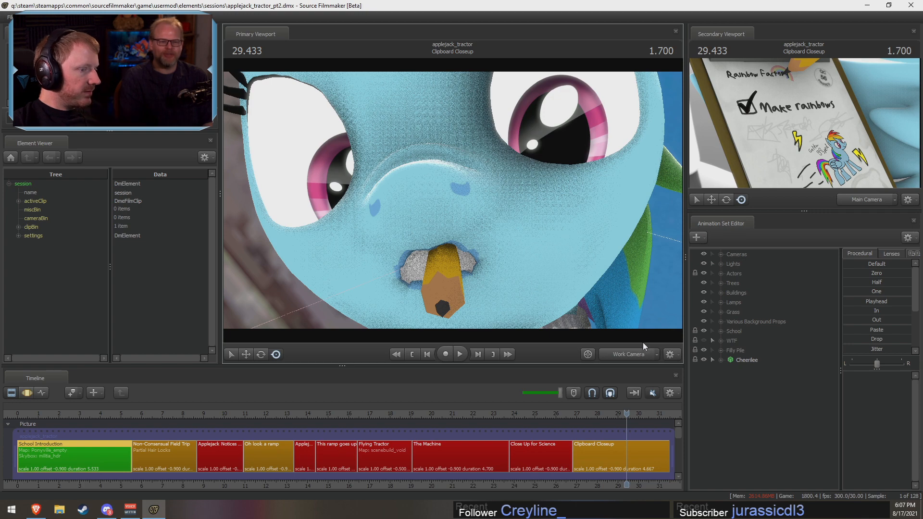
Step: Switch the primary viewport to the main camera, select the Close Up for Science shot and scrub through it to about 25.3 seconds
click(632, 354)
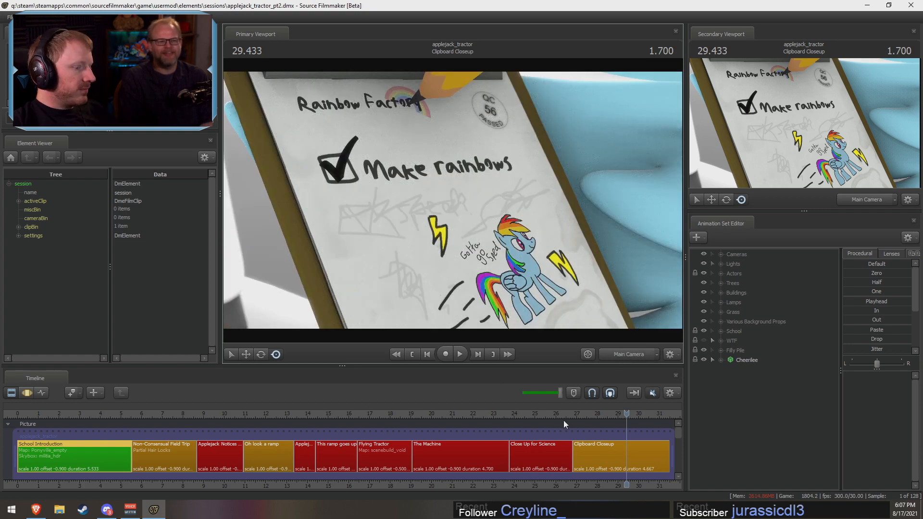
mouse_move(563, 420)
mouse_down()
mouse_move(594, 422)
mouse_move(554, 423)
mouse_move(614, 425)
mouse_move(566, 425)
mouse_up()
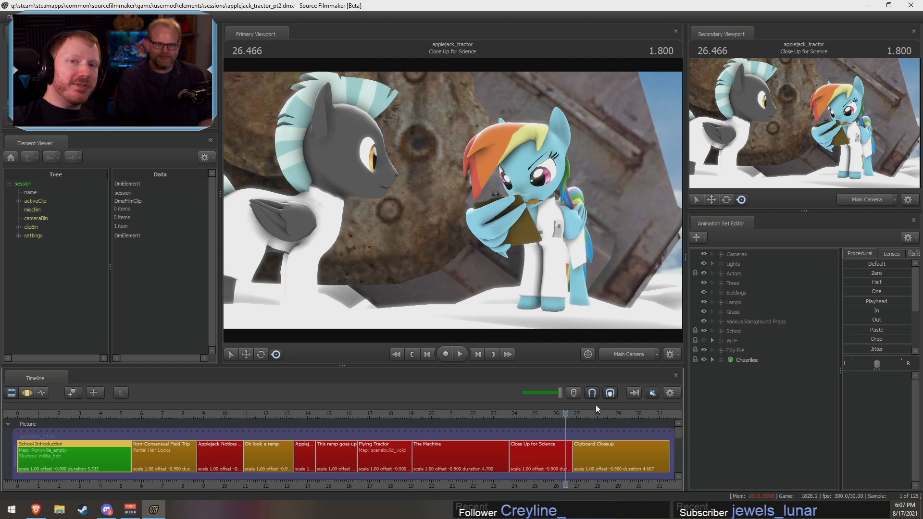
click(546, 464)
middle_drag(528, 473, 409, 464)
scroll(418, 461, up, 2)
scroll(419, 460, up, 2)
drag(412, 423, 394, 442)
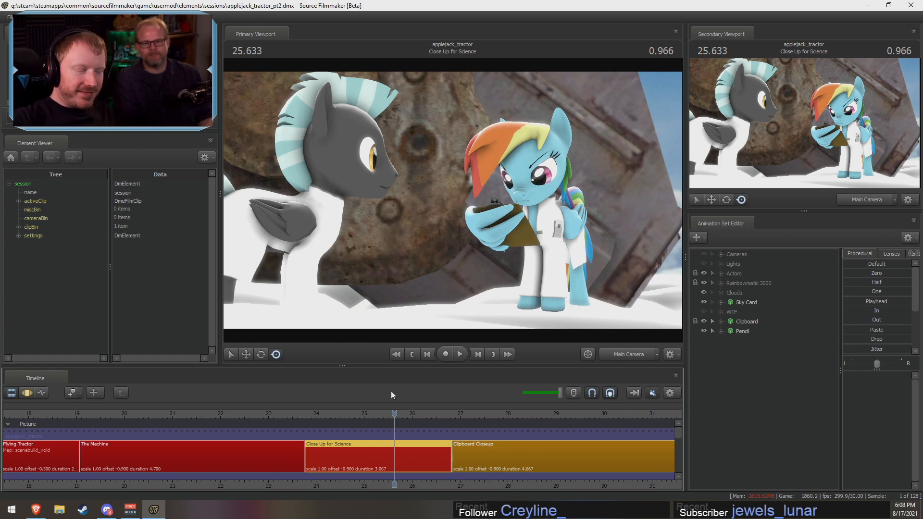
scroll(380, 442, down, 6)
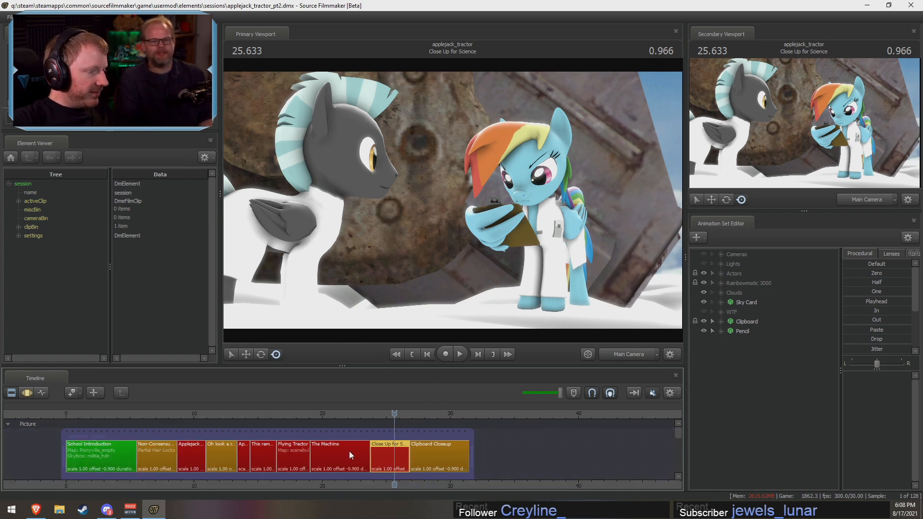
scroll(356, 443, up, 4)
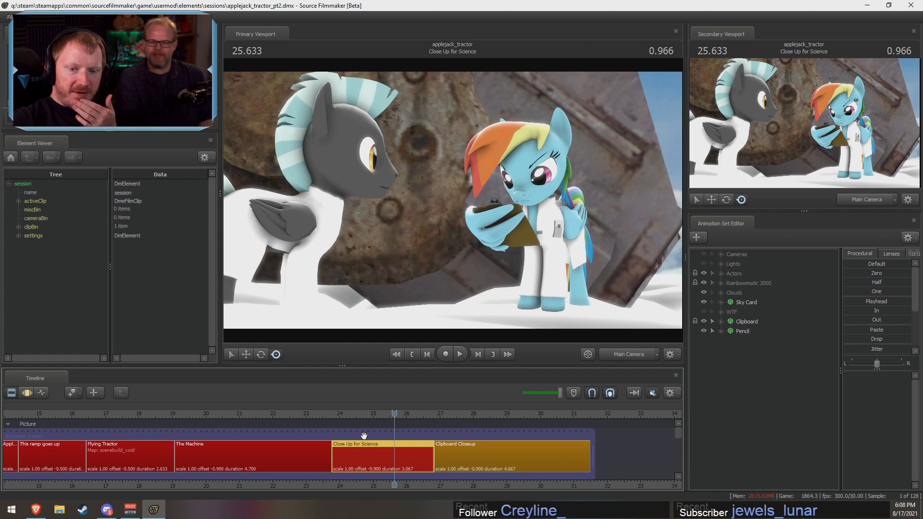
drag(371, 413, 385, 422)
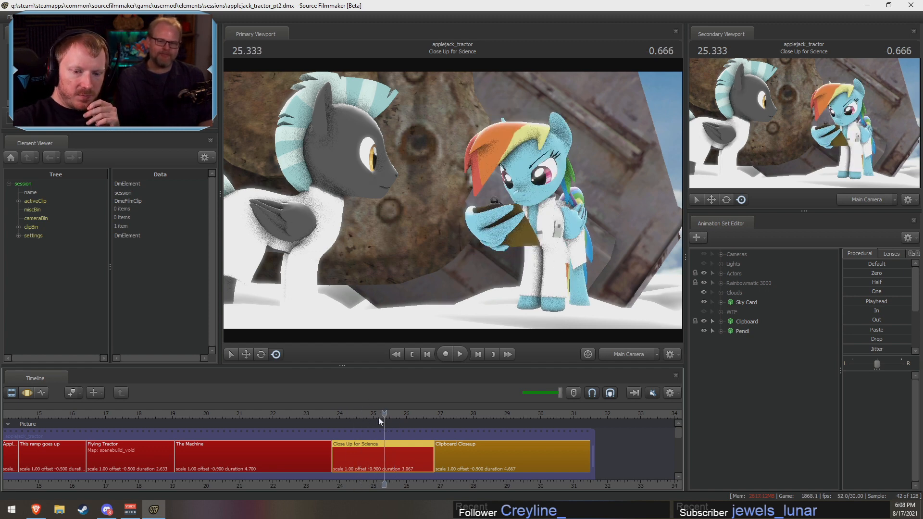
Step: Switch to the web browser, close the YouTube and Twitter tabs, and open the Twitch channel points rewards page
click(36, 510)
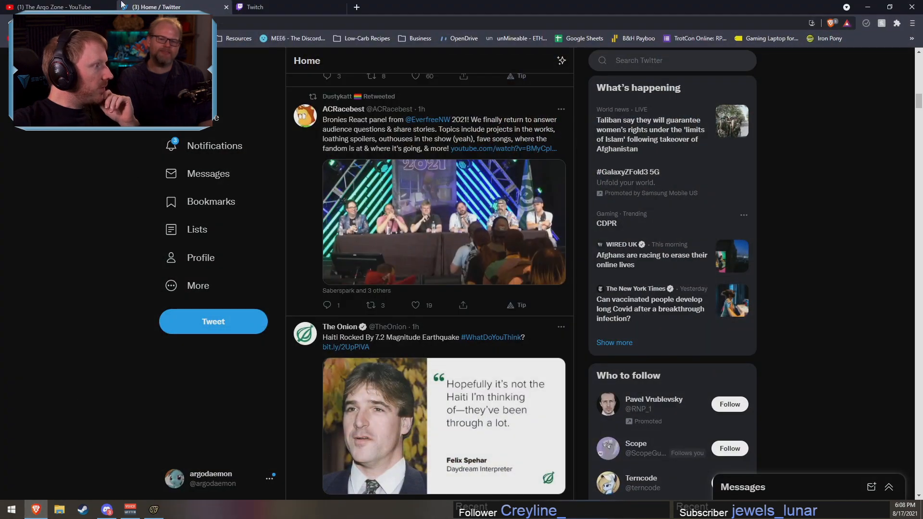
click(44, 5)
middle_click(44, 5)
middle_click(45, 5)
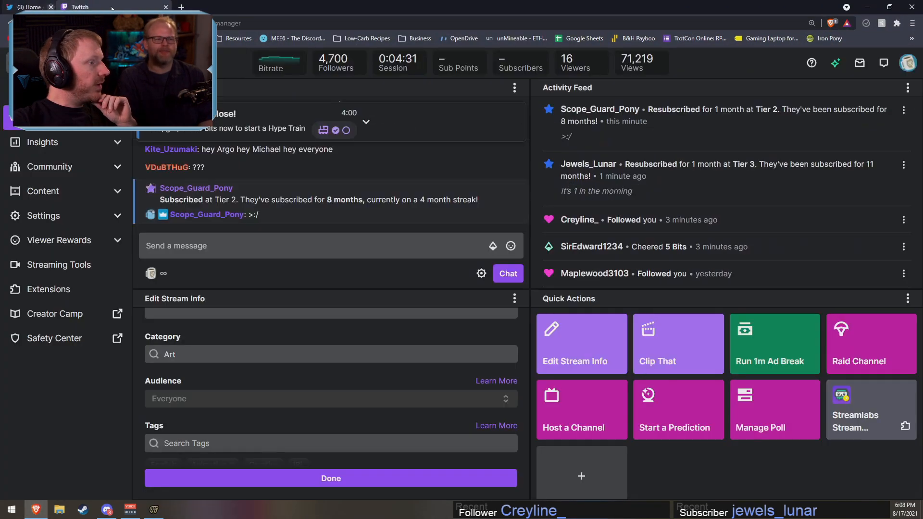
click(52, 241)
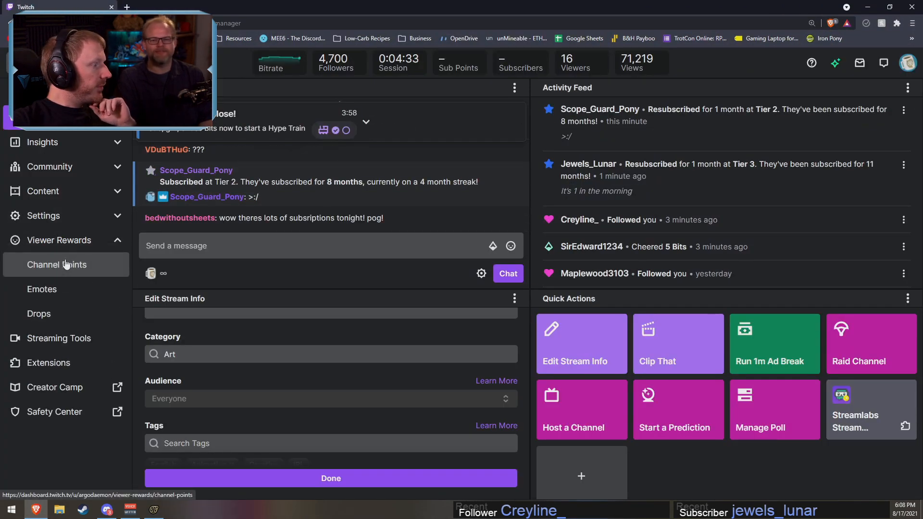
click(361, 243)
Step: Enable the Voice Impressions, Stupid Face! and 35,000-point custom rewards, close the browser and return to Source Filmmaker
scroll(567, 379, down, 10)
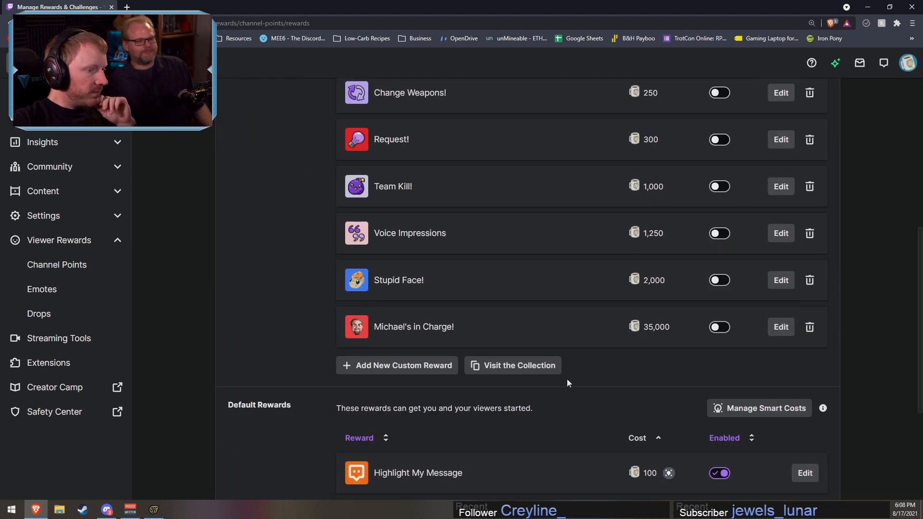
click(719, 327)
click(720, 280)
click(719, 233)
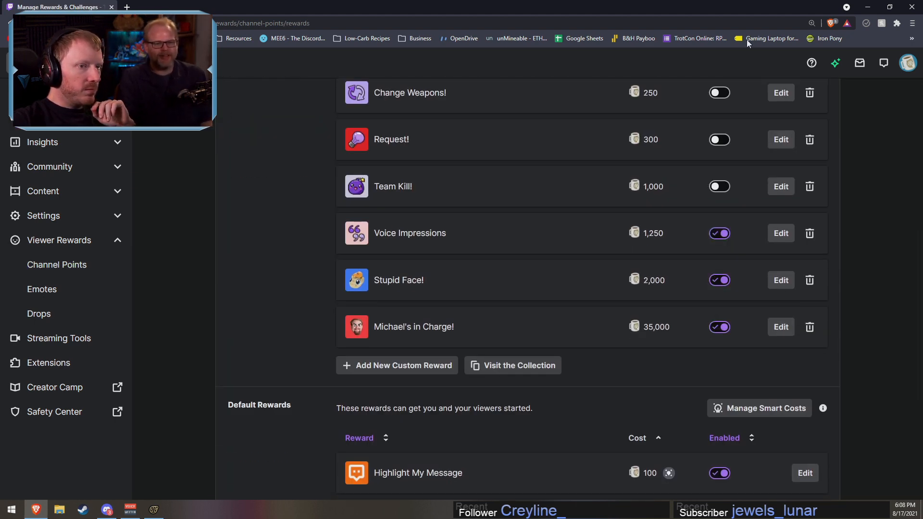
click(913, 4)
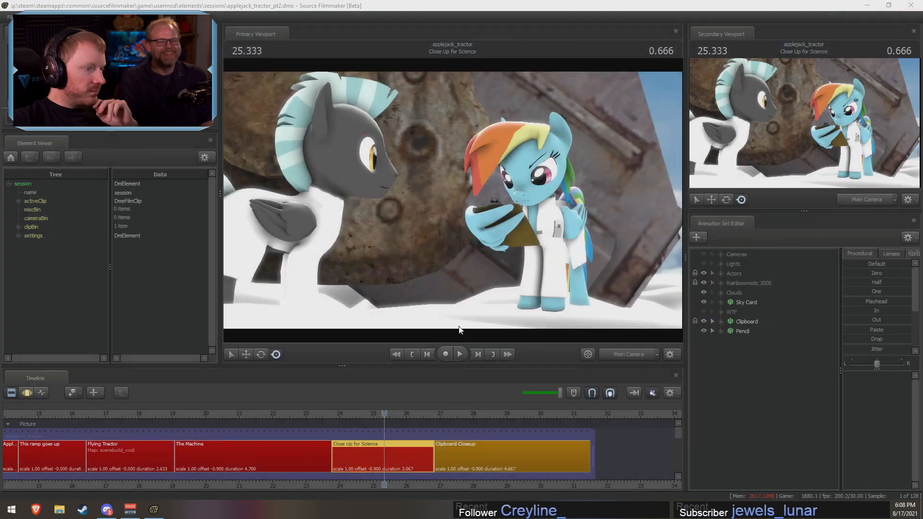
drag(353, 416, 341, 415)
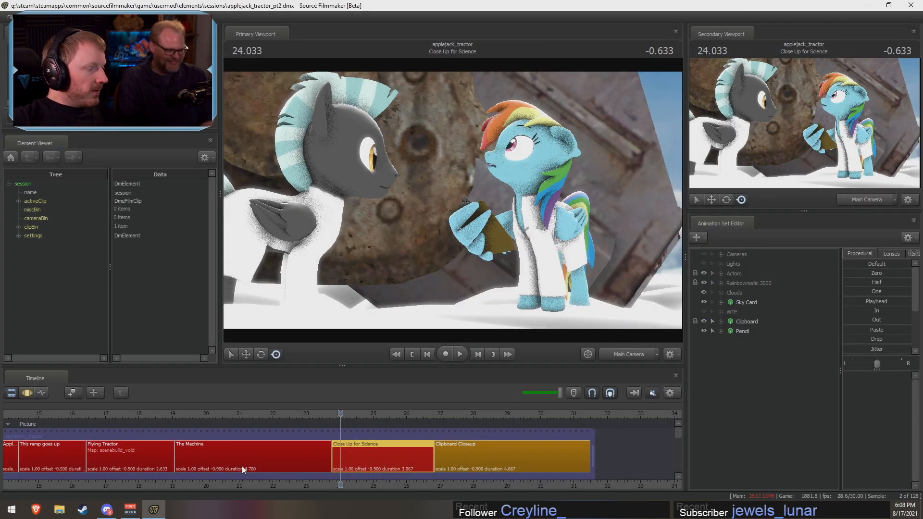
Step: Reopen the browser, close every tab except Twitch, open its Creator Dashboard and minimize the browser
click(36, 509)
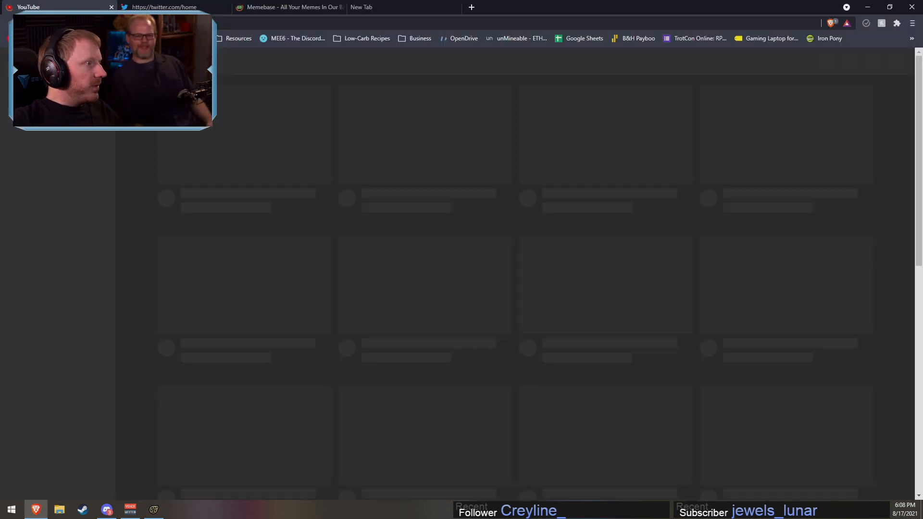
click(110, 7)
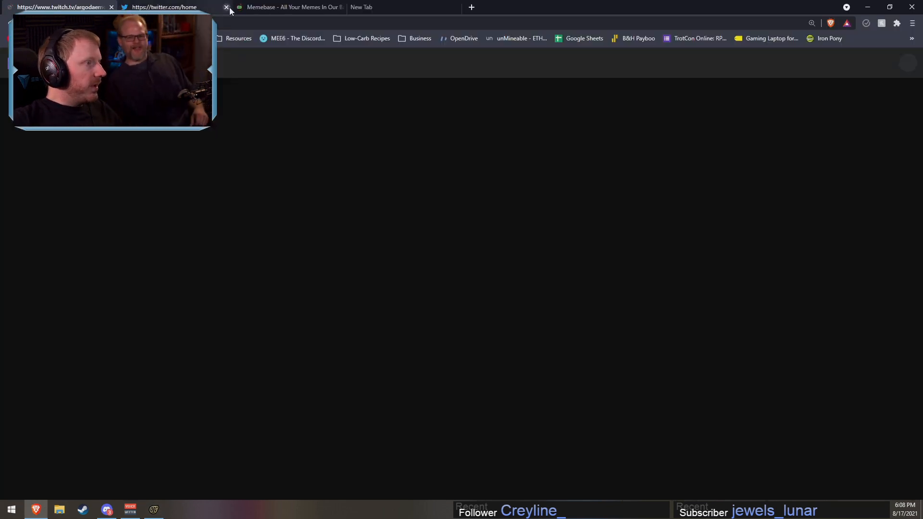
click(227, 8)
click(225, 7)
click(226, 7)
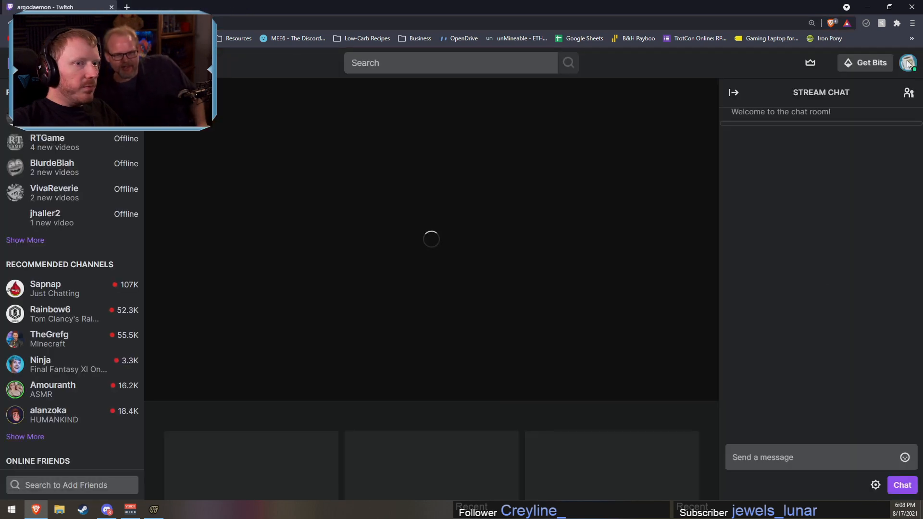
click(907, 63)
click(846, 204)
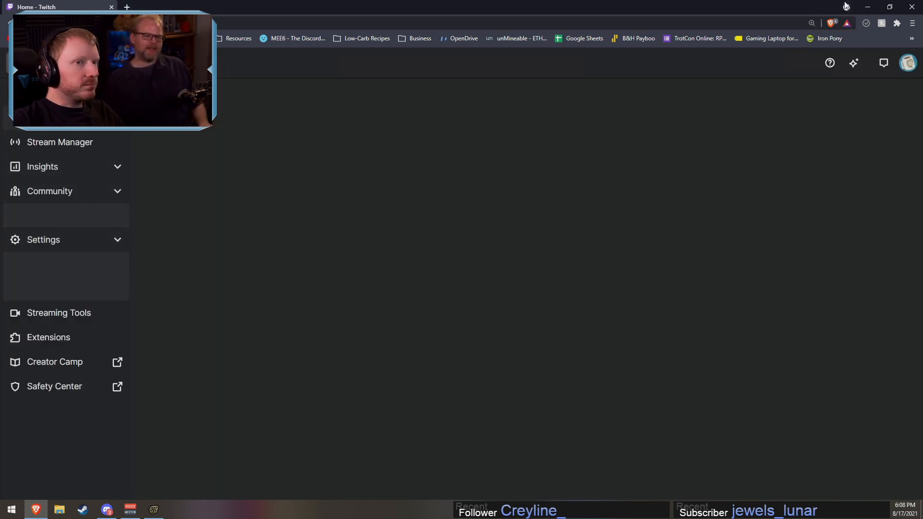
click(867, 8)
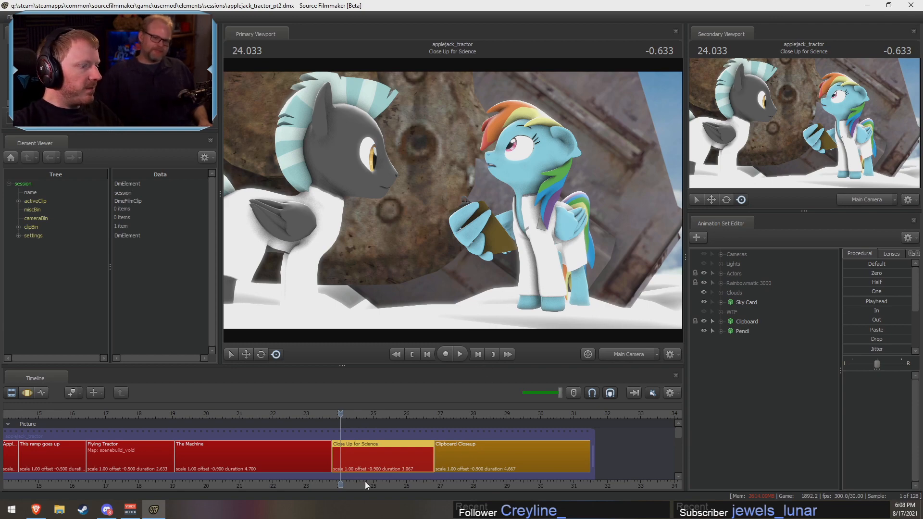
Step: Play back the Clipboard Closeup shot twice from its beginning to review the pencil animation
mouse_move(340, 414)
mouse_down()
mouse_move(443, 423)
mouse_move(317, 431)
mouse_move(541, 462)
mouse_move(458, 468)
mouse_up()
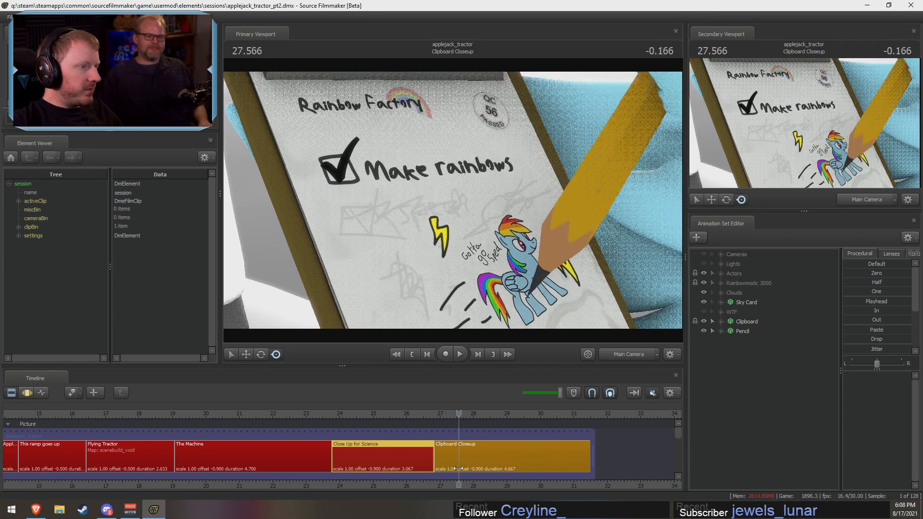
key(space)
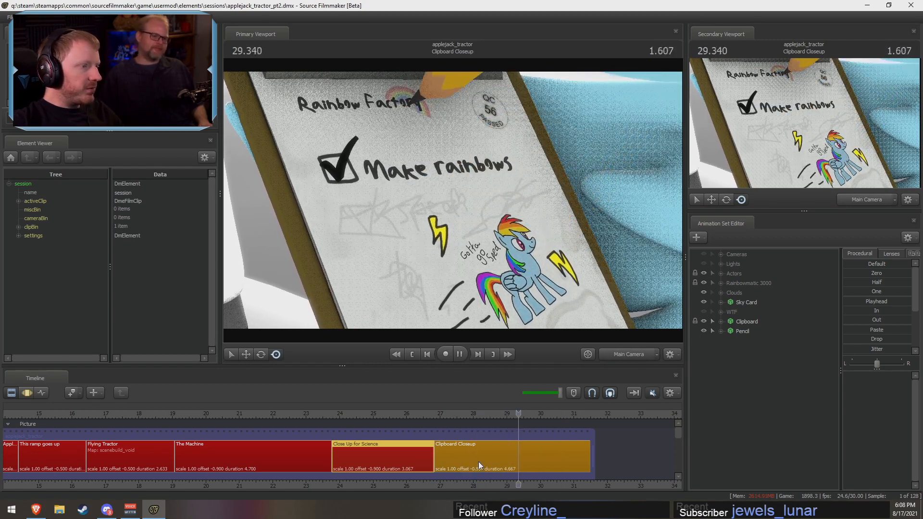
click(437, 414)
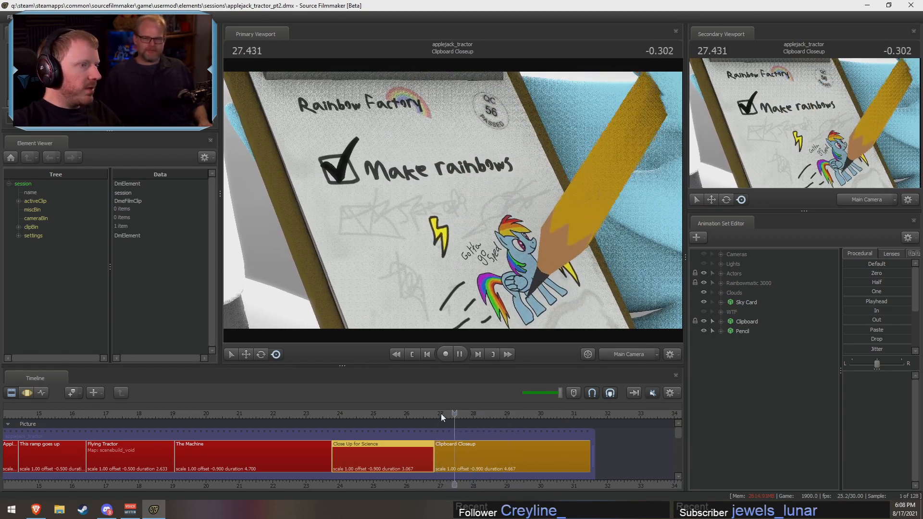
key(space)
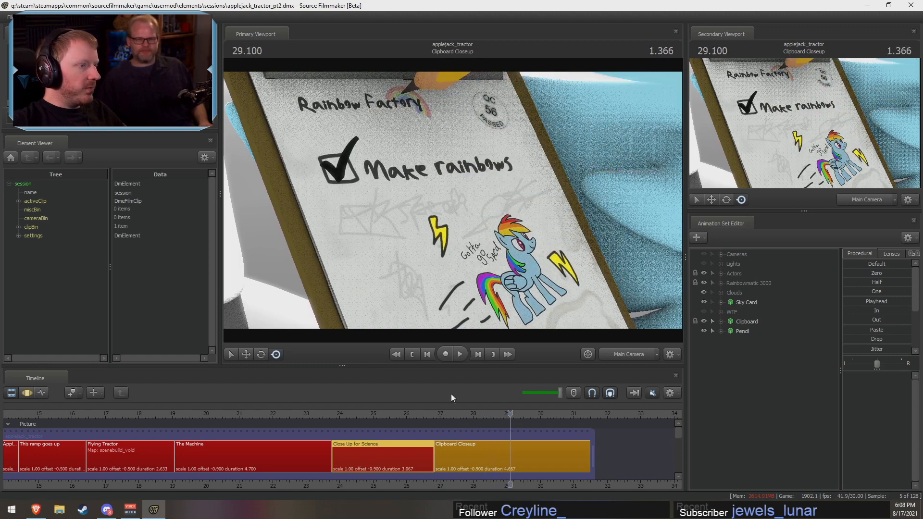
scroll(448, 413, down, 5)
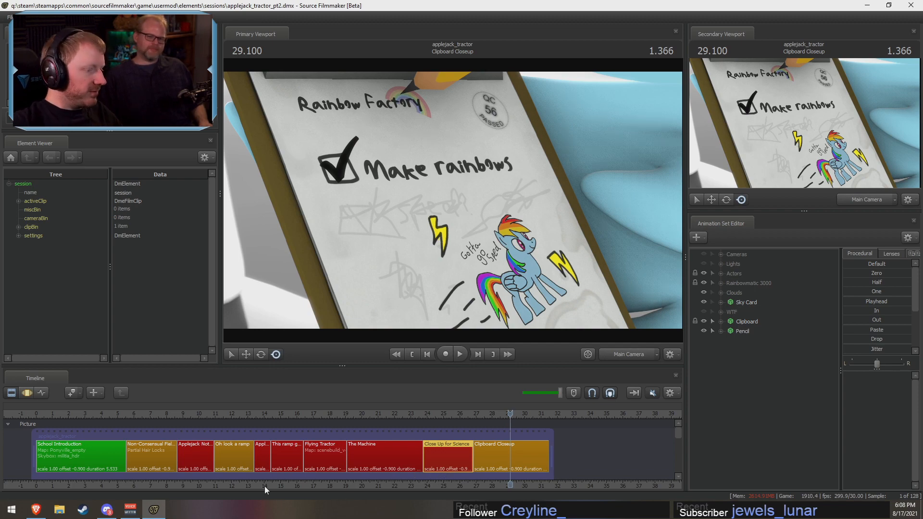
Step: Play back The Machine shot, select it and park the playhead near its start at about 19.4 seconds
drag(386, 415, 365, 422)
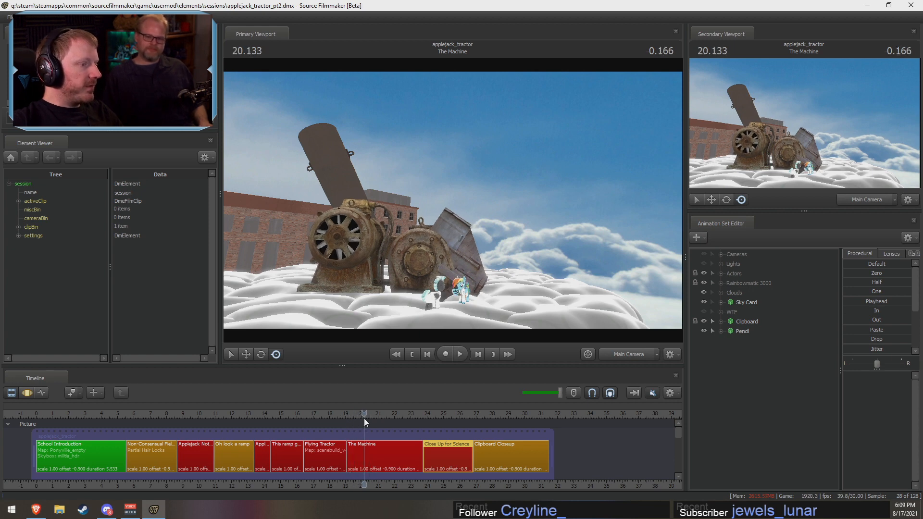
key(space)
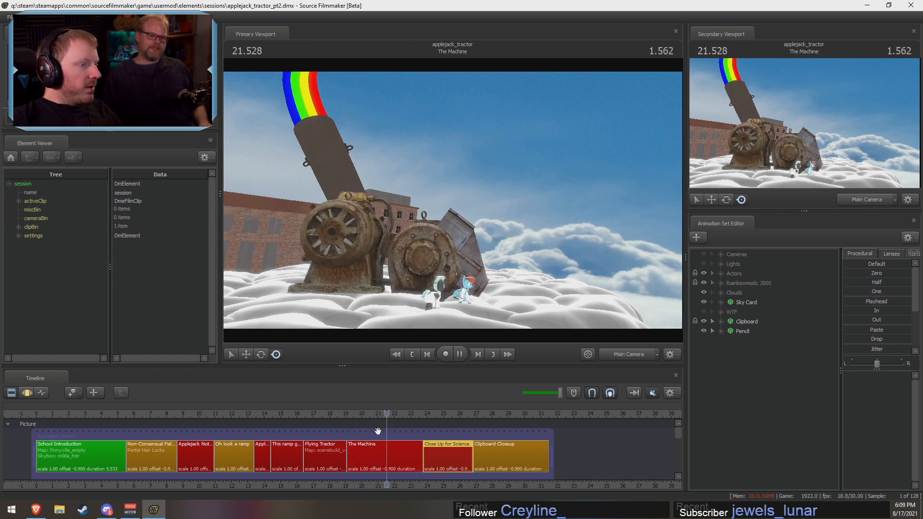
drag(319, 421, 352, 428)
click(362, 451)
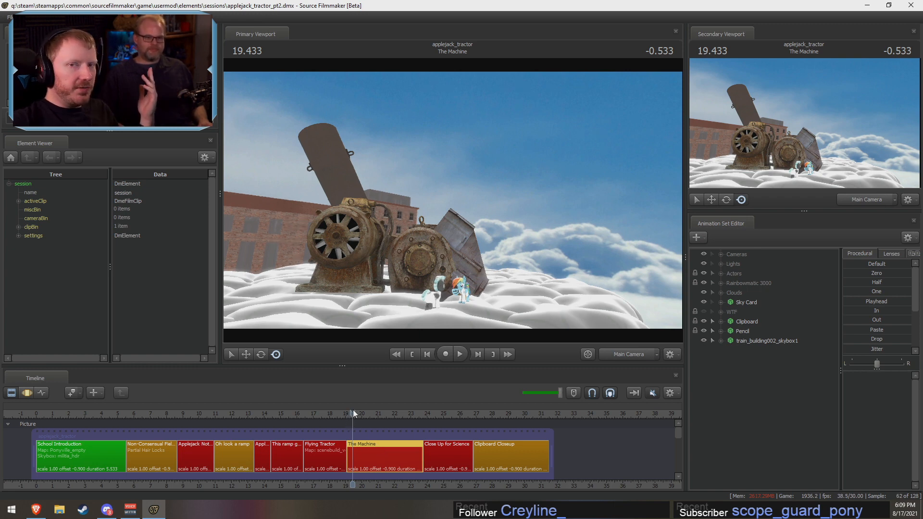
Step: Switch the primary viewport to the work camera and fly it in to a close view of the two ponies
click(616, 351)
drag(519, 260, 494, 302)
key(w)
key(w)
Step: Enlarge the primary viewport by shrinking the timeline, Element Viewer and secondary viewport panels around it
drag(476, 374, 476, 393)
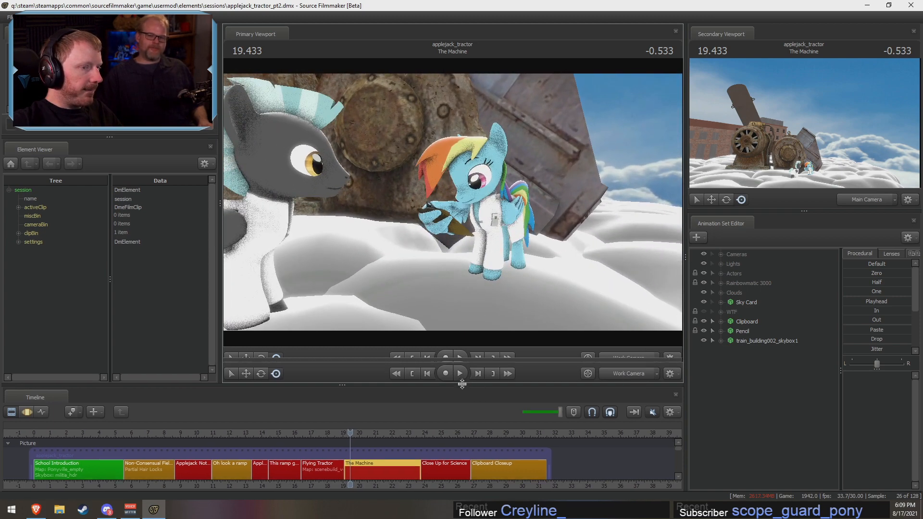
drag(219, 257, 217, 258)
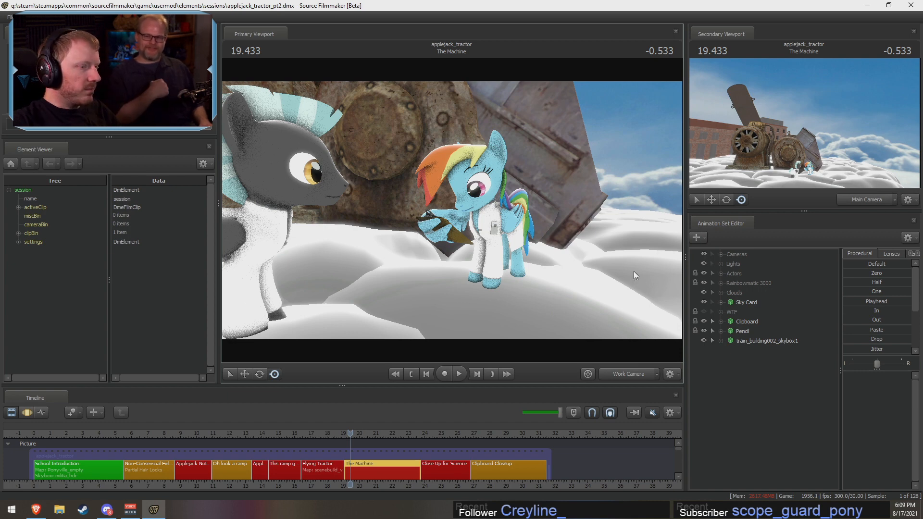
drag(685, 275, 727, 275)
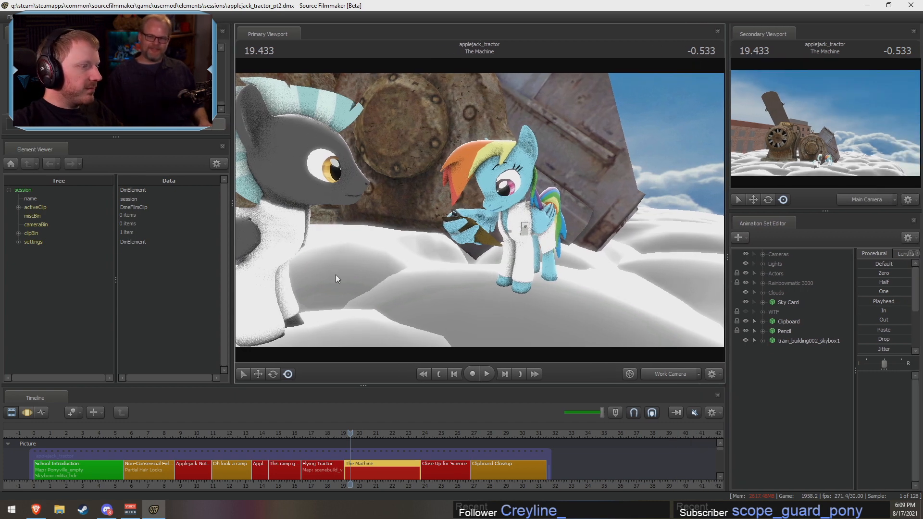
drag(228, 268, 216, 267)
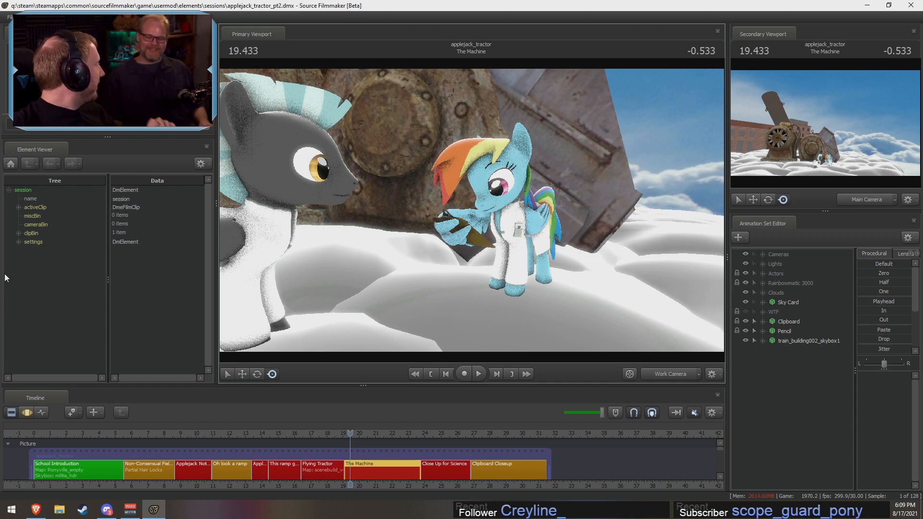
Step: Move the playhead to 19.2 seconds and reposition the work camera to view the machine together with both ponies
scroll(363, 477, up, 4)
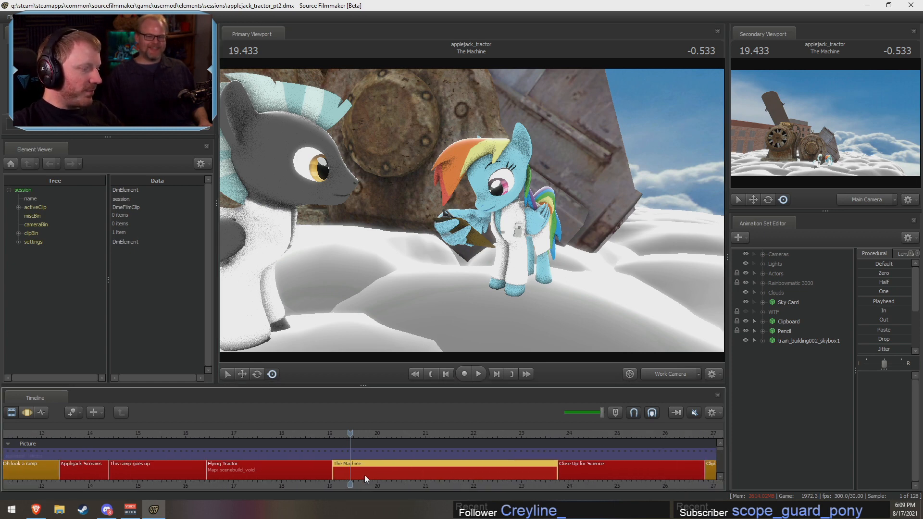
drag(350, 440, 331, 448)
click(339, 451)
click(669, 373)
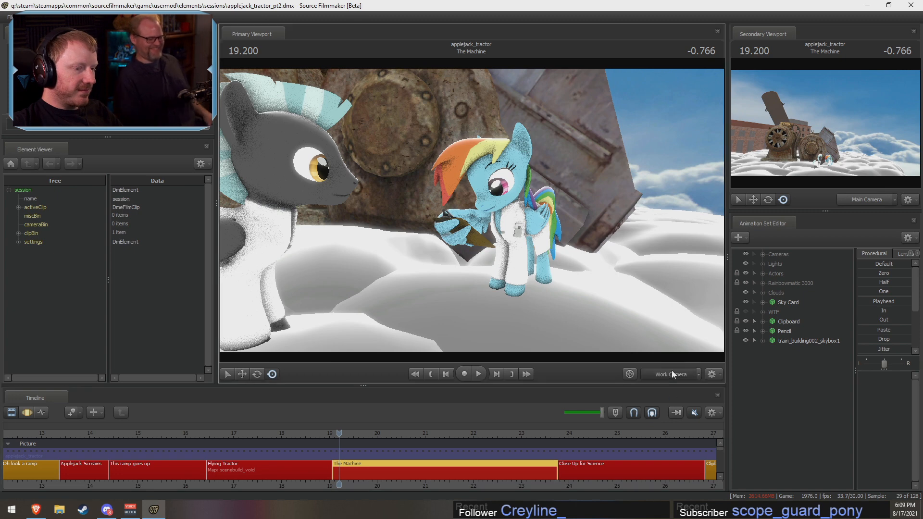
drag(561, 191, 571, 220)
key(w)
key(w)
mouse_move(472, 211)
mouse_down()
mouse_move(465, 219)
mouse_move(472, 211)
mouse_up()
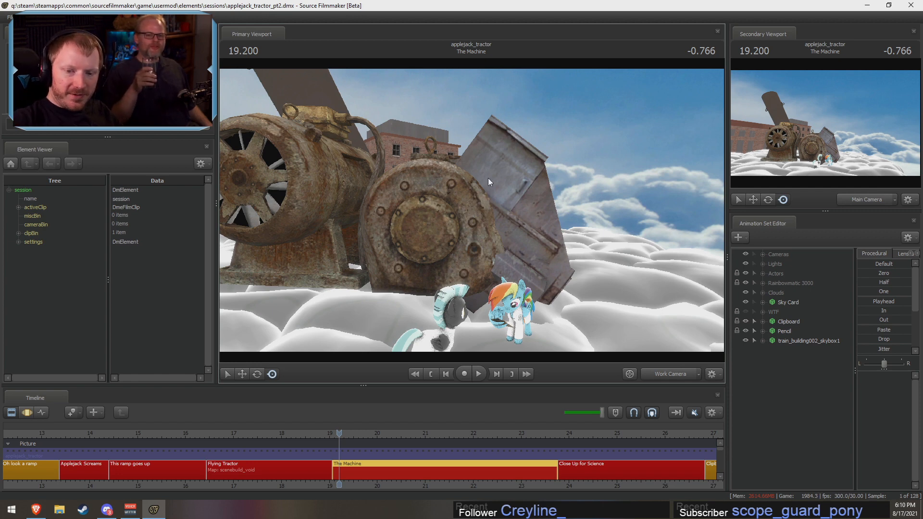
drag(454, 200, 450, 209)
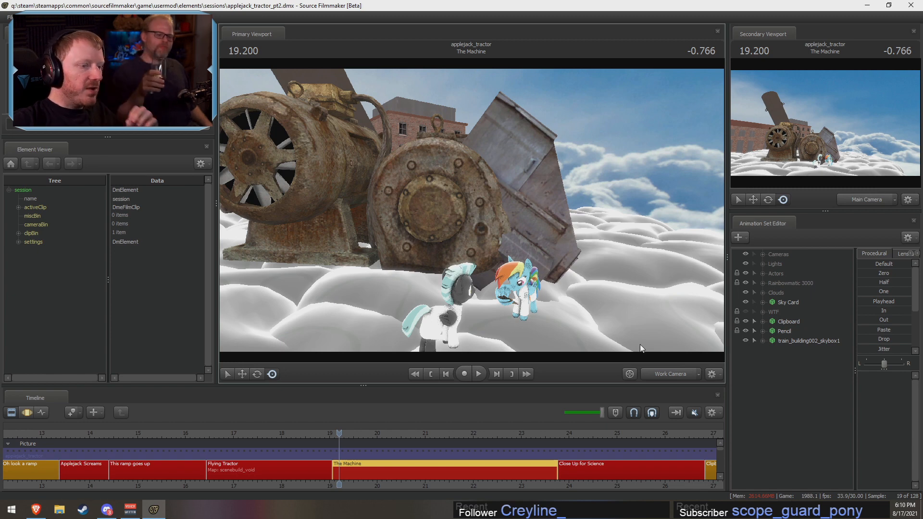
Step: Switch the primary viewport back to the main camera and play The Machine shot, replaying from about 21 seconds
click(662, 369)
key(space)
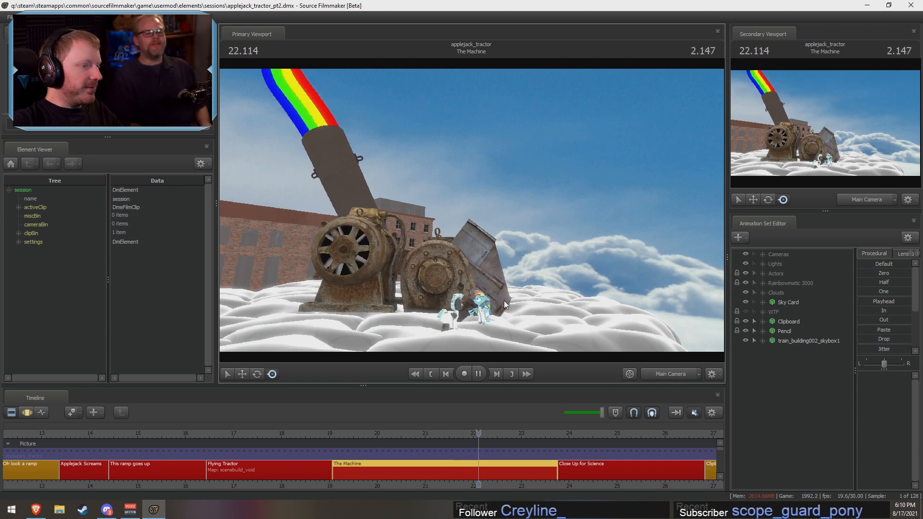
key(space)
drag(449, 430, 430, 430)
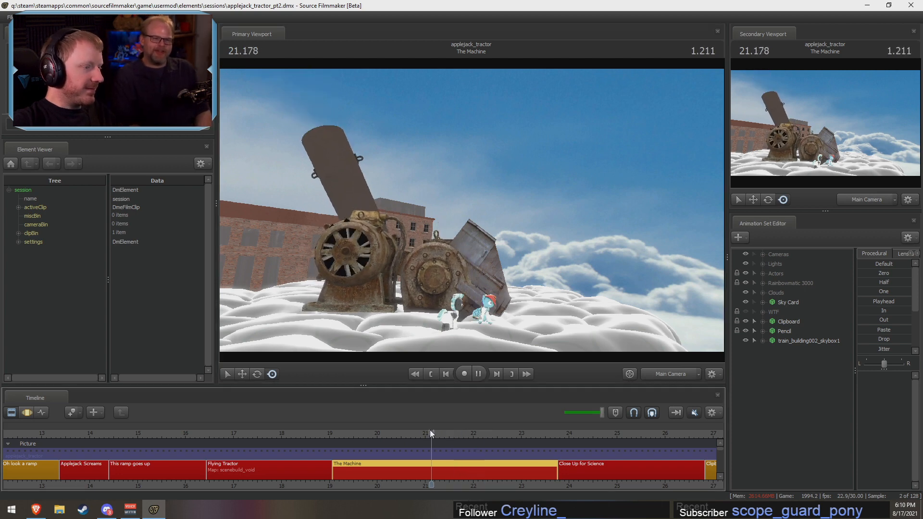
Step: Stop playback and scrub the playhead to 26.1 seconds in the Close Up for Science shot
key(space)
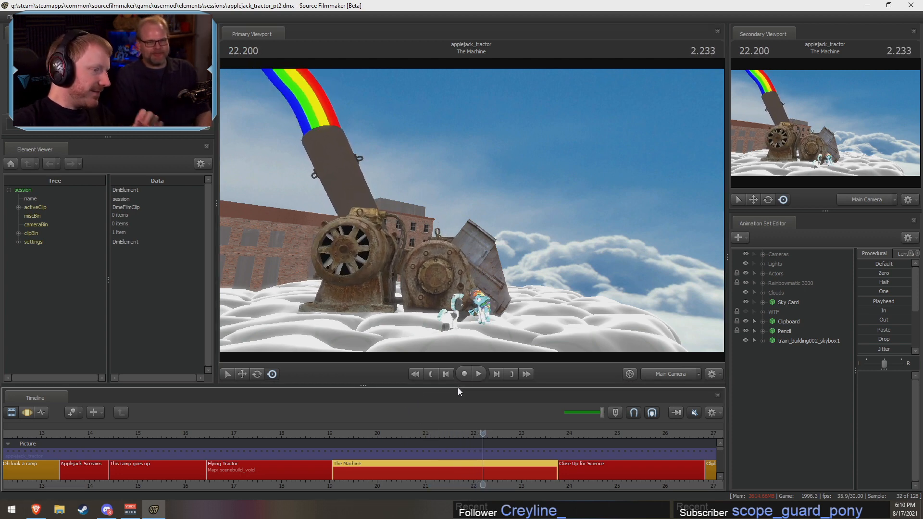
click(556, 430)
drag(556, 431, 670, 432)
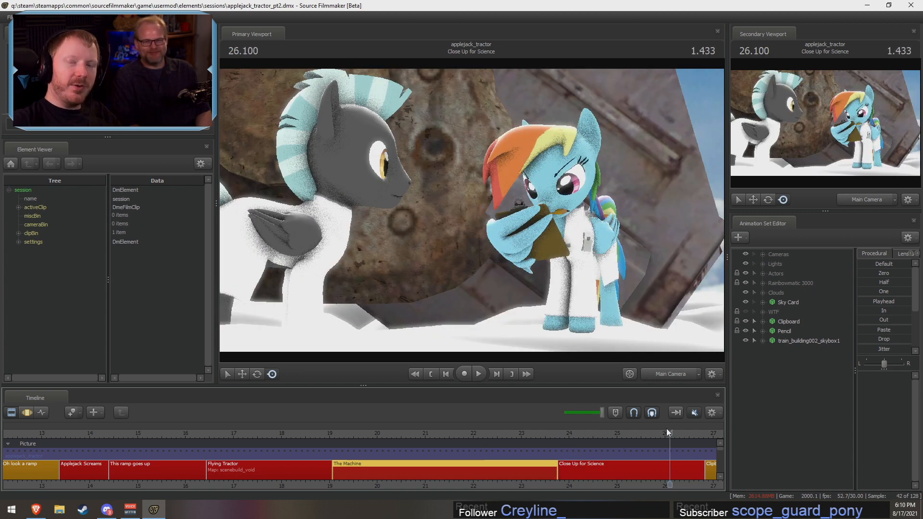
Step: Switch the primary viewport to the work camera and fly it in to a close view of the rainbow-maned pony's face
click(671, 376)
key(w)
drag(471, 210, 576, 190)
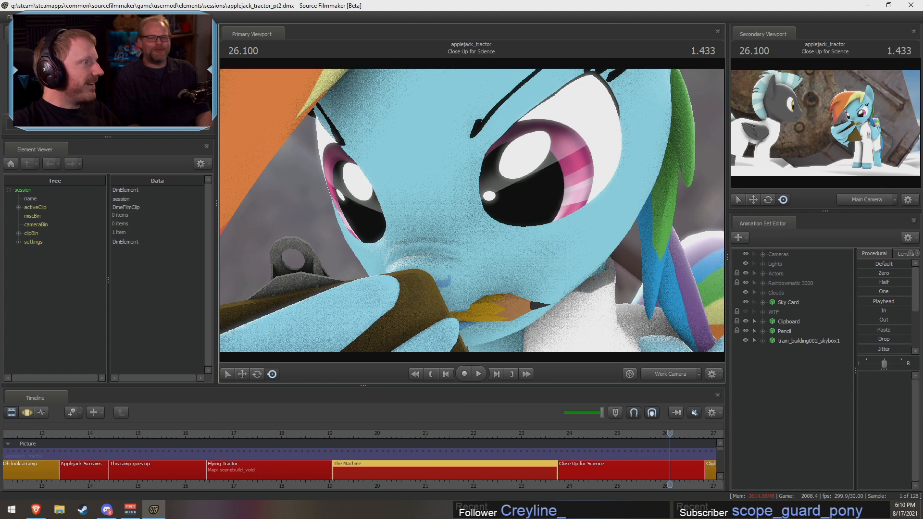
Step: Zoom the timeline out to show every shot from School Introduction to Clipboard Closeup, and pull the work camera back from the rainbow-maned pony
click(10, 17)
click(9, 17)
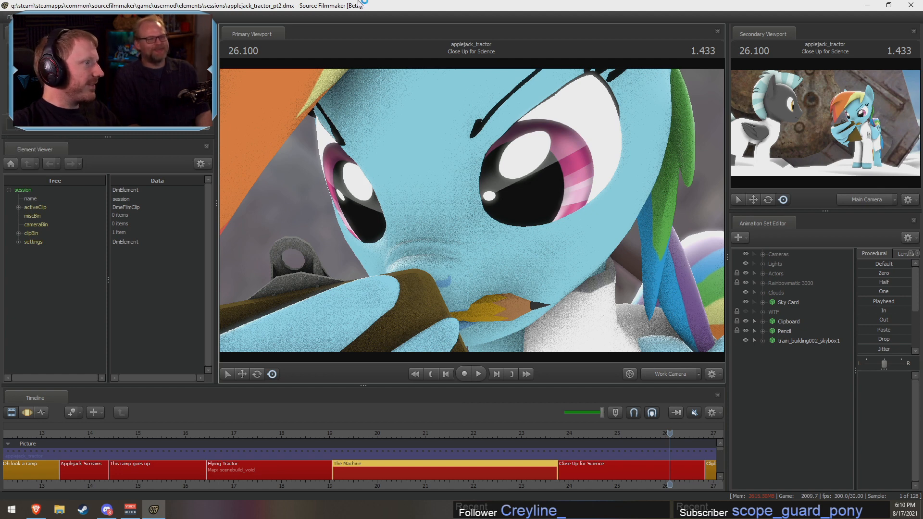
key(F3)
key(F2)
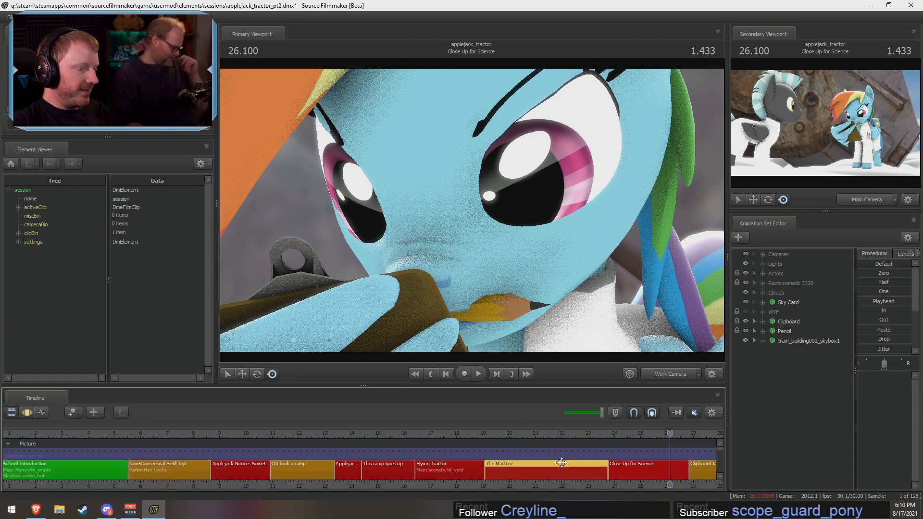
scroll(569, 469, down, 3)
middle_drag(584, 480, 410, 457)
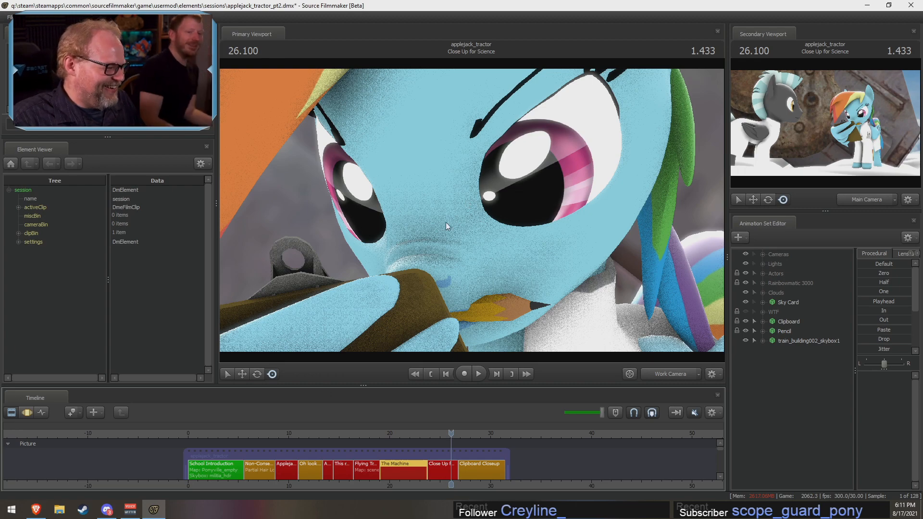
mouse_move(445, 222)
mouse_down()
mouse_move(424, 243)
mouse_move(444, 234)
mouse_up()
key(s)
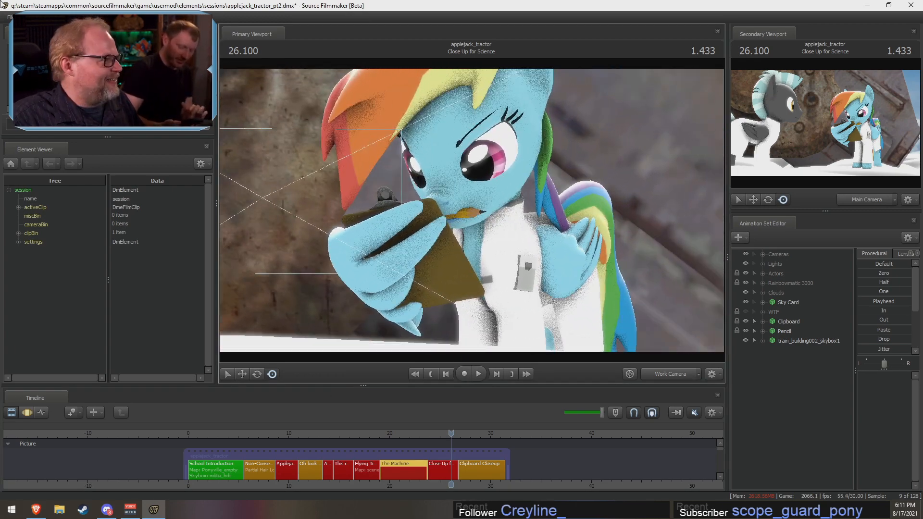
click(10, 17)
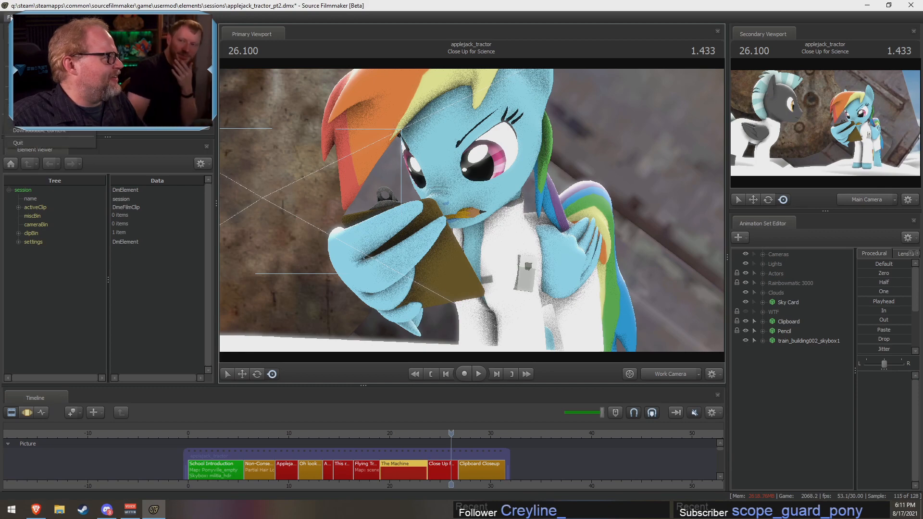
click(19, 37)
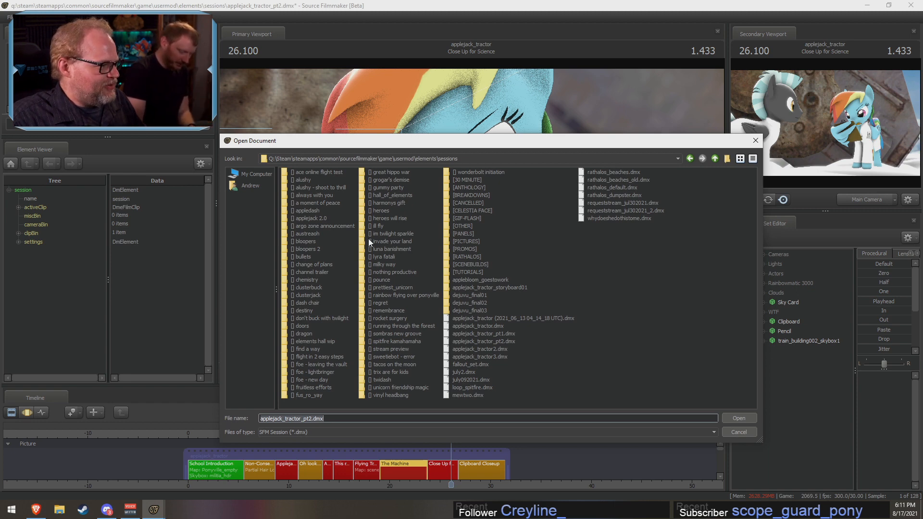
click(755, 140)
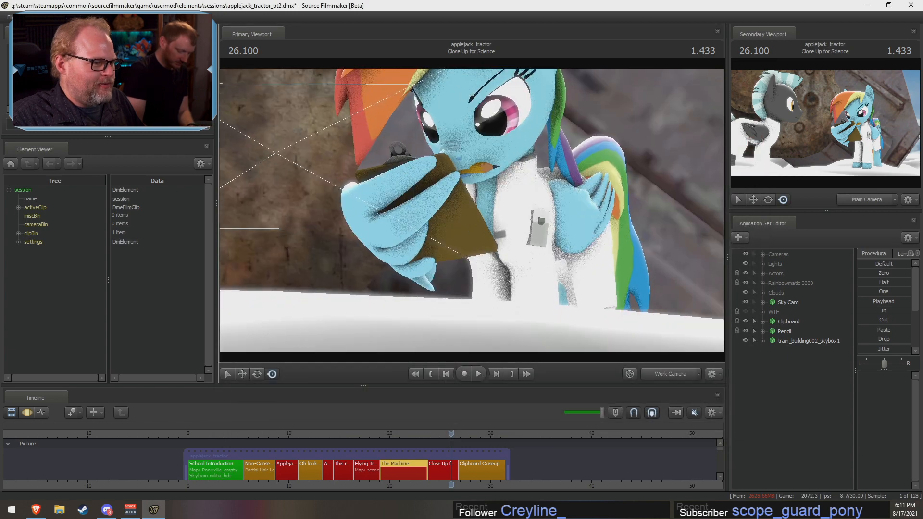
Step: Create a new session named requeststream_jul at a framerate of 24, without saving the changes to the current session
click(10, 17)
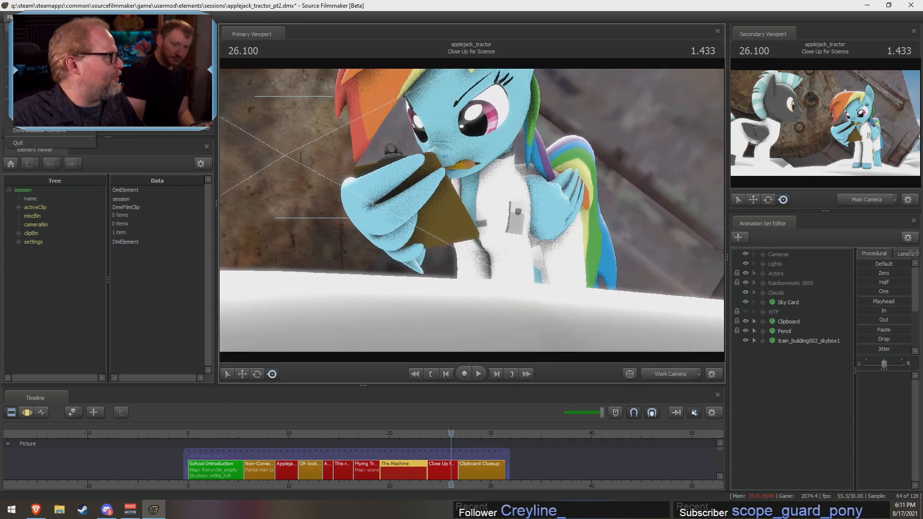
click(19, 28)
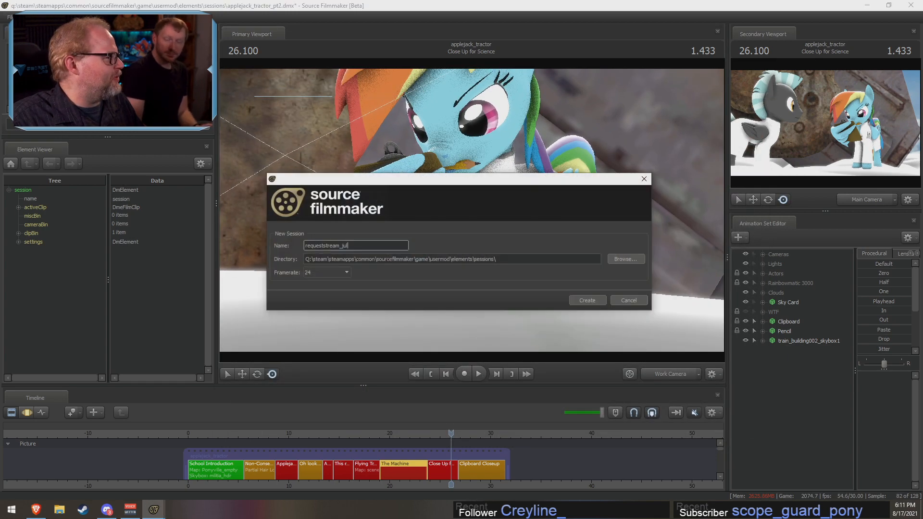
click(590, 305)
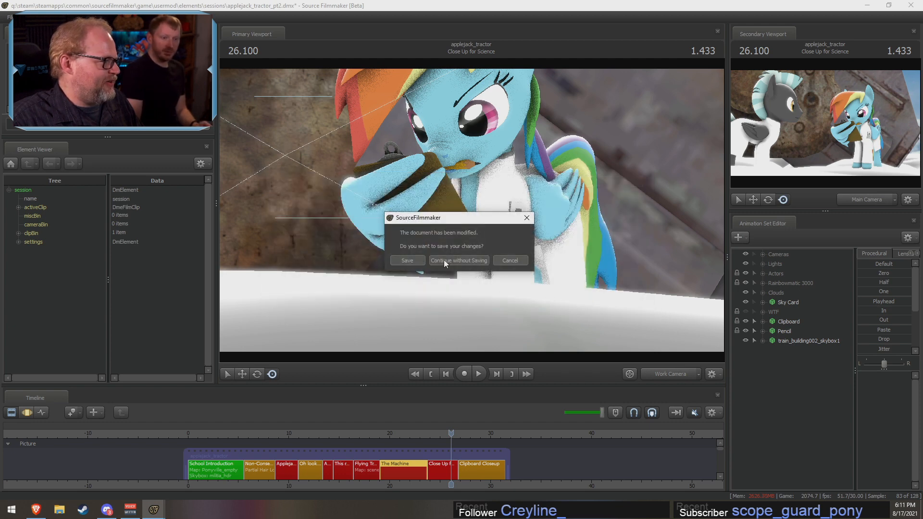
click(460, 261)
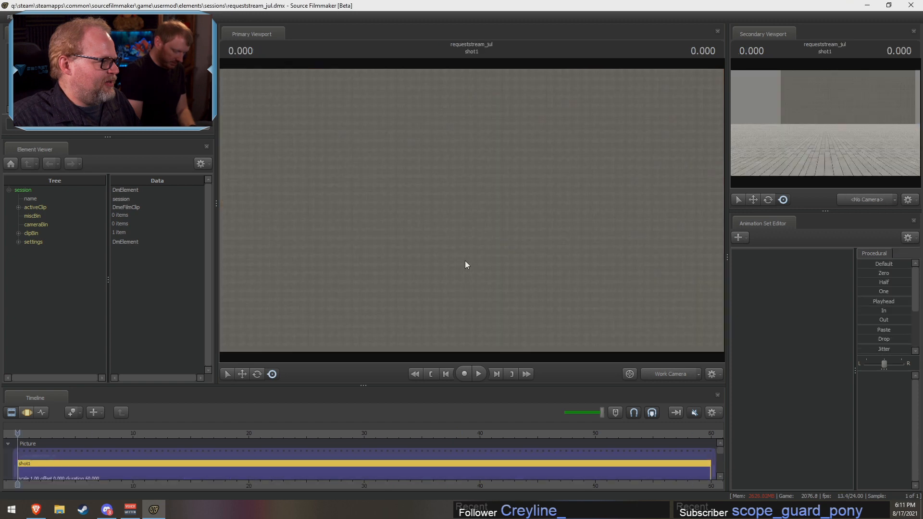
Step: Filter the map files for "voi" and load the first matching map into the session
click(9, 16)
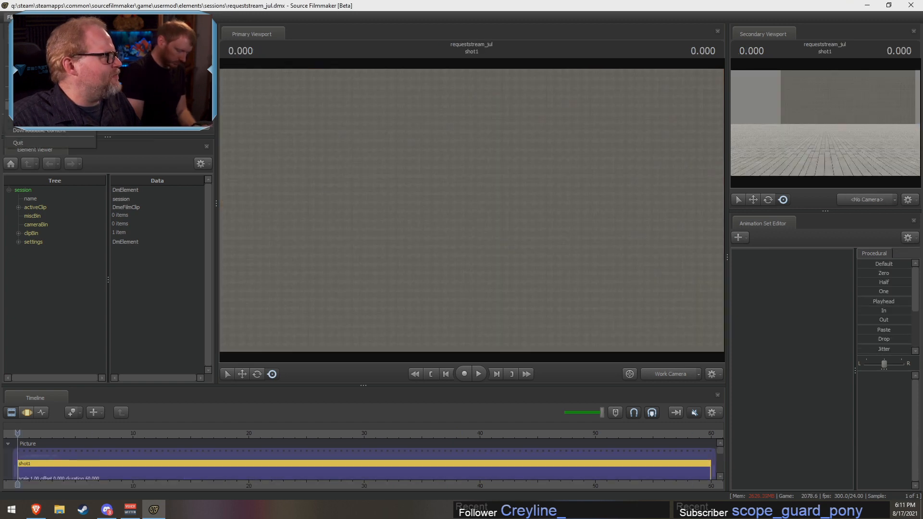
click(33, 93)
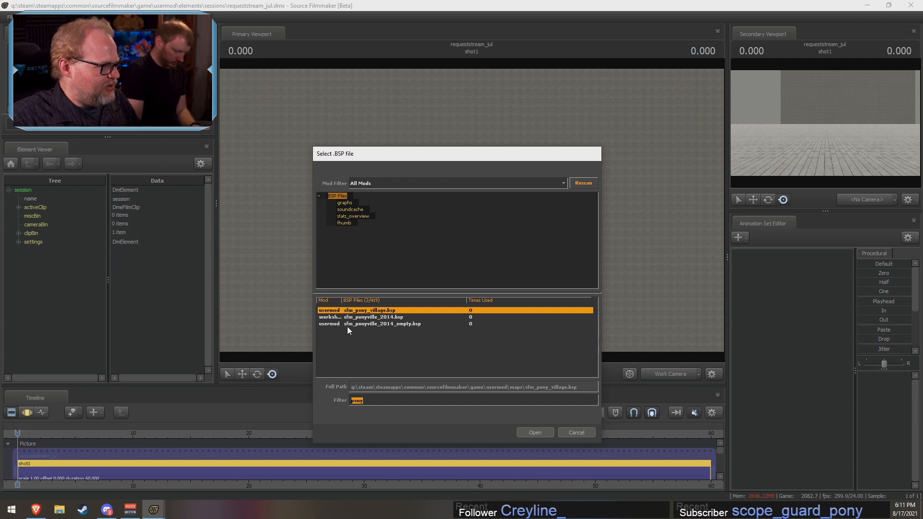
text(vo)
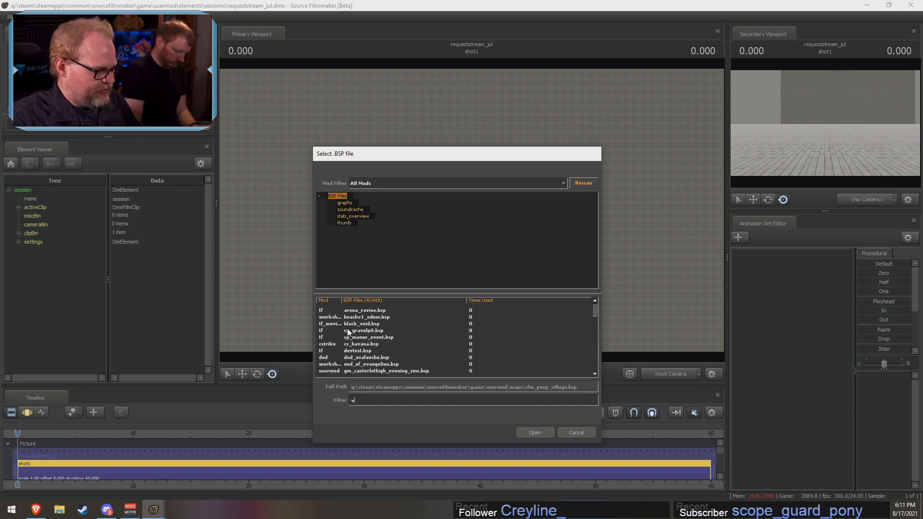
text(i)
double_click(367, 310)
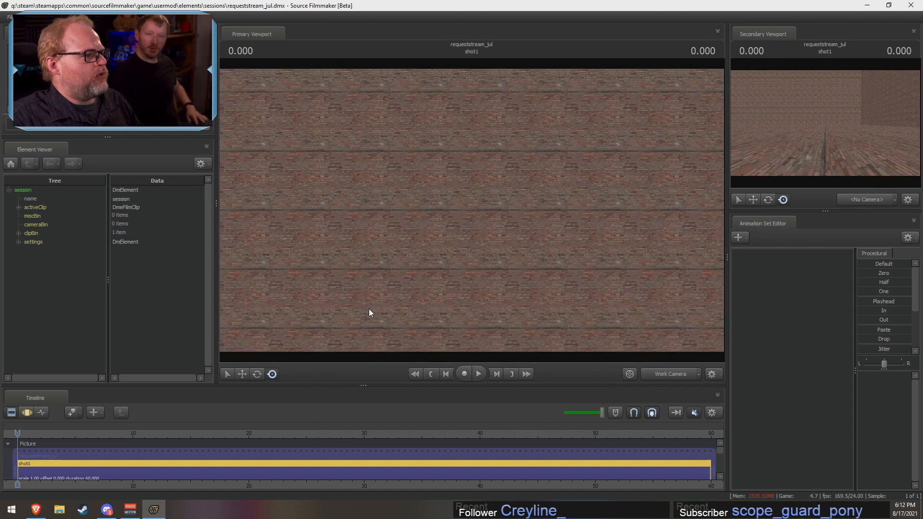
Step: Create an animation set for a new model using vn_derpyhooves.mdl, filtering the model files for "derpy", and place it on the brick area
drag(368, 309, 250, 348)
key(w)
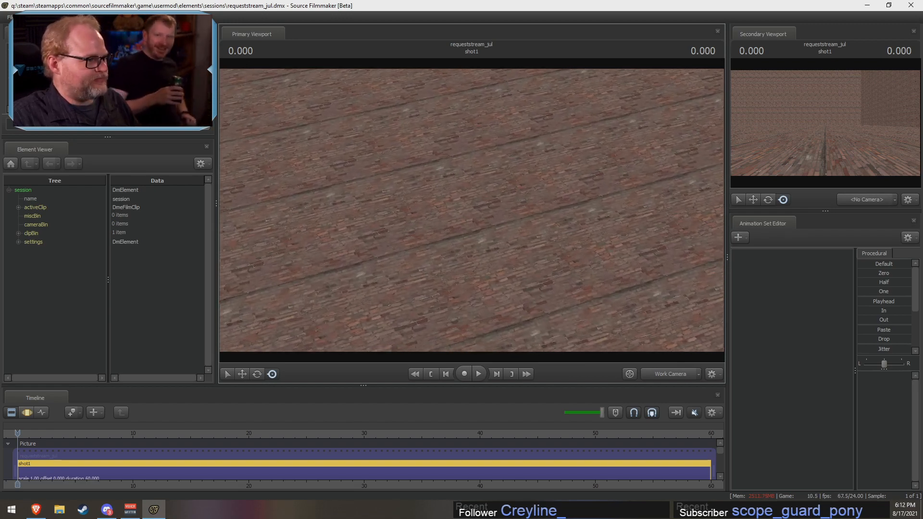
key(w)
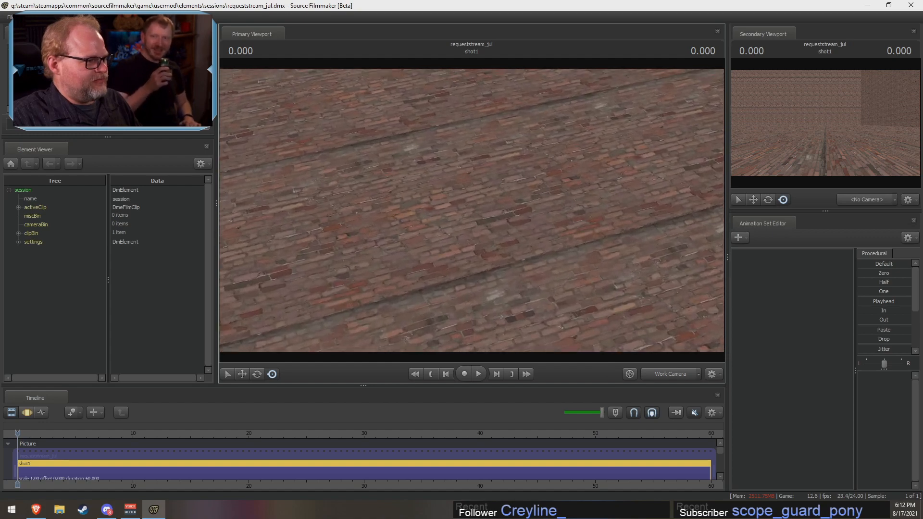
drag(471, 210, 431, 156)
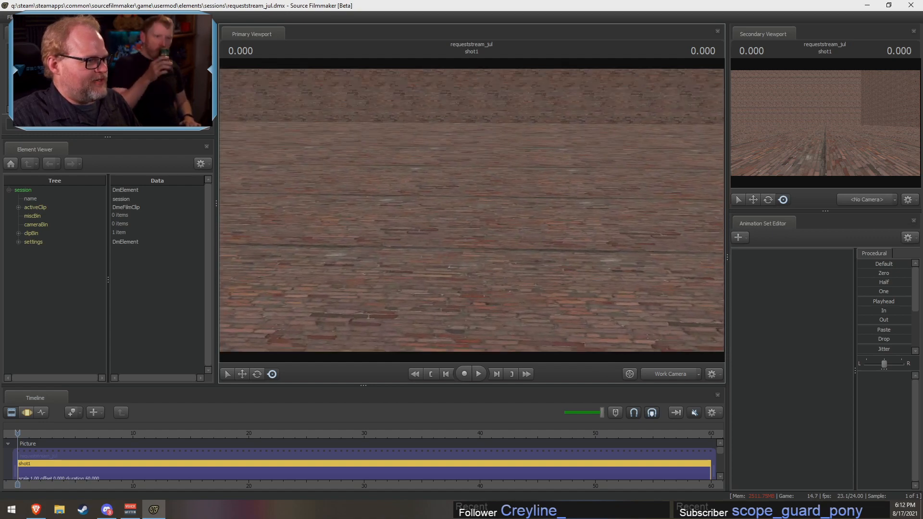
right_click(784, 346)
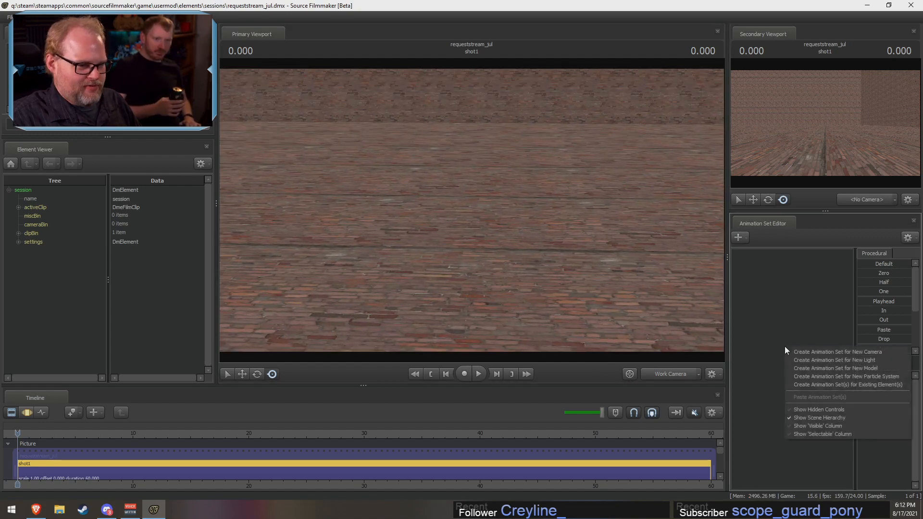
click(818, 364)
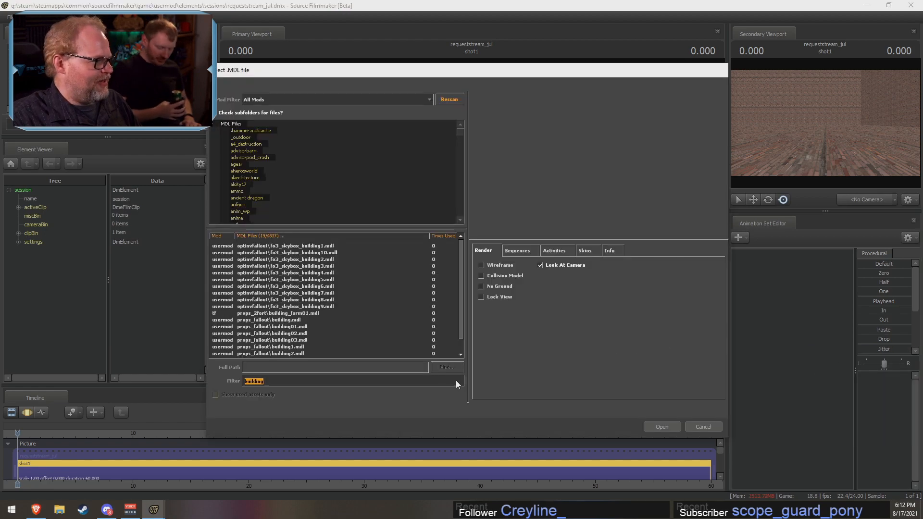
text(derpy)
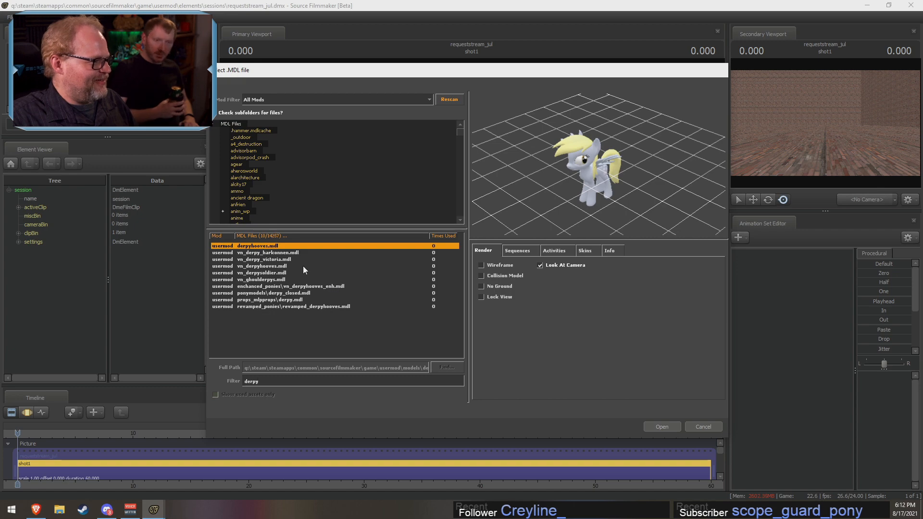
key(Return)
Step: Select the vn_derpyhooves1 animation set with the move manipulator active and switch the timeline to the Motion Editor
key(s)
mouse_move(278, 266)
mouse_down()
mouse_move(270, 299)
mouse_move(272, 278)
mouse_up()
click(240, 373)
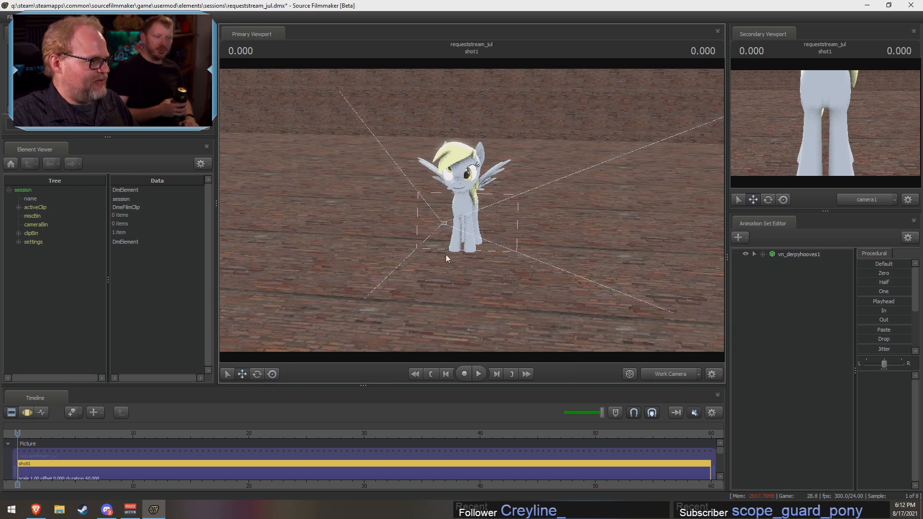
click(791, 255)
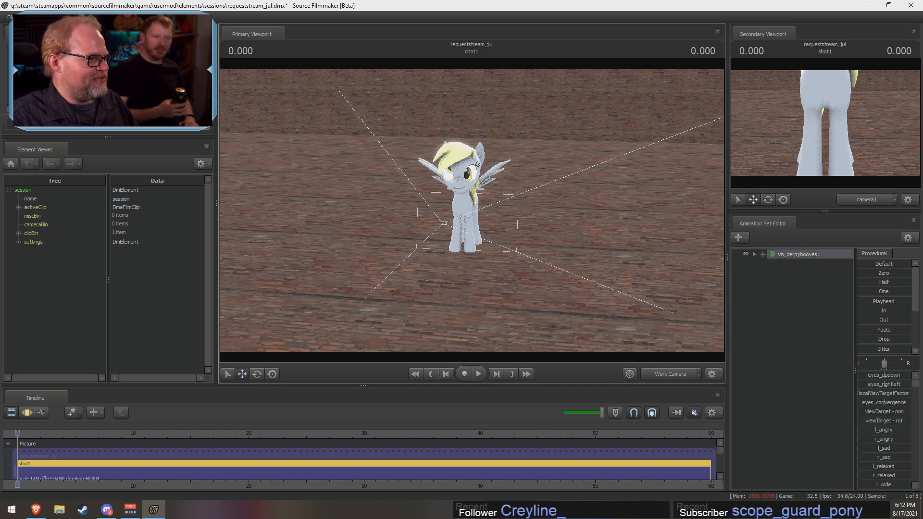
drag(298, 293, 263, 290)
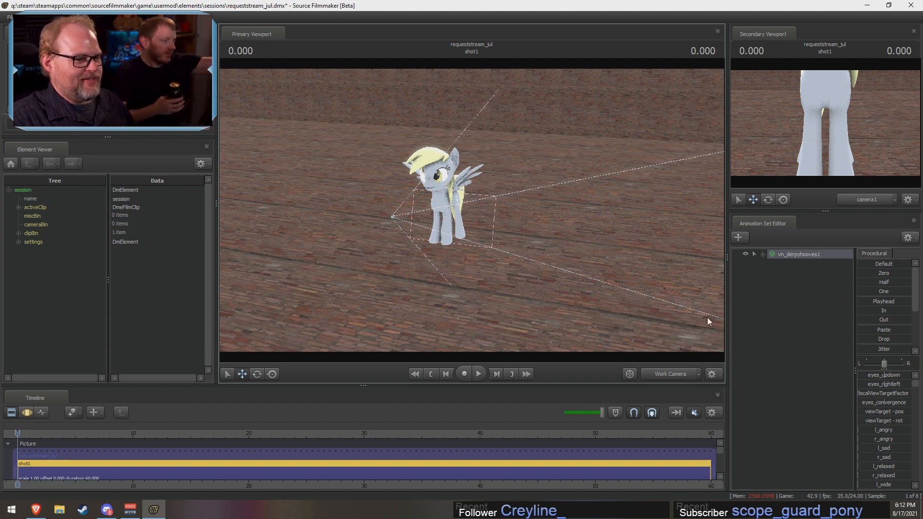
drag(600, 245, 472, 211)
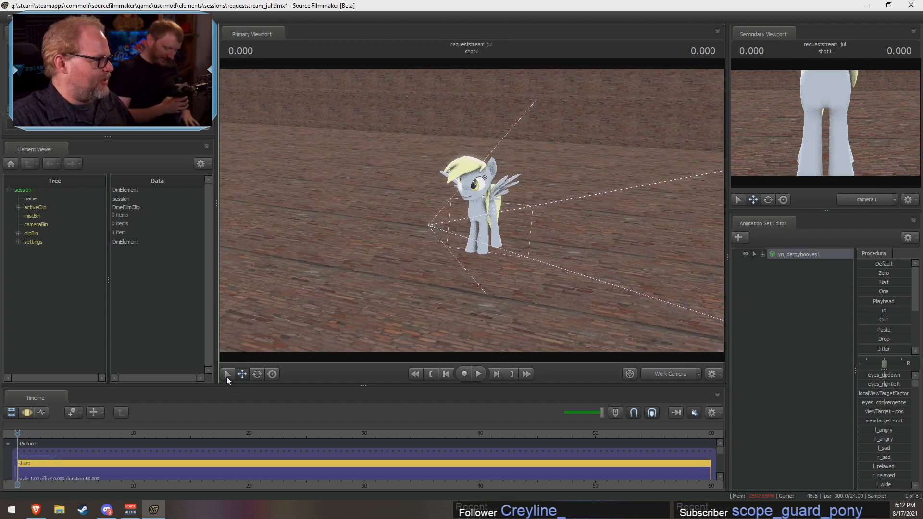
click(28, 413)
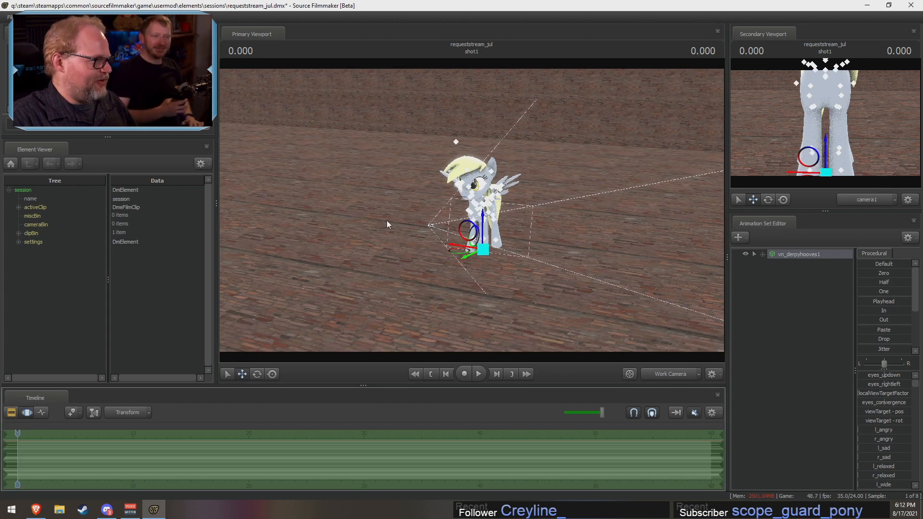
Step: Move the pony straight down along its vertical axis in two passes towards the brick floor
click(479, 374)
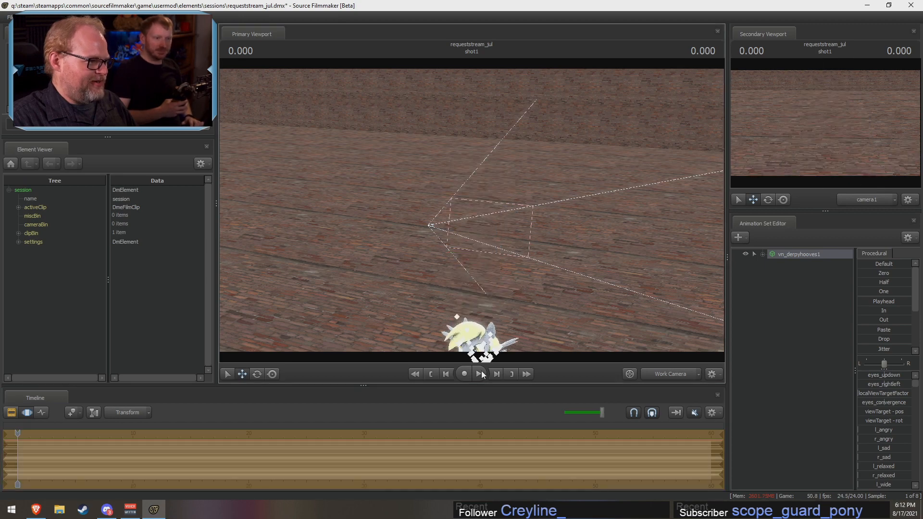
mouse_move(479, 289)
mouse_down()
mouse_move(481, 344)
mouse_move(478, 289)
mouse_up()
key(w)
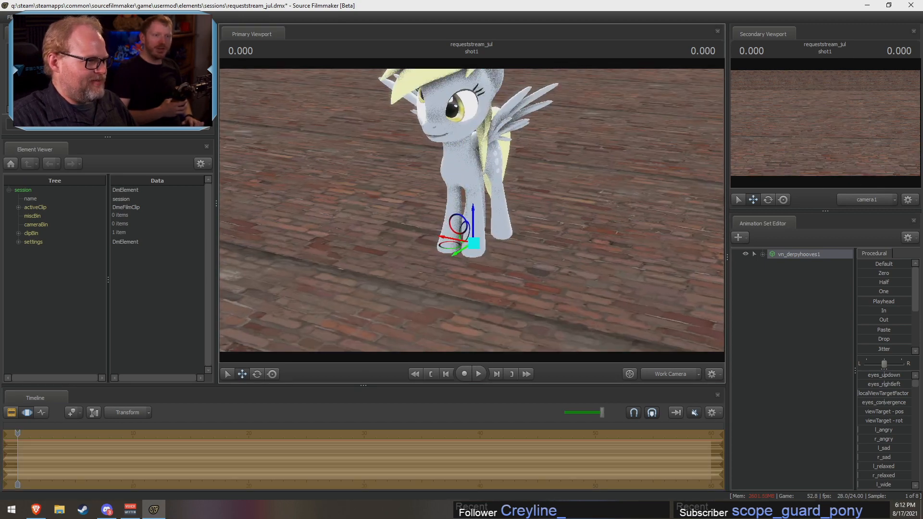
key(s)
drag(474, 210, 476, 398)
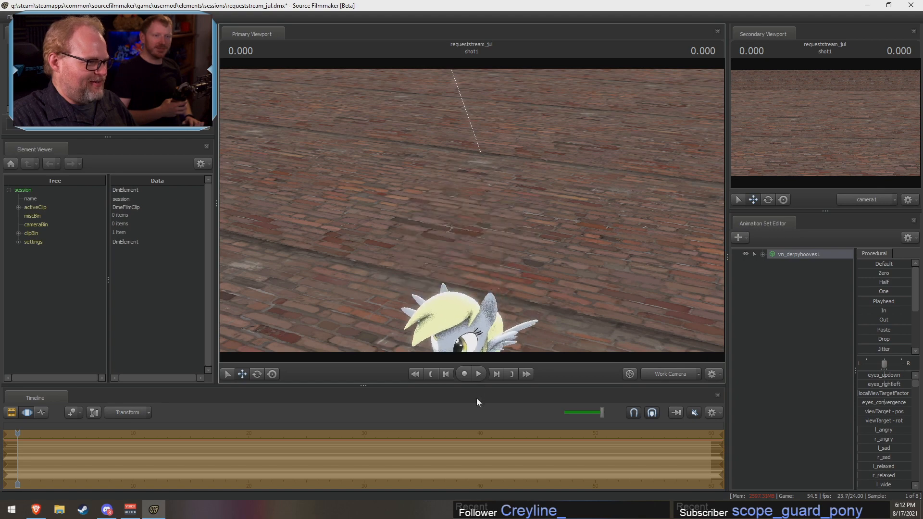
drag(487, 312, 482, 227)
key(w)
key(s)
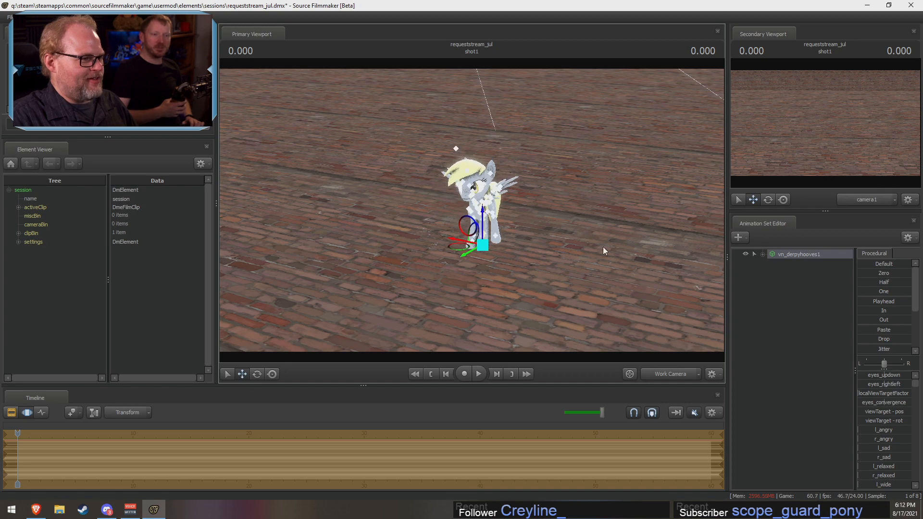
Step: Reposition the work camera for a closer view of the lowered pony
drag(617, 247, 577, 231)
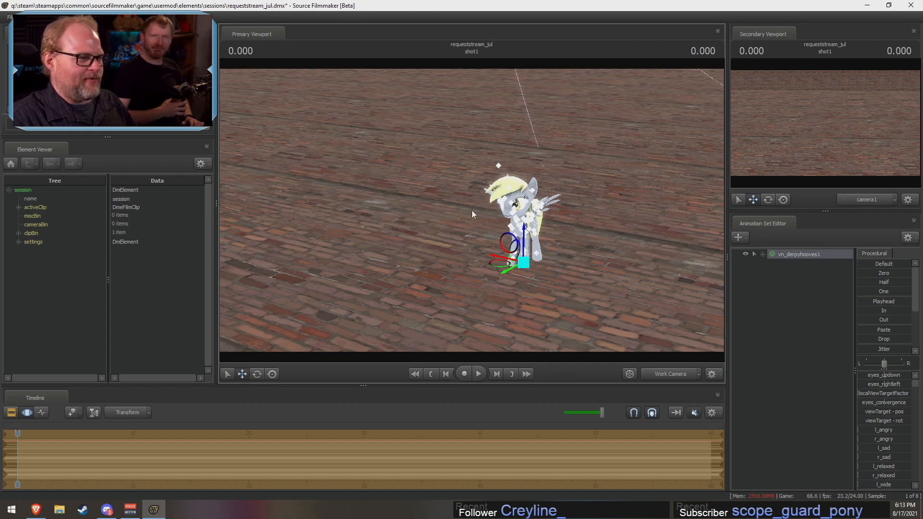
mouse_move(565, 247)
mouse_down()
mouse_move(571, 228)
mouse_move(569, 238)
mouse_move(579, 239)
mouse_up()
key(w)
click(30, 431)
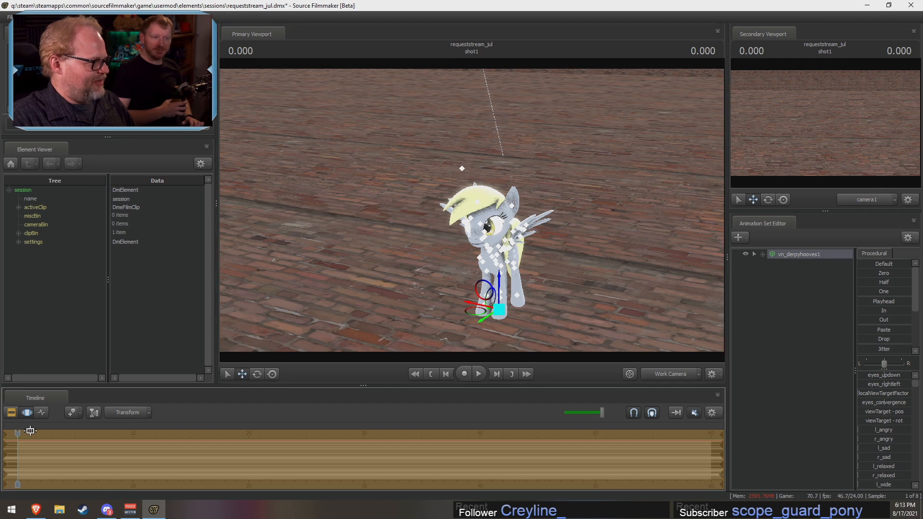
Step: Move the playhead to 2.833, view shot1 in the Clip Editor and return the timeline to the Motion Editor
drag(25, 435, 50, 434)
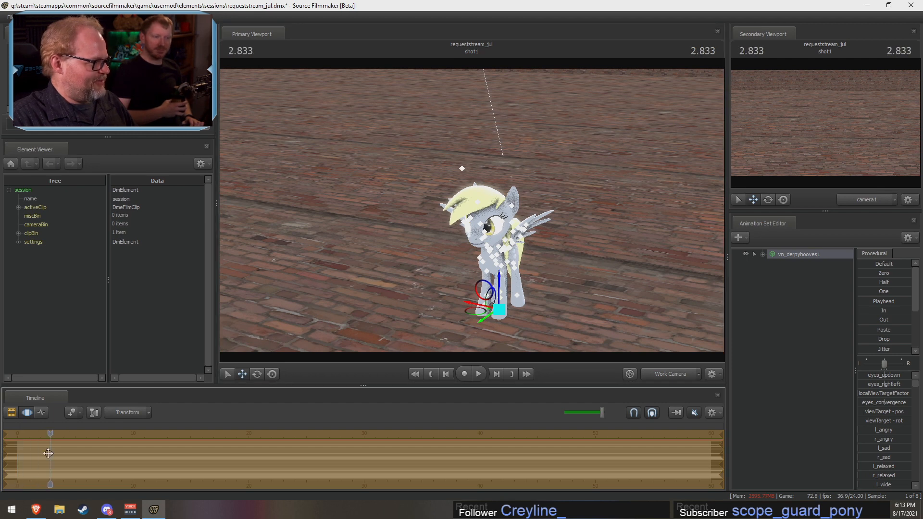
scroll(46, 460, down, 2)
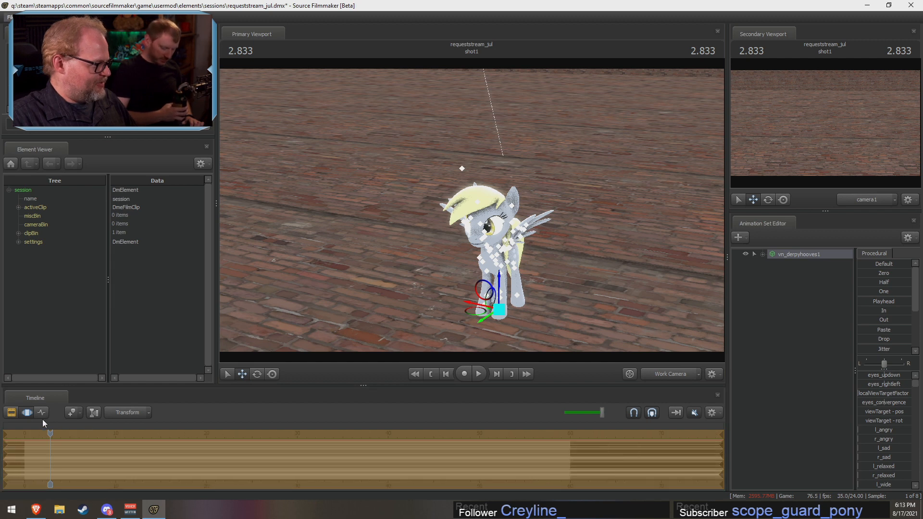
click(12, 413)
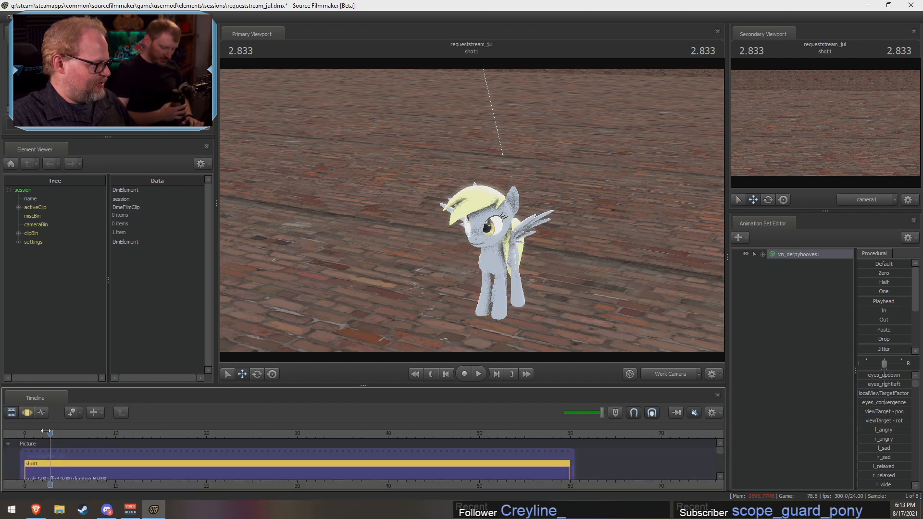
click(27, 413)
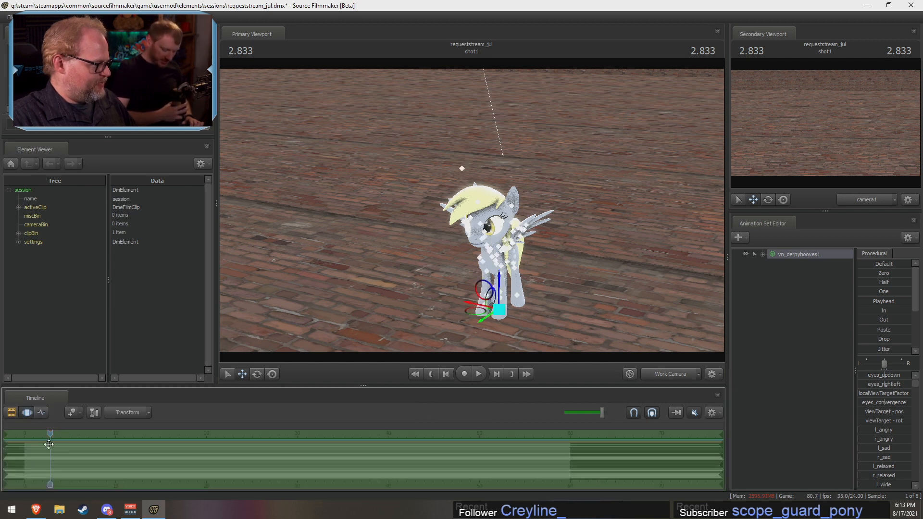
scroll(49, 456, down, 2)
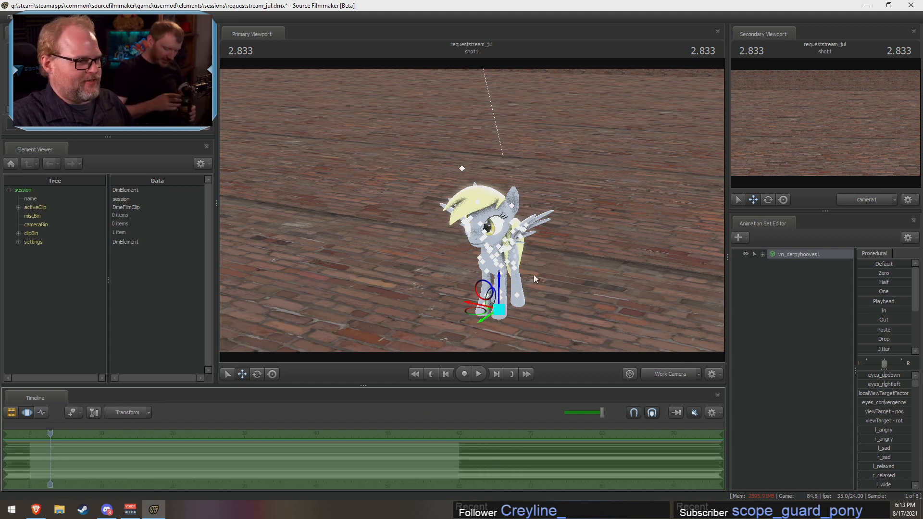
Step: Create an animation set for a new model using trixie.mdl, filtering the model files for "trix"
right_click(802, 290)
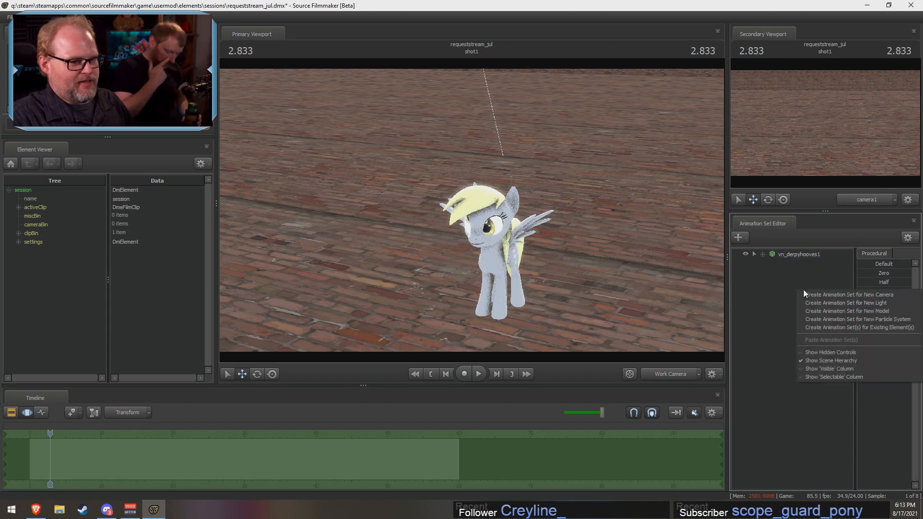
click(823, 310)
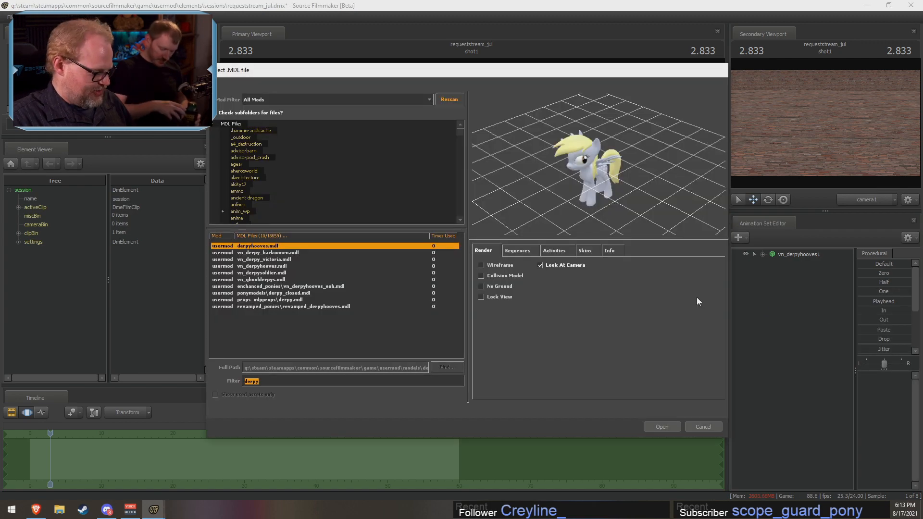
text(tri)
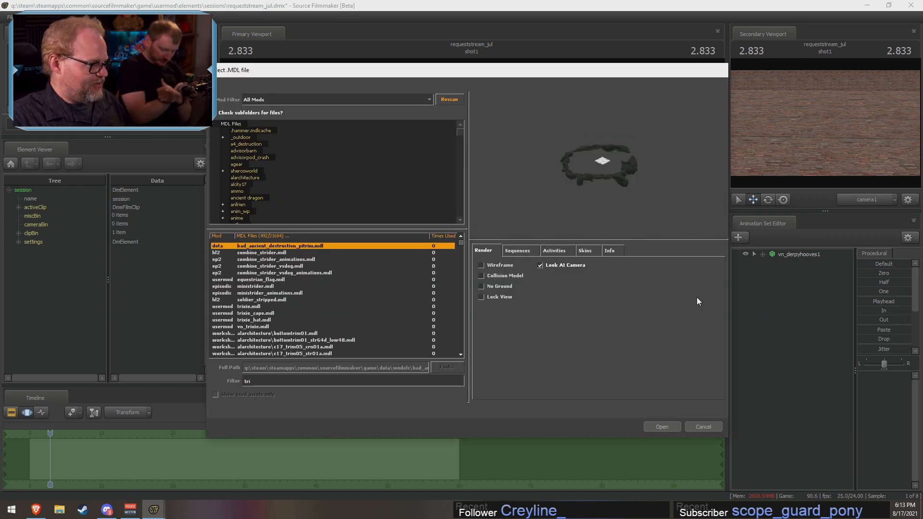
text(xw)
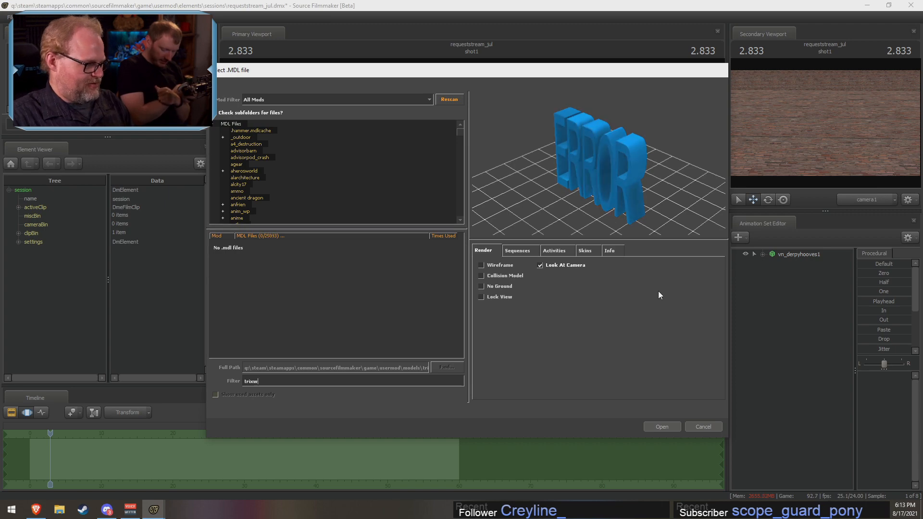
key(BackSpace)
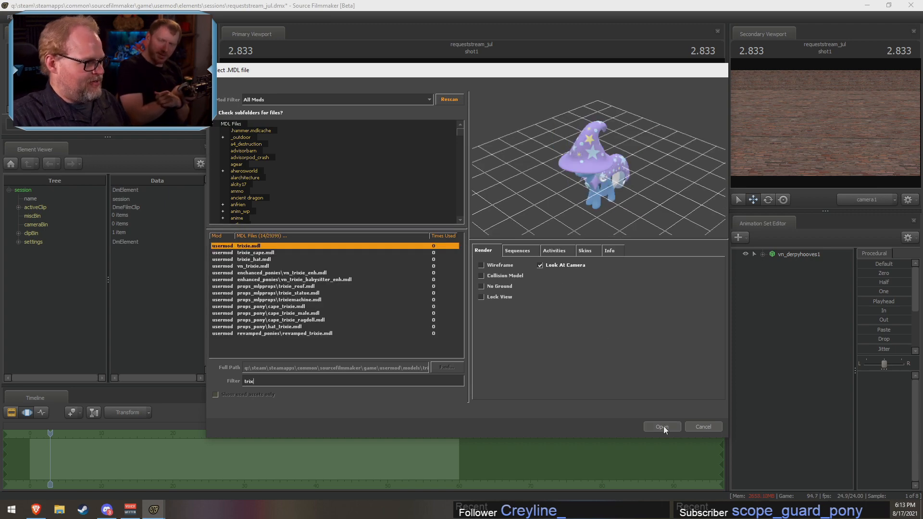
click(664, 426)
Step: Select the trixie1 animation set and move and rotate the model onto the brick floor beside Derpy, turned towards her
drag(471, 210, 391, 296)
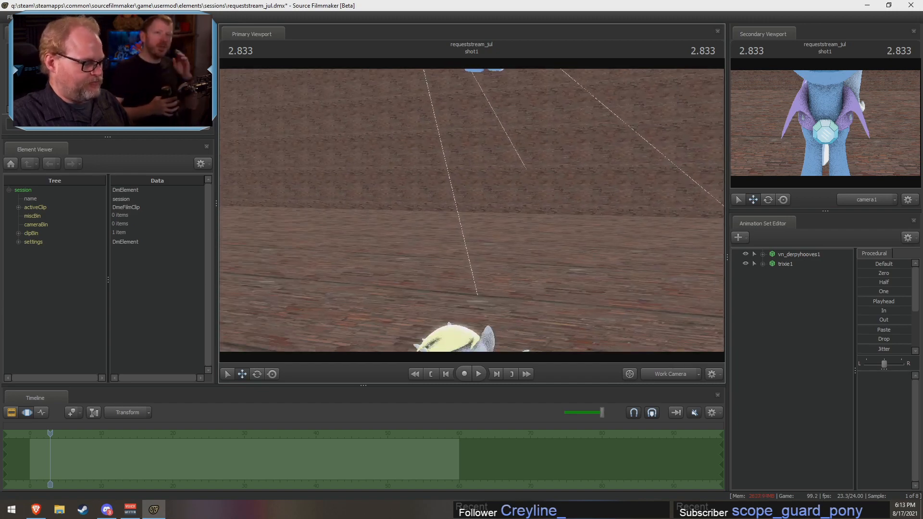
click(778, 265)
drag(446, 119, 539, 365)
key(s)
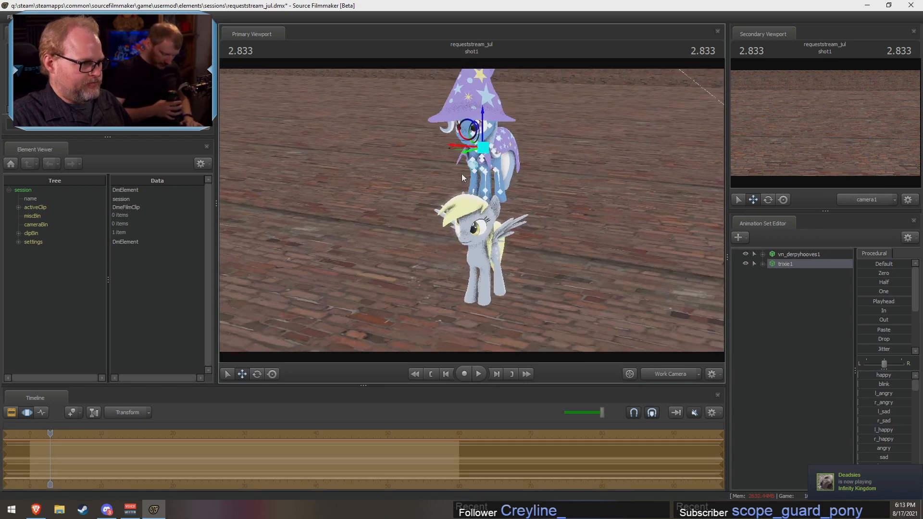
drag(454, 145, 421, 227)
click(258, 373)
key(w)
click(242, 374)
drag(469, 261, 485, 290)
key(w)
drag(485, 209, 491, 217)
key(s)
Step: Select the vn_derpyhooves1 animation set and expand its control groups down to the individual legs under Pony Legs
click(817, 255)
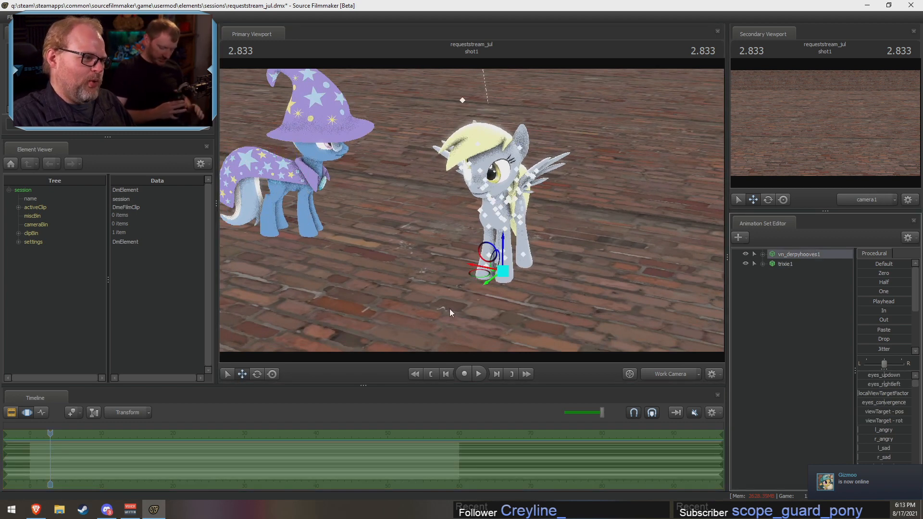
click(762, 254)
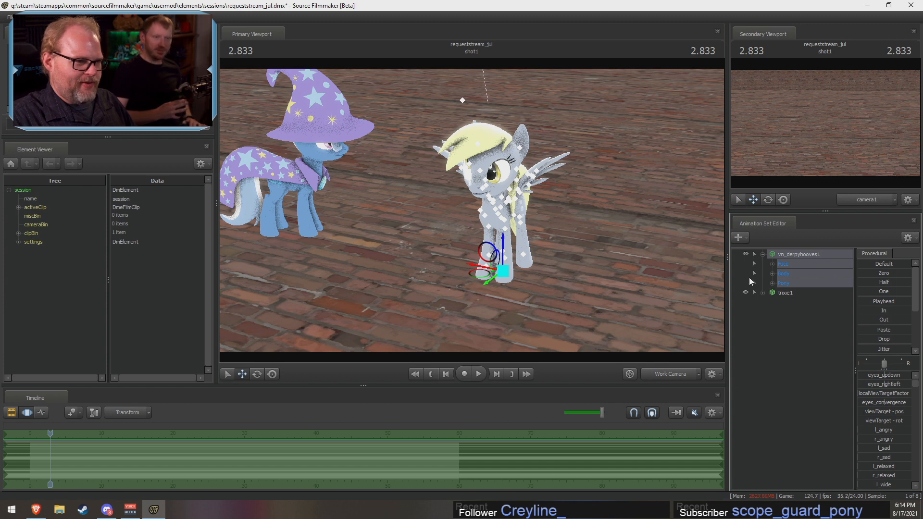
click(772, 264)
click(772, 264)
click(773, 274)
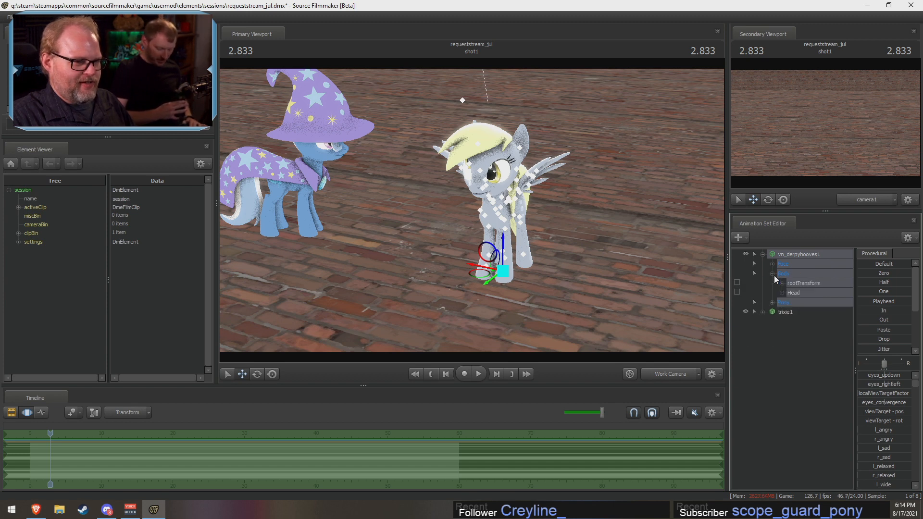
click(772, 273)
click(773, 283)
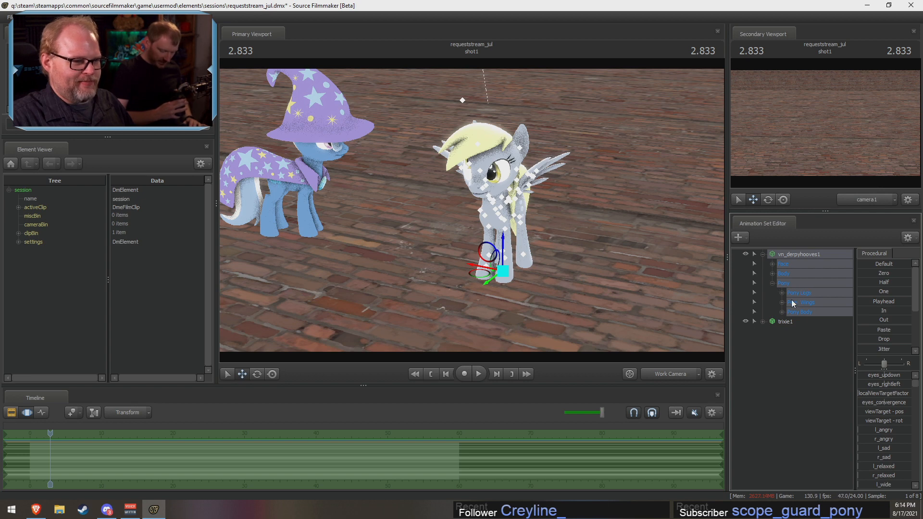
click(782, 292)
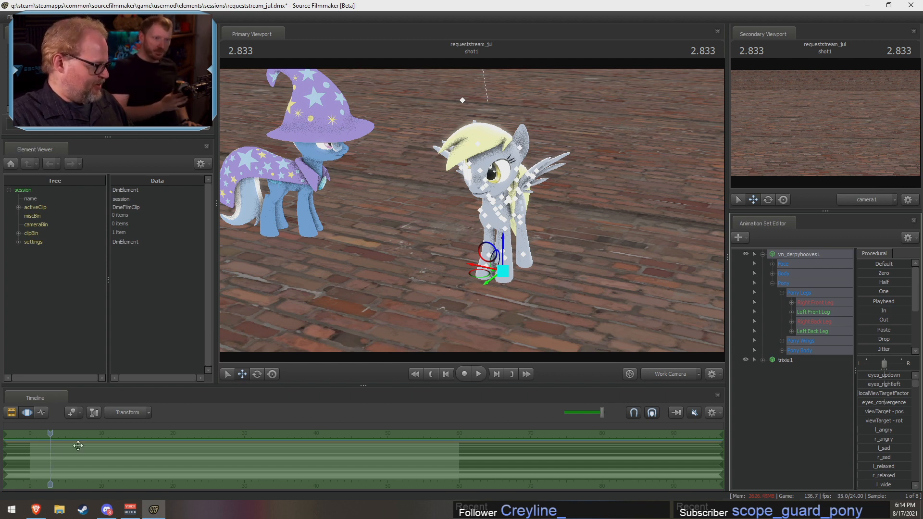
Step: Set a Motion Editor time selection from about 0 to 59 seconds, with the playhead at 0.250
mouse_move(48, 461)
mouse_down()
mouse_move(64, 461)
mouse_move(49, 461)
mouse_up()
scroll(49, 462, up, 1)
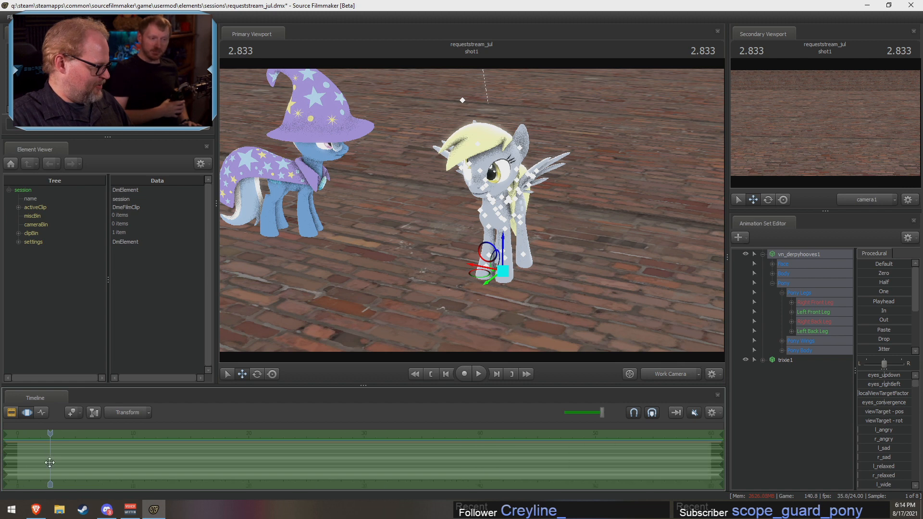
scroll(49, 463, down, 2)
scroll(50, 462, down, 1)
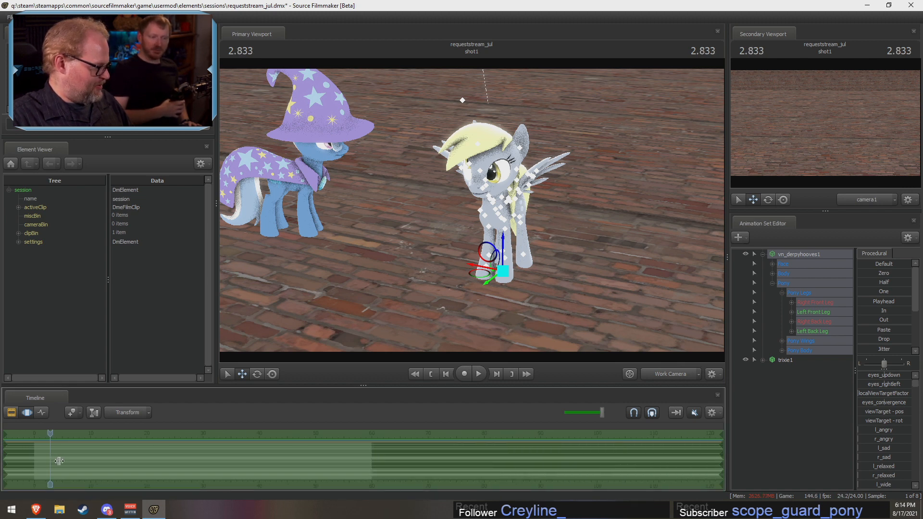
drag(48, 462, 94, 475)
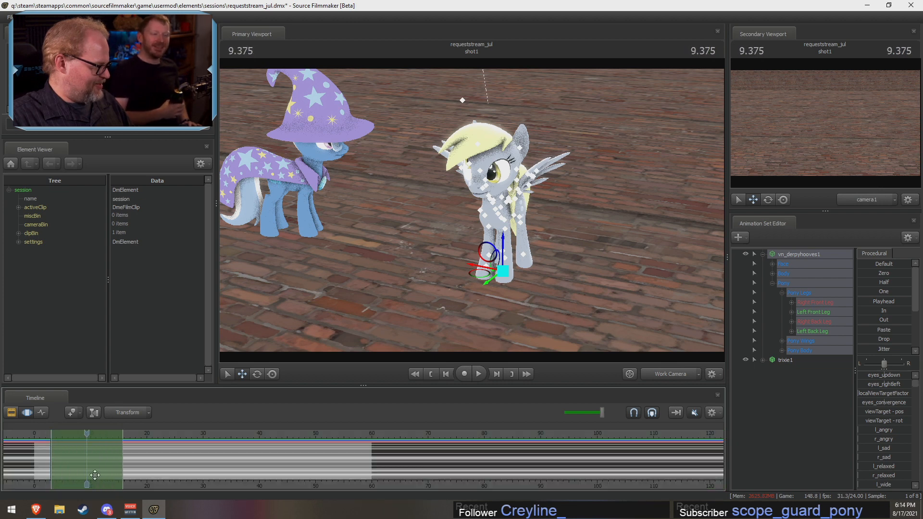
drag(86, 433, 35, 443)
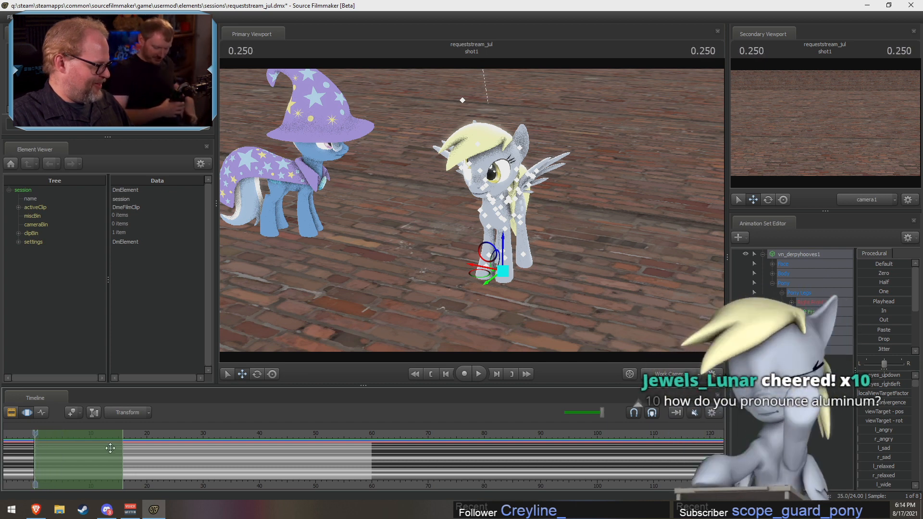
drag(123, 448, 366, 443)
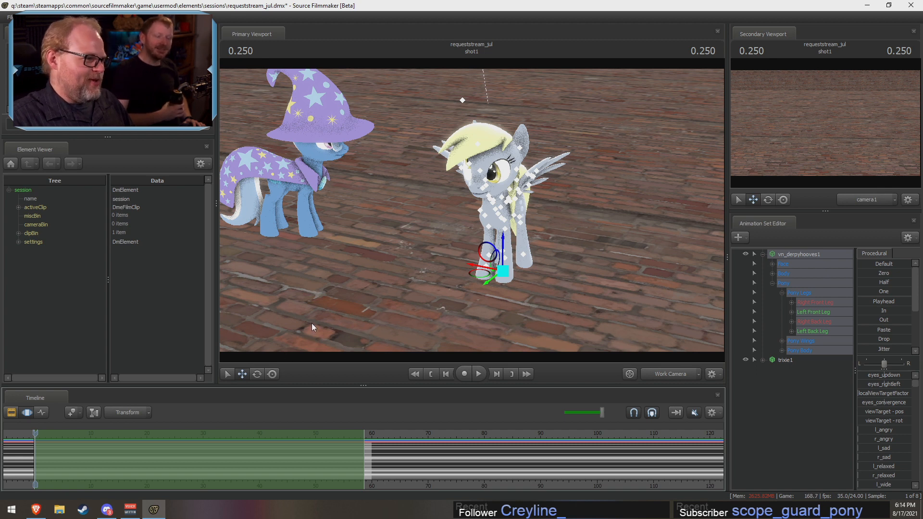
Step: Activate the rotate manipulator and select the pony's Right Back Leg control group
click(260, 373)
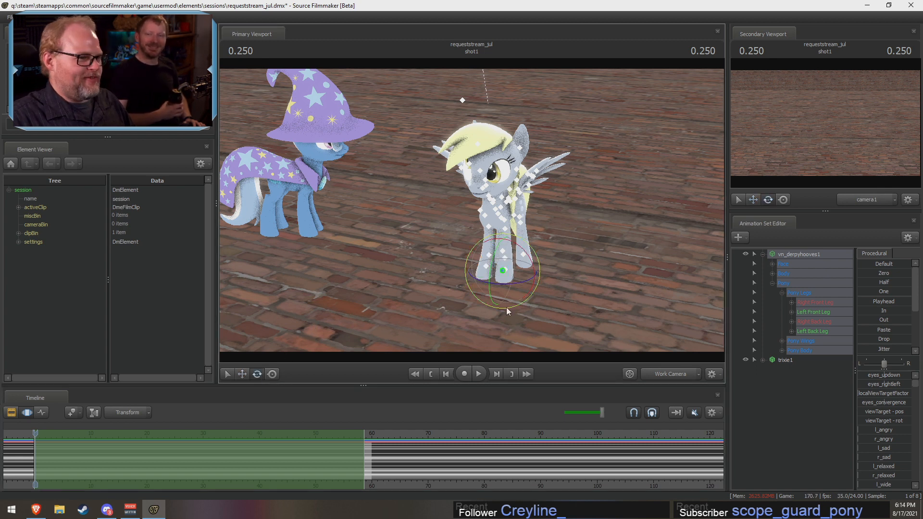
click(800, 305)
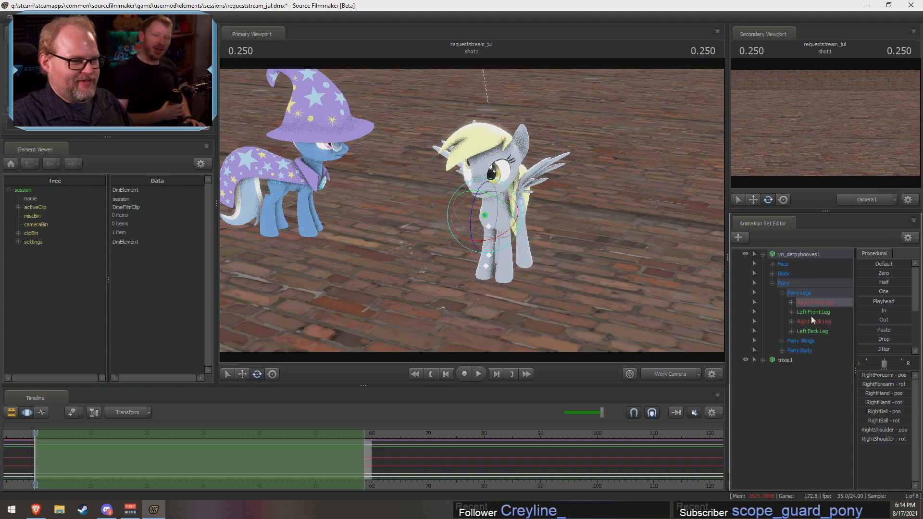
click(808, 311)
click(809, 322)
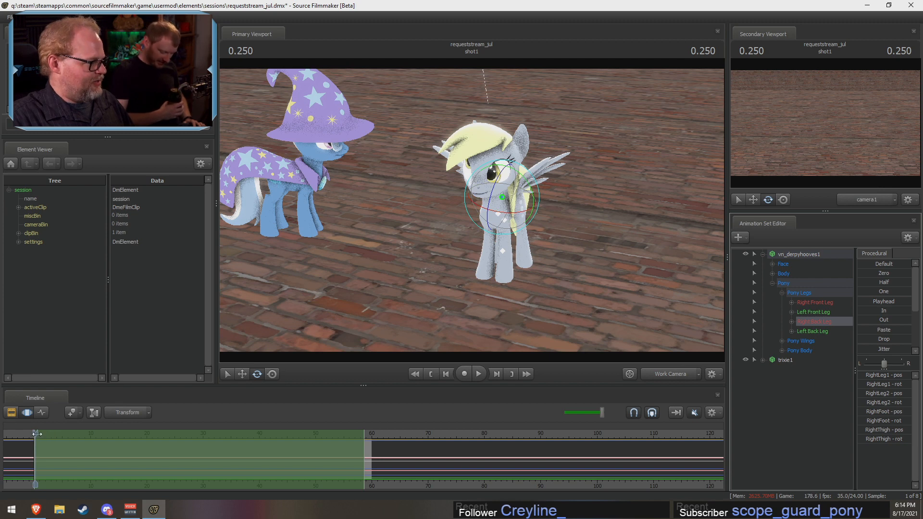
Step: Rotate the pony's right back leg outward at 6.833 and scrub back to the start of the time selection to check it
drag(37, 433, 73, 432)
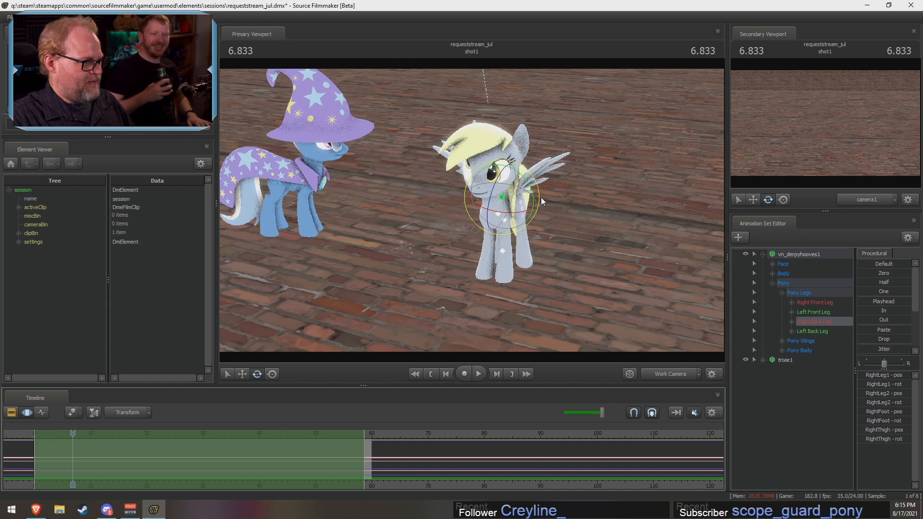
drag(541, 197, 548, 231)
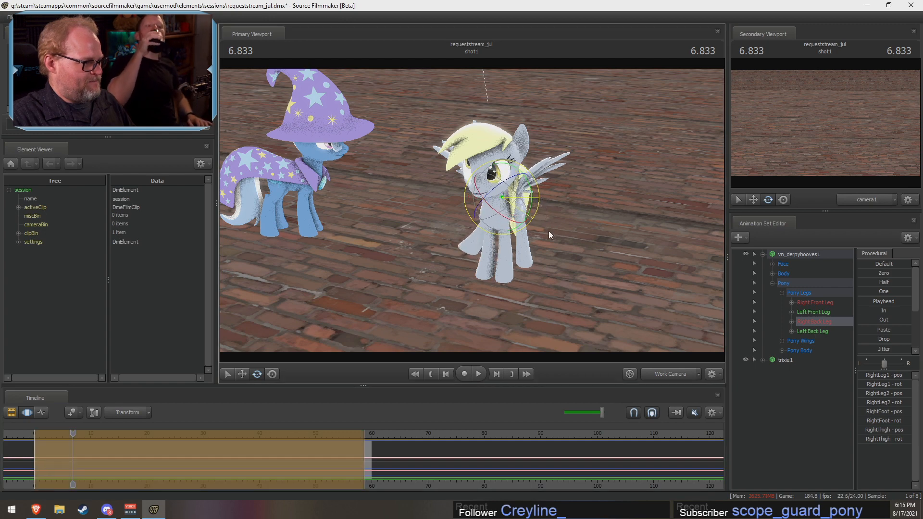
drag(73, 433, 38, 440)
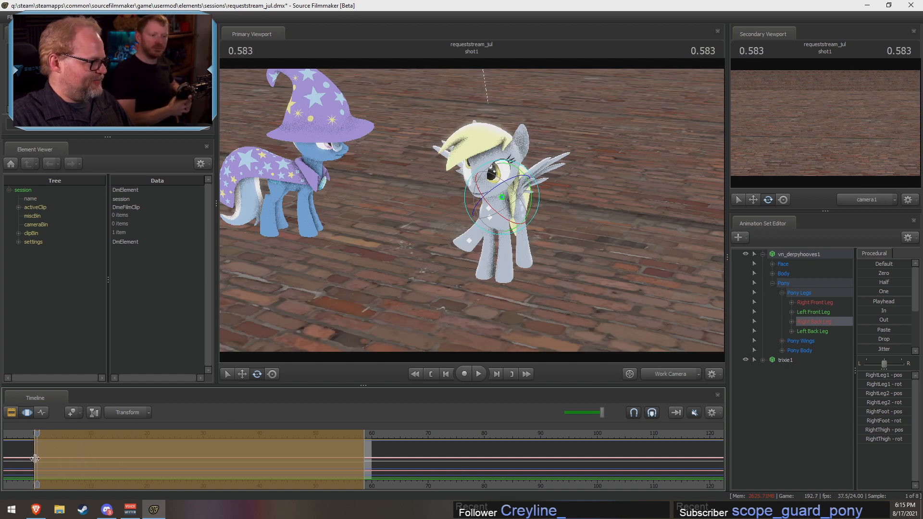
scroll(60, 454, up, 3)
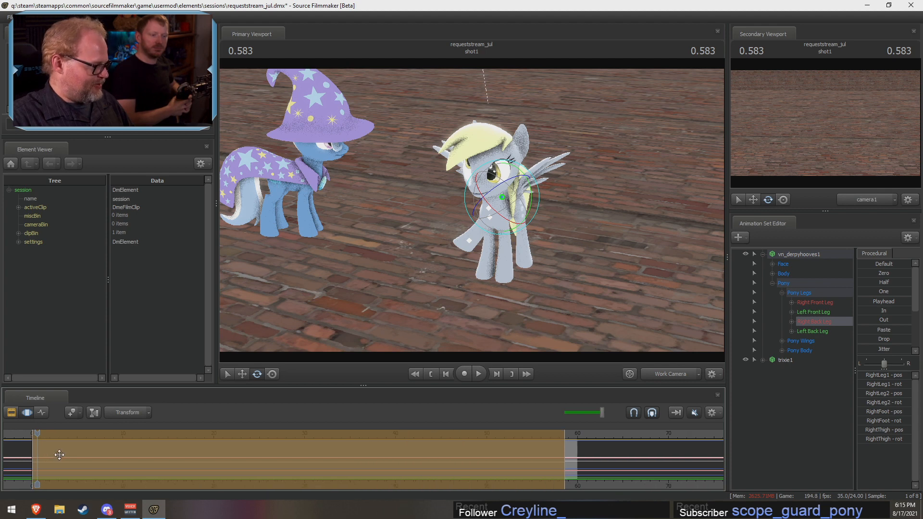
scroll(59, 454, down, 2)
scroll(50, 456, up, 2)
scroll(48, 454, down, 2)
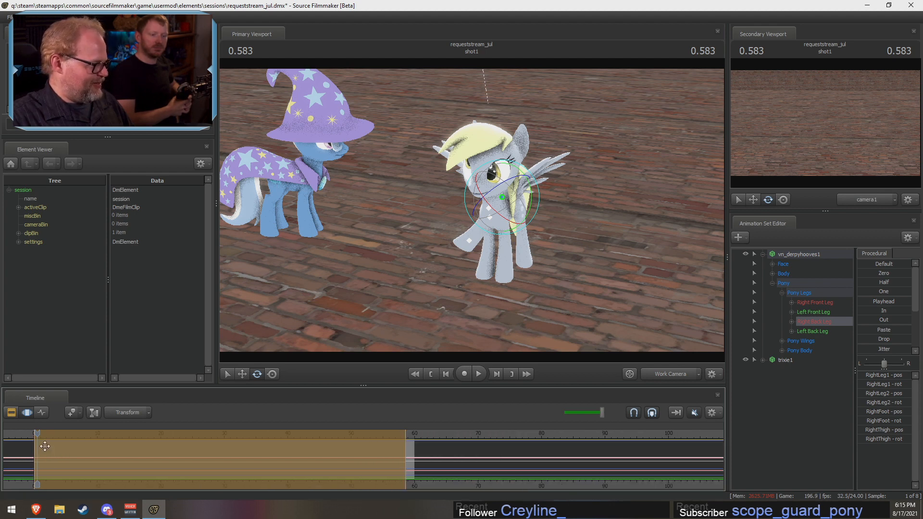
drag(38, 434, 37, 436)
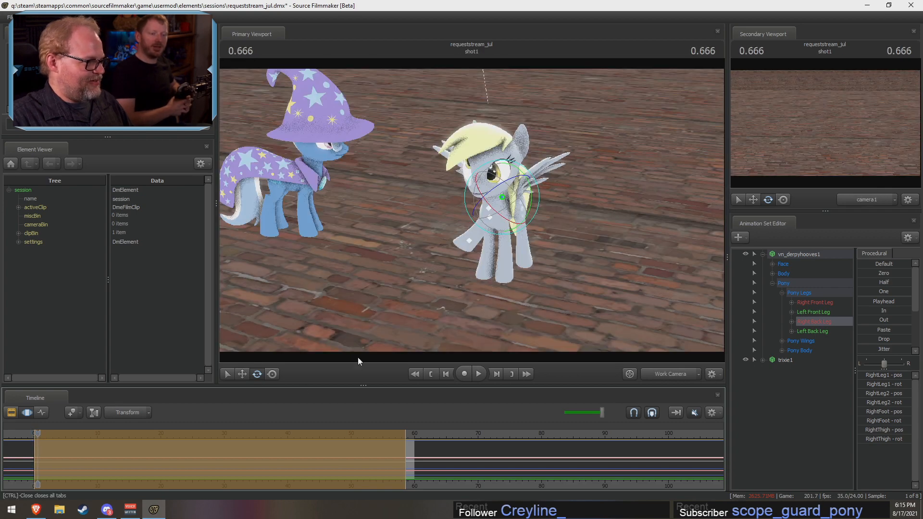
click(523, 212)
Step: Undo the rotation of the pony's right back leg
key(ctrl+z)
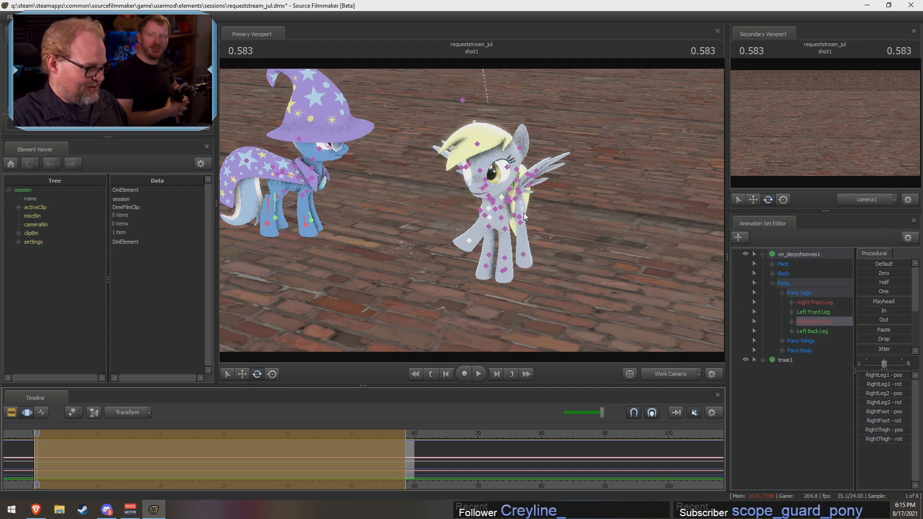
key(ctrl+z)
key(ctrl+z)
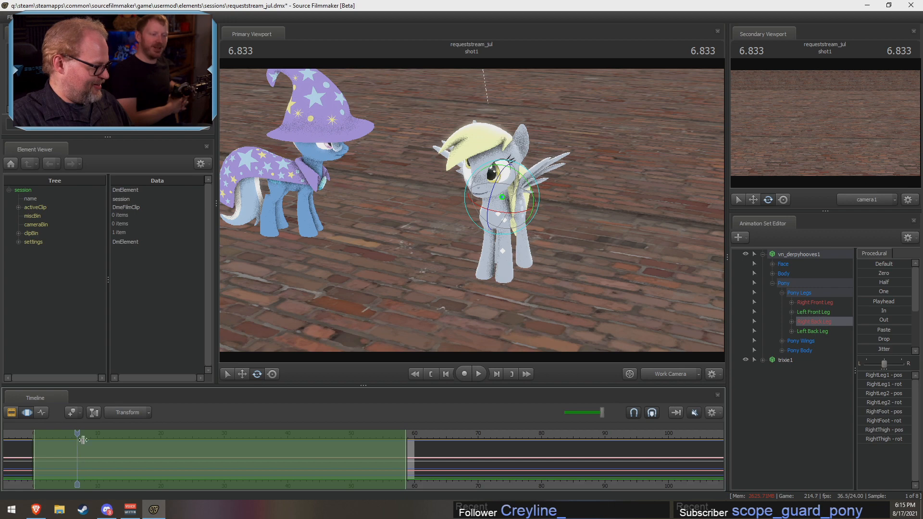
Step: Move the playhead to 2.791 and rotate the pony's right back leg slightly
drag(78, 436, 51, 434)
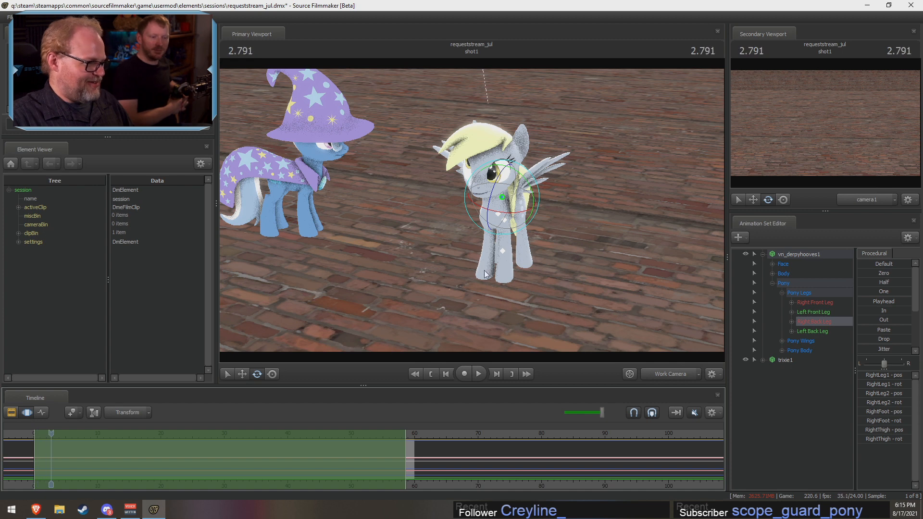
drag(531, 187, 532, 189)
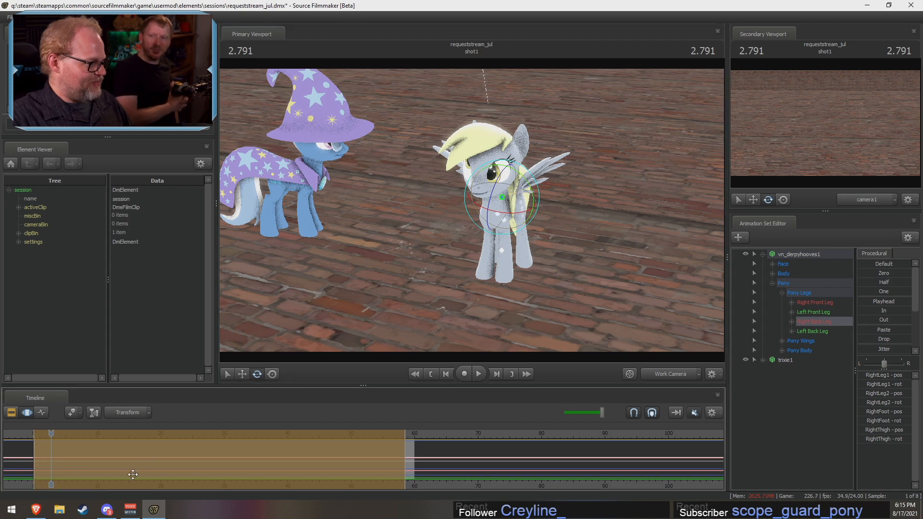
Step: Shorten the time selection to frames 0–10 and bring the playhead back to the start of the shot
click(491, 435)
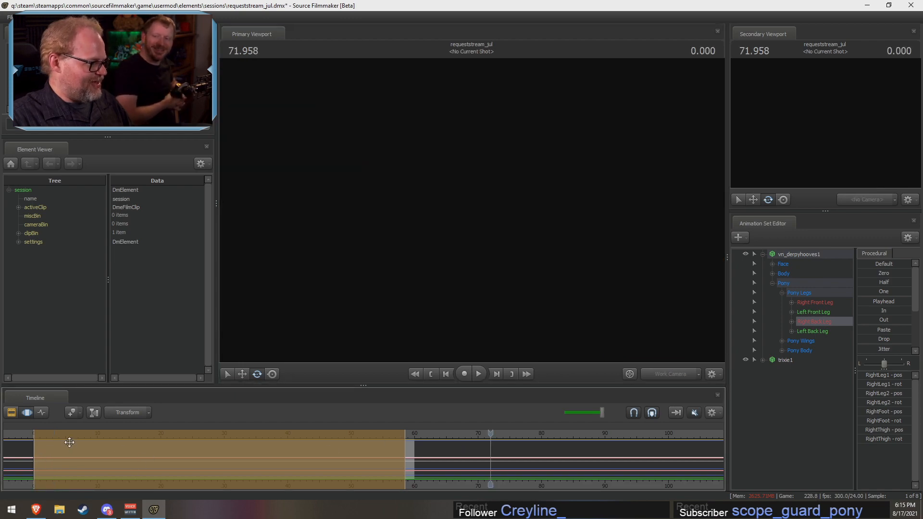
drag(402, 443, 61, 451)
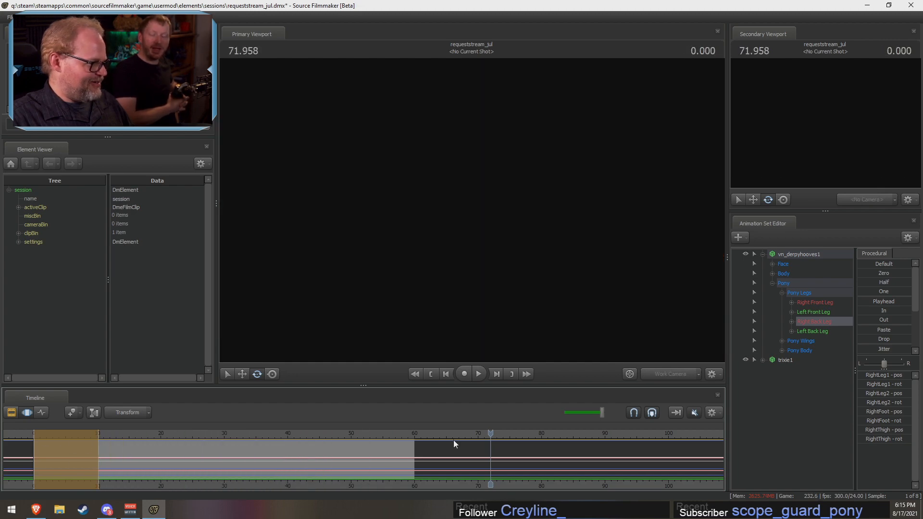
drag(490, 431, 68, 442)
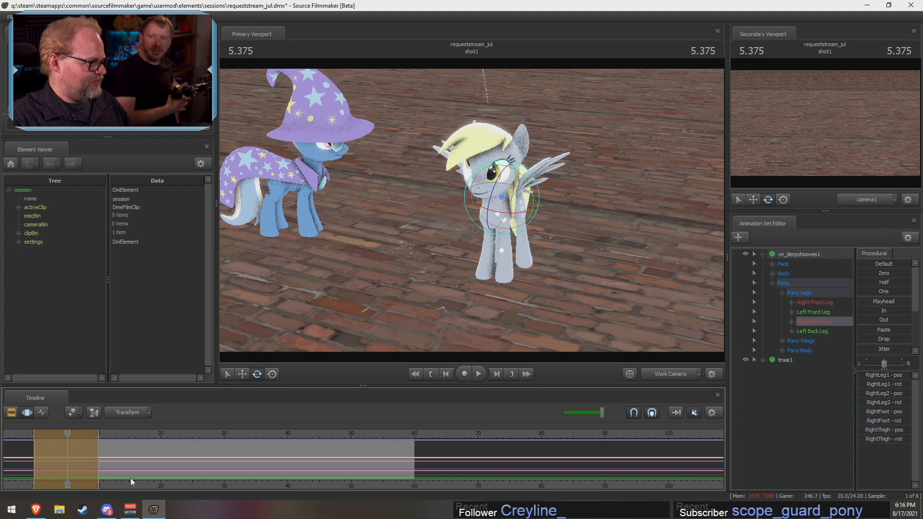
drag(67, 434, 35, 433)
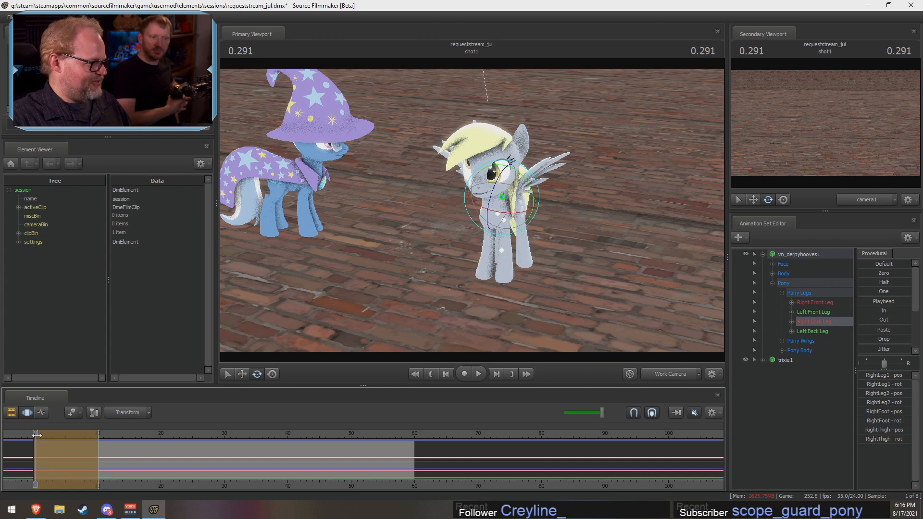
Step: Shrink the time selection to about frames 0–3 and widen its falloff on both sides, reaching about frame 12
mouse_move(36, 434)
mouse_down()
mouse_move(67, 439)
mouse_move(52, 439)
mouse_up()
scroll(59, 453, up, 3)
scroll(59, 454, down, 3)
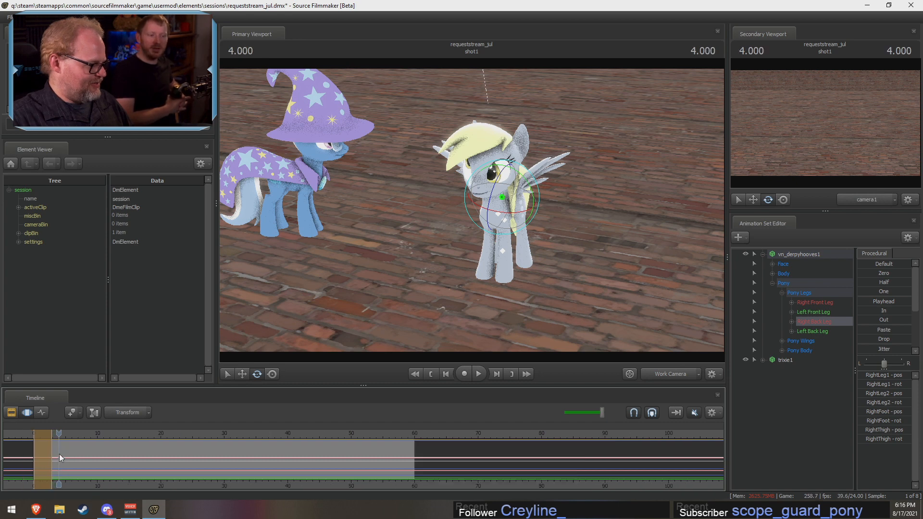
scroll(59, 454, up, 2)
scroll(56, 454, down, 4)
click(57, 454)
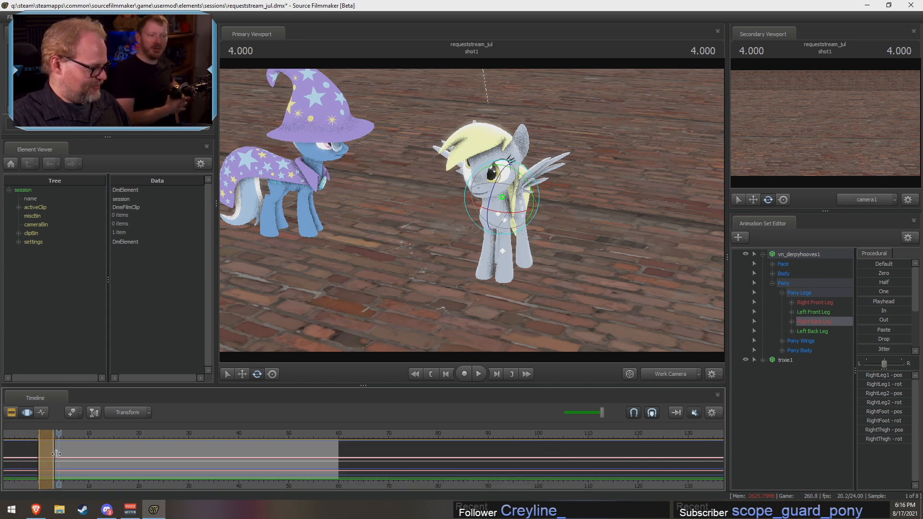
scroll(57, 453, up, 8)
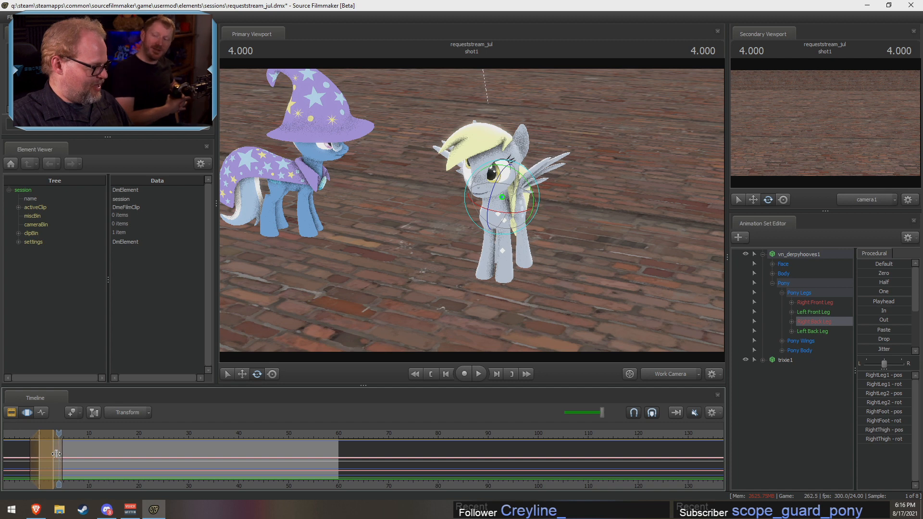
scroll(57, 453, up, 4)
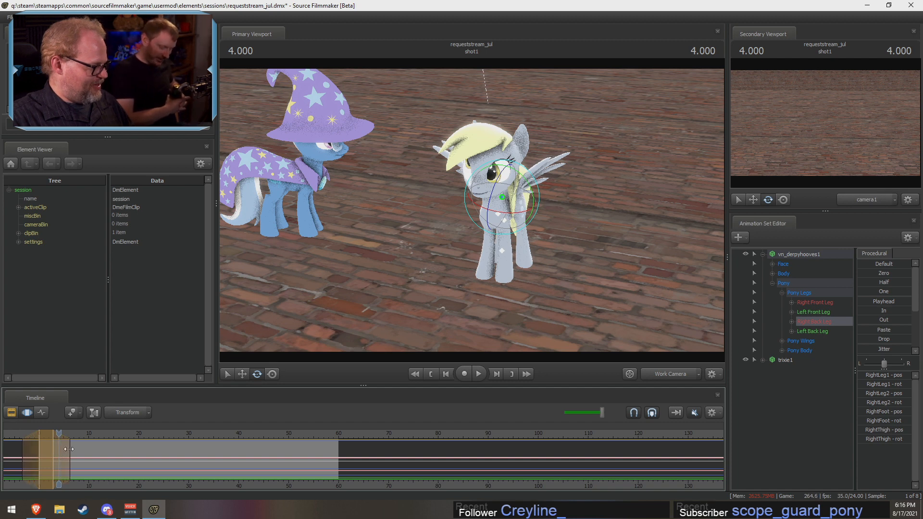
drag(70, 449, 97, 451)
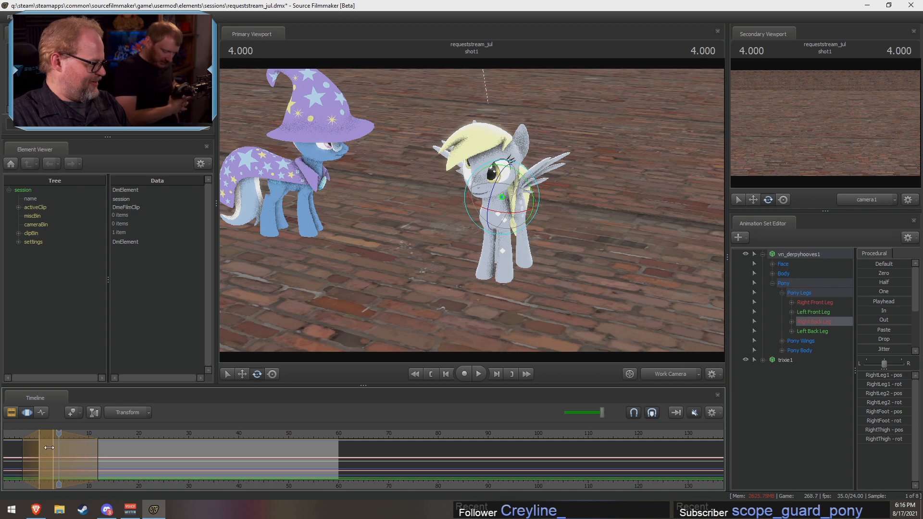
Step: Collapse the time selection's hold region and centre it on frame 8, with falloff spanning frames 0 to 16
right_click(49, 447)
click(44, 449)
drag(39, 450, 82, 449)
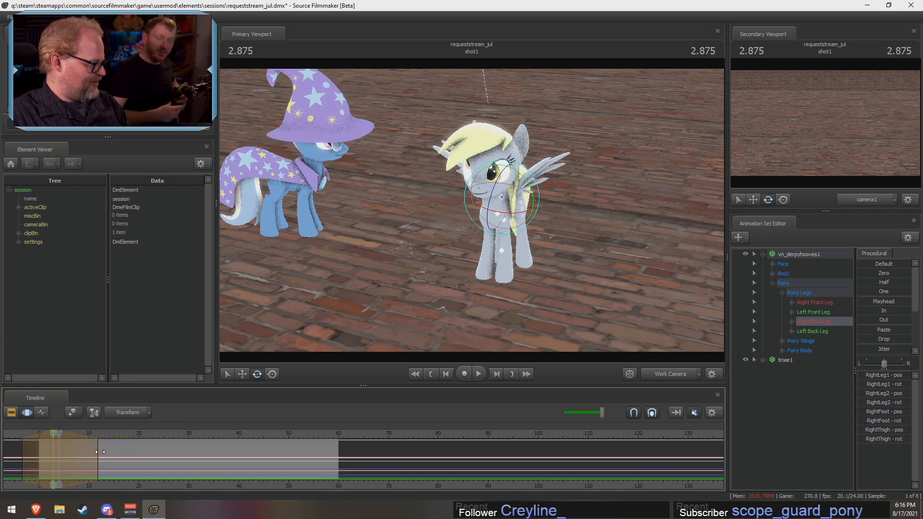
drag(22, 453, 54, 449)
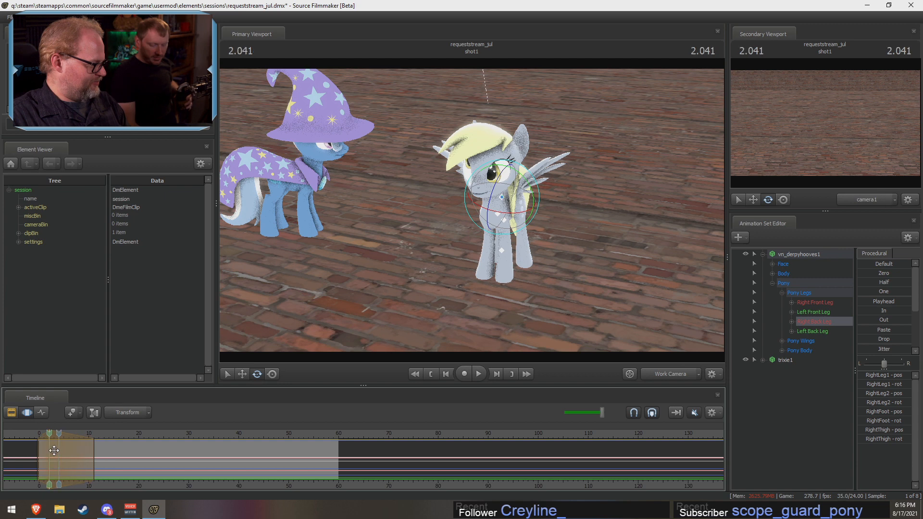
drag(51, 485, 57, 485)
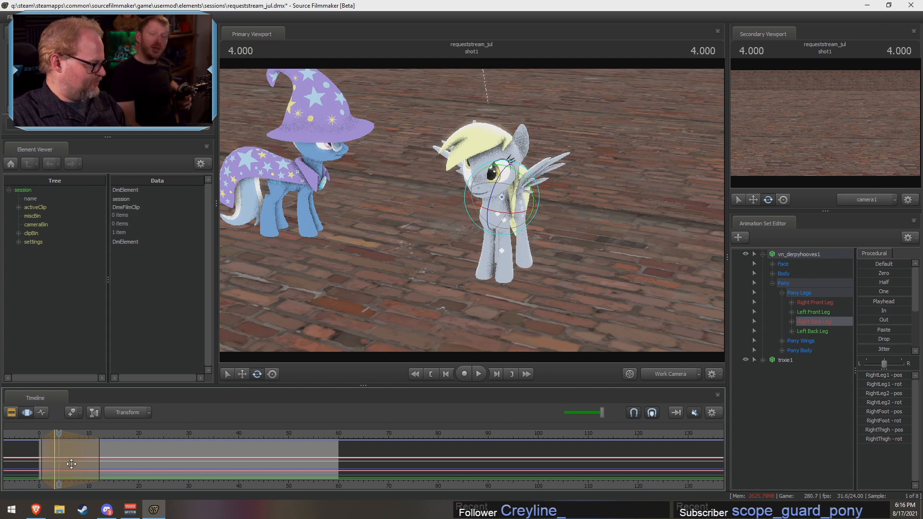
scroll(59, 463, up, 3)
scroll(59, 463, down, 3)
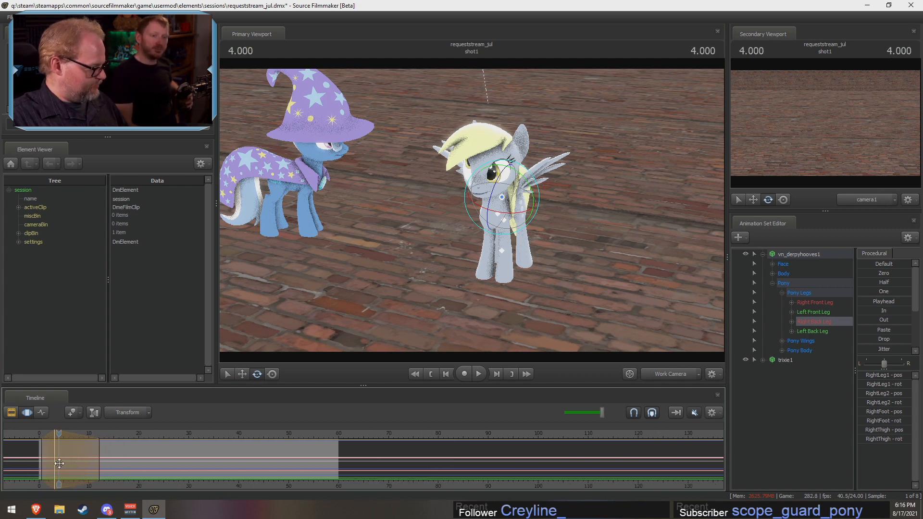
drag(59, 463, 80, 437)
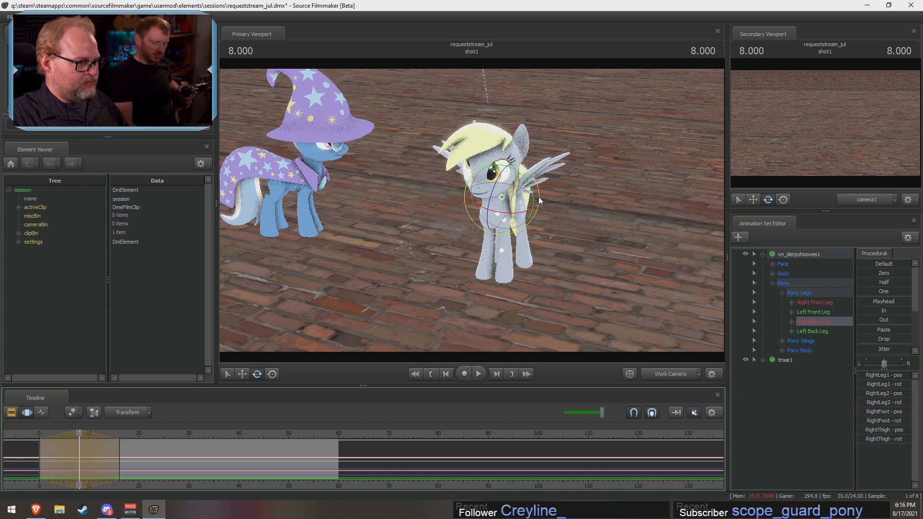
Step: Rotate the pony's right back leg and left back leg outward around frame 8
drag(536, 203, 516, 234)
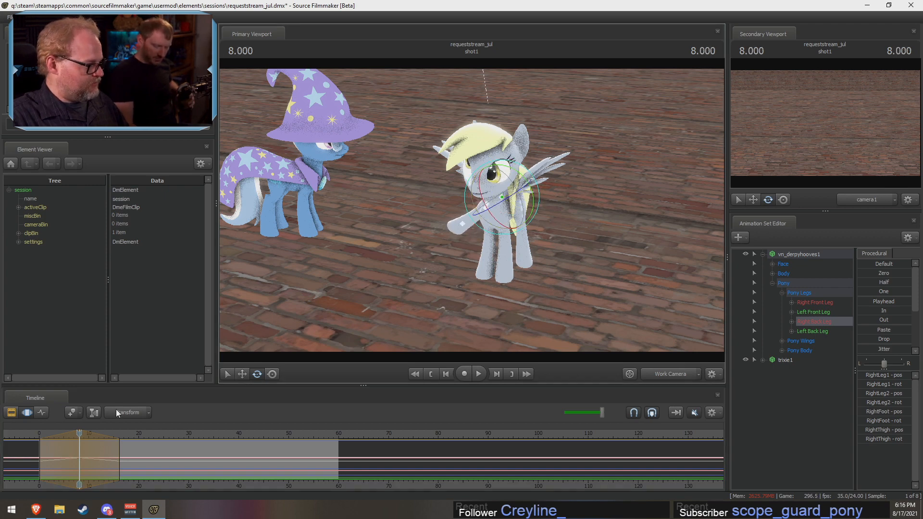
mouse_move(79, 434)
mouse_down()
mouse_move(124, 434)
mouse_move(36, 442)
mouse_move(109, 434)
mouse_move(80, 434)
mouse_up()
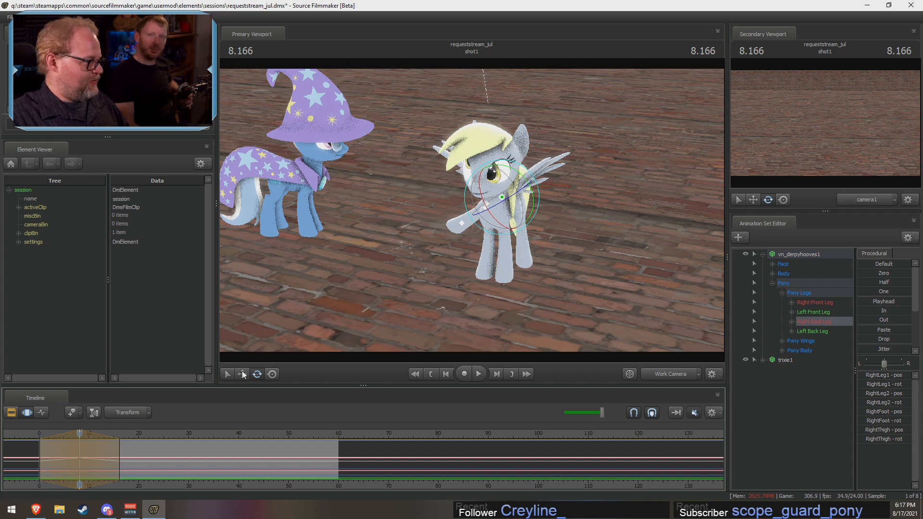
click(812, 331)
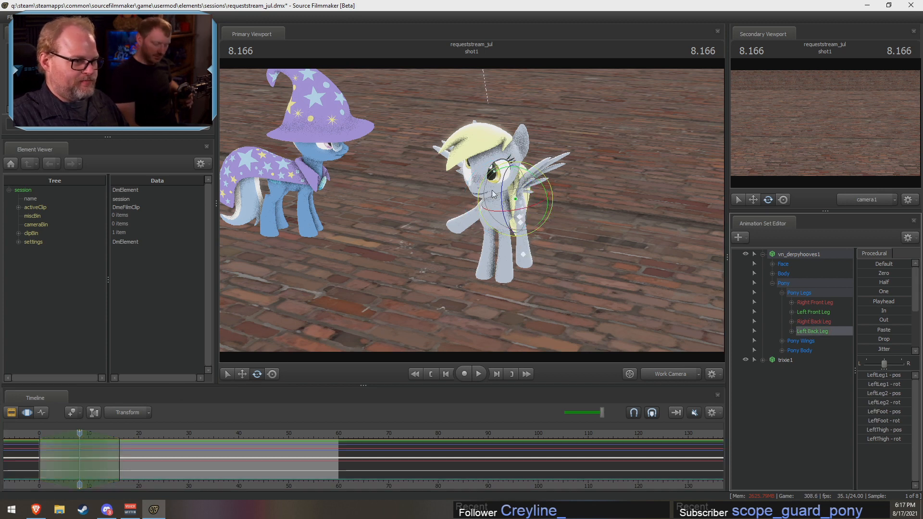
drag(552, 199, 547, 170)
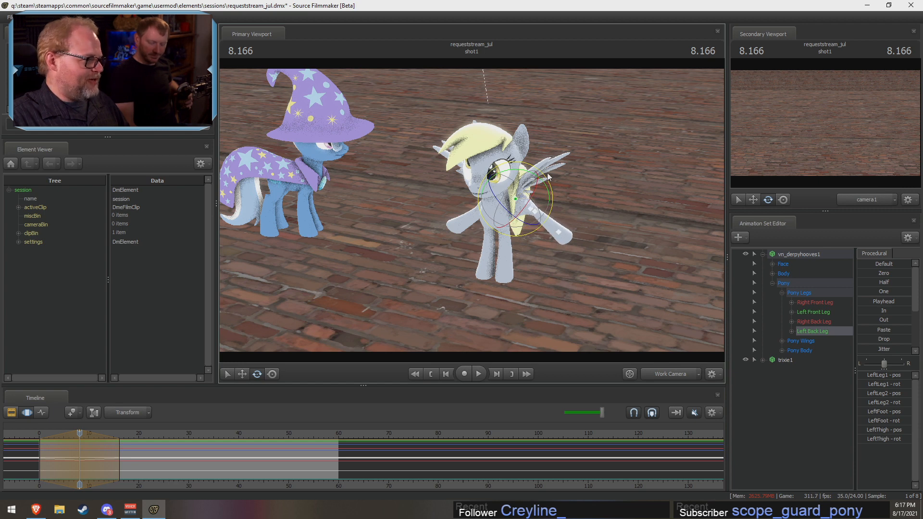
Step: Rotate the pony's right front leg outward and spread the left back leg slightly further
click(816, 303)
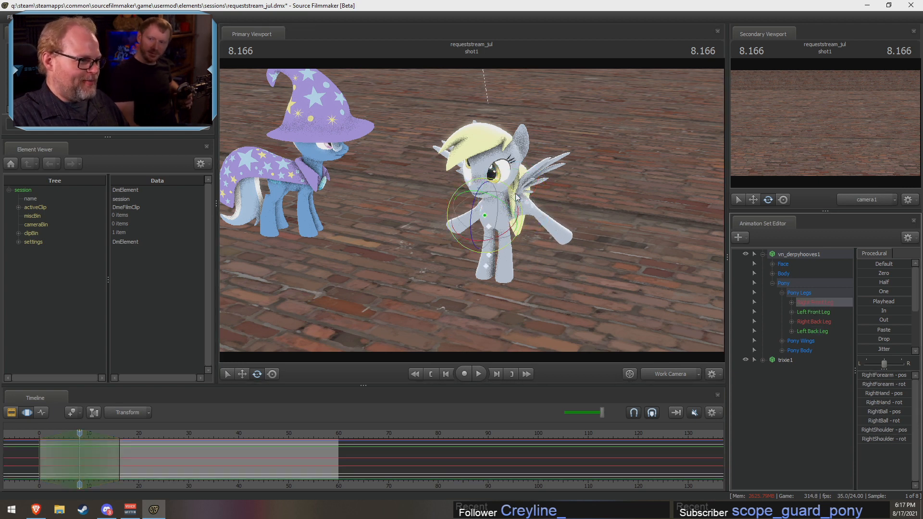
drag(517, 197, 535, 235)
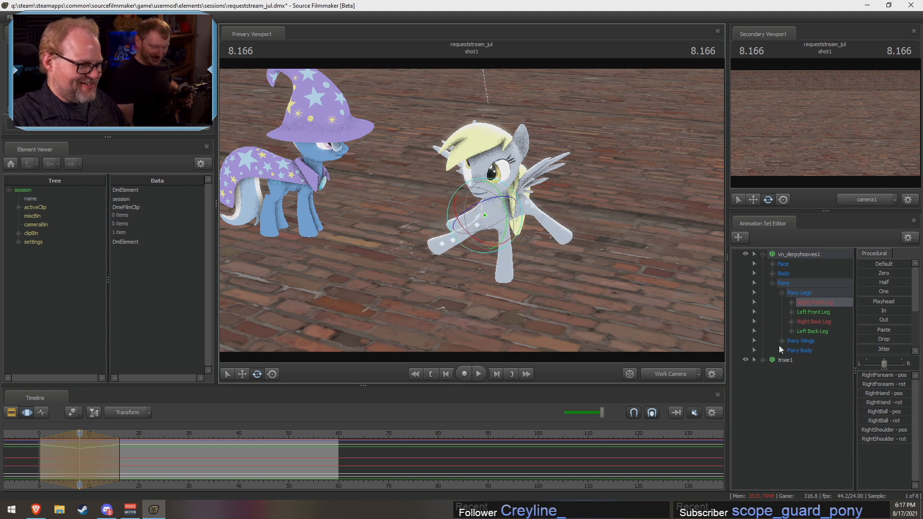
click(813, 331)
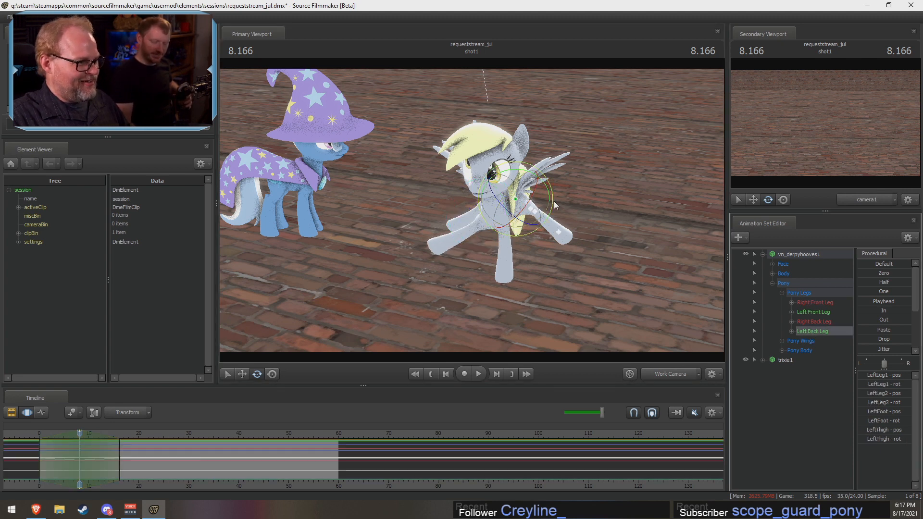
drag(554, 204, 546, 202)
Step: Rotate the pony's left front leg outward to complete the spread-leg pose
click(805, 321)
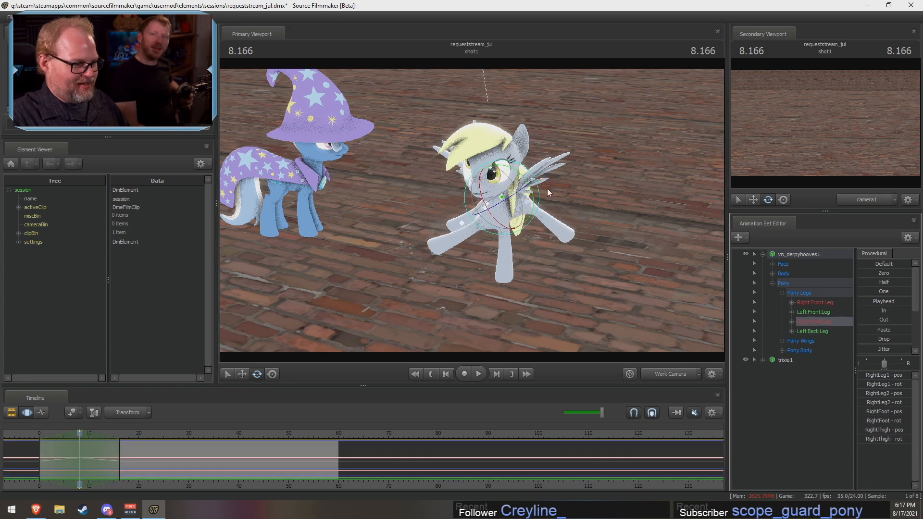
click(814, 311)
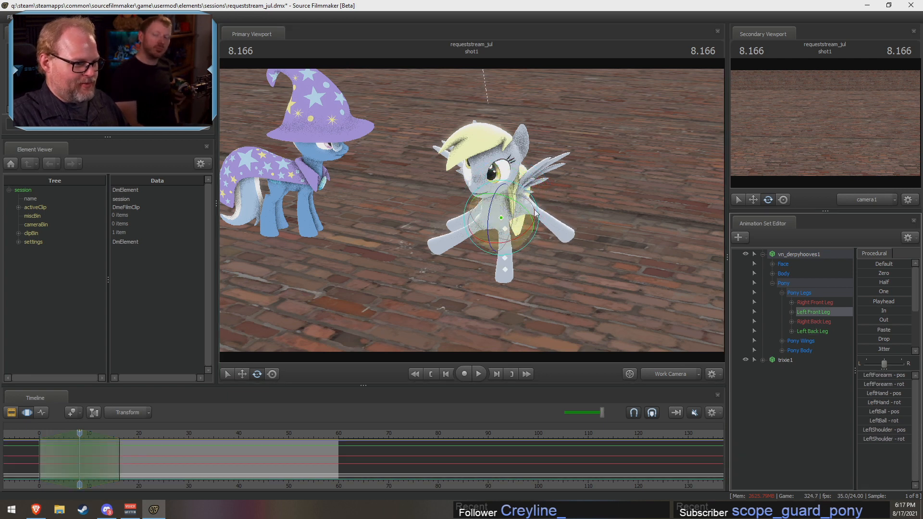
drag(538, 213, 531, 181)
drag(79, 432, 80, 452)
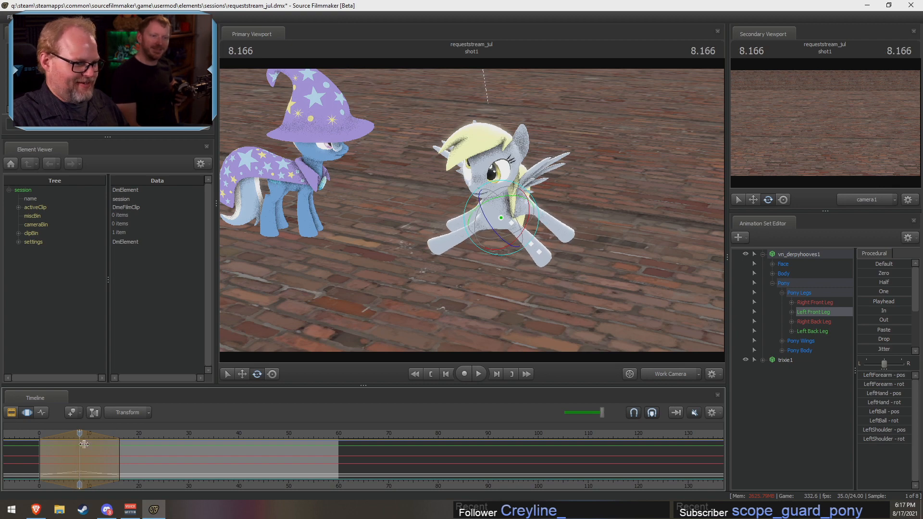
Step: Select the whole vn_derpyhooves1 model, raise it off the ground with the move manipulator, and set the playhead to 8.000
click(789, 266)
click(791, 253)
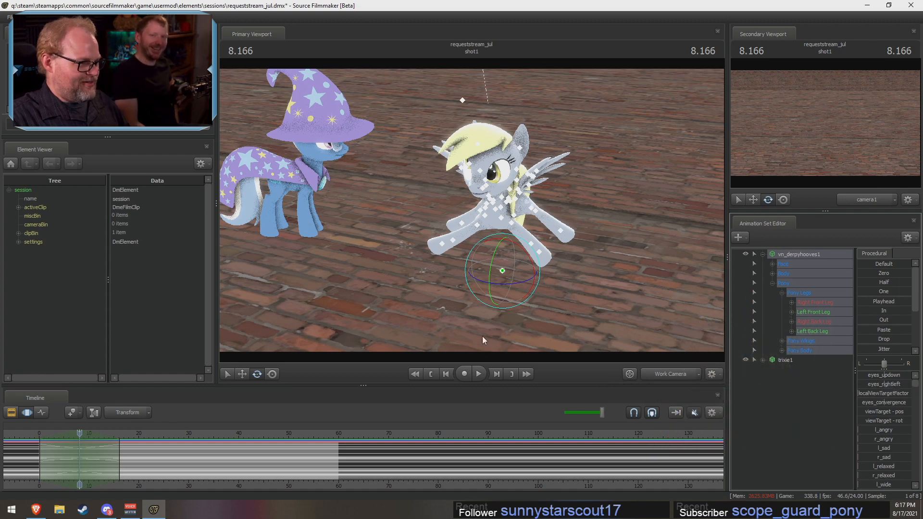
click(243, 374)
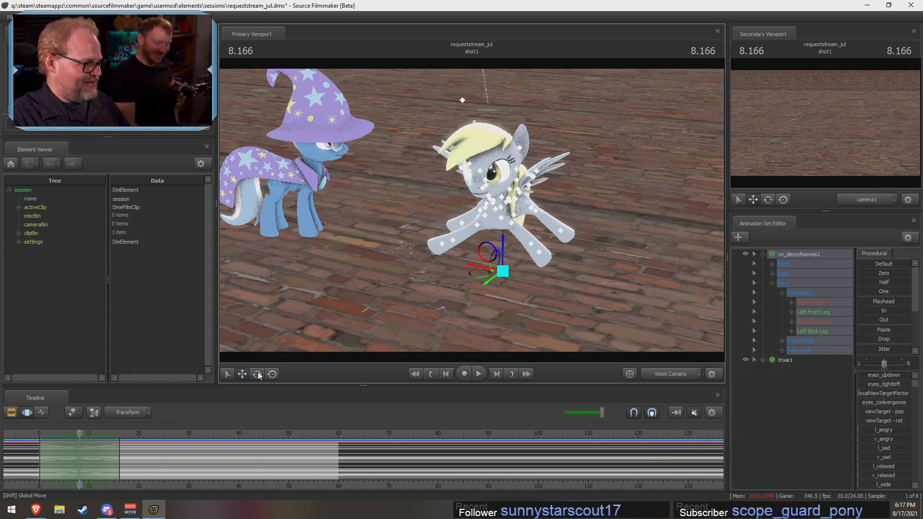
drag(506, 244, 504, 214)
mouse_move(89, 434)
mouse_down()
mouse_move(47, 433)
mouse_move(115, 434)
mouse_move(51, 442)
mouse_move(79, 441)
mouse_up()
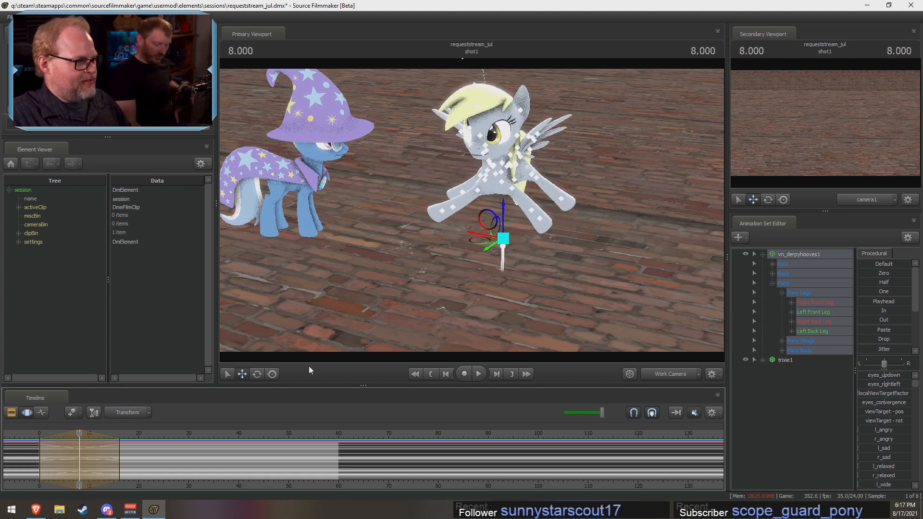
Step: Expand and select the pony's Face group and rotate its view target slightly at 8.000
click(788, 265)
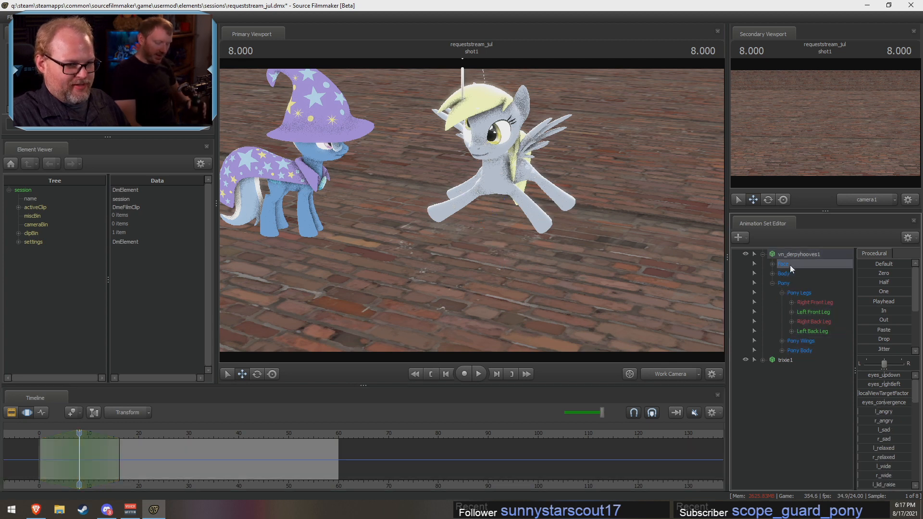
click(772, 264)
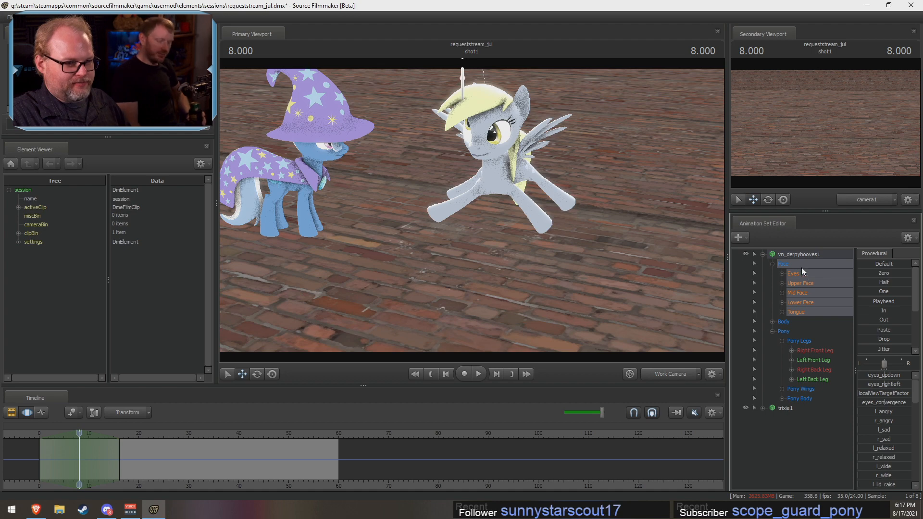
click(257, 373)
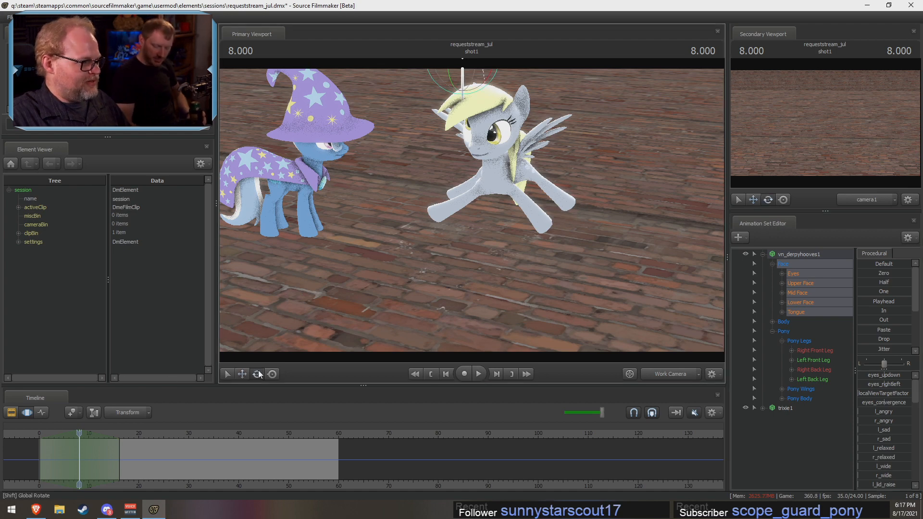
drag(641, 154, 471, 209)
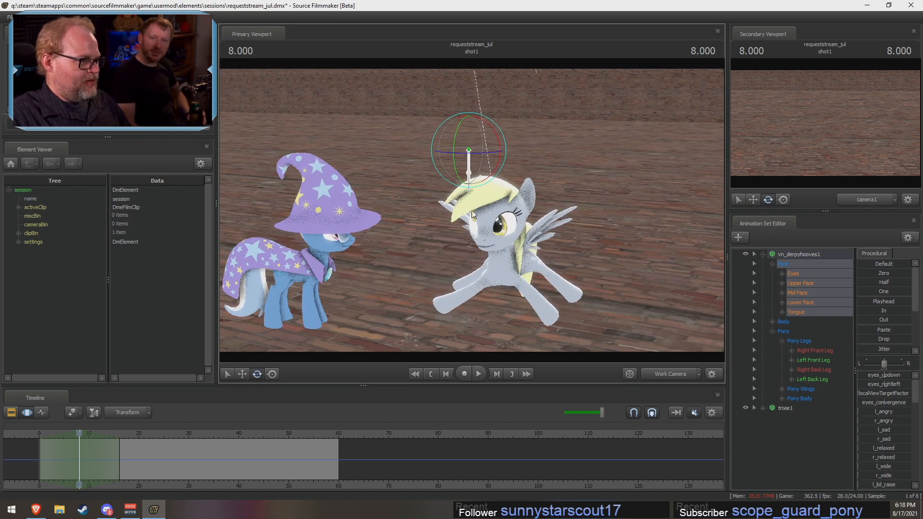
drag(454, 152, 454, 139)
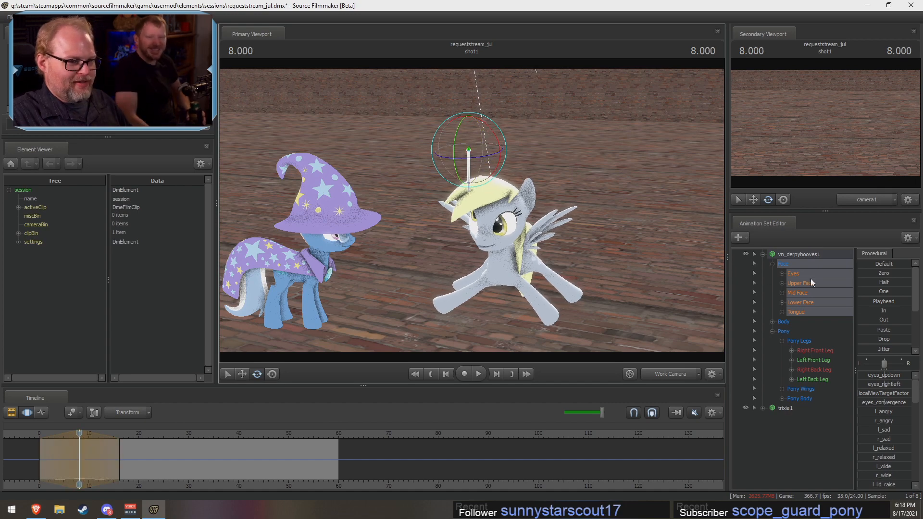
Step: Select the Head control in the pony's Body group and rotate it so the head tilts upward at 8.000
click(794, 254)
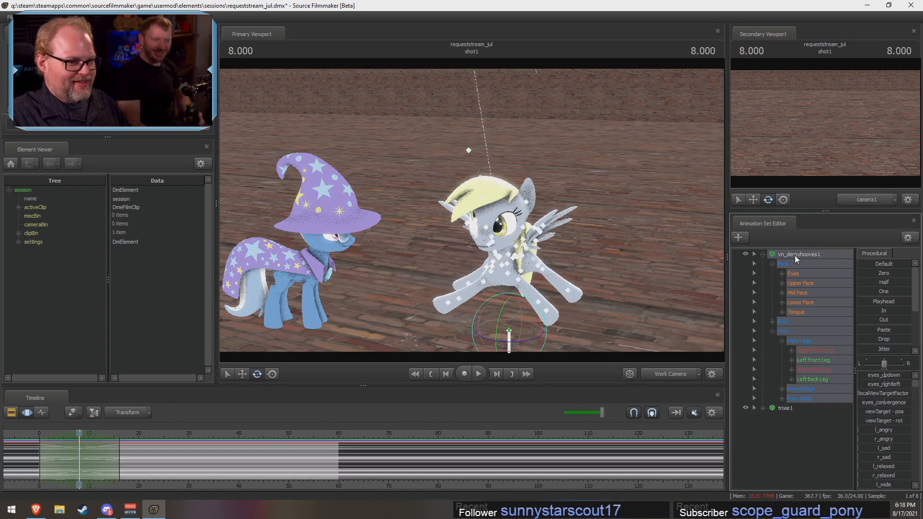
click(781, 322)
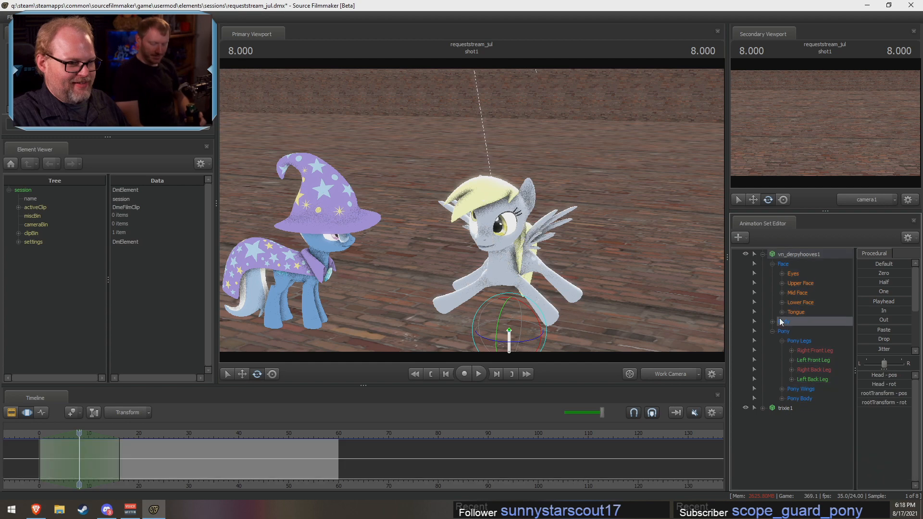
click(798, 265)
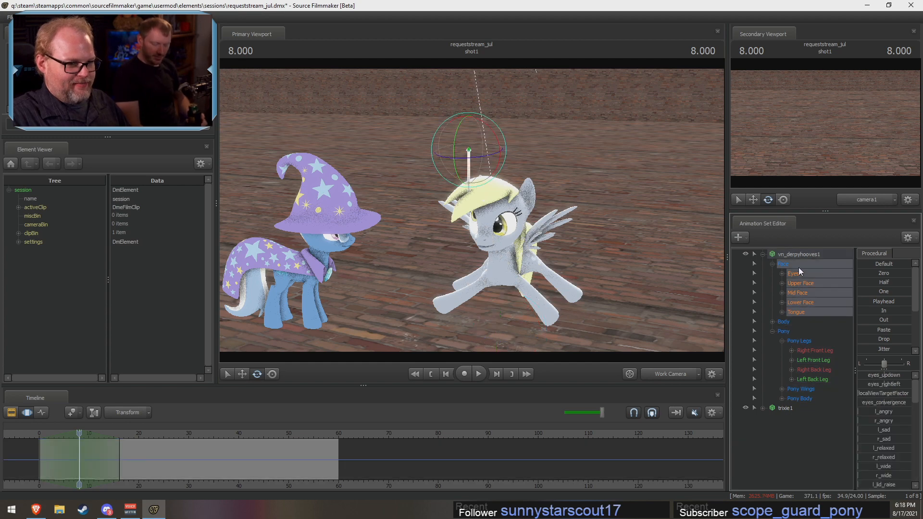
click(772, 321)
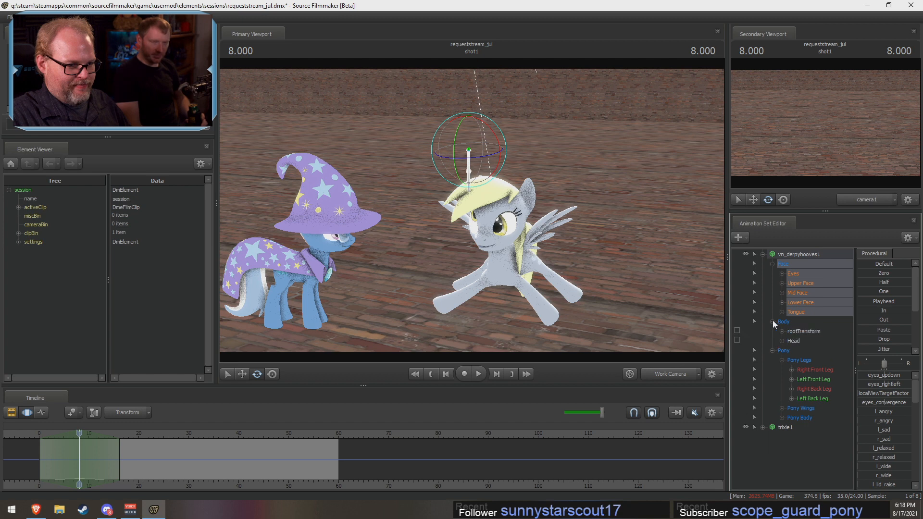
click(782, 340)
click(793, 341)
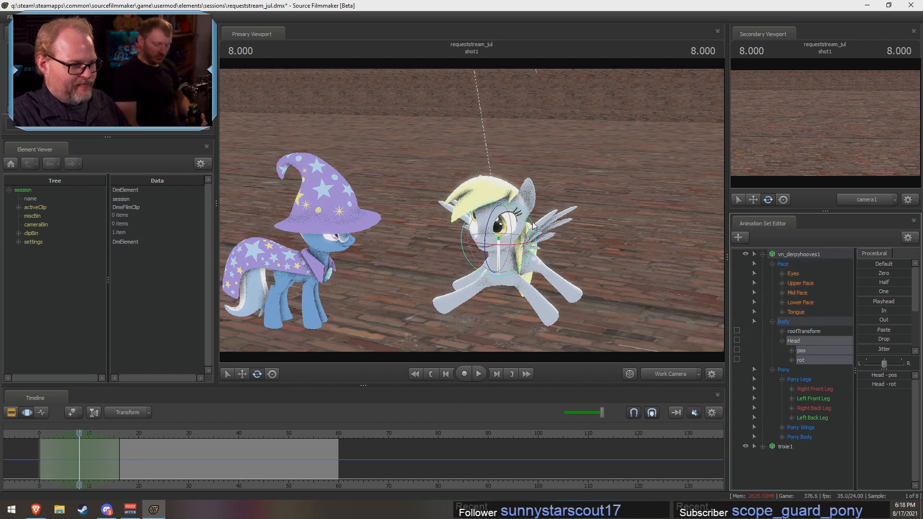
drag(492, 222, 496, 210)
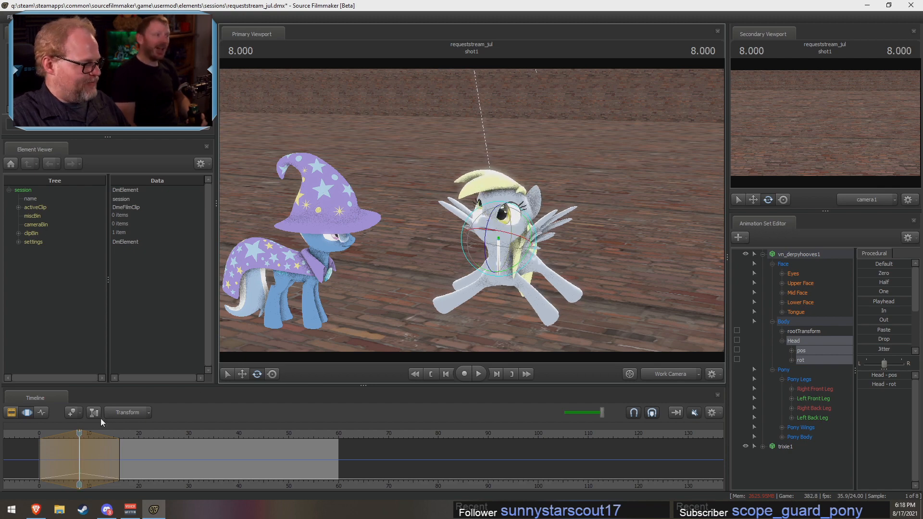
Step: Expand the Pony Wings group, select its open-wing and Right Wing Closed controls, and set the playhead to 7.875
drag(78, 431, 44, 444)
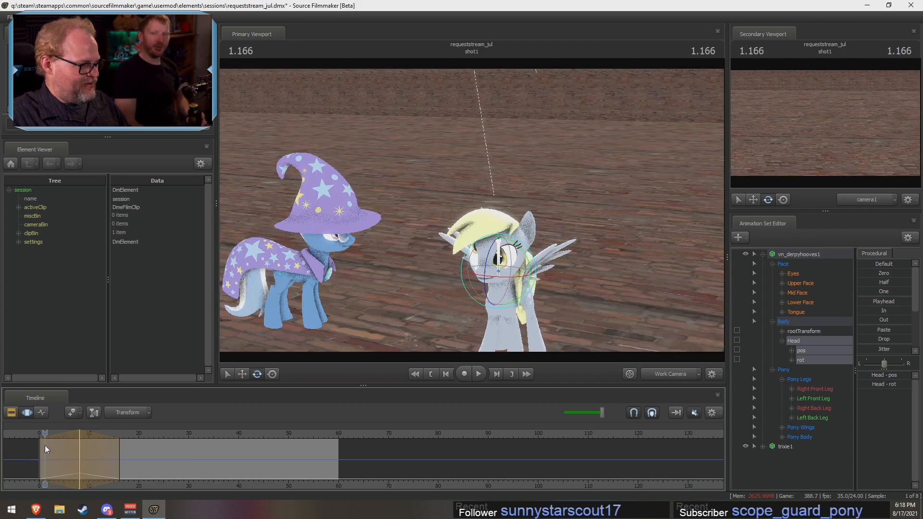
key(s)
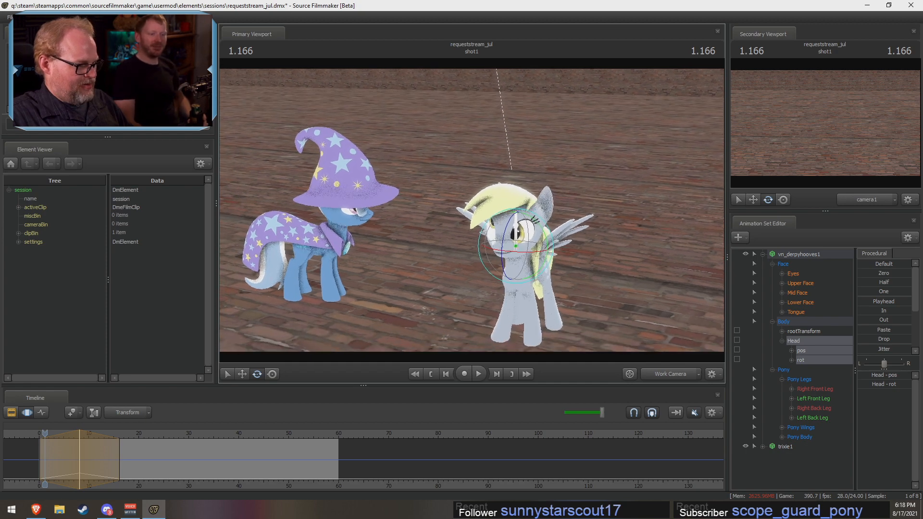
drag(675, 315, 663, 312)
key(d)
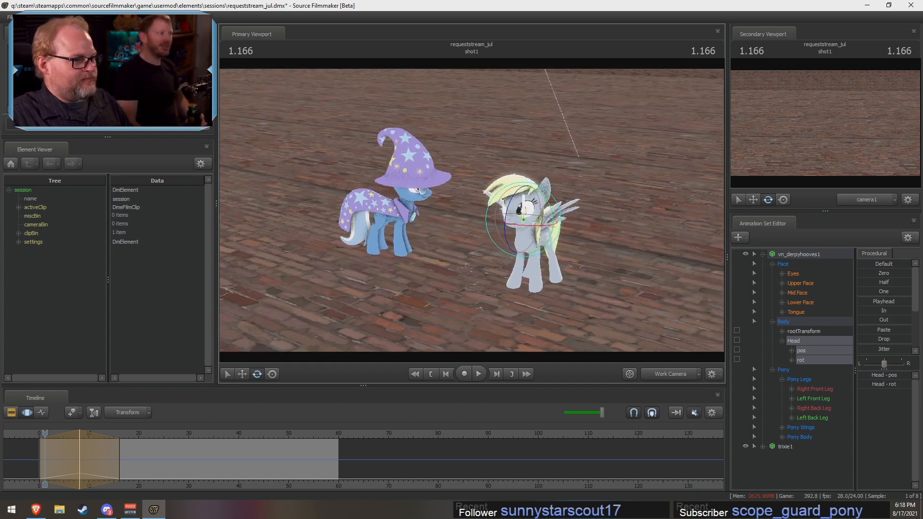
drag(637, 242, 633, 266)
key(w)
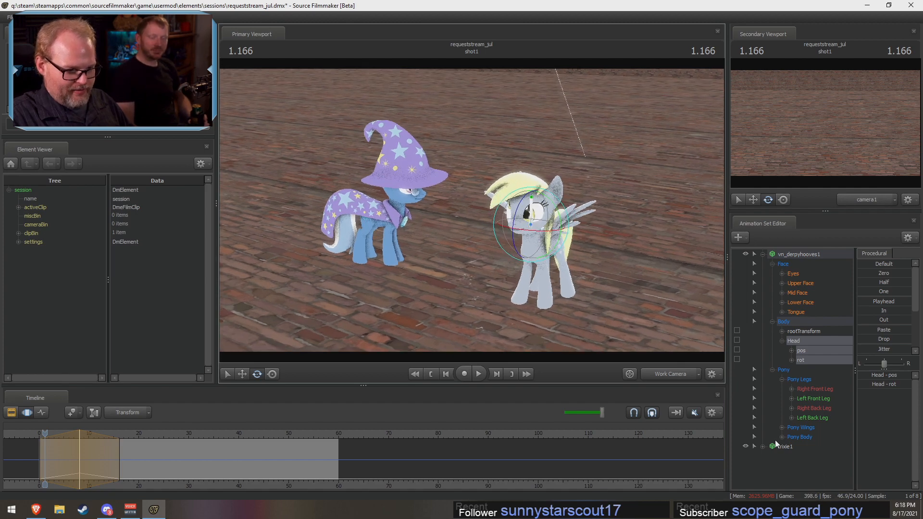
click(782, 427)
click(800, 436)
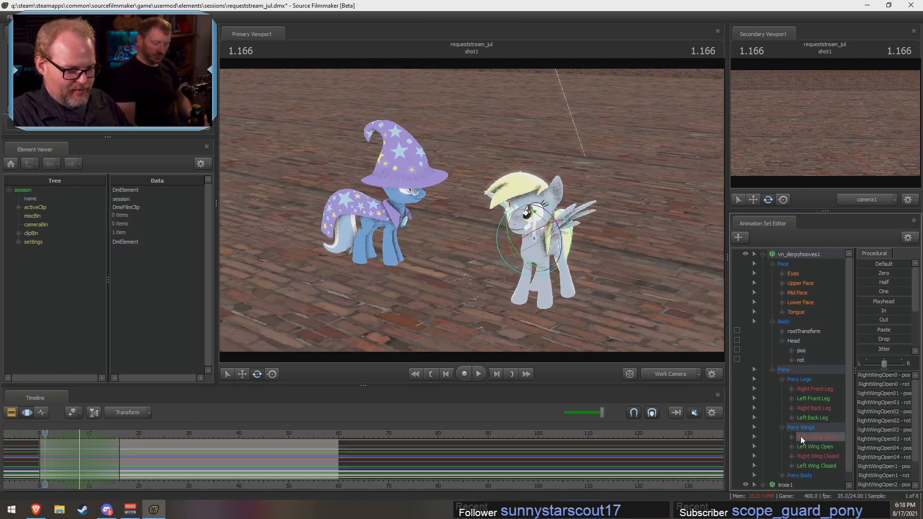
shift+click(812, 458)
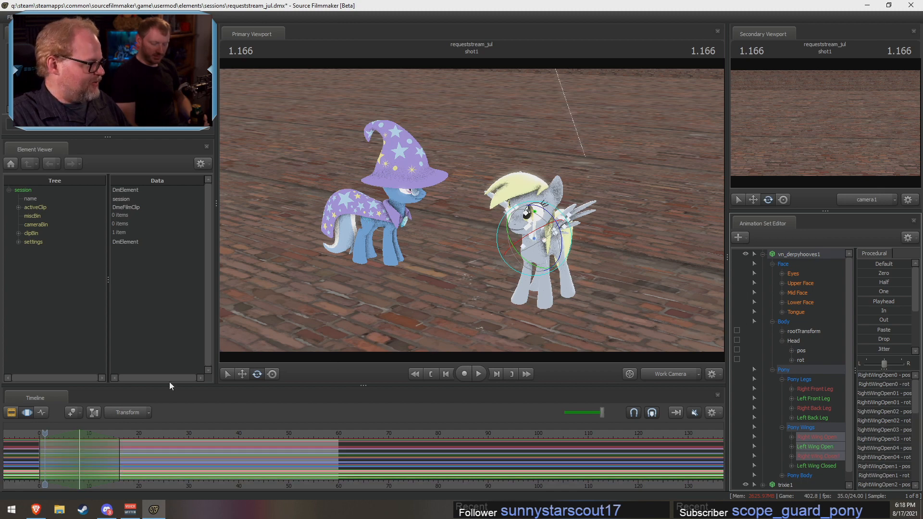
drag(44, 433, 78, 433)
mouse_move(572, 204)
mouse_down()
mouse_move(571, 215)
mouse_move(569, 205)
mouse_up()
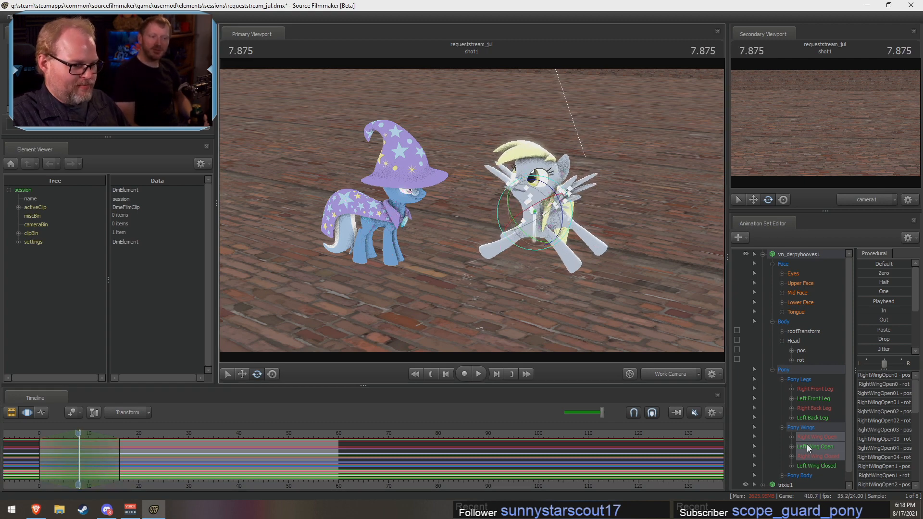
Step: Rotate only the Right Wing Closed group slightly and set the playhead to 8.000
click(811, 455)
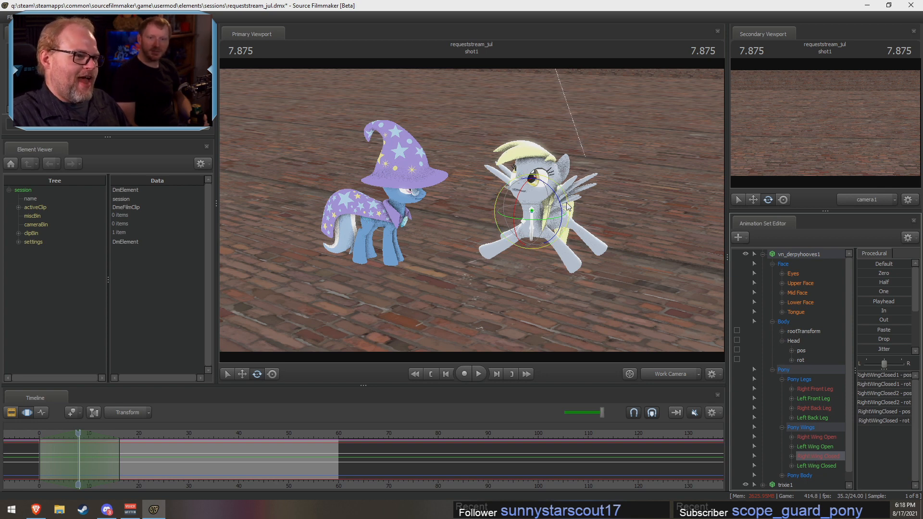
drag(568, 206, 563, 200)
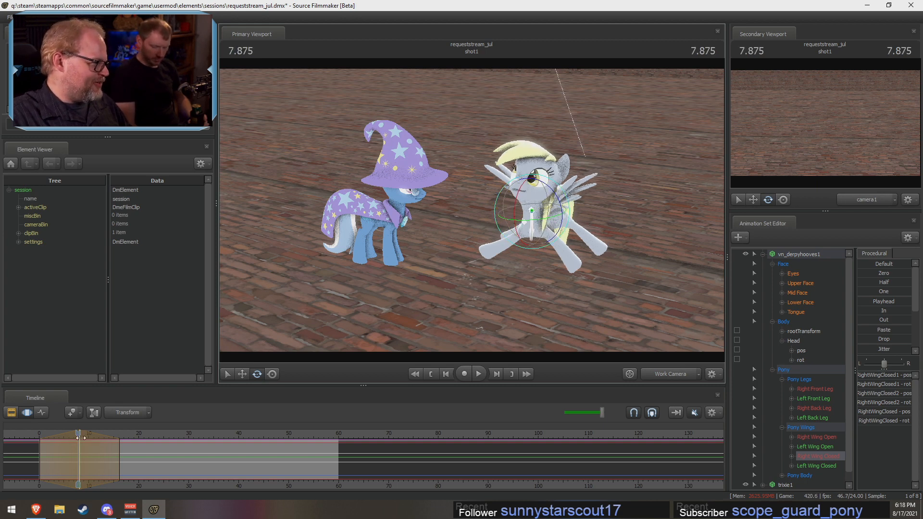
drag(80, 437, 79, 436)
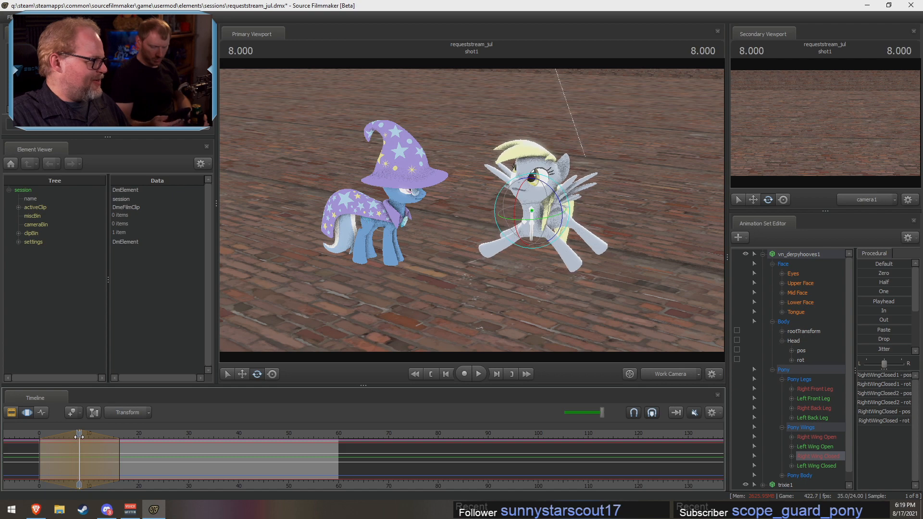
Step: Rotate the pony's Left Wing Open group downward and turn the Left Wing Closed group slightly
click(816, 446)
drag(579, 207, 575, 241)
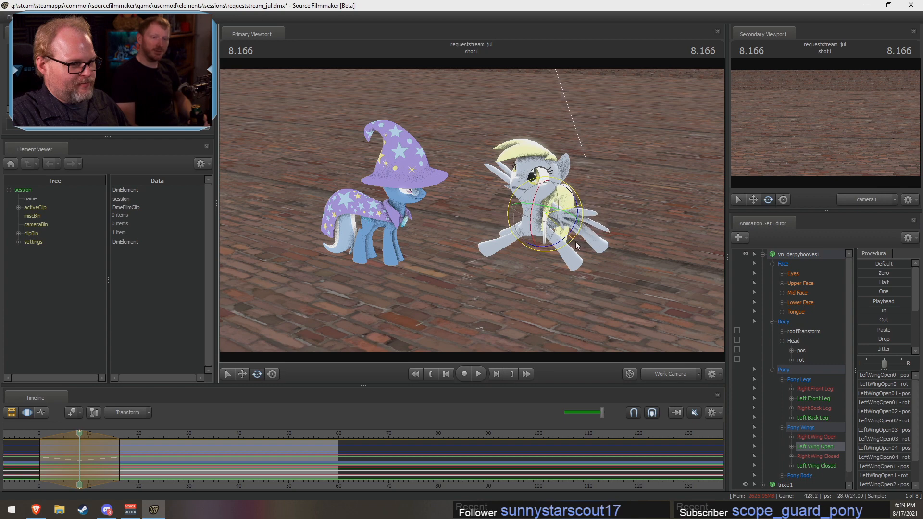
click(822, 467)
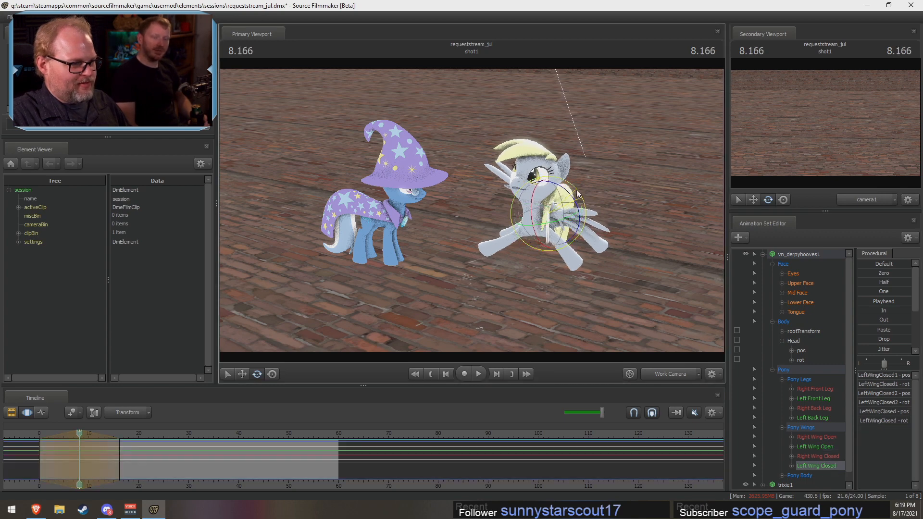
click(806, 455)
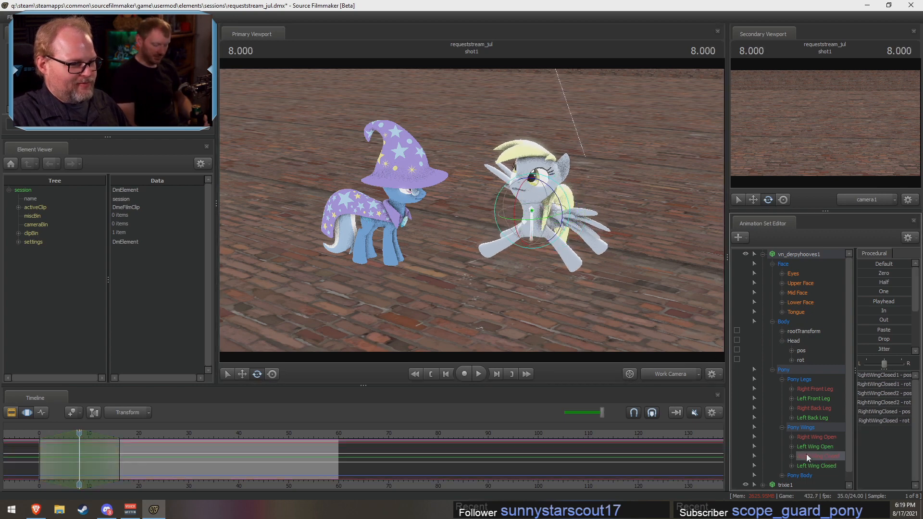
click(811, 446)
click(822, 466)
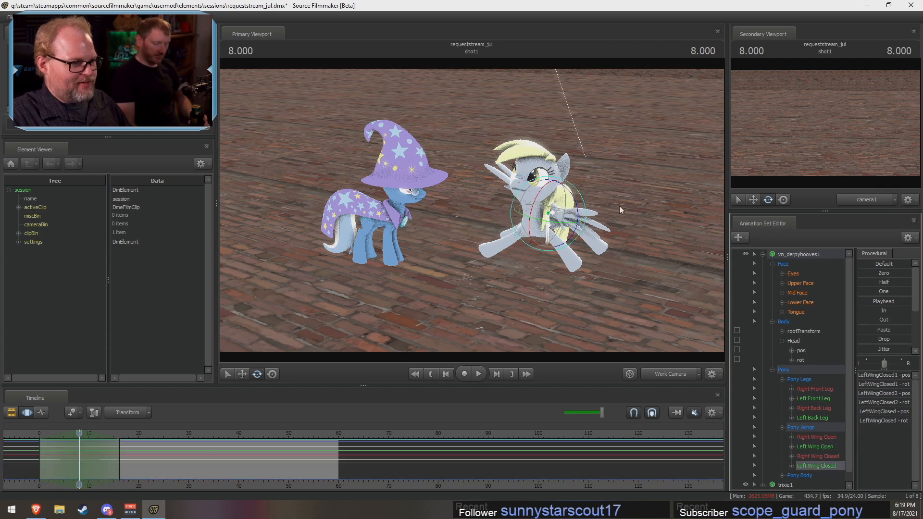
drag(582, 197, 580, 206)
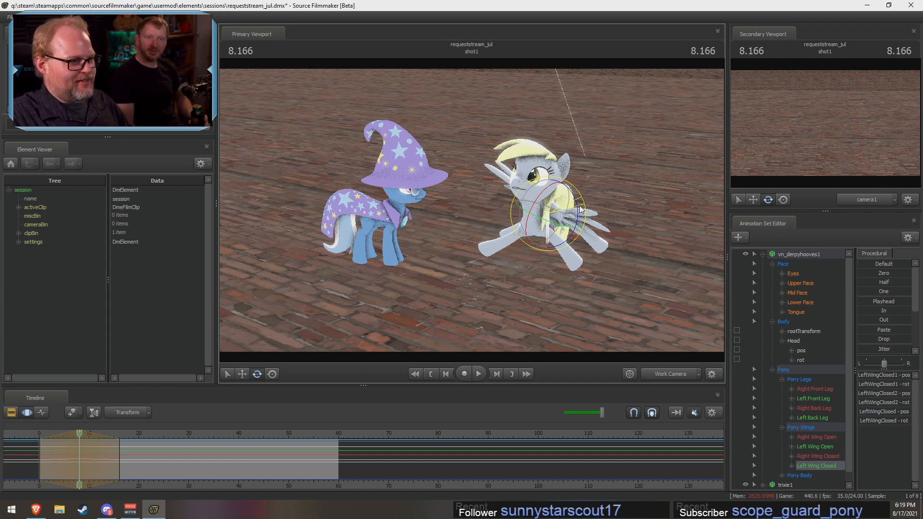
Step: Select the trixie1 model and raise its l_angry, l_sad, sad and smile sliders with her face in close-up
drag(579, 206, 504, 195)
key(w)
key(s)
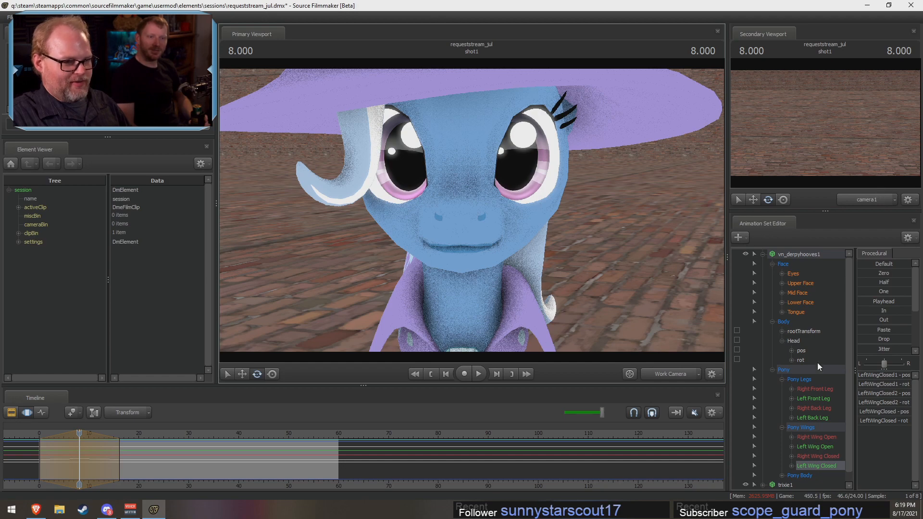
scroll(802, 335, down, 1)
click(786, 475)
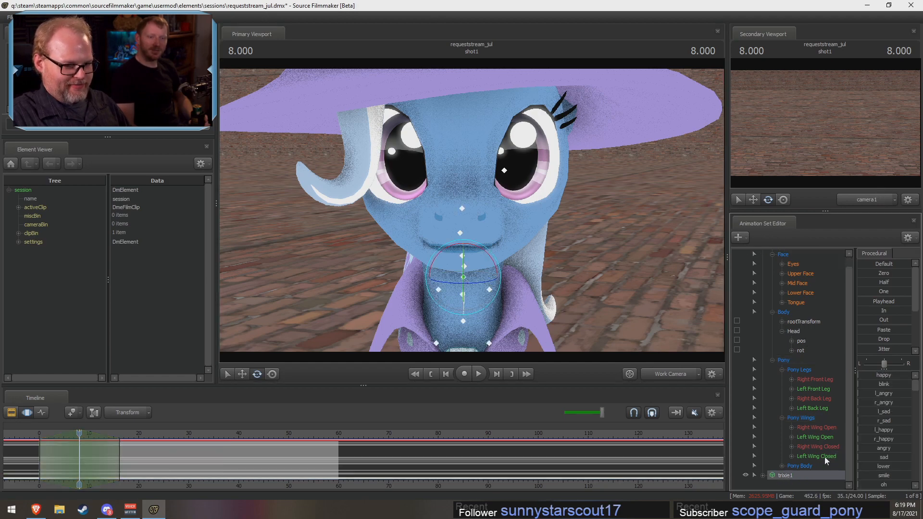
drag(870, 392, 909, 393)
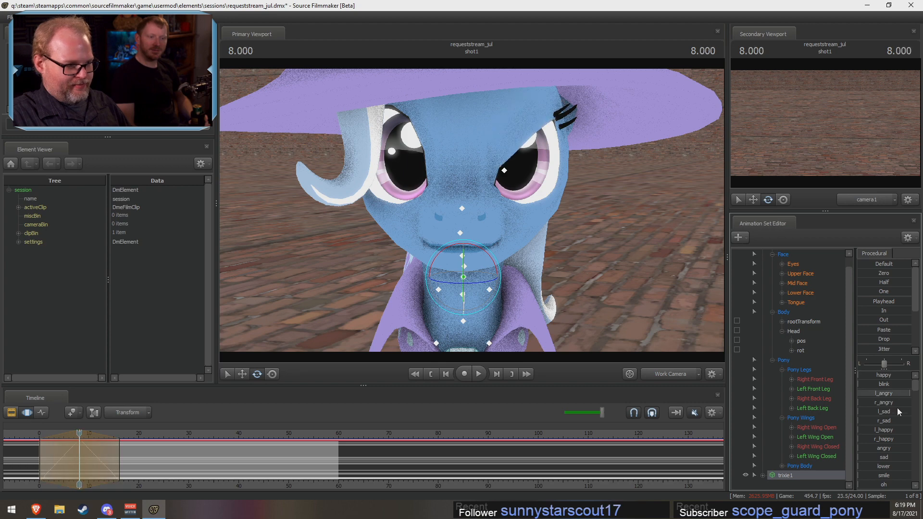
drag(864, 412, 883, 411)
drag(865, 457, 909, 457)
drag(864, 475, 917, 458)
Step: Expand the trixie1 control groups, keep the slider column shown, and raise l_happy to its maximum
drag(855, 420, 918, 389)
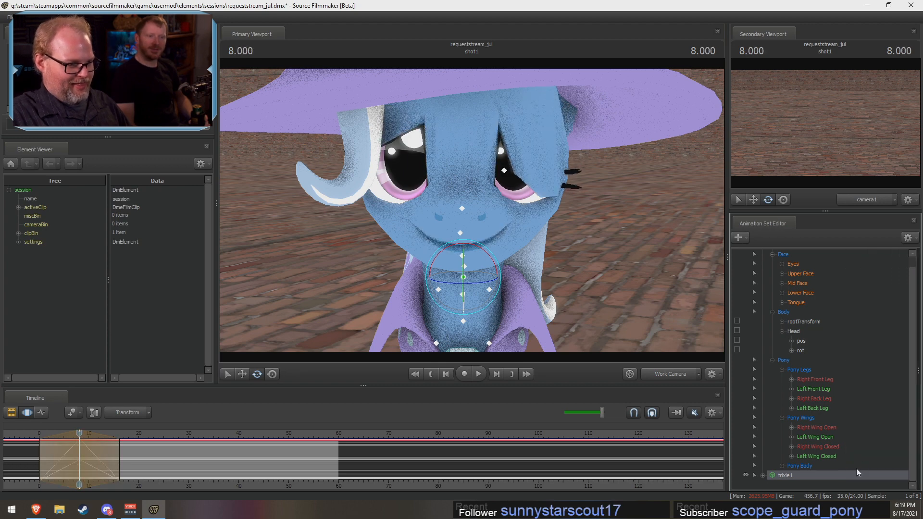
double_click(786, 475)
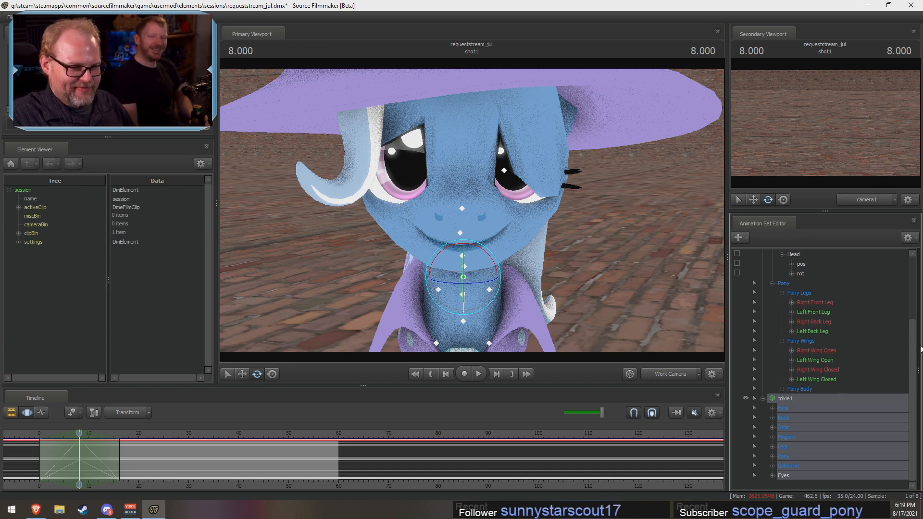
drag(917, 344, 872, 349)
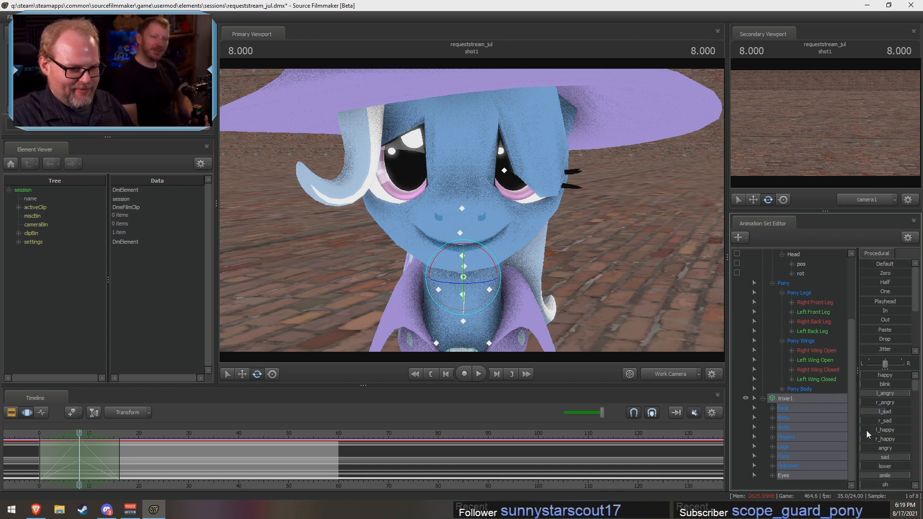
drag(866, 431, 914, 432)
scroll(880, 454, down, 12)
scroll(875, 442, up, 4)
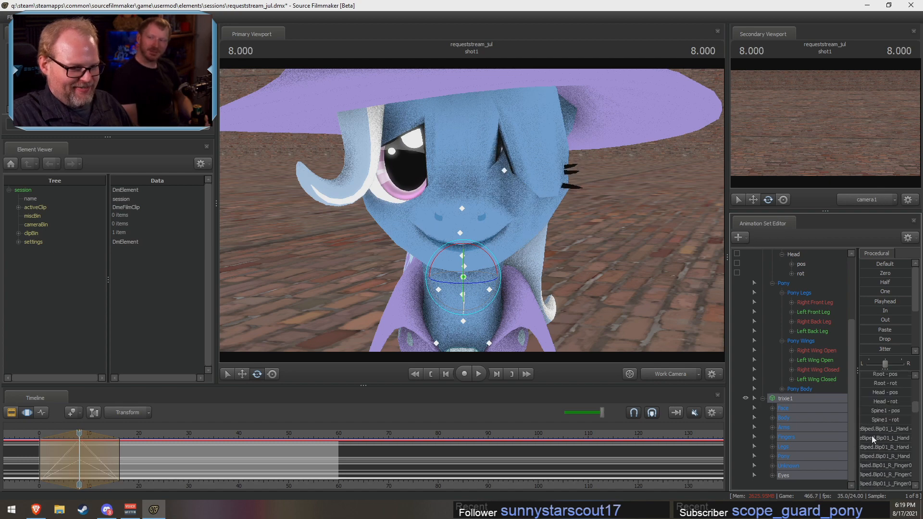
scroll(871, 435, up, 4)
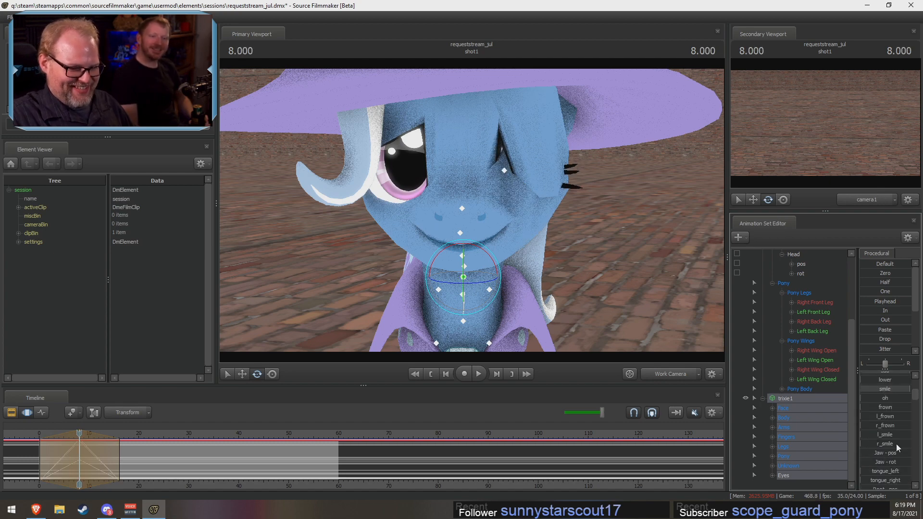
scroll(883, 406, up, 3)
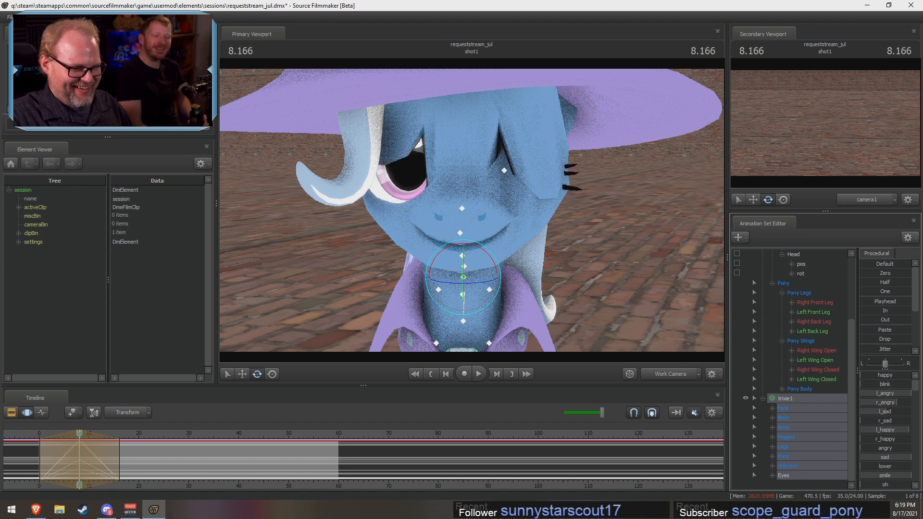
Step: Exaggerate Trixie's face by raising the happy, blink, r_angry, r_sad, r_happy, angry, lower, oh and frown sliders
drag(873, 383, 883, 387)
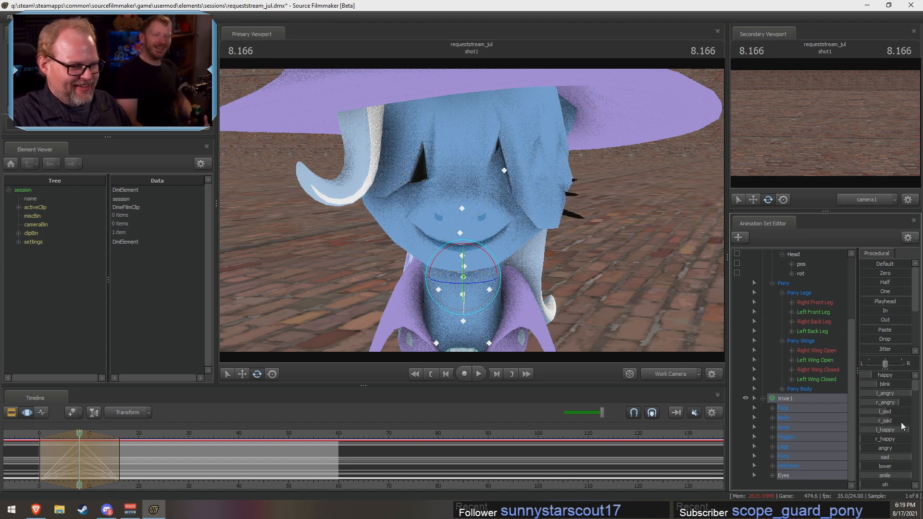
drag(876, 440, 907, 485)
scroll(891, 464, down, 3)
scroll(884, 457, up, 2)
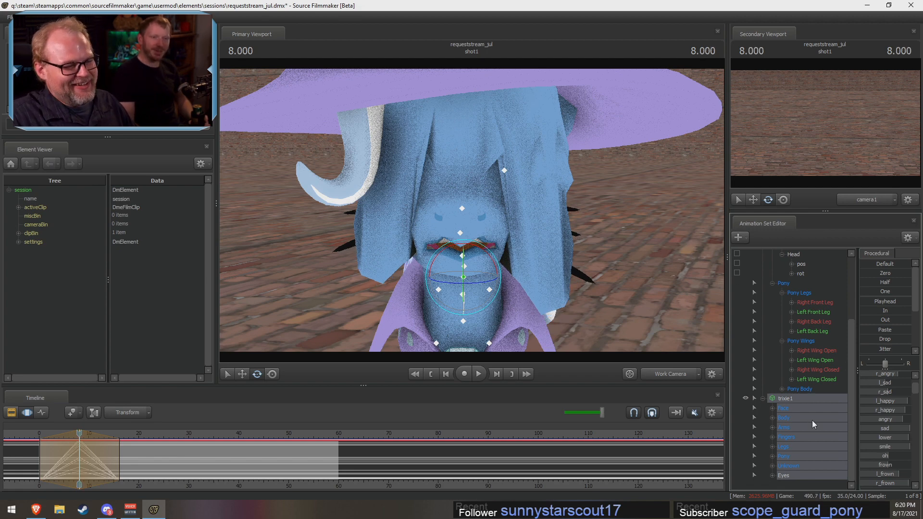
Step: Raise Trixie's l_smile and r_smile sliders to stretch the corners of her mouth
scroll(886, 441, down, 3)
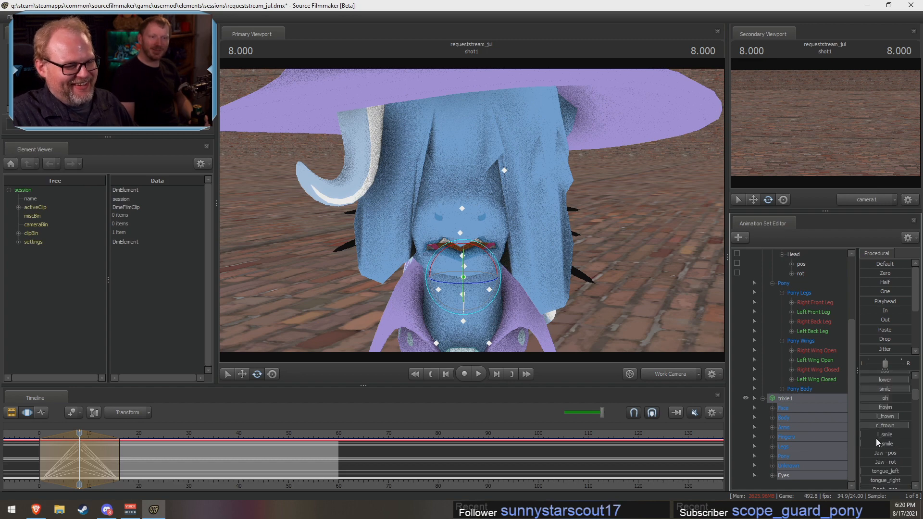
drag(876, 436, 902, 443)
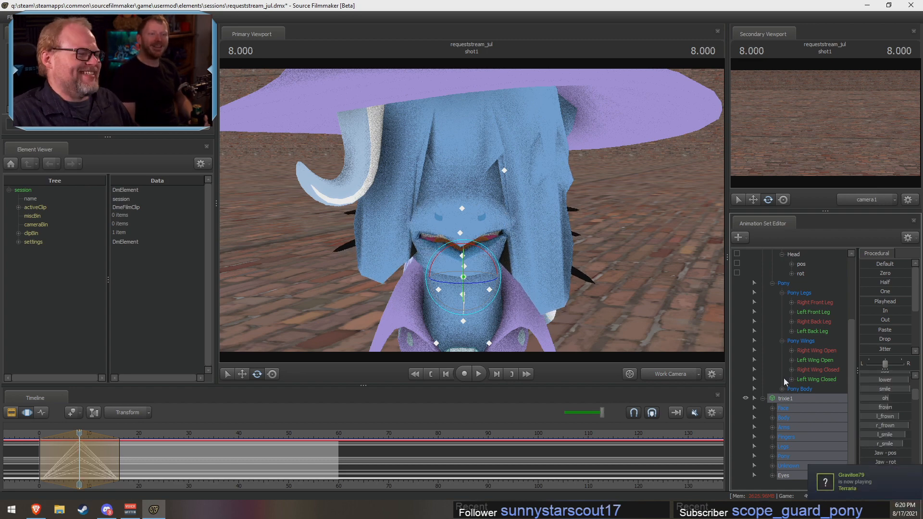
mouse_move(673, 306)
mouse_down()
mouse_move(684, 308)
mouse_move(665, 302)
mouse_up()
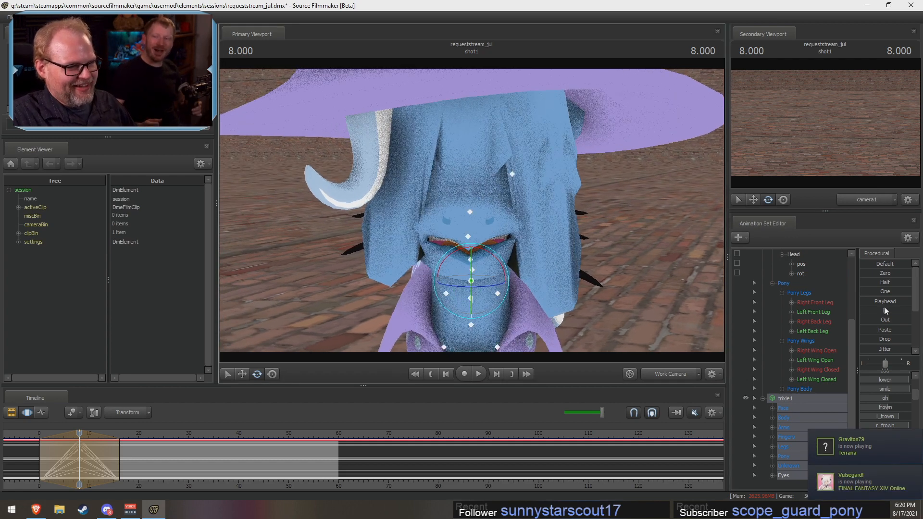
Step: Raise Trixie's tongue_left and tongue_right sliders to their maximum to open out her tongue
scroll(872, 387, up, 3)
scroll(871, 387, up, 3)
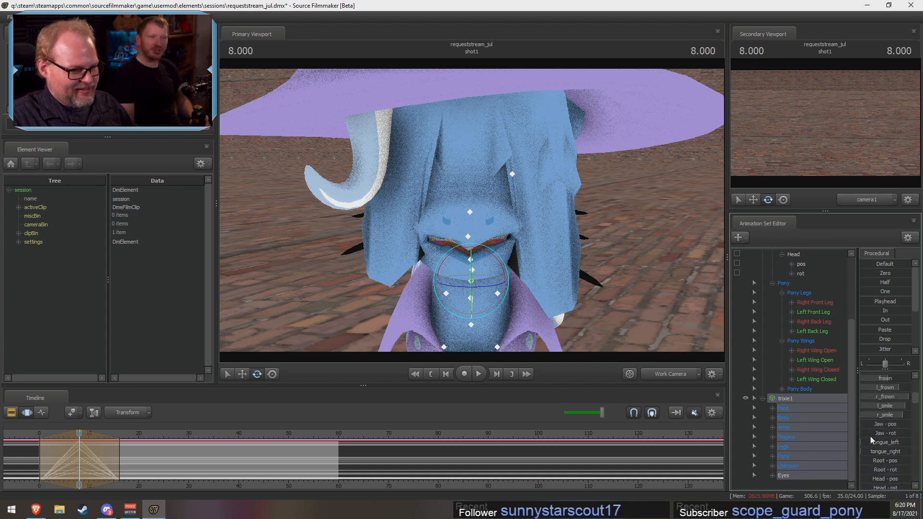
drag(885, 441, 916, 451)
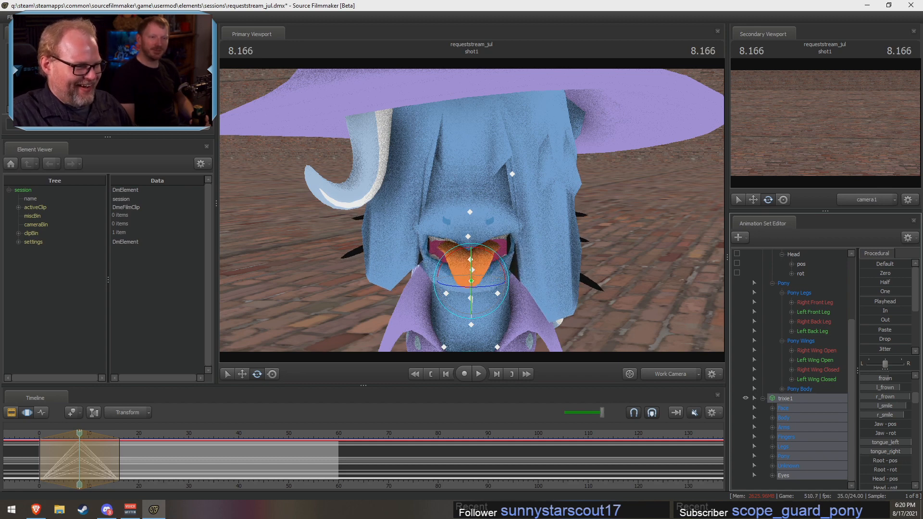
drag(881, 451, 909, 451)
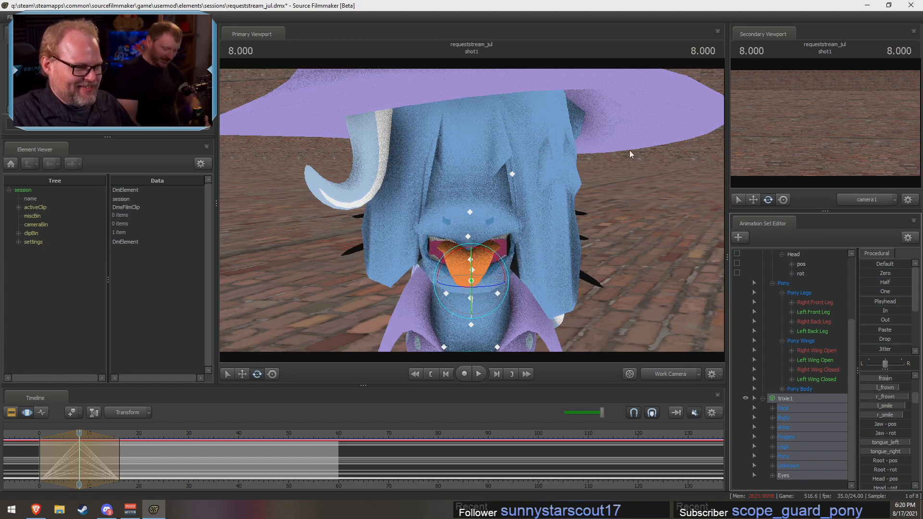
Step: Review Trixie's expression from a distance and close up by scrubbing from about frame 8 to frame 20 and back
key(s)
drag(629, 153, 720, 158)
key(s)
key(a)
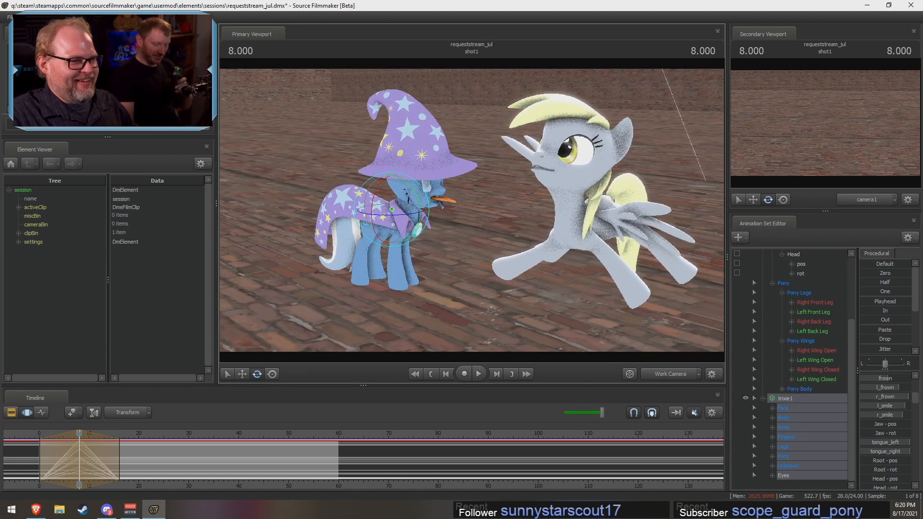
key(d)
scroll(813, 302, up, 3)
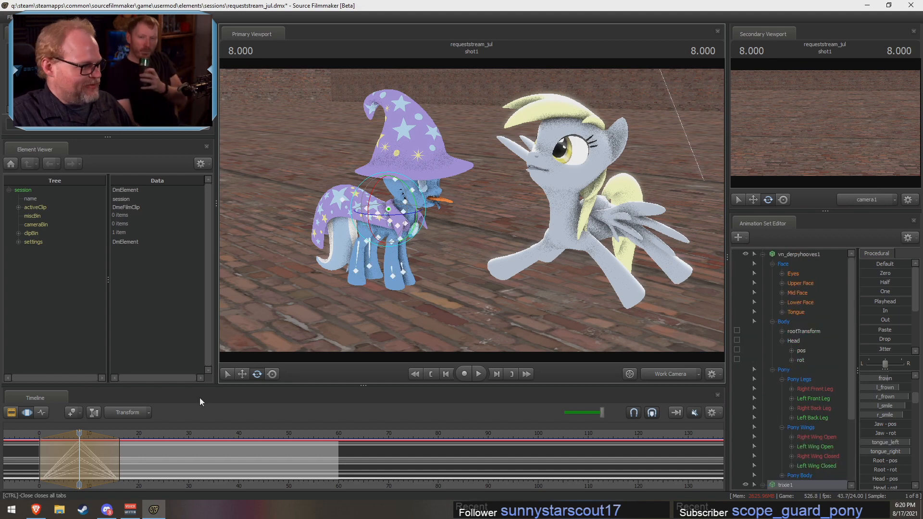
mouse_move(81, 435)
mouse_down()
mouse_move(53, 441)
mouse_move(110, 436)
mouse_move(51, 442)
mouse_move(92, 439)
mouse_up()
key(w)
drag(389, 338, 332, 296)
key(s)
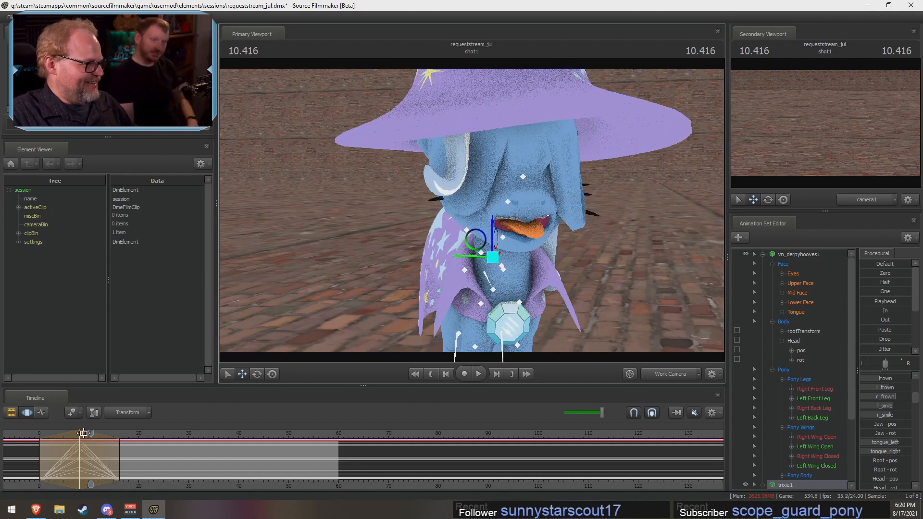
drag(92, 432, 137, 449)
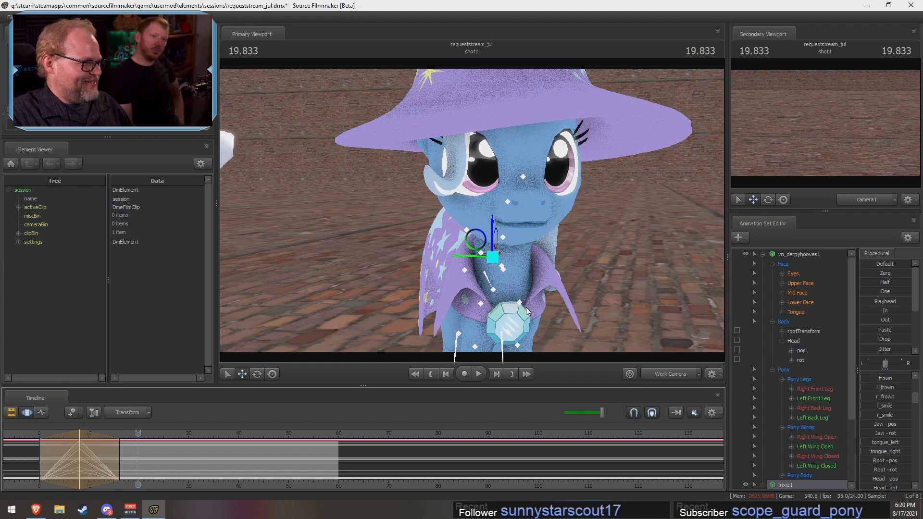
key(s)
drag(471, 210, 492, 210)
key(a)
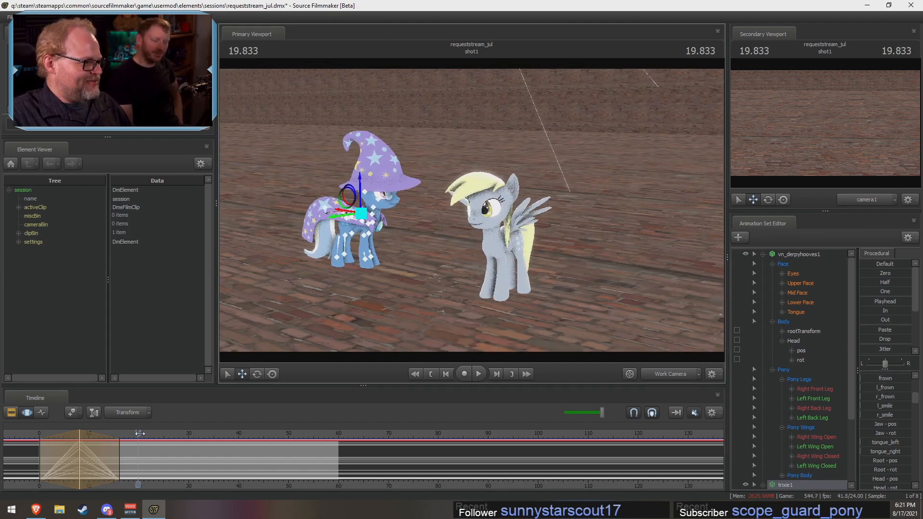
drag(140, 433, 80, 438)
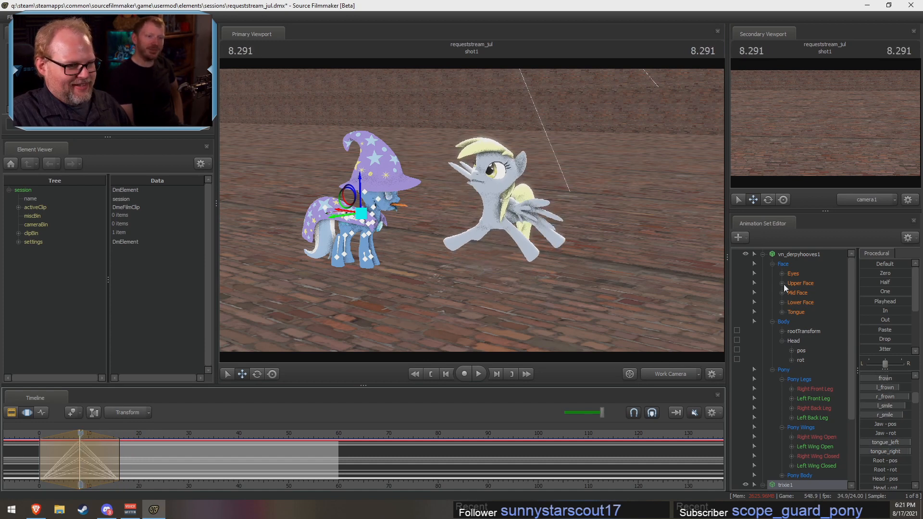
Step: Rotate Derpy's Left Wing Open and Right Wing Open groups to spread both wings at the peak of the jump
scroll(778, 275, down, 3)
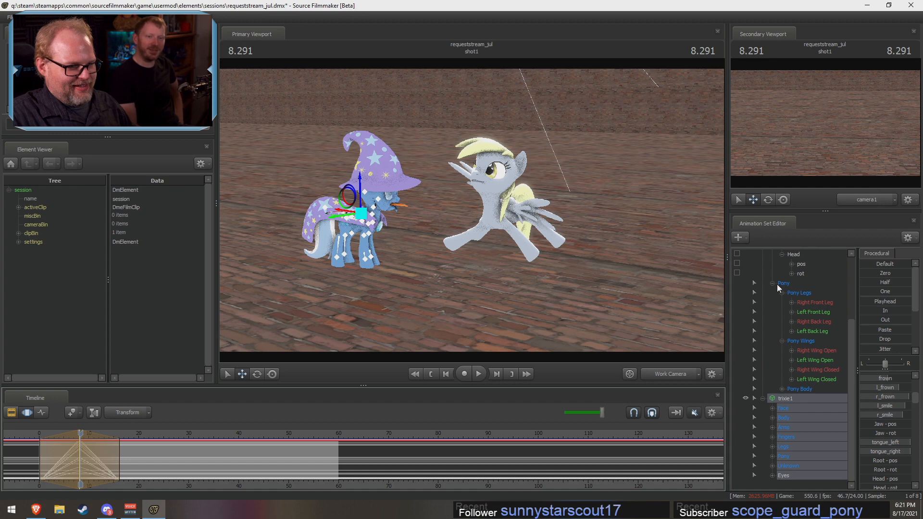
click(806, 360)
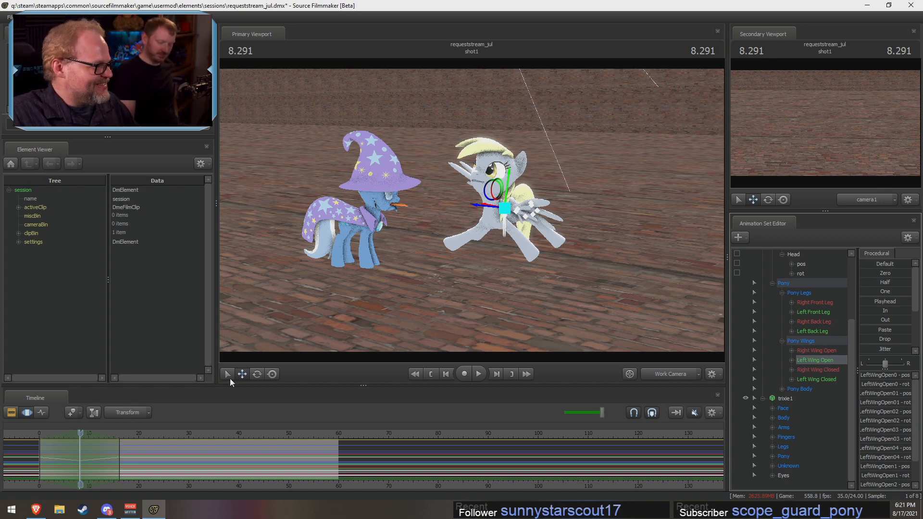
click(258, 374)
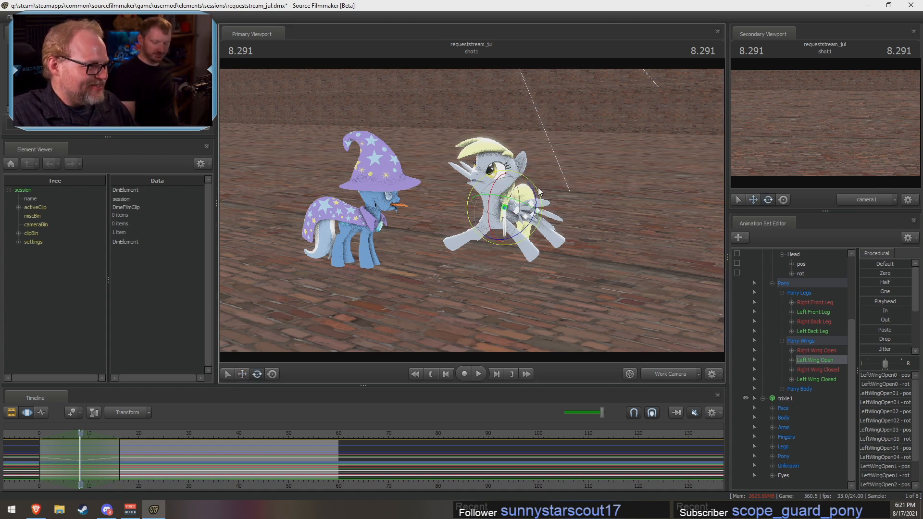
drag(534, 193, 536, 206)
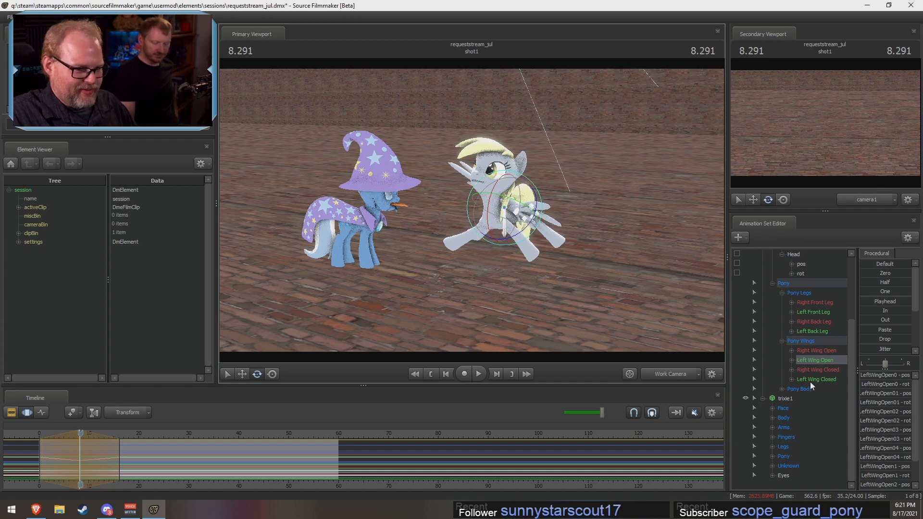
click(812, 351)
drag(532, 192, 372, 115)
Step: Raise Derpy's tongue_out slider to its maximum at 8.291 and scrub through the jump to check the pose
key(w)
key(d)
scroll(797, 339, up, 3)
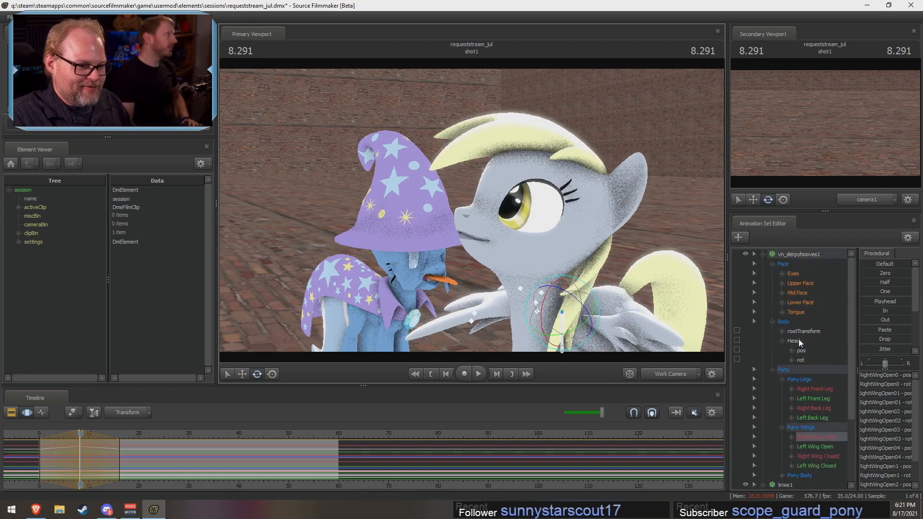
click(798, 311)
click(782, 312)
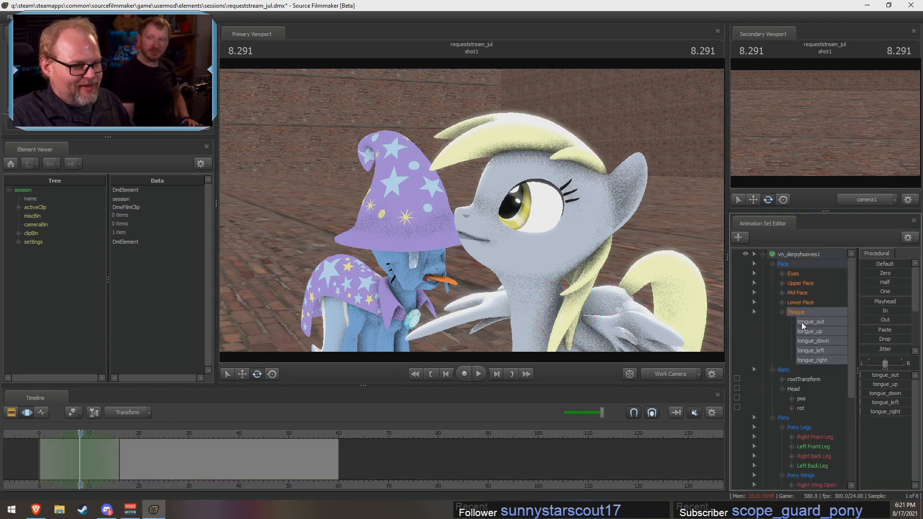
click(802, 322)
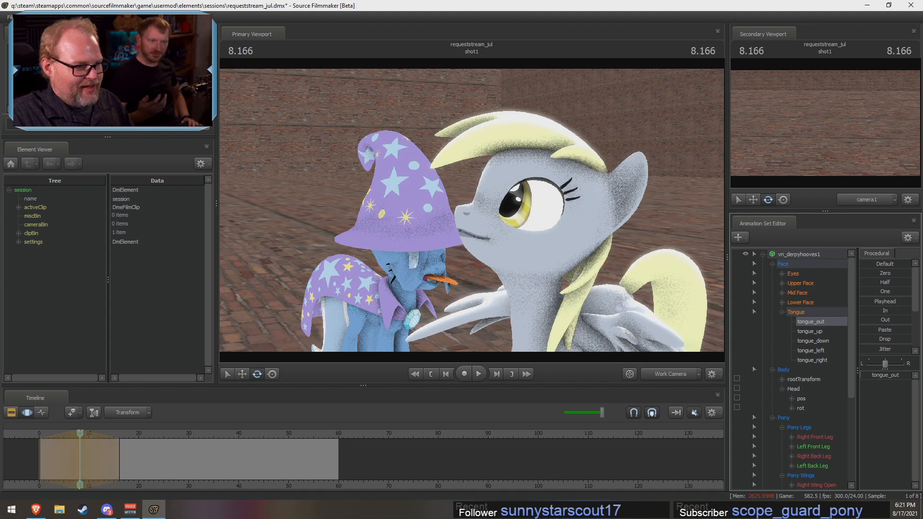
drag(872, 375, 908, 374)
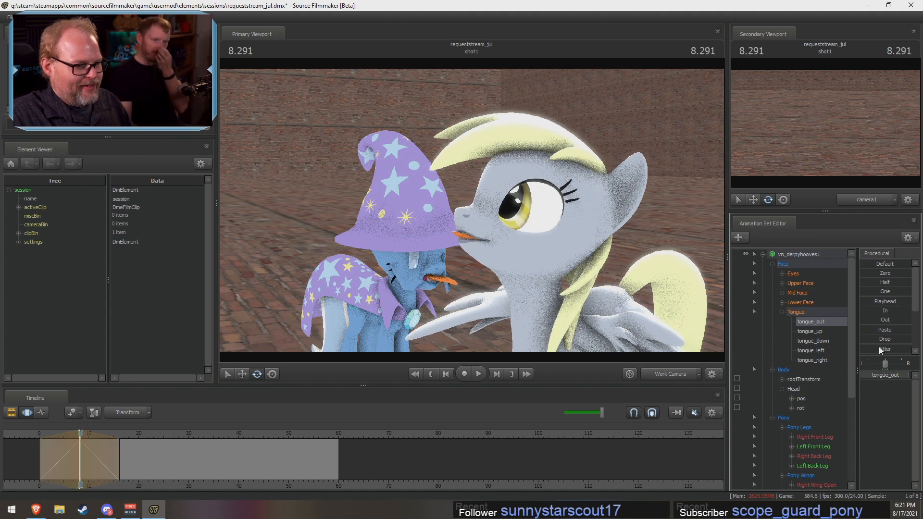
drag(692, 249, 725, 287)
key(s)
key(a)
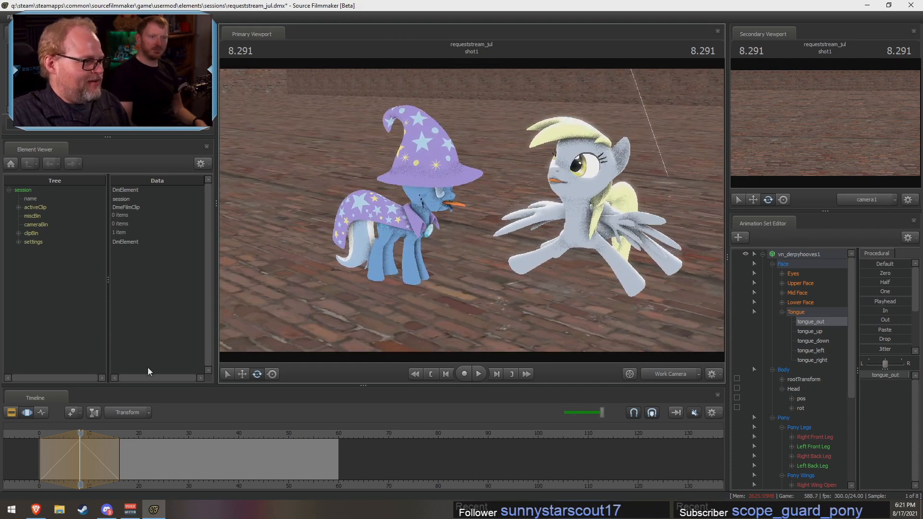
drag(82, 431, 125, 456)
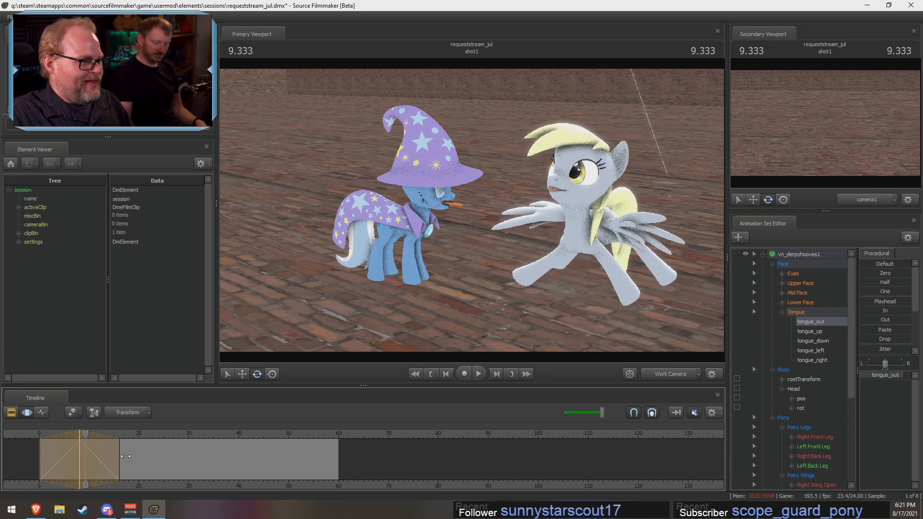
Step: Collapse the vn_derpyhooves1 controls and delete the trixie1 animation set
click(762, 253)
click(784, 265)
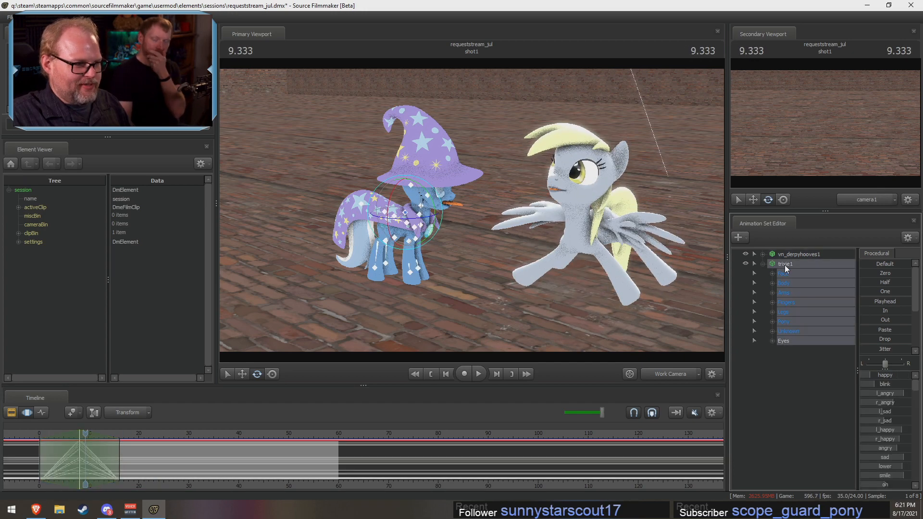
right_click(784, 264)
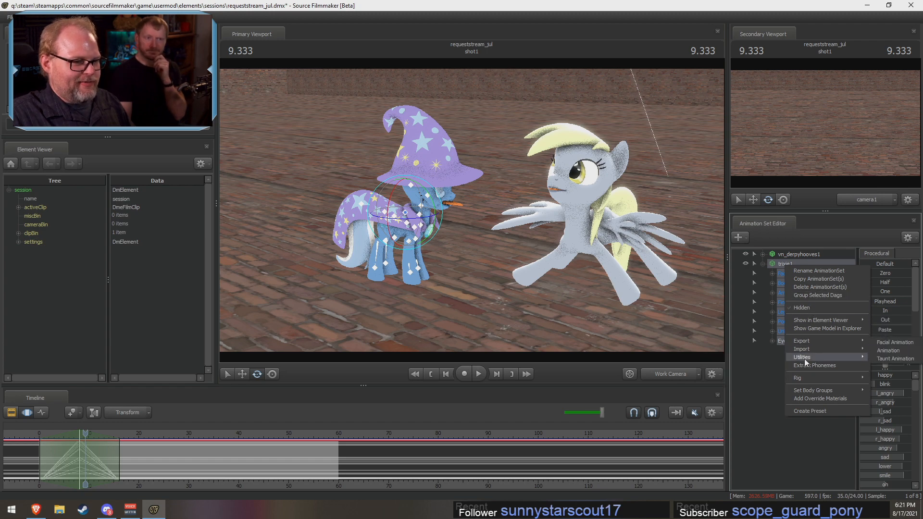
mouse_move(816, 375)
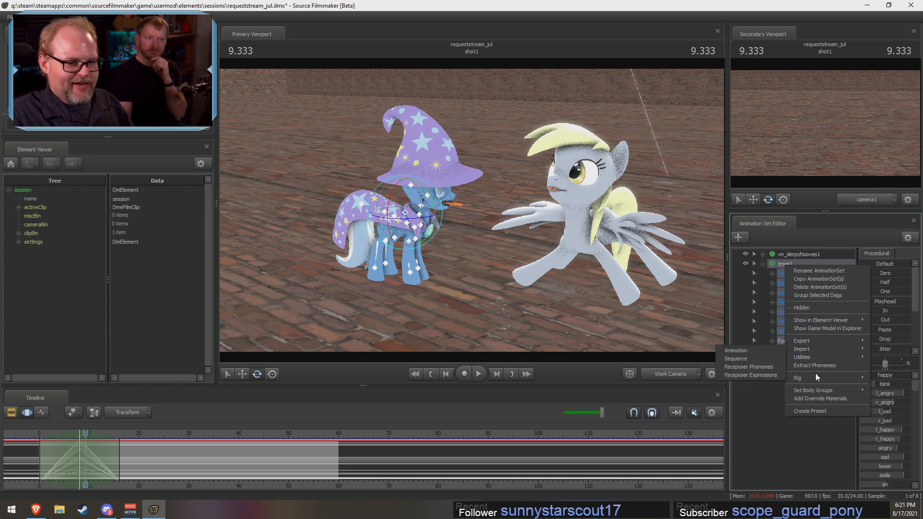
click(818, 288)
Step: Create an animation set for a new model using enhanced_ponies\vn_trixie_babysitter_enh.mdl
right_click(777, 283)
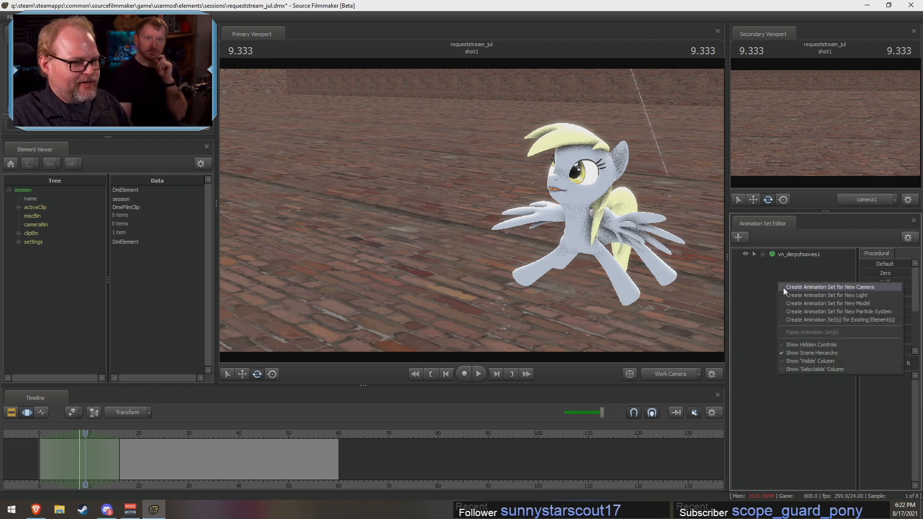
click(806, 307)
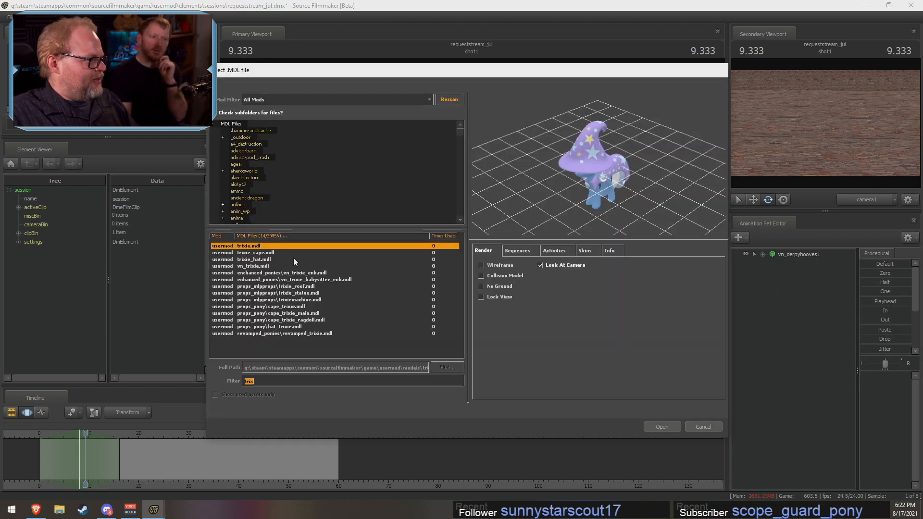
click(265, 281)
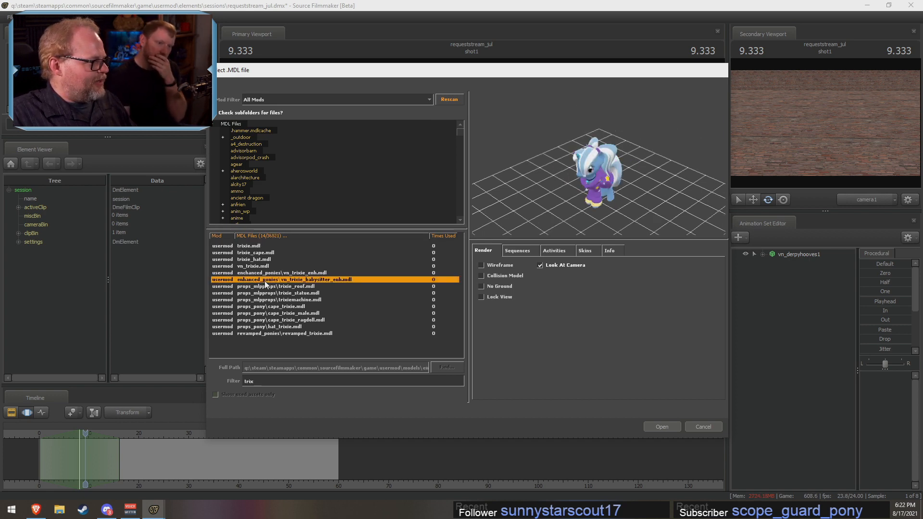
click(652, 428)
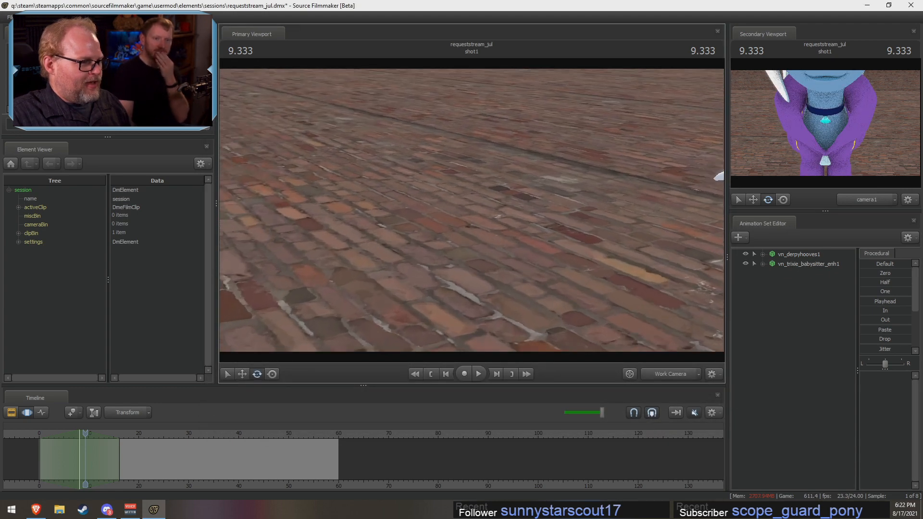
Step: Select vn_trixie_babysitter_enh1 and move it from the camera's position down to the ground near Derpy
key(s)
mouse_move(471, 210)
mouse_down()
mouse_move(394, 207)
mouse_move(480, 202)
mouse_move(481, 168)
mouse_move(452, 168)
mouse_move(470, 211)
mouse_move(495, 231)
mouse_move(489, 211)
mouse_up()
key(w)
key(s)
click(792, 265)
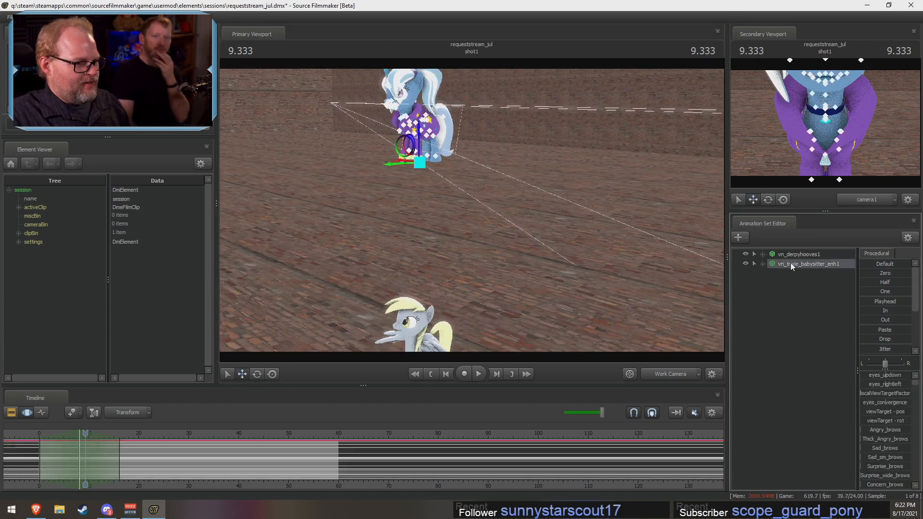
drag(421, 142, 374, 261)
mouse_move(472, 210)
mouse_down()
mouse_move(480, 220)
mouse_move(471, 210)
mouse_move(462, 240)
mouse_move(474, 239)
mouse_move(441, 267)
mouse_move(471, 199)
mouse_move(472, 209)
mouse_up()
key(w)
key(s)
key(ctrl)
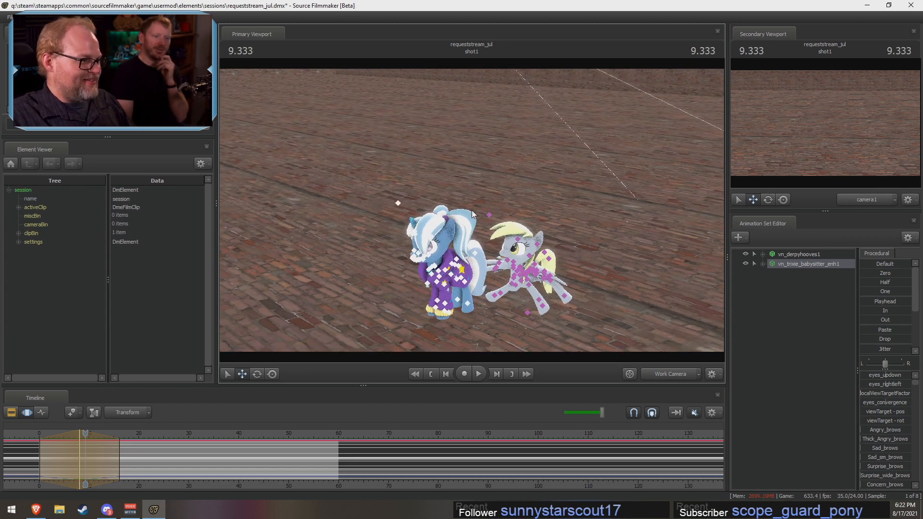
Step: Undo the last moves of the babysitter Trixie model and return to frame 0 to see where it starts
key(ctrl+z)
key(ctrl+z)
key(ctrl+z)
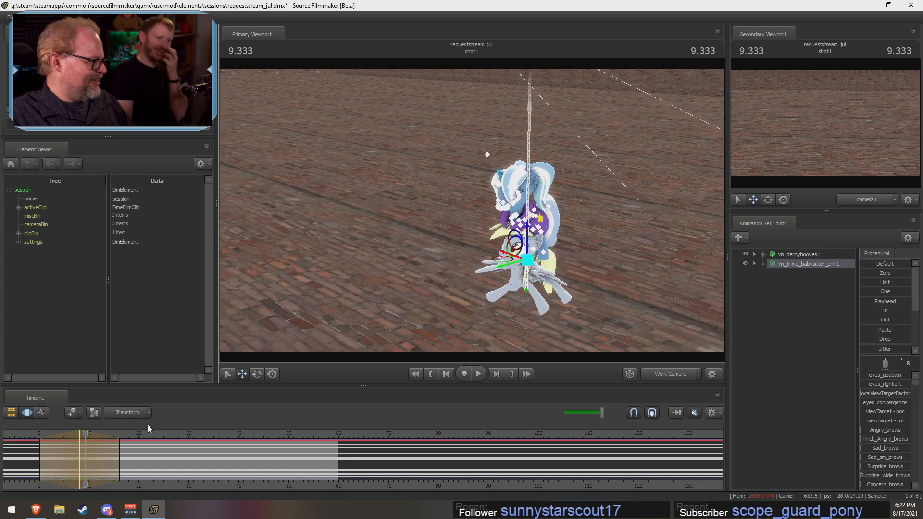
drag(81, 432, 38, 434)
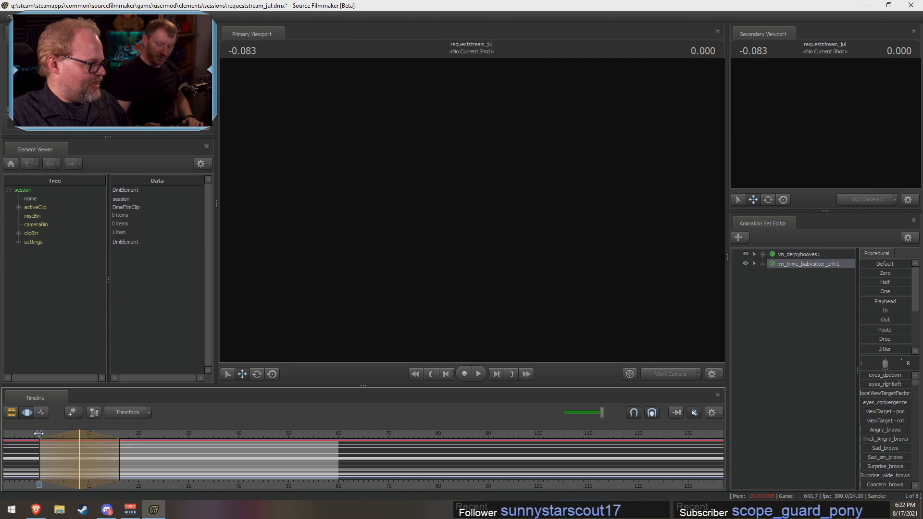
drag(39, 433, 39, 433)
drag(506, 208, 505, 154)
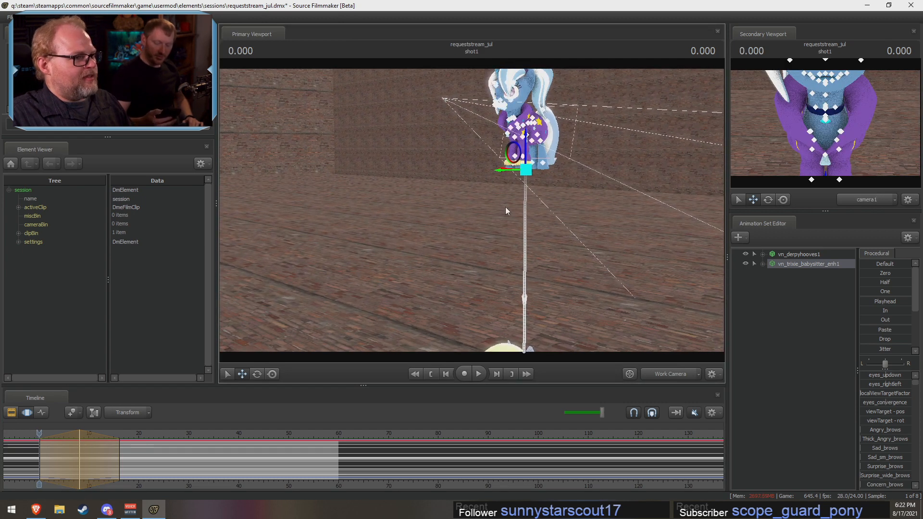
Step: Move the babysitter Trixie model down beside Derpy at 8.166 and shift the time selection's peak to 7.416
drag(39, 435, 79, 434)
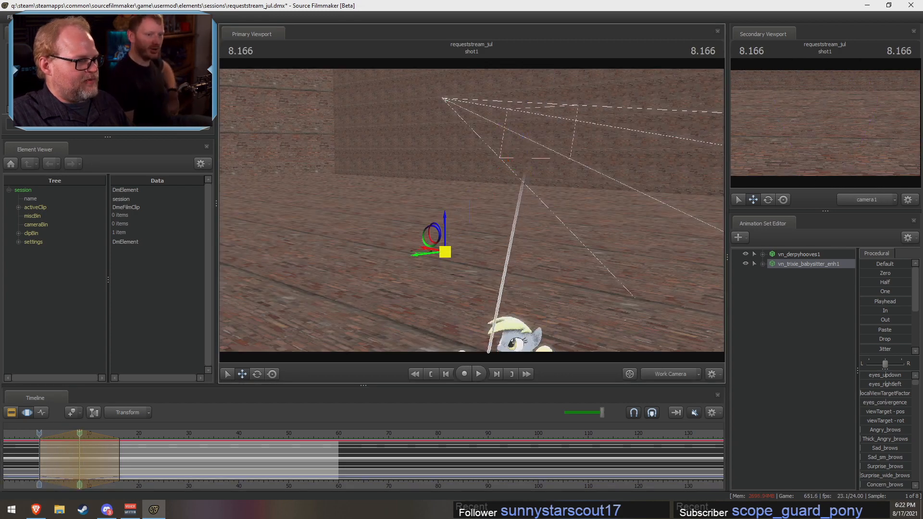
mouse_move(430, 246)
mouse_down()
mouse_move(358, 317)
mouse_move(442, 256)
mouse_up()
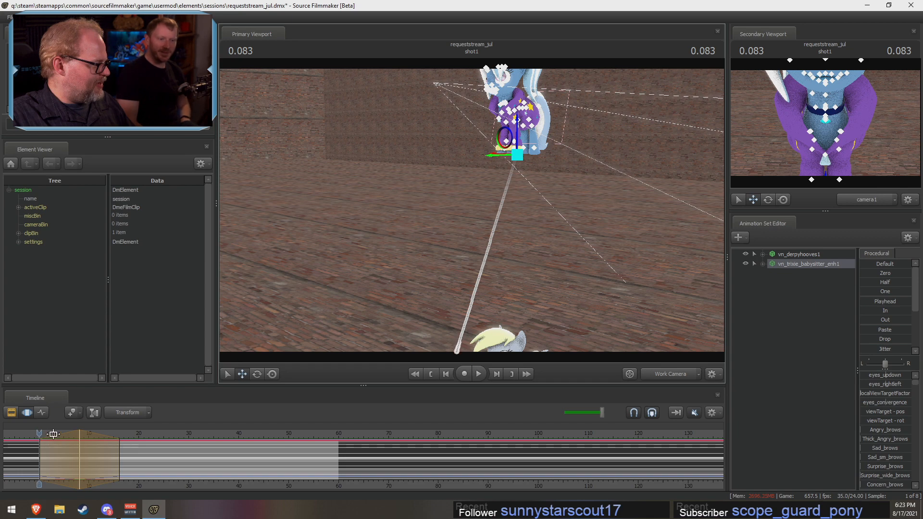
click(83, 446)
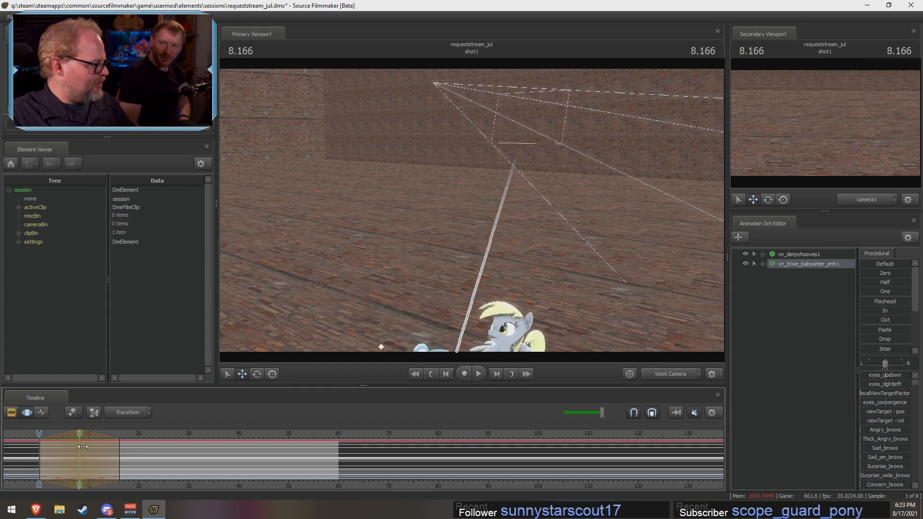
mouse_move(82, 446)
mouse_down()
mouse_move(105, 448)
mouse_move(82, 449)
mouse_move(92, 452)
mouse_up()
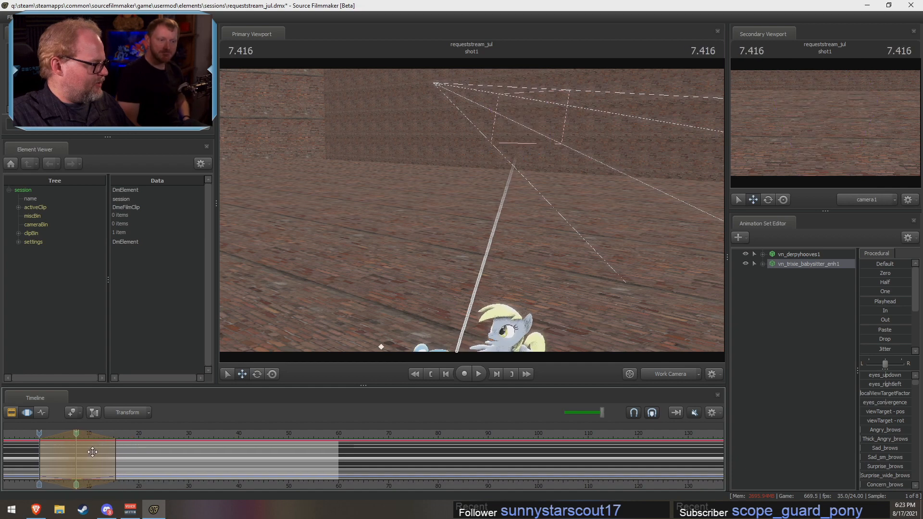
Step: Return the playhead to 0.000 and extend the time selection across the entire timeline
drag(472, 212, 490, 224)
key(s)
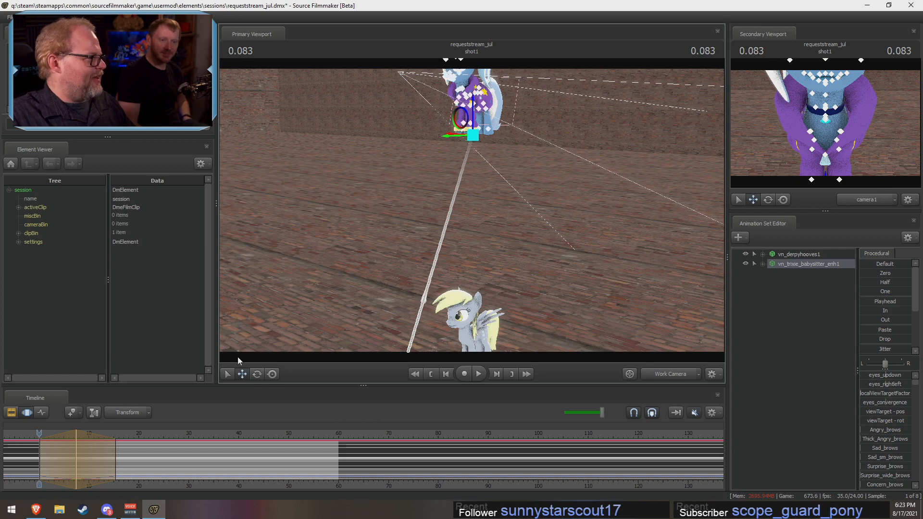
click(27, 414)
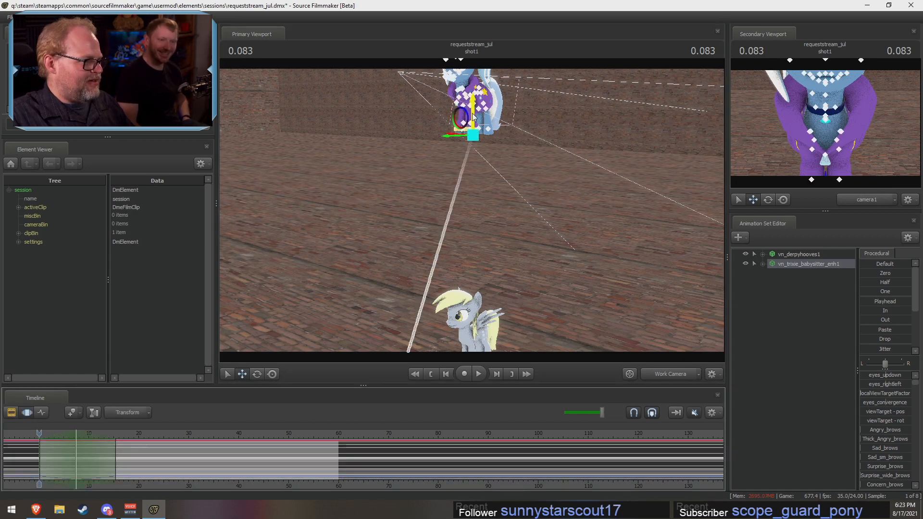
right_click(785, 264)
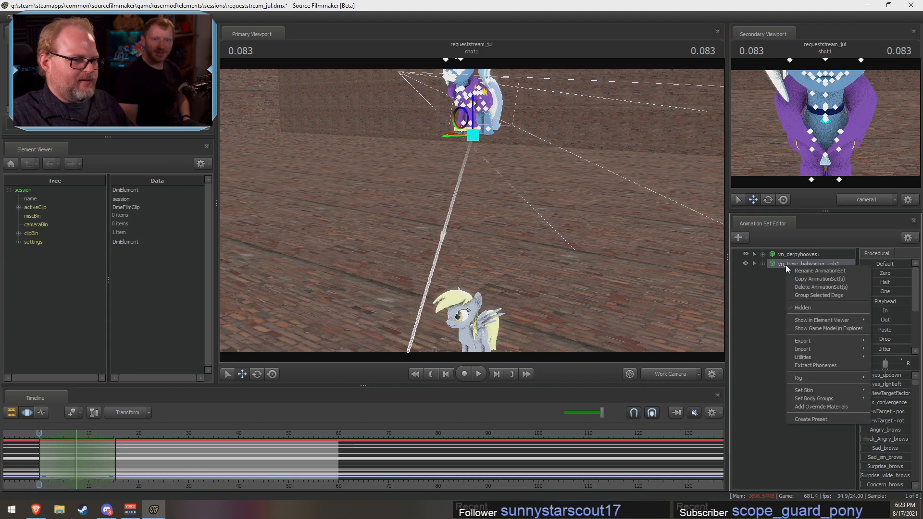
mouse_move(816, 359)
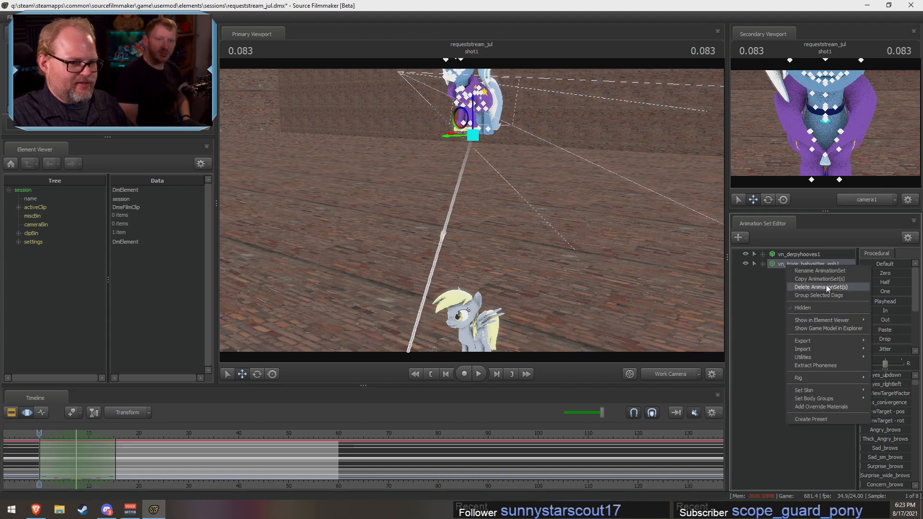
click(750, 340)
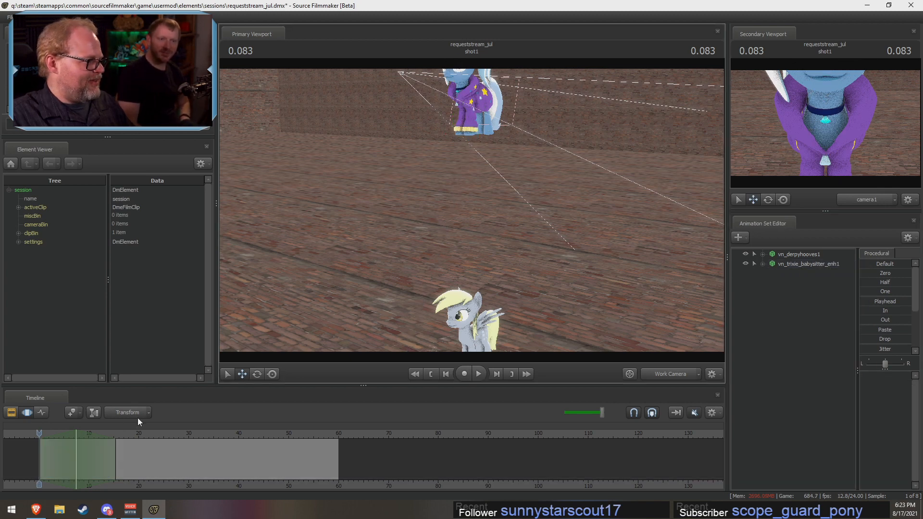
mouse_move(40, 432)
mouse_down()
mouse_move(45, 446)
mouse_move(39, 432)
mouse_up()
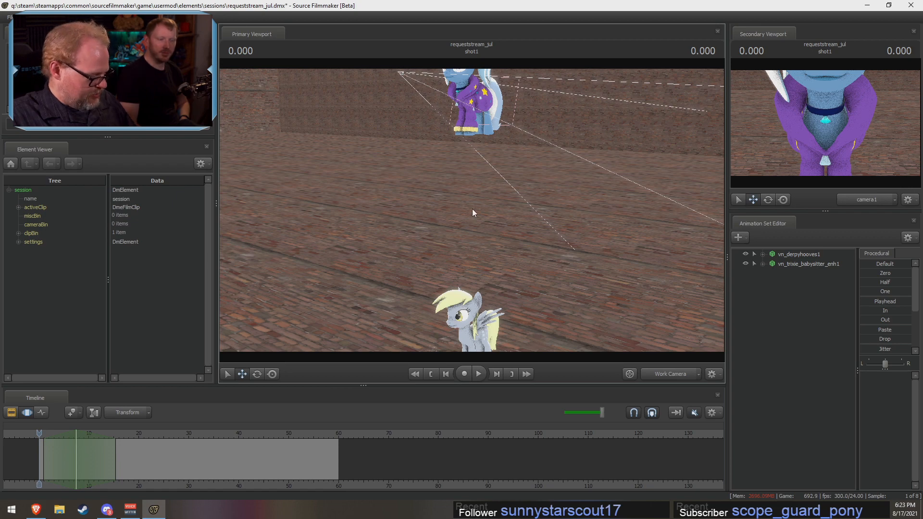
key(ctrl+a)
Step: Select vn_trixie_babysitter_enh1 and lower it from the camera's height to Derpy's position near the ground
drag(472, 209, 467, 331)
click(793, 264)
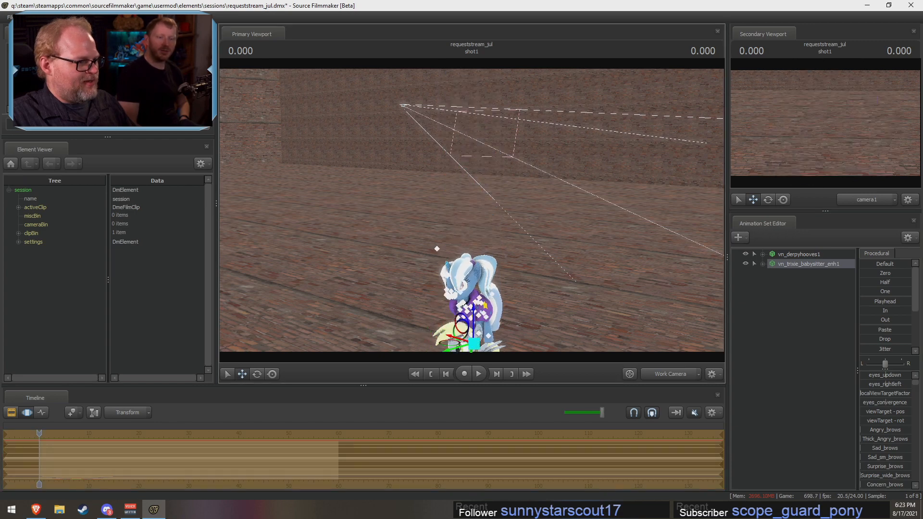
drag(436, 249, 439, 270)
key(s)
drag(434, 164, 434, 188)
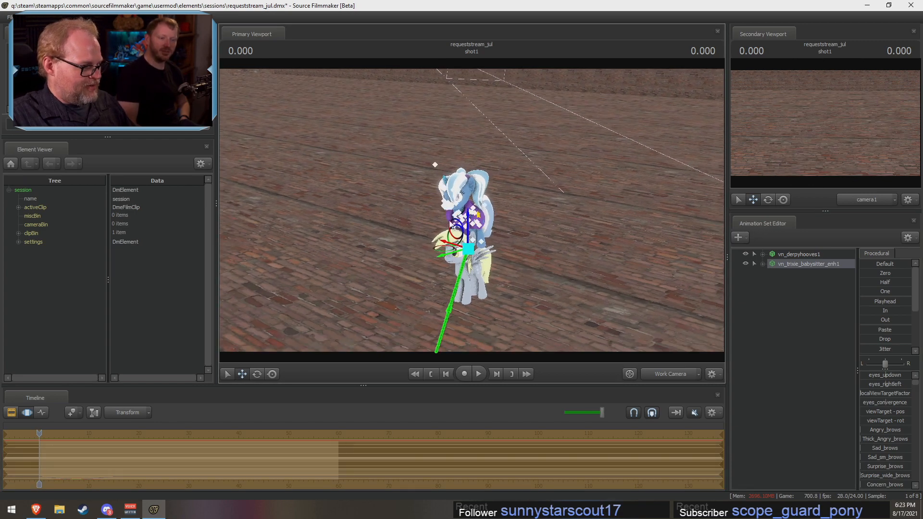
Step: Place the babysitter Trixie model a short distance beside Derpy, turn it to face her, and lower it to the ground
drag(438, 246, 384, 247)
key(e)
click(242, 377)
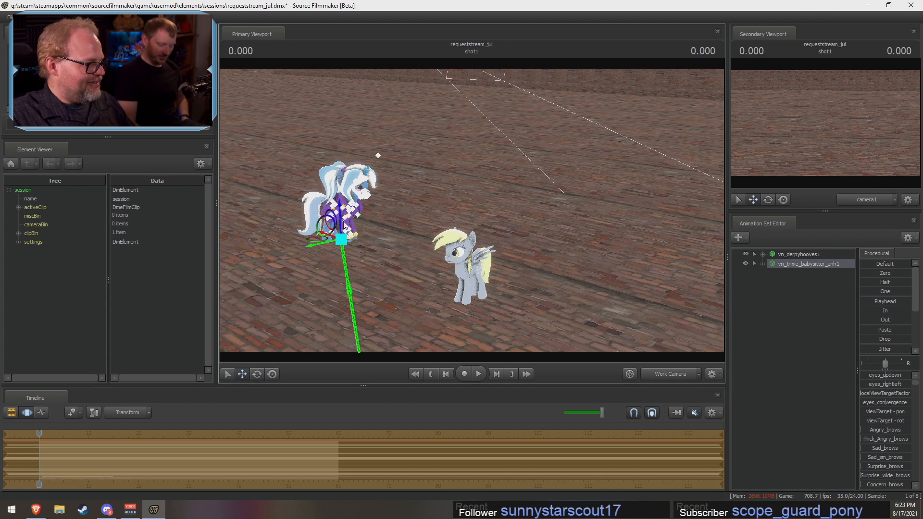
drag(339, 216, 341, 318)
key(ctrl+z)
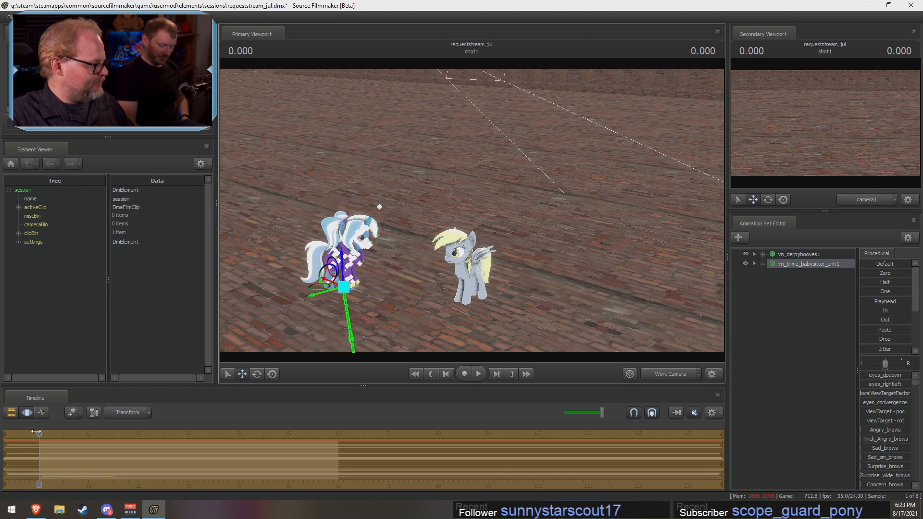
mouse_move(36, 431)
mouse_down()
mouse_move(130, 444)
mouse_move(35, 443)
mouse_move(59, 441)
mouse_move(41, 436)
mouse_up()
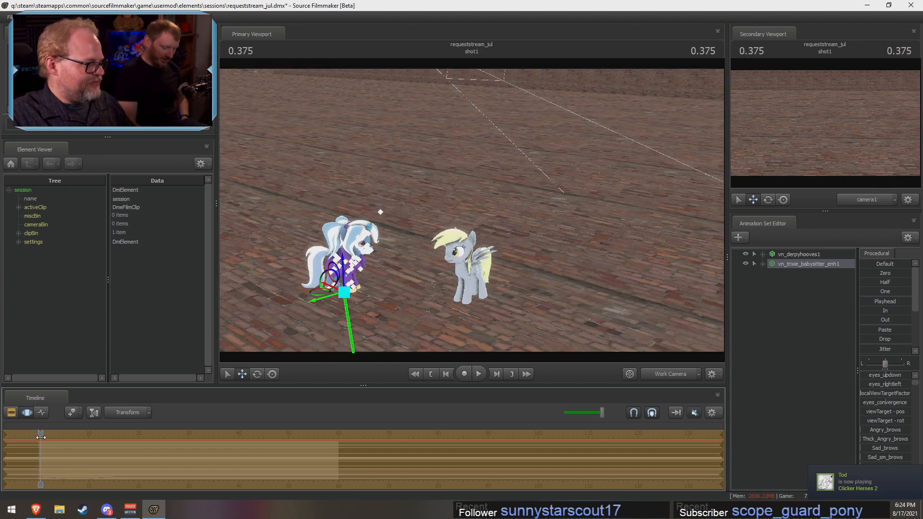
Step: Delete vn_trixie_babysitter_enh1 and create a fresh animation set from enhanced_ponies\vn_trixie_babysitter_enh.mdl
right_click(789, 267)
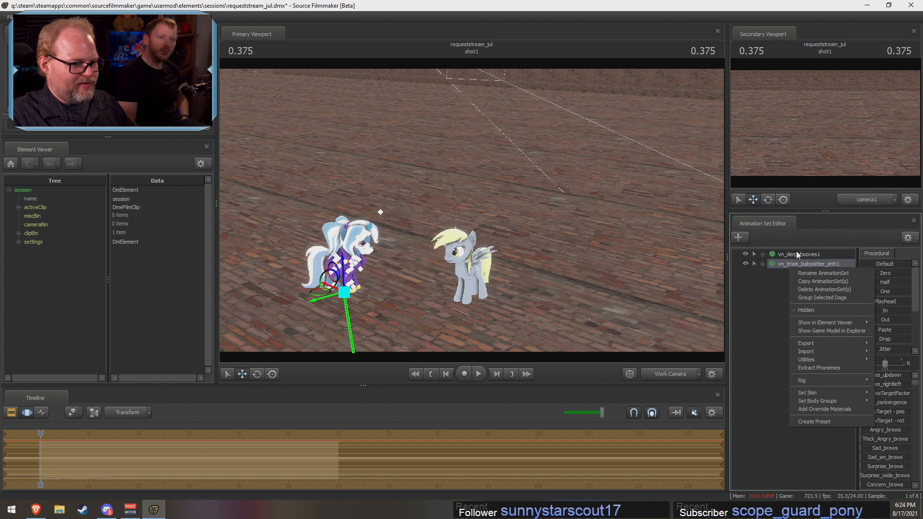
click(812, 289)
right_click(793, 289)
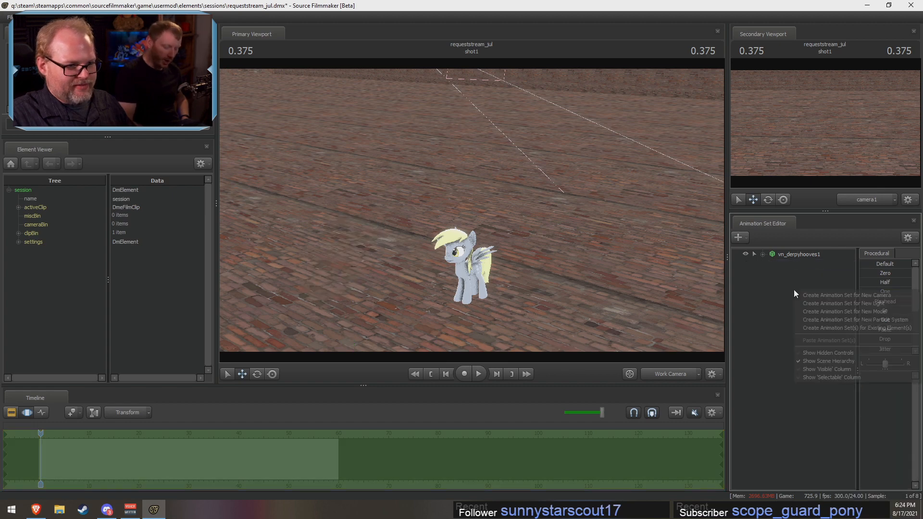
click(812, 311)
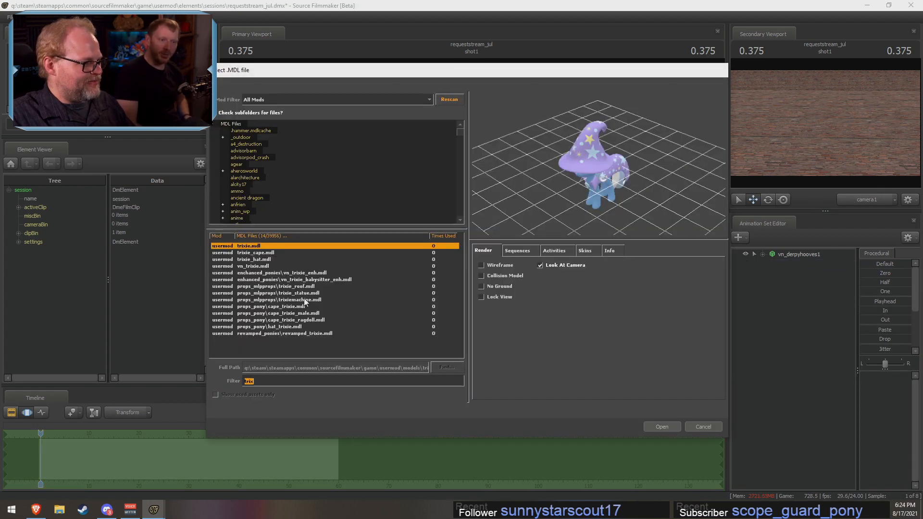
click(306, 287)
click(307, 279)
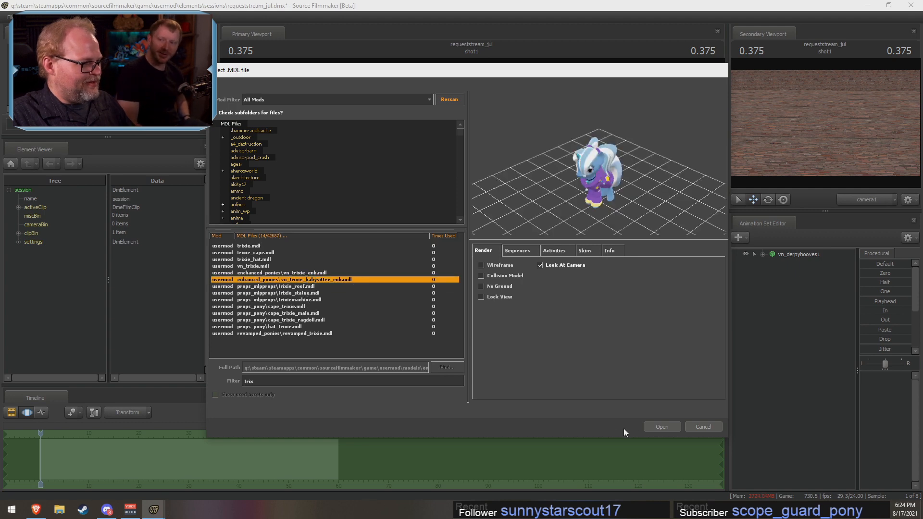
click(661, 426)
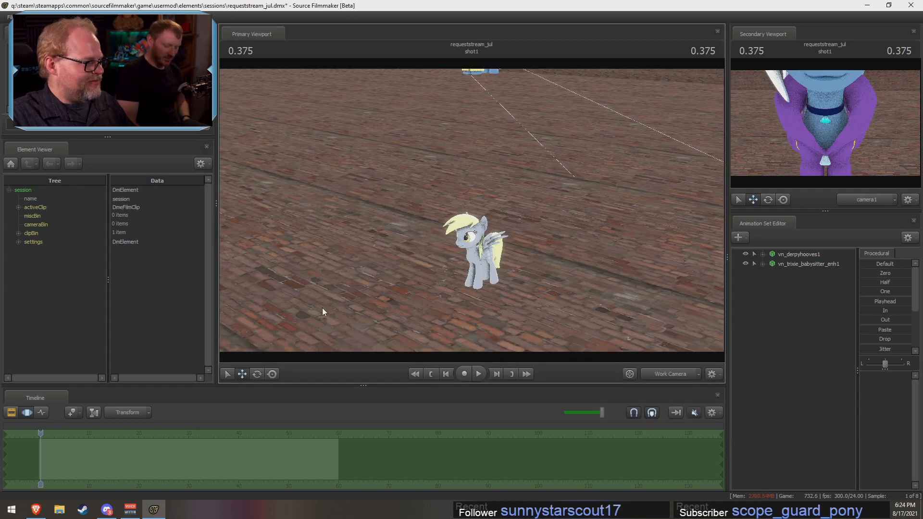
Step: Move the new babysitter Trixie model down from the camera's position to the ground beside Derpy
drag(322, 308, 325, 245)
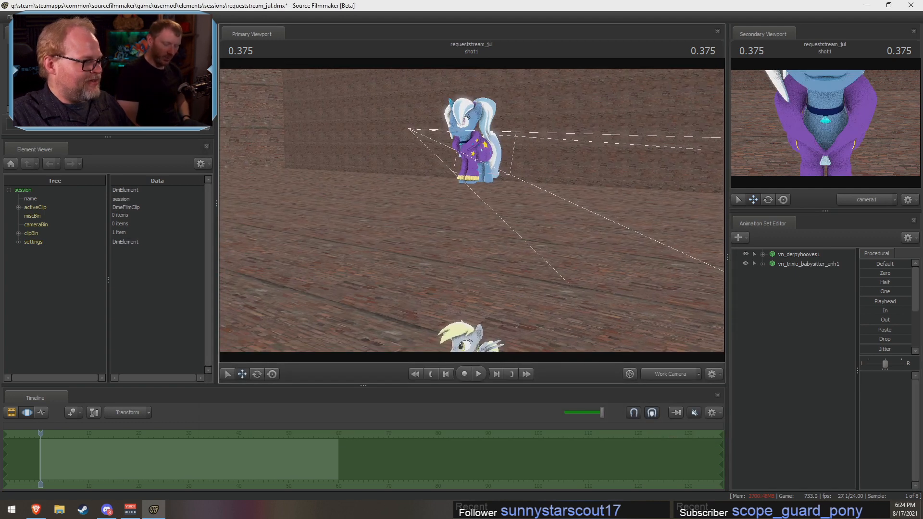
click(809, 264)
drag(473, 171, 473, 315)
drag(461, 288, 462, 346)
drag(460, 221, 416, 284)
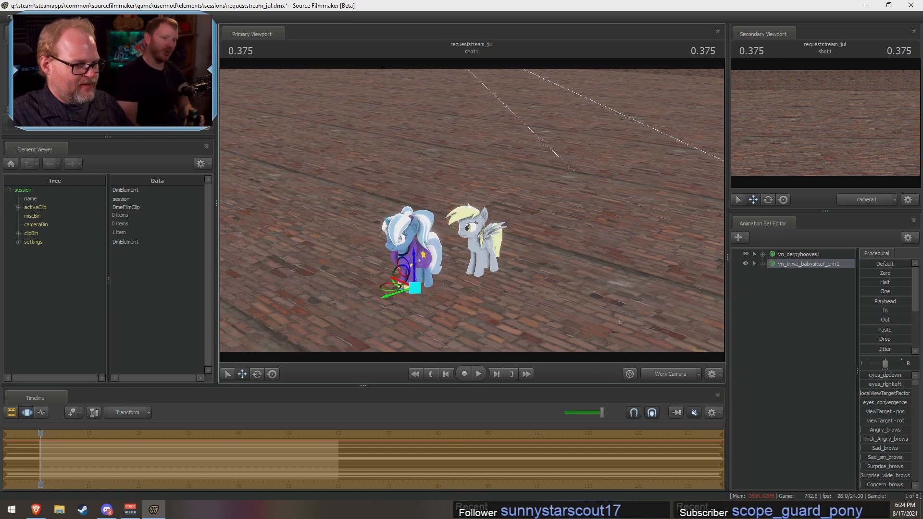
Step: Copy the vn_derpyhooves1 animation set and check vn_trixie_babysitter_enh1 for a way to paste it
click(799, 254)
right_click(800, 255)
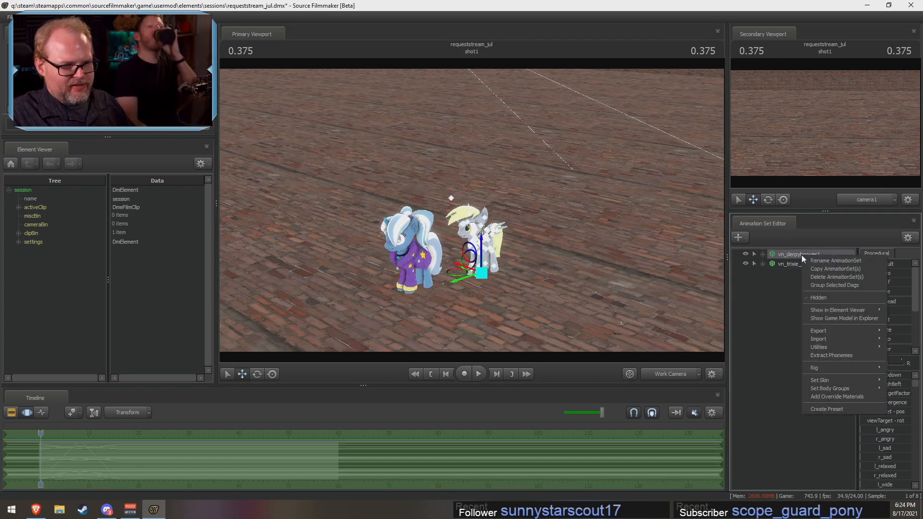
click(814, 268)
click(805, 267)
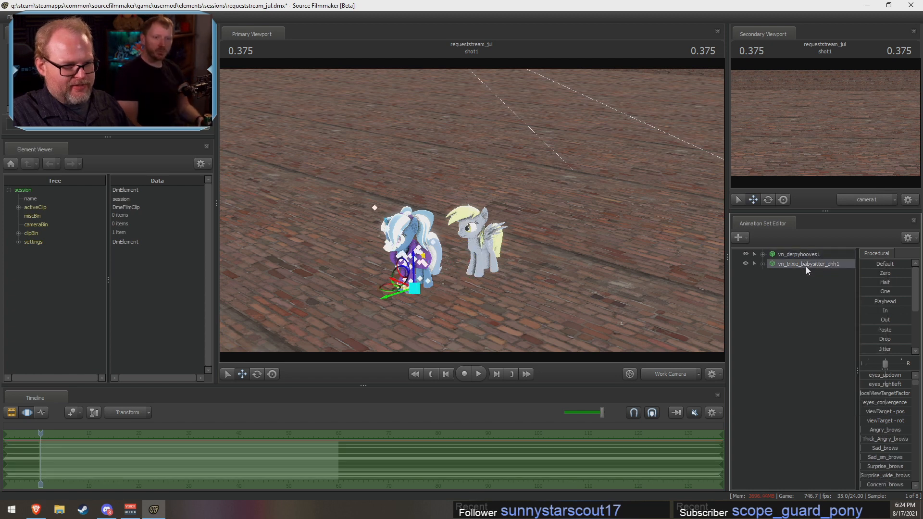
right_click(805, 267)
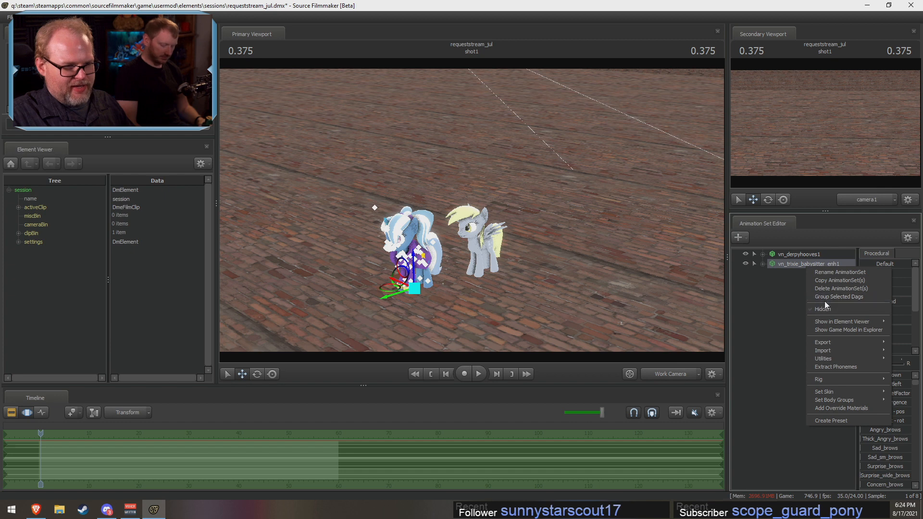
click(769, 274)
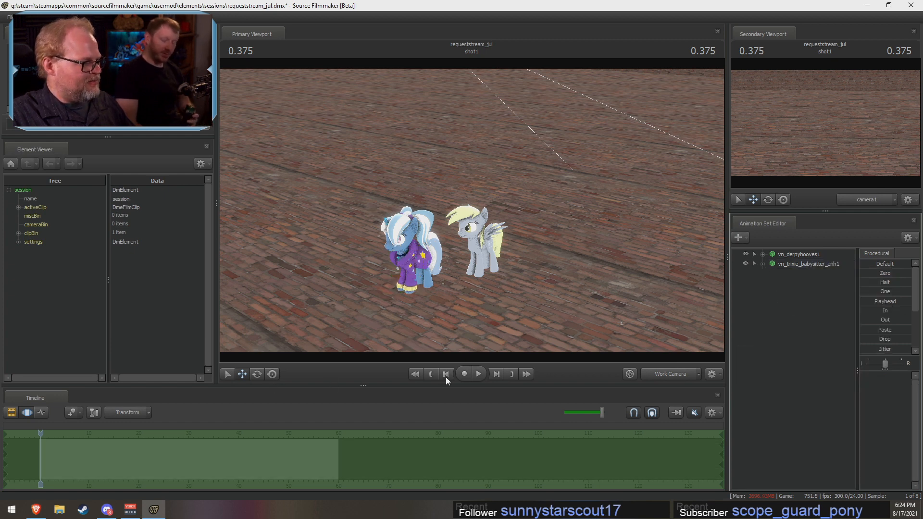
Step: Expand the Face and Body controls of vn_trixie_babysitter_enh1, examine both ponies up close, and return to 0.000
click(762, 263)
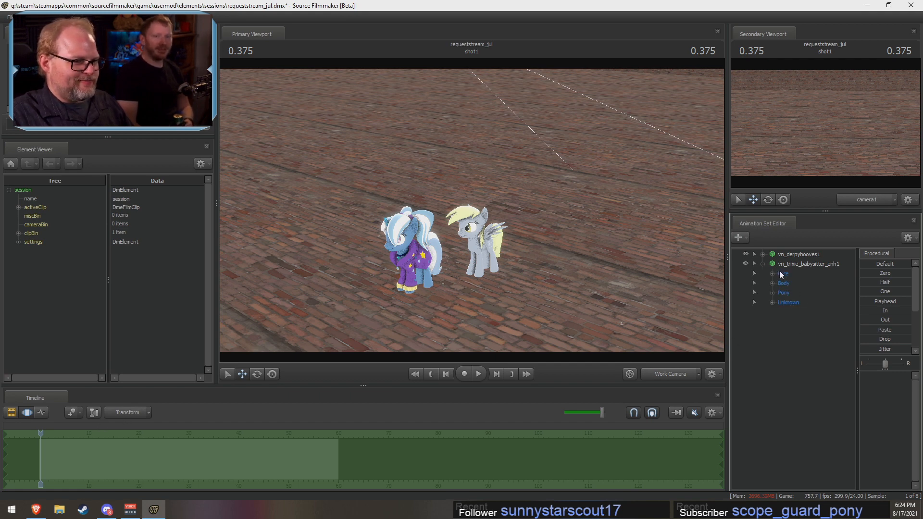
click(772, 283)
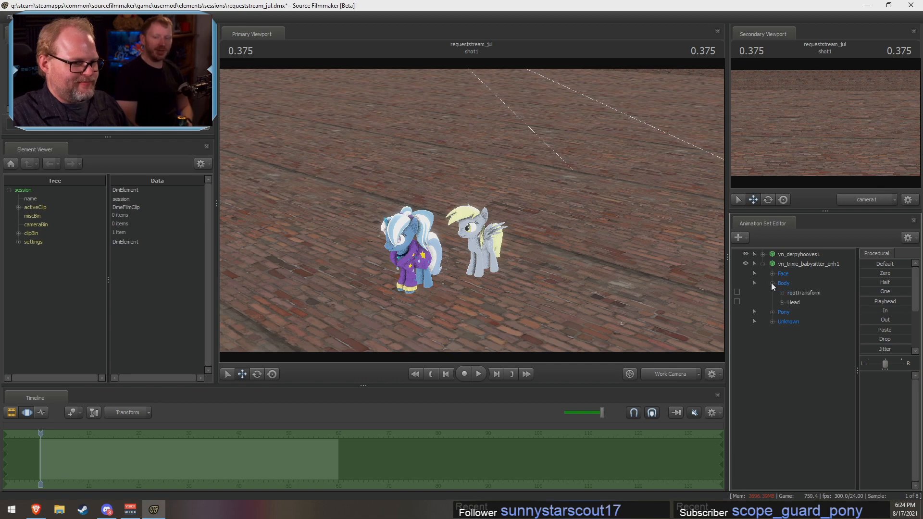
click(771, 273)
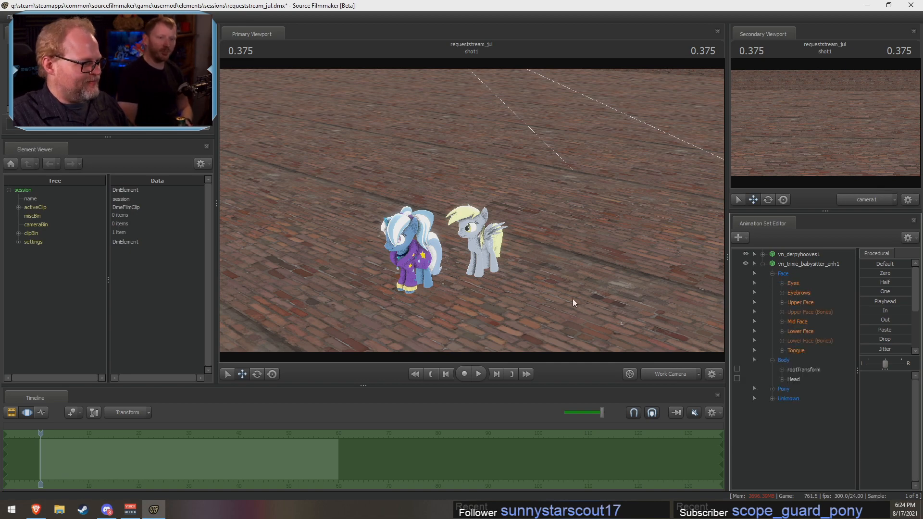
key(w)
drag(572, 299, 528, 343)
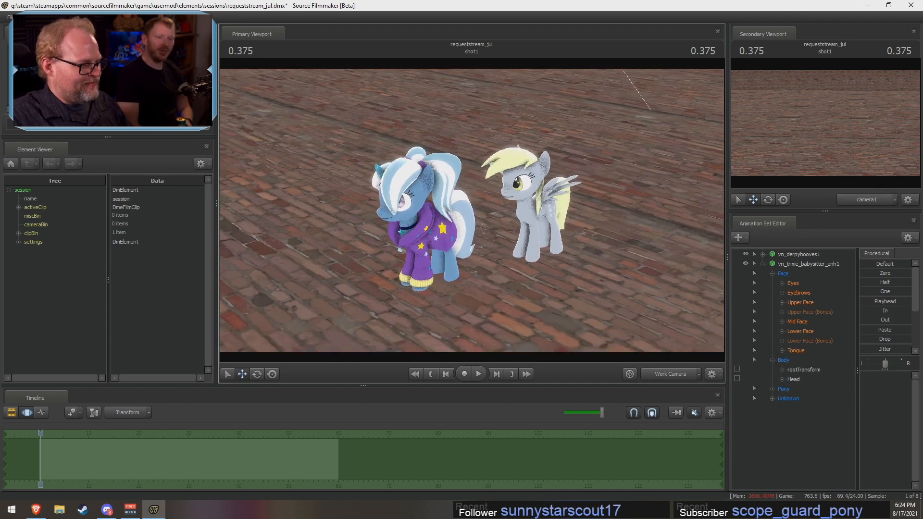
key(w)
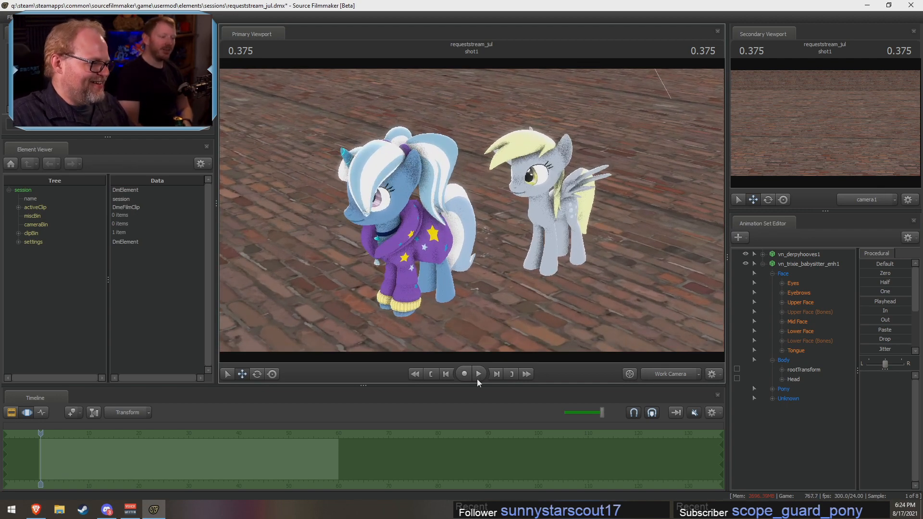
mouse_move(41, 433)
mouse_down()
mouse_move(86, 433)
mouse_move(41, 435)
mouse_up()
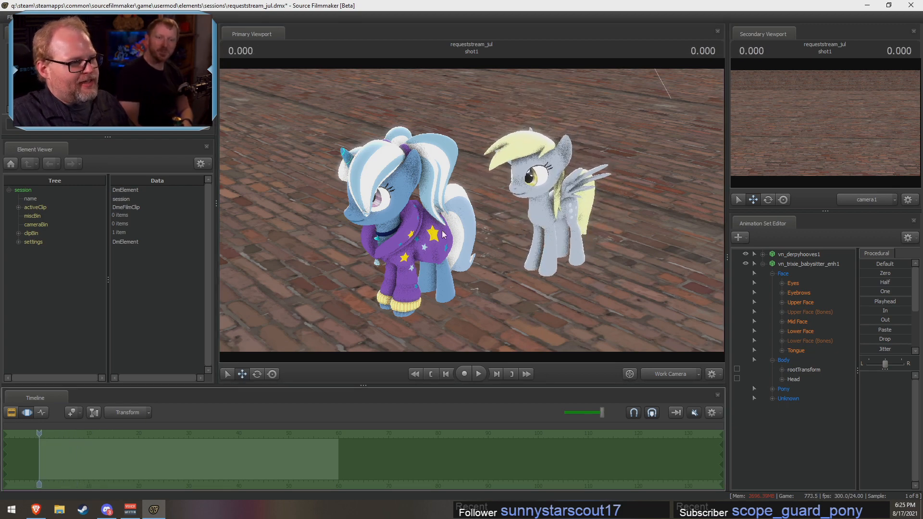
click(798, 264)
click(797, 256)
right_click(798, 256)
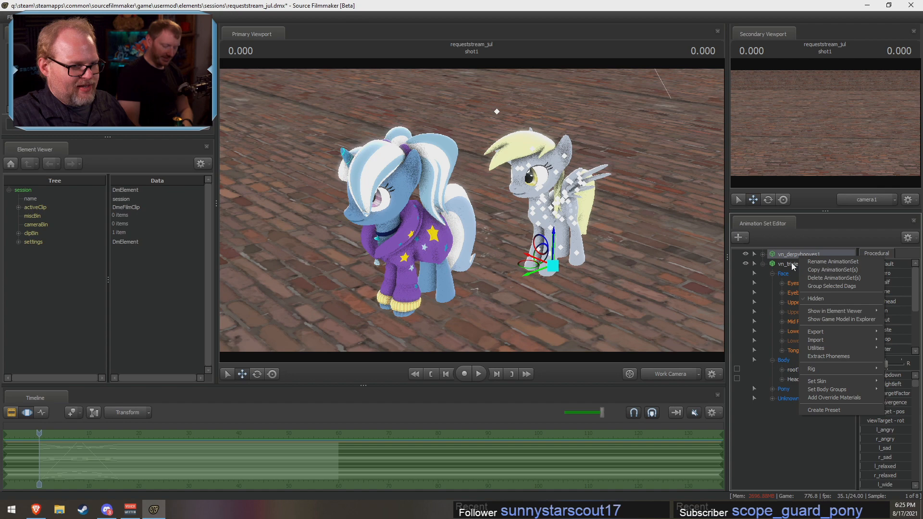
click(791, 266)
right_click(791, 266)
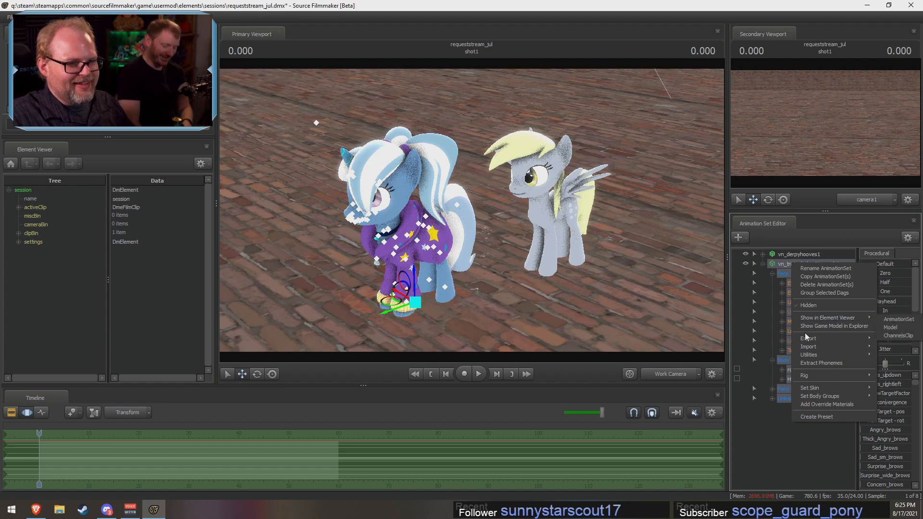
mouse_move(812, 340)
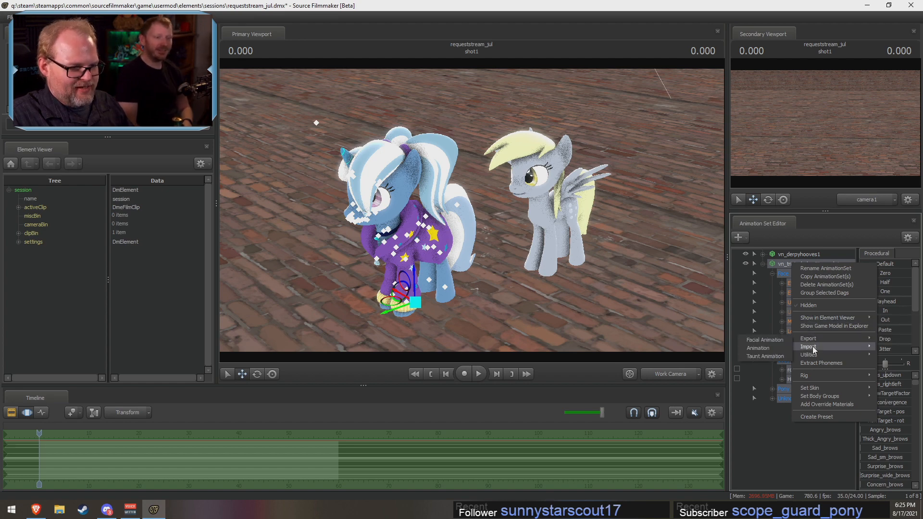
click(750, 347)
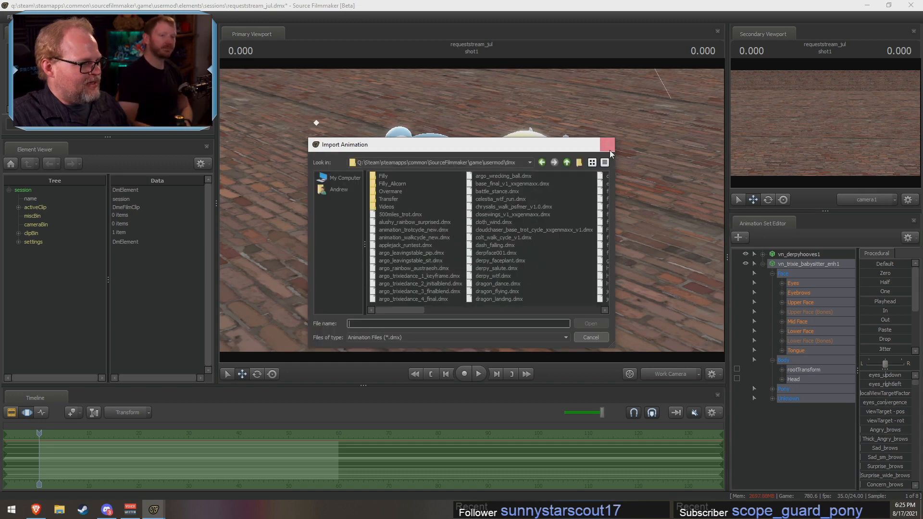
click(608, 145)
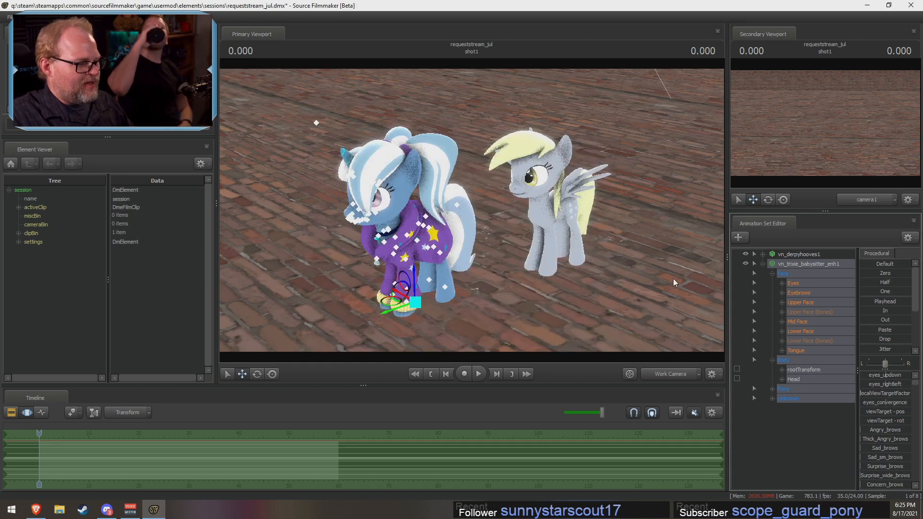
Step: Try to copy the whole vn_derpyhooves1 animation set onto vn_trixie_babysitter_enh1, checking both sets' options and Derpy's control groups
right_click(798, 259)
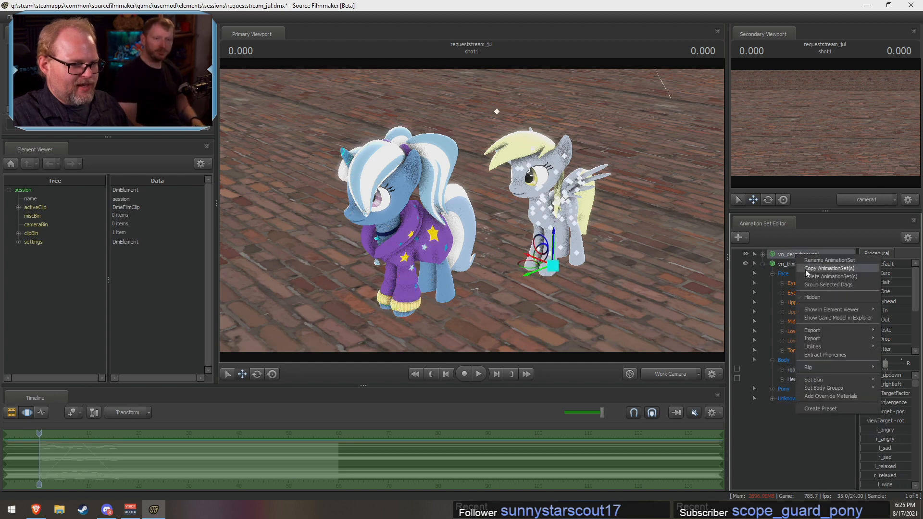
click(804, 270)
click(796, 264)
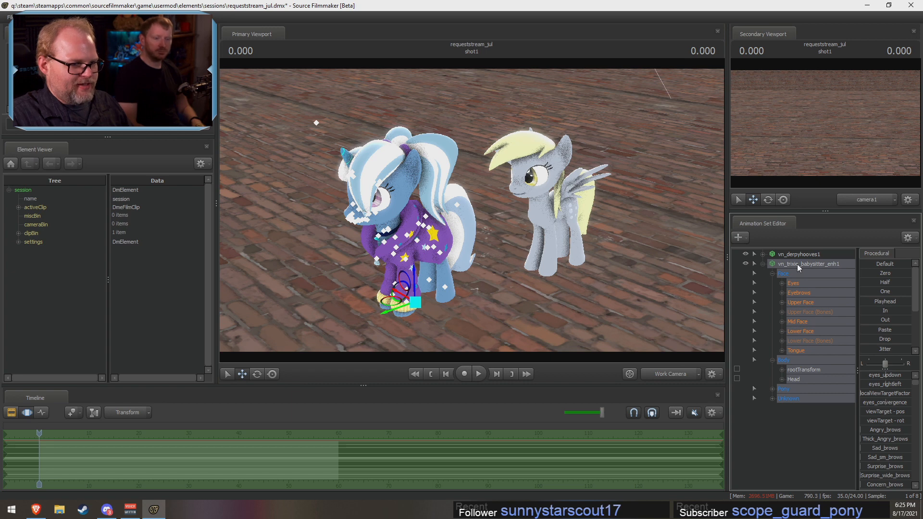
right_click(797, 263)
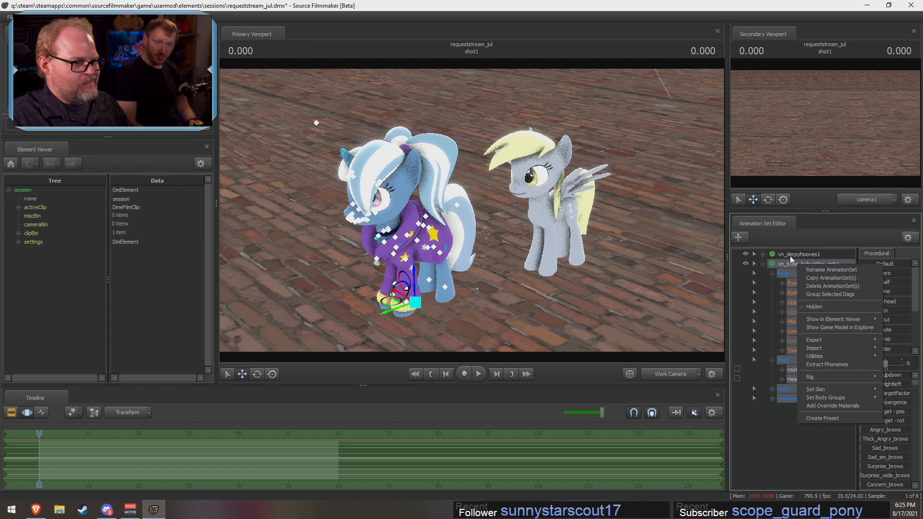
click(791, 255)
right_click(790, 255)
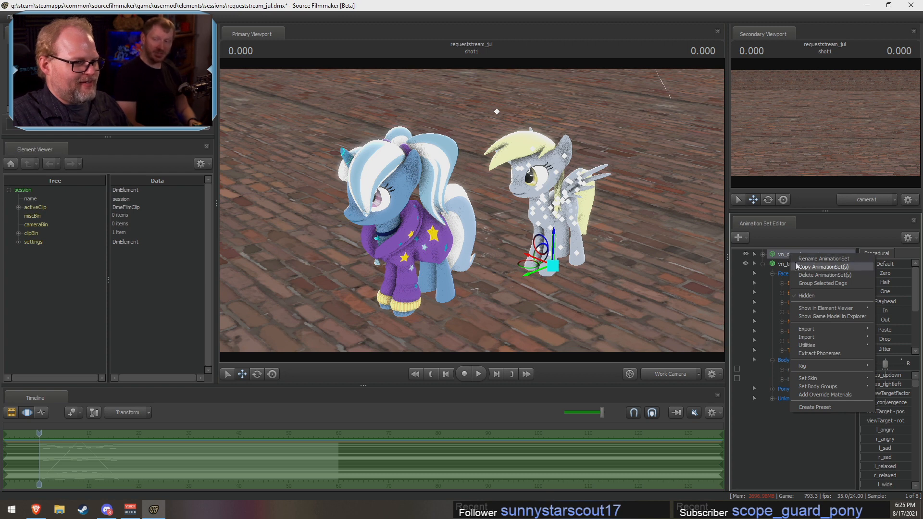
click(780, 255)
click(761, 254)
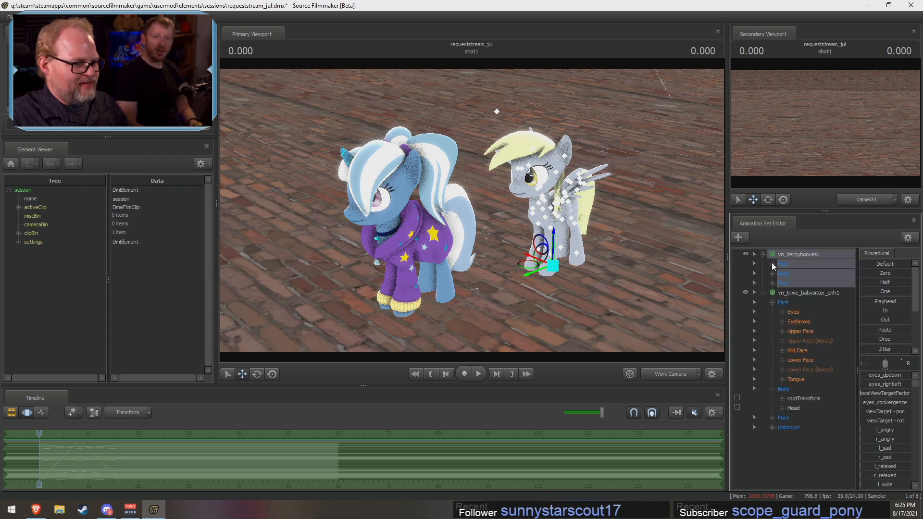
click(763, 254)
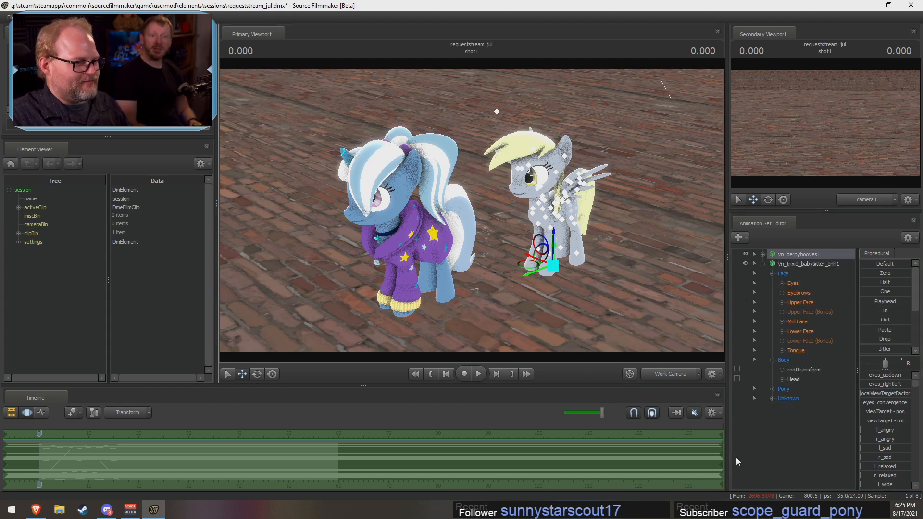
click(790, 431)
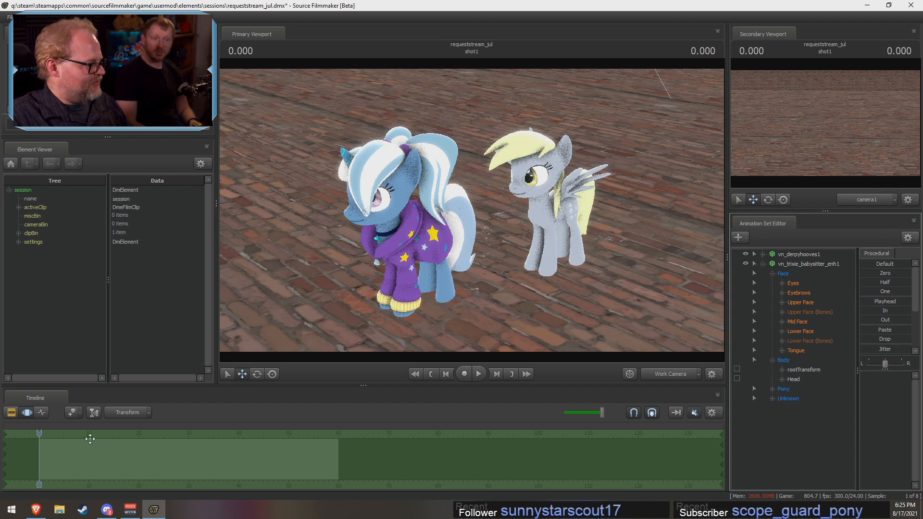
Step: Copy the animation samples of vn_derpyhooves1 and paste them onto vn_trixie_babysitter_enh1
click(815, 256)
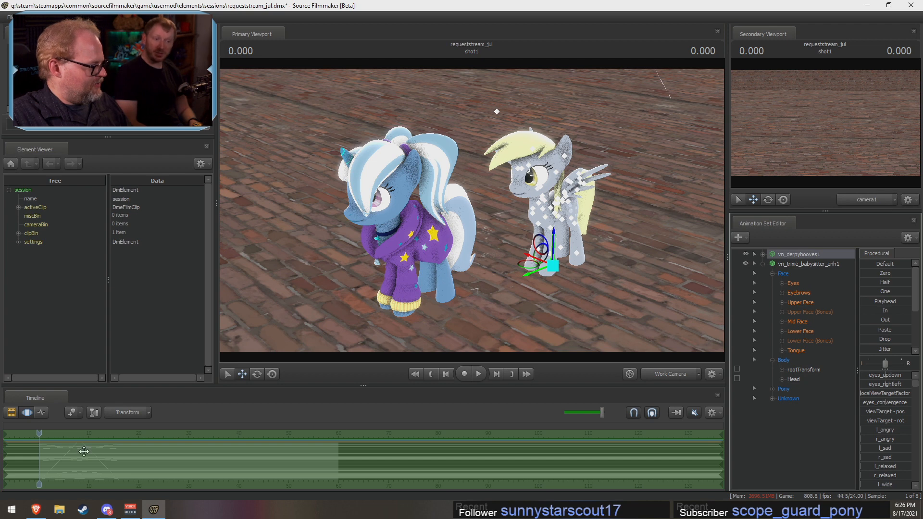
right_click(49, 455)
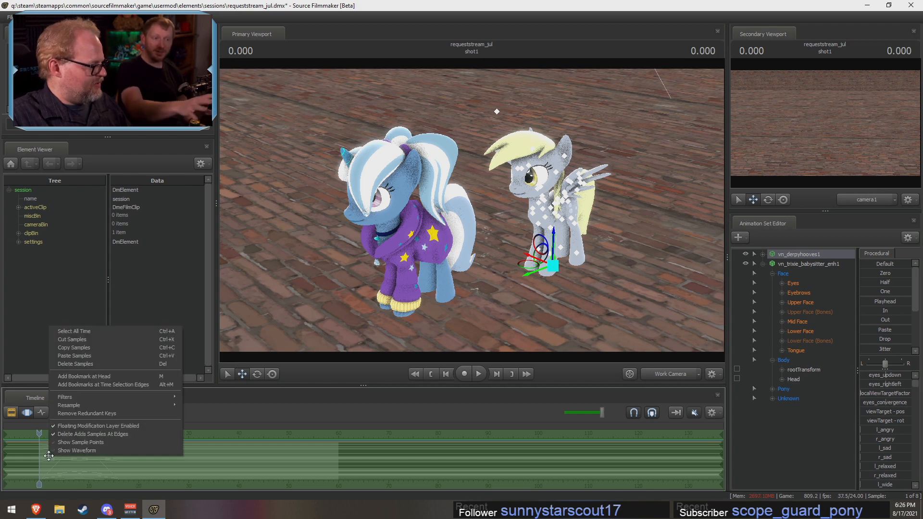
click(83, 347)
click(799, 273)
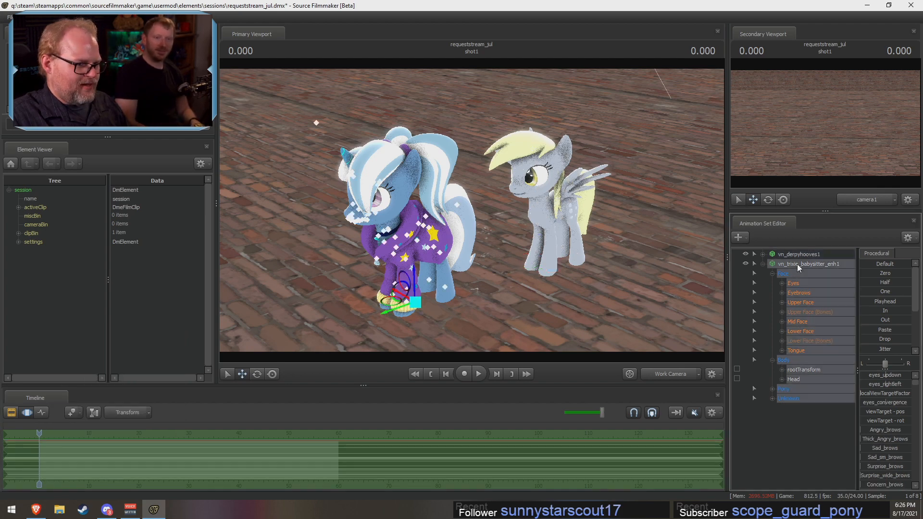
right_click(30, 455)
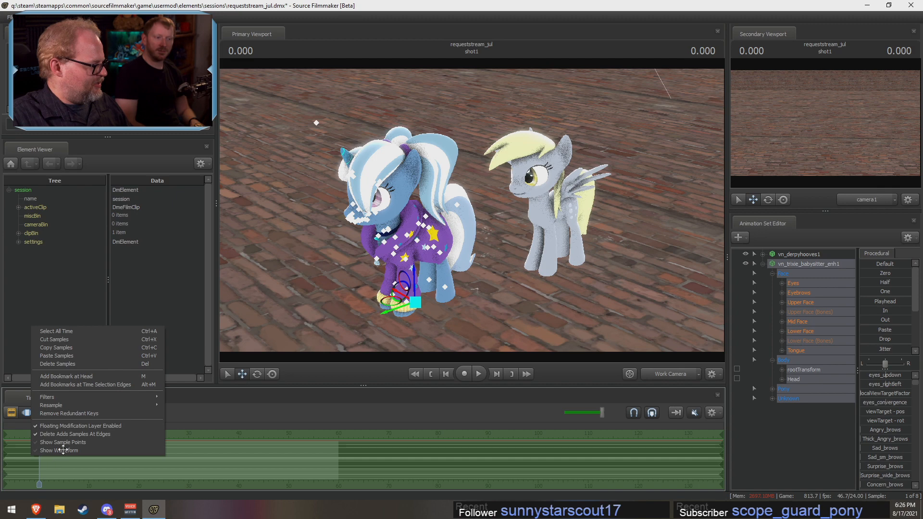
right_click(64, 472)
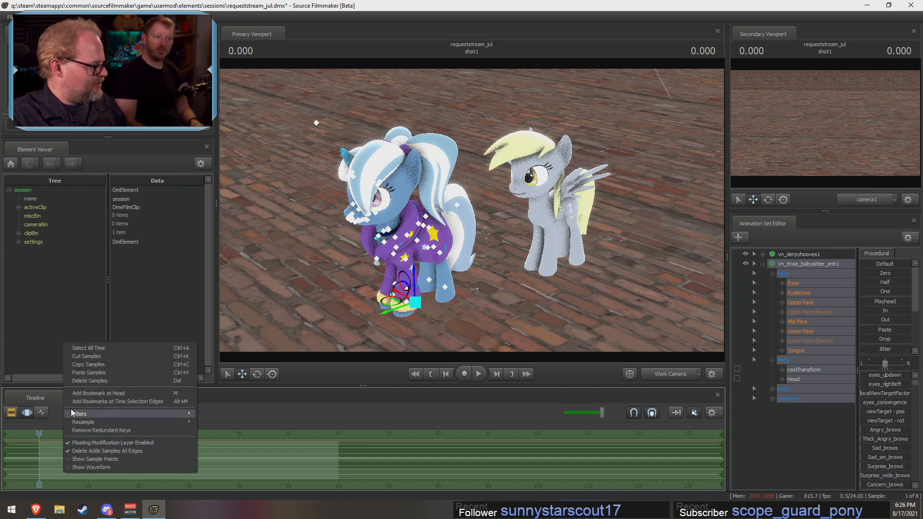
click(88, 375)
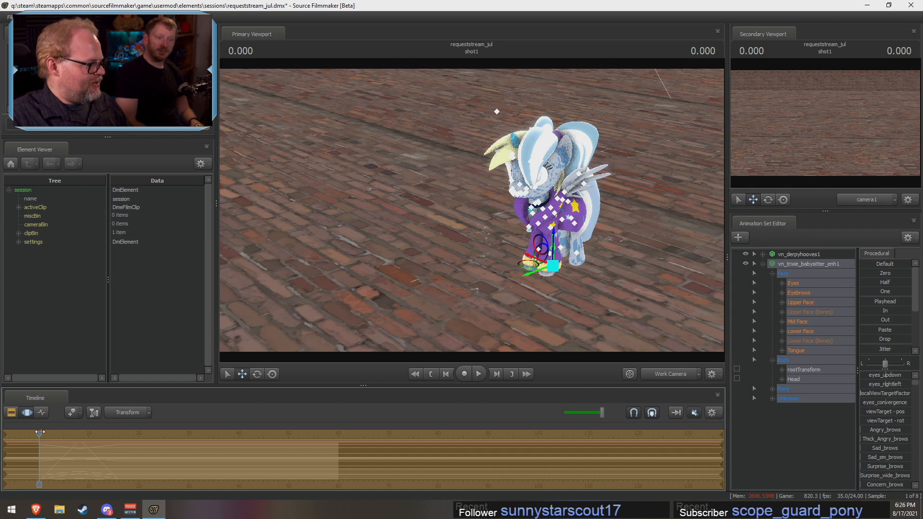
Step: At 0.291, move the Trixie model off Derpy and rotate it to stand beside her, facing her
mouse_move(40, 432)
mouse_down()
mouse_move(87, 432)
mouse_move(40, 435)
mouse_up()
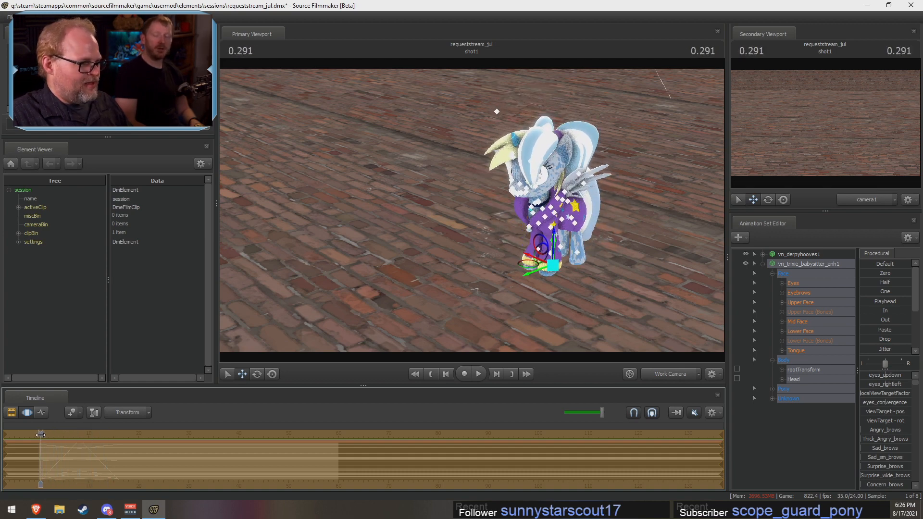
click(778, 272)
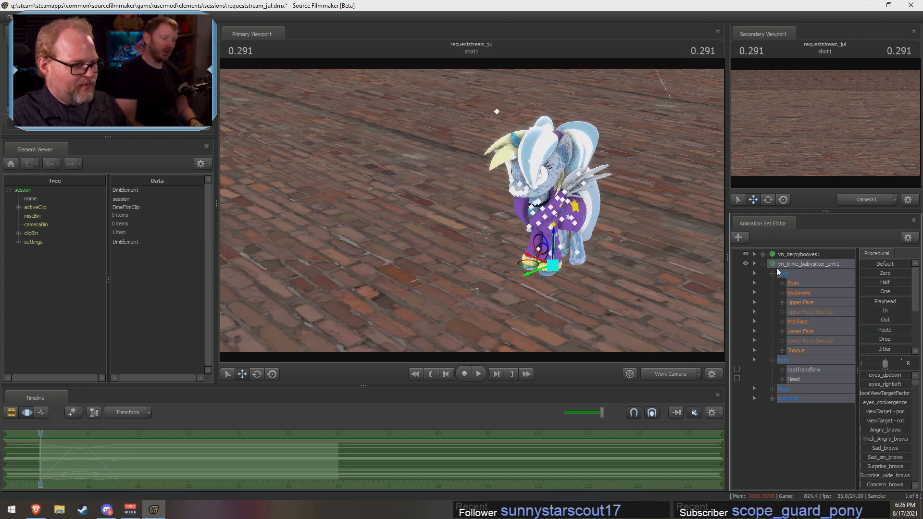
drag(537, 274, 540, 313)
click(257, 374)
click(242, 373)
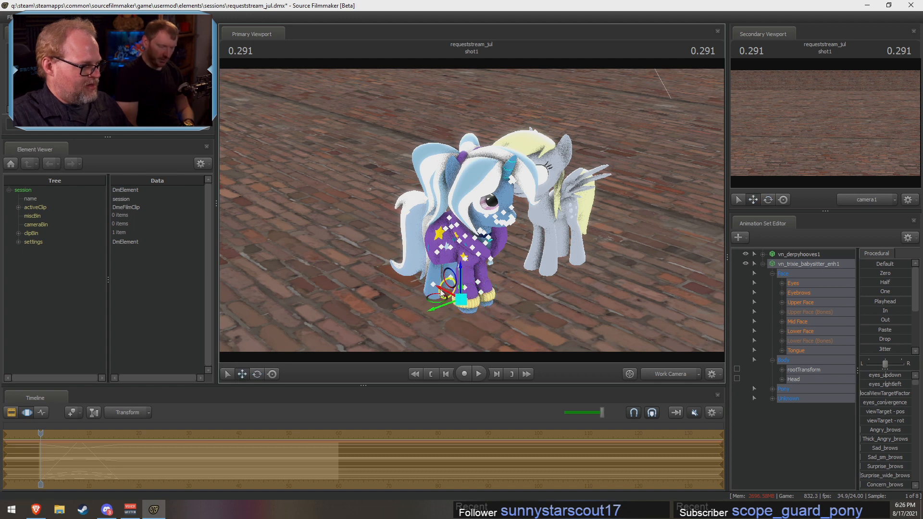
drag(445, 295, 387, 267)
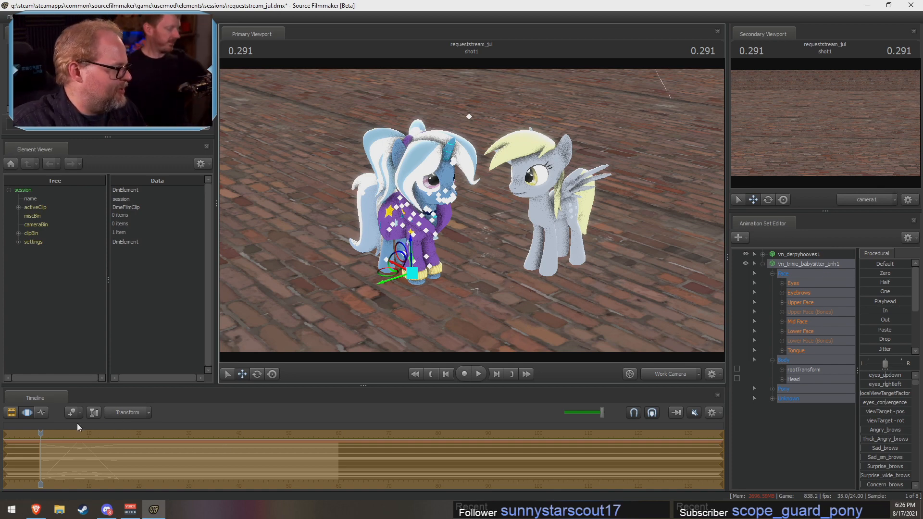
Step: Scrub to 1.250 to compare both ponies' motion, collapse the controls of vn_trixie_babysitter_enh1 and clear the selection
mouse_move(41, 433)
mouse_down()
mouse_move(110, 432)
mouse_move(46, 433)
mouse_up()
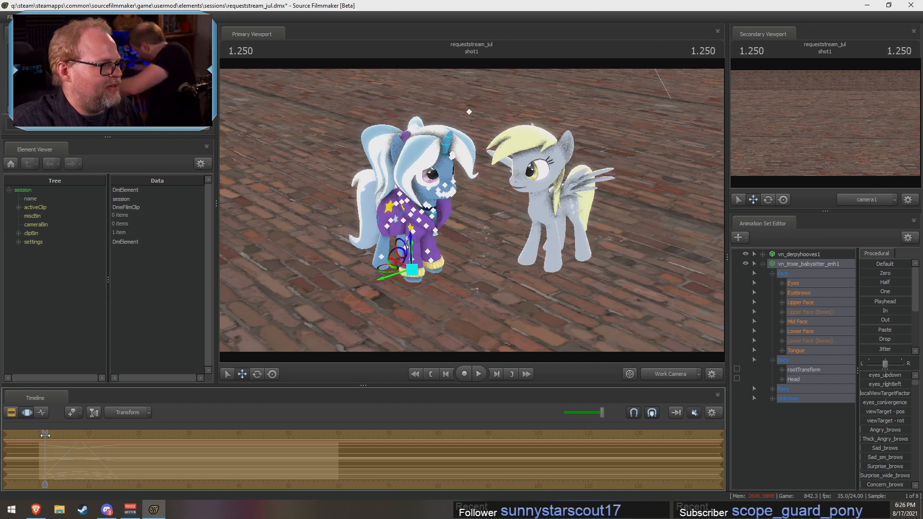
mouse_move(260, 279)
mouse_down()
mouse_move(269, 279)
mouse_move(260, 279)
mouse_up()
key(s)
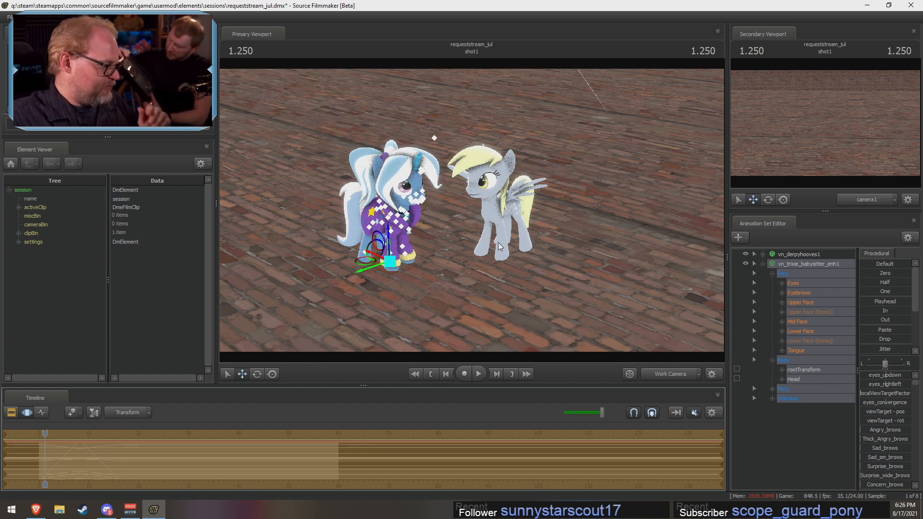
click(762, 263)
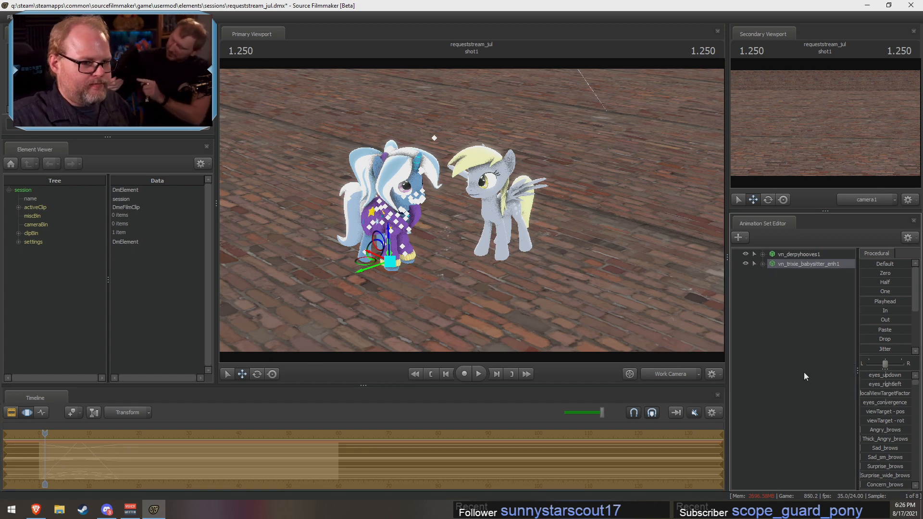
right_click(803, 372)
click(816, 391)
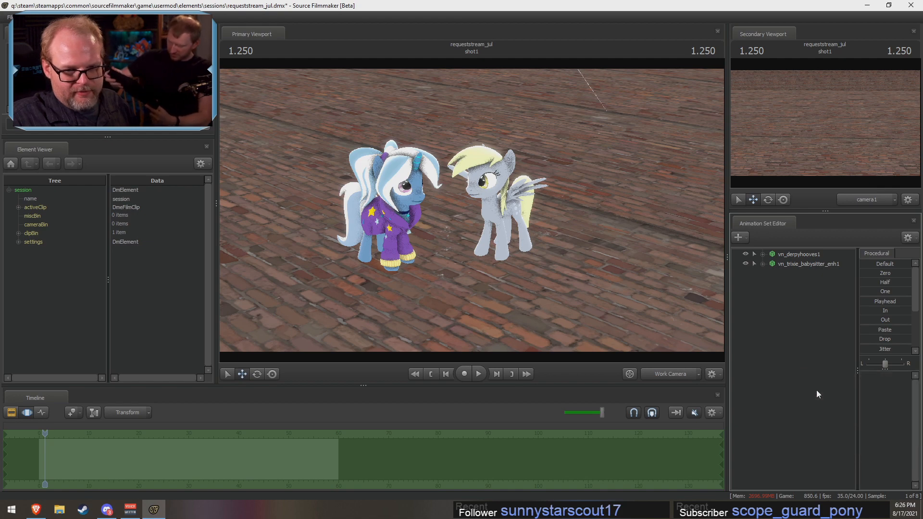
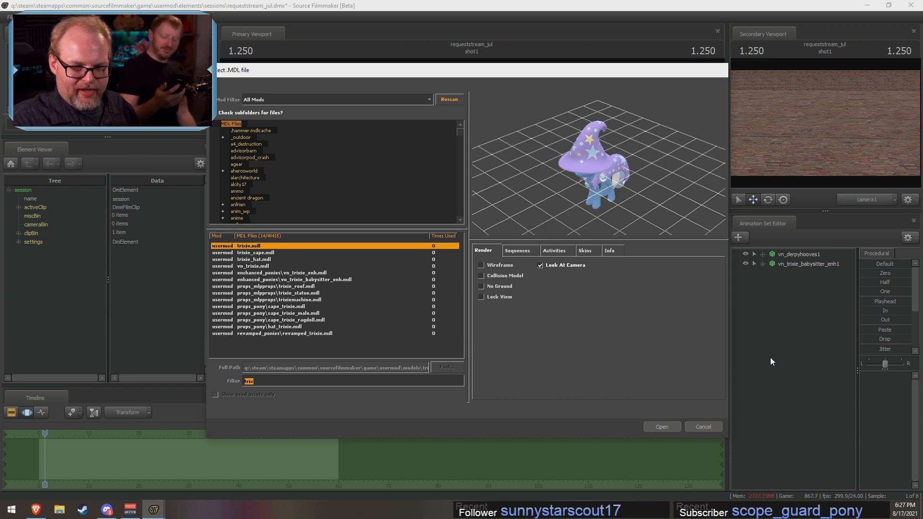
Step: Filter the model list for "lightning", preview the matching ponies and add enhanced_ponies\vn_lightningdust_enh.mdl to the scene
text(light)
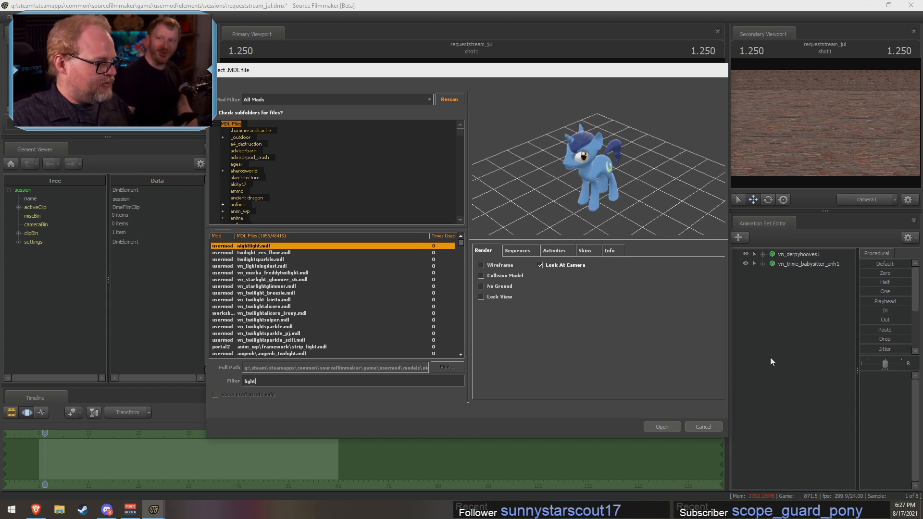
text(ning)
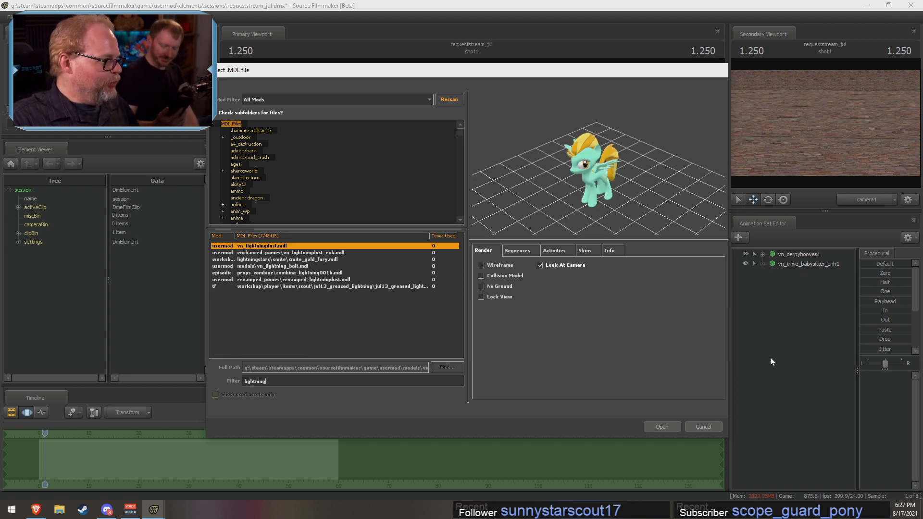
click(293, 265)
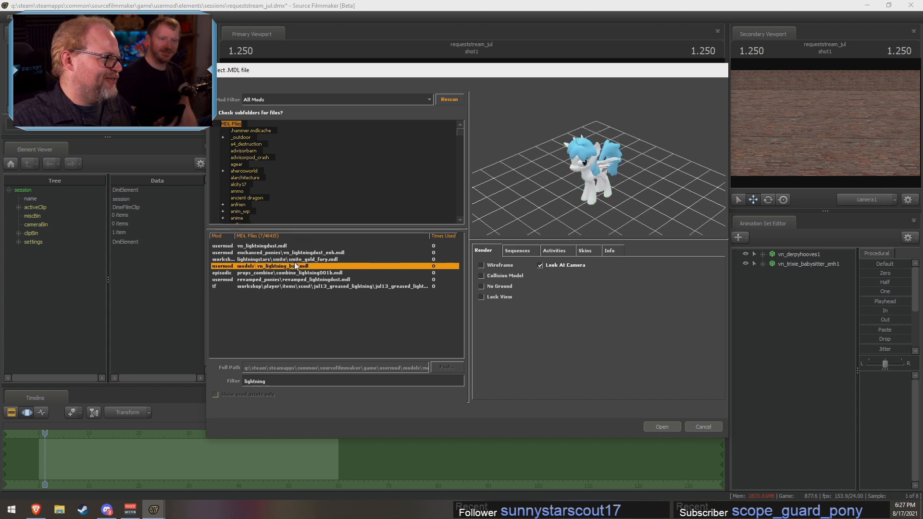
click(297, 259)
click(298, 253)
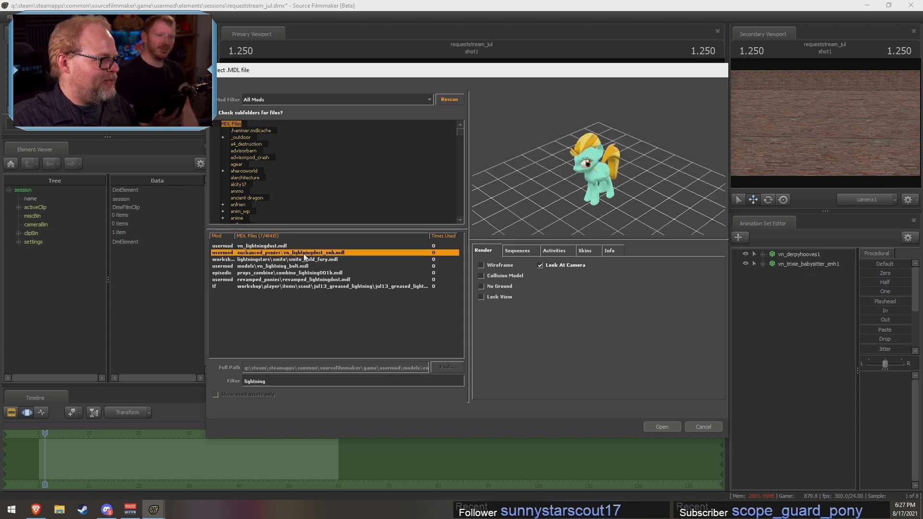
click(661, 426)
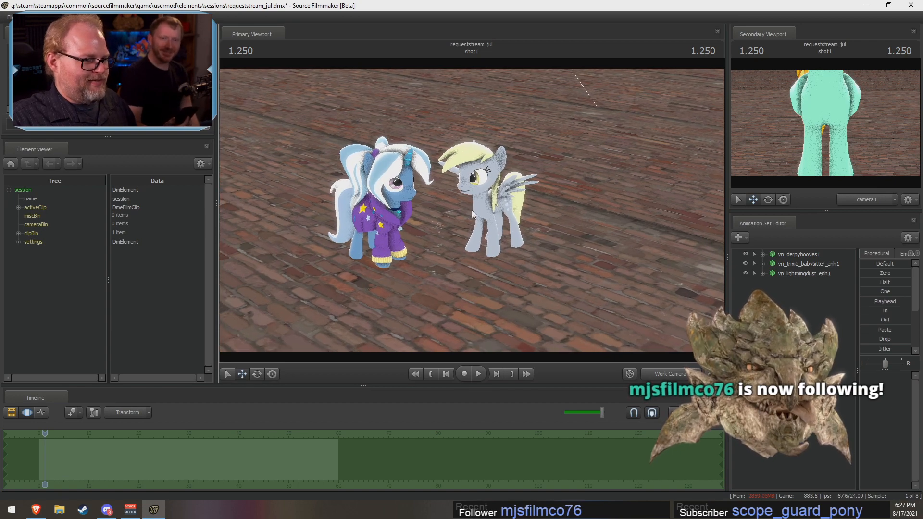
Step: Paste the copied Derpy animation samples onto vn_lightningdust_enh1
click(789, 273)
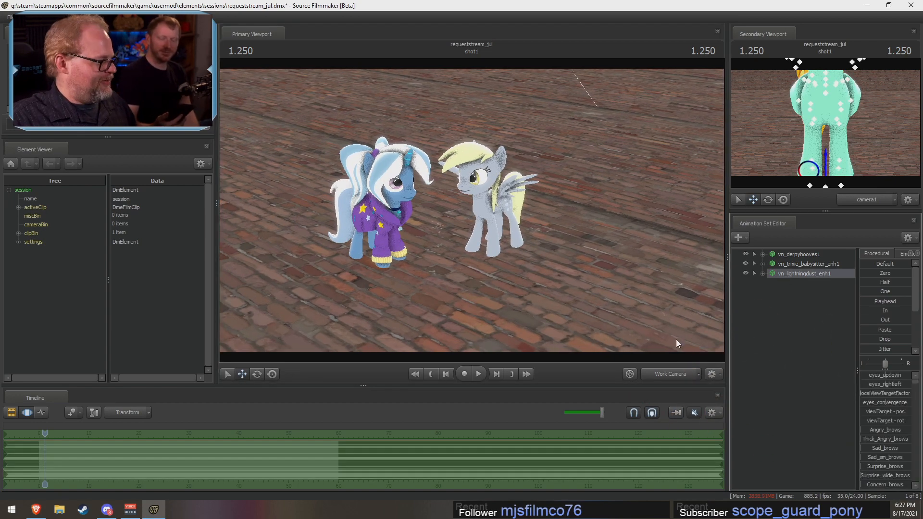
right_click(63, 459)
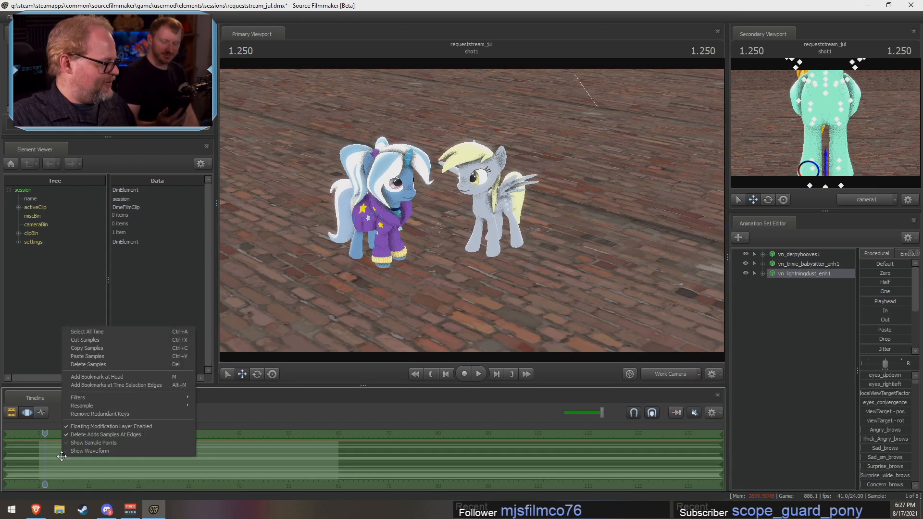
click(92, 356)
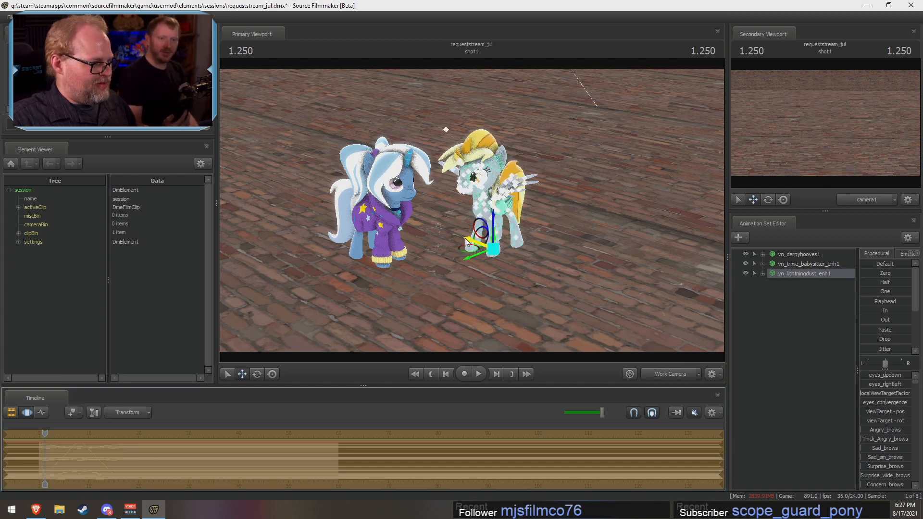
Step: Move the Lightning Dust model off Derpy to stand beside her and rotate it to face the Trixie model
drag(477, 244, 535, 265)
click(257, 374)
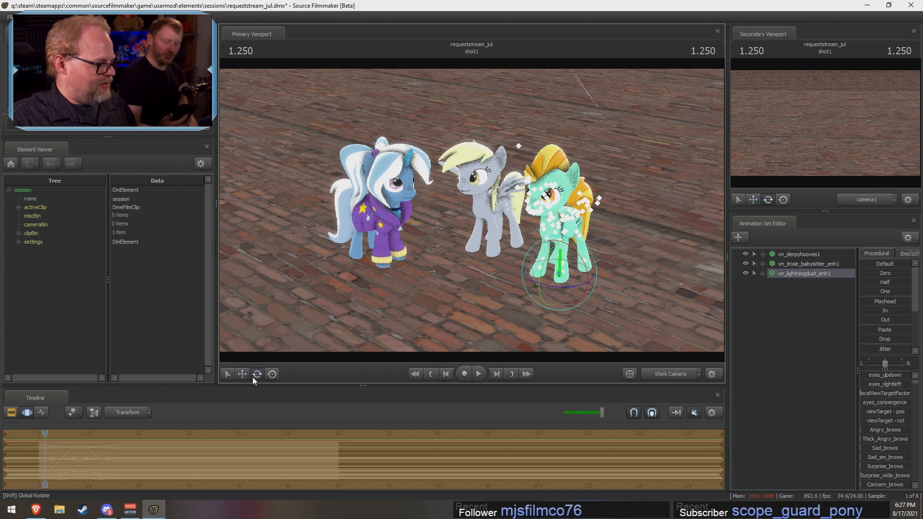
drag(576, 290, 536, 281)
click(242, 374)
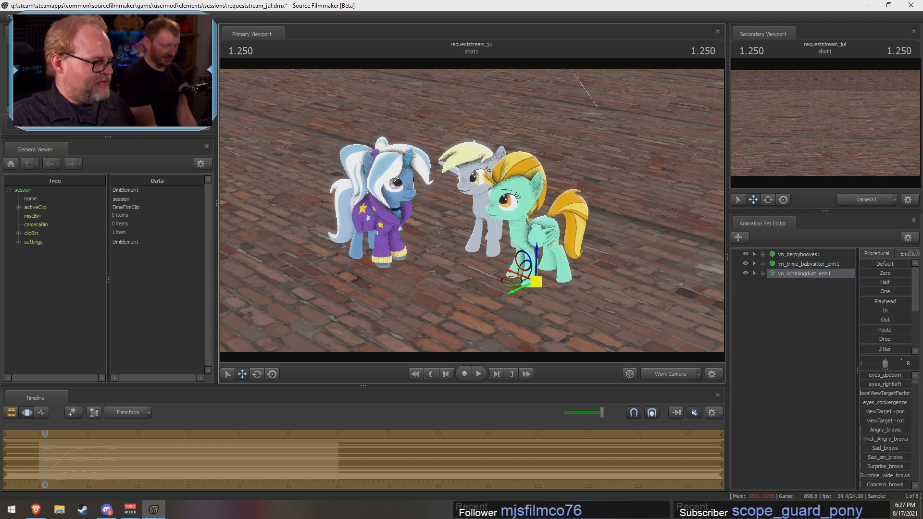
click(257, 374)
drag(553, 288, 515, 294)
click(243, 374)
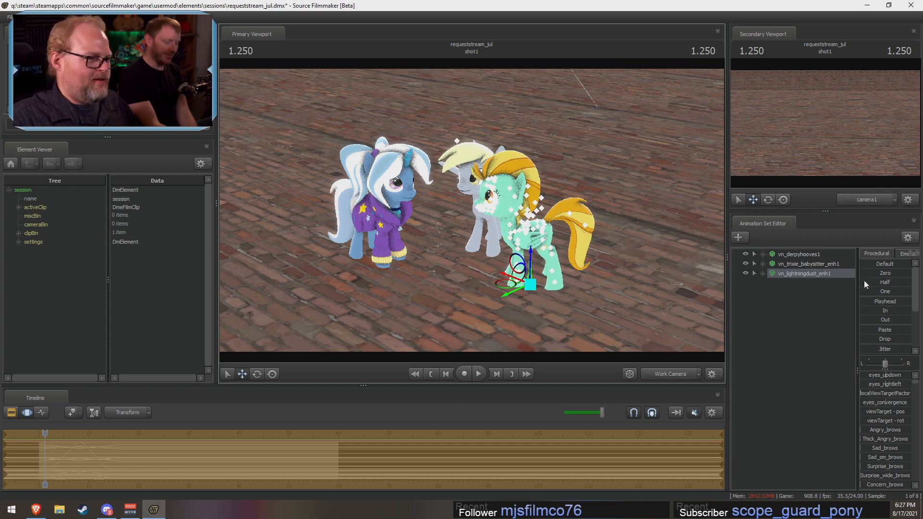
Step: Create an animation set for a new model, filter the list for "bon" and add vn_bonbon.mdl to the scene
click(795, 302)
right_click(780, 302)
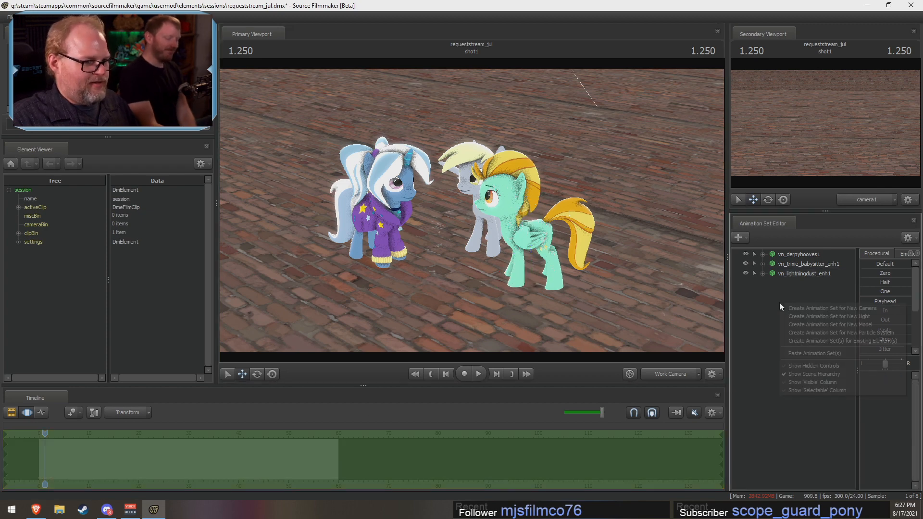
click(803, 324)
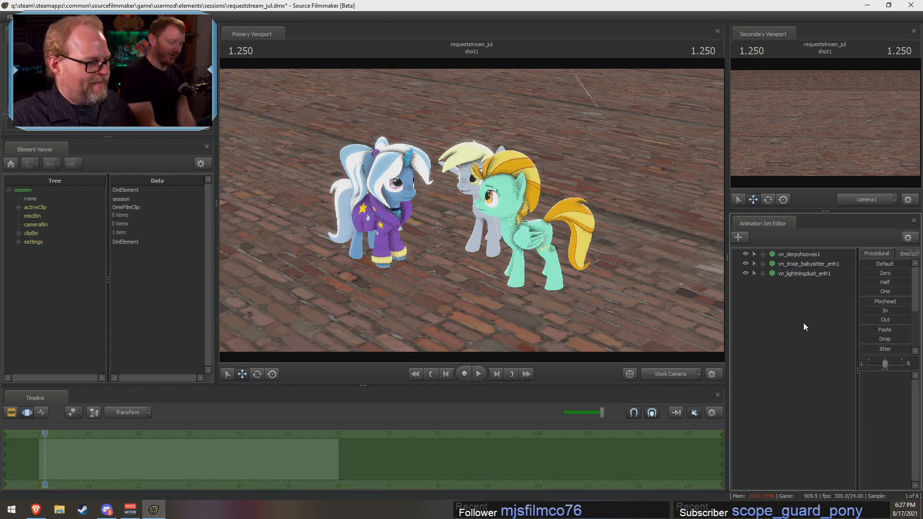
text(b)
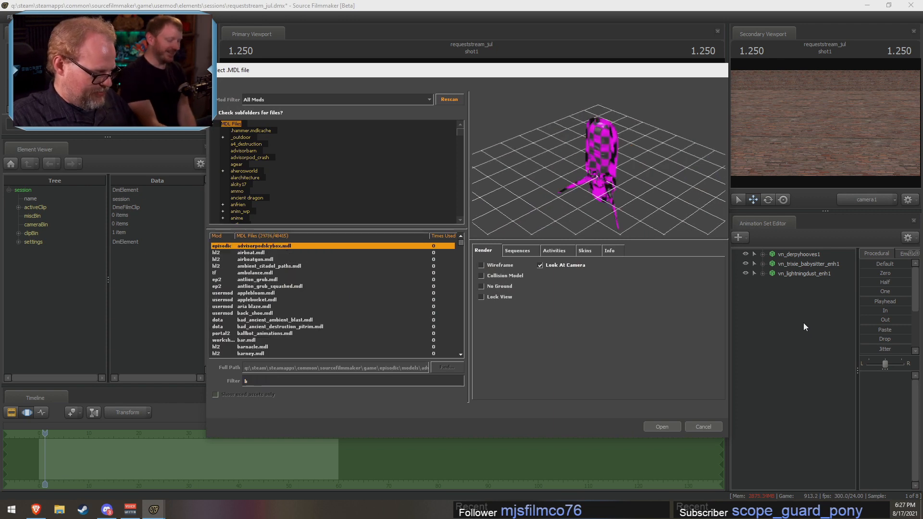
text(ob)
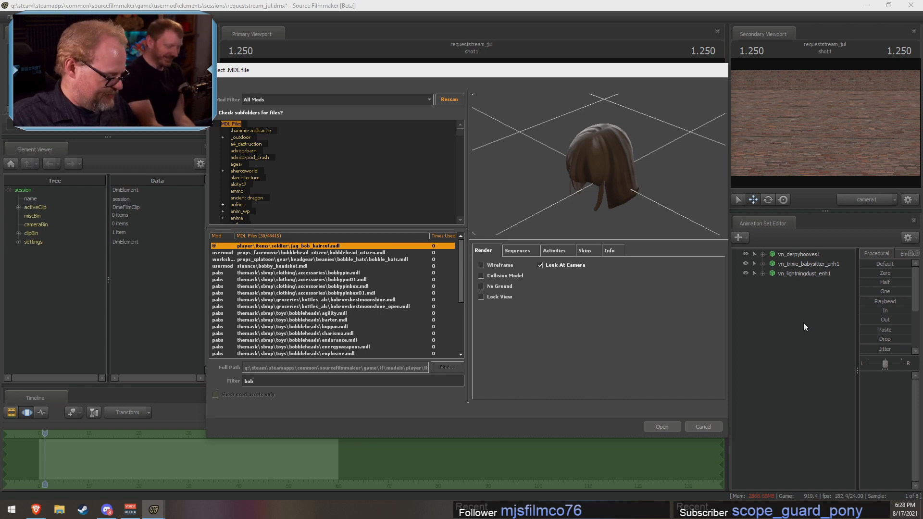
text(bob)
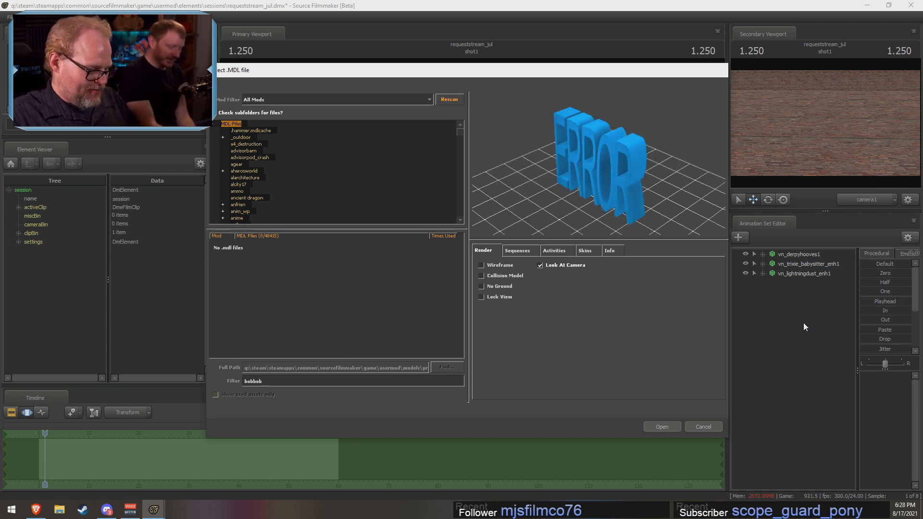
key(BackSpace)
key(BackSpace)
key(BackSpace)
key(BackSpace)
text(n)
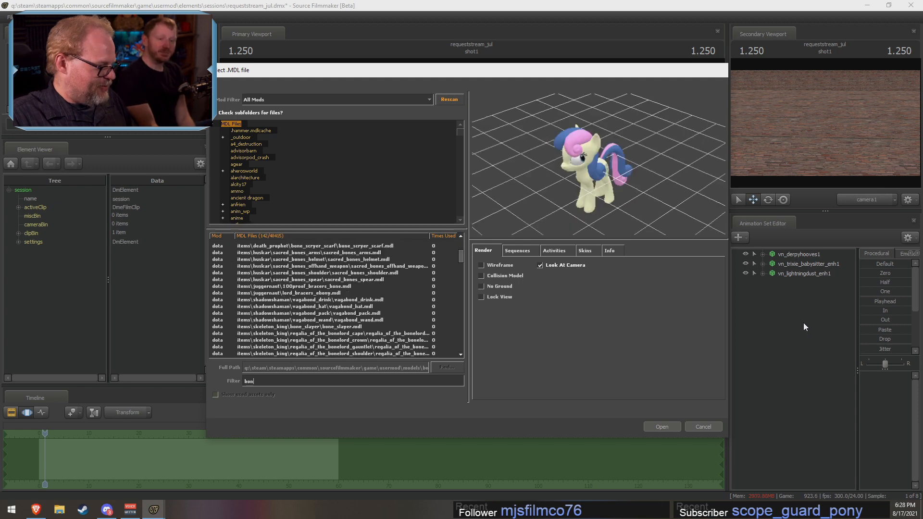
scroll(342, 289, up, 4)
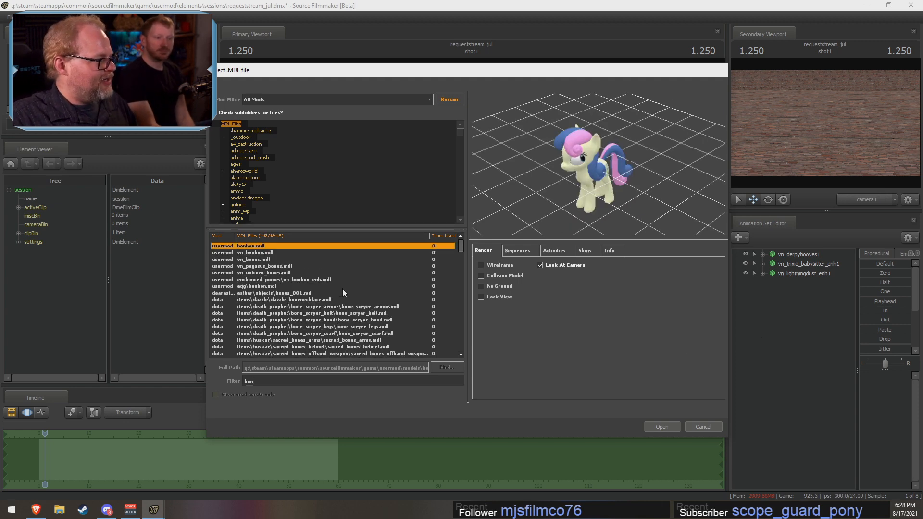
click(314, 253)
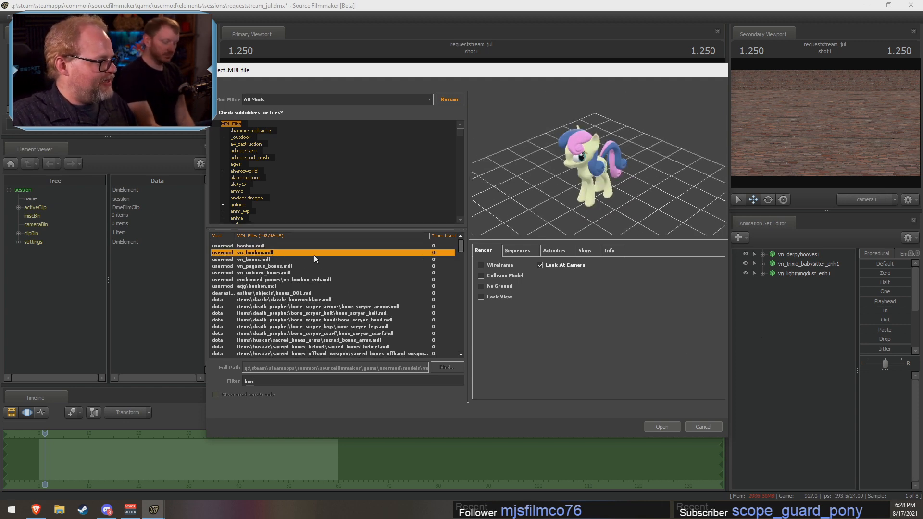
click(661, 427)
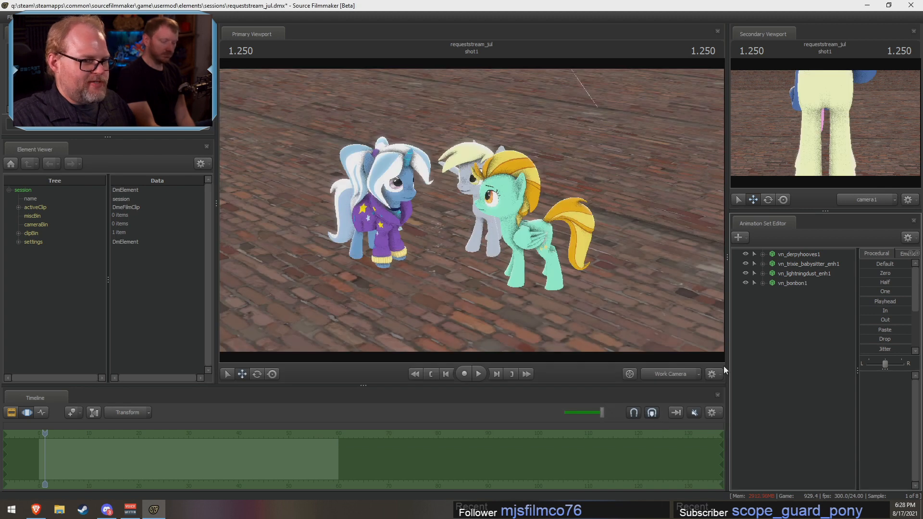
Step: Paste the copied Derpy animation samples onto vn_bonbon1
click(794, 283)
right_click(178, 456)
mouse_move(202, 397)
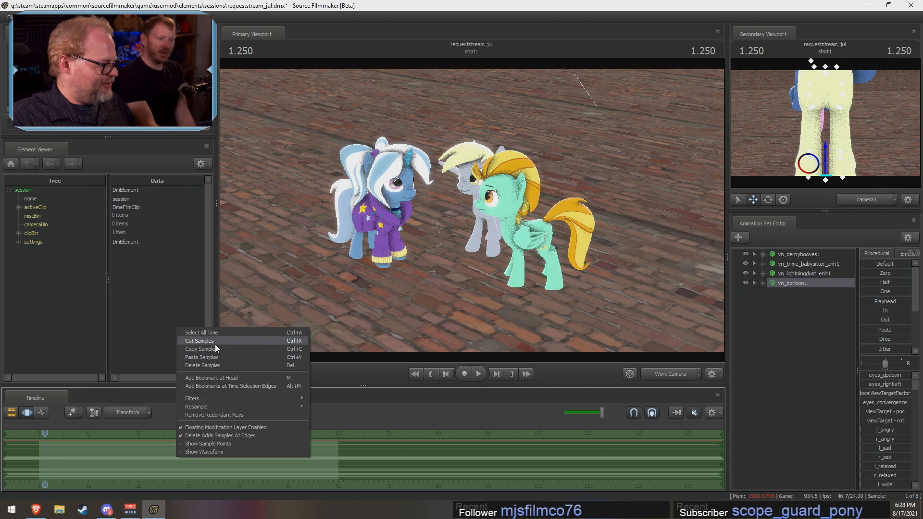
click(212, 357)
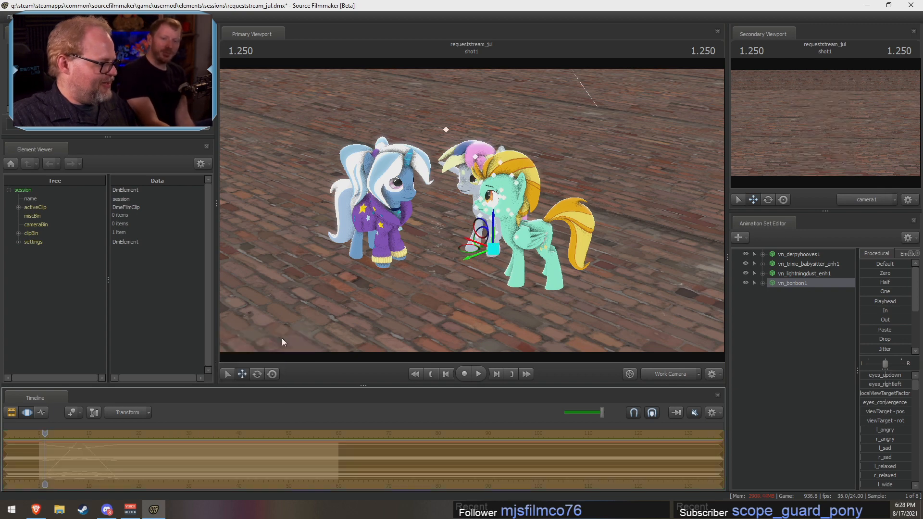
Step: Move the Bon Bon model off Derpy and place it beside Lightning Dust, facing Trixie, to continue the circle of ponies
key(s)
drag(466, 272, 466, 277)
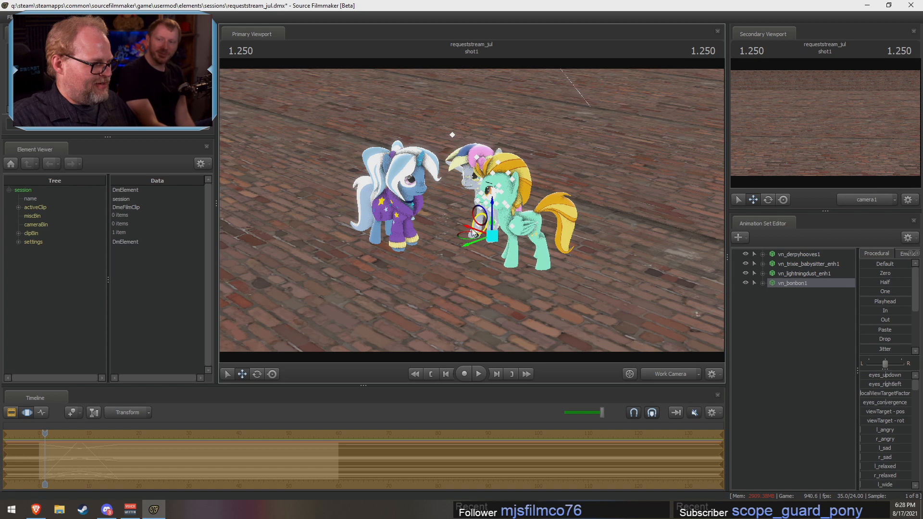
drag(473, 233, 513, 276)
click(262, 374)
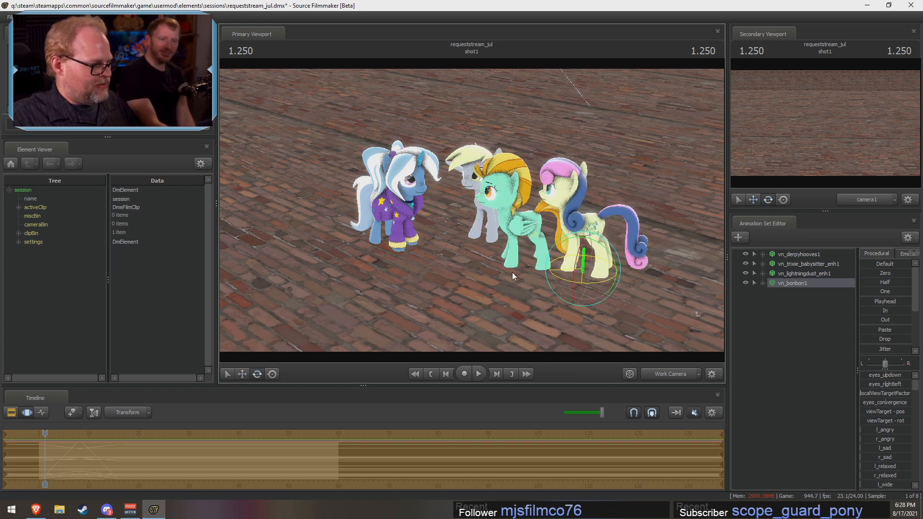
click(243, 375)
drag(583, 269, 573, 295)
key(w)
key(a)
key(s)
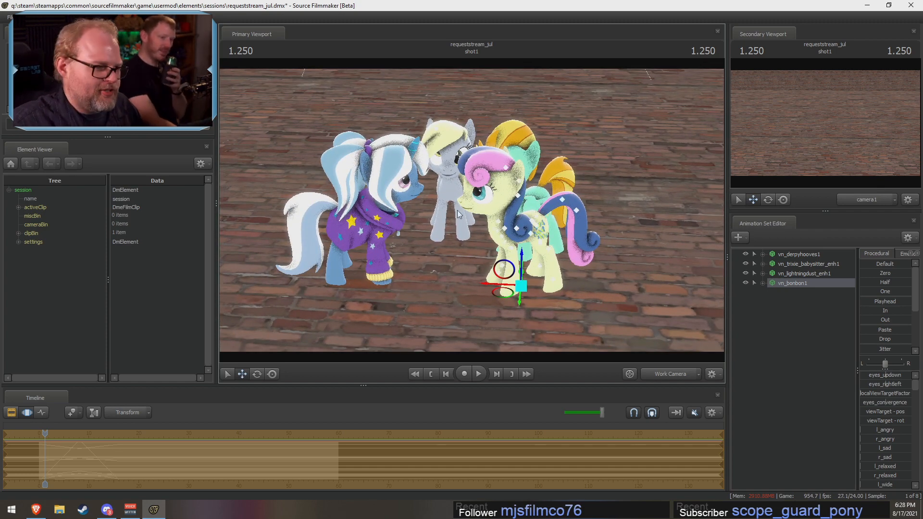
mouse_move(502, 287)
mouse_down()
mouse_move(532, 284)
mouse_move(496, 291)
mouse_move(505, 294)
mouse_up()
key(s)
Step: Scrub the playhead to 1.541 to check the ponies' shared motion
right_click(796, 309)
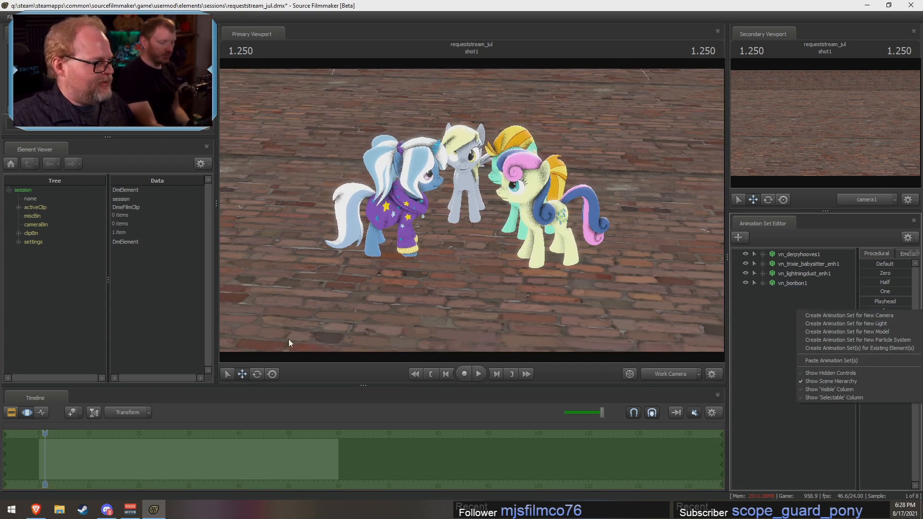
click(44, 435)
mouse_move(44, 434)
mouse_down()
mouse_move(68, 439)
mouse_move(44, 442)
mouse_up()
Step: Create an animation set for a new model, filter for "flutter", preview the variants and add vn_gala_fluttershy.mdl to the scene
right_click(820, 315)
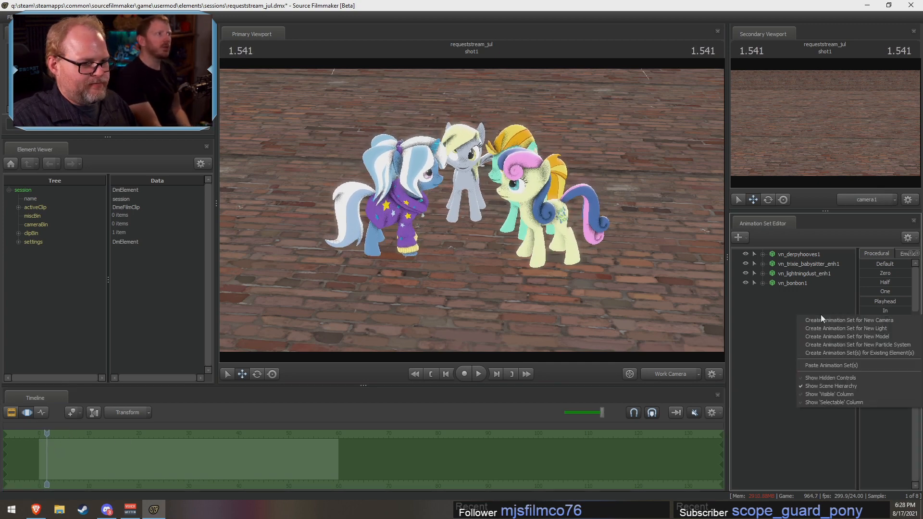
click(828, 338)
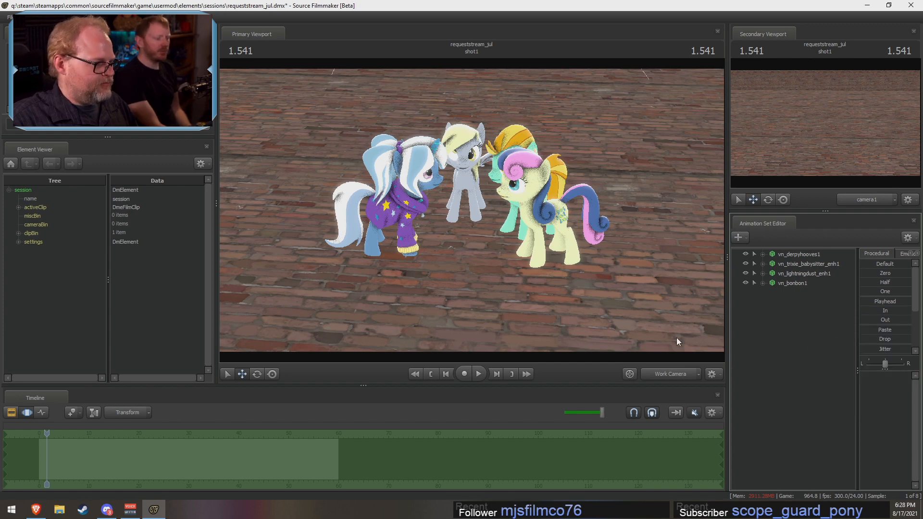
text(f)
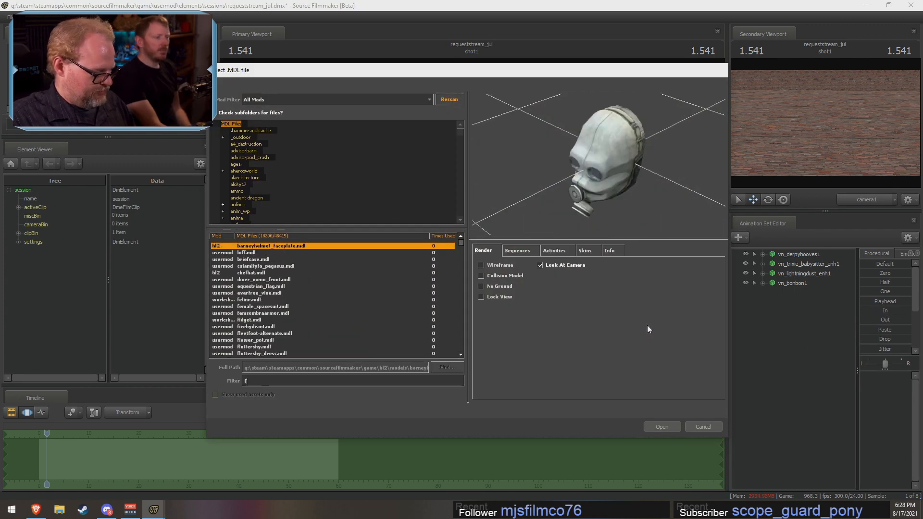
text(lutter)
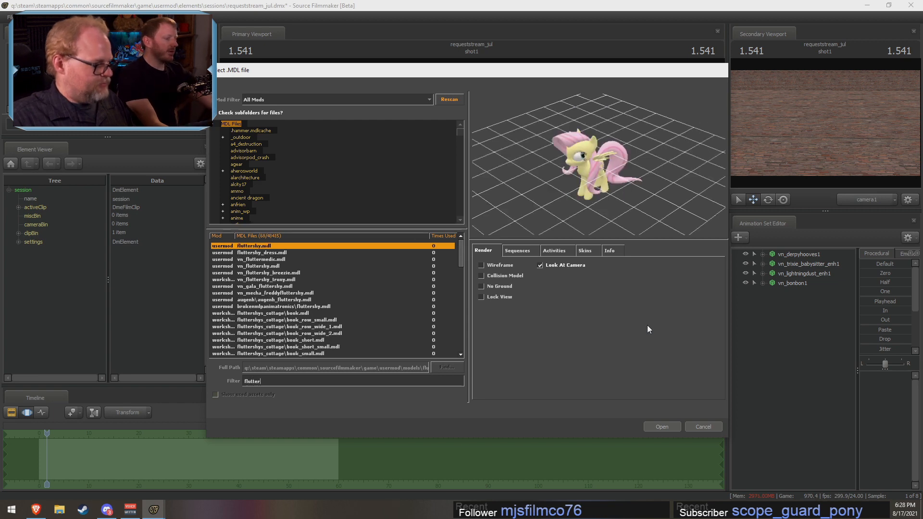
click(284, 259)
click(278, 267)
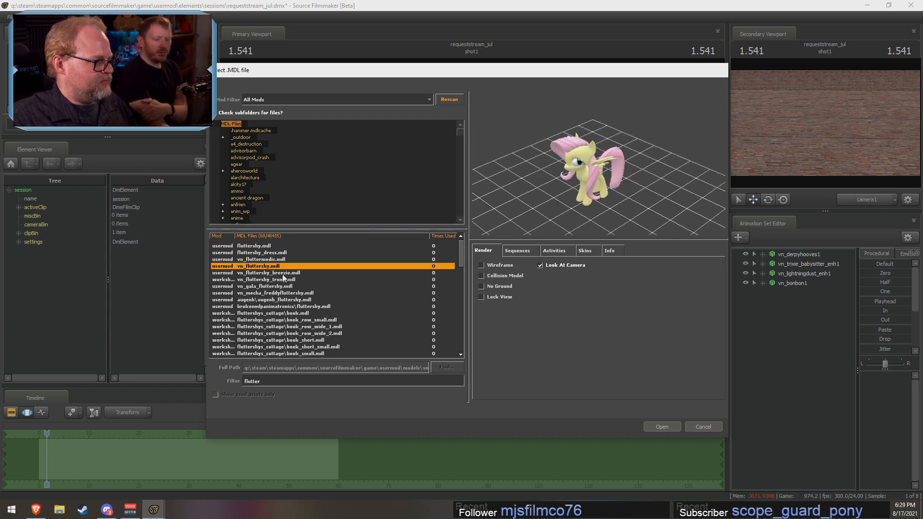
click(283, 274)
click(281, 281)
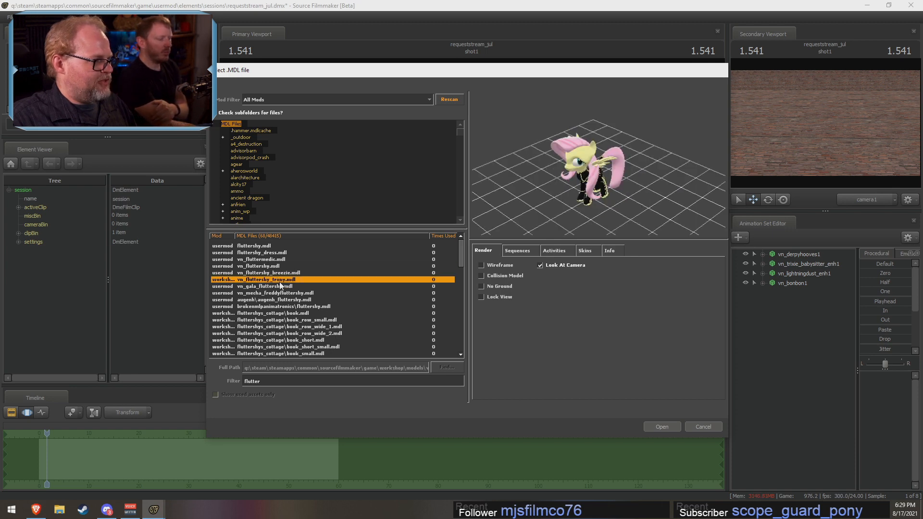
click(279, 286)
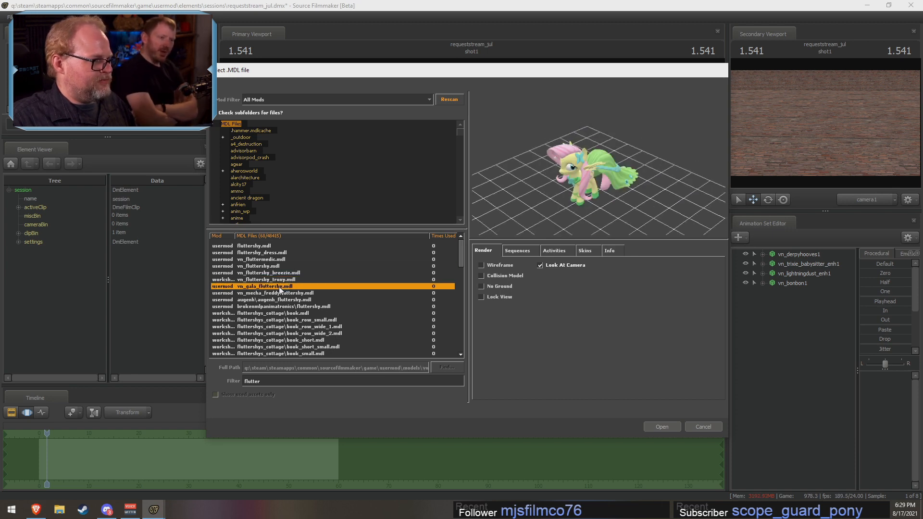
click(664, 427)
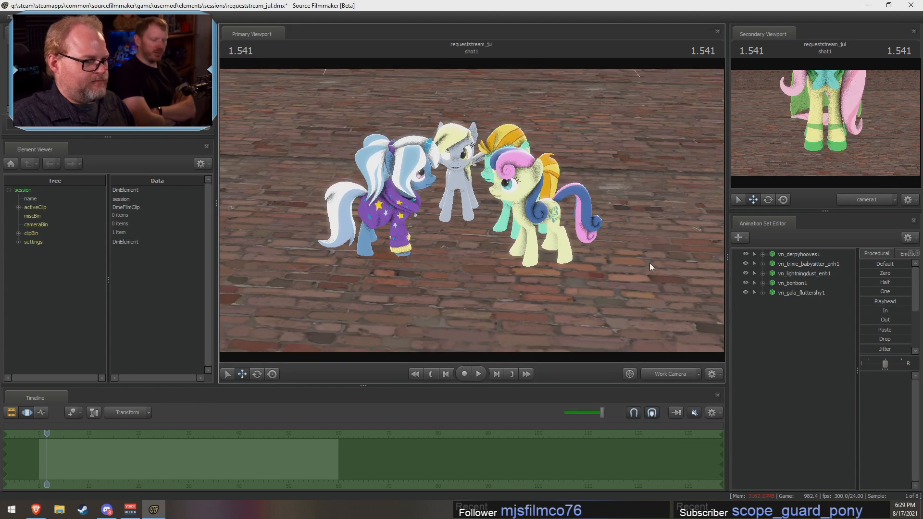
Step: Paste the copied Derpy animation samples onto vn_gala_fluttershy1
click(785, 293)
right_click(785, 295)
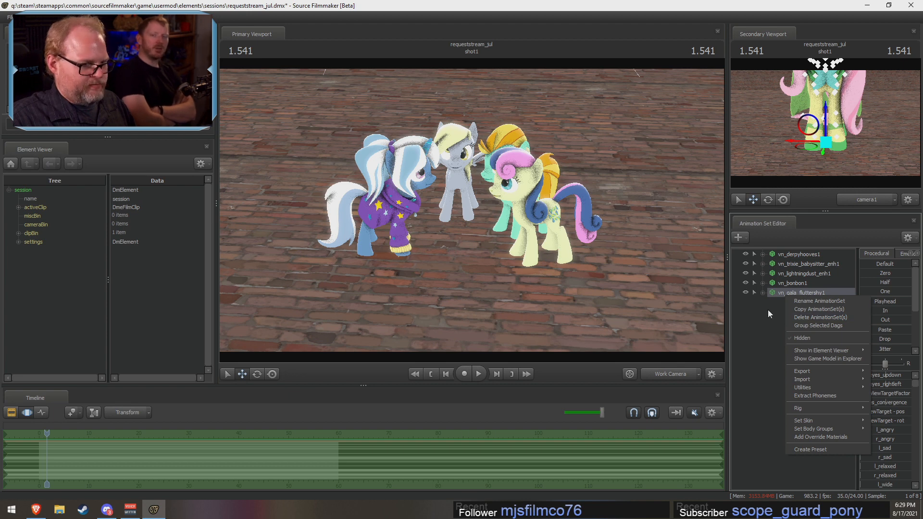
click(781, 292)
right_click(72, 460)
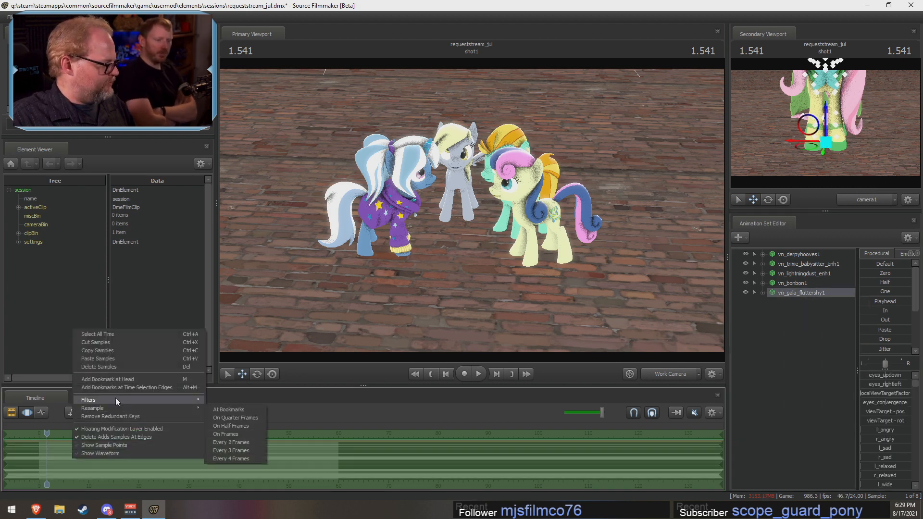
click(111, 367)
Step: Move the Fluttershy model off Derpy to a spot beside Bon Bon and rotate it to face into the circle
drag(460, 222, 472, 318)
click(257, 374)
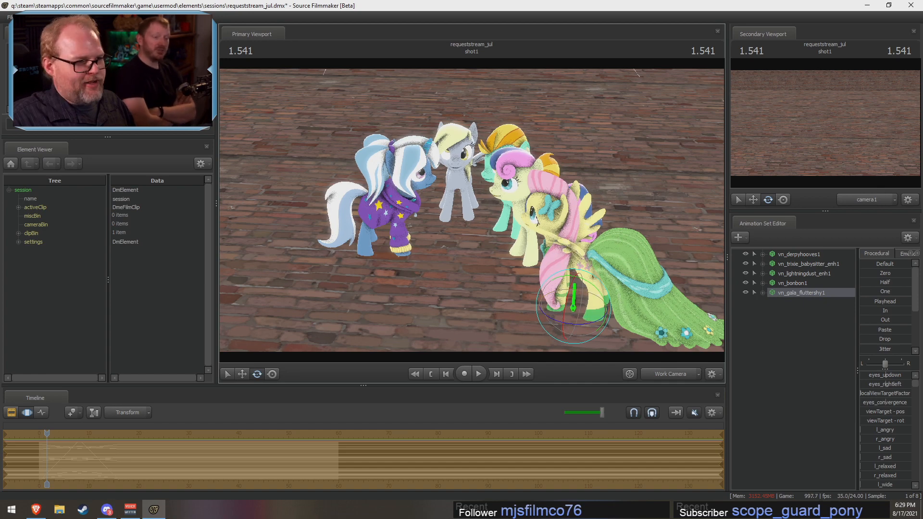
drag(565, 242, 579, 265)
drag(380, 259, 379, 271)
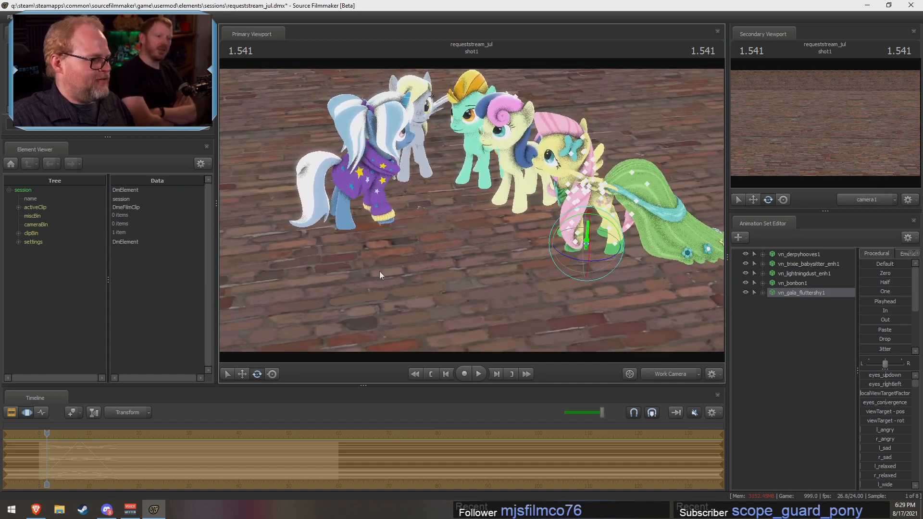
click(242, 374)
drag(583, 246, 546, 234)
click(257, 374)
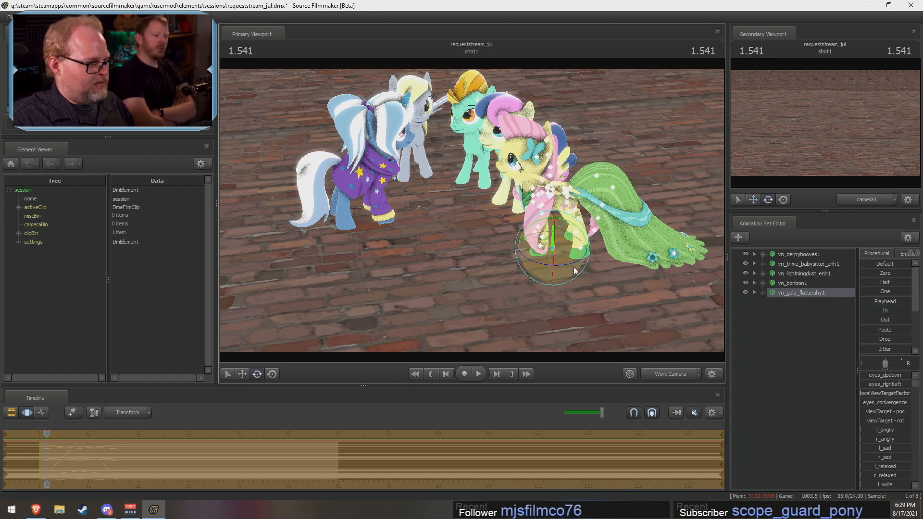
mouse_move(570, 264)
mouse_down()
mouse_move(555, 274)
mouse_move(563, 268)
mouse_up()
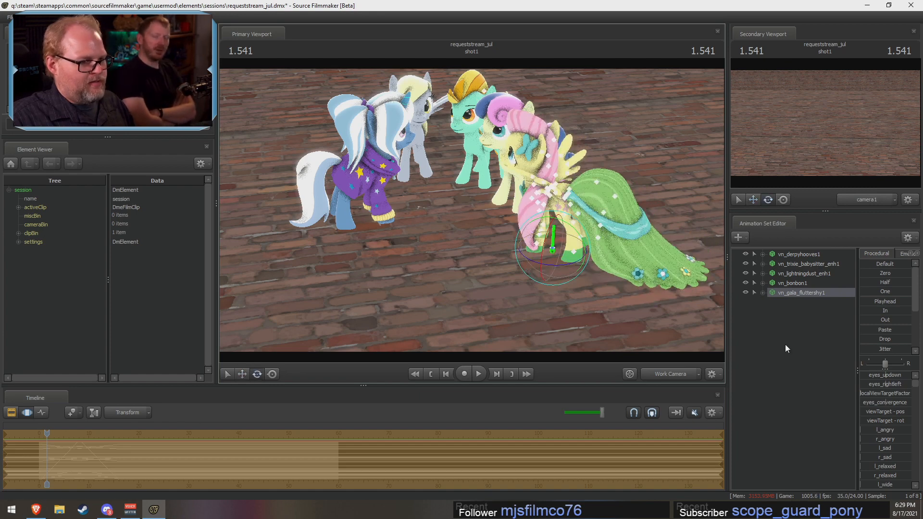
Step: Create an animation set for a new model, filter for "viny" and add vn_vinyl_scratch.mdl to the scene
right_click(800, 328)
click(823, 345)
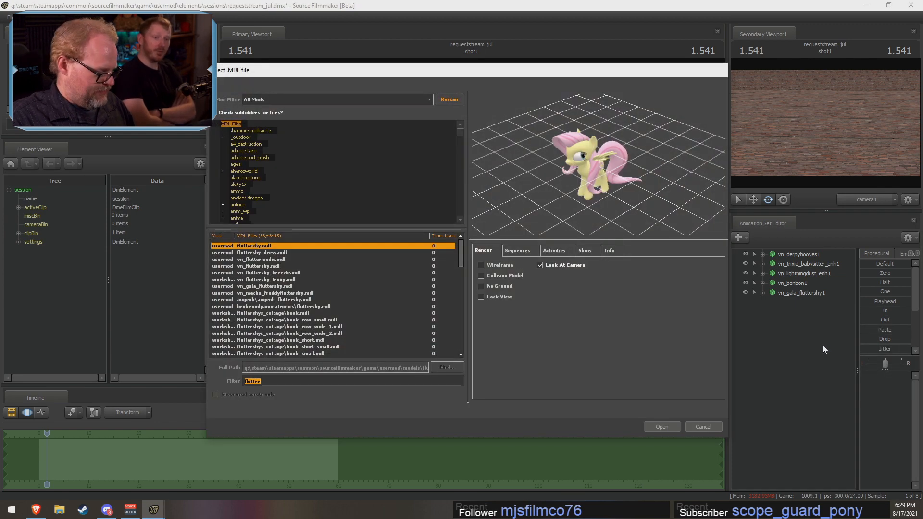
text(vi)
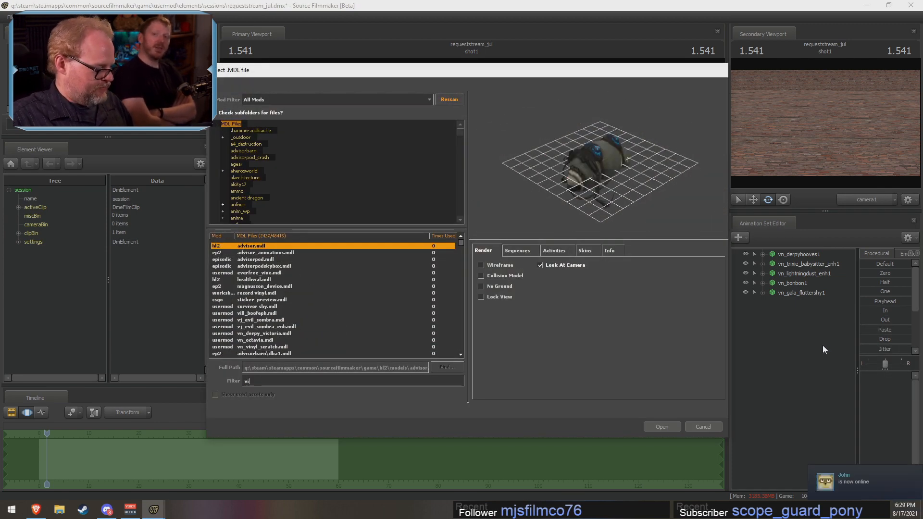
text(ny)
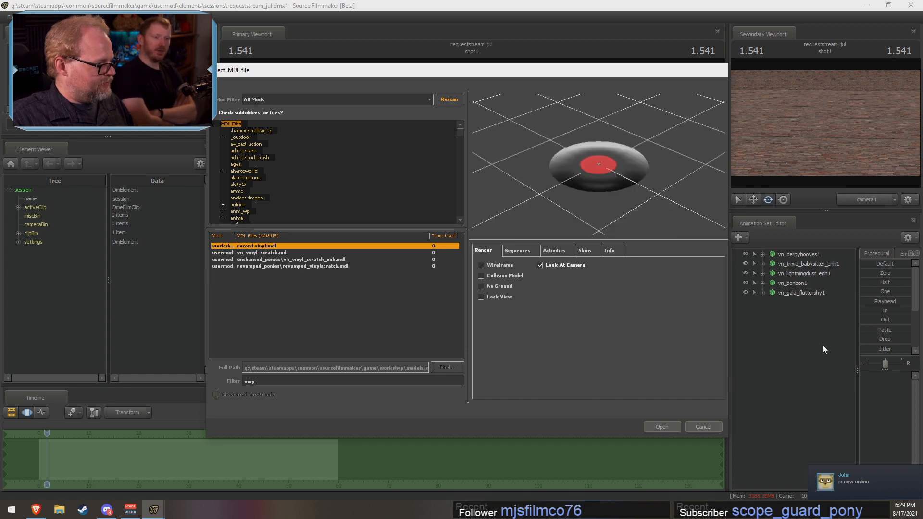
click(310, 253)
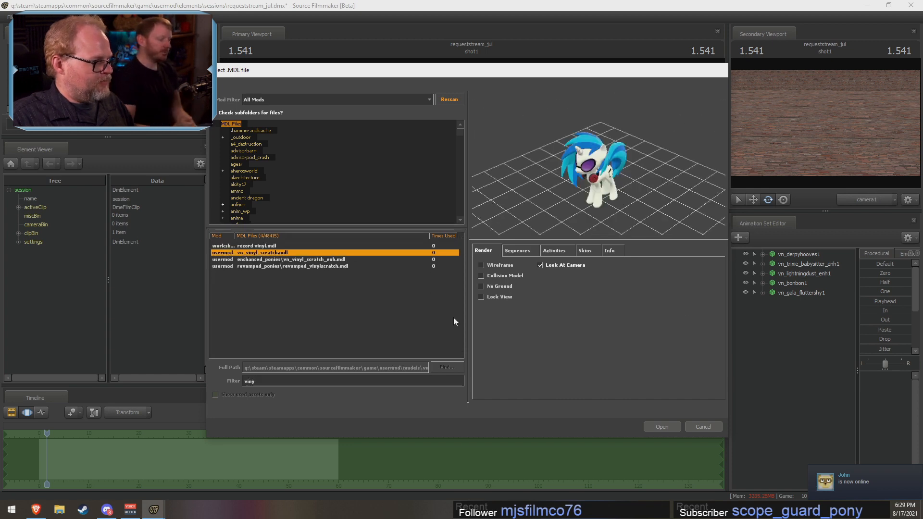
click(652, 427)
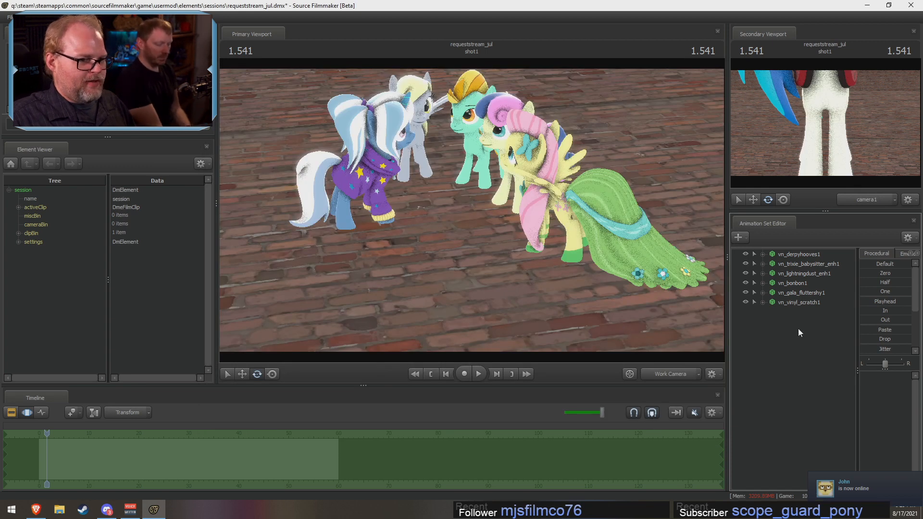
Step: Paste the copied Derpy animation samples onto vn_vinyl_scratch1
right_click(809, 303)
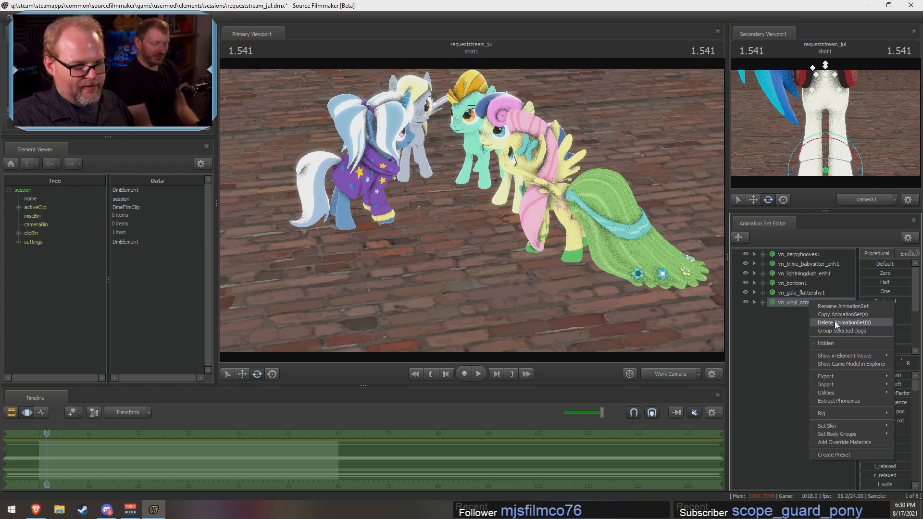
click(788, 367)
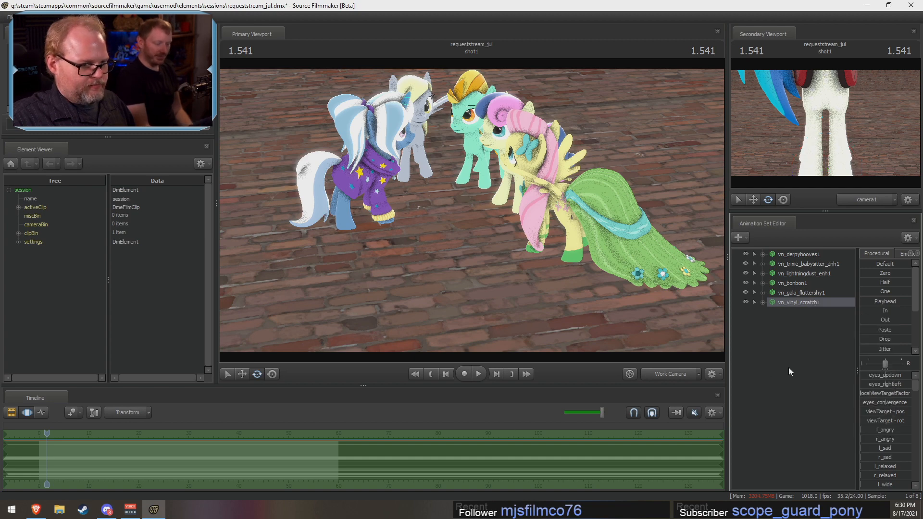
click(787, 302)
right_click(156, 454)
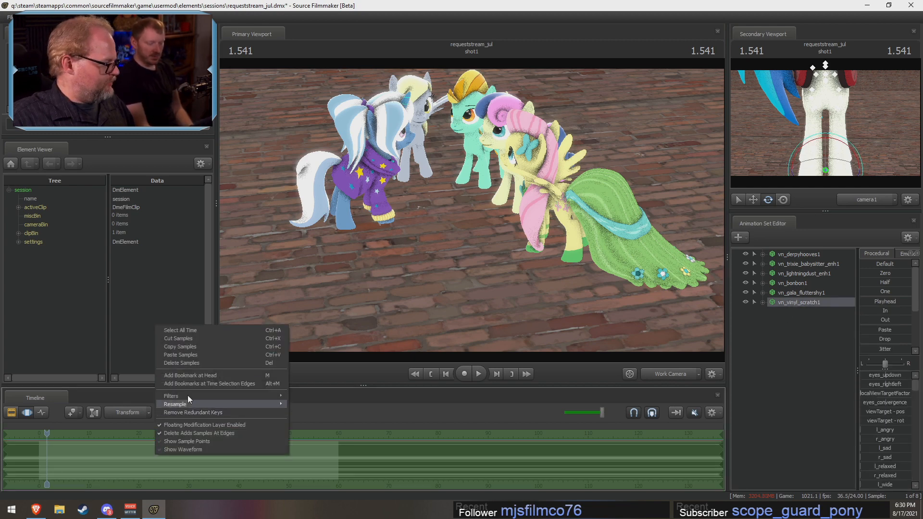
click(191, 356)
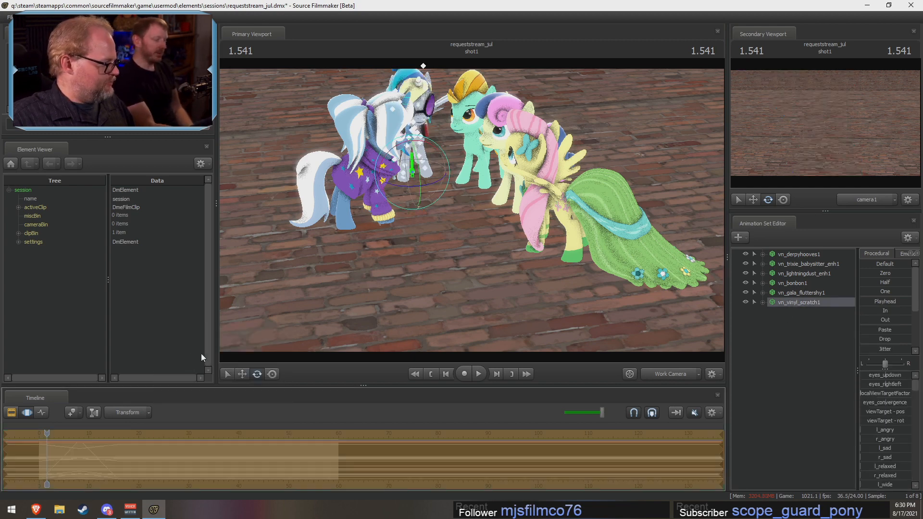
Step: Move the Vinyl Scratch model off Derpy and place it between Trixie and Fluttershy to close the circle
click(242, 374)
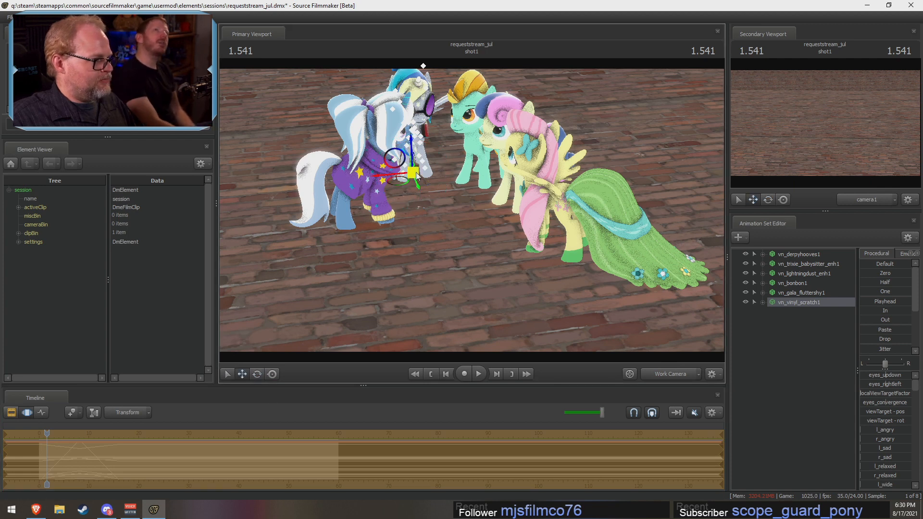
drag(418, 184, 389, 267)
click(257, 374)
click(242, 374)
drag(552, 203, 552, 141)
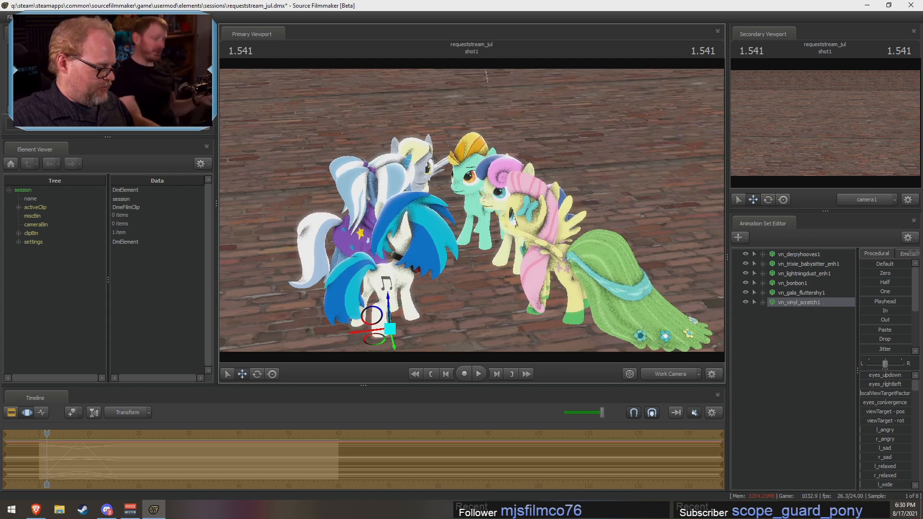
Step: Scrub through the jump to check all six ponies moving together, then return the playhead to 0.083
mouse_move(47, 433)
mouse_down()
mouse_move(115, 432)
mouse_move(61, 437)
mouse_up()
drag(111, 432, 42, 439)
drag(432, 231, 390, 275)
key(w)
key(s)
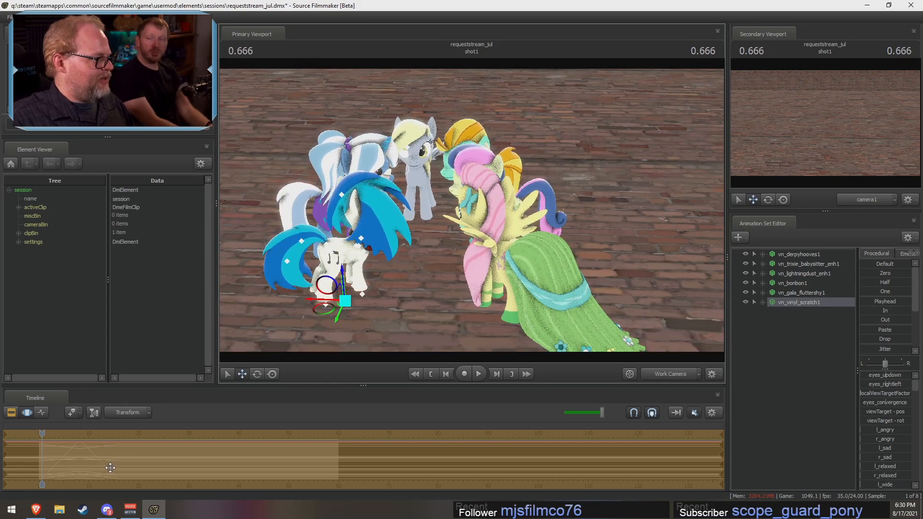
mouse_move(43, 433)
mouse_down()
mouse_move(125, 432)
mouse_move(39, 446)
mouse_up()
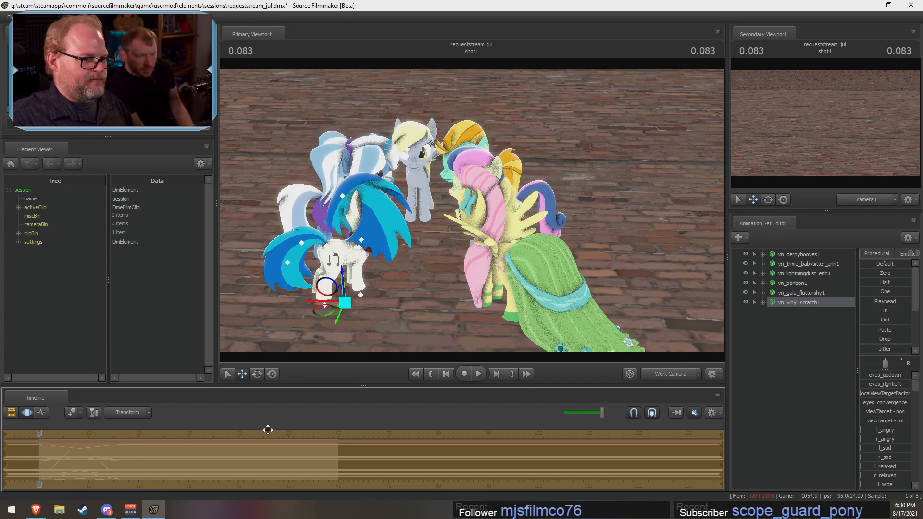
Step: Select all six pony animation sets, copy the jump samples up to about 16.5 and paste them into the following interval of equal length
drag(794, 295, 798, 249)
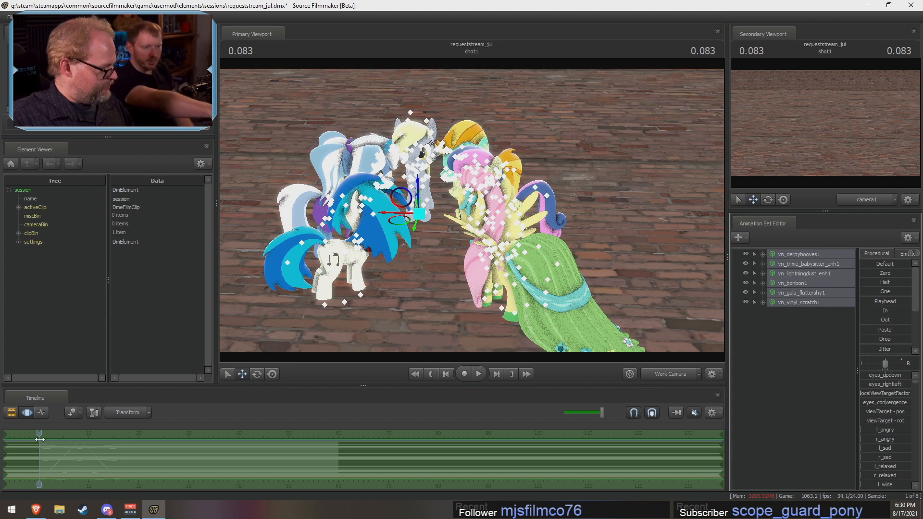
drag(41, 452, 121, 456)
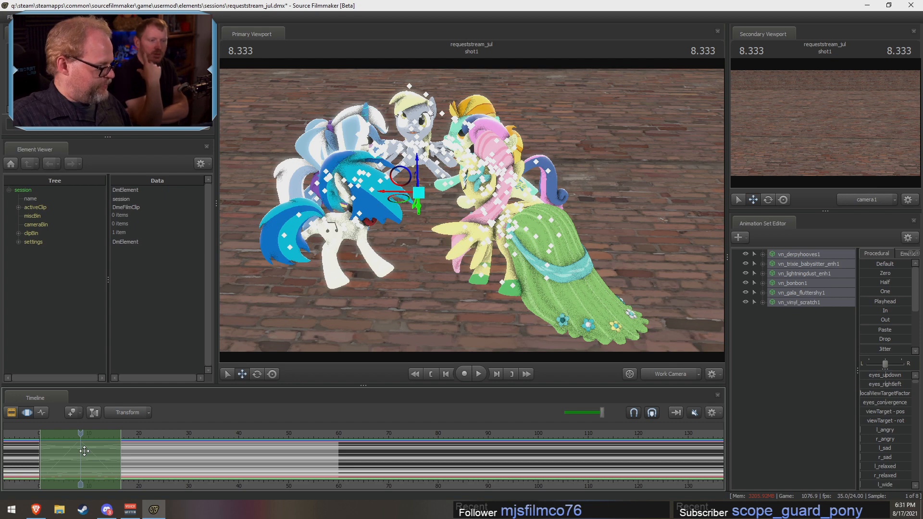
drag(97, 450, 175, 447)
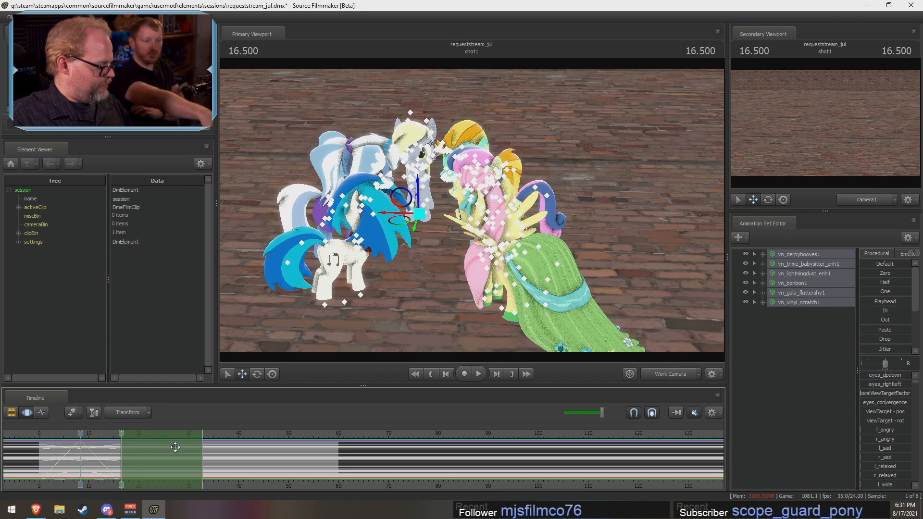
key(ctrl+v)
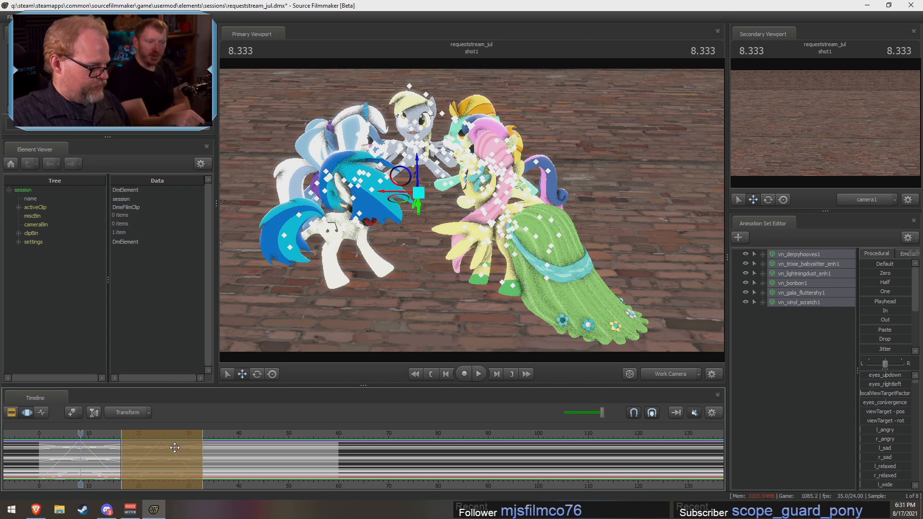
key(Return)
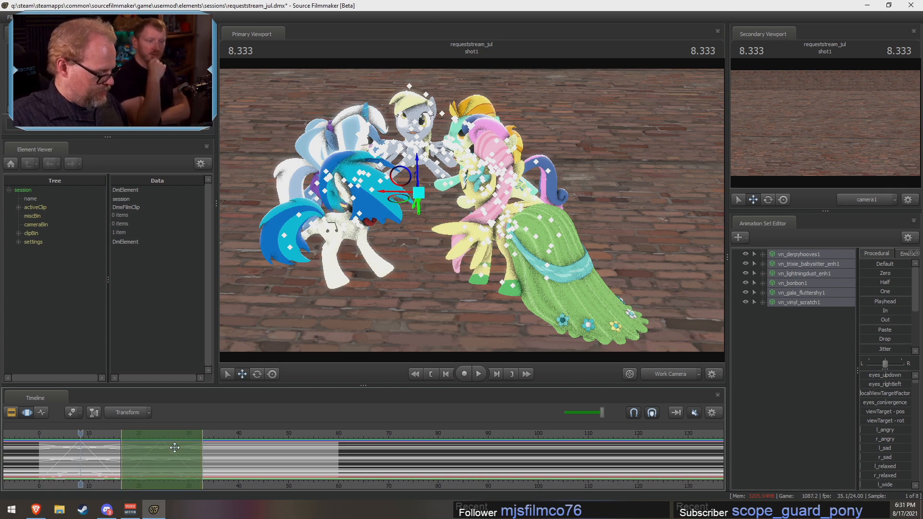
Step: Paste the jump samples a third time, into the interval from about 33 to 49, for all six ponies
drag(174, 447, 255, 452)
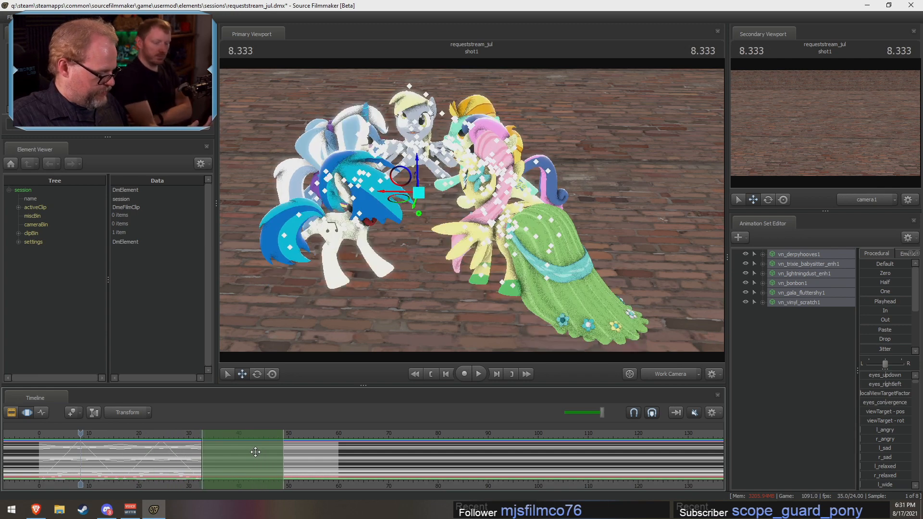
key(ctrl+v)
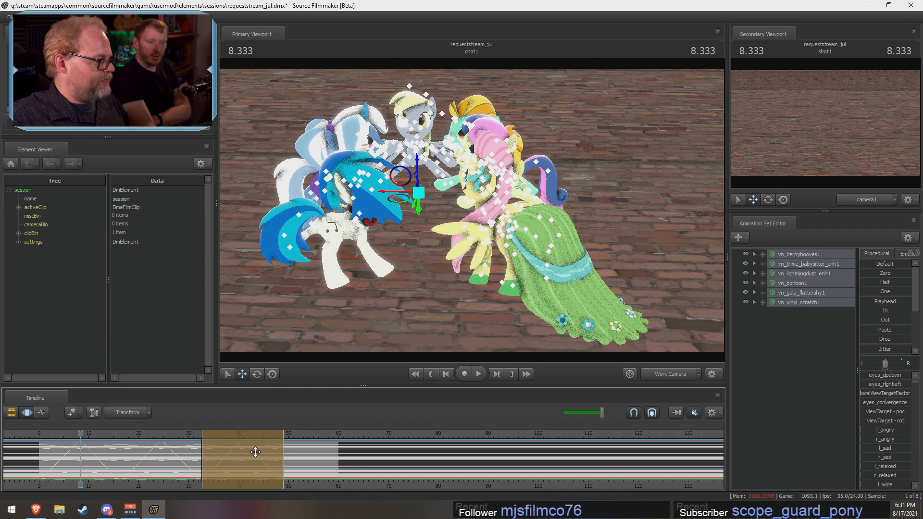
click(268, 451)
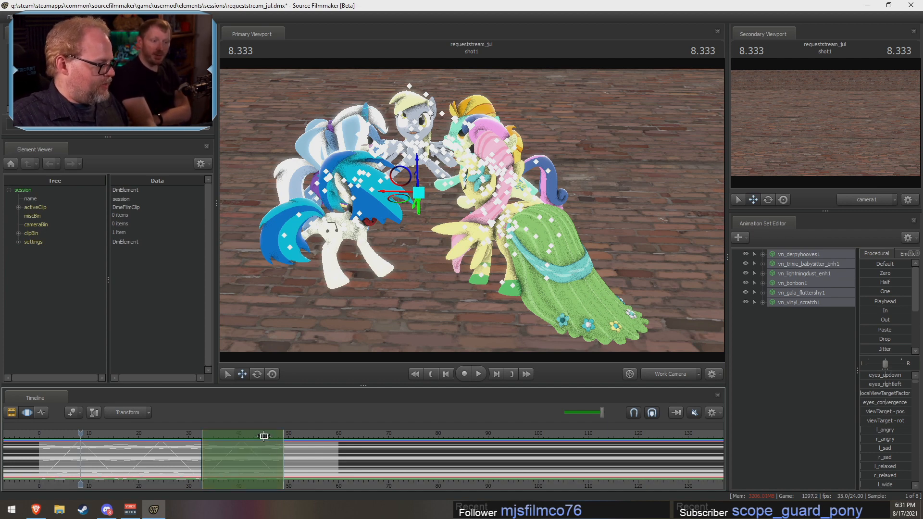
Step: Extend the time selection over all three jumps and shift only Trixie's samples to start at about 3.5
drag(264, 436, 288, 454)
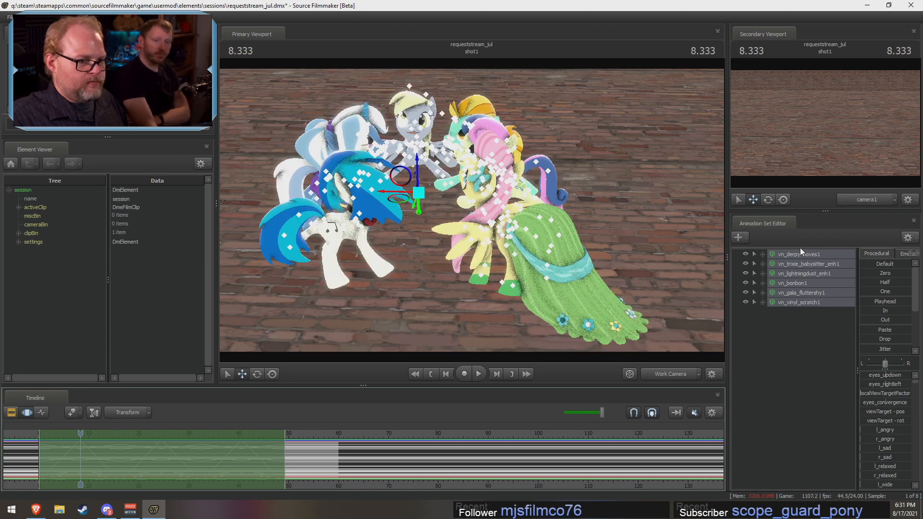
click(796, 264)
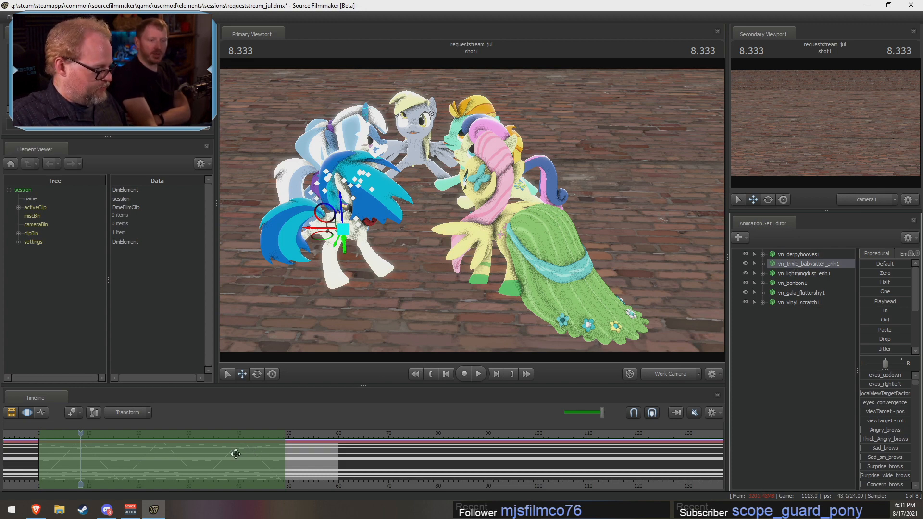
drag(235, 454, 252, 452)
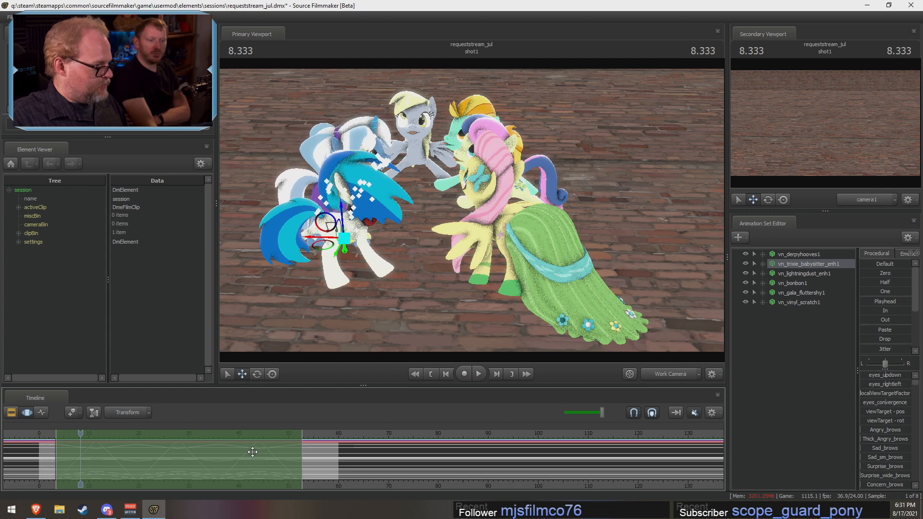
Step: Shift Lightning Dust's samples forward in time until the time selection starts at about 7
click(791, 274)
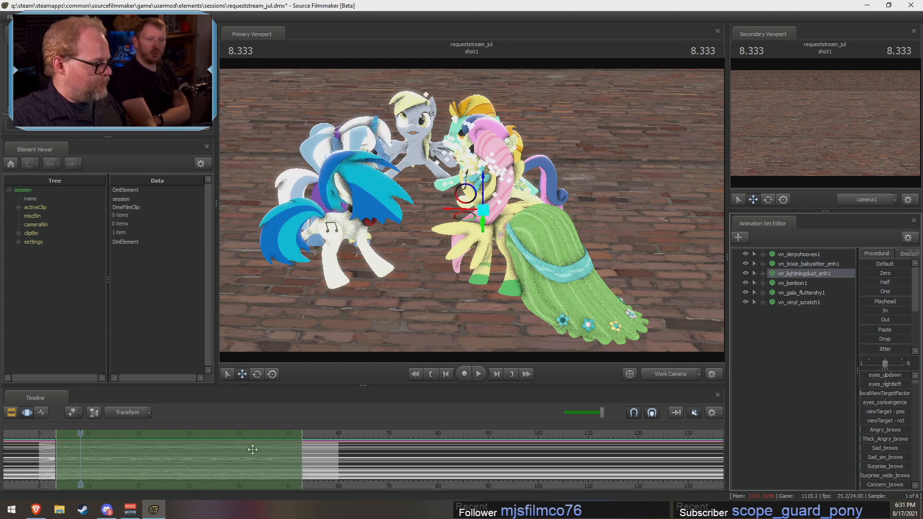
drag(252, 450, 257, 446)
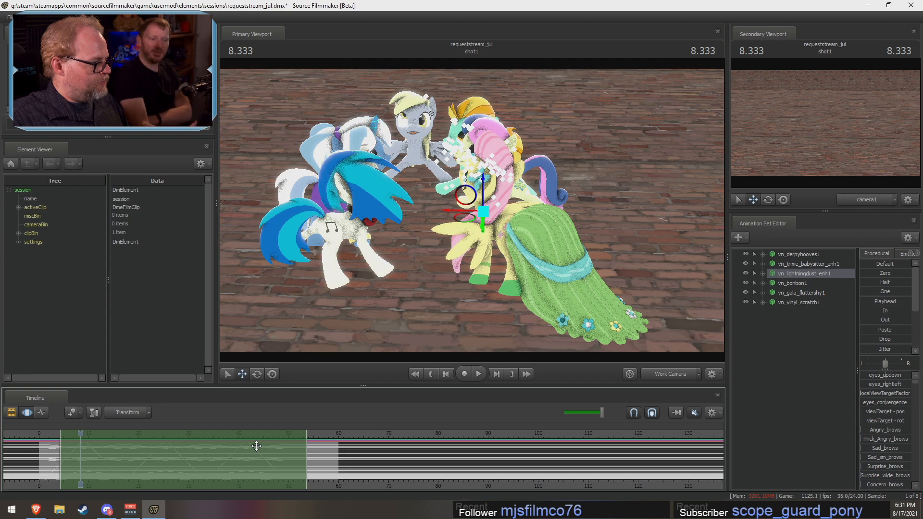
drag(257, 446, 269, 440)
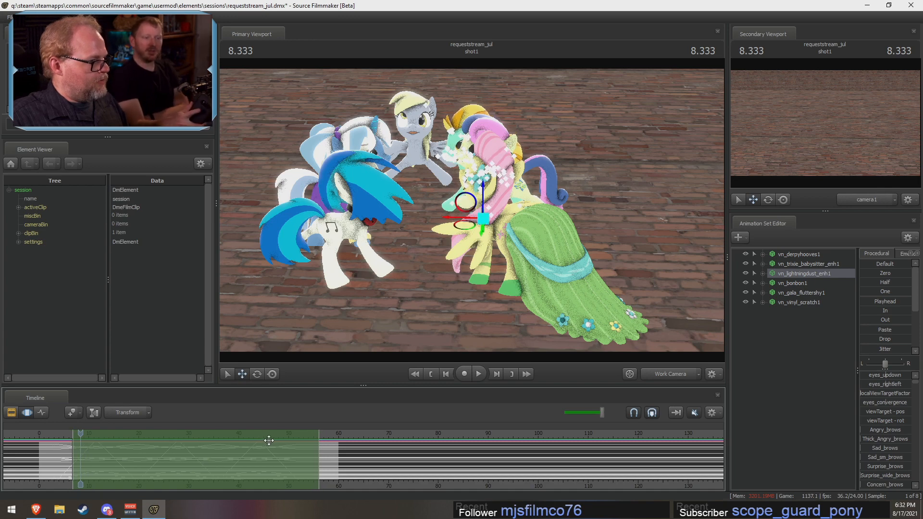
Step: Shift Bon Bon's samples forward in time until the time selection starts at about 13.5
click(797, 283)
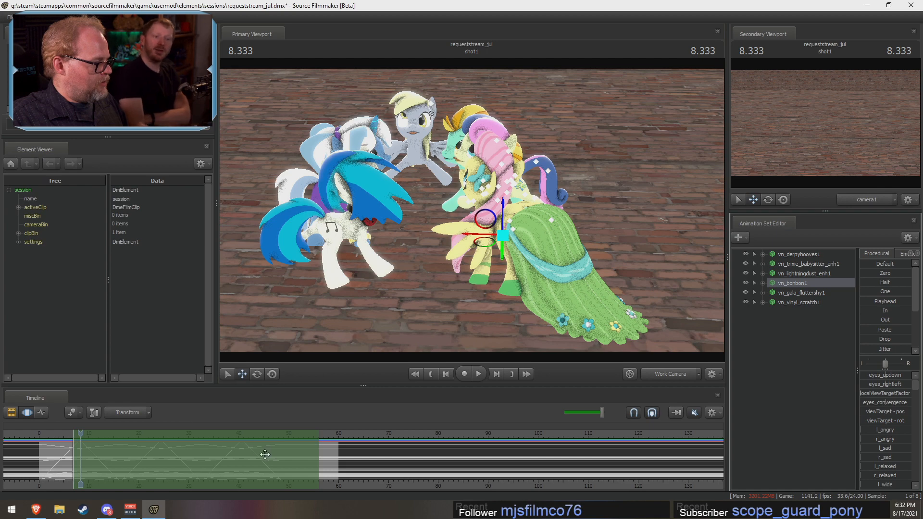
drag(267, 451, 303, 455)
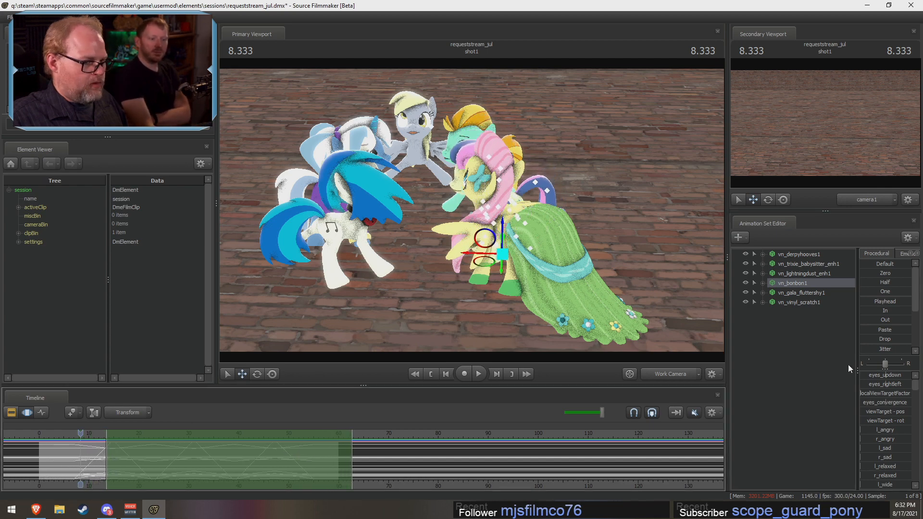
Step: Shift Fluttershy's samples until the time selection starts at about 24, and Vinyl Scratch's until it starts at about 30.5
click(812, 292)
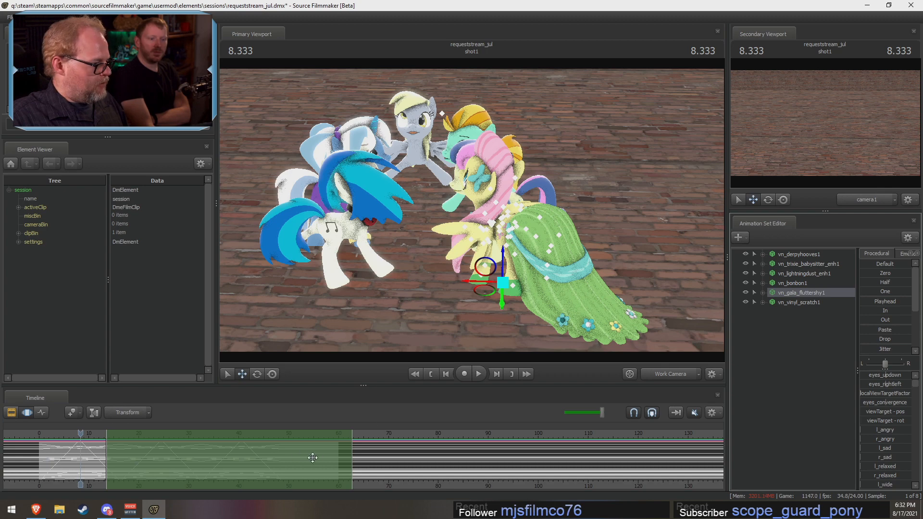
drag(312, 457, 365, 461)
click(809, 303)
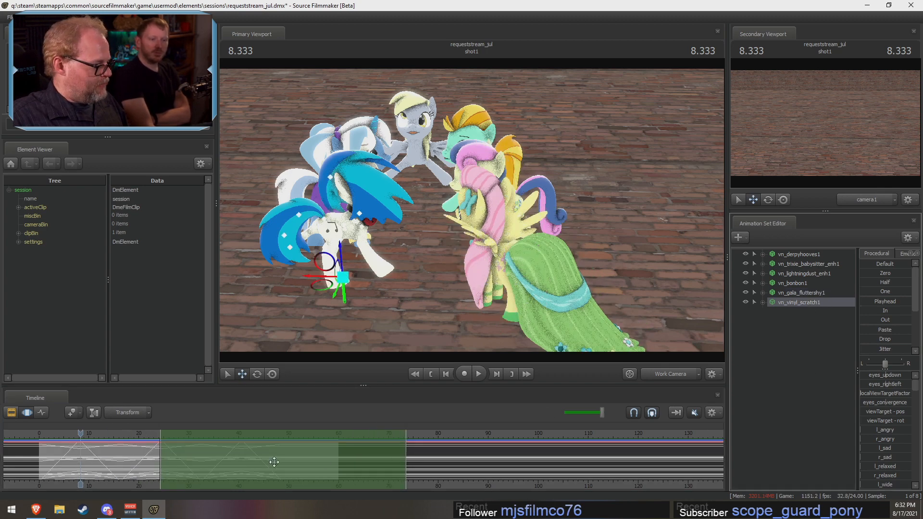
drag(274, 462, 308, 457)
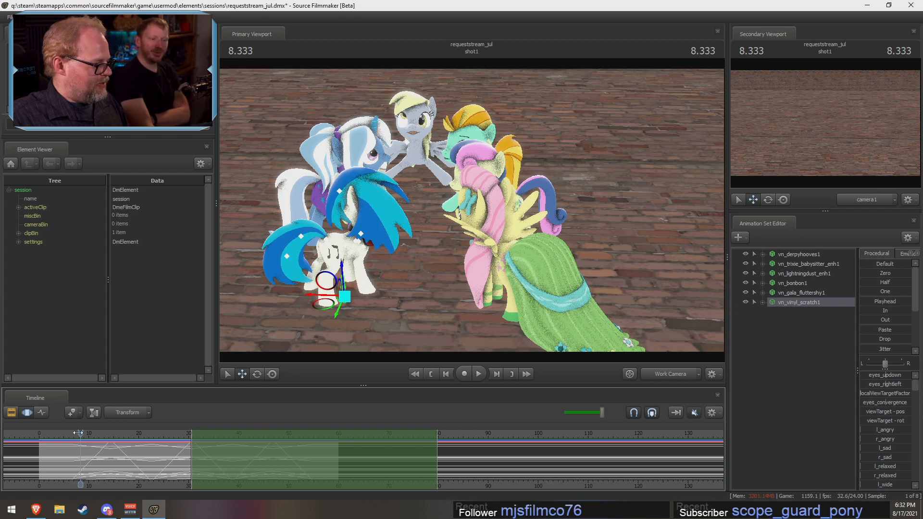
Step: Extend the time selection over the whole timeline and place the playhead at about 39.6
drag(79, 433, 486, 433)
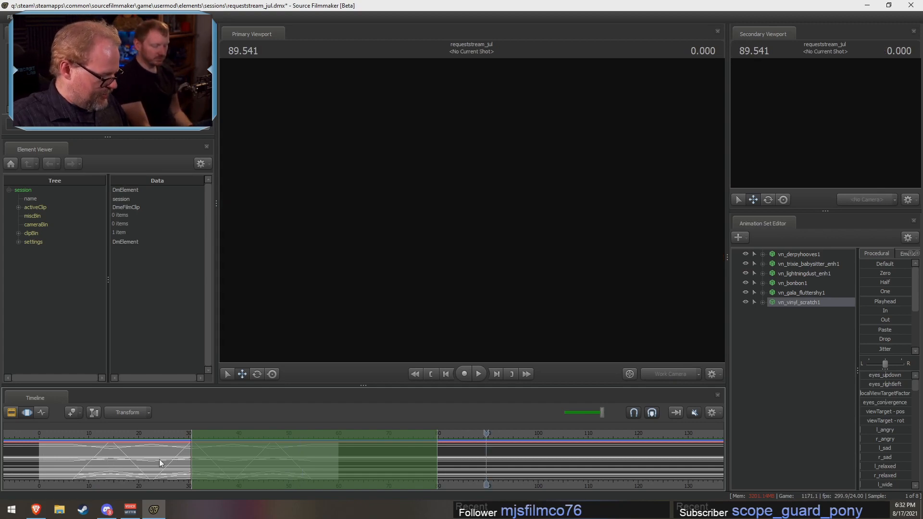
drag(484, 437, 279, 449)
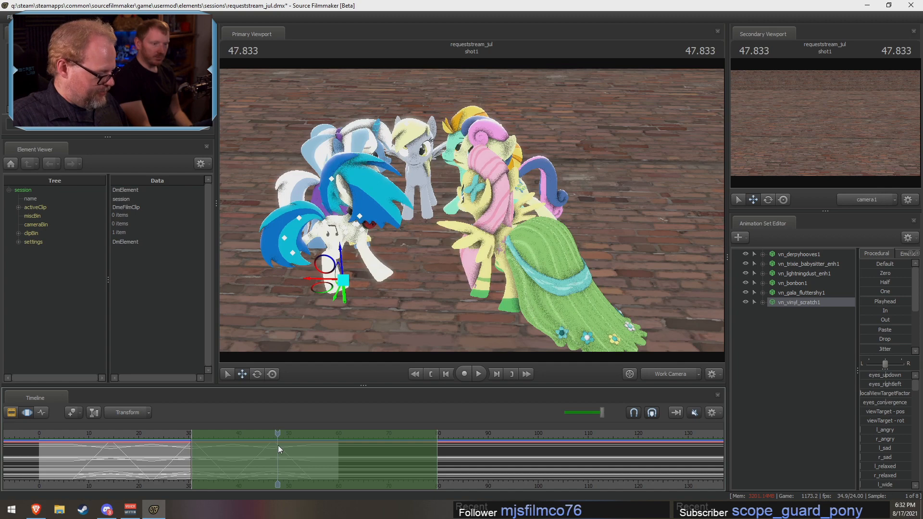
key(ctrl+a)
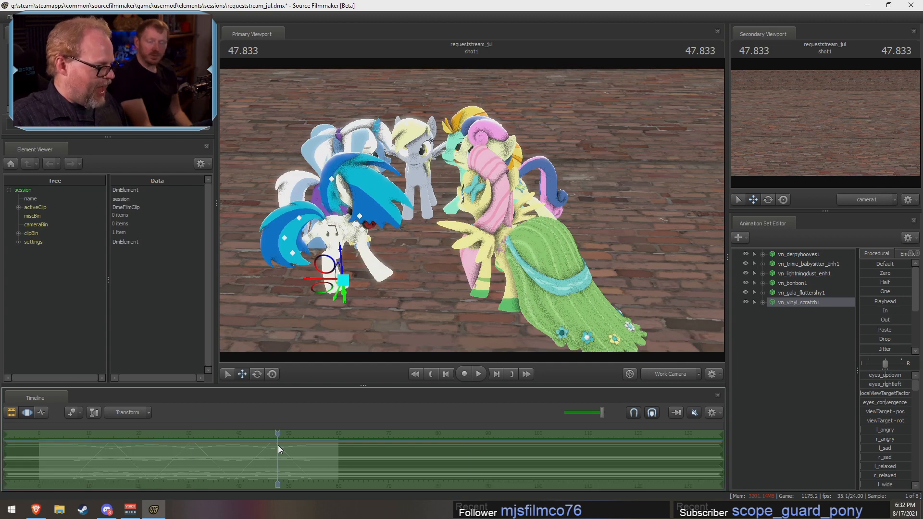
drag(278, 434, 236, 446)
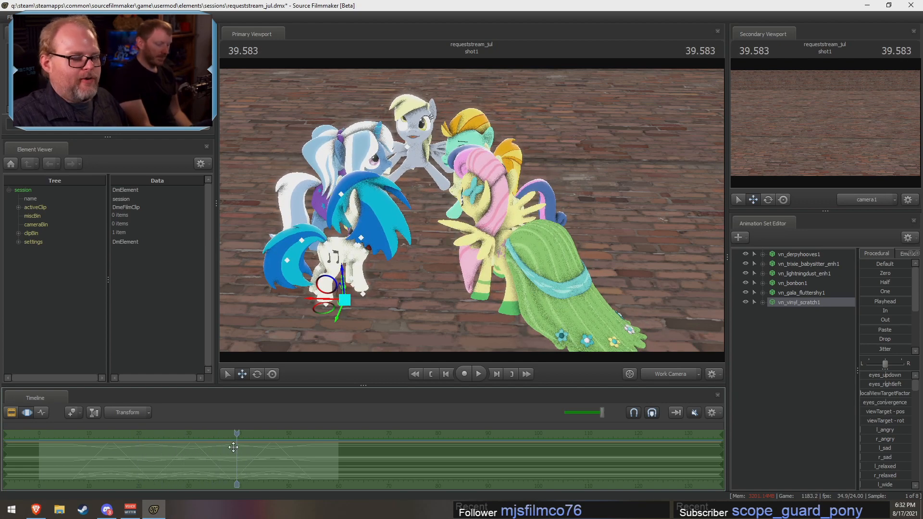
Step: Move Bon Bon away from Lightning Dust to even out the pony circle
drag(626, 195, 596, 176)
key(w)
key(d)
key(s)
key(w)
key(a)
mouse_move(472, 211)
mouse_down()
mouse_move(485, 217)
mouse_move(473, 211)
mouse_up()
key(s)
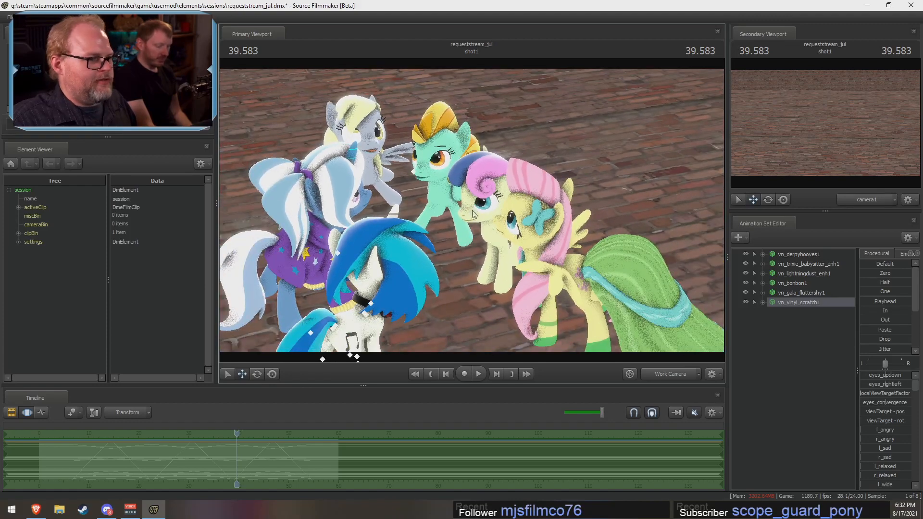
click(797, 264)
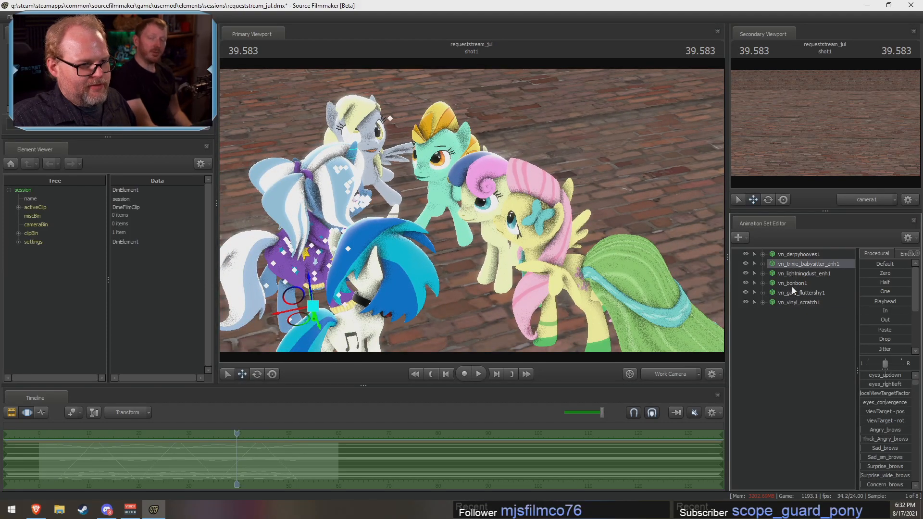
click(791, 284)
drag(479, 288, 525, 283)
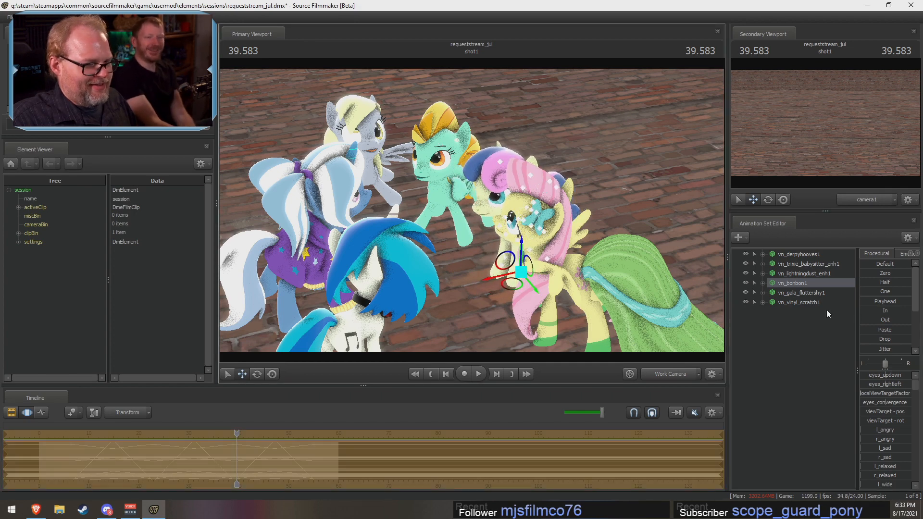
Step: Reposition Fluttershy in the circle beside Bon Bon
click(807, 303)
click(801, 293)
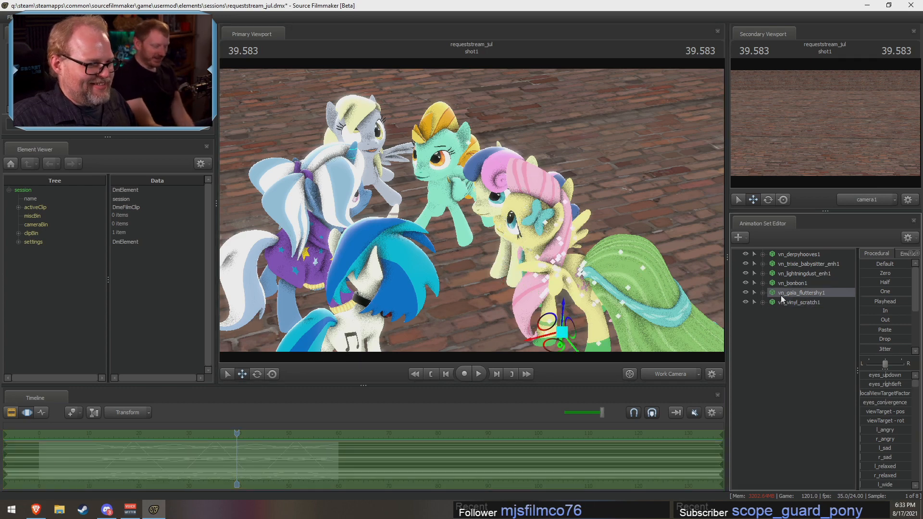
drag(569, 340, 540, 332)
drag(642, 218, 594, 198)
Step: Find muffin\muffin.mdl with the filter "muffin" and add it to the scene as a new model
click(816, 346)
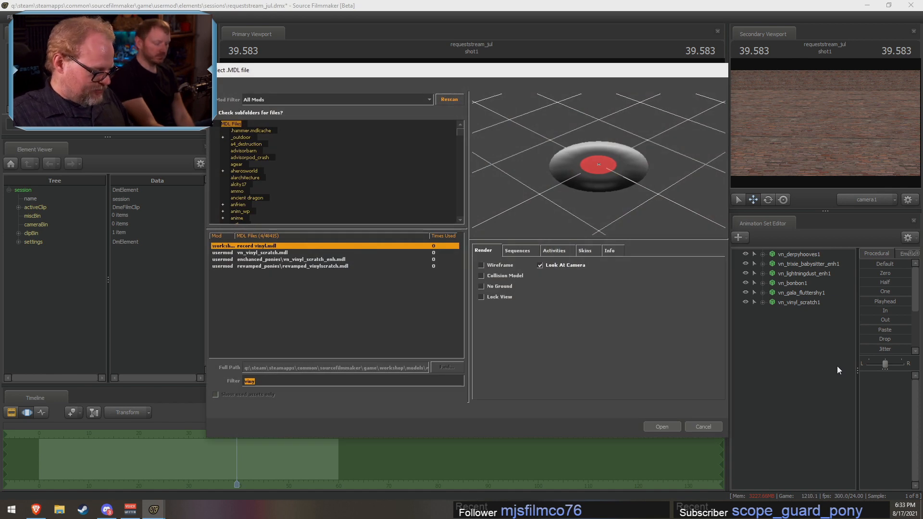
text(muffin)
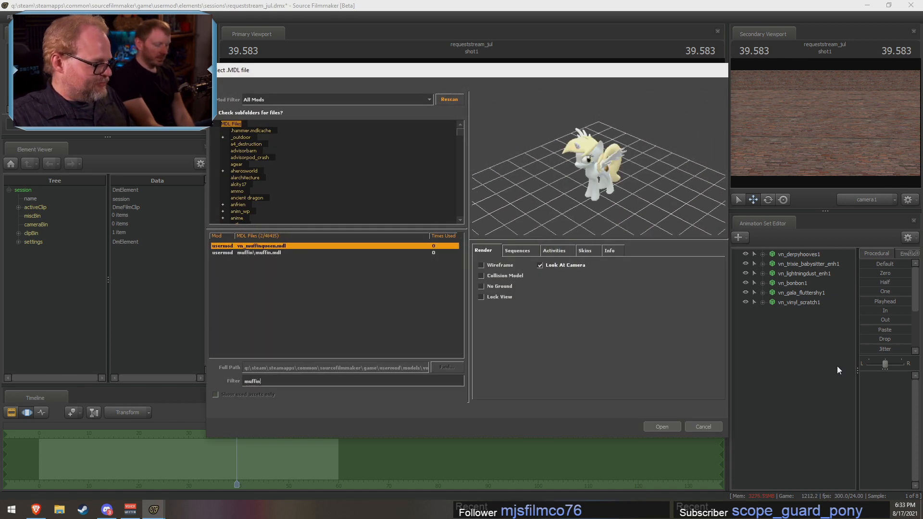
click(346, 253)
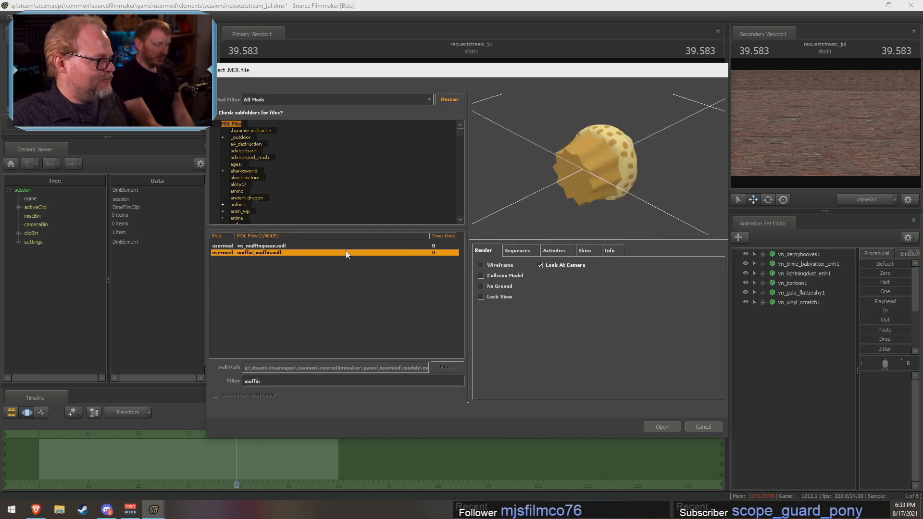
click(665, 428)
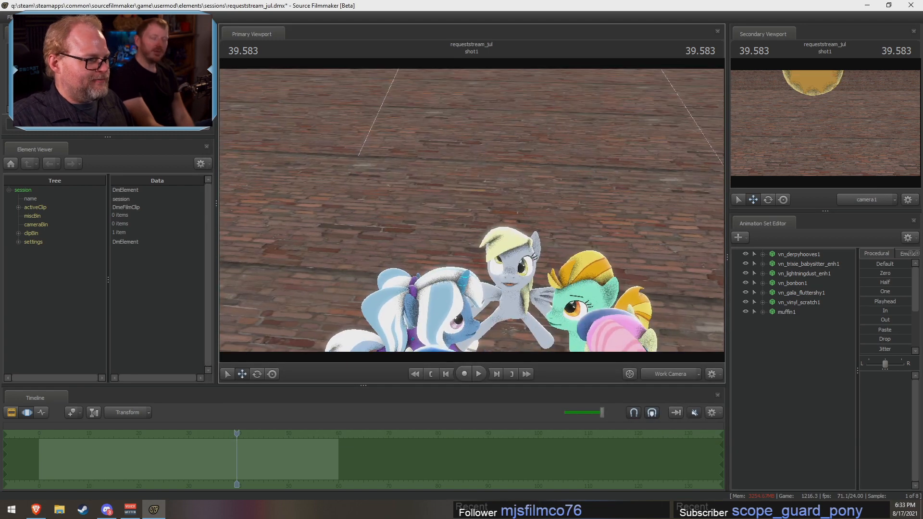
Step: Add a scale control to the muffin's rootTransform and enlarge the muffin with rootTransform_scale
key(s)
drag(472, 210, 475, 177)
key(w)
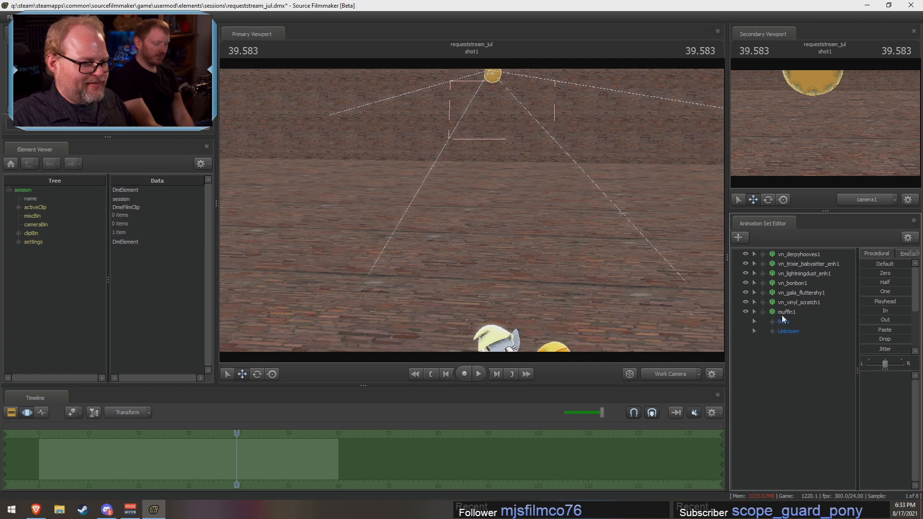
click(784, 313)
right_click(782, 316)
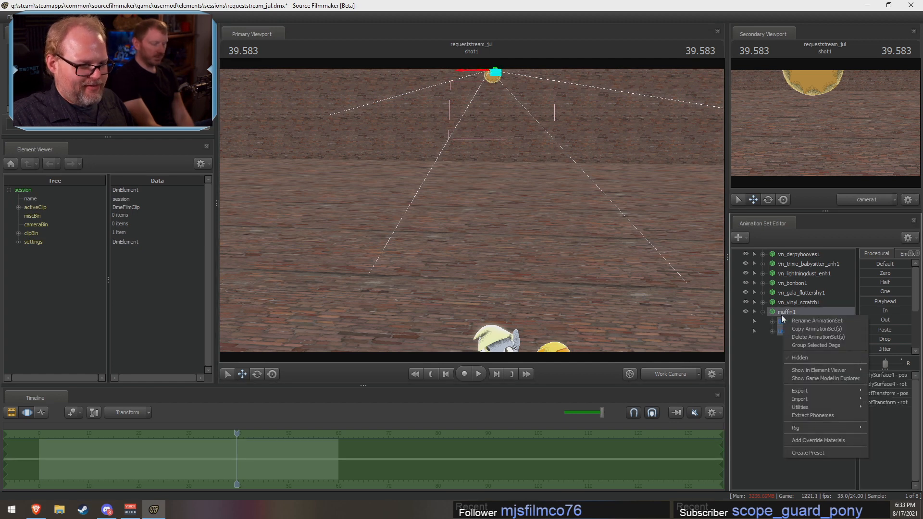
click(772, 321)
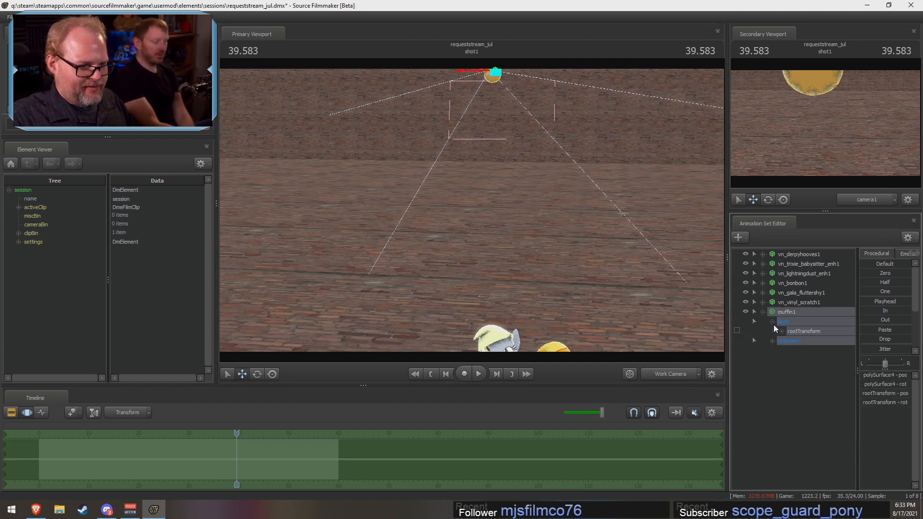
right_click(797, 333)
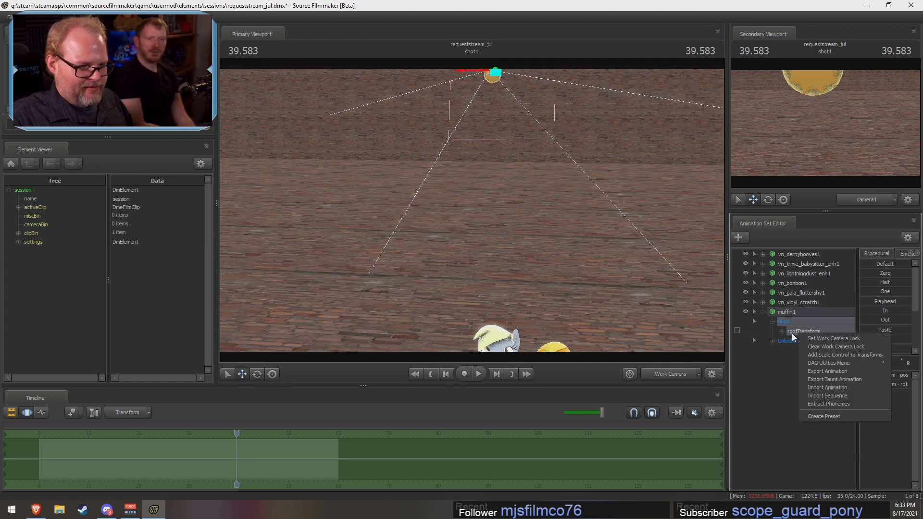
click(832, 355)
click(815, 341)
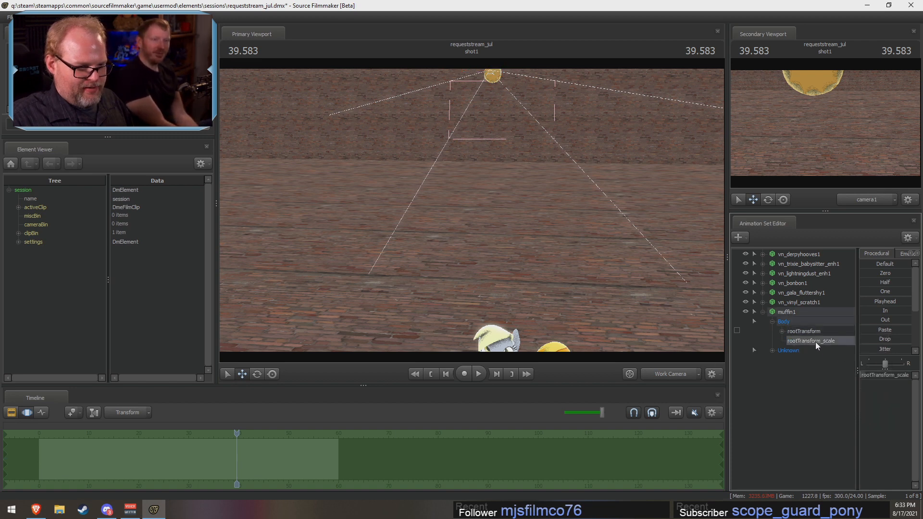
drag(874, 377, 895, 377)
Step: Rotate the whole muffin so that it stands upright
click(257, 374)
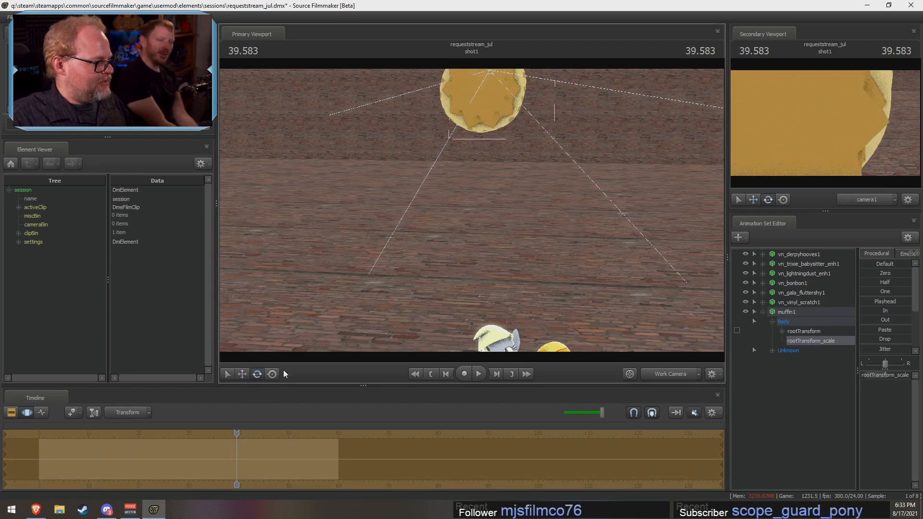
drag(336, 317, 337, 317)
key(s)
key(s)
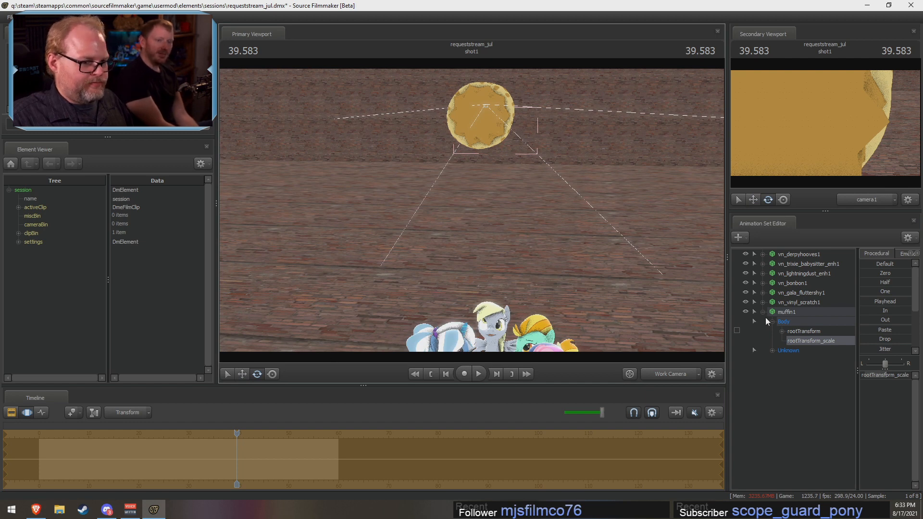
click(788, 320)
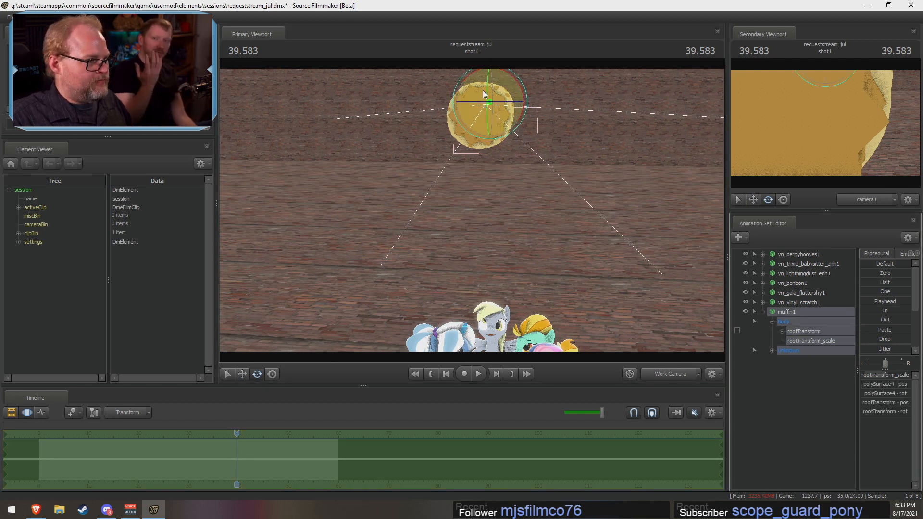
drag(487, 93, 490, 151)
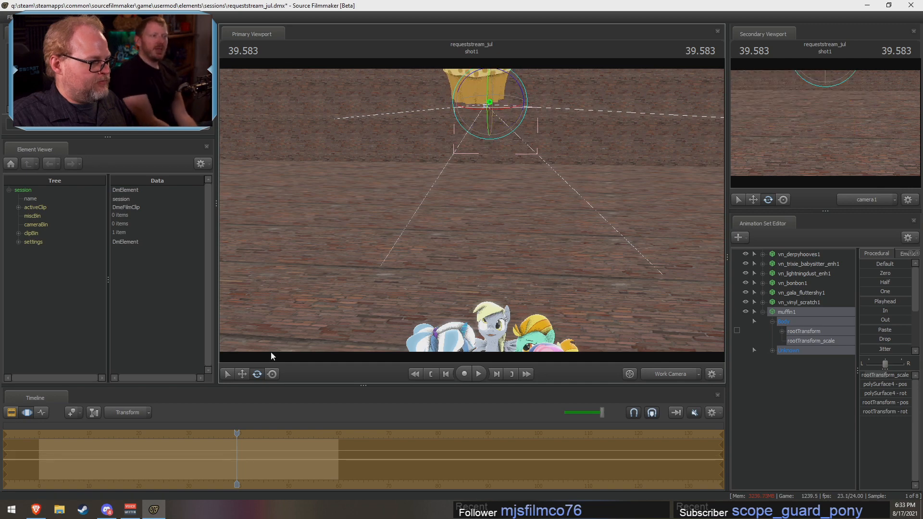
Step: Move the muffin over the ponies near Derpy and adjust its rotation
click(242, 374)
drag(490, 102, 505, 281)
drag(550, 257, 484, 222)
key(w)
key(s)
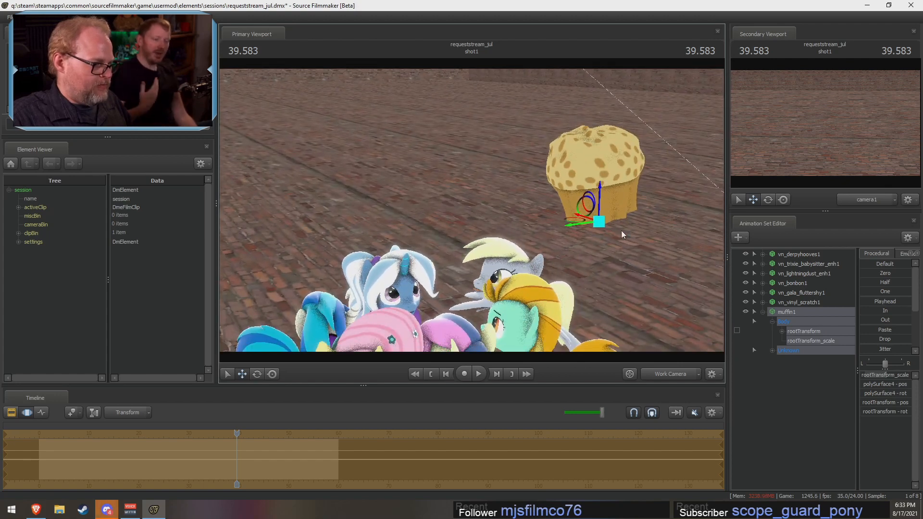
drag(585, 224, 441, 248)
key(w)
key(a)
click(258, 374)
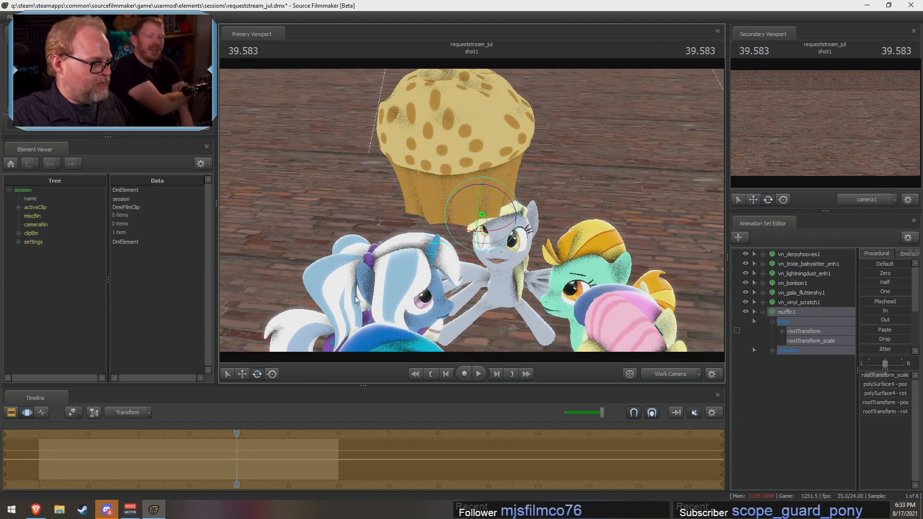
drag(474, 211, 480, 249)
key(s)
Step: Move Trixie outward, away from Vinyl Scratch, to widen the pony circle
click(807, 265)
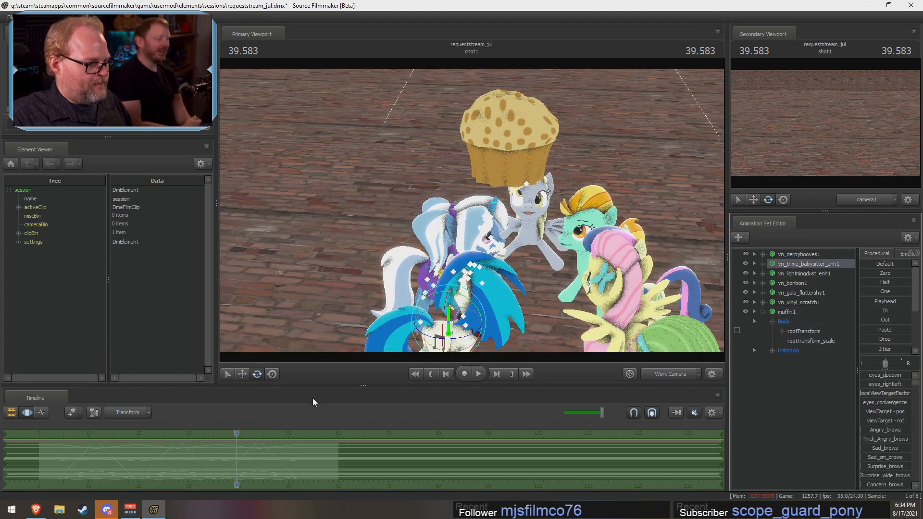
click(241, 377)
drag(438, 327, 390, 349)
key(s)
drag(466, 225, 470, 224)
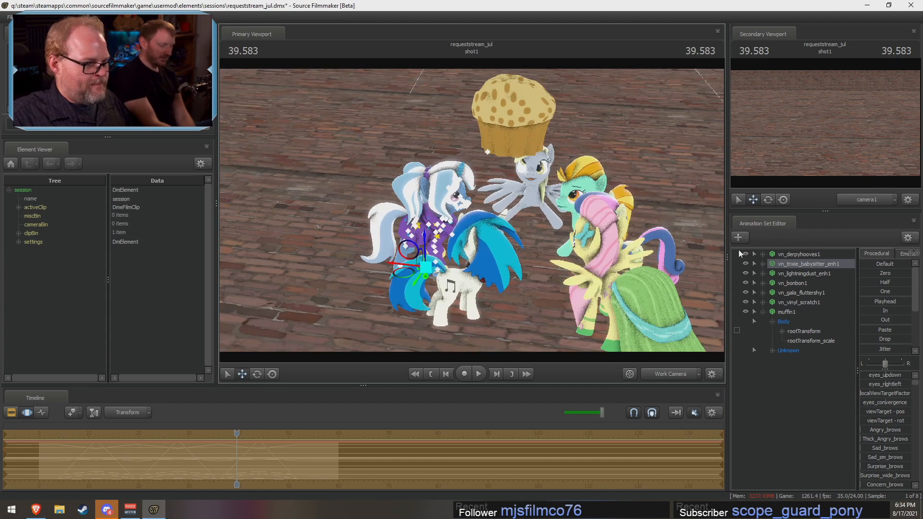
Step: Reposition Vinyl Scratch in the pony circle, keeping her next to Trixie
click(796, 302)
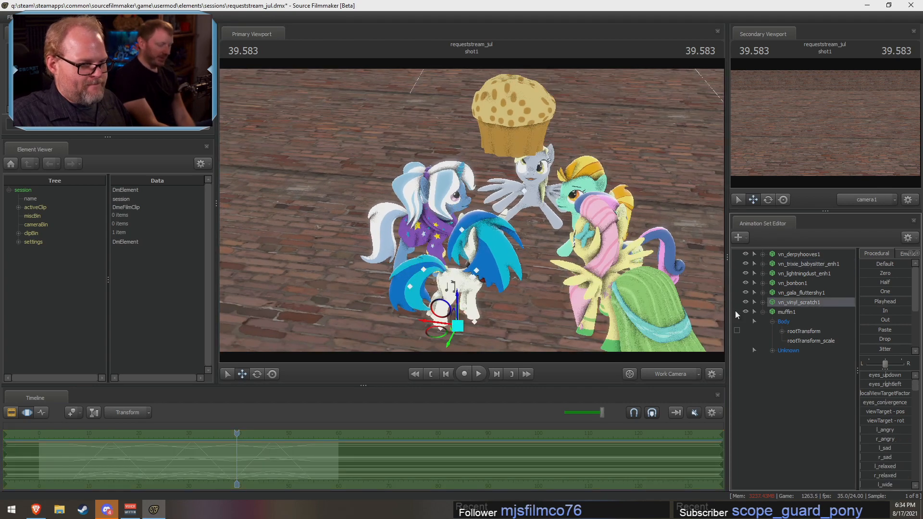
drag(456, 331, 408, 294)
drag(534, 291, 661, 200)
key(w)
key(a)
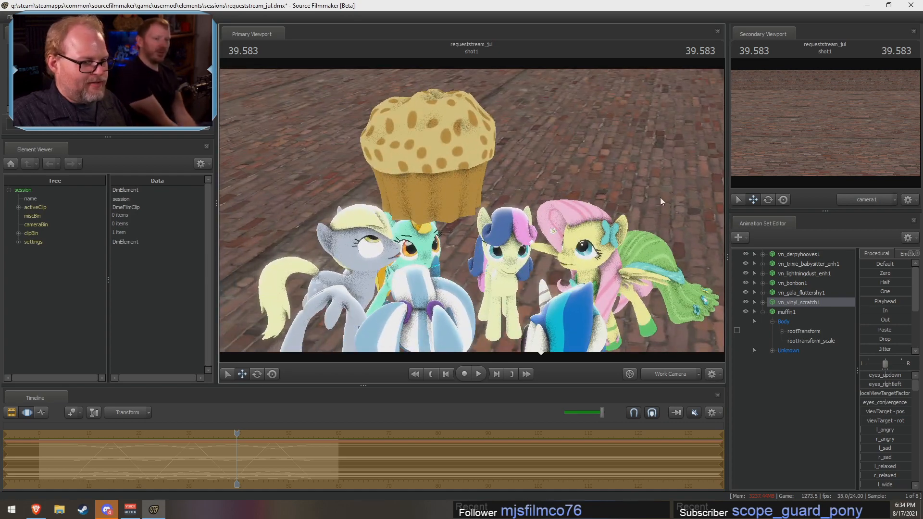
Step: Shift the muffin toward the middle of the pony circle and adjust Bon Bon's rotation
click(788, 314)
drag(506, 208, 600, 215)
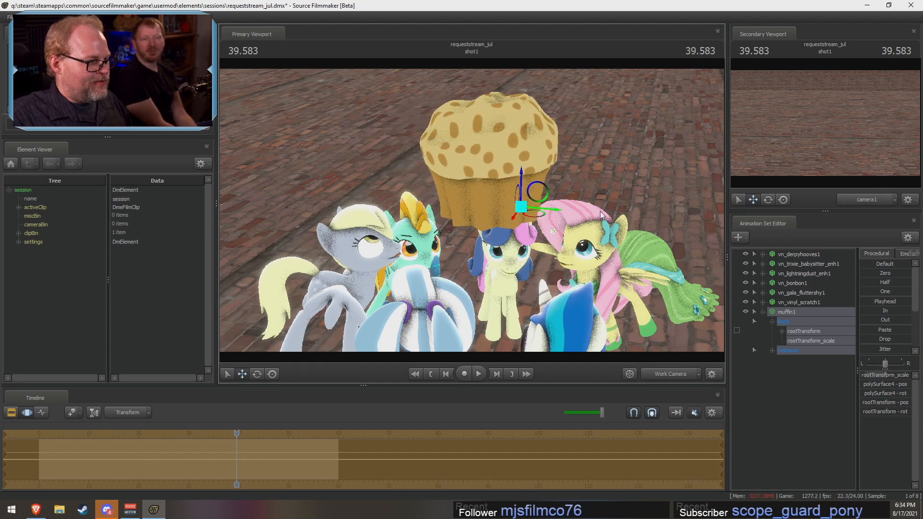
click(801, 283)
click(257, 373)
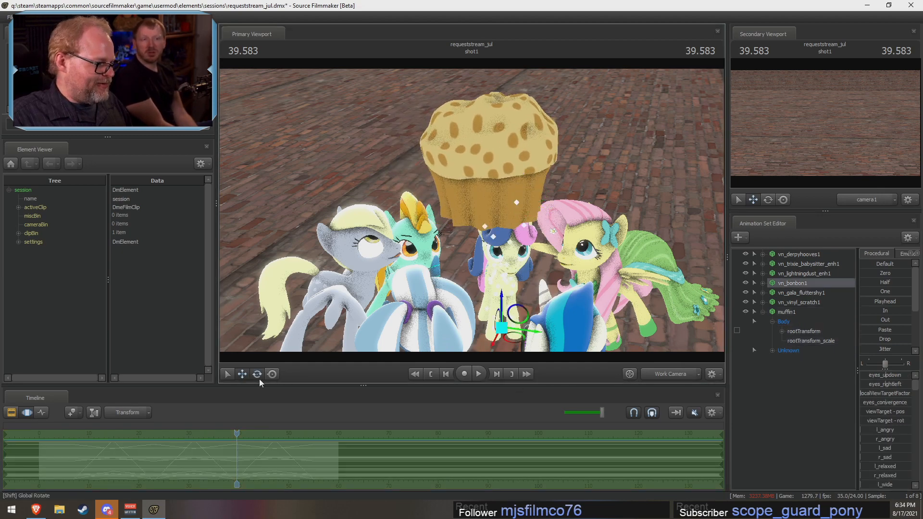
drag(508, 343, 508, 347)
drag(242, 434, 152, 455)
Step: Start creating an animation set for a new model and preview models matching "line"
right_click(795, 378)
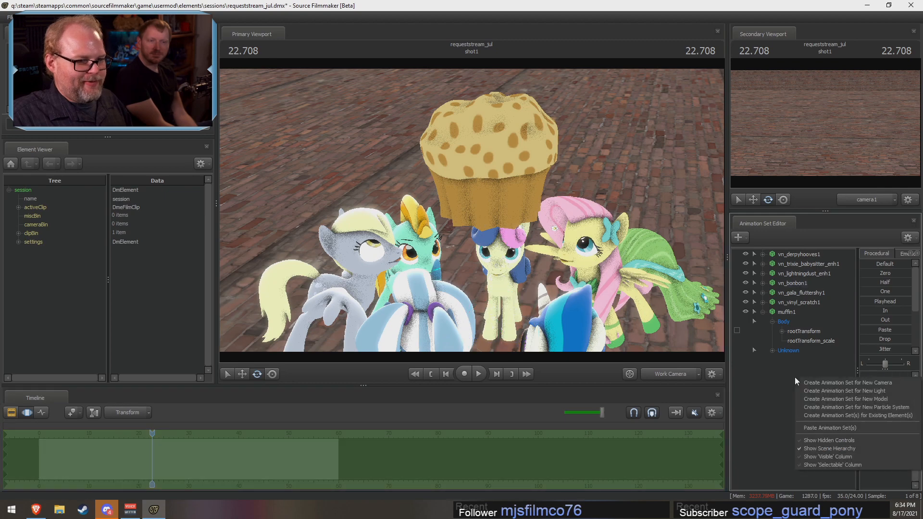
click(823, 401)
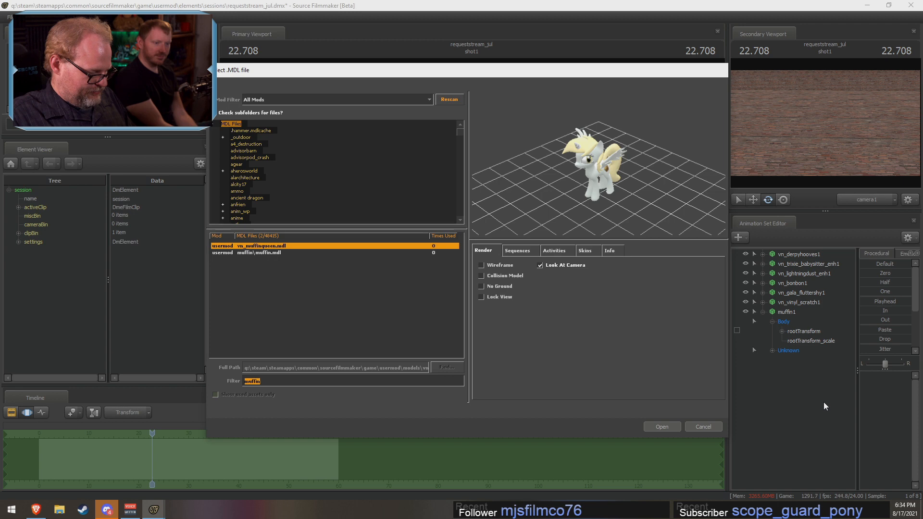
text(line)
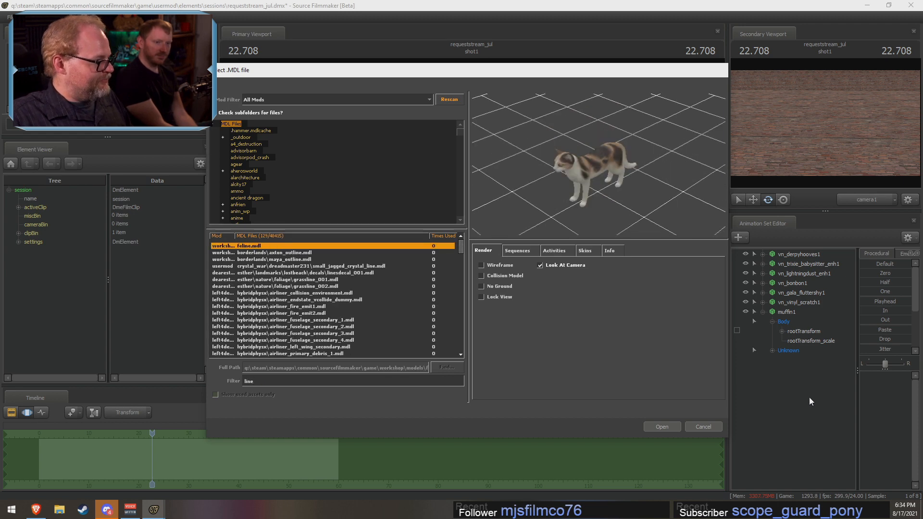
click(335, 265)
click(320, 254)
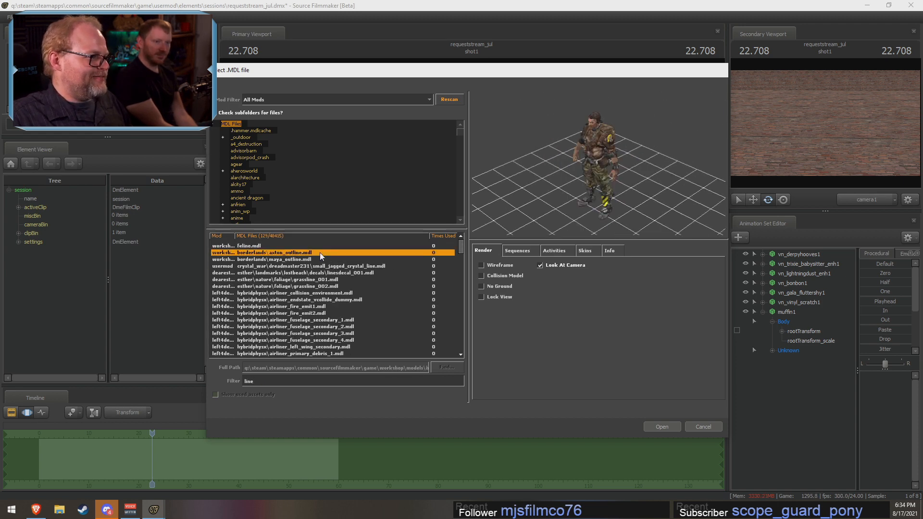
click(310, 292)
click(304, 320)
Step: Filter the models by "pole" and add raidercamppole03.mdl to the scene
click(270, 383)
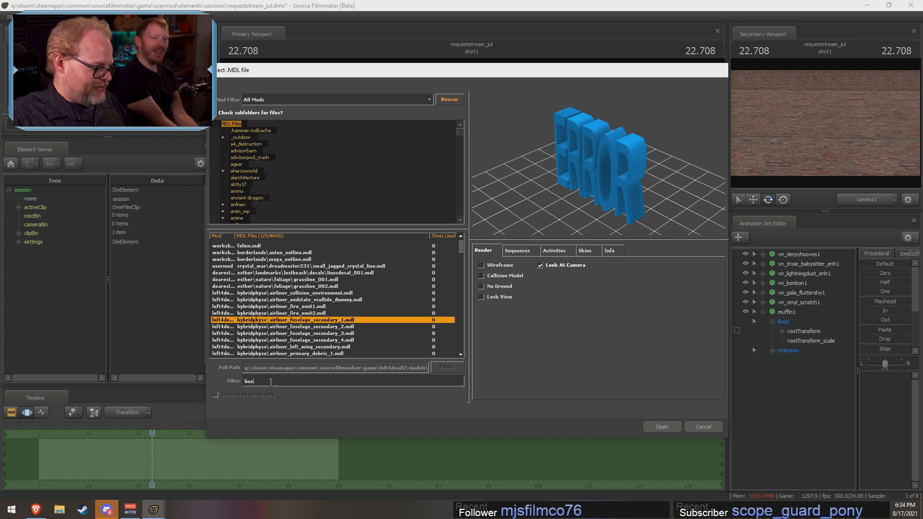
key(BackSpace)
key(BackSpace)
key(BackSpace)
key(BackSpace)
text(pol)
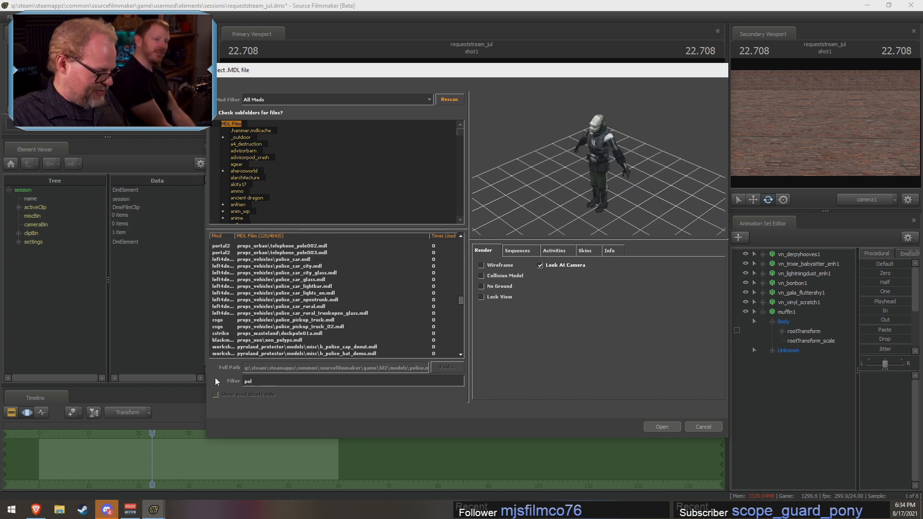
text(e)
click(304, 266)
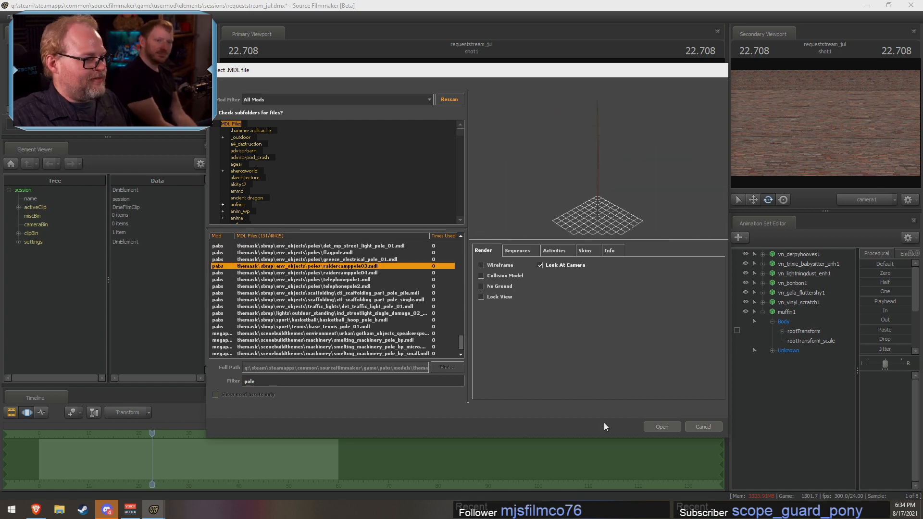
click(662, 424)
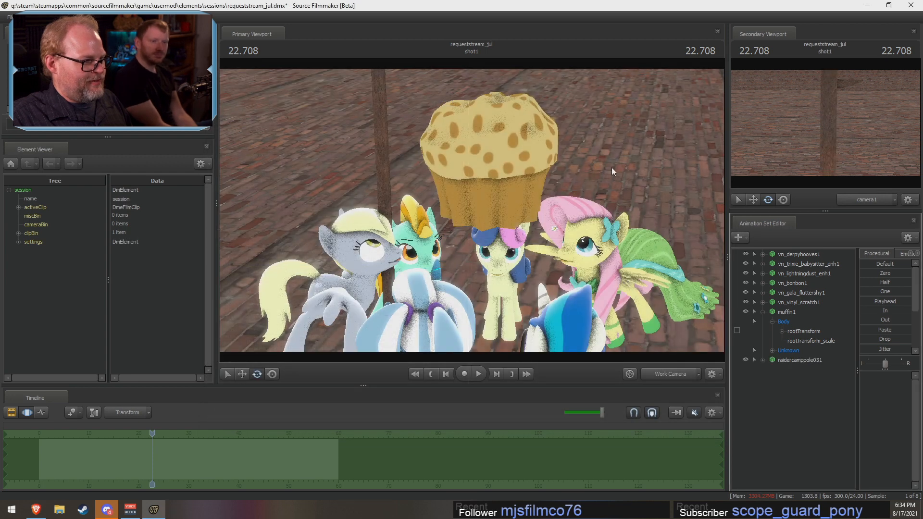
Step: Move the new pole over to the muffin so that it rises from the muffin's top
click(798, 360)
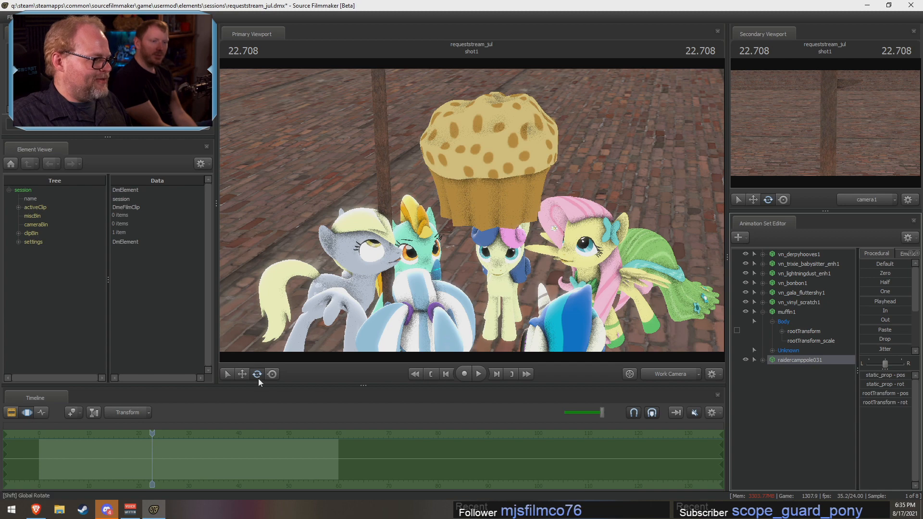
click(243, 375)
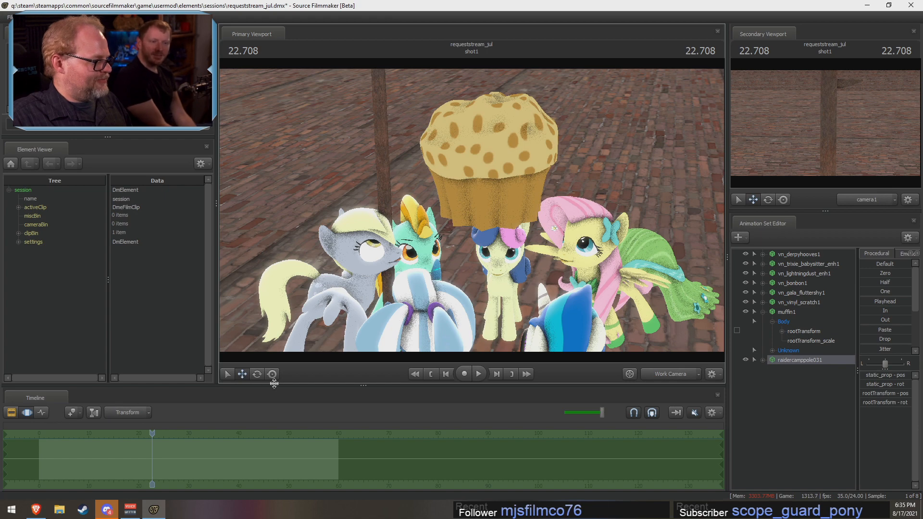
drag(478, 266, 507, 185)
key(s)
drag(572, 162, 470, 212)
key(w)
key(w)
key(d)
key(s)
drag(417, 187, 510, 238)
key(w)
key(w)
key(s)
key(w)
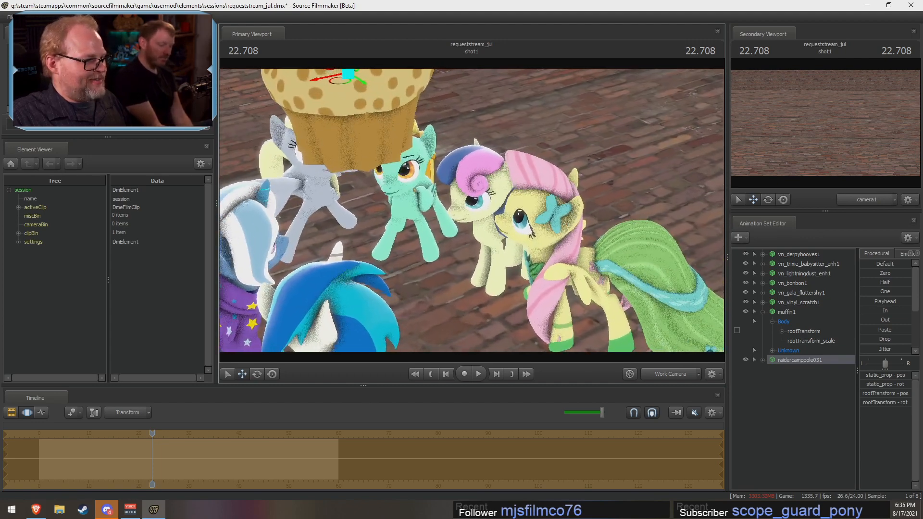
Step: Rotate Fluttershy slightly in the pony circle and shift her inward, closer to Bon Bon
click(763, 312)
click(792, 293)
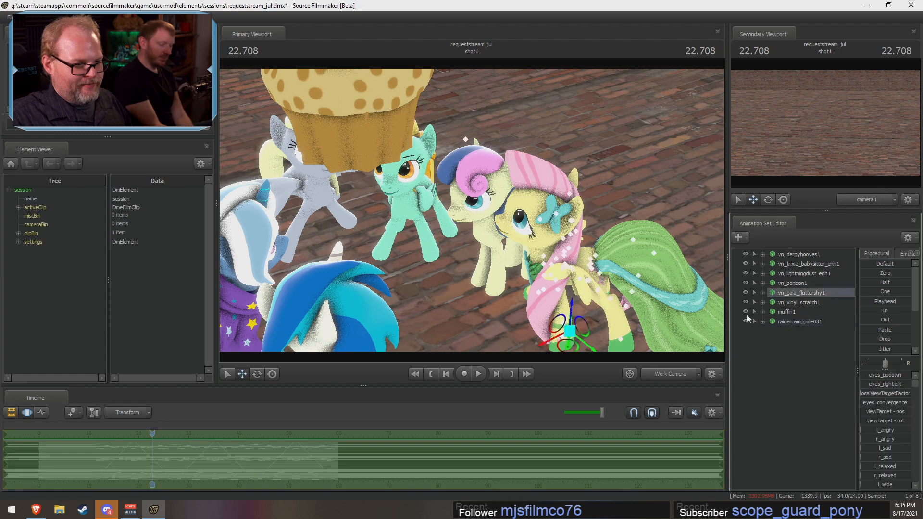
click(263, 377)
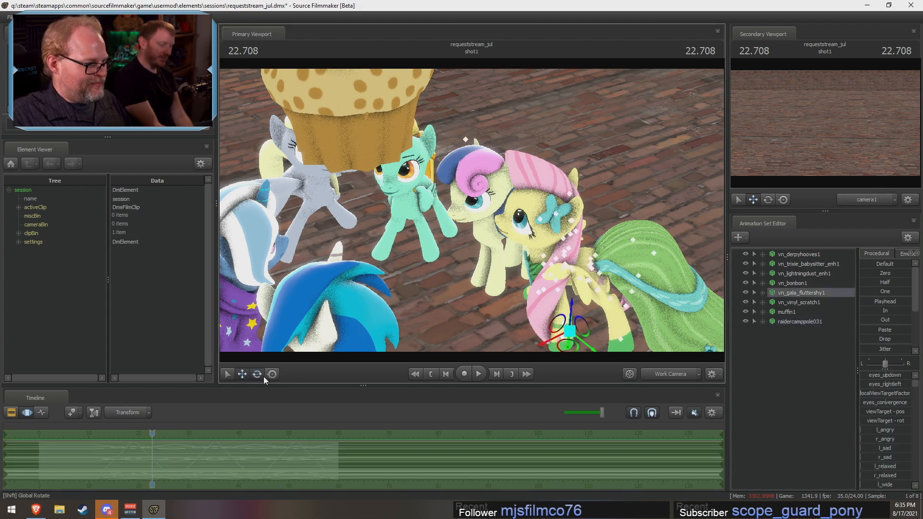
key(s)
drag(525, 213, 524, 221)
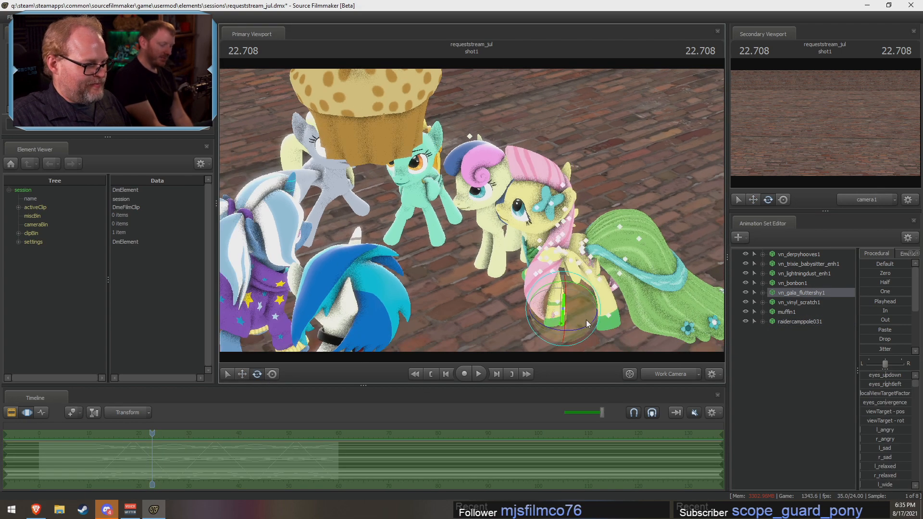
drag(594, 311, 587, 331)
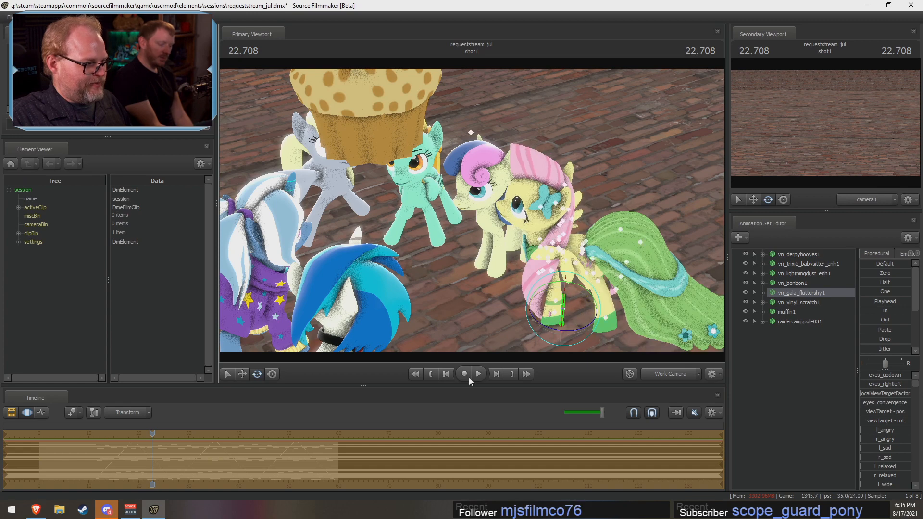
click(242, 374)
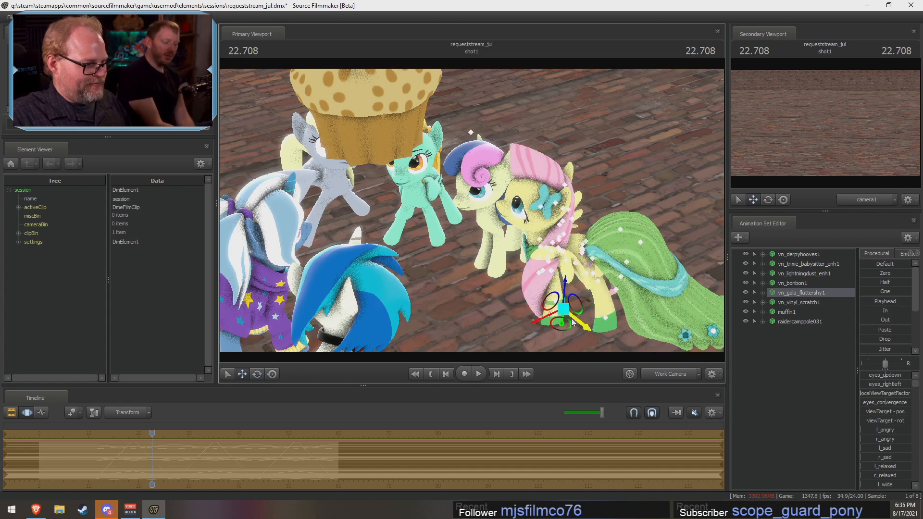
drag(563, 307, 548, 307)
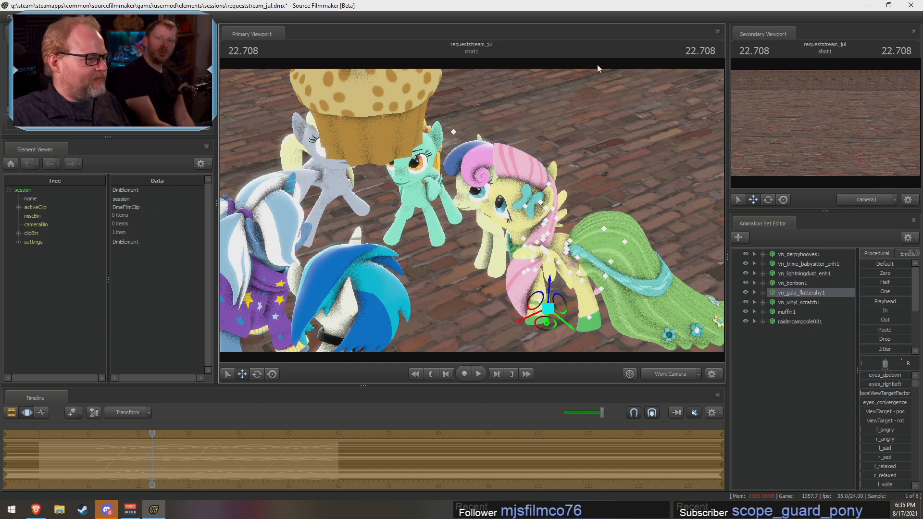
Step: Examine the pony circle from another angle and scrub the animation back to about frame 10
drag(569, 158, 476, 152)
key(w)
key(d)
key(s)
mouse_move(472, 210)
mouse_down()
mouse_move(514, 206)
mouse_move(471, 210)
mouse_up()
key(a)
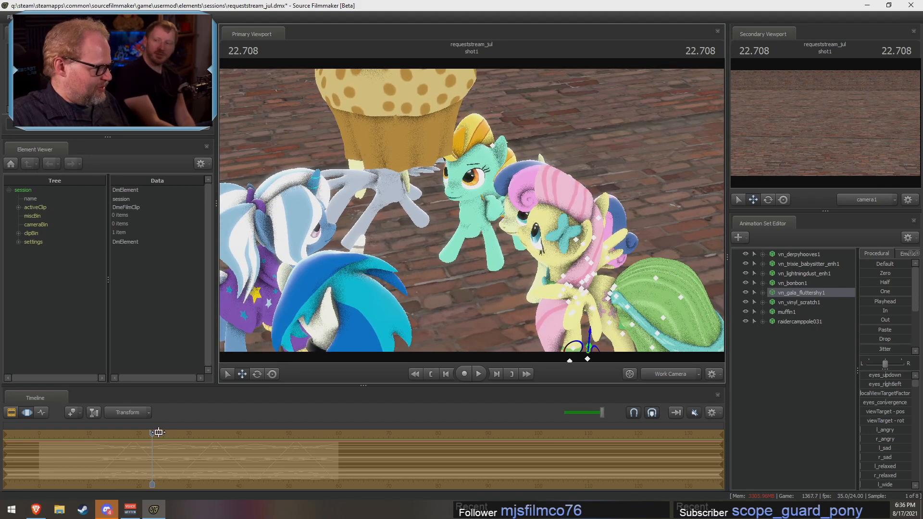
drag(152, 435, 92, 444)
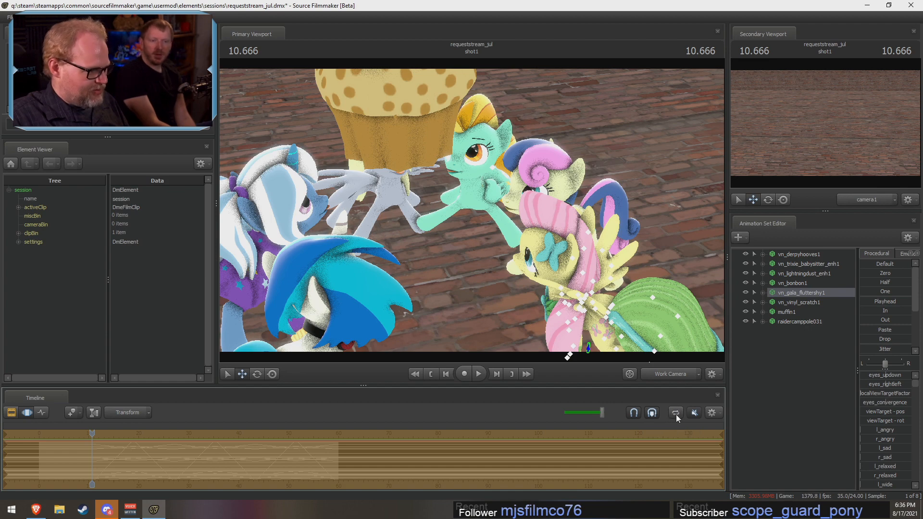
Step: Scrub the jump animation closely around frames 11 to 20 on the timeline to examine its timing
scroll(119, 465, up, 5)
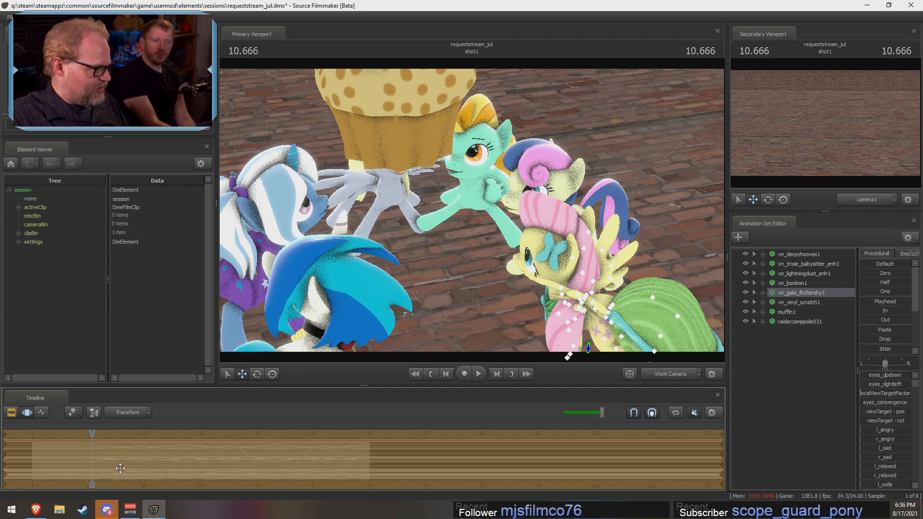
scroll(119, 468, up, 1)
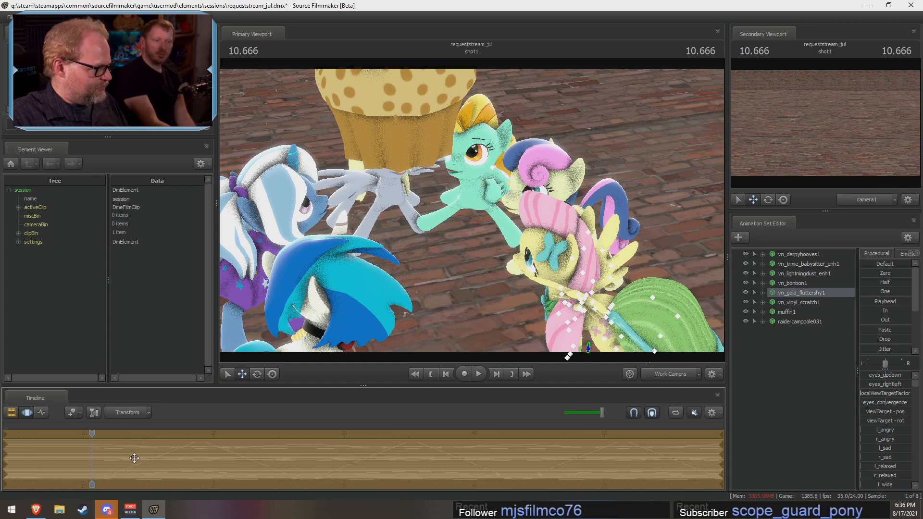
scroll(137, 457, up, 1)
scroll(140, 456, down, 1)
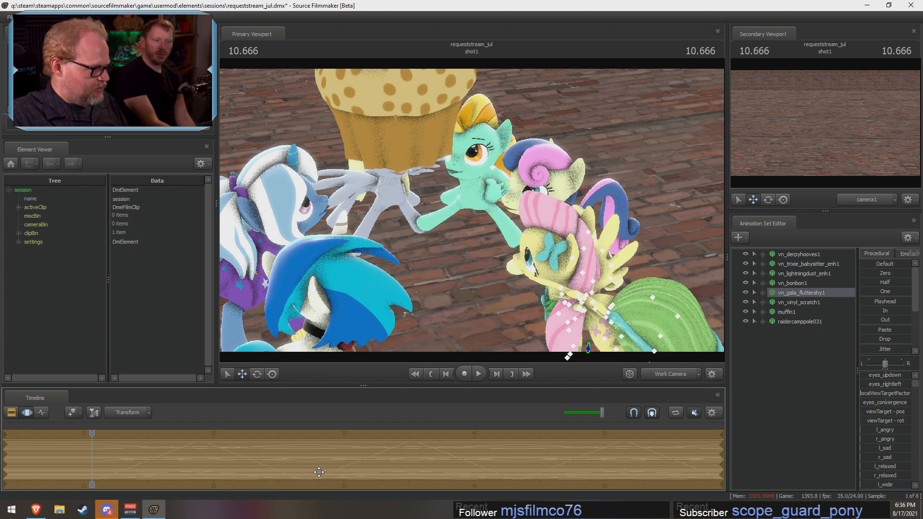
scroll(319, 472, up, 1)
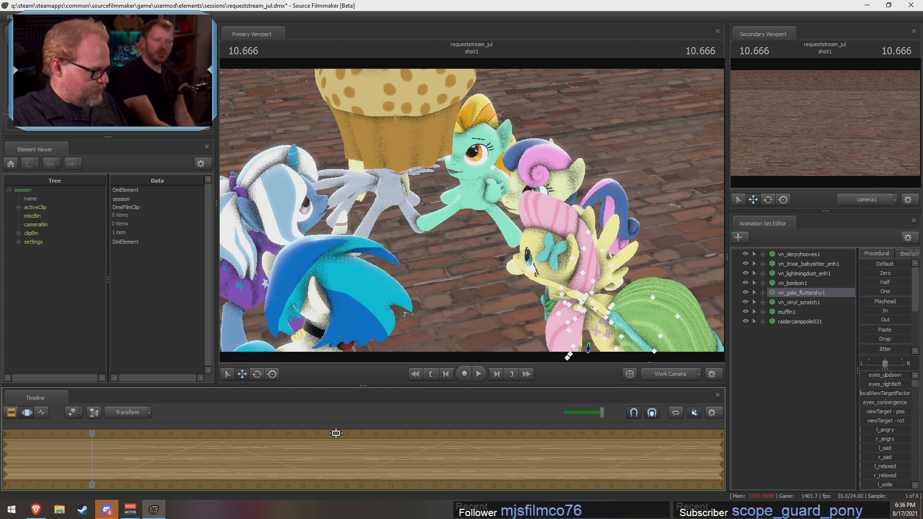
mouse_move(335, 439)
mouse_down()
mouse_move(346, 460)
mouse_move(353, 438)
mouse_up()
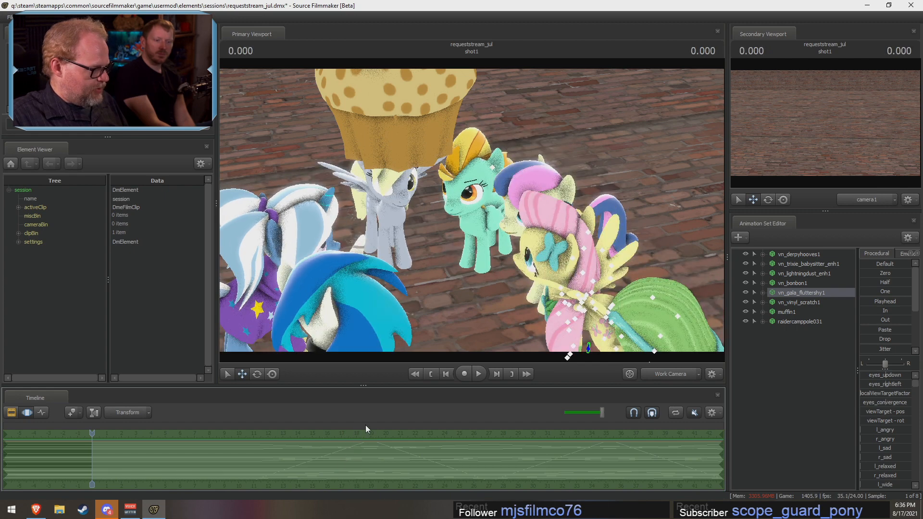
click(365, 432)
drag(365, 432, 359, 437)
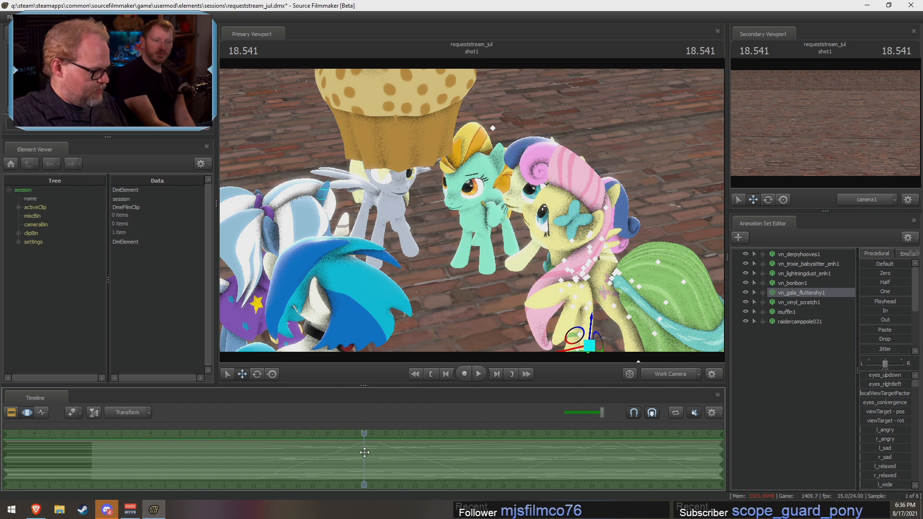
click(364, 452)
drag(364, 435, 393, 433)
middle_drag(404, 483, 157, 488)
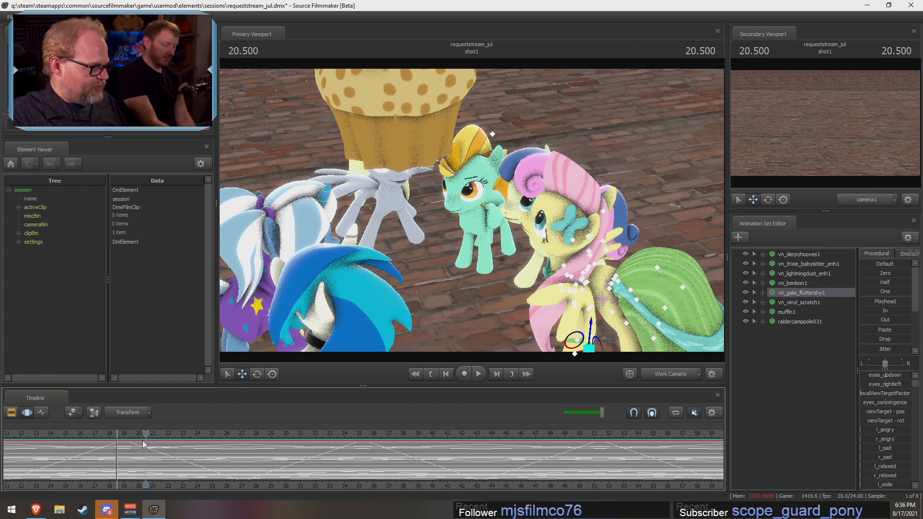
drag(145, 442, 8, 446)
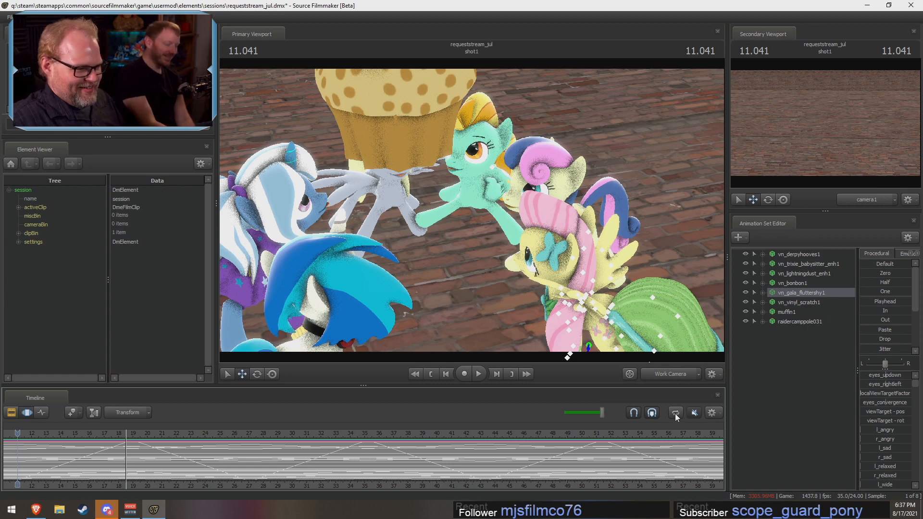
Step: Play back the ponies' jump animation repeatedly to examine how the jumps look
click(481, 378)
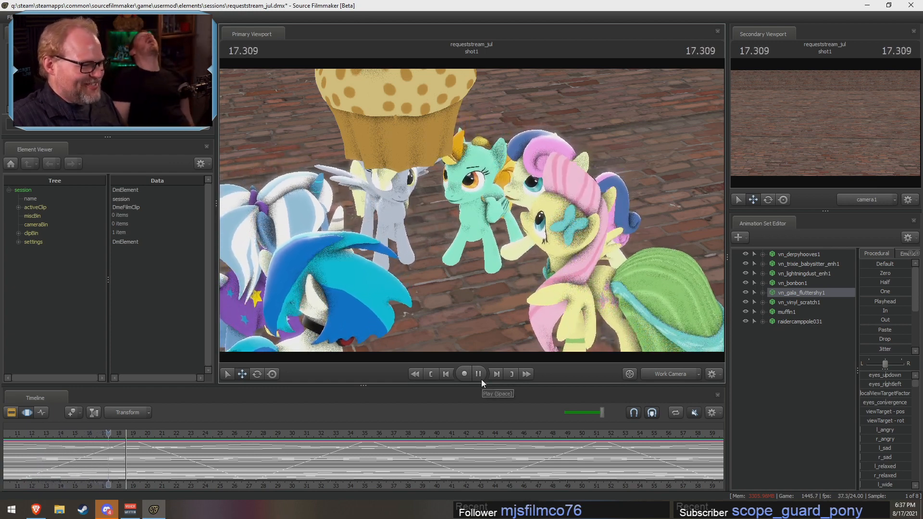
click(526, 375)
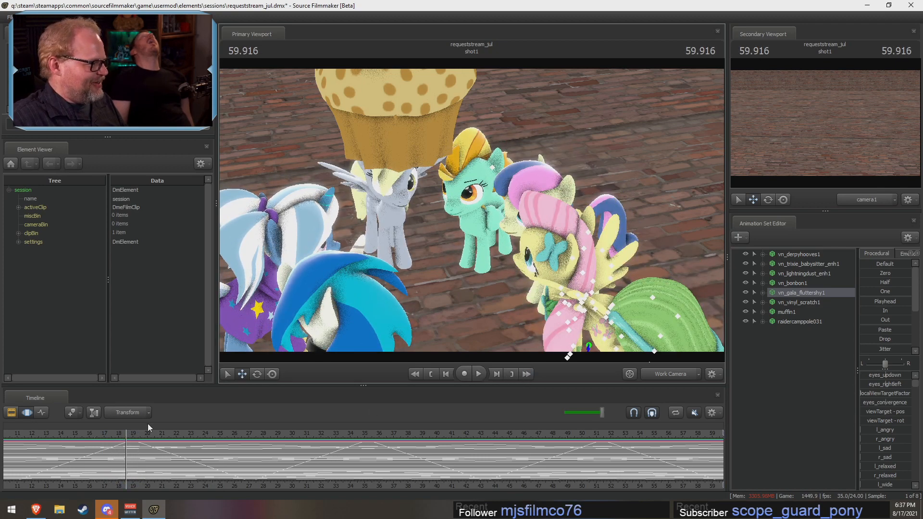
click(477, 374)
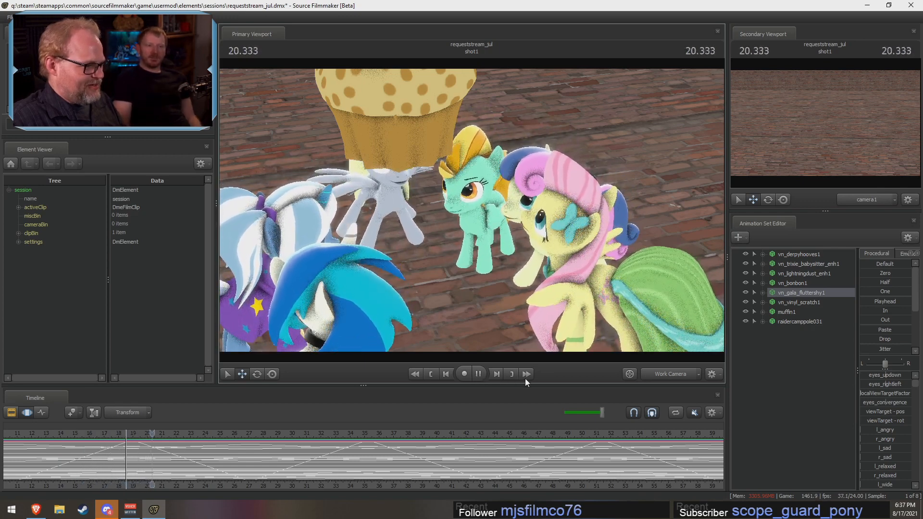
click(526, 374)
click(478, 374)
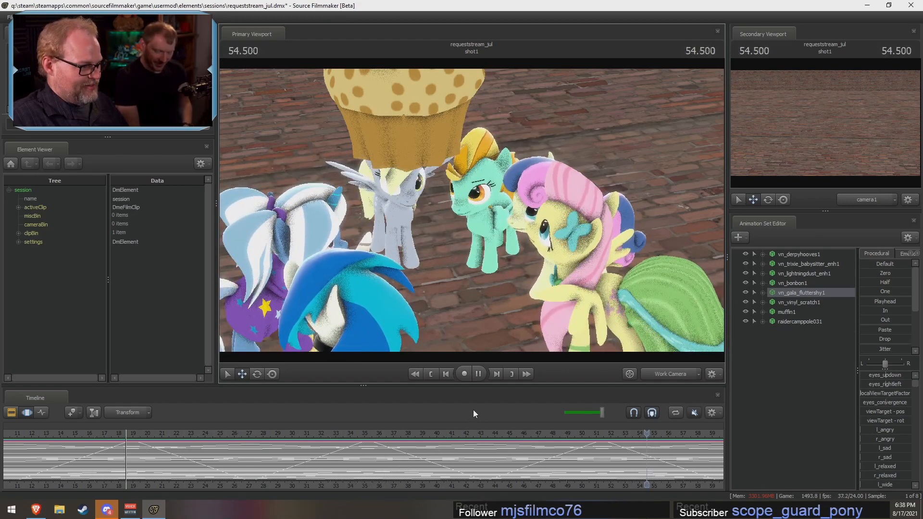
key(l)
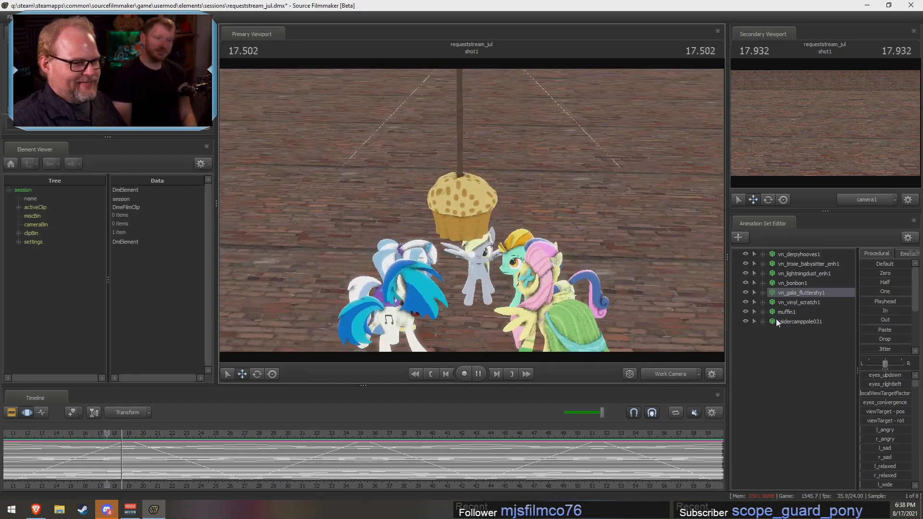
Step: Lower the muffin together with its pole down into the middle of the pony circle
click(777, 319)
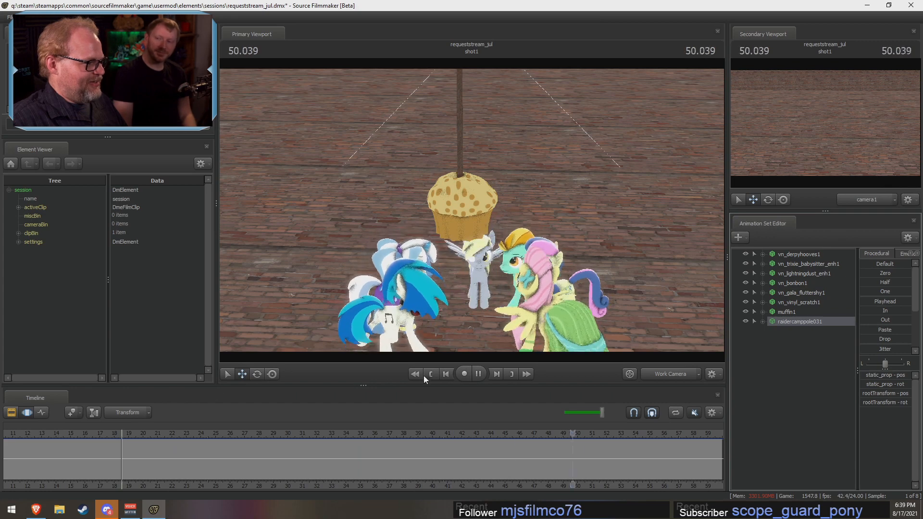
click(479, 373)
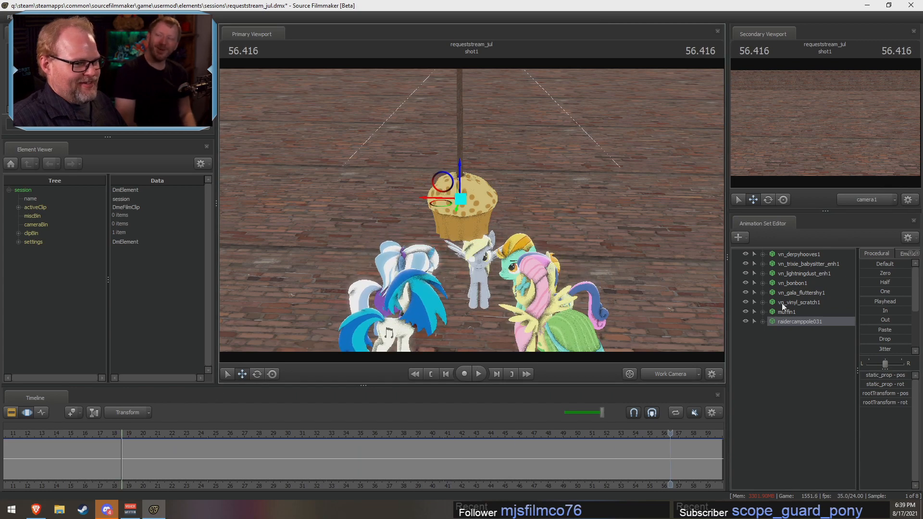
ctrl+click(791, 312)
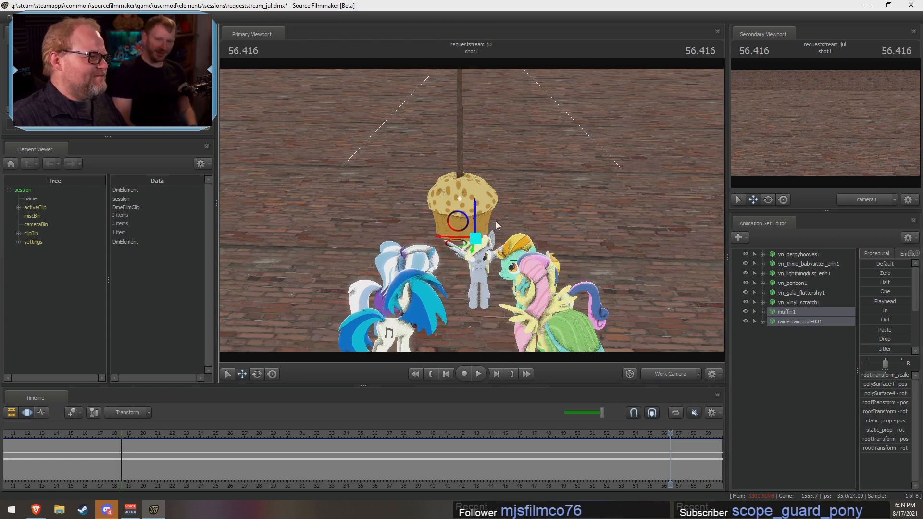
click(178, 466)
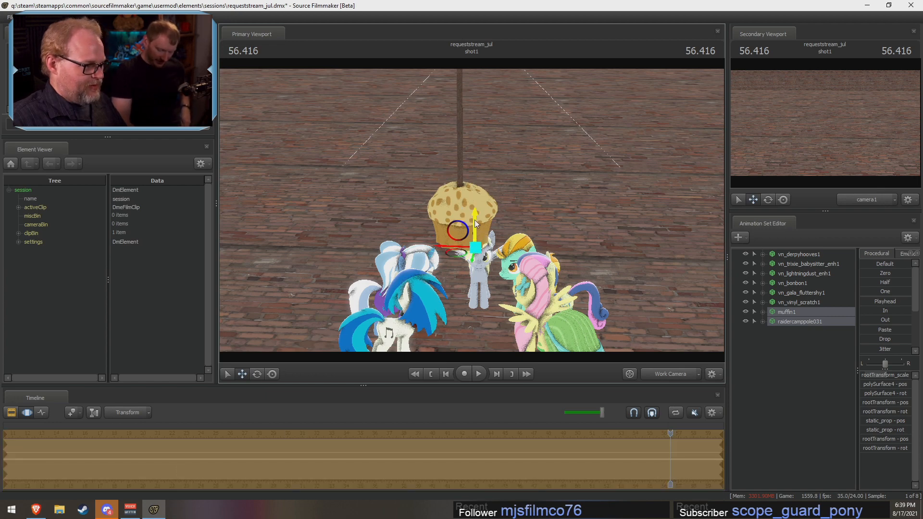
drag(474, 220, 495, 351)
key(w)
key(s)
Step: Move Fluttershy inward in the pony circle, closer to the muffin and beside Bon Bon
click(795, 302)
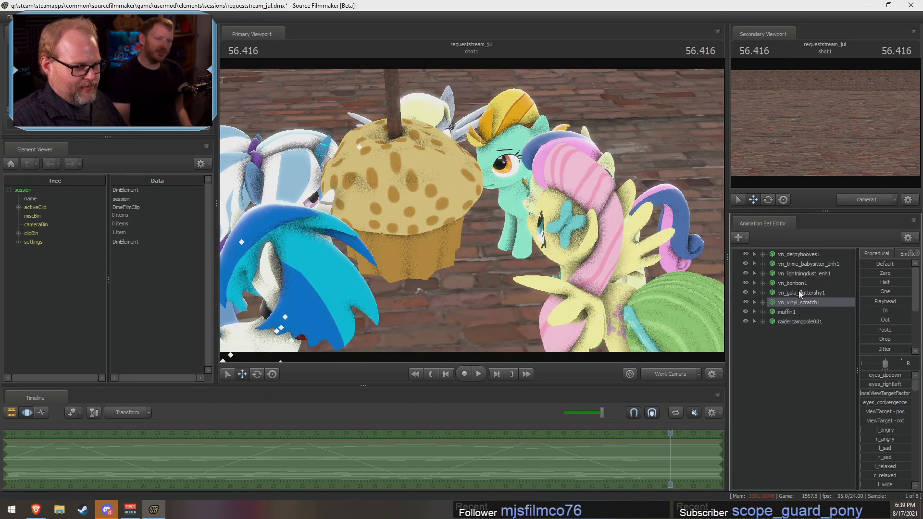
click(798, 292)
drag(457, 298, 428, 363)
key(s)
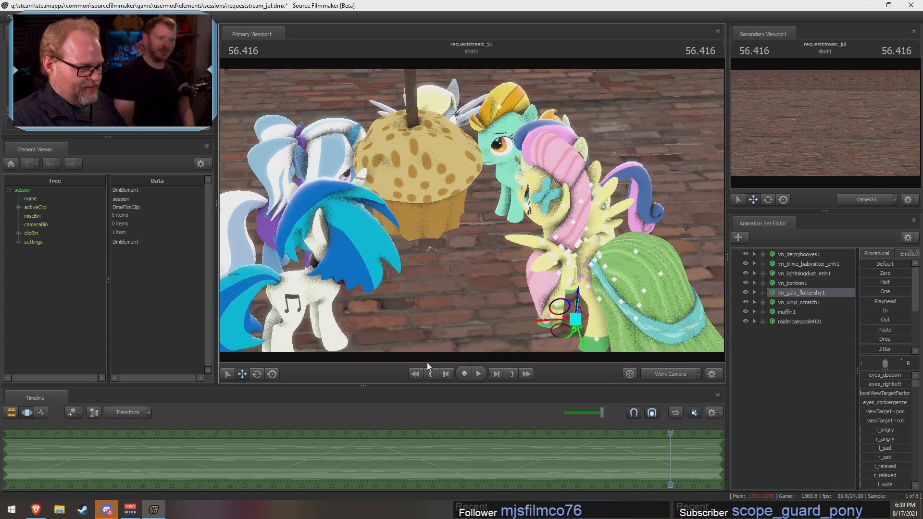
drag(580, 323, 538, 313)
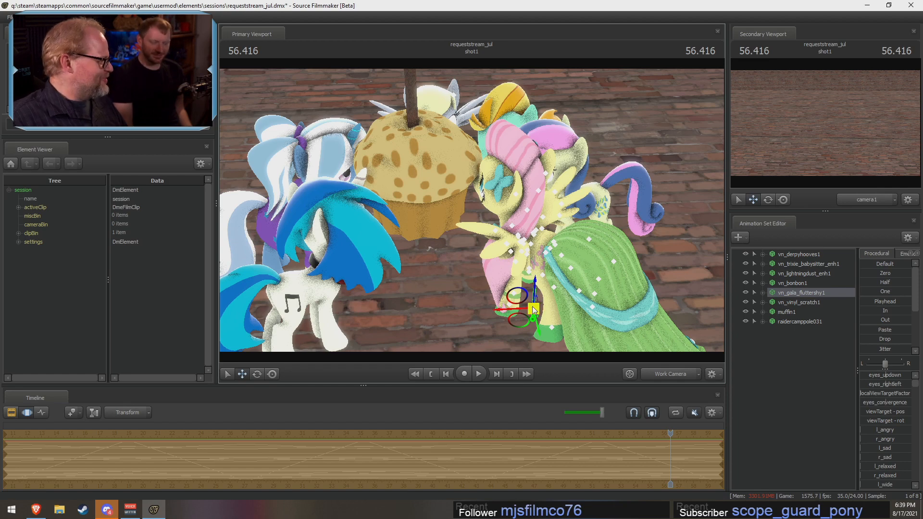
drag(534, 308, 535, 319)
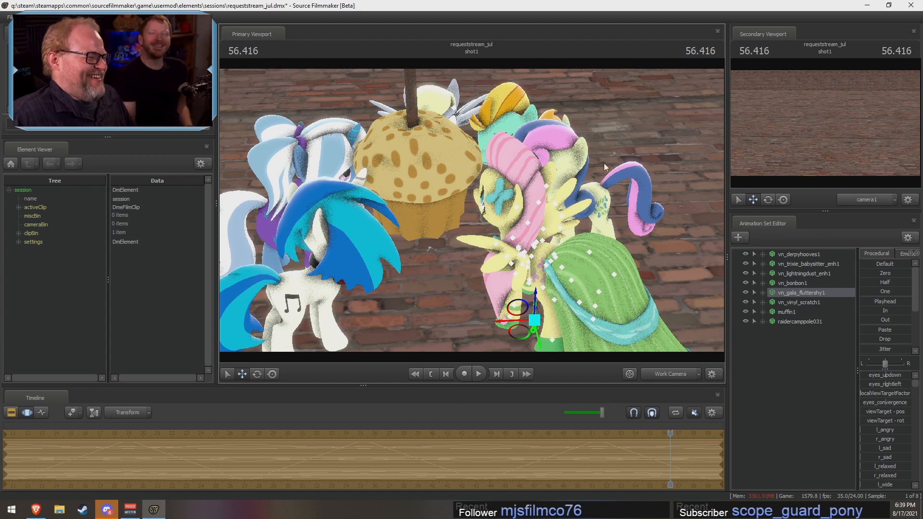
Step: Move Bon Bon inward so she stands close to the muffin between Fluttershy and Lightning Dust
click(810, 286)
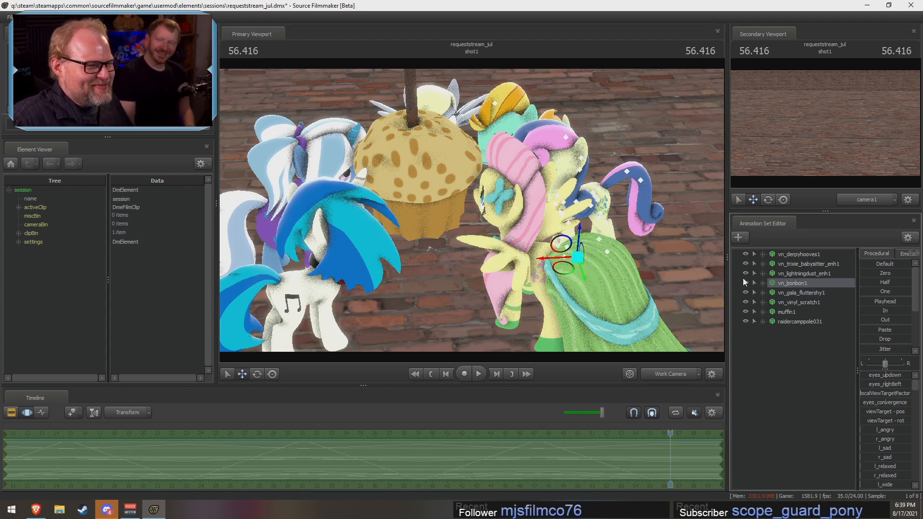
drag(419, 262, 424, 265)
drag(545, 255, 497, 243)
key(w)
key(s)
key(w)
key(d)
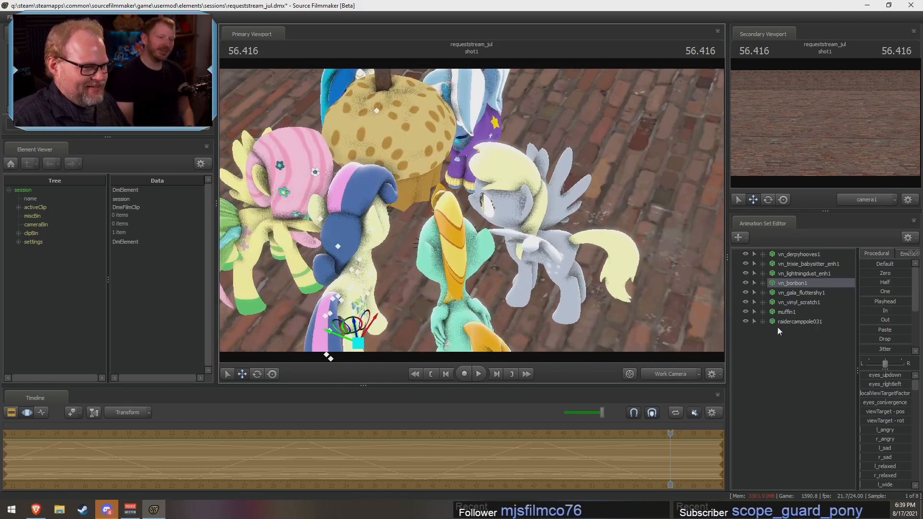
Step: Move Derpy Hooves and Lightning Dust inward, closer to the muffin, tightening that side of the circle
click(799, 254)
mouse_move(555, 287)
mouse_down()
mouse_move(590, 261)
mouse_move(508, 255)
mouse_move(553, 298)
mouse_move(601, 294)
mouse_move(593, 303)
mouse_move(560, 281)
mouse_up()
key(s)
key(w)
click(813, 273)
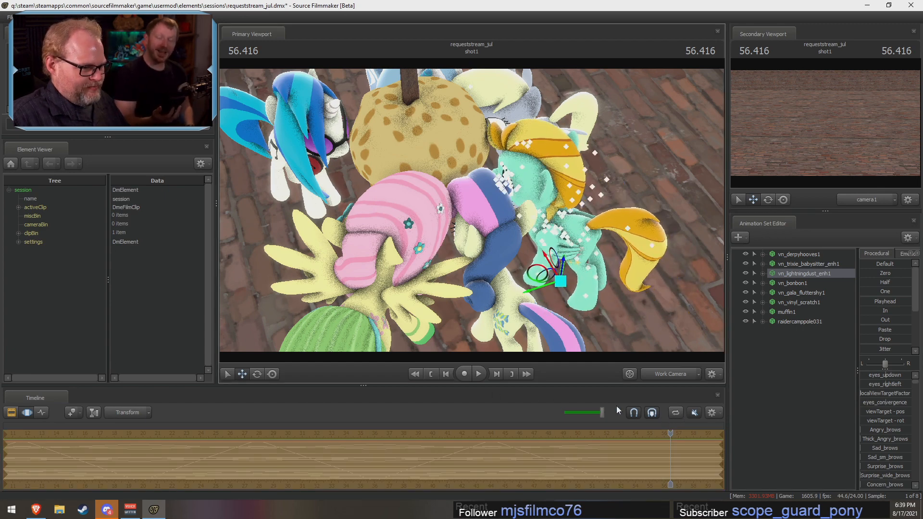
Step: Play back and scrub the jump animation to examine how the tightened pony circle moves around the muffin
click(478, 373)
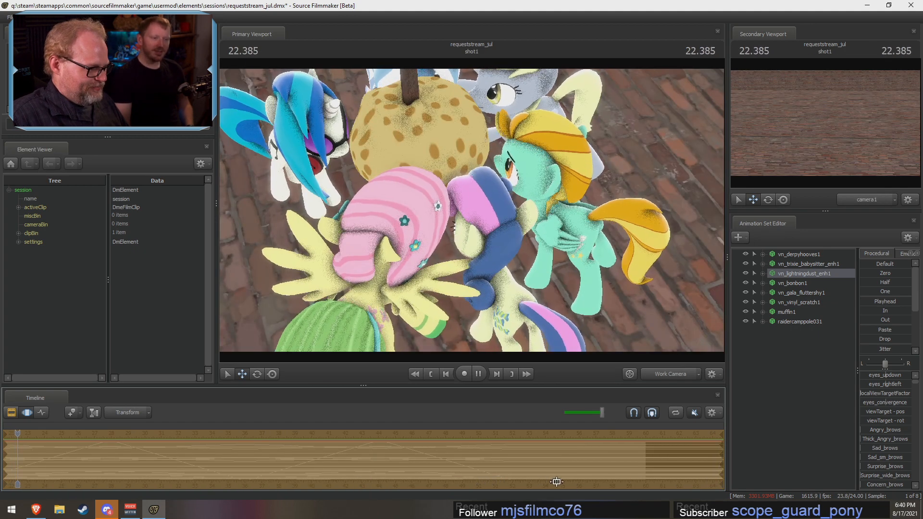
key(space)
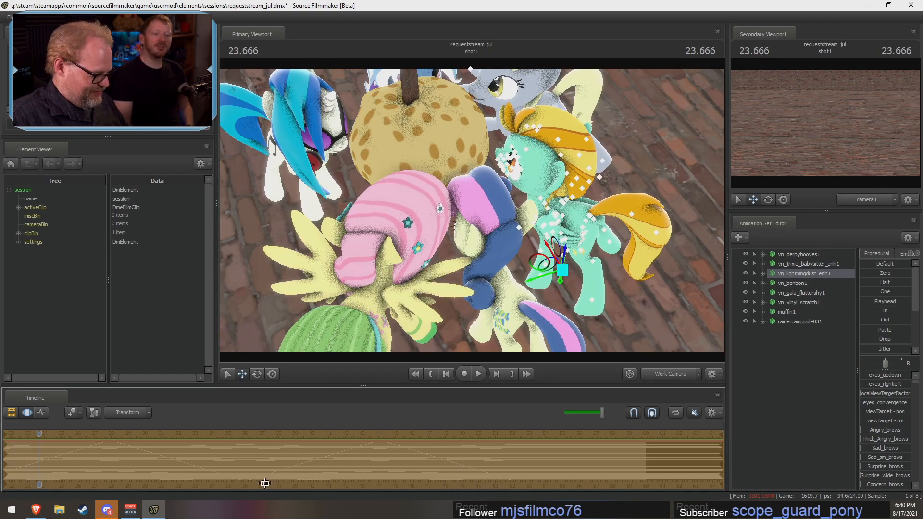
click(322, 461)
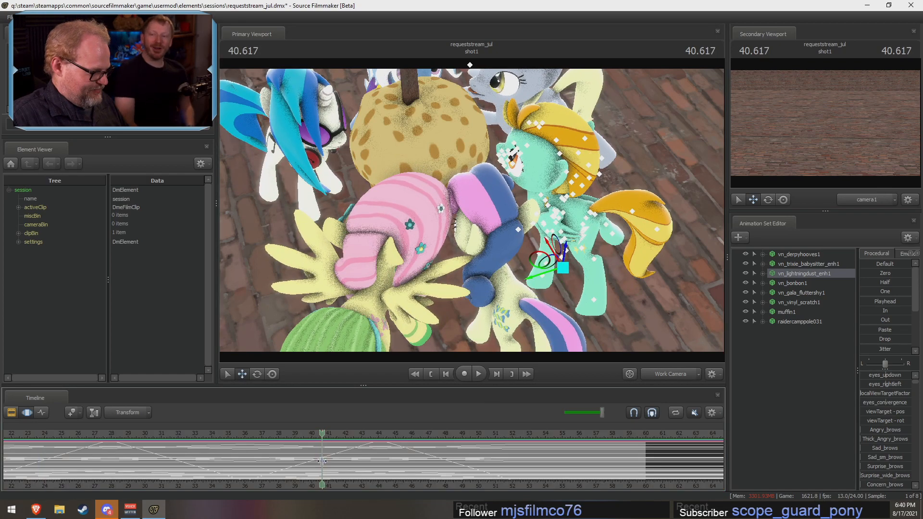
middle_drag(336, 484, 592, 488)
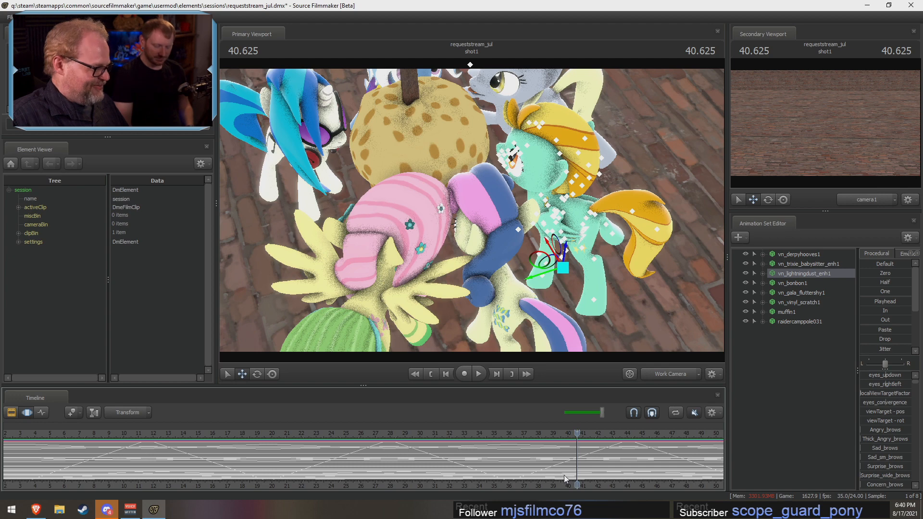
middle_drag(561, 483, 548, 485)
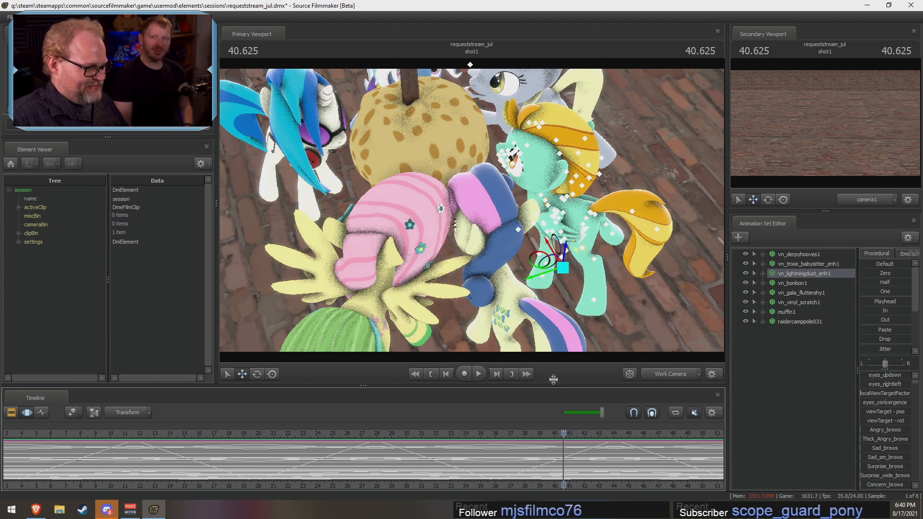
click(482, 372)
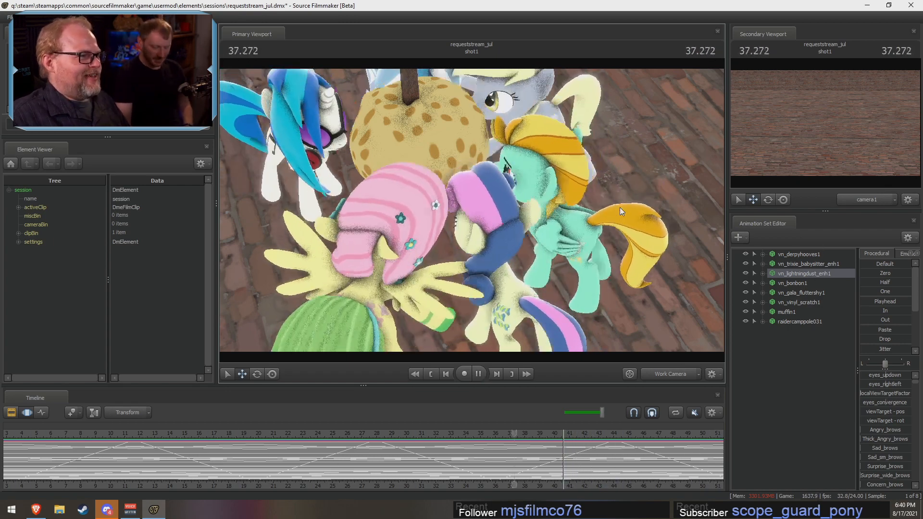
click(478, 375)
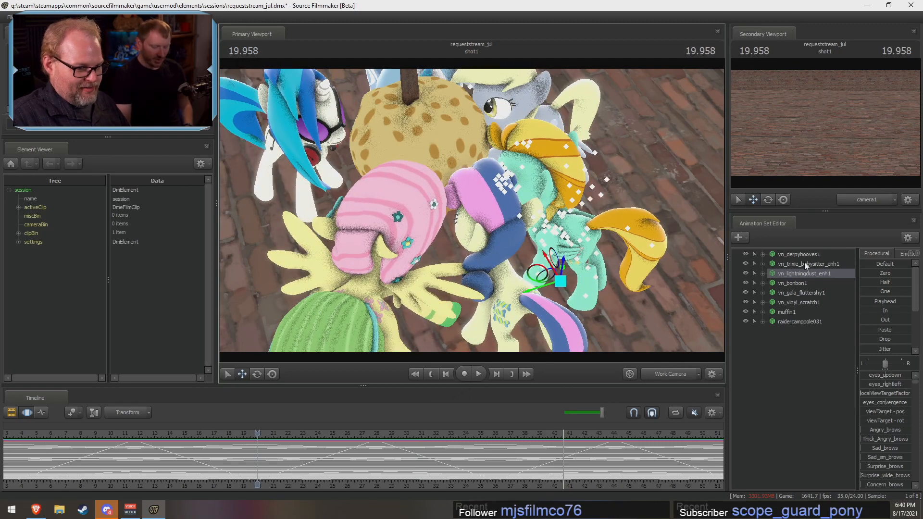
Step: Move Vinyl Scratch inward across the entire animation so she stands close to the muffin
key(ctrl+a)
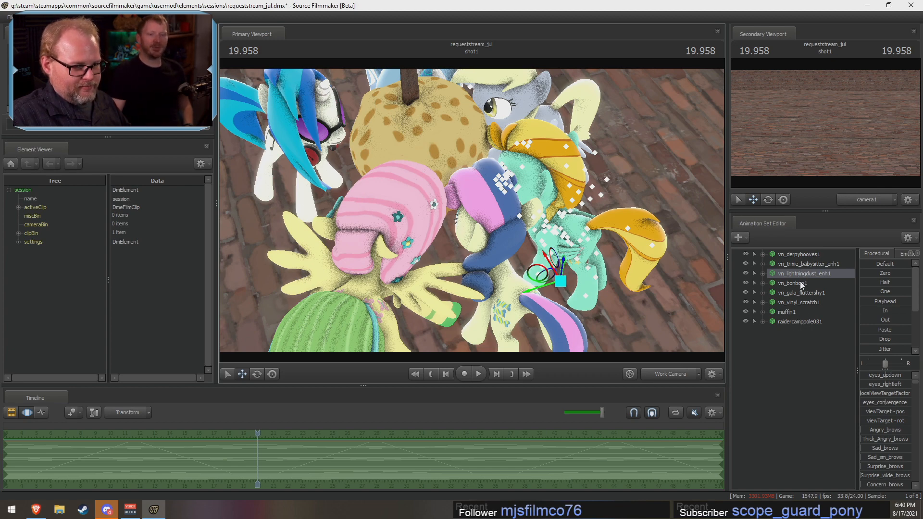
click(796, 303)
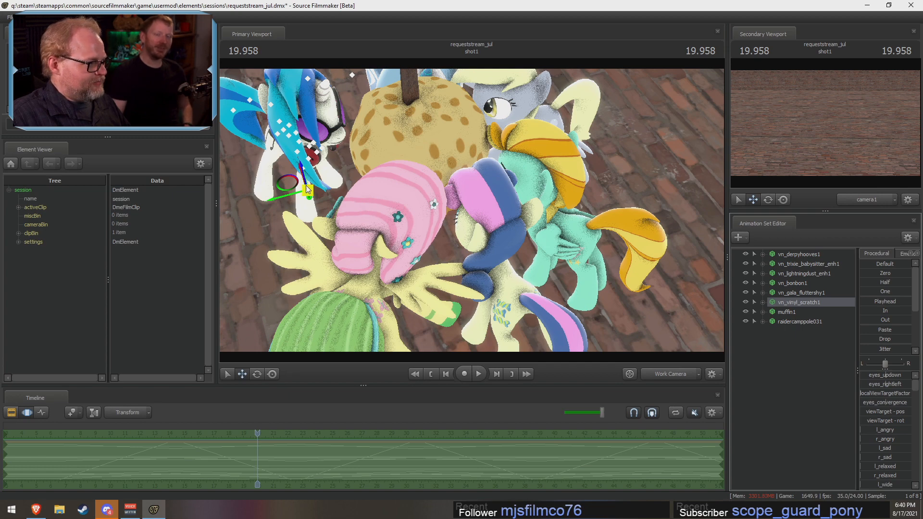
drag(308, 189, 323, 197)
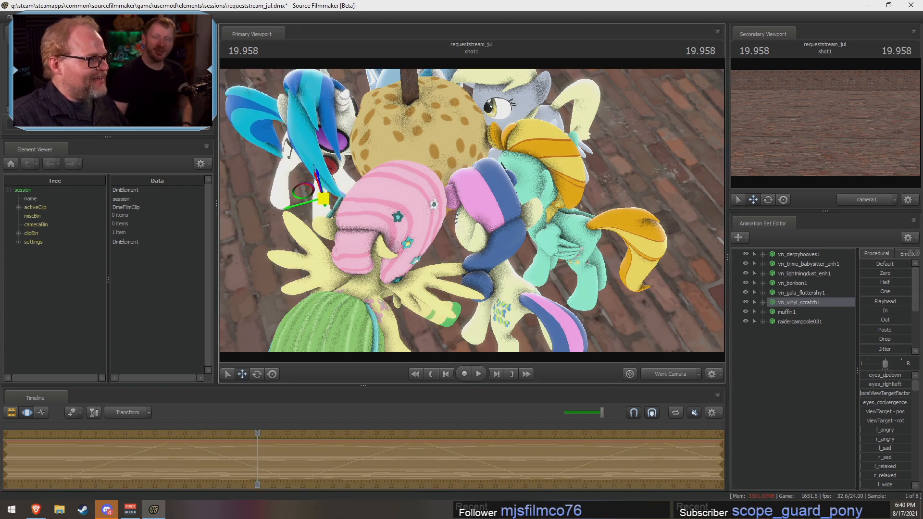
drag(567, 215, 666, 185)
key(a)
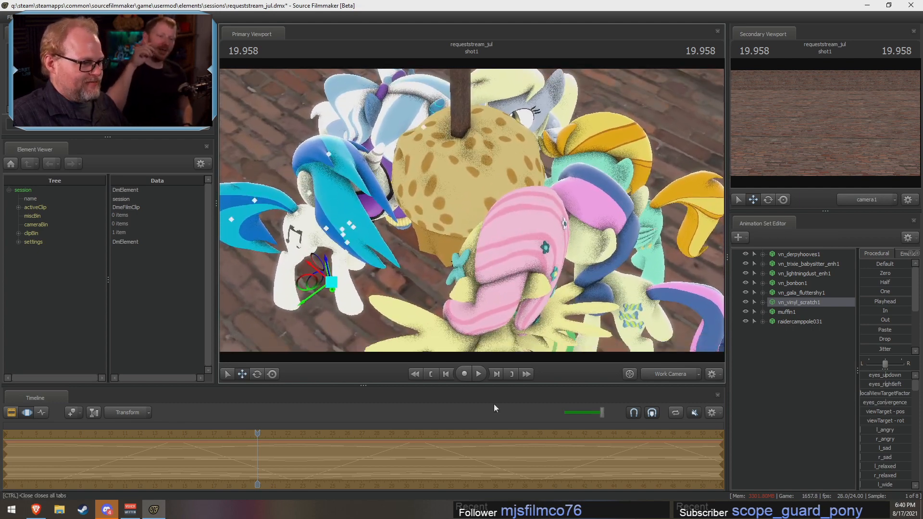
Step: Switch the program window to full screen and replay the jump animation to check the ponies around the muffin
click(478, 374)
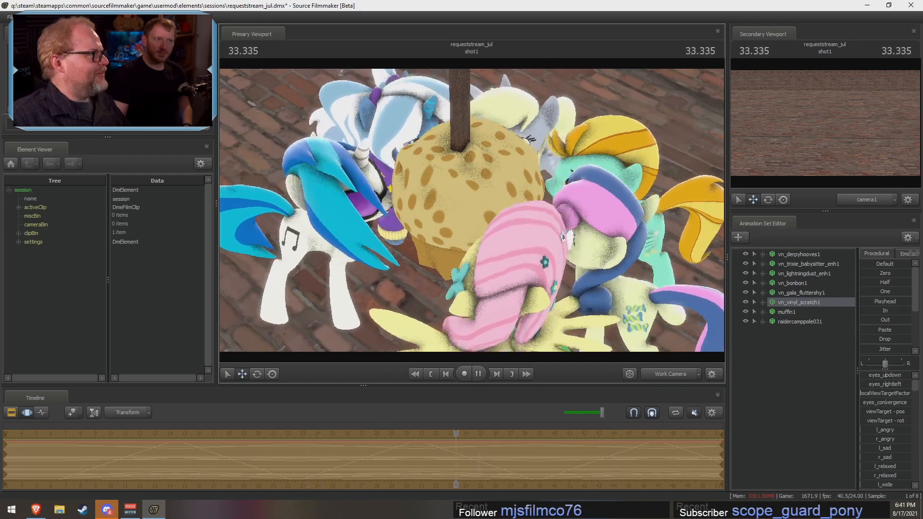
click(52, 17)
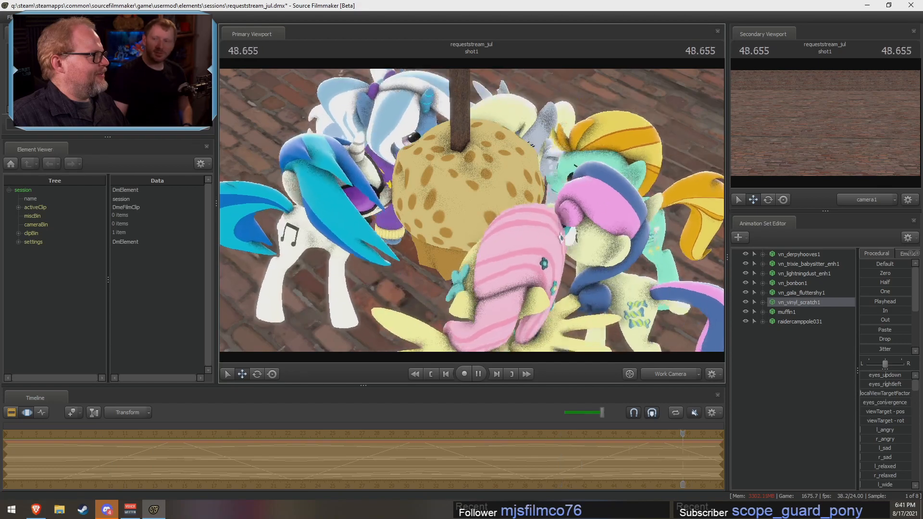
click(69, 126)
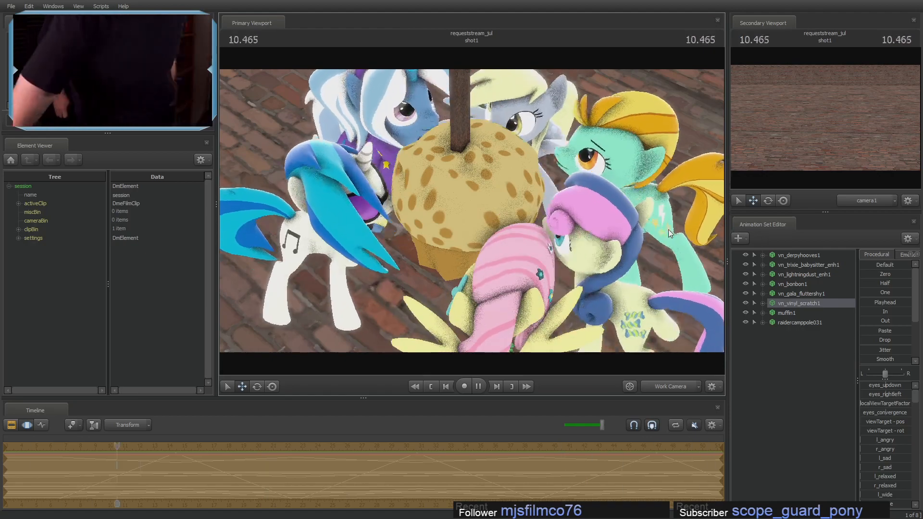
key(space)
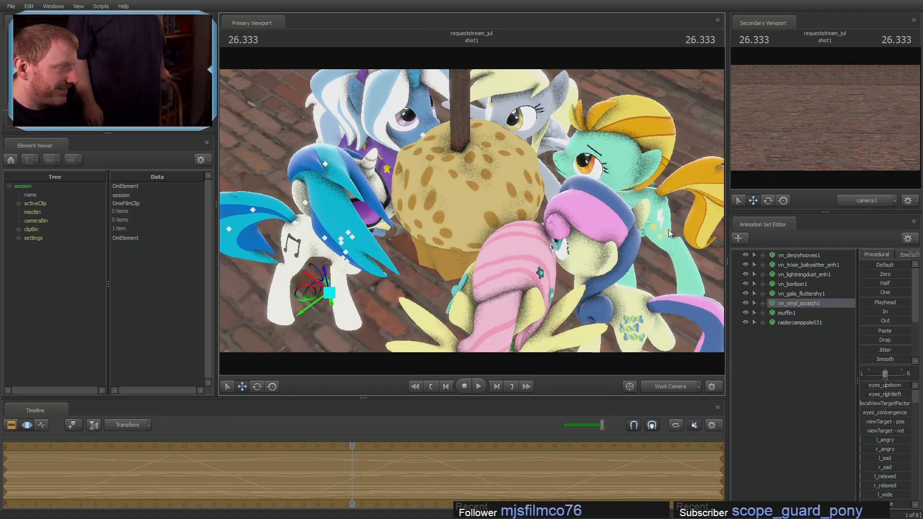
key(space)
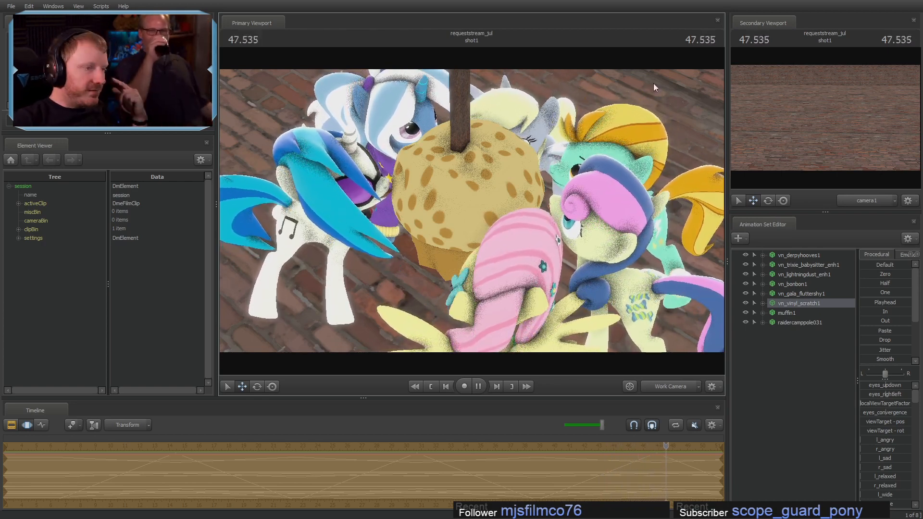
key(space)
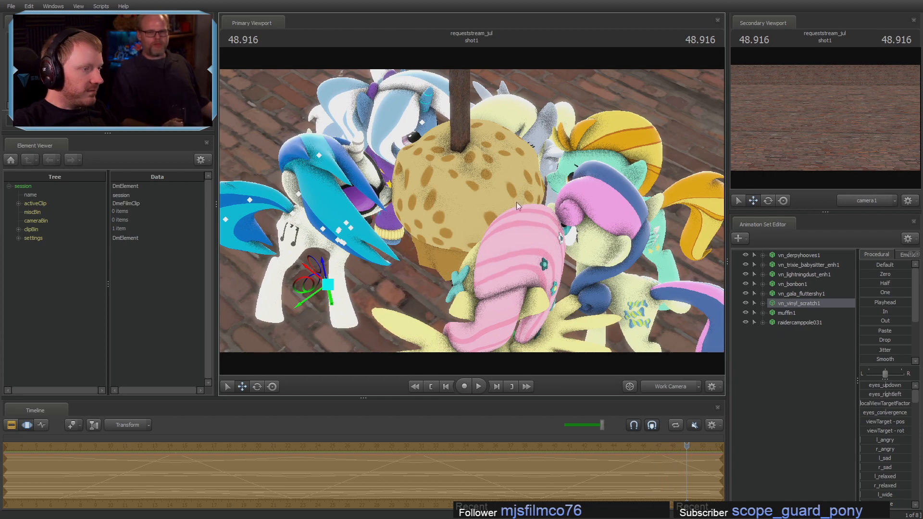
drag(583, 97, 567, 48)
key(s)
drag(666, 241, 664, 234)
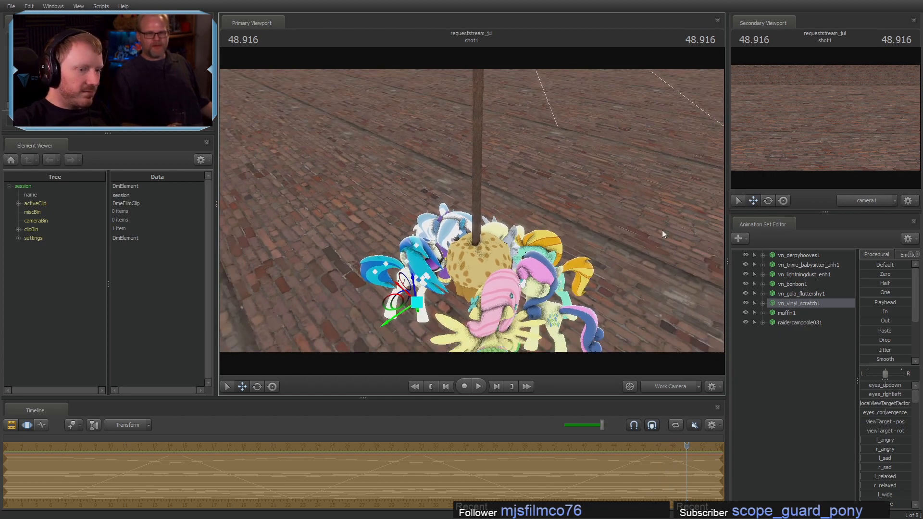
click(787, 315)
ctrl+click(789, 322)
right_click(790, 323)
click(773, 346)
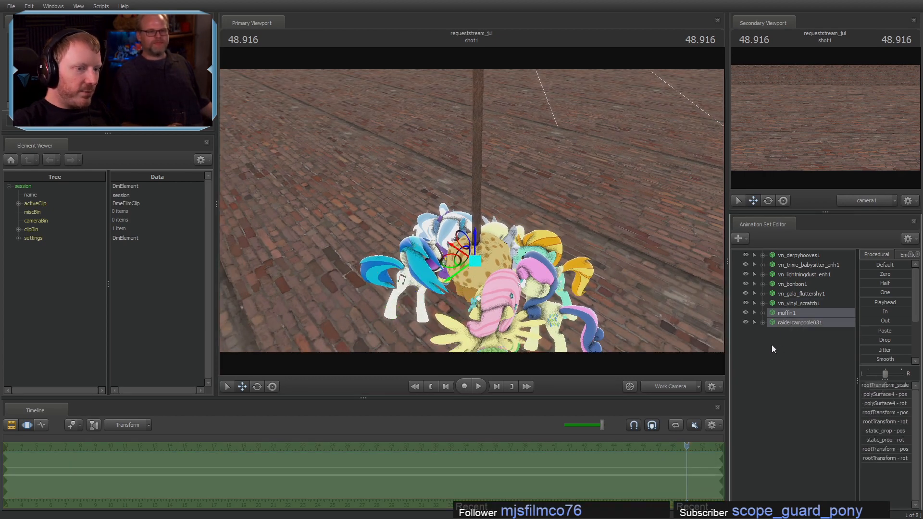
click(790, 340)
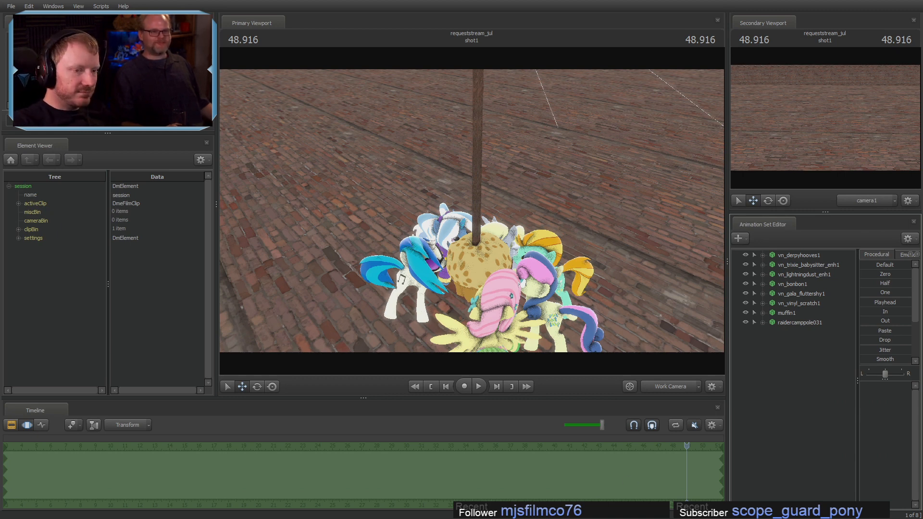
Step: Delete the muffin1 and raidercamppole031 animation sets, leaving only the ponies in the scene
click(779, 313)
ctrl+click(786, 321)
right_click(786, 322)
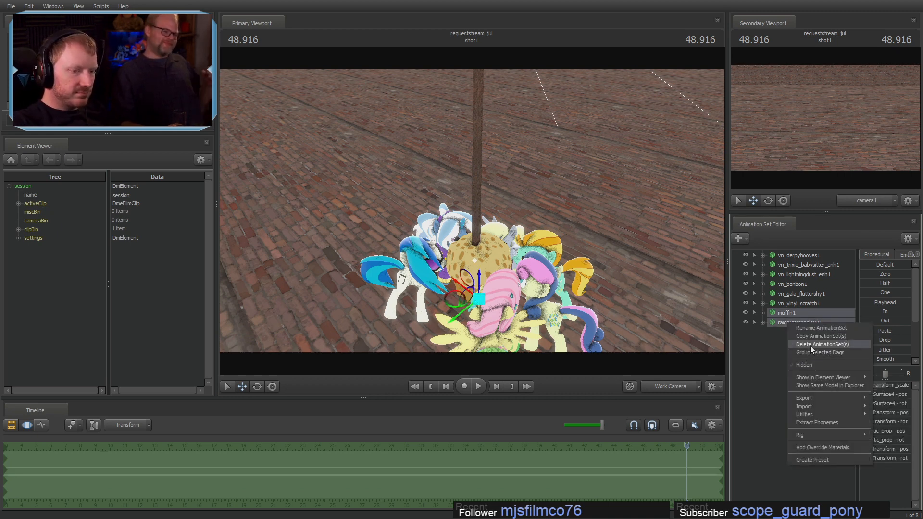
click(809, 345)
key(s)
drag(570, 309, 569, 309)
key(F2)
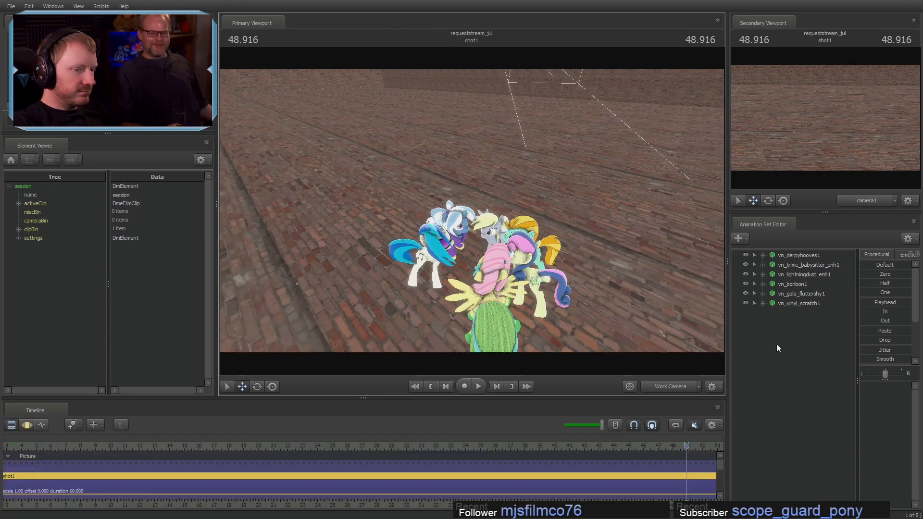
key(F3)
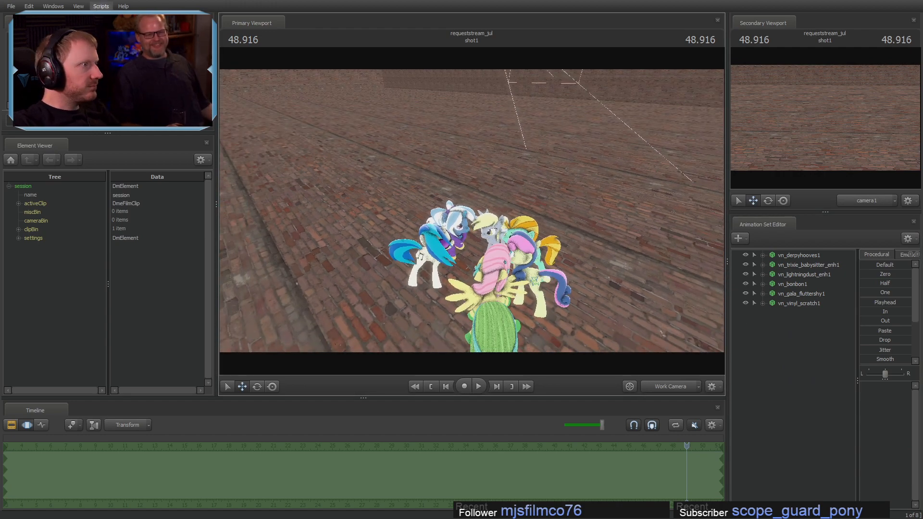
click(52, 6)
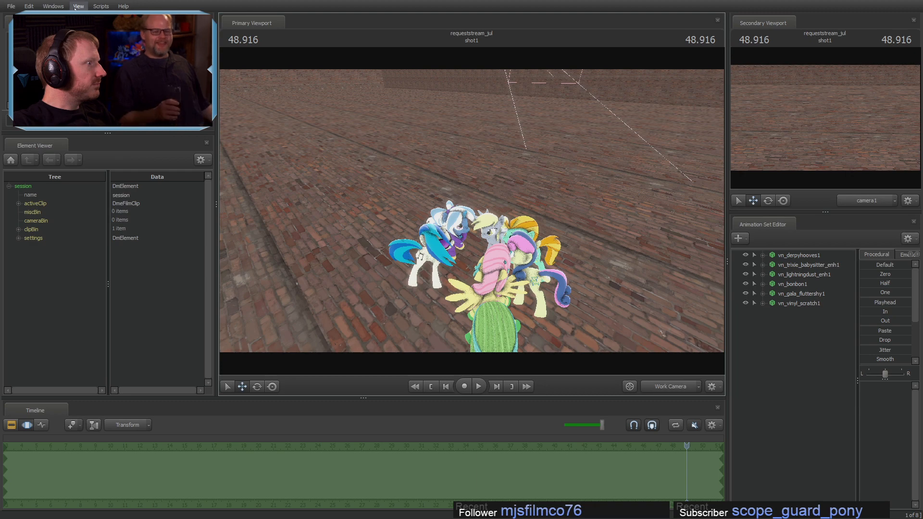
Step: Take the program window out of full screen and maximize it with the taskbar showing
click(91, 17)
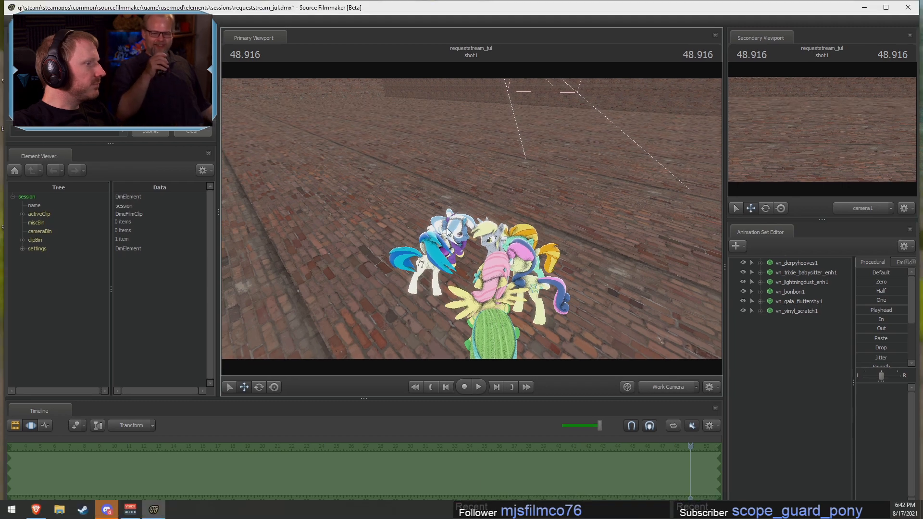
double_click(532, 8)
Step: Look for a bomb model for a new animation set, previewing the combine_helicopter bomb debris models
right_click(801, 475)
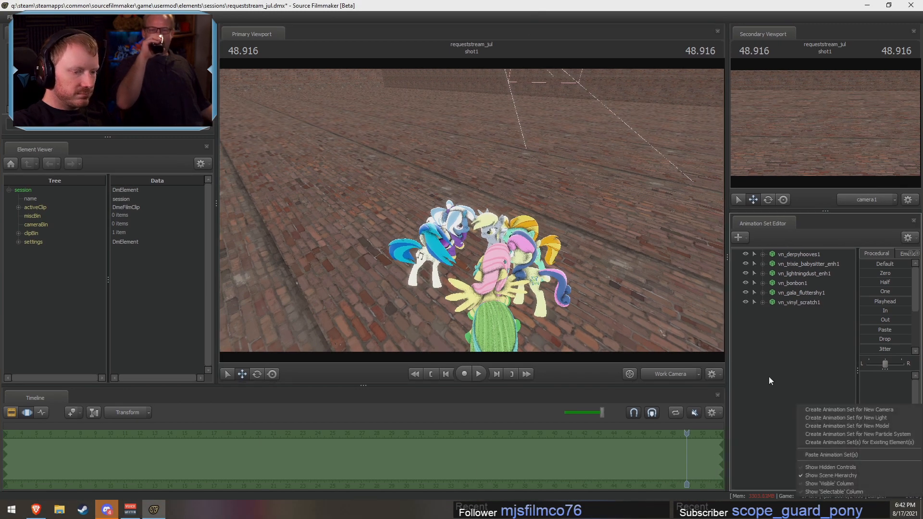
click(844, 426)
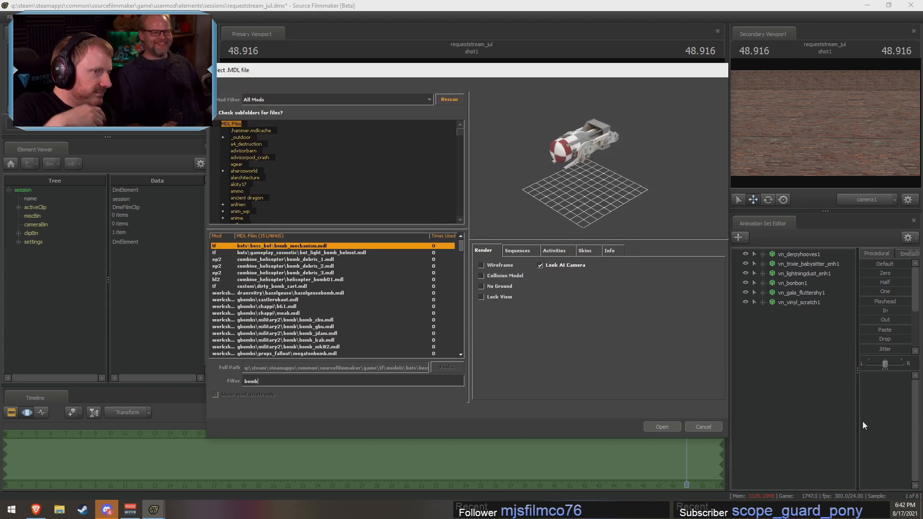
key(Down)
key(Down)
key(Down)
key(Down)
key(Down)
key(Down)
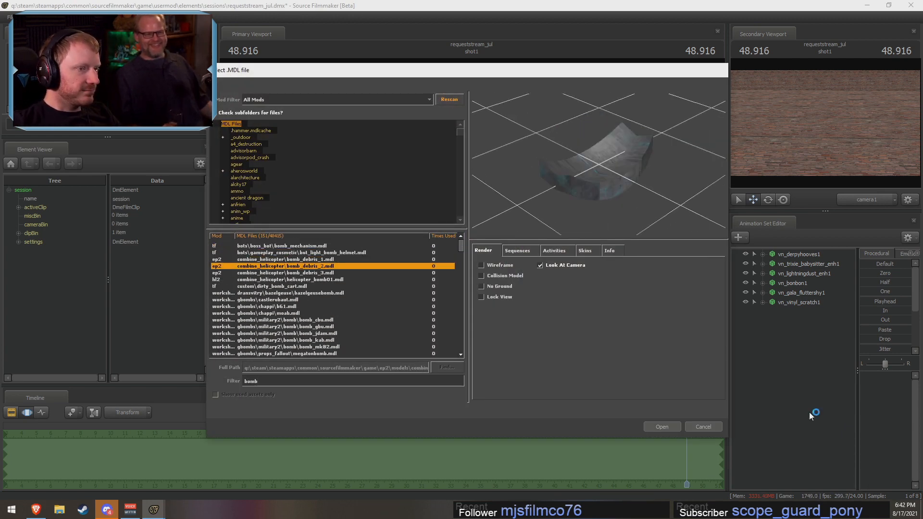
key(Down)
key(Up)
key(Down)
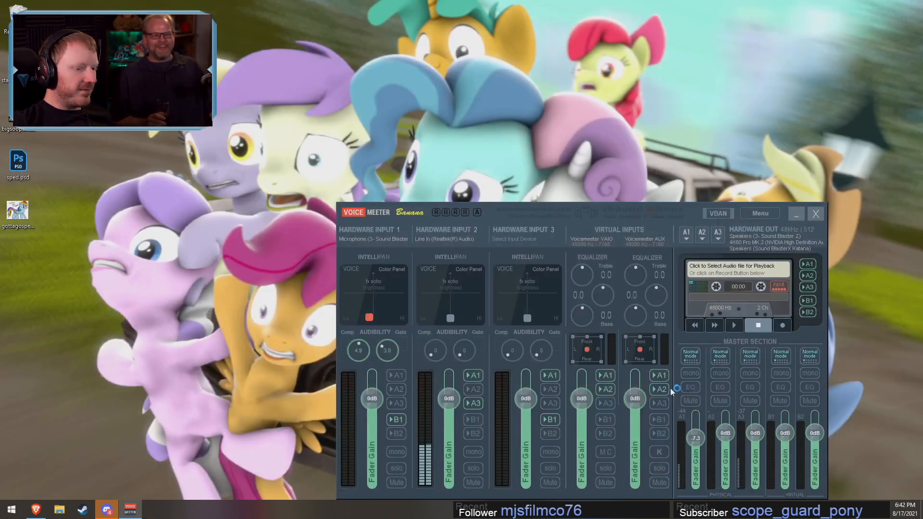
Step: Relaunch Source Filmmaker through Steam and decline loading the autosaved session
right_click(89, 515)
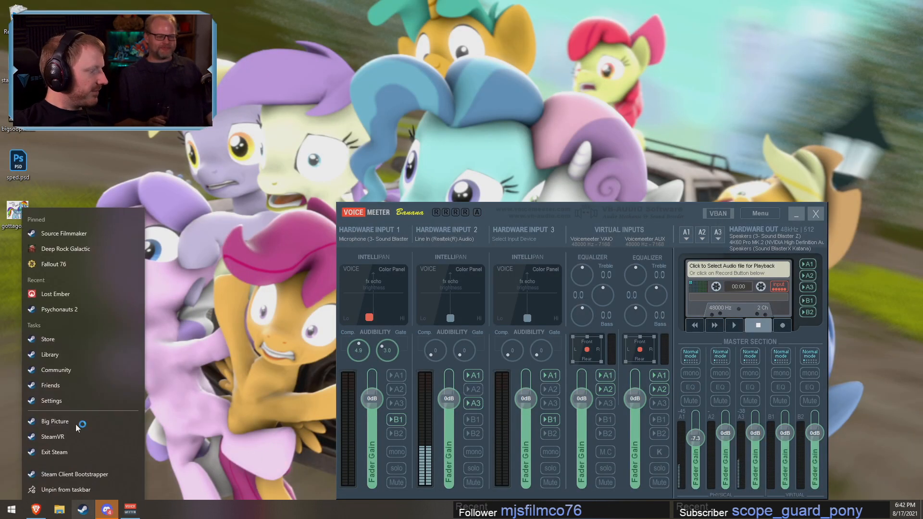
click(102, 226)
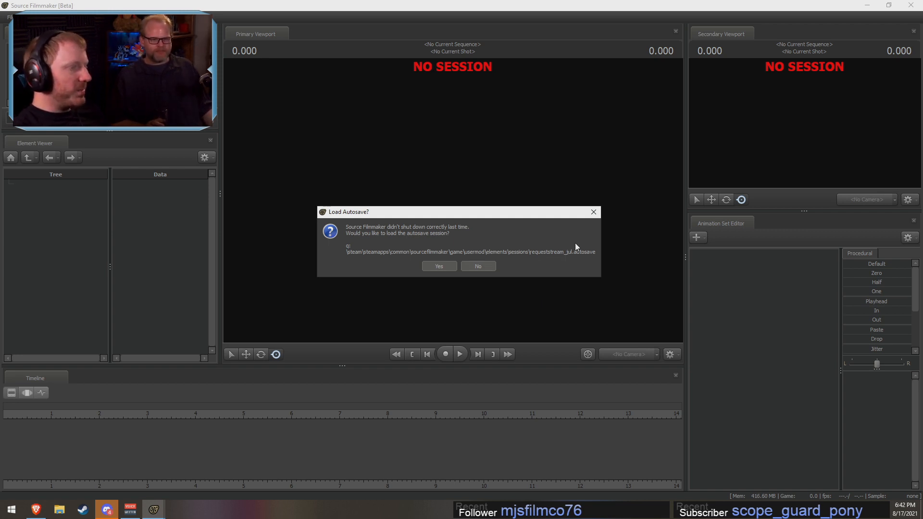
click(477, 263)
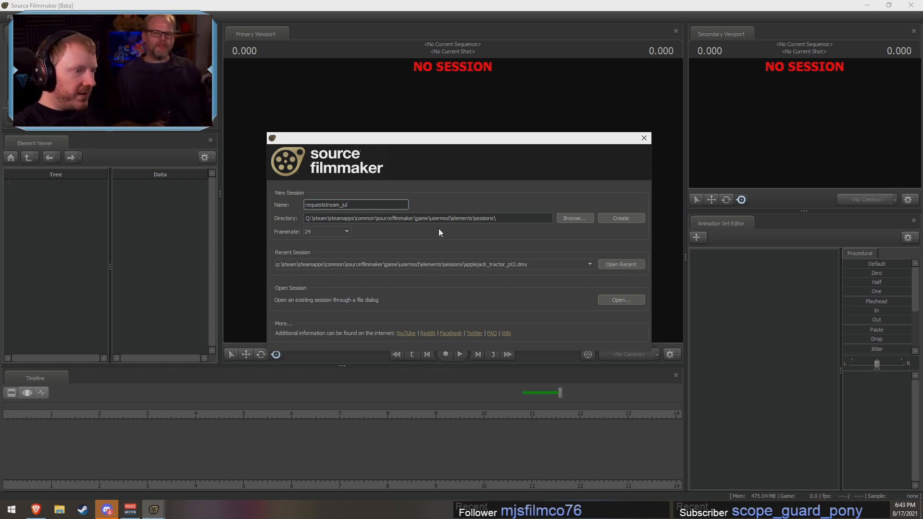
Step: Open the recent session applejack_tractor_pt2.dmx, skip the updated Workshop downloads, and load the map for the viewport
click(635, 265)
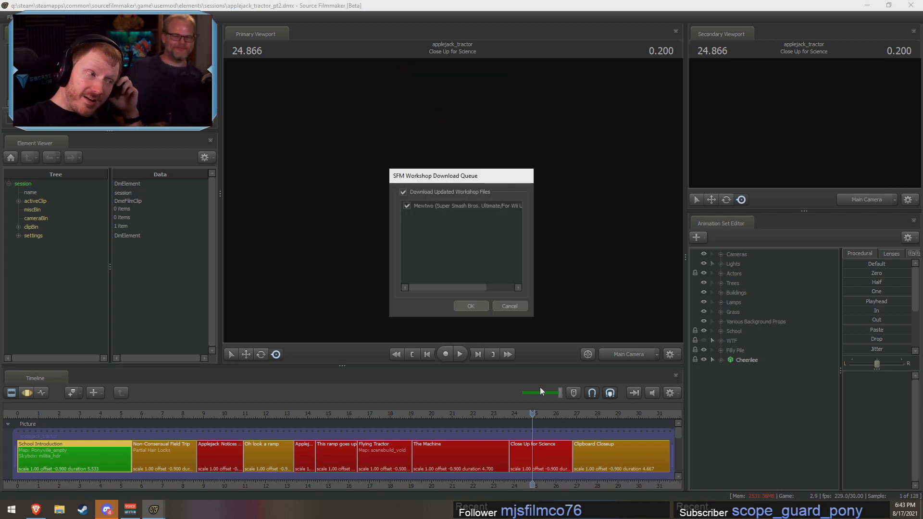
click(514, 306)
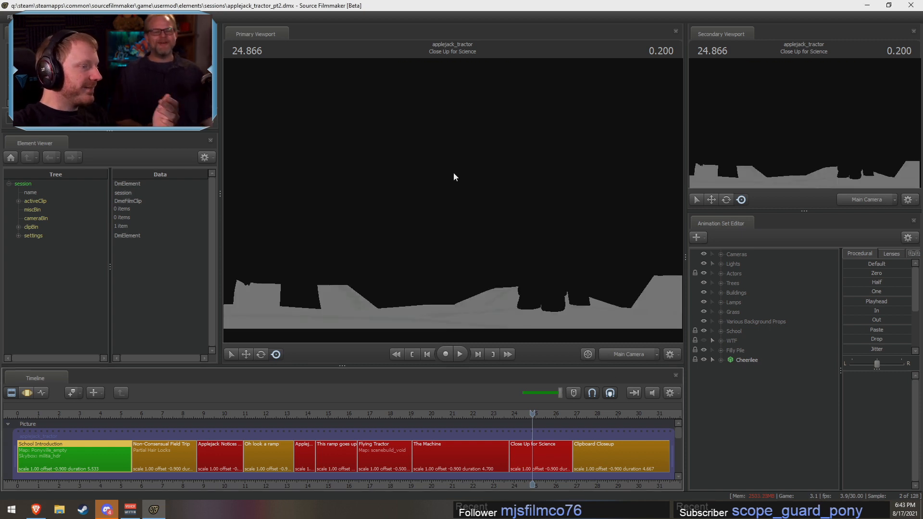
right_click(456, 183)
click(484, 209)
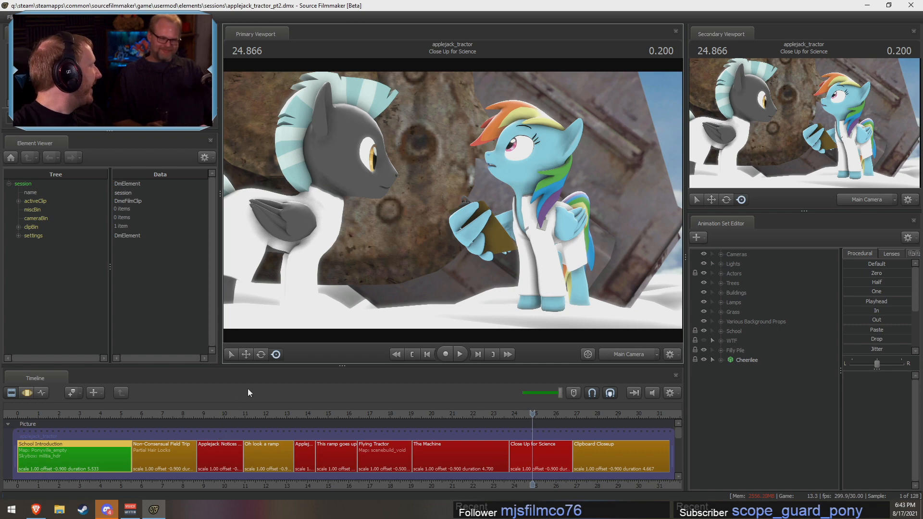
Step: Examine the Close Up for Science shot at 24.500 with the work camera, viewing the ponies and the machine from farther back
click(555, 456)
drag(543, 425, 524, 405)
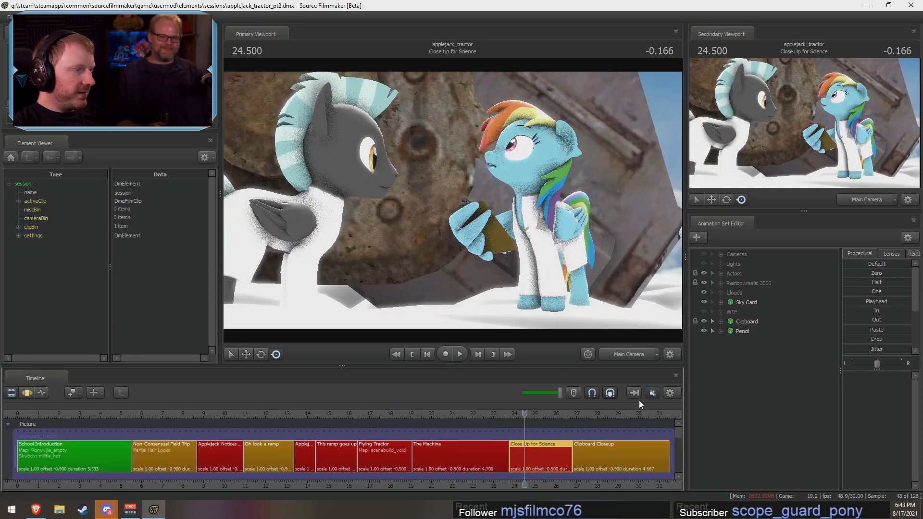
click(647, 353)
key(s)
drag(596, 269, 598, 262)
mouse_move(452, 200)
mouse_down()
mouse_move(456, 210)
mouse_move(451, 200)
mouse_up()
key(s)
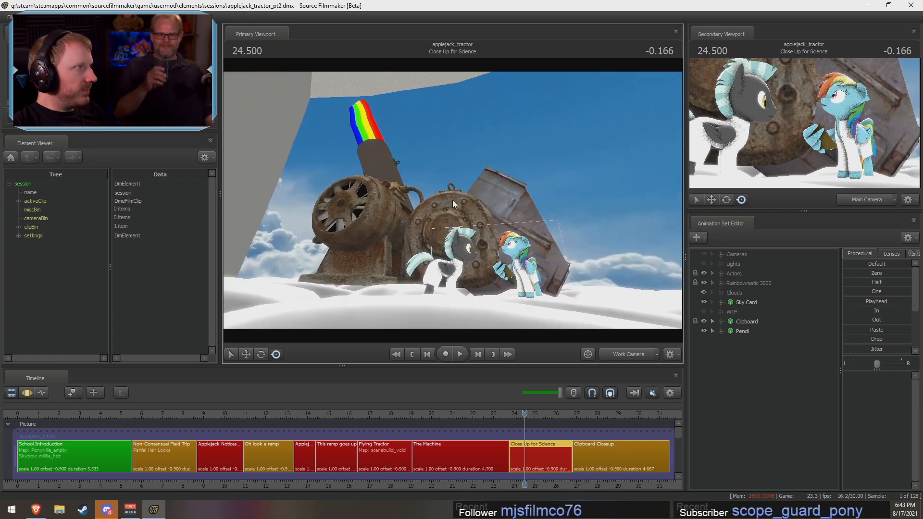
key(s)
drag(412, 248, 414, 269)
key(w)
mouse_move(451, 200)
mouse_down()
mouse_move(459, 212)
mouse_move(456, 198)
mouse_up()
key(d)
Step: Add the vn_fluttershy.mdl model to the Close Up for Science shot and play it back from the work camera
right_click(763, 386)
click(806, 406)
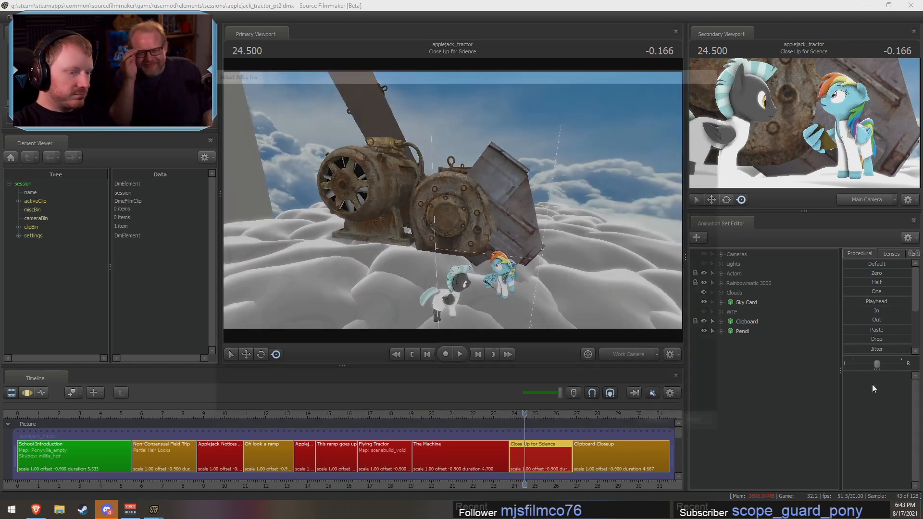
text(fluttrt)
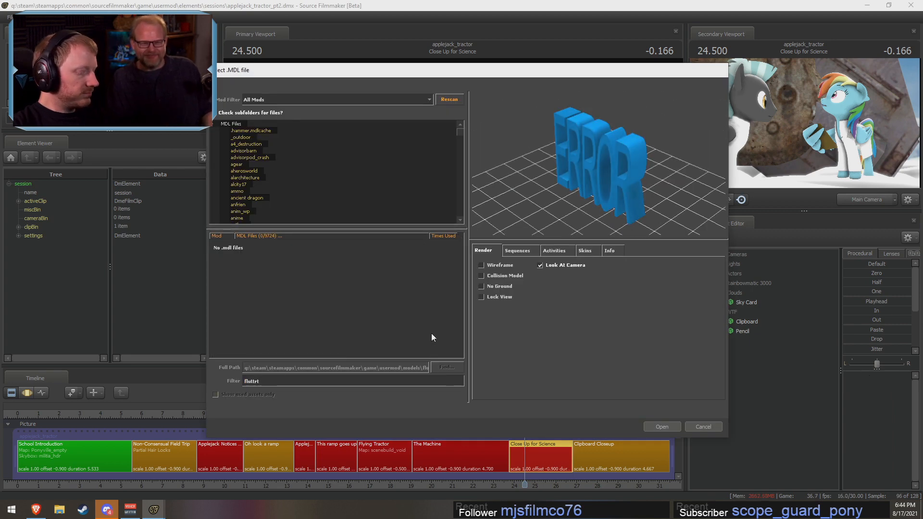
key(BackSpace)
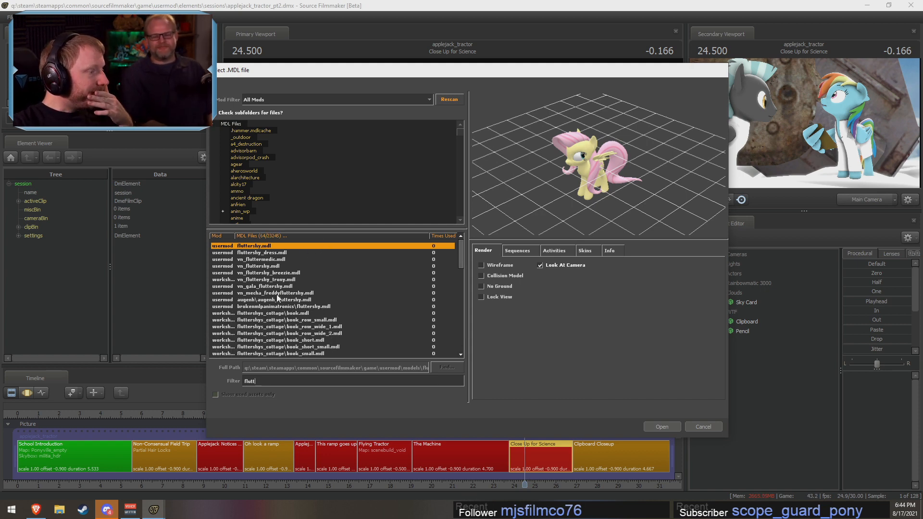
click(266, 267)
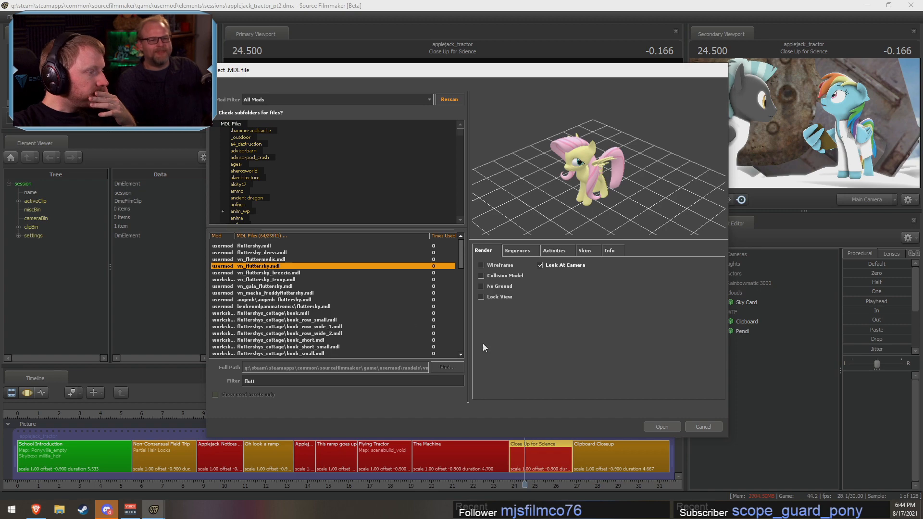
click(671, 426)
ctrl+click(619, 354)
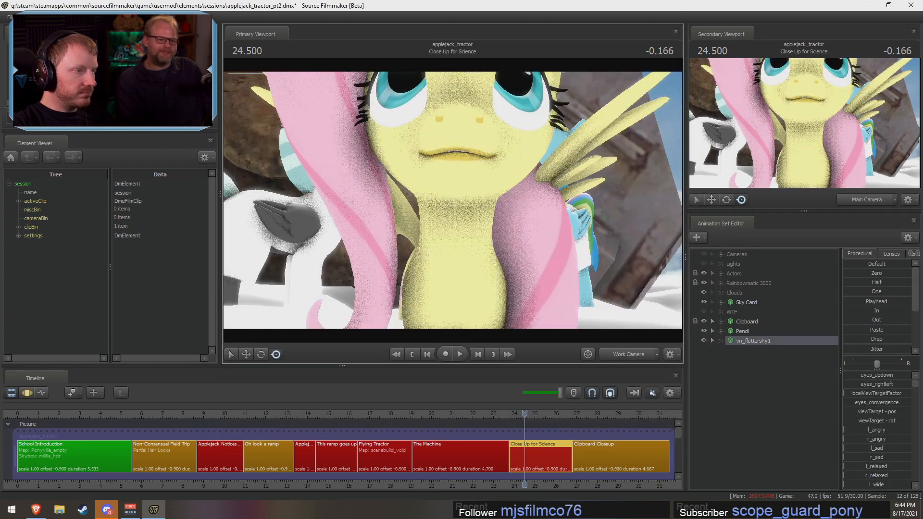
key(s)
key(space)
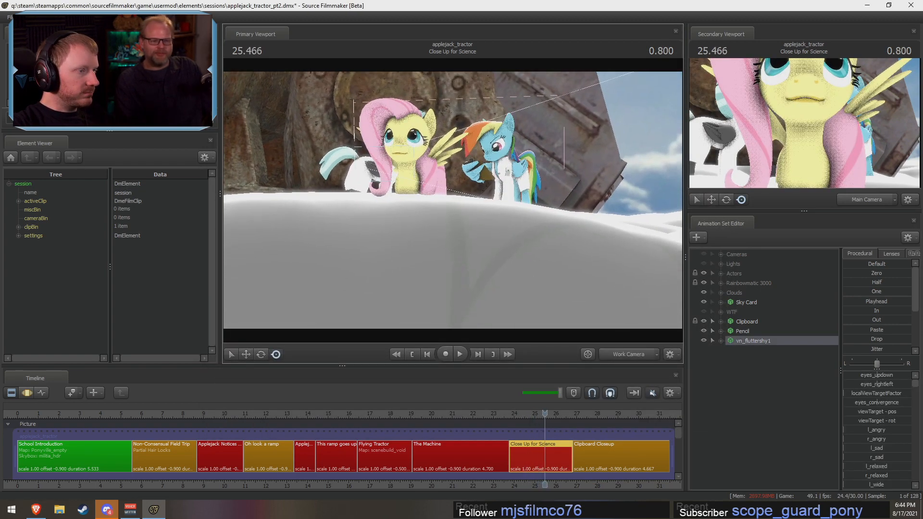
key(space)
Step: Transfer the vn_fluttershy1 animation set from the Close Up for Science shot to the shot The Machine
right_click(748, 342)
click(754, 353)
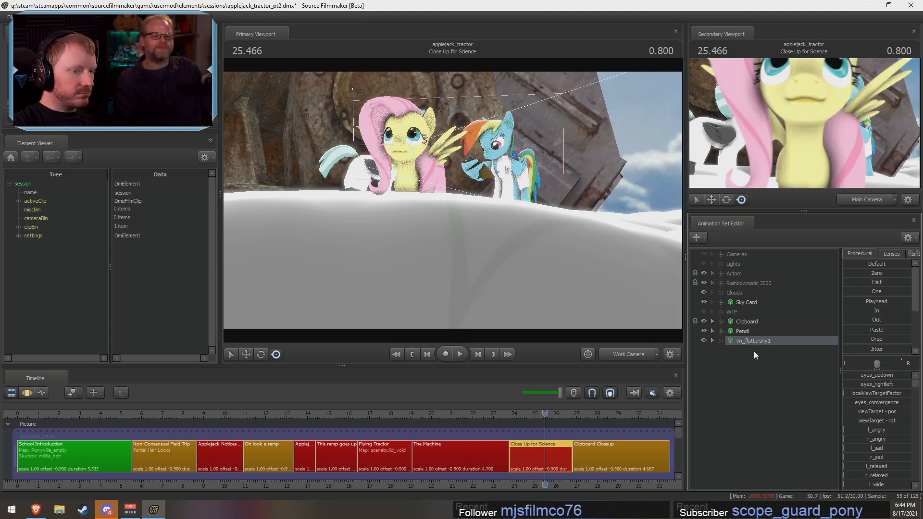
right_click(753, 341)
click(760, 361)
drag(446, 415, 459, 415)
click(468, 453)
right_click(757, 406)
right_click(756, 406)
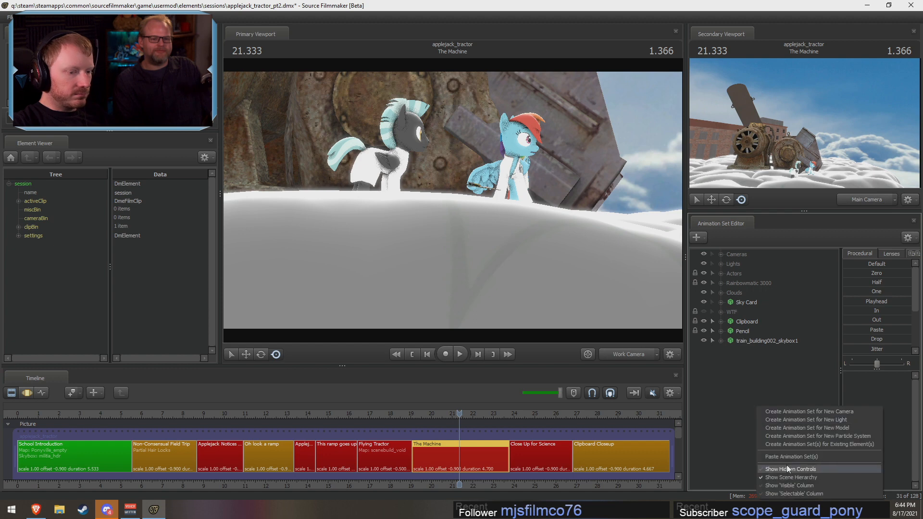
click(792, 456)
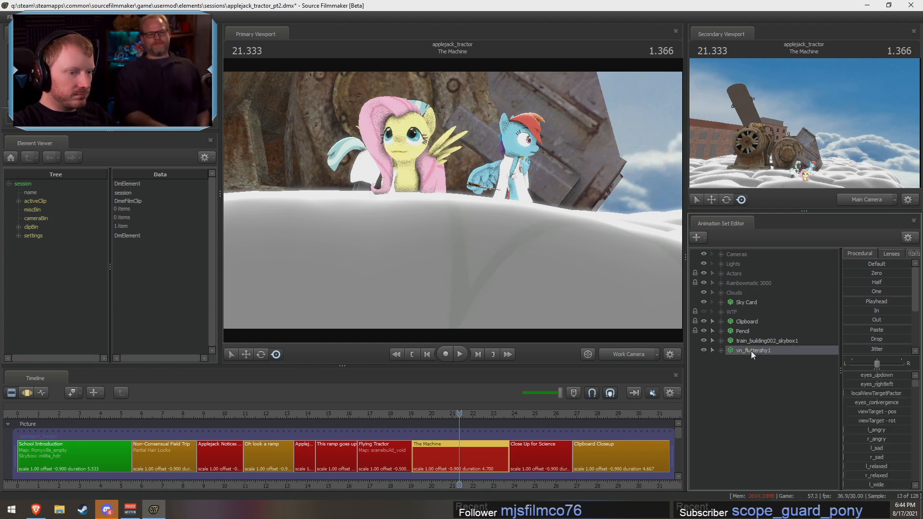
Step: Move Fluttershy across the clouds to an open spot beyond the machine for the entire timeline, and rotate her
drag(506, 207, 509, 205)
key(s)
key(F3)
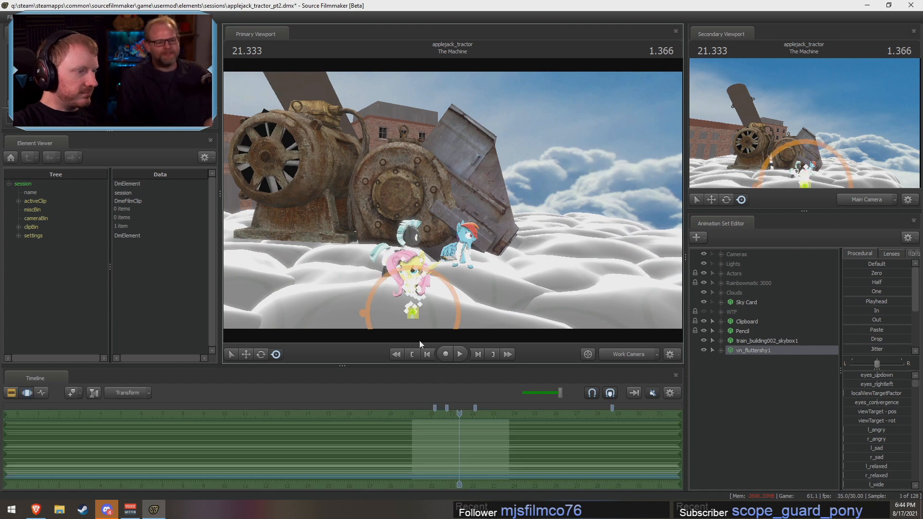
drag(415, 315, 612, 234)
key(w)
key(e)
drag(471, 231, 468, 229)
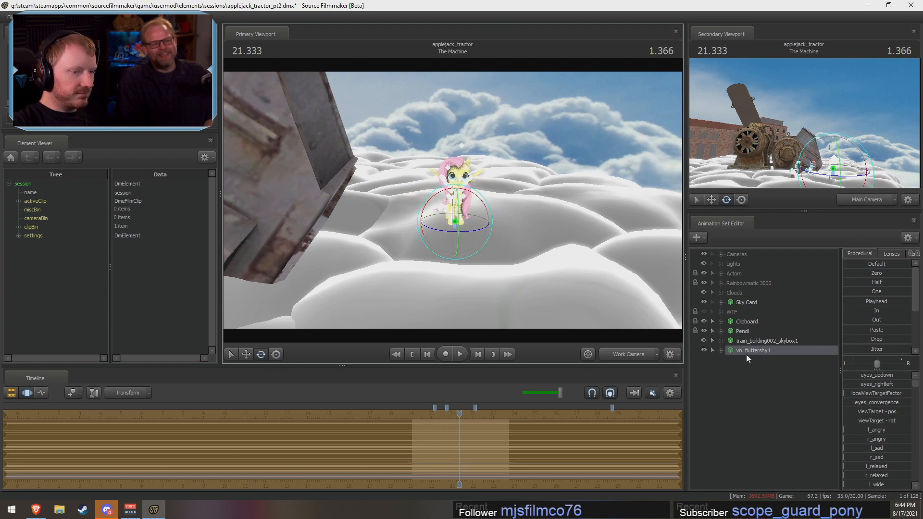
Step: Lower Fluttershy's eye view target in front of her, and undo the last adjustment
click(720, 350)
click(730, 360)
click(765, 369)
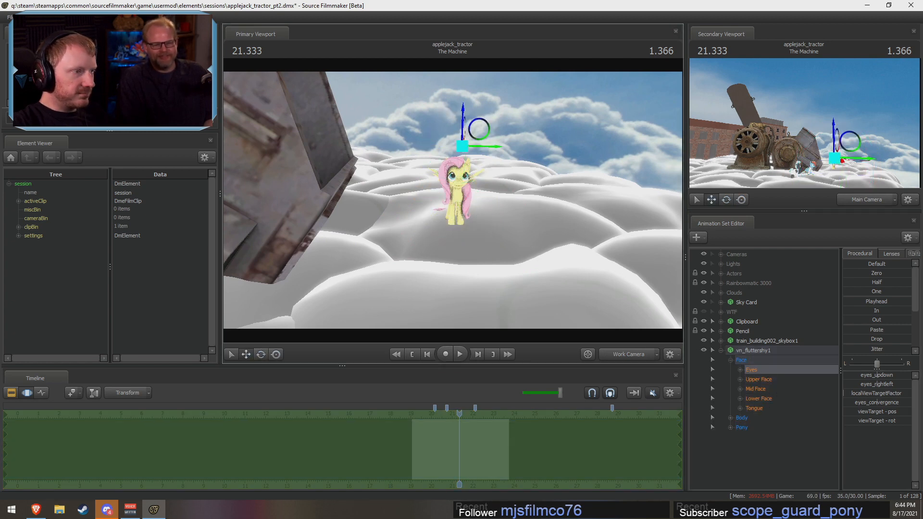
alt+drag(524, 154, 512, 197)
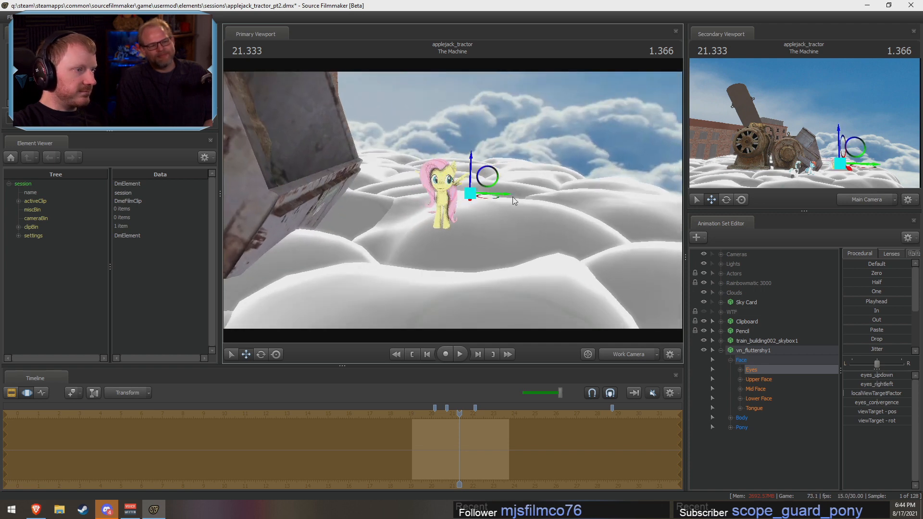
key(ctrl+z)
Step: Shift all of vn_fluttershy1 a little farther away from the machine across the entire timeline
click(756, 350)
drag(468, 226, 502, 224)
key(F2)
key(F3)
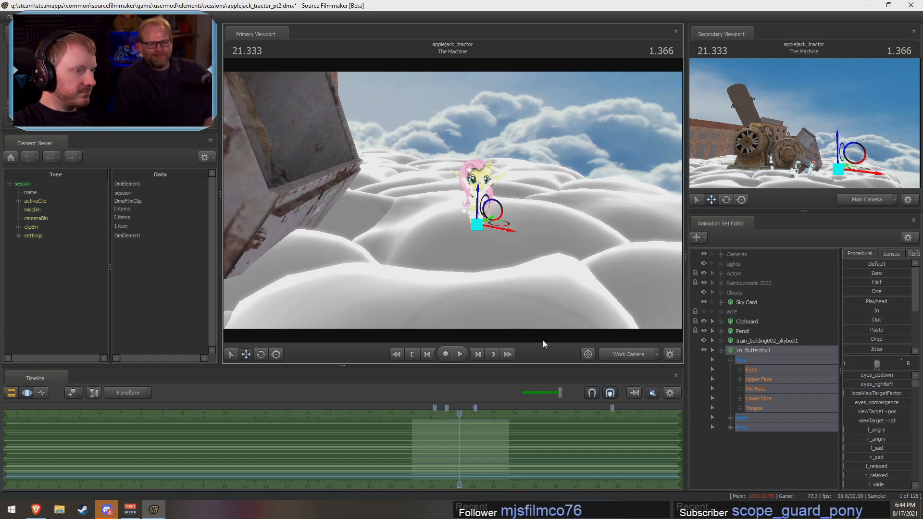
Step: Adjust Fluttershy's l_puckerer and r_puckerer Lower Face controls across the entire timeline, using a close view of her face
key(w)
drag(543, 340, 587, 326)
scroll(465, 430, up, 3)
shift+click(550, 451)
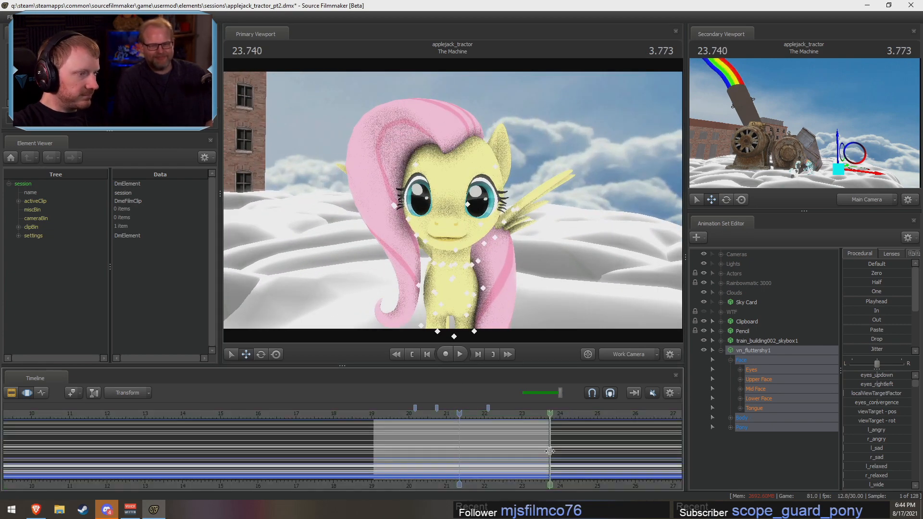
key(ctrl+a)
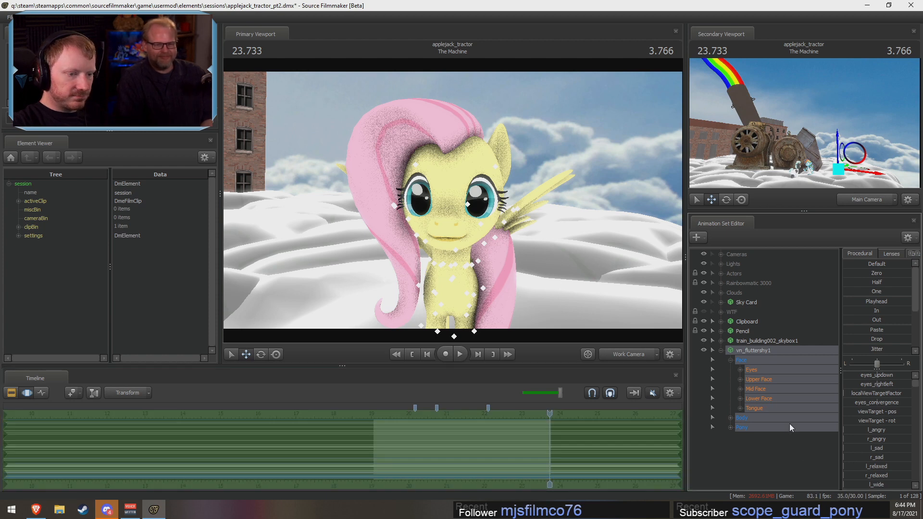
click(781, 399)
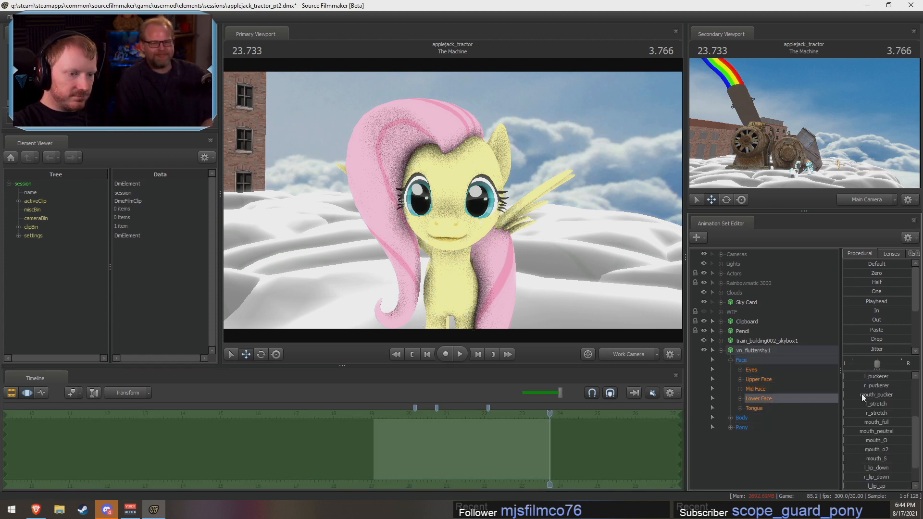
drag(862, 386, 909, 378)
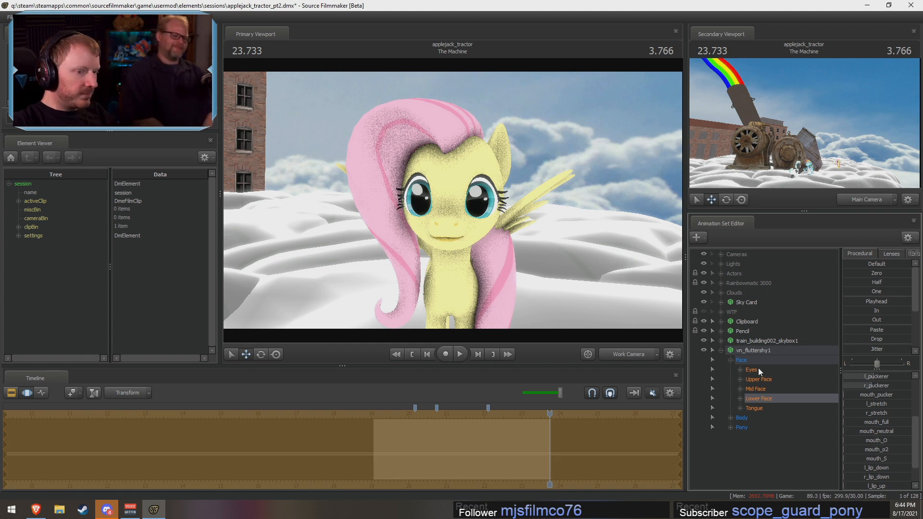
Step: Raise Fluttershy's l_relaxed and r_relaxed Upper Face controls partway across the entire timeline
click(760, 379)
key(F2)
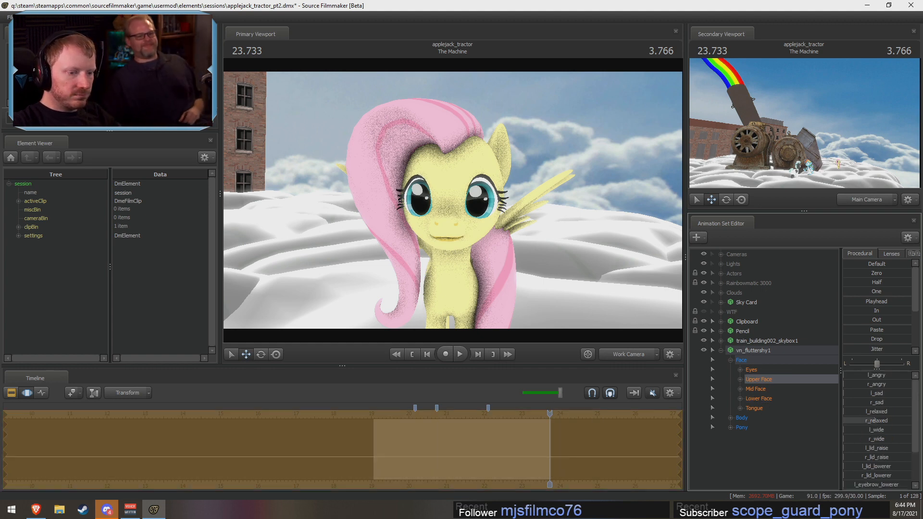
key(F3)
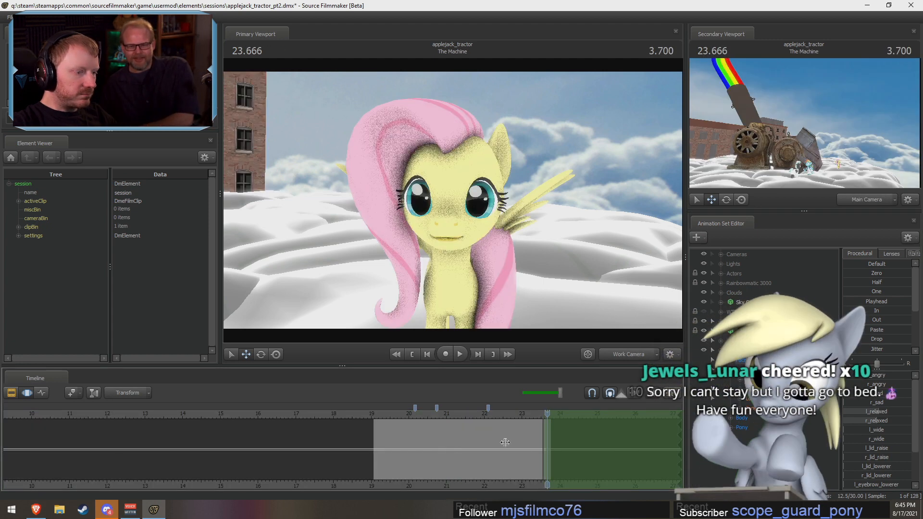
Step: Blend Fluttershy's Upper Face from about 20.3 s to the playhead, raising l_wide and r_wide and clearing l_relaxed and r_relaxed
drag(543, 440, 432, 430)
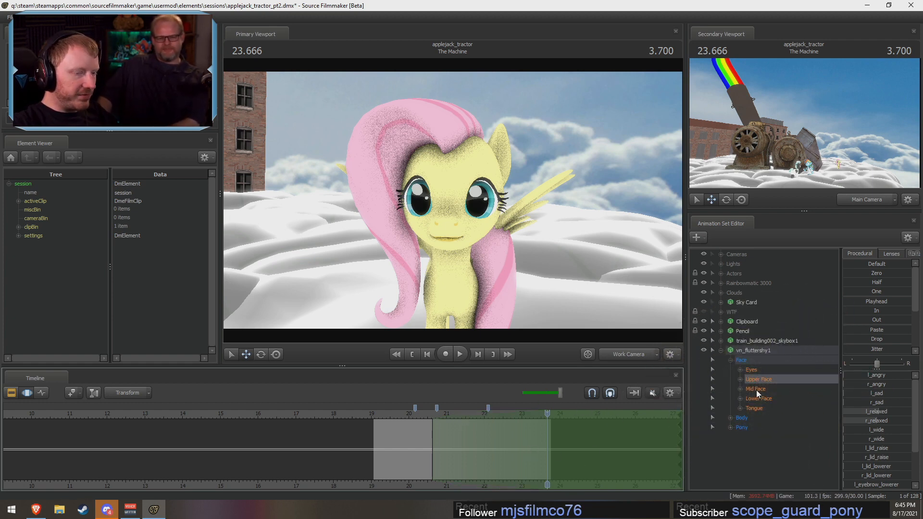
drag(436, 437, 423, 436)
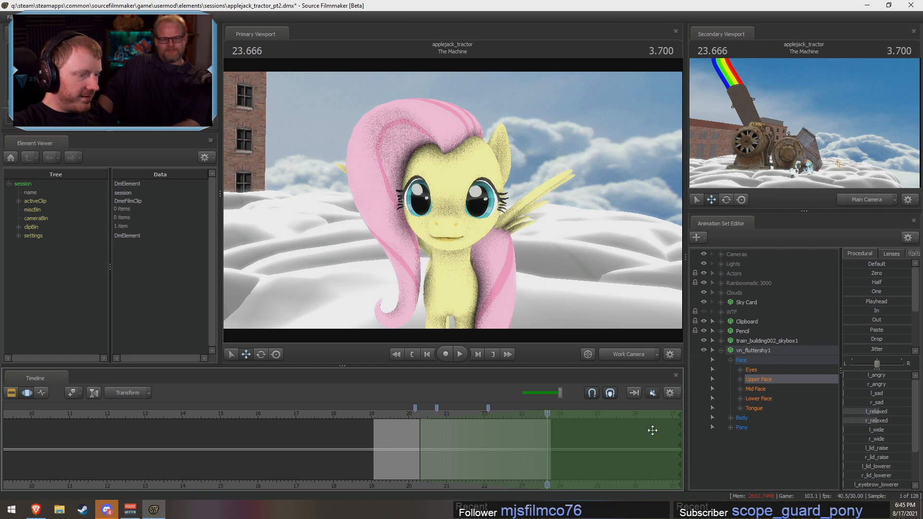
drag(868, 425, 889, 439)
key(ctrl+z)
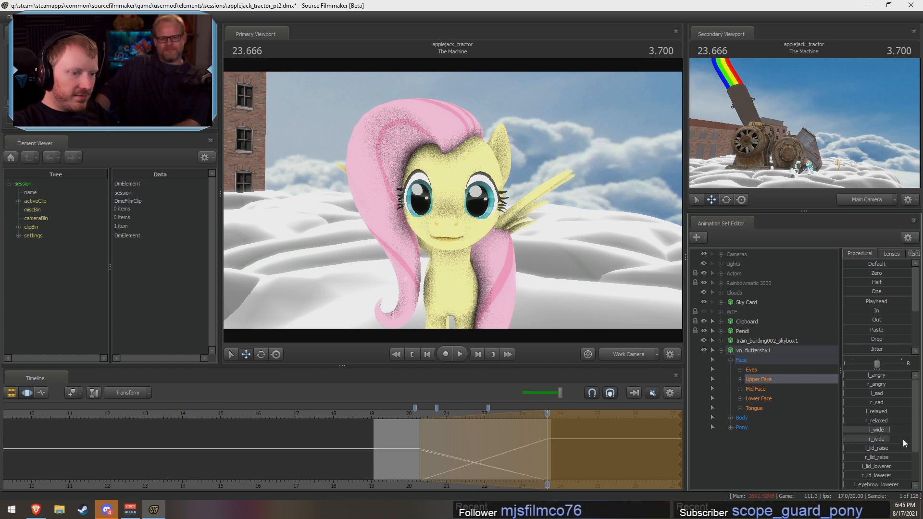
Step: Shape Fluttershy's Lower Face into an open smile by raising jaw_open, grin, l_smirk and r_smirk and lowering l_puckerer and r_puckerer
click(770, 398)
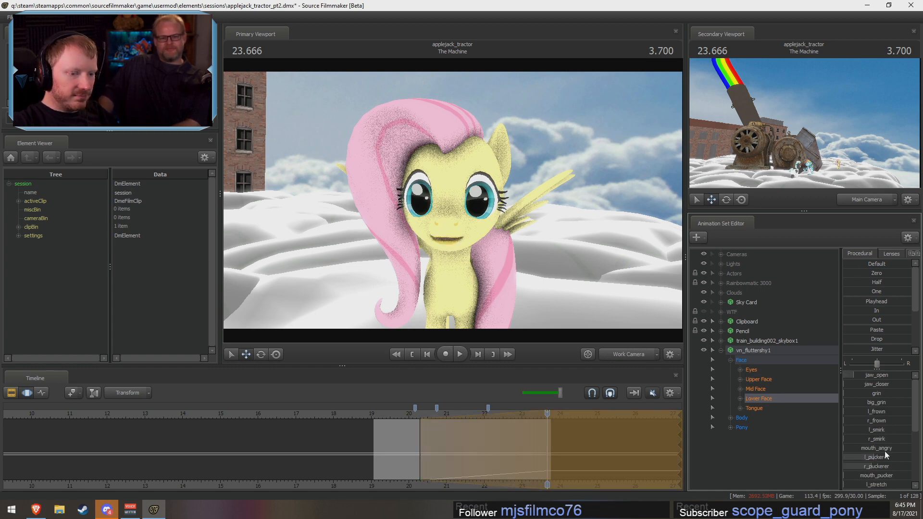
drag(871, 466, 839, 461)
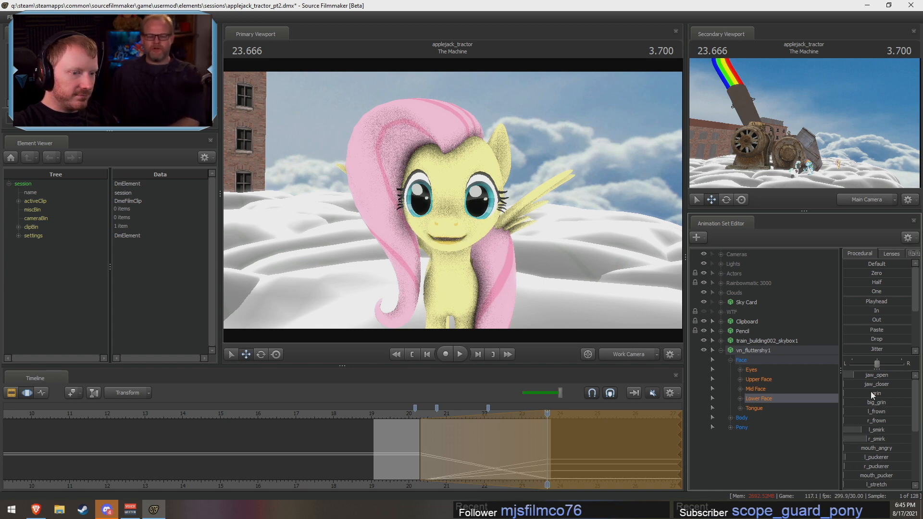
drag(873, 395, 884, 395)
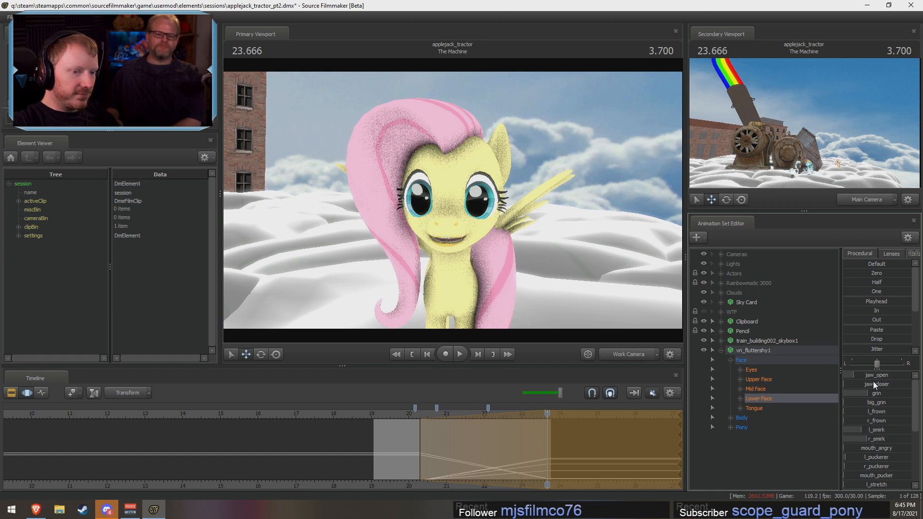
drag(881, 376, 890, 376)
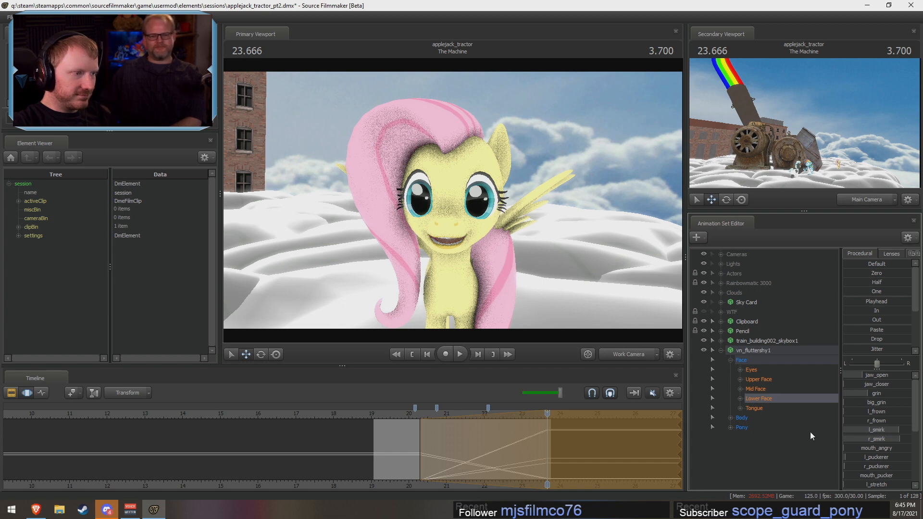
drag(885, 394, 876, 394)
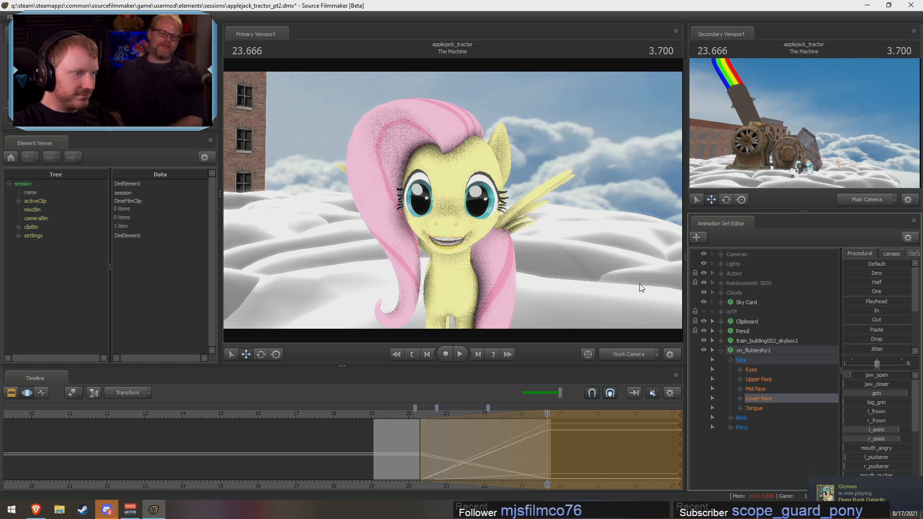
Step: Pick Fluttershy's Head control with the rotate manipulator, commit the pending facial edit, and view her from farther back
drag(490, 221, 453, 200)
key(s)
click(459, 225)
key(e)
key(s)
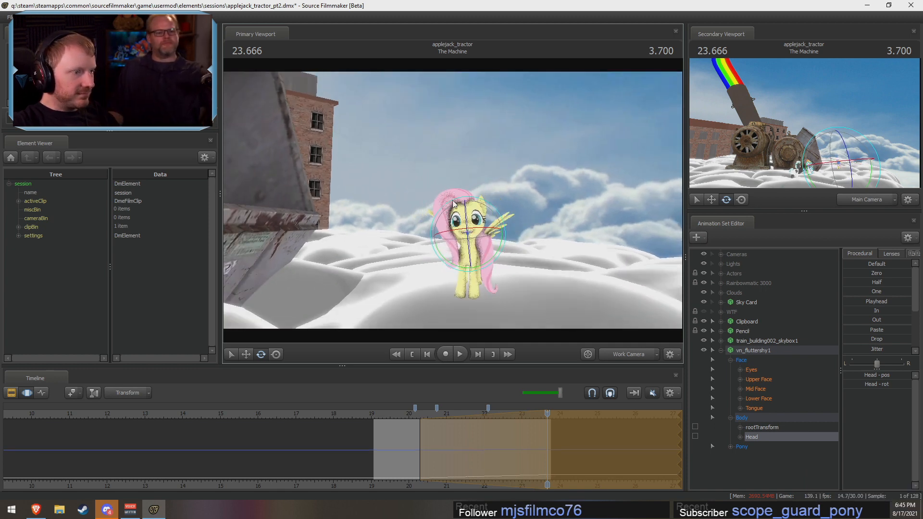
key(Return)
key(a)
drag(364, 199, 452, 200)
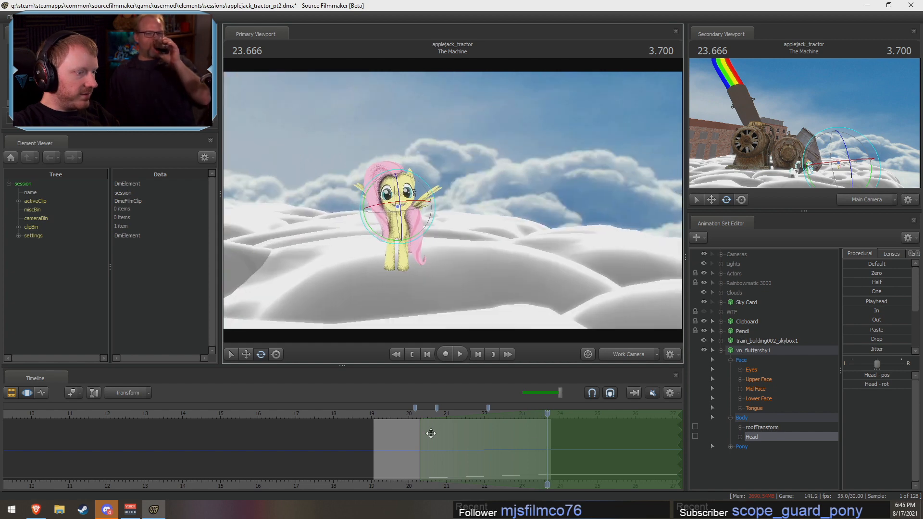
Step: Retime all of vn_fluttershy1's expression change so that it begins at the start of the shot The Machine
click(762, 351)
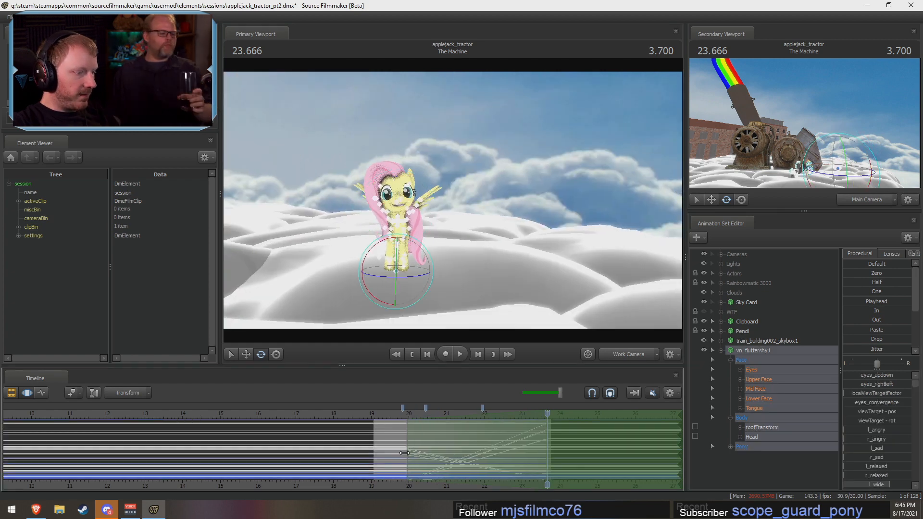
click(673, 393)
click(678, 434)
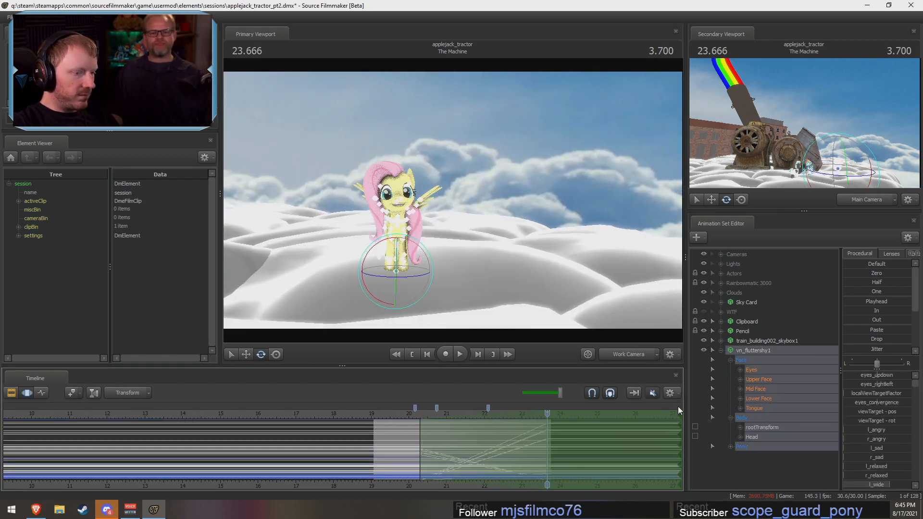
click(674, 395)
click(679, 431)
drag(418, 441, 374, 452)
drag(365, 415, 377, 420)
Step: Unmute the four muted machine and scream sound clips under the shot The Machine, including biker\deathscream08.wav and producer\deathscream02.wav
key(F2)
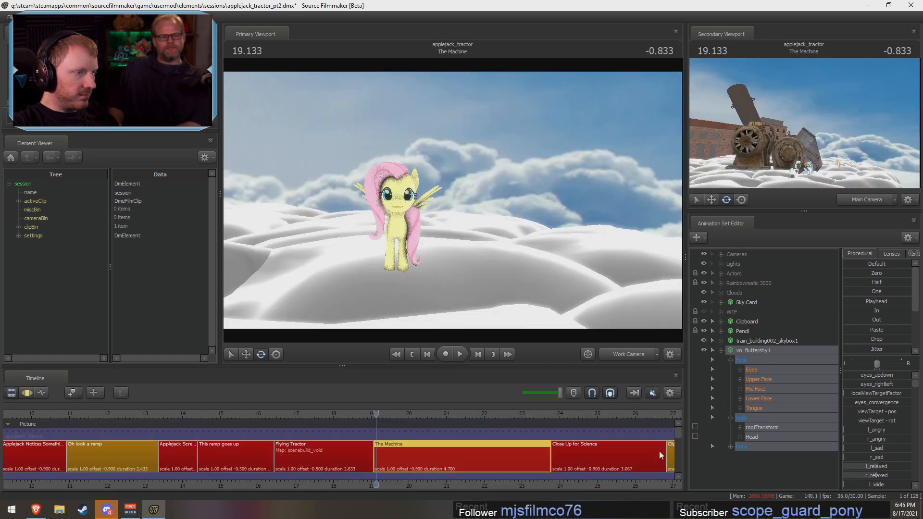
key(F3)
key(F2)
scroll(671, 436, down, 5)
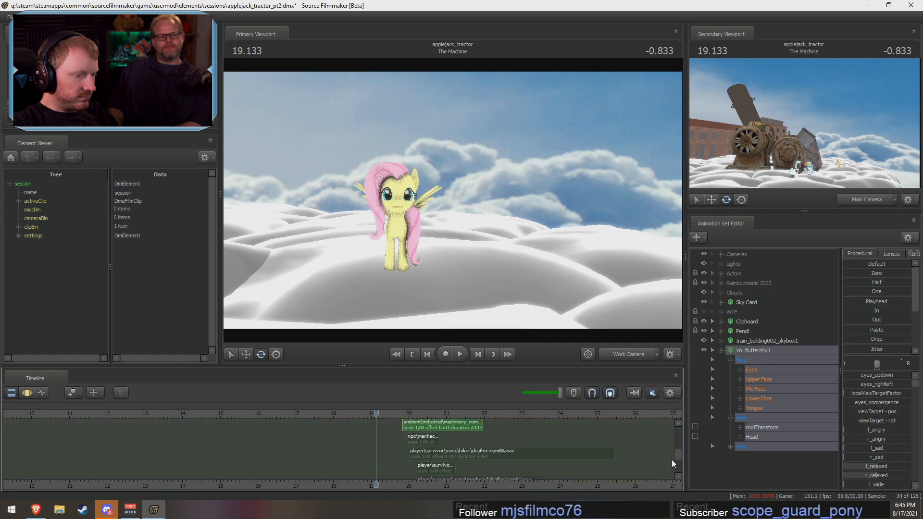
right_click(425, 438)
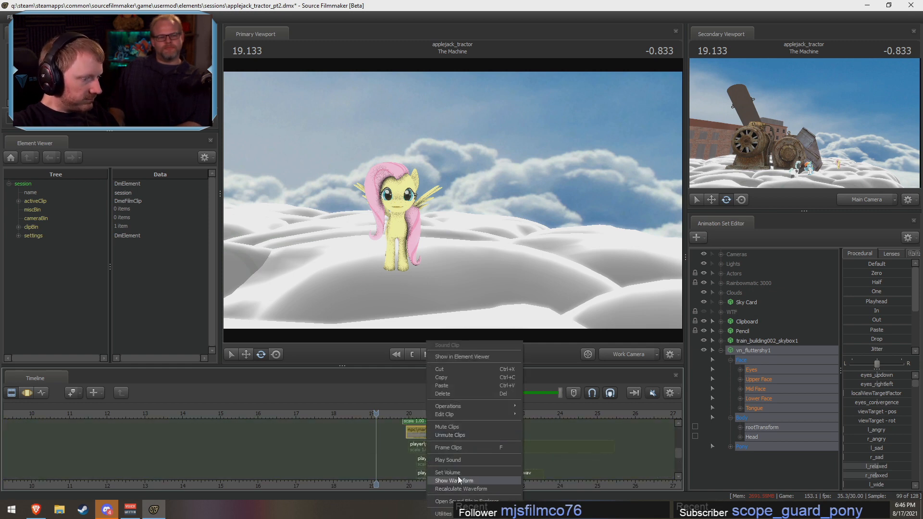
click(455, 432)
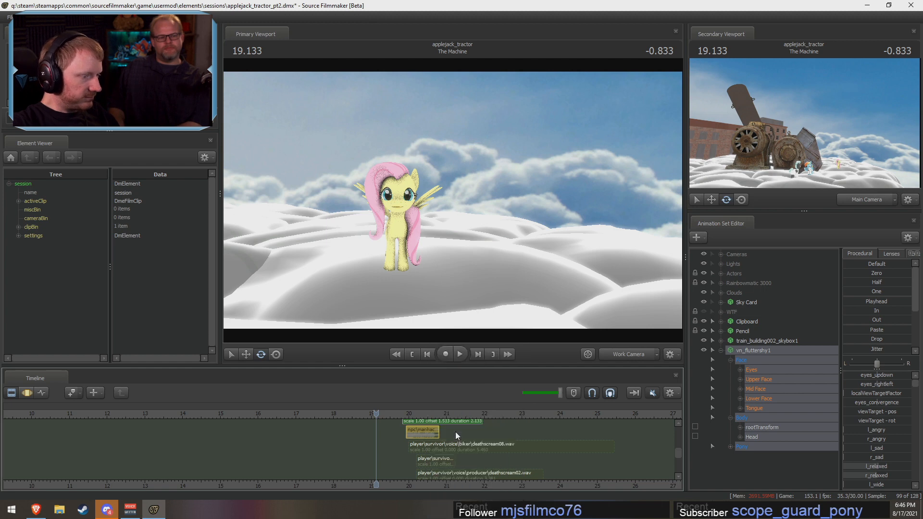
click(434, 447)
right_click(433, 447)
click(463, 364)
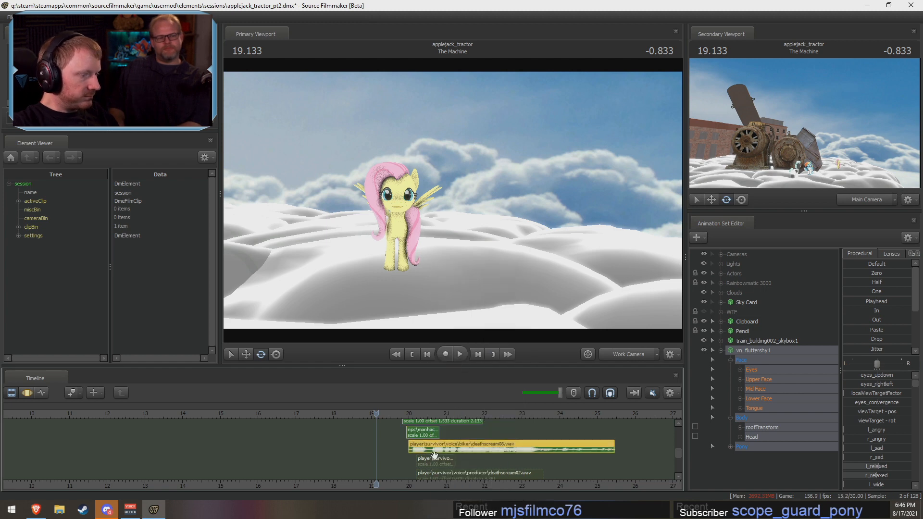
right_click(435, 460)
click(455, 374)
right_click(457, 473)
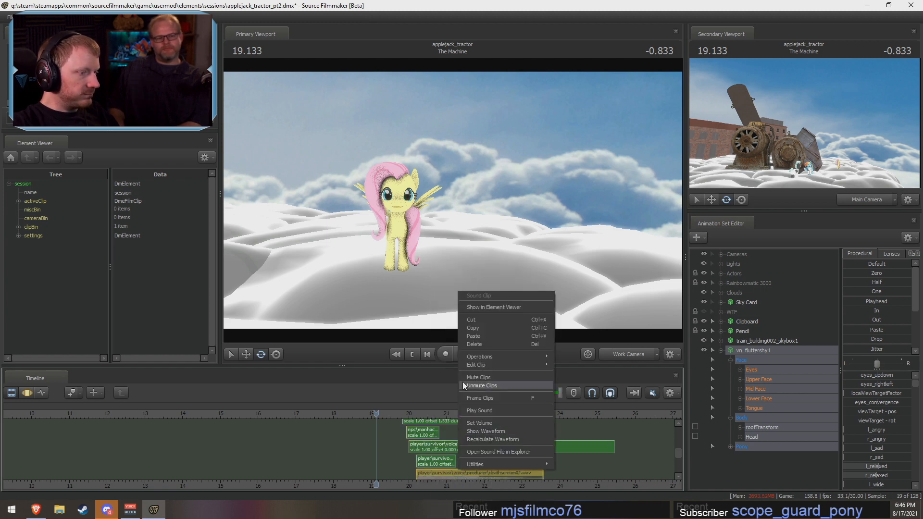
click(471, 382)
Step: Select the shot The Machine and unhide the WTF group with meepo1, rainbowdash1 and blood_decap_fountain1
drag(680, 456, 680, 436)
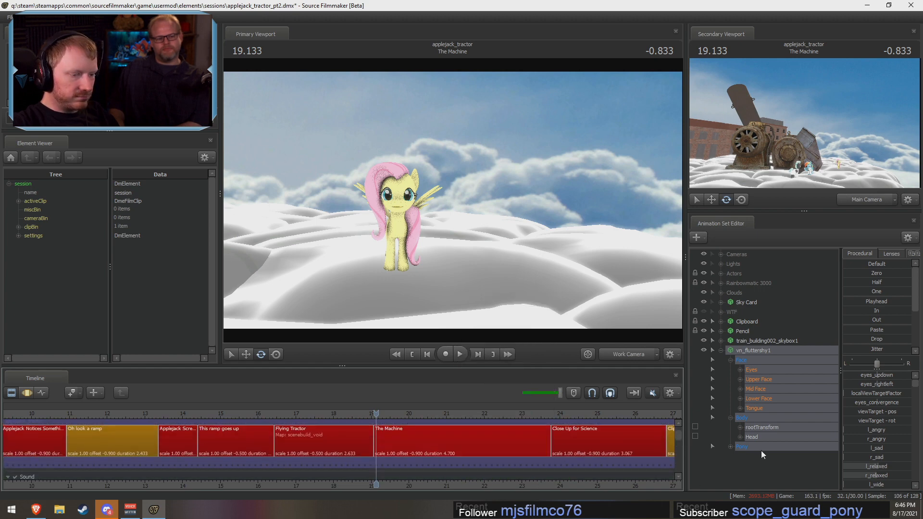
click(487, 441)
click(717, 312)
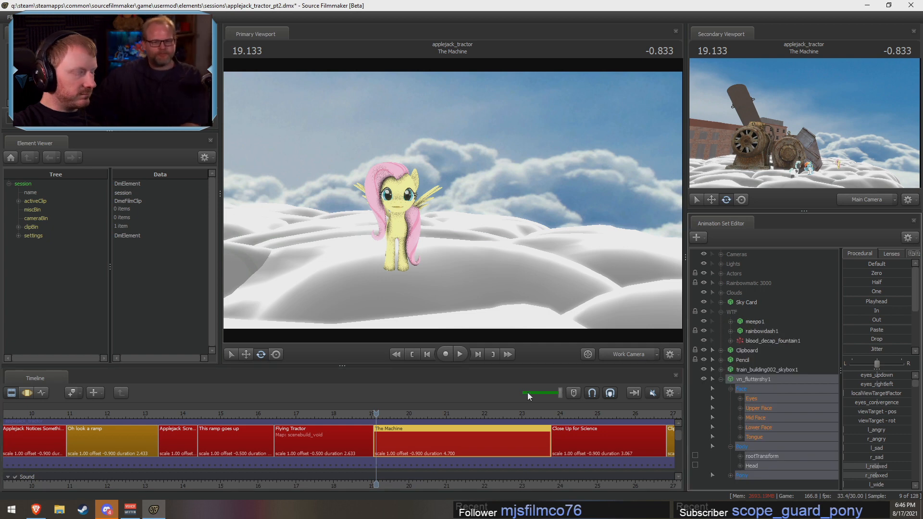
Step: Frame Fluttershy beside the machine from a low angle and play the opening of the shot
drag(519, 260, 468, 236)
key(s)
key(w)
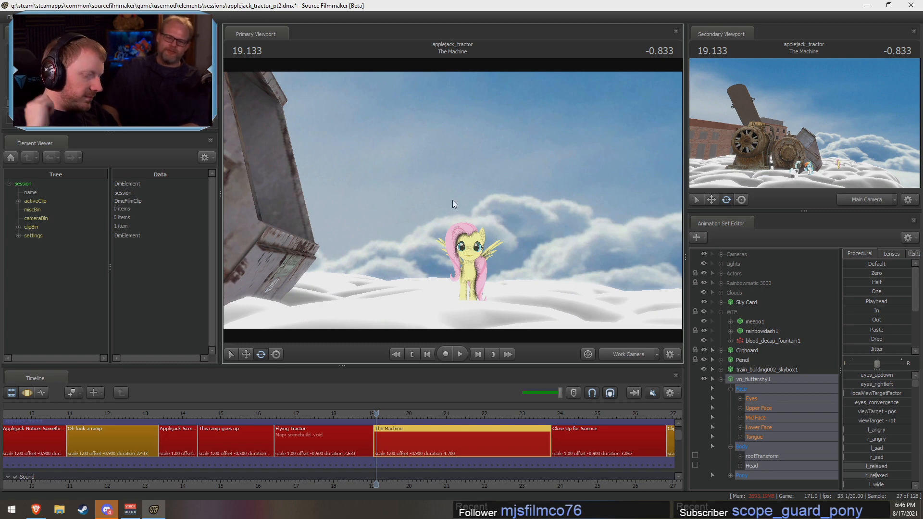
key(space)
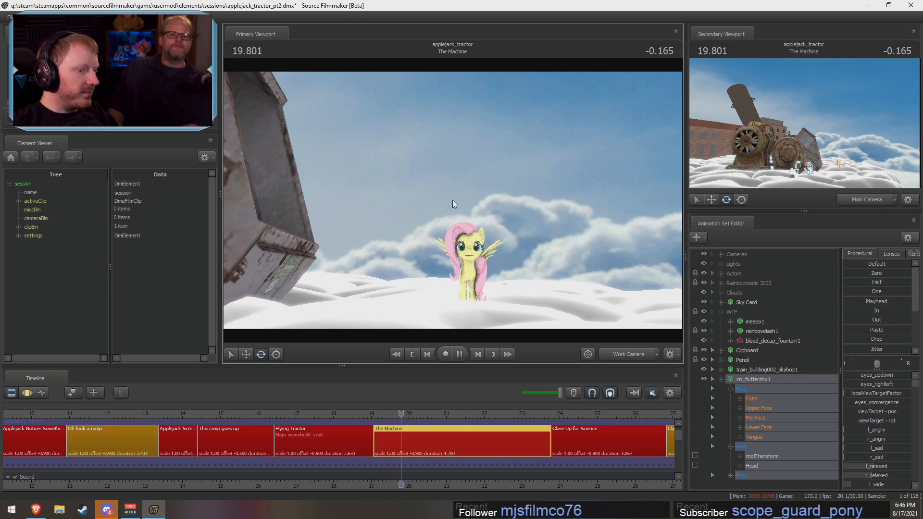
key(space)
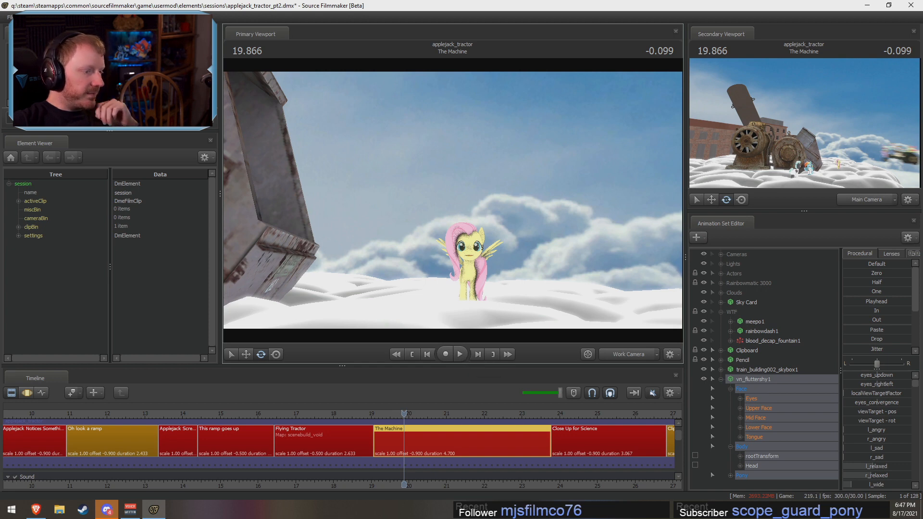
Step: Turn on timeline audio, lower its volume, and play The Machine to review Fluttershy's expression with the blood spray
scroll(466, 476, up, 2)
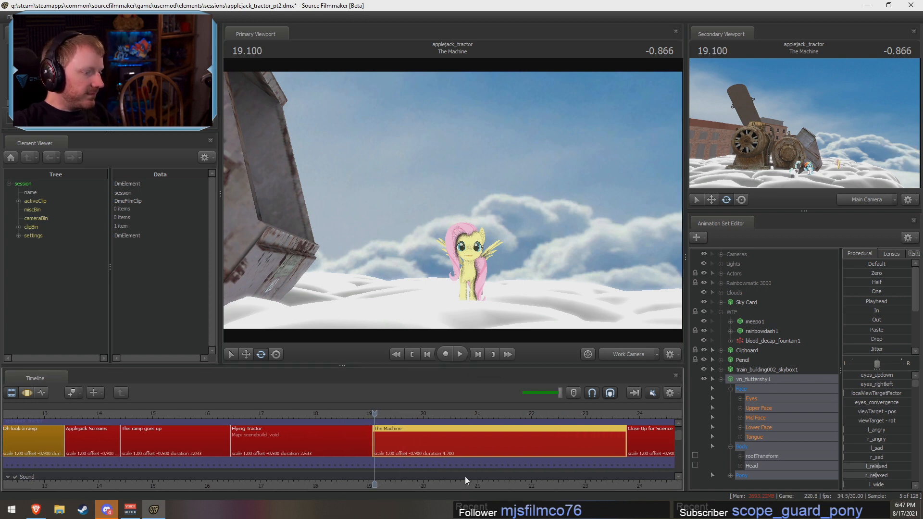
middle_drag(493, 488, 248, 470)
scroll(422, 479, up, 1)
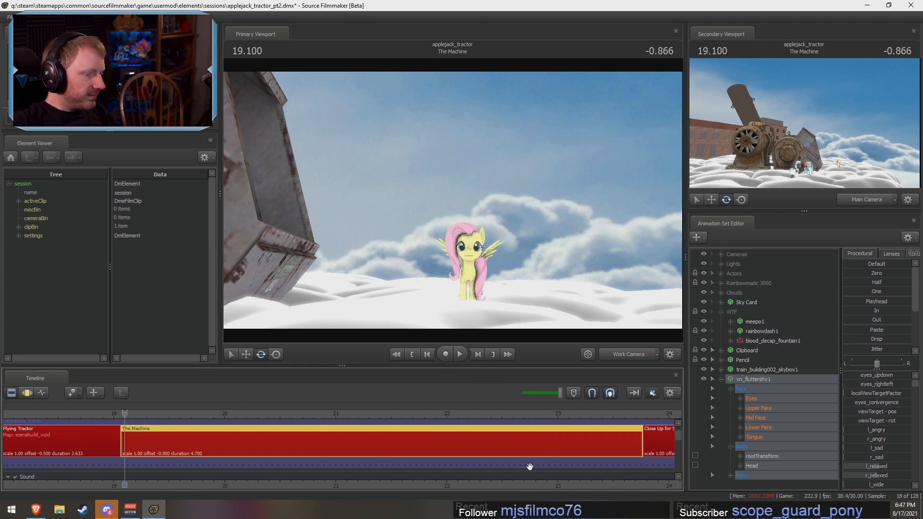
click(654, 391)
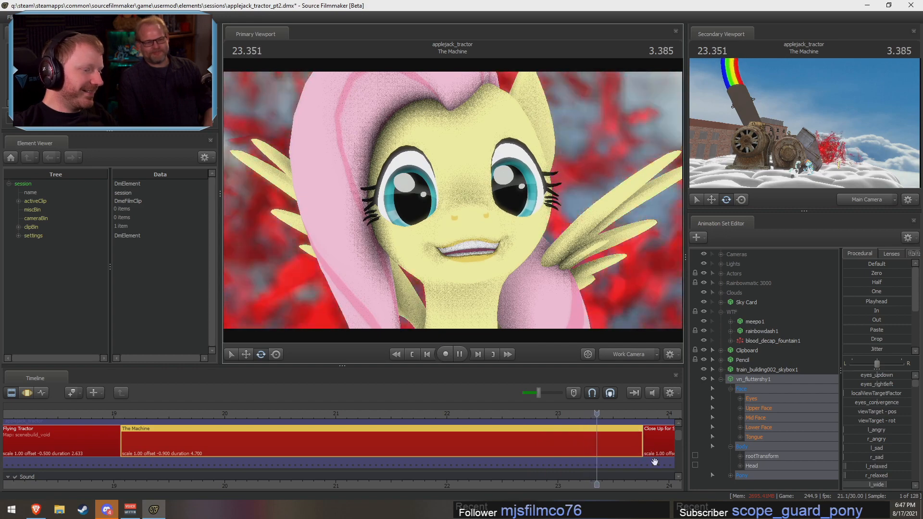
key(space)
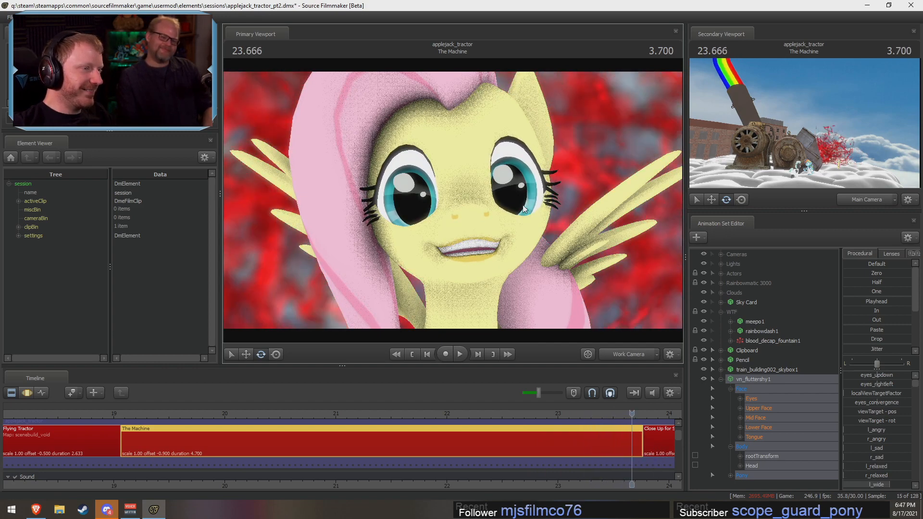
key(s)
drag(523, 206, 494, 212)
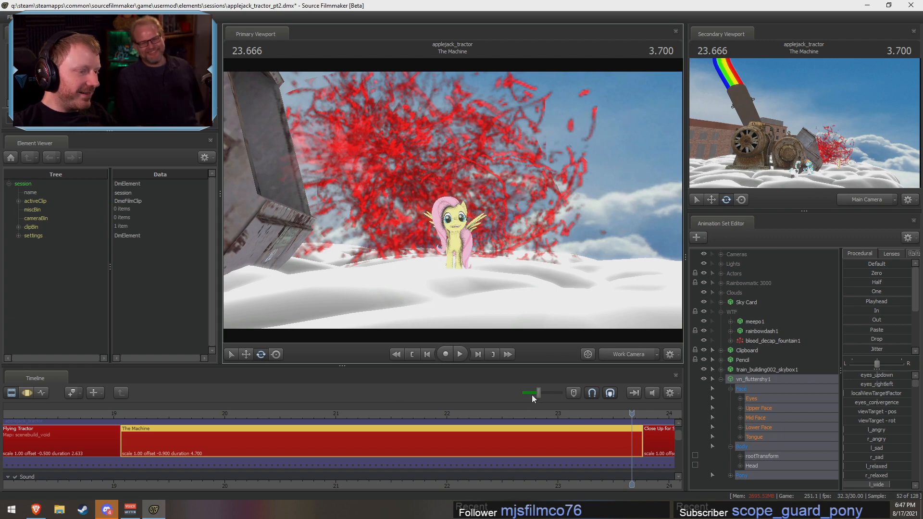
click(173, 412)
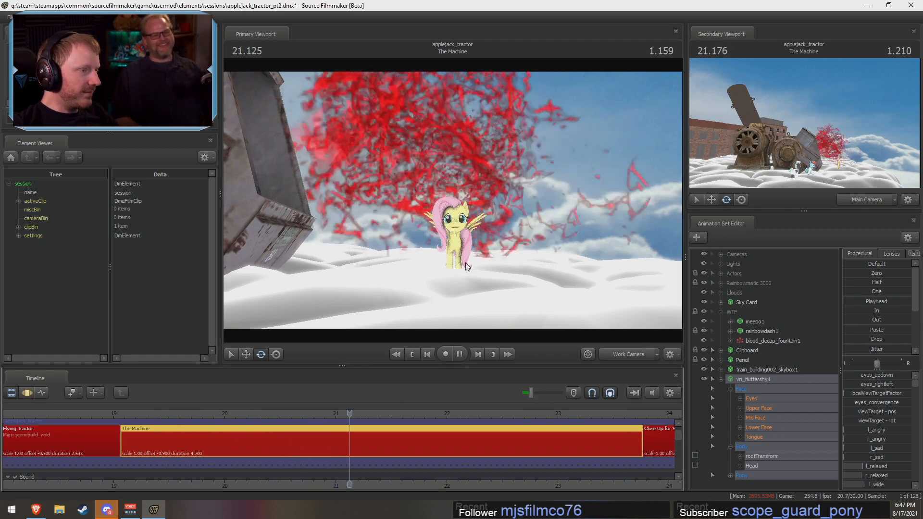
key(space)
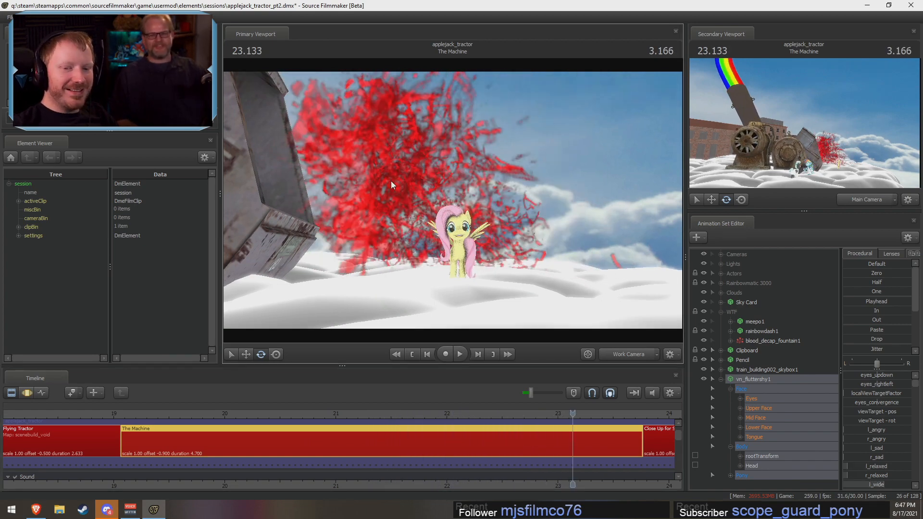
Step: Examine Fluttershy's grin up close against the blood spray, playing the shot from about 22.066 s
mouse_move(409, 159)
mouse_down()
mouse_move(398, 179)
mouse_move(400, 167)
mouse_move(408, 169)
mouse_up()
key(w)
key(w)
key(s)
key(w)
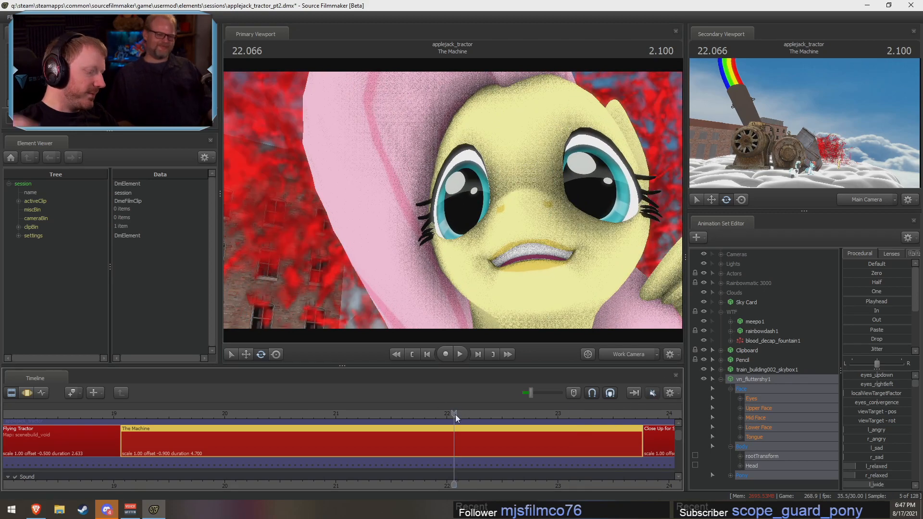
key(space)
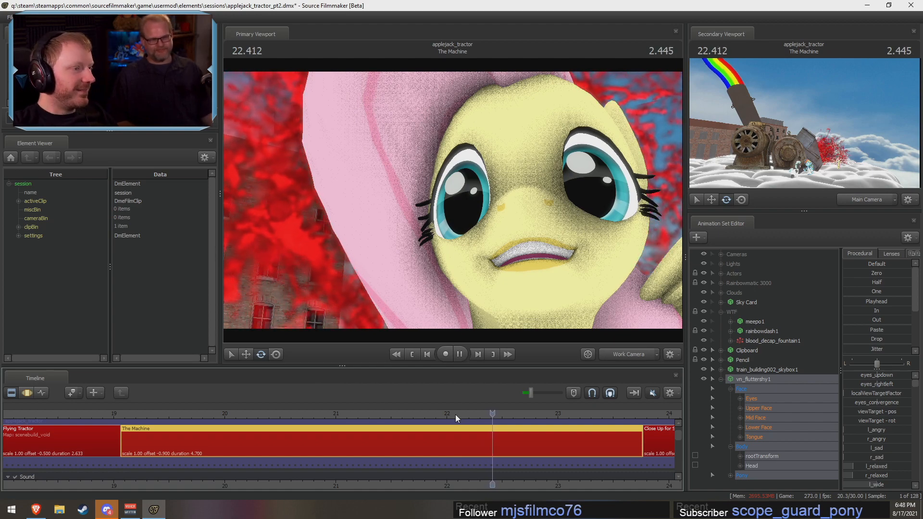
drag(508, 293, 458, 206)
key(s)
key(space)
Step: Move all of vn_fluttershy1 into the blood spray across the entire timeline
key(F3)
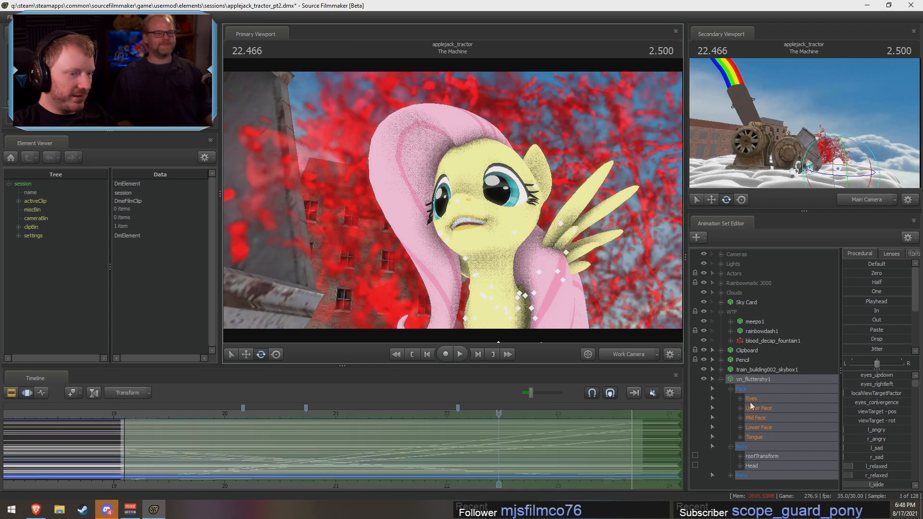
click(632, 444)
key(ctrl+a)
click(747, 381)
drag(553, 231, 579, 298)
key(s)
drag(481, 241, 489, 120)
key(w)
key(w)
key(w)
key(s)
Step: Animate jaw_open on vn_fluttershy1's Lower Face live while playing The Machine close up from about 21.4 s
key(F2)
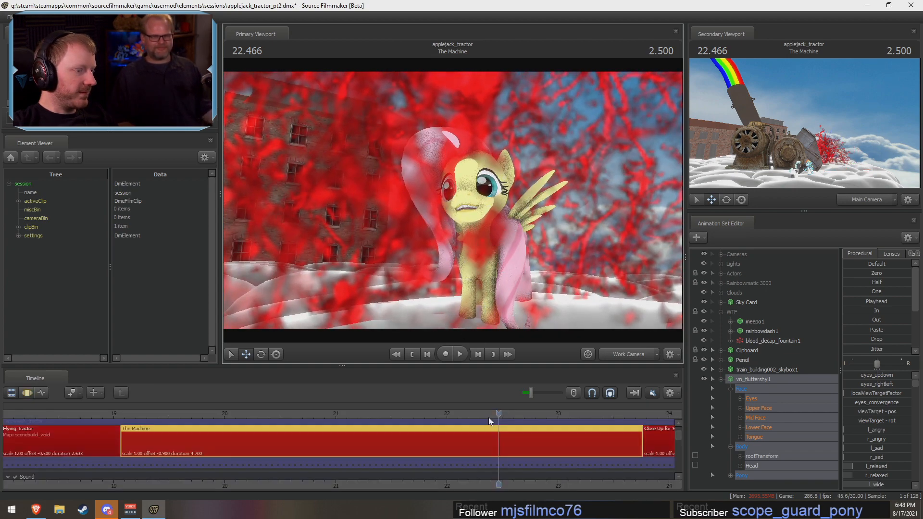
mouse_move(492, 413)
mouse_down()
mouse_move(325, 413)
mouse_move(377, 413)
mouse_up()
key(w)
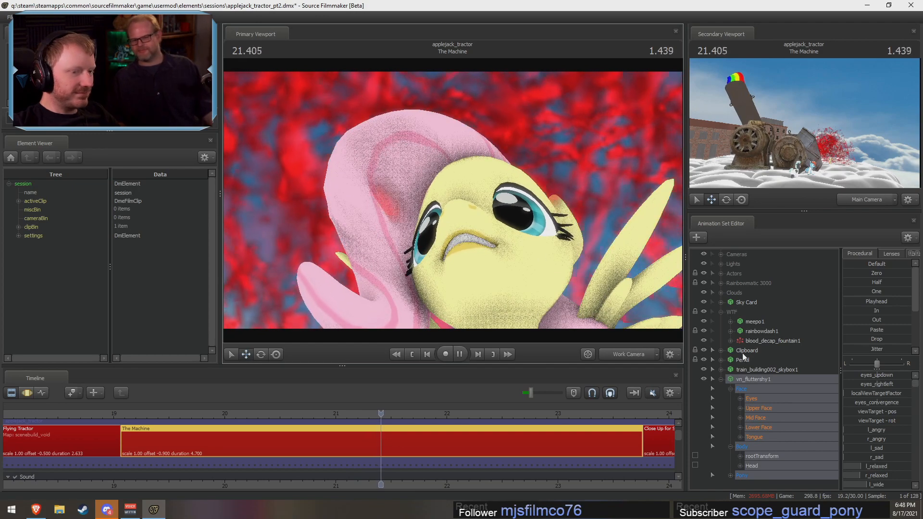
click(763, 427)
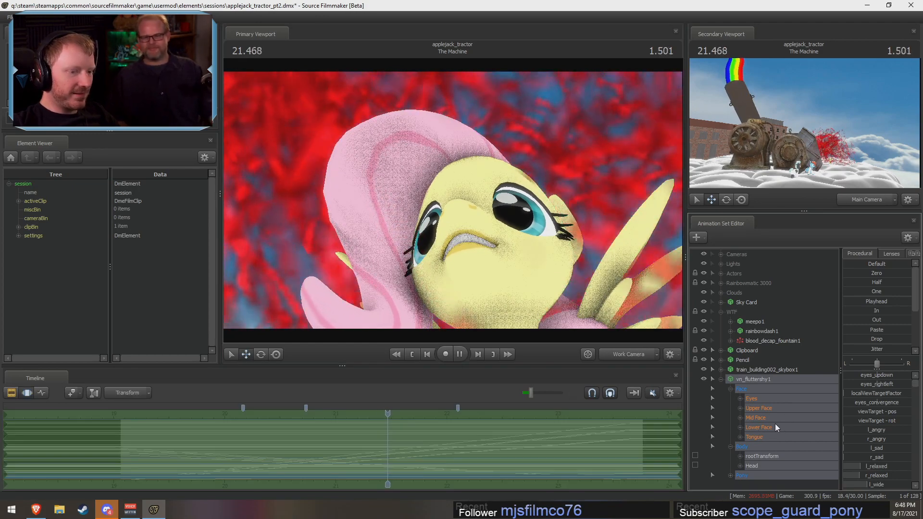
drag(870, 379, 844, 375)
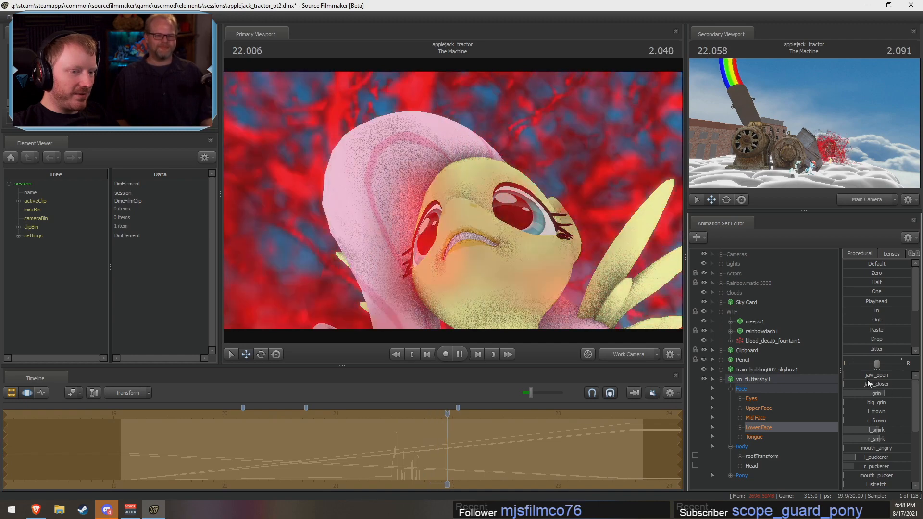
key(space)
drag(475, 412, 395, 425)
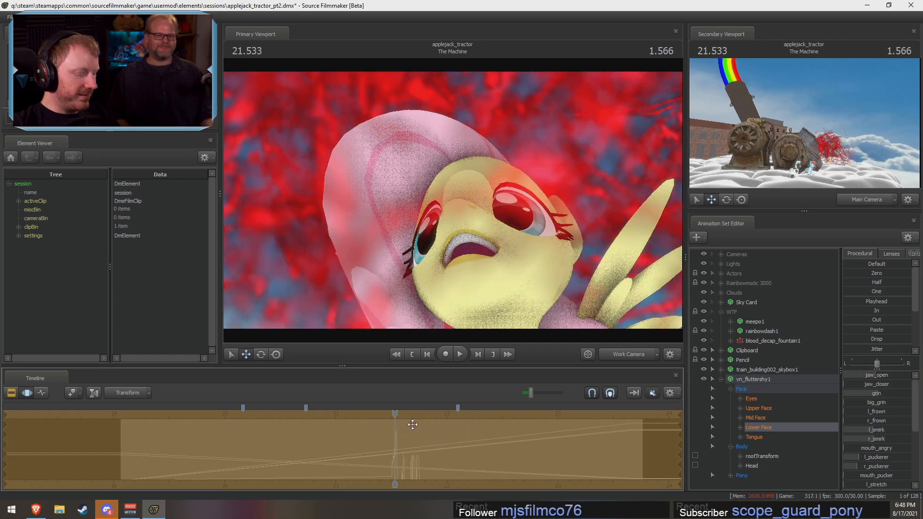
key(space)
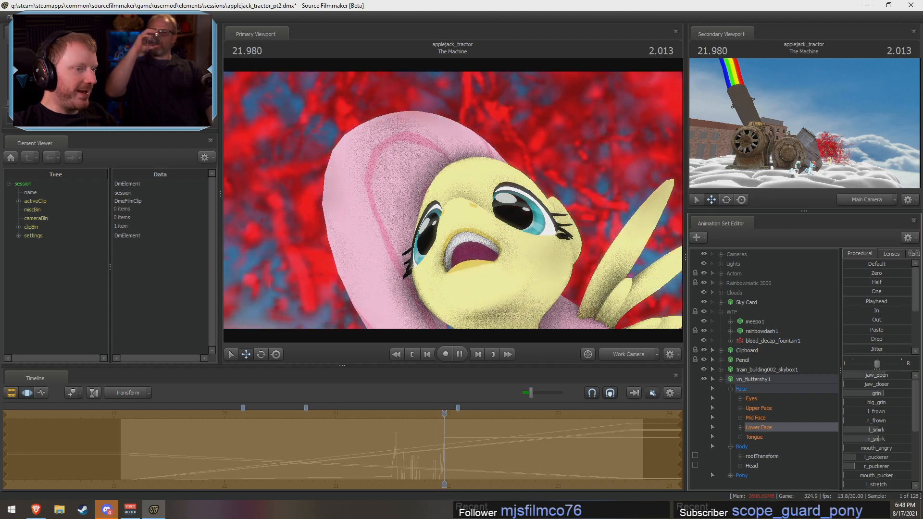
Step: Rotate vn_fluttershy1's Head control at 22.166 s to bend her head far back across the whole shot
click(751, 466)
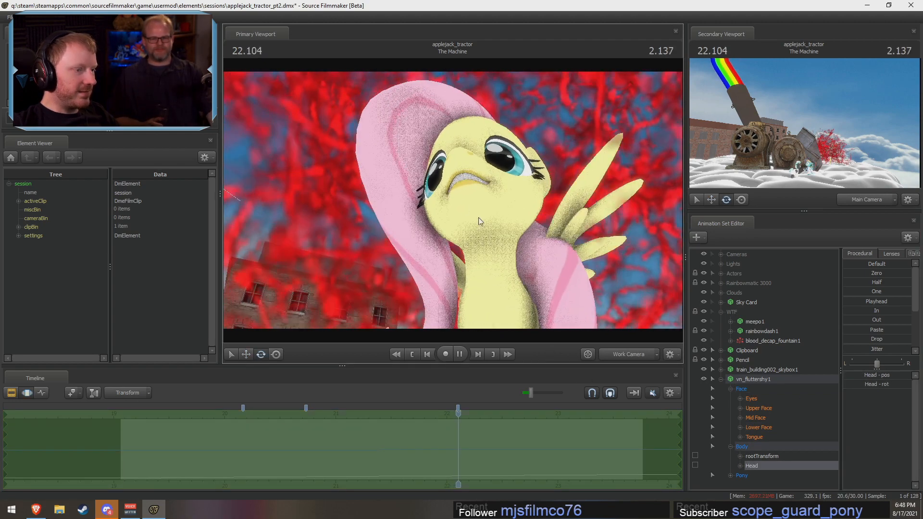
key(space)
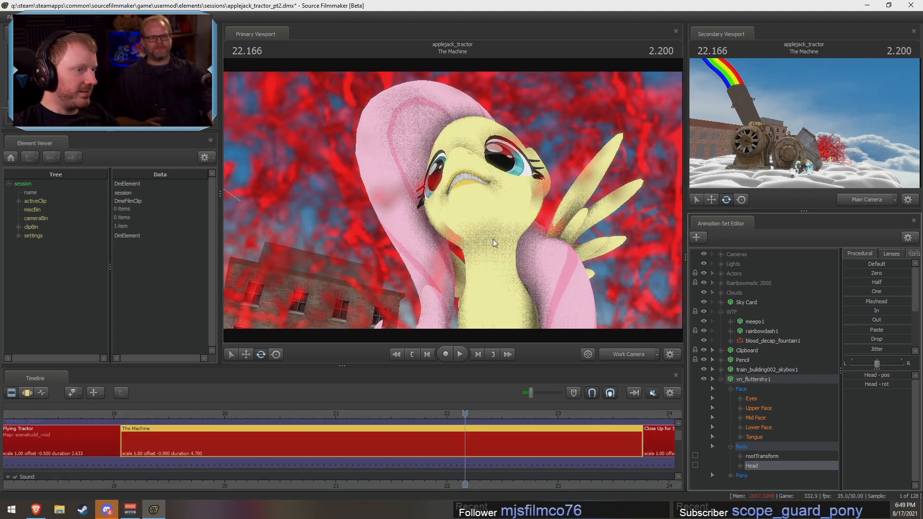
mouse_move(502, 241)
mouse_down()
mouse_move(527, 238)
mouse_move(482, 227)
mouse_move(532, 218)
mouse_move(400, 263)
mouse_move(613, 187)
mouse_move(523, 131)
mouse_move(532, 123)
mouse_move(546, 307)
mouse_move(538, 340)
mouse_move(554, 4)
mouse_move(379, 385)
mouse_move(699, 19)
mouse_move(577, 169)
mouse_move(524, 288)
mouse_move(503, 230)
mouse_up()
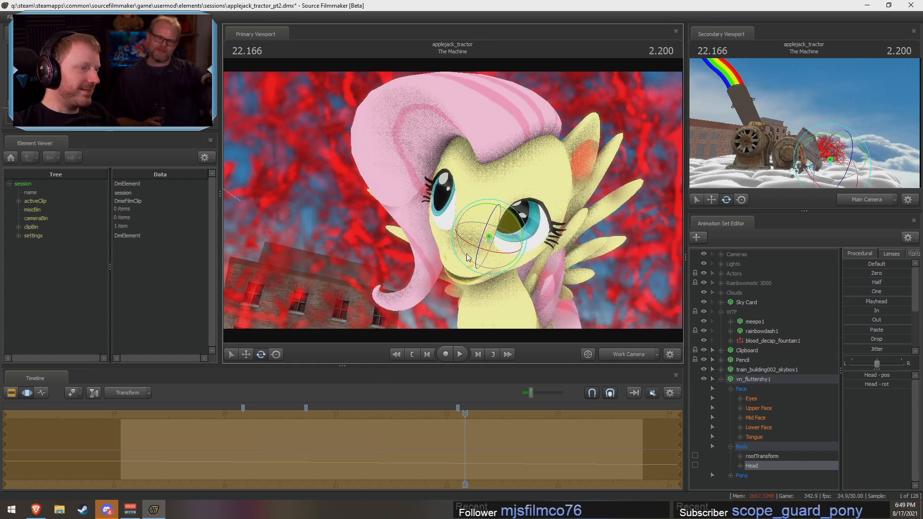
drag(468, 257, 577, 4)
drag(516, 248, 507, 216)
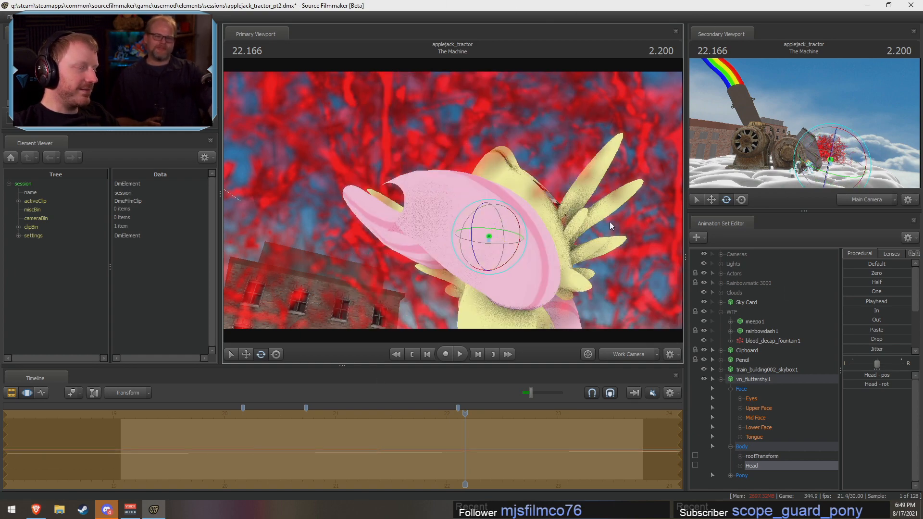
drag(611, 226, 529, 216)
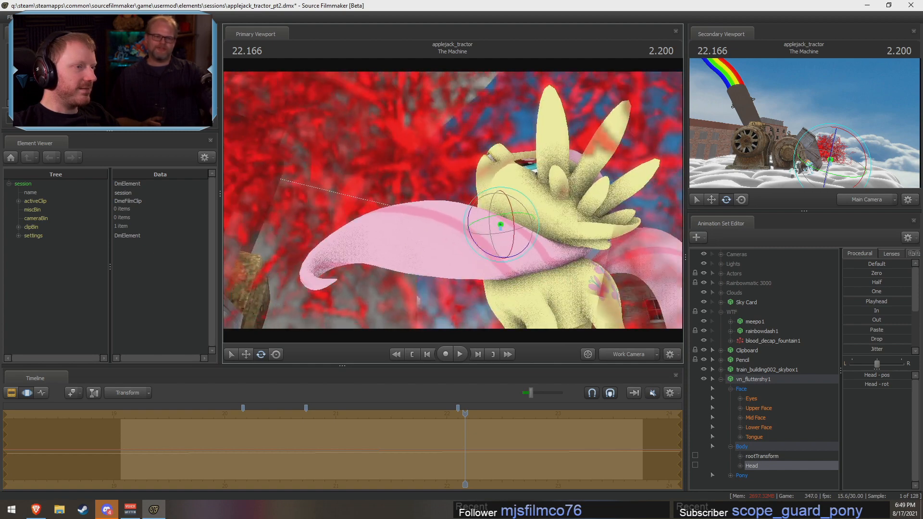
Step: Open Fluttershy's mouth wide with jaw_open and play the shot from 22.166 s while viewing around her head
click(759, 408)
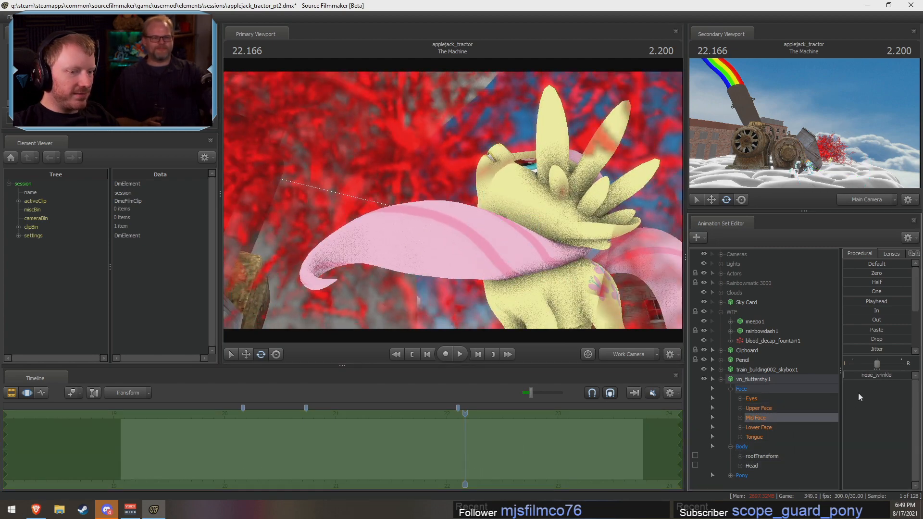
drag(869, 377, 889, 377)
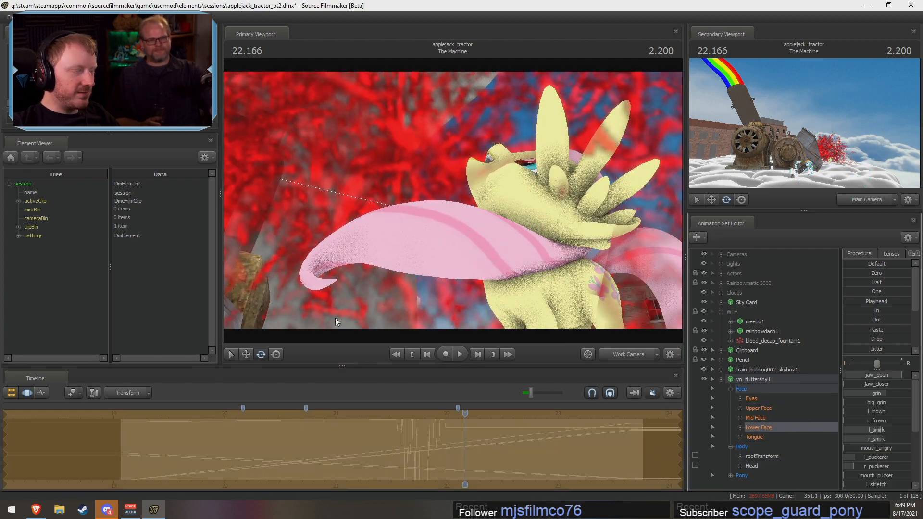
drag(336, 318, 335, 296)
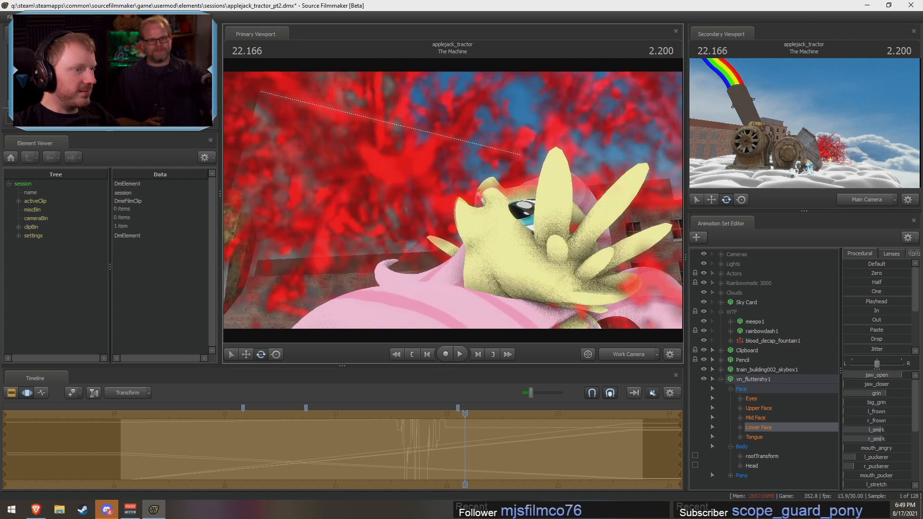
key(space)
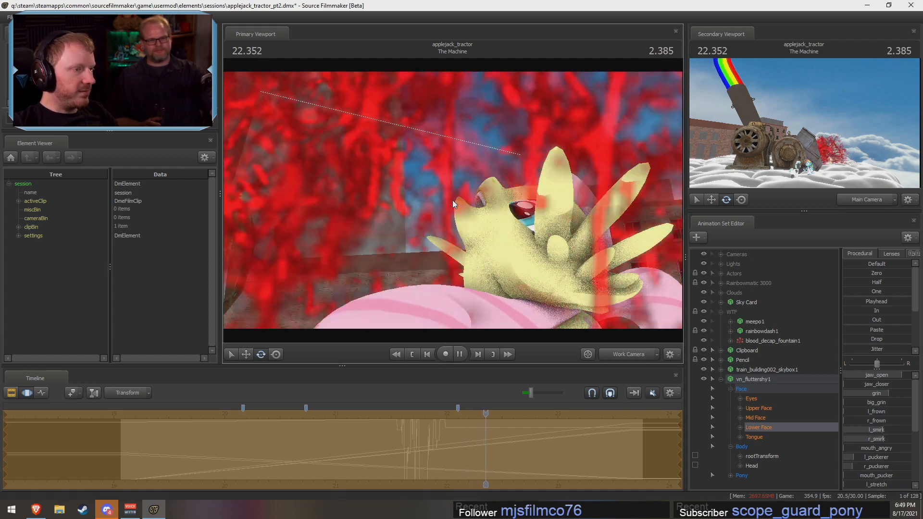
drag(529, 178, 539, 216)
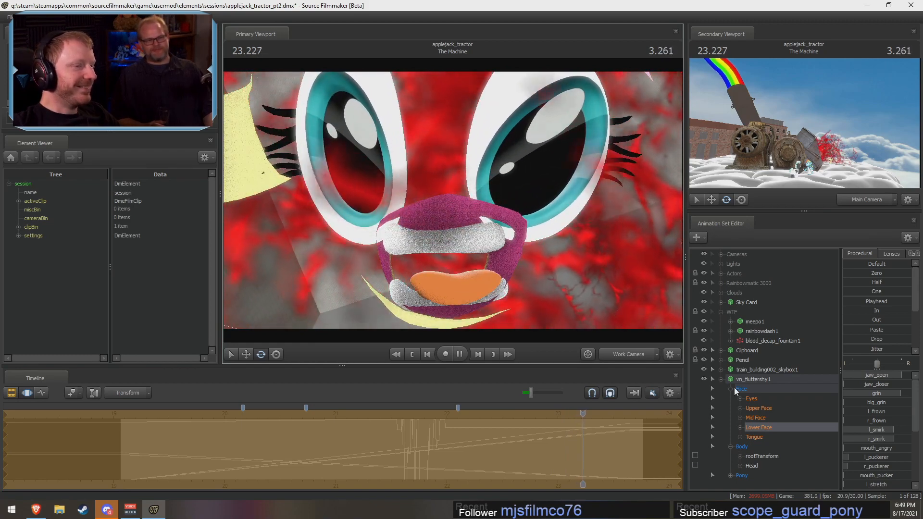
Step: Flap Fluttershy's jaw_open live during playback up to about 23.6 s, seen from inside her head
click(774, 412)
click(767, 430)
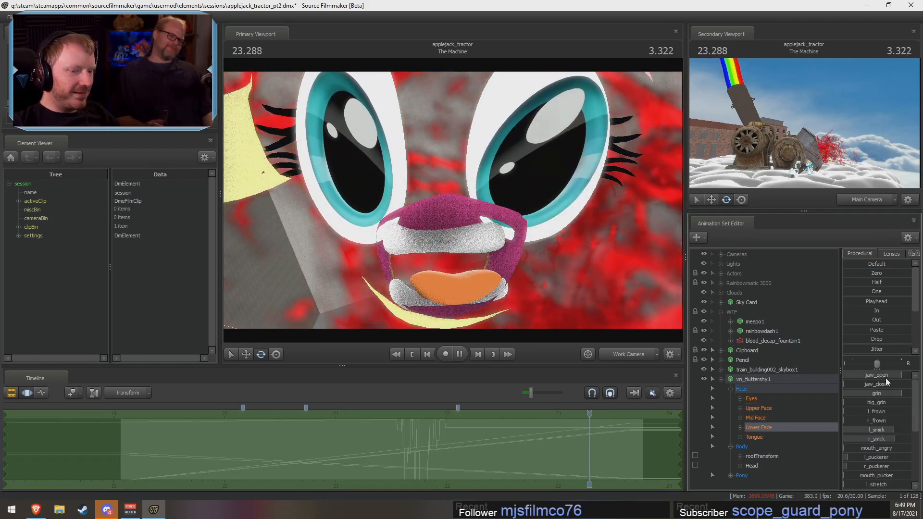
drag(885, 378, 832, 377)
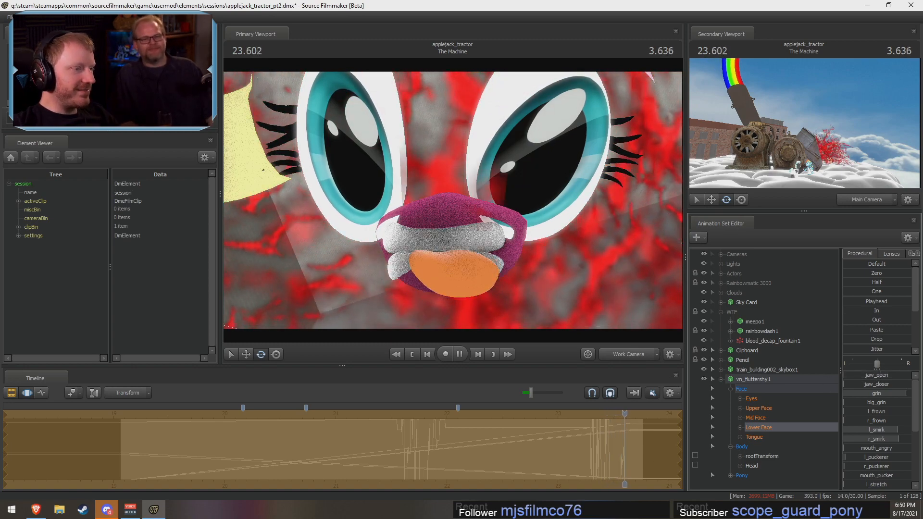
key(space)
Step: Delete the vn_fluttershy1 animation set and hide the WTF group with the blood fountain, checking through the Main Camera
click(751, 380)
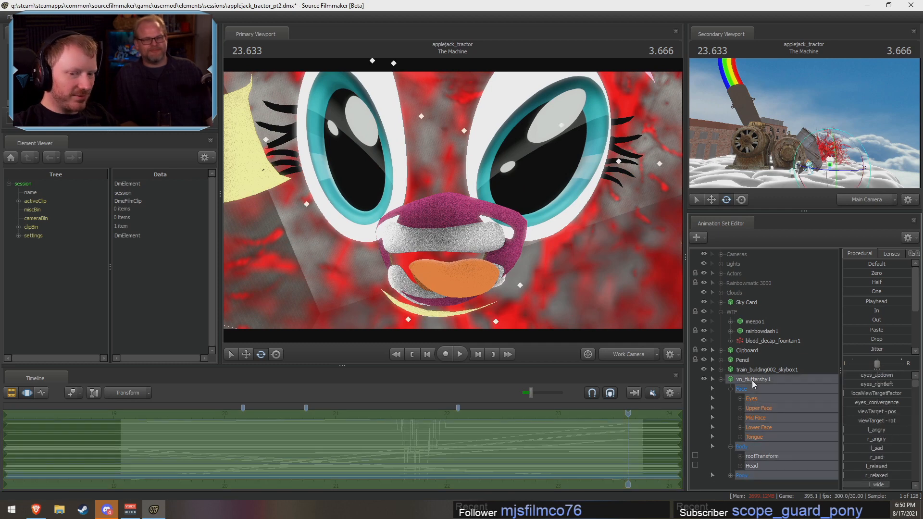
right_click(752, 380)
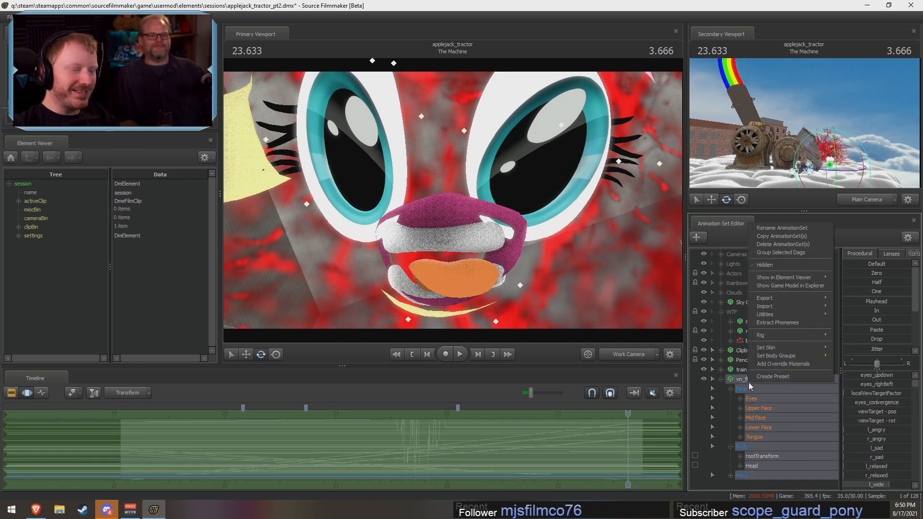
click(774, 245)
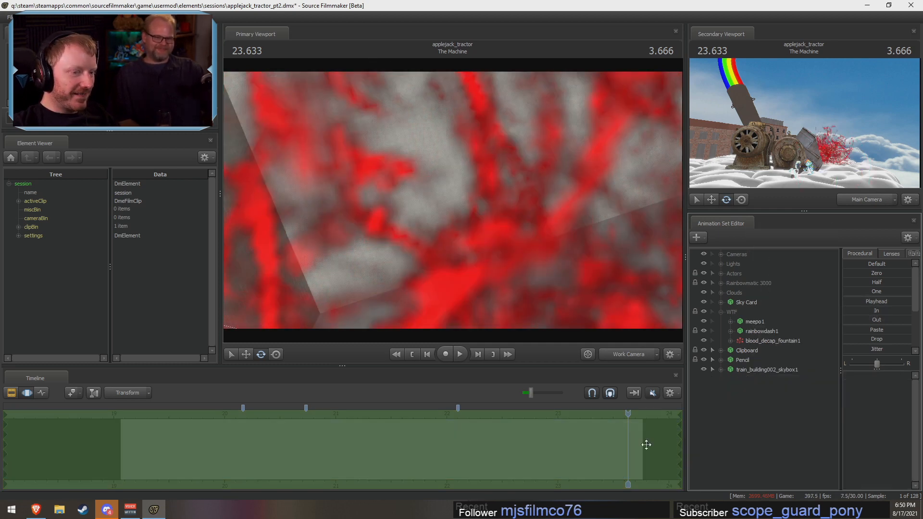
click(633, 358)
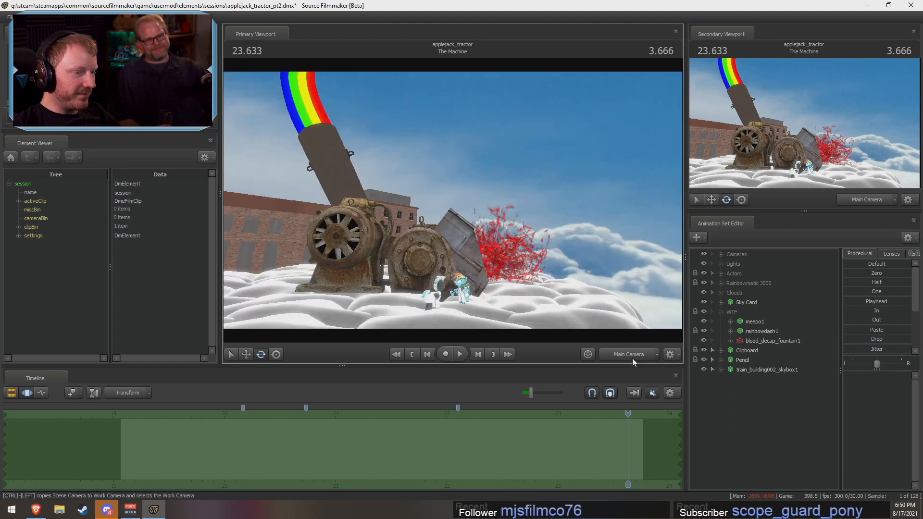
click(707, 312)
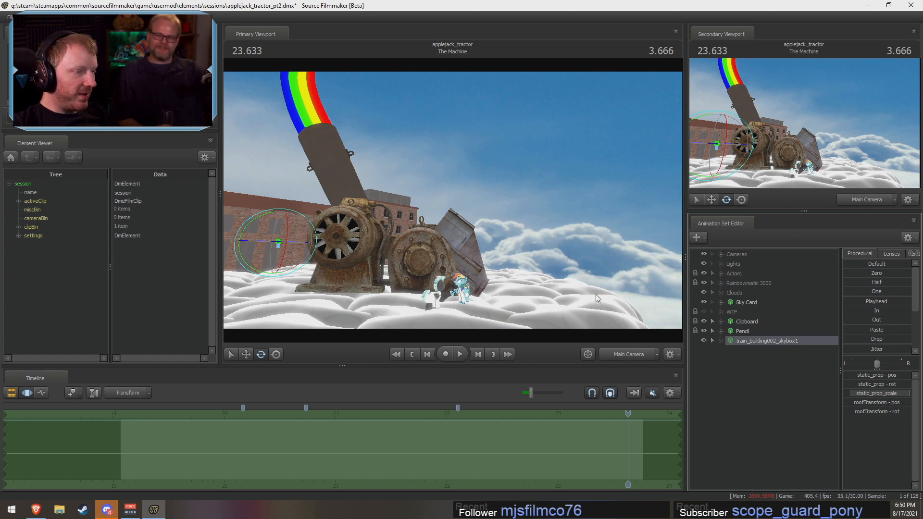
click(635, 354)
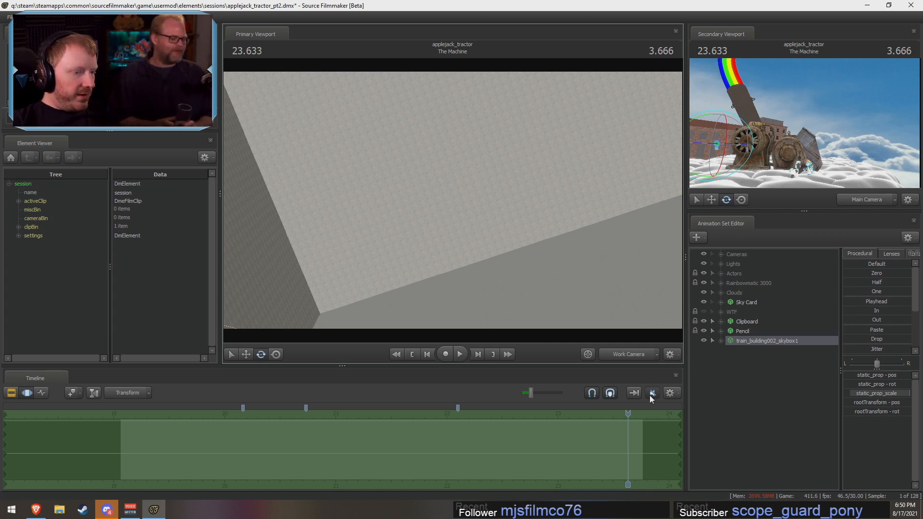
Step: Mute the machinery_combo_lp_01.wav, grind_flesh1.wav, biker deathscream and teengirl deathscream07.wav sound clips
key(F2)
drag(678, 436, 678, 451)
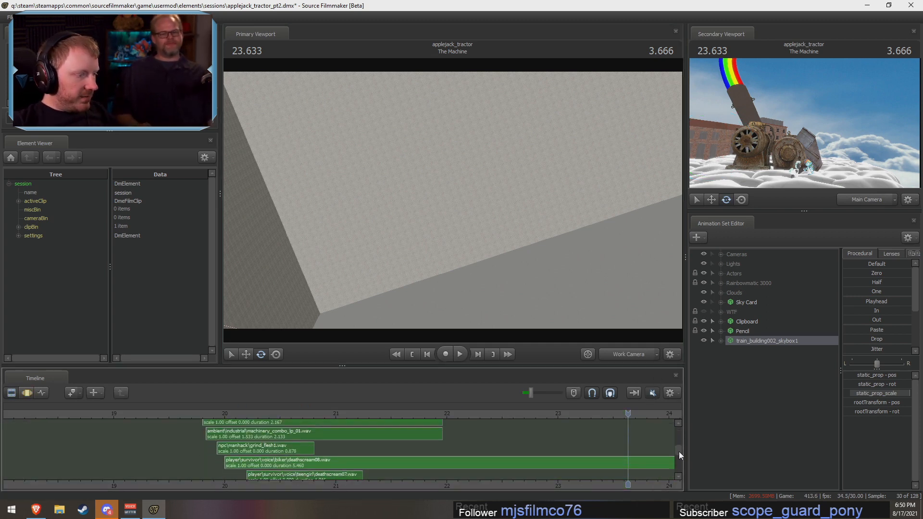
click(279, 434)
ctrl+click(284, 447)
ctrl+click(294, 475)
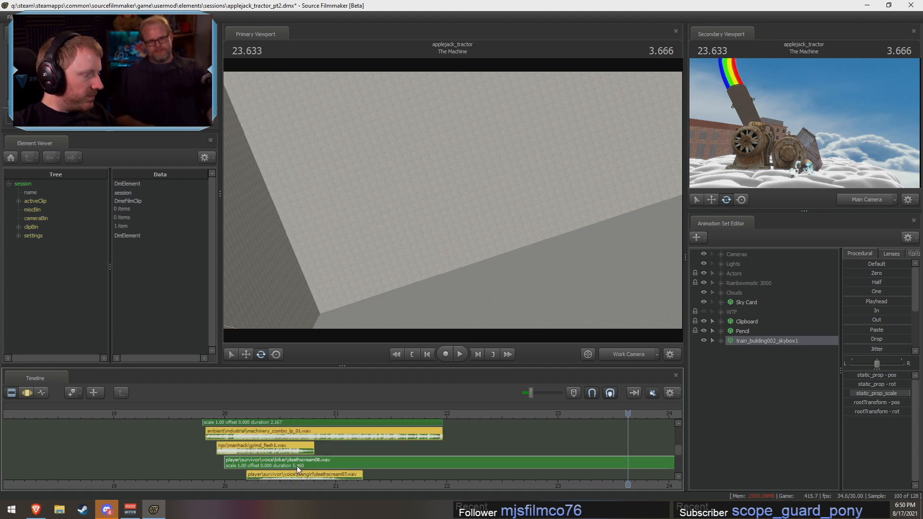
ctrl+click(296, 465)
right_click(296, 465)
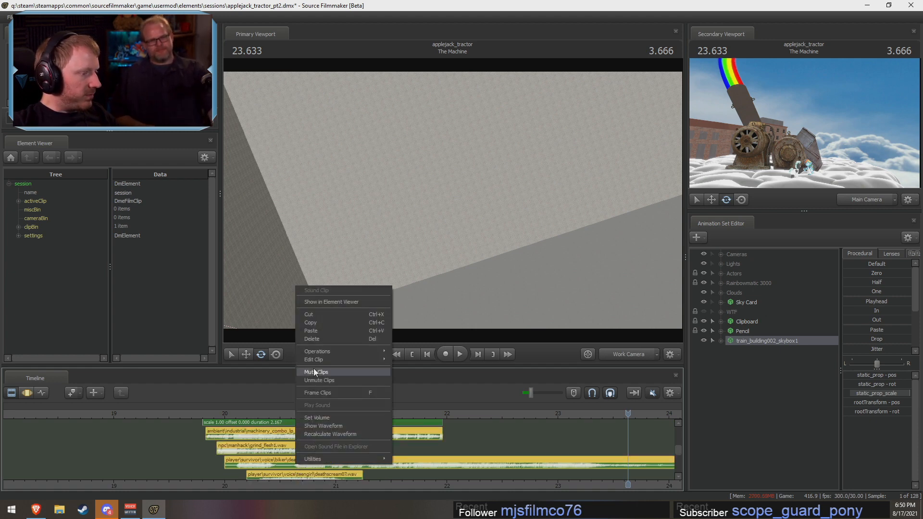
click(314, 371)
Step: Mute the producer deathscream02.wav sound clip below the other scream clips
alt+right_drag(405, 444, 676, 468)
drag(679, 452, 679, 455)
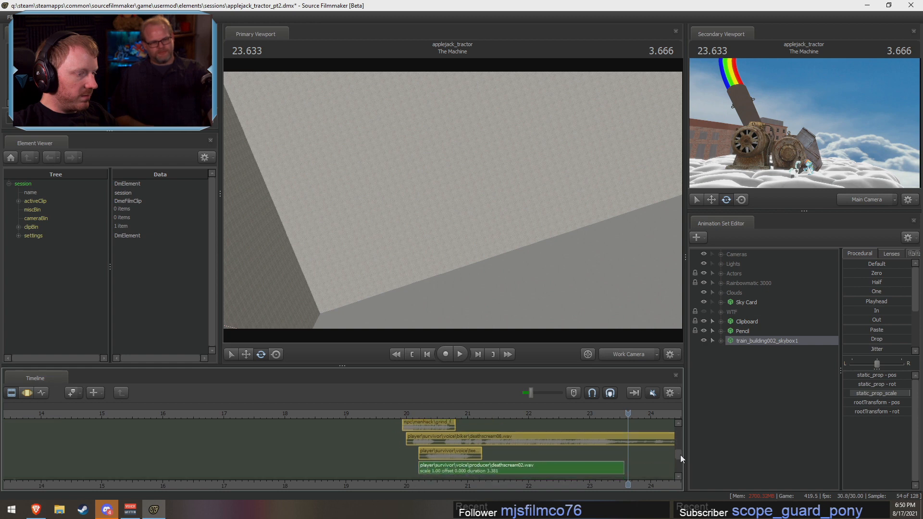
click(570, 468)
right_click(570, 468)
click(594, 375)
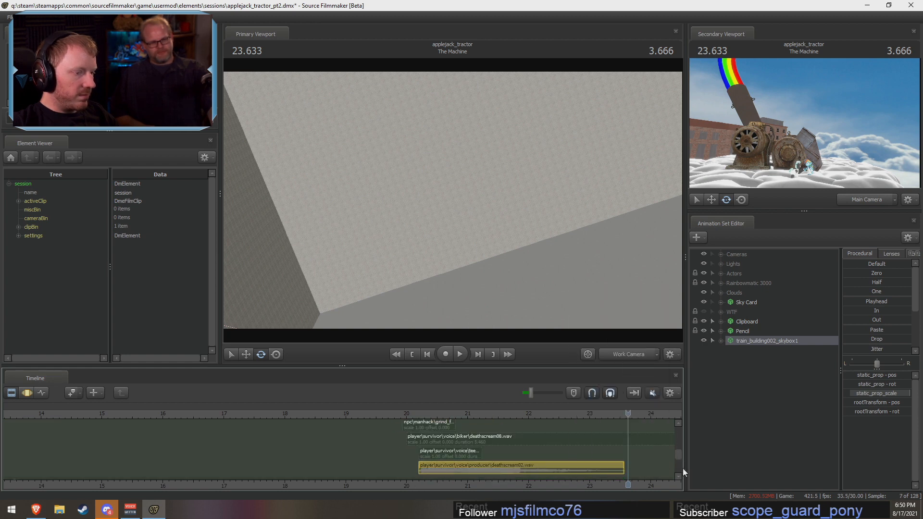
Step: Select the shot The Machine and set the playhead to 19.200 s with the Work Camera active
drag(679, 451, 672, 415)
scroll(557, 434, up, 4)
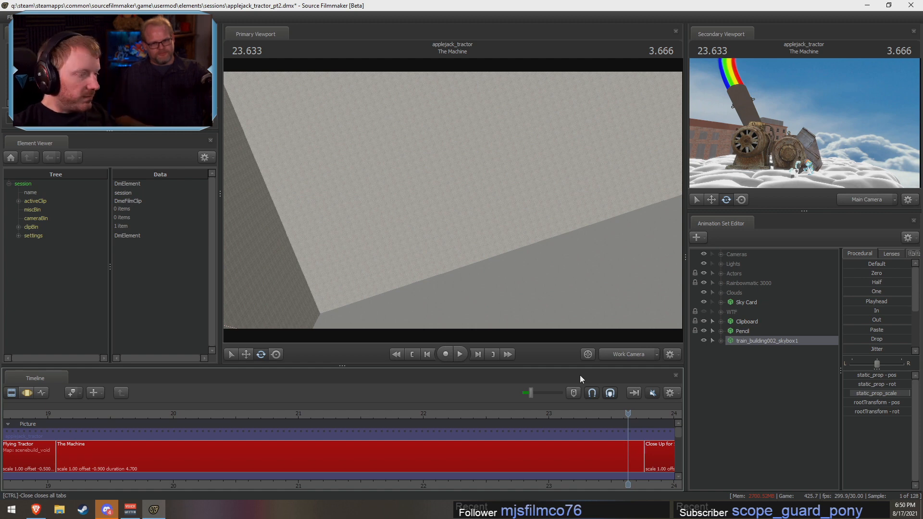
click(269, 454)
click(122, 409)
drag(122, 407, 186, 404)
click(630, 357)
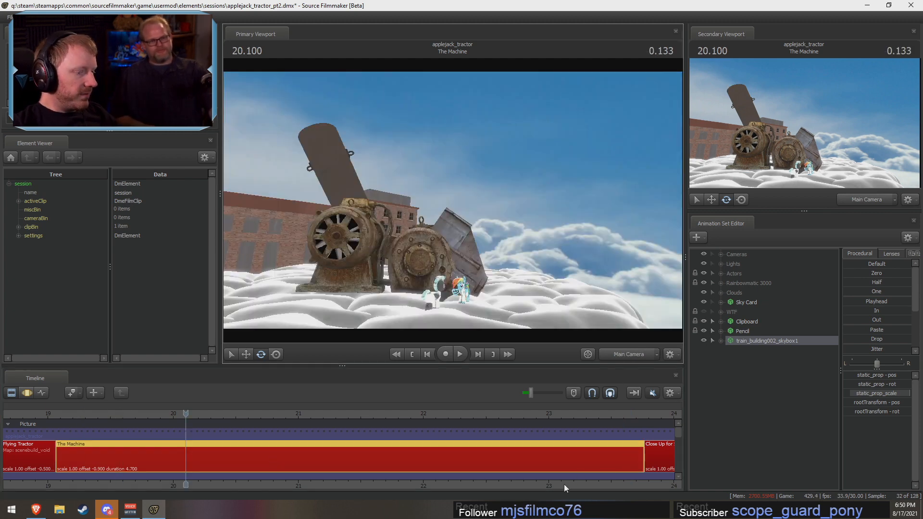
click(72, 417)
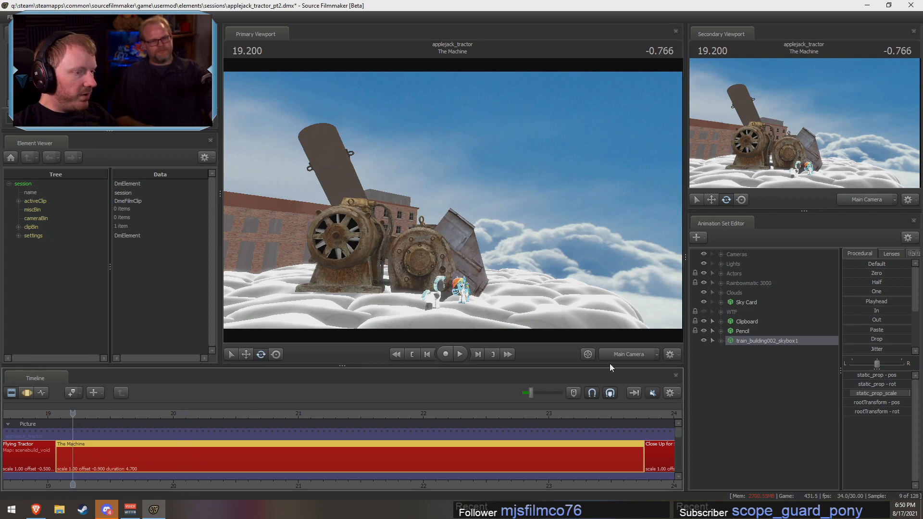
click(619, 355)
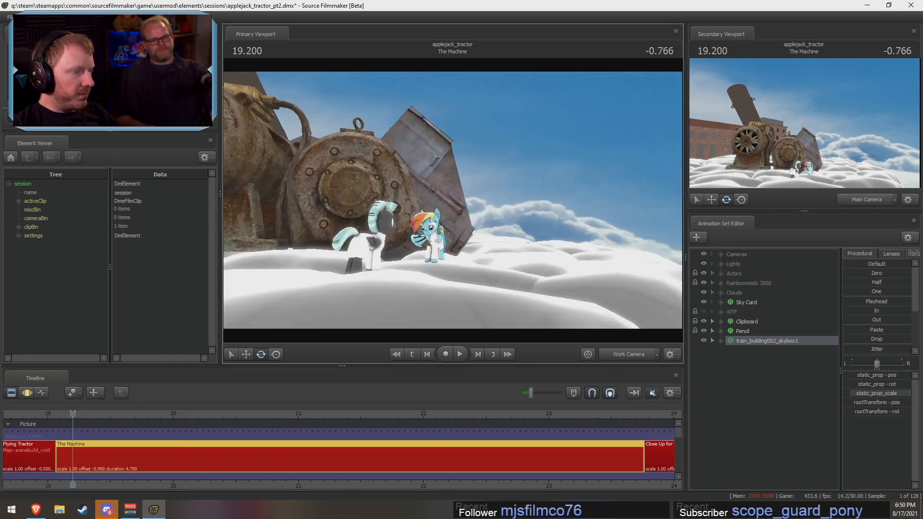
Step: Examine Rainbow Dash's pose changes along The Machine up close through the Work Camera, with the Motion Editor active
right_click(457, 192)
click(479, 211)
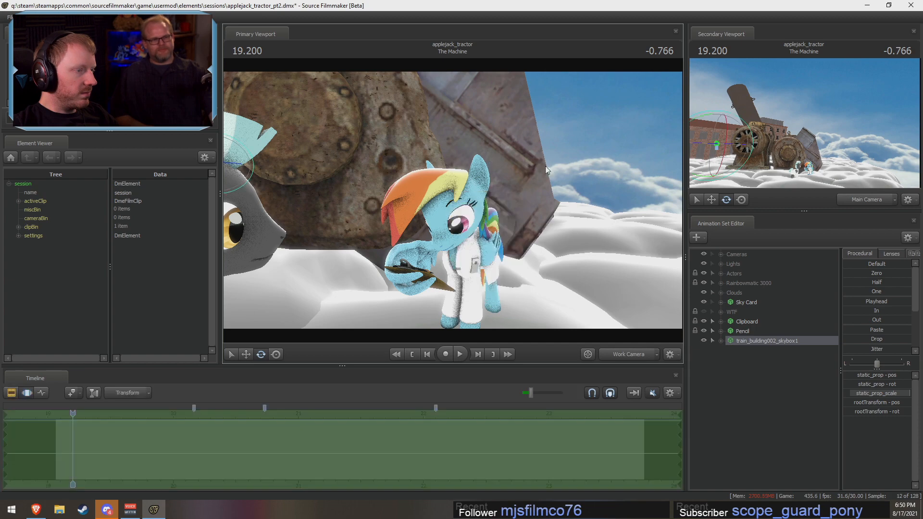
drag(452, 203, 442, 211)
key(z)
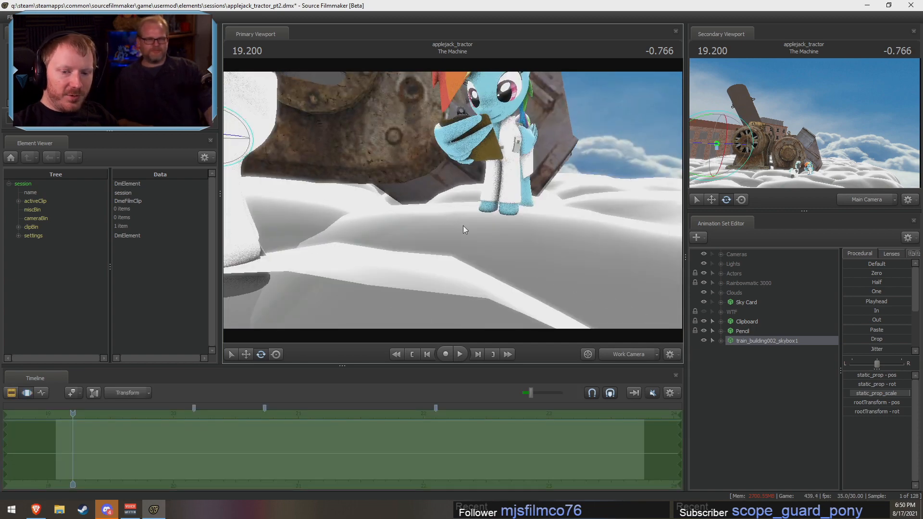
drag(514, 214, 451, 199)
key(w)
drag(103, 434, 260, 442)
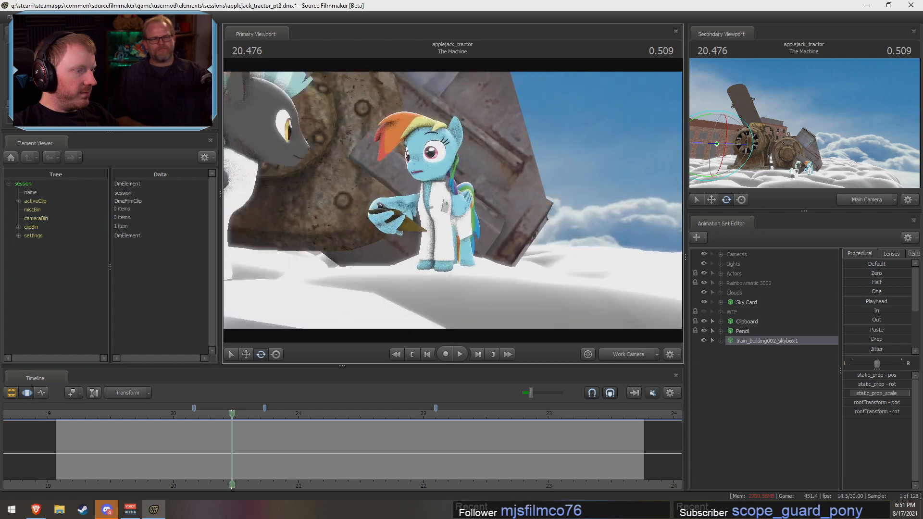
key(w)
drag(453, 200, 449, 180)
mouse_move(211, 459)
mouse_down()
mouse_move(190, 461)
mouse_move(247, 461)
mouse_move(185, 459)
mouse_move(259, 450)
mouse_move(468, 465)
mouse_move(255, 453)
mouse_move(336, 445)
mouse_up()
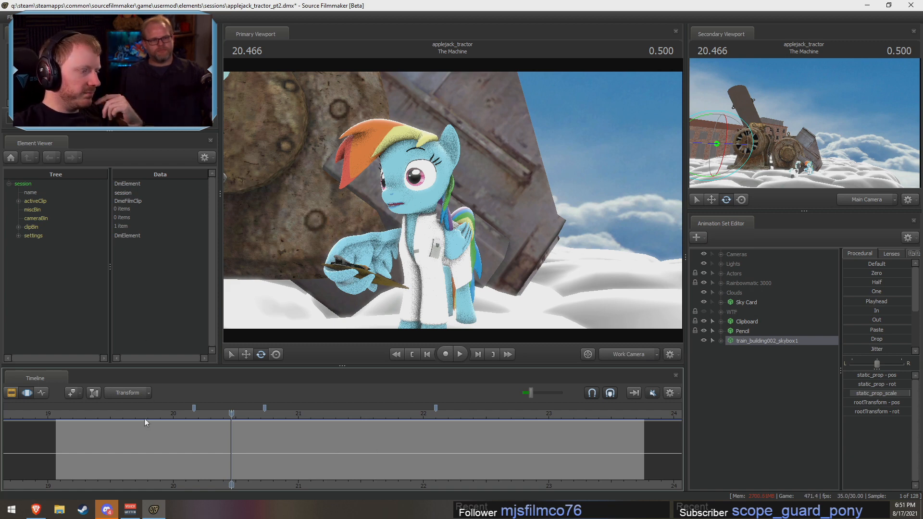
mouse_move(407, 442)
mouse_down()
mouse_move(538, 452)
mouse_move(193, 455)
mouse_move(371, 459)
mouse_move(162, 466)
mouse_move(492, 462)
mouse_up()
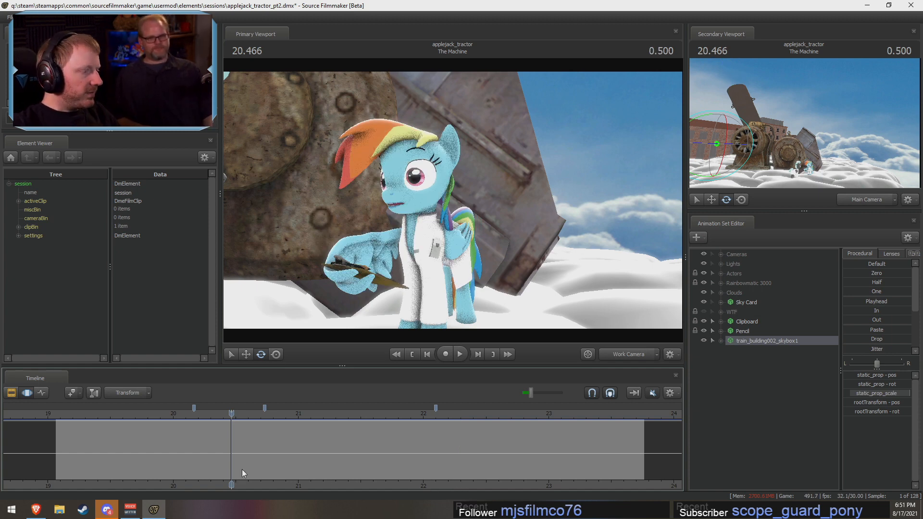
drag(241, 469, 211, 466)
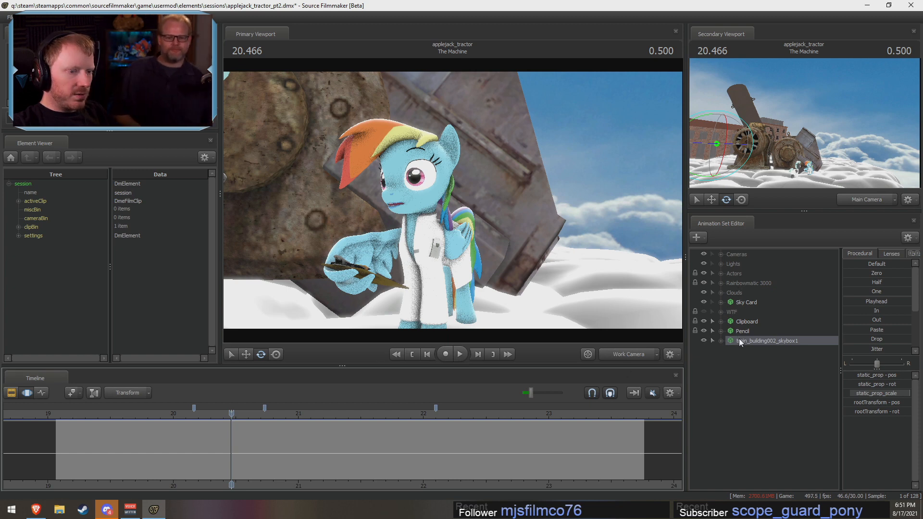
Step: Hide the train_building002_skybox1 animation set and select Rainbow Dash in the Actors group
click(703, 341)
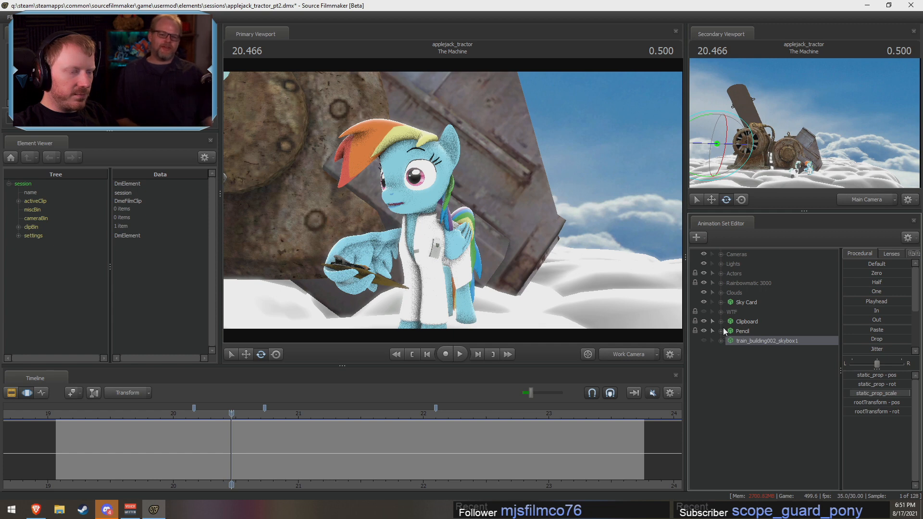
click(720, 273)
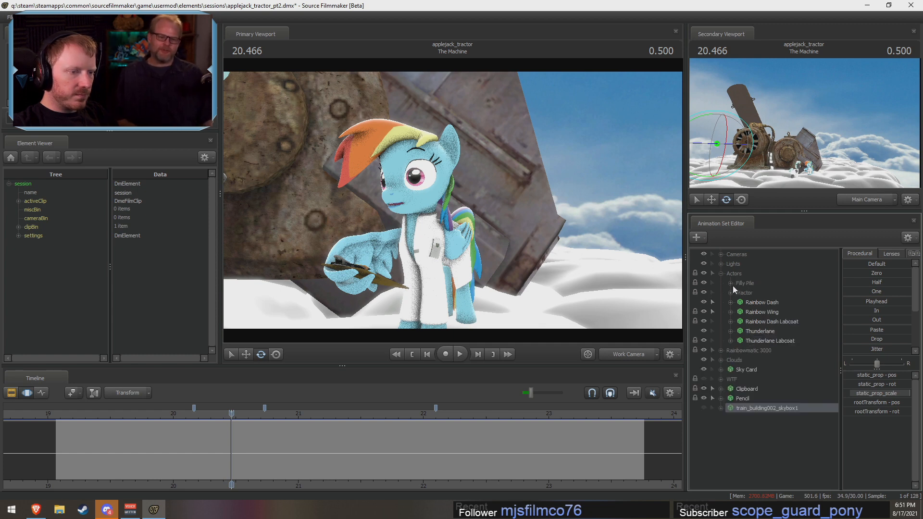
click(760, 302)
click(305, 458)
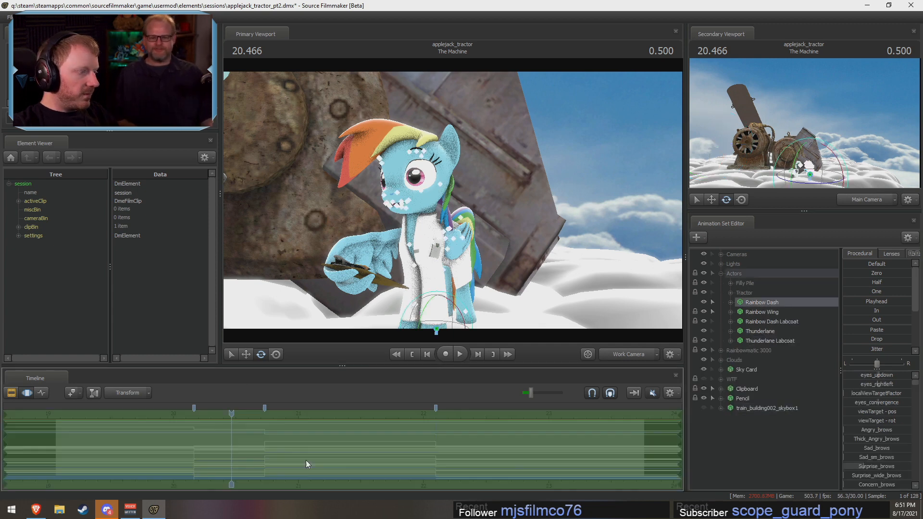
Step: Blend Rainbow Dash's pose change with the Round preset over about 20.13 to 20.27 s, with falloff spanning 20.0 to 20.4 s
key(F2)
key(F3)
key(F2)
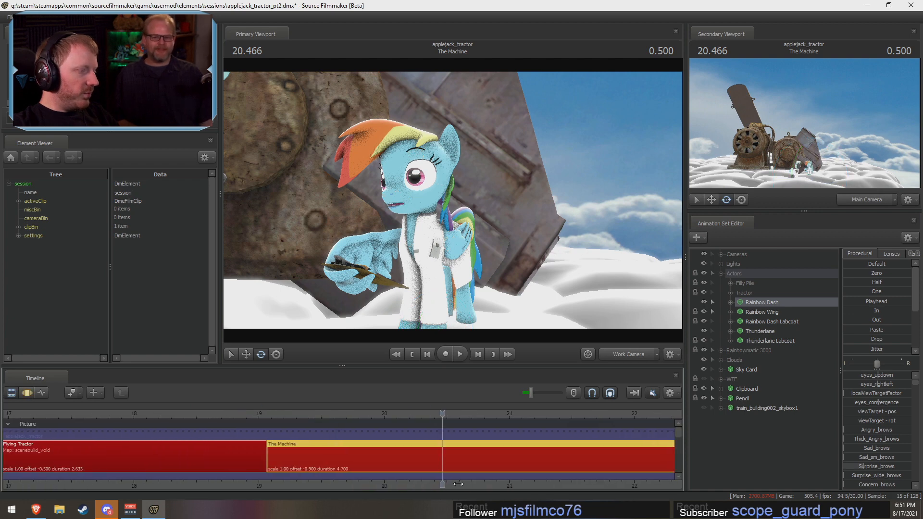
key(F3)
click(323, 466)
drag(324, 466, 462, 478)
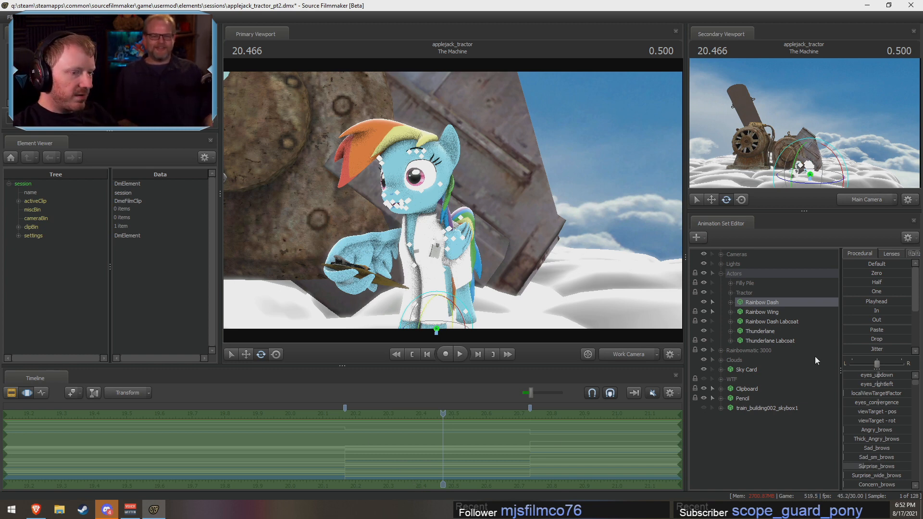
mouse_move(418, 436)
mouse_down()
mouse_move(391, 462)
mouse_move(319, 463)
mouse_move(378, 461)
mouse_up()
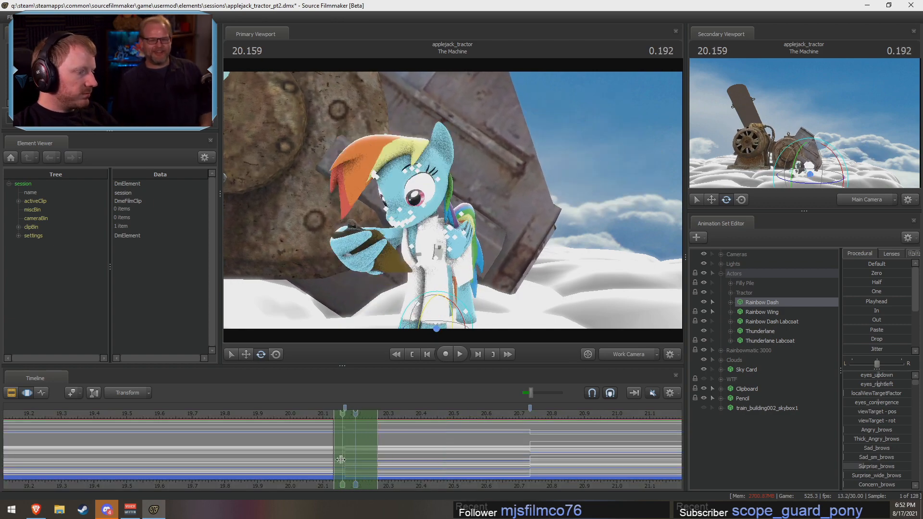
ctrl+scroll(337, 460, up, 4)
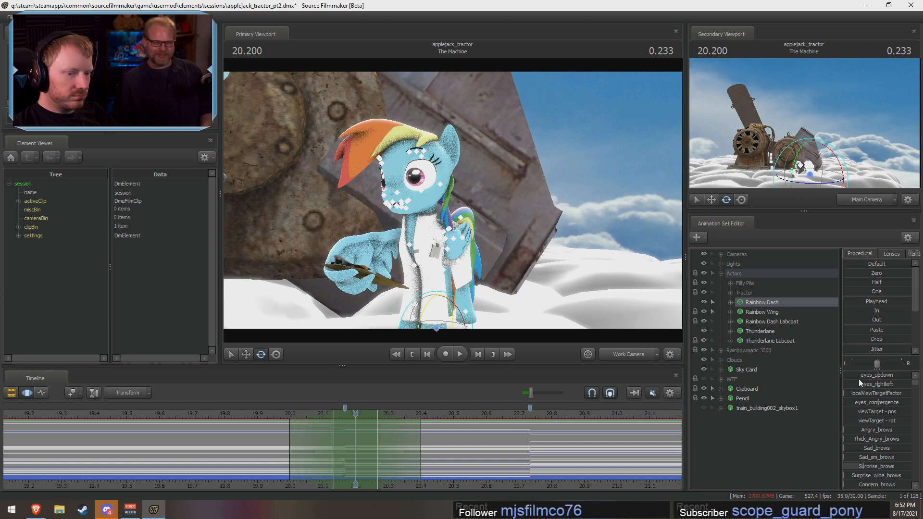
scroll(859, 345, down, 3)
drag(858, 349, 909, 349)
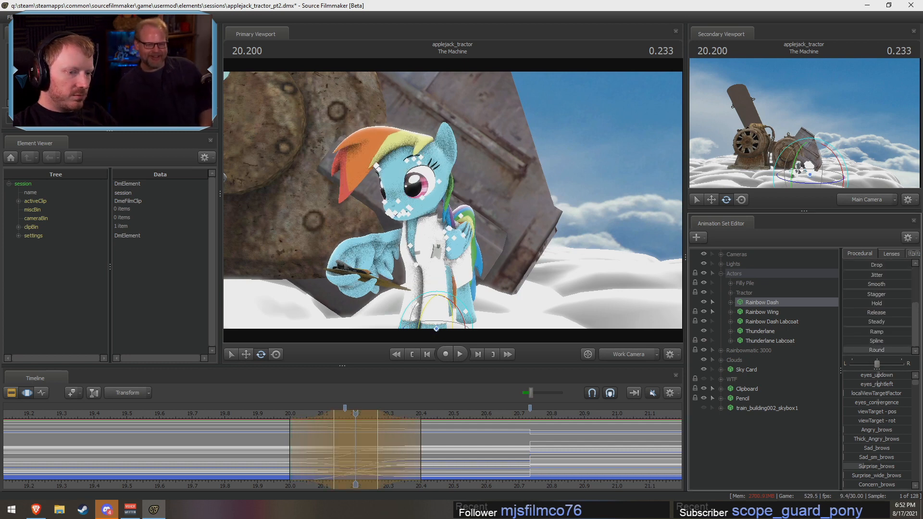
Step: Play back Rainbow Dash's blended pose change from a wider Work Camera view that includes Thunderlane
key(s)
drag(599, 245, 606, 245)
key(s)
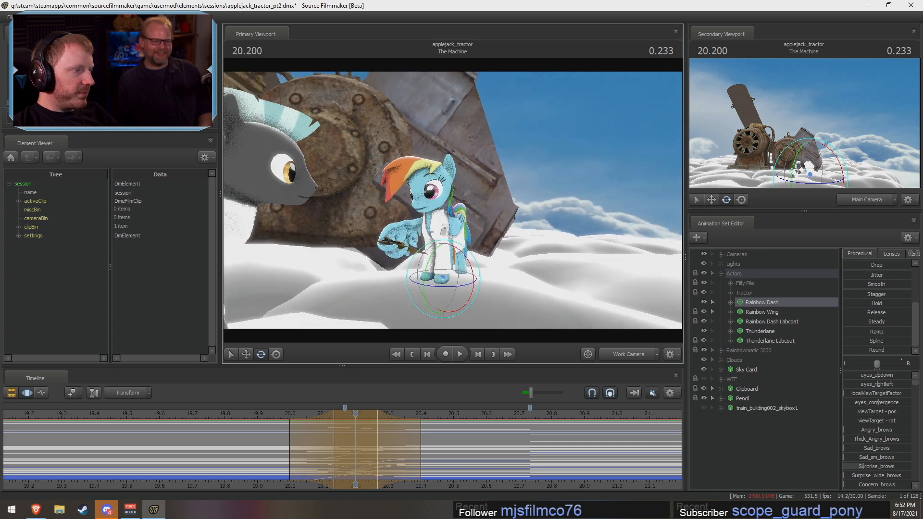
key(d)
drag(461, 197, 452, 201)
key(w)
key(ctrl)
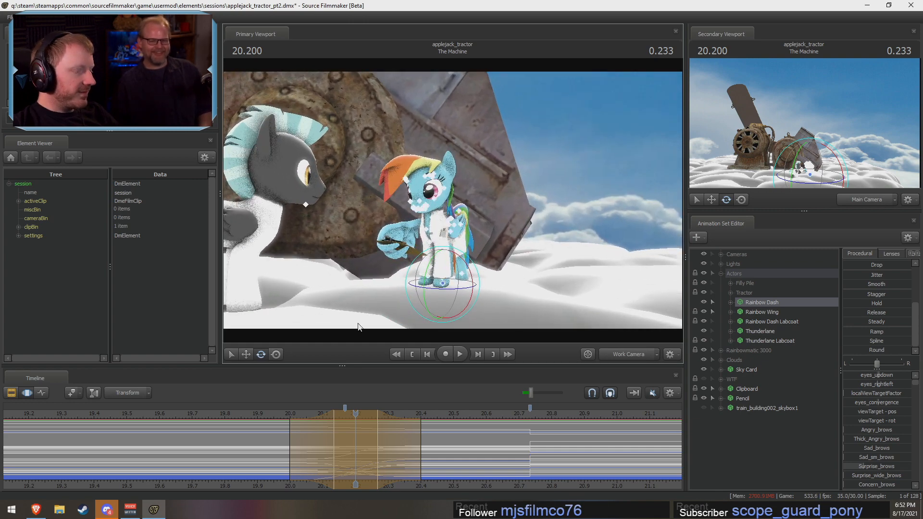
click(270, 410)
key(space)
key(space)
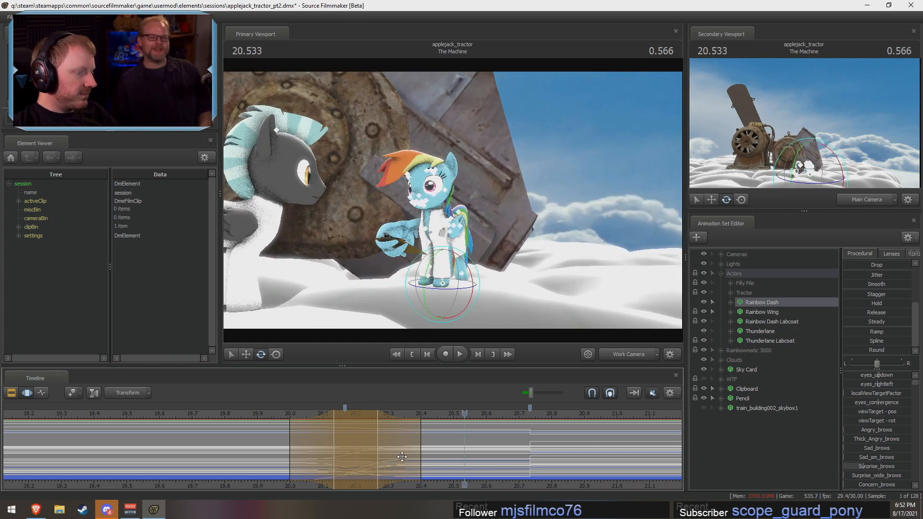
Step: Narrow the blend's time selection to about 20.13 to 20.23 s with falloff from 20.07 to 20.30 s, and replay the motion
drag(400, 456, 389, 461)
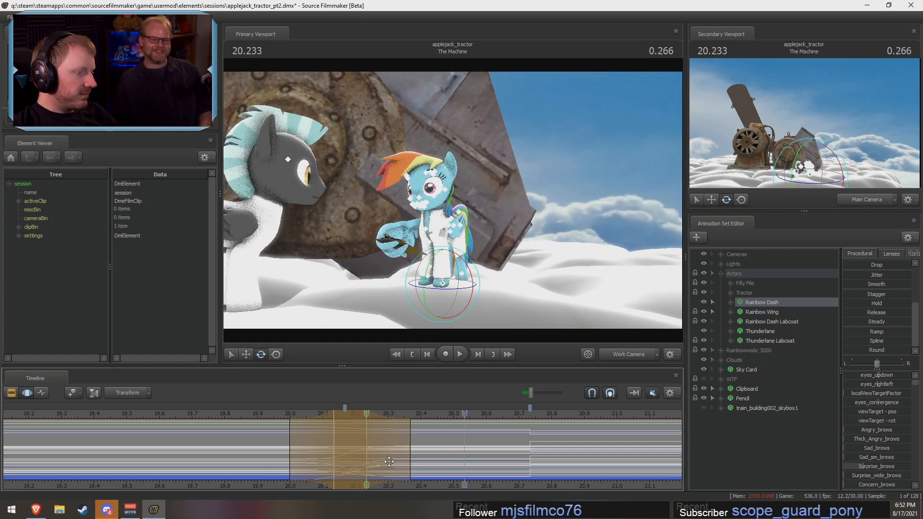
click(283, 414)
key(space)
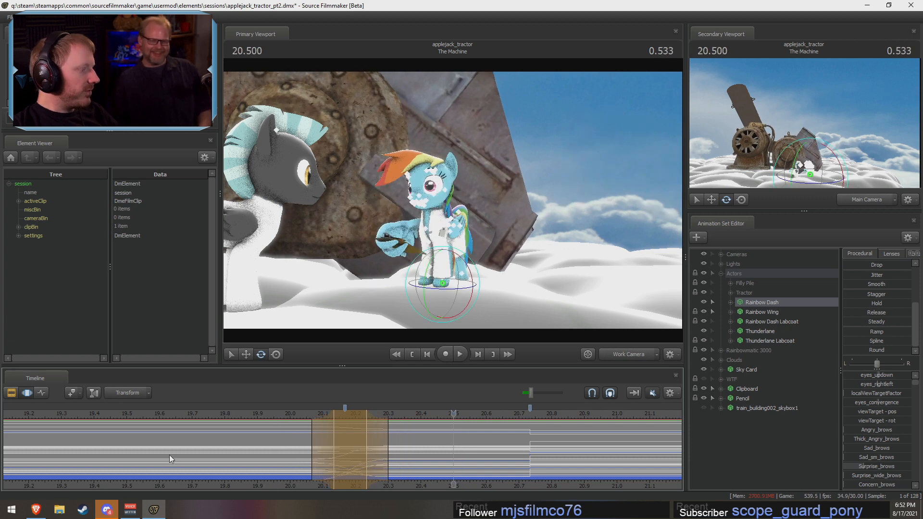
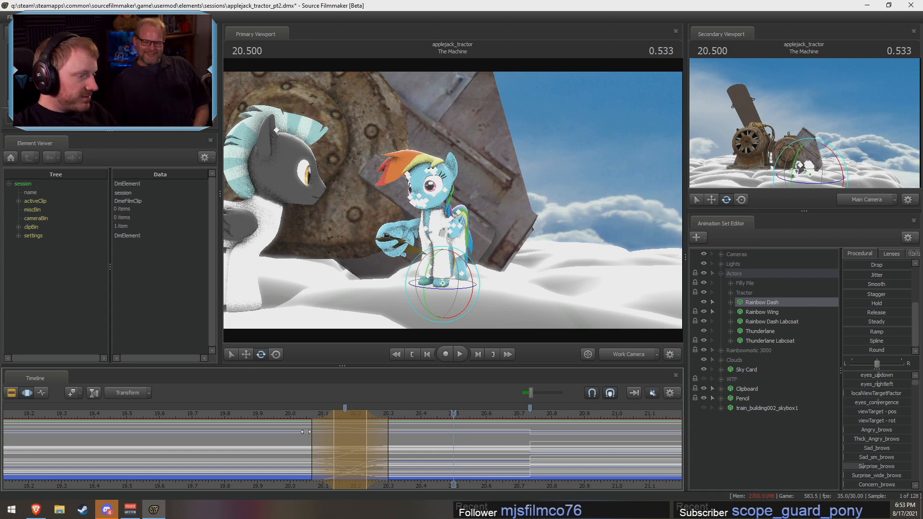
Step: Set the end of the blend's falloff to about 20.27 s, keep its core at about 20.13 to 20.23 s, and replay the motion
click(287, 414)
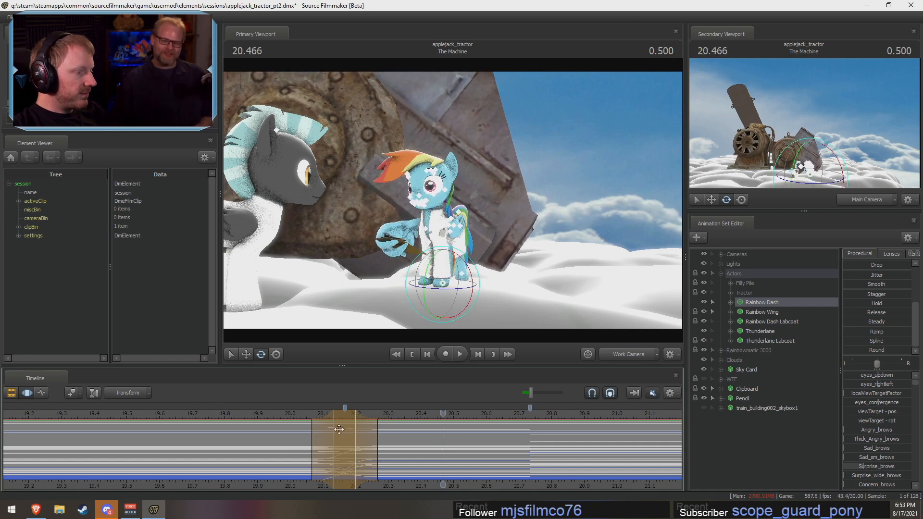
click(280, 416)
key(space)
key(space)
drag(355, 432, 362, 441)
click(302, 415)
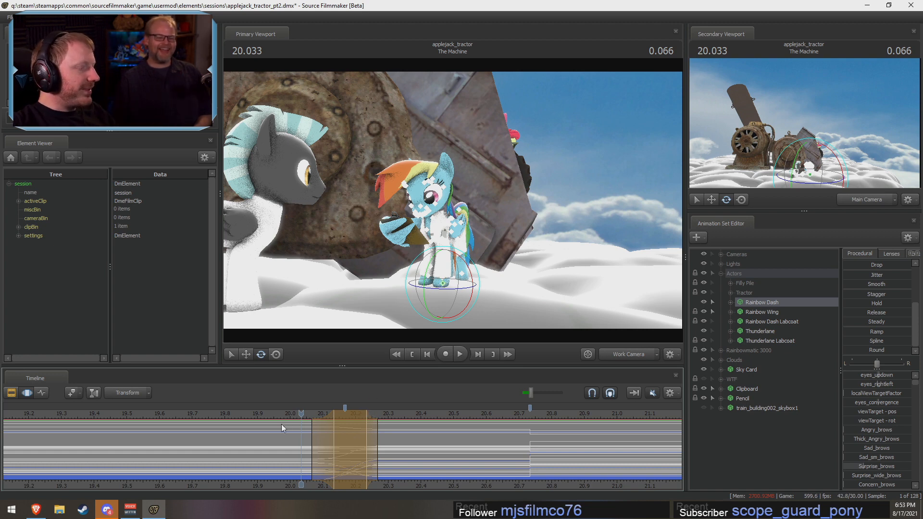
Step: Replay Rainbow Dash's pose change several times from before 20.0 s to judge the timing of the blend
drag(281, 414, 192, 414)
key(space)
key(space)
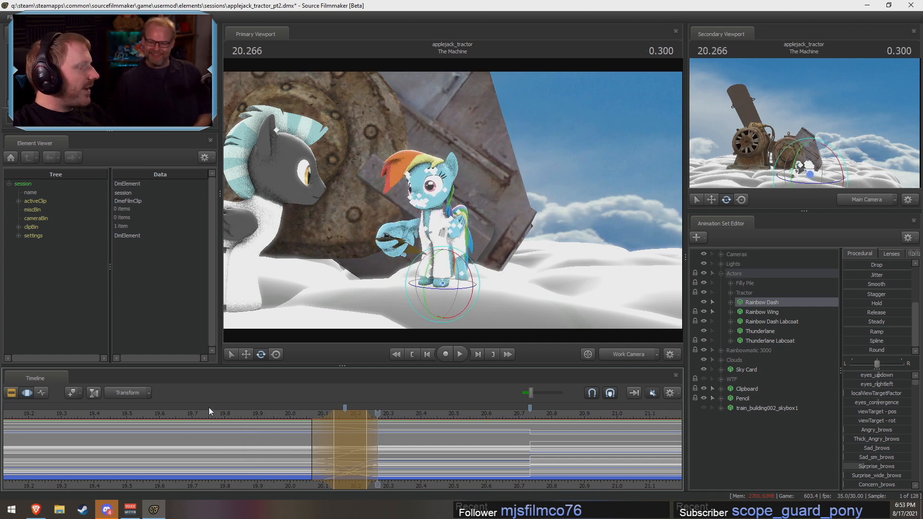
click(255, 414)
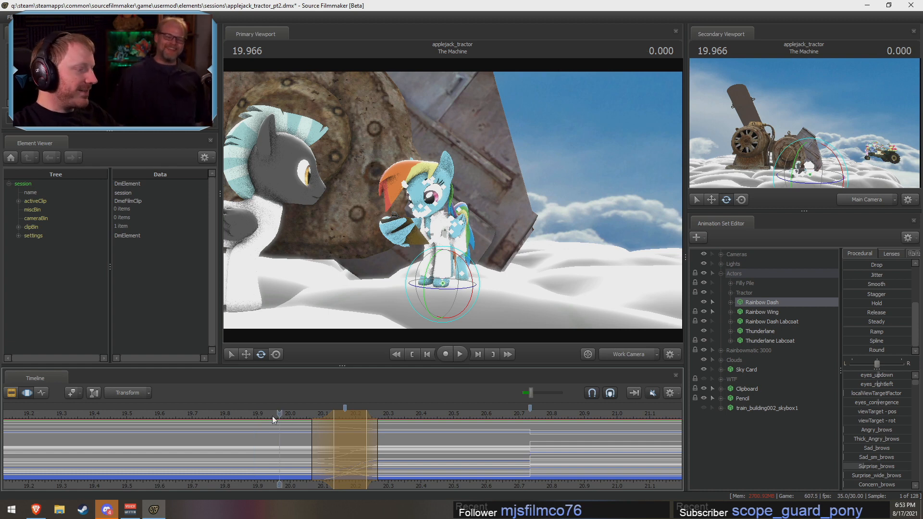
drag(273, 415, 189, 426)
key(space)
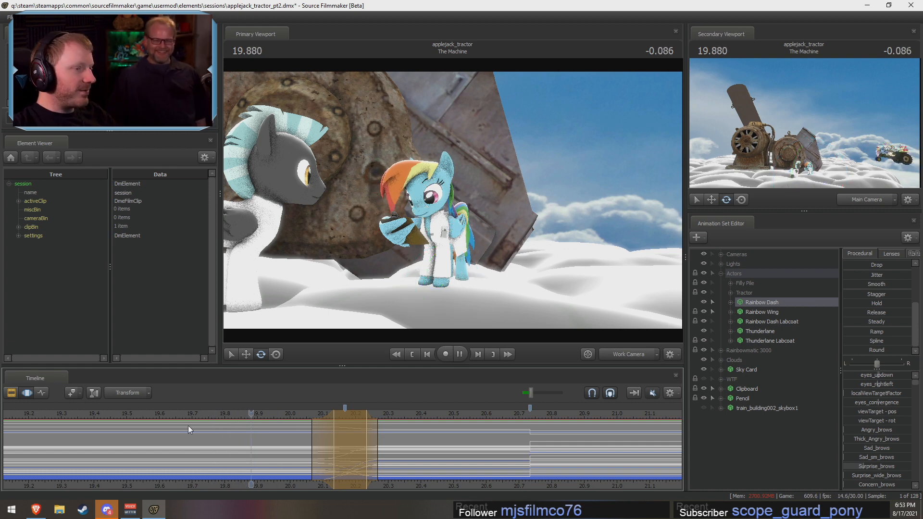
key(space)
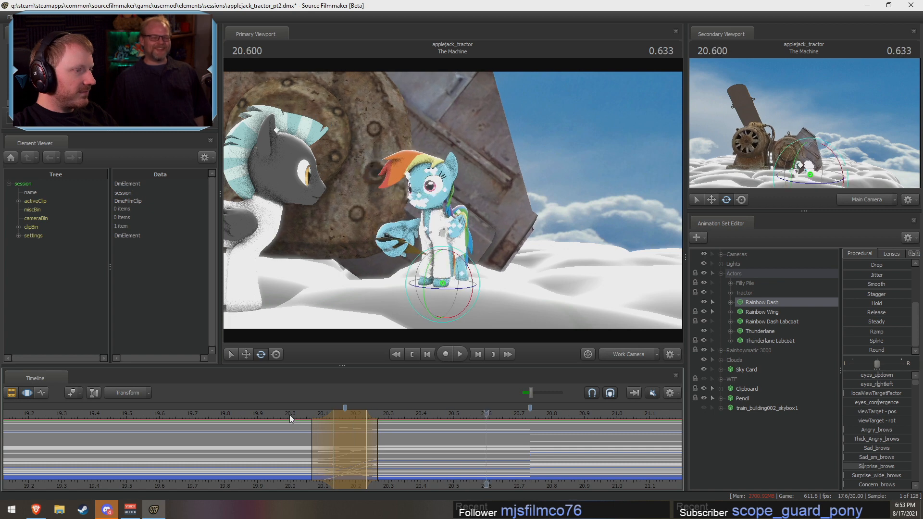
key(space)
Step: Shorten the blend's lead-in falloff to start at about 20.10 s and replay Rainbow Dash's motion
click(338, 432)
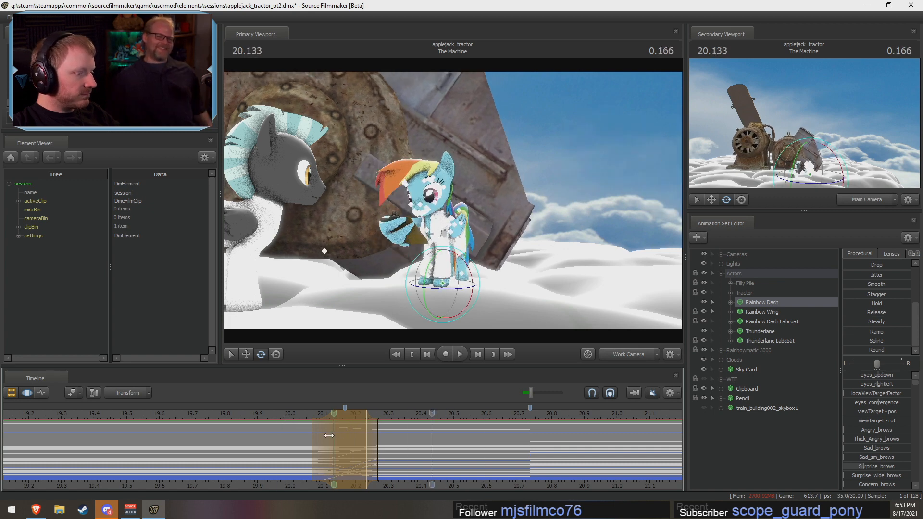
drag(312, 436, 323, 434)
key(space)
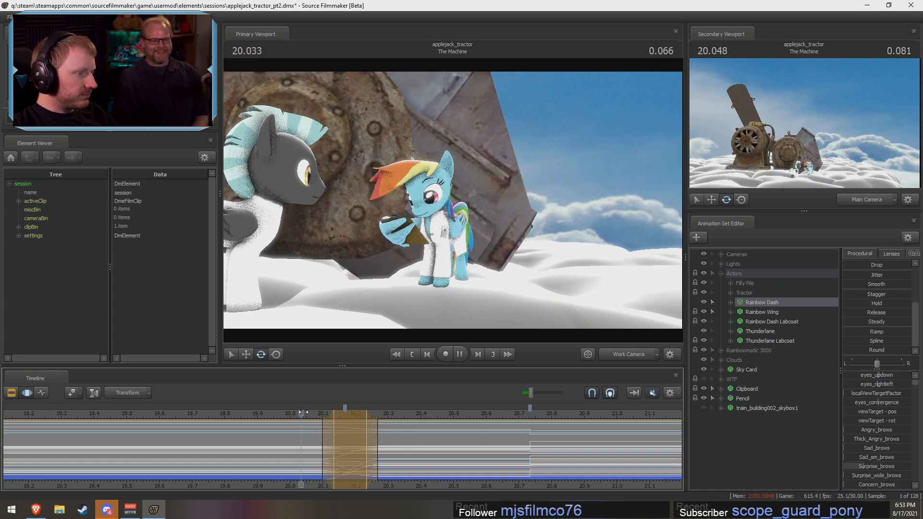
key(space)
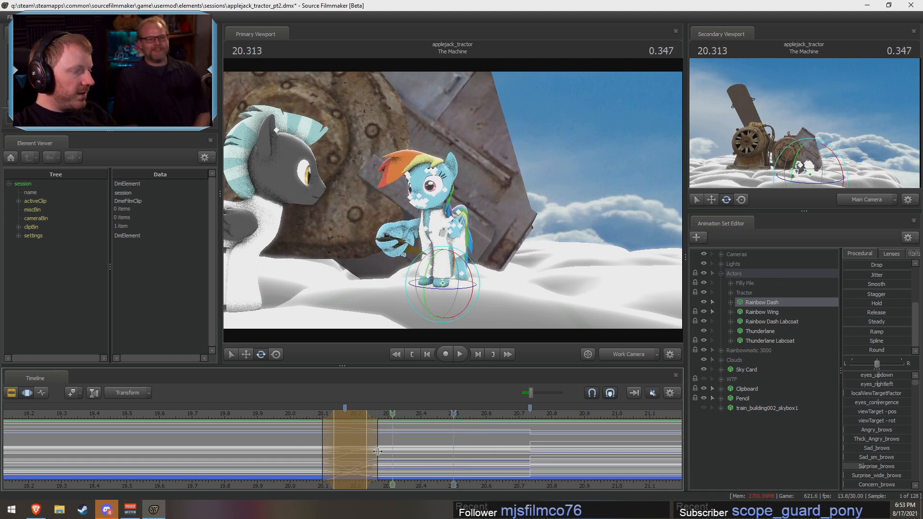
key(space)
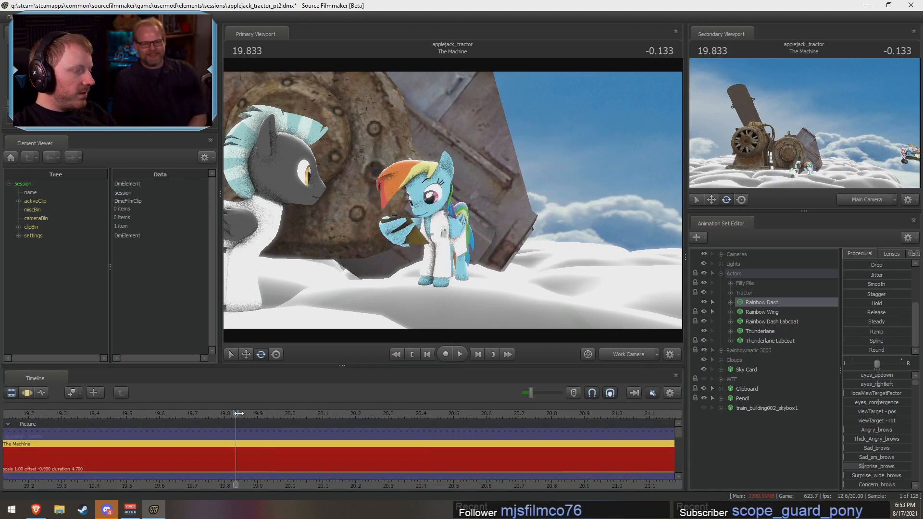
Step: Replay the shot in the Clip Editor, toggle the Rainbowmatic 3000 group's visibility off and on, and hide the Filly Pile group
key(F2)
key(space)
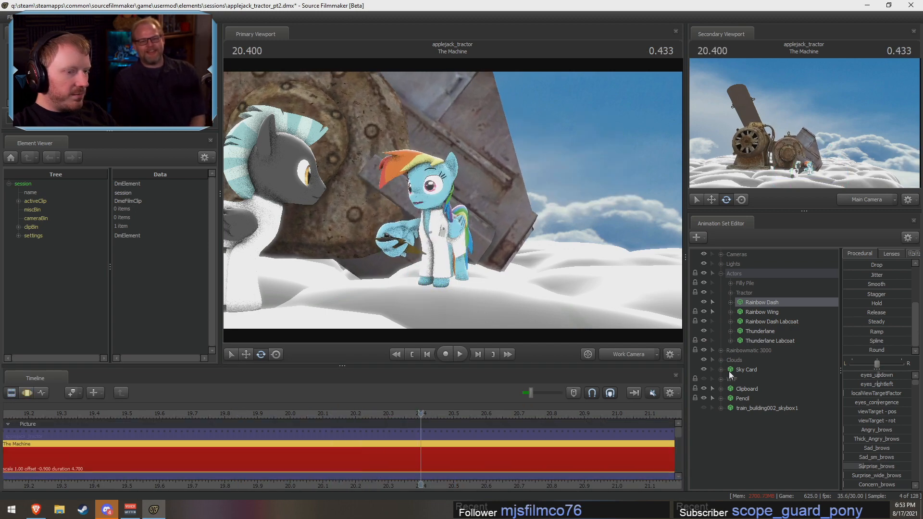
click(703, 350)
click(703, 350)
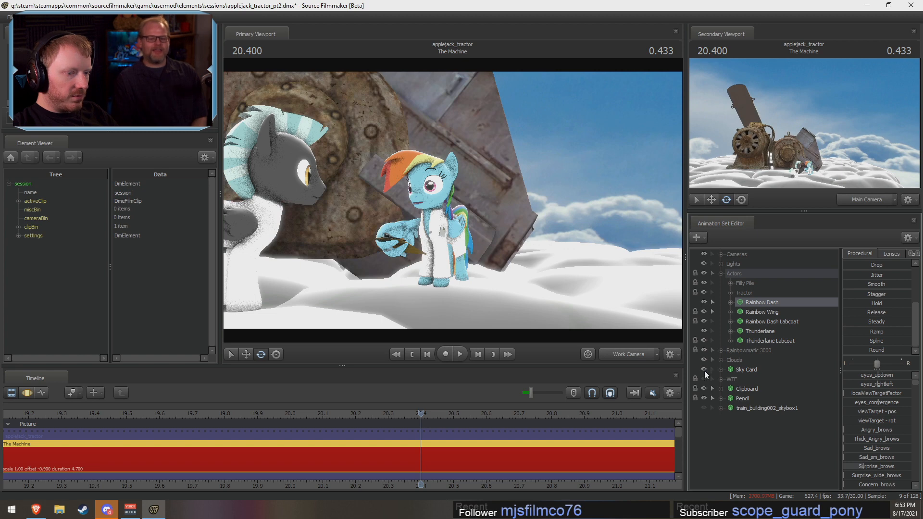
click(705, 284)
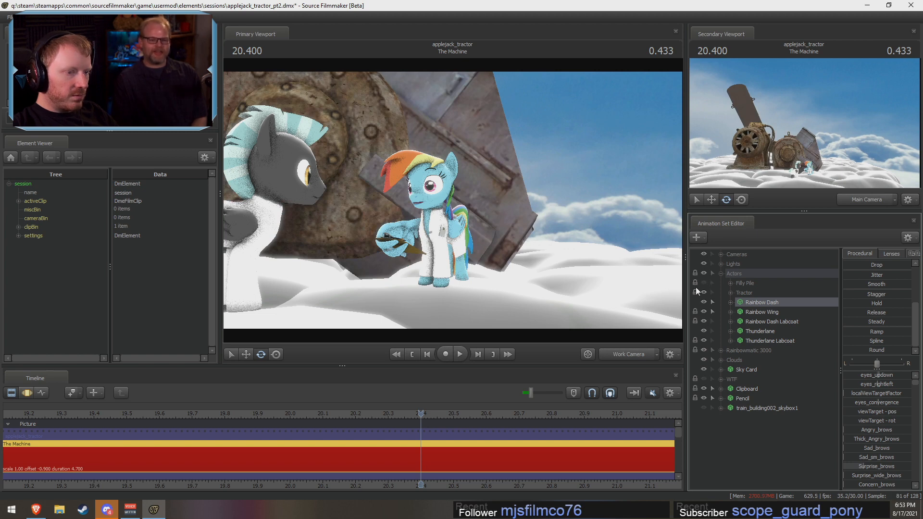
Step: Return to the Motion Editor, replay the motion, and tighten the time selection to about 20.13 to 20.20 s with falloff from 20.10 to 20.23 s
key(F3)
click(273, 418)
key(space)
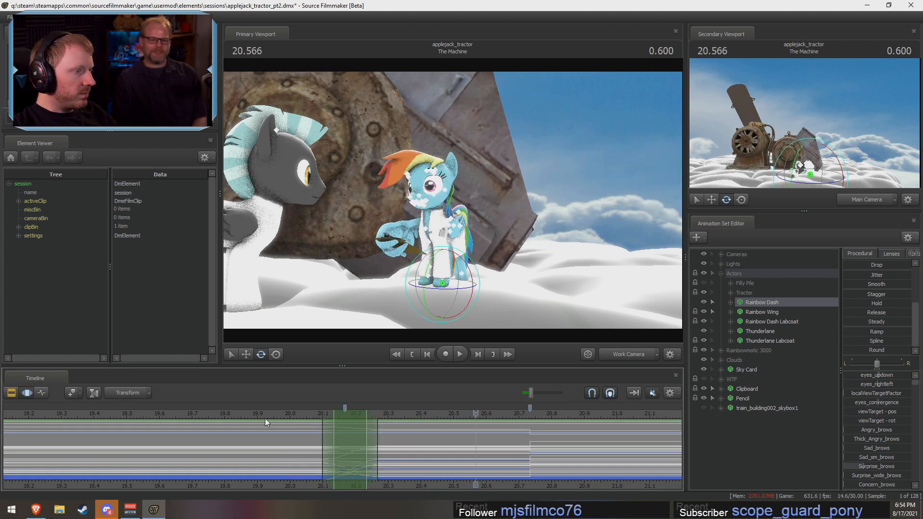
click(322, 448)
drag(323, 448, 341, 459)
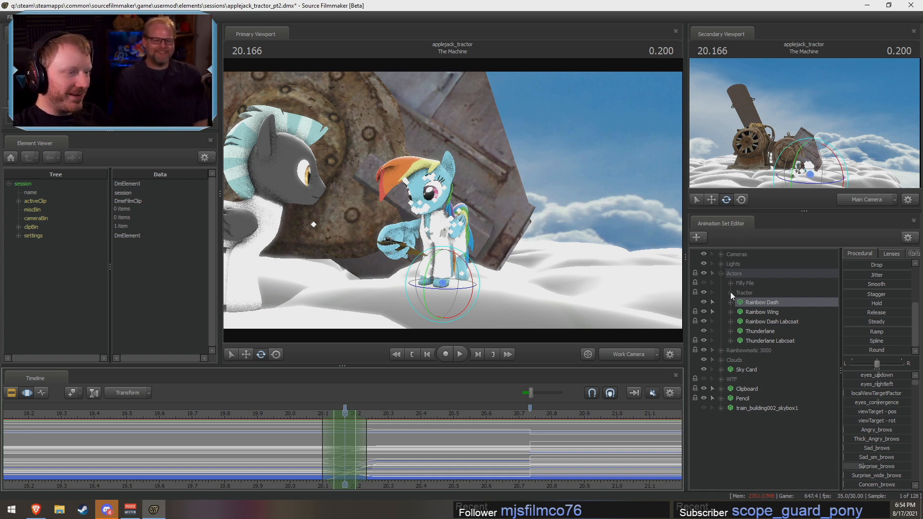
Step: Zero Rainbow Dash's Upper Face controls and raise Close_eyes to add a blink around 20.17 s
double_click(744, 303)
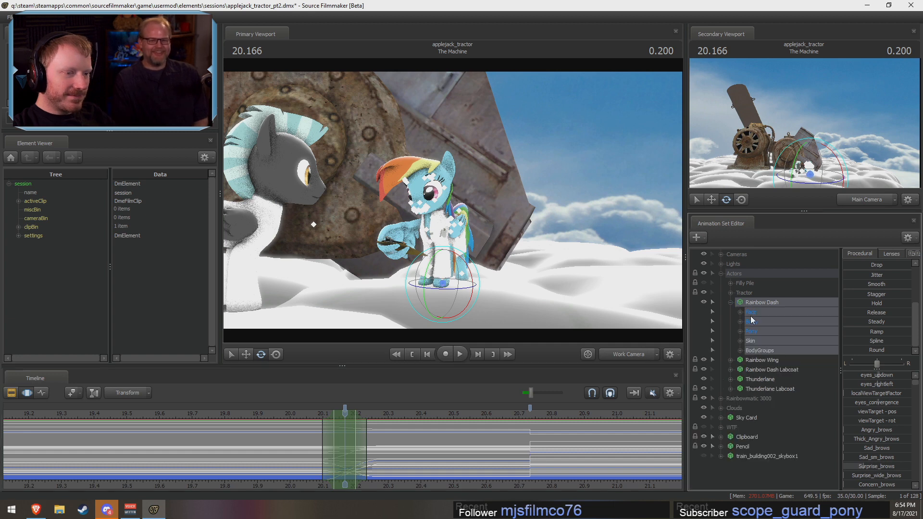
click(752, 313)
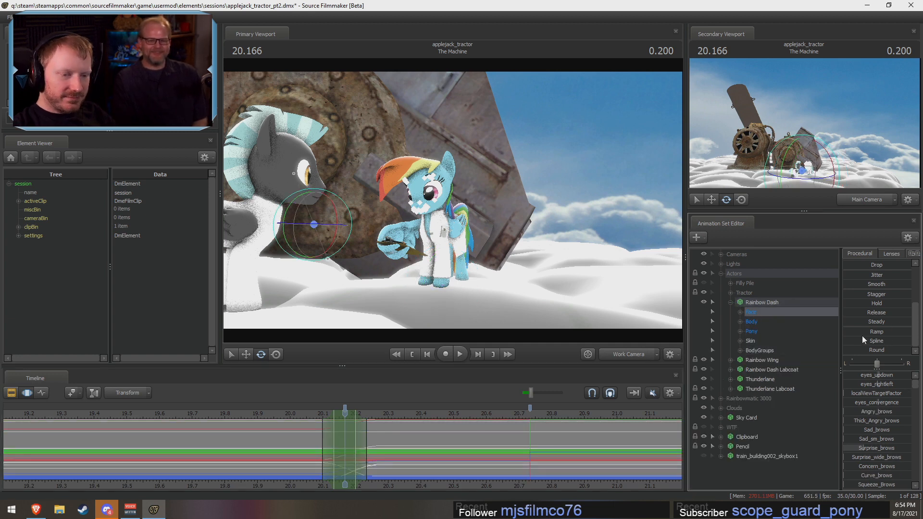
click(740, 312)
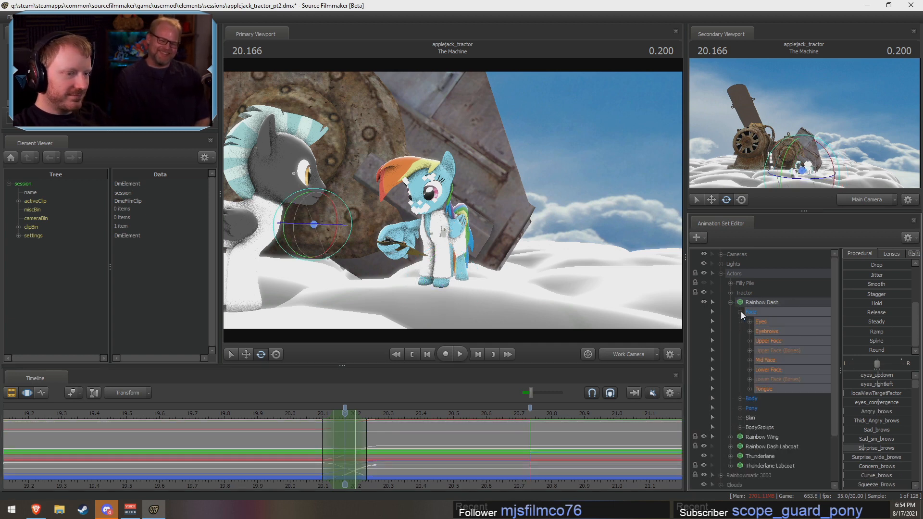
click(770, 342)
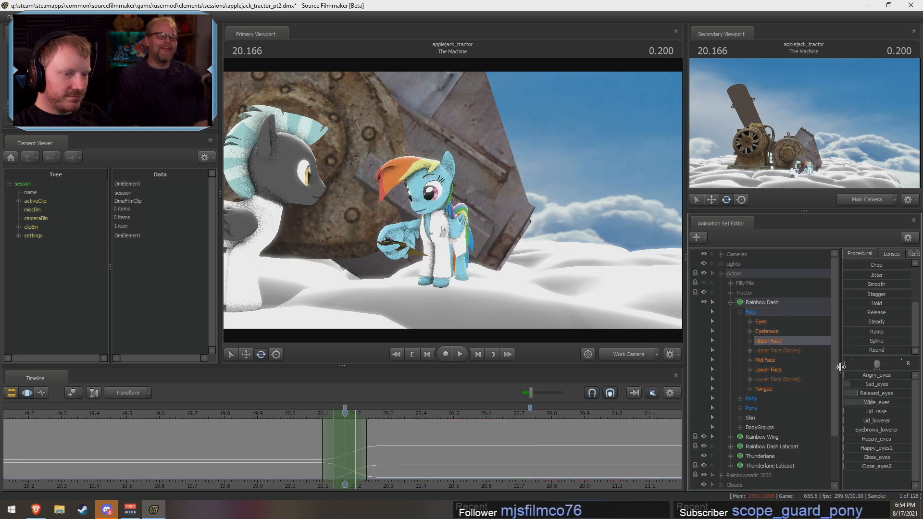
scroll(857, 271, up, 3)
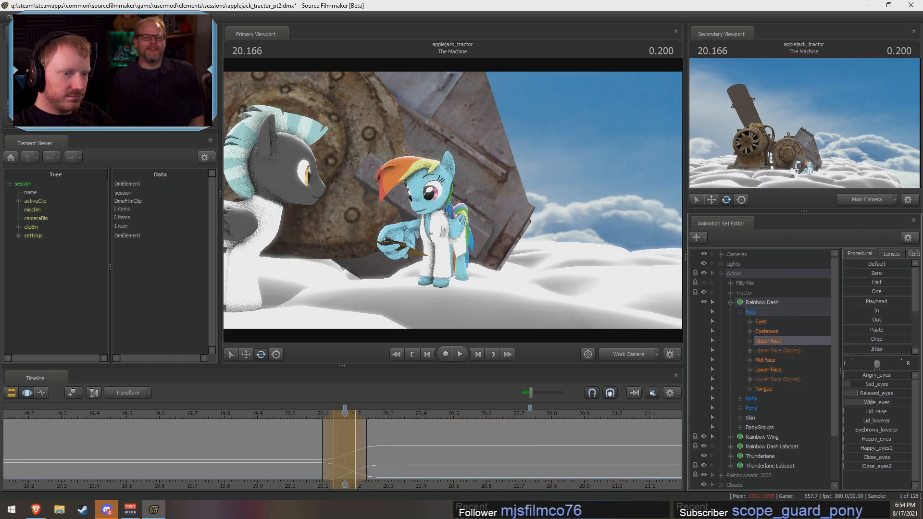
drag(848, 459, 906, 460)
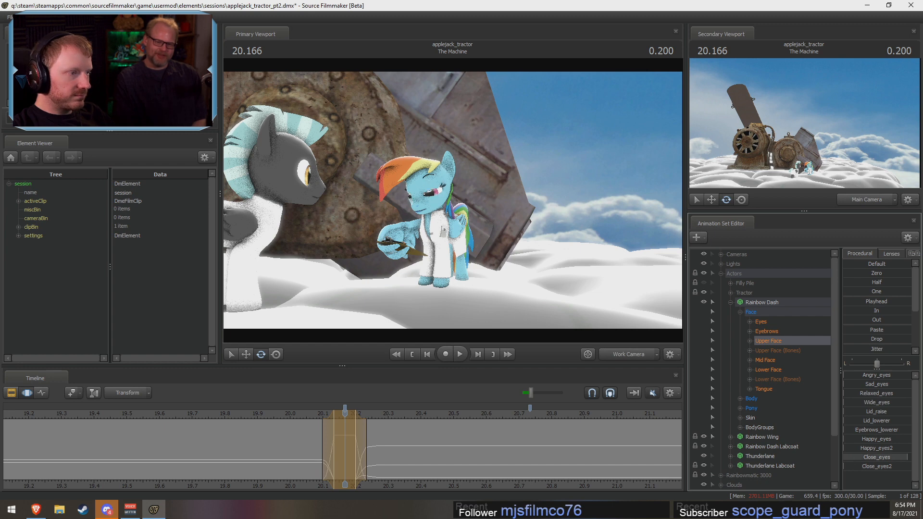
Step: Try the blink with falloff from about 20.07 to 20.27 s, and undo the falloff and Close_eyes changes
mouse_move(271, 413)
mouse_down()
mouse_move(299, 414)
mouse_move(280, 412)
mouse_up()
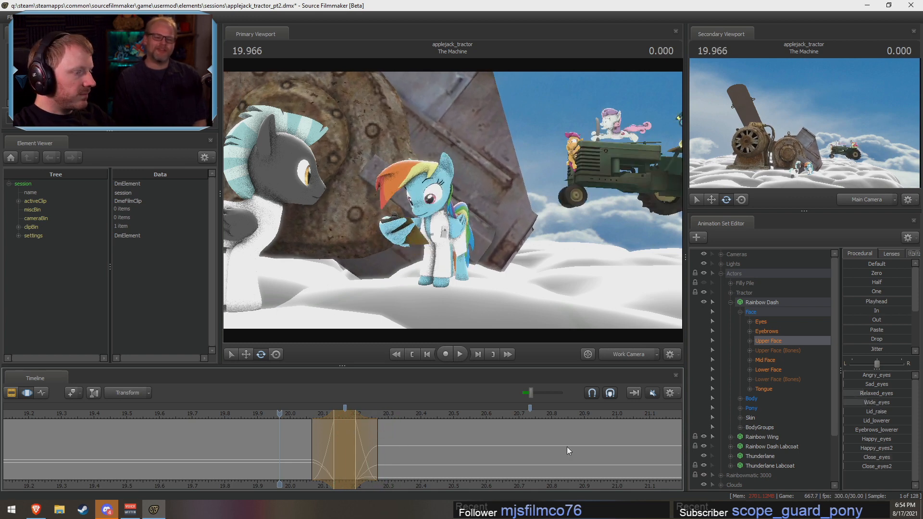
key(ctrl+z)
key(ctrl+z)
key(ctrl+z)
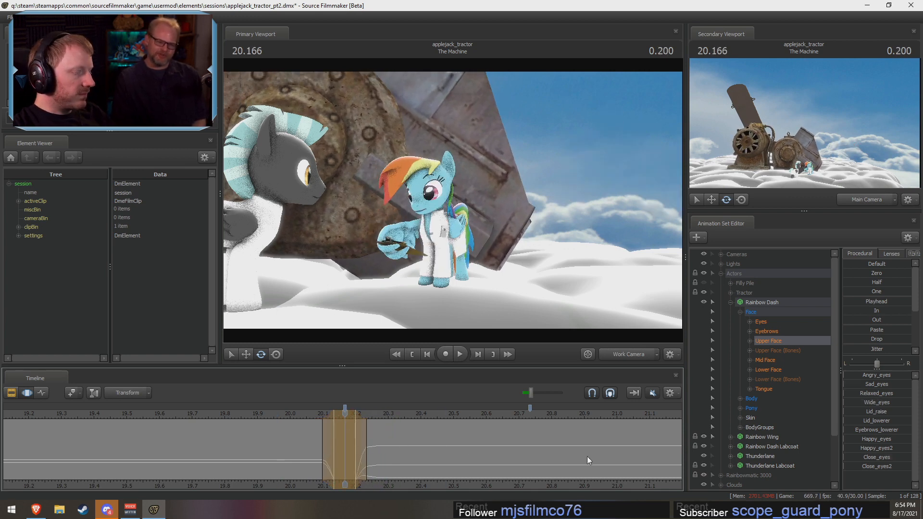
key(F2)
key(F3)
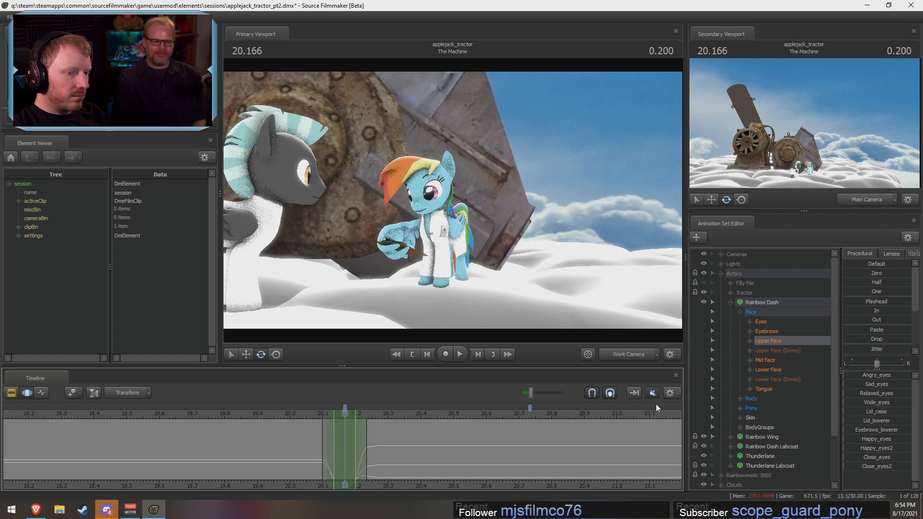
Step: Blend Rainbow Wing's pose with the Round preset over about 20.13 to 20.20 s, with falloff from 20.10 to 20.23 s
click(775, 437)
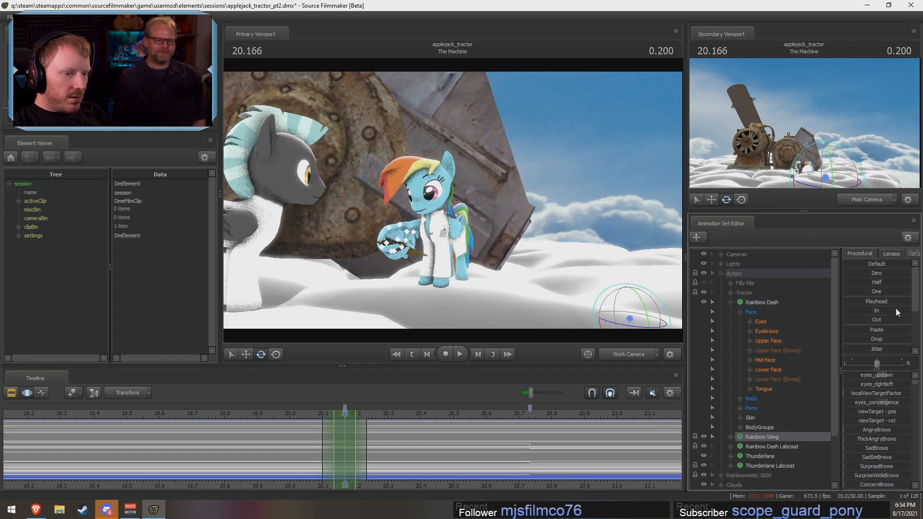
scroll(850, 347, down, 3)
drag(858, 347, 886, 360)
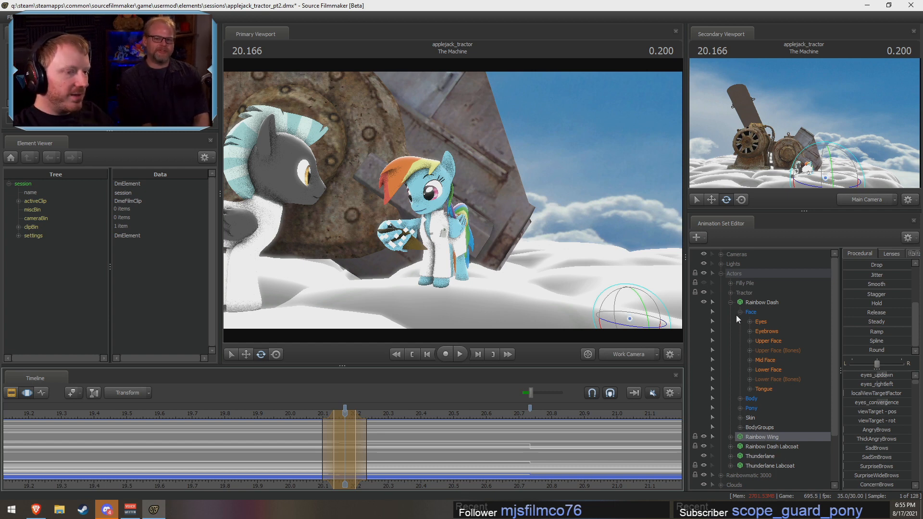
Step: Examine Rainbow Dash's transition up close between about 20.10 and 20.23 s, including her Eyebrows, Lower Face and Upper Face curves
click(752, 303)
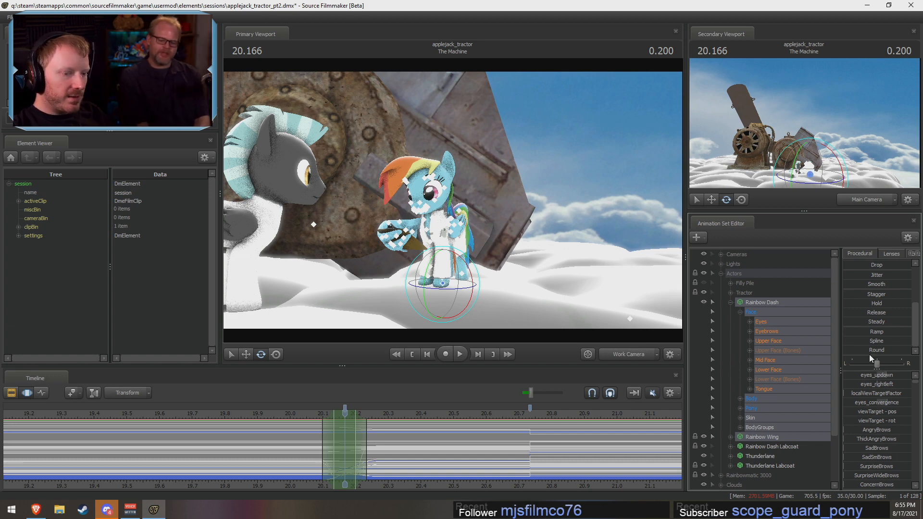
drag(324, 442, 353, 449)
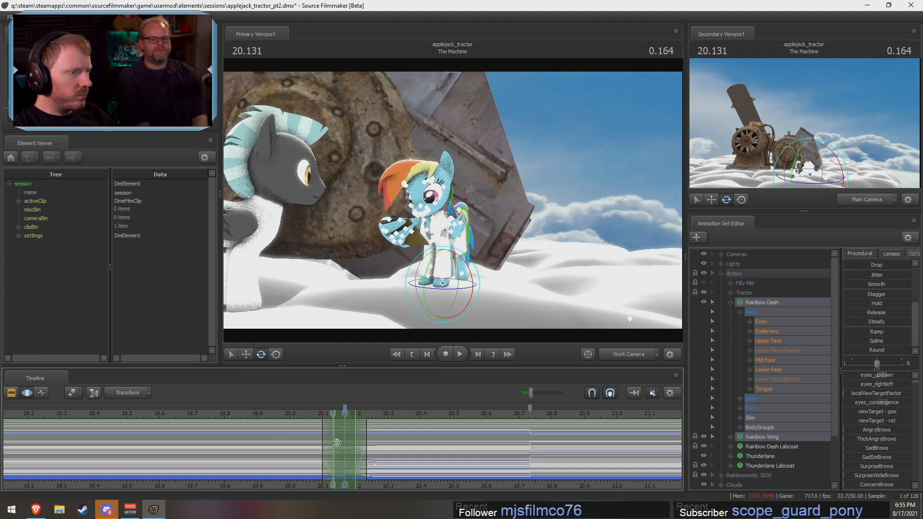
key(w)
drag(446, 222, 446, 222)
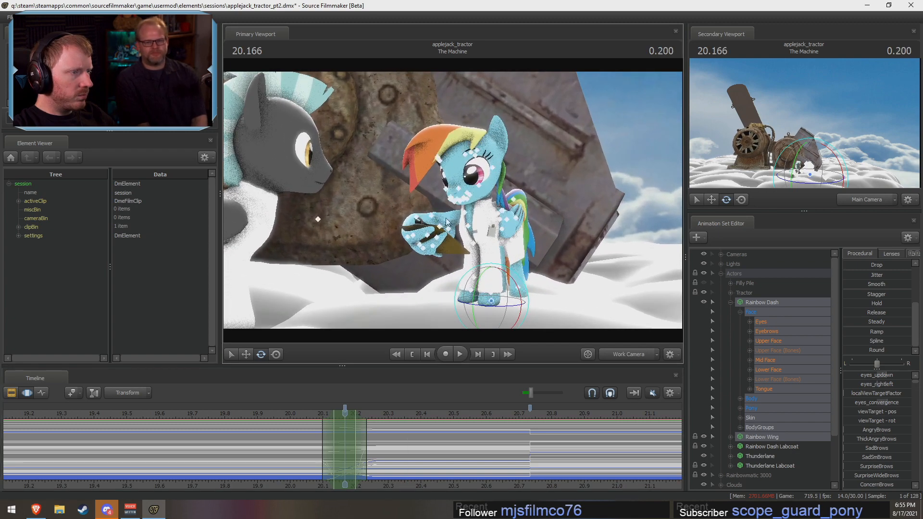
mouse_move(307, 444)
mouse_down()
mouse_move(444, 450)
mouse_move(306, 449)
mouse_move(351, 449)
mouse_up()
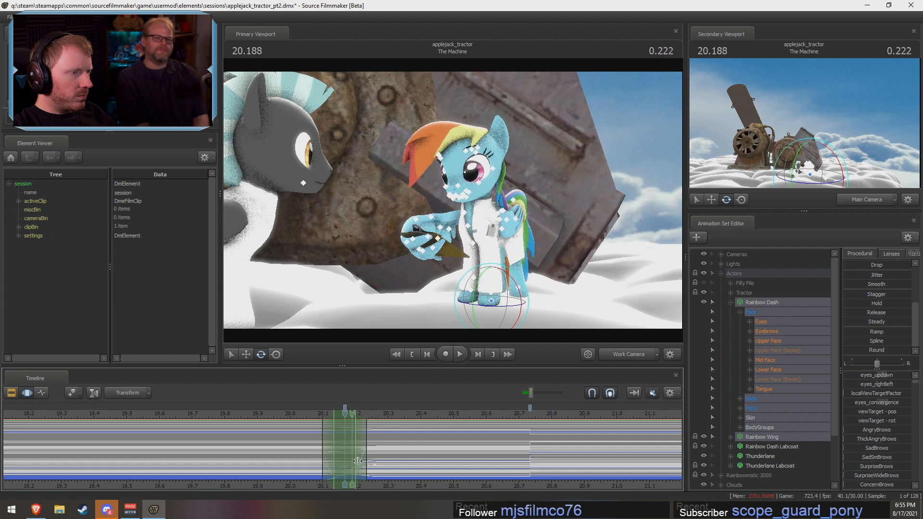
click(775, 330)
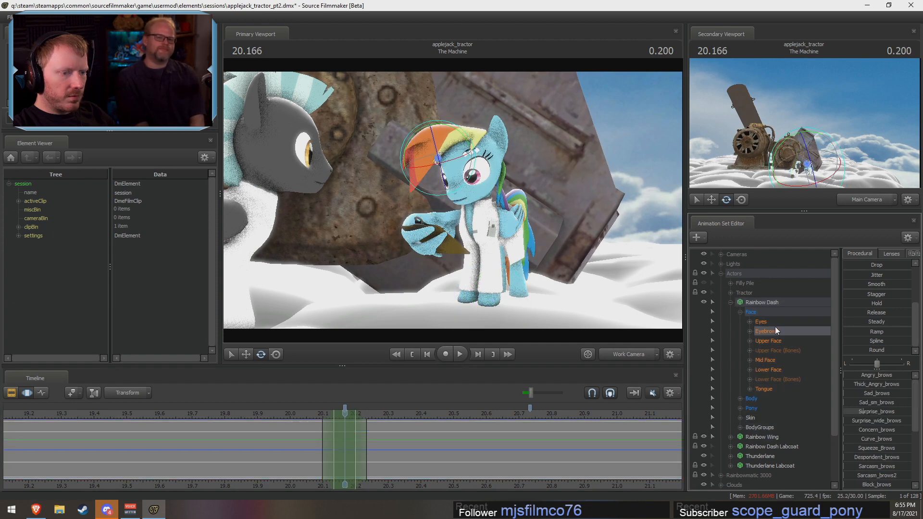
click(761, 370)
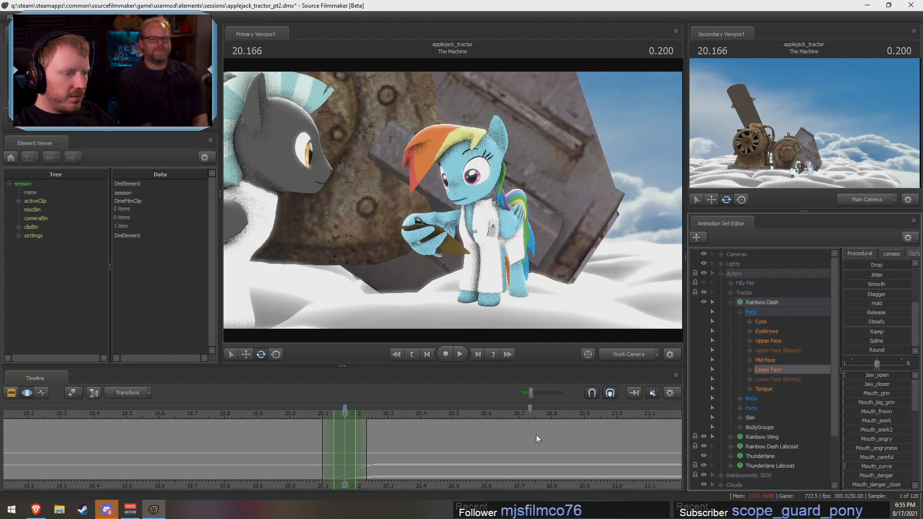
click(767, 341)
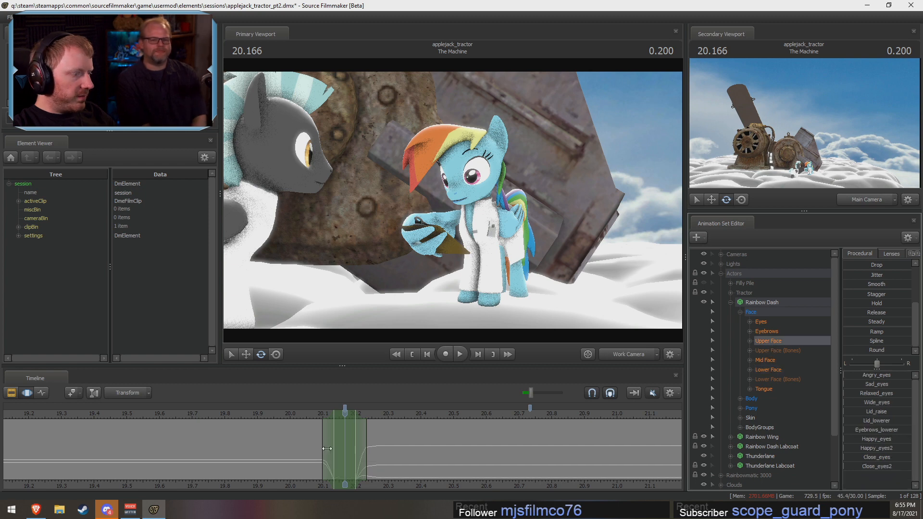
mouse_move(326, 449)
mouse_down()
mouse_move(355, 455)
mouse_move(321, 461)
mouse_move(378, 467)
mouse_up()
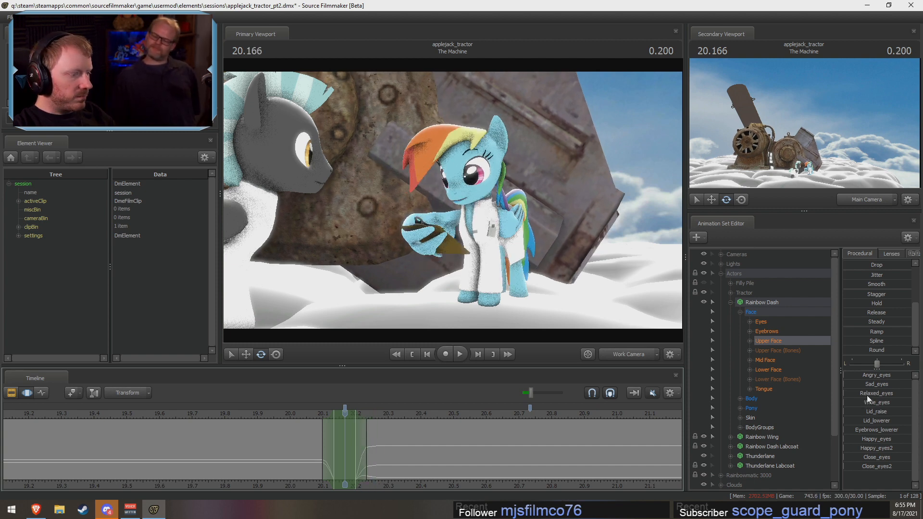
Step: Undo the Rainbow Wing blend and the zeroing of Rainbow Dash's Upper Face controls
key(ctrl+z)
key(ctrl+z)
key(ctrl+z)
key(ctrl+z)
key(ctrl+z)
key(ctrl+z)
key(ctrl+z)
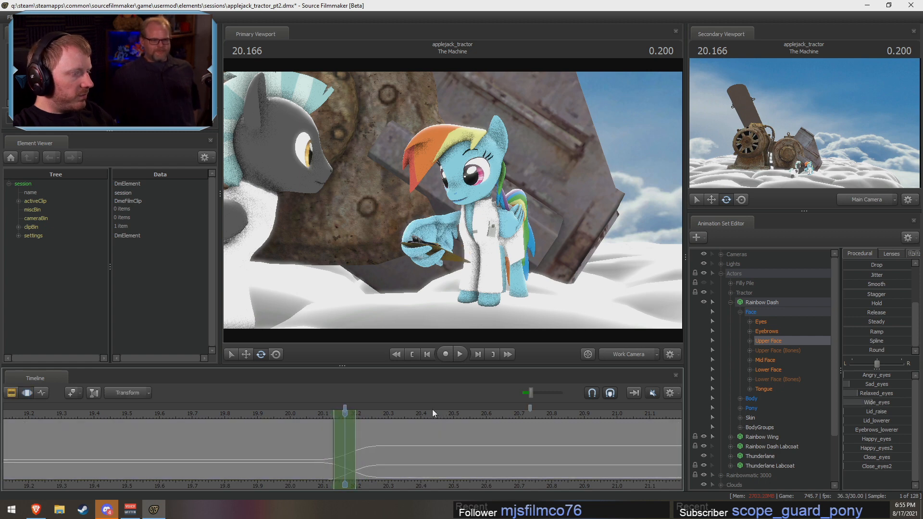
Step: Undo the last change and blend Rainbow Wing's pose with the Round preset over about 20.13 to 20.23 s, with falloff from 20.10 to 20.27 s
key(ctrl+z)
drag(320, 414, 357, 420)
click(761, 436)
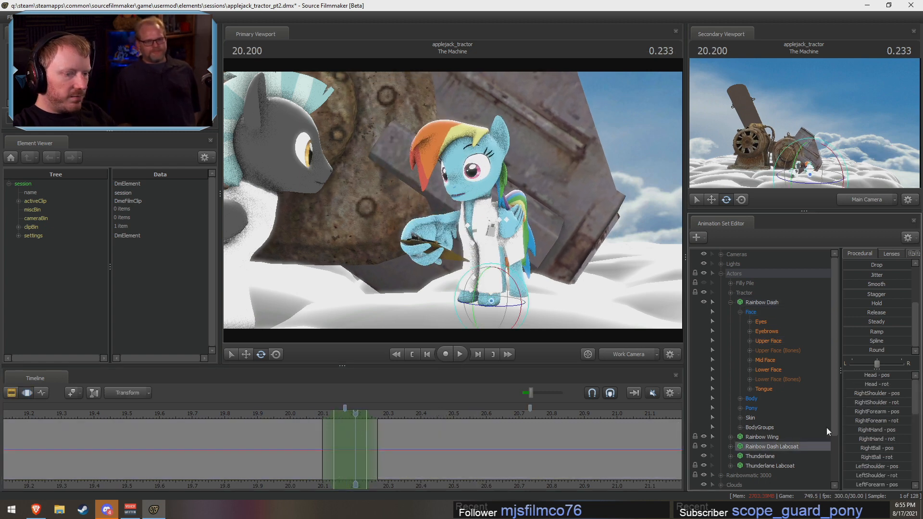
drag(850, 350, 912, 350)
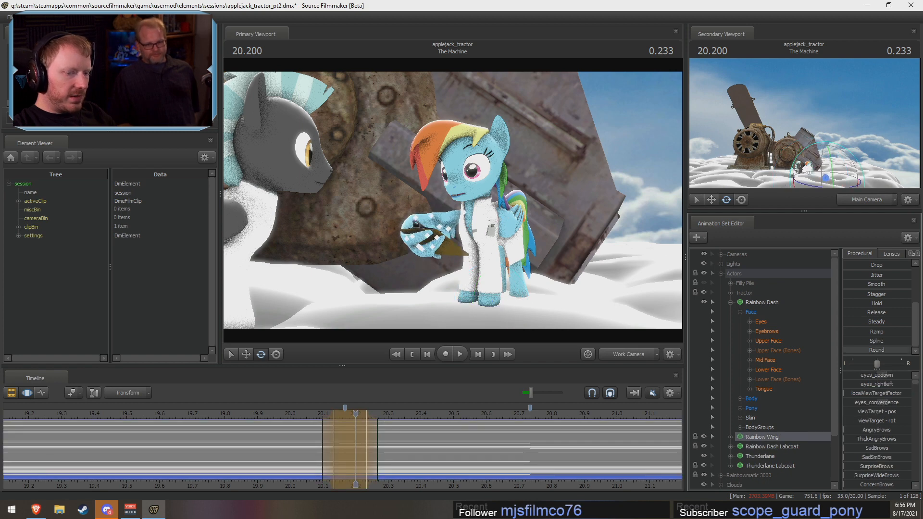
key(shift)
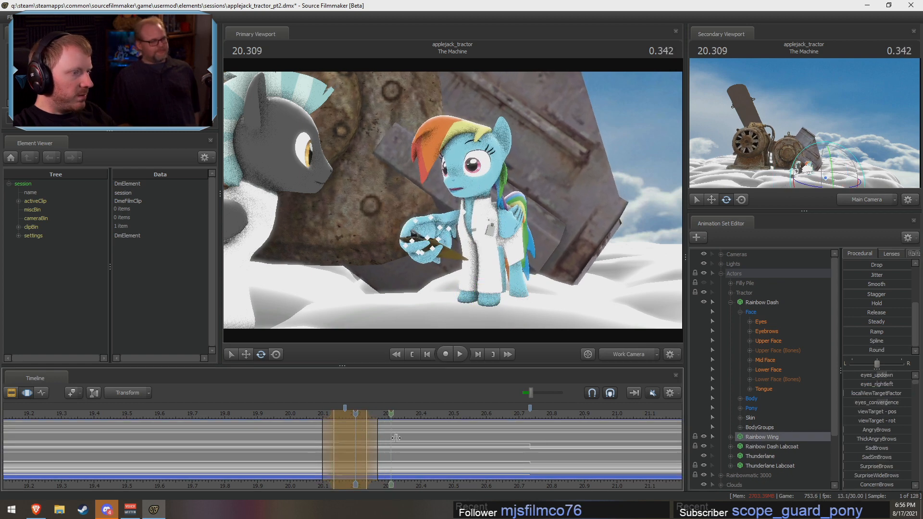
key(F3)
key(F4)
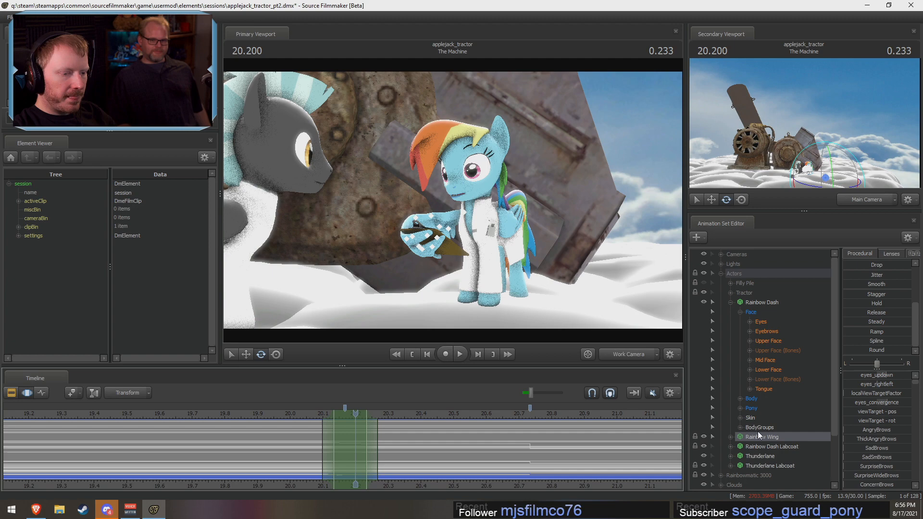
Step: Zero Rainbow Dash's Upper Face controls over about 20.13 to 20.20 s, with falloff from about 20.07 to 20.27 s
click(768, 323)
shift+drag(334, 441, 354, 446)
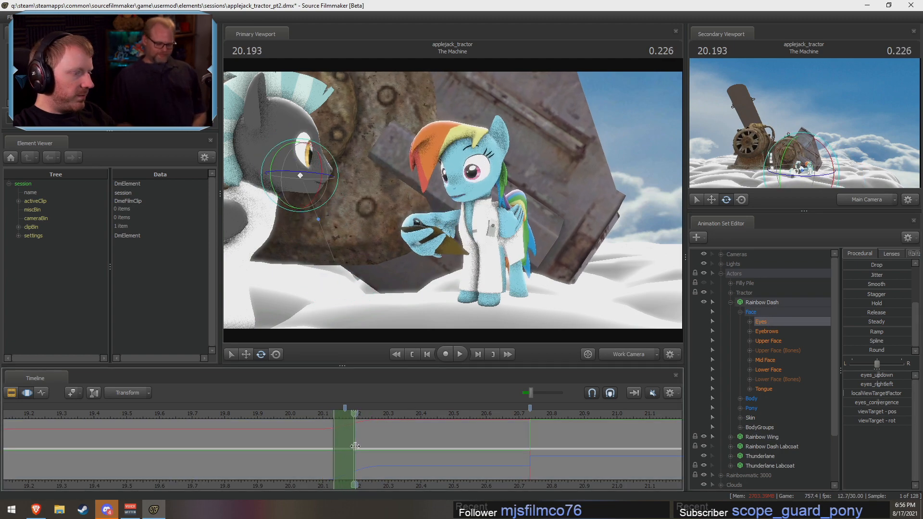
click(779, 351)
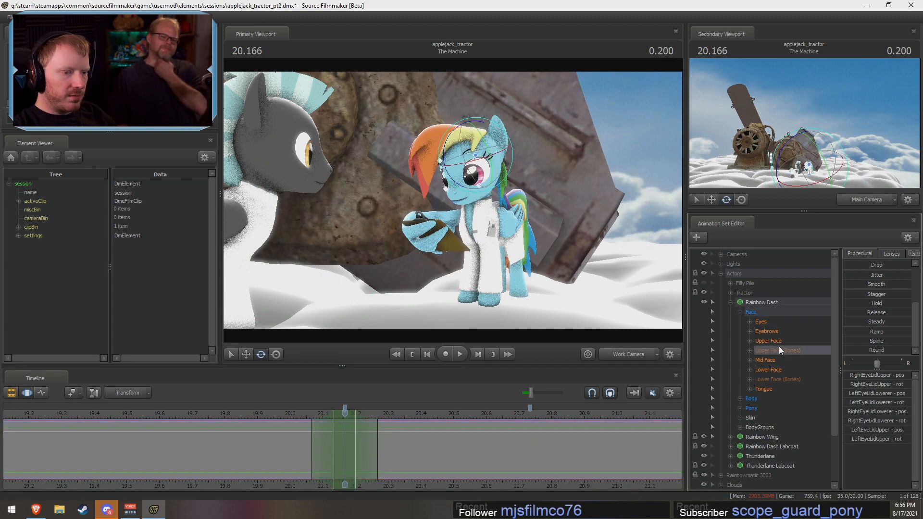
click(779, 342)
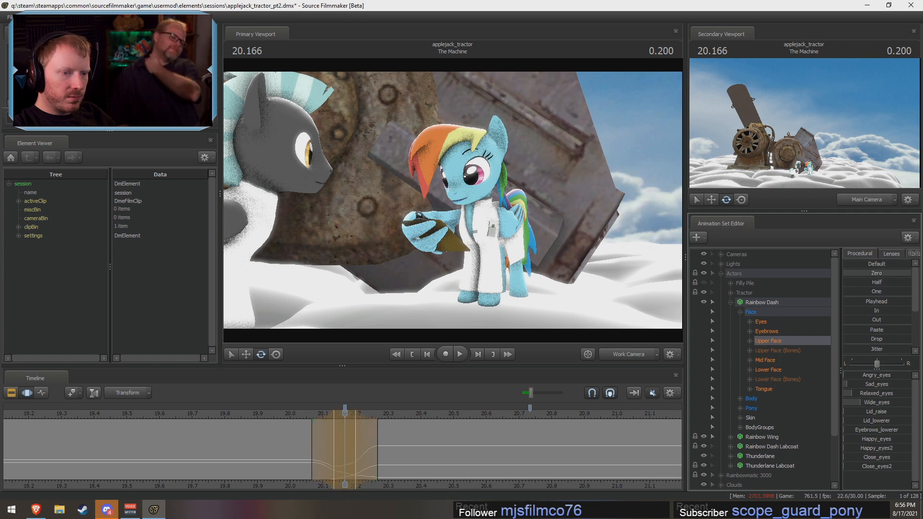
drag(860, 273, 908, 273)
Step: Try closing Rainbow Dash's eyes fully with Close_eyes2, and reset her Upper Face controls to zero
drag(846, 458, 721, 493)
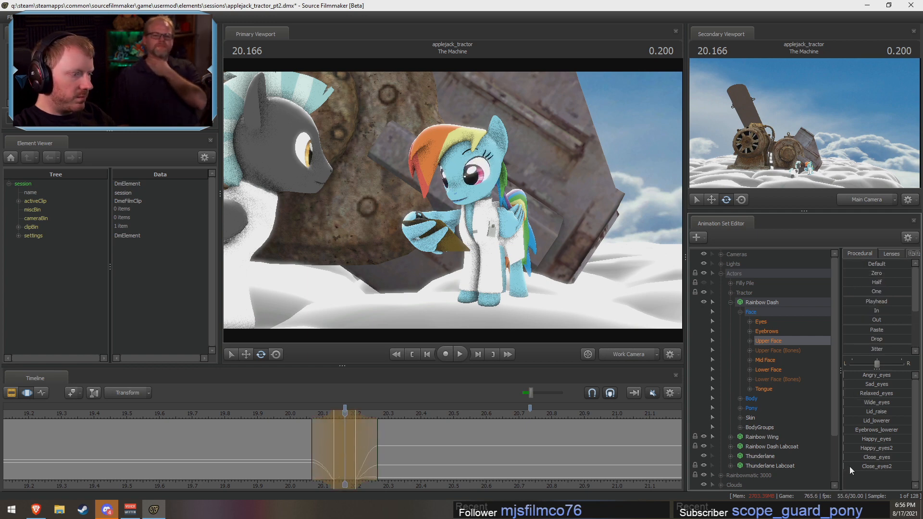
key(ctrl+z)
drag(853, 273, 910, 273)
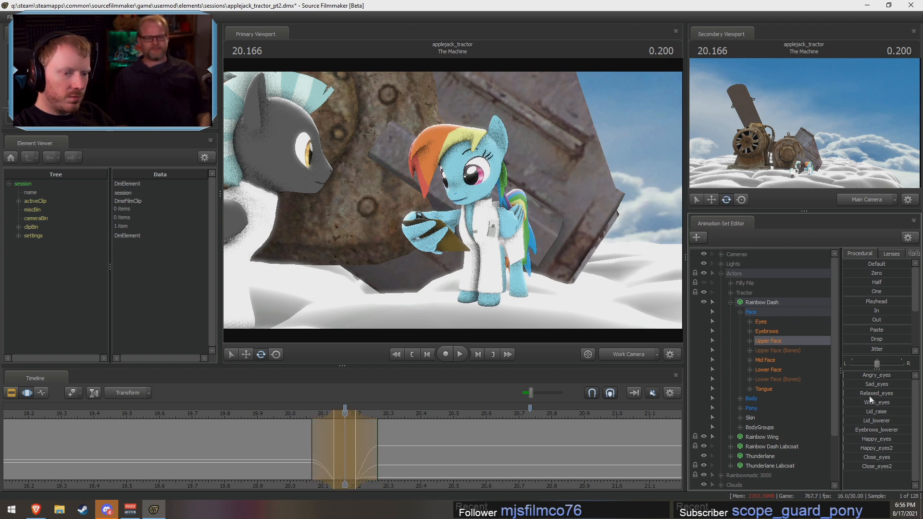
drag(853, 466, 910, 466)
key(shift)
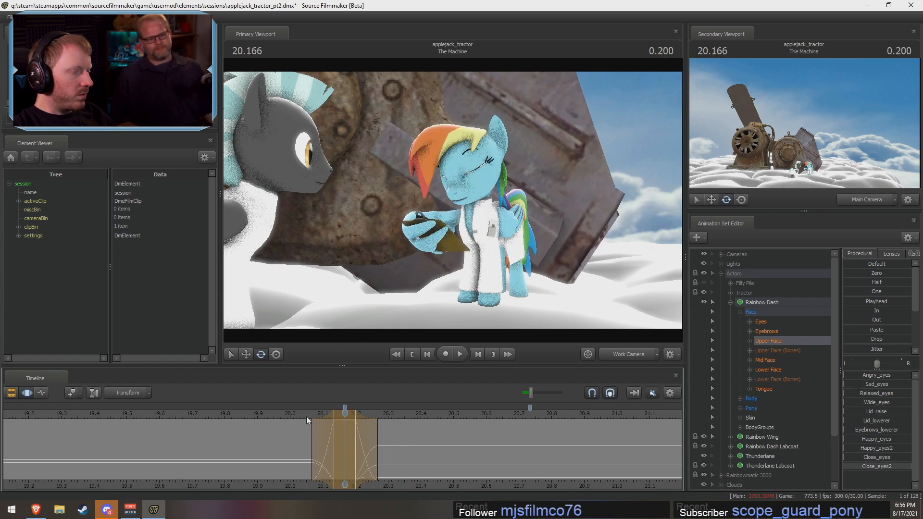
click(857, 273)
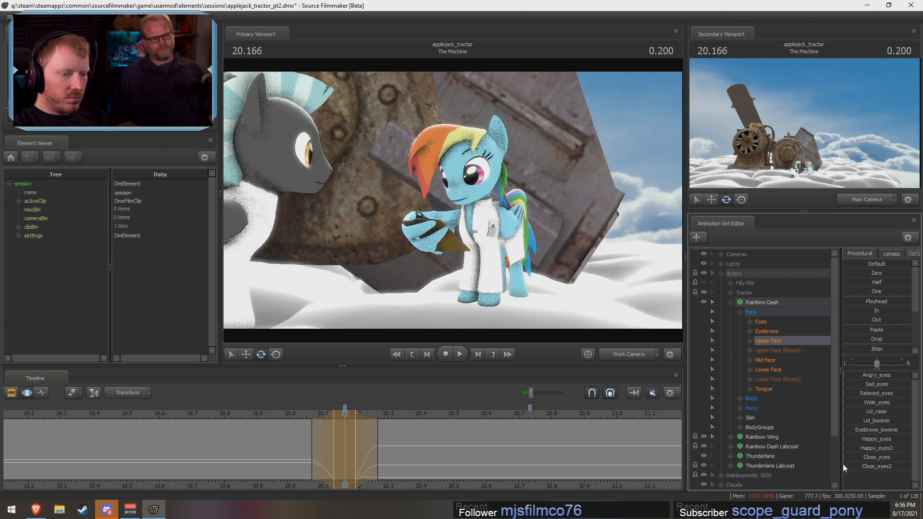
Step: Close Rainbow Dash's eyes fully with Close_eyes around 20.166 s and check the lead-in to the blink
drag(843, 459, 872, 480)
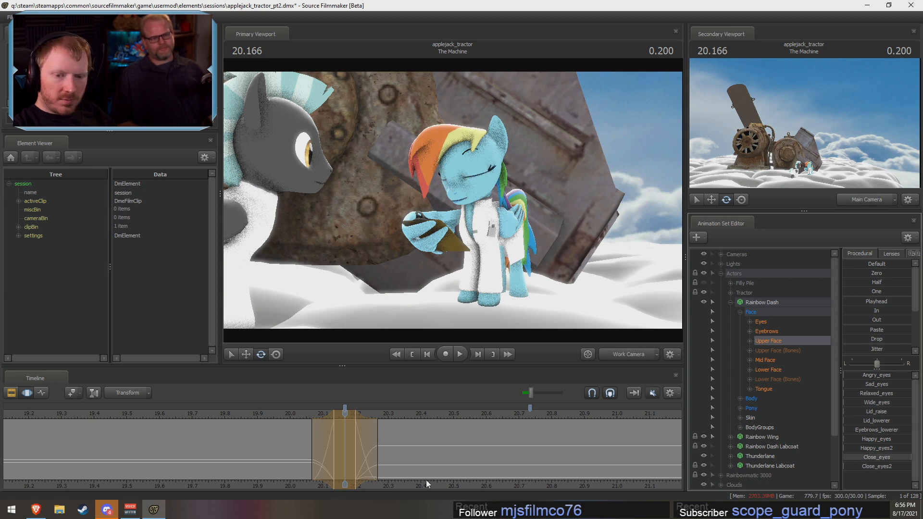
click(322, 453)
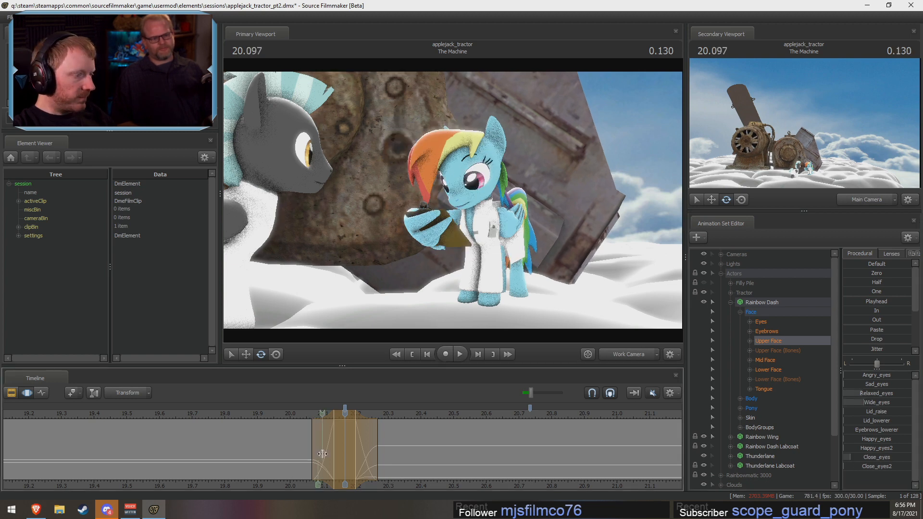
mouse_move(322, 453)
mouse_down()
mouse_move(319, 444)
mouse_move(369, 457)
mouse_move(304, 477)
mouse_move(379, 445)
mouse_move(303, 446)
mouse_move(346, 446)
mouse_up()
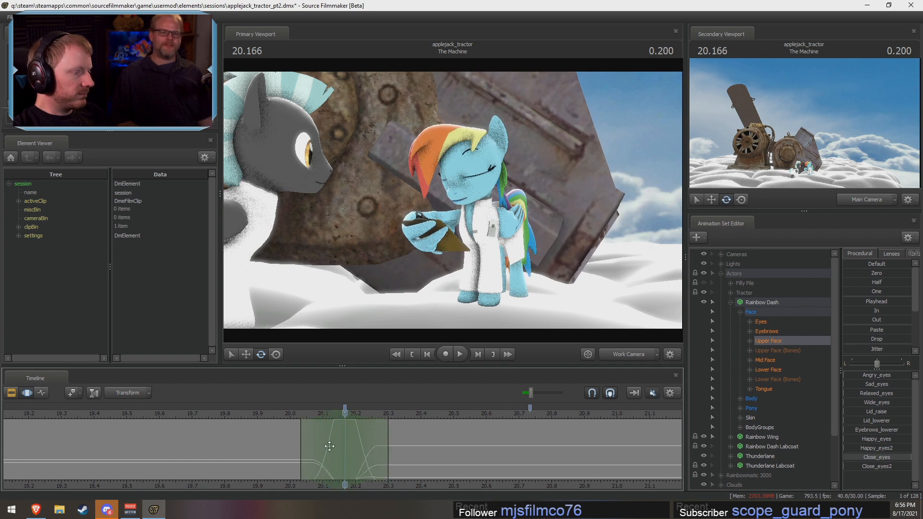
Step: Rotate Rainbow Dash's Head at 20.166 s, with falloff from about 20.03 to 20.30 s, and play back the blink from a side view
click(480, 198)
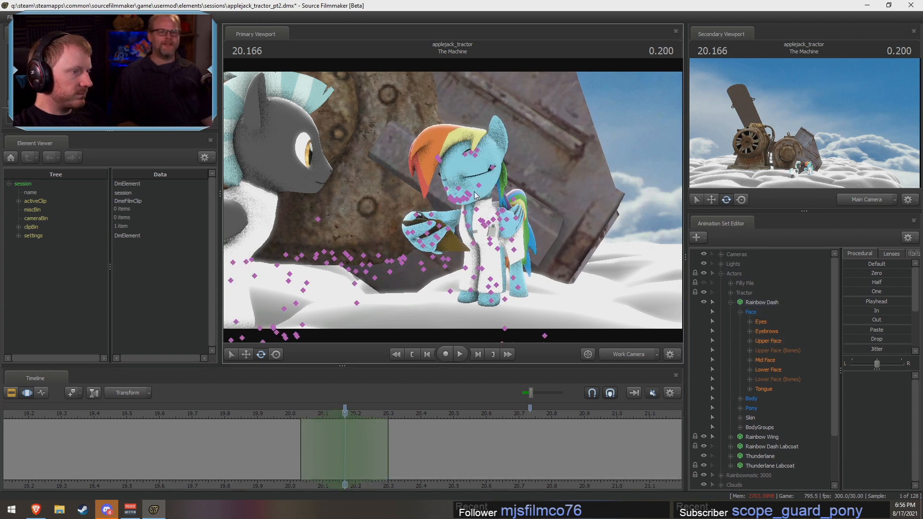
ctrl+click(479, 186)
alt+drag(478, 186, 416, 199)
click(285, 416)
key(space)
key(space)
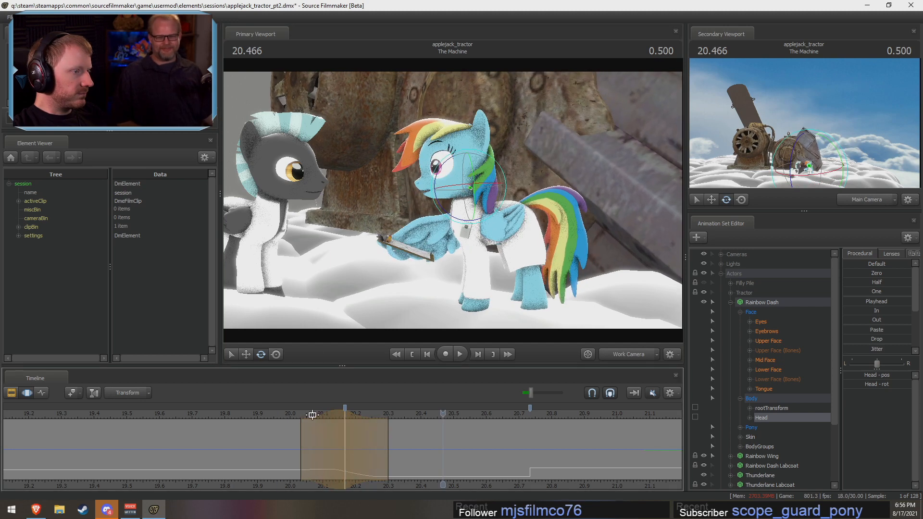
click(290, 416)
key(space)
key(space)
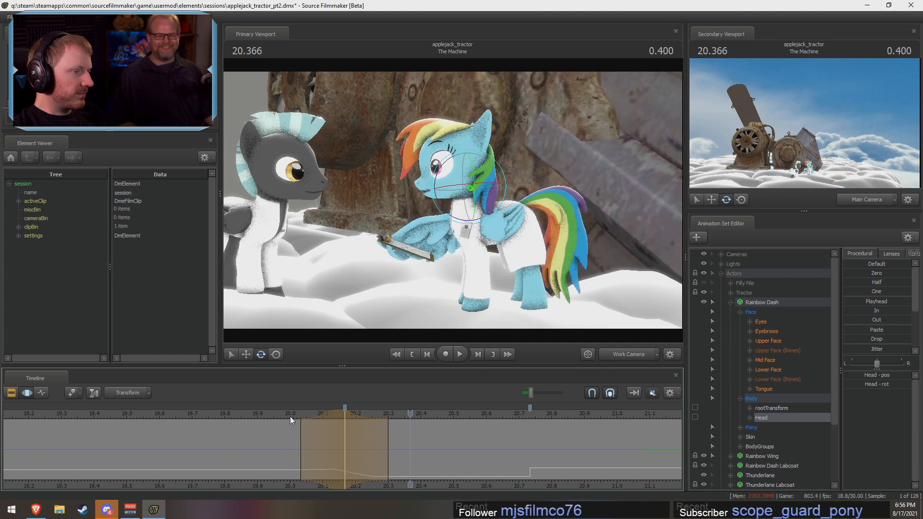
key(shift)
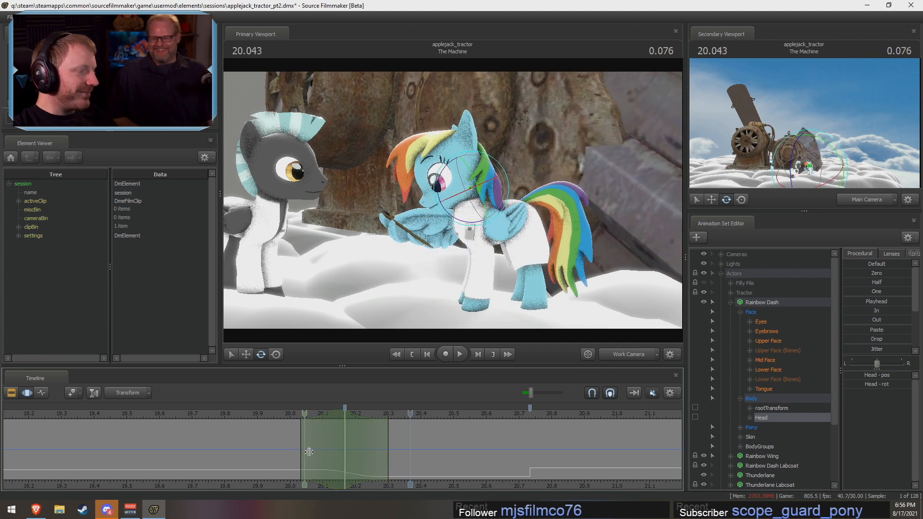
Step: Widen the falloff around 20.166 s to about 20.00 to 20.33 s and pick Rainbow Dash's Pelvis and RightBall controls
shift+click(342, 457)
shift+scroll(342, 456, up, 5)
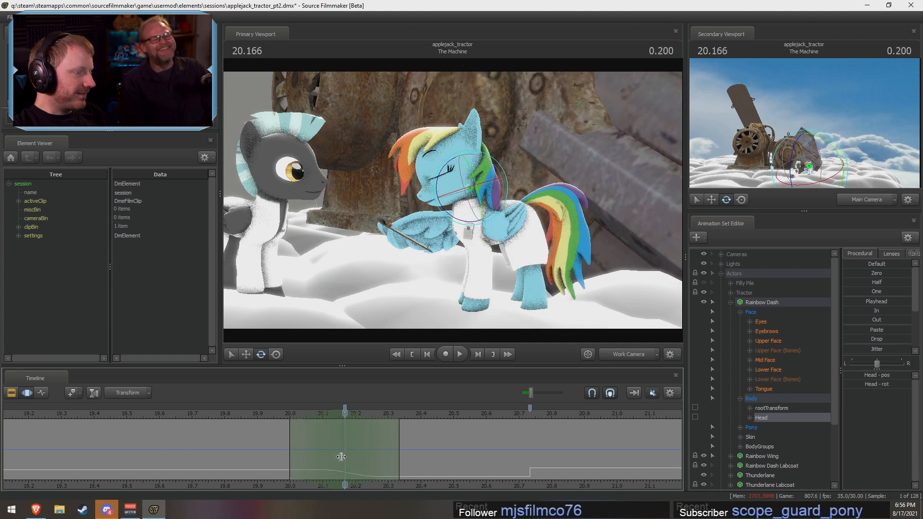
click(512, 221)
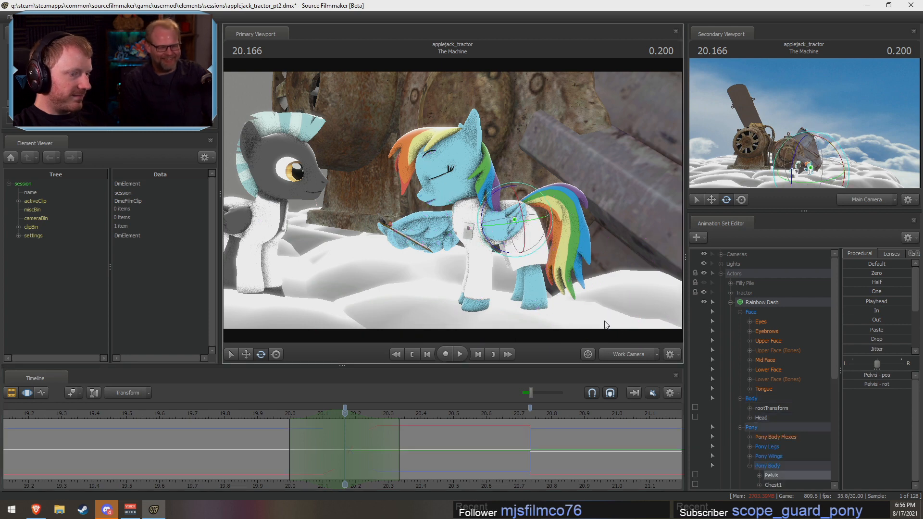
click(475, 295)
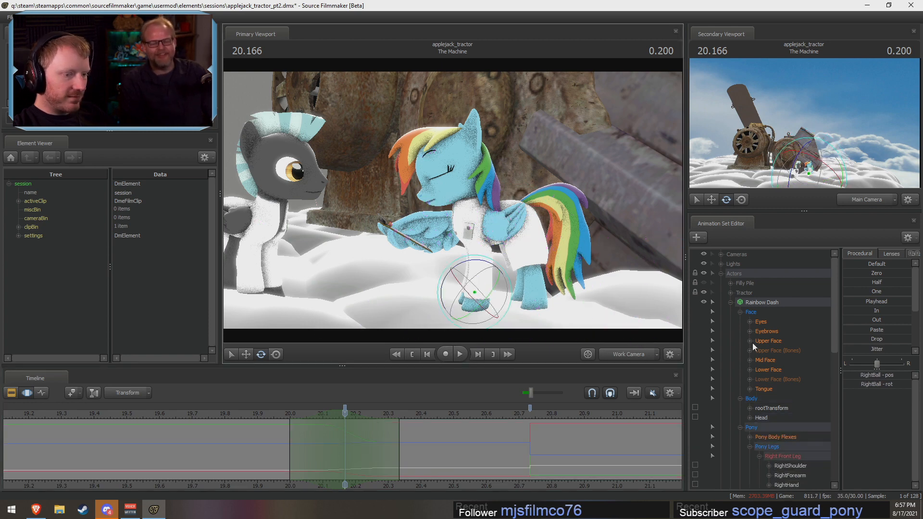
Step: Try hiding the Clipboard, Pencil and Sky Card, and restore their visibility
scroll(751, 365, down, 10)
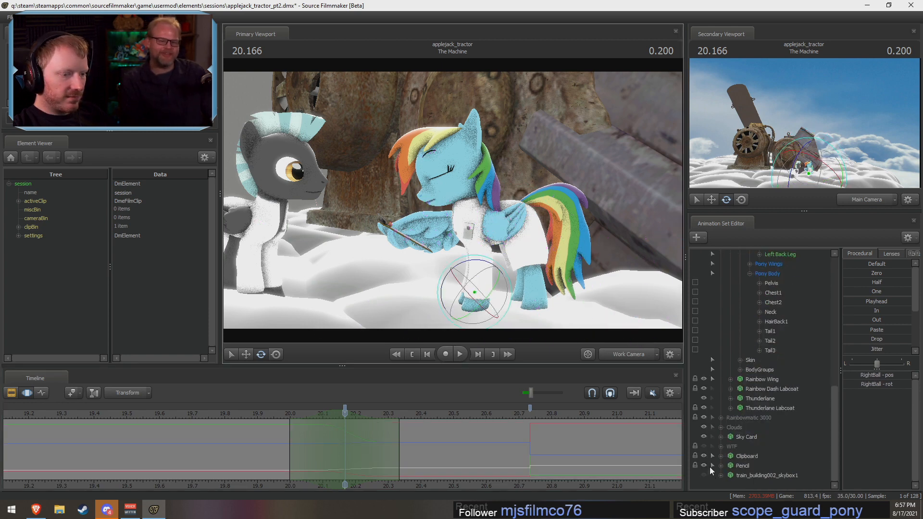
click(704, 465)
click(703, 436)
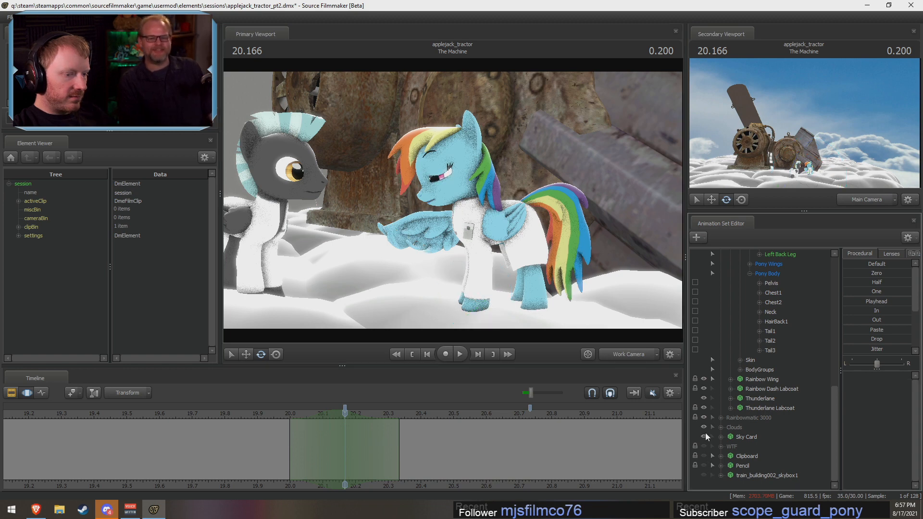
click(704, 435)
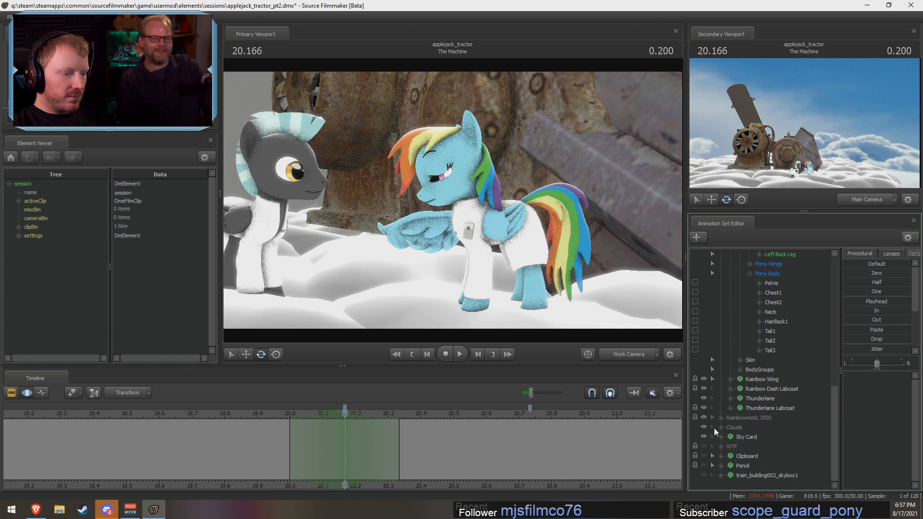
click(702, 459)
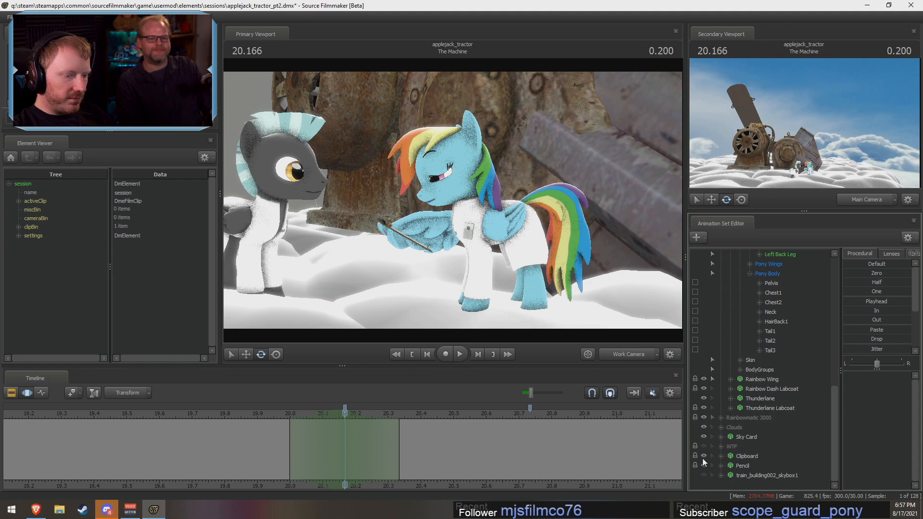
Step: Examine Rainbow Dash's head dip and blink from a closer side view around 20.17 to 20.20 s
scroll(717, 378, up, 3)
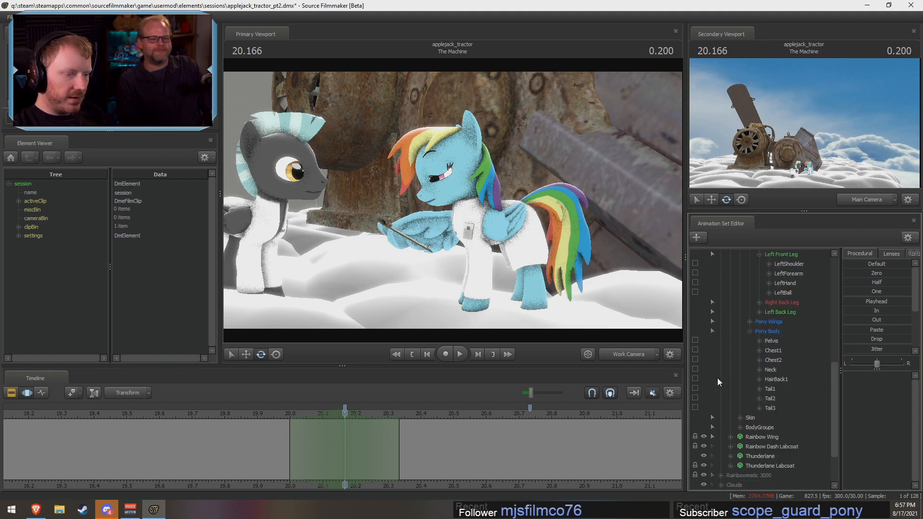
drag(510, 235, 453, 204)
key(w)
key(space)
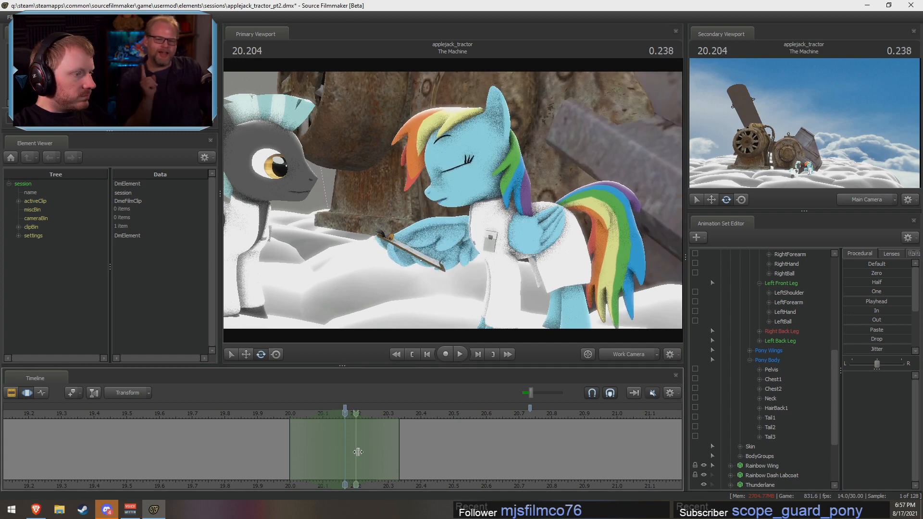
key(space)
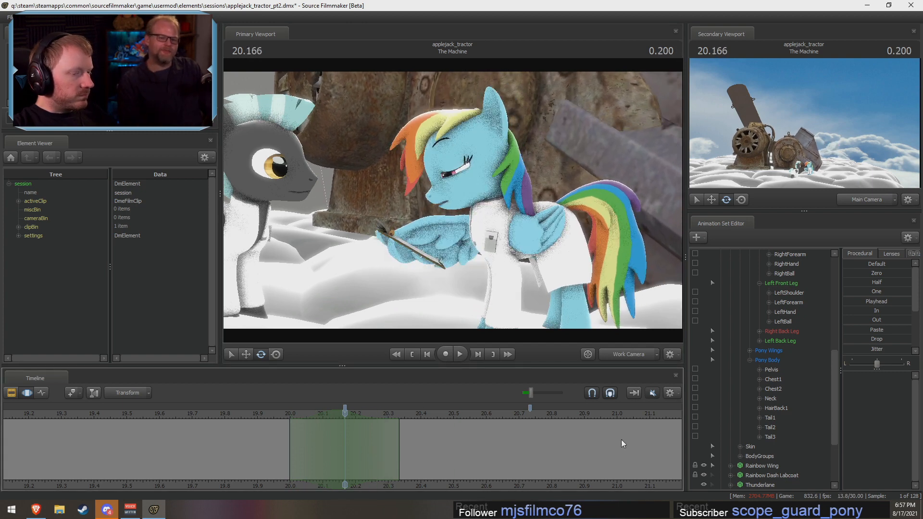
Step: Lock the RightBall and LeftBall controls of Rainbow Dash's front legs
click(774, 388)
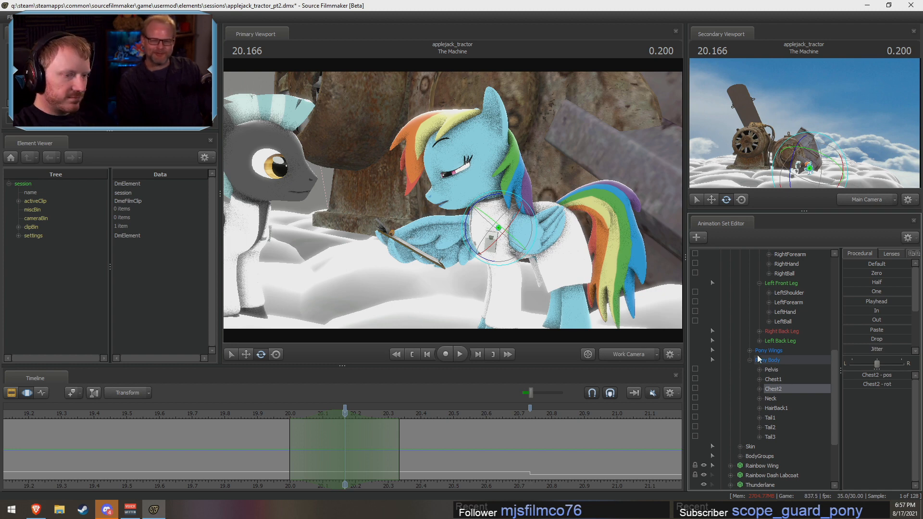
scroll(750, 358, up, 2)
click(782, 379)
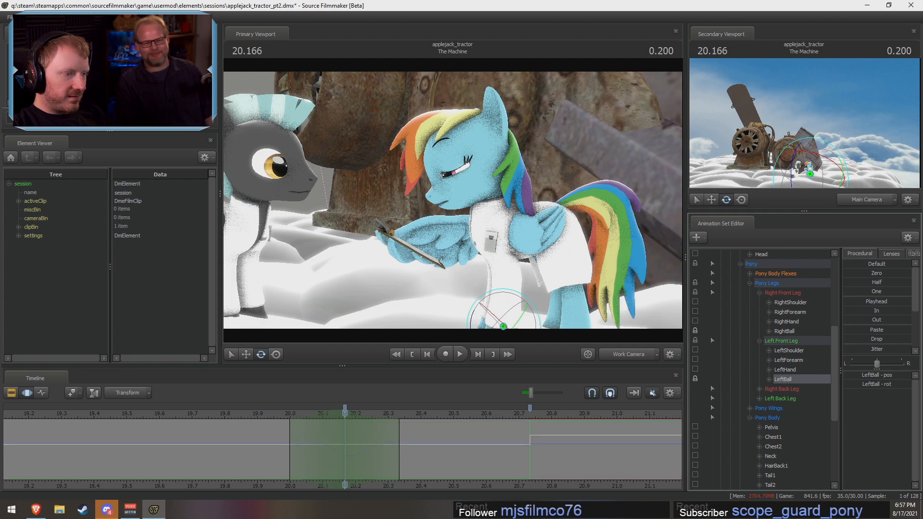
Step: Try rotating Rainbow Dash's Pelvis at 20.166 s, and undo the rotation
drag(464, 202, 493, 210)
ctrl+click(489, 206)
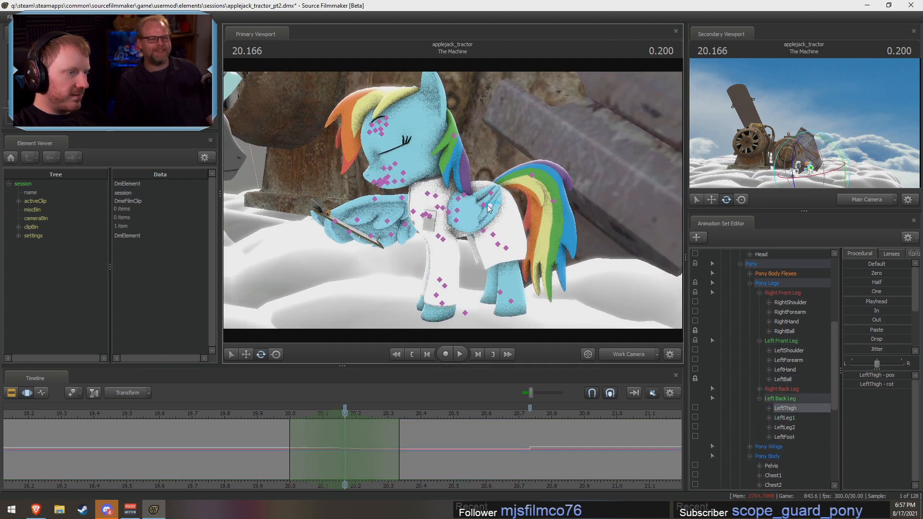
ctrl+click(486, 205)
alt+drag(436, 272, 490, 146)
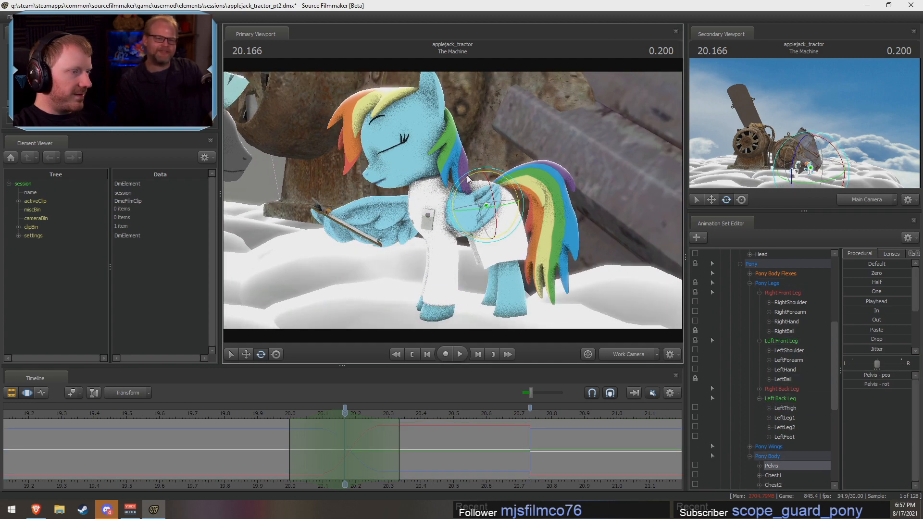
drag(466, 175, 458, 188)
key(ctrl+z)
Step: Lock the RightThigh and LeftThigh controls of Rainbow Dash's back legs
scroll(749, 425, down, 2)
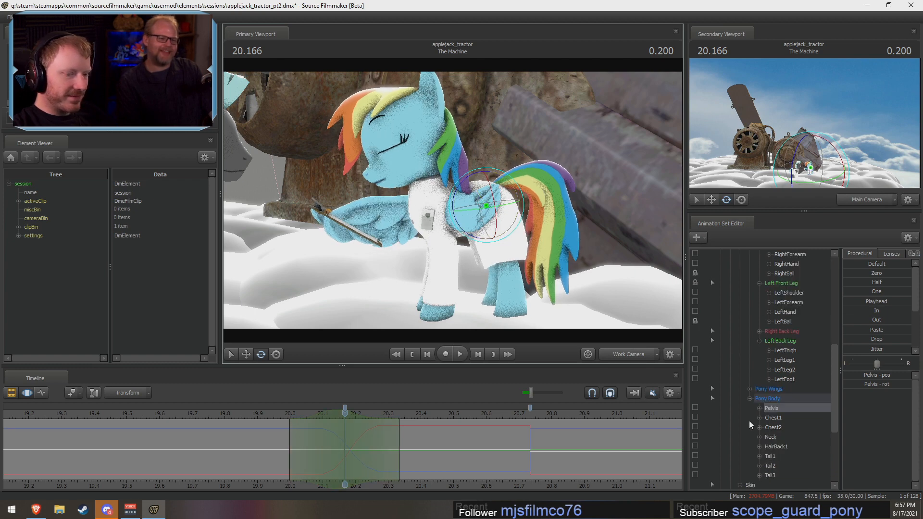
click(759, 331)
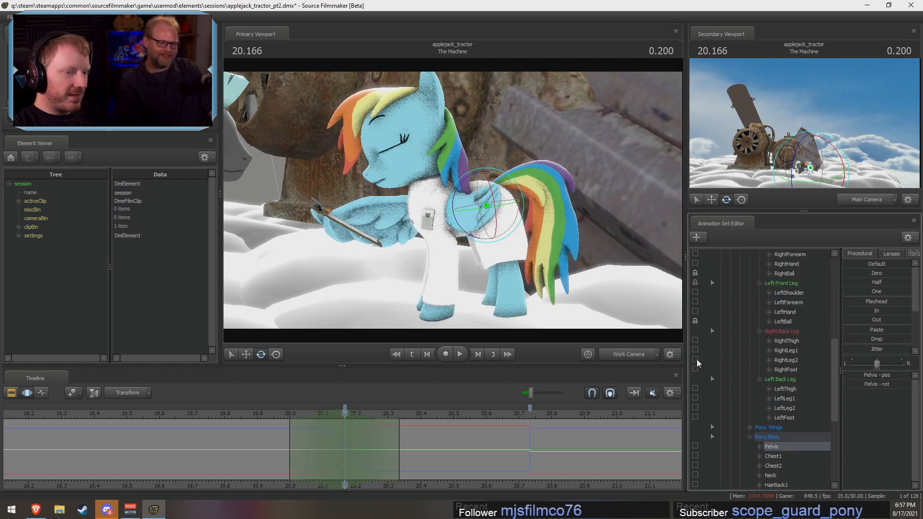
click(695, 388)
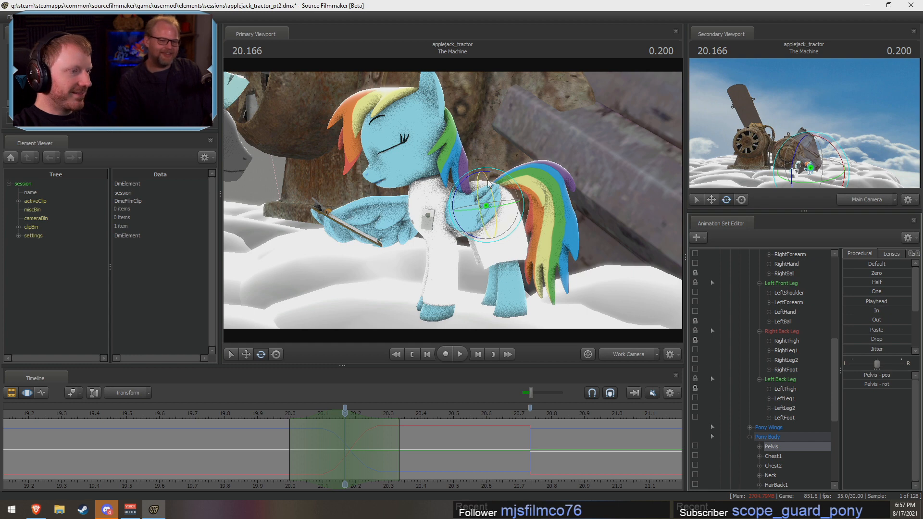
Step: Rotate Rainbow Dash's Pelvis slightly at 20.166 s with her leg controls locked
mouse_move(465, 175)
mouse_down()
mouse_move(460, 181)
mouse_move(476, 172)
mouse_up()
key(ctrl+z)
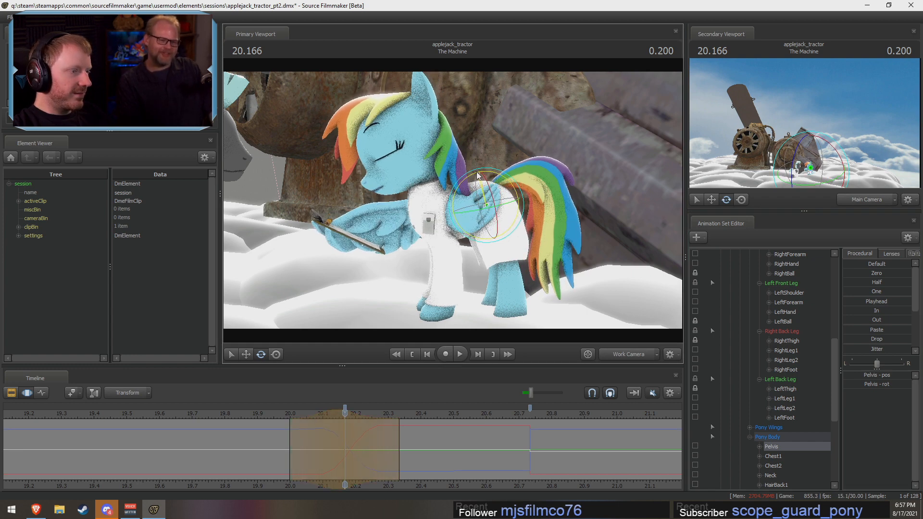
drag(521, 311, 541, 281)
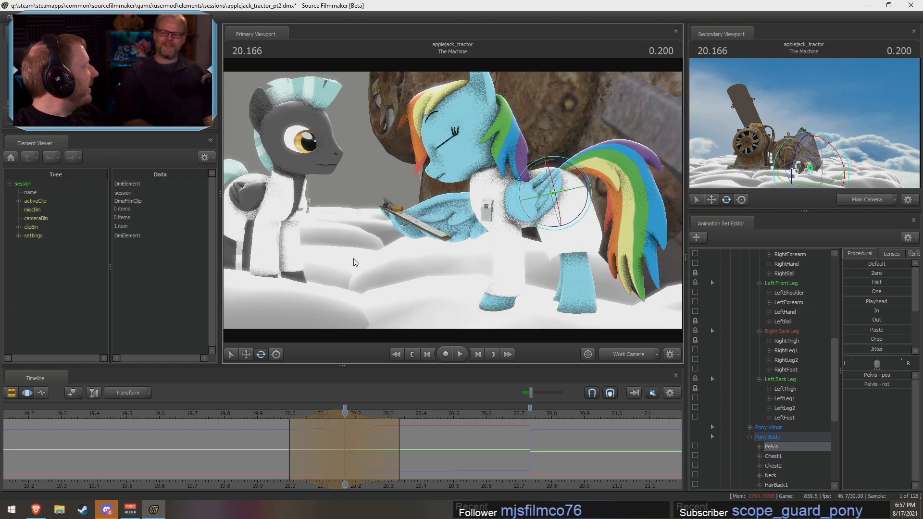
drag(376, 245, 435, 191)
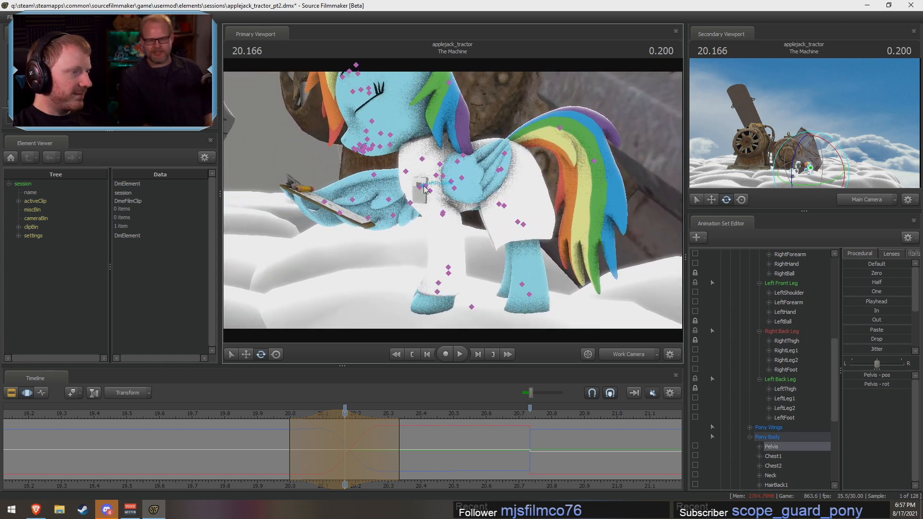
Step: Rotate both shoulders and both forearms of Rainbow Dash's front legs at 20.166 s, and check the motion in playback
click(424, 187)
ctrl+click(426, 190)
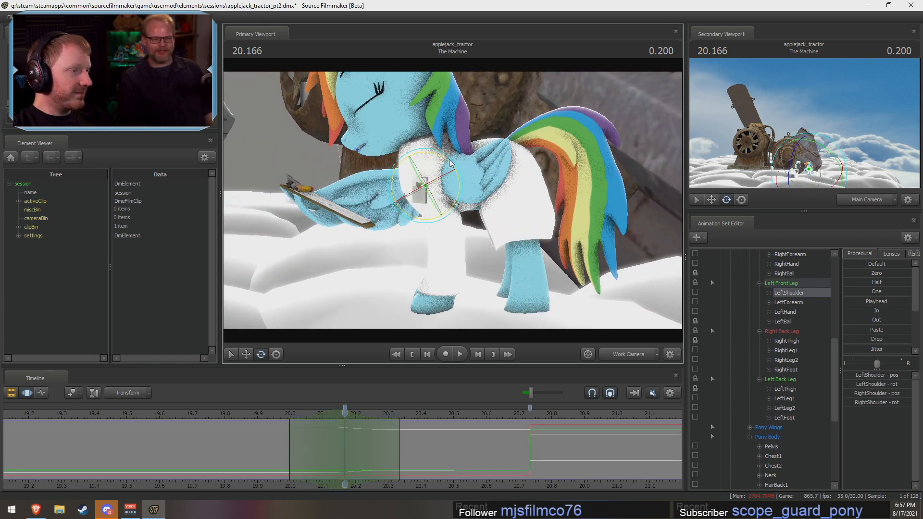
drag(445, 160, 442, 159)
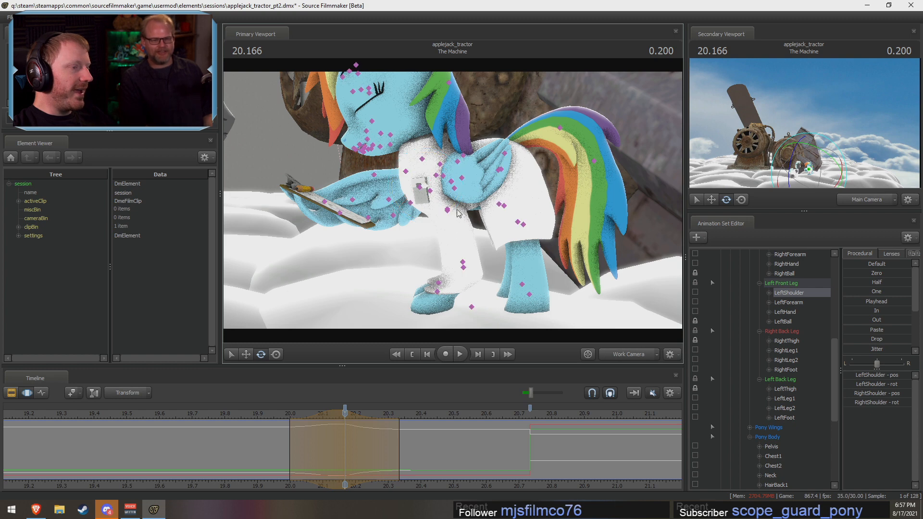
ctrl+drag(439, 222, 439, 174)
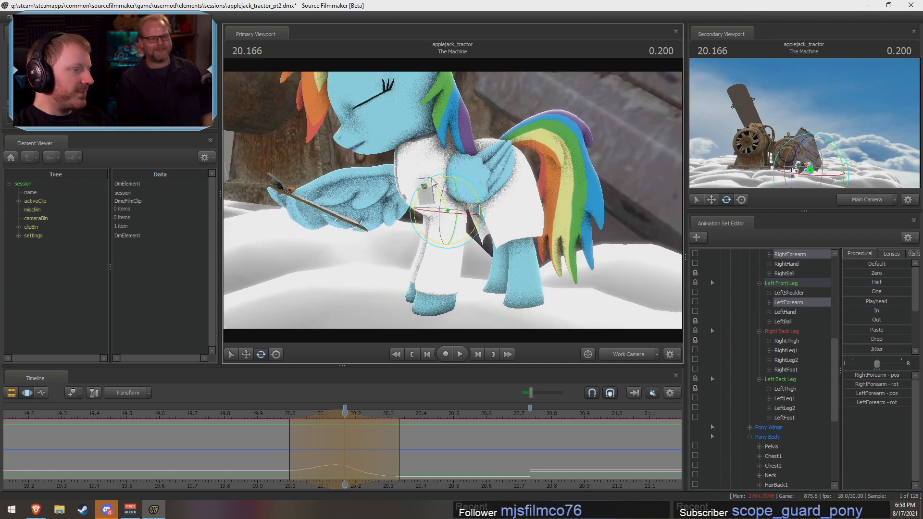
alt+drag(454, 312, 420, 321)
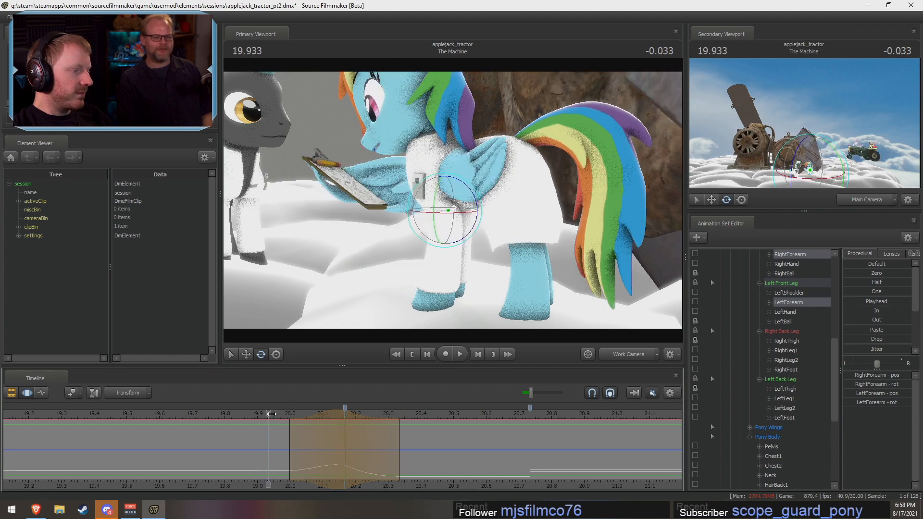
key(space)
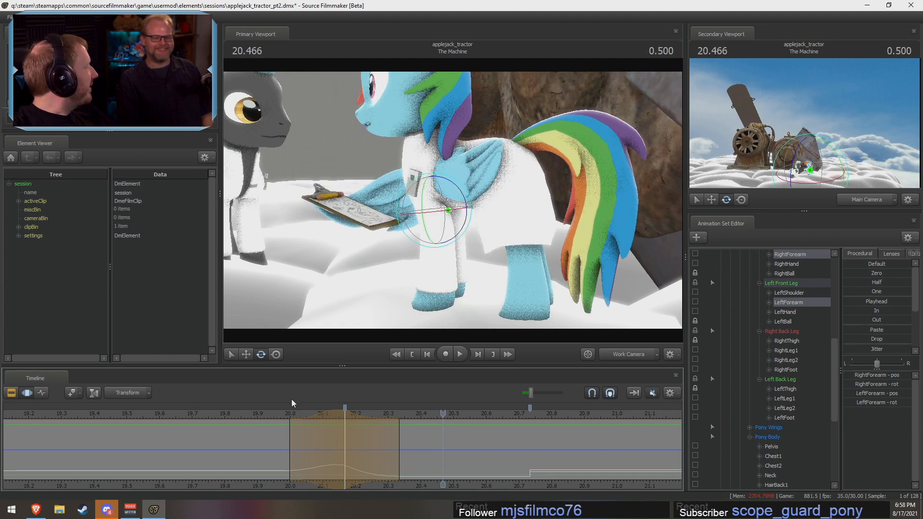
alt+drag(293, 242, 452, 200)
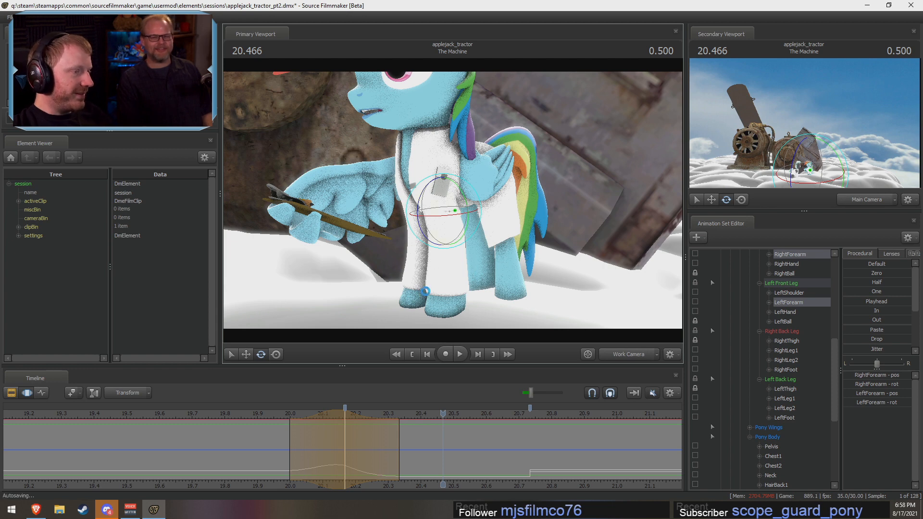
alt+drag(426, 291, 451, 201)
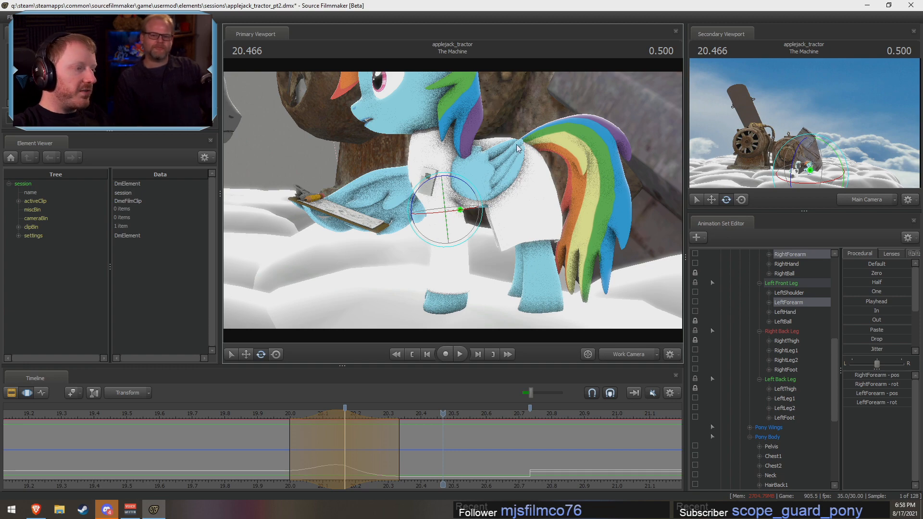
Step: Lock RightShoulder and LeftShoulder, rotate Rainbow Dash's Chest2 at 20.100 s, and play back the motion from 19.866 s
drag(412, 427, 327, 447)
scroll(817, 333, up, 4)
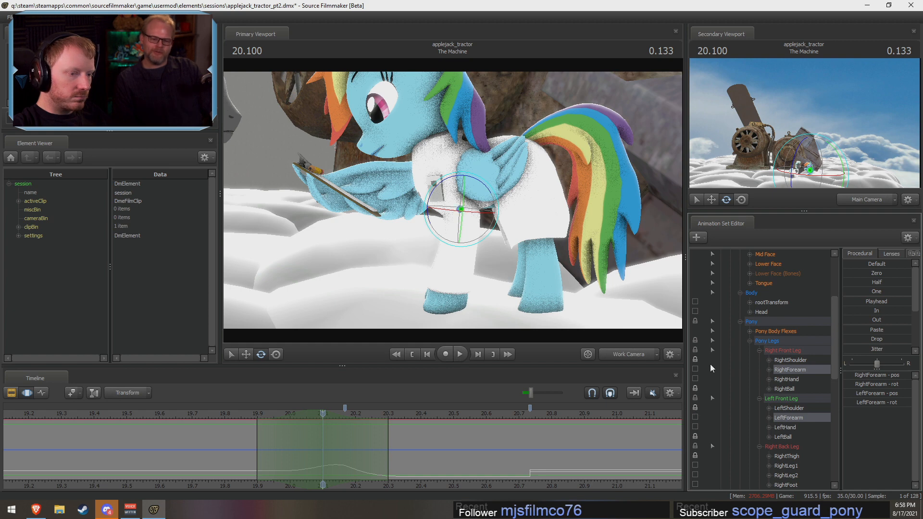
key(ctrl)
click(435, 157)
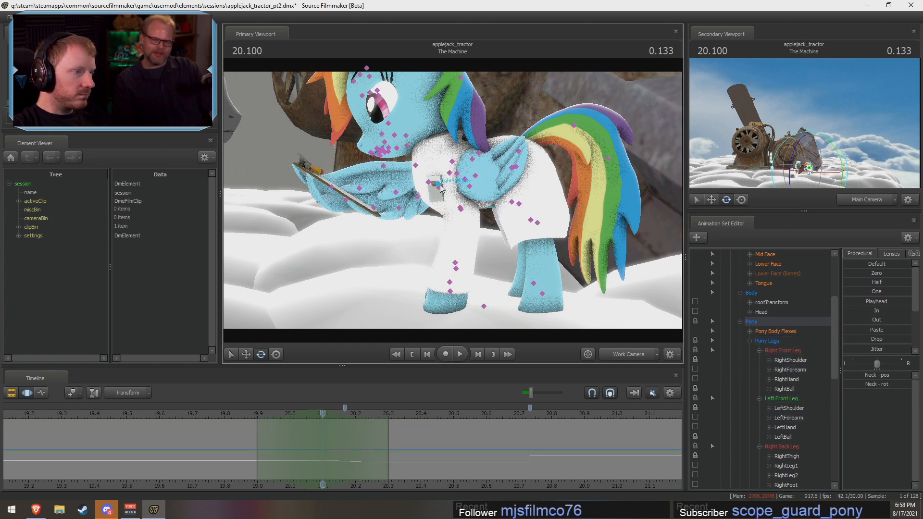
click(476, 160)
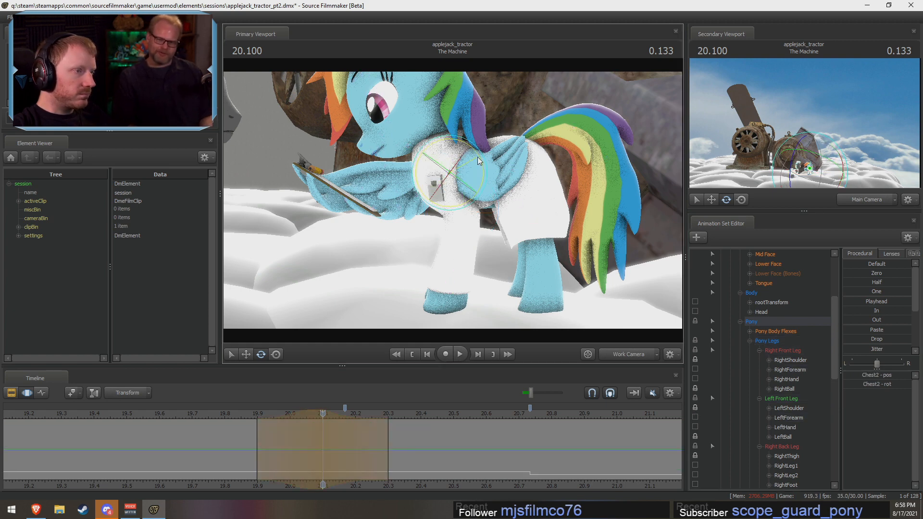
click(244, 418)
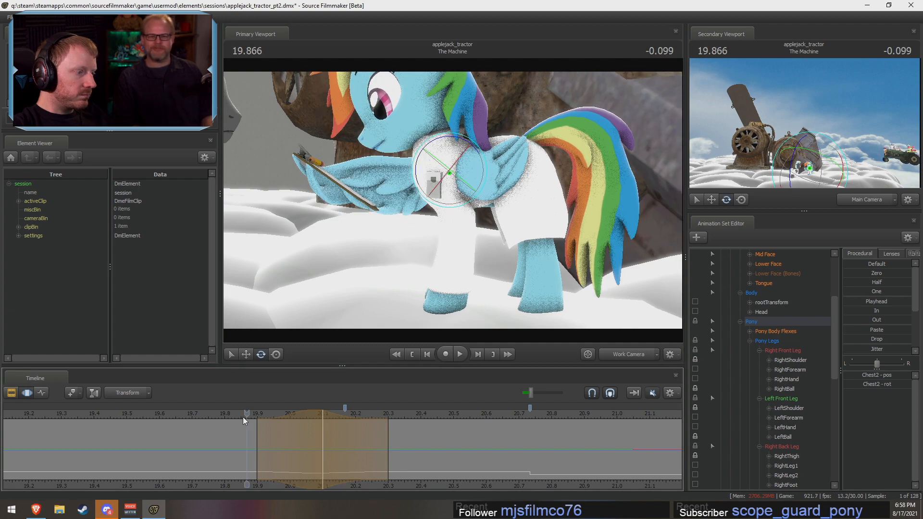
key(space)
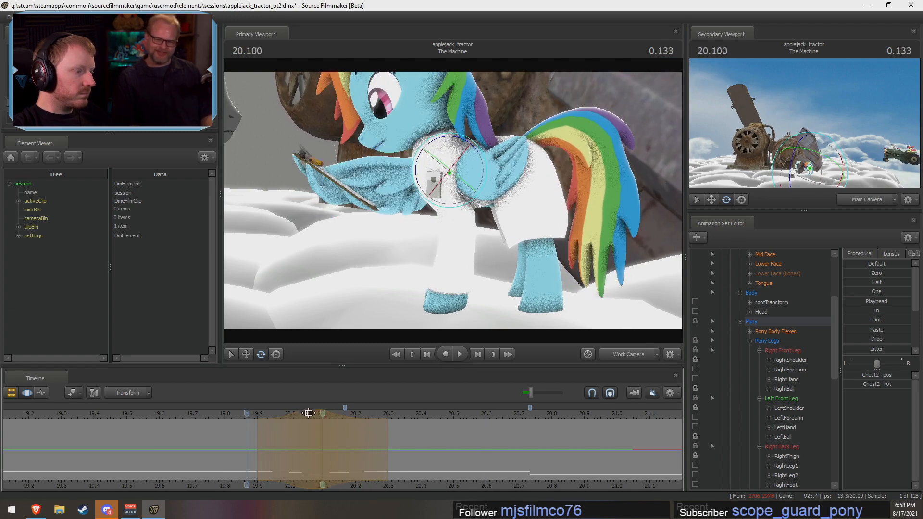
Step: Centre the time selection at 20.200 s and unlock Rainbow Dash's RightShoulder and LeftShoulder
drag(309, 412, 320, 413)
drag(278, 427, 356, 445)
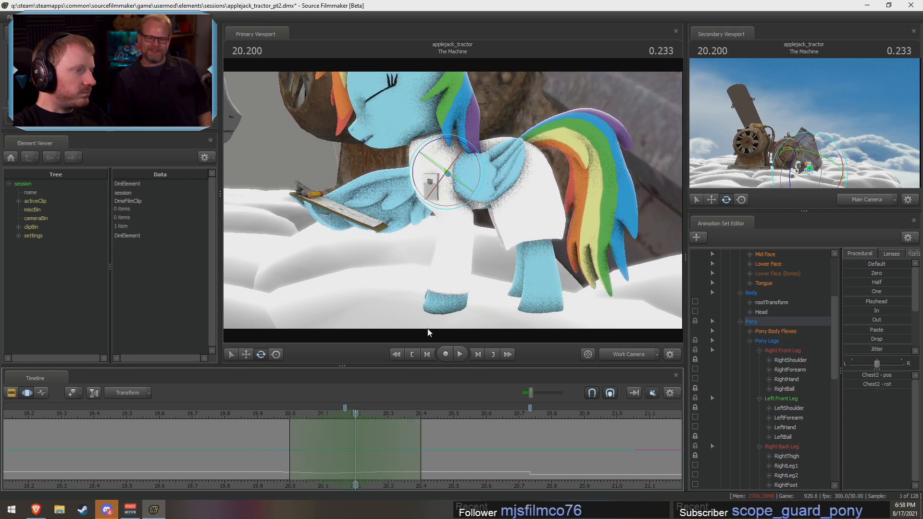
click(695, 360)
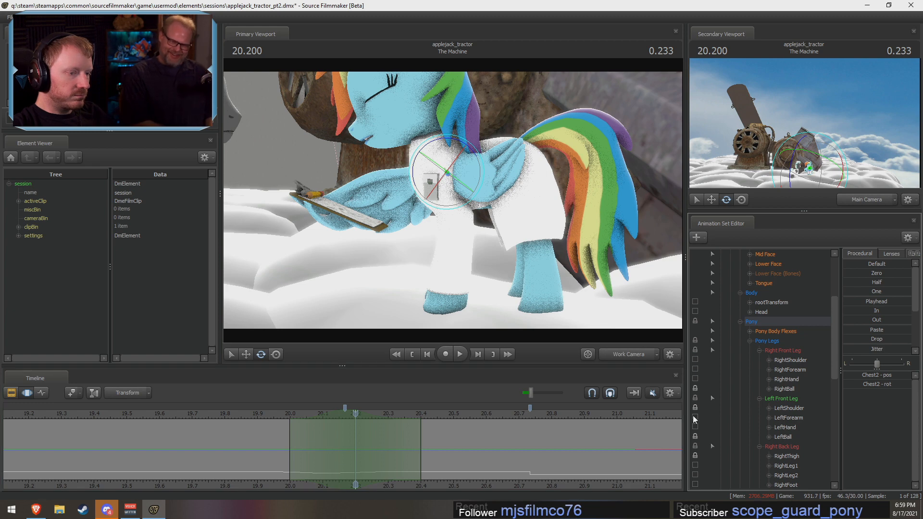
Step: Rotate Rainbow Dash's Neck at 20.200 s to lower her head, and review the transition in playback
drag(538, 240, 480, 194)
key(ctrl)
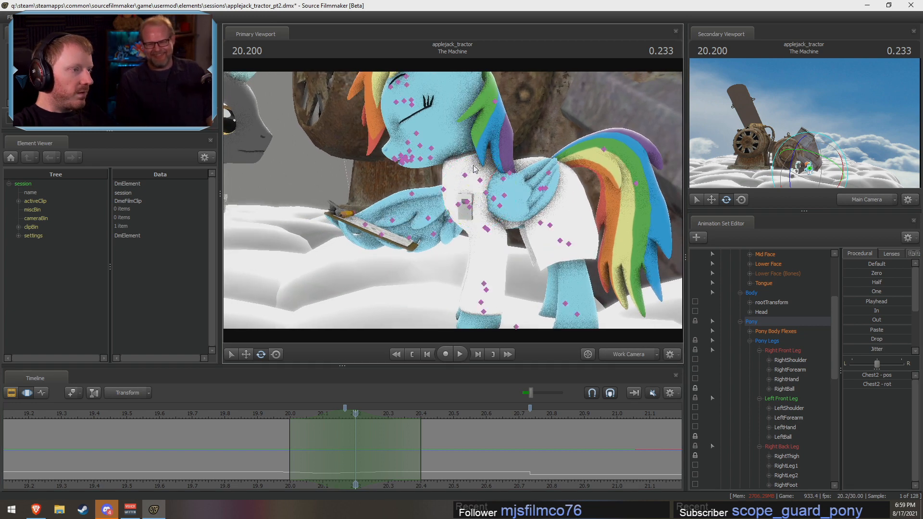
click(465, 177)
drag(470, 147, 466, 148)
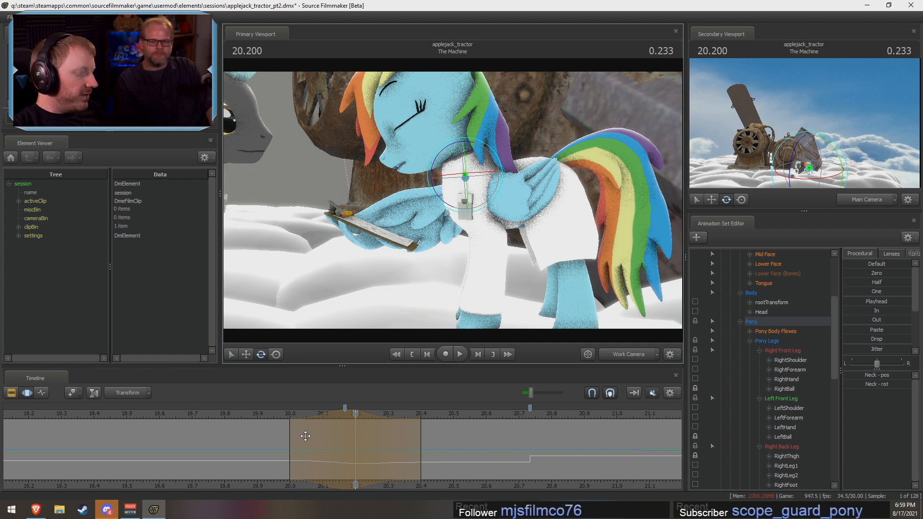
drag(290, 431, 235, 420)
key(space)
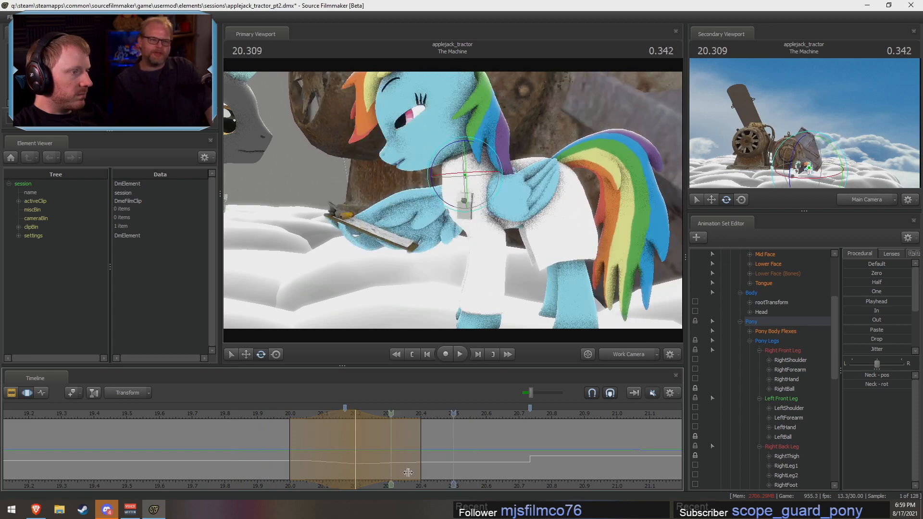
key(space)
Step: Adjust the rotation of Rainbow Dash's Head at 20.200 s, and play back the pose transition
drag(276, 420, 359, 441)
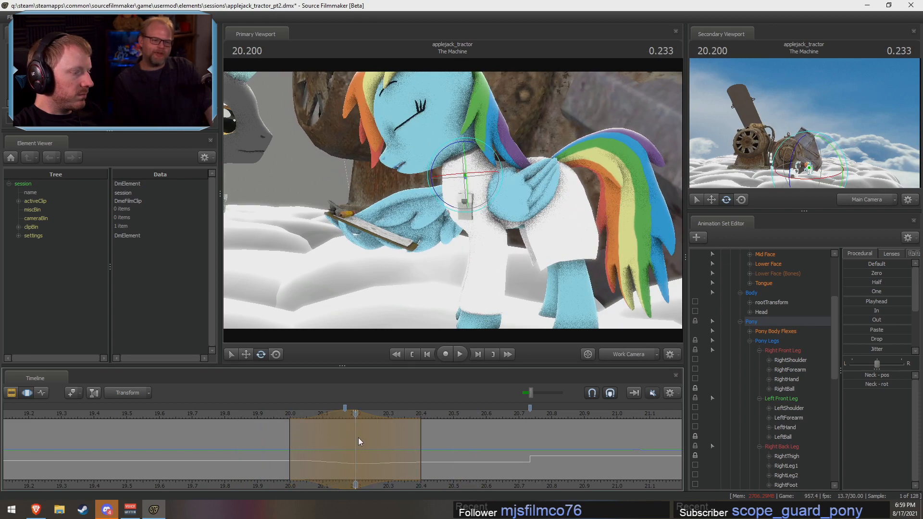
ctrl+click(450, 168)
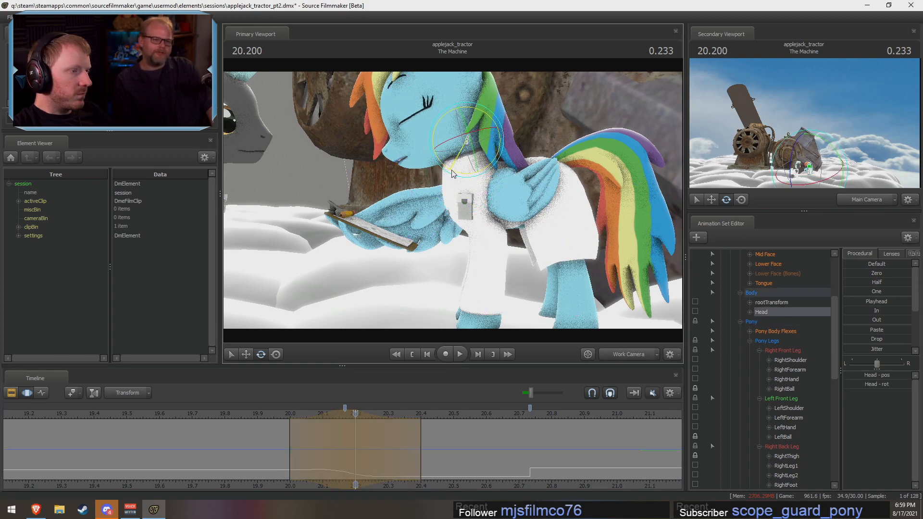
click(267, 417)
key(space)
key(space)
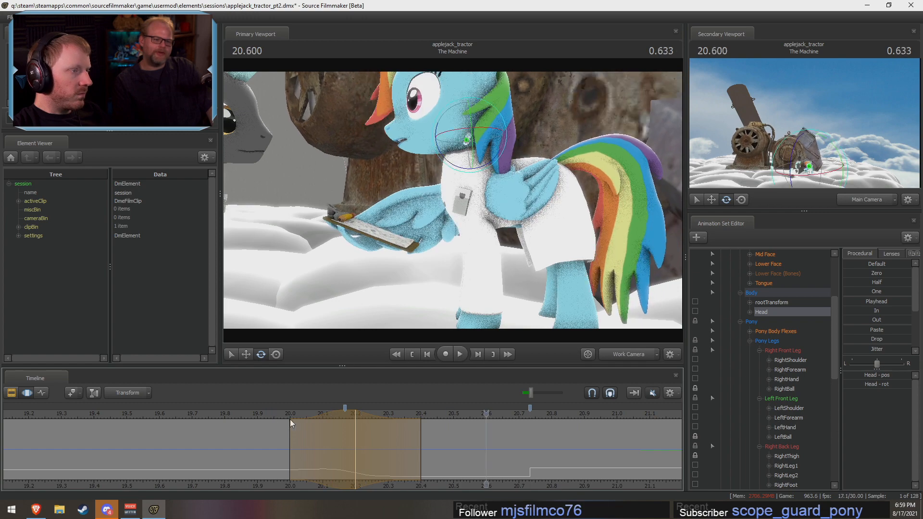
Step: Move the start of the Head adjustment's time selection to about 20.07 s, and replay the transition from just before 20.0 s
mouse_move(280, 417)
mouse_down()
mouse_move(313, 433)
mouse_move(344, 413)
mouse_move(274, 414)
mouse_up()
key([)
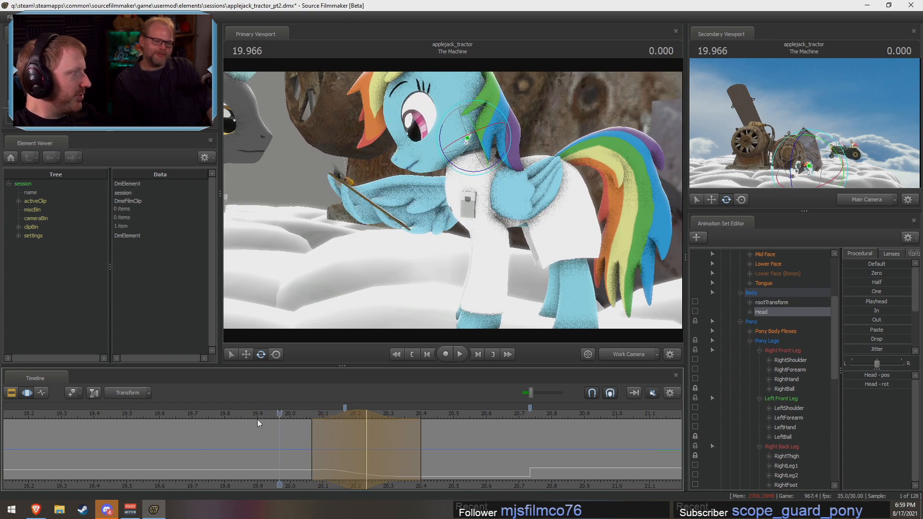
key(space)
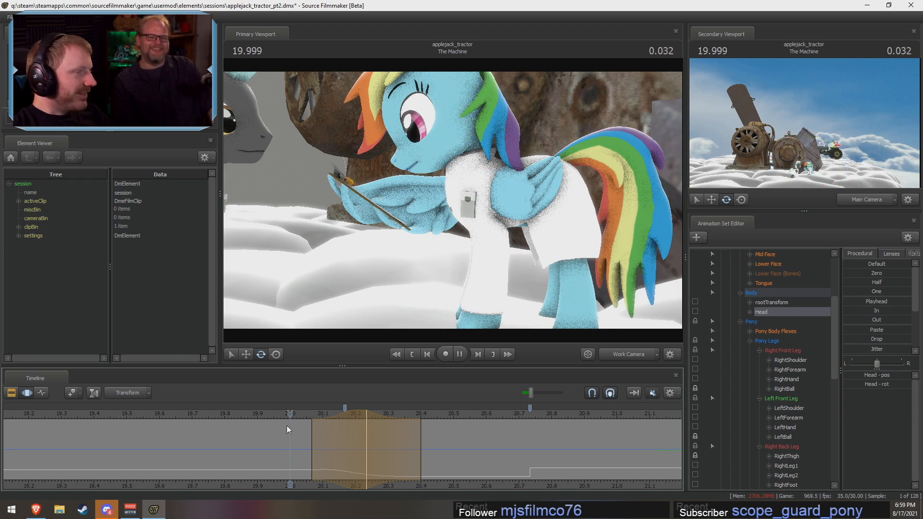
key(space)
click(281, 414)
key(space)
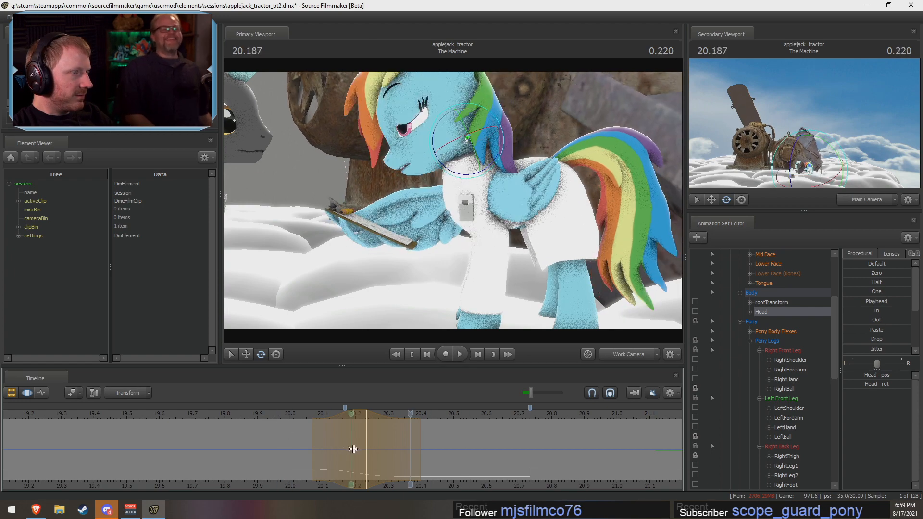
Step: Blend all of Rainbow Dash's controls toward her 20.600 s pose across about 20.17 to 20.73 s using the Playhead preset
shift+click(421, 464)
shift+scroll(421, 463, up, 5)
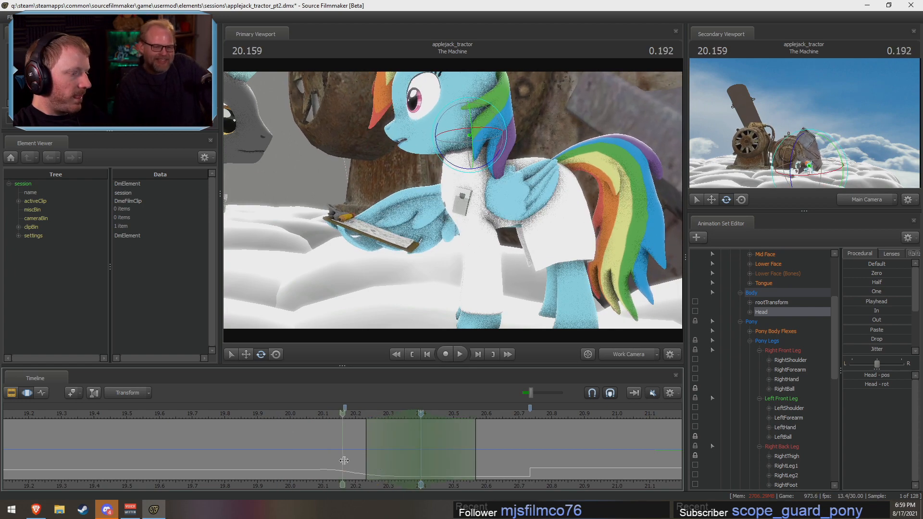
shift+drag(530, 463, 344, 456)
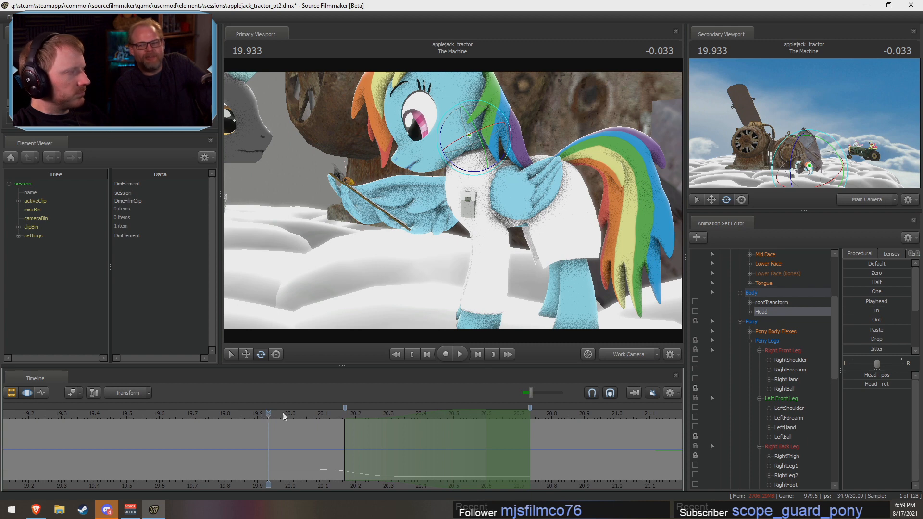
scroll(761, 322, up, 4)
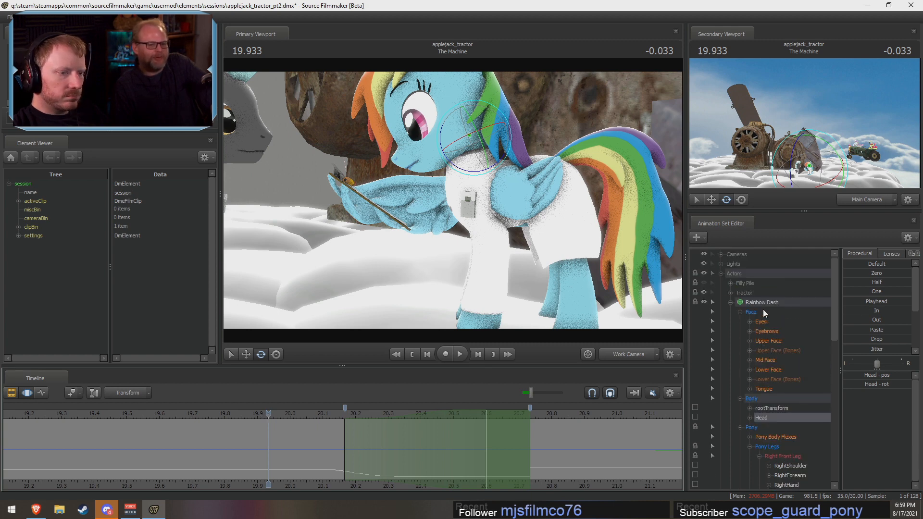
click(762, 303)
drag(868, 302, 881, 302)
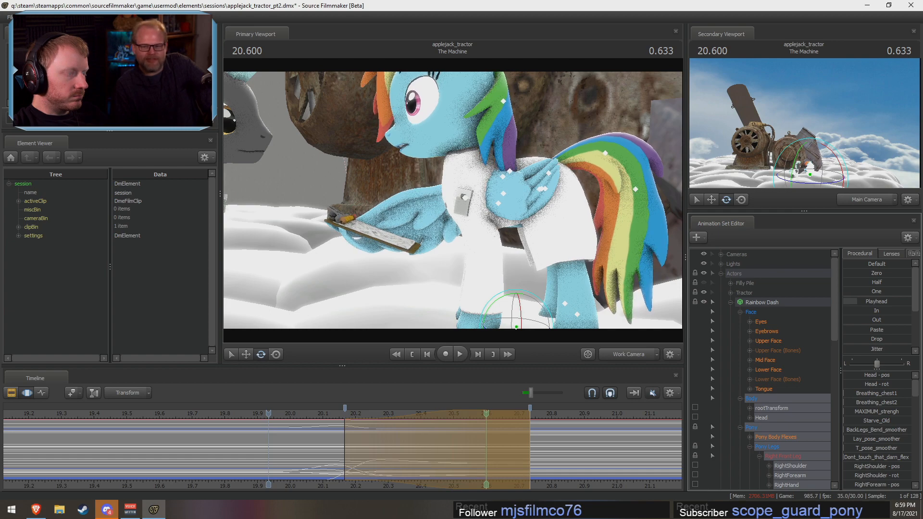
key(space)
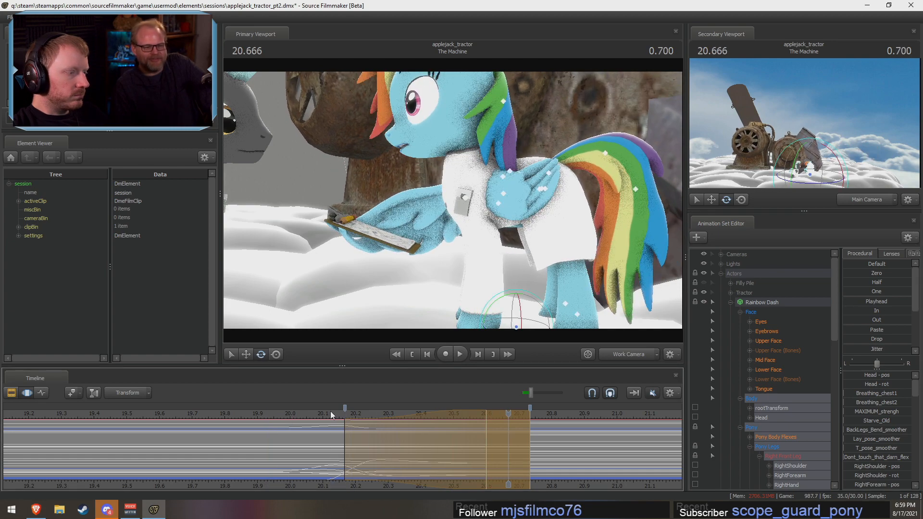
key(space)
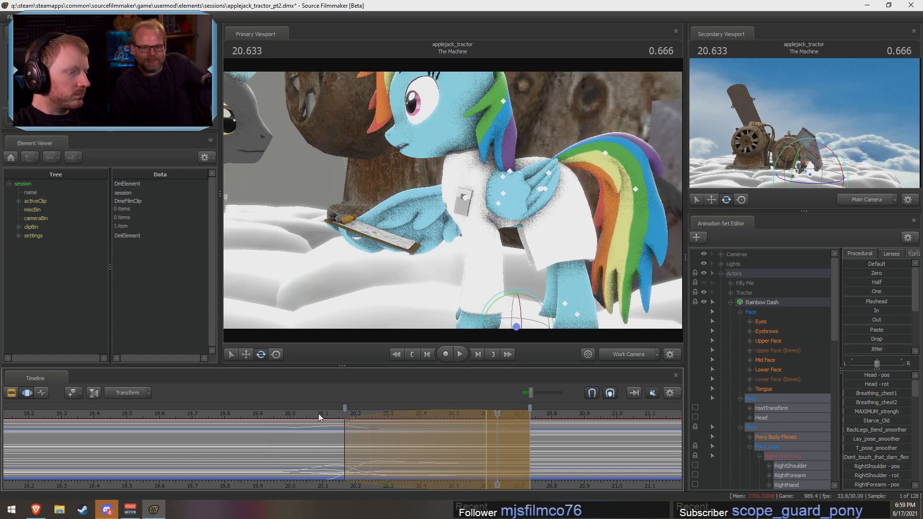
Step: Select Rainbow Dash's Head control and check the blended transition around 20.65 to 20.7 s
ctrl+click(470, 136)
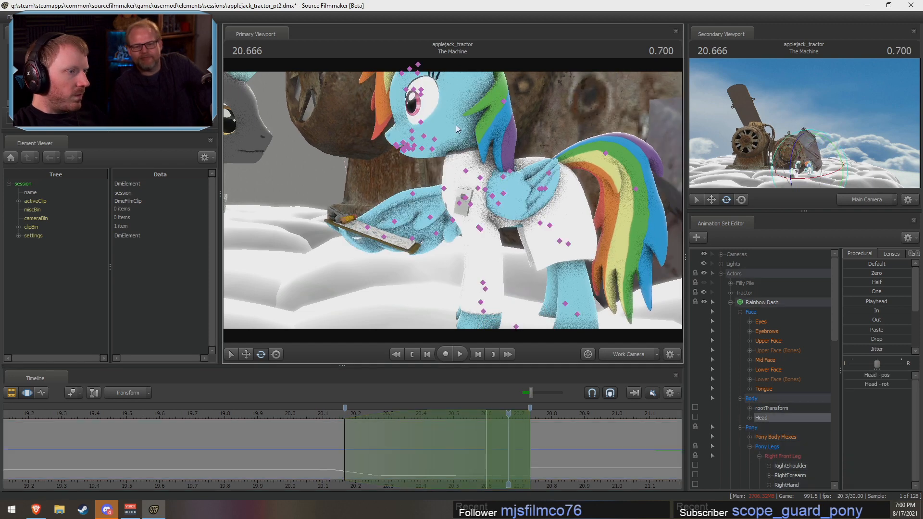
drag(456, 166, 454, 165)
key(Return)
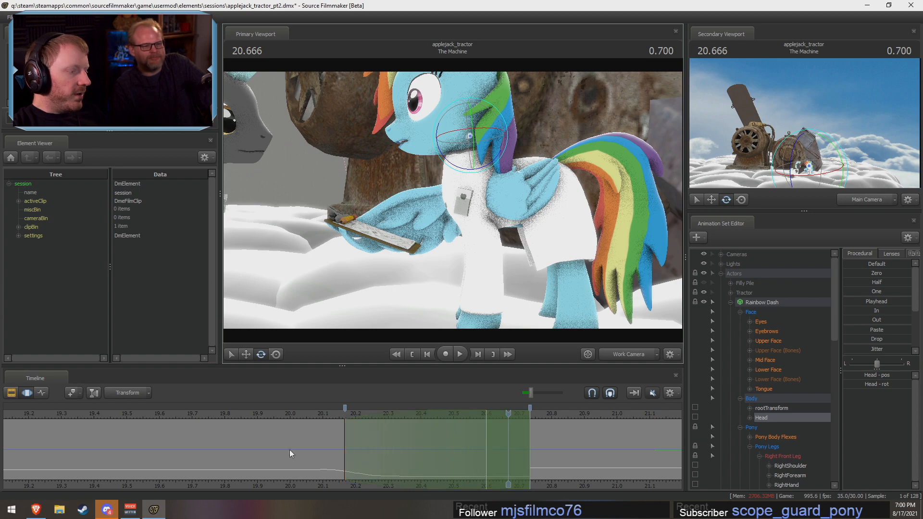
click(296, 453)
key(shift)
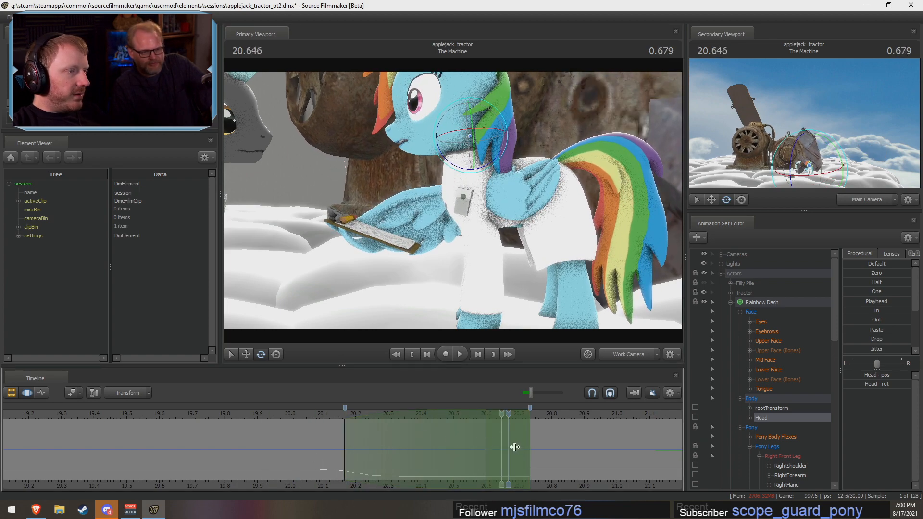
key(space)
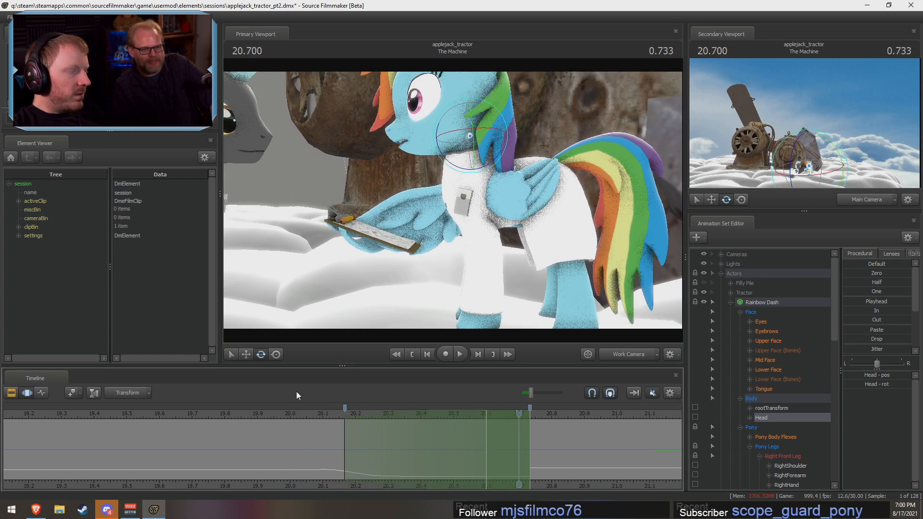
key(F2)
key(F3)
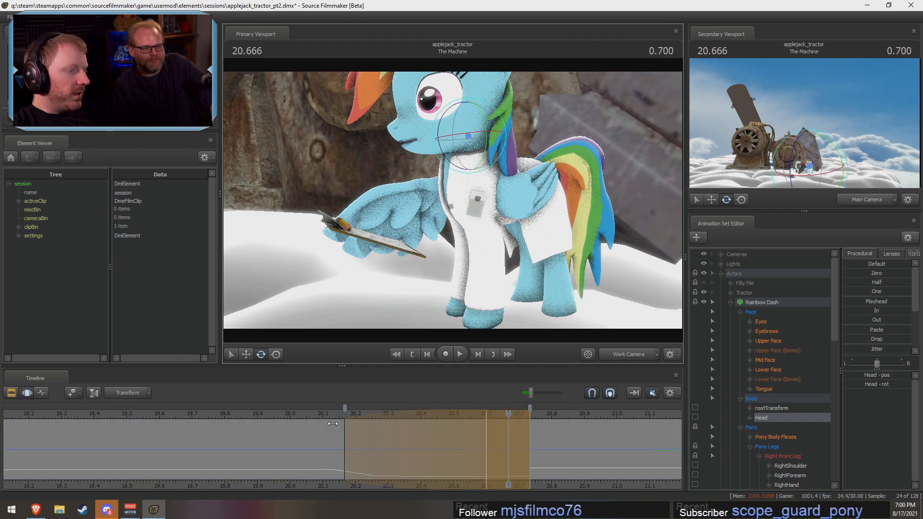
Step: Replay Rainbow Dash's pose transition from just before 20.0 s to check the head motion
key(shift)
key(space)
click(279, 413)
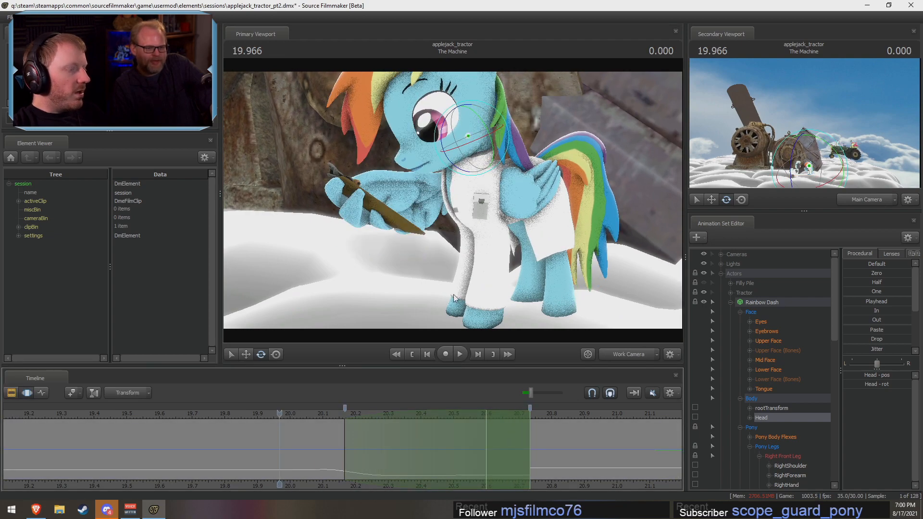
key(space)
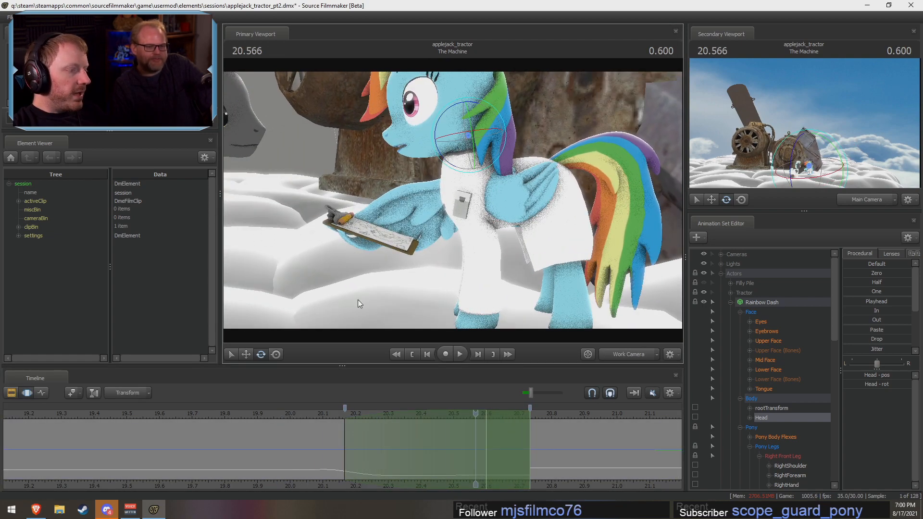
click(263, 414)
key(space)
key(space)
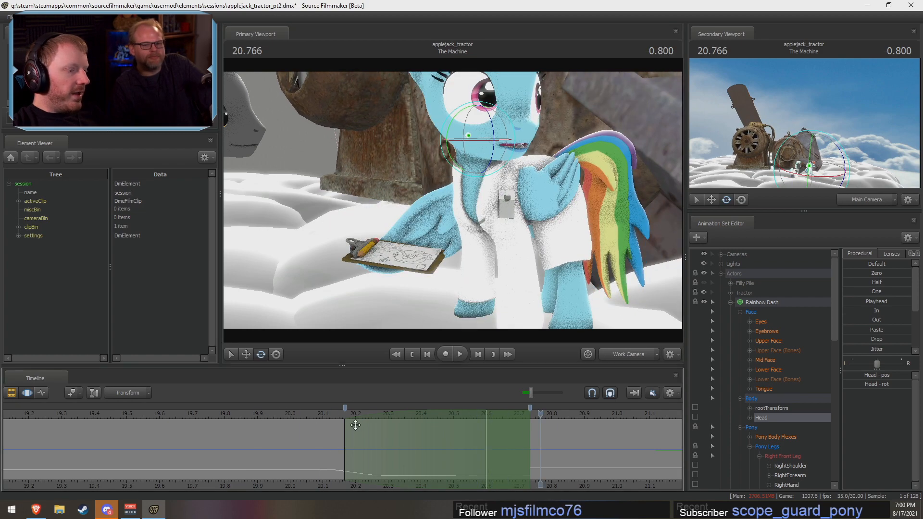
Step: Scrub through Rainbow Dash's transition between about 19.8 and 20.8 s, examining the change into her following pose
drag(355, 425, 405, 437)
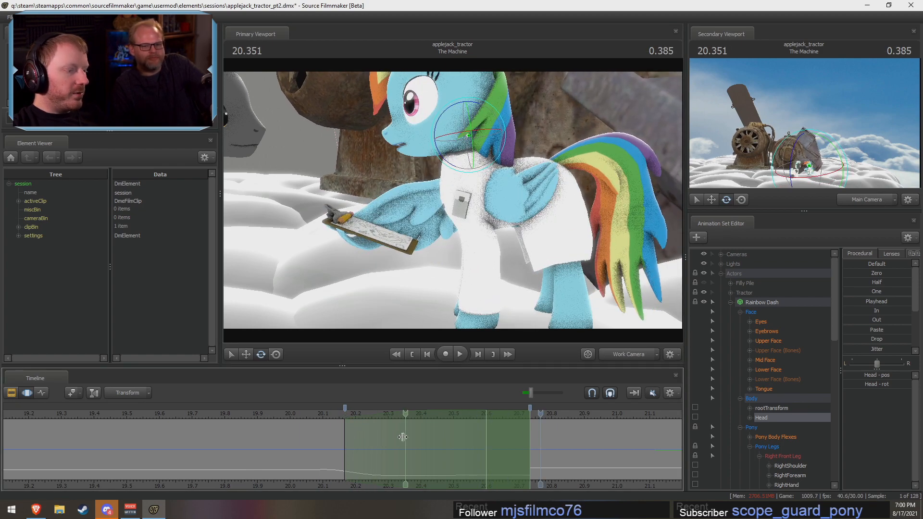
key(space)
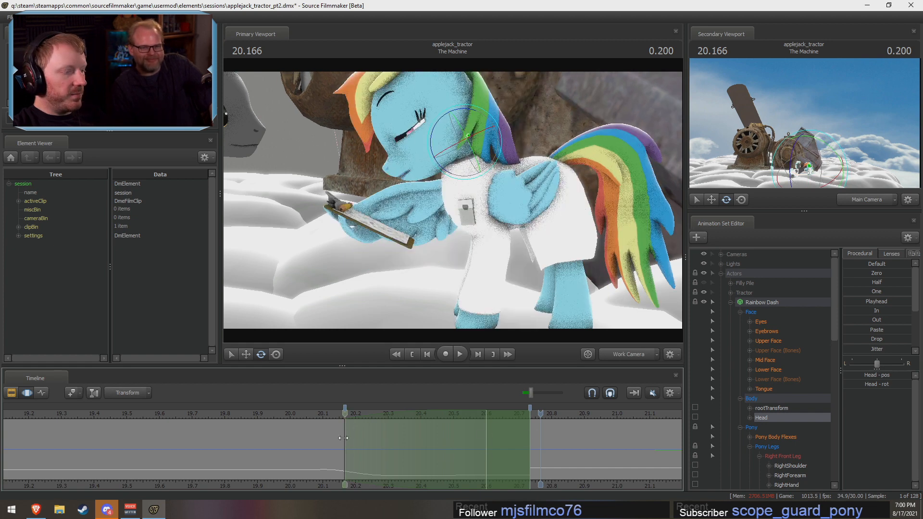
click(226, 429)
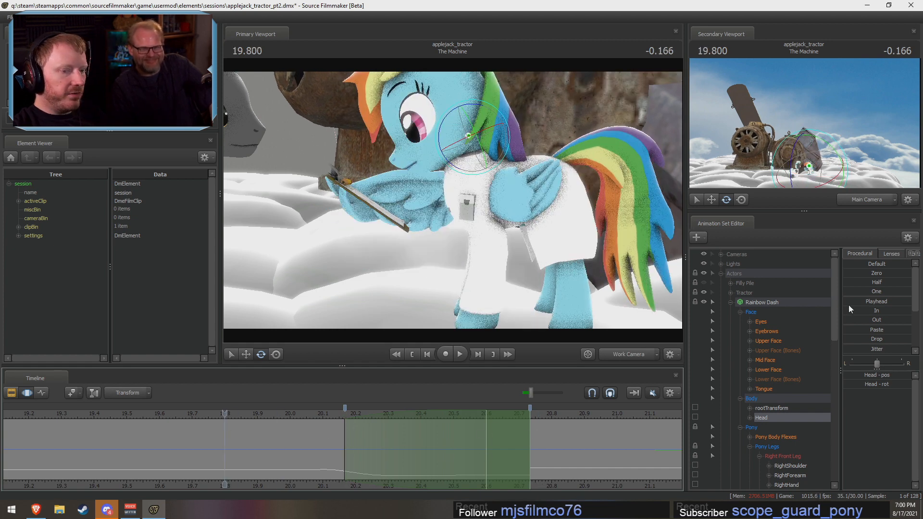
mouse_move(850, 303)
mouse_down()
mouse_move(881, 303)
mouse_move(844, 303)
mouse_up()
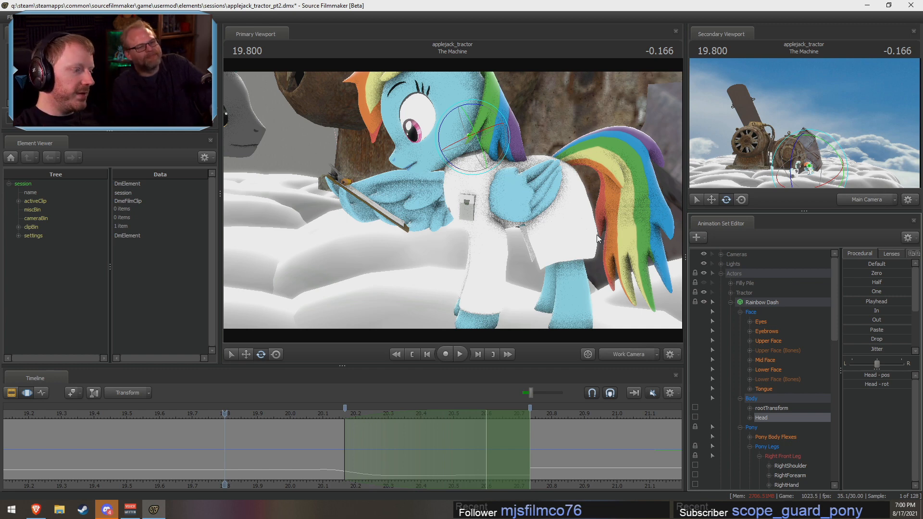
key(Right)
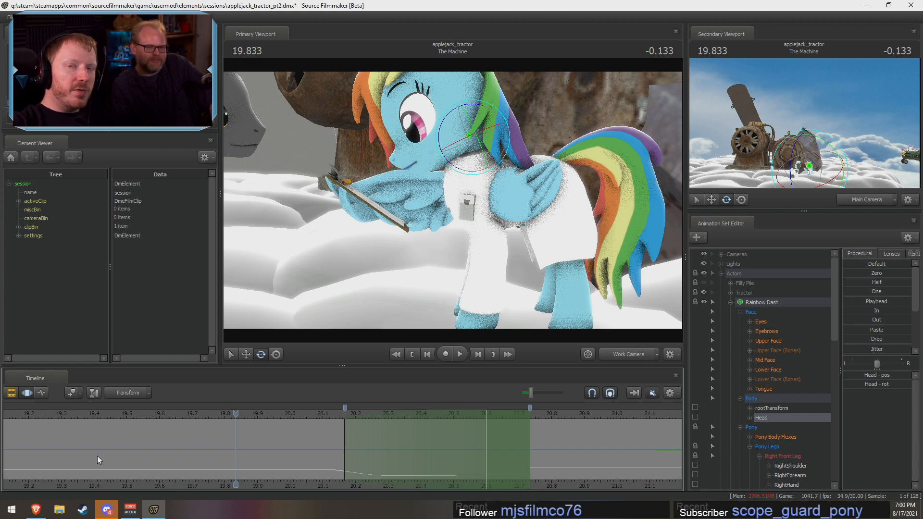
mouse_move(281, 423)
mouse_down()
mouse_move(389, 440)
mouse_move(300, 445)
mouse_move(309, 447)
mouse_move(539, 444)
mouse_up()
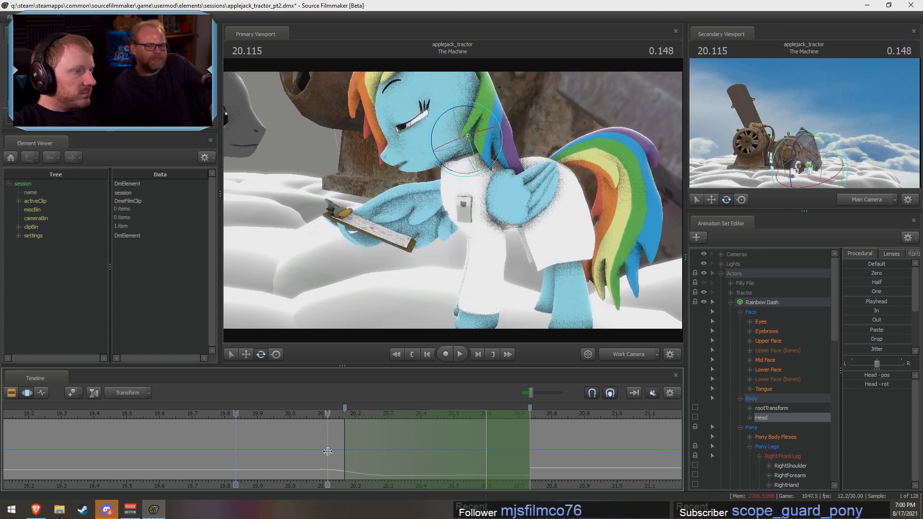
click(563, 472)
drag(551, 485, 512, 485)
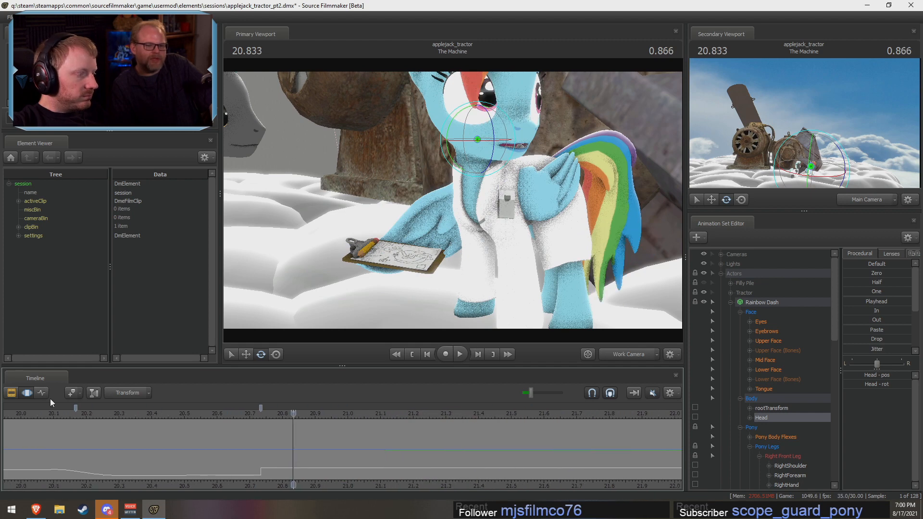
key(space)
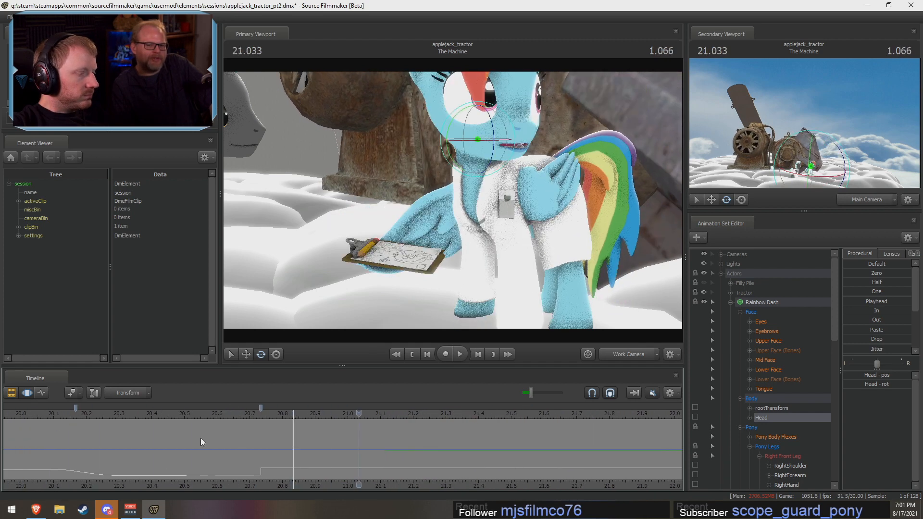
Step: Create a time selection of about 20.63 to 20.90 s around 20.733 s, and select all of Rainbow Dash's controls
drag(265, 447, 261, 447)
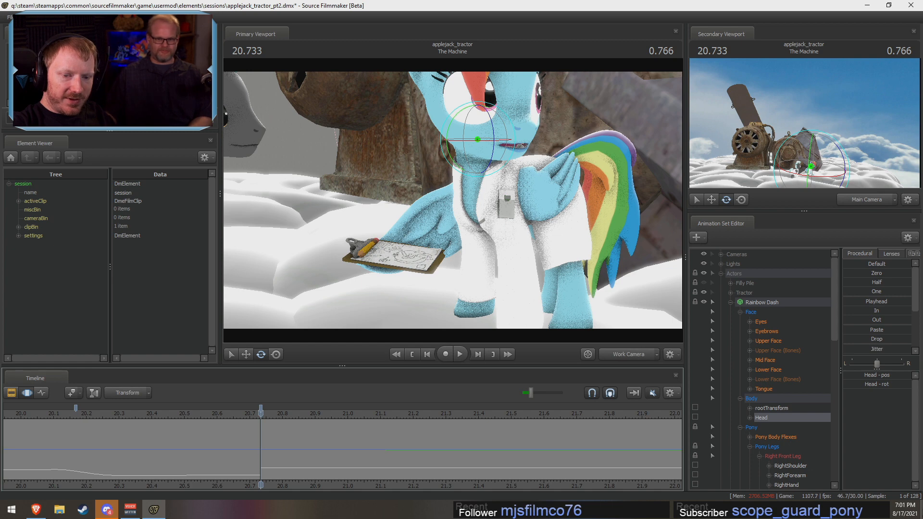
key(F2)
key(F3)
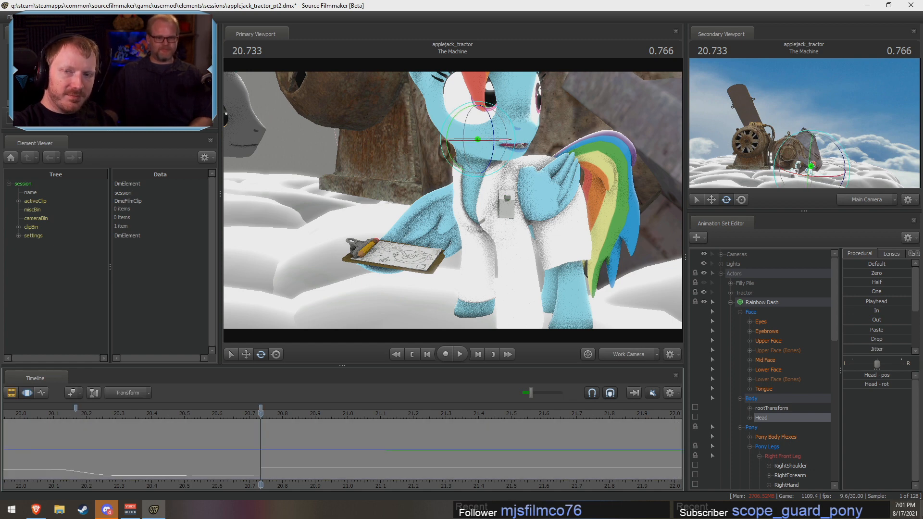
drag(260, 455, 306, 451)
click(762, 301)
scroll(273, 452, up, 2)
scroll(860, 336, down, 3)
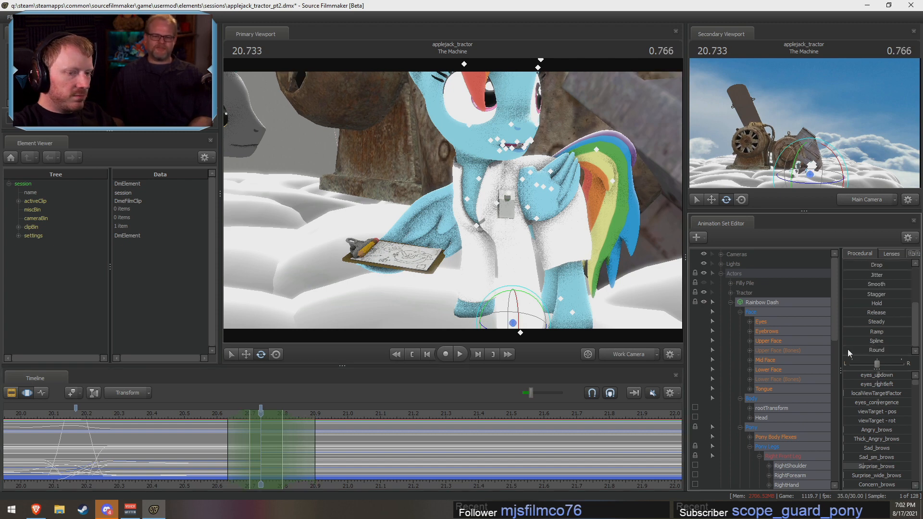
Step: Try the Round preset on Rainbow Dash, extend the selection's hold start to about 20.67 s, and undo the preset
drag(846, 348, 908, 349)
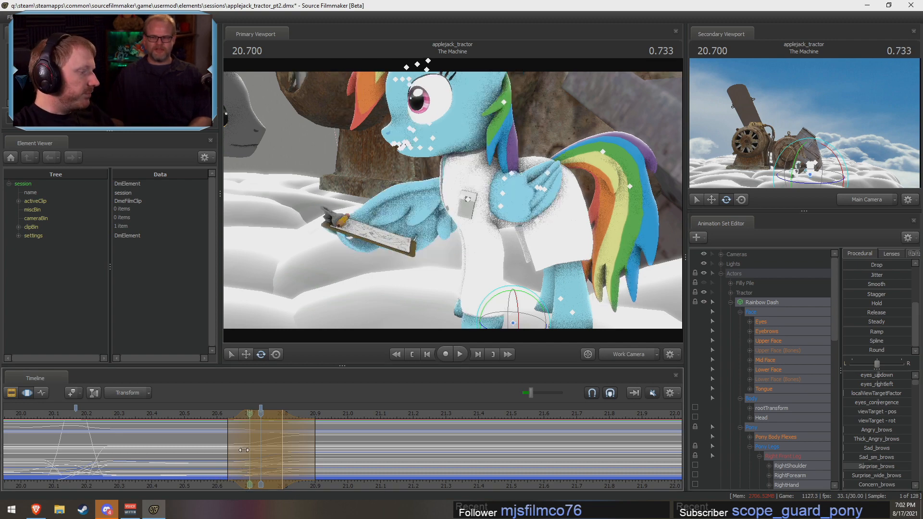
drag(250, 448, 242, 445)
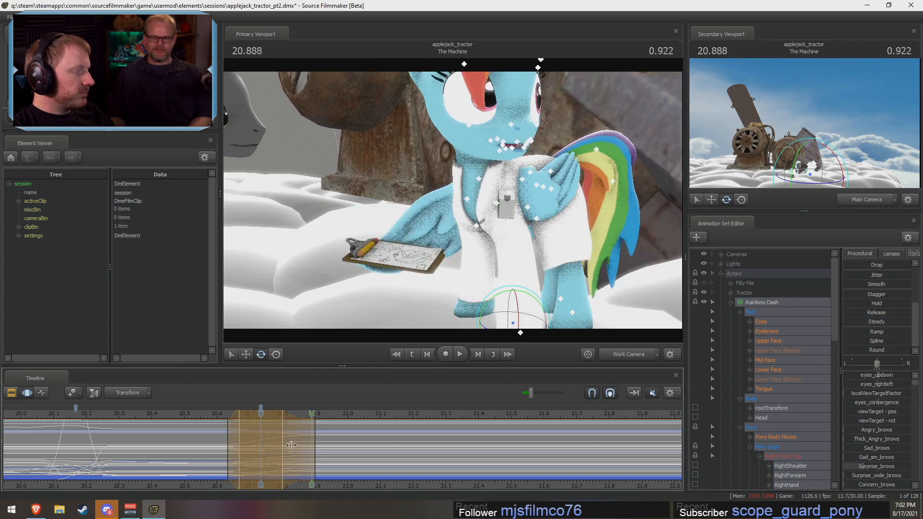
key(ctrl+z)
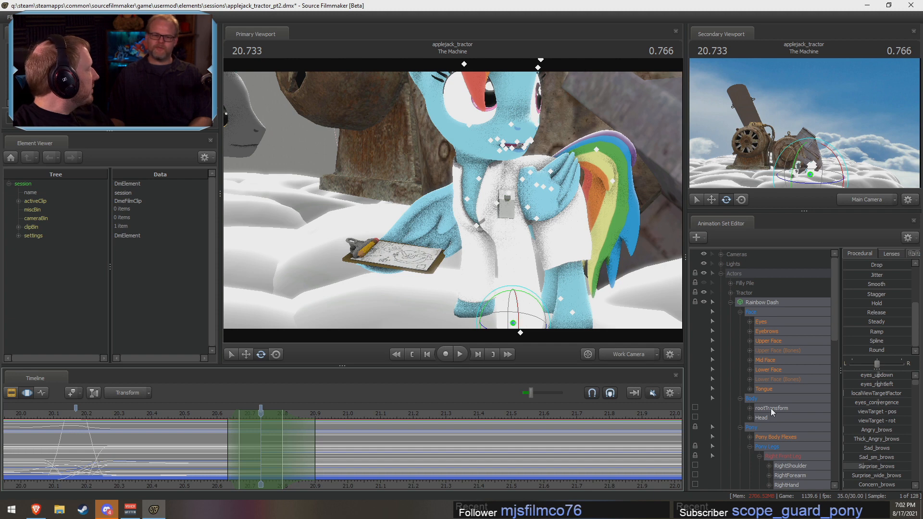
Step: Collapse Rainbow Dash's leg, Face, Body and Pony Body control groups, and add Rainbow Wing to the selection
scroll(791, 423, down, 5)
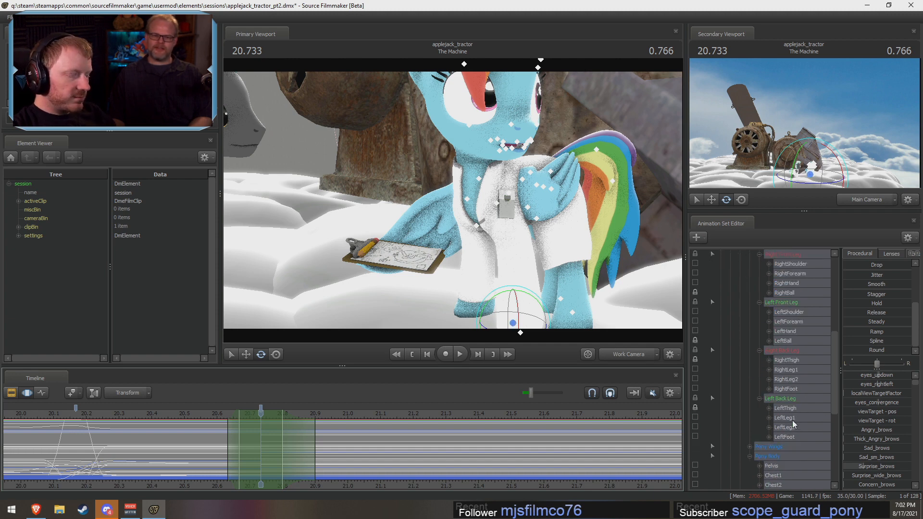
scroll(788, 421, up, 2)
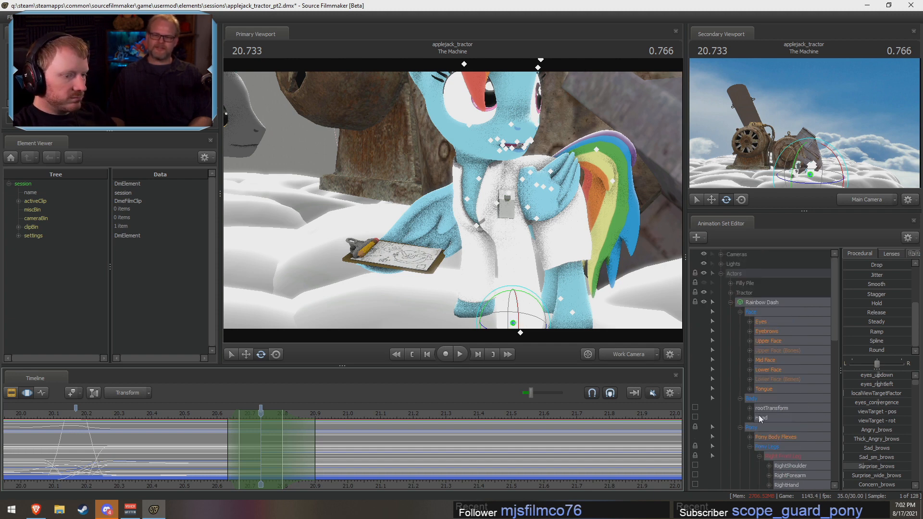
click(758, 417)
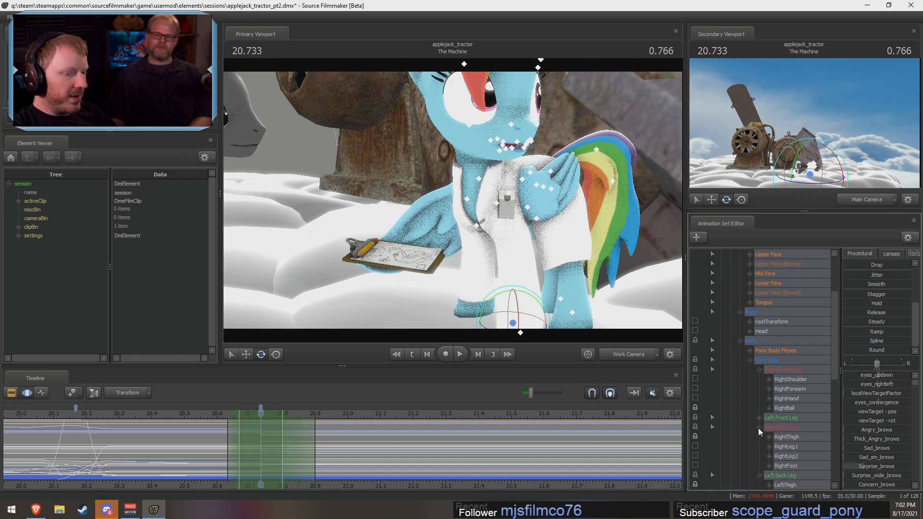
click(759, 427)
click(758, 436)
click(762, 370)
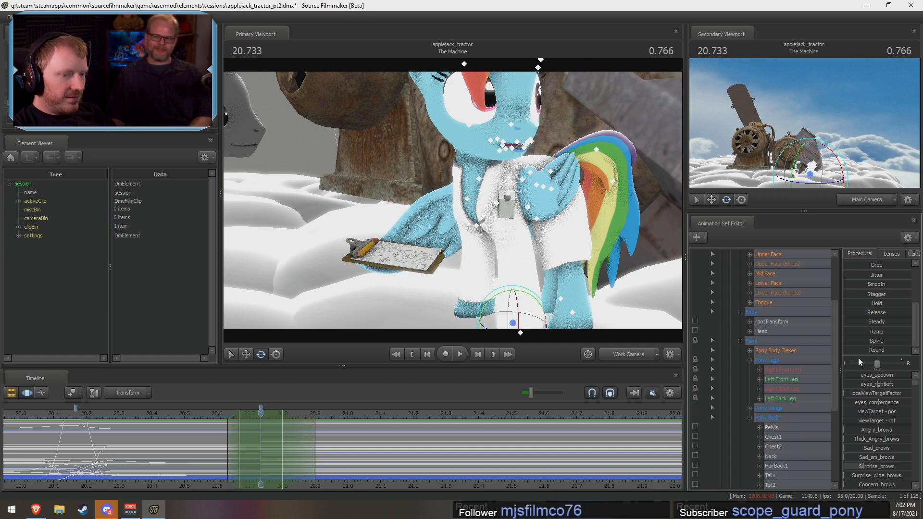
drag(852, 353, 911, 352)
scroll(769, 365, up, 3)
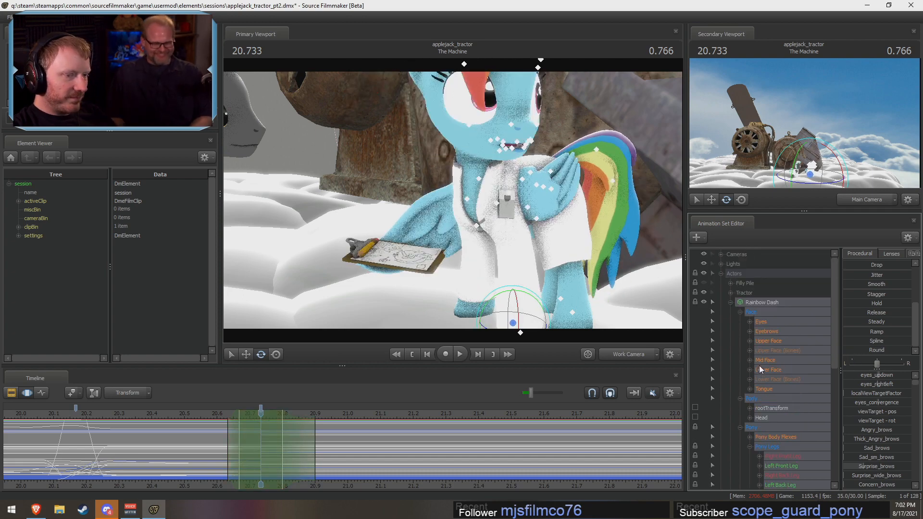
click(740, 312)
click(739, 322)
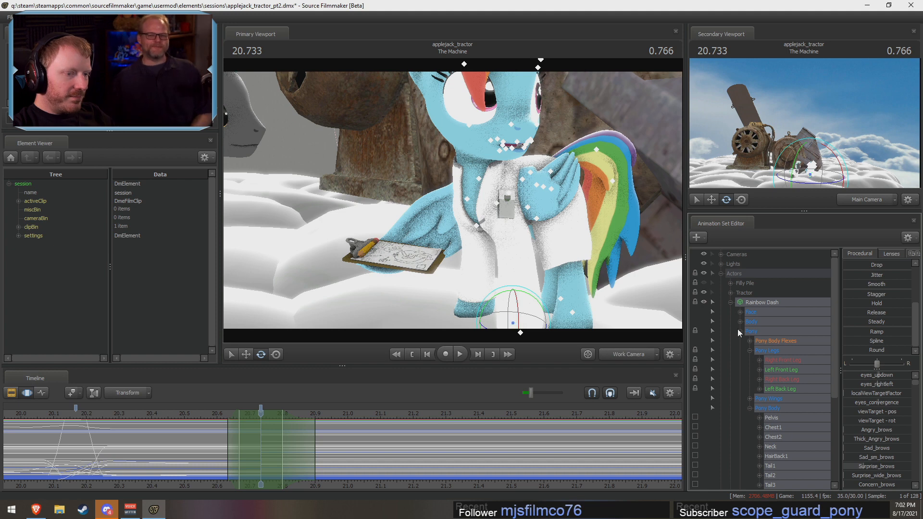
click(750, 407)
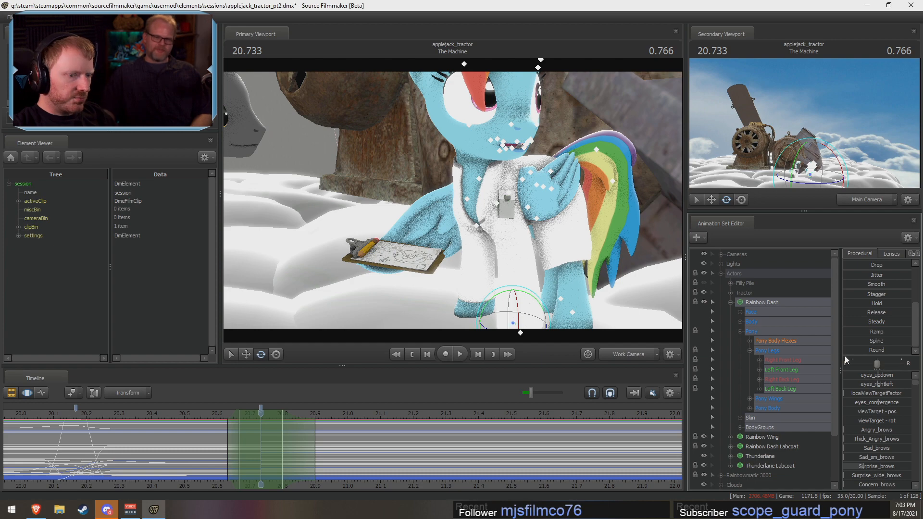
ctrl+click(763, 437)
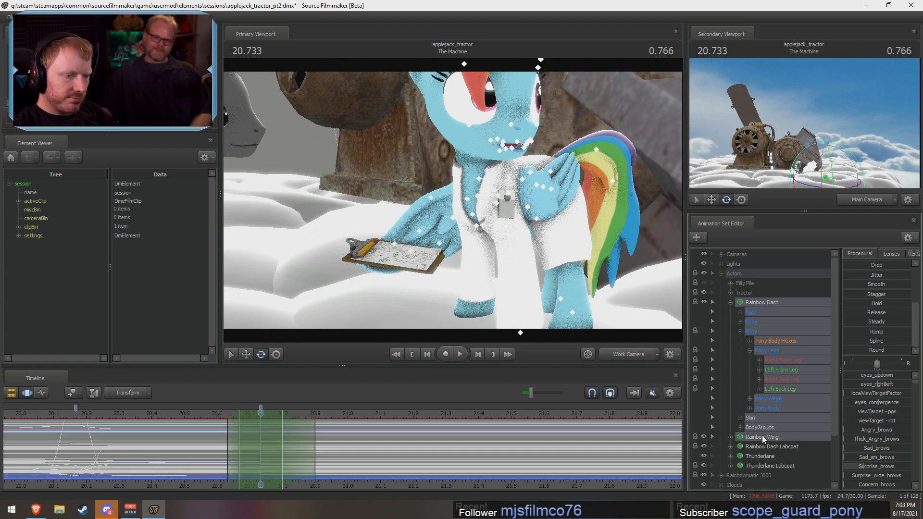
Step: Try the Round preset at full strength on Rainbow Dash and Rainbow Wing, check the hooves' motion, and undo it
drag(847, 350, 912, 351)
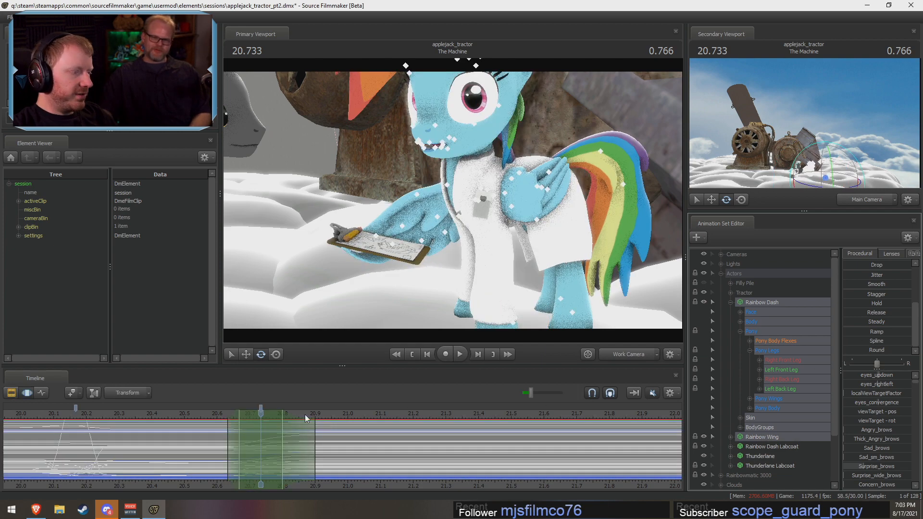
key(shift)
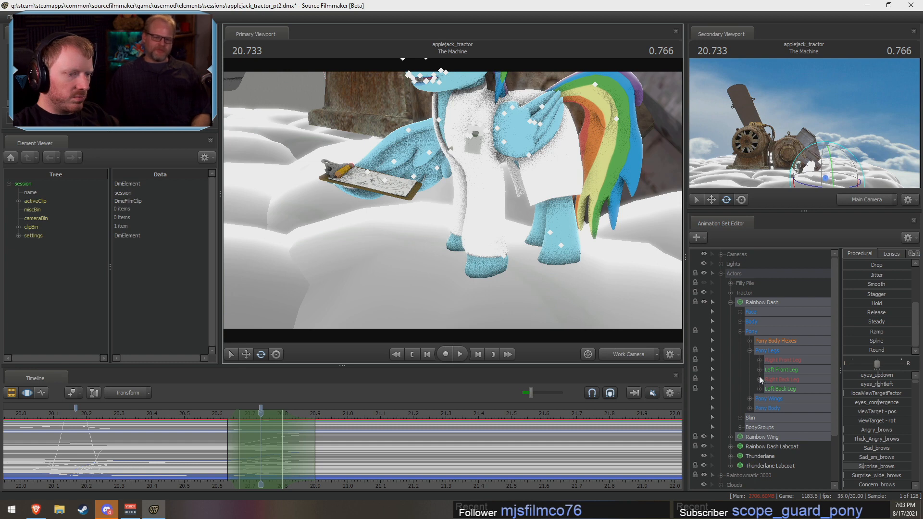
key(F2)
key(F3)
key(ctrl+z)
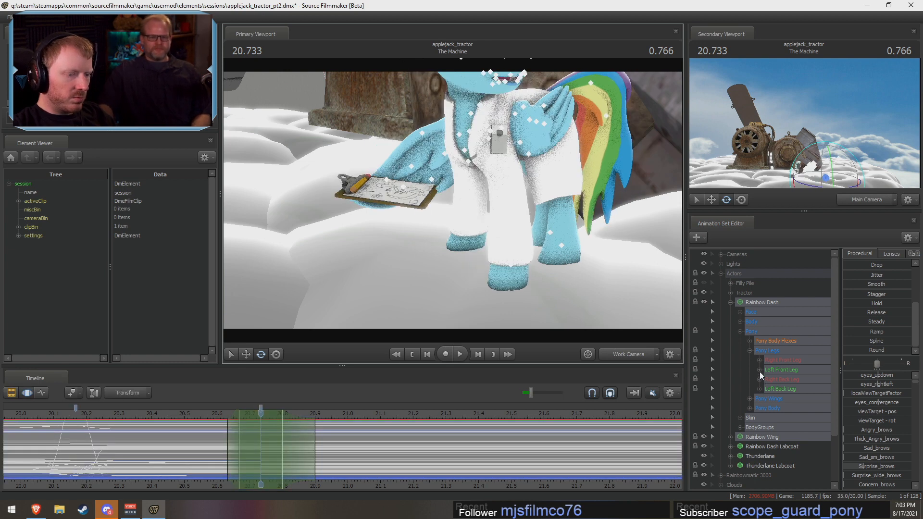
Step: Expand Rainbow Dash's Right and Left Front Leg groups and unlock the LeftBall control
click(759, 370)
click(758, 360)
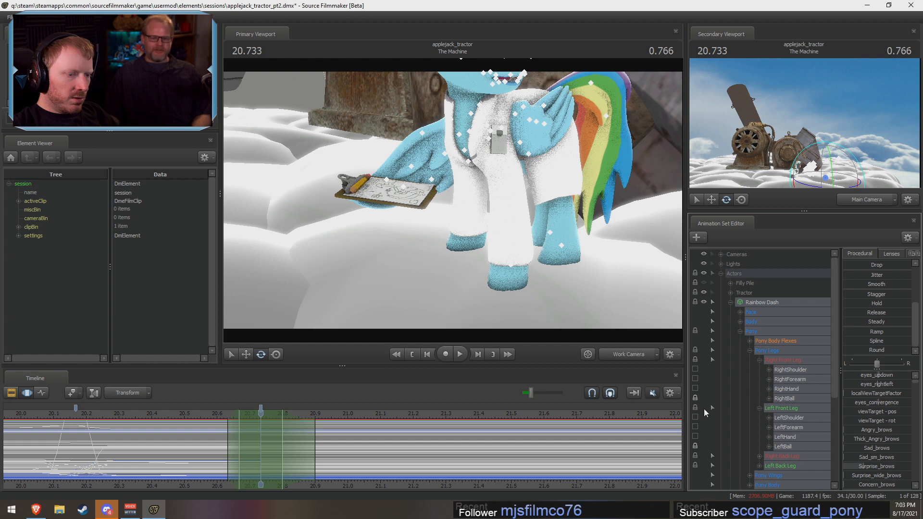
click(695, 445)
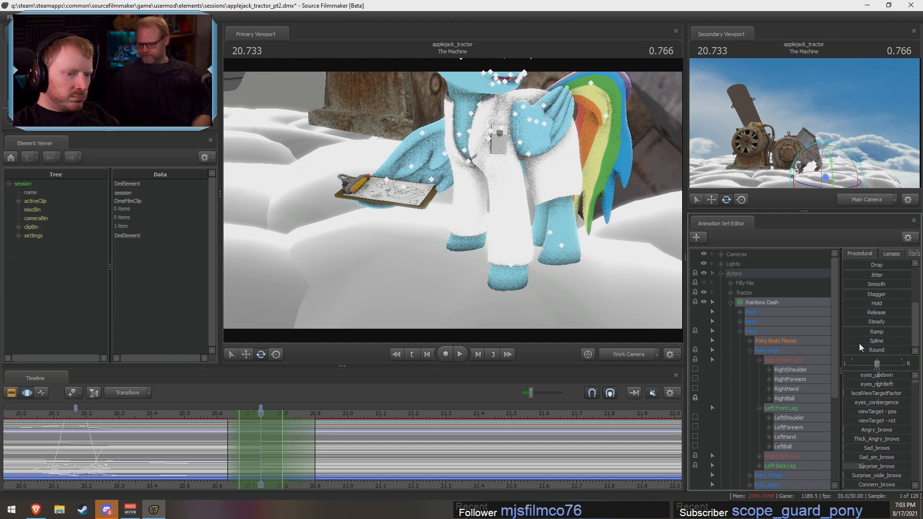
Step: Try the Round preset at full strength on Rainbow Dash and check the hooves' motion through the transition
drag(858, 349, 918, 393)
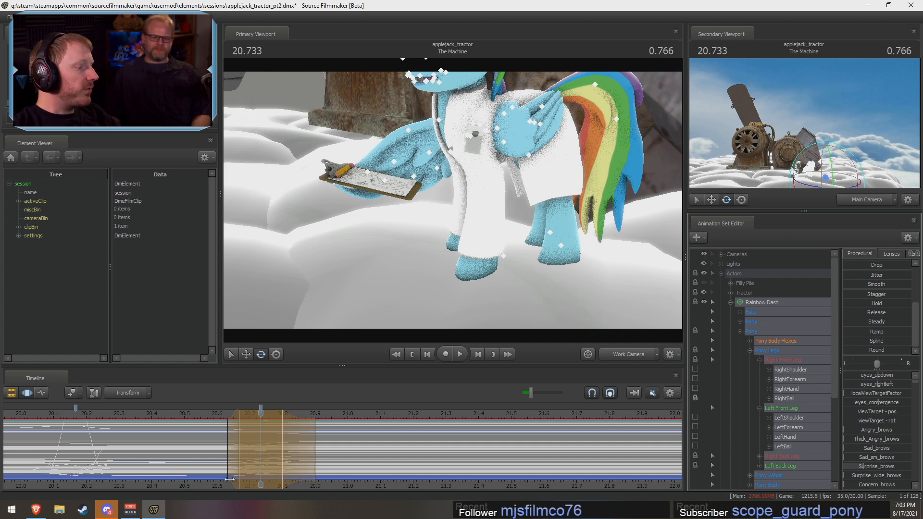
key(shift)
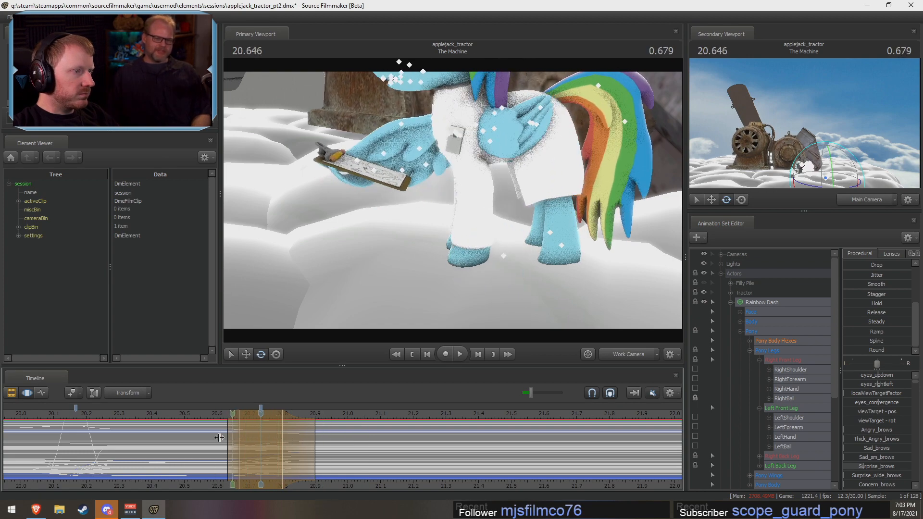
drag(409, 288, 452, 200)
key(s)
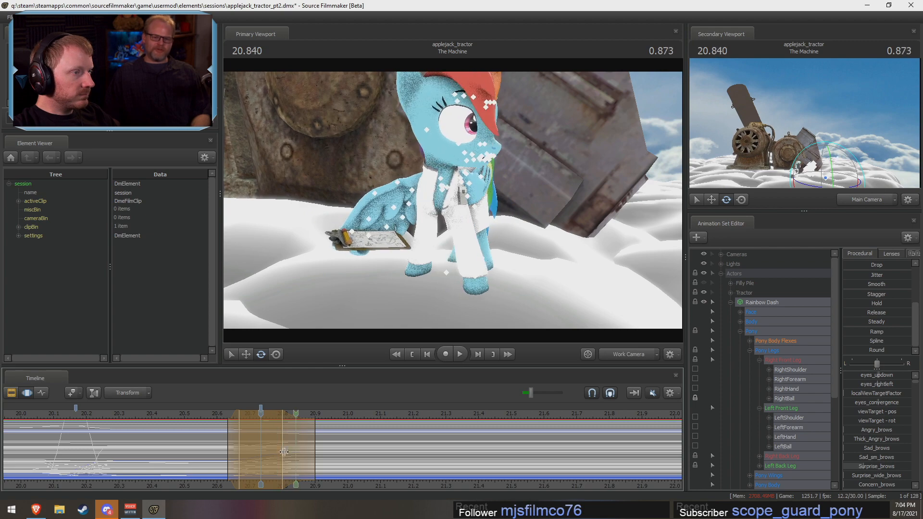
Step: Replace the time selection with one from about 20.63 s to 20.87 s, centred on 20.73 s
click(325, 463)
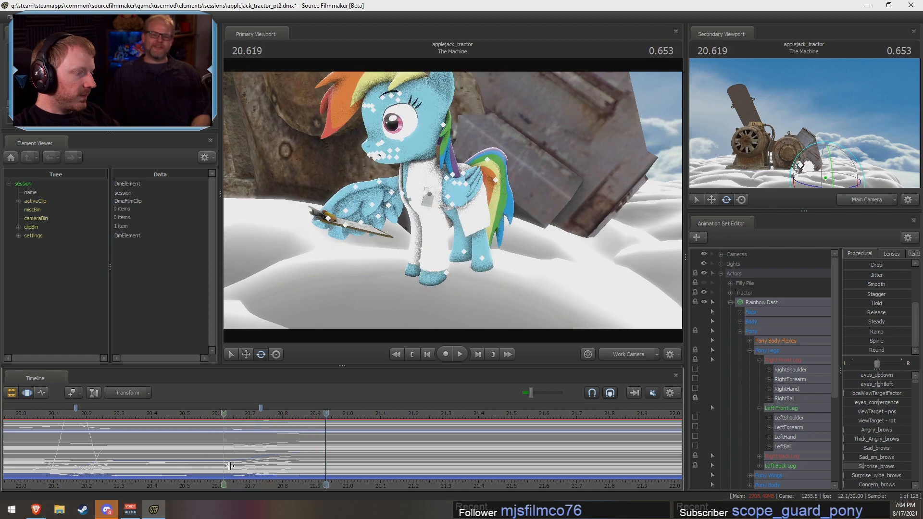
shift+drag(237, 465, 270, 463)
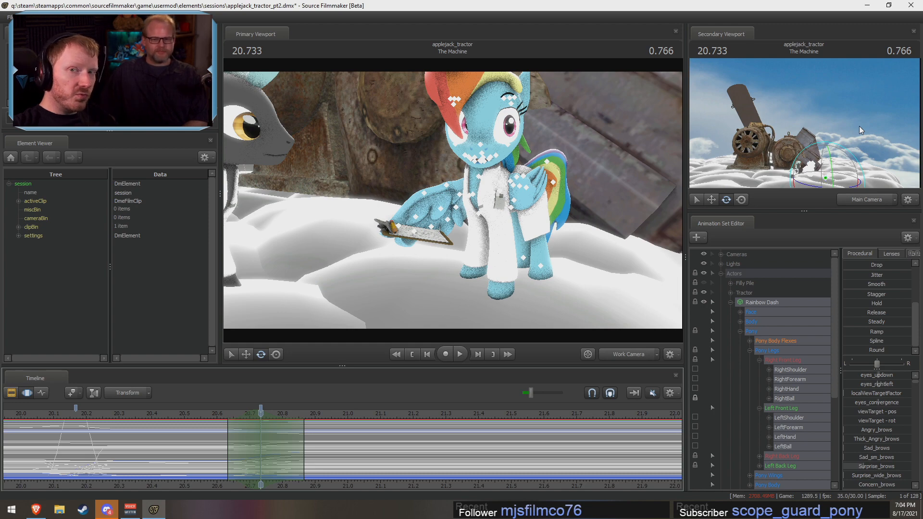
drag(451, 200, 466, 214)
key(j)
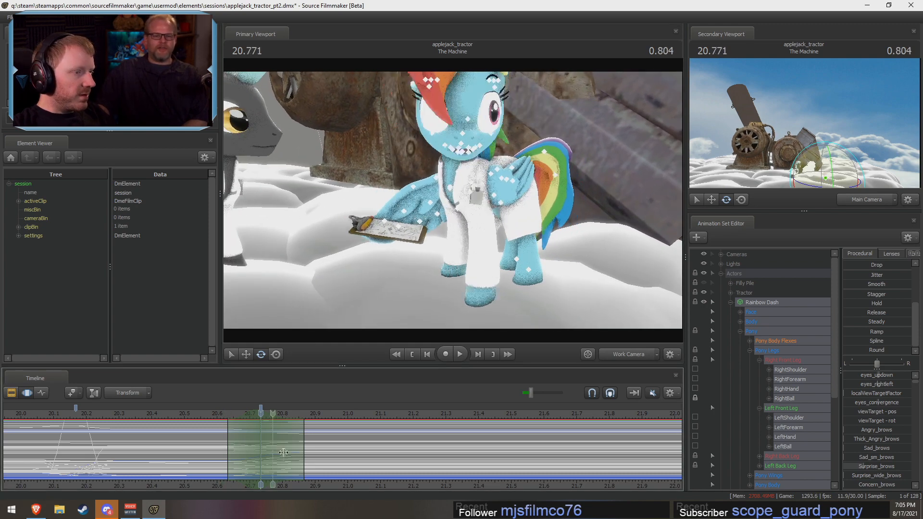
Step: Lock the LeftBall control, select Rainbow Dash's Pelvis, and play back the transition
drag(574, 279, 499, 181)
ctrl+click(469, 176)
scroll(764, 461, down, 1)
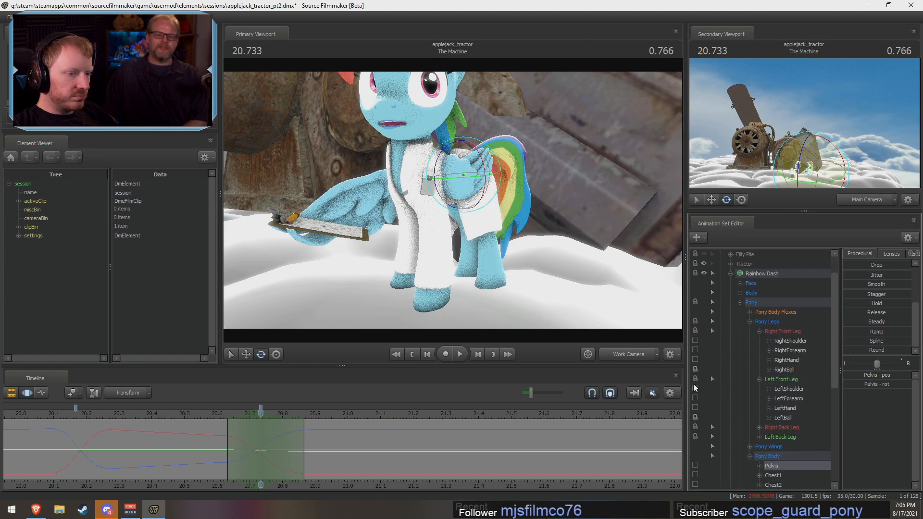
click(695, 417)
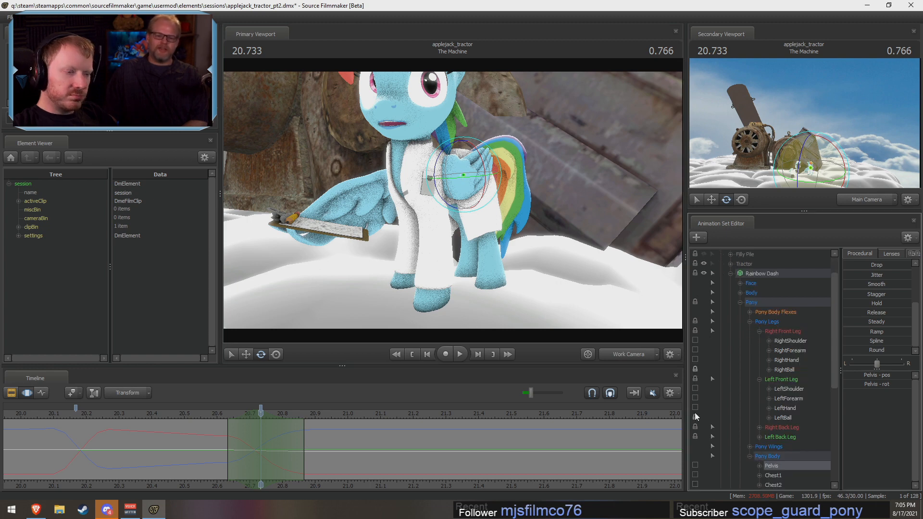
ctrl+click(463, 176)
alt+drag(475, 197, 439, 151)
drag(213, 416, 206, 414)
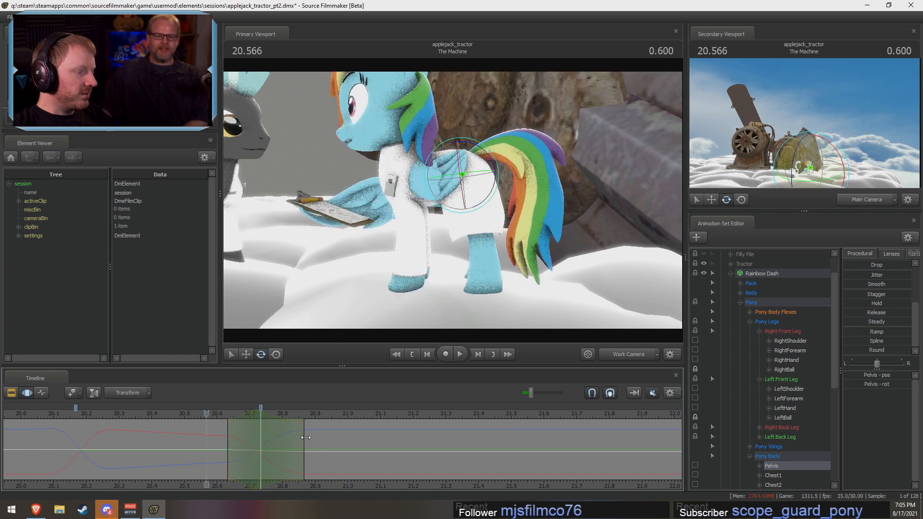
key(space)
key(space)
Step: Undo the LeftBall lock, the time selection changes and the Round preset on Rainbow Dash
key(ctrl+z)
key(ctrl+z)
key(ctrl+z)
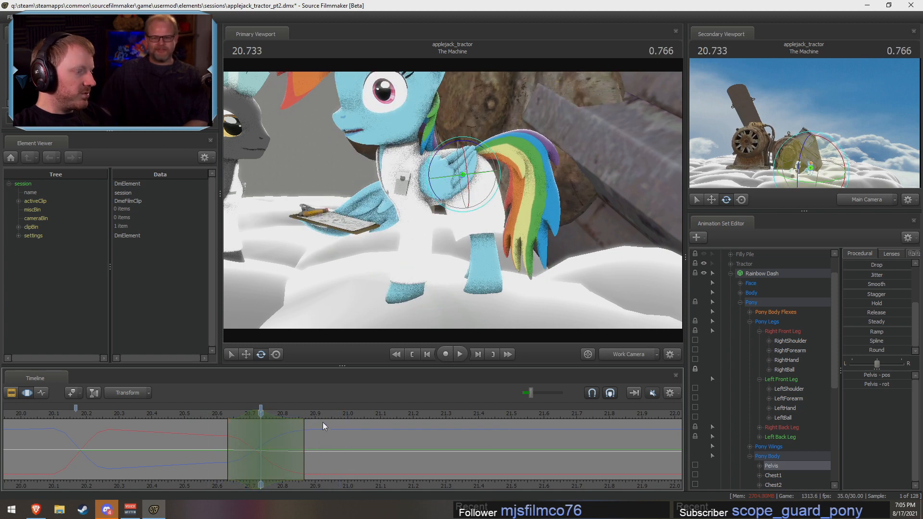
key(ctrl+z)
key(ctrl+z)
key(ctrl+z)
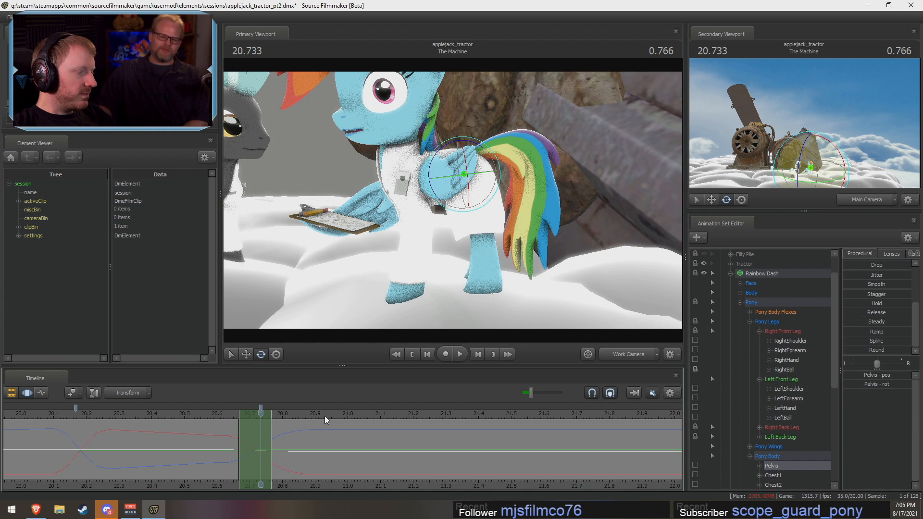
key(F2)
key(F3)
key(ctrl+z)
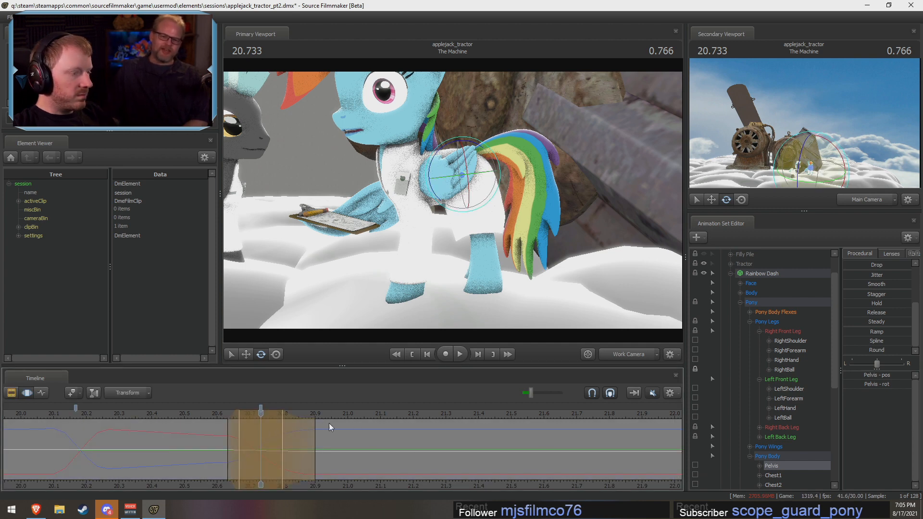
key(shift)
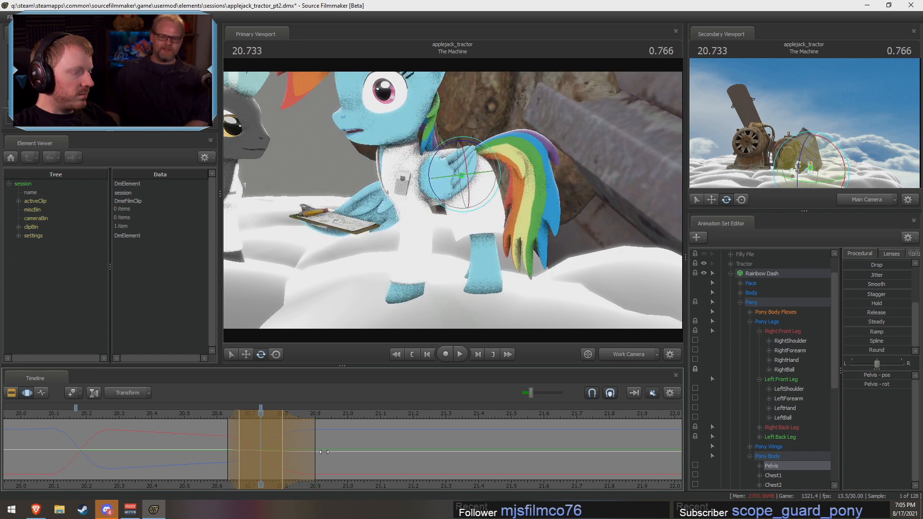
key(ctrl+z)
key(shift)
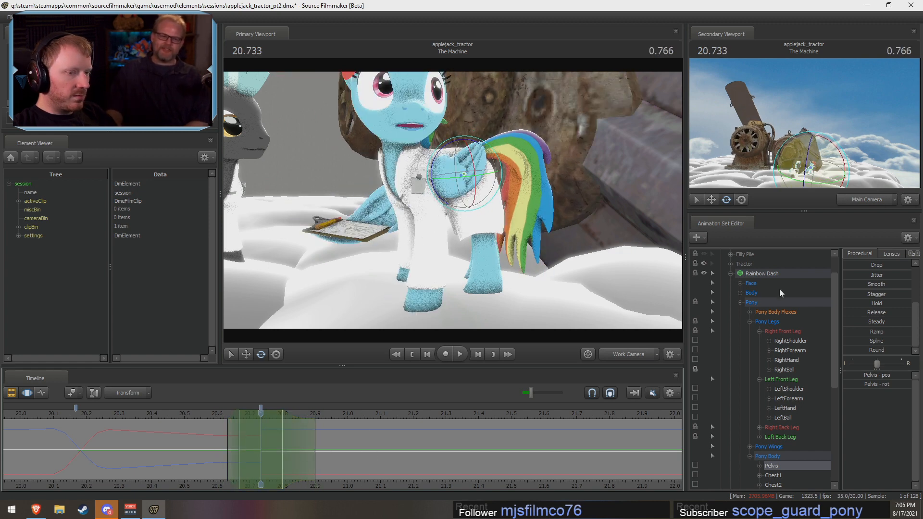
Step: Select the whole Rainbow Dash set and extend the time selection to a hold end near 20.90 s and falloff end near 21.13 s
click(770, 276)
scroll(752, 403, down, 1)
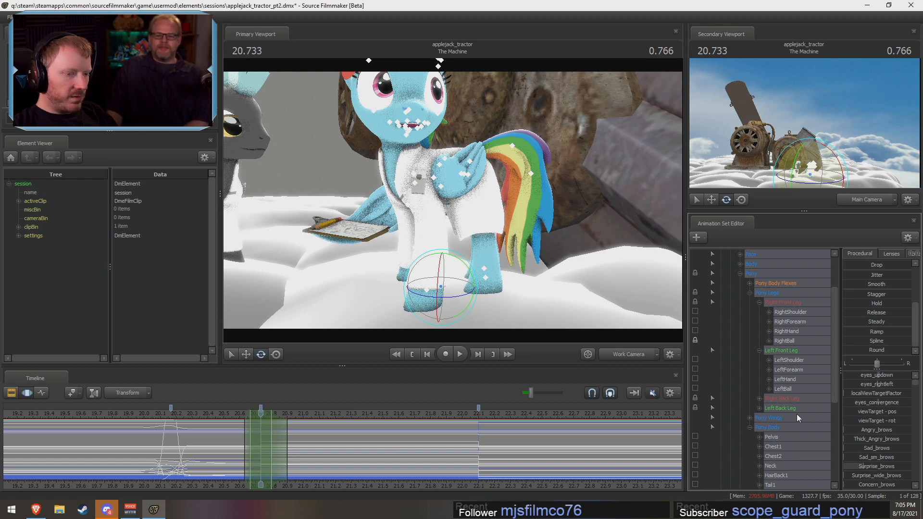
alt+drag(411, 280, 426, 414)
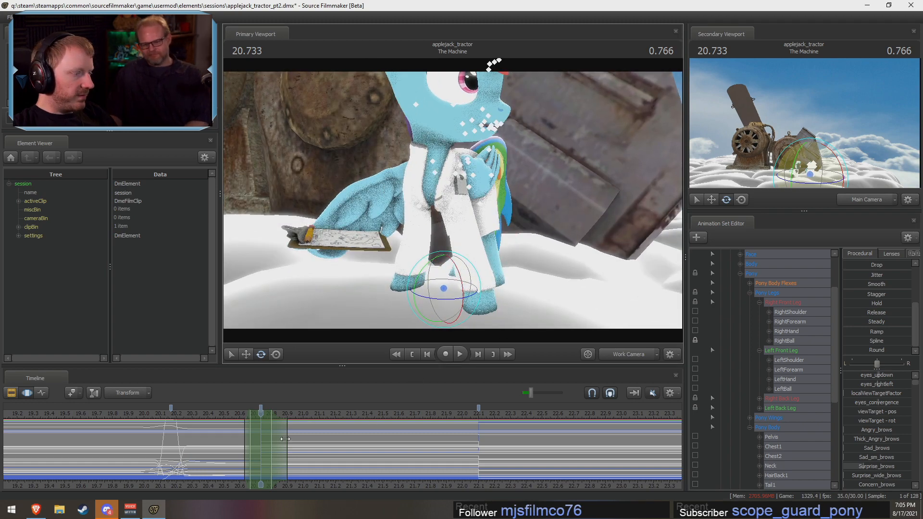
drag(285, 439, 364, 447)
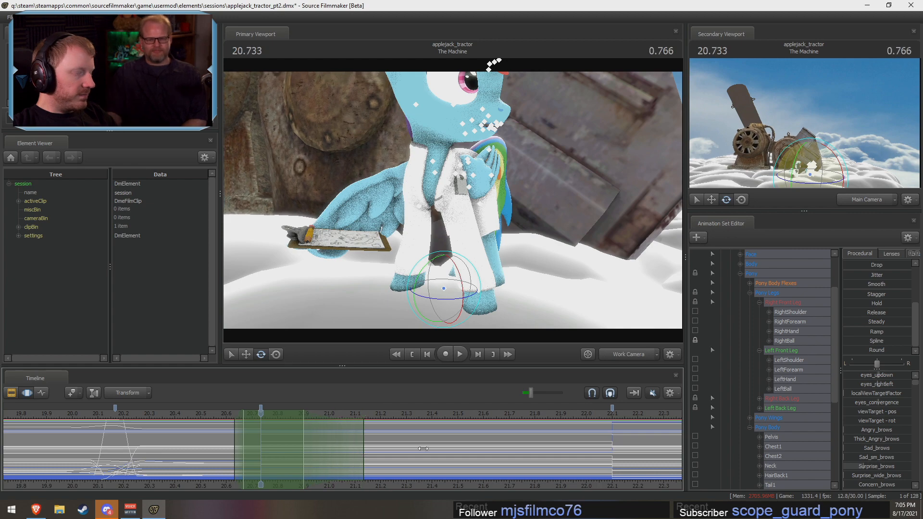
Step: Try the Round preset on Rainbow Dash, extend the selection's falloff start to about 20.57 s, and check the motion
drag(856, 352, 909, 351)
key(ctrl+z)
drag(234, 435, 217, 436)
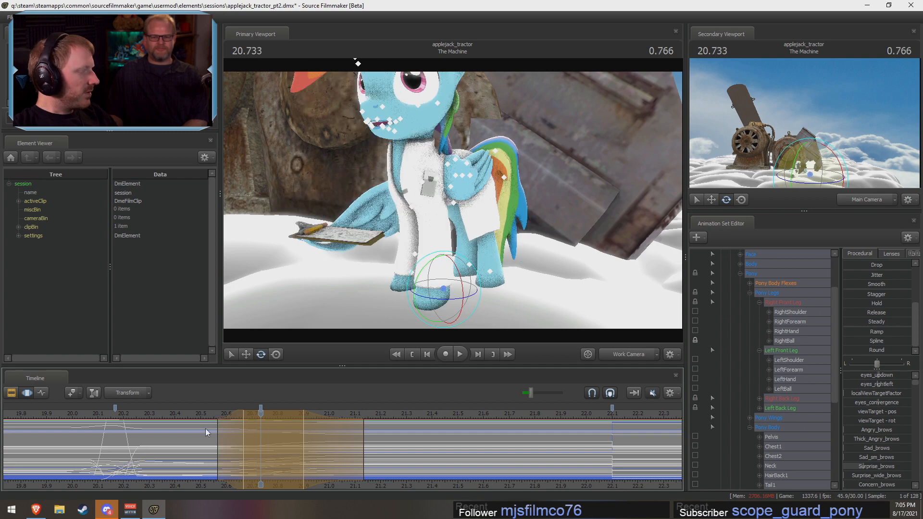
key(shift)
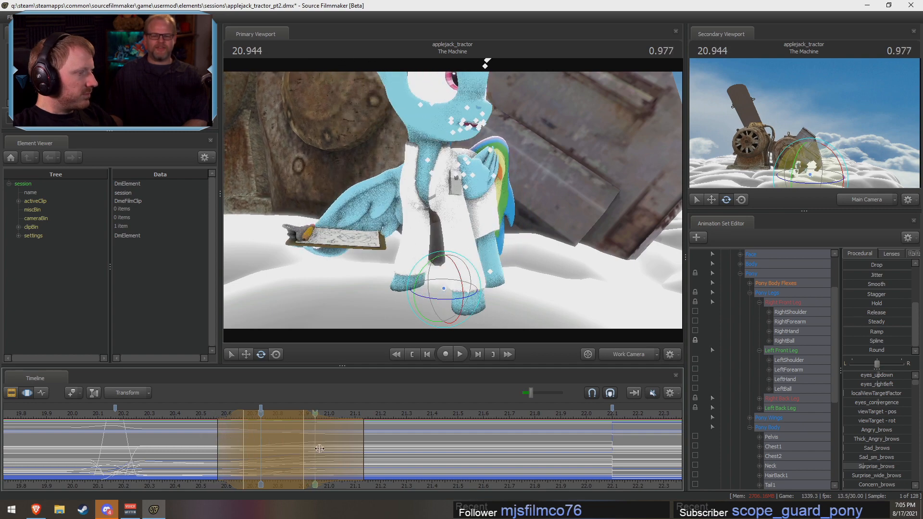
Step: Add Rainbow Wing to the selection, apply the Round preset to both, and play back the transition
scroll(778, 432, down, 5)
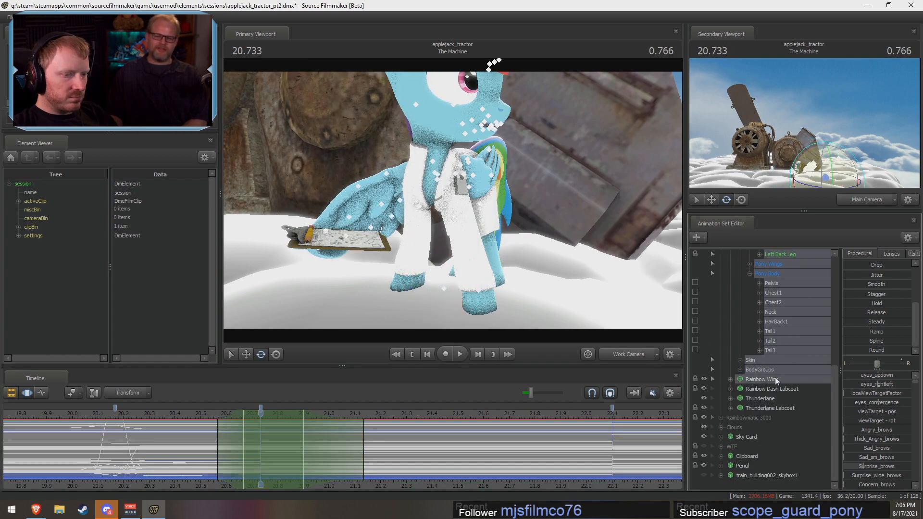
drag(848, 352, 488, 402)
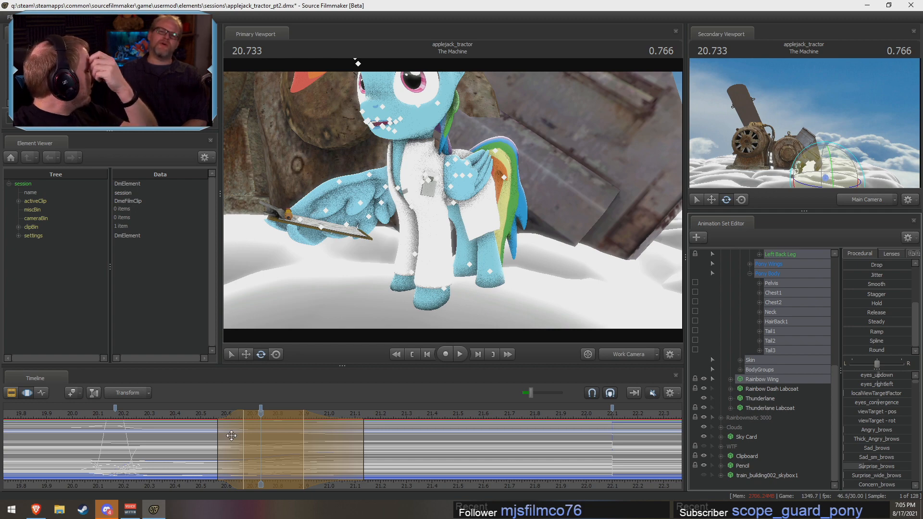
click(196, 414)
key(space)
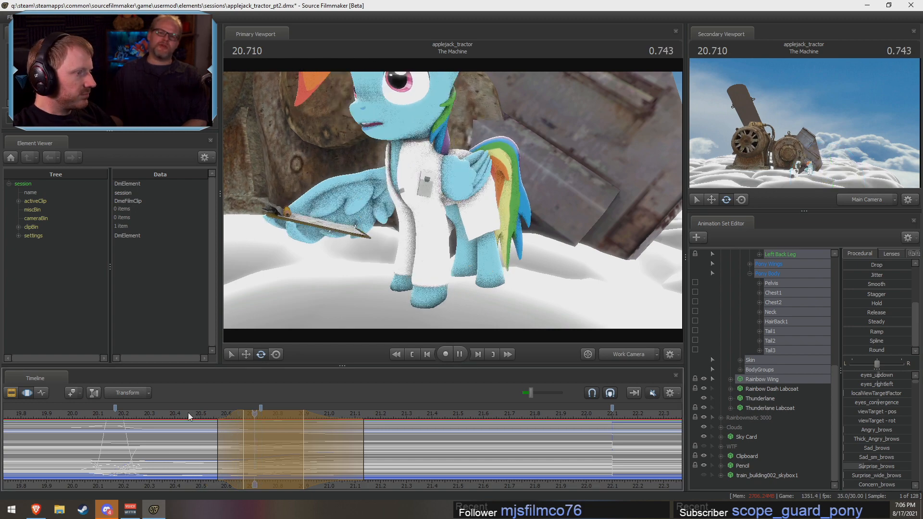
key(space)
Step: Shorten the Round adjustment's hold end to about 20.83 s and falloff end to about 21.03 s, replaying the transition to judge it
drag(346, 458, 329, 465)
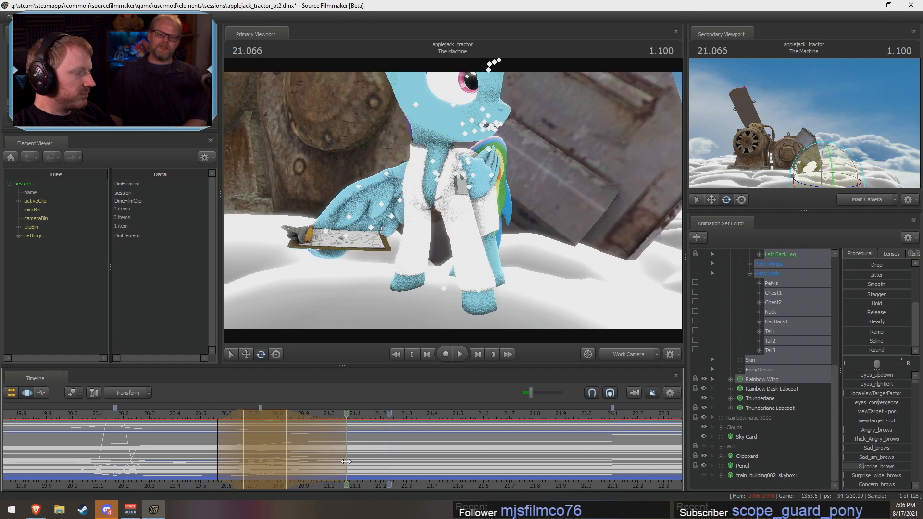
click(187, 412)
key(space)
key(space)
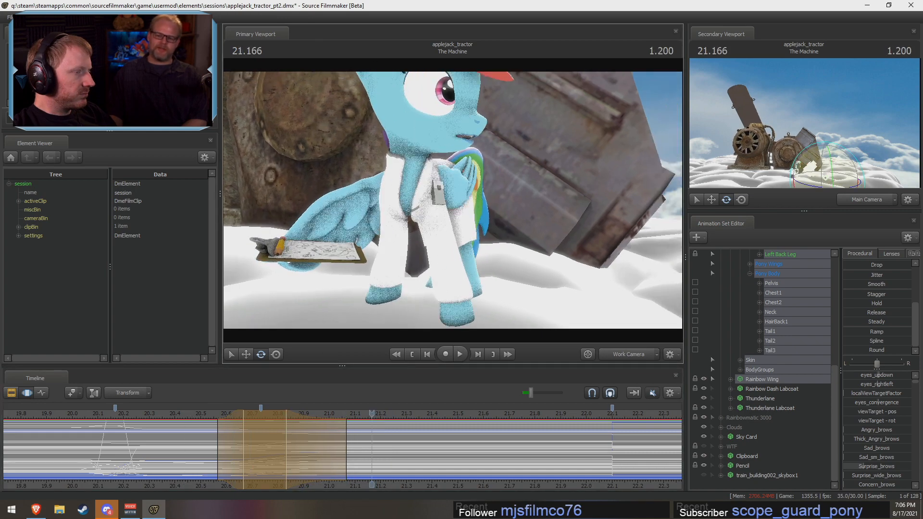
click(191, 415)
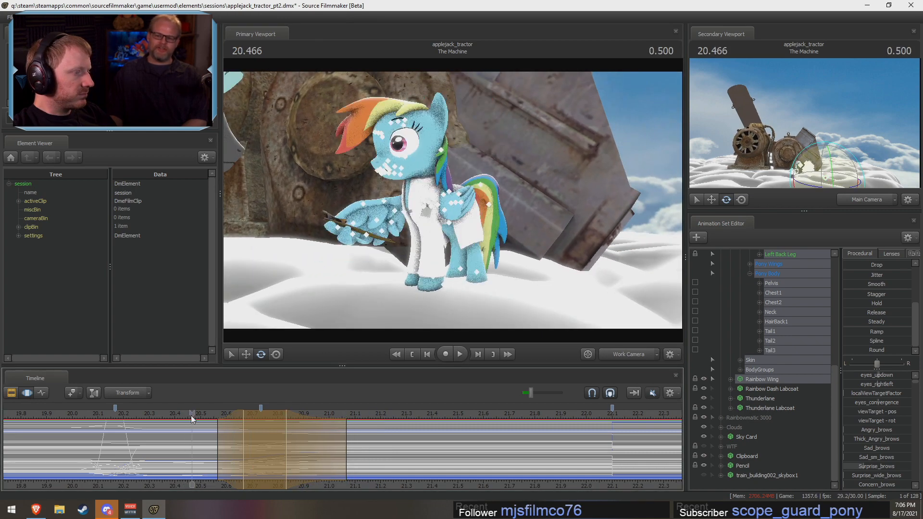
key(space)
key(space)
click(163, 415)
key(space)
key(space)
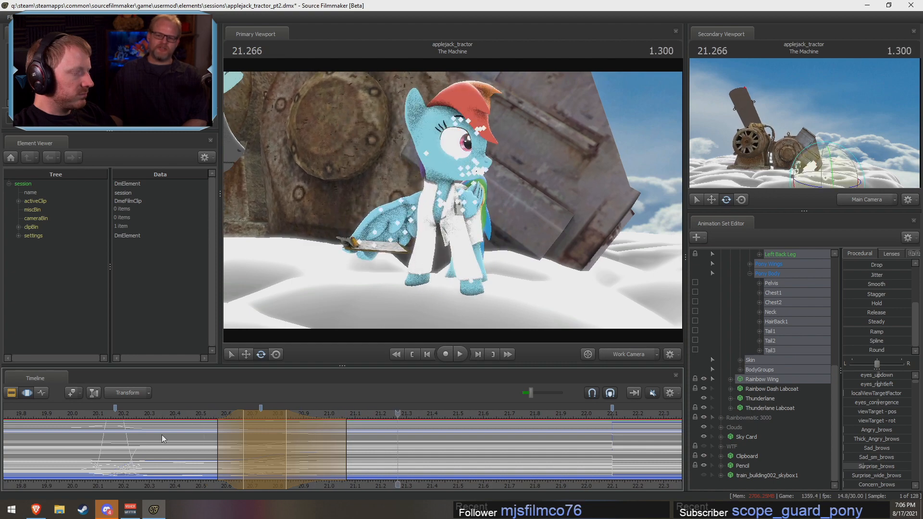
key(shift)
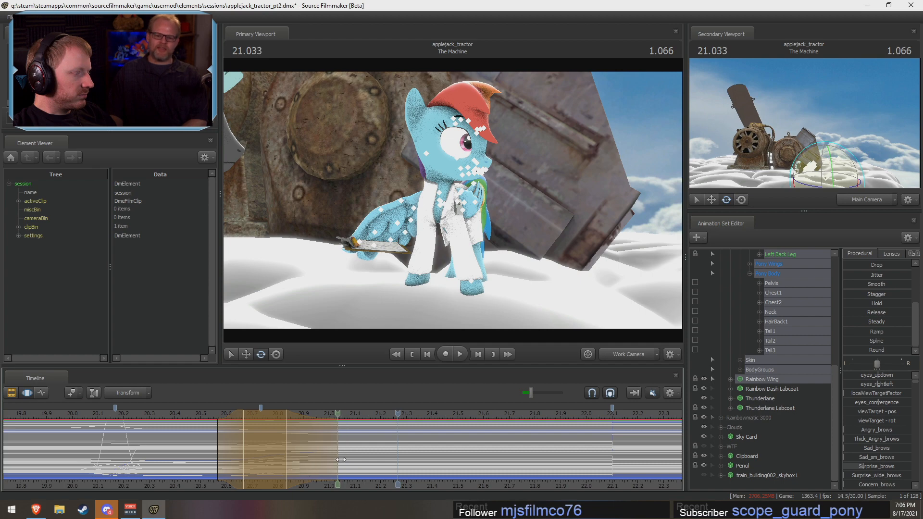
Step: Set a new time selection from about 20.60 s to 20.93 s, centred on 20.77 s, and select Rainbow Dash's Pelvis
click(268, 450)
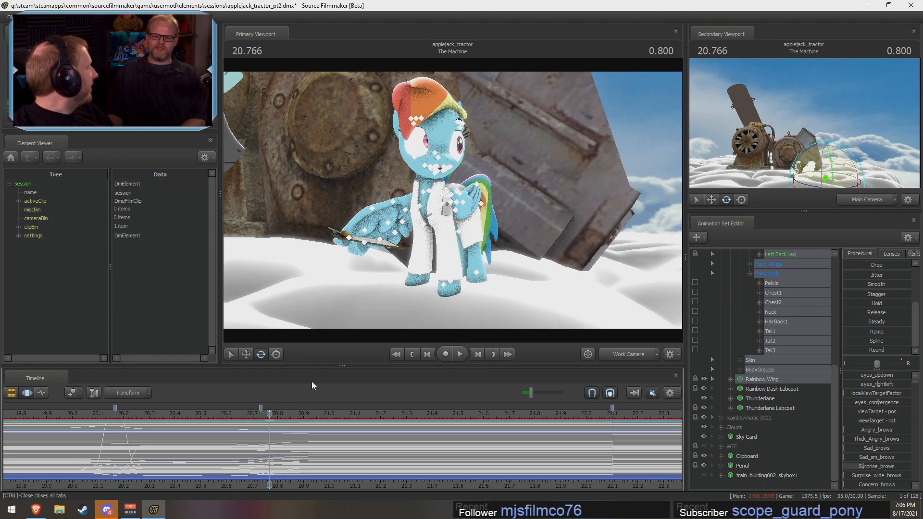
mouse_move(267, 476)
mouse_down()
mouse_move(278, 476)
mouse_move(232, 475)
mouse_move(270, 475)
mouse_up()
scroll(271, 475, up, 8)
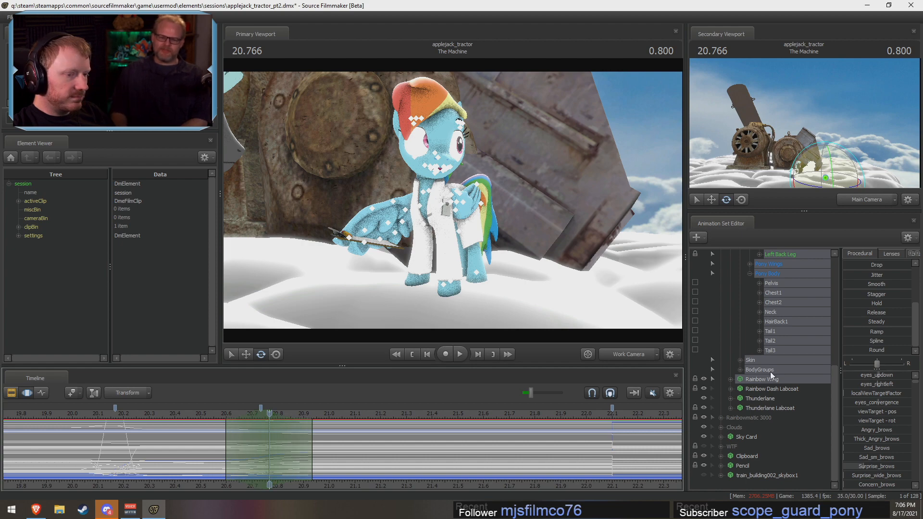
drag(533, 226, 429, 172)
ctrl+click(422, 188)
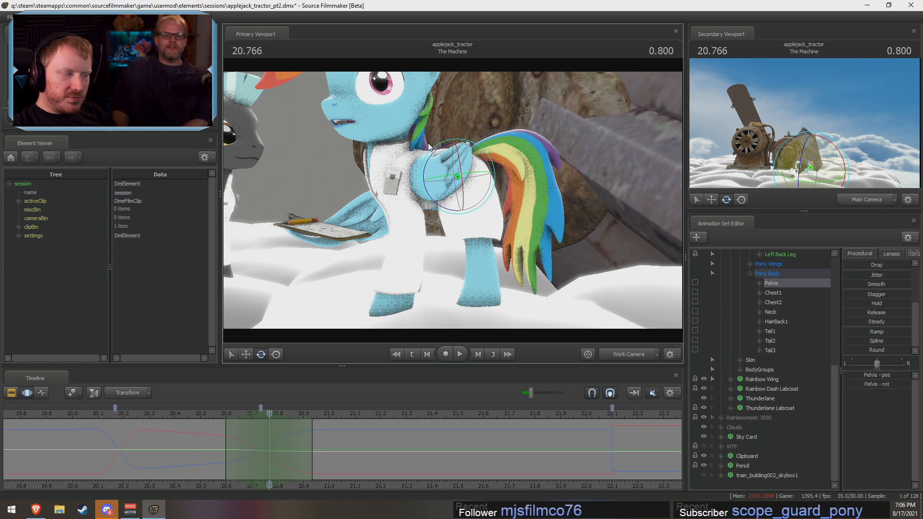
Step: Rotate Rainbow Dash's Pelvis slightly at 20.77 s so the front of the body dips, redoing the first attempt
drag(433, 203, 418, 264)
key(ctrl+z)
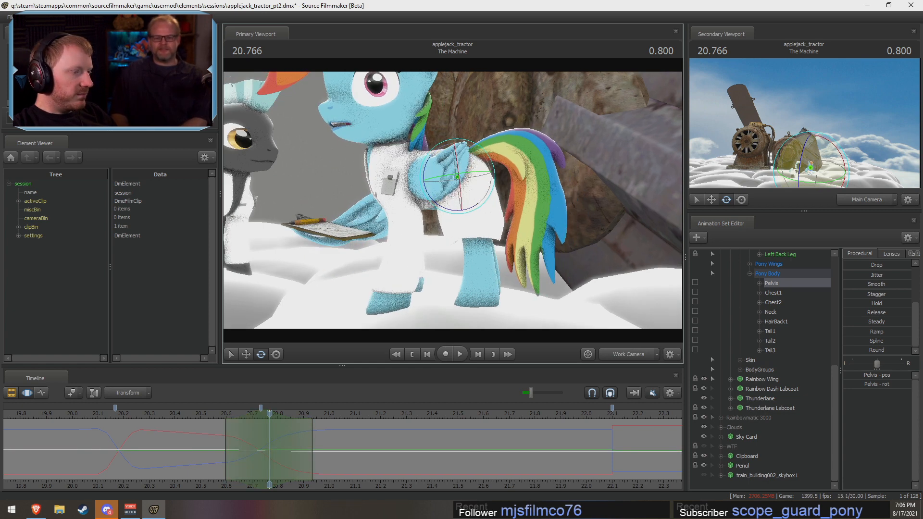
drag(424, 191, 427, 204)
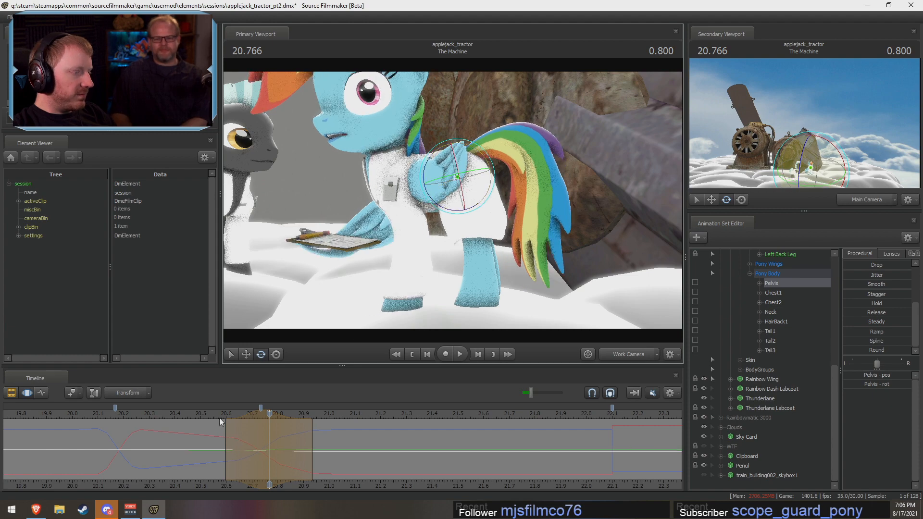
Step: Play back the Pelvis dip, shift its peak to about 20.83 s and its falloff end to about 20.97 s, and check the motion
click(207, 413)
key(space)
key(space)
key(shift)
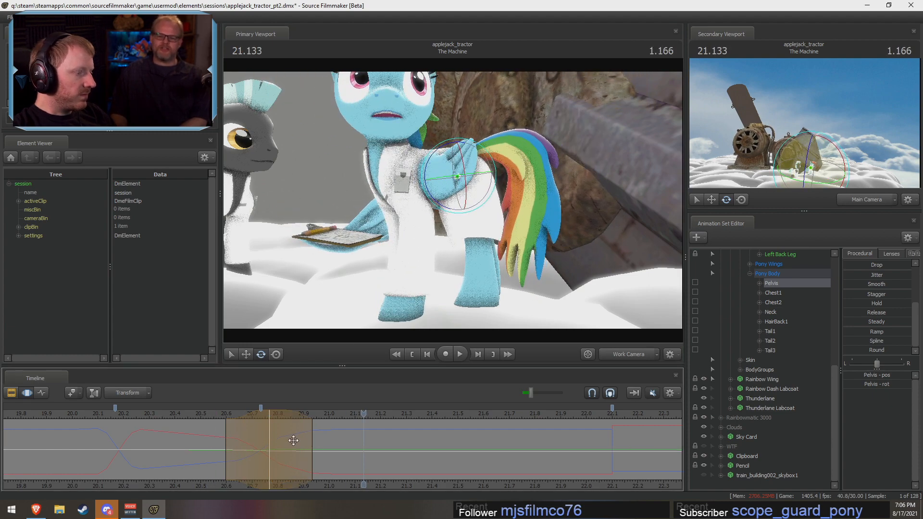
mouse_move(313, 442)
mouse_down()
mouse_move(336, 445)
mouse_move(320, 444)
mouse_up()
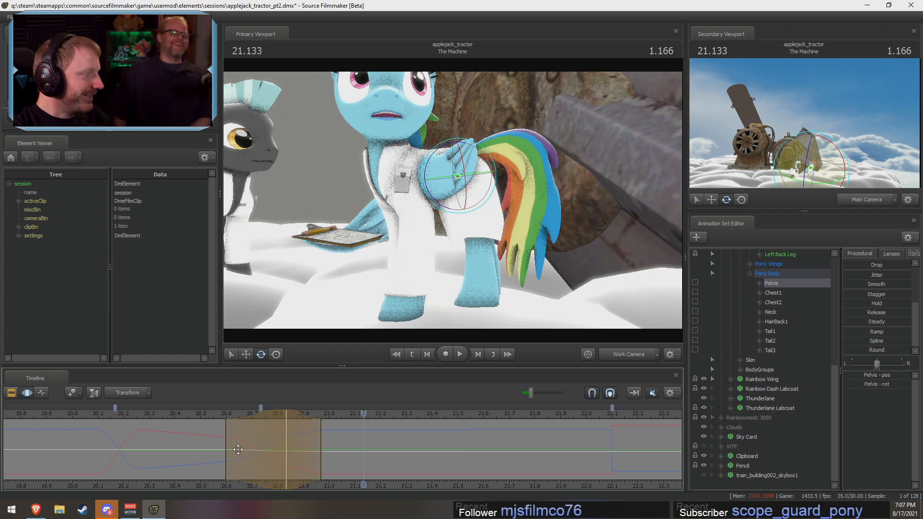
key(shift)
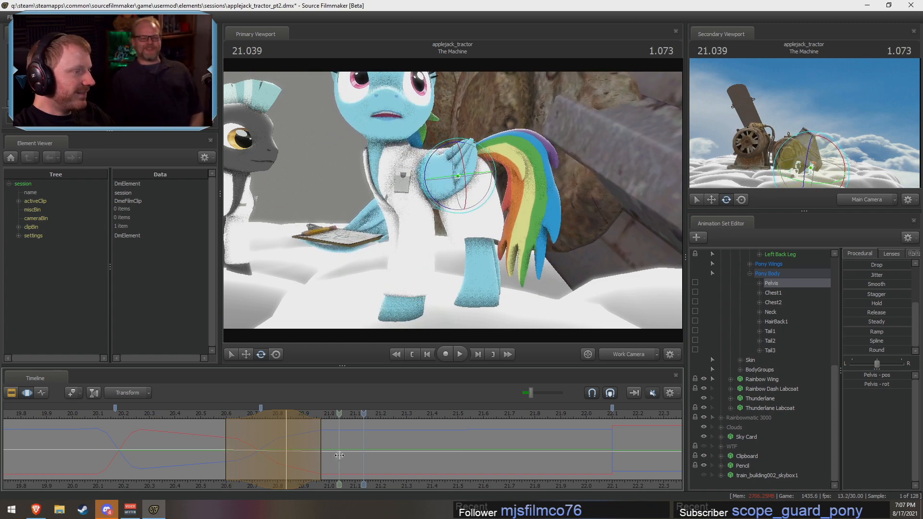
Step: Move the Pelvis dip's peak to about 20.77 s and its falloff end to about 20.93 s, replaying the motion
drag(307, 450, 290, 451)
click(205, 414)
key(space)
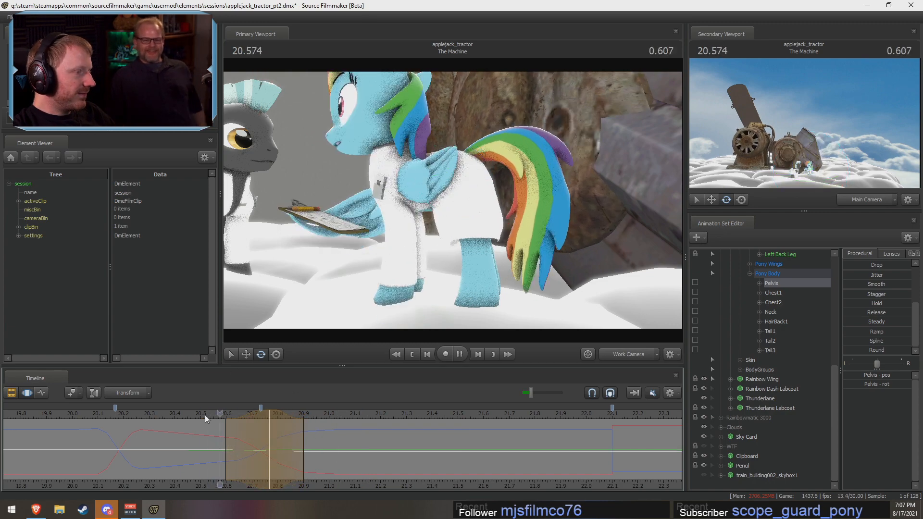
drag(304, 443, 312, 445)
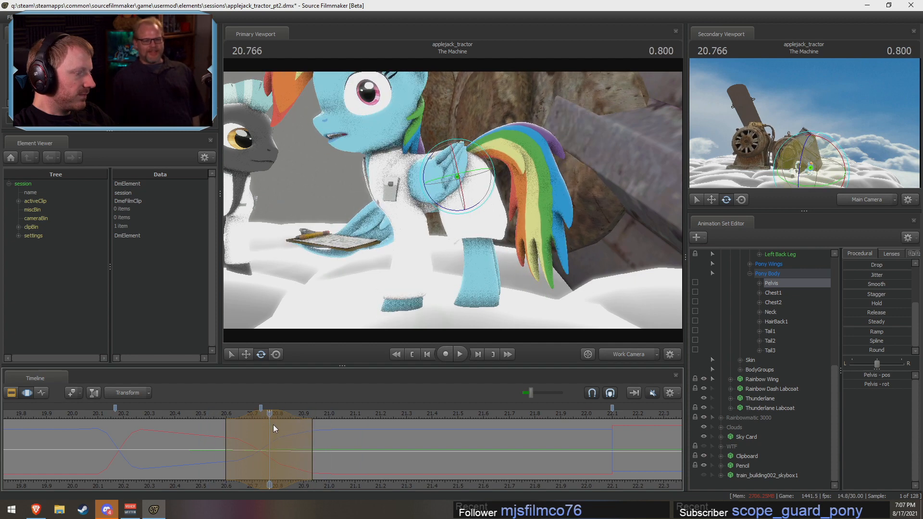
Step: Rotate Rainbow Dash's Pelvis slightly further at 20.77 s to deepen the front dip, redoing the first attempt, and play it back
drag(435, 158, 433, 157)
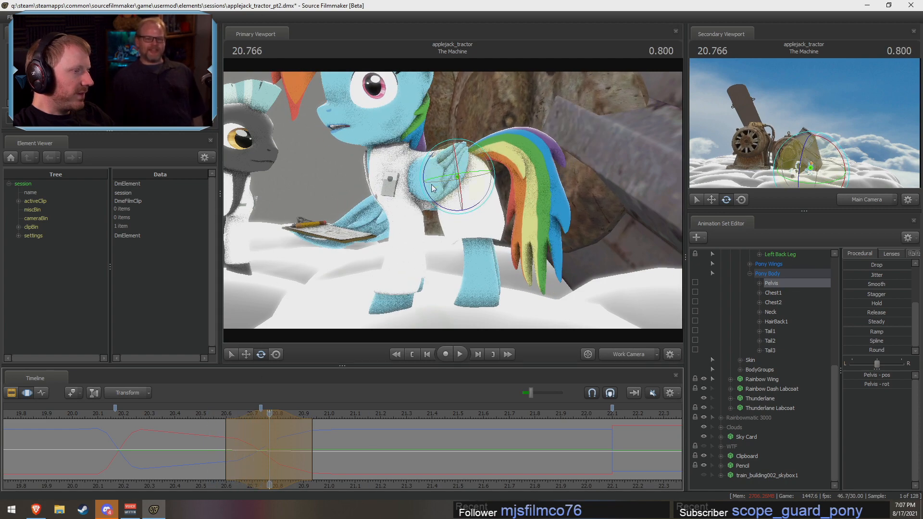
key(ctrl+z)
drag(428, 192, 429, 194)
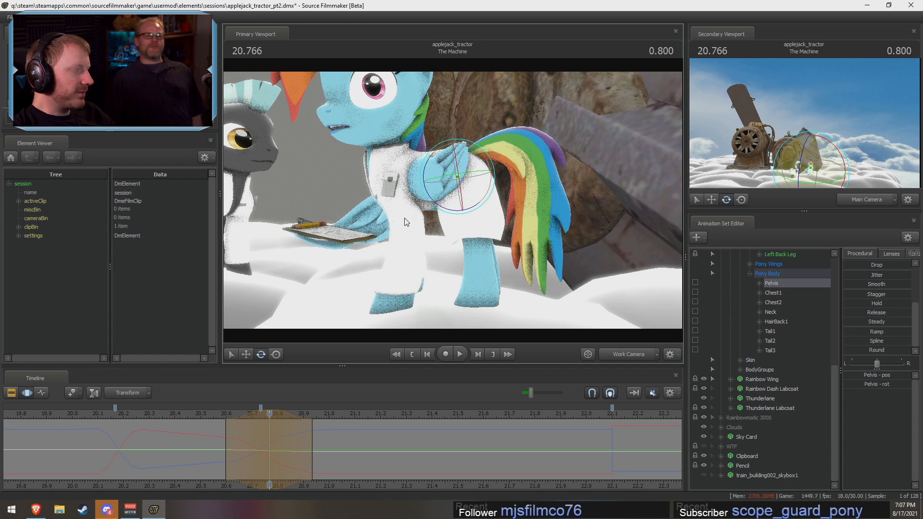
click(206, 417)
key(space)
key(space)
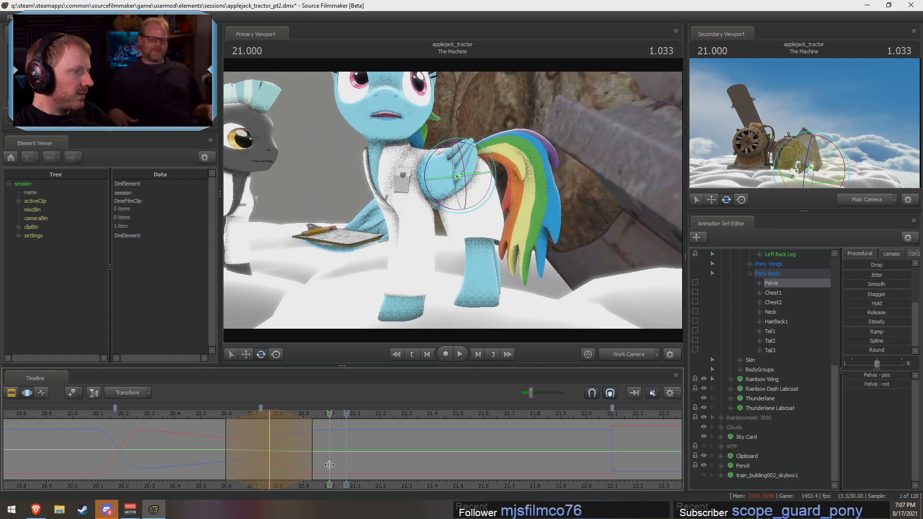
click(269, 425)
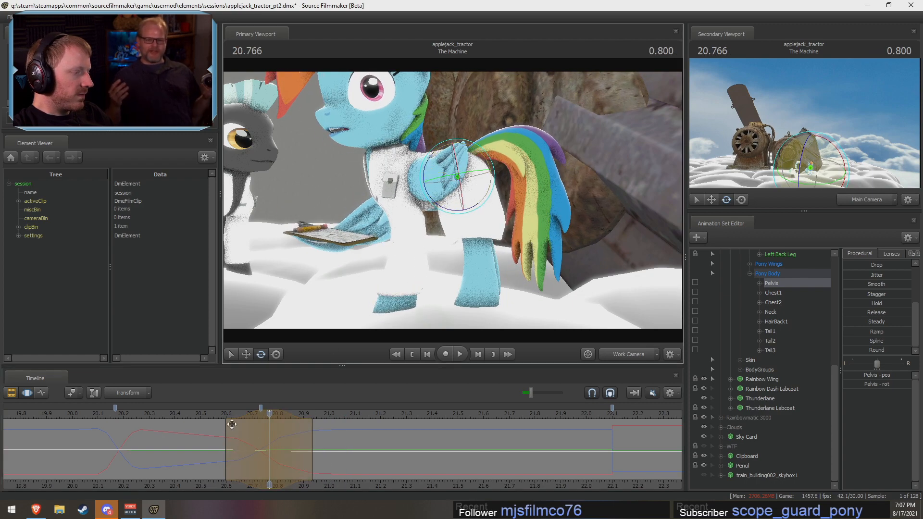
Step: Replay the turn repeatedly from a more frontal angle on Rainbow Dash to judge the Pelvis dip
click(212, 416)
key(space)
key(space)
alt+drag(264, 266, 331, 272)
click(190, 417)
key(space)
key(space)
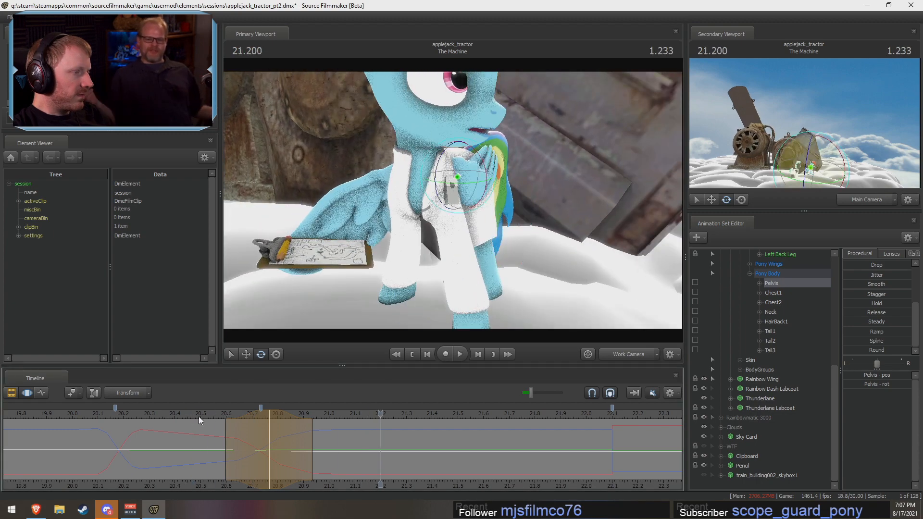
click(195, 416)
key(space)
key(space)
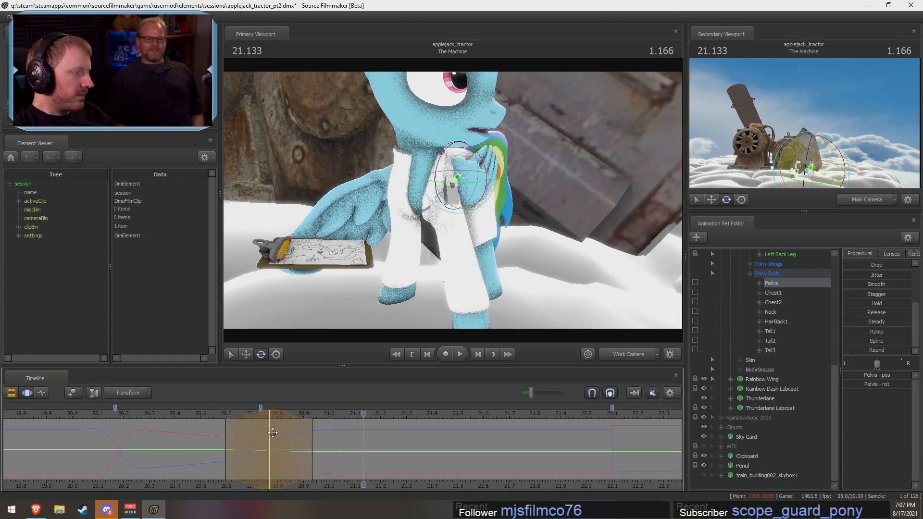
Step: Shift the Pelvis dip's peak to about 20.73 s and its falloff end to about 21.00 s, replaying the turn
click(240, 433)
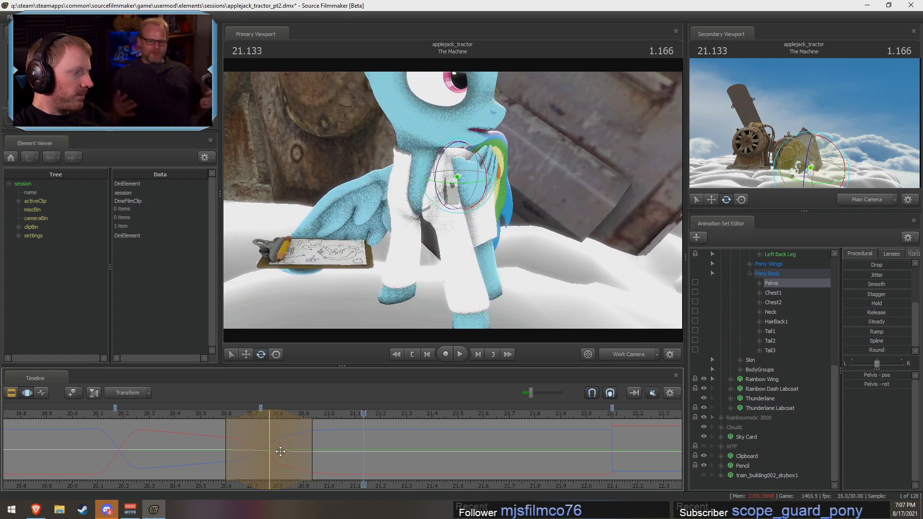
key(shift)
drag(296, 451, 313, 451)
key(shift)
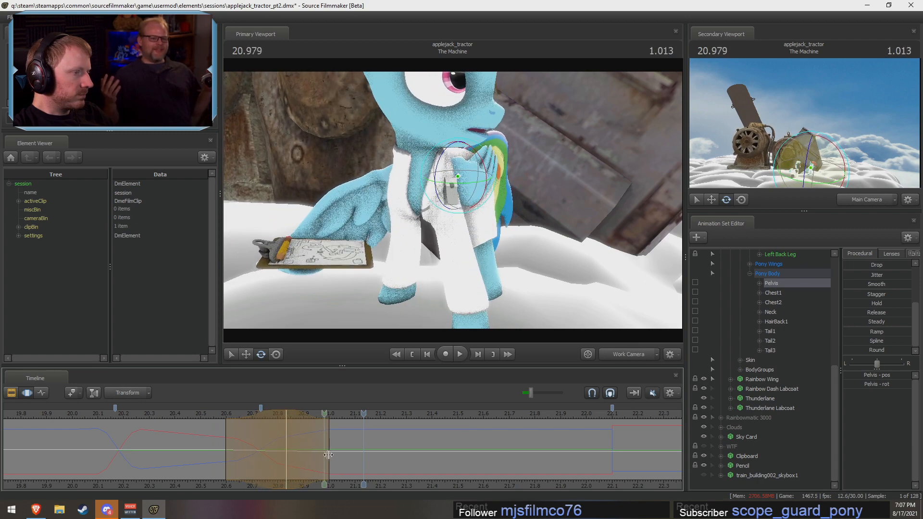
key(shift)
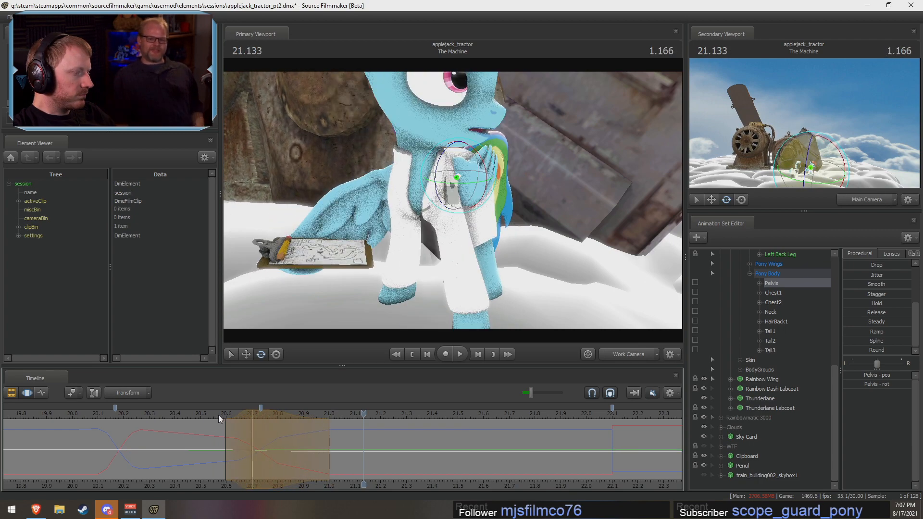
key(space)
key(space)
key(shift)
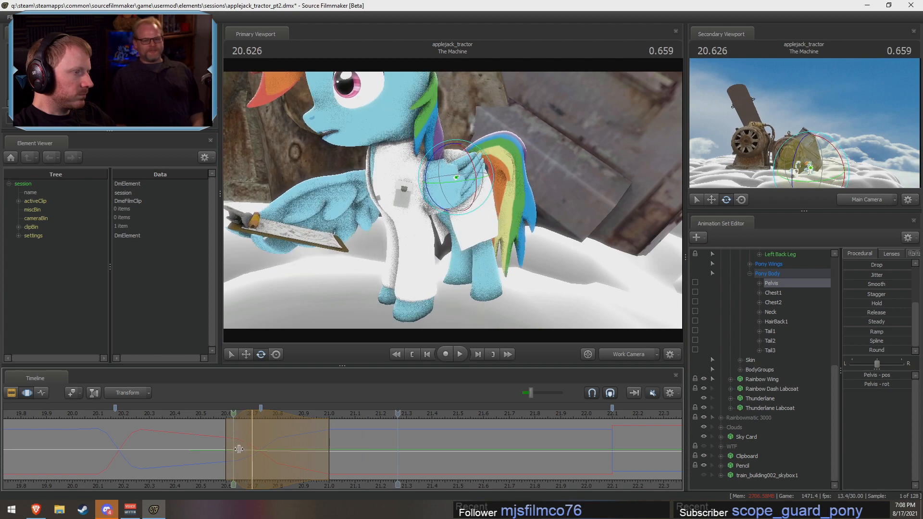
key(shift)
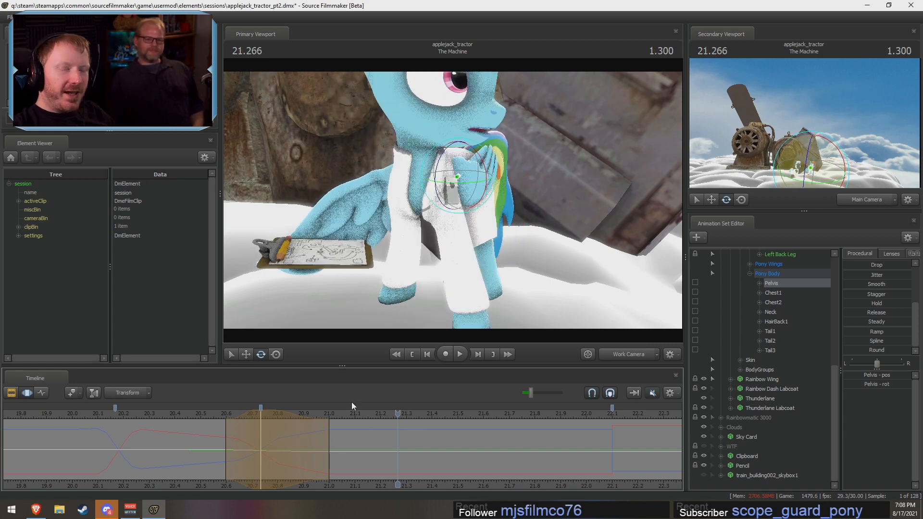
Step: Commit the Pelvis adjustment and inspect Rainbow Dash's whole-body pose at 20.73 s
mouse_move(365, 260)
mouse_down()
mouse_move(331, 262)
mouse_move(348, 264)
mouse_move(359, 252)
mouse_up()
key(d)
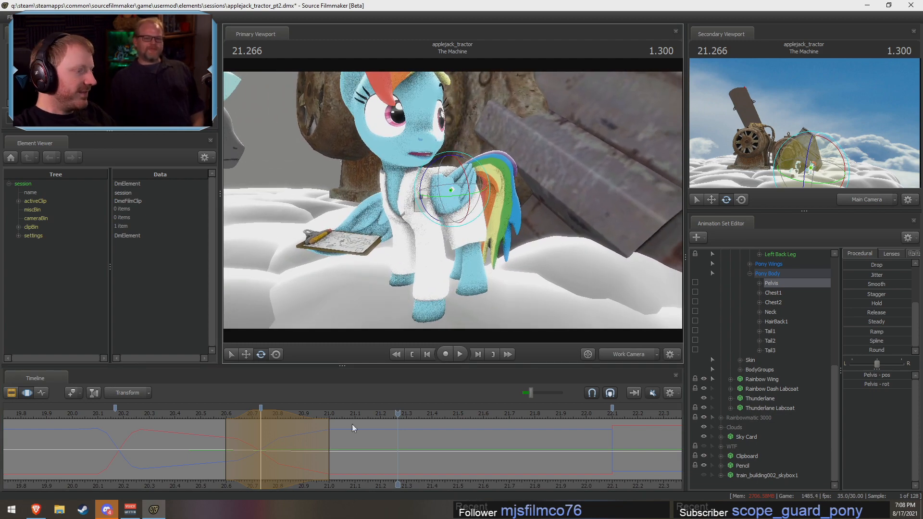
key(shift)
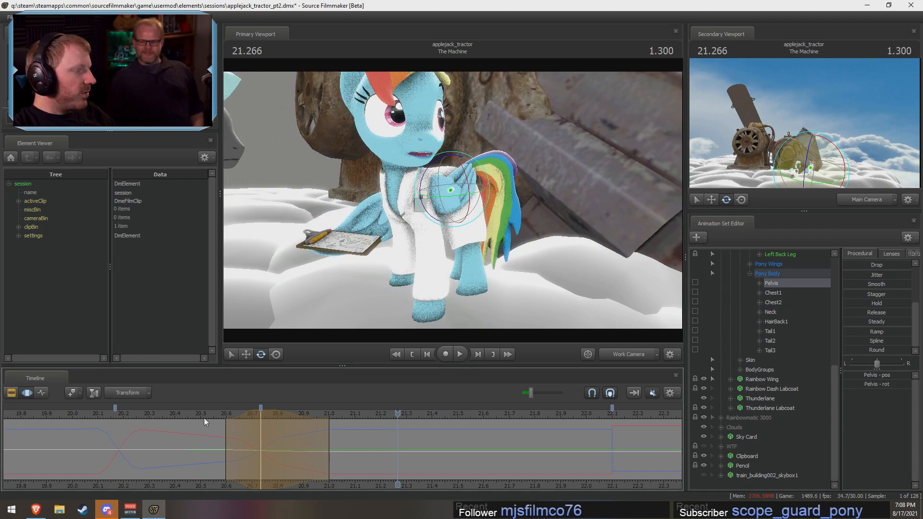
click(260, 427)
mouse_move(450, 277)
alt+mouse_down()
mouse_move(557, 274)
mouse_move(449, 277)
alt+mouse_up()
key(ctrl)
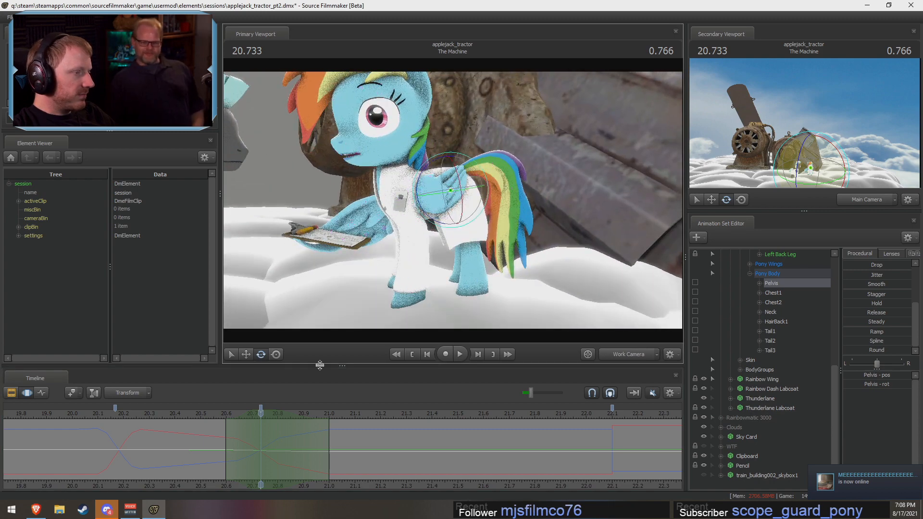
key(shift)
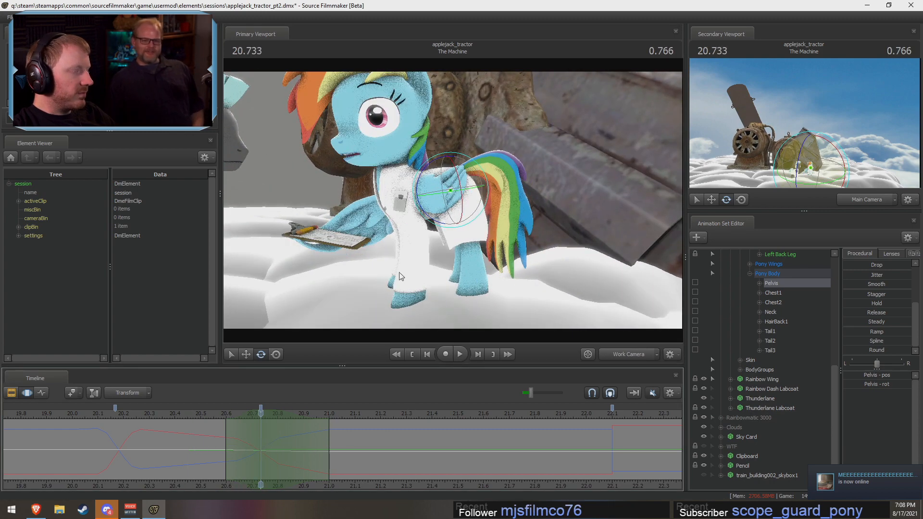
key(ctrl)
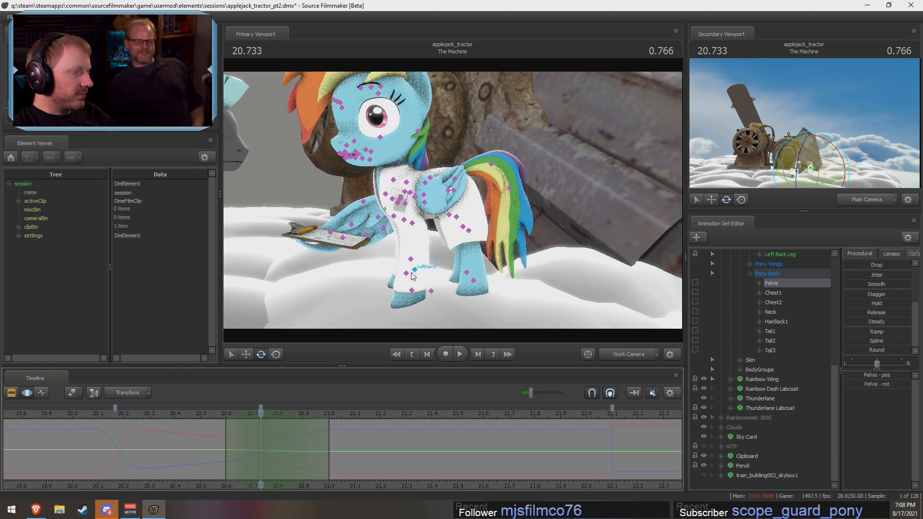
Step: Select Rainbow Dash's RightShoulder and rotate it slightly at 20.73 s, checking the foreleg from the front
ctrl+click(385, 194)
alt+drag(388, 261, 468, 231)
key(ctrl)
ctrl+click(442, 200)
alt+drag(444, 193, 487, 138)
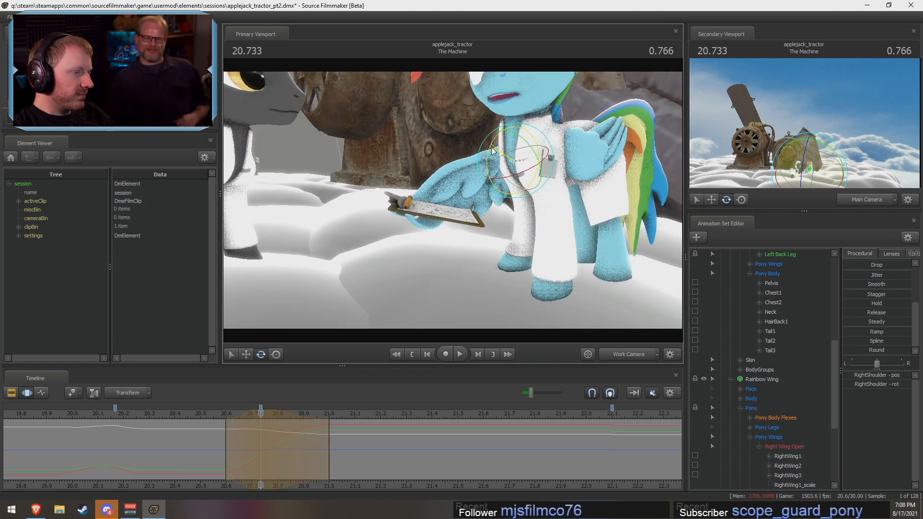
alt+drag(431, 202, 459, 290)
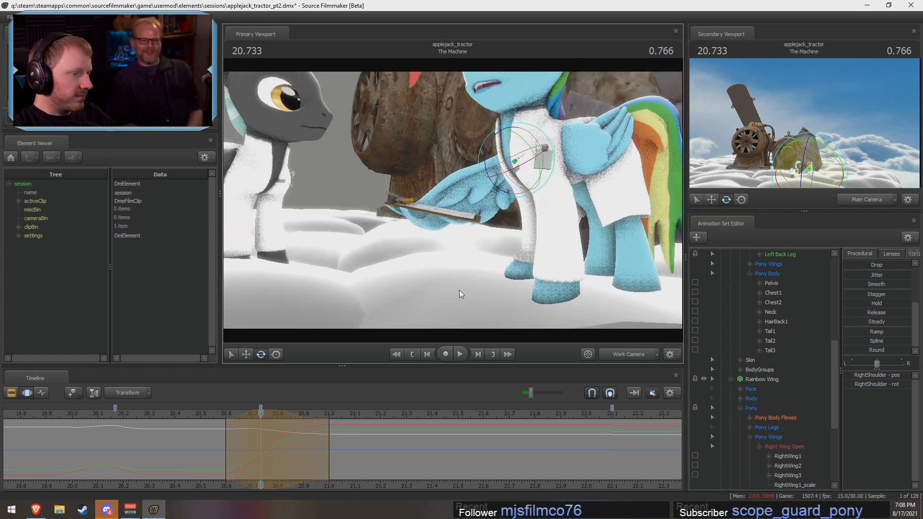
mouse_move(260, 456)
mouse_down()
mouse_move(180, 456)
mouse_move(260, 452)
mouse_up()
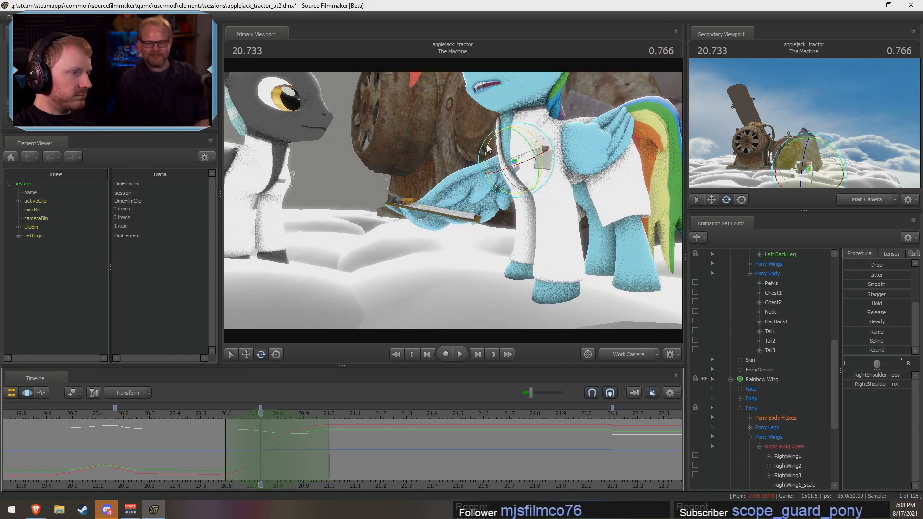
key(alt)
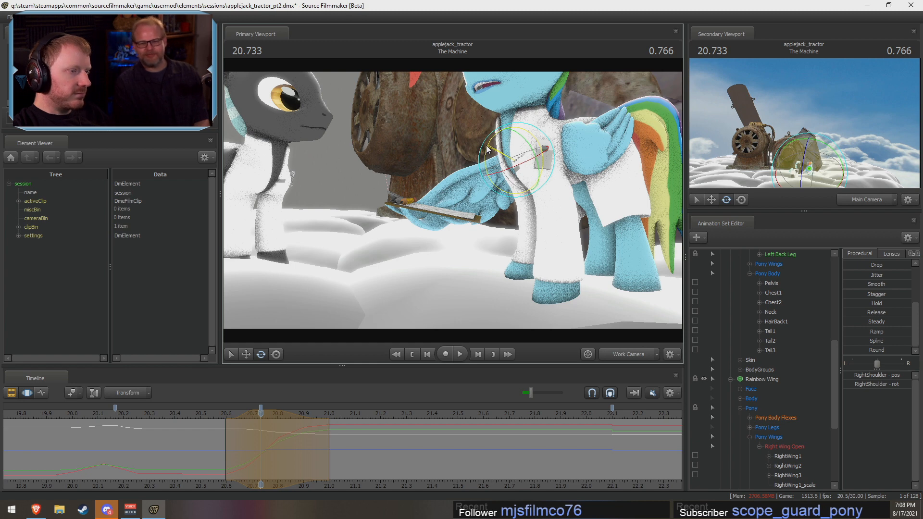
Step: Select Rainbow Dash's RightForearm, rotate it slightly at 20.73 s and play back the foreleg motion
key(ctrl)
click(524, 177)
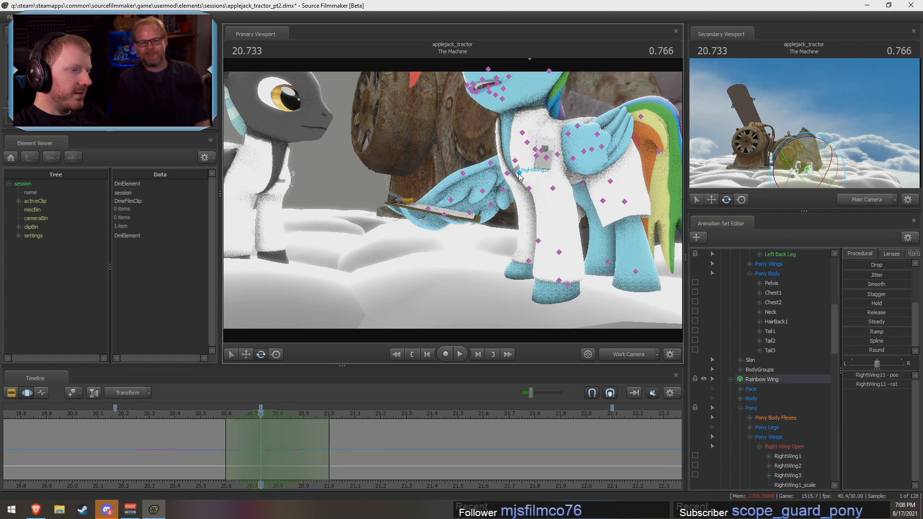
click(517, 168)
click(529, 188)
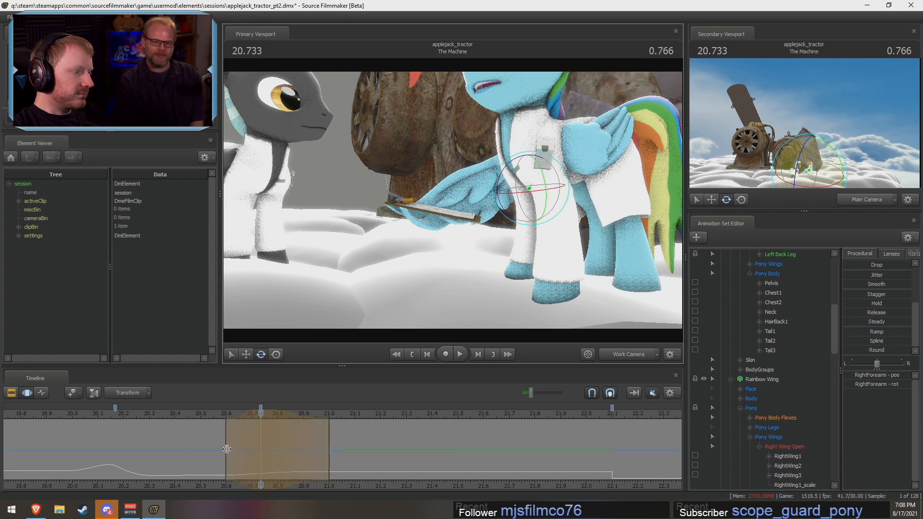
key(shift)
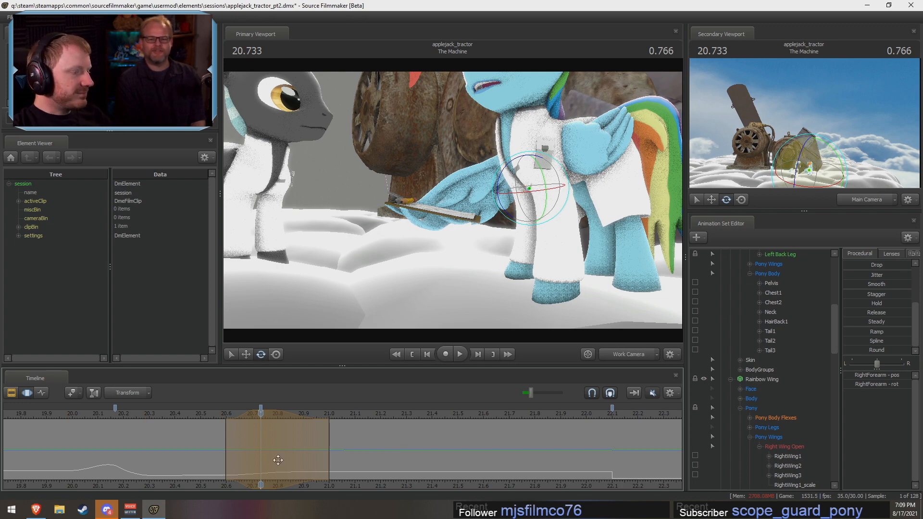
key(space)
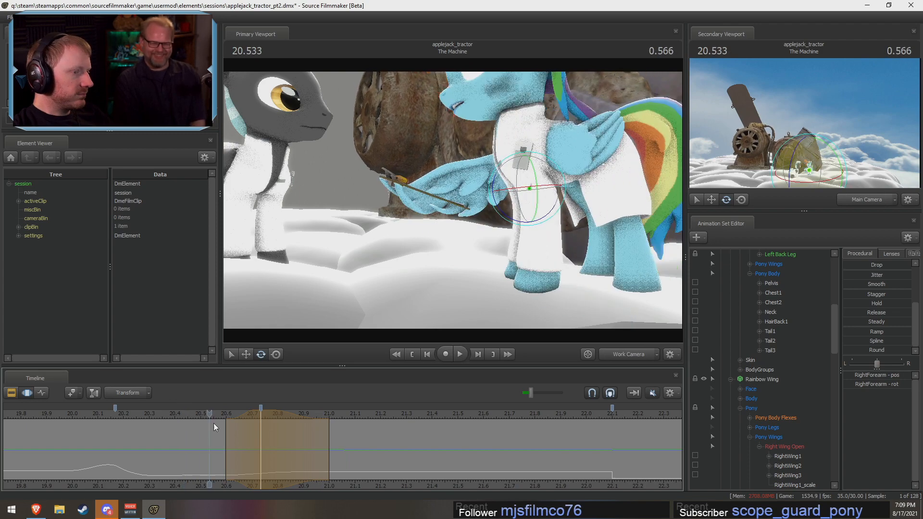
key(space)
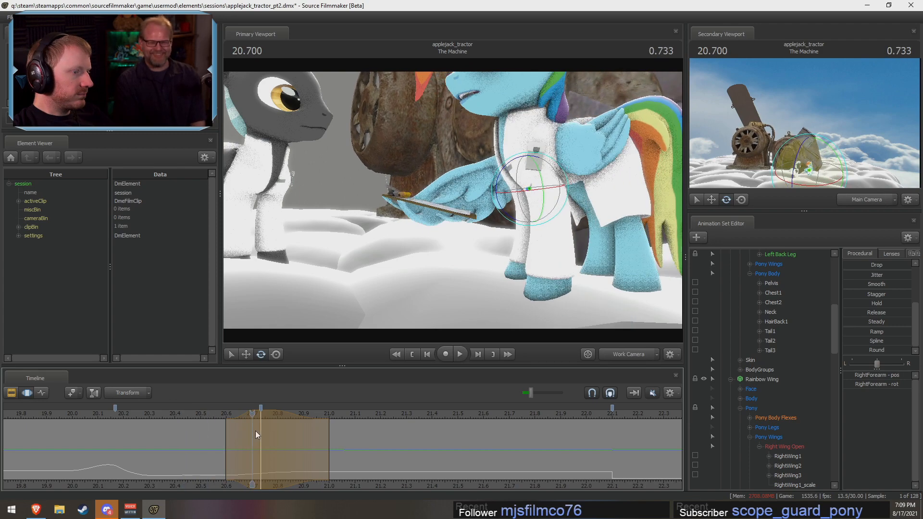
click(502, 210)
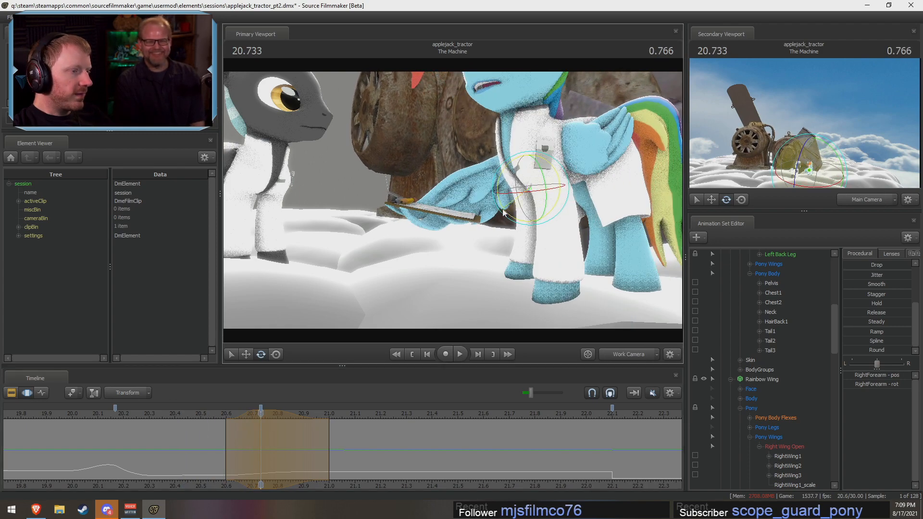
Step: Replay the turn from Rainbow Dash's other side and set a new time selection from about 20.67 s to 20.93 s, centred on 20.80 s
drag(448, 306, 448, 306)
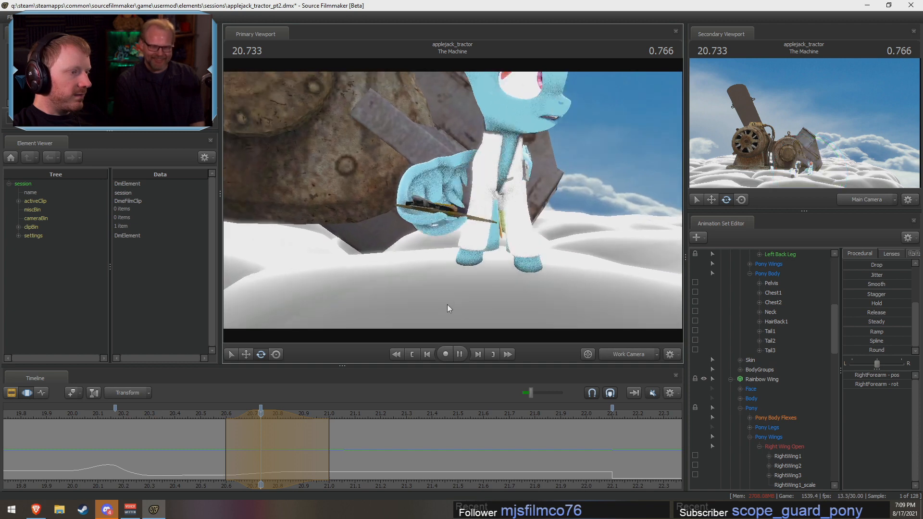
key(shift)
key(space)
key(space)
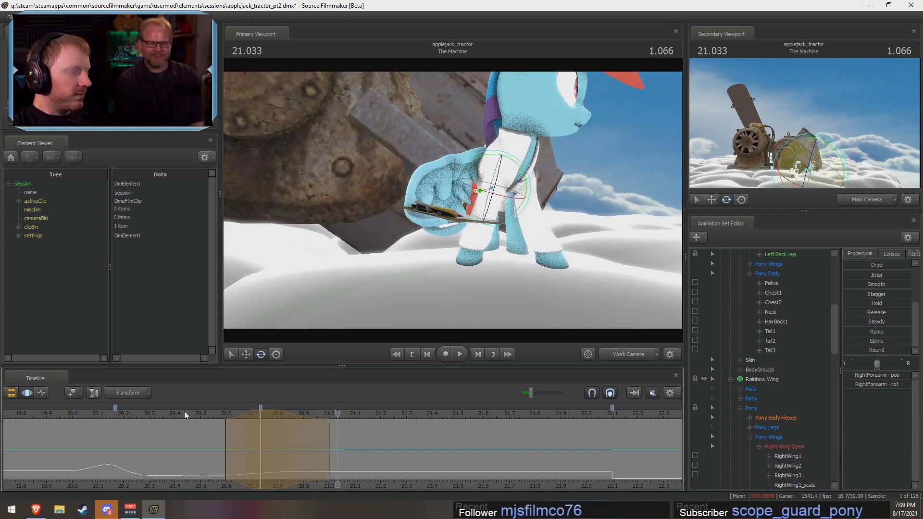
drag(185, 415, 278, 442)
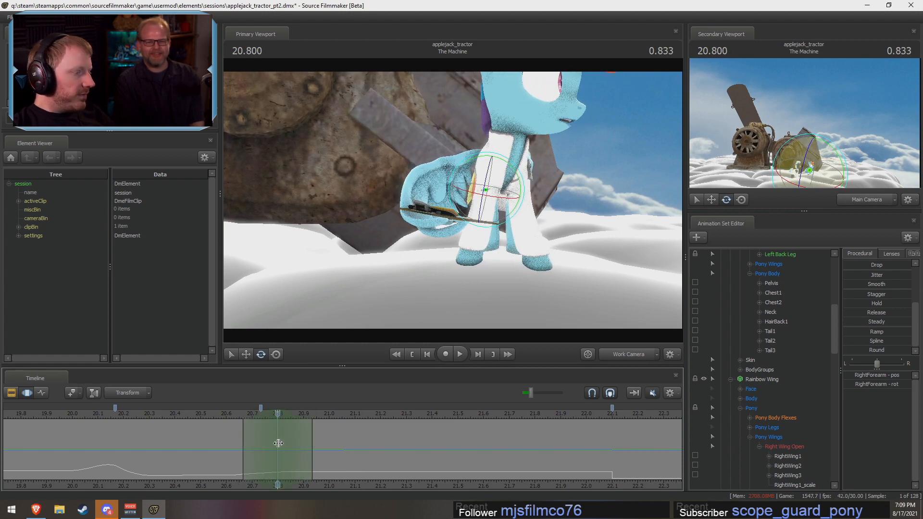
Step: Select Rainbow Dash's LeftShoulder and move it slightly at 20.80 s
alt+drag(461, 184, 346, 186)
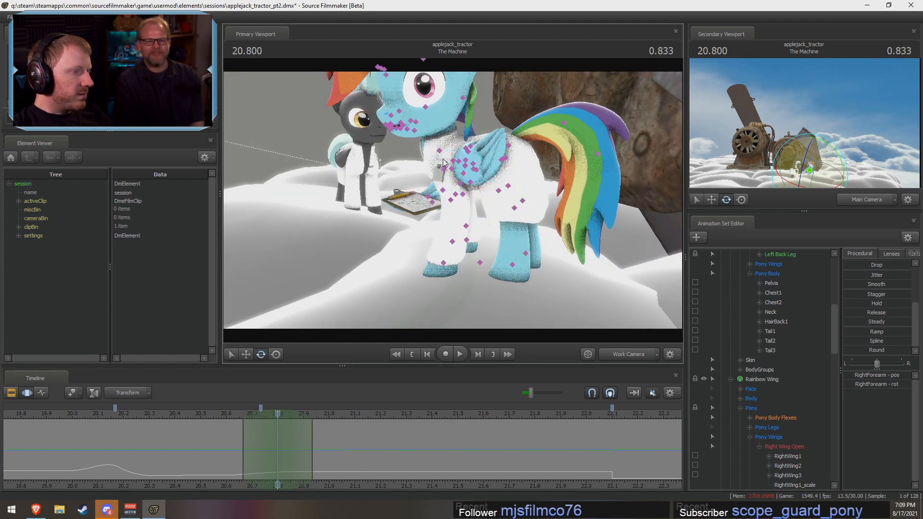
alt+drag(442, 167, 475, 155)
ctrl+click(453, 171)
key(w)
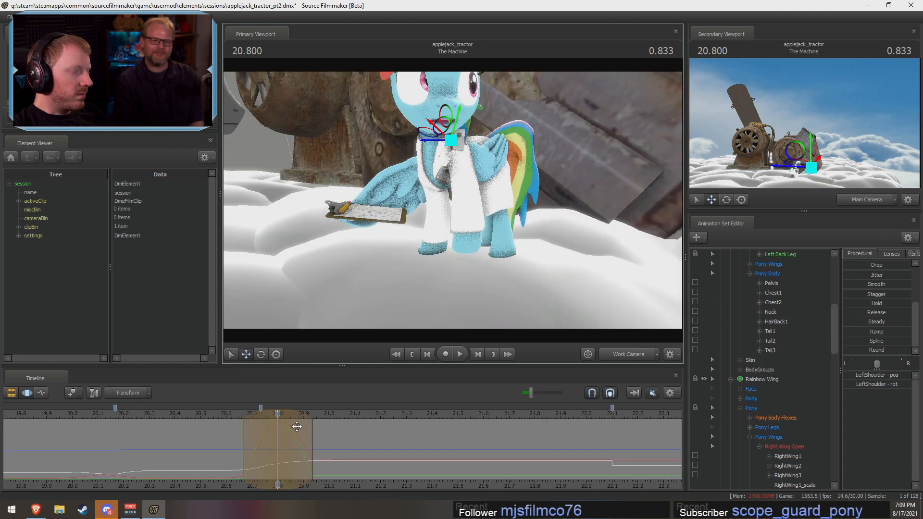
Step: Play back the turn from about 20.57 s, viewing Rainbow Dash from two angles to check the LeftShoulder motion
click(217, 417)
key(space)
key(space)
key(shift)
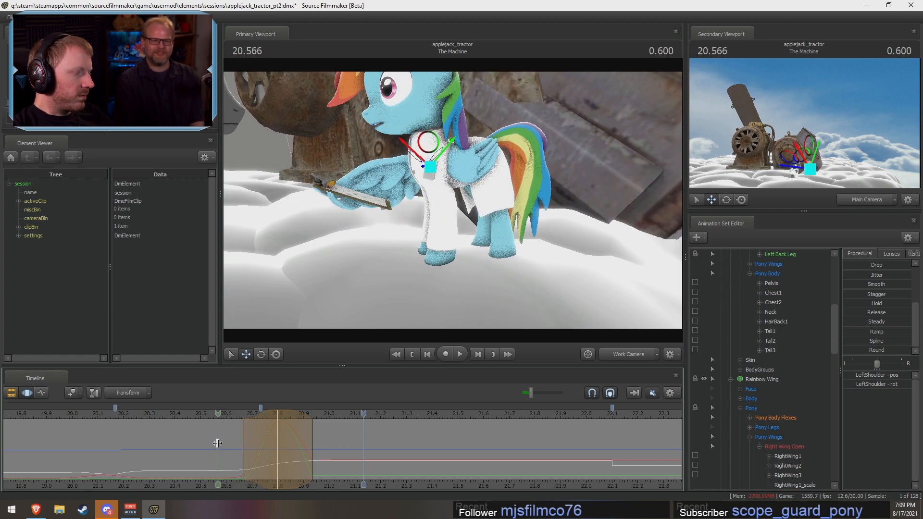
click(218, 416)
alt+drag(365, 259, 434, 266)
key(space)
Step: Undo the last LeftShoulder change and replay Rainbow Dash's turn from about 20.57 s in a front view
key(space)
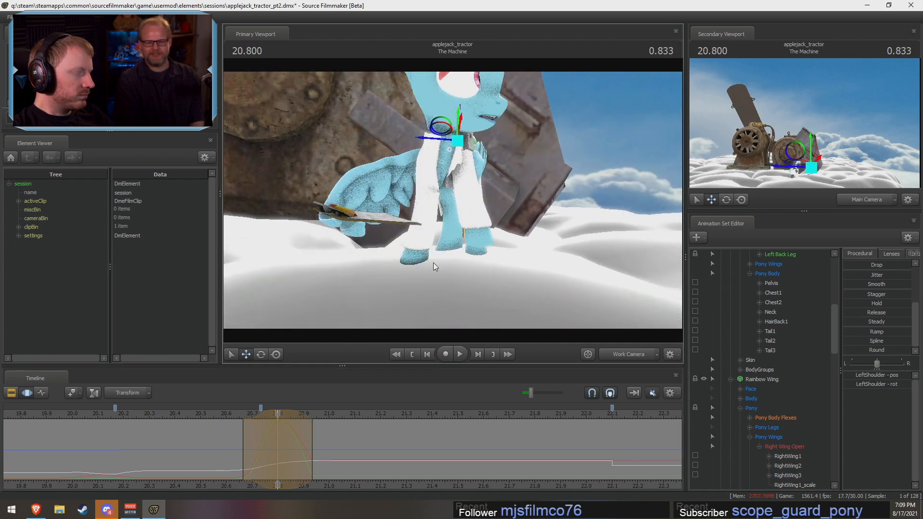
key(ctrl+z)
alt+drag(495, 143, 449, 133)
key(space)
click(215, 411)
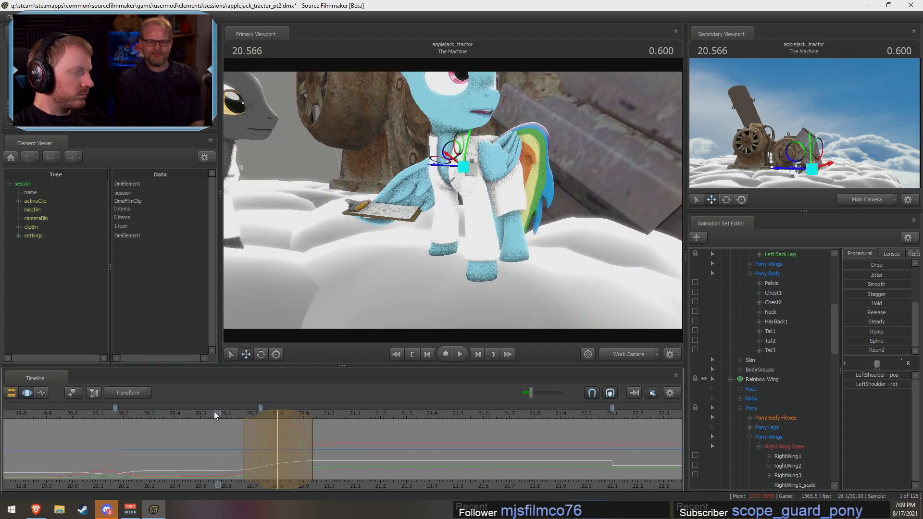
Step: Widen the LeftShoulder edit's time selection to run from about 20.63 s to 20.97 s while replaying the turn
key(space)
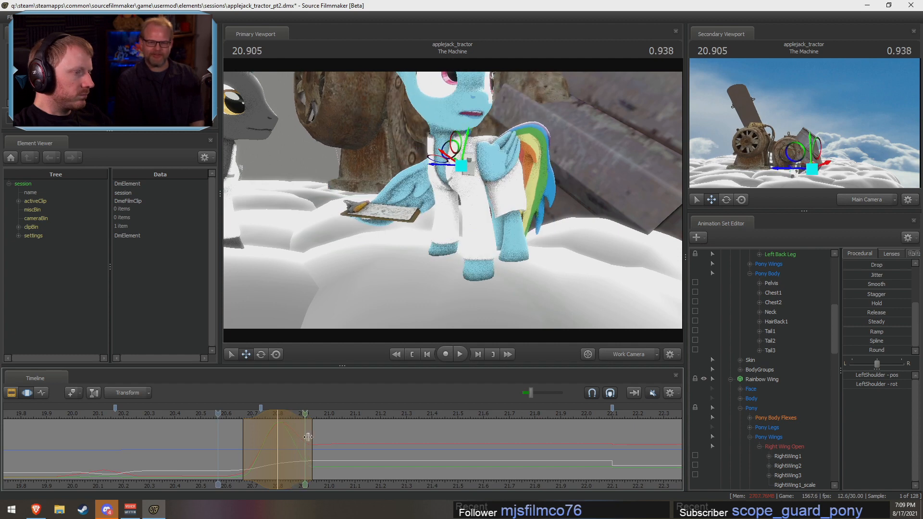
key(space)
key(space)
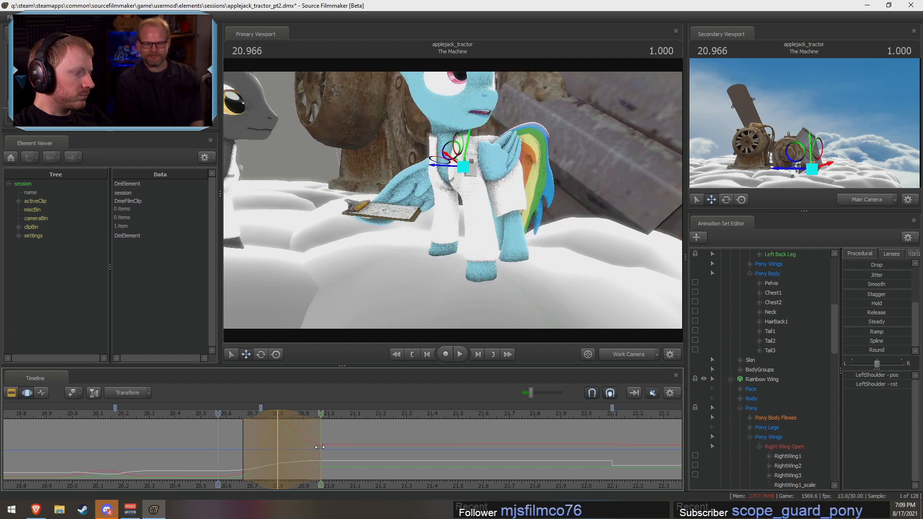
key(space)
drag(243, 437, 235, 438)
key(space)
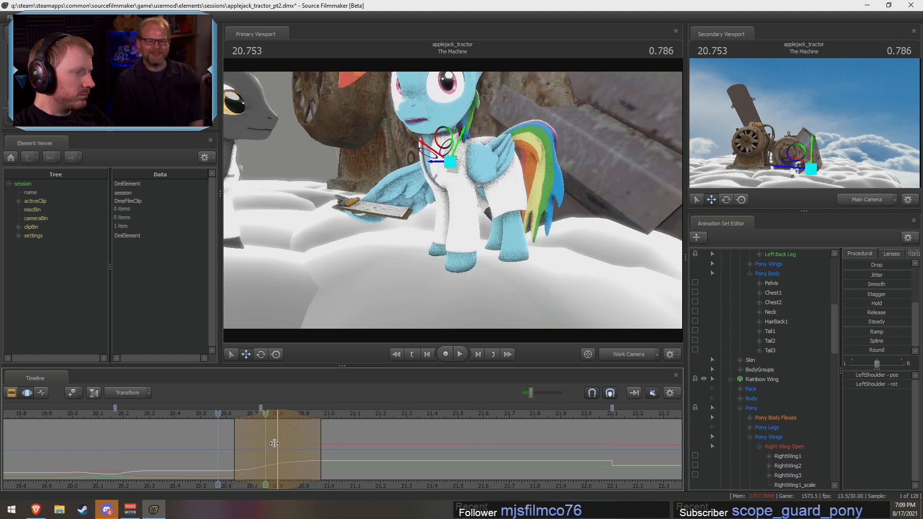
key(space)
Step: Replay the turn from about 20.50 s with the view orbited to Rainbow Dash's other side
click(204, 414)
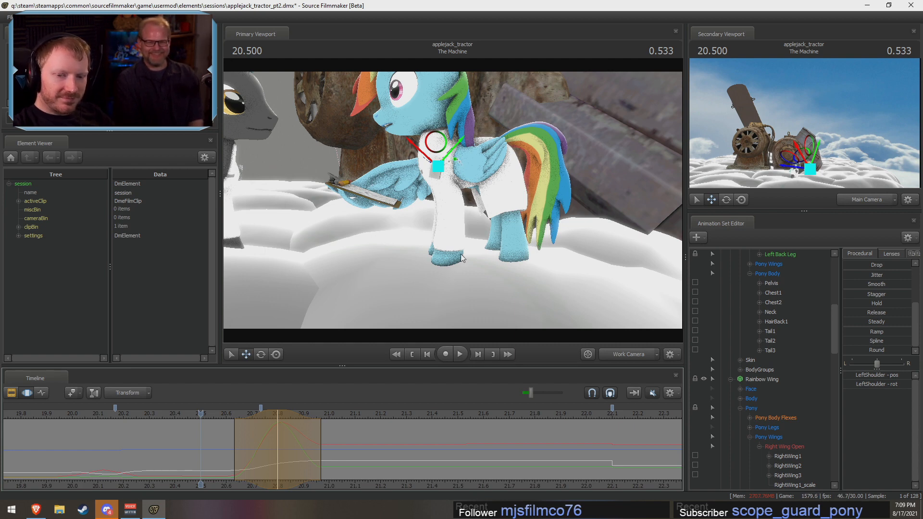
alt+drag(461, 253, 546, 233)
key(space)
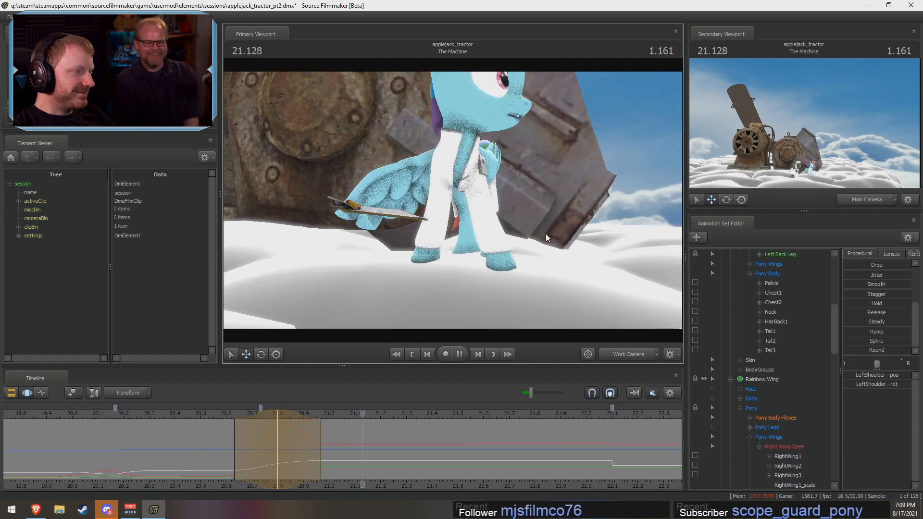
key(space)
click(183, 414)
key(space)
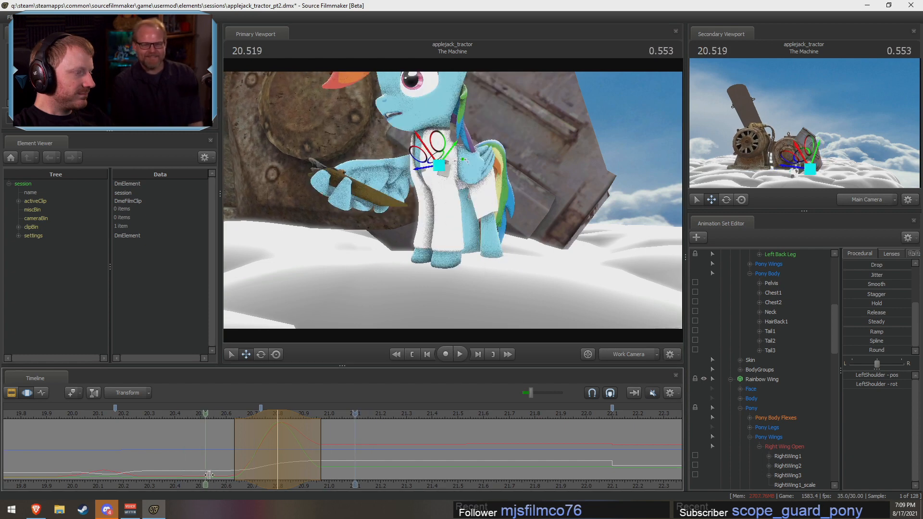
click(247, 473)
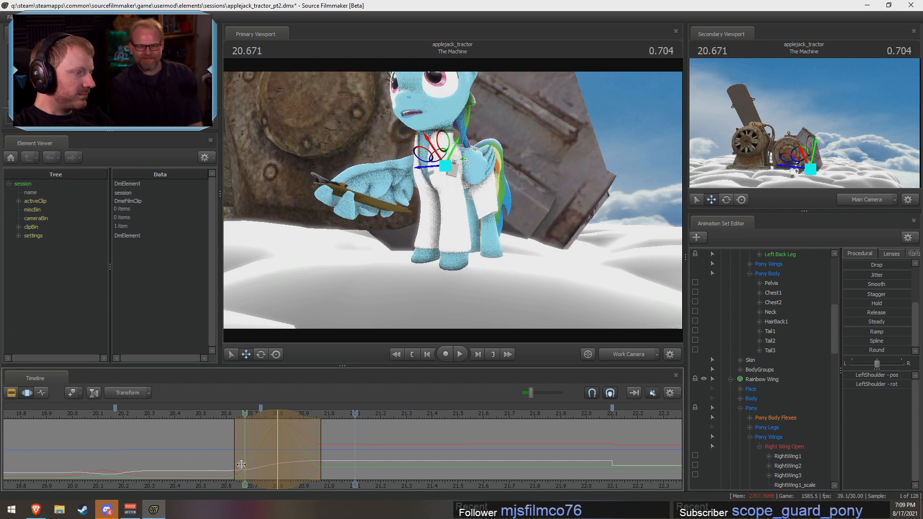
Step: Extend the time selection's start to about 20.60 s, shift its centre to 20.77 s and replay the turn
drag(237, 451, 231, 451)
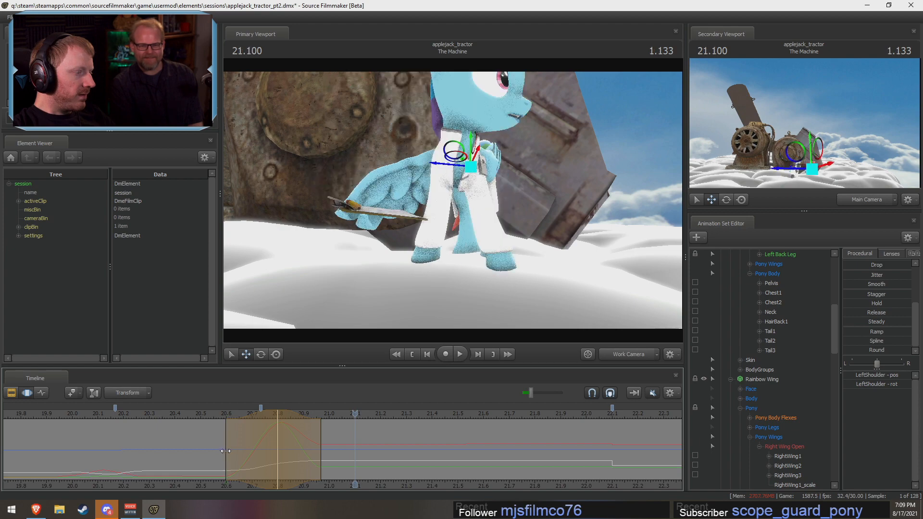
key(space)
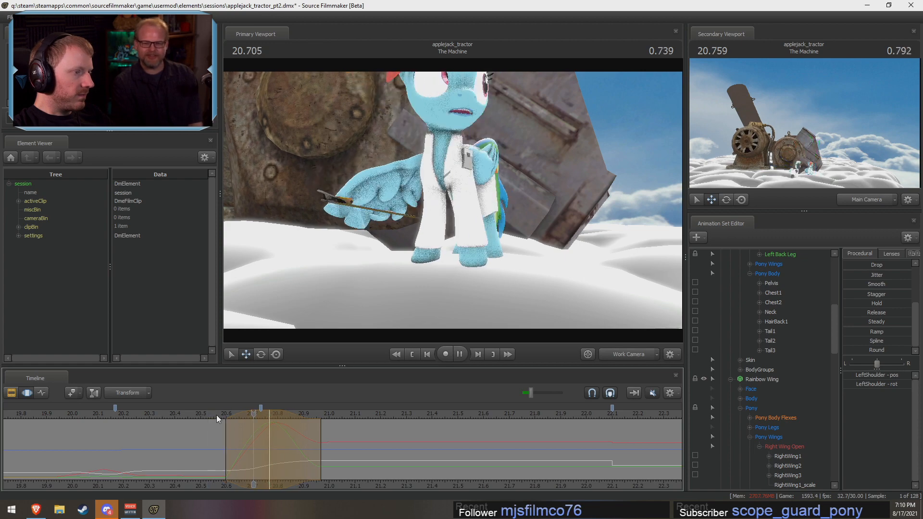
drag(216, 417, 269, 425)
Step: Undo the last LeftShoulder move and rotate the LeftShoulder at 20.77 s instead
key(ctrl+z)
alt+drag(466, 294, 398, 294)
alt+drag(454, 174, 452, 205)
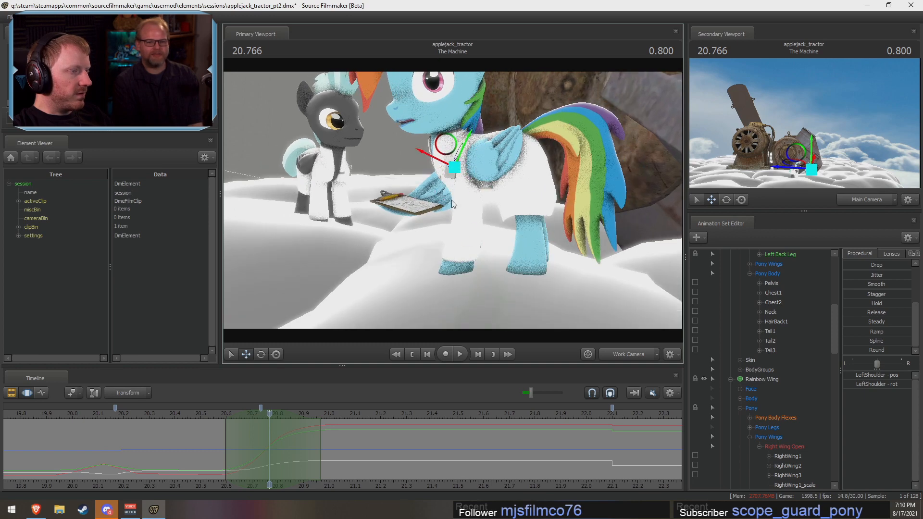
click(452, 176)
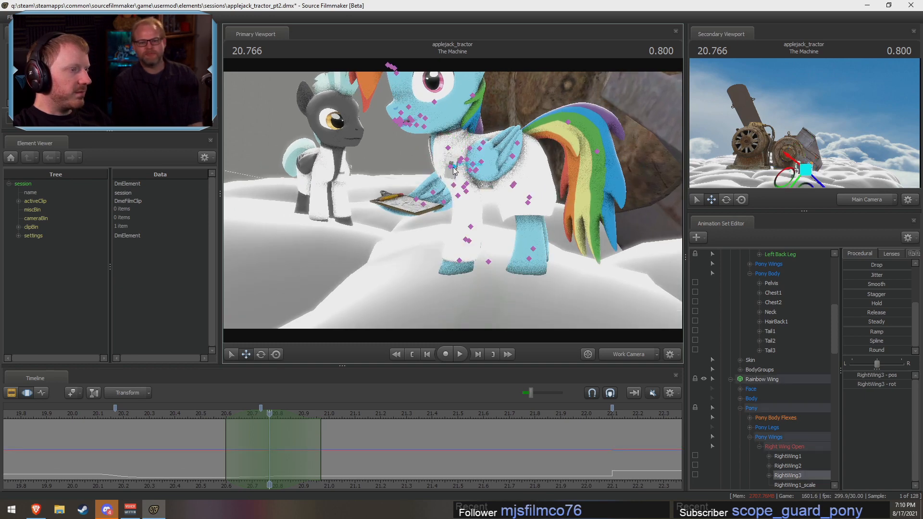
click(458, 168)
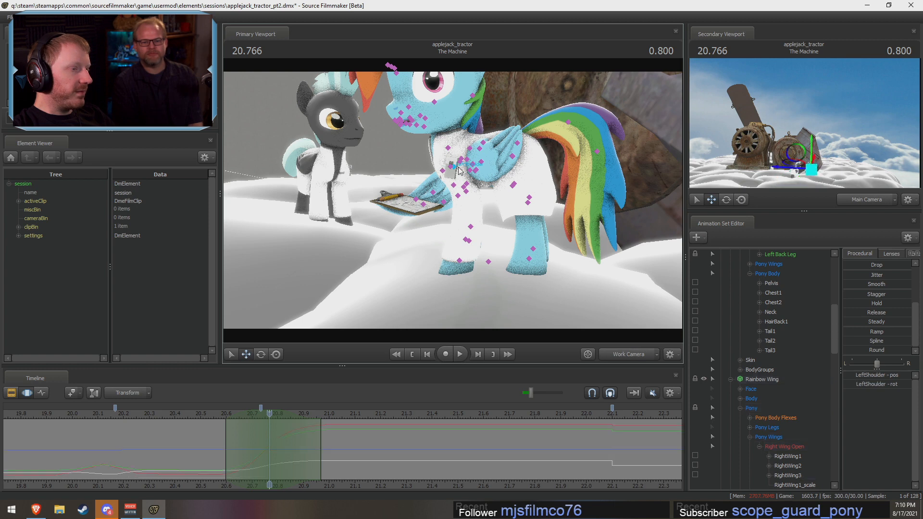
drag(479, 197, 481, 192)
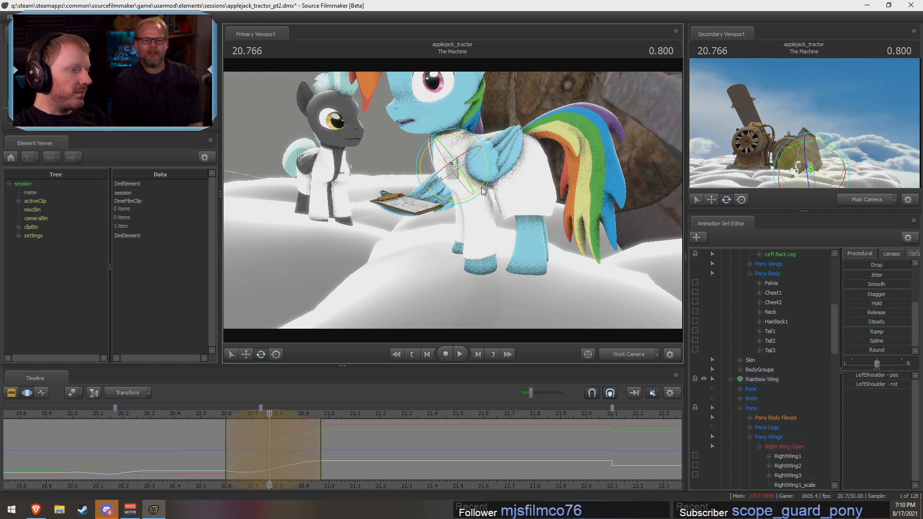
Step: Rotate Rainbow Dash's LeftForearm and LeftHand at 20.77 s to bend the lifted foreleg, and scrub the motion
click(471, 187)
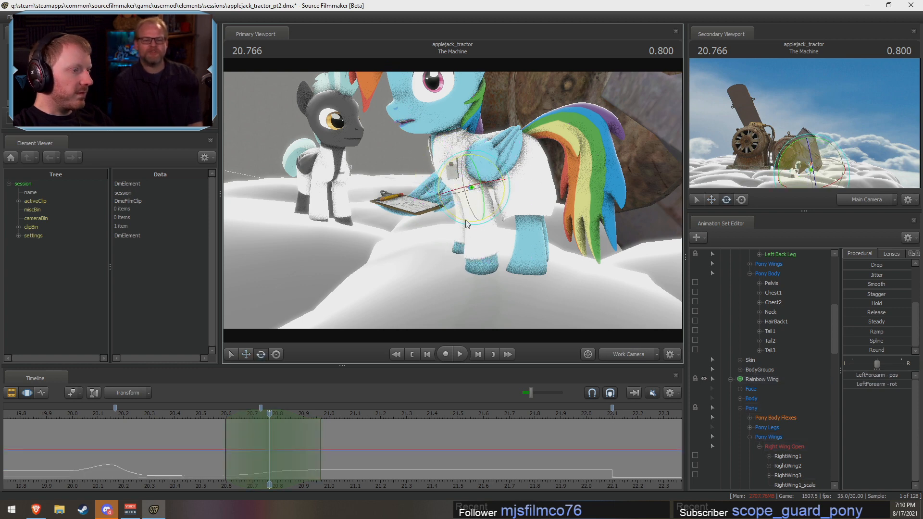
drag(466, 223, 435, 246)
click(431, 249)
drag(431, 254, 588, 261)
key(shift)
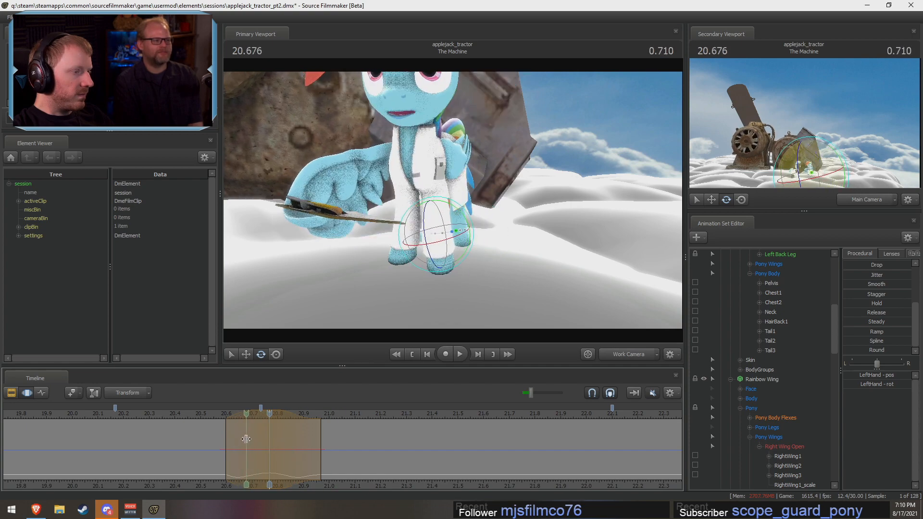
Step: Reselect Rainbow Dash's LeftShoulder and adjust its rotation slightly at 20.77 s
alt+drag(525, 307, 394, 288)
key(ctrl)
click(439, 169)
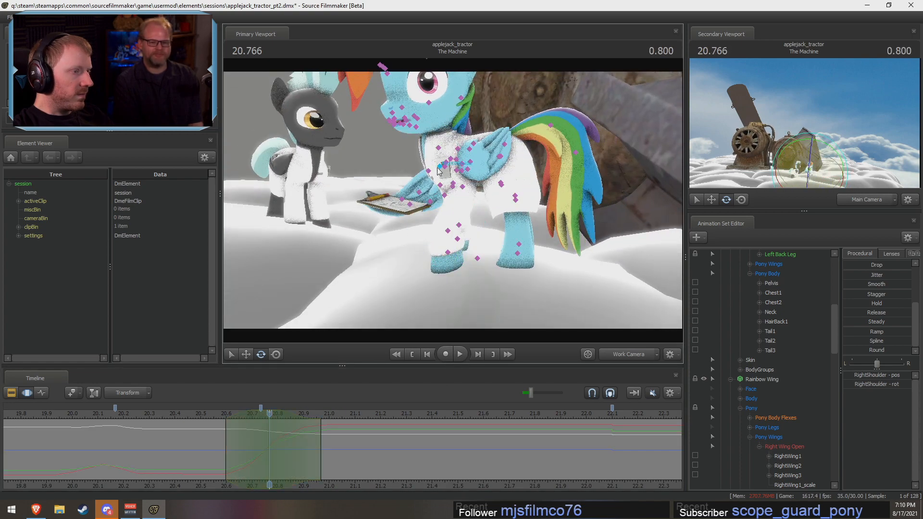
ctrl+click(446, 169)
alt+drag(447, 169, 431, 216)
drag(475, 185, 471, 191)
Step: Refine the foreleg bend by rotating the LeftForearm and LeftHand at 20.77 s
key(ctrl)
ctrl+click(466, 185)
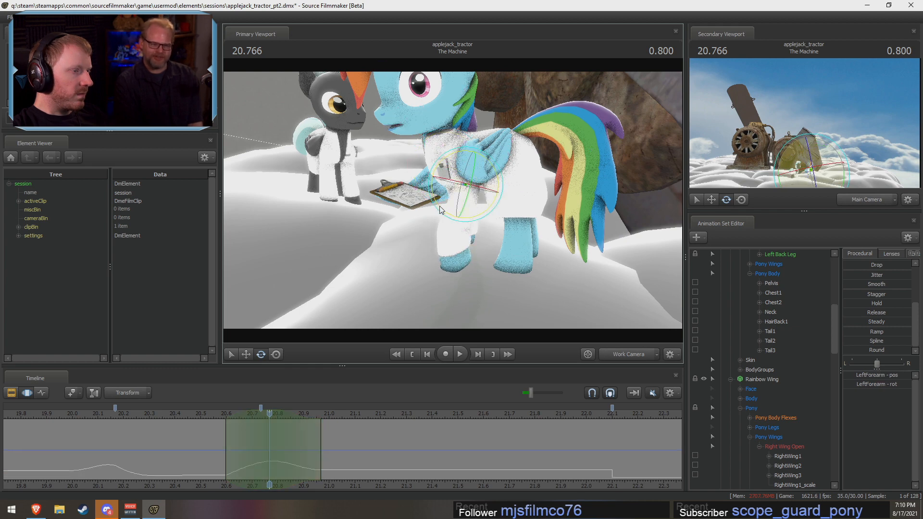
ctrl+click(425, 223)
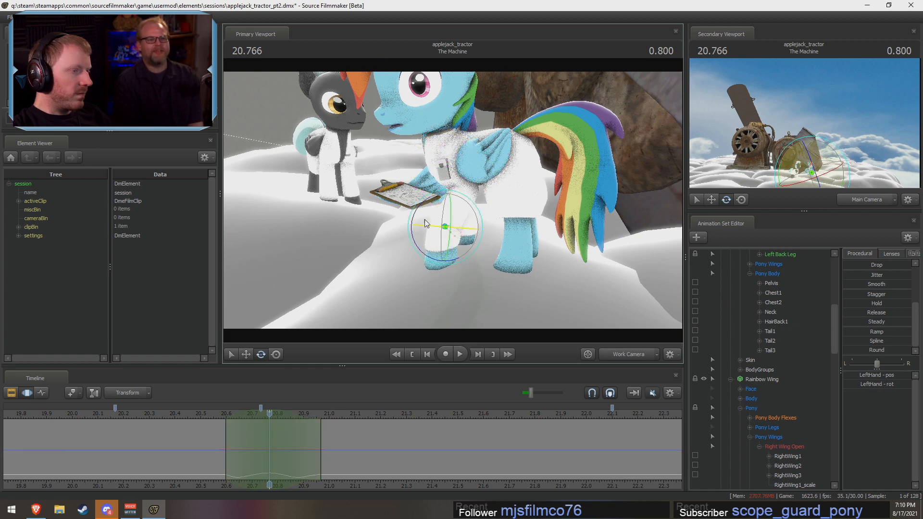
drag(418, 212, 356, 384)
Step: Scrub the foreleg motion and set a new time selection from about 20.60 s to 20.93 s, centred on 20.73 s
mouse_move(217, 425)
mouse_down()
mouse_move(279, 428)
mouse_move(230, 433)
mouse_move(249, 434)
mouse_up()
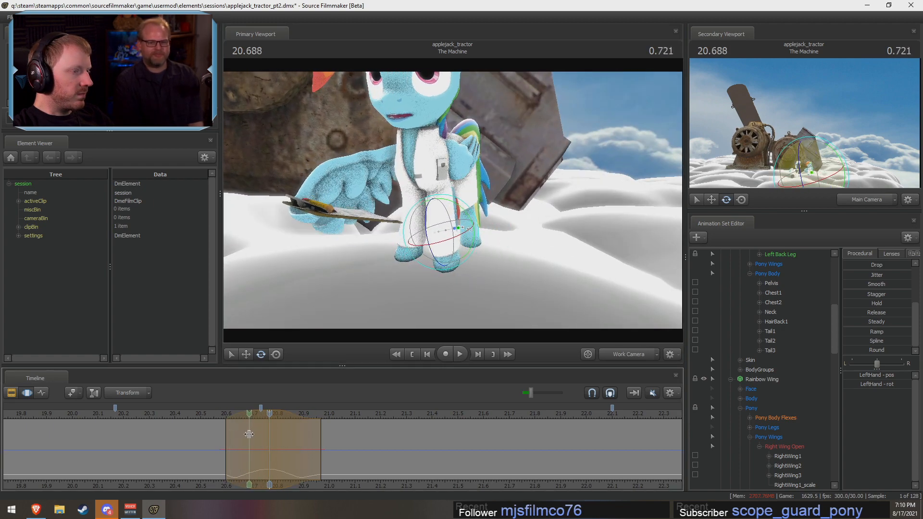
shift+click(249, 433)
shift+scroll(249, 434, up, 4)
shift+scroll(249, 434, down, 1)
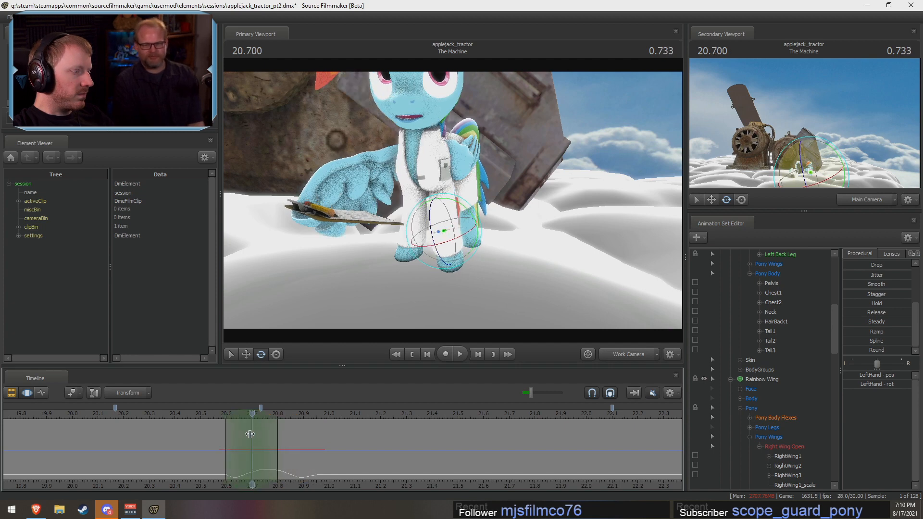
drag(218, 436, 312, 440)
shift+click(265, 442)
shift+scroll(265, 442, up, 4)
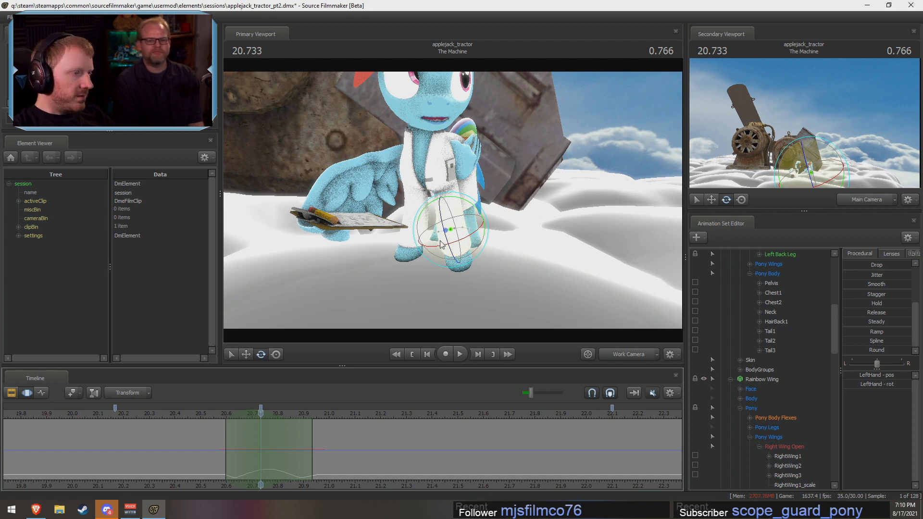
Step: Rotate Rainbow Dash's LeftForearm slightly at 20.73 s and pull the time selection's end back to about 20.90 s
alt+drag(432, 263, 456, 246)
ctrl+click(441, 185)
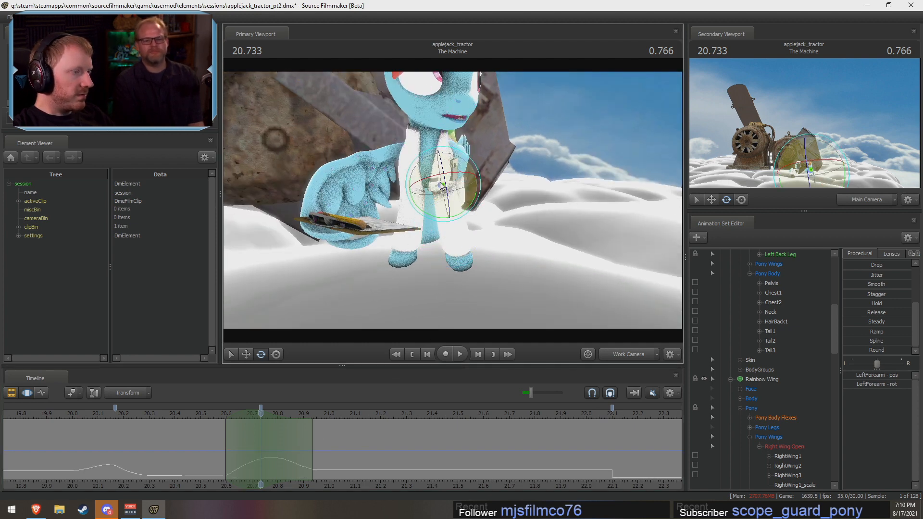
drag(472, 185, 483, 183)
drag(222, 431, 254, 437)
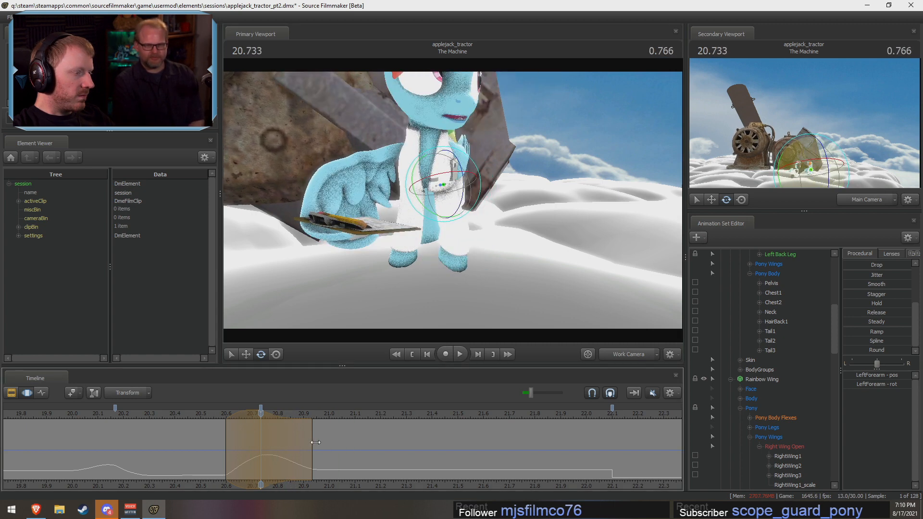
mouse_move(312, 446)
mouse_down()
mouse_move(295, 446)
mouse_move(303, 447)
mouse_up()
Step: Scrub and play back the turn to check the LeftForearm motion around 20.73 s
drag(234, 440, 304, 452)
click(173, 415)
key(space)
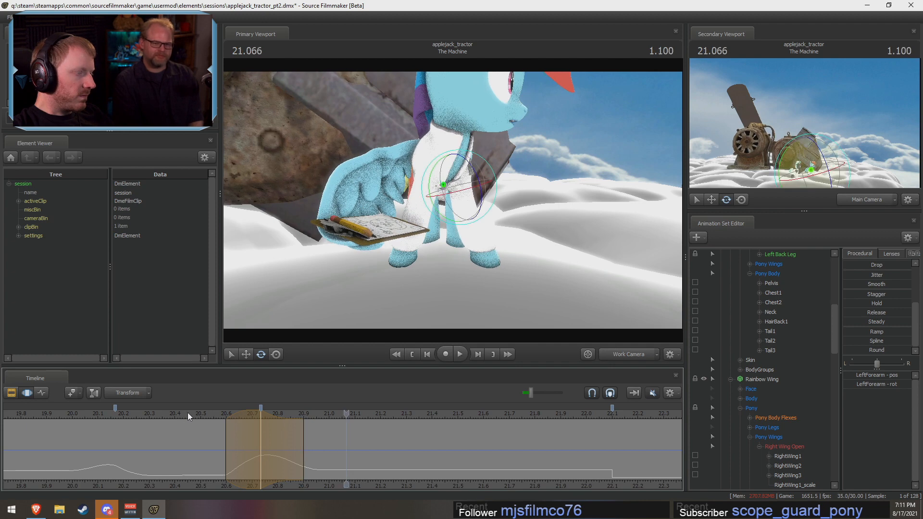
key(space)
drag(208, 455, 260, 452)
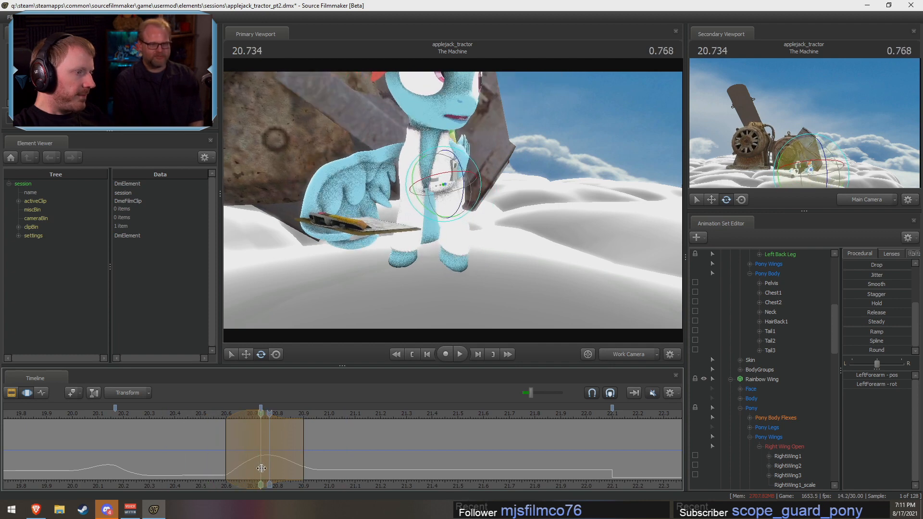
Step: Set the time selection from about 20.60 s to 20.87 s, select Rainbow Dash's LeftShoulder and move it up slightly at 20.73 s
key(Escape)
shift+scroll(261, 452, up, 4)
alt+drag(495, 206, 448, 193)
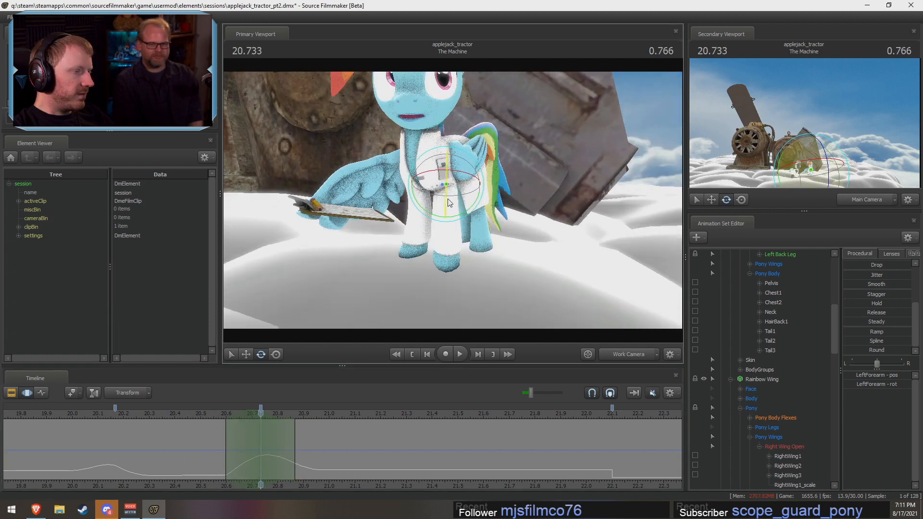
click(429, 161)
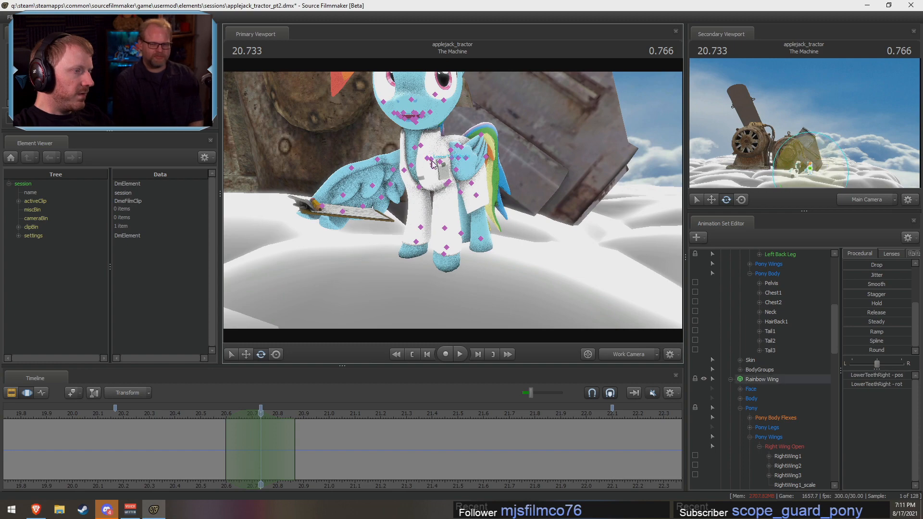
alt+drag(435, 163, 387, 187)
ctrl+click(429, 167)
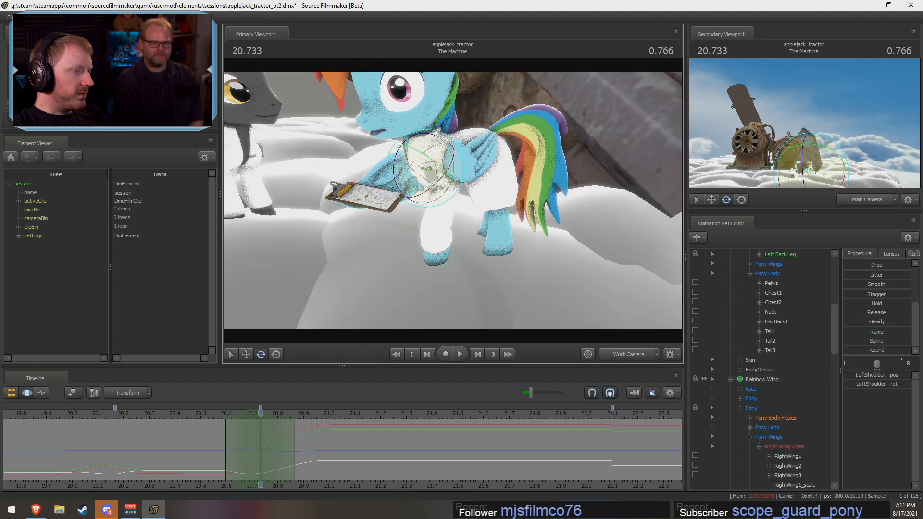
alt+drag(429, 166, 453, 175)
key(w)
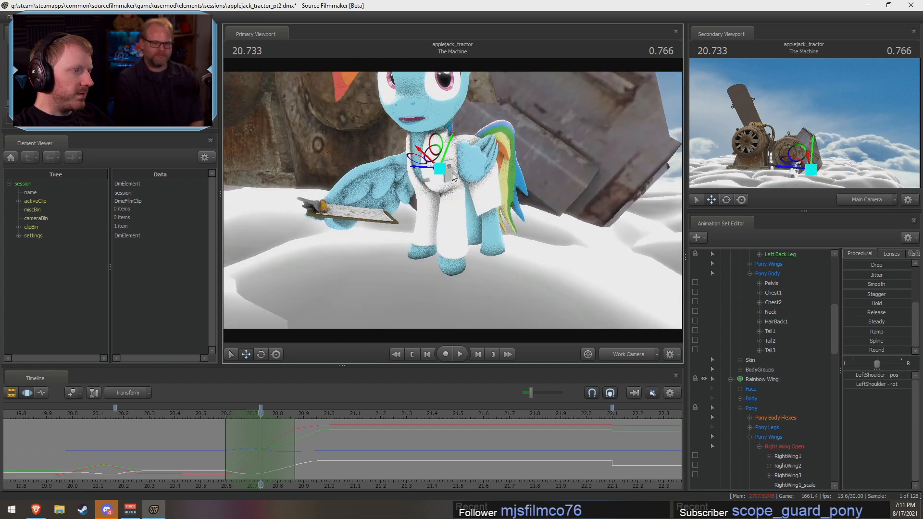
drag(436, 140, 436, 138)
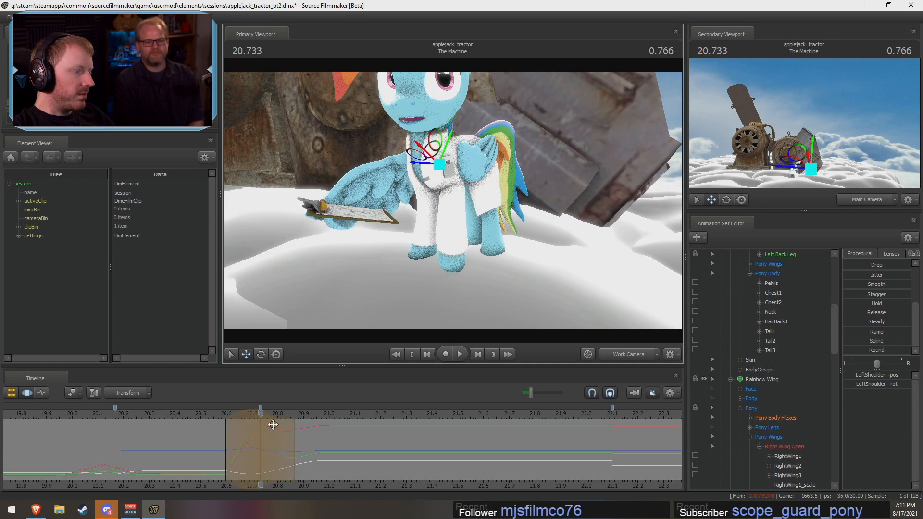
Step: Replay the turn repeatedly from about 20.50 s, viewing Rainbow Dash from another angle to check the shoulder and foreleg motion
click(217, 414)
key(space)
click(220, 415)
alt+drag(442, 204, 455, 207)
key(space)
key(space)
click(202, 411)
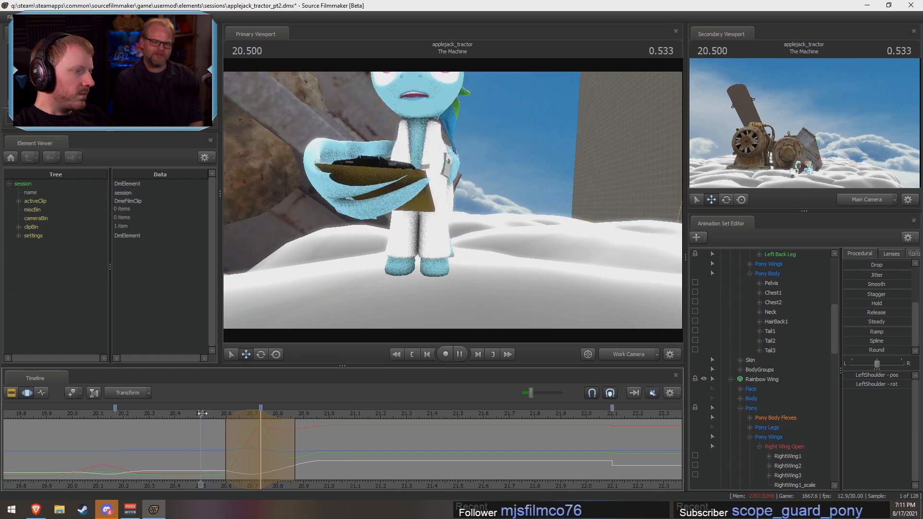
key(space)
key(space)
click(195, 412)
key(space)
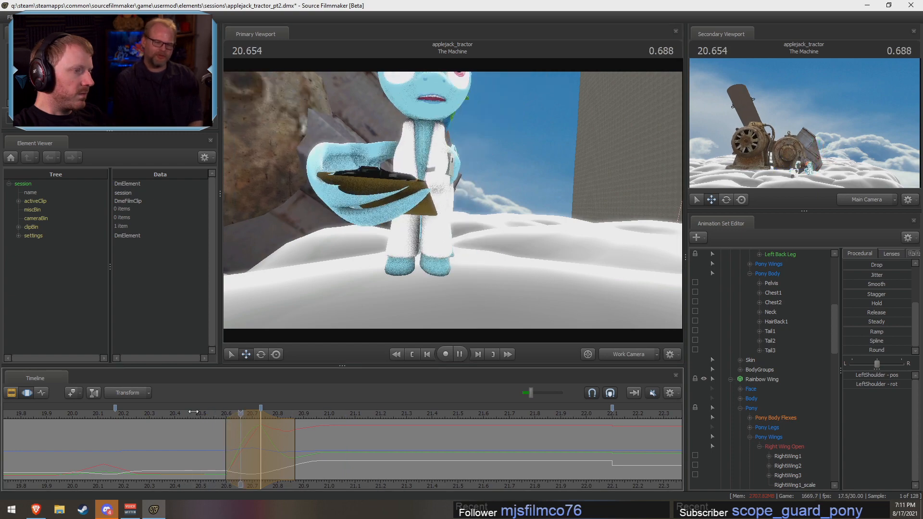
key(space)
Step: Set a narrower time selection from about 20.67 s to 20.80 s, centred on 20.73 s
key(shift)
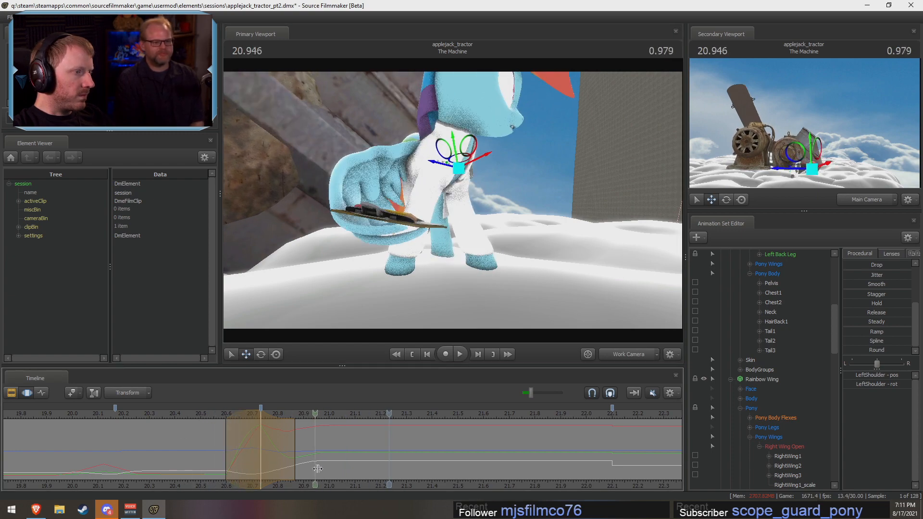
shift+click(261, 465)
shift+scroll(264, 465, up, 2)
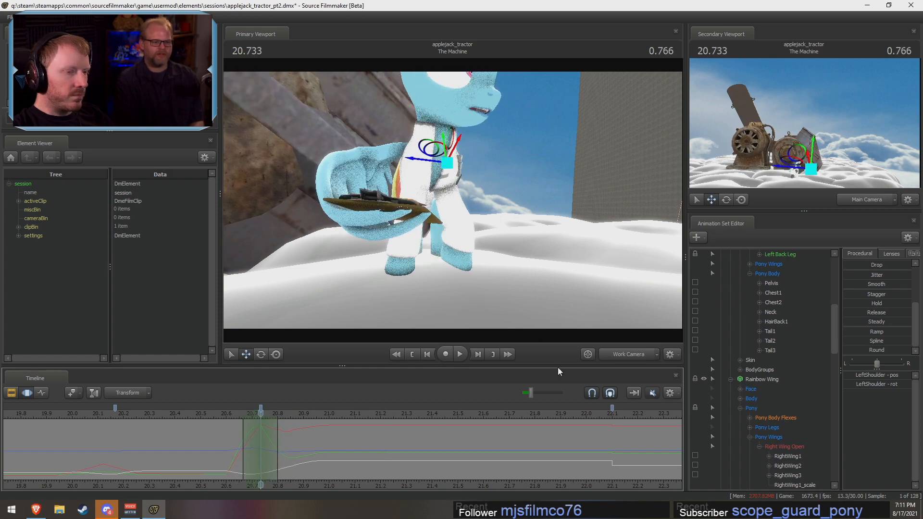
Step: Select Rainbow Dash's Upper Face controls in the Face group at 20.73 s
drag(557, 269, 480, 298)
scroll(794, 388, up, 6)
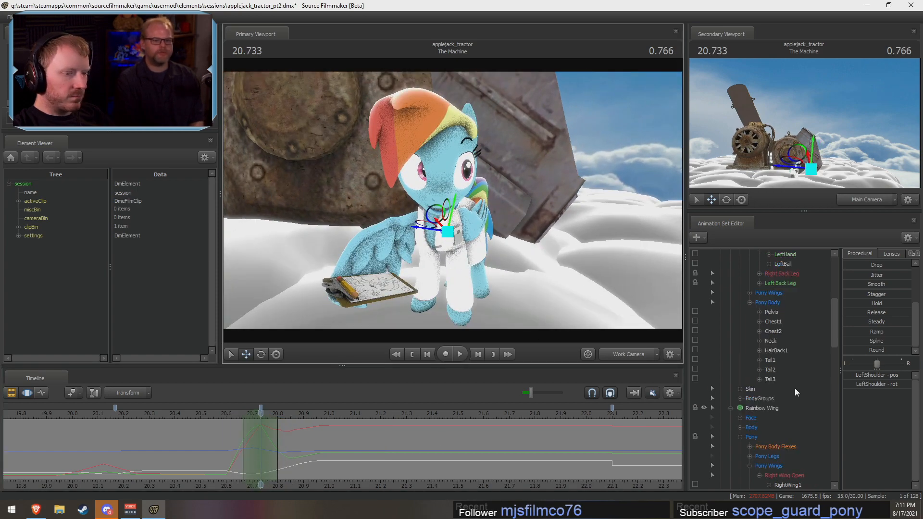
click(740, 273)
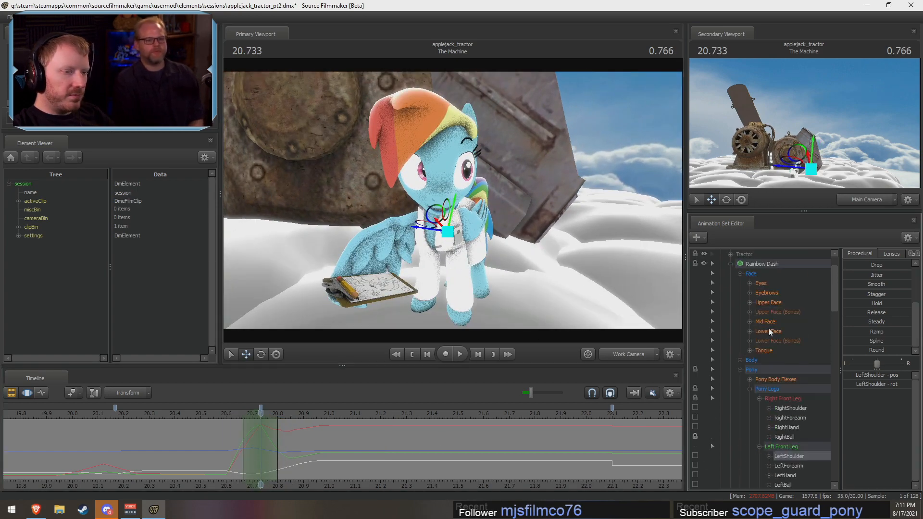
click(781, 303)
scroll(223, 477, up, 1)
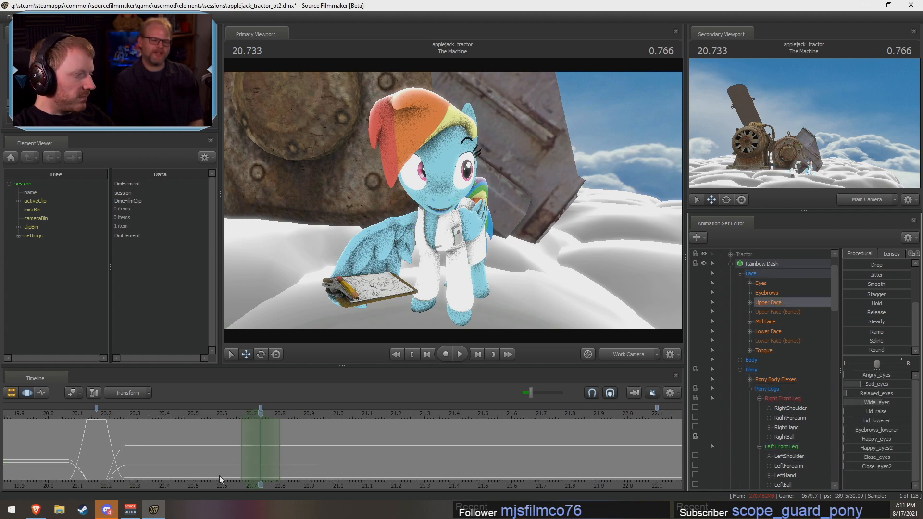
Step: For the Upper Face, set the time range to about 20.43–20.73 s, switch it to about 20.73–21.20 s and fully apply the Out preset
shift+drag(250, 467, 212, 459)
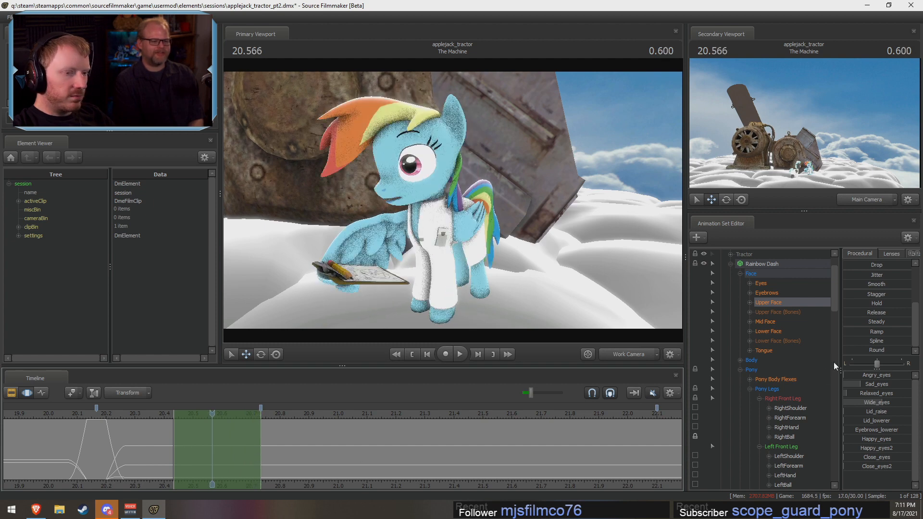
click(762, 283)
click(768, 302)
scroll(875, 288, up, 3)
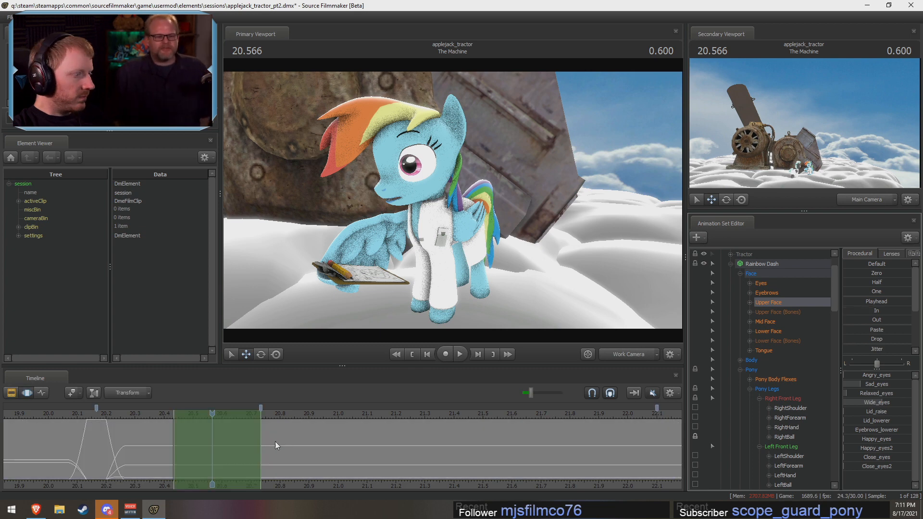
drag(277, 445, 327, 448)
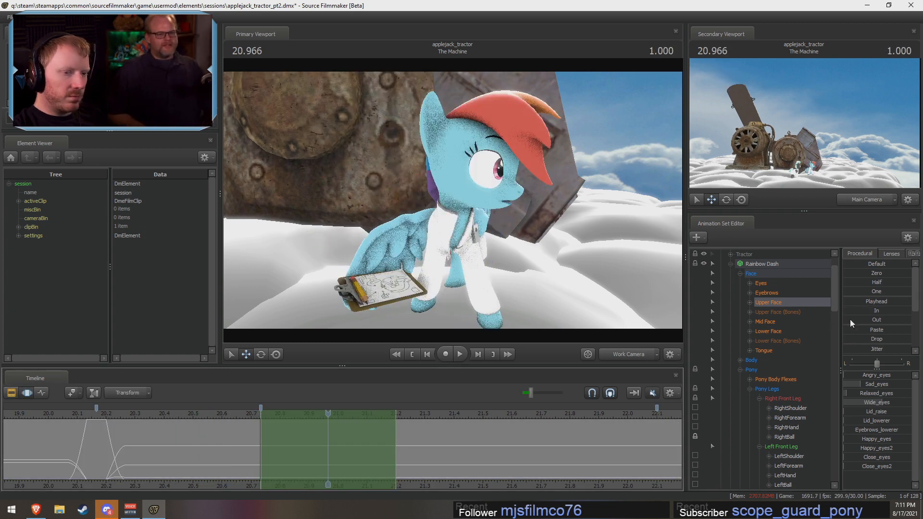
drag(850, 321, 921, 322)
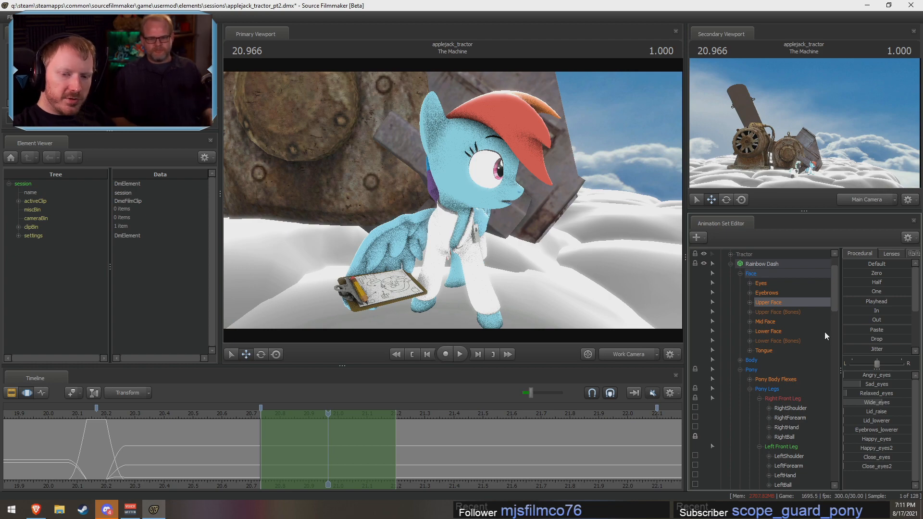
drag(242, 456, 530, 416)
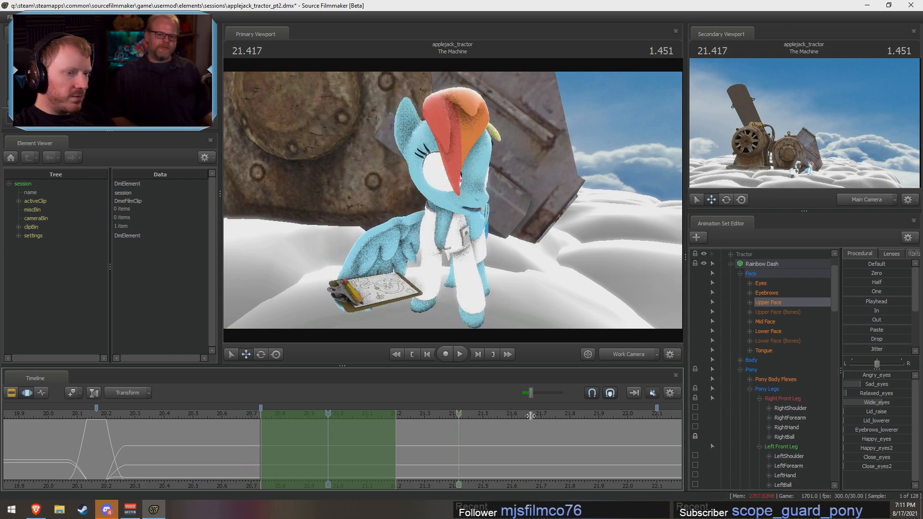
Step: Select Rainbow Dash's whole Face group and fully apply the In preset over about 20.50 s to 20.73 s
click(768, 277)
drag(201, 457, 264, 465)
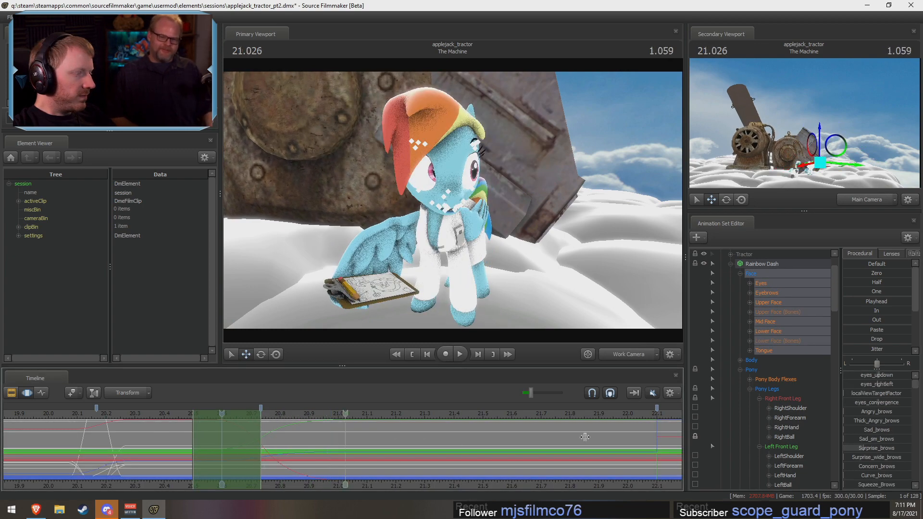
drag(845, 313, 911, 312)
key(F2)
key(F3)
Step: Fully apply the Out preset to the whole Face group over about 20.73 s to 21.43 s
shift+drag(463, 440, 260, 439)
click(357, 440)
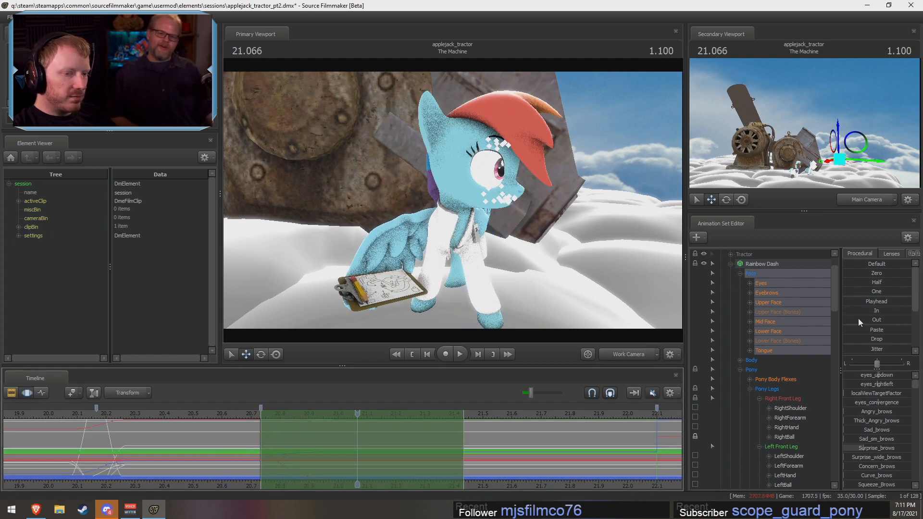
drag(849, 320, 911, 320)
key(F2)
key(F3)
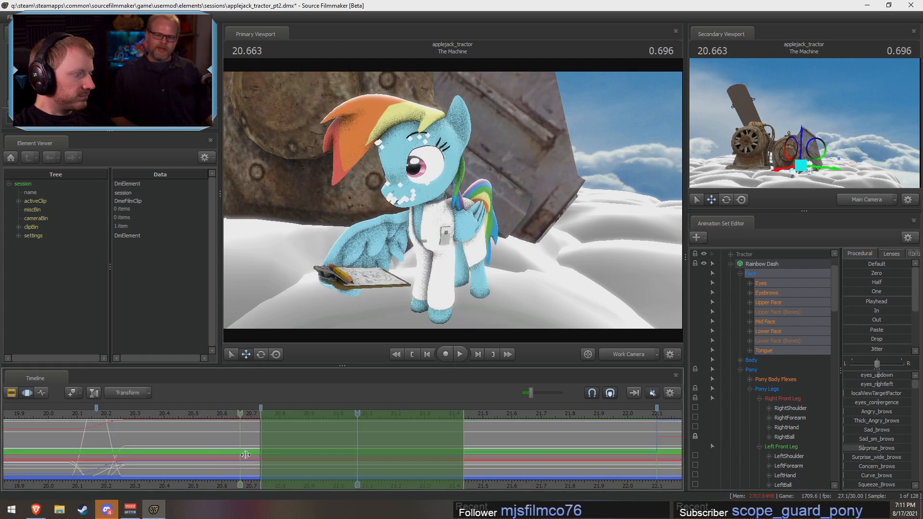
Step: Set the time selection to about 20.70–20.80 s with falloffs reaching about 20.60 s and 20.90 s, and select Rainbow Dash's Lower Face controls
shift+drag(241, 456, 281, 464)
shift+scroll(281, 463, up, 1)
shift+scroll(278, 466, up, 2)
shift+scroll(276, 466, up, 1)
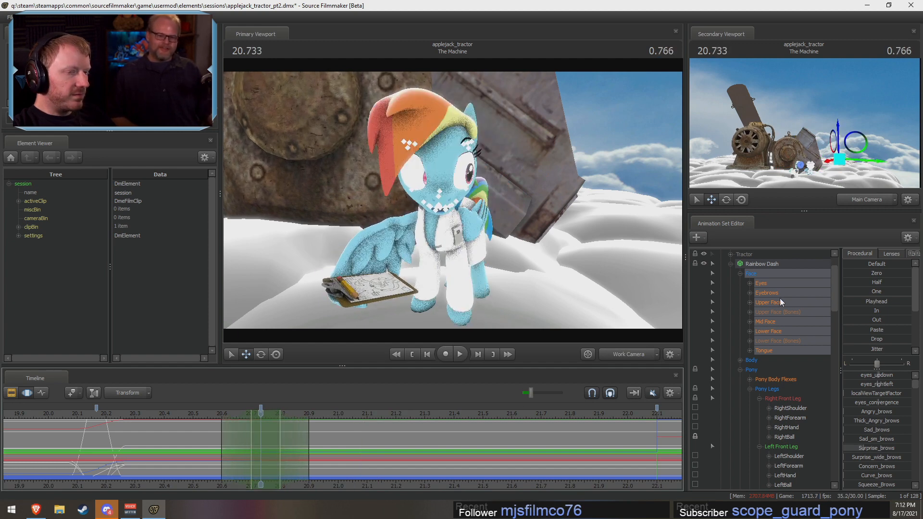
click(777, 331)
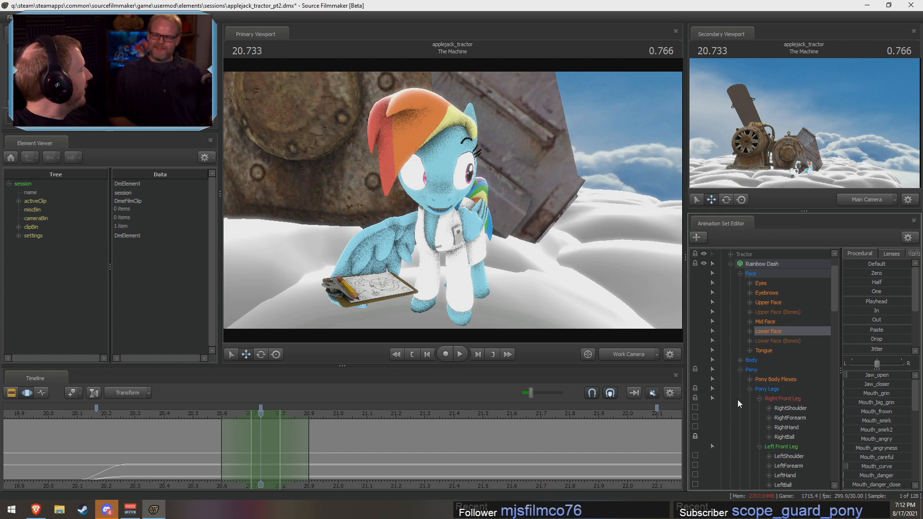
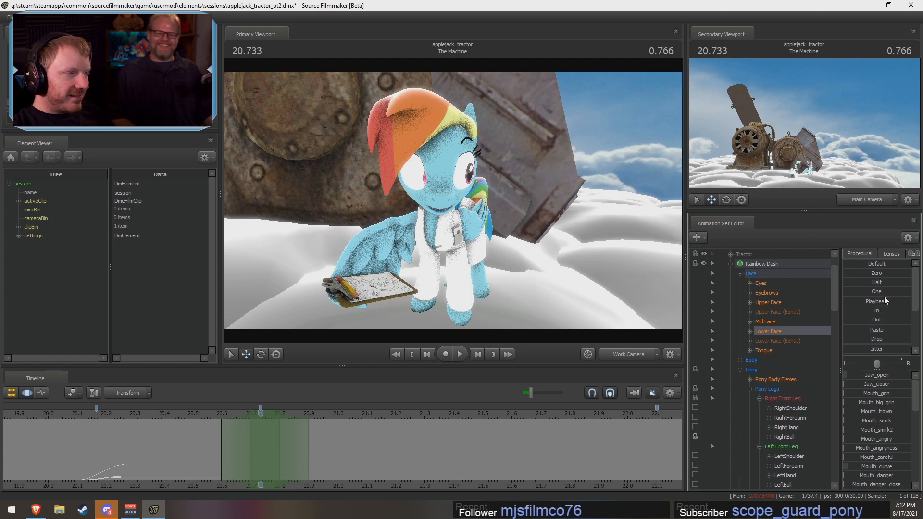
Step: Close Rainbow Dash's eyes at 20.733 s with the Upper Face Close_eyes control and play back the blink
click(791, 301)
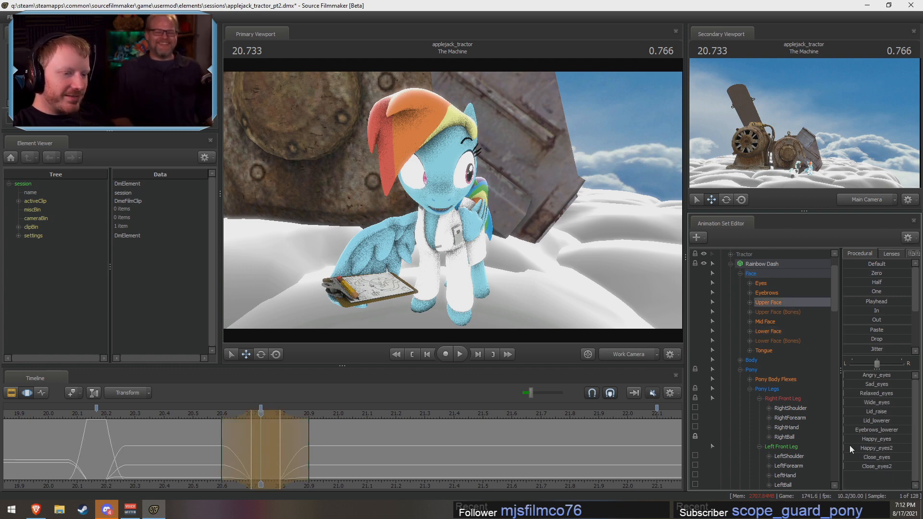
drag(847, 456, 903, 457)
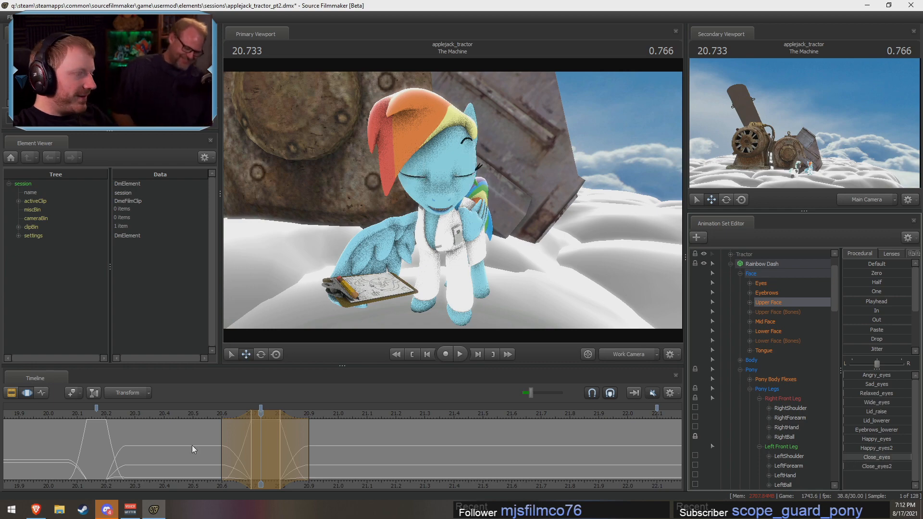
middle_drag(192, 449, 305, 459)
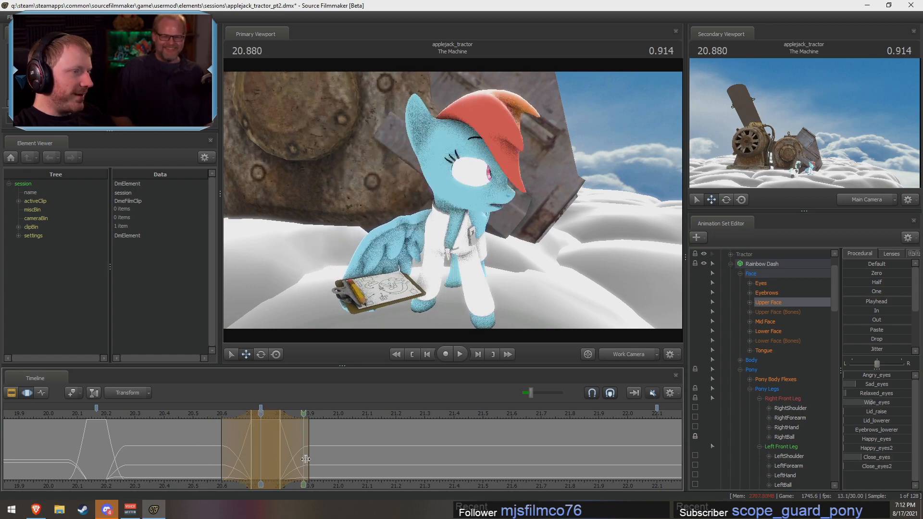
drag(305, 459, 162, 420)
key(space)
key(space)
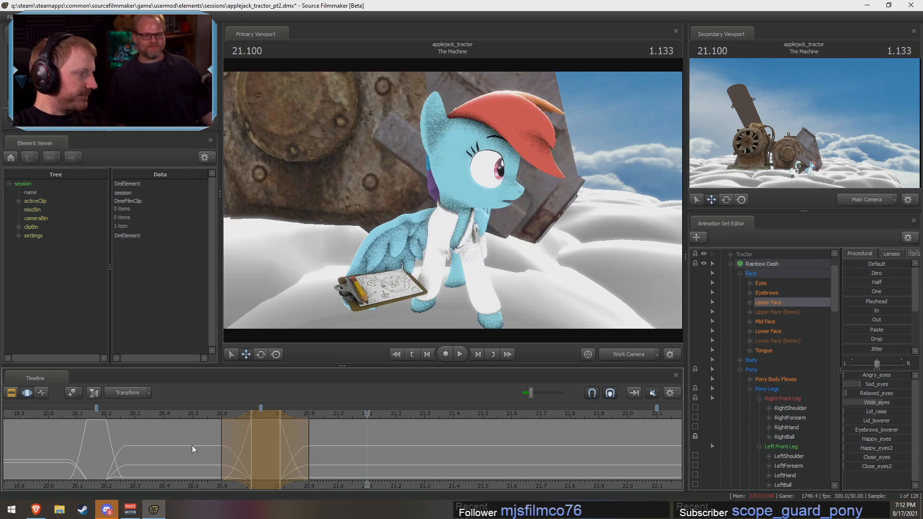
Step: Shift Rainbow Dash's gaze with eyes_rightleft at 20.666 s, within a time selection from 20.6 to 20.733 s
middle_drag(192, 449, 254, 446)
click(750, 284)
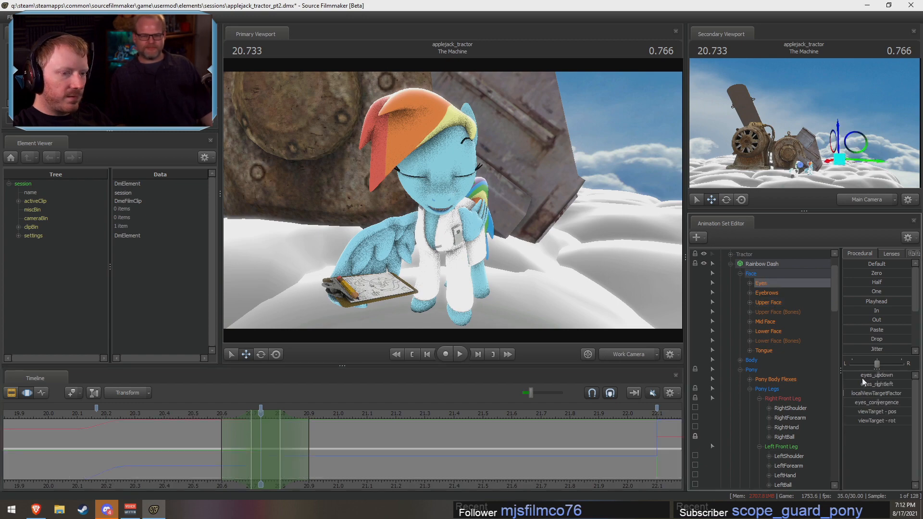
mouse_move(202, 448)
middle_down()
mouse_move(270, 449)
mouse_move(261, 419)
middle_up()
drag(260, 419, 242, 425)
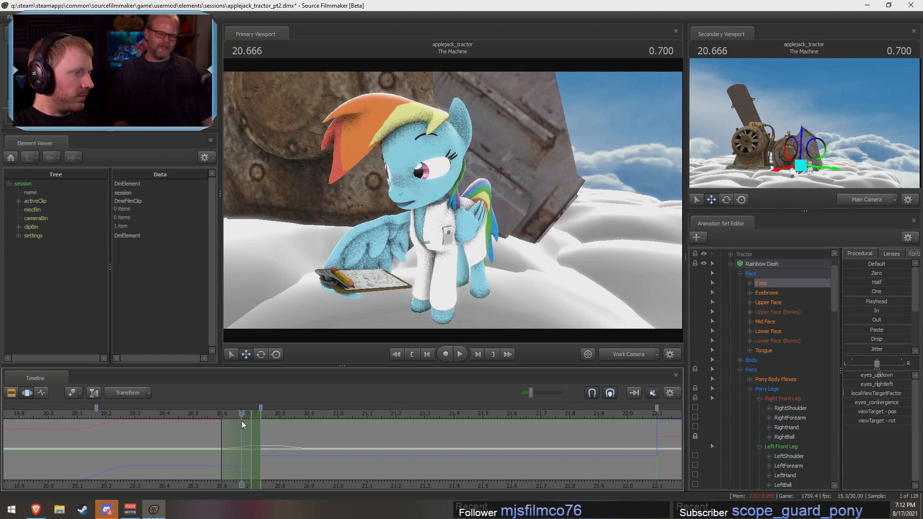
drag(557, 310, 614, 289)
key(w)
key(a)
key(w)
drag(452, 216, 460, 208)
key(w)
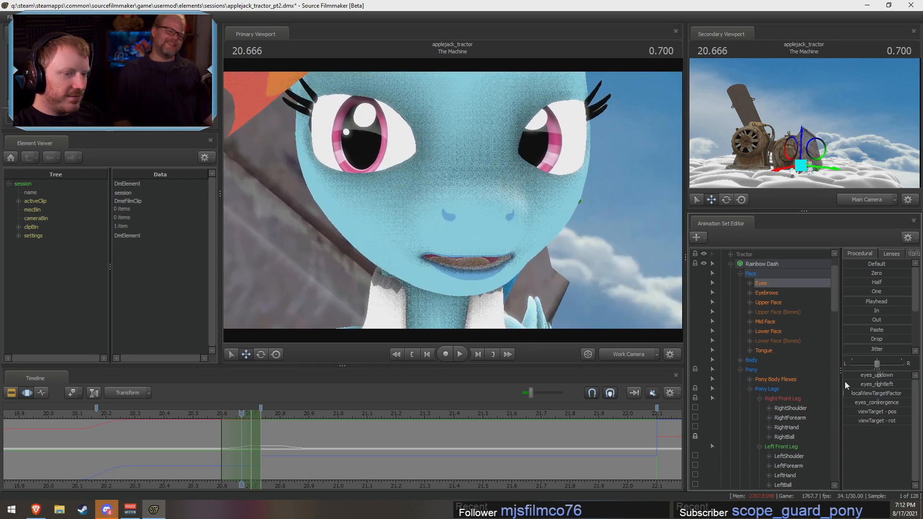
mouse_move(883, 380)
mouse_down()
mouse_move(869, 376)
mouse_move(883, 385)
mouse_up()
key(F2)
key(F3)
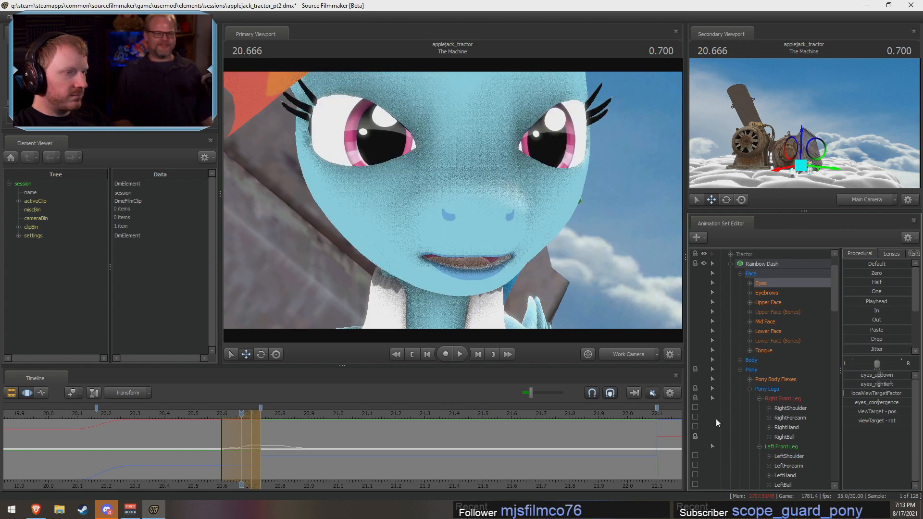
Step: Set the time selection from 20.733 to 20.9 s for the eye movement in the second half of the head turn
drag(240, 455, 315, 463)
click(628, 354)
ctrl+click(629, 354)
key(w)
drag(594, 313, 557, 317)
drag(452, 201, 454, 200)
key(Right)
key(Right)
key(Right)
key(Right)
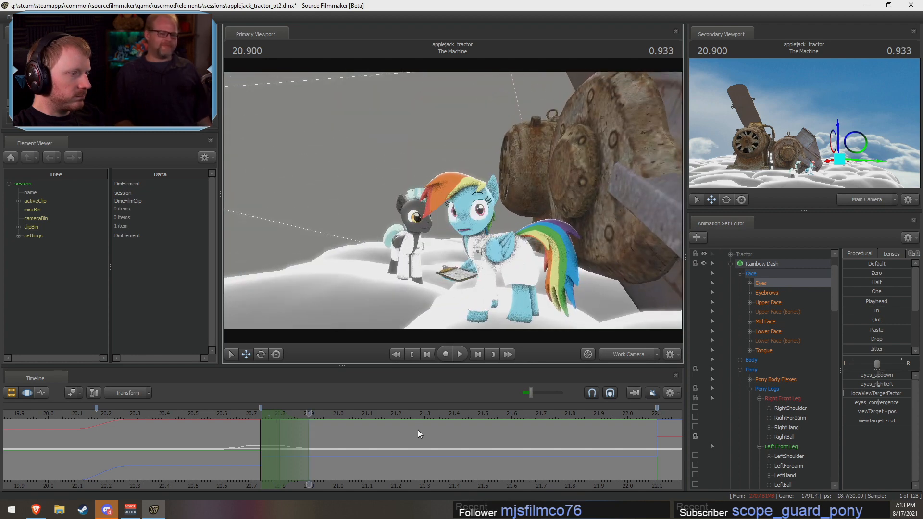
scroll(311, 441, up, 5)
drag(308, 411, 304, 411)
key(Left)
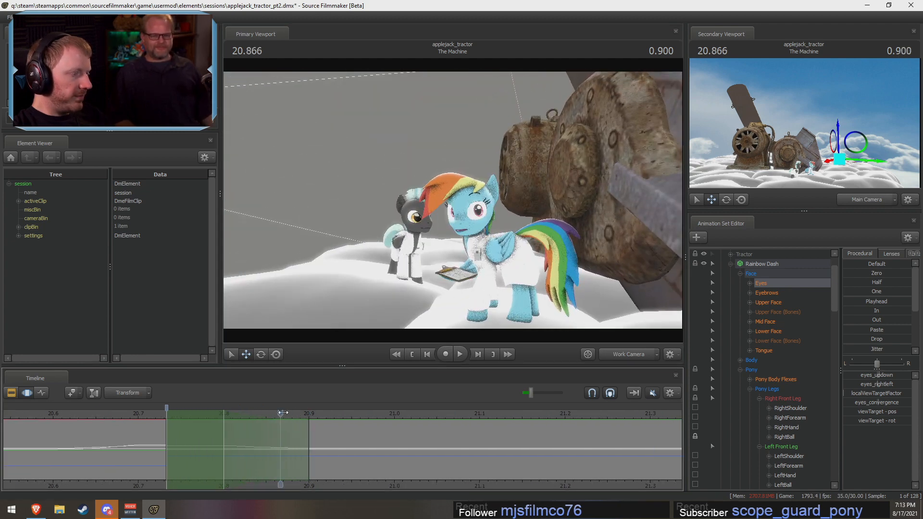
Step: Adjust eyes_rightleft at 20.833 s to redirect Rainbow Dash's gaze, comparing the pose with the preceding frame
key(Left)
drag(336, 278, 454, 201)
key(a)
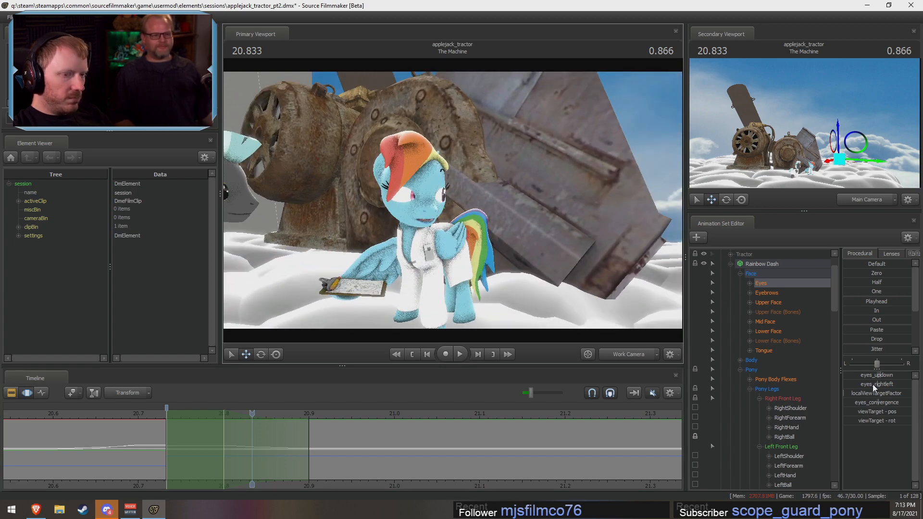
key(Left)
key(Right)
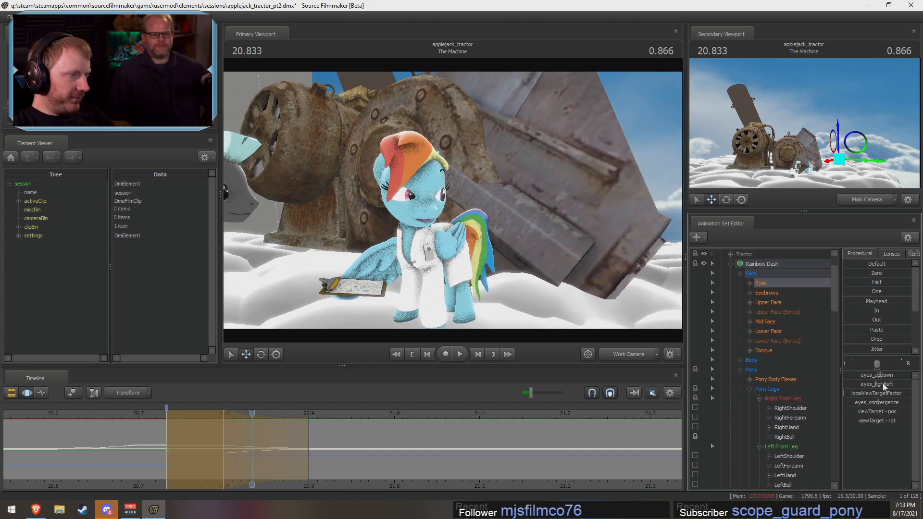
key(Left)
key(Right)
key(Left)
key(Right)
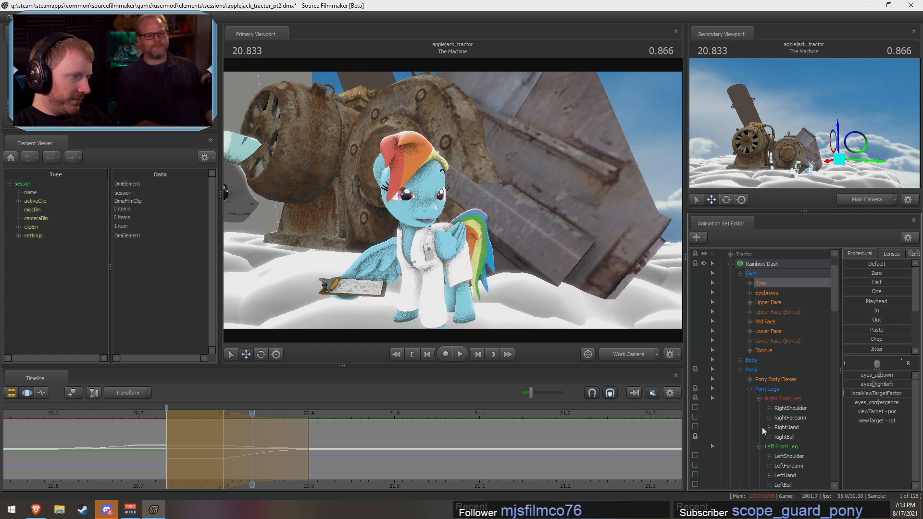
key(Left)
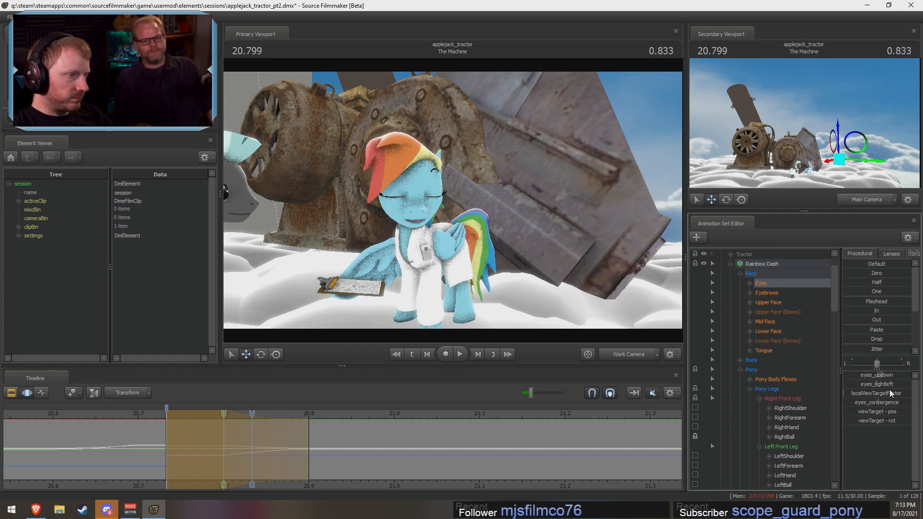
key(Right)
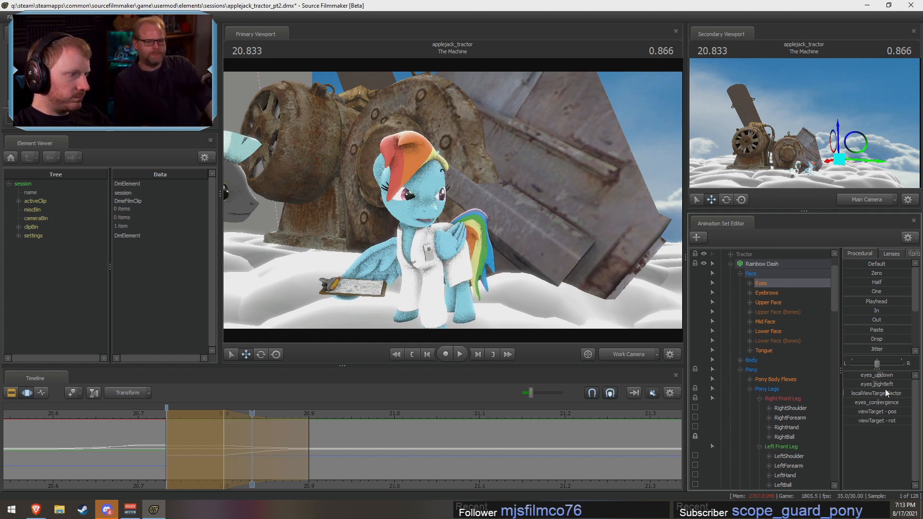
key(Right)
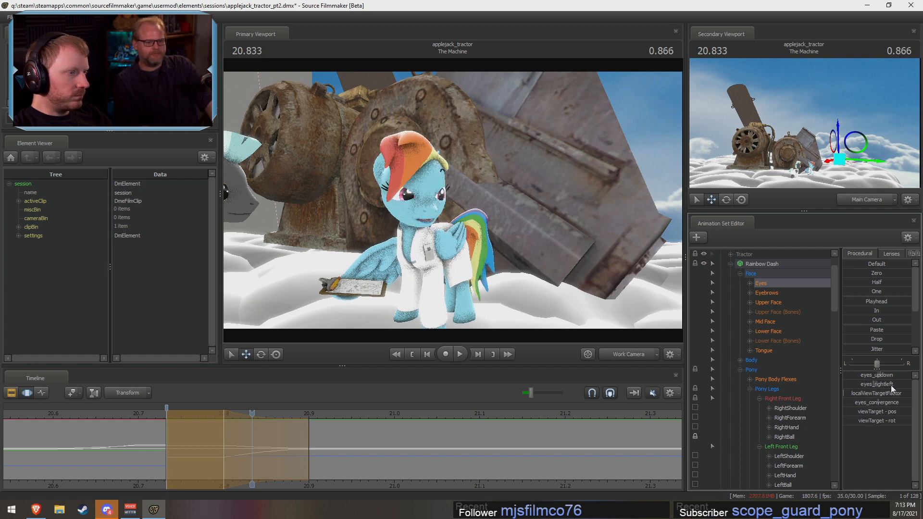
drag(187, 421, 233, 424)
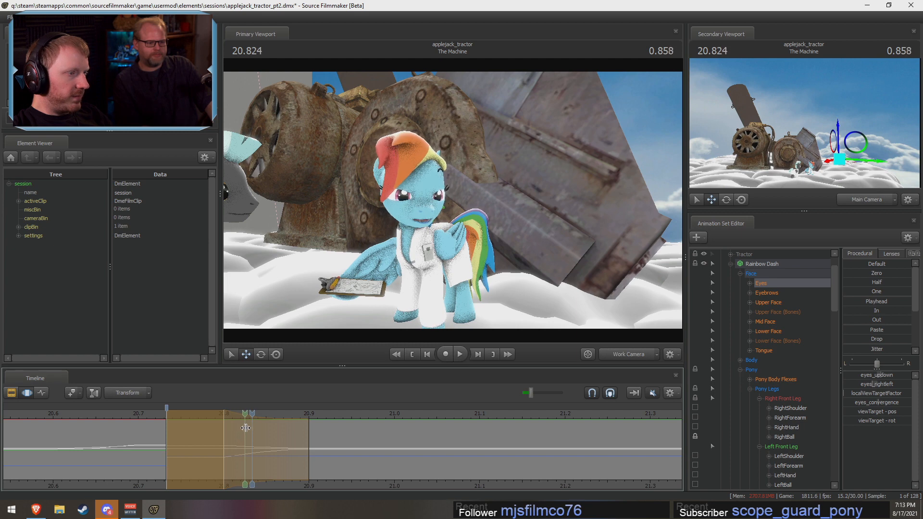
Step: Extend the time selection's end to about 20.97 s and refine the eyes_rightleft gaze at 20.833 s
drag(245, 427, 230, 449)
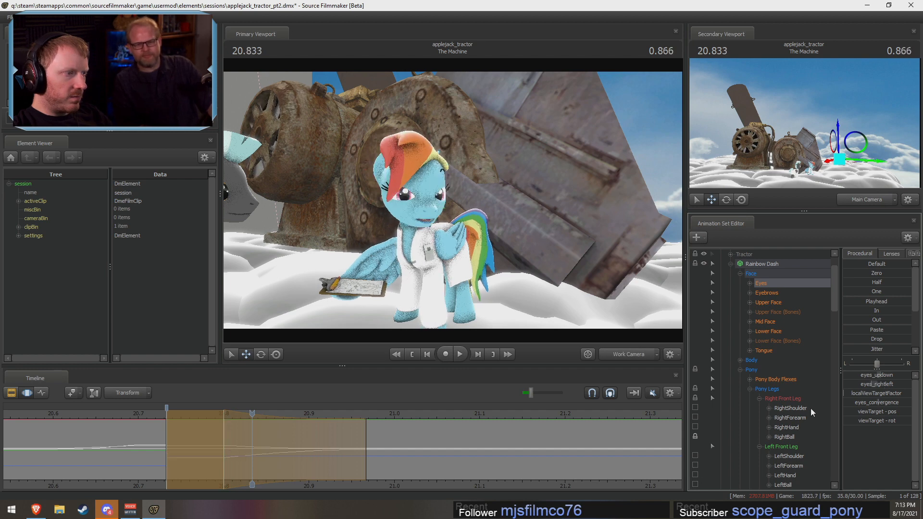
click(880, 387)
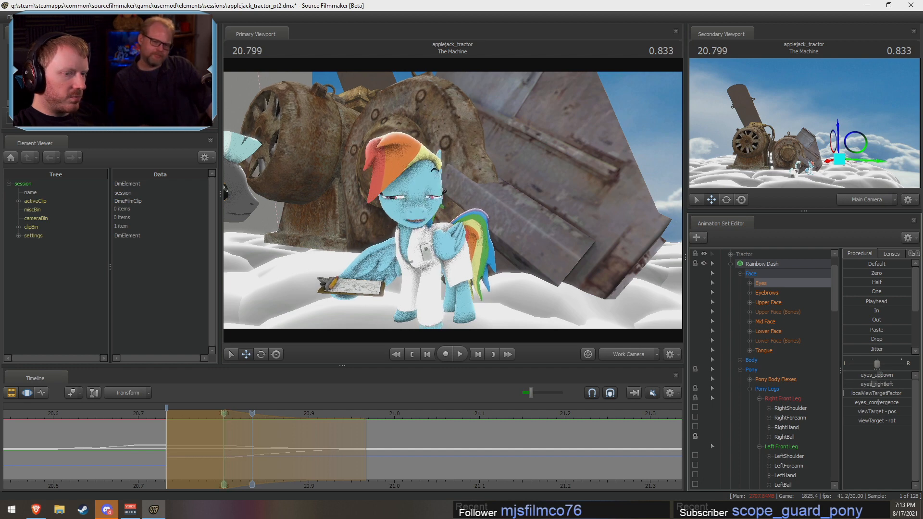
mouse_move(243, 446)
mouse_down()
mouse_move(228, 445)
mouse_move(253, 443)
mouse_up()
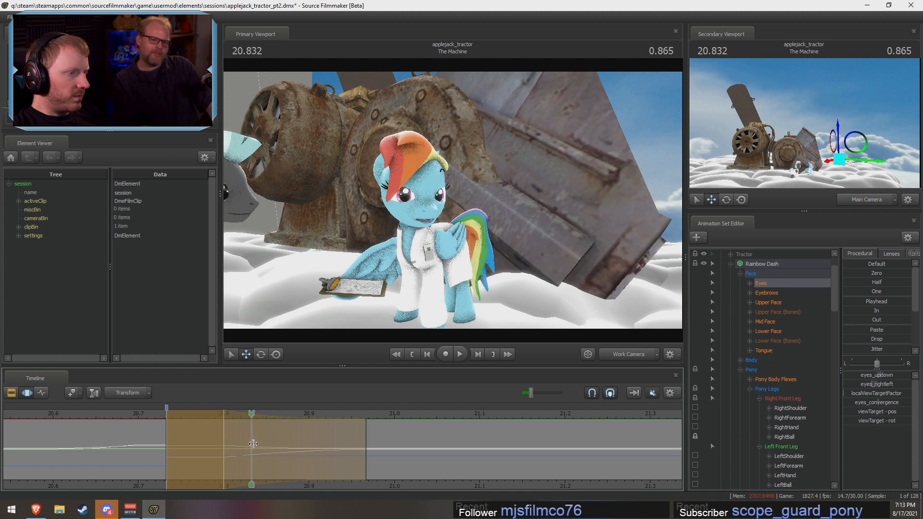
drag(869, 385, 873, 385)
drag(233, 443, 308, 454)
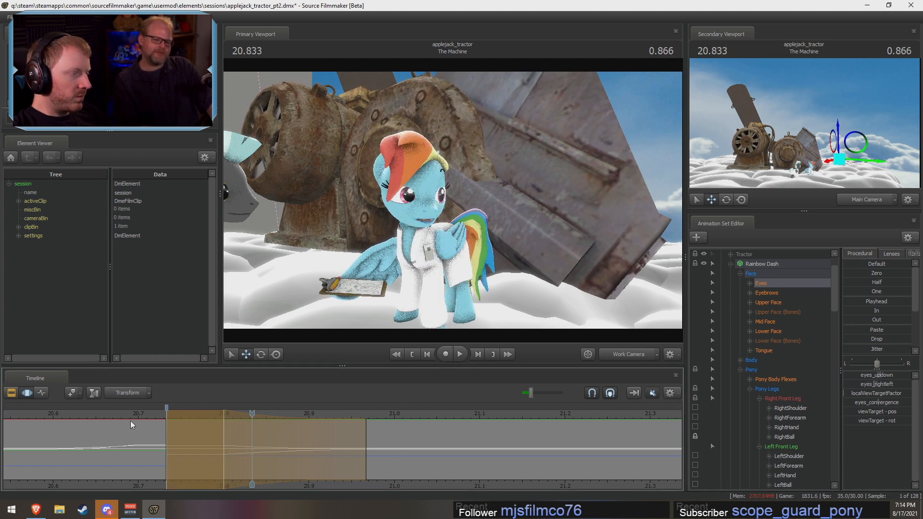
Step: Play back Rainbow Dash's blink and head turn repeatedly to check the eye movement
click(88, 415)
key(space)
key(space)
scroll(115, 422, down, 4)
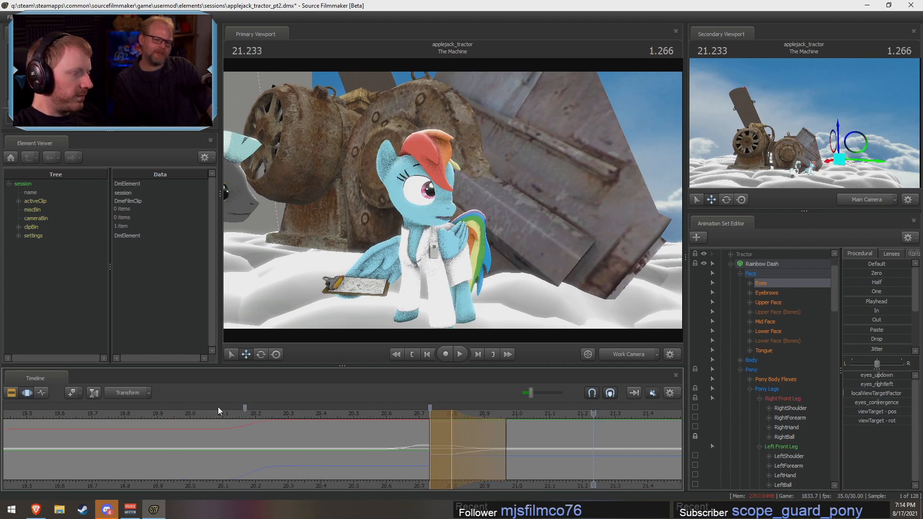
click(196, 415)
key(space)
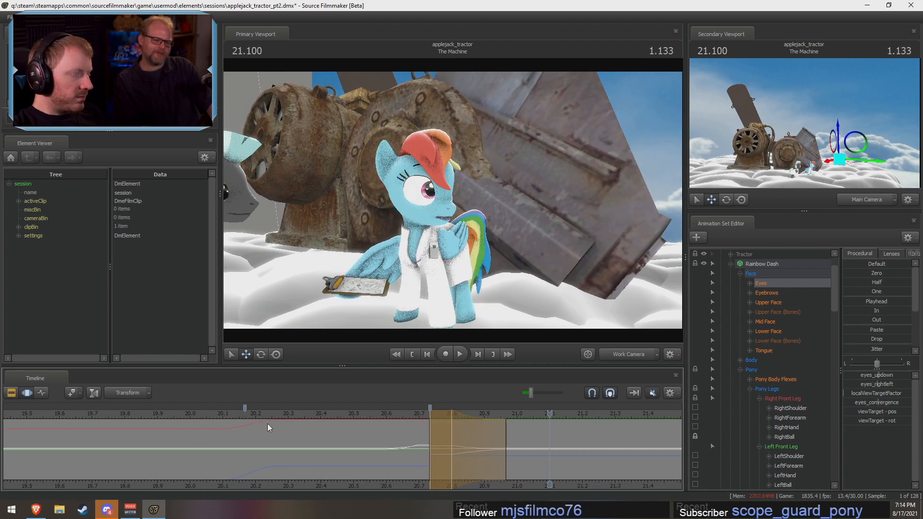
key(space)
Step: Rotate Rainbow Dash's Head at 20.766 s within a time selection from about 20.53 to 21.0 s
drag(267, 423, 436, 472)
shift+scroll(436, 472, up, 6)
mouse_move(447, 231)
mouse_down()
mouse_move(552, 226)
mouse_move(480, 245)
mouse_move(452, 239)
mouse_up()
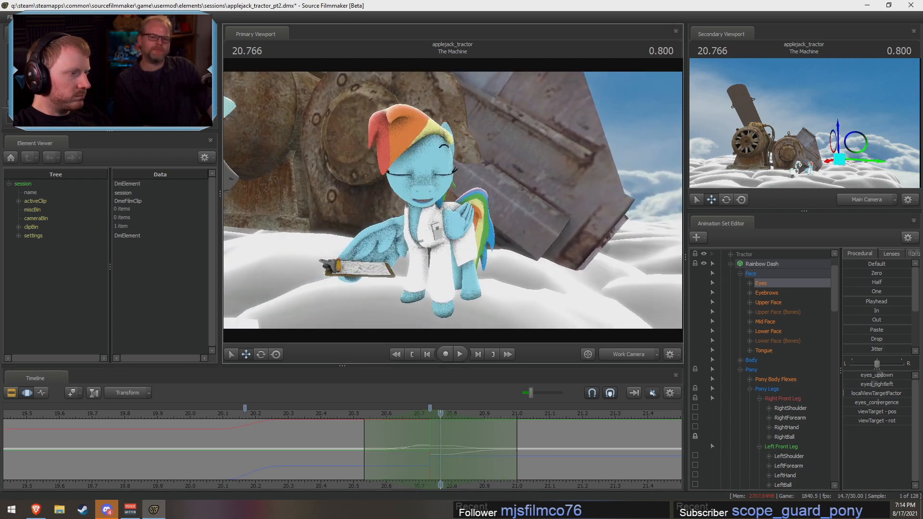
ctrl+click(425, 195)
alt+drag(424, 195, 451, 242)
ctrl+shift+click(438, 214)
key(e)
right_click(456, 232)
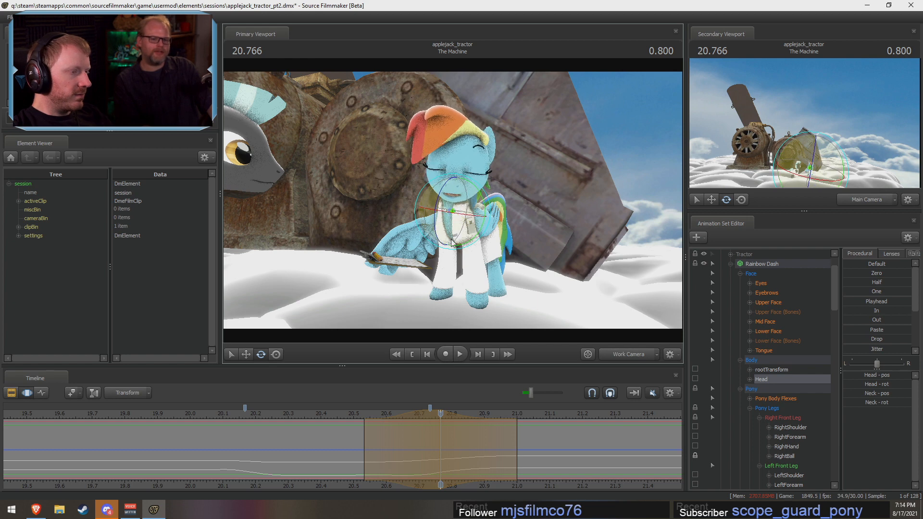
right_click(452, 242)
click(491, 240)
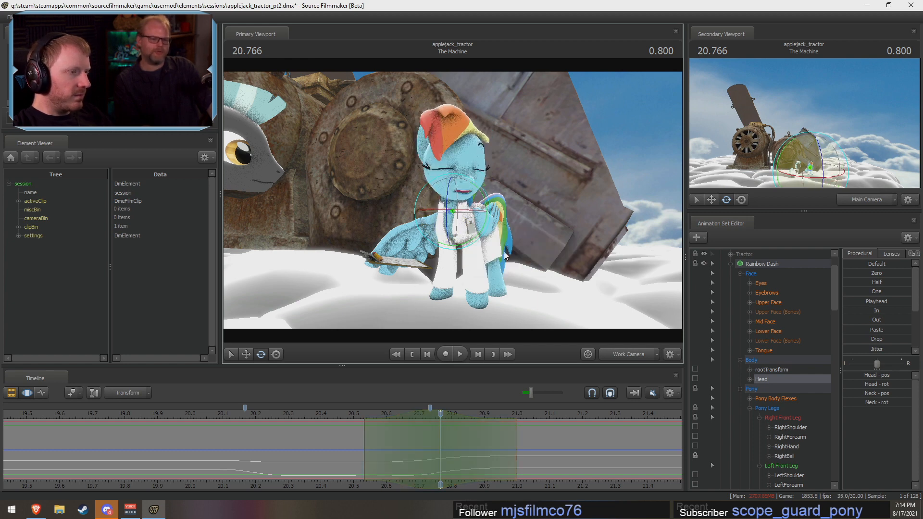
Step: Rotate Rainbow Dash's Neck at 20.766 s to dip the head mid-turn, and play back the motion
scroll(784, 419, down, 5)
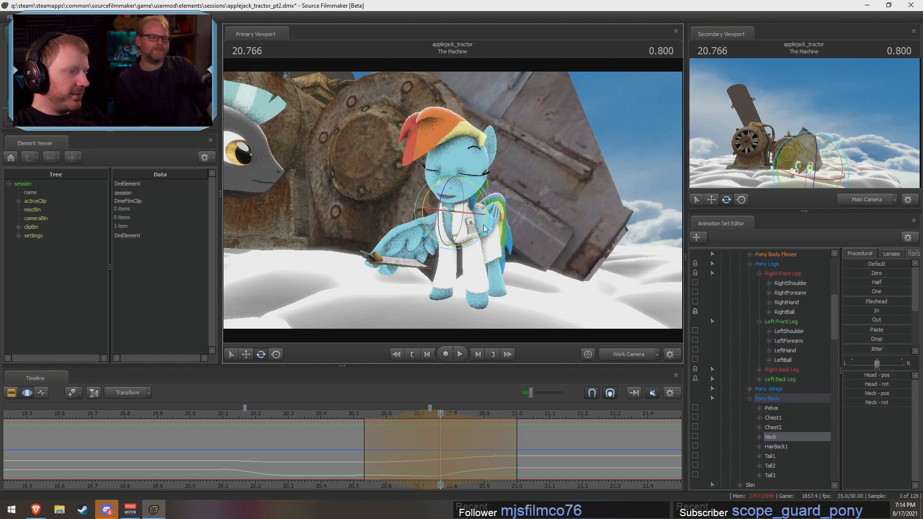
drag(470, 230, 463, 231)
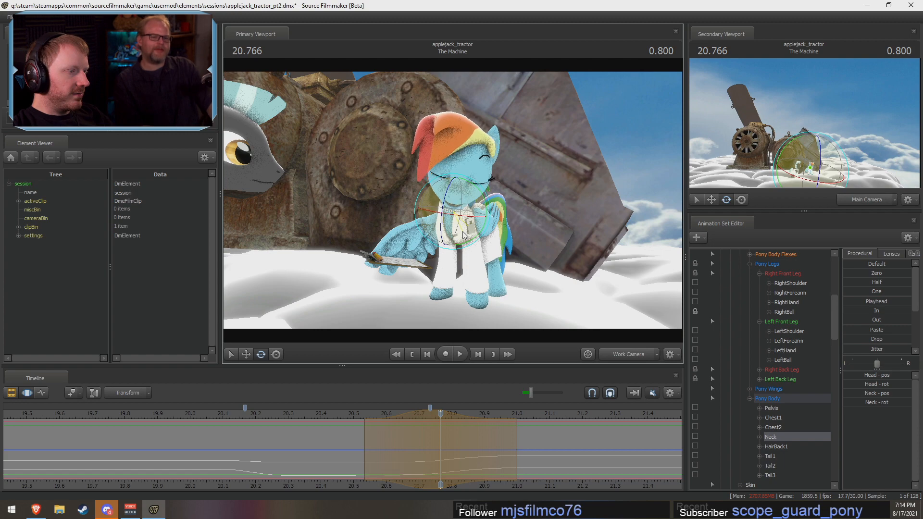
click(338, 414)
key(space)
key(space)
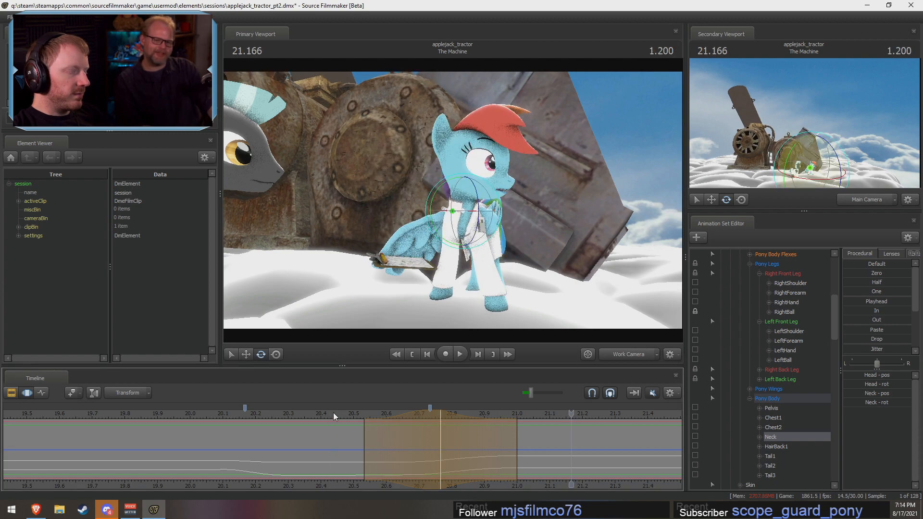
click(301, 414)
key(space)
key(space)
key(shift)
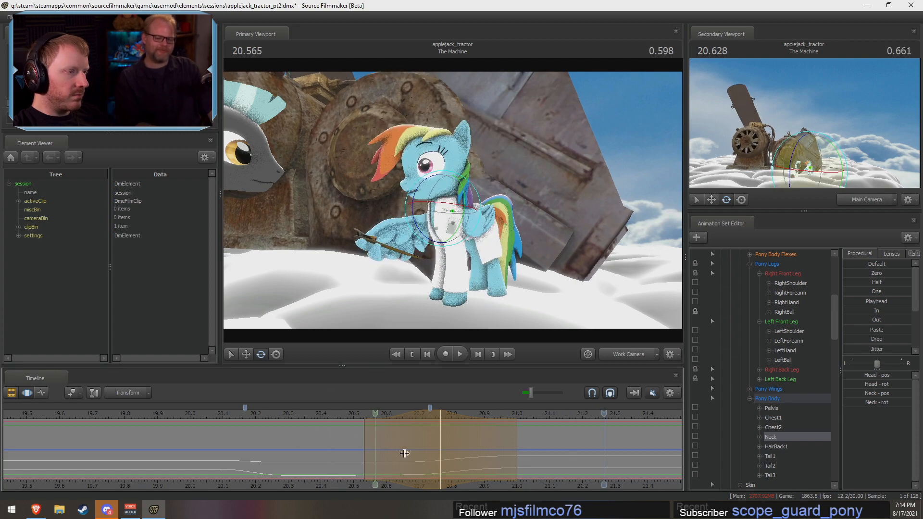
key(F2)
key(F3)
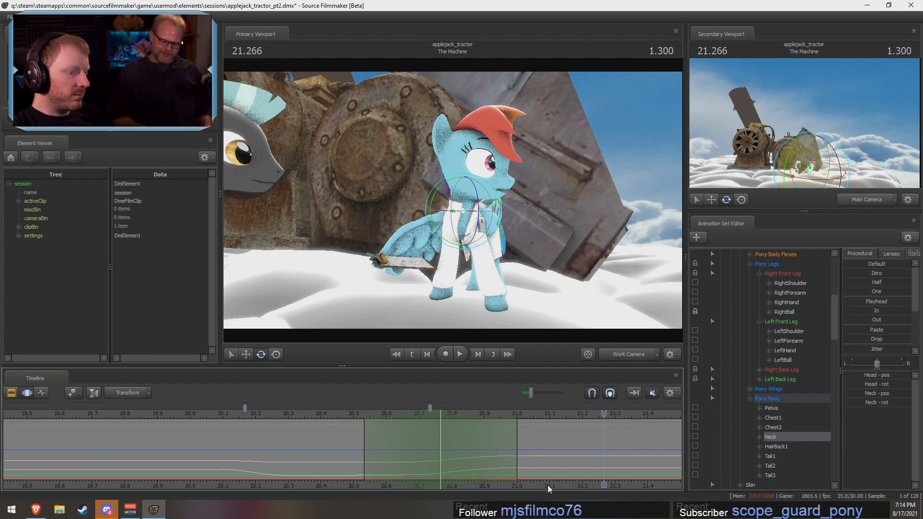
Step: Switch the primary viewport to the shot's camera and play the shot from about 19.1 s
scroll(547, 486, down, 3)
middle_drag(547, 485, 612, 478)
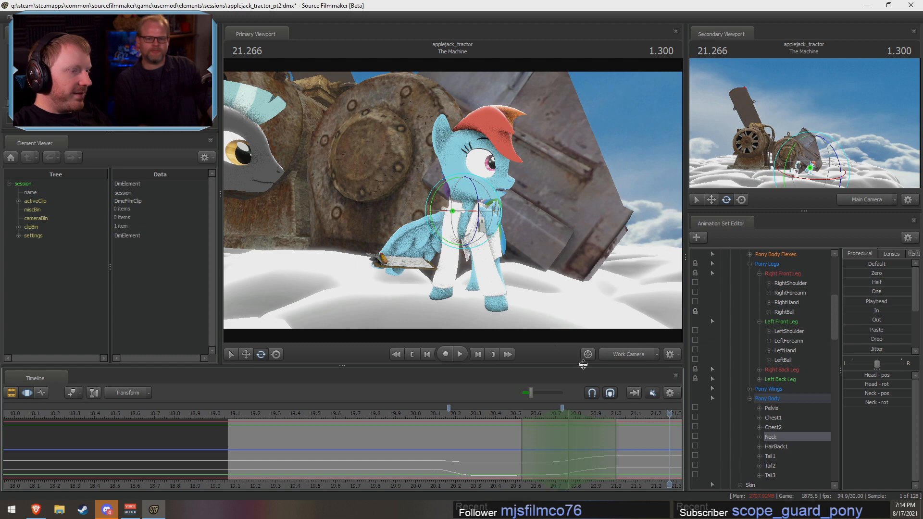
click(628, 355)
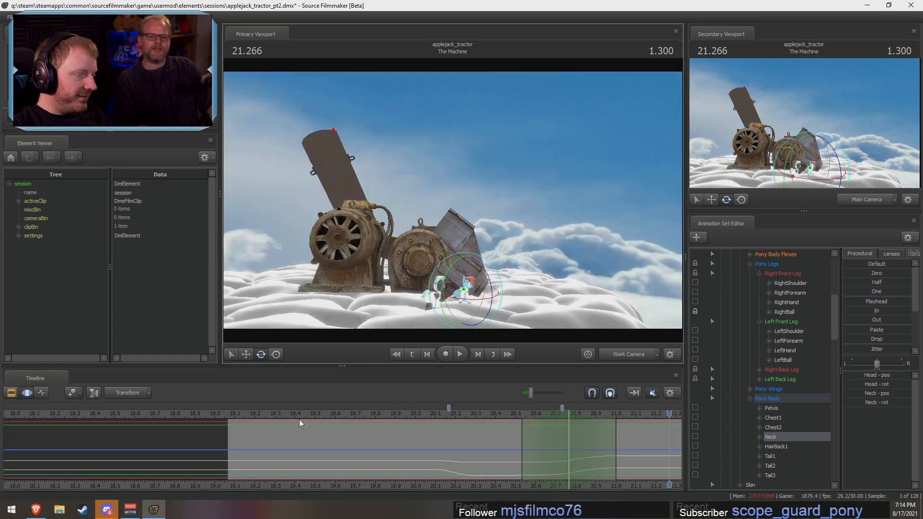
click(235, 414)
key(space)
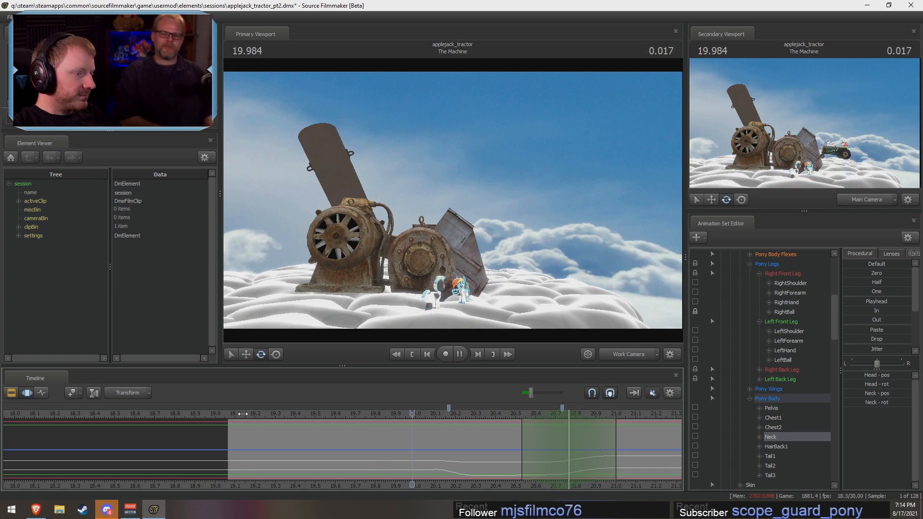
click(379, 422)
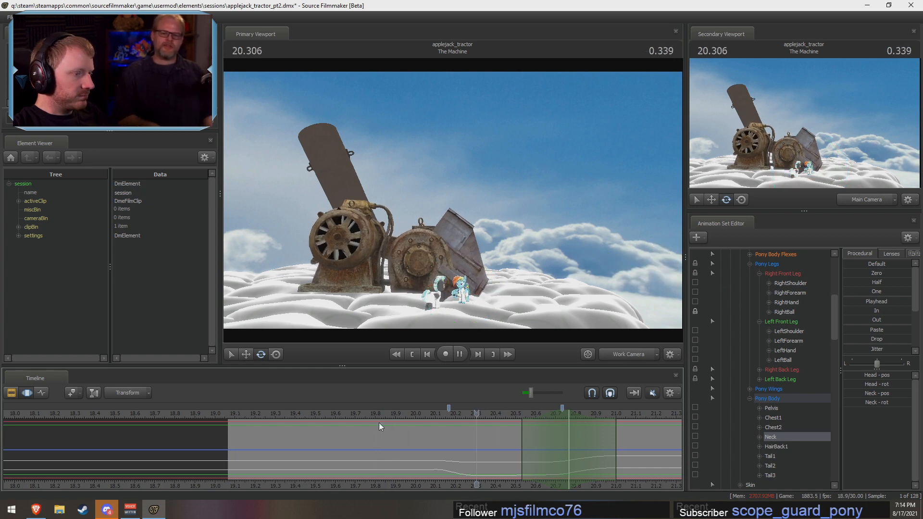
Step: Play the shot past Rainbow Dash's head turn to about 22.4 s to review the following pose change
middle_drag(482, 489, 326, 470)
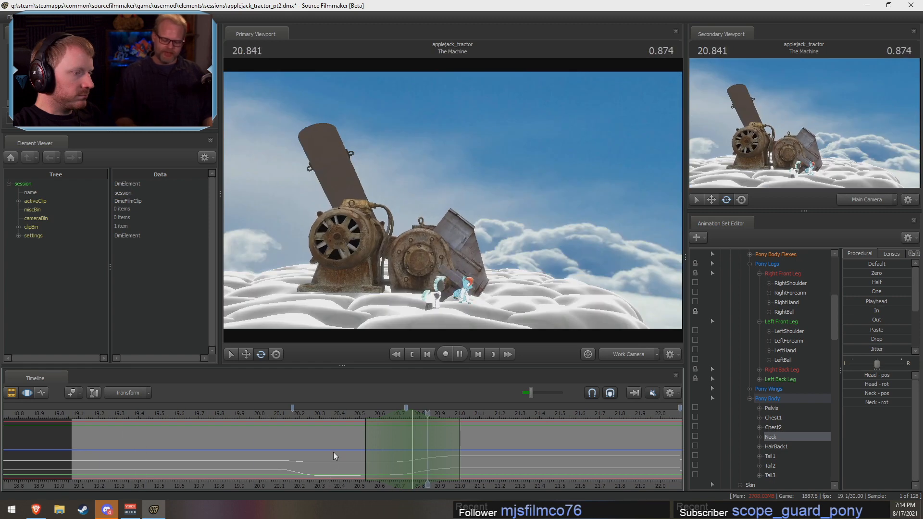
key(space)
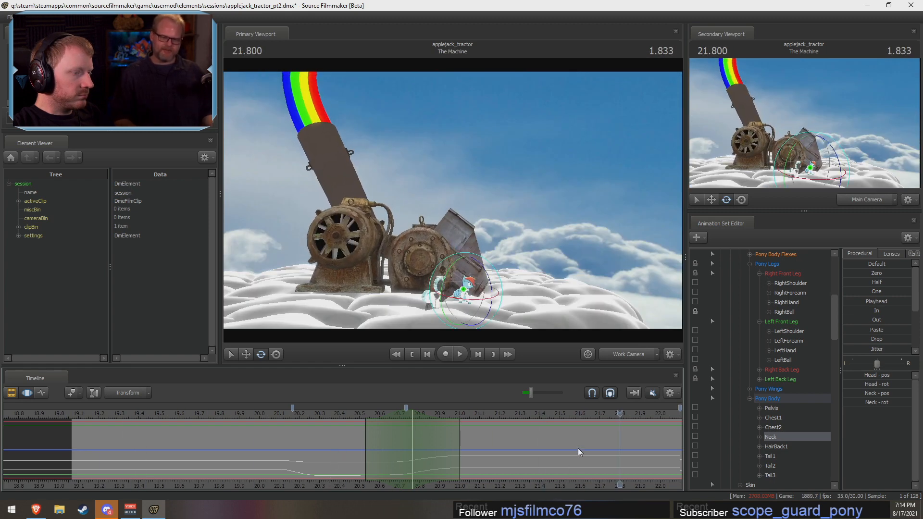
click(577, 413)
middle_drag(625, 478, 402, 478)
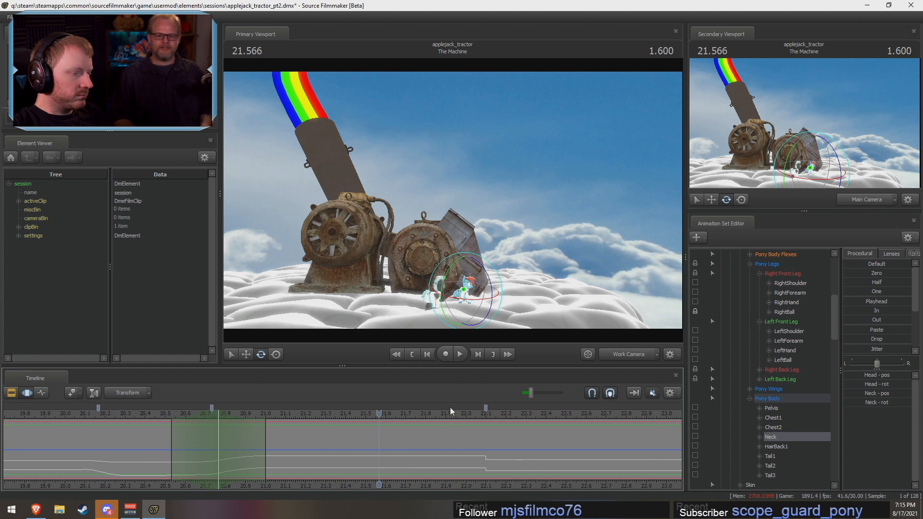
key(space)
key(space)
Step: Select all of Rainbow Dash's controls, frame both ponies closely with the work camera, and set a time selection from about 21.9 to 22.33 s
scroll(790, 298, up, 6)
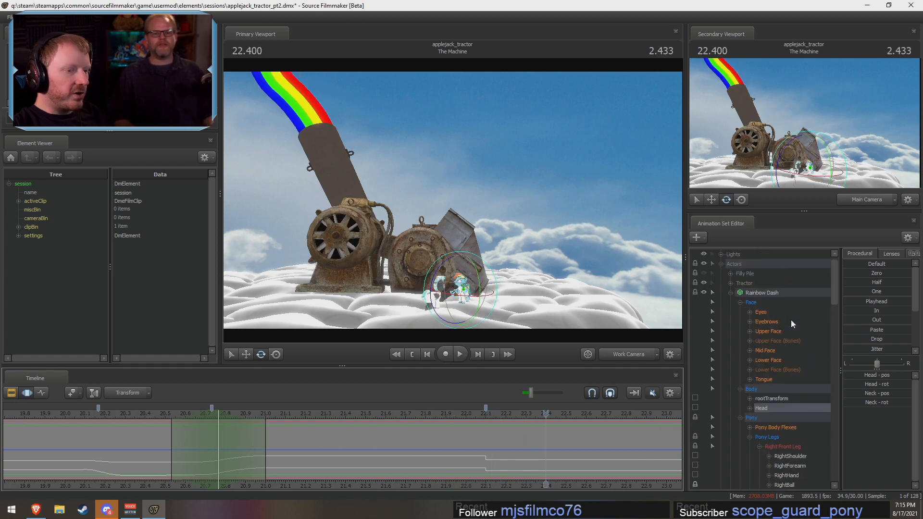
click(767, 302)
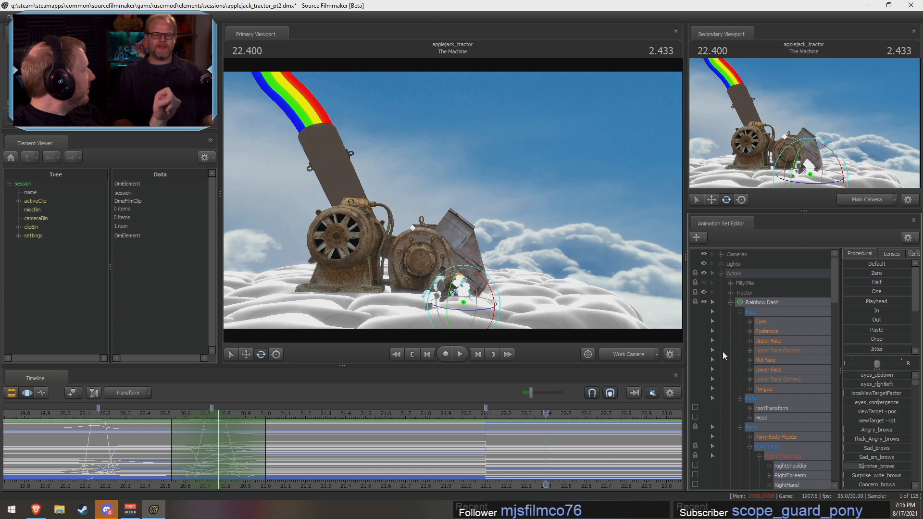
key(w)
drag(506, 276, 502, 305)
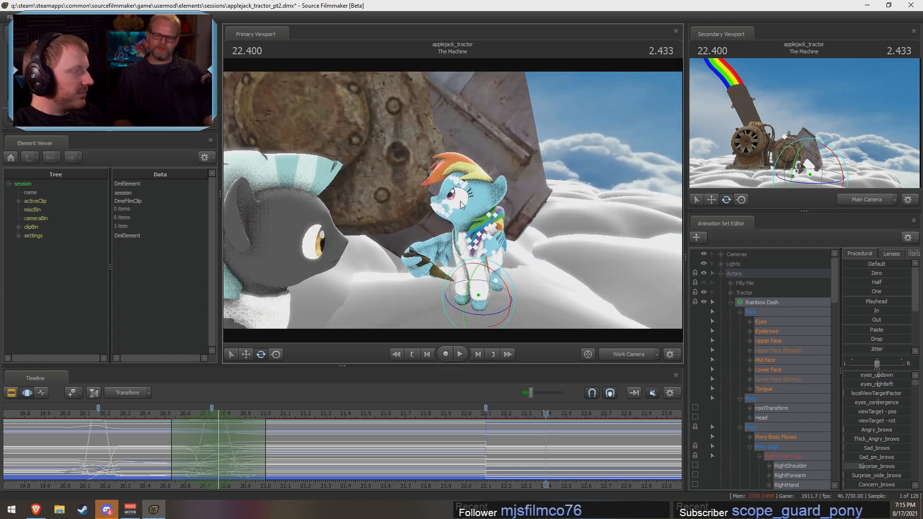
drag(504, 240, 495, 233)
key(d)
key(s)
drag(453, 200, 453, 201)
shift+drag(478, 451, 446, 451)
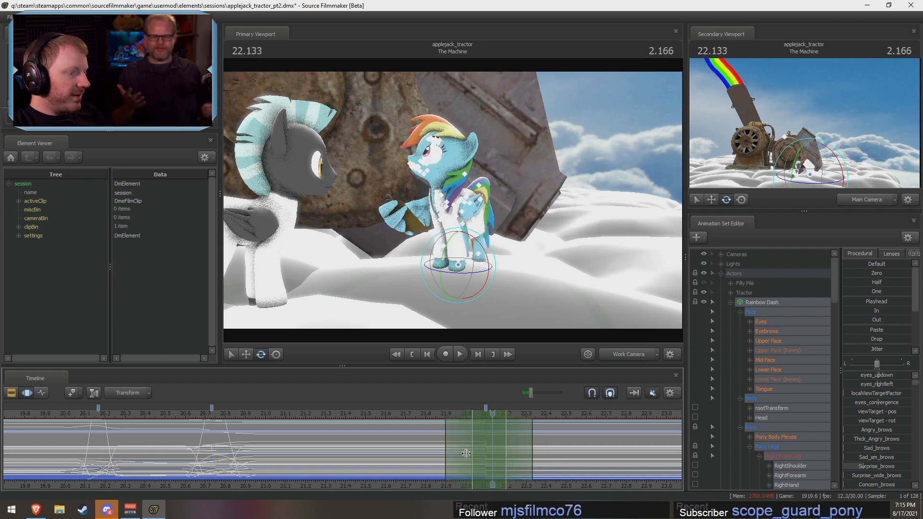
Step: Try the Round procedural preset on Rainbow Dash's selected controls around 22.1 s, and undo it
scroll(851, 336, down, 3)
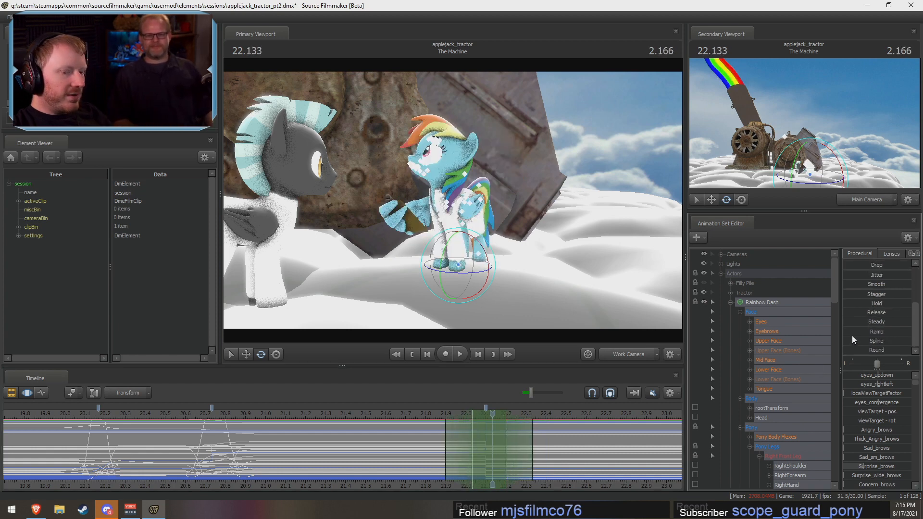
click(847, 350)
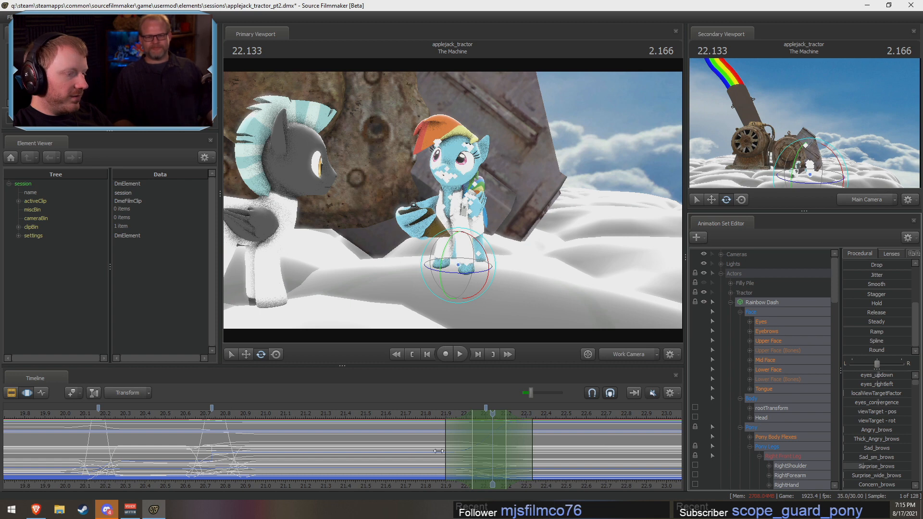
drag(438, 450, 567, 450)
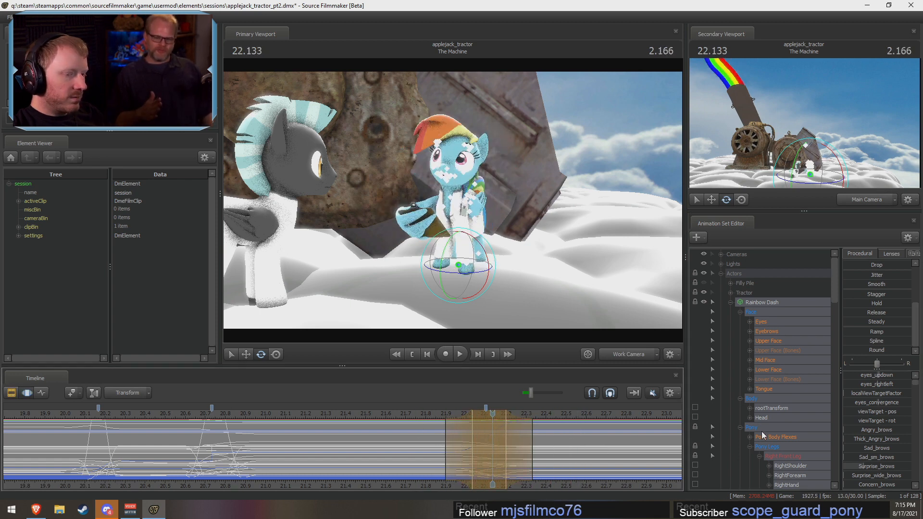
scroll(762, 431, down, 6)
key(ctrl+z)
Step: Add the Pony Wings group to Rainbow Dash's selected controls and apply the Round preset fully to blend the pose change around 22.1 s
ctrl+click(780, 400)
scroll(778, 400, up, 1)
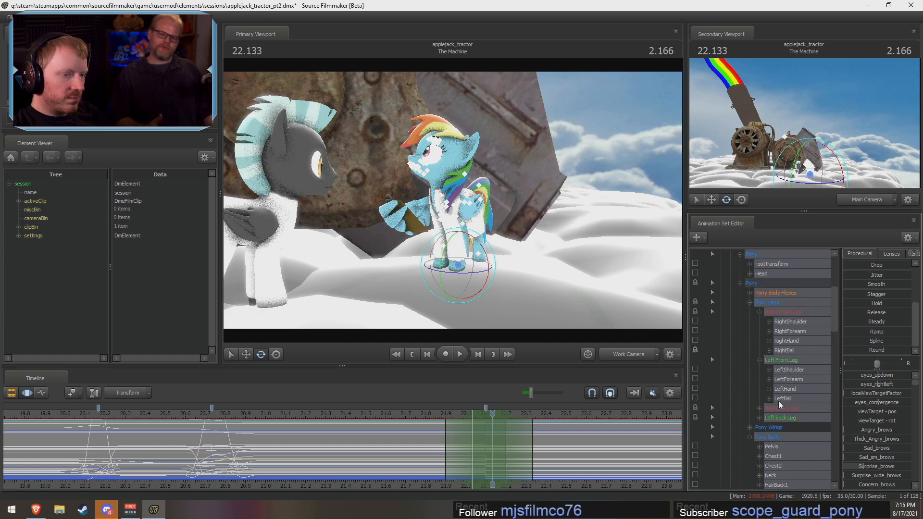
ctrl+click(772, 424)
scroll(753, 351, up, 5)
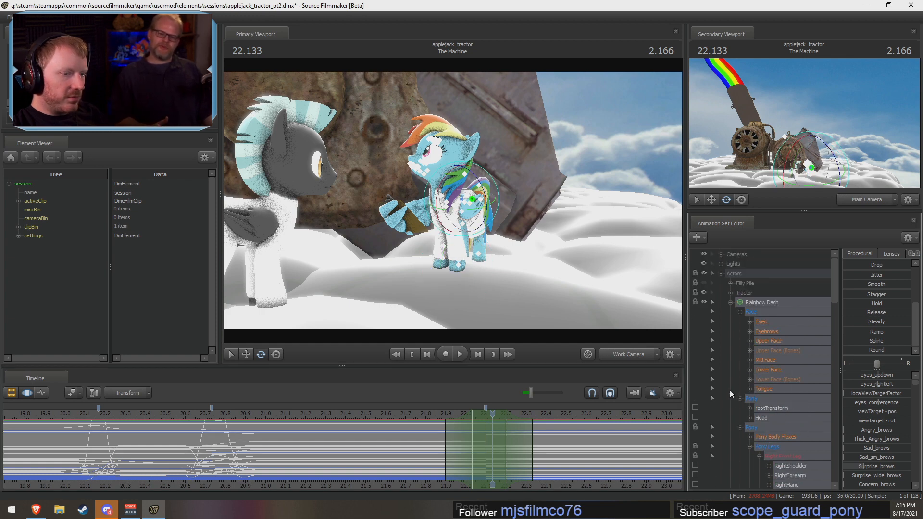
click(740, 427)
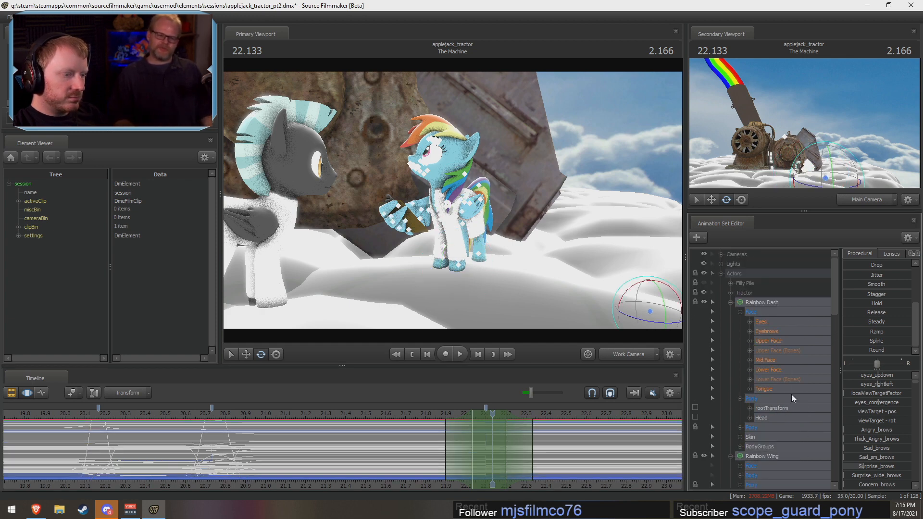
drag(850, 353, 913, 353)
drag(438, 451, 513, 441)
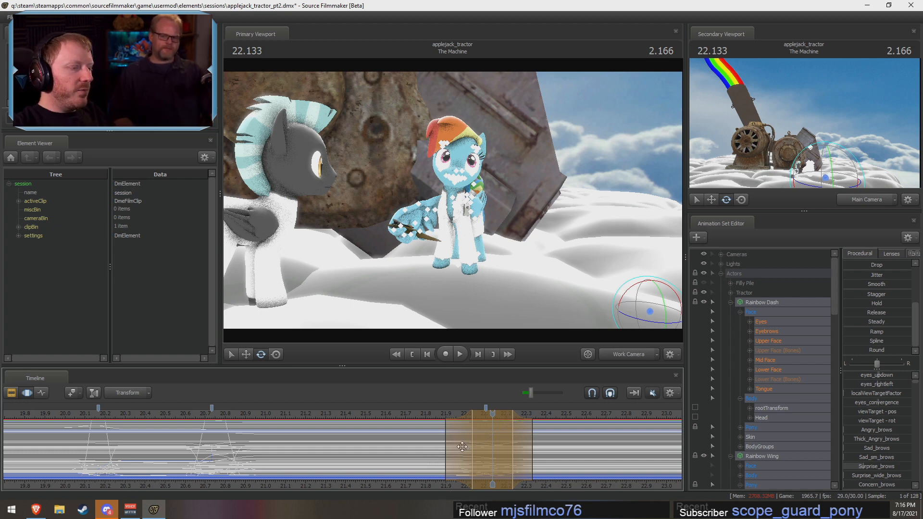
Step: Play back Rainbow Dash's blended turn repeatedly from about 21.8 s to check its timing
key(shift)
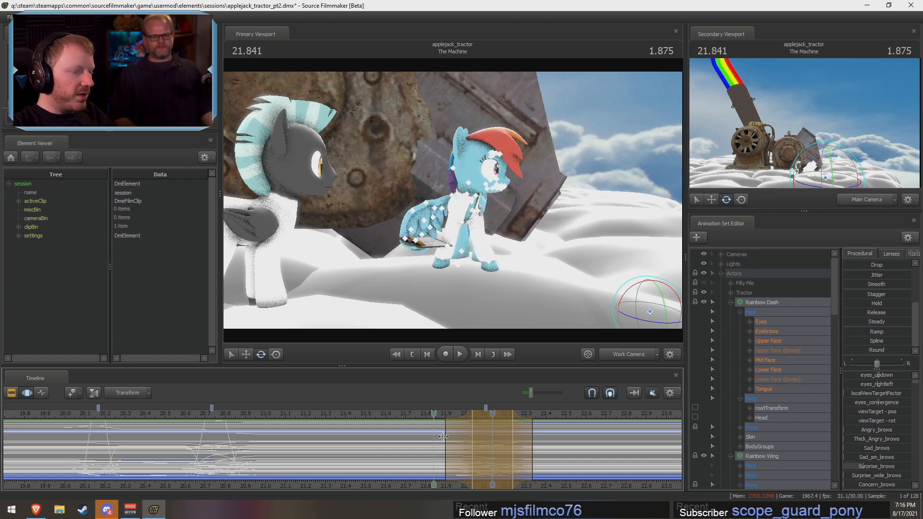
click(424, 415)
key(space)
key(space)
click(424, 415)
key(space)
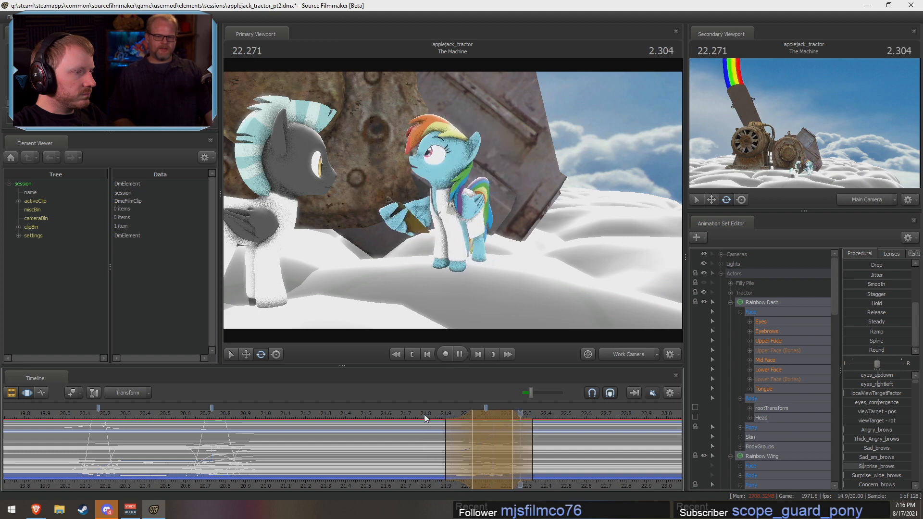
key(space)
Step: Set the blend's hold end to about 22.2 s and its start falloff to about 21.93 s, replaying the turn between changes
drag(512, 450, 506, 451)
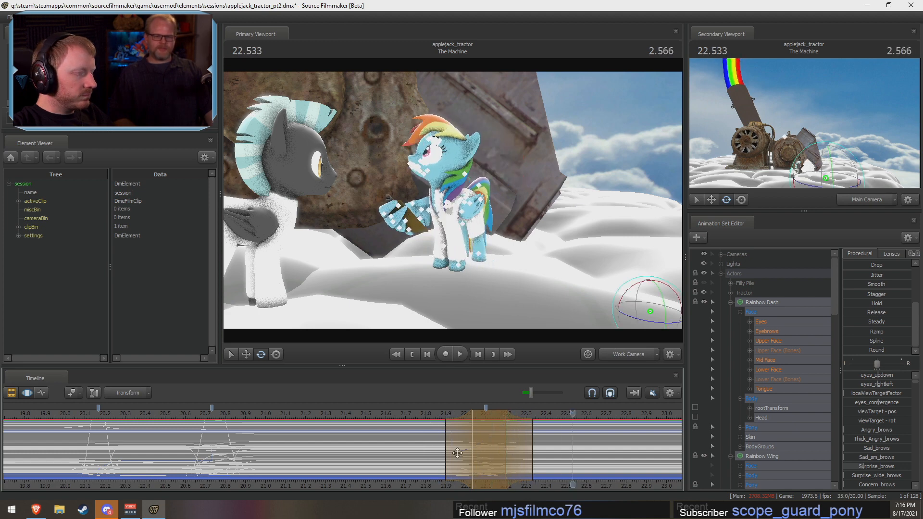
key(space)
click(426, 414)
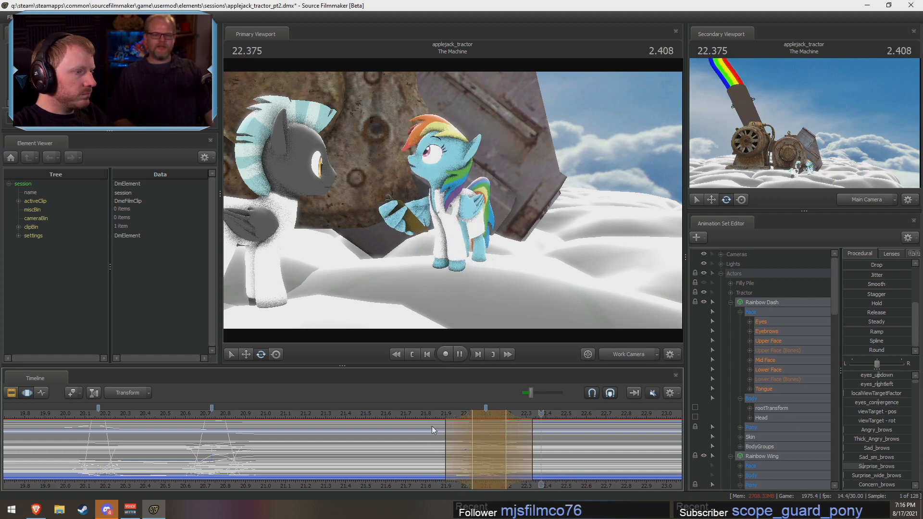
key(space)
mouse_move(458, 437)
mouse_down()
mouse_move(466, 438)
mouse_move(453, 448)
mouse_up()
click(439, 419)
key(space)
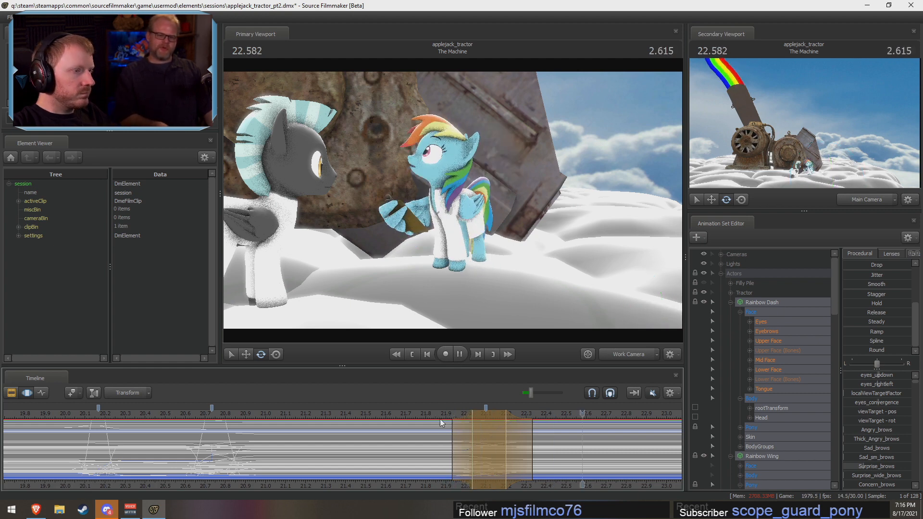
Step: Replay the turn, and set the time selection to about 21.93 to 22.33 s with its hold collapsed at 22.133 s
click(439, 419)
drag(458, 443, 452, 444)
drag(466, 445, 472, 447)
key(space)
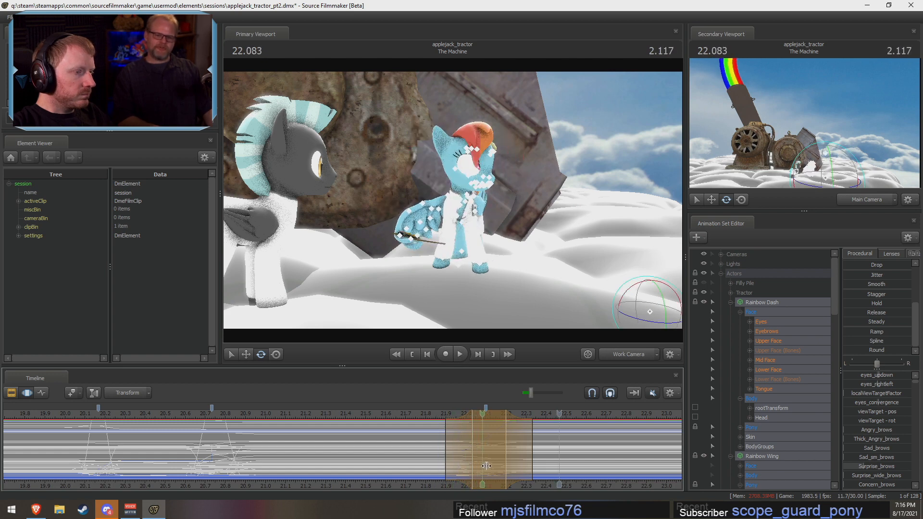
key(space)
drag(519, 465, 489, 458)
click(489, 460)
Step: View Rainbow Dash's front legs from the side and rotate LeftShoulder at 22.133 s to move the leg mid-turn
scroll(489, 460, up, 6)
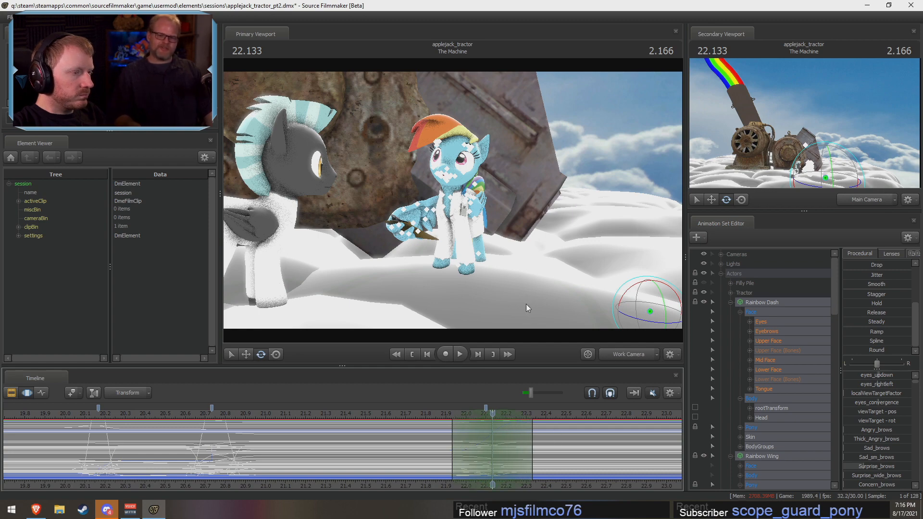
drag(591, 300, 480, 296)
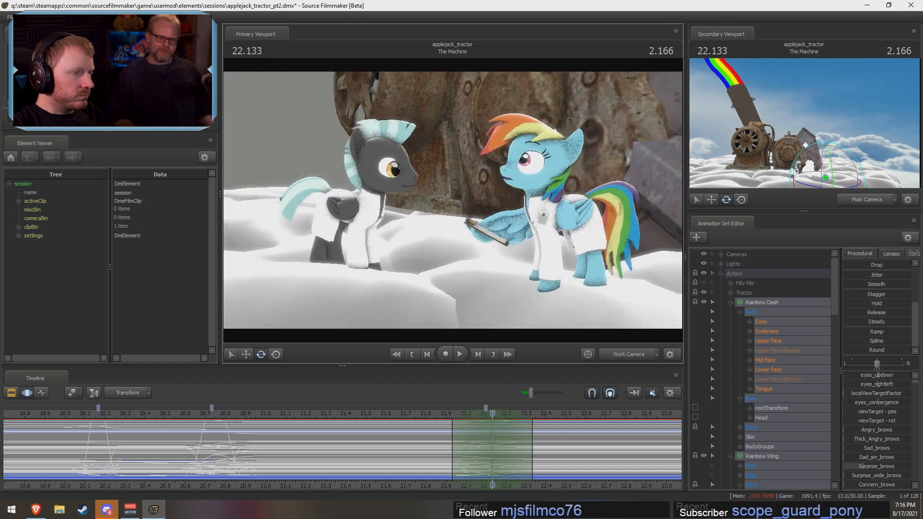
drag(481, 207, 494, 216)
key(w)
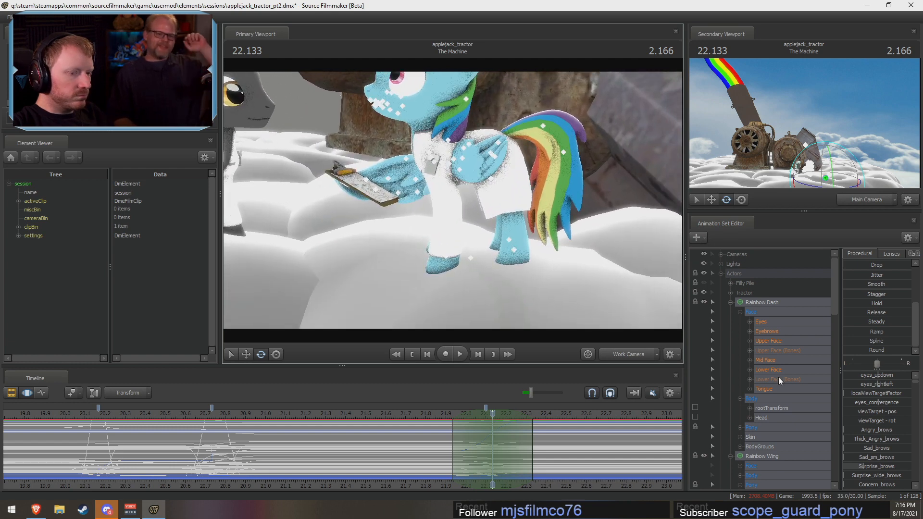
click(434, 161)
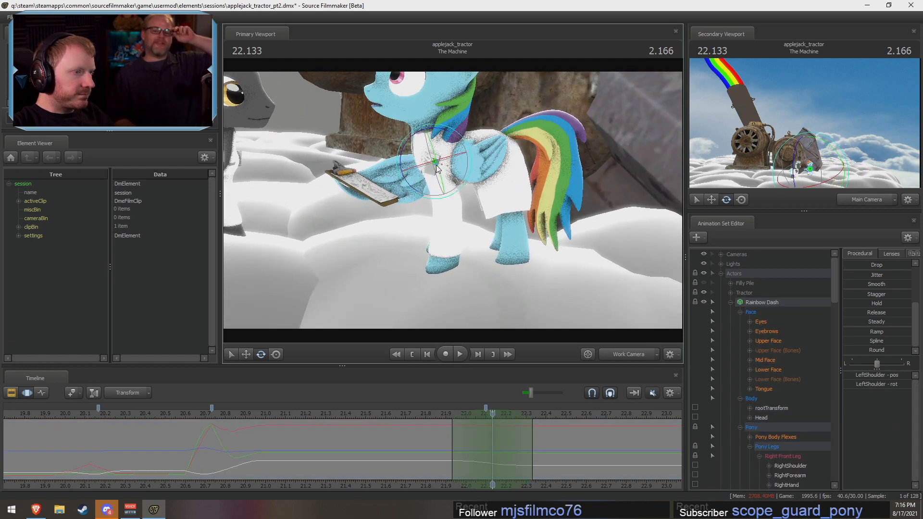
drag(403, 147, 404, 159)
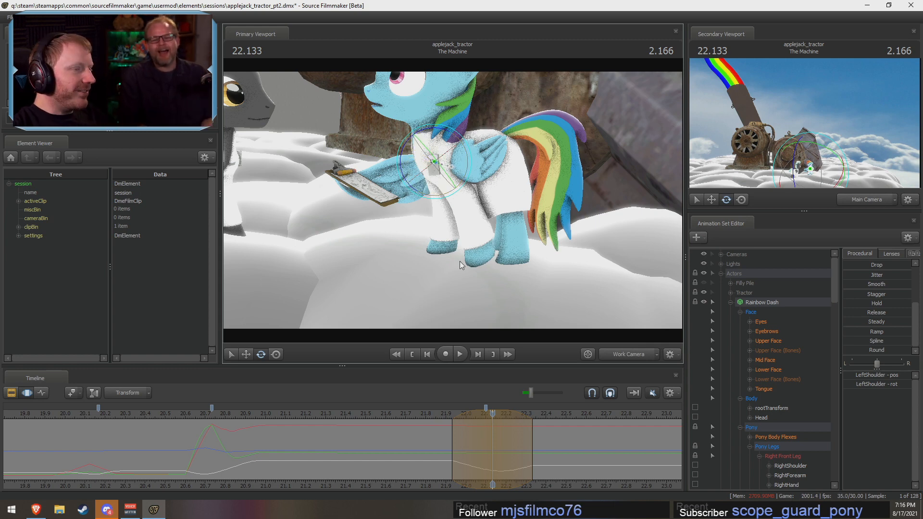
drag(401, 152, 402, 154)
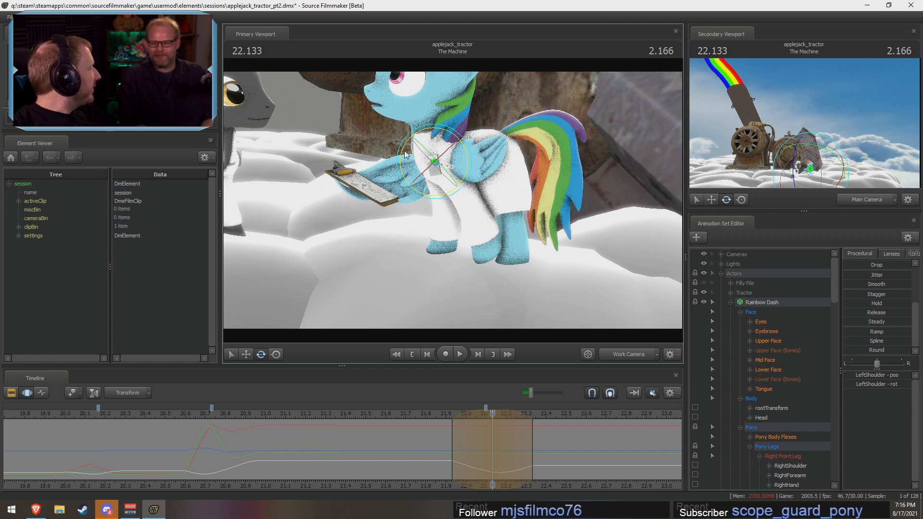
Step: Rotate Rainbow Dash's LeftForearm and LeftHand at 22.133 s to bend the lifted leg, and play back the step
click(453, 179)
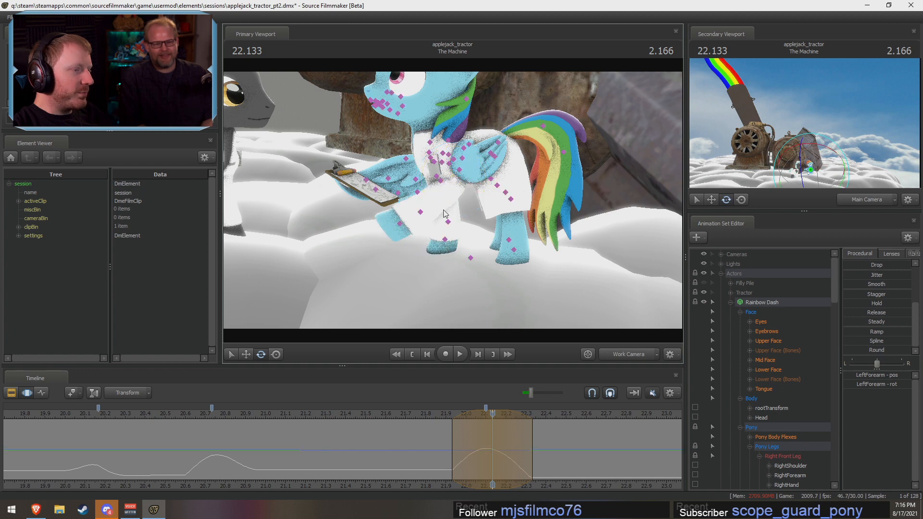
click(419, 212)
drag(401, 224, 409, 235)
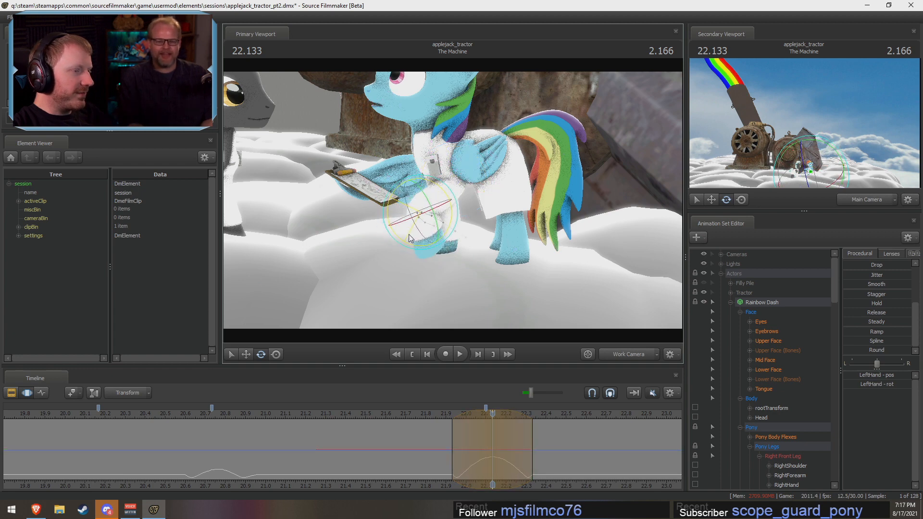
key(shift)
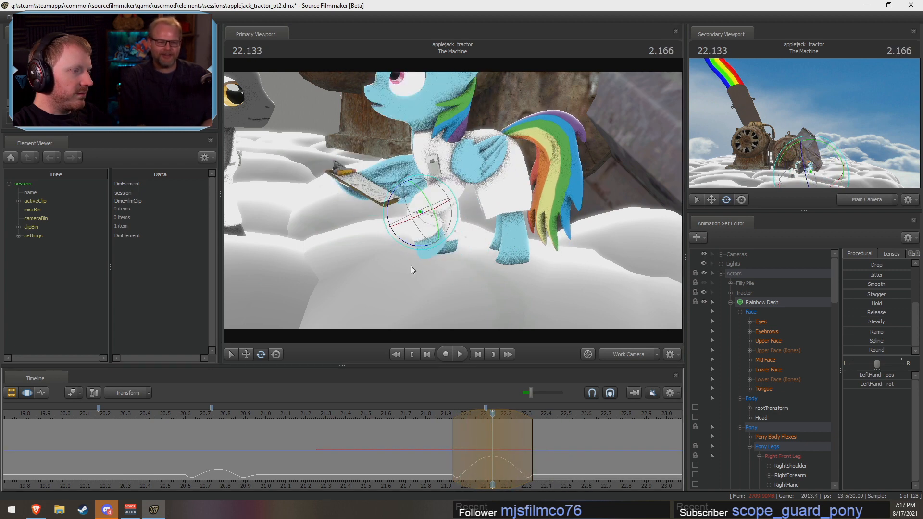
click(448, 185)
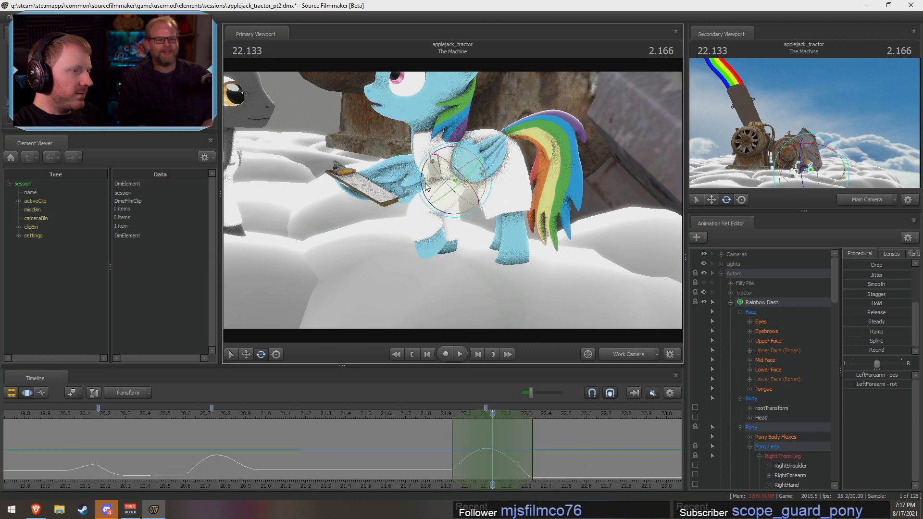
drag(425, 188, 430, 201)
key(shift)
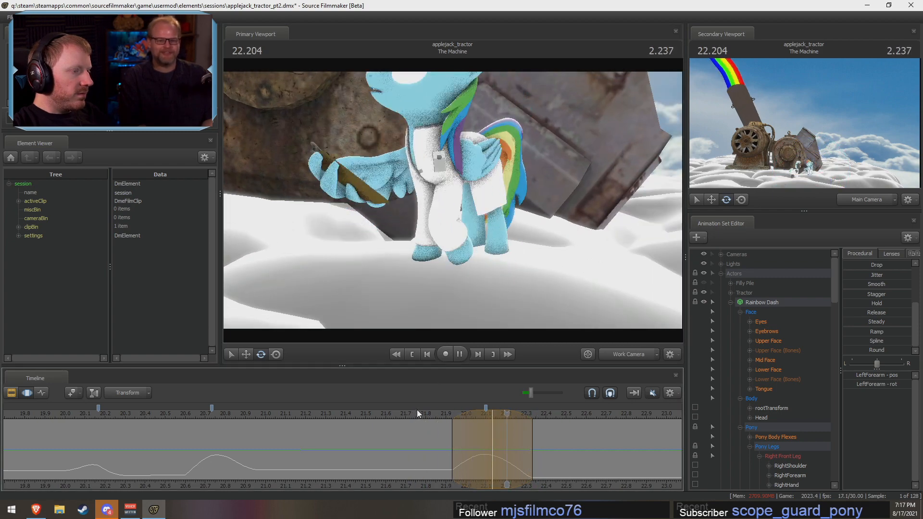
key(space)
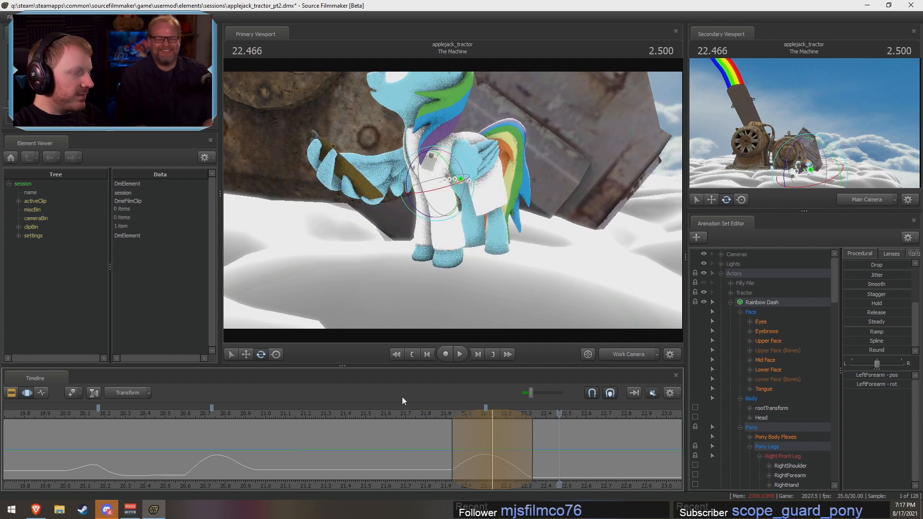
Step: Select Rainbow Dash's Upper Face controls and set a time selection from about 21.93 to 22.2 s around the turn
click(471, 464)
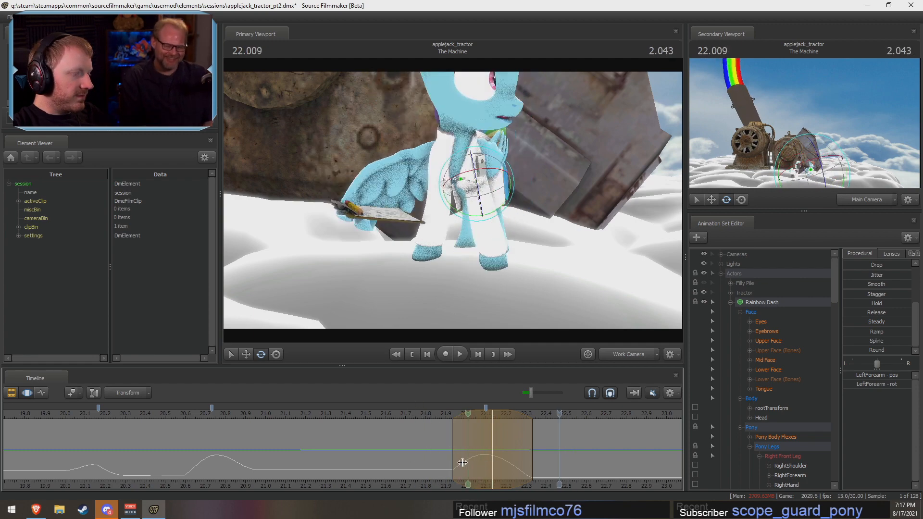
shift+click(472, 464)
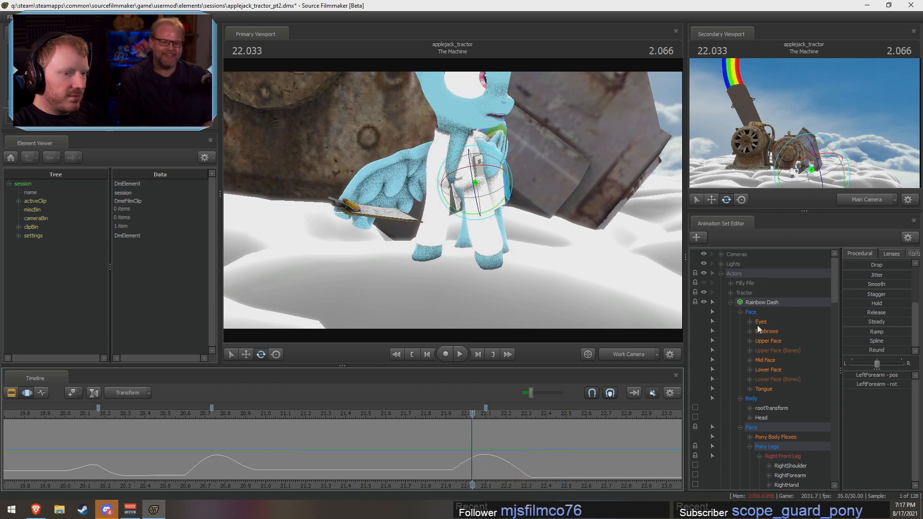
click(767, 341)
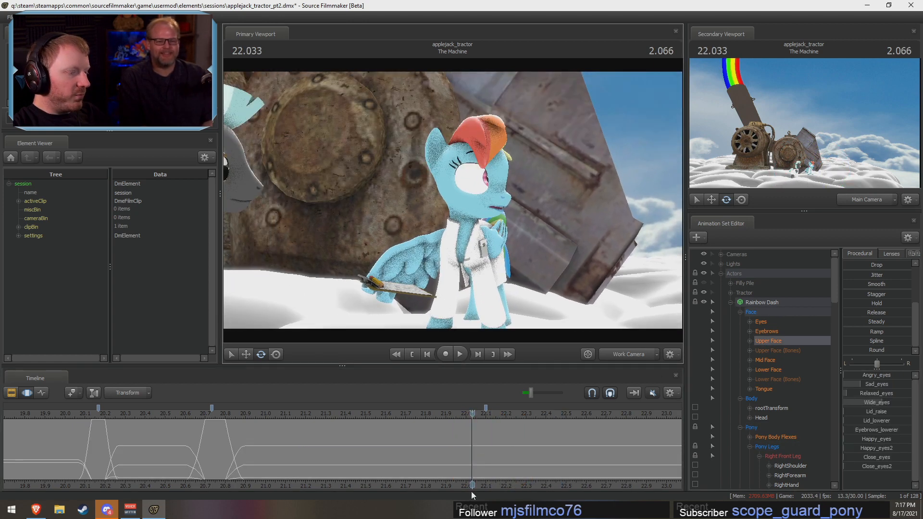
shift+drag(171, 457, 266, 468)
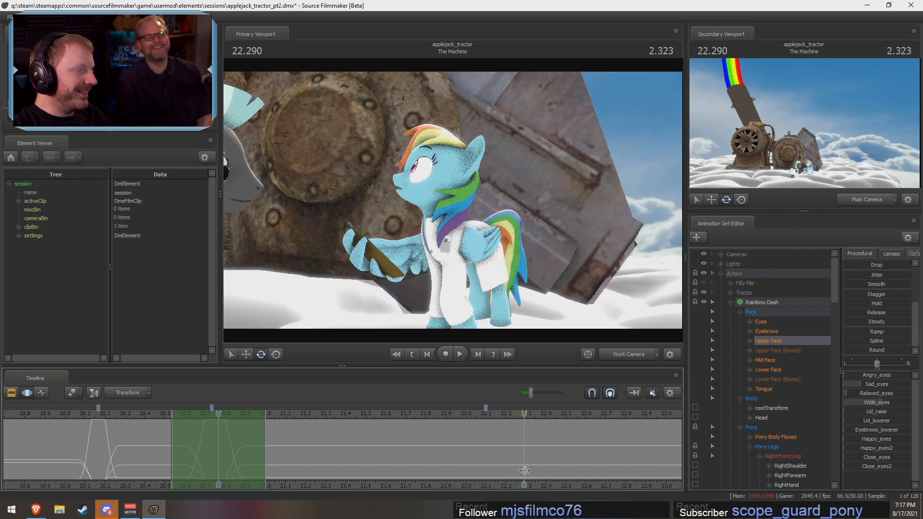
drag(465, 456, 490, 452)
shift+scroll(490, 453, up, 2)
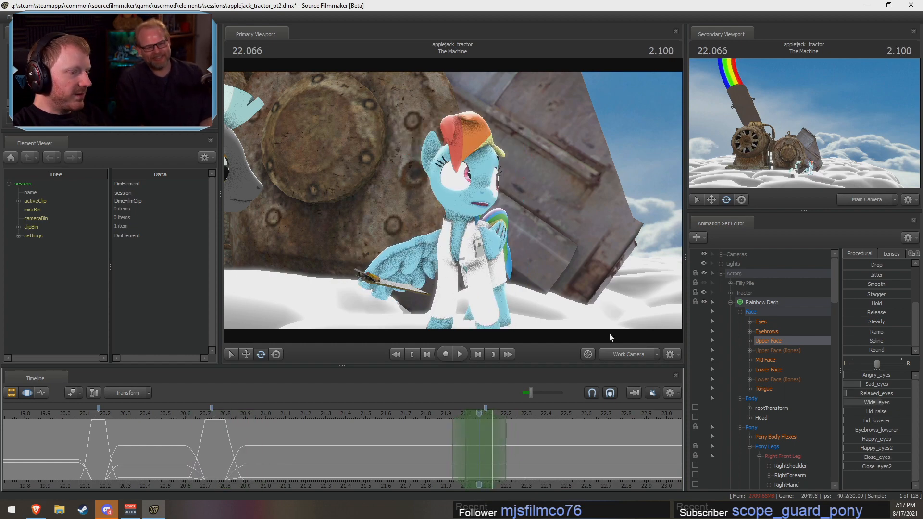
Step: Center the time selection on 22.1 s, with its hold at about 22.03 to 22.17 s and its end falloff at about 22.27 s
click(627, 353)
click(626, 353)
click(625, 353)
click(624, 353)
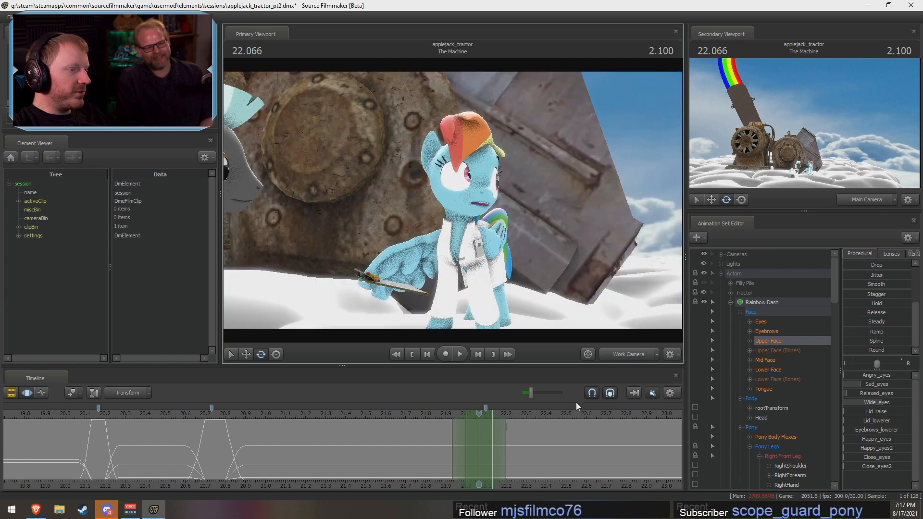
shift+drag(473, 437, 498, 440)
shift+scroll(499, 441, up, 3)
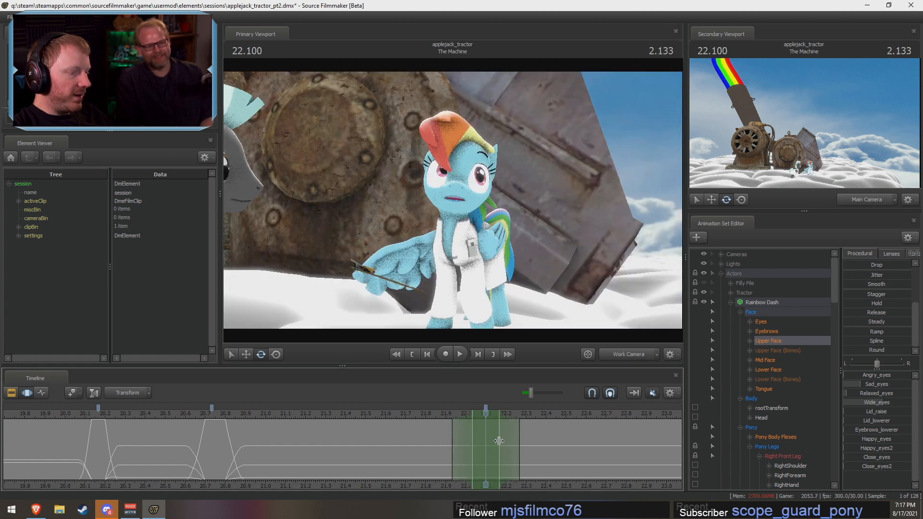
scroll(855, 280, up, 3)
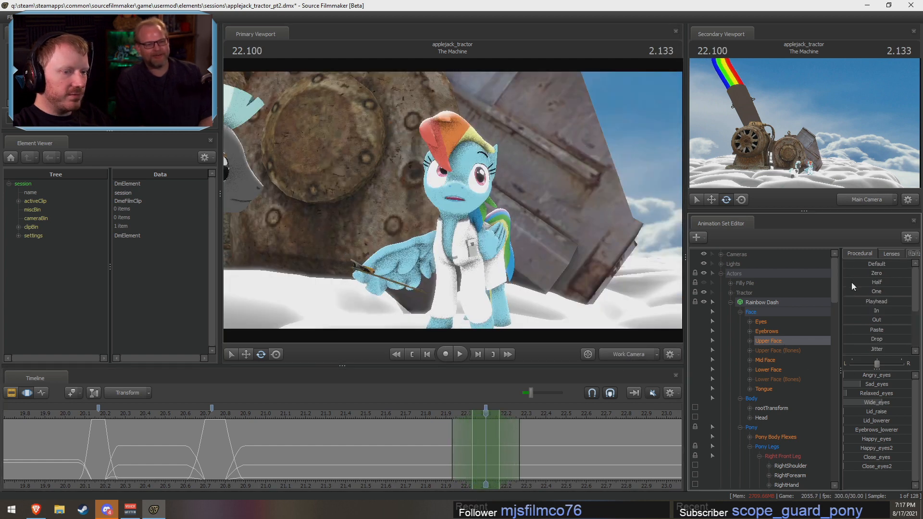
Step: Zero the Upper Face controls within the time selection, raise Close_eyes to full for a blink, and play back the turn
drag(855, 273, 906, 272)
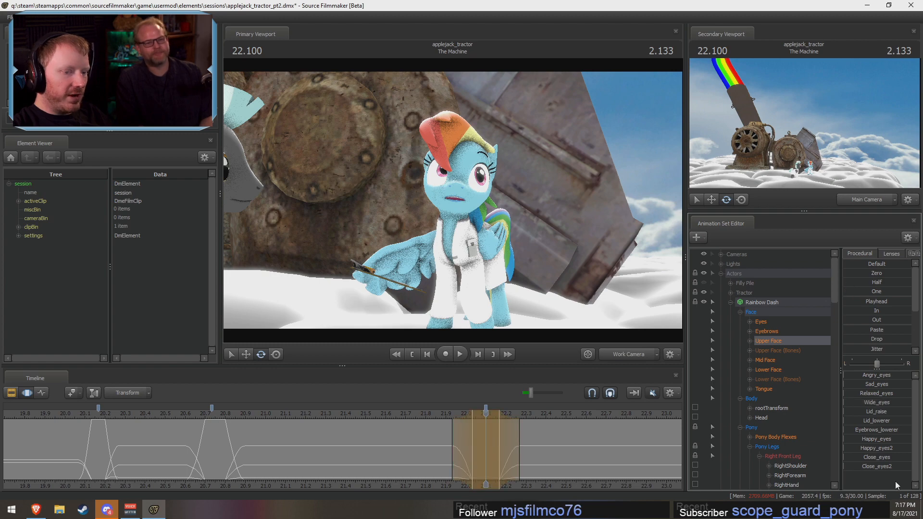
drag(847, 457, 908, 457)
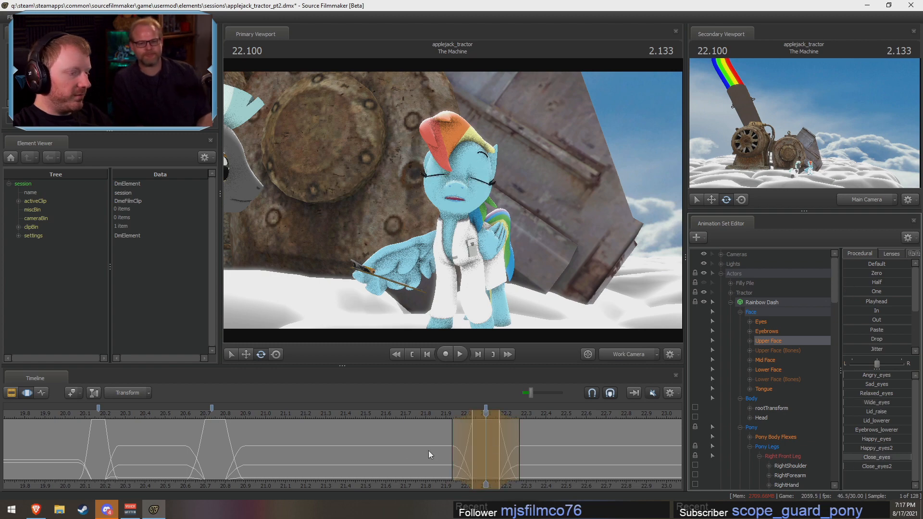
key(space)
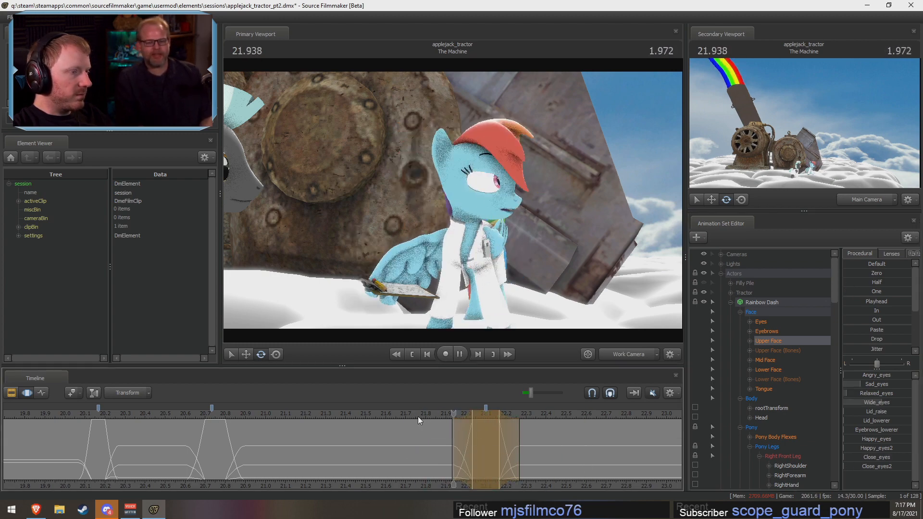
key(space)
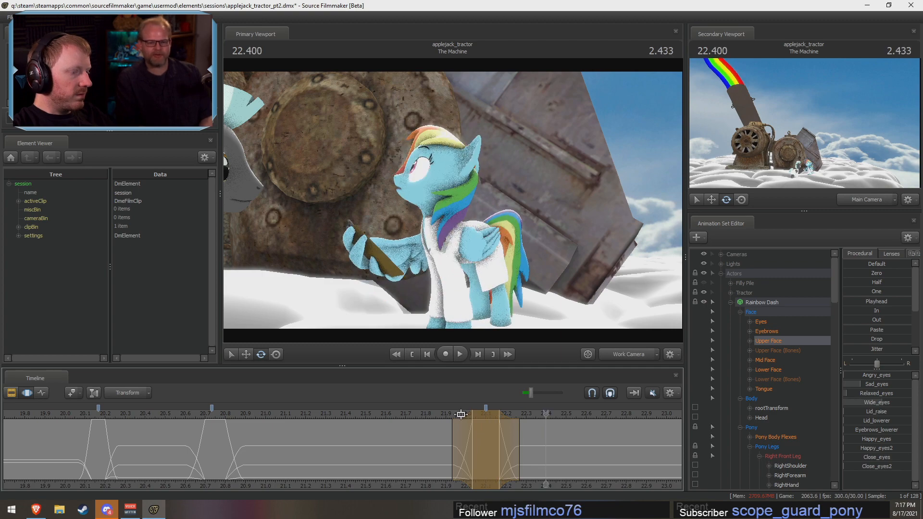
Step: Start the blink's falloff at about 21.9 s and its hold at about 22.0 s, and review the blink from 21.7 s
drag(461, 414, 506, 430)
click(426, 417)
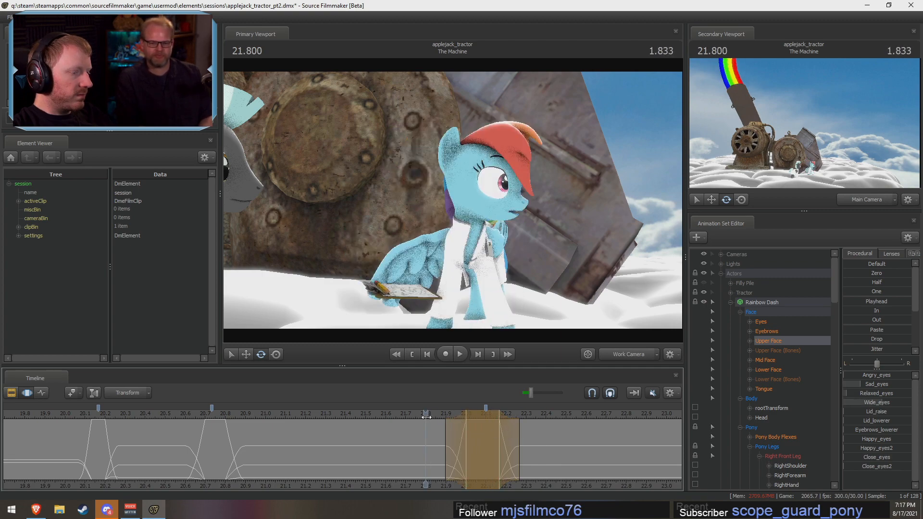
key(space)
click(417, 414)
drag(416, 416, 516, 436)
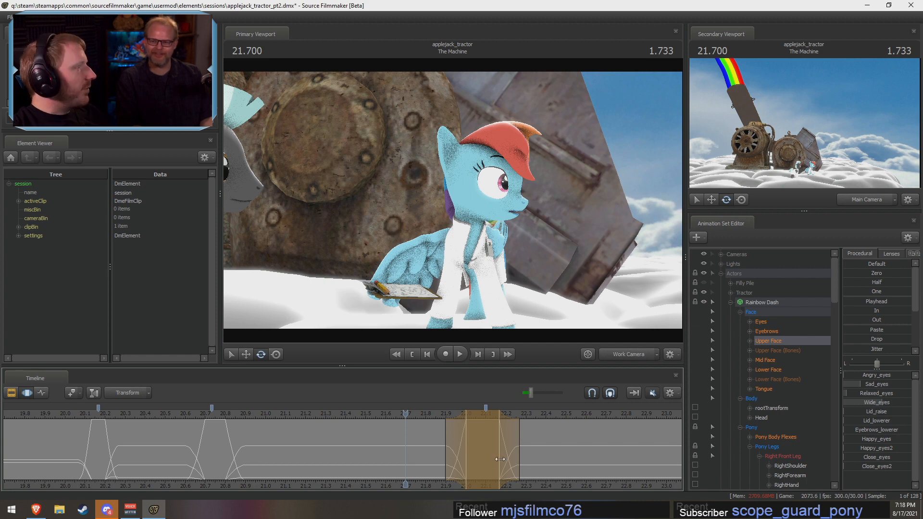
drag(430, 440, 480, 436)
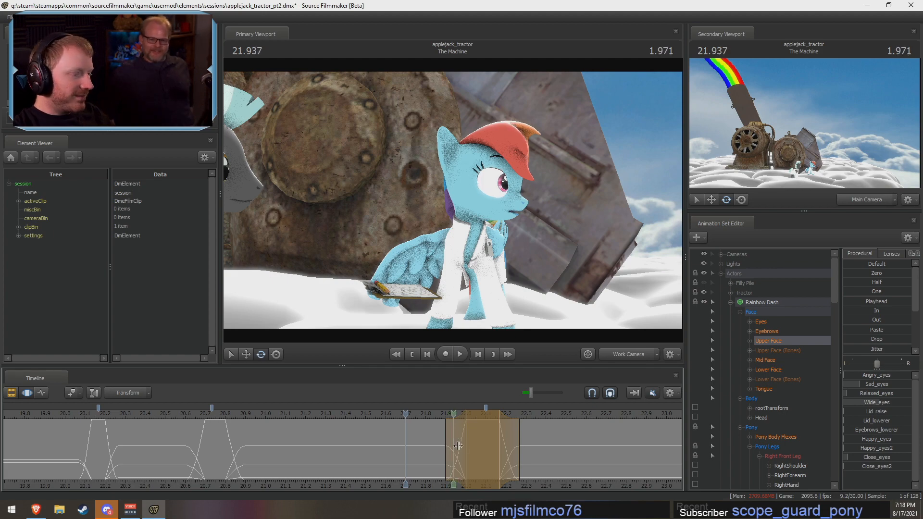
middle_drag(544, 486, 488, 480)
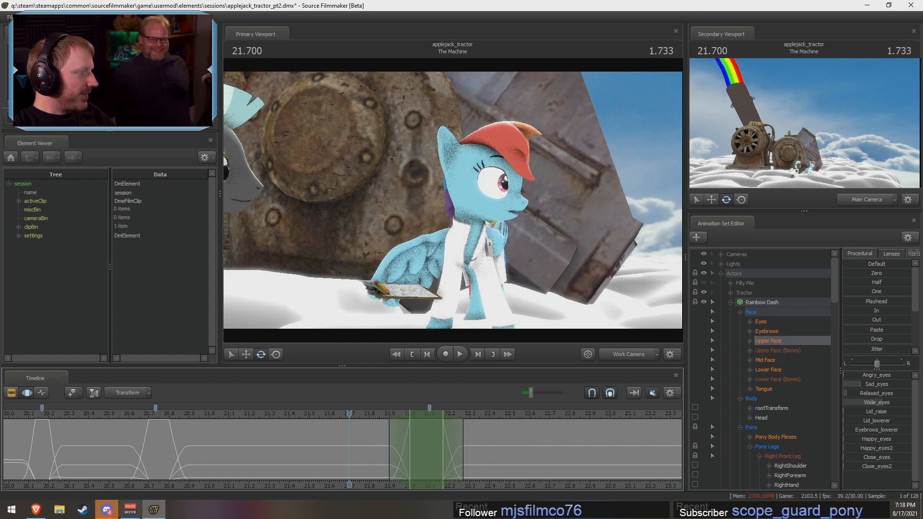
Step: Switch to the Brave browser, search Google in a new tab for the joke question about a person, and return to Source Filmmaker
click(36, 509)
drag(255, 7, 433, 106)
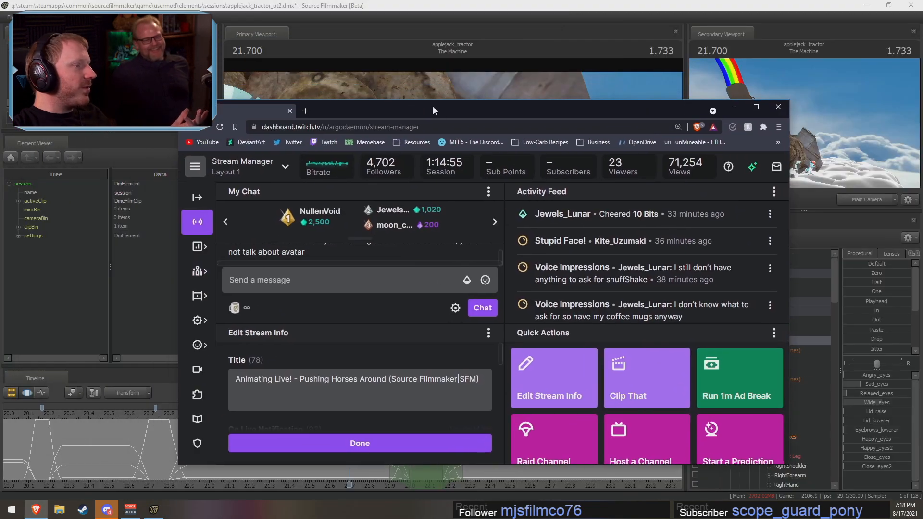
click(309, 112)
click(320, 125)
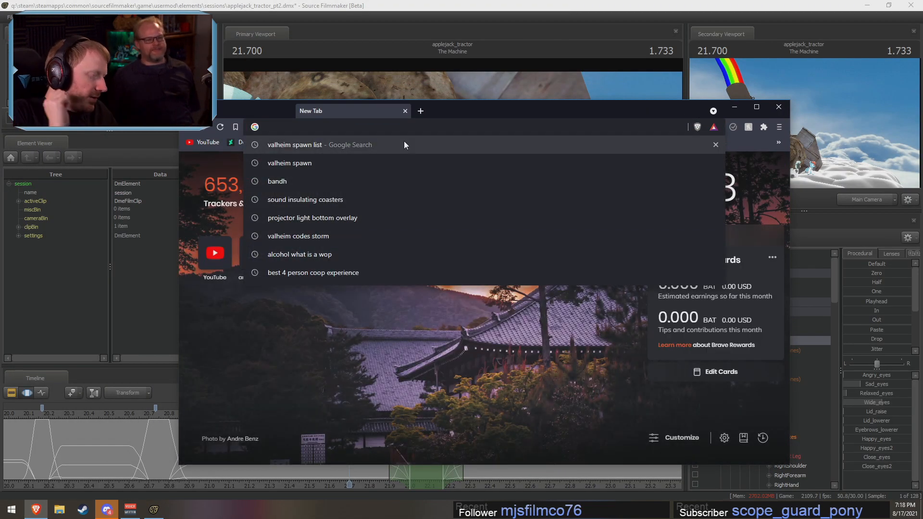
text(is)
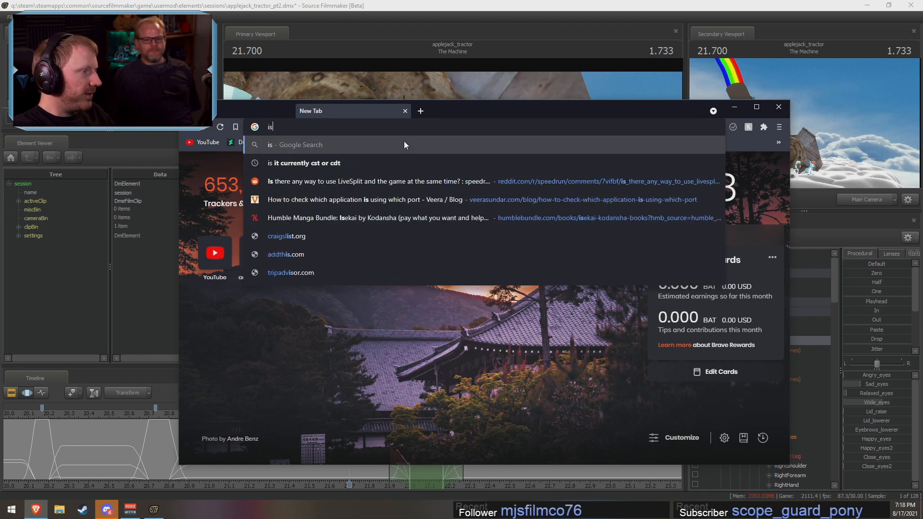
text( michael stupid)
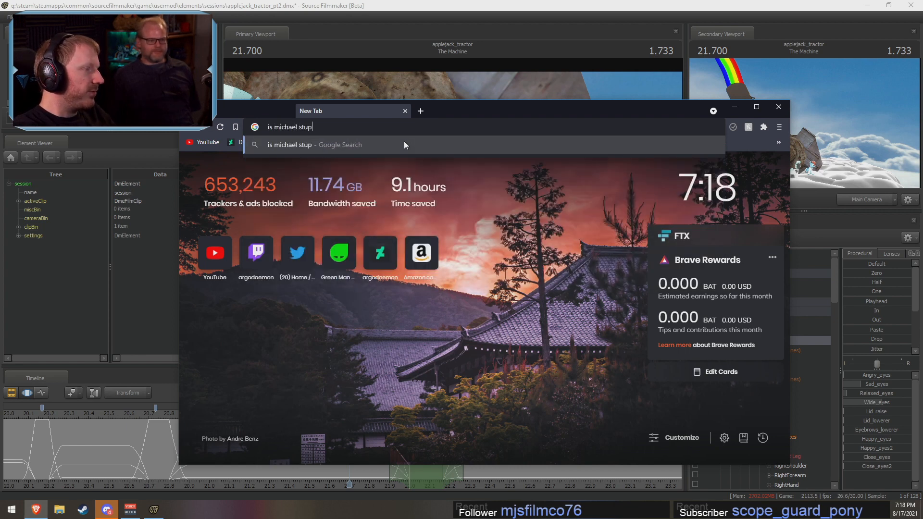
key(Return)
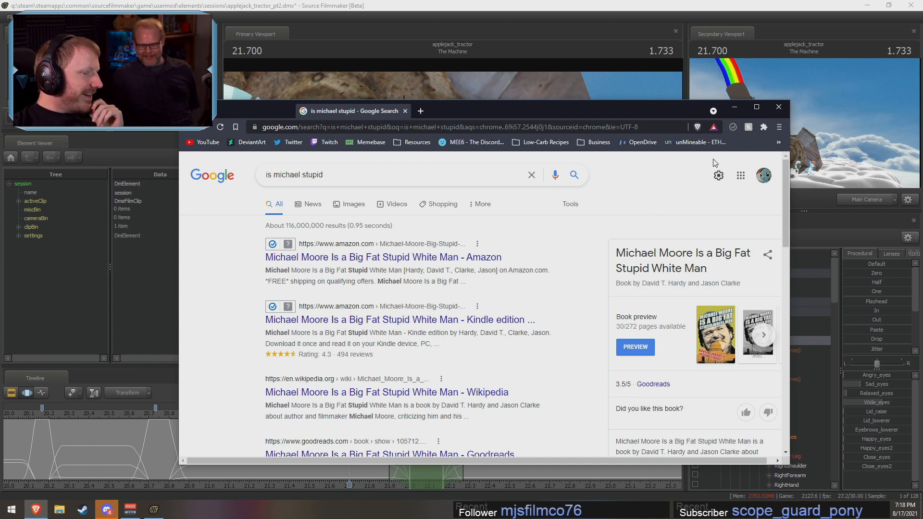
click(732, 108)
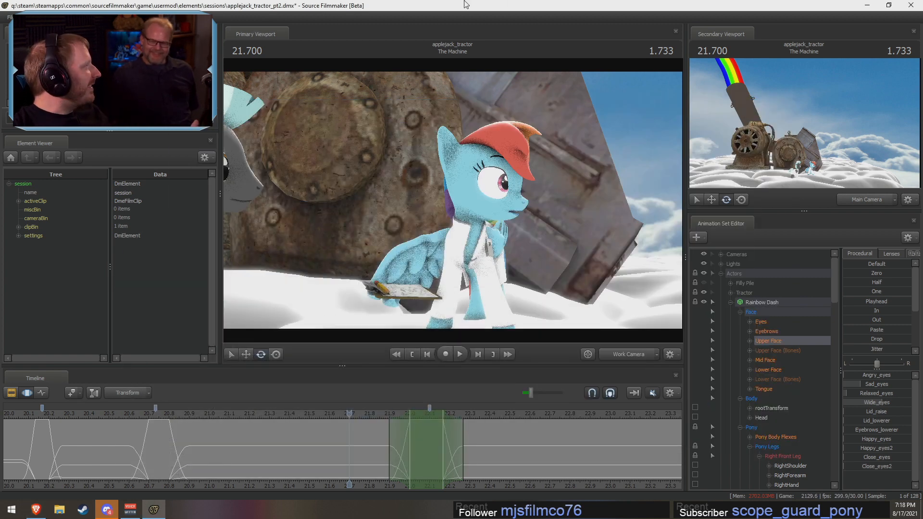
Step: Replay the blink, and set the time selection to about 21.9 to 22.3 s with its hold collapsed at 22.1 s
key(space)
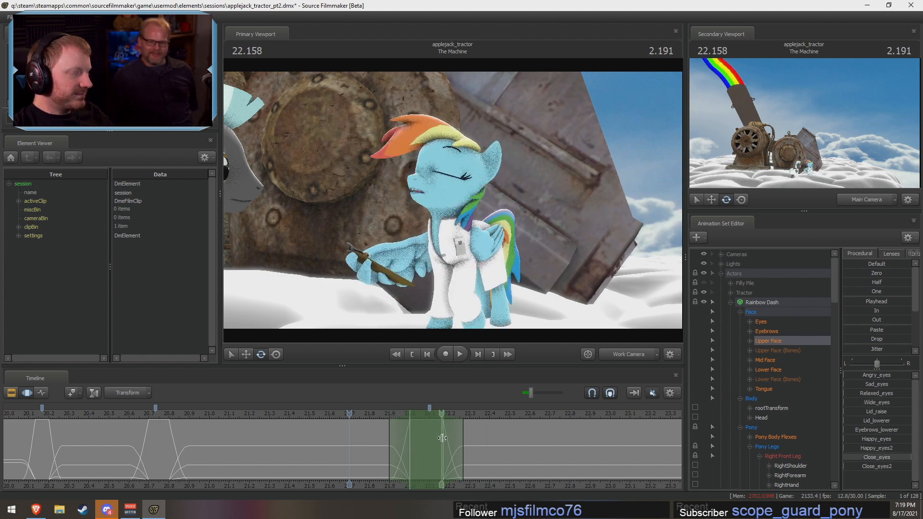
key(space)
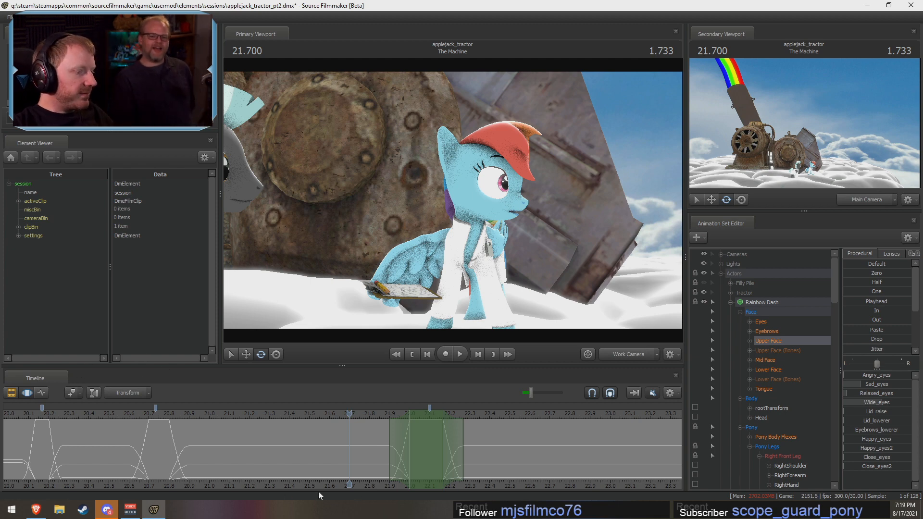
key(shift)
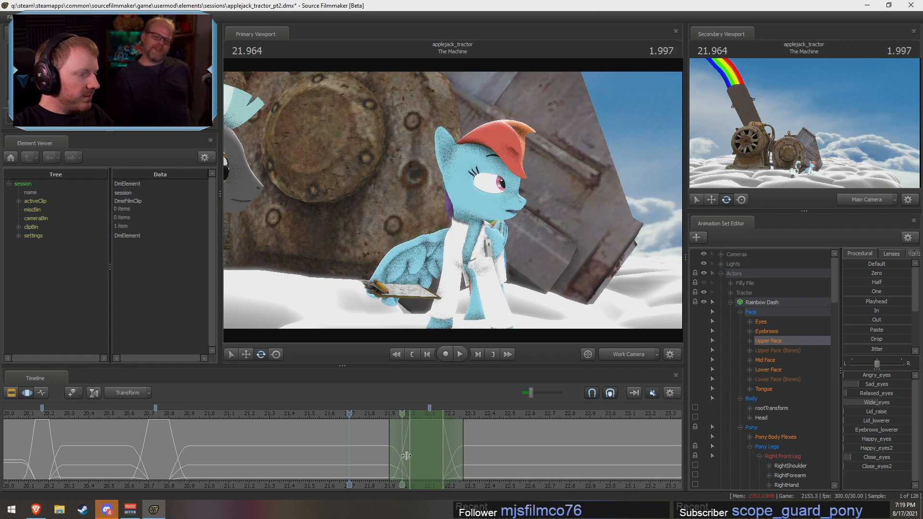
shift+click(426, 437)
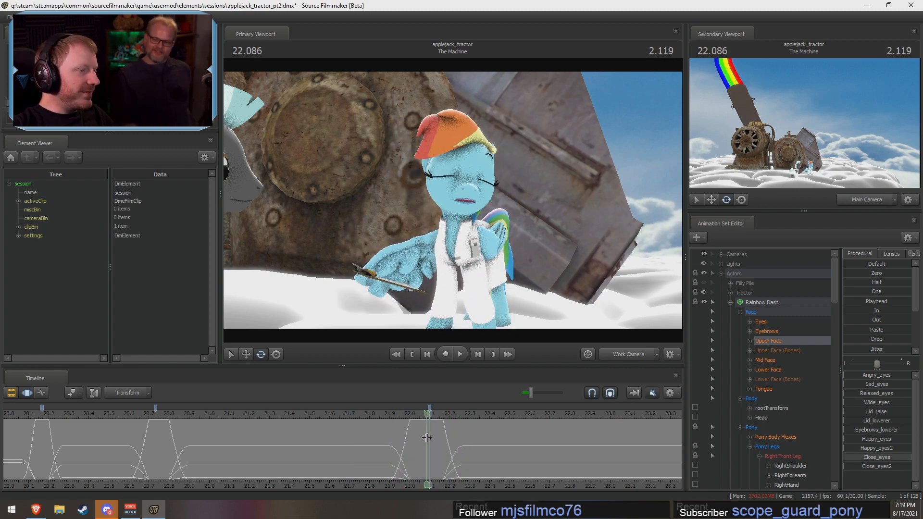
key(ctrl)
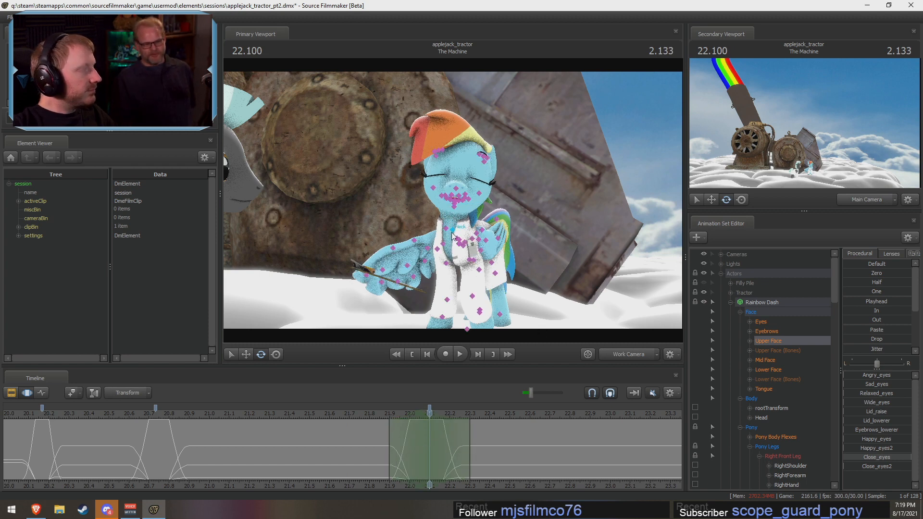
Step: Rotate Rainbow Dash's Neck and Head at 22.1 s to dip her head mid-turn, viewing through the work camera, and play back the turn
ctrl+click(452, 235)
click(632, 354)
drag(435, 269, 406, 315)
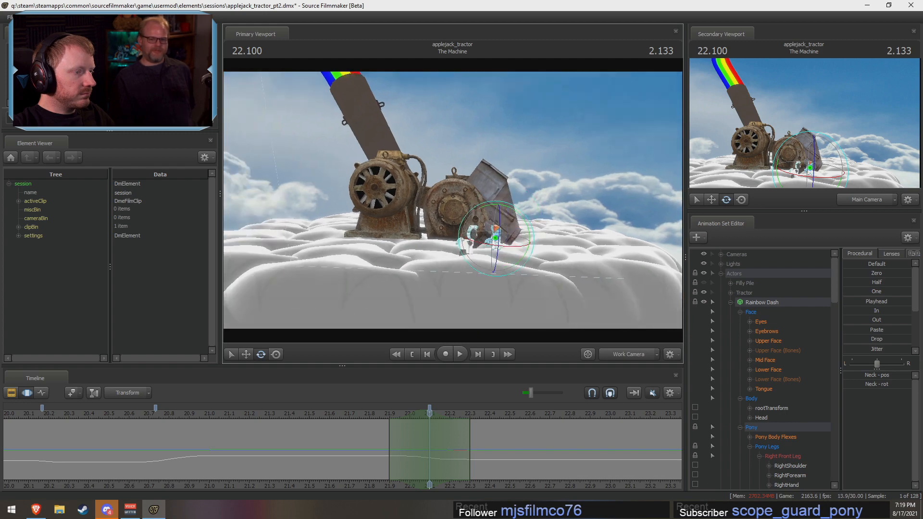
key(w)
drag(453, 185, 453, 251)
ctrl+click(466, 161)
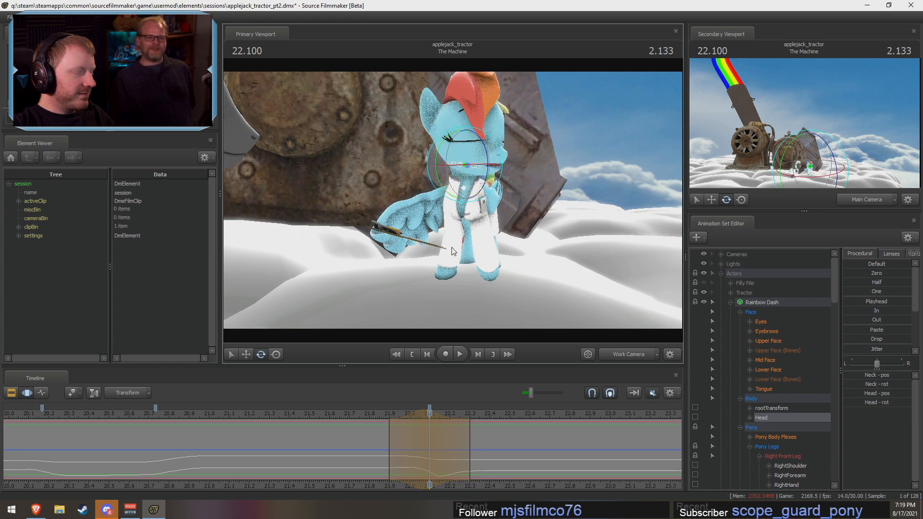
click(371, 416)
key(space)
key(space)
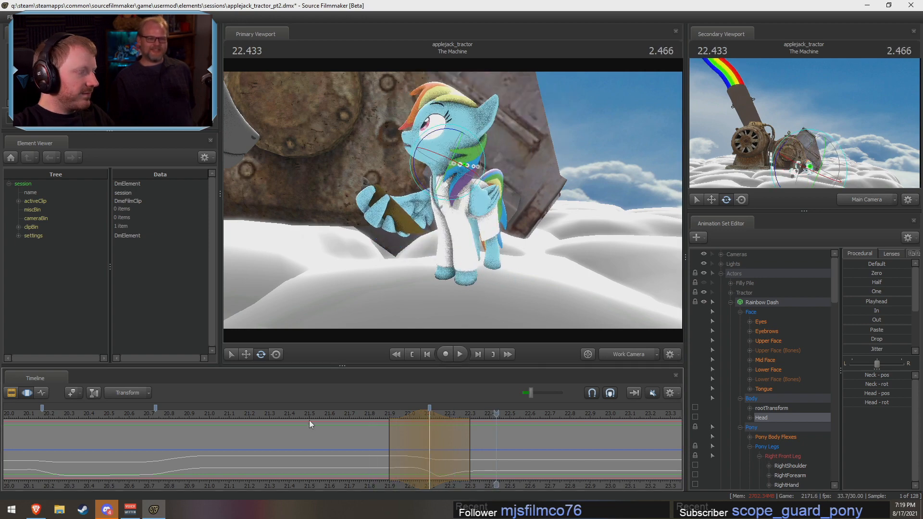
Step: Switch to the Brave browser, open the Twitter home feed and browse its posts, and return to Source Filmmaker
click(36, 509)
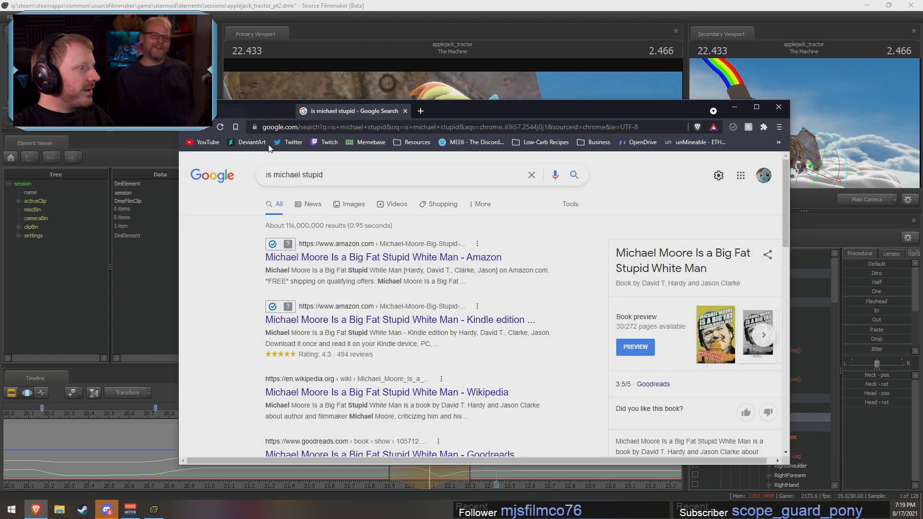
click(290, 142)
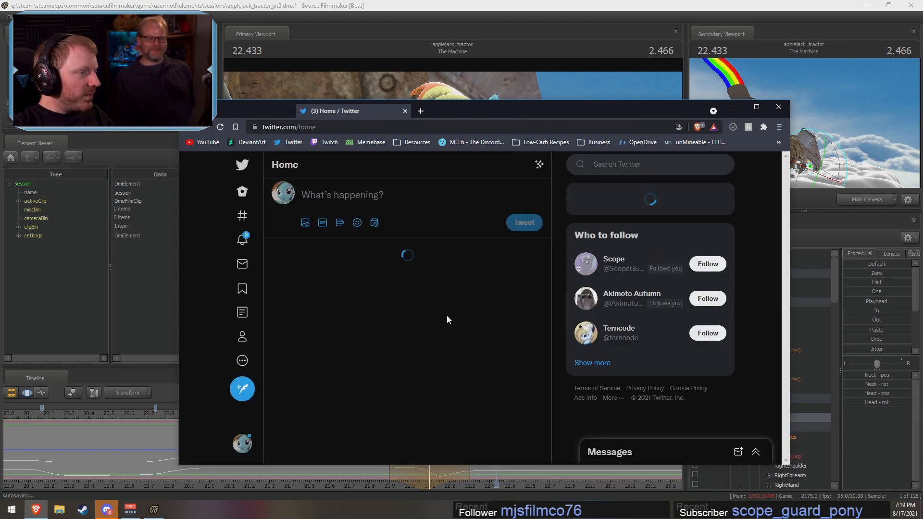
scroll(446, 315, down, 10)
scroll(430, 308, down, 15)
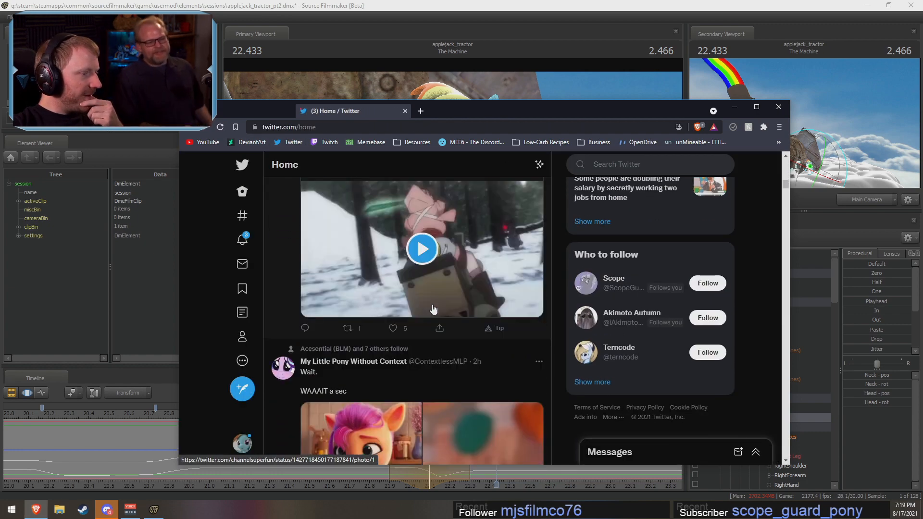
scroll(451, 310, down, 15)
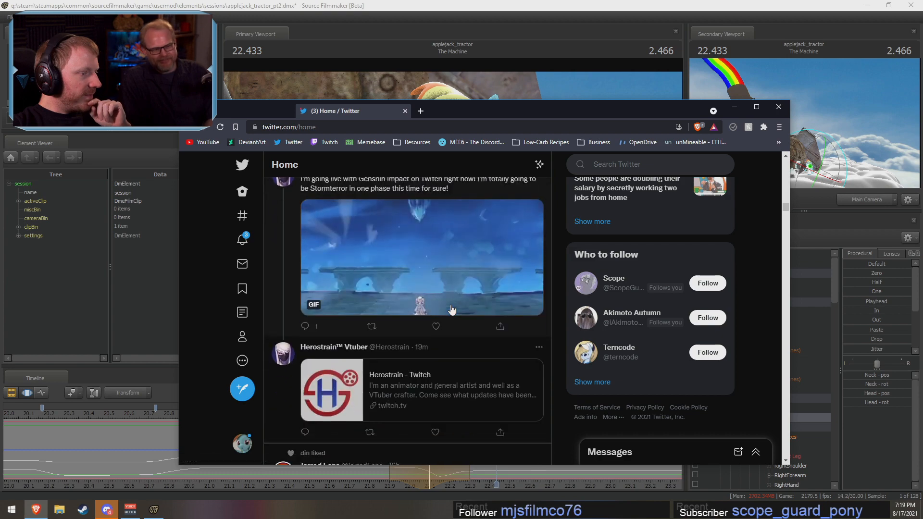
scroll(455, 312, down, 15)
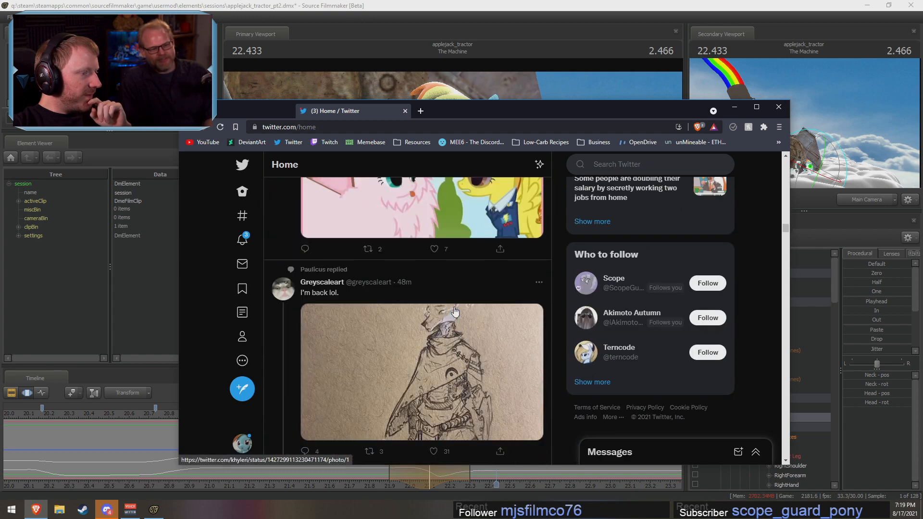
scroll(574, 294, down, 15)
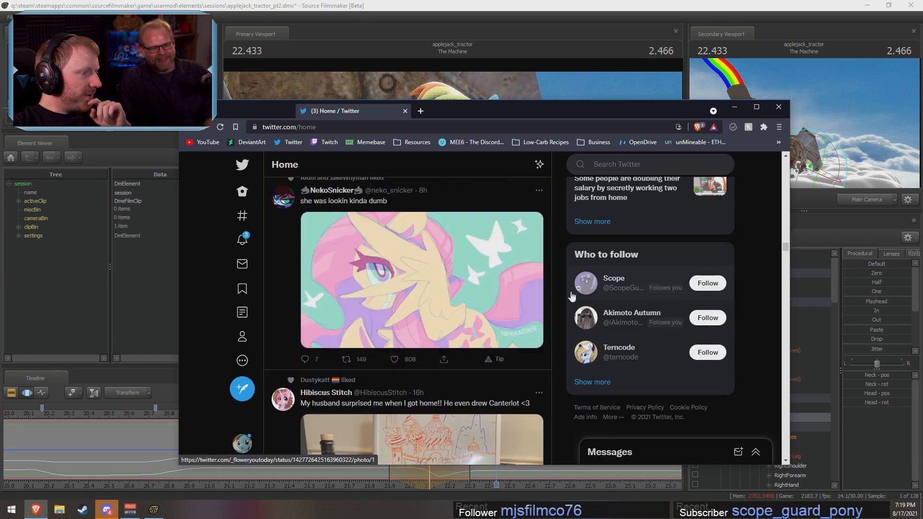
scroll(571, 296, down, 15)
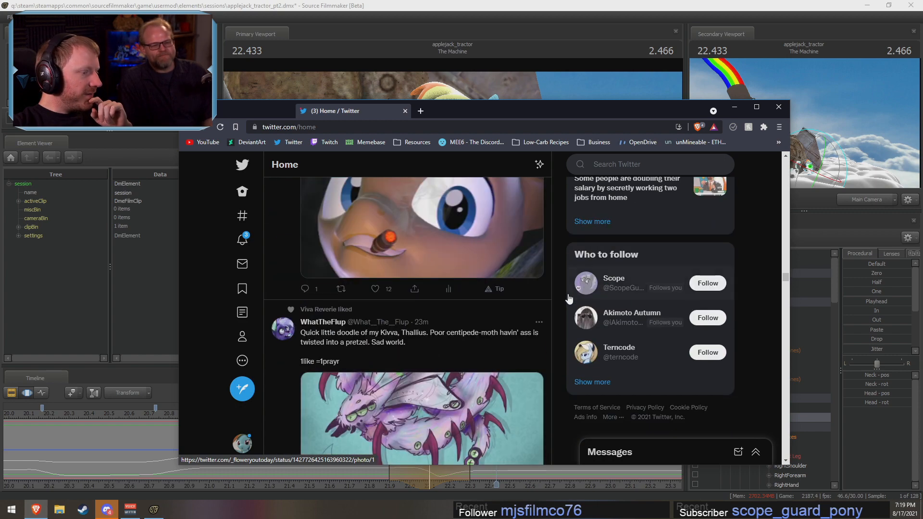
scroll(568, 299, down, 12)
scroll(569, 298, down, 15)
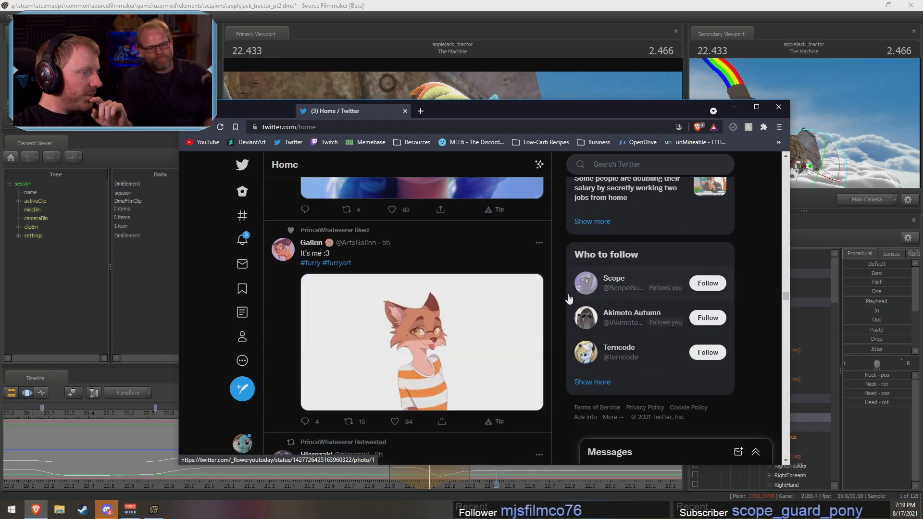
scroll(568, 298, down, 3)
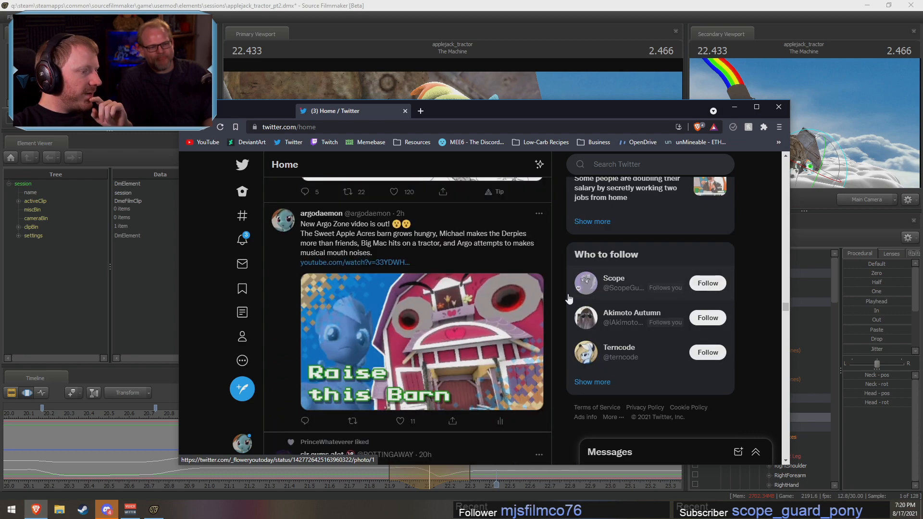
scroll(569, 299, up, 4)
scroll(569, 299, down, 15)
scroll(569, 298, down, 15)
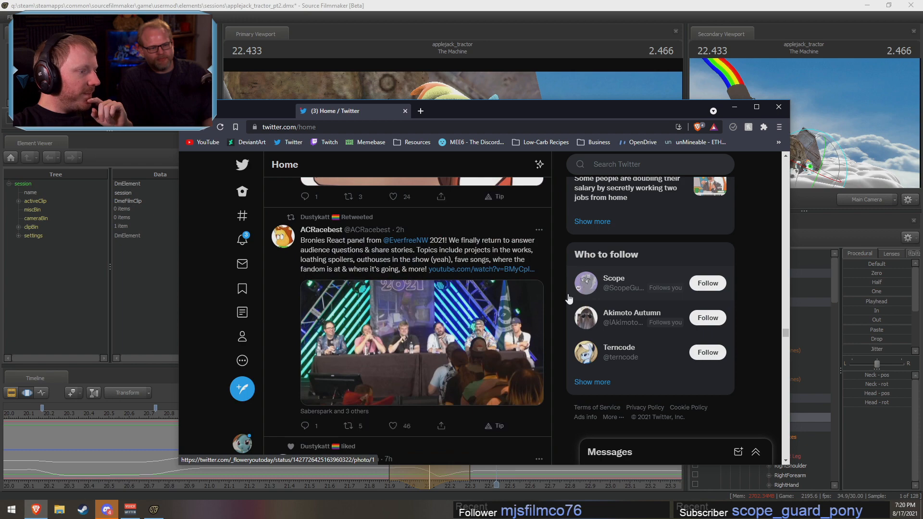
scroll(569, 298, down, 5)
scroll(568, 298, up, 5)
click(733, 107)
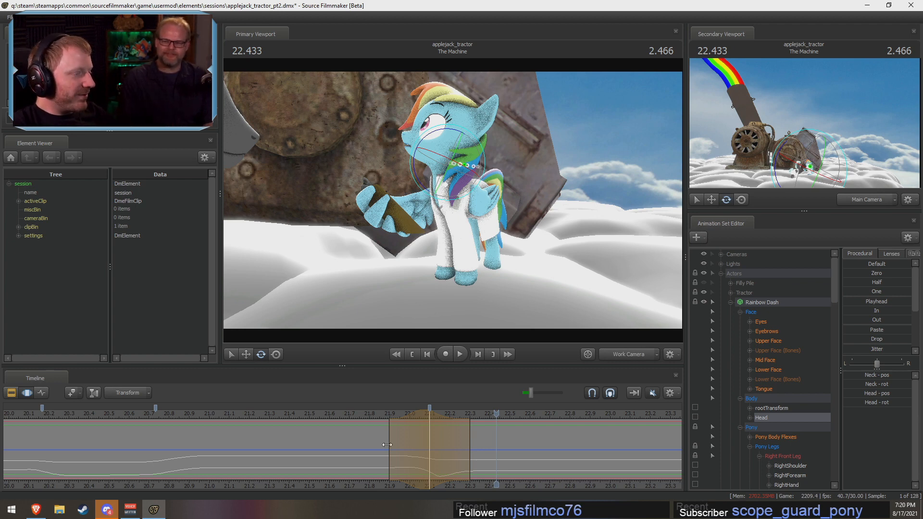
Step: Move the start of the time selection to about 22.0 s and its peak to 22.133 s
key(shift)
drag(511, 449, 509, 454)
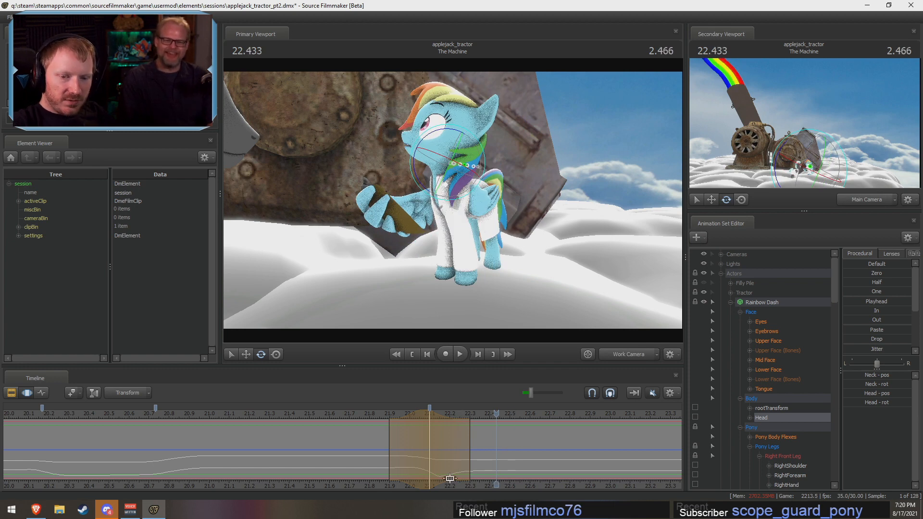
drag(400, 473, 436, 463)
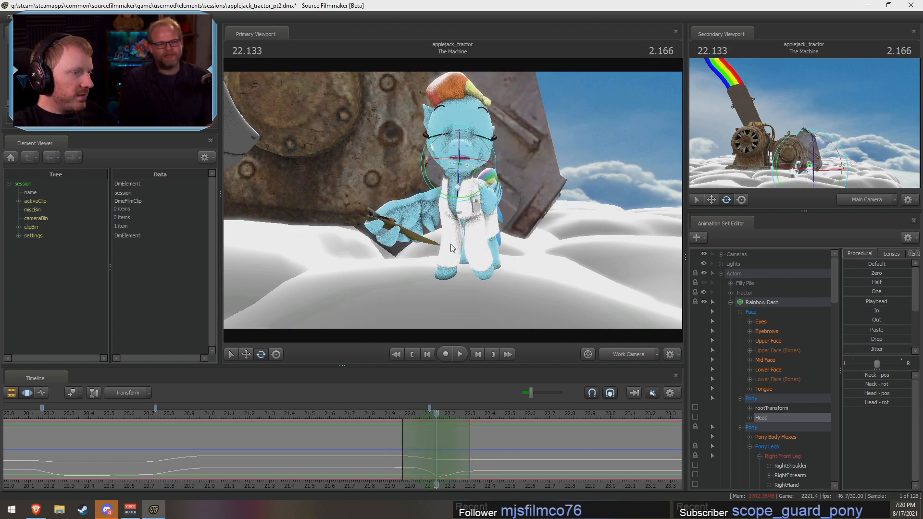
Step: Lock Rainbow Dash's RightShoulder and LeftShoulder controls
ctrl+click(456, 187)
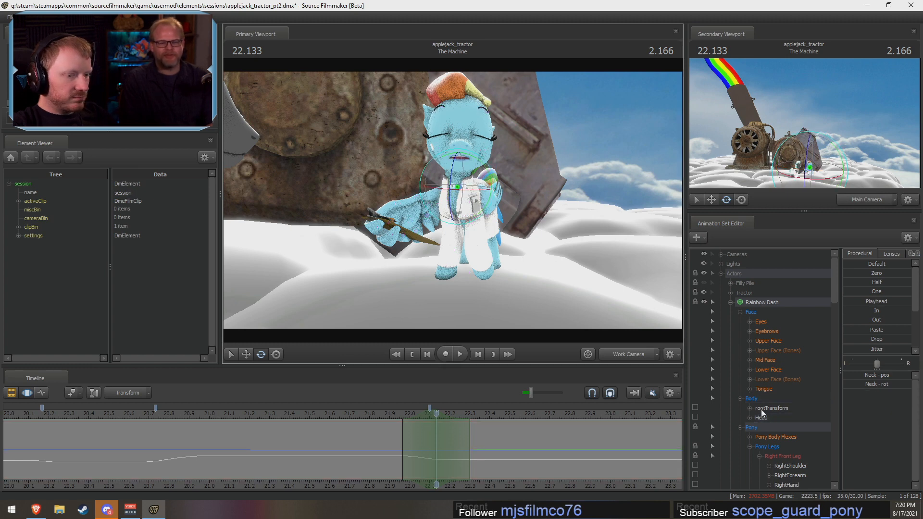
scroll(773, 451, down, 3)
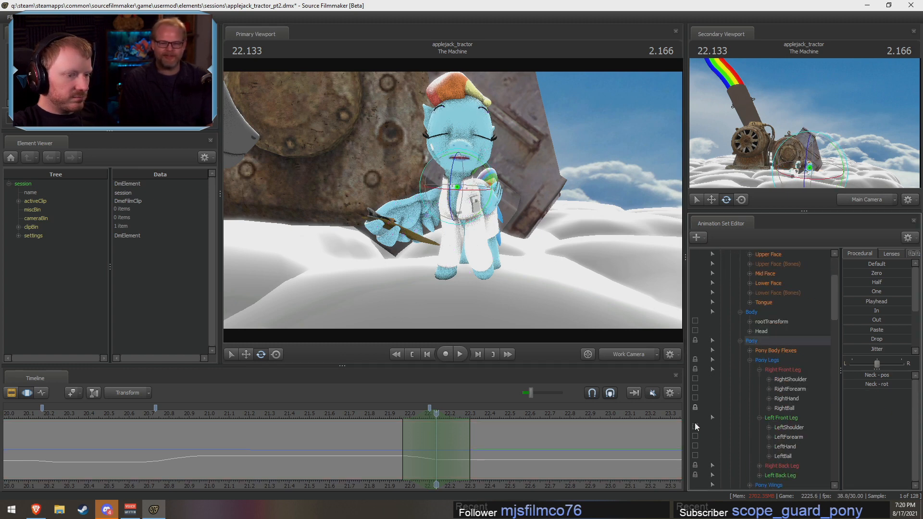
key(ctrl)
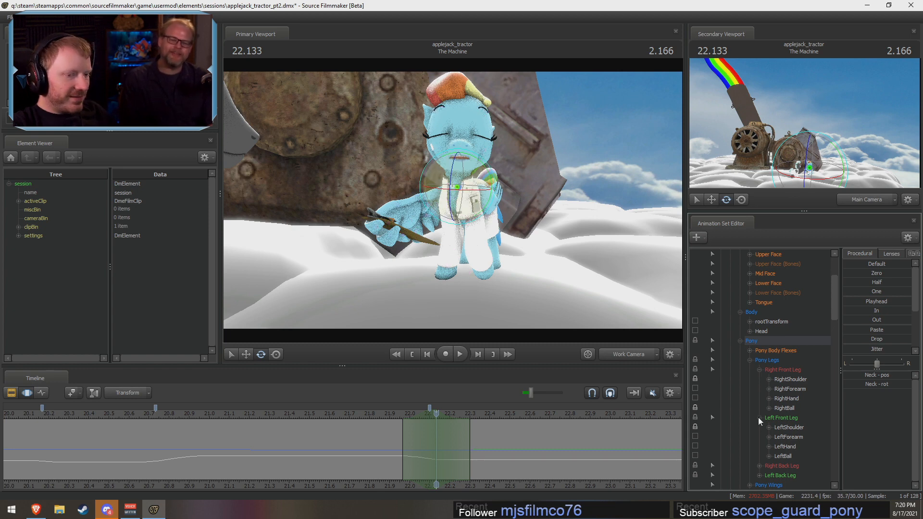
scroll(769, 434, down, 5)
Step: Rotate Rainbow Dash's Chest2 at 22.133 s to add upper-body motion to the turn, and play it back
click(776, 378)
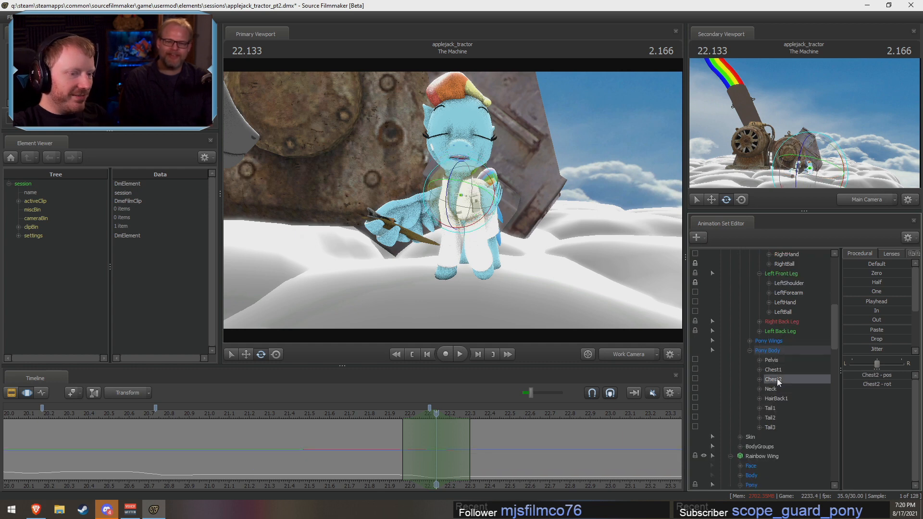
drag(454, 209, 461, 213)
key(space)
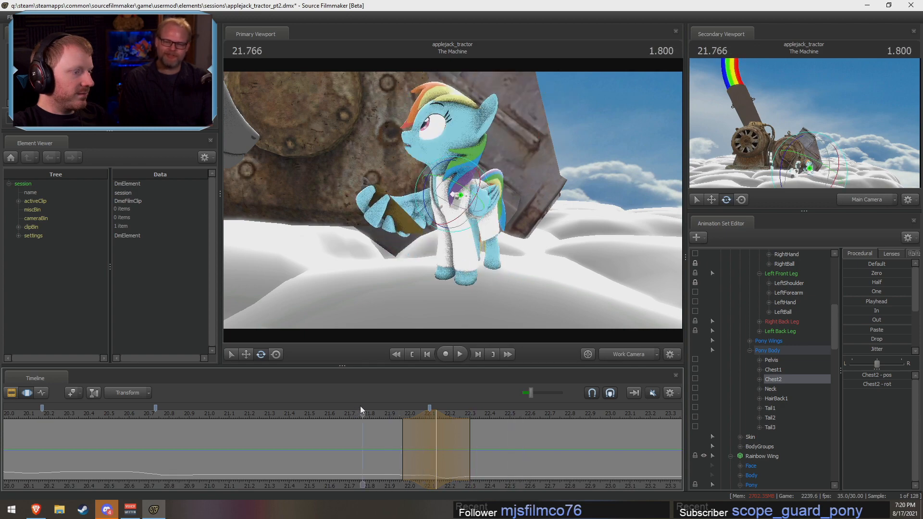
key(space)
Step: Rotate Chest2 further at 22.133 s to refine the mid-turn body dip, and replay the turn from about 21.9 s
drag(392, 419, 439, 431)
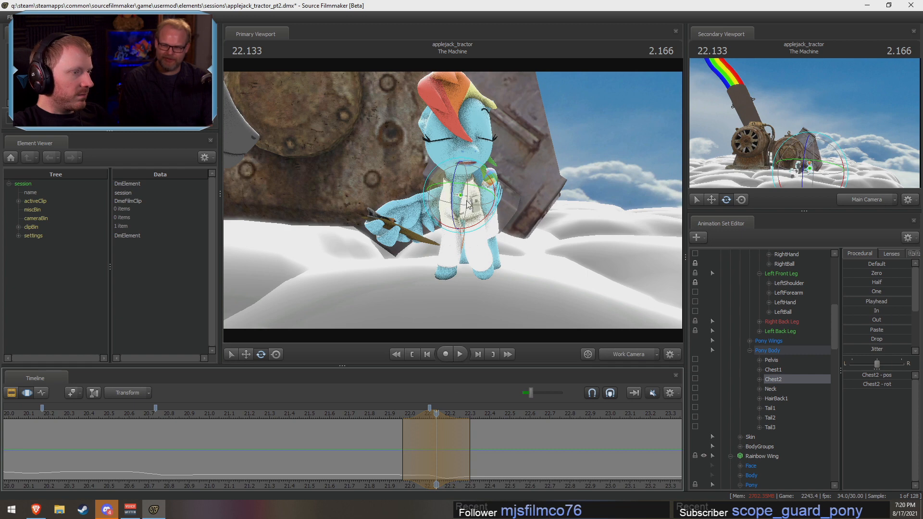
drag(460, 194, 456, 213)
click(384, 416)
key(space)
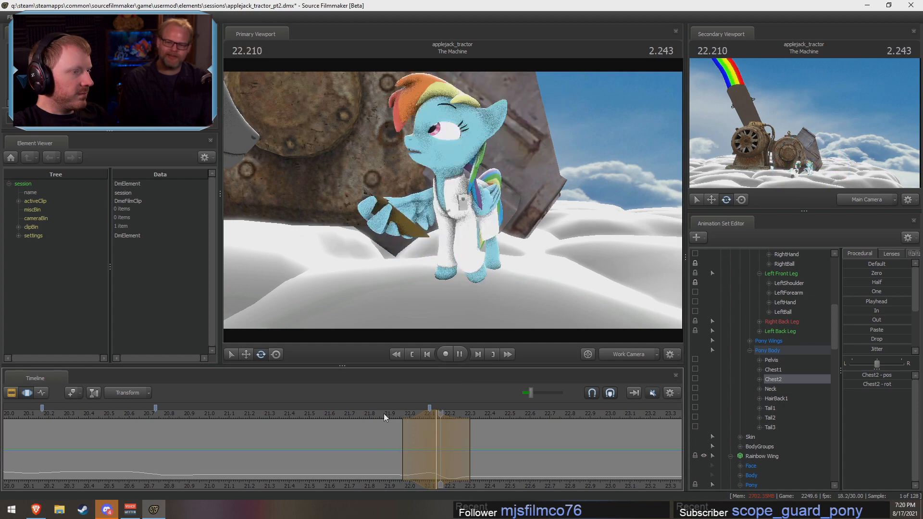
key(space)
Step: Extend the end of the chest motion's falloff to about 22.4 s and play back the result
drag(476, 446, 495, 446)
click(382, 415)
key(space)
key(space)
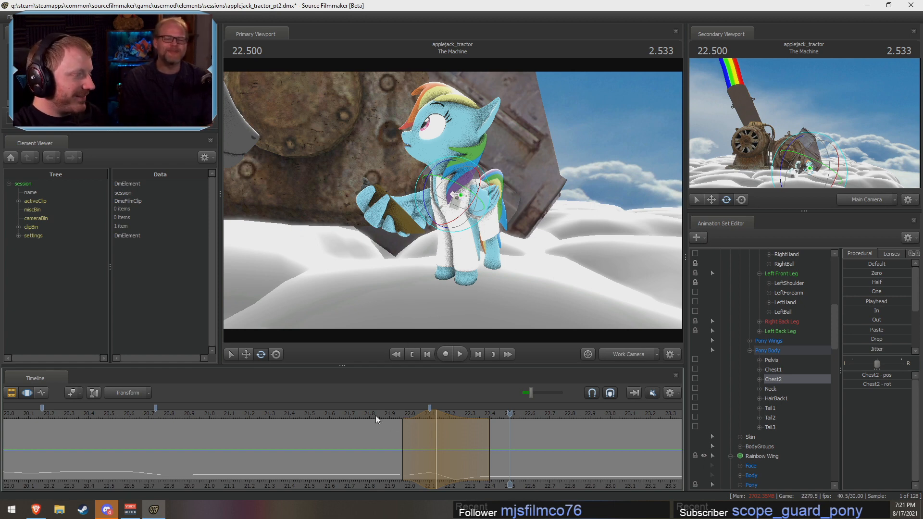
Step: Replay the turn from about 21.7 to 21.8 s to check the timing of the chest and head motion
mouse_move(375, 417)
mouse_down()
mouse_move(400, 416)
mouse_move(376, 417)
mouse_up()
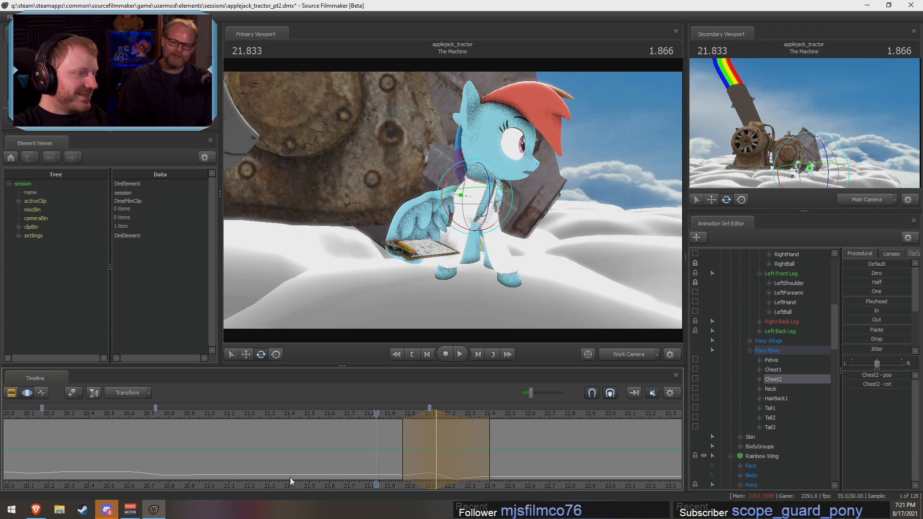
click(355, 416)
key(space)
key(space)
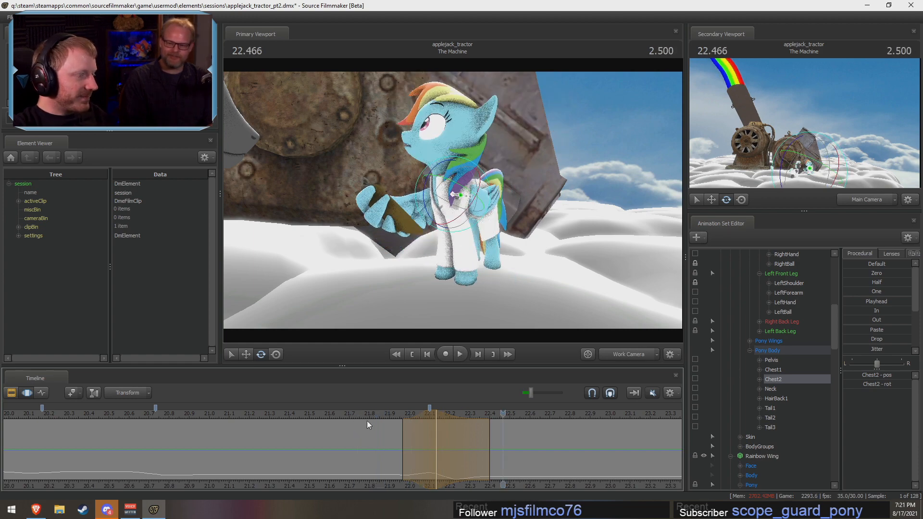
click(368, 415)
key(space)
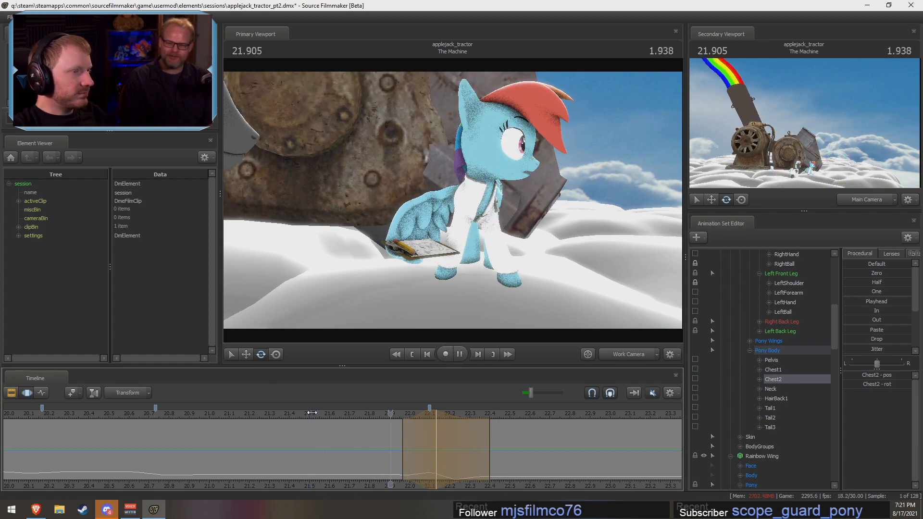
click(315, 411)
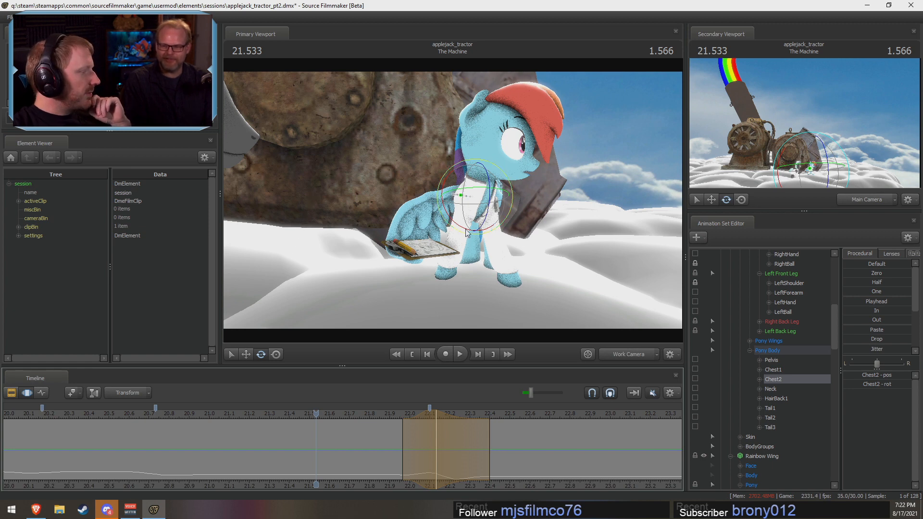
drag(347, 415, 312, 425)
key(F2)
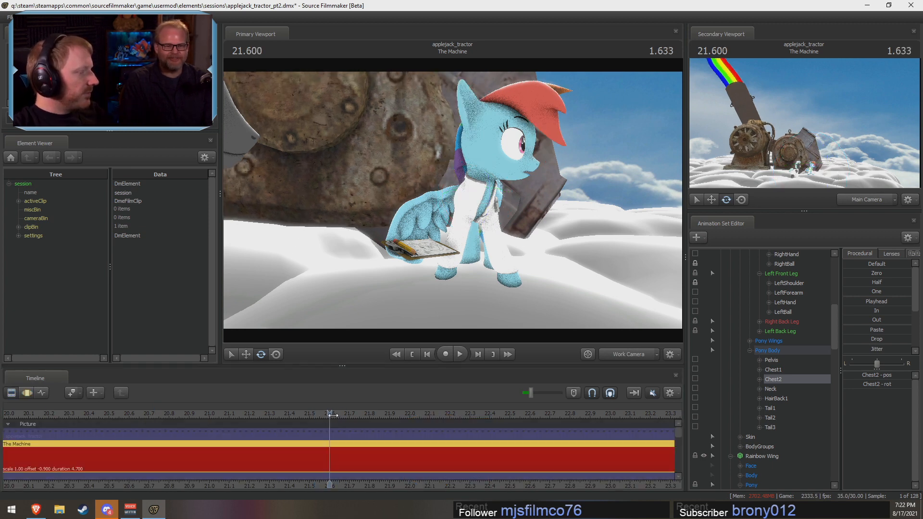
key(F3)
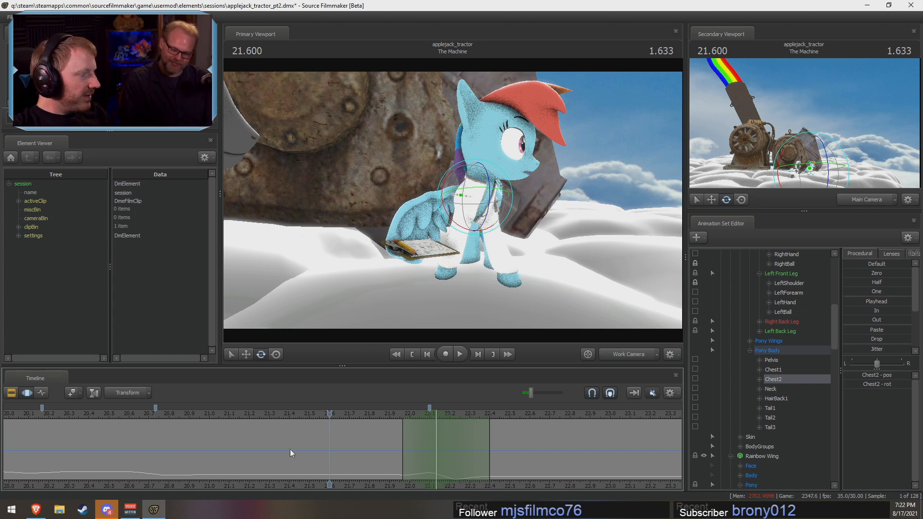
drag(330, 451, 530, 478)
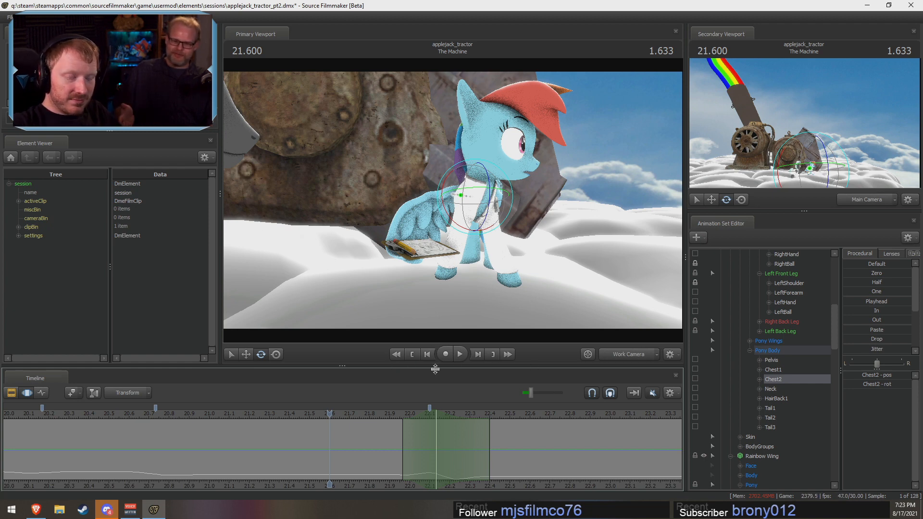
mouse_move(296, 462)
mouse_down()
mouse_move(445, 458)
mouse_move(427, 456)
mouse_up()
Step: Show the Upper Face curves and fit the time selection to the blink, holding about 22.0 to 22.17 s with falloff from about 21.9 s
scroll(775, 357, up, 6)
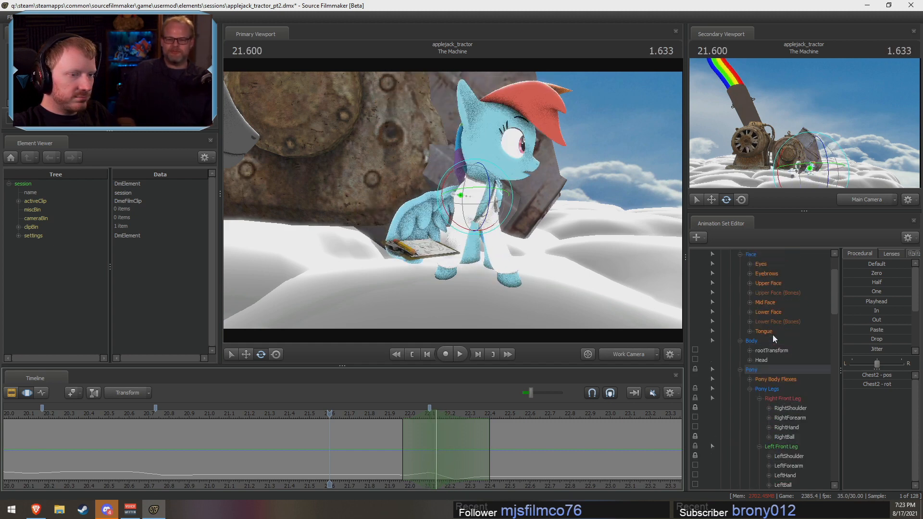
scroll(772, 334, up, 1)
click(769, 342)
click(767, 313)
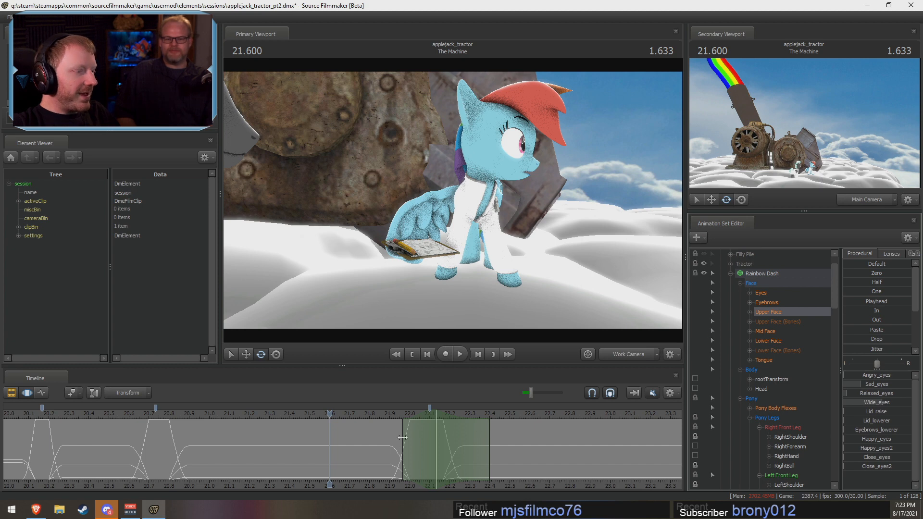
drag(402, 438, 441, 453)
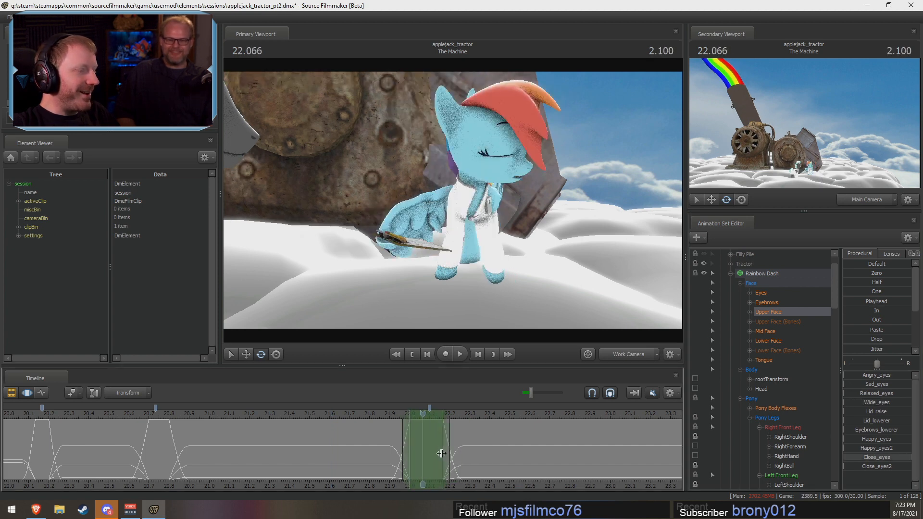
scroll(441, 453, up, 2)
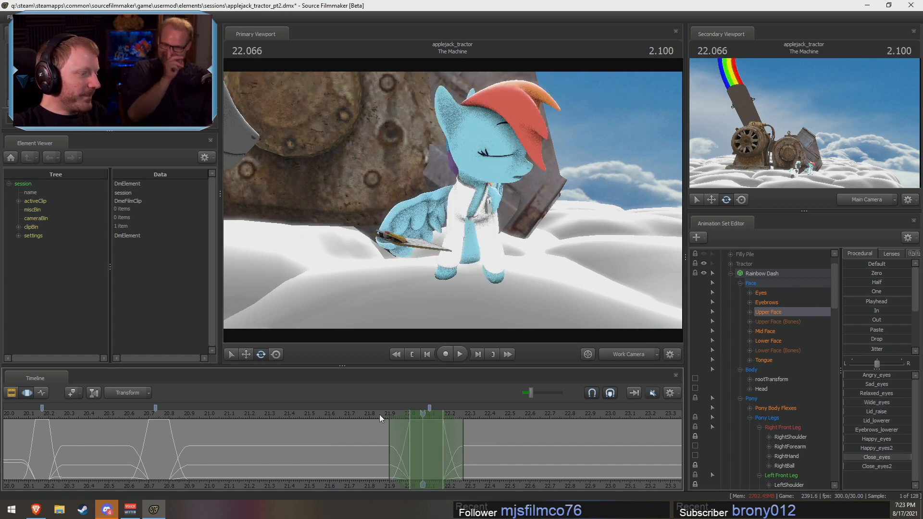
key(Left)
Step: Adjust Rainbow Dash's Eyes channels within the blink's time selection of about 21.9 to 22.27 s and scrub through the turn
click(767, 294)
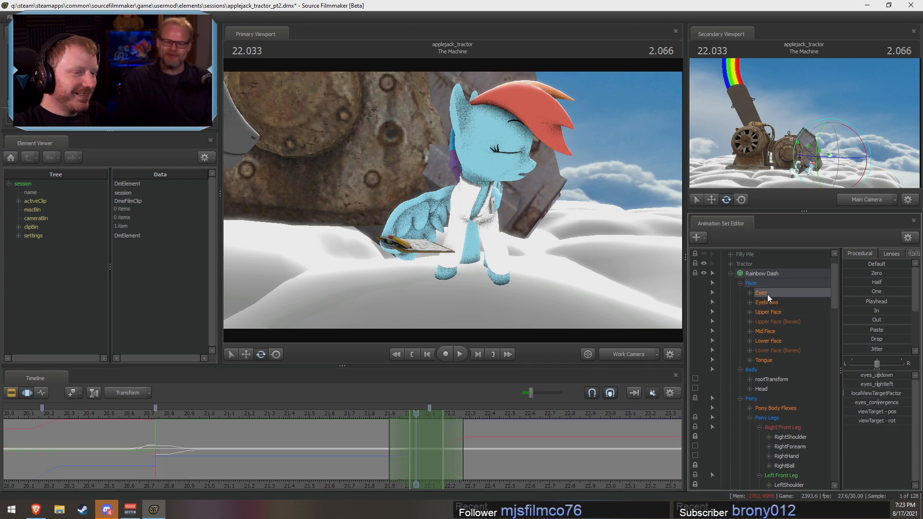
key(f)
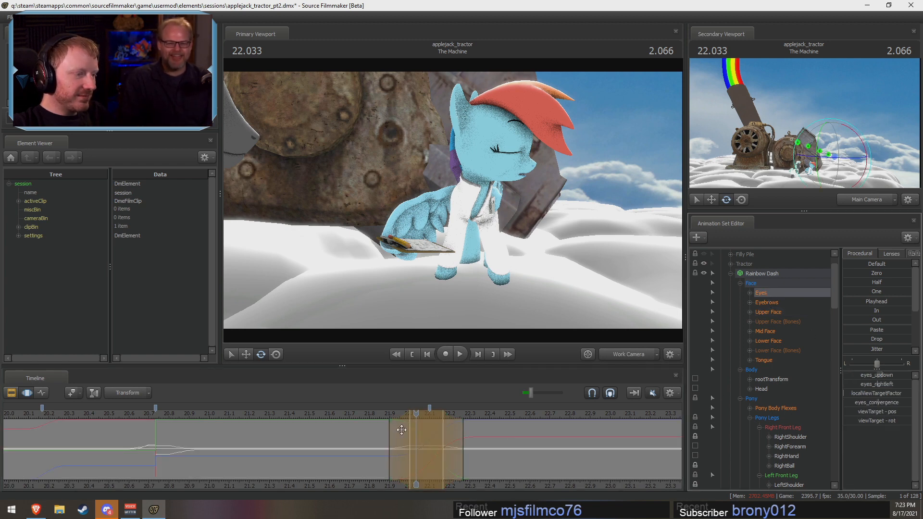
drag(386, 440, 525, 455)
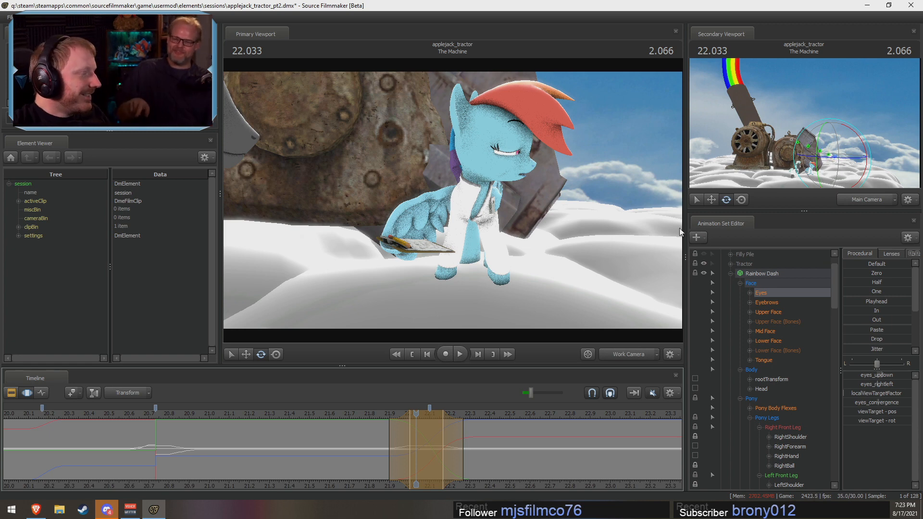
key(shift)
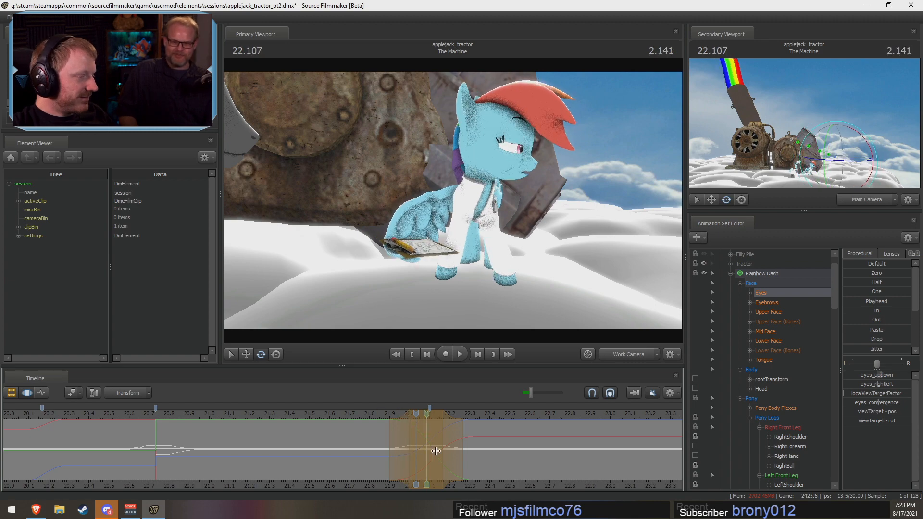
key(F2)
key(F3)
key(shift)
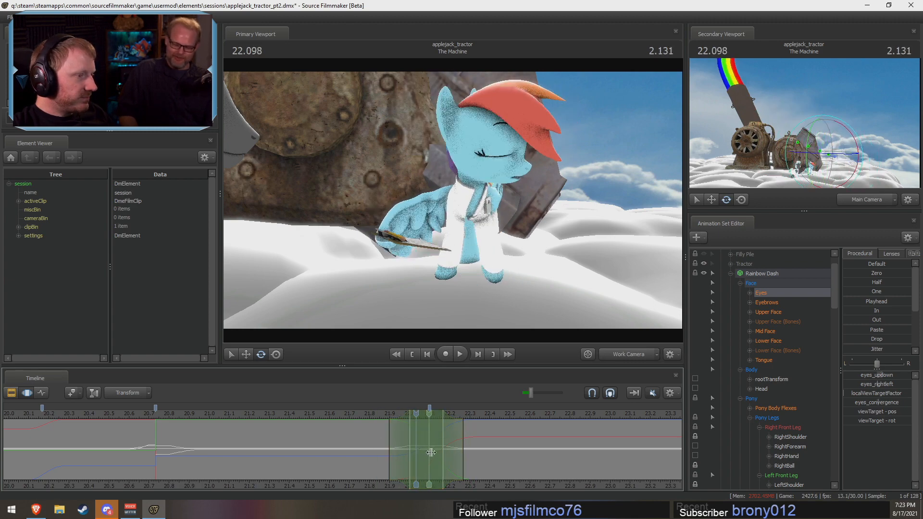
Step: Replay the turn from about 21.73 s and return the playhead to 21.8 s with more of the shot in view
key(space)
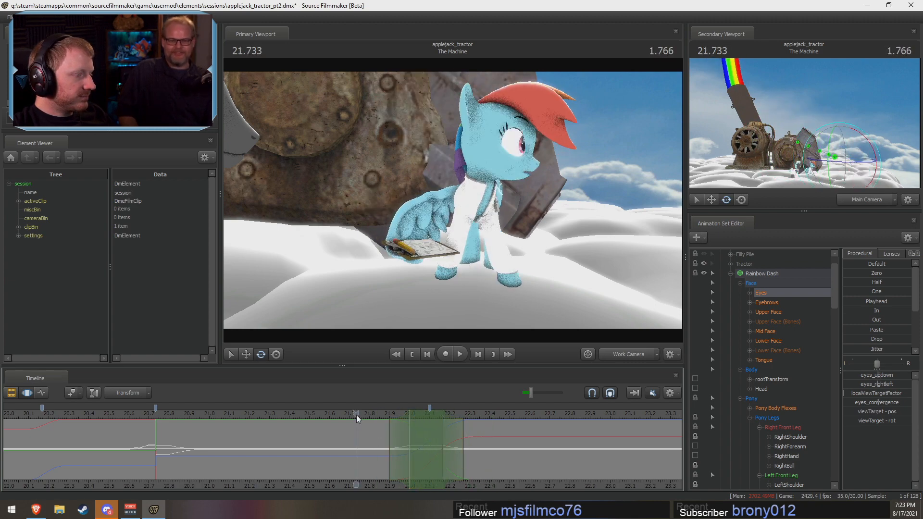
key(space)
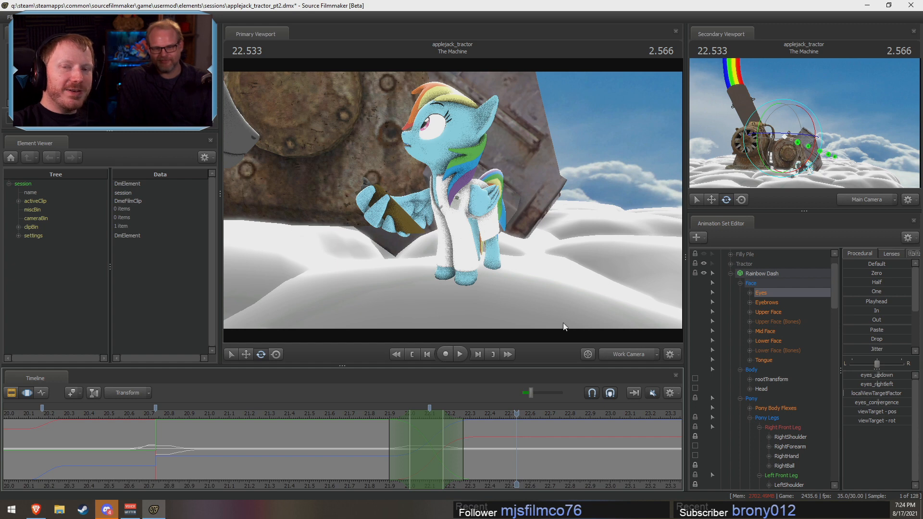
scroll(396, 443, down, 2)
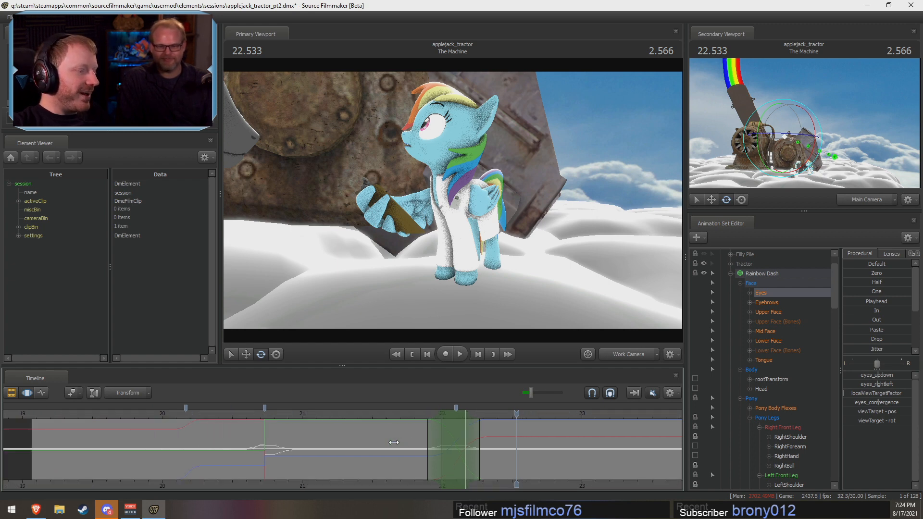
middle_drag(406, 491, 299, 492)
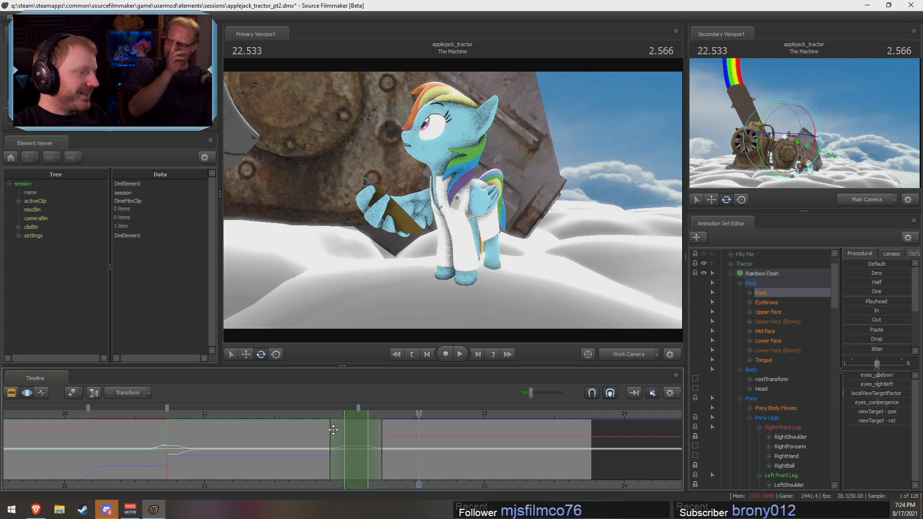
click(321, 420)
drag(321, 420, 316, 416)
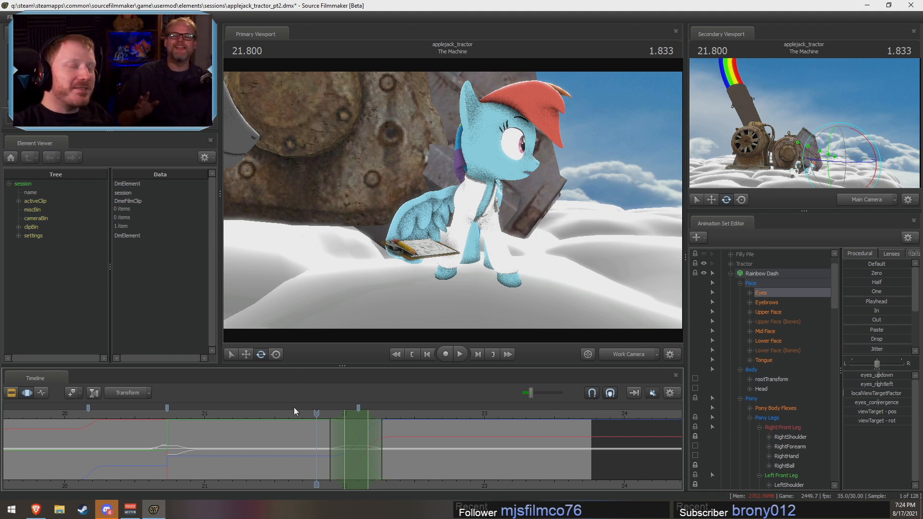
Step: Play the shot repeatedly from about 20.5 to 20.6 s to compare both of Rainbow Dash's turns
drag(323, 450, 386, 468)
click(139, 414)
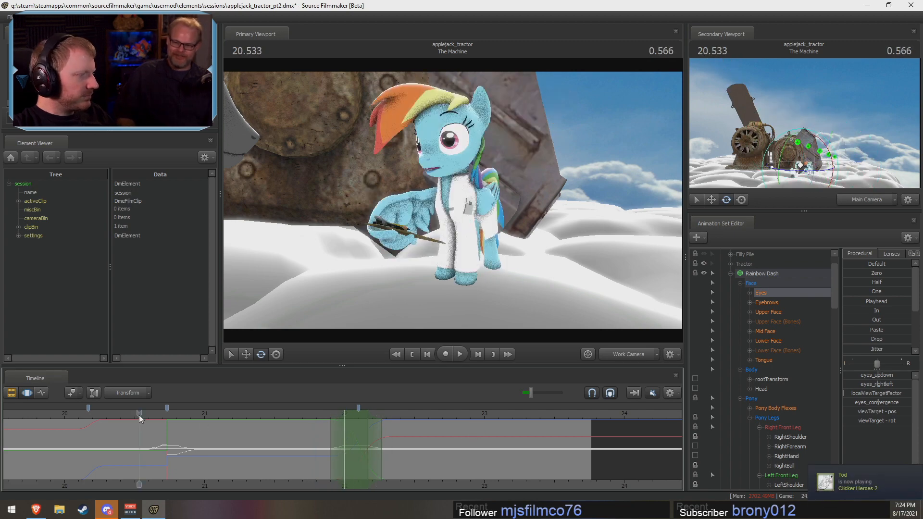
key(space)
click(148, 411)
key(space)
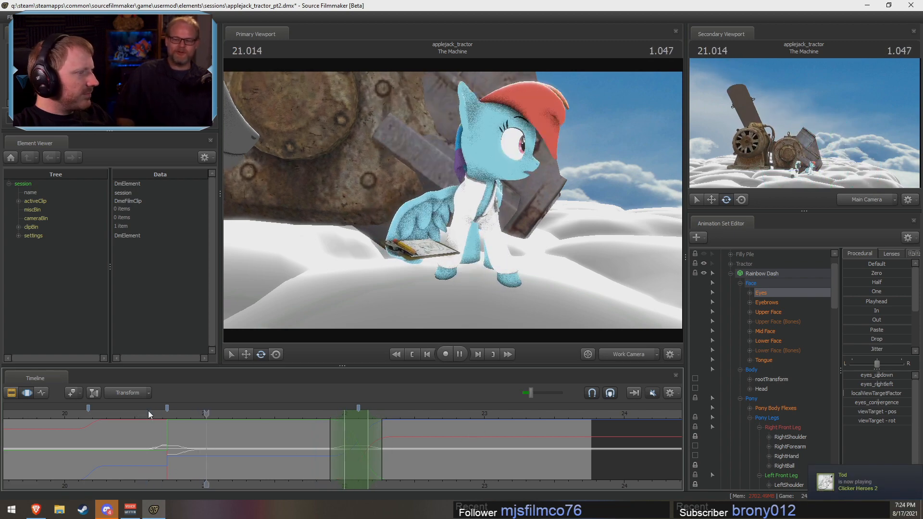
click(148, 411)
key(space)
click(148, 411)
key(space)
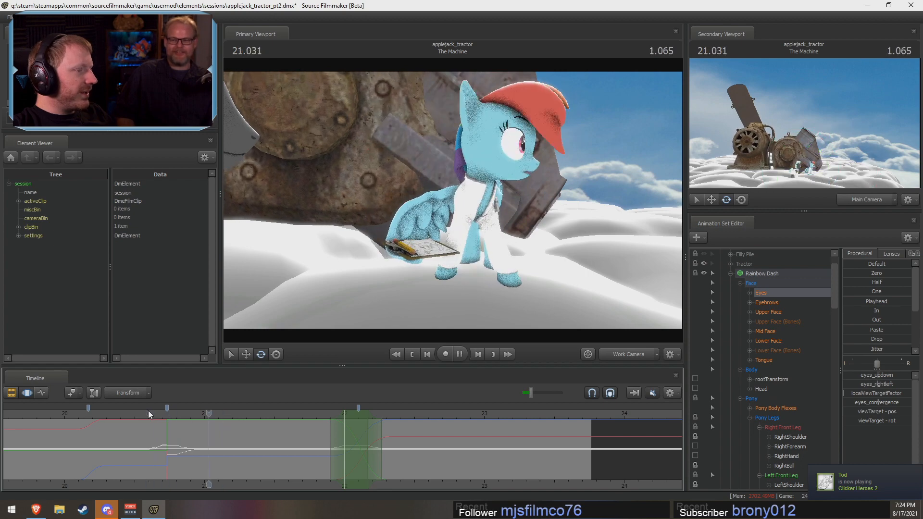
key(space)
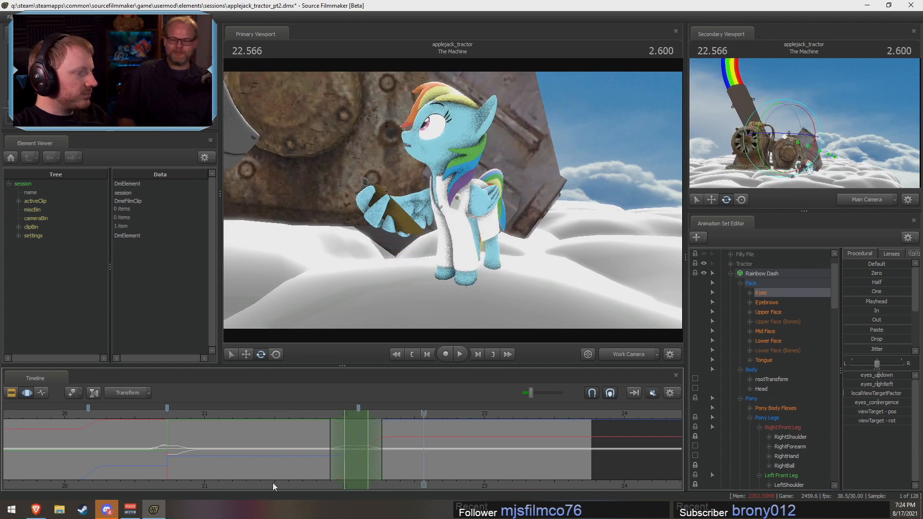
Step: Rotate Rainbow Dash's Head into a deeper dip at 22.133 s, with falloff from about 21.9 to 22.37 s
shift+drag(302, 466, 361, 465)
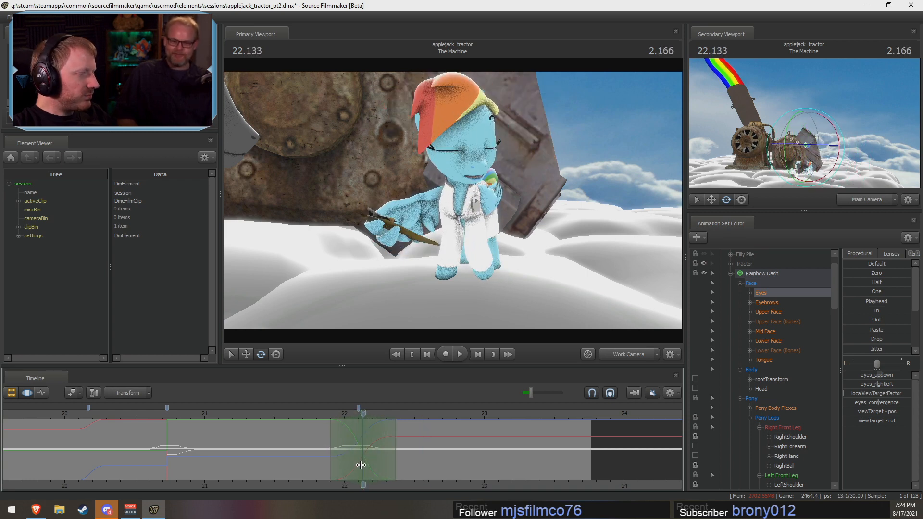
click(444, 169)
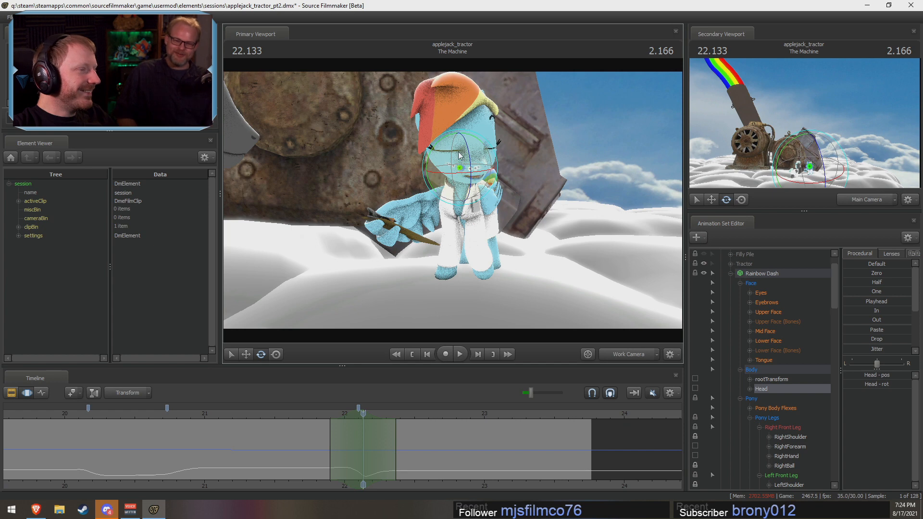
drag(444, 168, 439, 172)
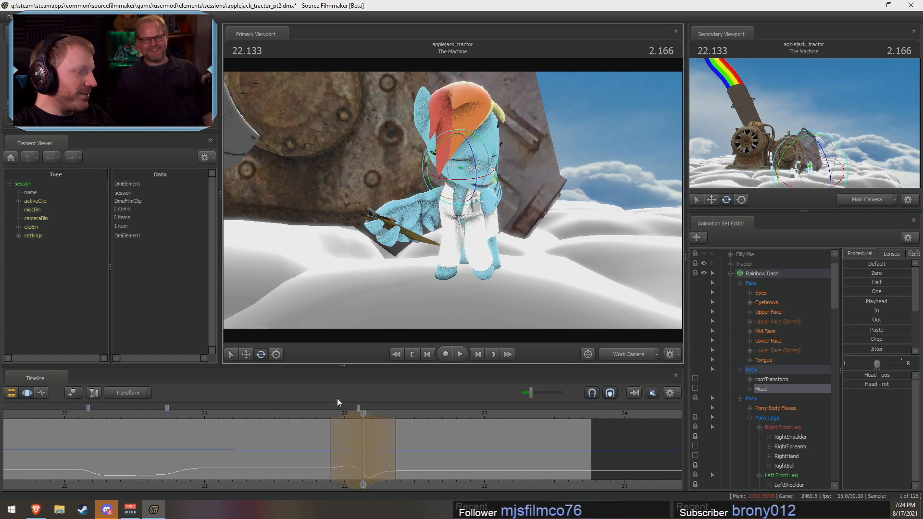
Step: Replay the turn from about 21.8 s to check the deeper head dip
click(313, 408)
key(space)
key(space)
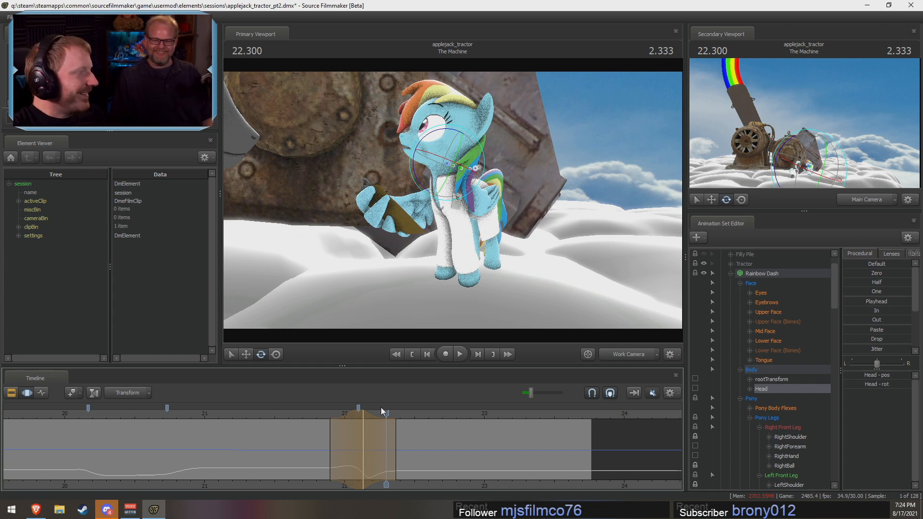
key(space)
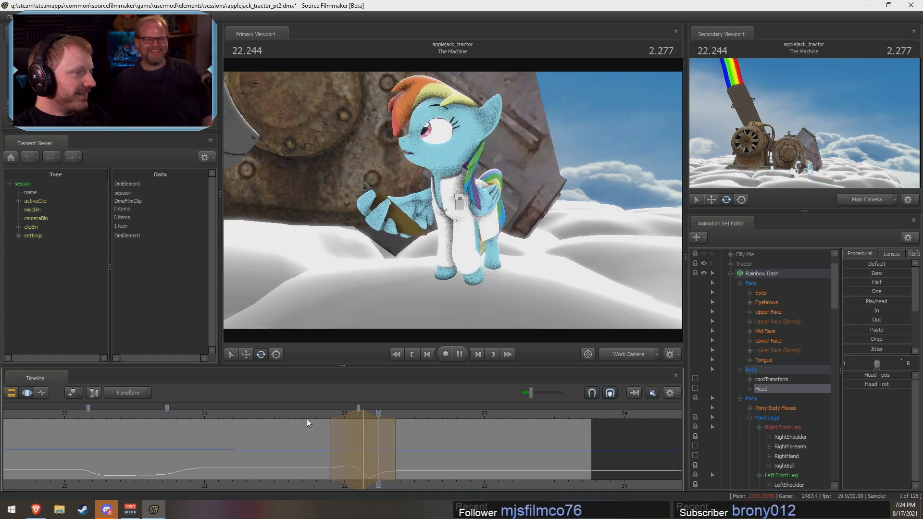
key(space)
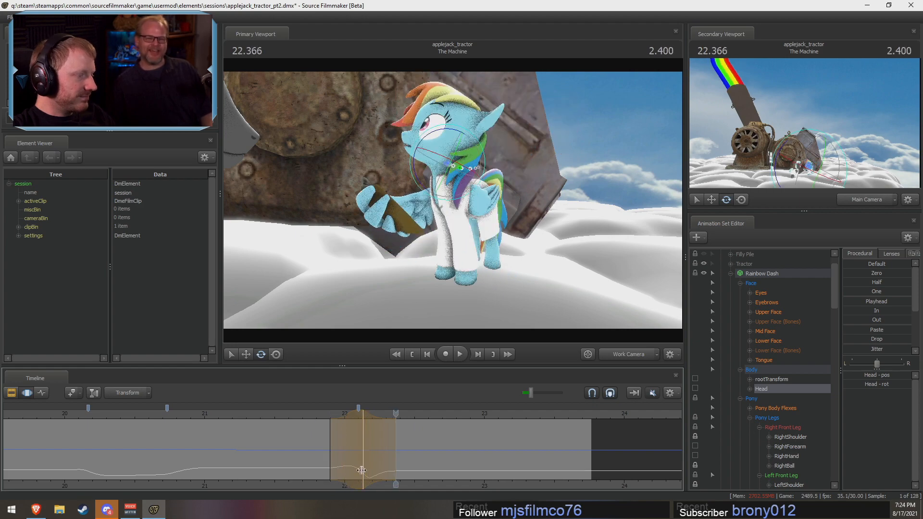
Step: Set an open-ended time selection with falloff from about 22.13 s and full effect from 23.166 s, and preview from about 21.5 s
key(shift)
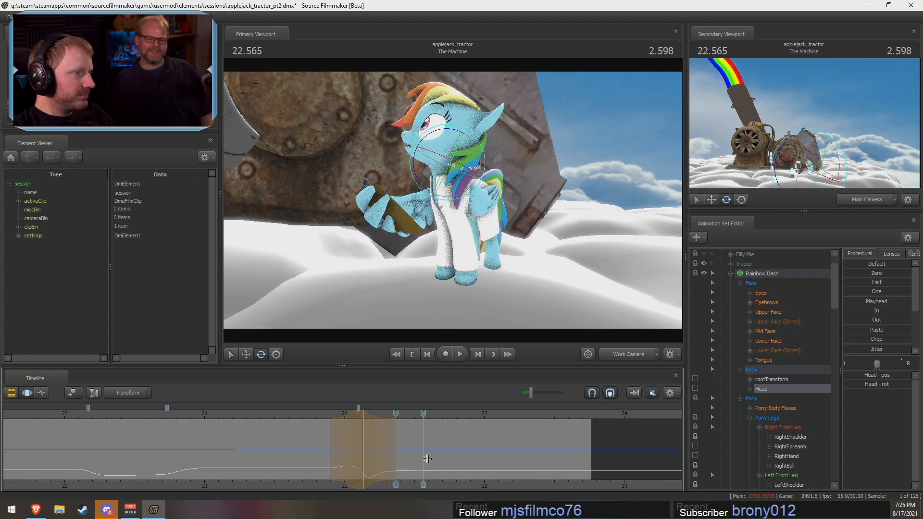
shift+drag(507, 463, 607, 464)
scroll(556, 462, up, 5)
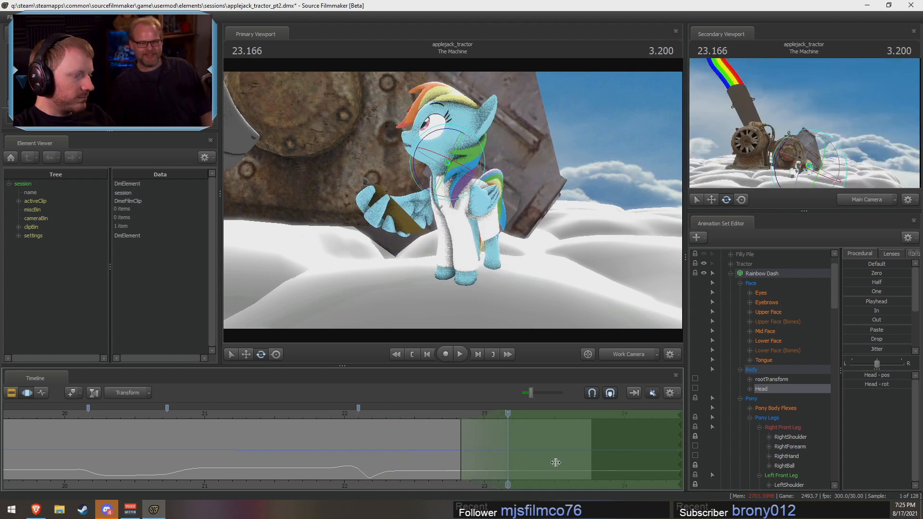
scroll(555, 463, up, 5)
scroll(312, 425, down, 5)
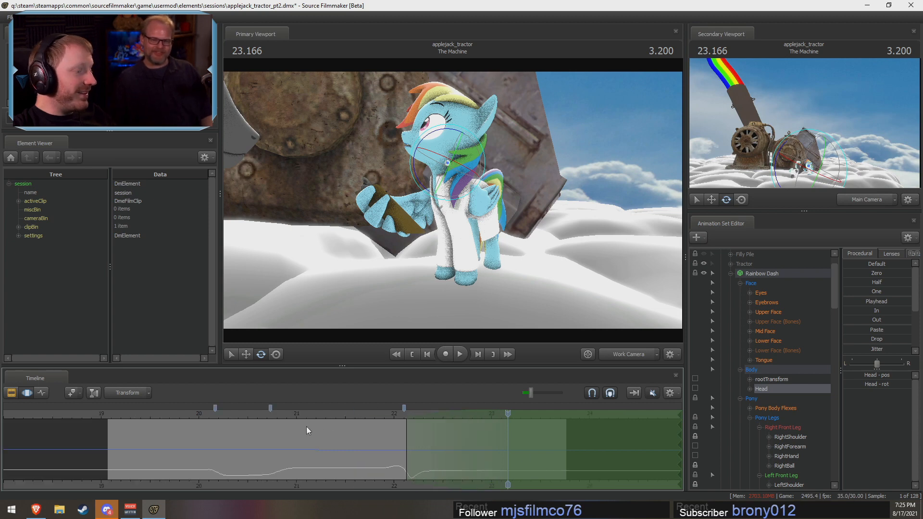
click(348, 413)
key(space)
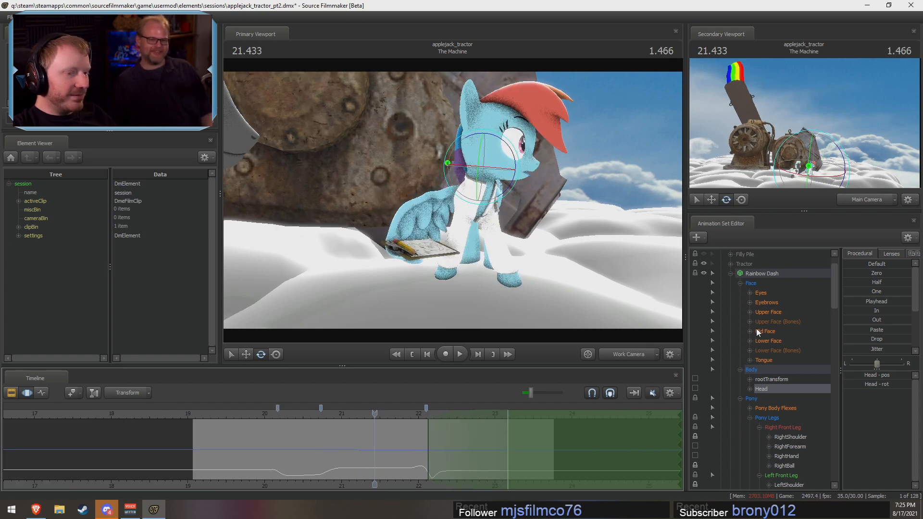
Step: Select Rainbow Dash's body and pony controls without the face, and try blending them toward the 19.366 s pose with the Playhead preset
click(215, 417)
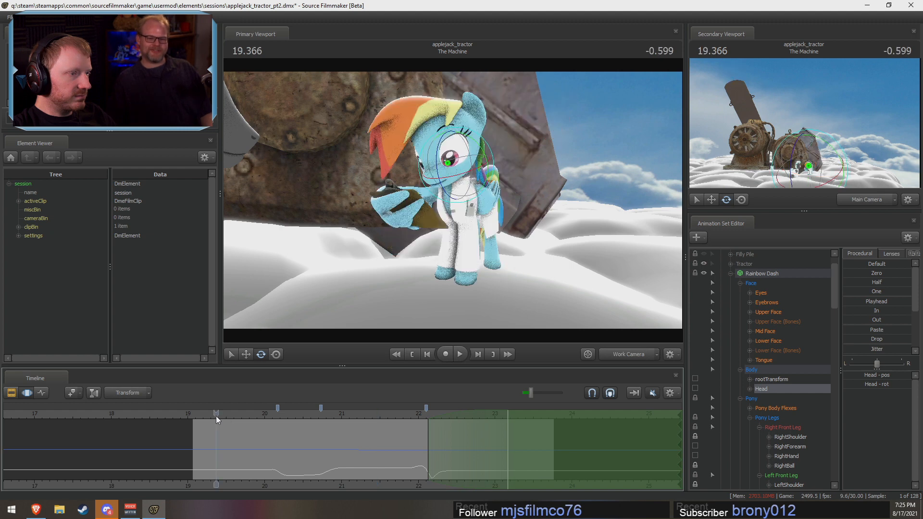
click(770, 273)
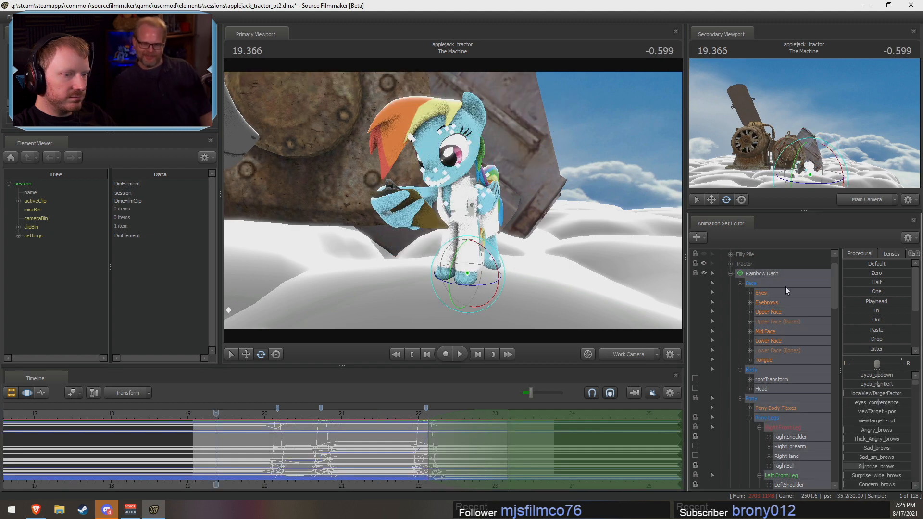
ctrl+click(829, 284)
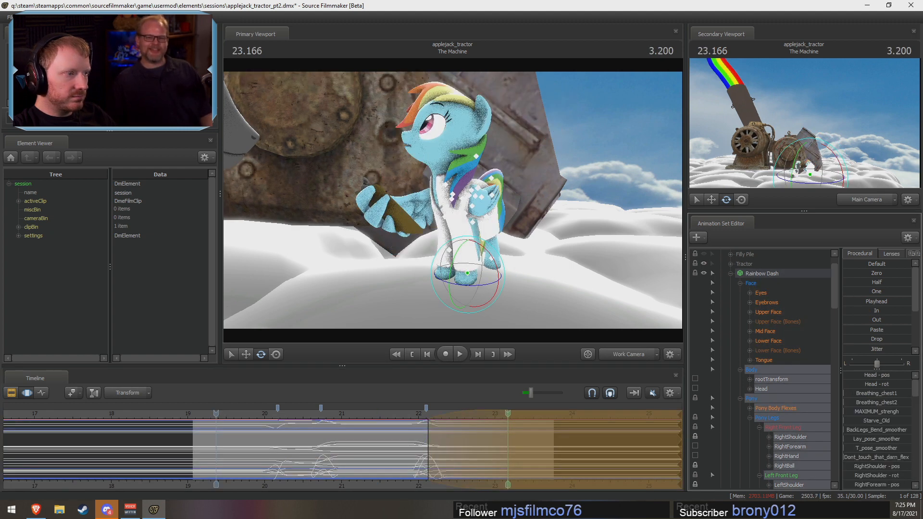
scroll(797, 400, down, 2)
scroll(797, 400, down, 7)
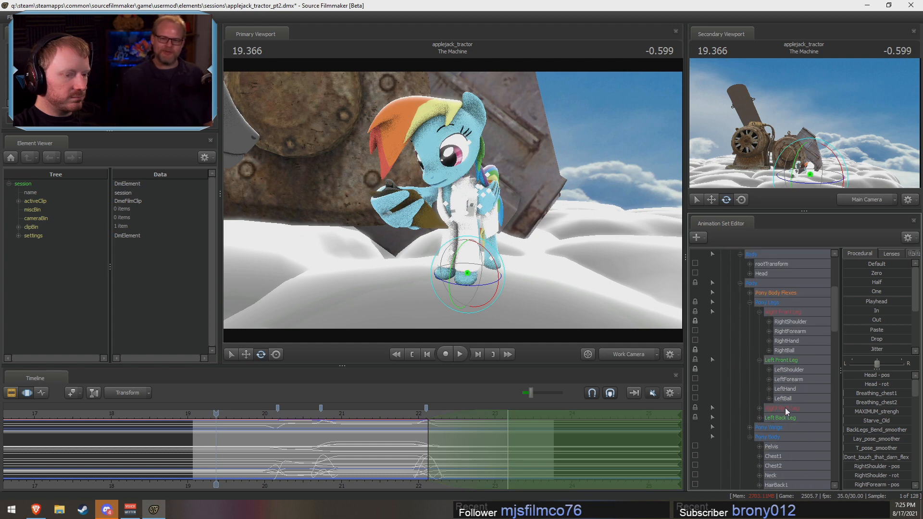
scroll(770, 420, up, 9)
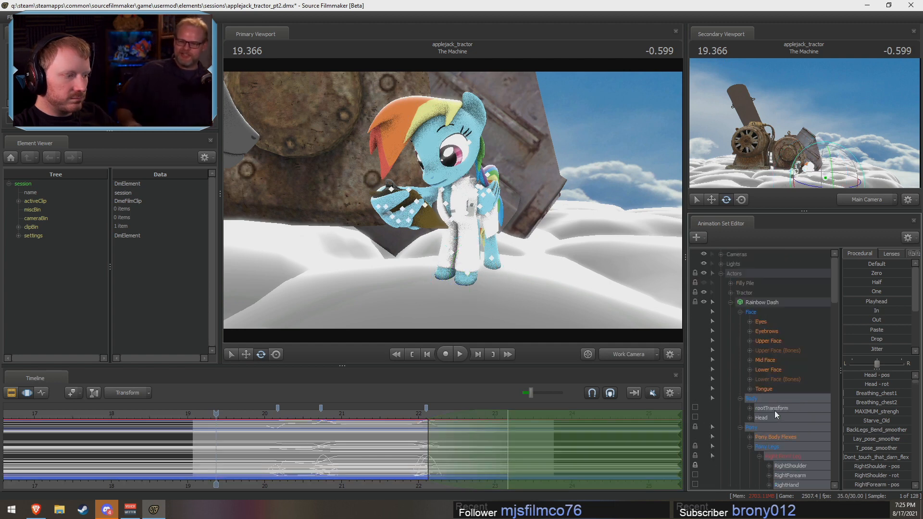
drag(873, 300, 848, 305)
Step: Replay the turn from about 21.85 s through 23 s to check the body motion
key(space)
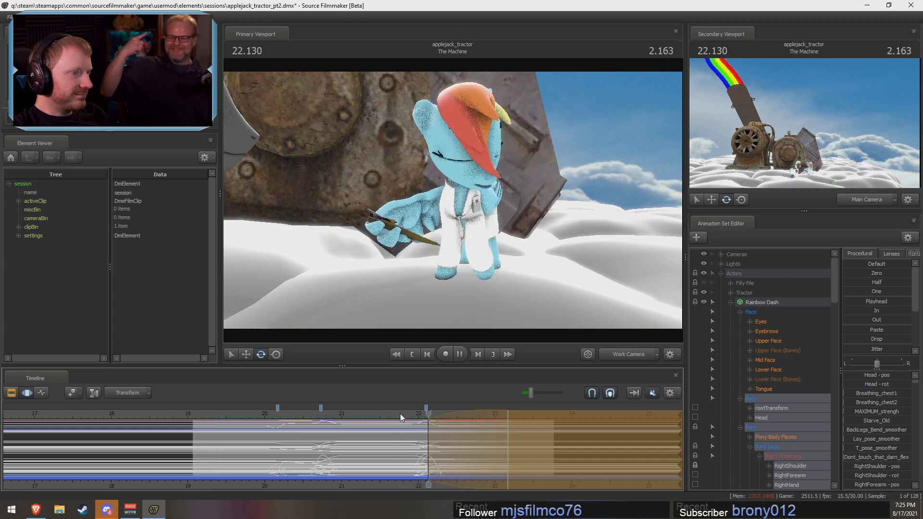
click(406, 412)
key(space)
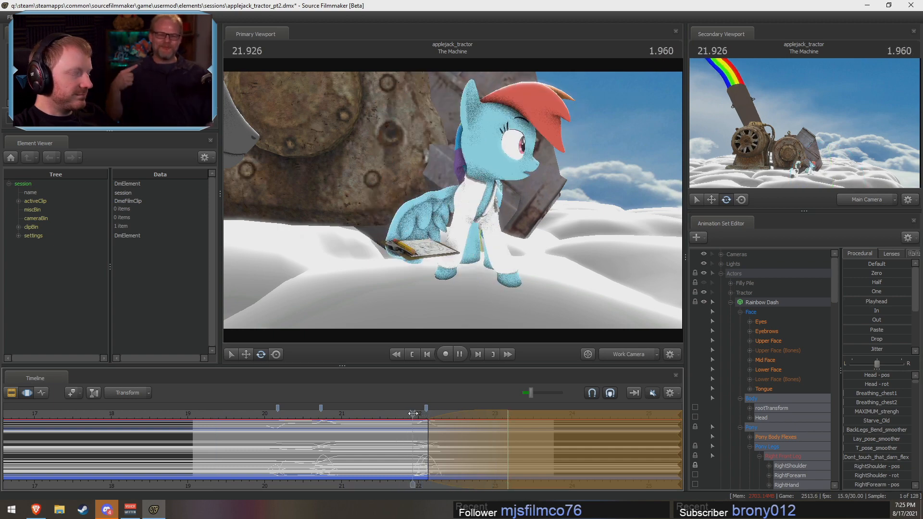
key(space)
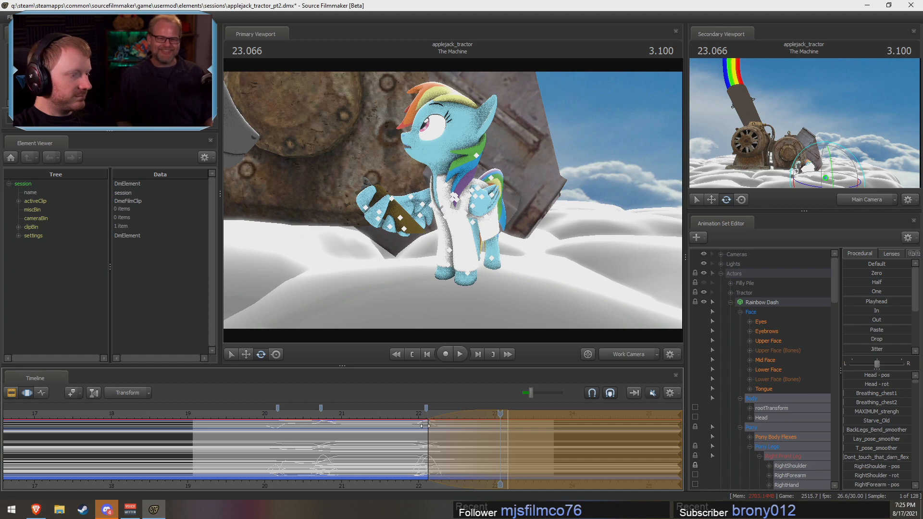
Step: Set a new time selection holding about 22.9 to 23.33 s with falloff from 22.7 to 23.75 s, and move the playhead to 19.766 s
key(F2)
key(F3)
shift+drag(487, 456, 520, 457)
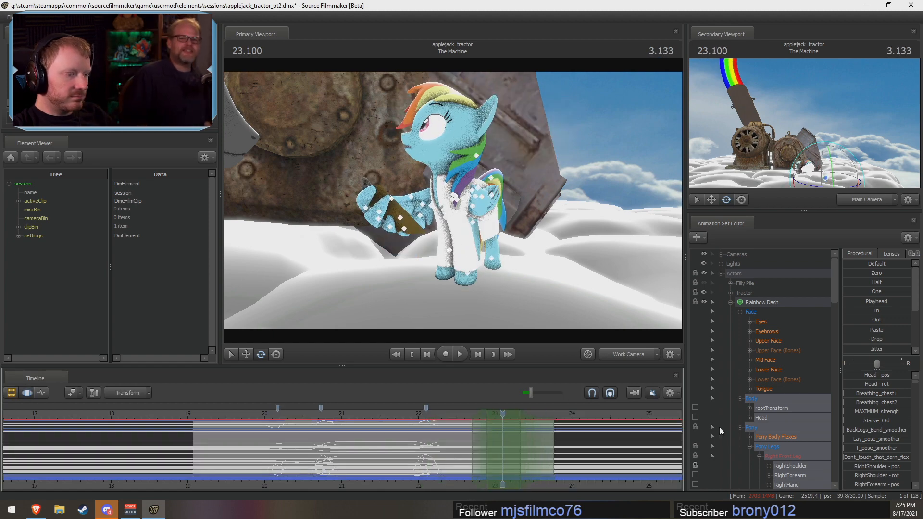
scroll(855, 336, down, 2)
key(F2)
key(F3)
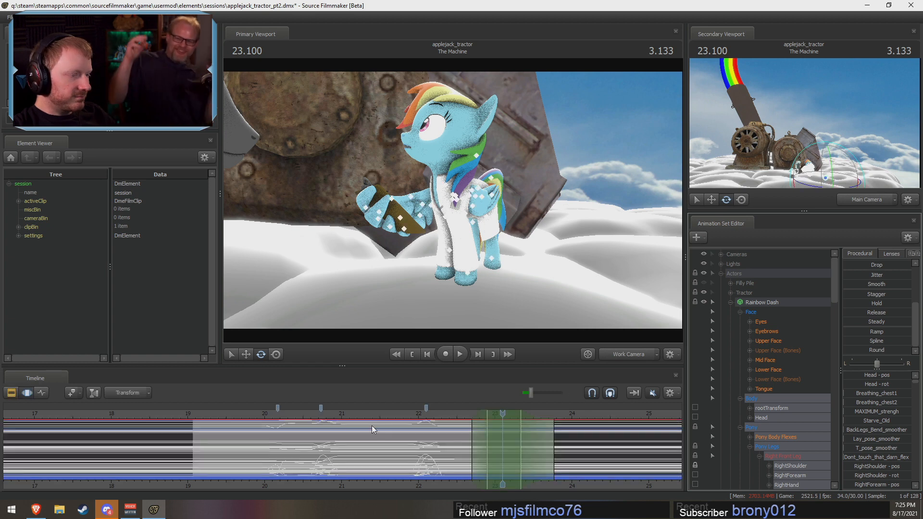
click(247, 413)
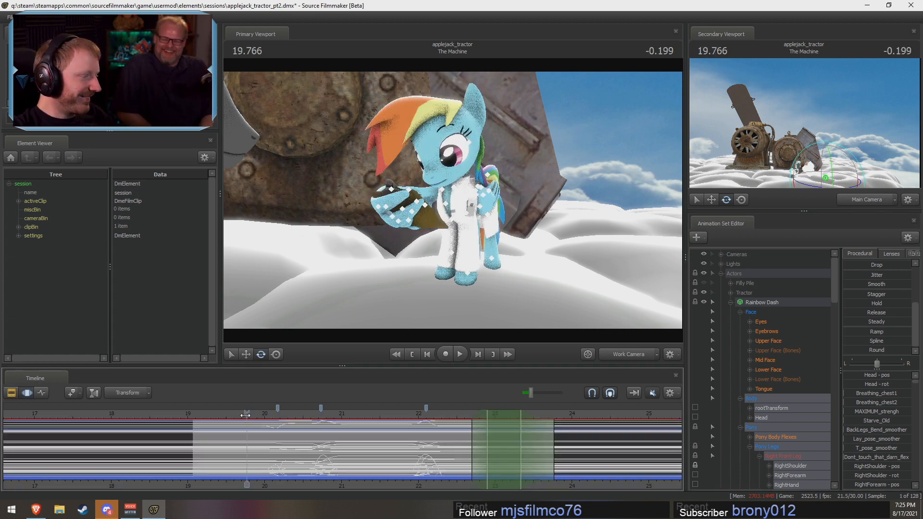
Step: Replay Rainbow Dash's turn from 19.7 s through about 23 s, and again from about 21 s, to check the body motion
drag(245, 412, 244, 412)
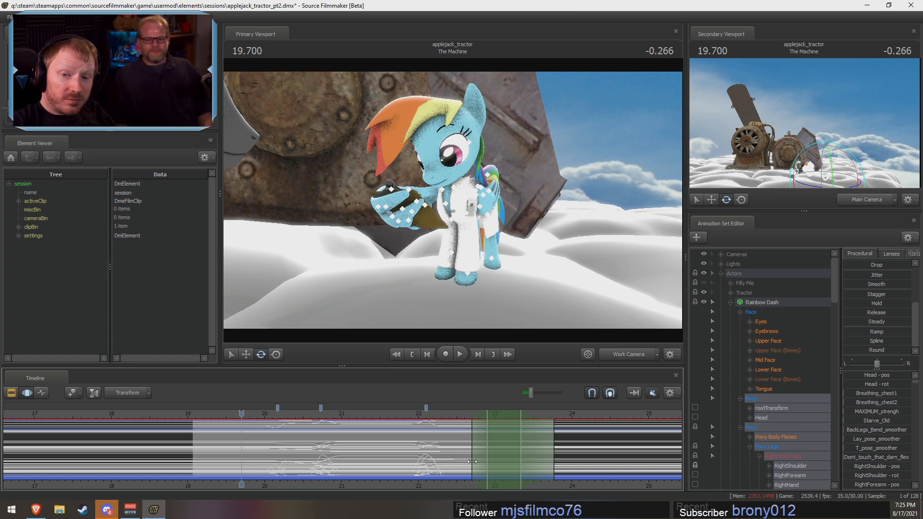
key(space)
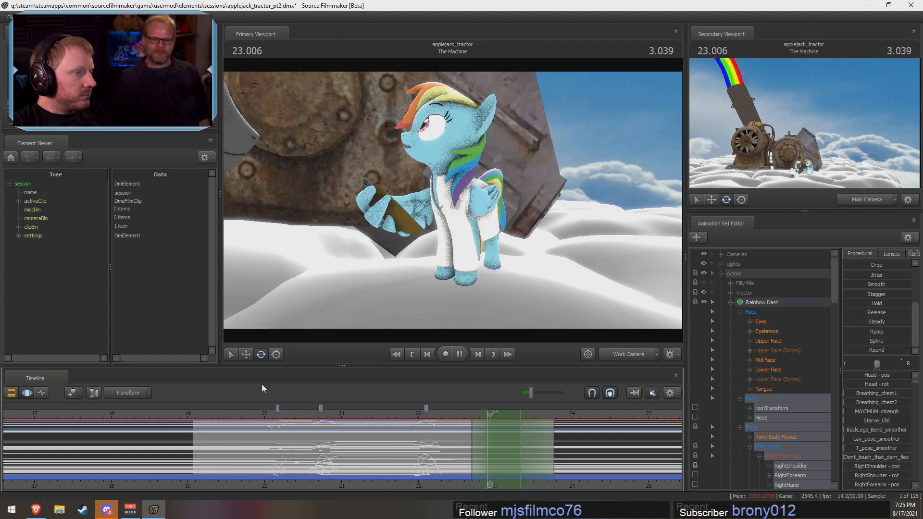
click(345, 416)
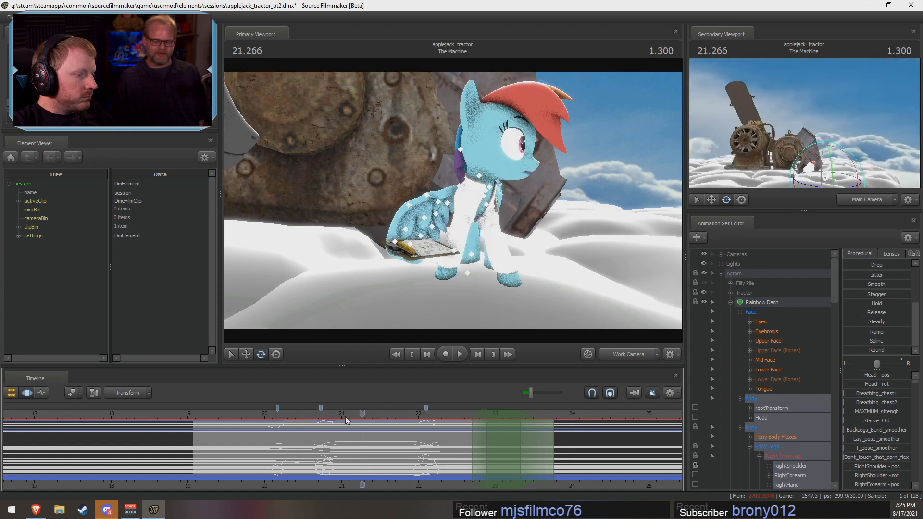
key(space)
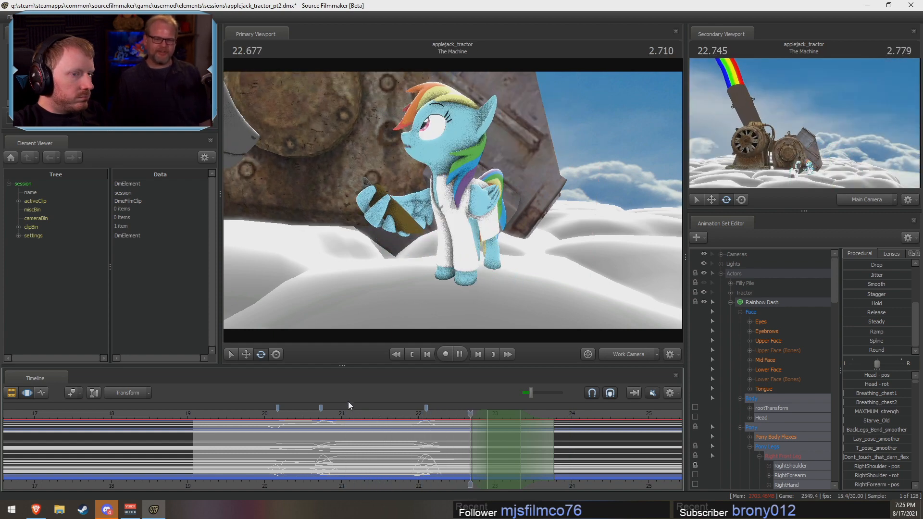
click(224, 411)
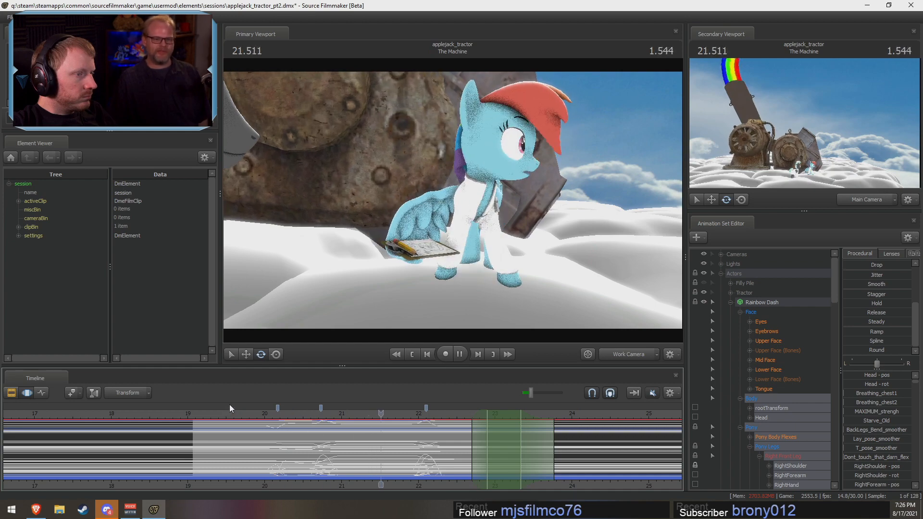
key(space)
Step: Rotate Rainbow Dash's head slightly at 21.633 s, holding about 21.53 to 21.93 s with falloff from 21.2 to 22.2 s, and preview it
drag(266, 453, 382, 446)
shift+right_drag(398, 450, 419, 453)
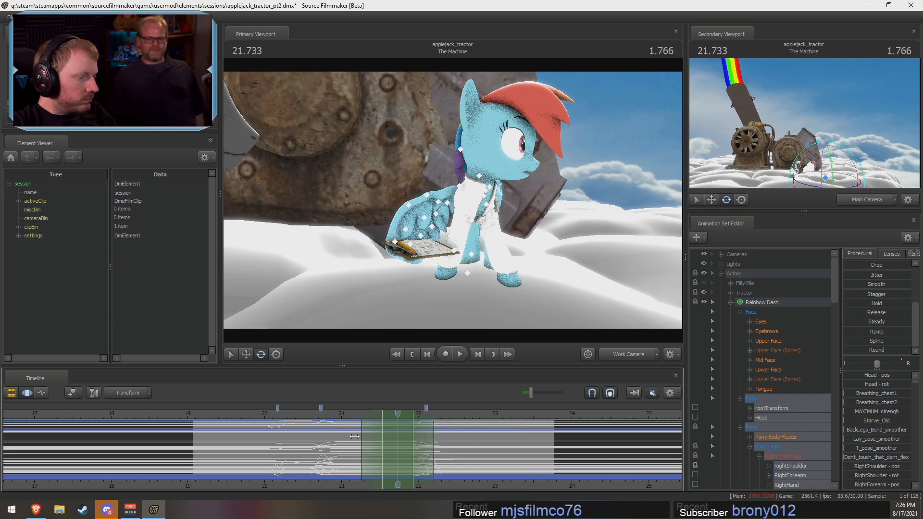
drag(361, 437, 390, 414)
ctrl+click(480, 175)
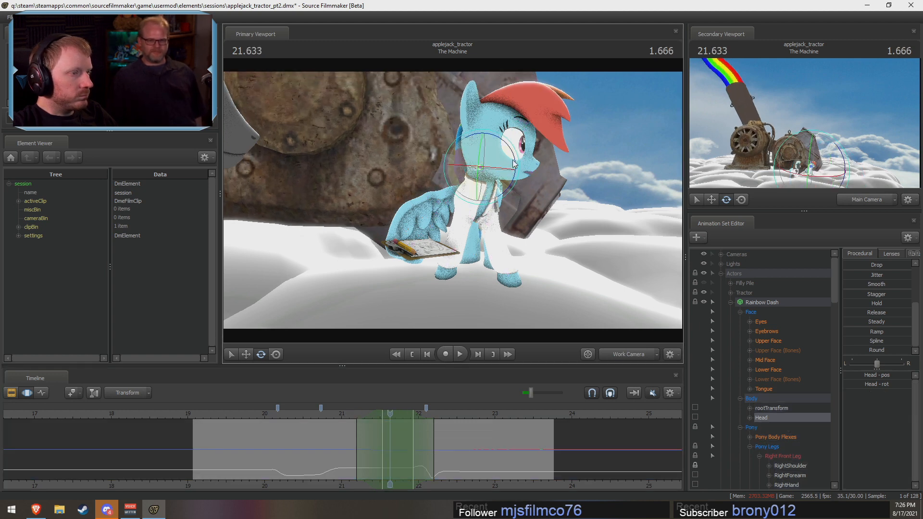
drag(515, 160, 513, 155)
click(337, 412)
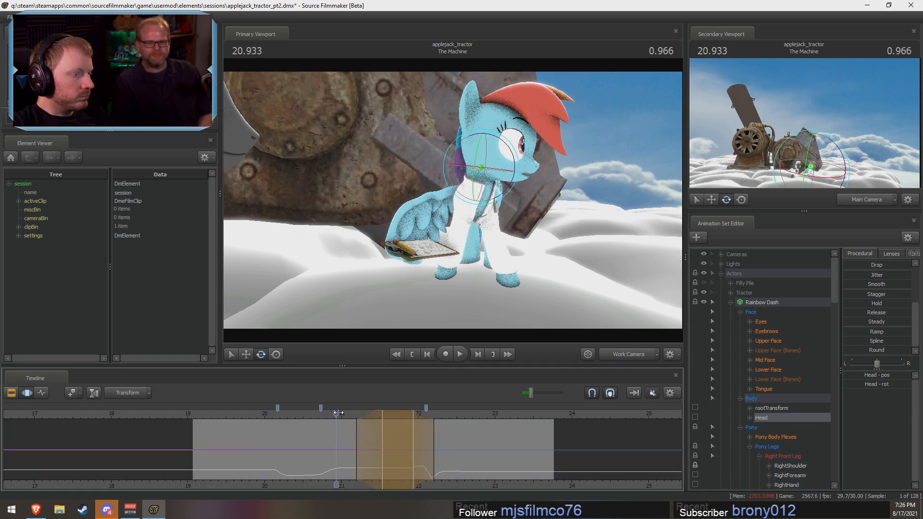
key(space)
key(space)
Step: Start the hold at about 21.5 s, rotate Rainbow Dash's neck slightly at 21.733 s, and preview from 21 s
drag(378, 446, 375, 444)
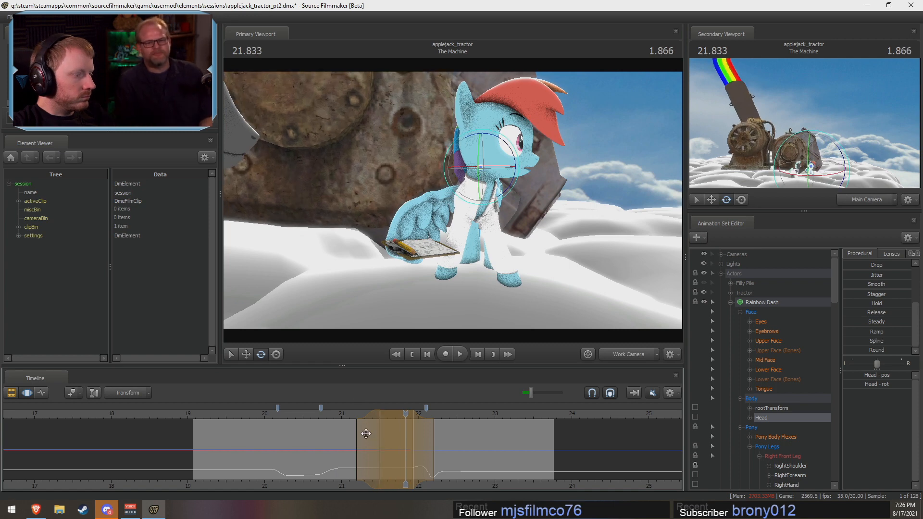
drag(347, 415, 398, 414)
ctrl+click(479, 176)
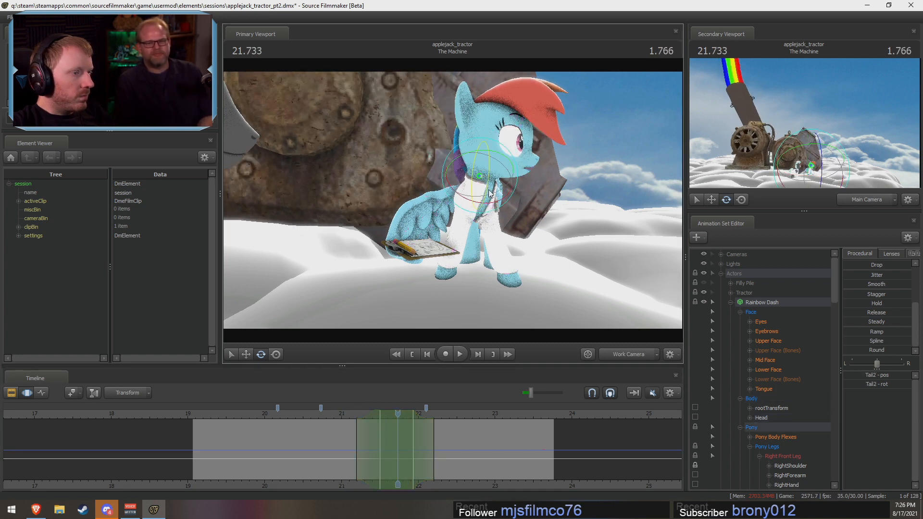
drag(502, 183, 501, 191)
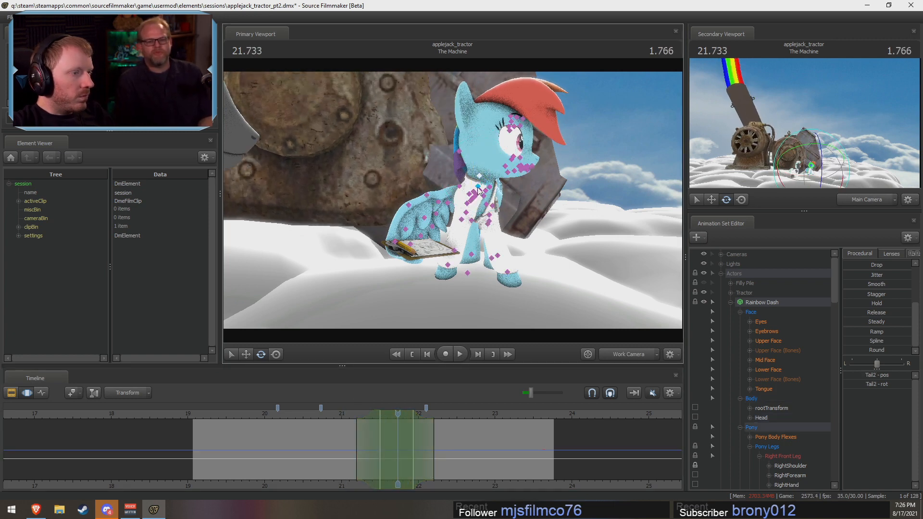
click(480, 194)
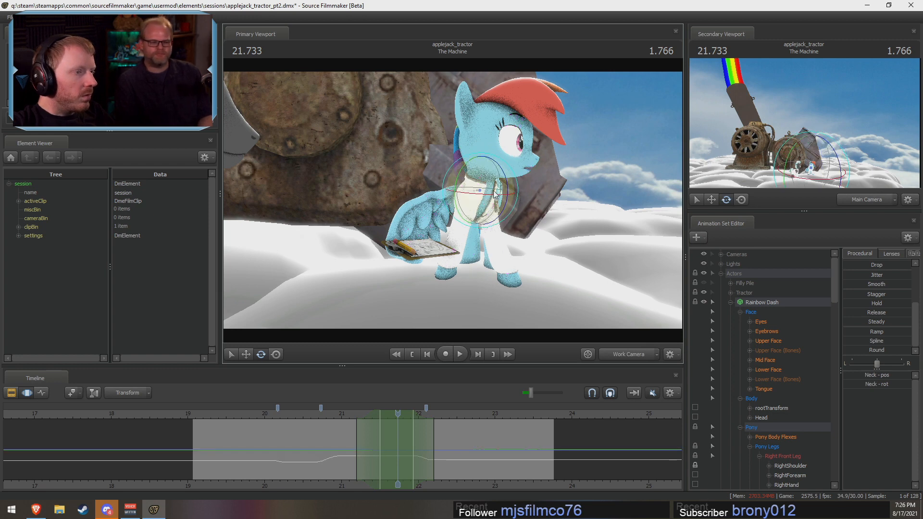
drag(516, 186, 518, 180)
click(341, 416)
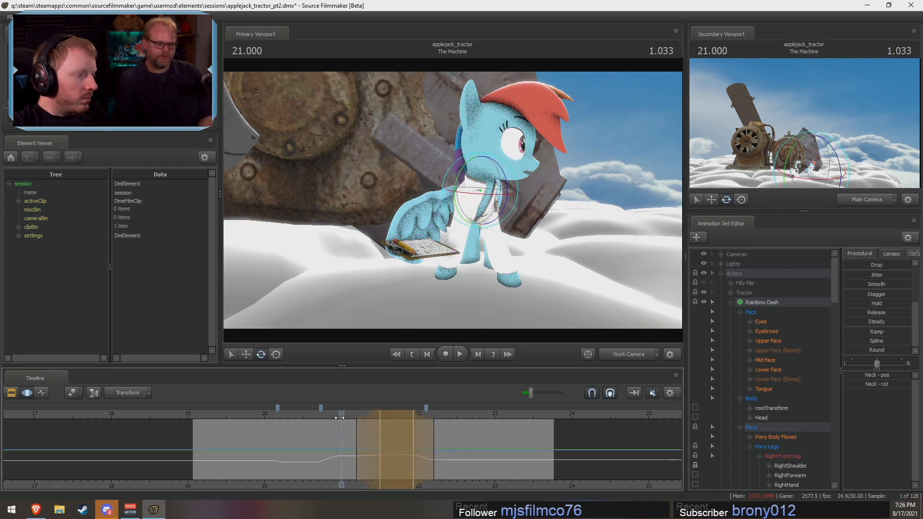
key(space)
key(space)
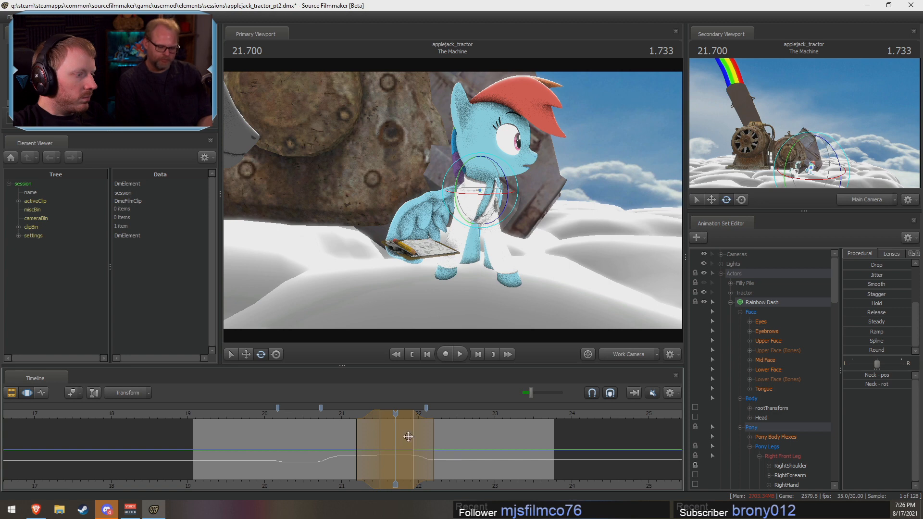
Step: Select the Head and Neck together and edit their motion, holding about 21.33 to 21.53 s with falloff from 21.23 to 21.73 s
key(shift)
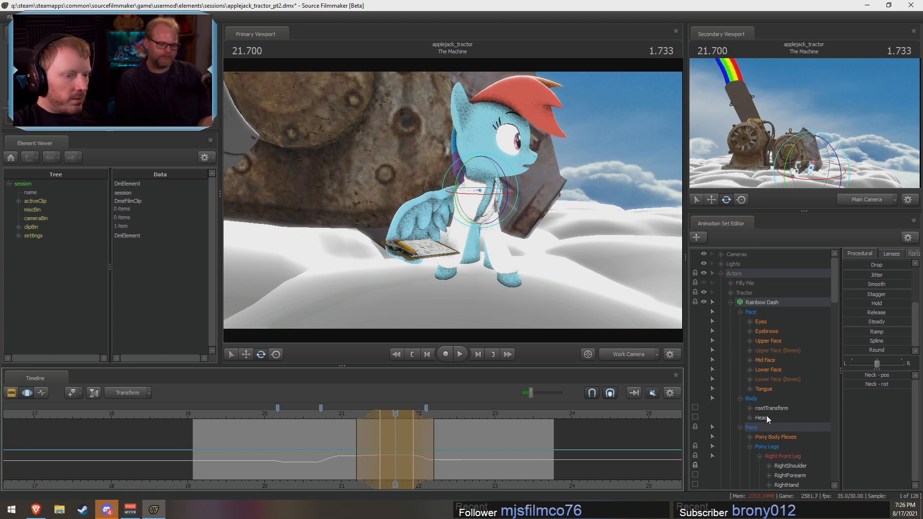
ctrl+click(766, 418)
scroll(771, 437, down, 7)
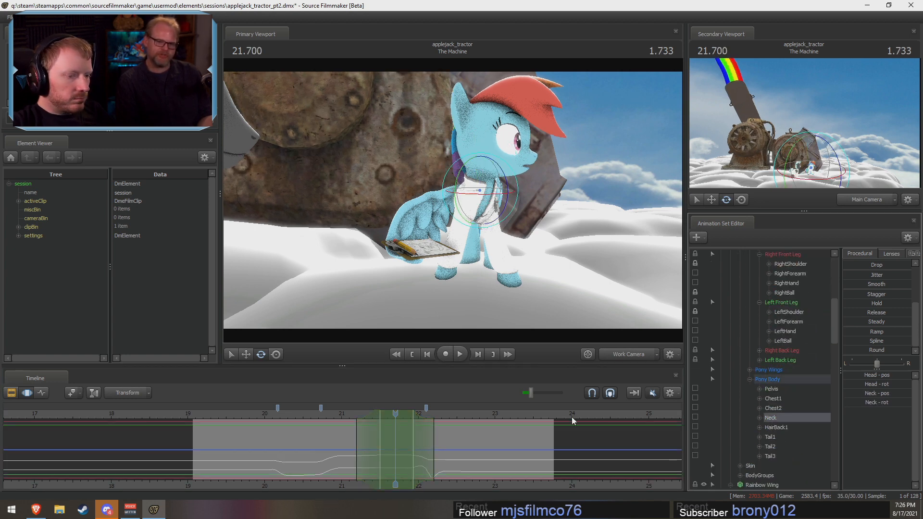
shift+drag(372, 449, 406, 453)
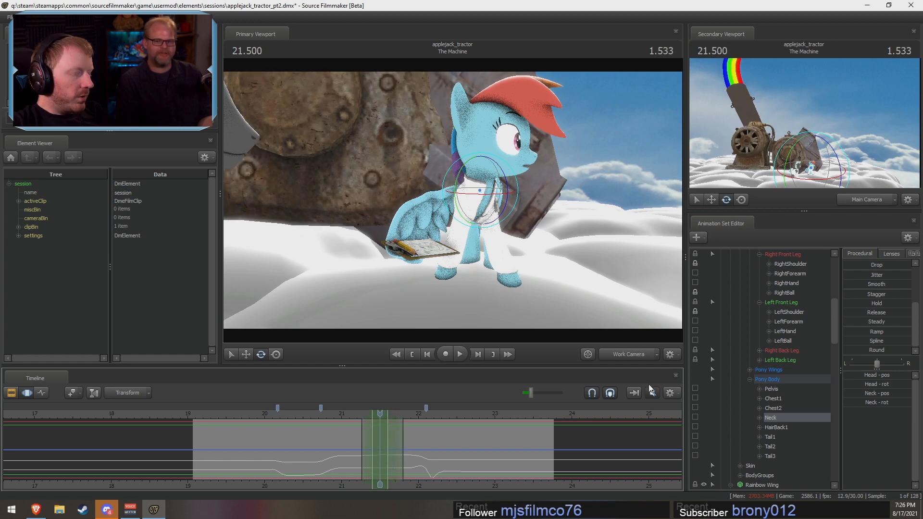
click(849, 348)
drag(361, 424, 367, 413)
key(j)
key(l)
Step: Replay the head and neck motion from 21.166 s and again from about 20.7 s, through 21.8 s
click(354, 416)
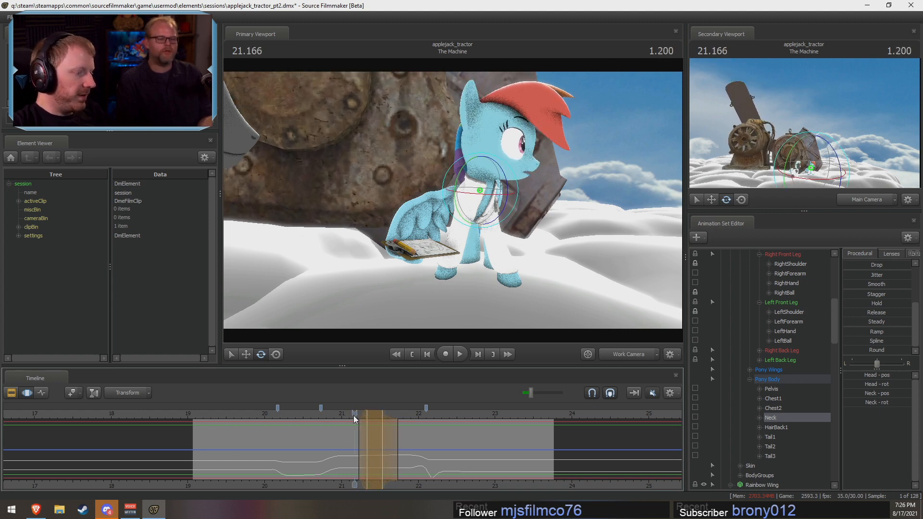
key(space)
key(space)
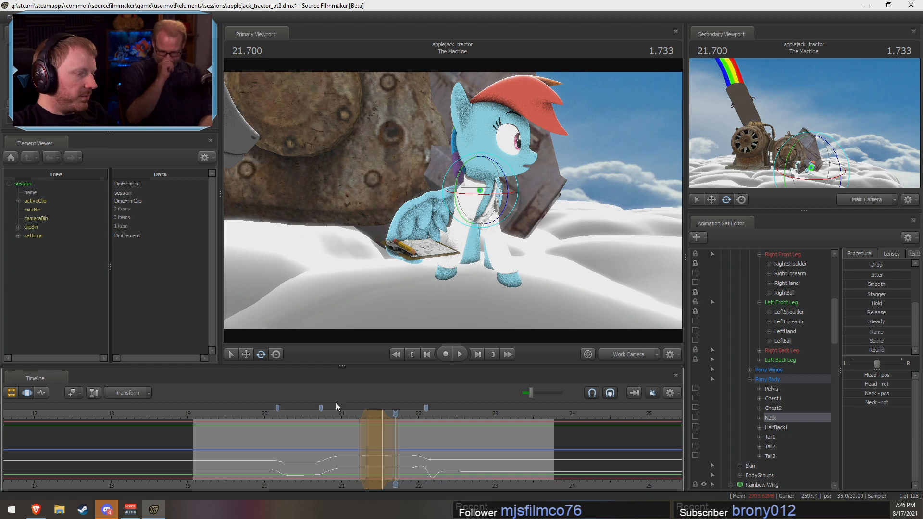
click(339, 420)
click(318, 415)
key(space)
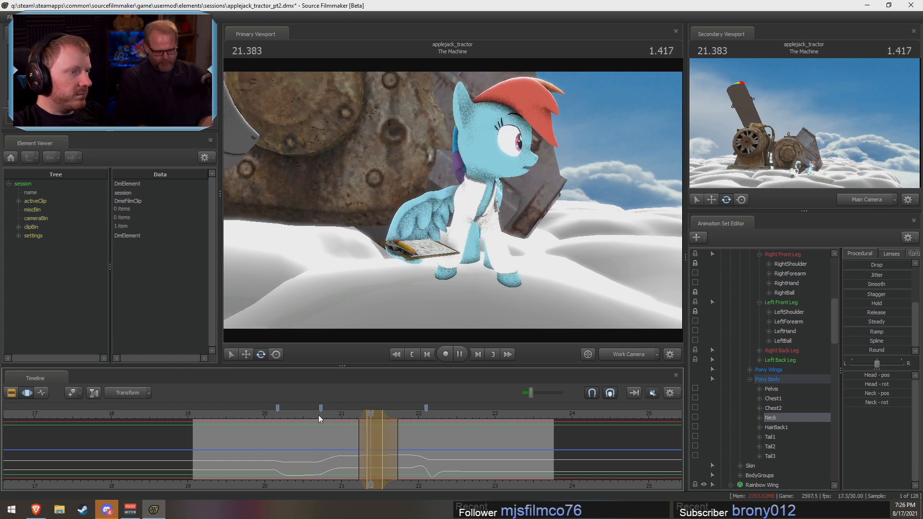
key(space)
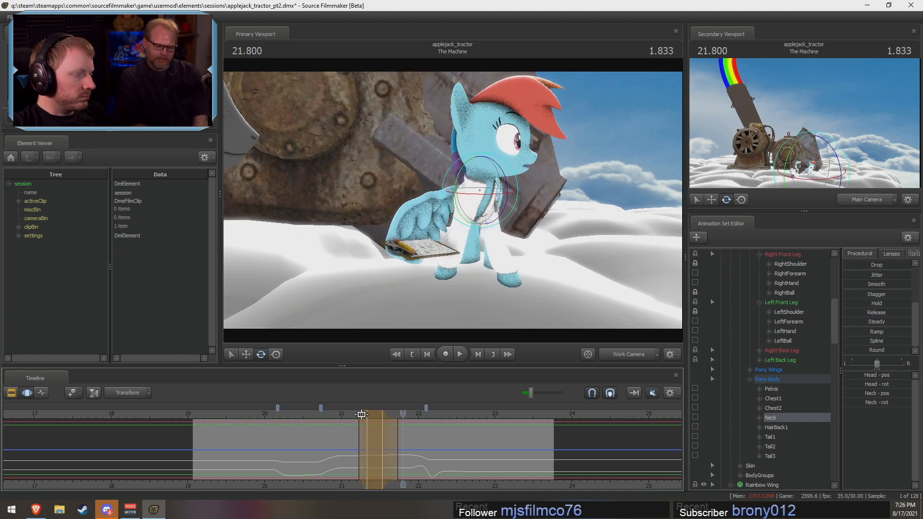
Step: Check the head motion from about 21 s, and set a time selection holding about 21.47 to 22.1 s with falloff from 21.3 s
click(344, 415)
drag(386, 428, 372, 442)
click(347, 414)
key(space)
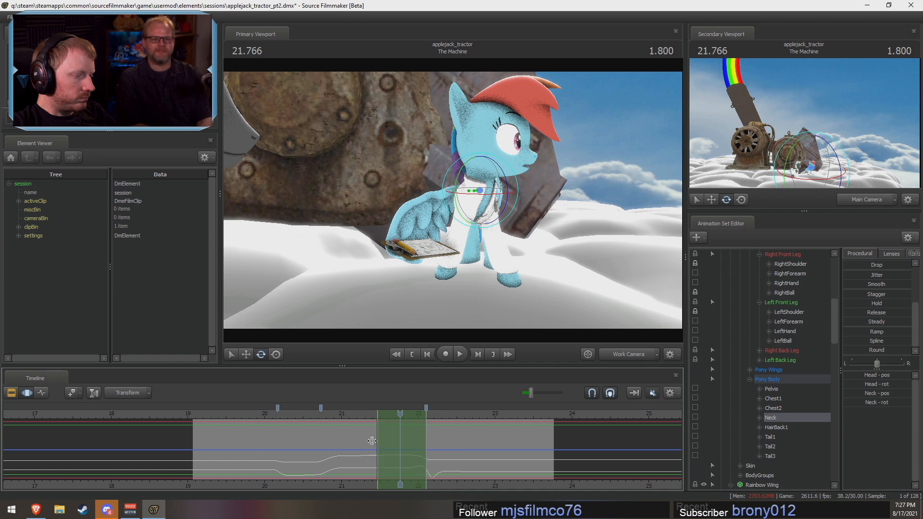
drag(372, 441, 364, 441)
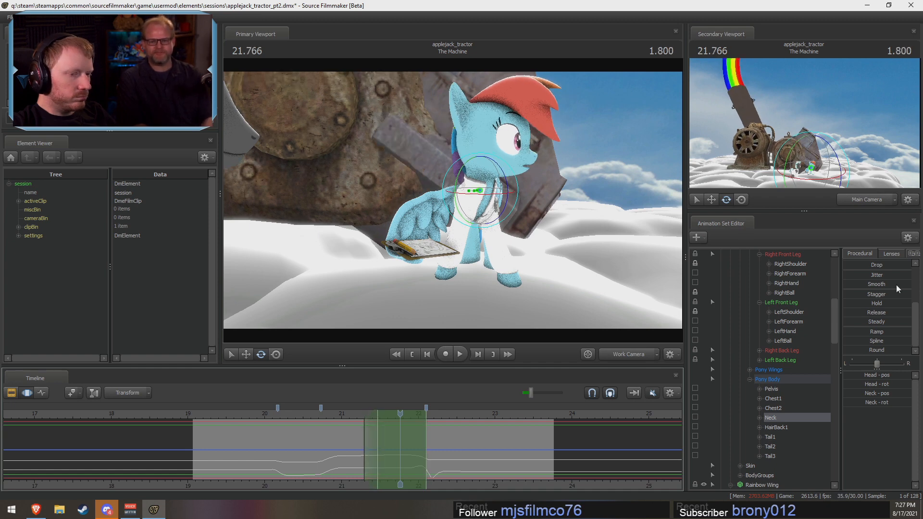
Step: Adjust Rainbow Dash's gaze with the Eyes controls, start its hold at about 21.43 s with falloff from 21.27 s, and preview it
scroll(810, 293, up, 7)
click(760, 322)
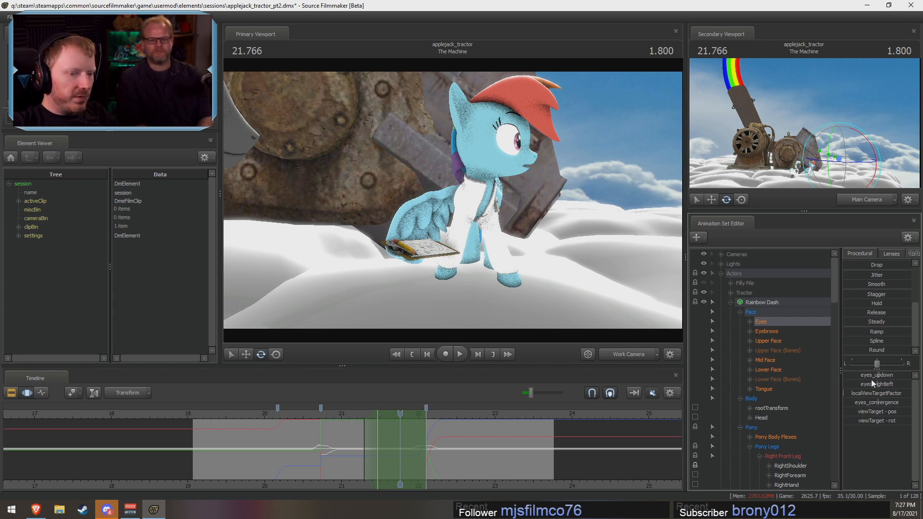
drag(871, 380, 873, 381)
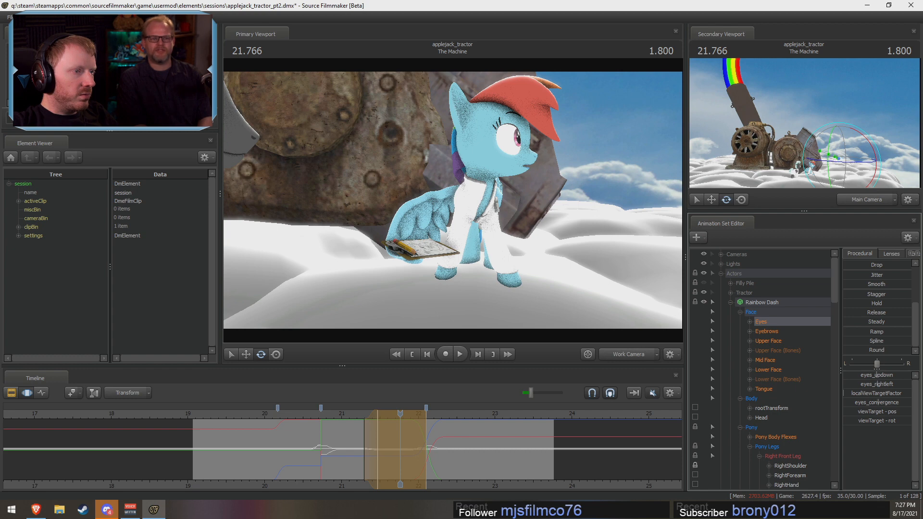
mouse_move(359, 416)
mouse_down()
mouse_move(351, 415)
mouse_move(370, 415)
mouse_up()
key(shift)
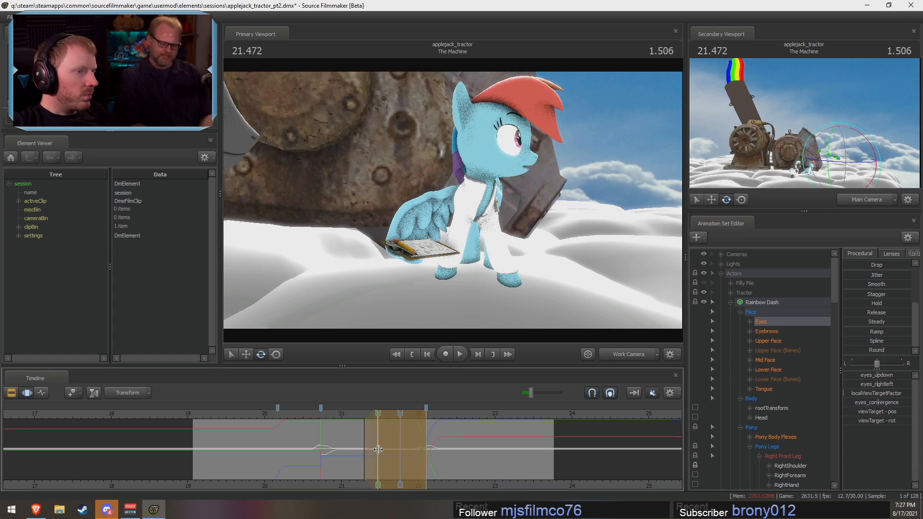
drag(372, 427, 369, 428)
key(shift)
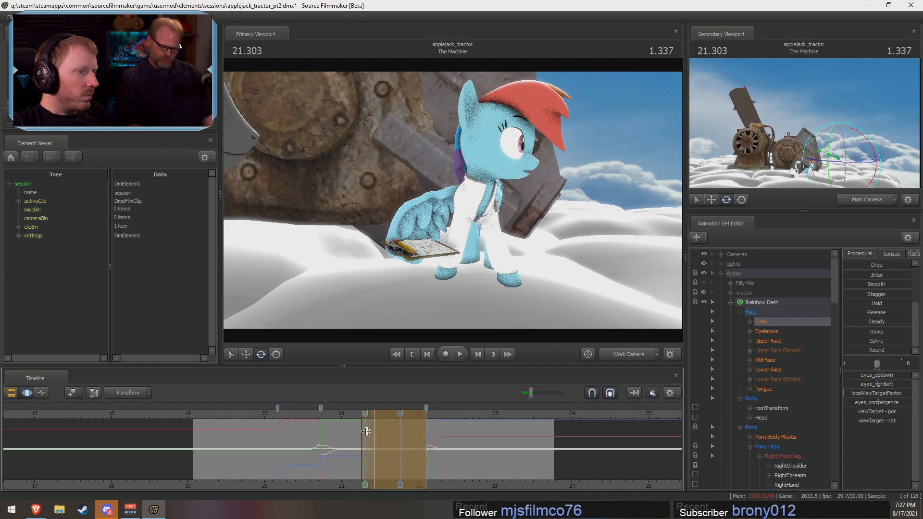
key(space)
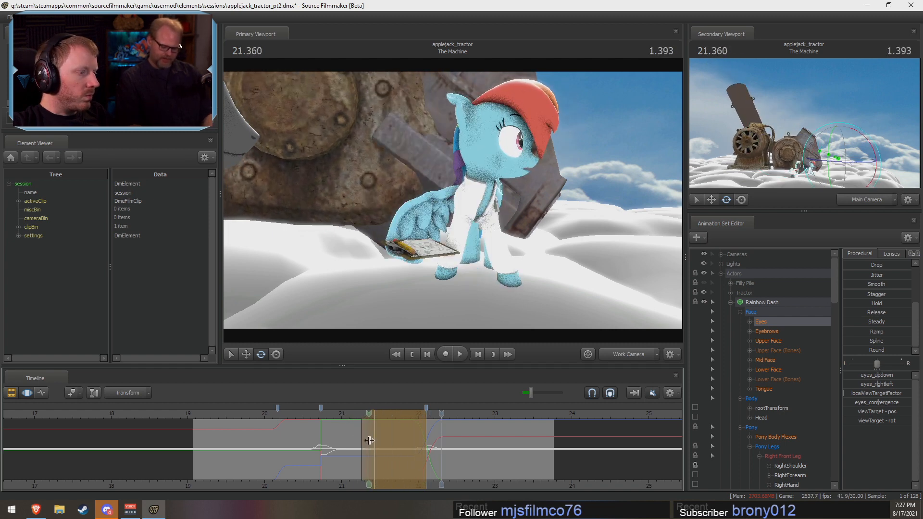
Step: Add a slight upper-face blink with Close_eyes2, holding about 21.37 to 21.4 s with falloff from 21.27 to 21.5 s
shift+drag(369, 440, 372, 441)
scroll(363, 444, up, 5)
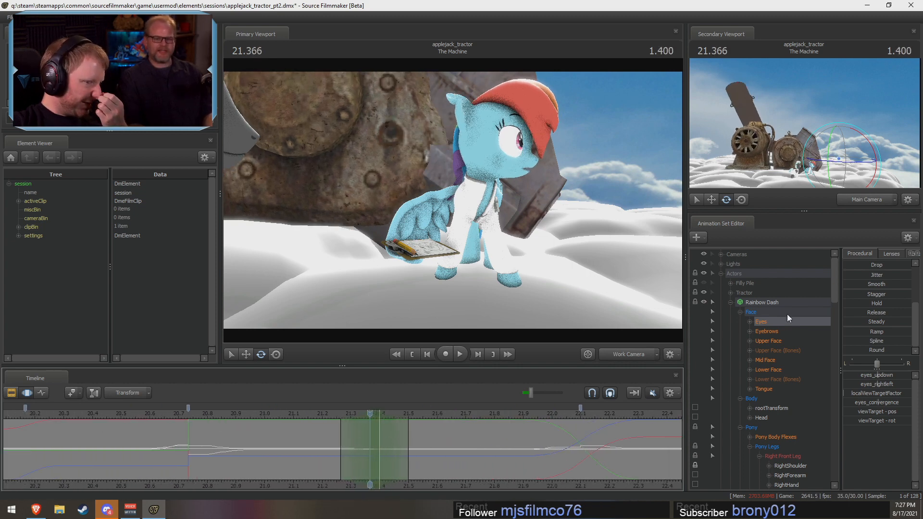
click(764, 342)
scroll(864, 275, up, 3)
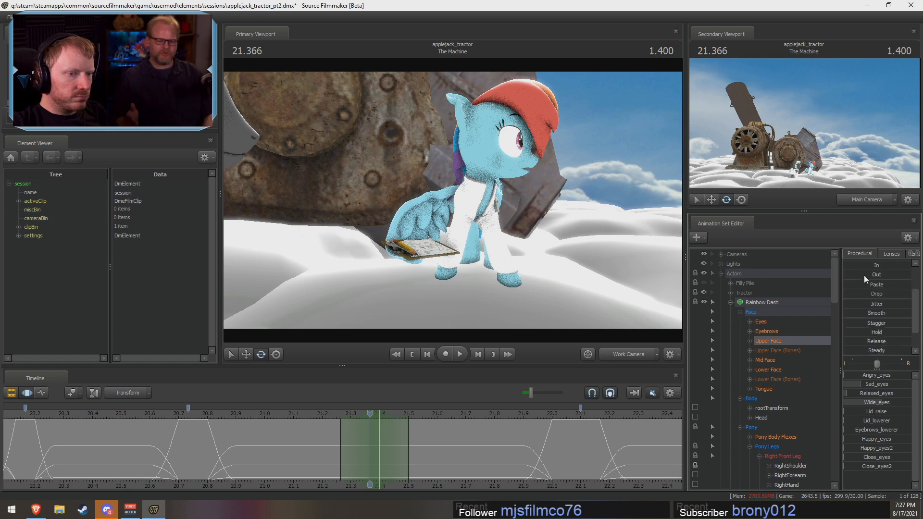
drag(864, 275, 885, 277)
key(ctrl+z)
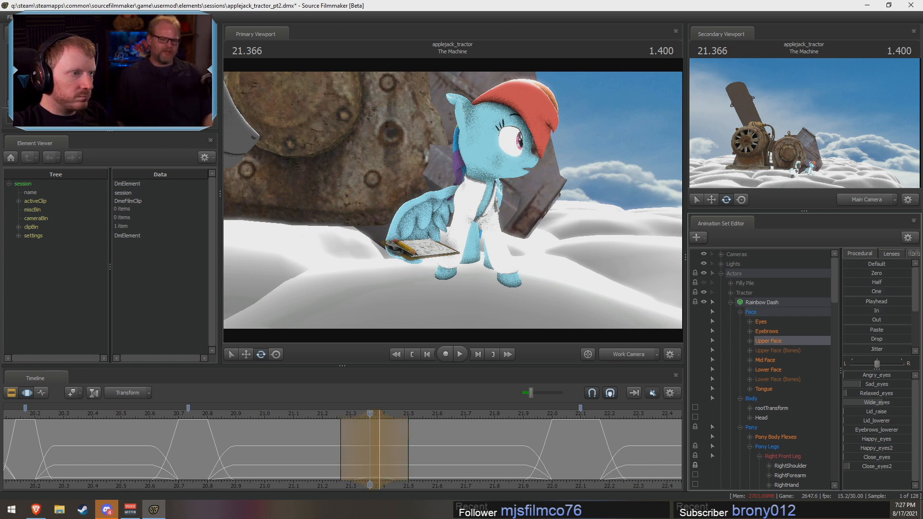
Step: Shift the blink earlier to hold about 21.3 to 21.33 s with falloff from 21.2 to 21.43 s, and preview from about 20.9 s
key(space)
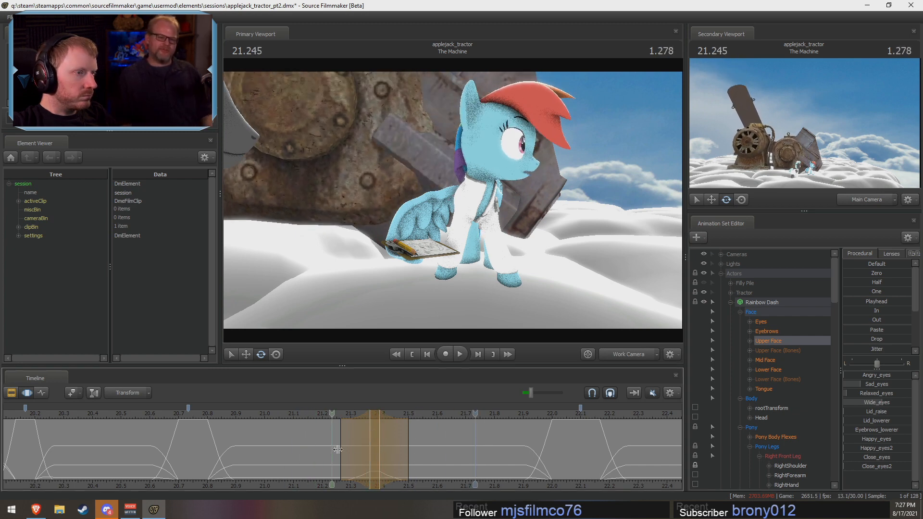
key(space)
drag(374, 422, 348, 418)
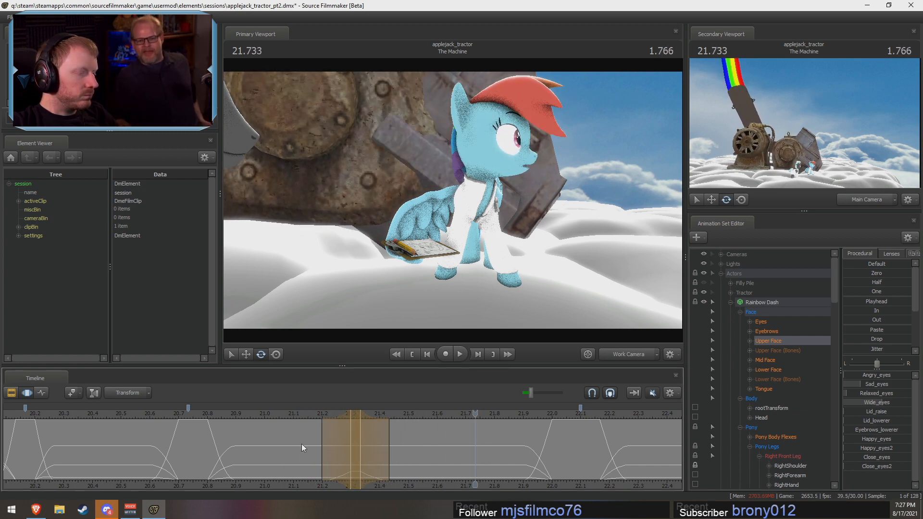
click(237, 415)
key(space)
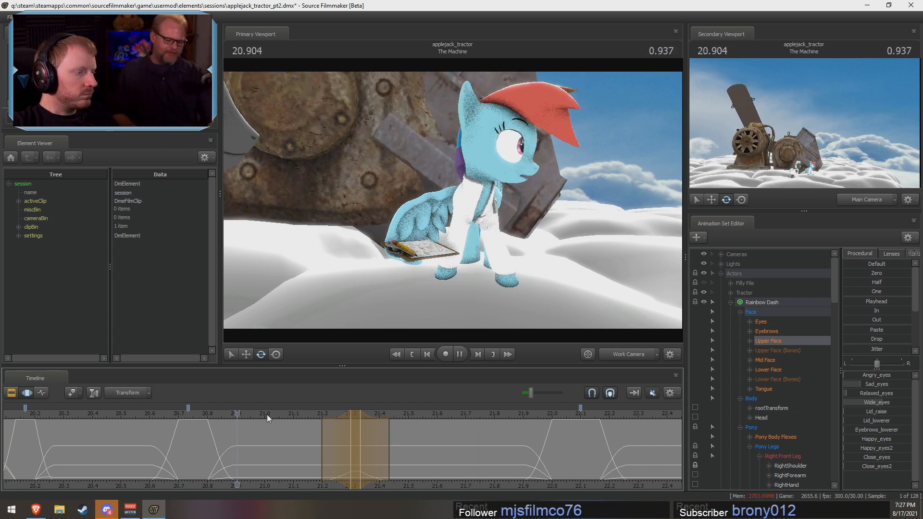
Step: Widen the blink to hold about 21.27 to 21.33 s with falloff from 21.17 to 21.5 s, and replay from about 21.13 s
key(space)
drag(347, 437, 337, 436)
drag(407, 456, 418, 457)
click(302, 413)
key(space)
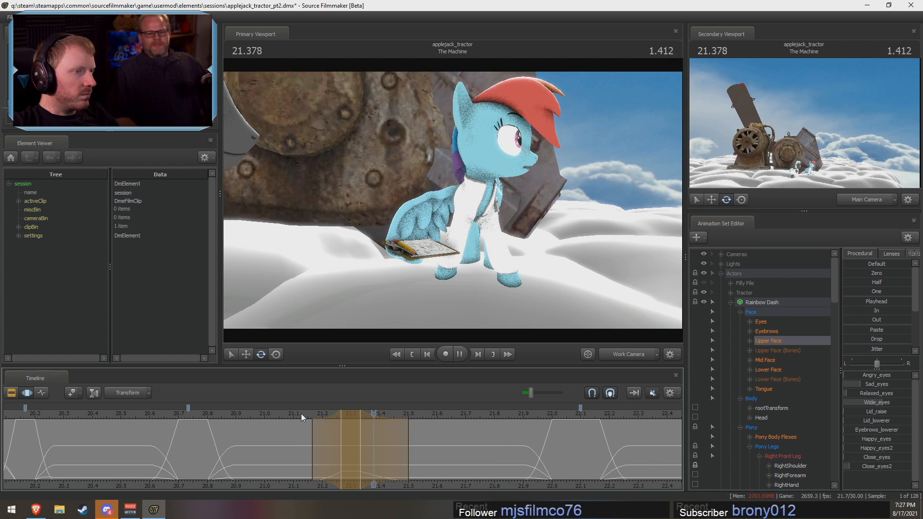
Step: Replay Rainbow Dash's blink from about 21.04 s
key(space)
click(276, 414)
key(space)
key(space)
Step: Center the time selection on 21.3 s with falloff from about 21.07 to 21.53 s, and select Rainbow Dash's Pelvis
key(shift)
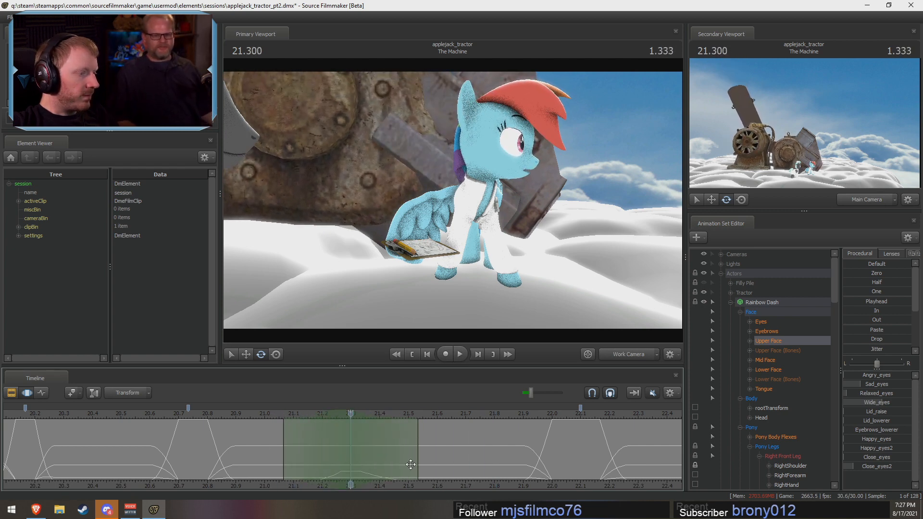
alt+drag(618, 309, 500, 192)
key(ctrl)
ctrl+click(449, 186)
key(ctrl+z)
alt+drag(442, 167, 462, 168)
drag(482, 189, 428, 166)
drag(558, 206, 584, 192)
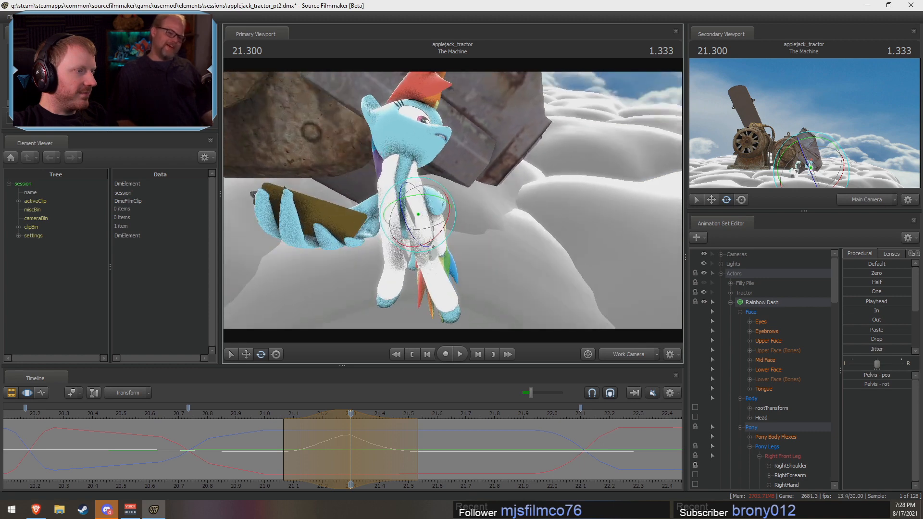
alt+drag(427, 193, 453, 201)
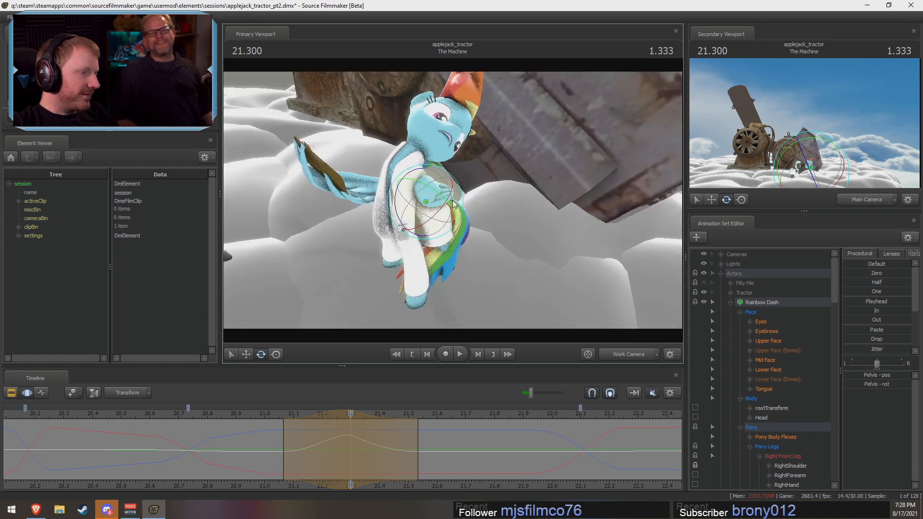
alt+drag(564, 236, 486, 179)
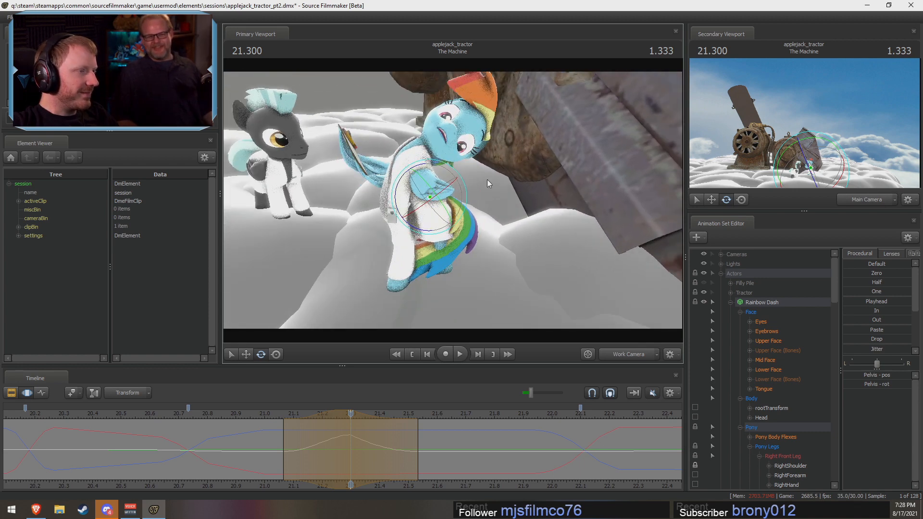
key(ctrl+z)
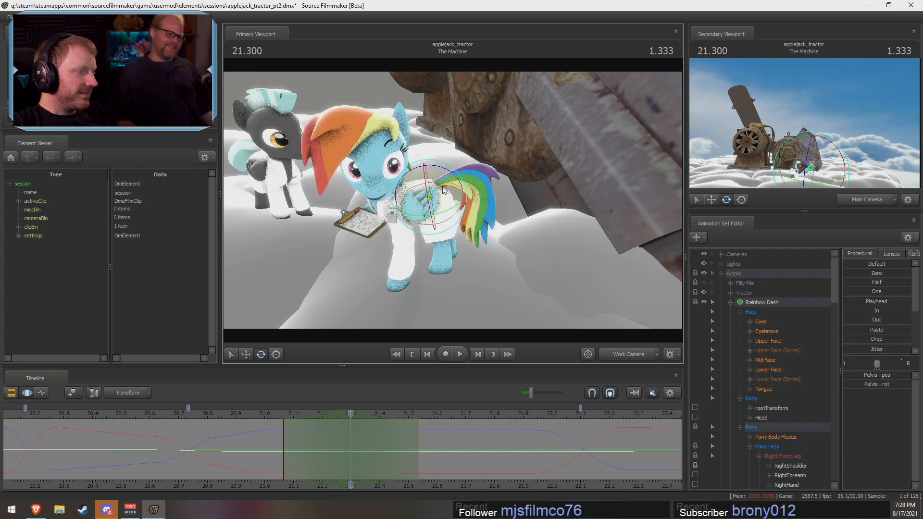
drag(416, 168, 485, 143)
key(ctrl+z)
drag(468, 173, 512, 205)
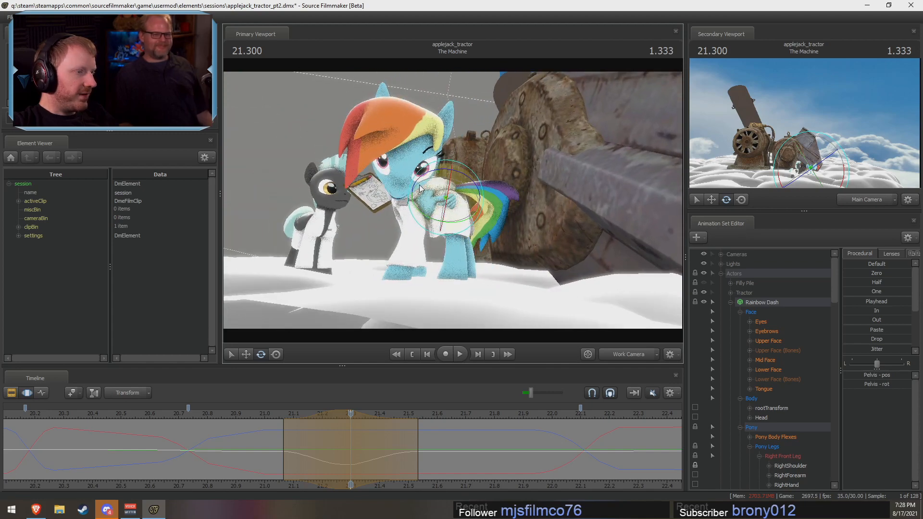
drag(434, 171, 419, 291)
key(ctrl+z)
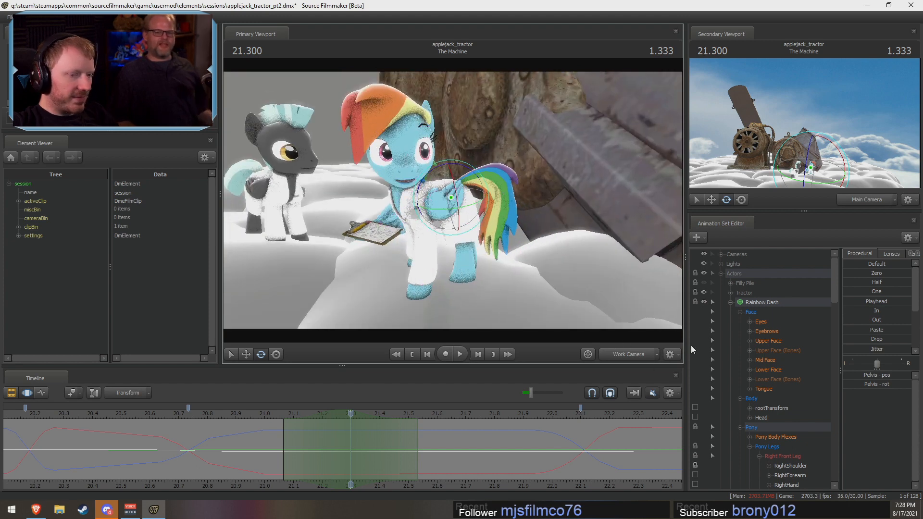
Step: Unlock Rainbow Dash's LeftShoulder, lock LeftBall instead, and rotate the Pelvis slightly at 21.3 s
scroll(742, 408, down, 5)
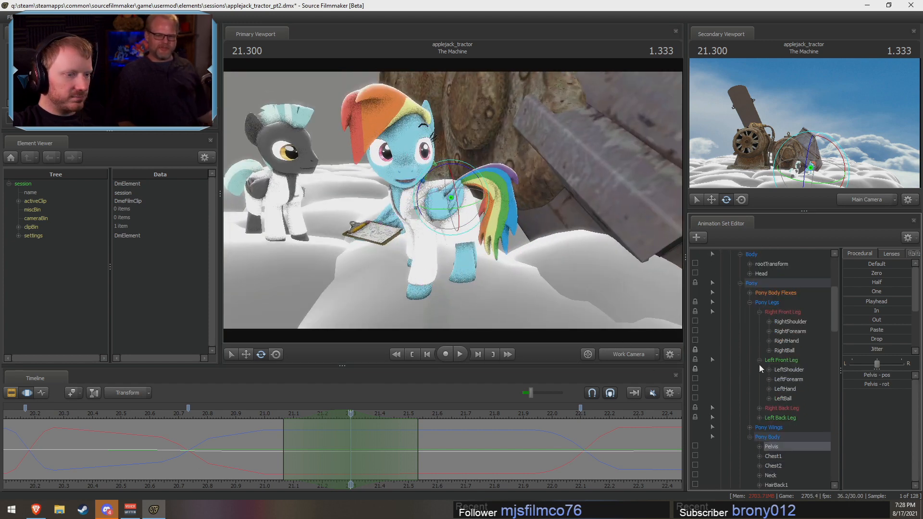
click(695, 370)
alt+drag(474, 215, 614, 268)
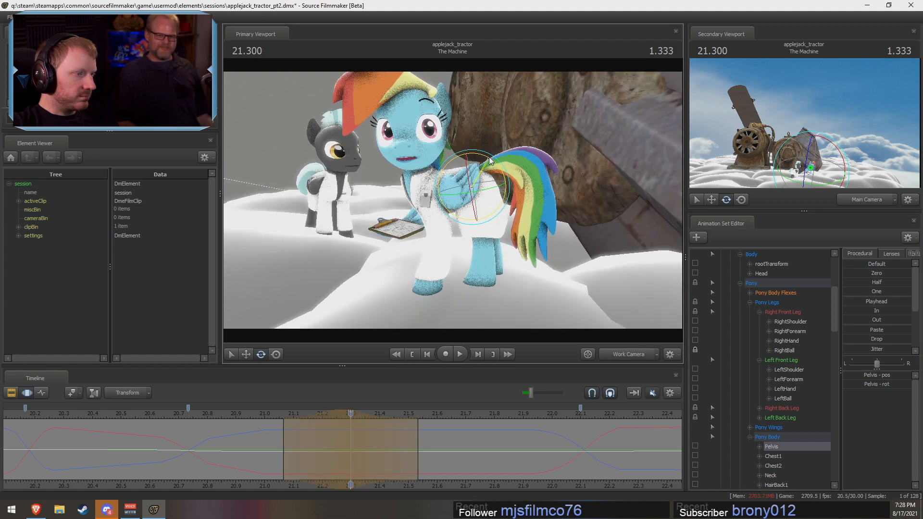
scroll(743, 443, down, 1)
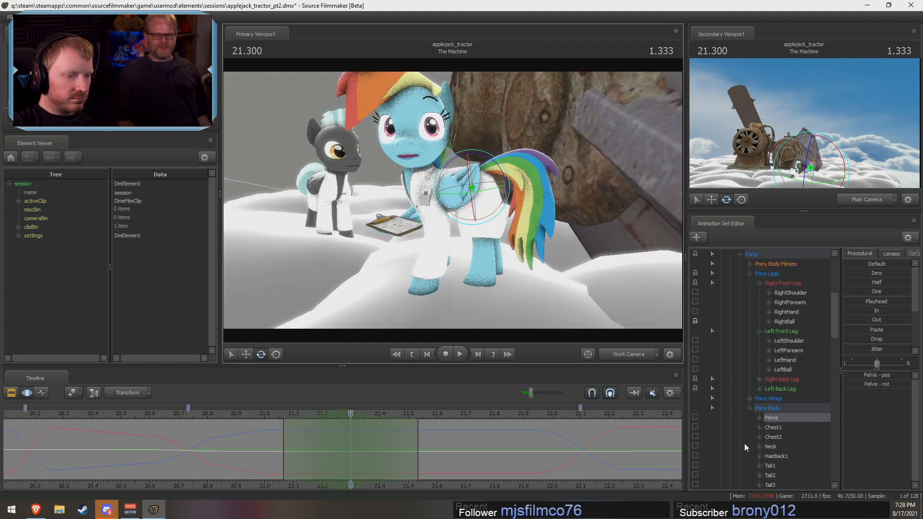
click(695, 369)
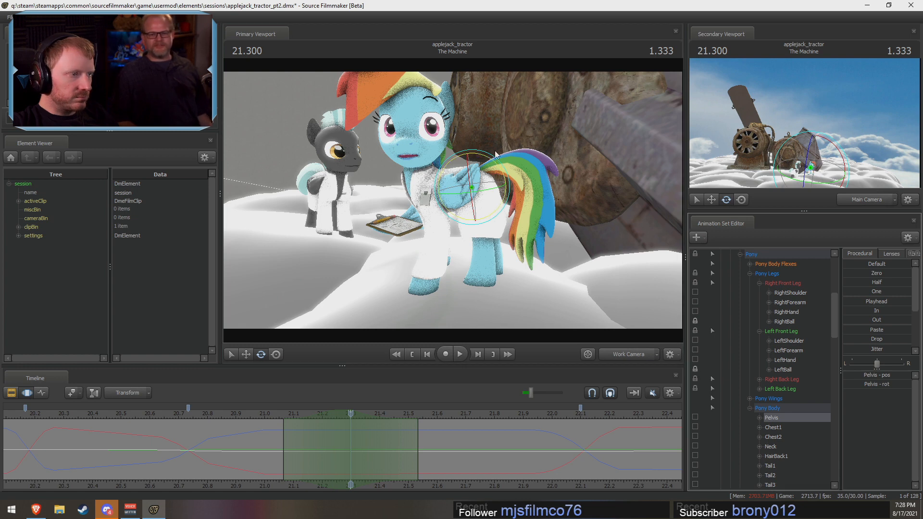
drag(495, 154, 490, 162)
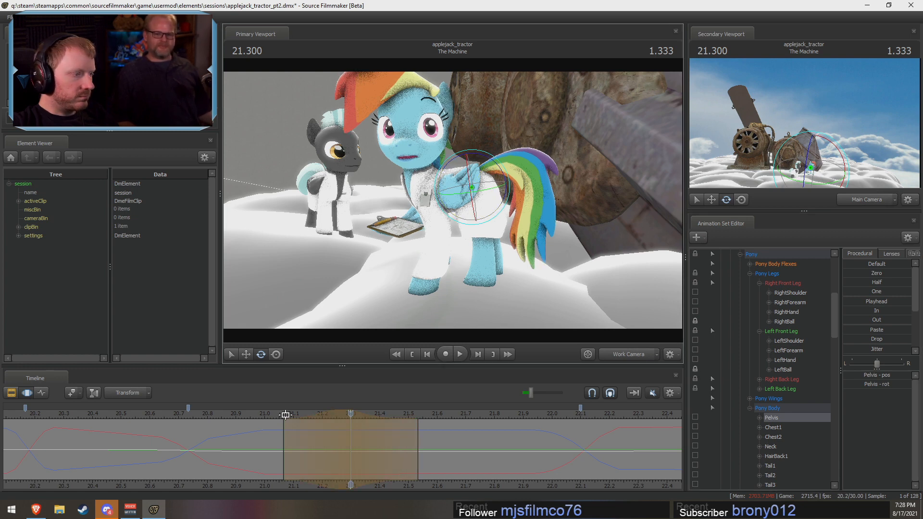
Step: Preview the pelvis motion and shift it to peak at about 21.27 s with falloff from 21.1 to 21.5 s
key(space)
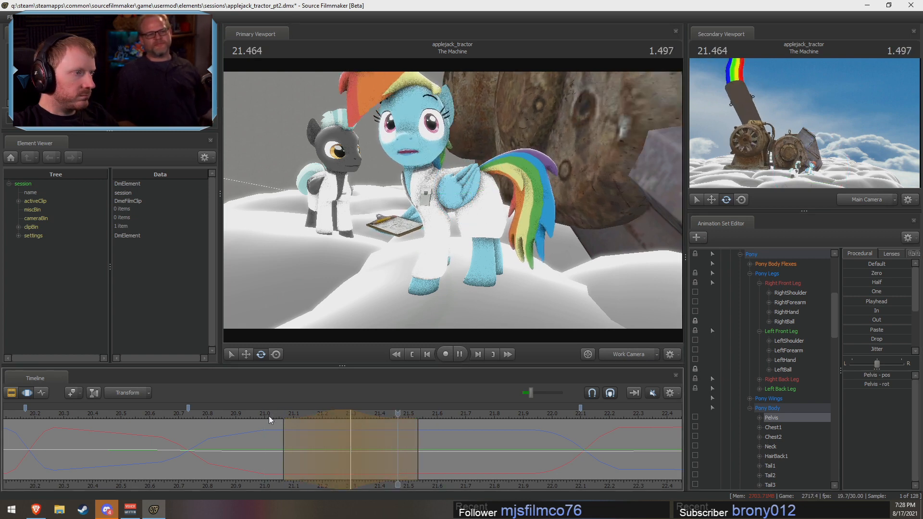
key(space)
drag(292, 433, 303, 433)
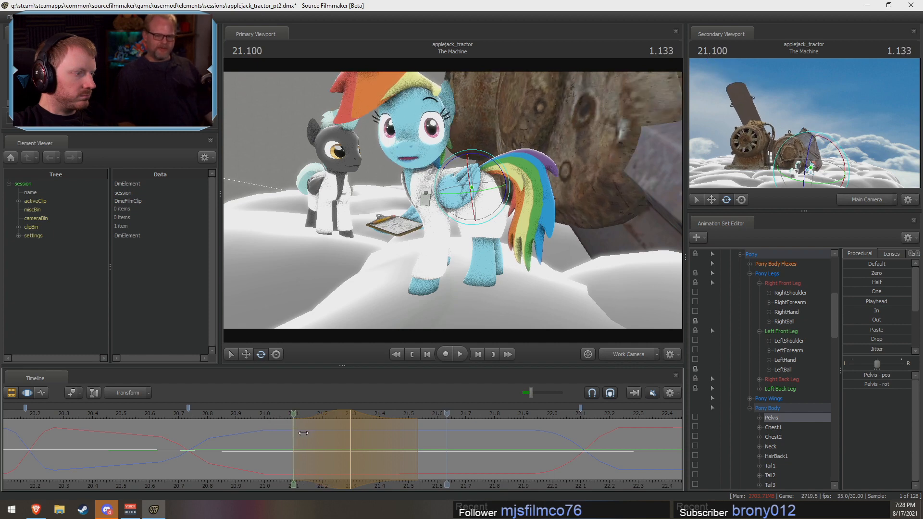
Step: Replay the pelvis motion, checking it through the main camera and from a closer work camera view of Rainbow Dash
key(space)
click(643, 353)
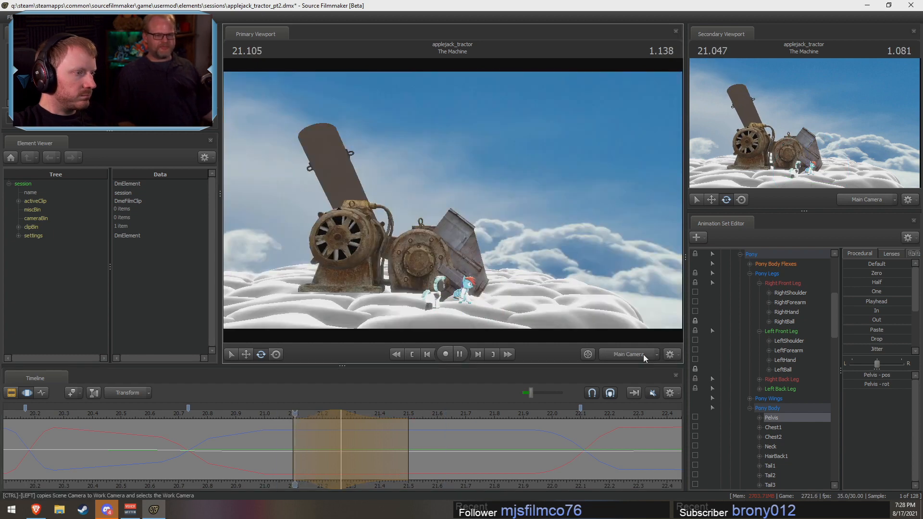
key(space)
click(643, 353)
drag(579, 321, 644, 308)
click(248, 418)
key(space)
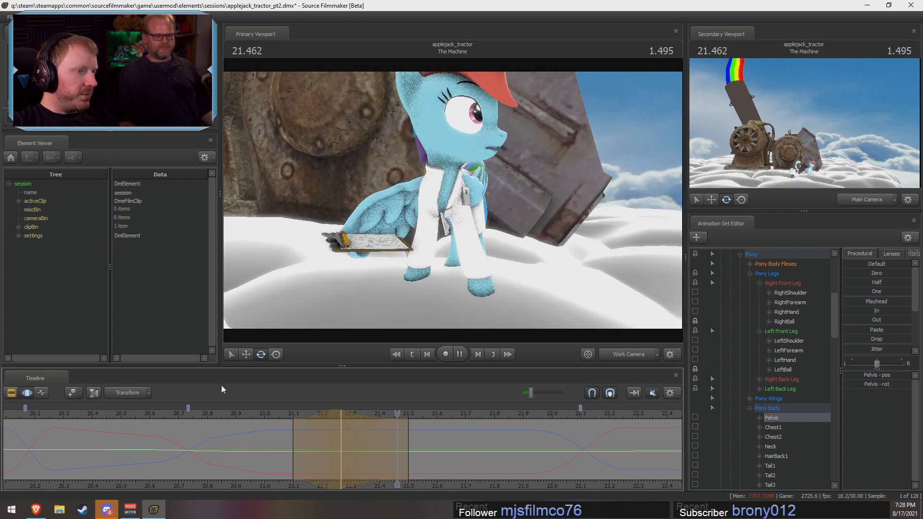
key(space)
Step: Adjust the rotation of Rainbow Dash's LeftShoulder and LeftForearm at about 21.27 s
drag(245, 411, 339, 428)
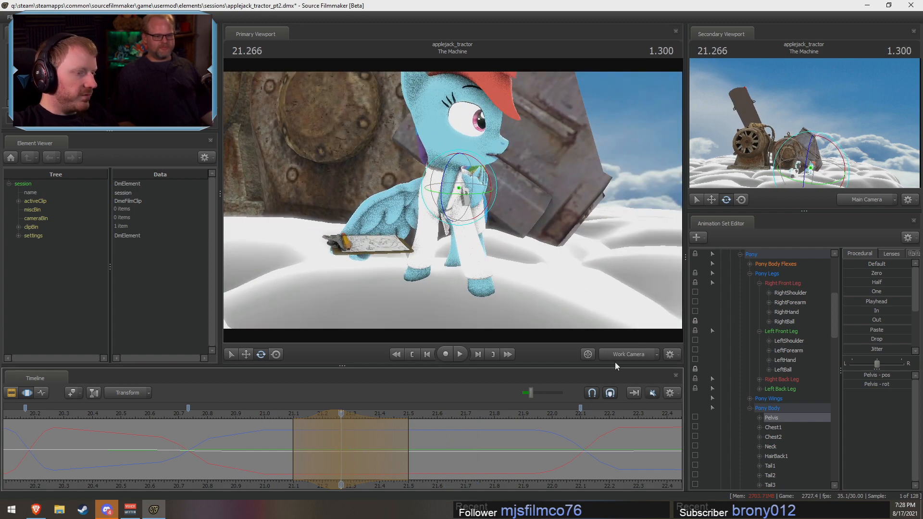
alt+drag(587, 298, 464, 195)
click(471, 186)
ctrl+click(473, 192)
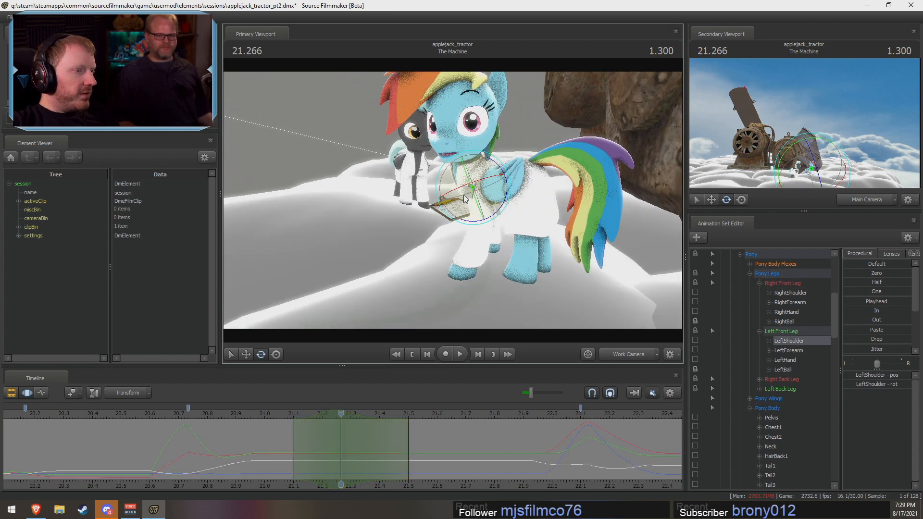
ctrl+click(484, 209)
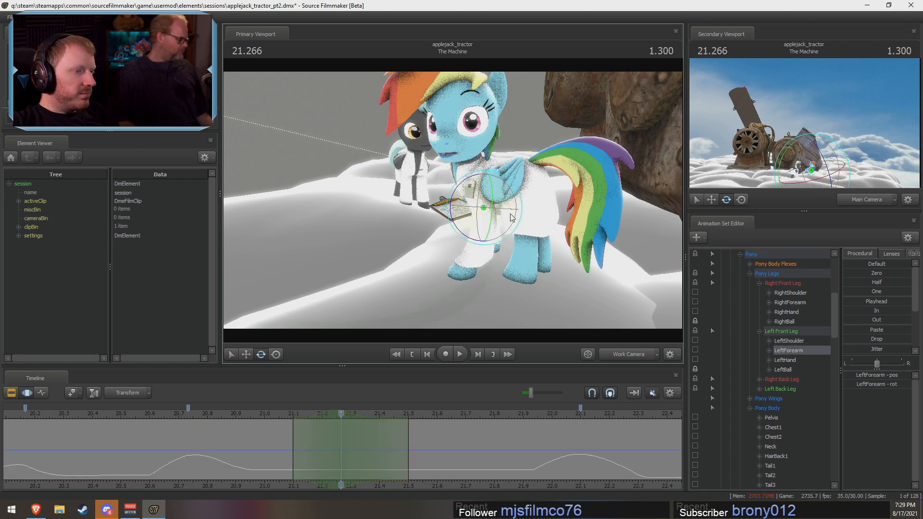
drag(457, 233, 470, 202)
Step: Adjust the rotation of Rainbow Dash's RightShoulder and RightForearm at about 21.27 s
key(ctrl)
click(426, 197)
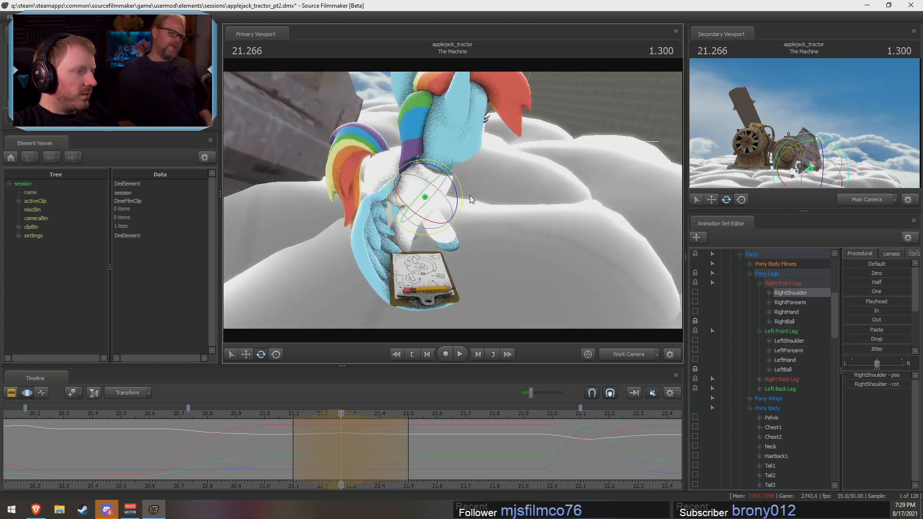
alt+drag(470, 199, 455, 204)
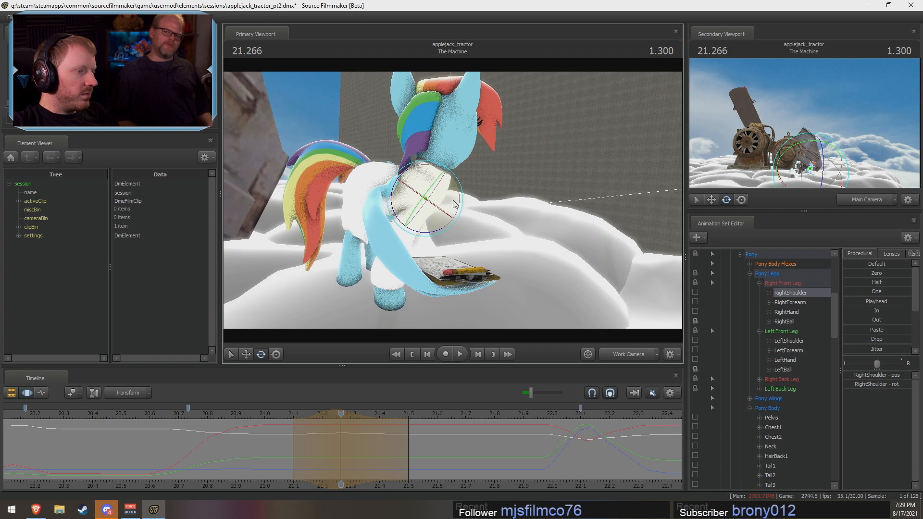
key(ctrl)
click(409, 219)
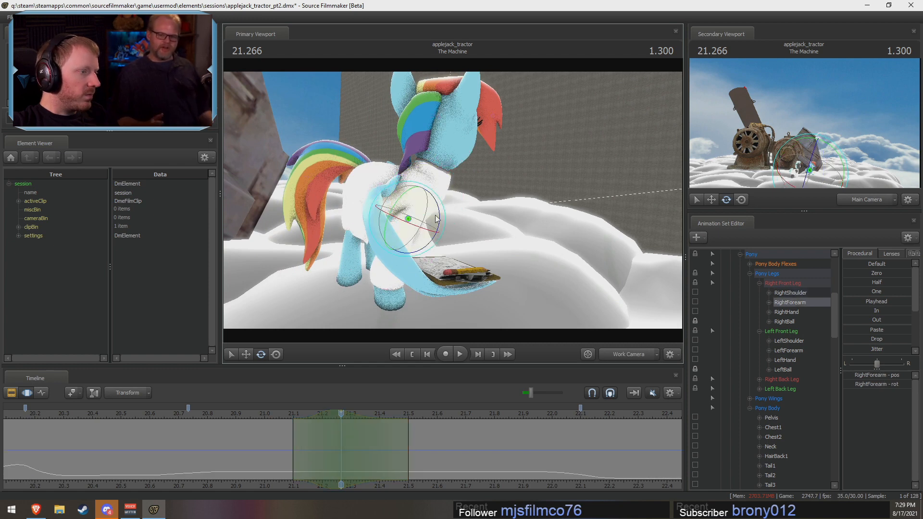
alt+drag(442, 212, 453, 236)
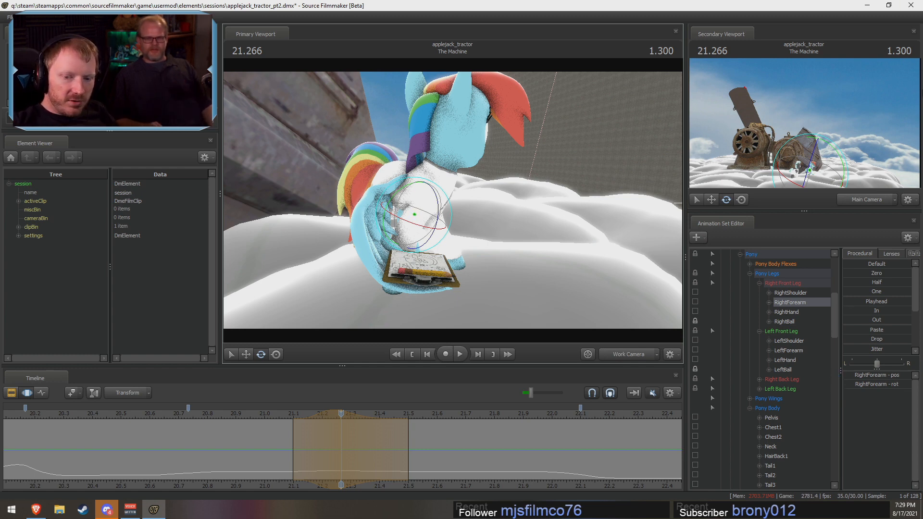
Step: Center the time selection on about 20.13 s with falloff from about 19.9 to 20.37 s, where Rainbow Dash lowers her head
scroll(269, 468, down, 3)
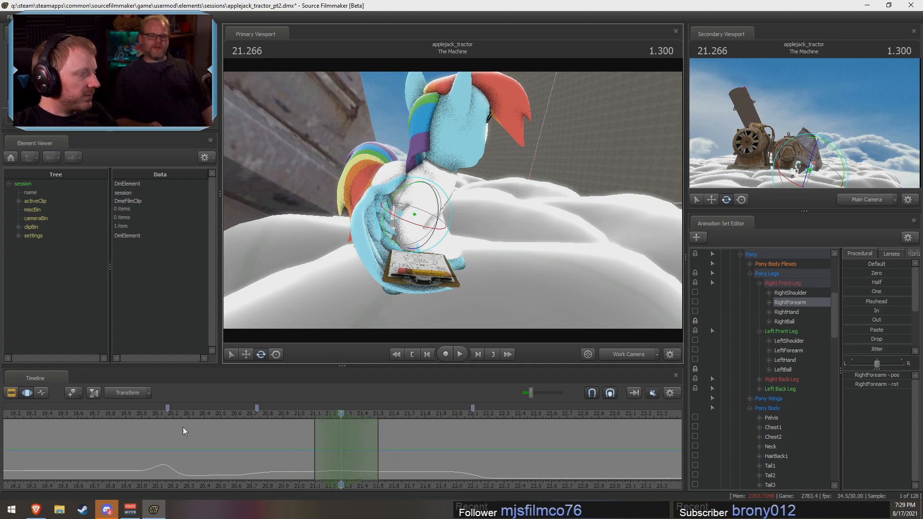
drag(209, 415, 166, 414)
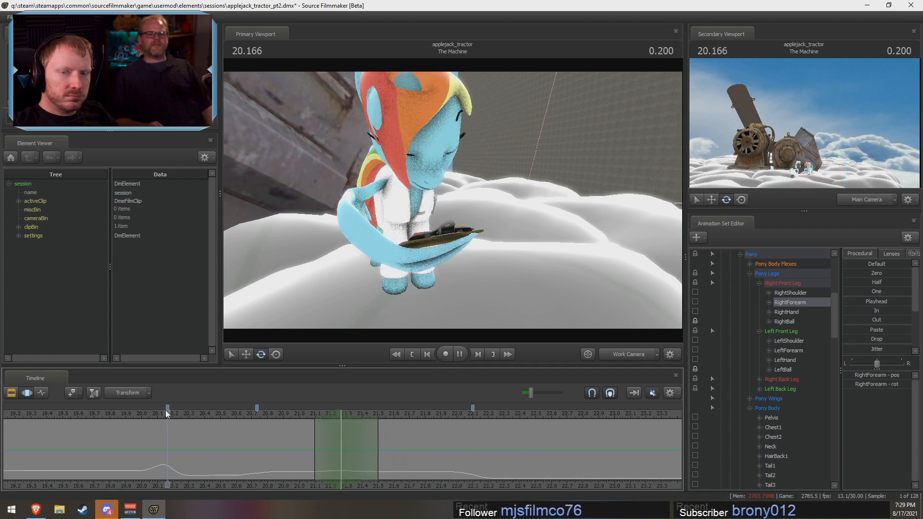
key(space)
key(shift)
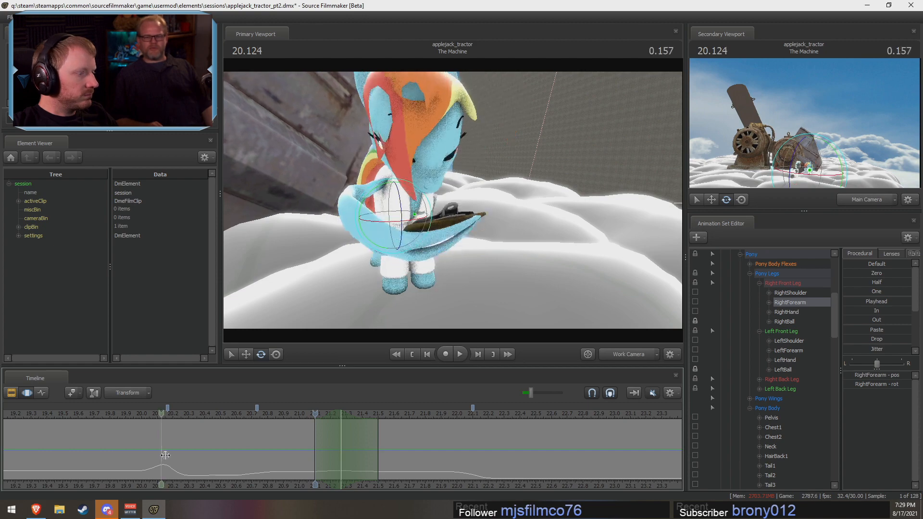
alt+drag(572, 269, 471, 269)
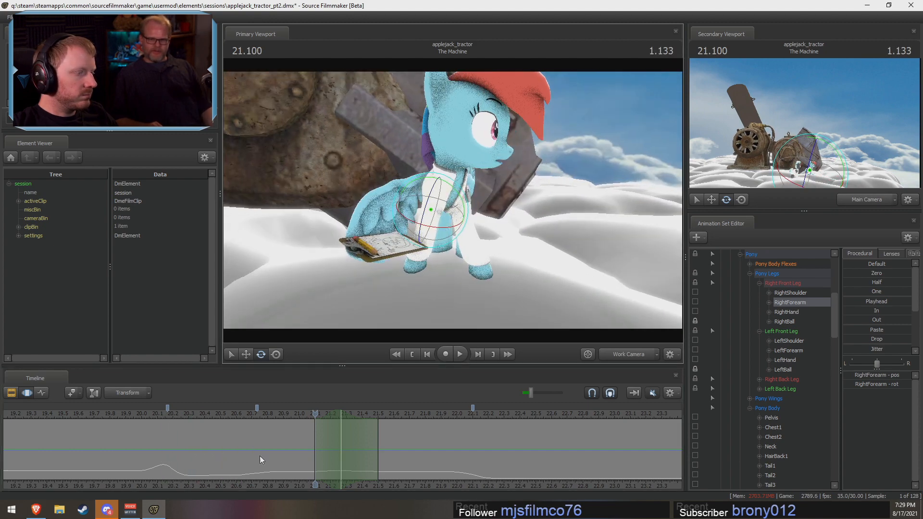
key(shift)
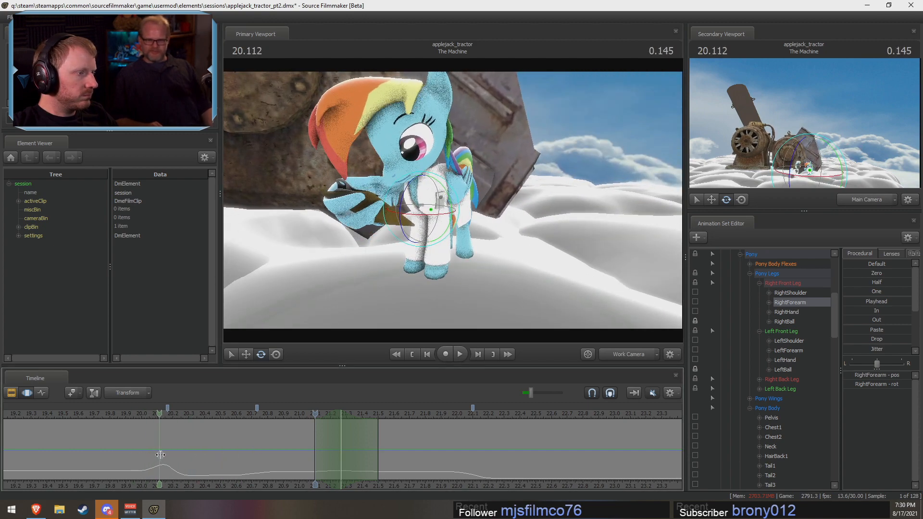
click(163, 455)
scroll(164, 455, up, 1)
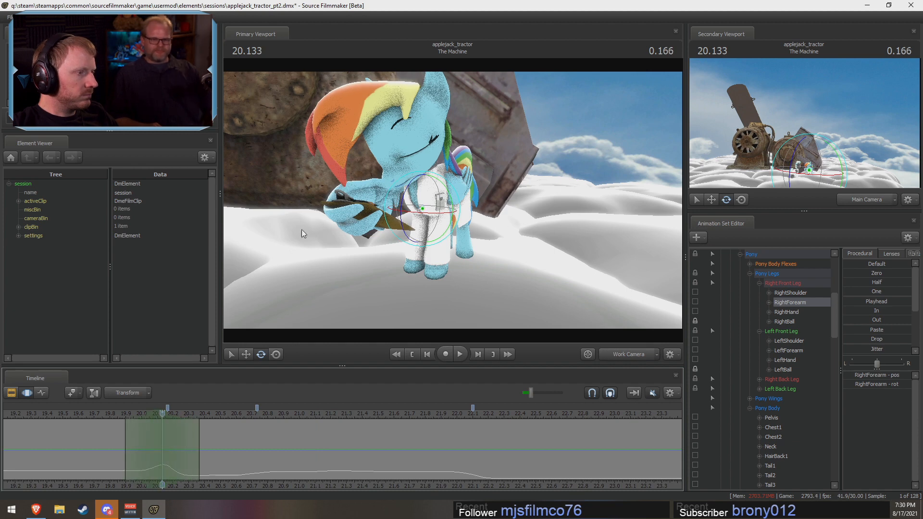
Step: Select RightWing11, RightWing21, RightWing31 and RightWing3 on Rainbow Dash's clipboard wing and rotate them together slightly at about 20.13 s
key(ctrl)
ctrl+click(384, 212)
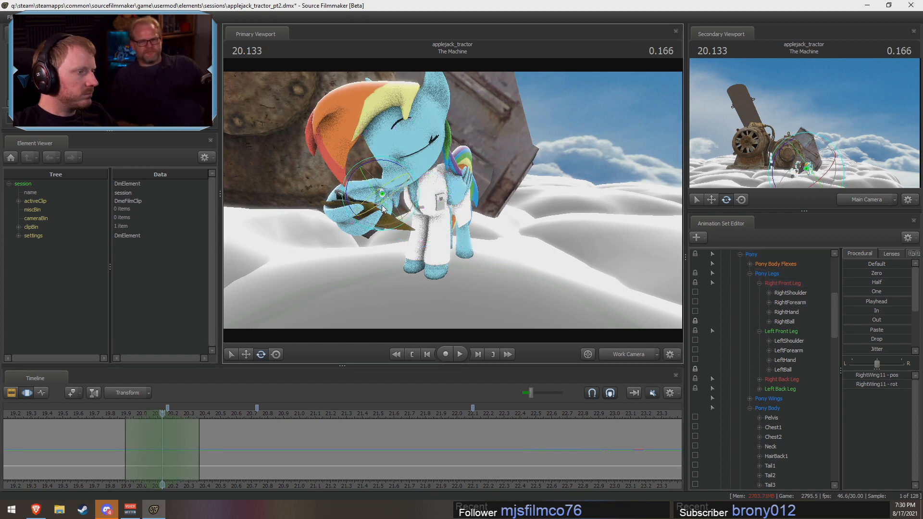
key(ctrl)
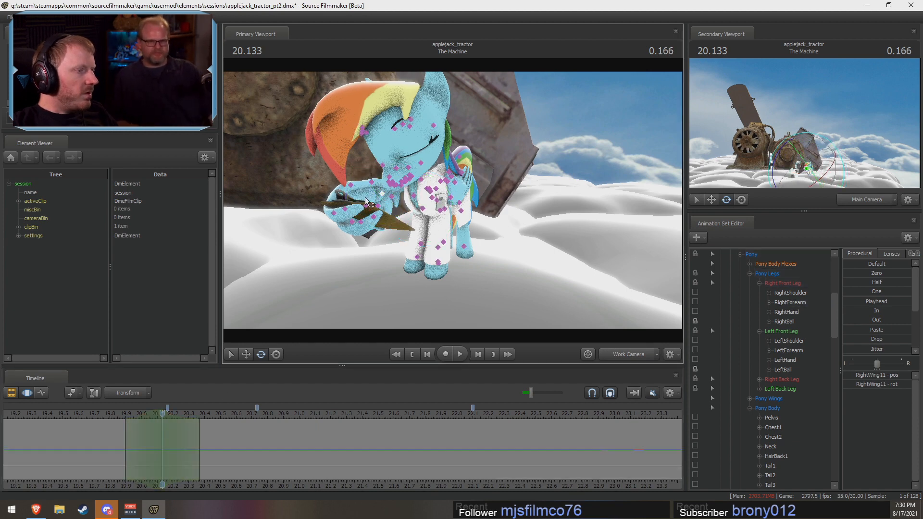
ctrl+click(369, 211)
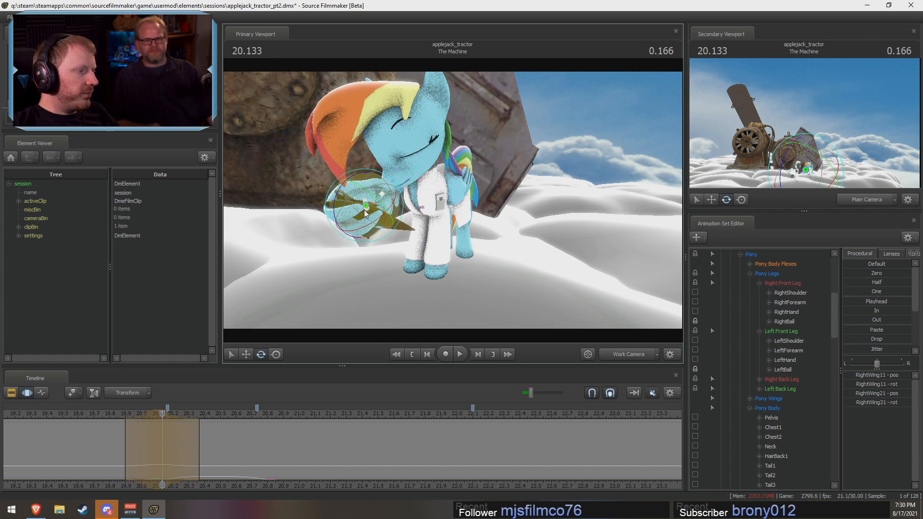
drag(371, 215, 447, 206)
key(ctrl)
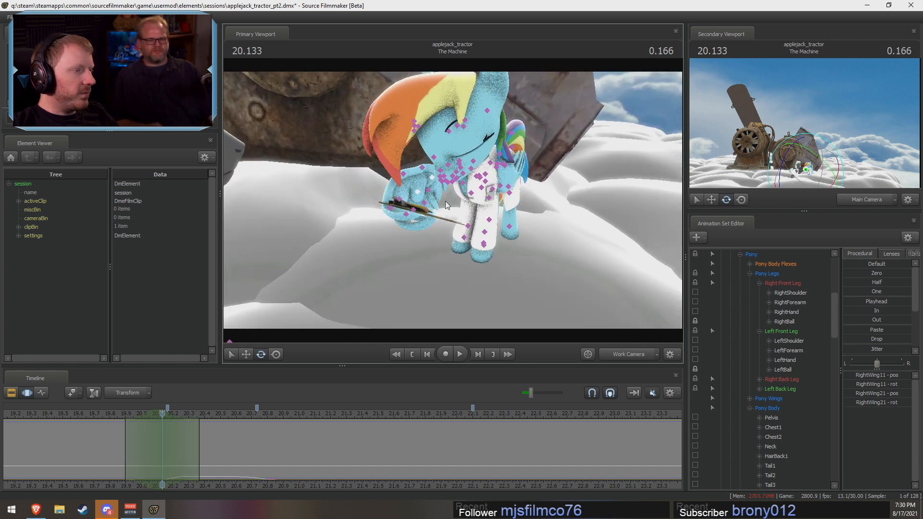
ctrl+click(397, 203)
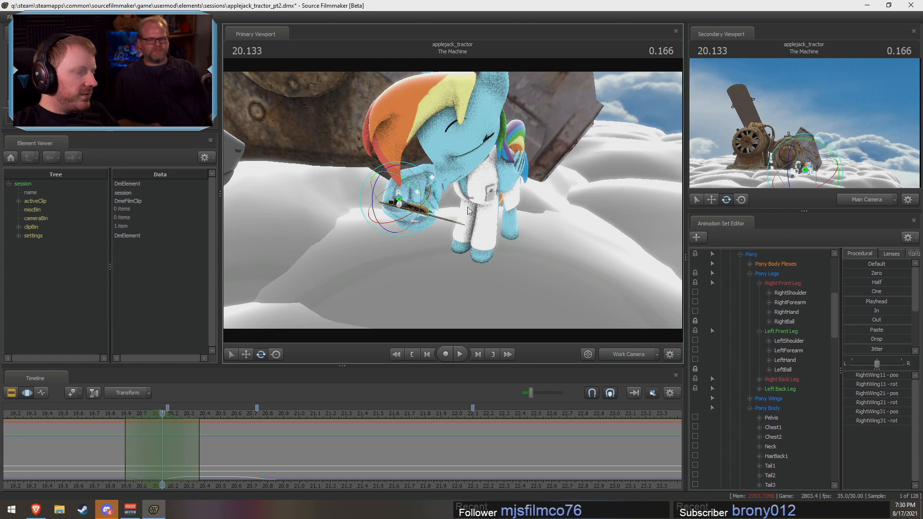
scroll(706, 413, down, 20)
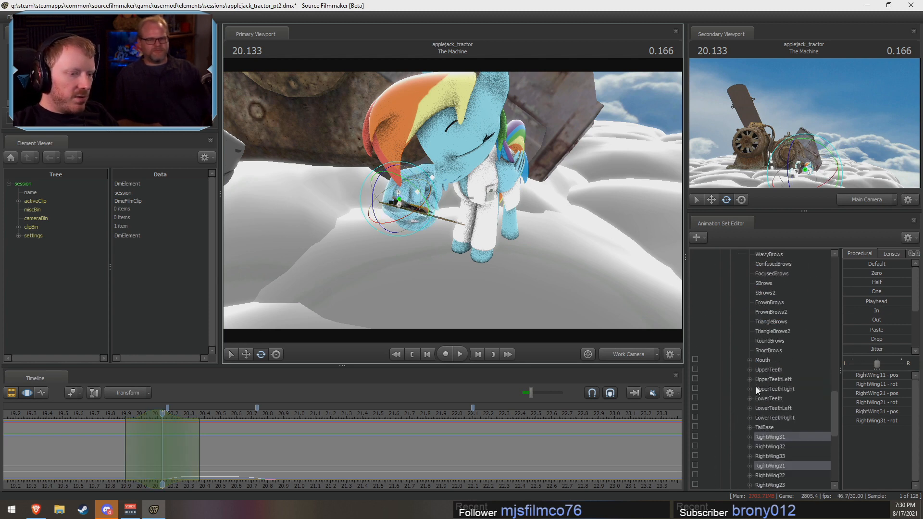
scroll(756, 386, down, 1)
ctrl+click(402, 174)
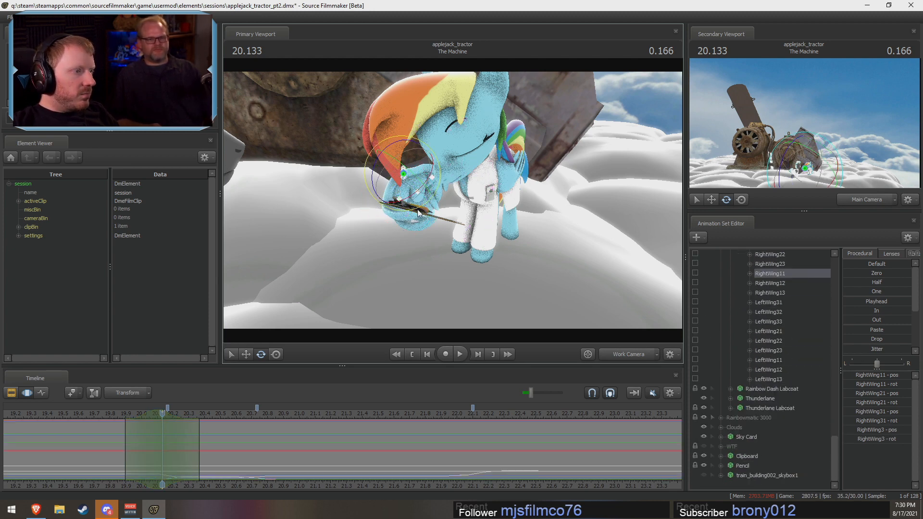
mouse_move(414, 170)
mouse_down()
mouse_move(411, 185)
mouse_move(414, 177)
mouse_up()
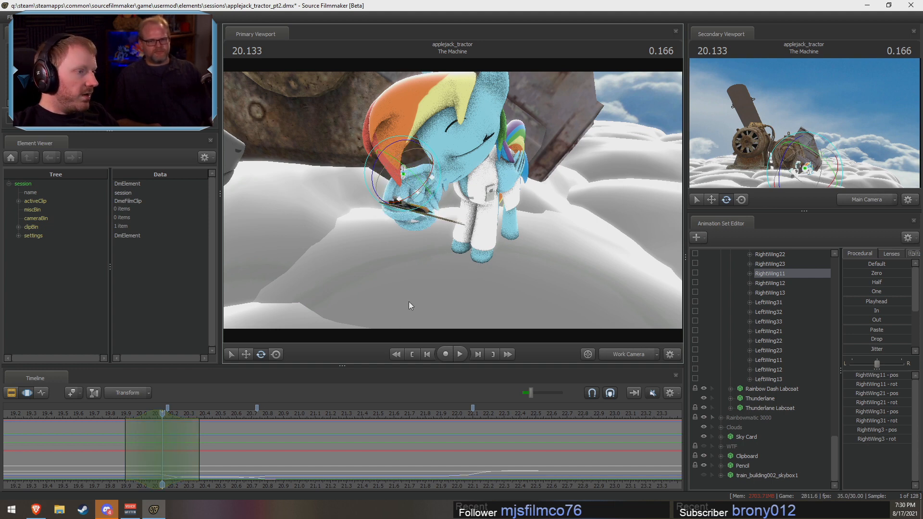
Step: Remove RightWing31 from the bone selection and adjust the rotation of RightWing11, RightWing21 and RightWing3 around the clipboard
alt+drag(408, 302, 452, 200)
ctrl+shift+click(398, 199)
click(397, 198)
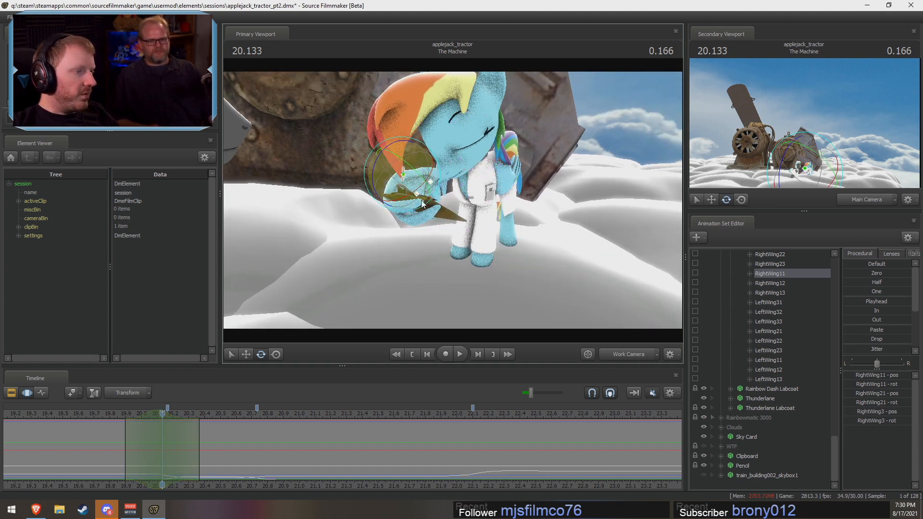
drag(412, 191, 417, 206)
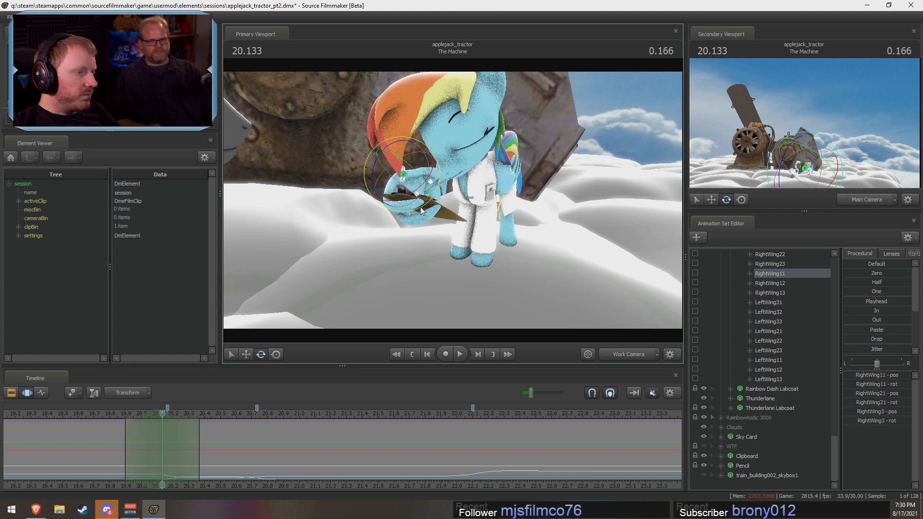
alt+drag(500, 217, 451, 217)
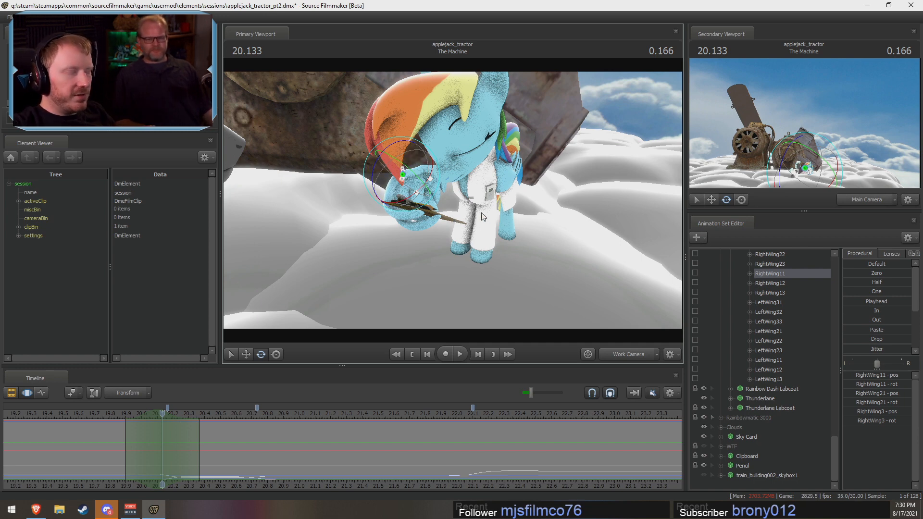
alt+drag(484, 171, 436, 171)
Step: Replay the clipboard wing's motion from about 19.7 s through Rainbow Dash's head movement to check the adjusted pose
click(99, 415)
key(space)
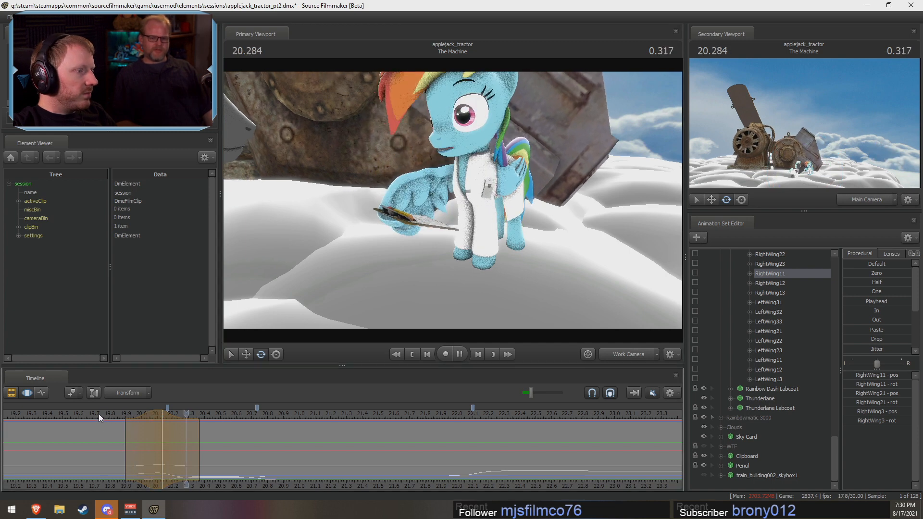
key(space)
click(95, 414)
key(space)
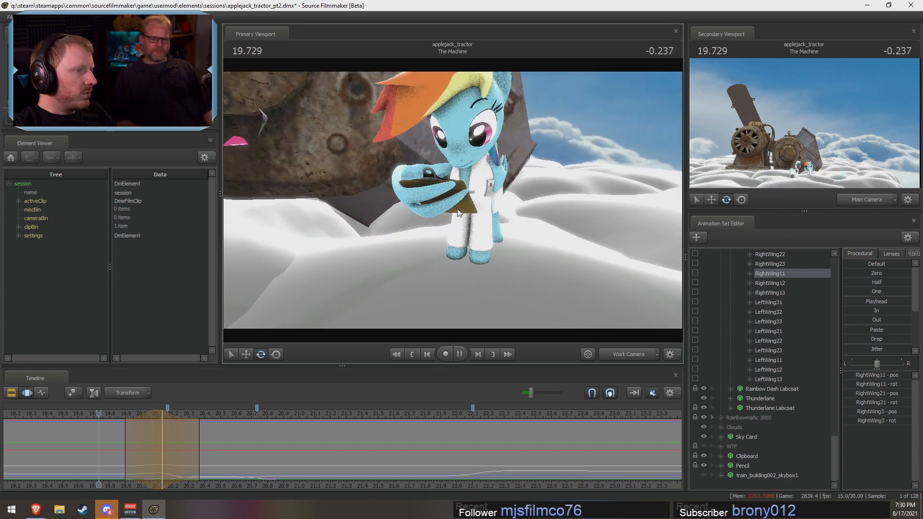
key(space)
key(shift)
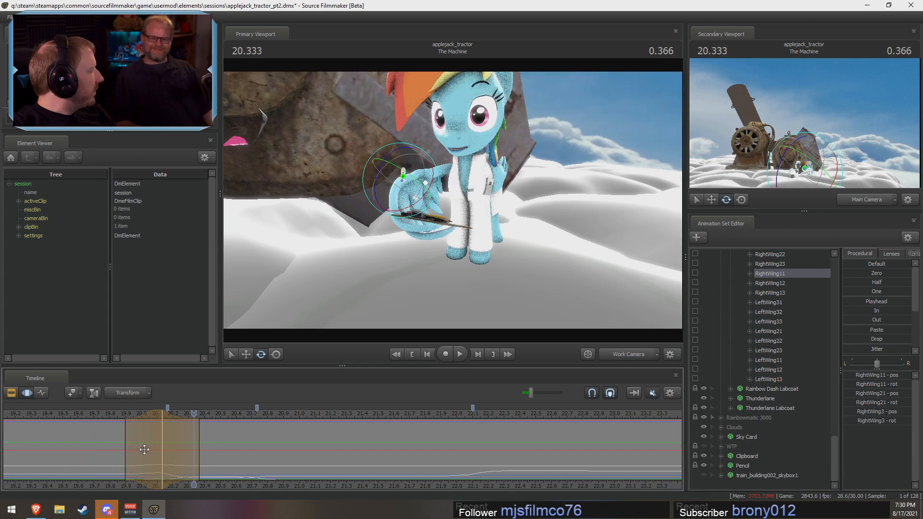
key(F2)
key(F3)
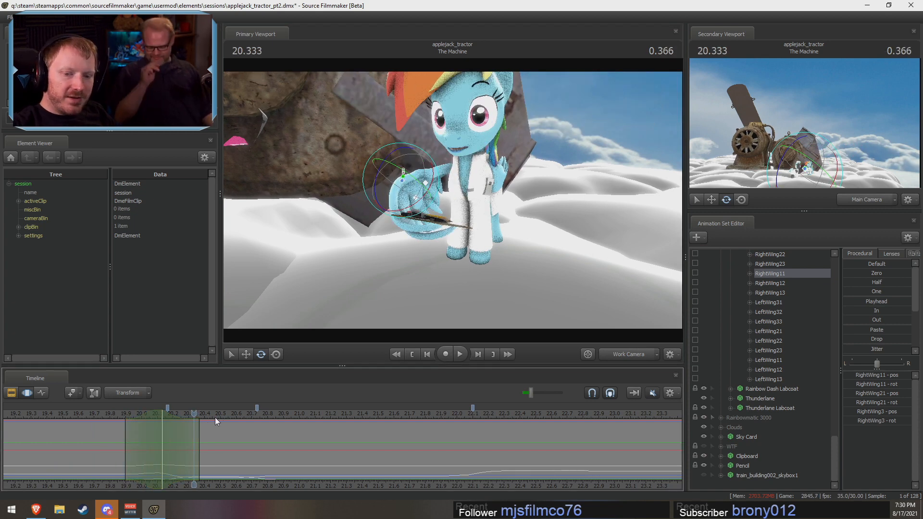
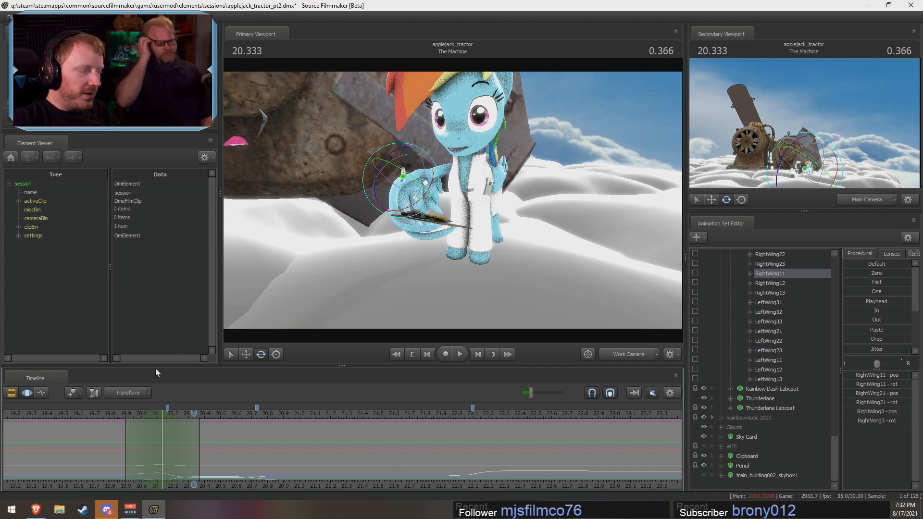
Step: Scrub the clipboard wing motion, then widen the time selection's falloff around 20.13 s to about 19.83 to 20.43 s
scroll(185, 446, down, 2)
scroll(154, 430, up, 4)
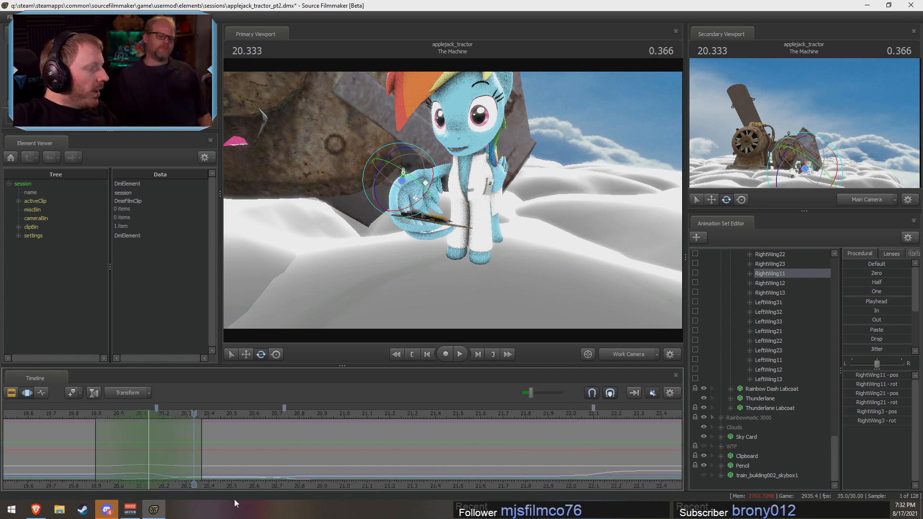
middle_drag(250, 484, 283, 482)
drag(118, 417, 196, 429)
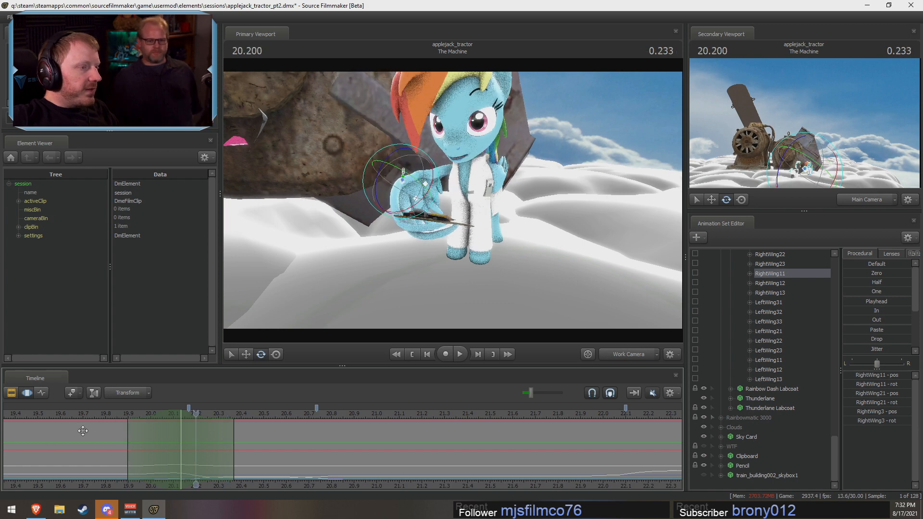
mouse_move(85, 430)
mouse_down()
mouse_move(137, 457)
mouse_move(213, 458)
mouse_move(142, 458)
mouse_move(177, 466)
mouse_up()
shift+scroll(178, 465, up, 2)
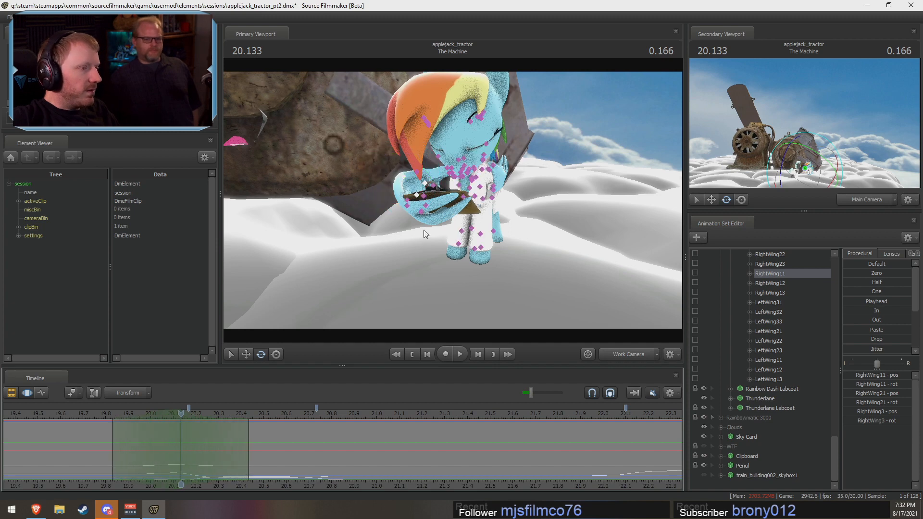
Step: Select RightWing2 on Rainbow Dash's clipboard wing and rotate it slightly at about 20.13 s
ctrl+click(447, 170)
mouse_move(451, 173)
alt+mouse_down()
mouse_move(473, 188)
mouse_move(458, 174)
alt+mouse_up()
ctrl+click(392, 177)
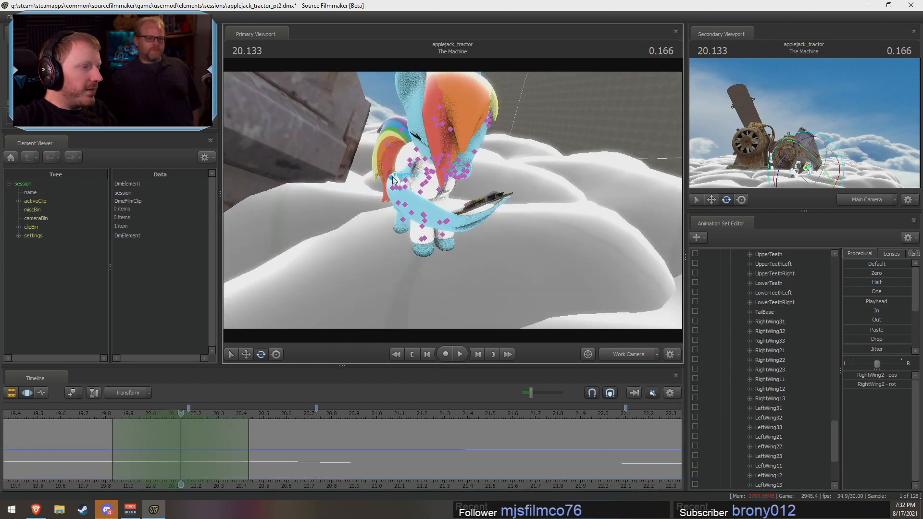
alt+drag(393, 178, 408, 158)
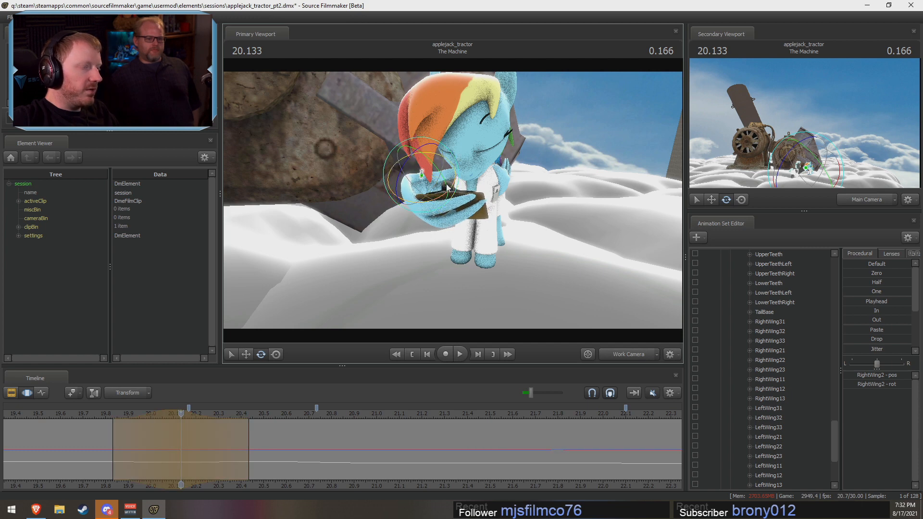
drag(420, 172, 421, 170)
Step: Narrow the falloff of the RightWing2 adjustment to about 19.93 to 20.33 s and replay the wing motion
click(96, 414)
key(space)
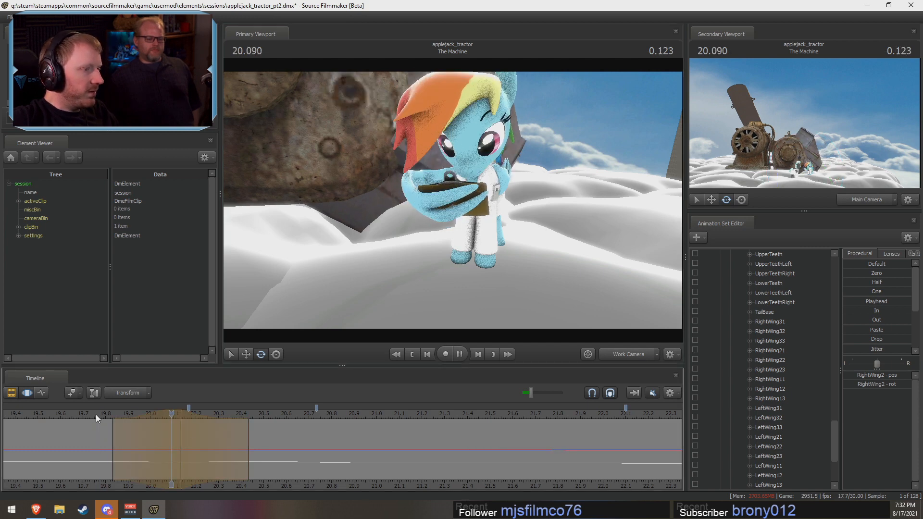
key(space)
drag(112, 424, 135, 424)
key(space)
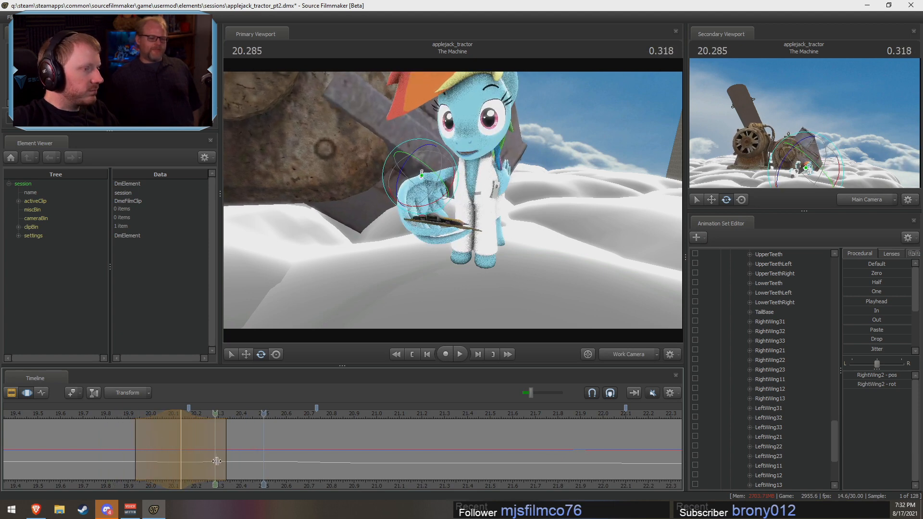
Step: Rotate RightWing3 slightly at 20.3 s with falloff from about 20.03 to 20.6 s, and replay from 19.9 s
shift+drag(218, 461, 259, 465)
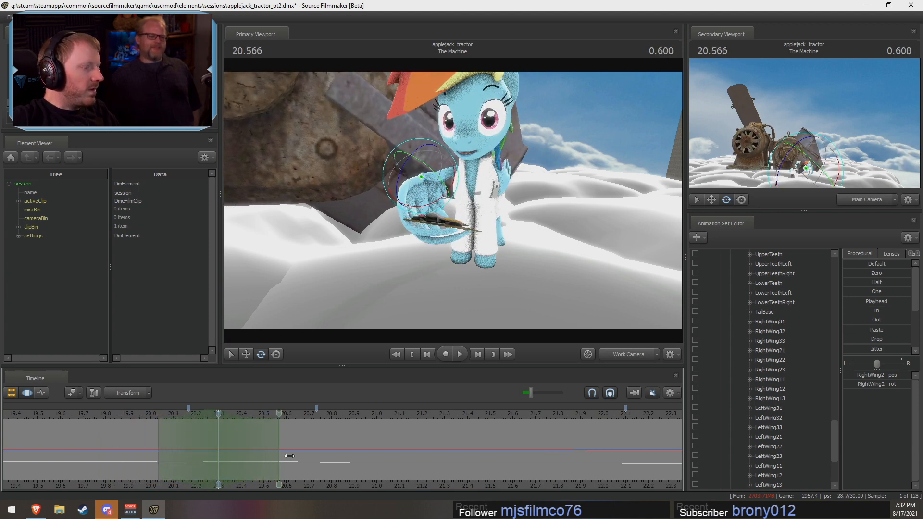
click(409, 188)
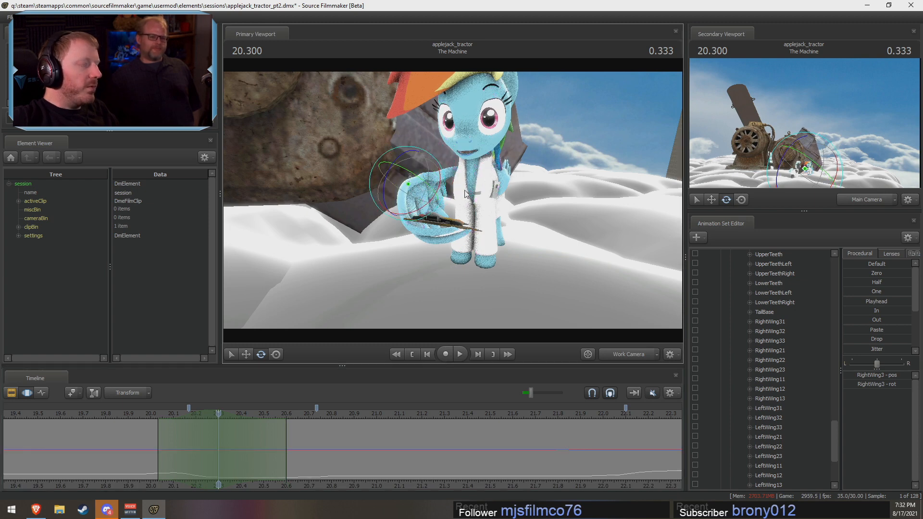
mouse_move(433, 194)
alt+mouse_down()
mouse_move(465, 205)
mouse_move(447, 197)
mouse_move(448, 204)
alt+mouse_up()
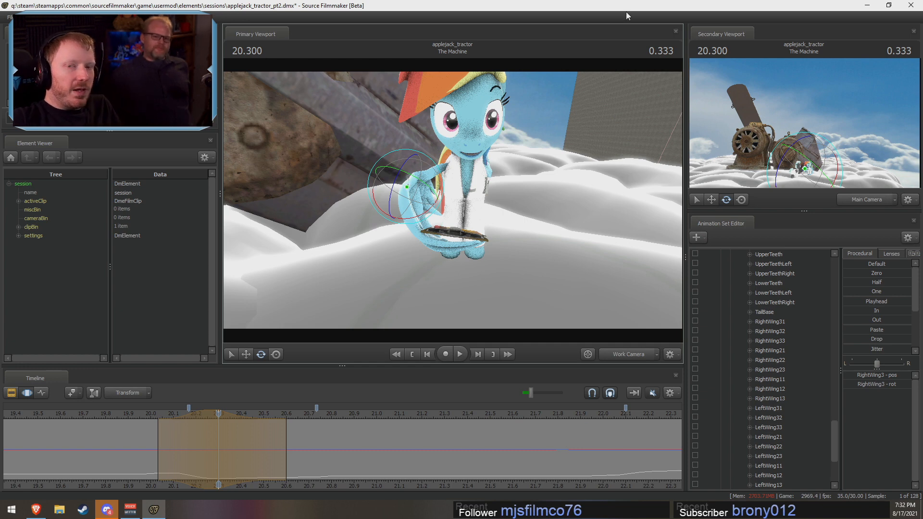
alt+drag(453, 196, 425, 192)
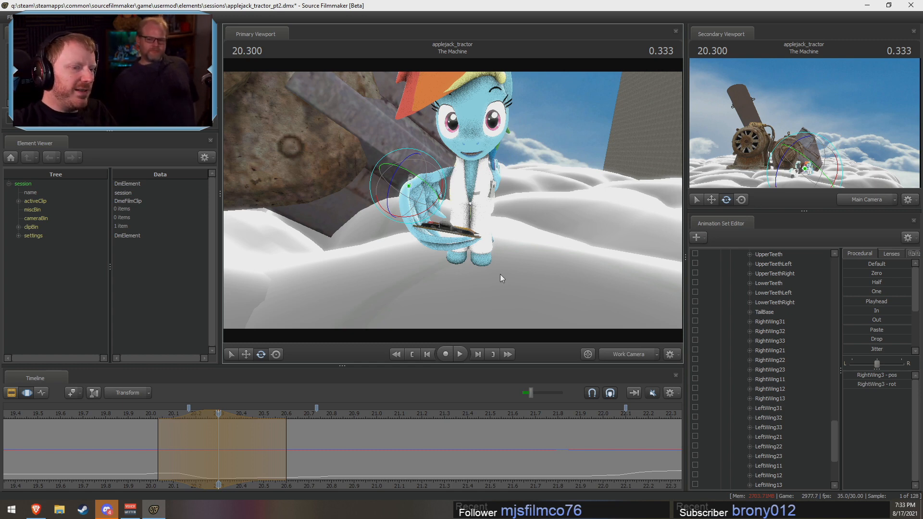
click(132, 416)
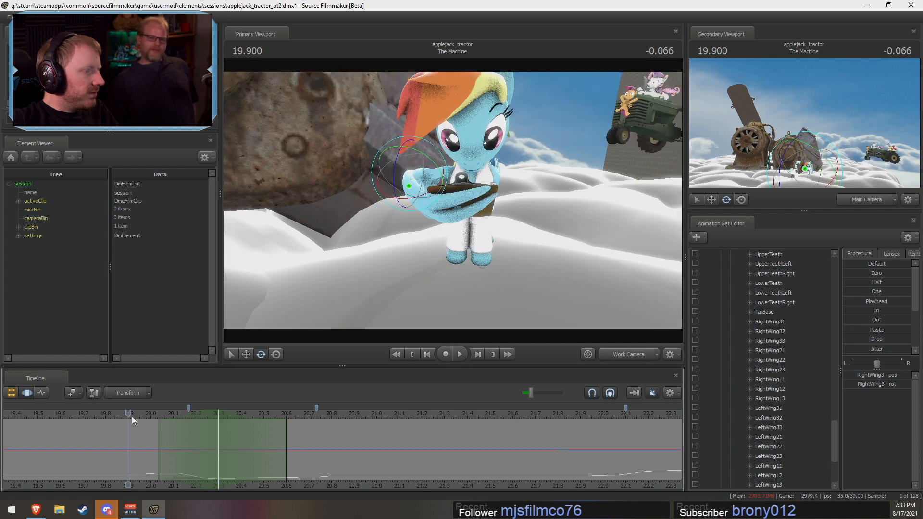
key(space)
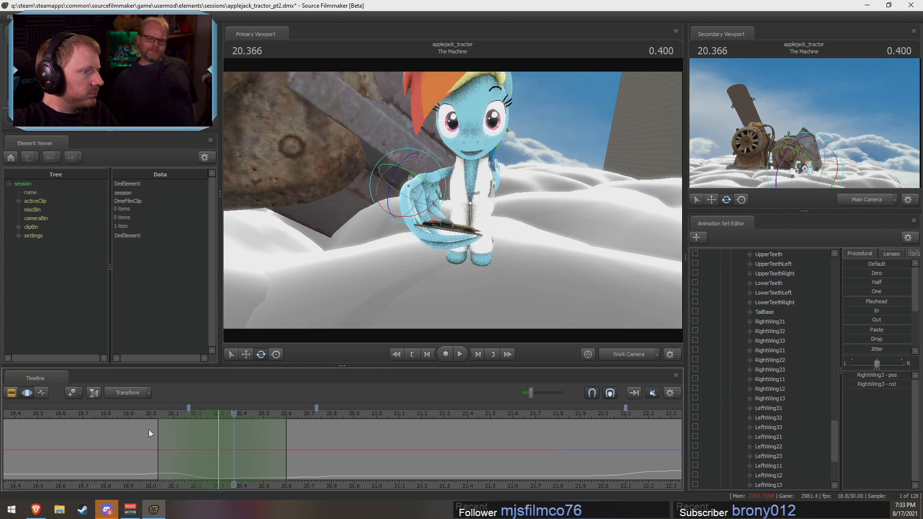
Step: Center the time selection on 20.2 s with falloff from about 20.0 to 20.4 s
shift+click(194, 452)
shift+scroll(194, 452, up, 5)
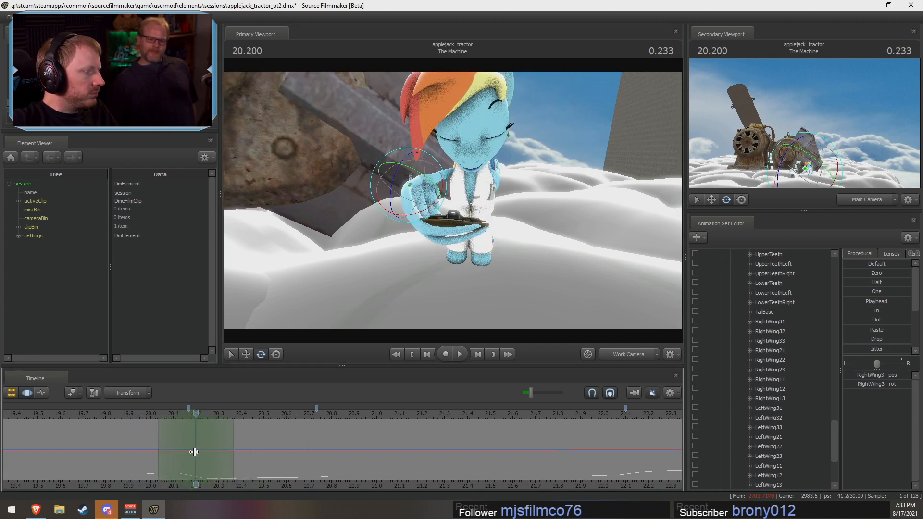
shift+scroll(194, 451, up, 1)
Step: Try rotating RightWing31 alone at 20.2 s and undo the rotation
ctrl+click(419, 222)
alt+drag(431, 201, 454, 247)
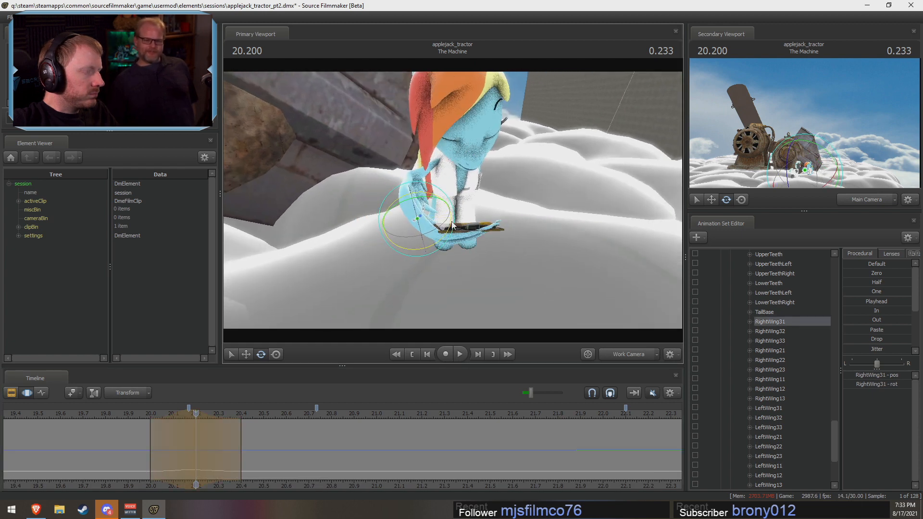
key(ctrl+z)
Step: Select RightWing31 together with the Clipboard model, keeping the rotation manipulator on the wing bone
scroll(785, 404, down, 4)
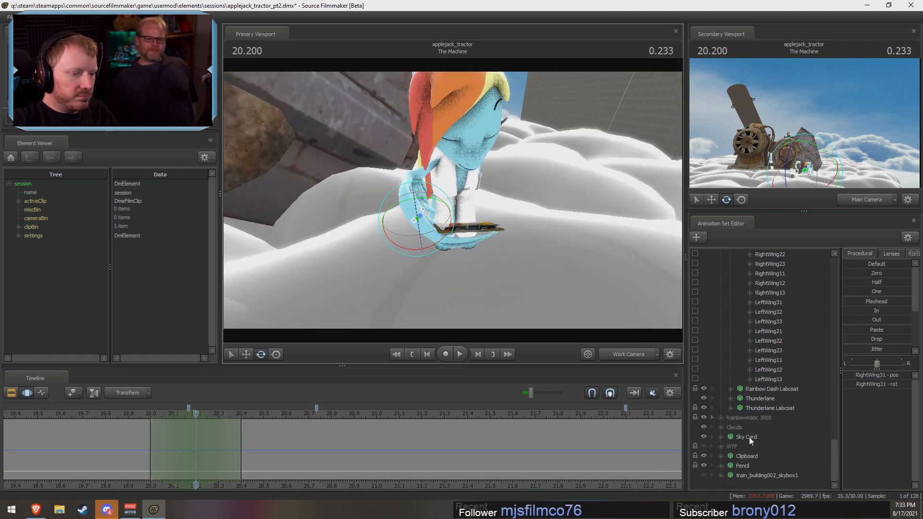
ctrl+click(737, 457)
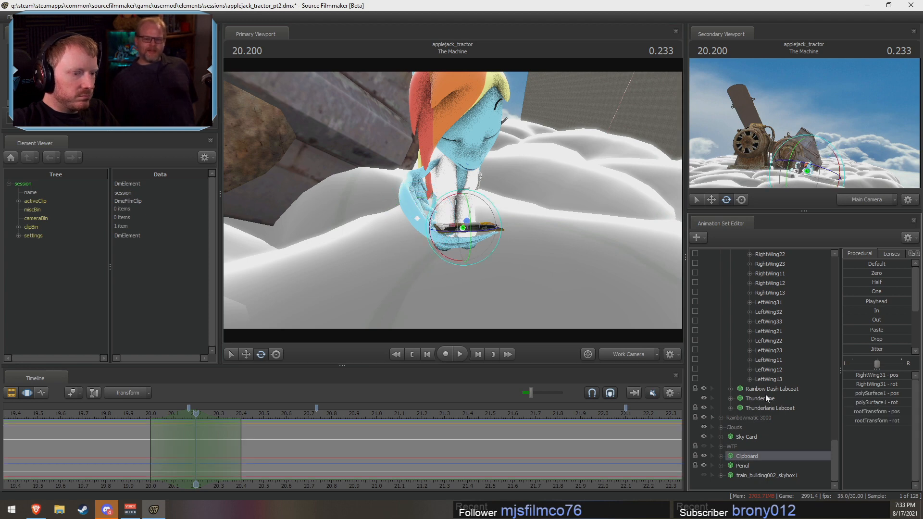
ctrl+click(417, 219)
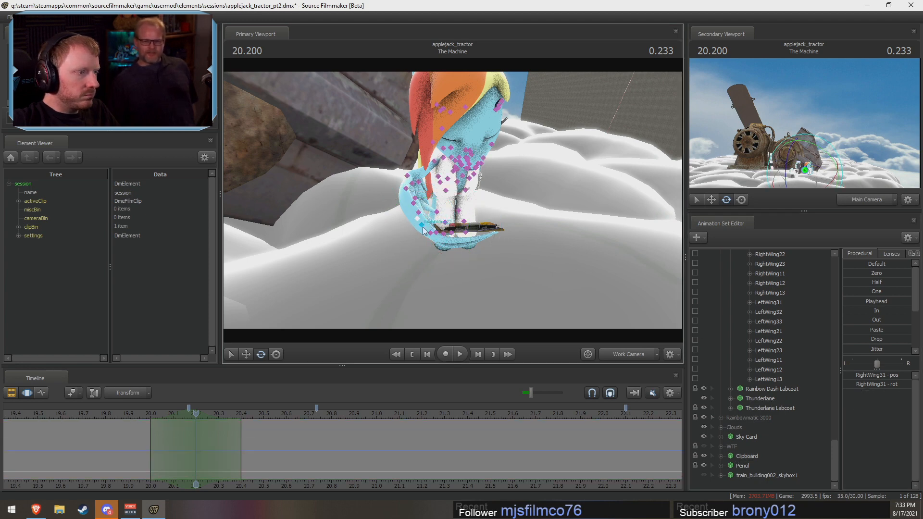
click(422, 227)
ctrl+click(751, 456)
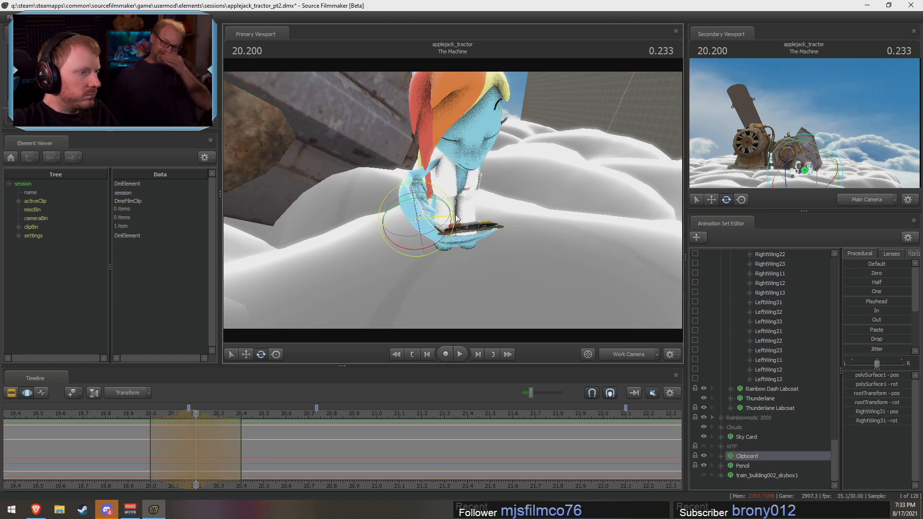
Step: Rotate RightWing31 and the Clipboard together slightly at 20.2 s in World rotation mode and replay from about 19.9 s
right_click(437, 224)
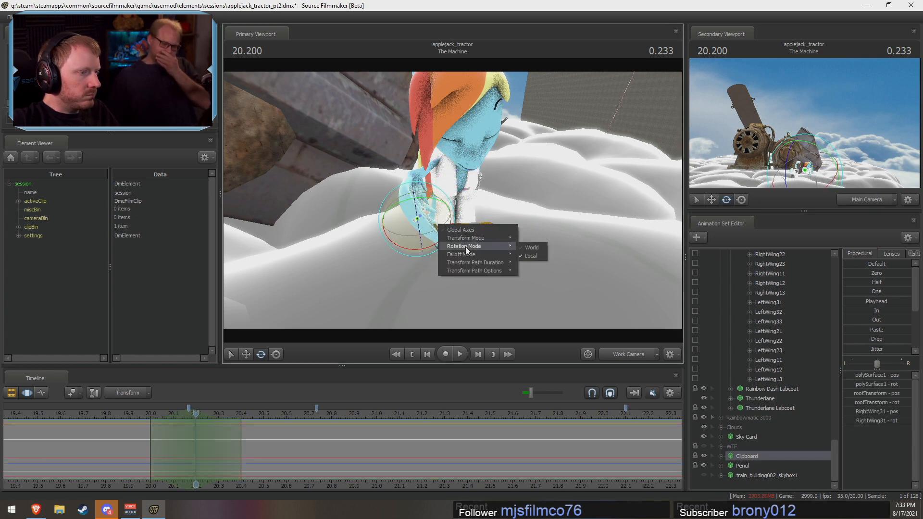
click(523, 247)
drag(453, 224, 457, 219)
click(132, 419)
key(space)
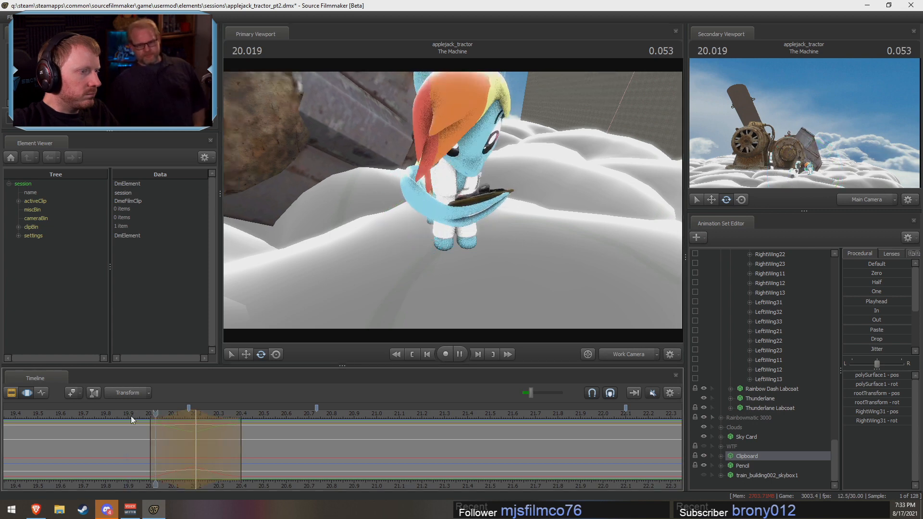
key(space)
Step: Rotate RightWing31 and the Clipboard slightly at about 20.37 s with falloff from about 20.13 to 20.7 s, and replay the motion
drag(176, 452, 234, 460)
key(Escape)
shift+scroll(235, 460, up, 5)
drag(292, 454, 309, 454)
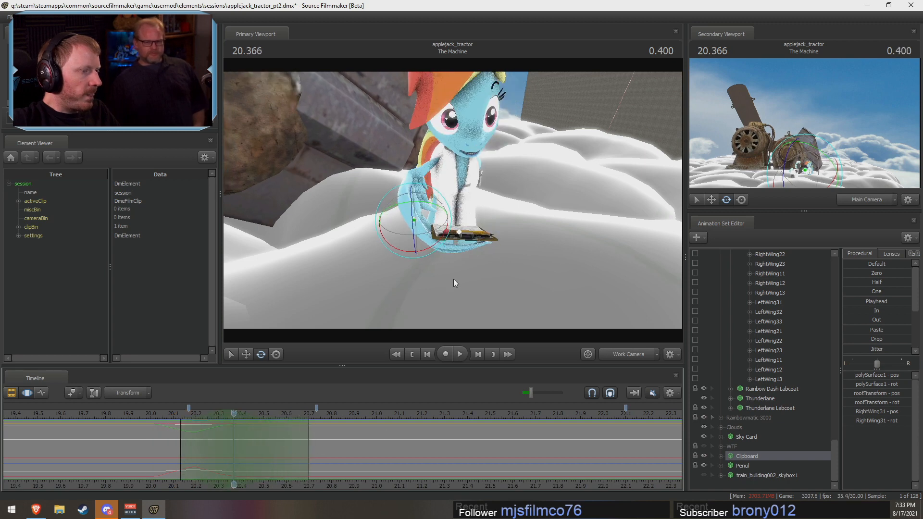
drag(449, 217, 451, 215)
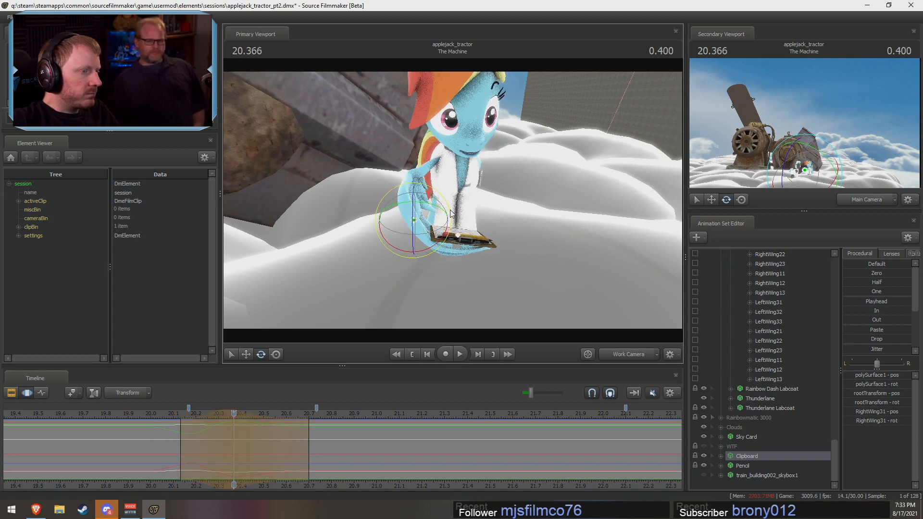
key(space)
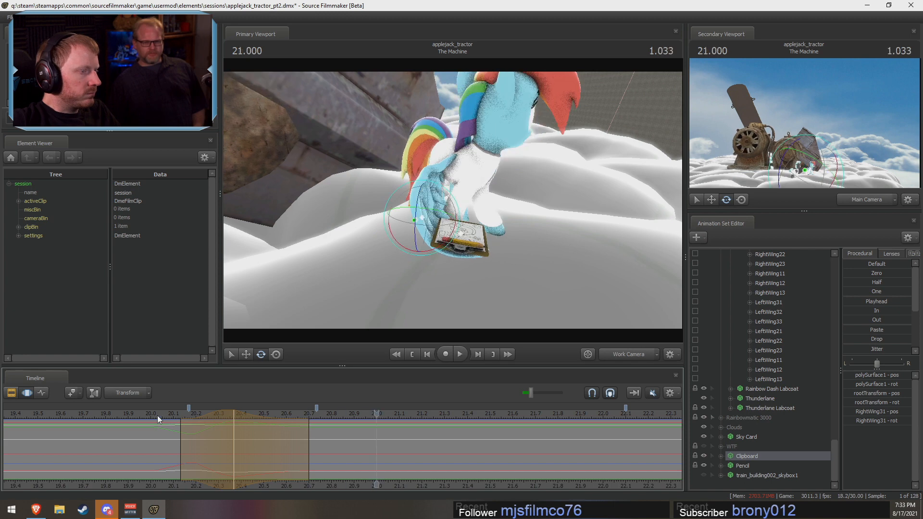
Step: Rotate RightWing31 and the Clipboard together at 20.7 s with falloff from about 20.47 to 21.0 s, undoing the first attempt
drag(151, 416, 377, 456)
alt+drag(539, 245, 455, 200)
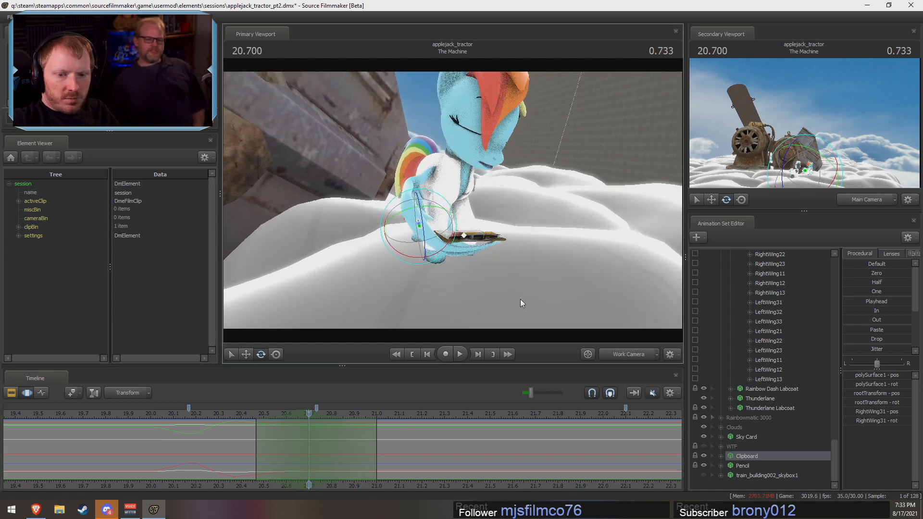
alt+drag(457, 300, 457, 206)
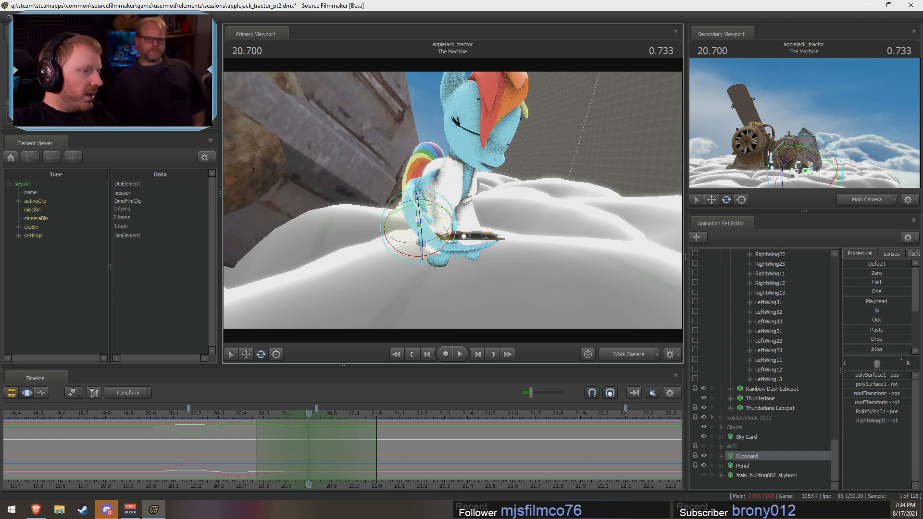
drag(457, 232, 455, 227)
key(ctrl+z)
alt+drag(506, 241, 460, 244)
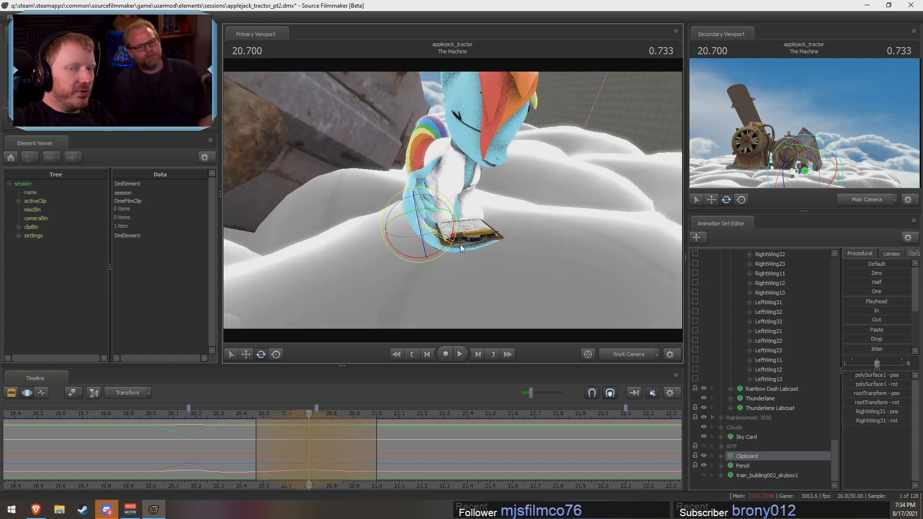
Step: Shift the latest clipboard adjustment to about 20.73 s with falloff from about 20.53 to 21.03 s, and replay it
key(space)
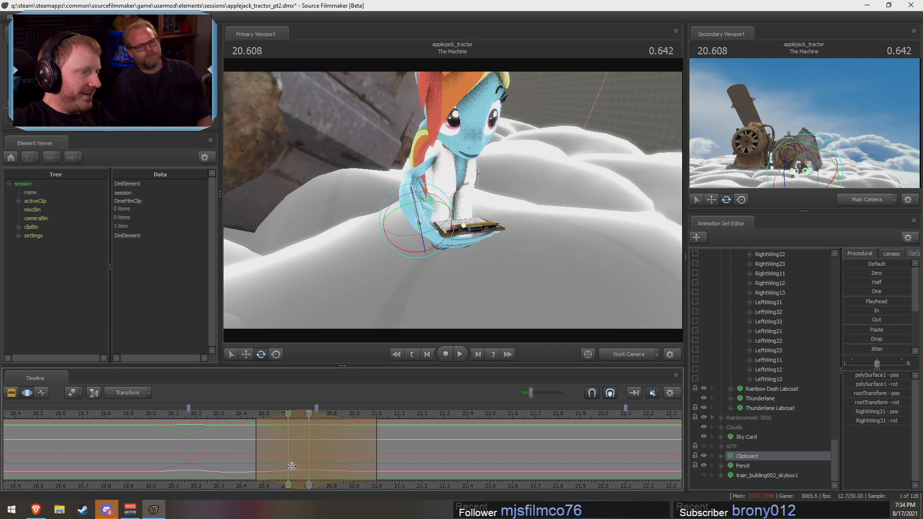
mouse_move(278, 415)
mouse_down()
mouse_move(293, 415)
mouse_move(279, 427)
mouse_move(292, 415)
mouse_up()
click(234, 417)
key(space)
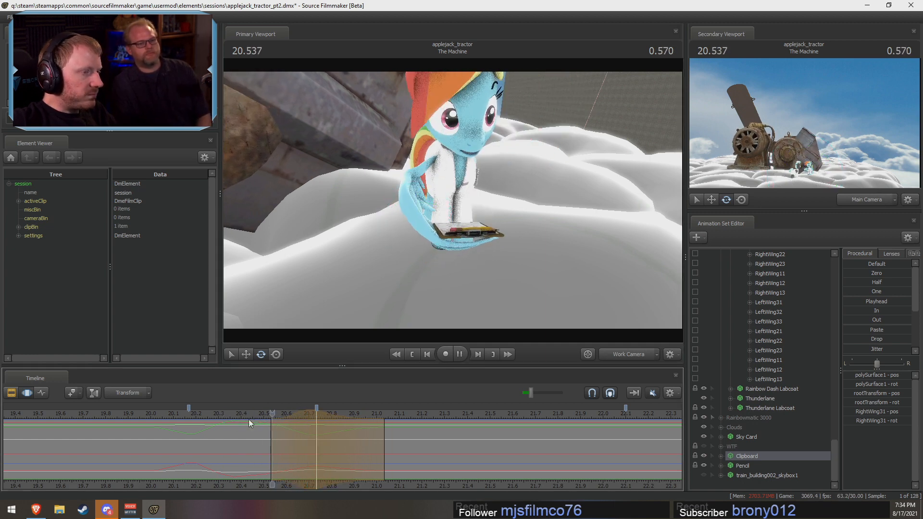
key(space)
Step: Replay and scrub the clipboard and wing motion between about 20.0 and 21.0 s to examine its timing
click(164, 418)
key(space)
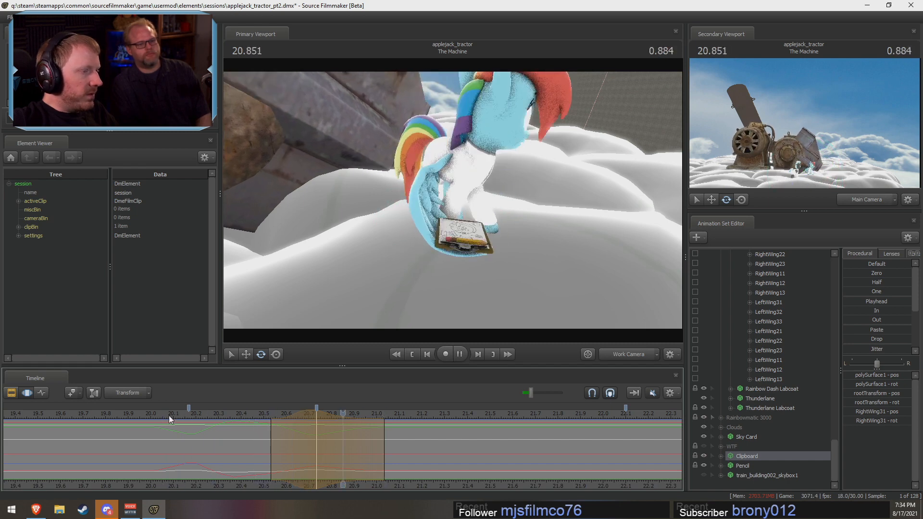
click(247, 414)
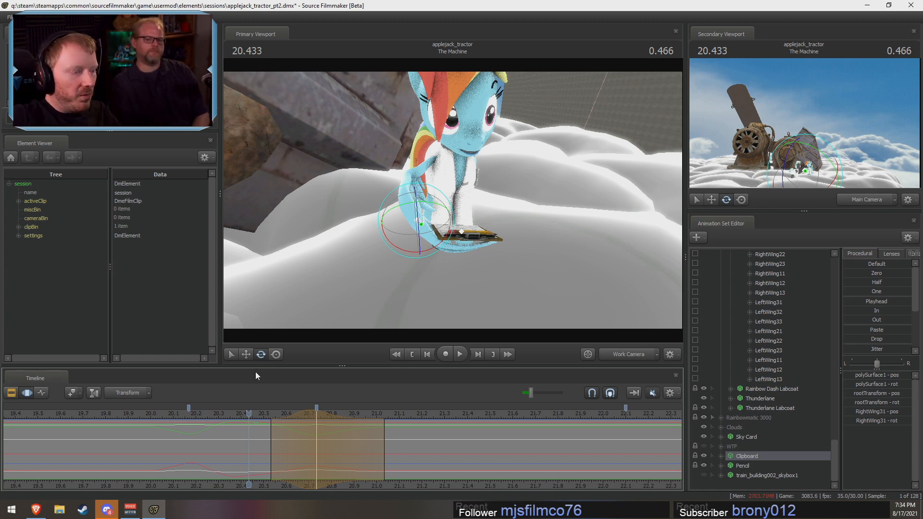
mouse_move(189, 419)
mouse_down()
mouse_move(157, 416)
mouse_move(177, 416)
mouse_up()
key(space)
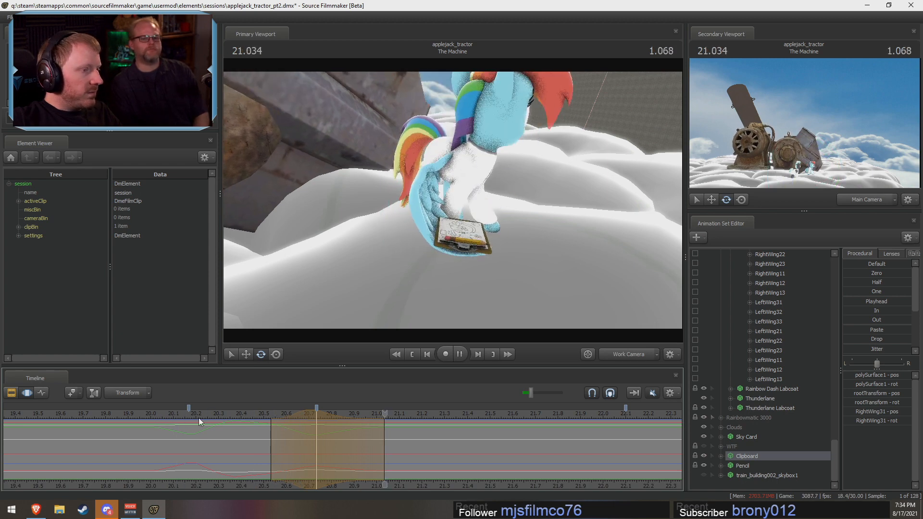
key(space)
click(252, 416)
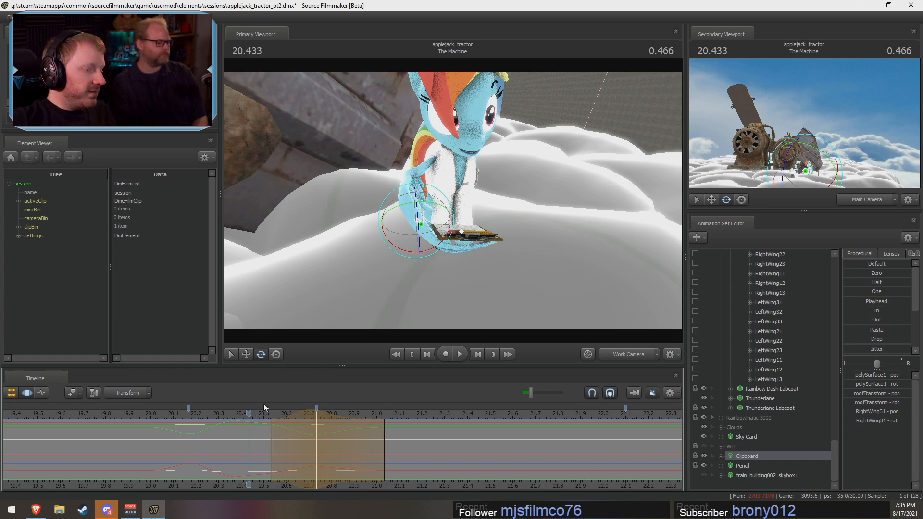
drag(250, 412, 160, 419)
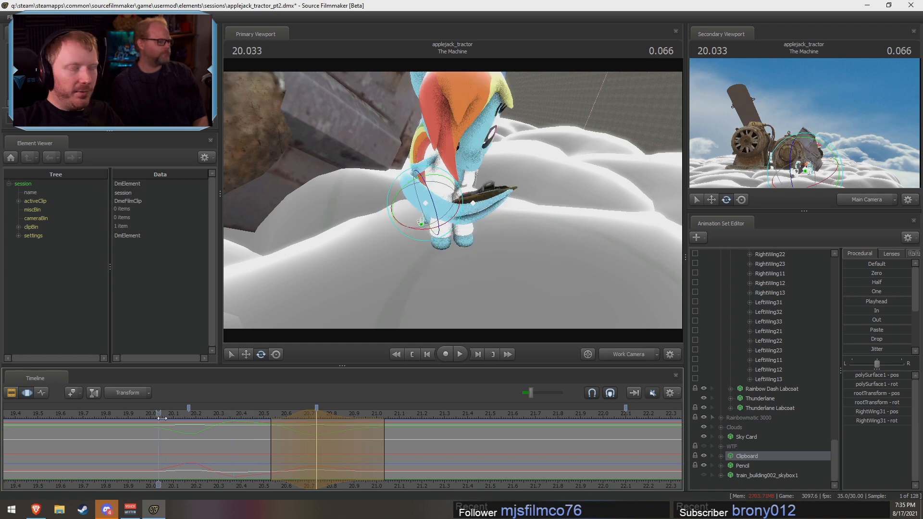
key(space)
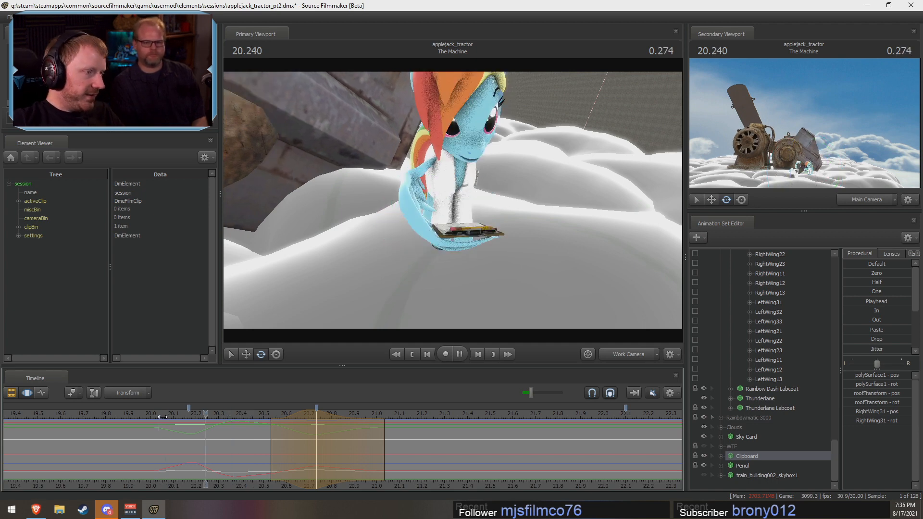
Step: Rotate RightWing31 and the Clipboard again at about 20.73 s with falloff from about 20.53 to 21.03 s, and replay the motion
key(space)
alt+drag(456, 225, 454, 201)
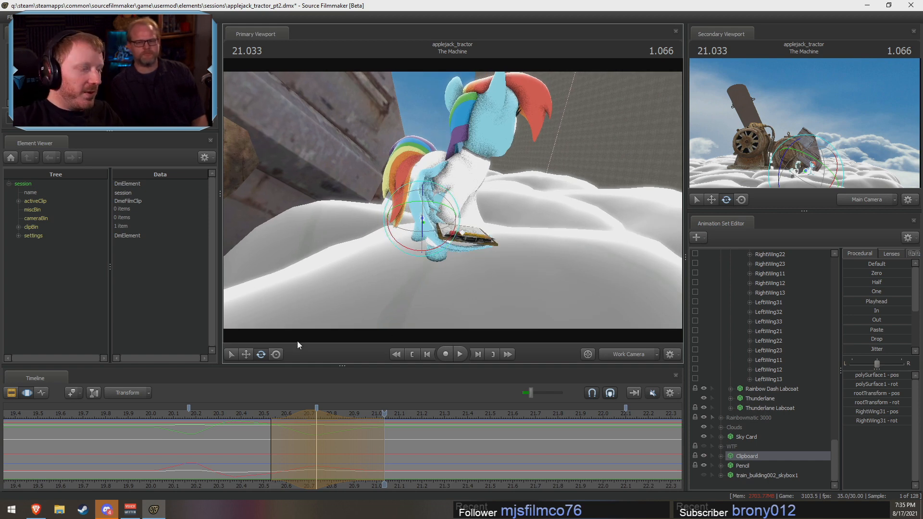
click(248, 413)
key(space)
Step: Rotate RightWing31 and the Clipboard slightly at about 21.03 s with falloff from about 20.7 to 21.5 s, and replay it
key(space)
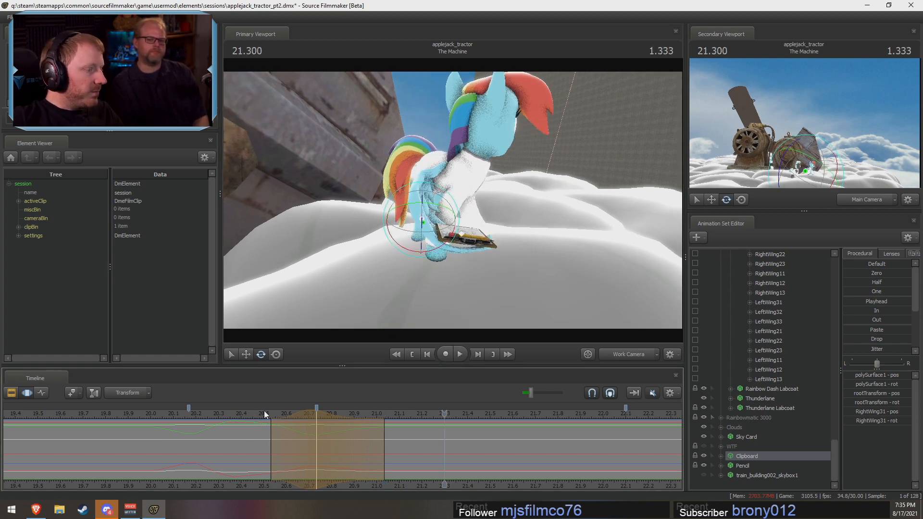
drag(264, 410, 505, 458)
drag(459, 218, 462, 224)
key(space)
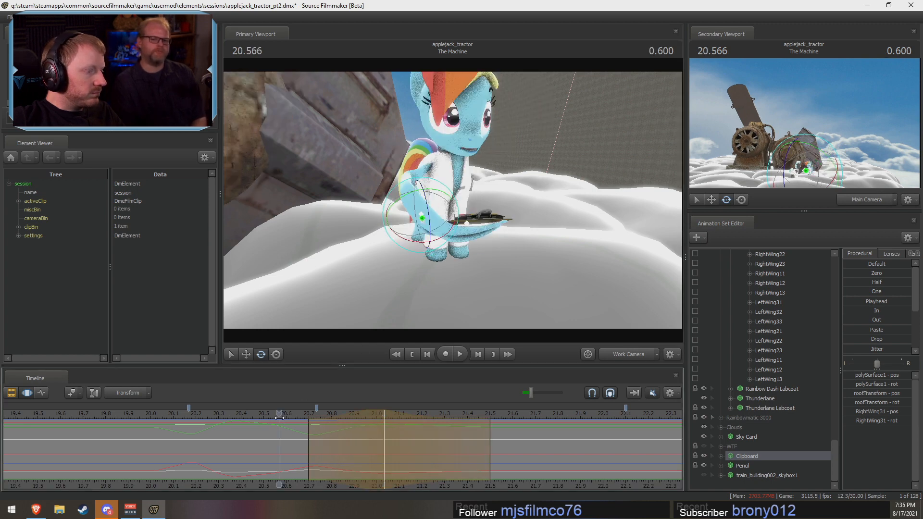
Step: Shift the latest wing and clipboard adjustment to about 21.0 s with falloff from about 20.73 to 21.47 s, and replay it
key(space)
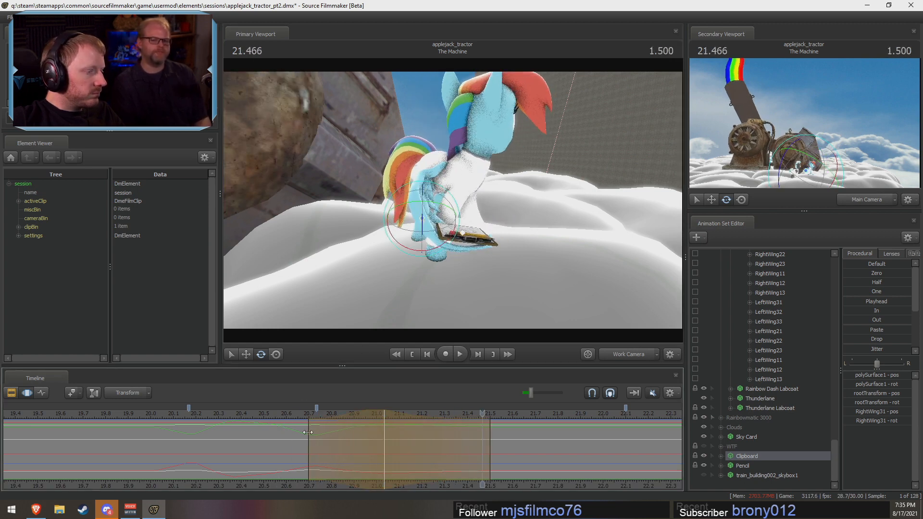
drag(308, 432, 240, 410)
key(space)
key(space)
key(space)
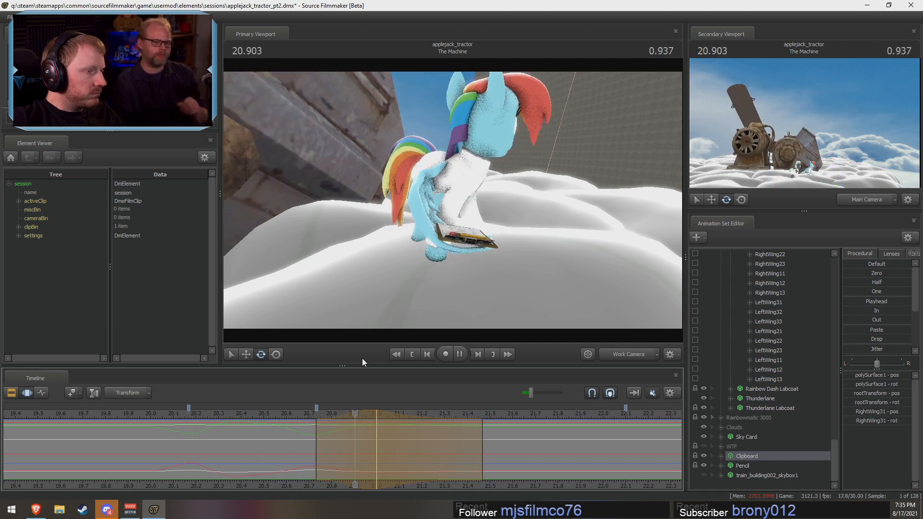
Step: Adjust RightWing31 and the Clipboard at about 21.27 s with falloff from about 21.07 to 21.47 s, and replay from about 20.87 s
click(471, 463)
shift+scroll(472, 464, up, 3)
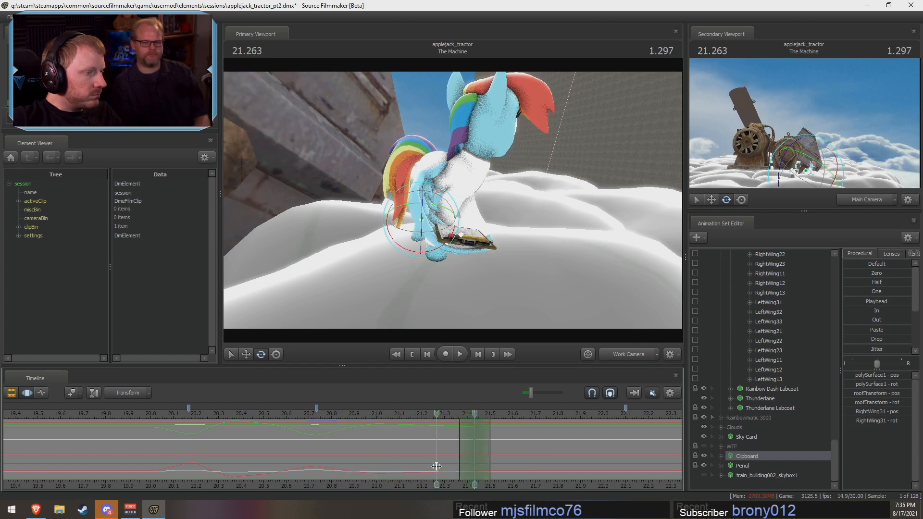
shift+click(436, 466)
shift+scroll(436, 466, up, 4)
shift+scroll(436, 466, up, 2)
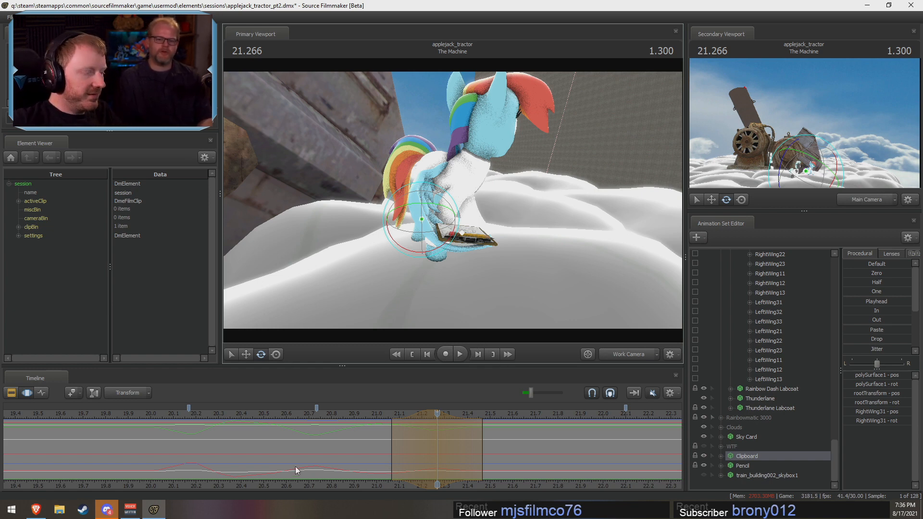
key(shift)
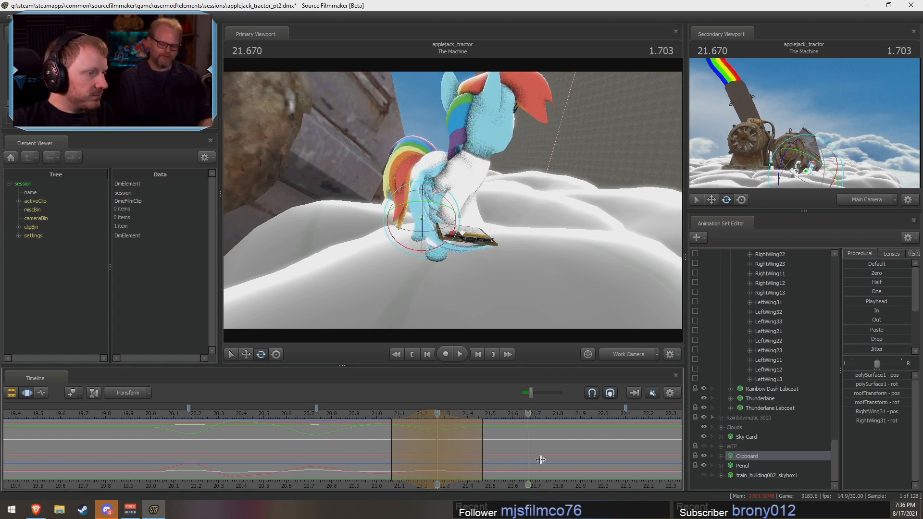
key(shift)
click(375, 411)
drag(375, 411, 345, 411)
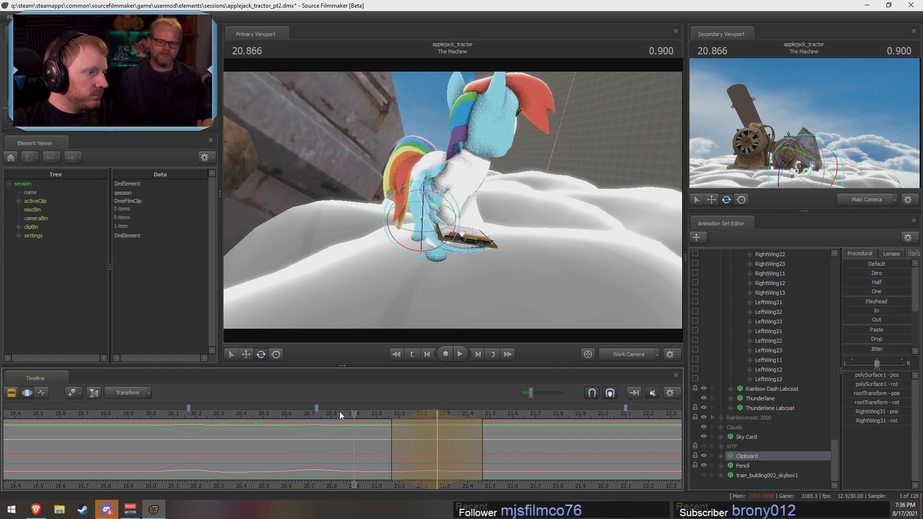
key(space)
Step: Shift the latest adjustment to about 21.23 s, replay it, and set its falloff from about 21.07 to 21.47 s
key(space)
drag(411, 414, 402, 423)
click(376, 414)
key(space)
key(space)
key(shift)
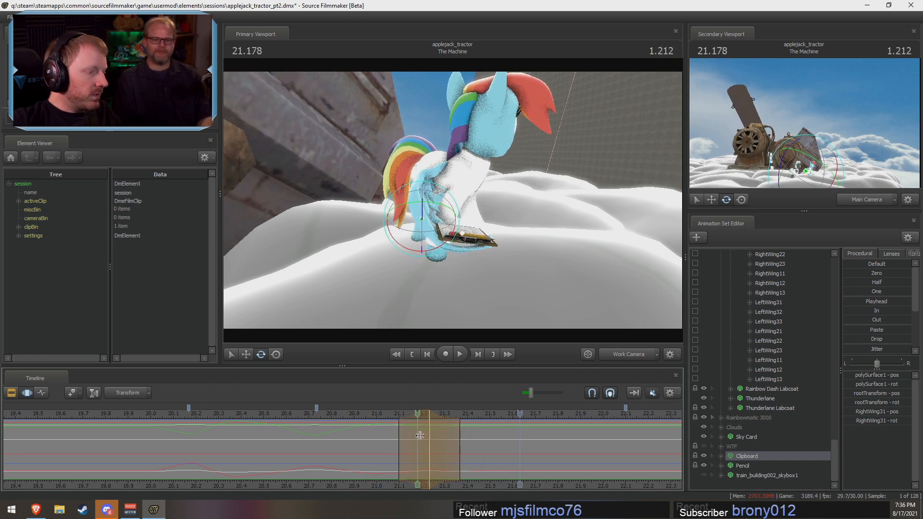
drag(460, 441, 482, 442)
drag(398, 442, 392, 441)
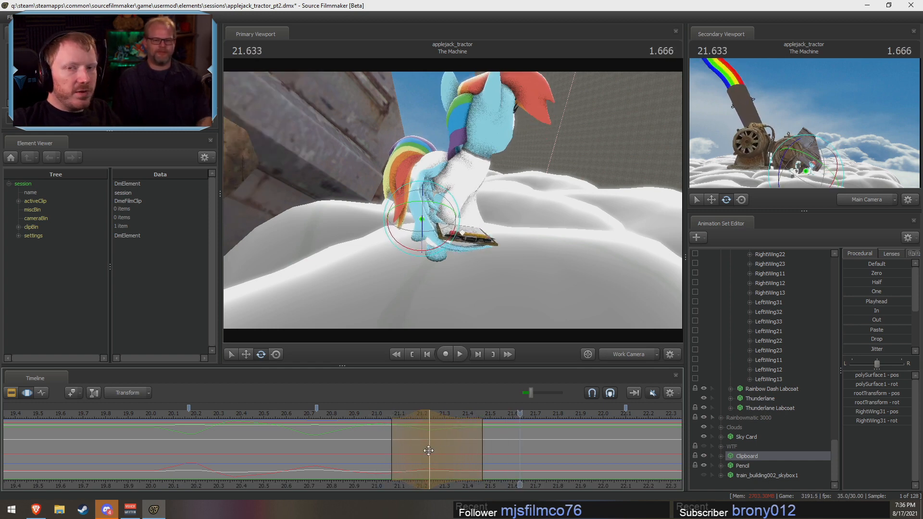
Step: Rotate RightWing31 and the Clipboard slightly at about 21.4 s with falloff from about 21.2 to 21.73 s
key(shift)
drag(469, 457, 499, 458)
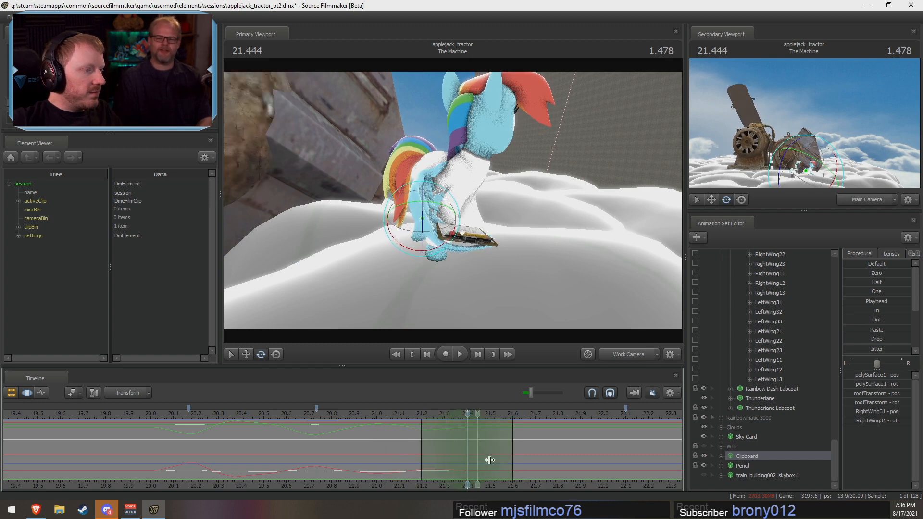
drag(460, 217, 468, 220)
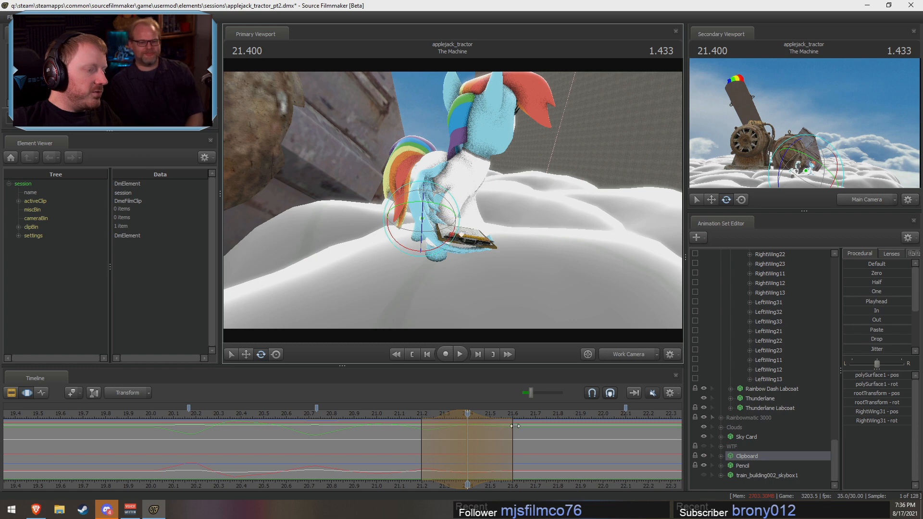
drag(512, 451, 542, 453)
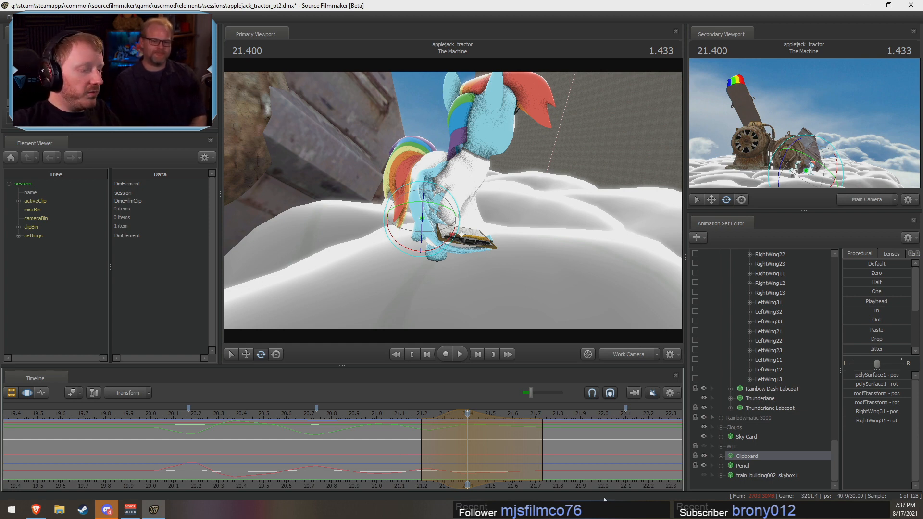
middle_drag(594, 480, 557, 489)
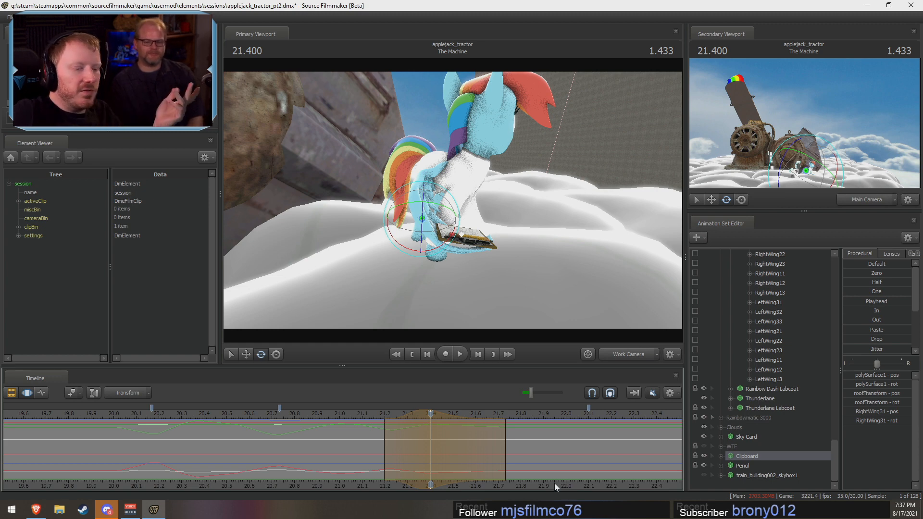
key(shift)
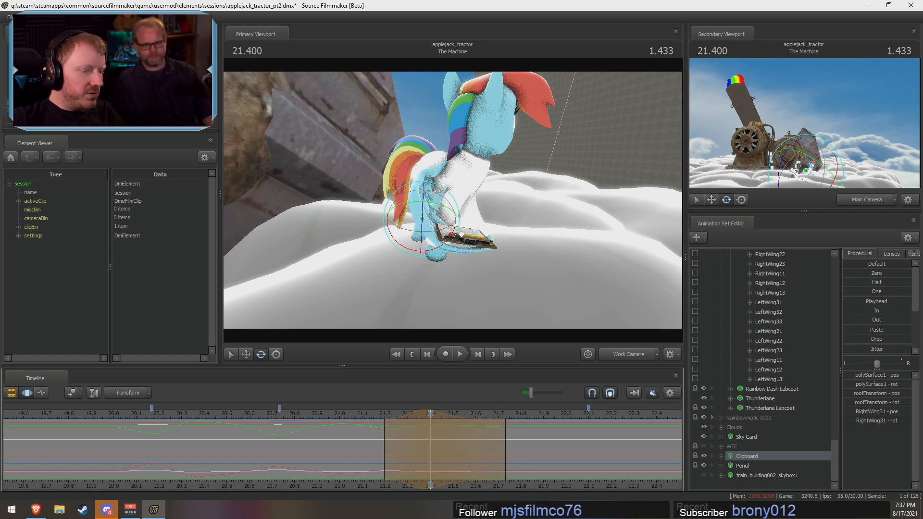
drag(368, 476, 430, 456)
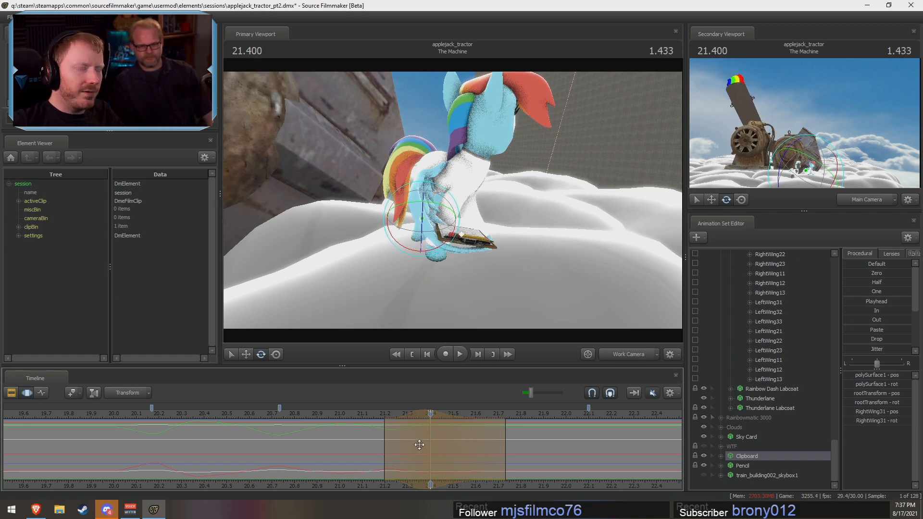
Step: Replay the motion and shift the latest adjustment to about 21.37 s with falloff from about 21.2 to 21.7 s
click(316, 414)
key(space)
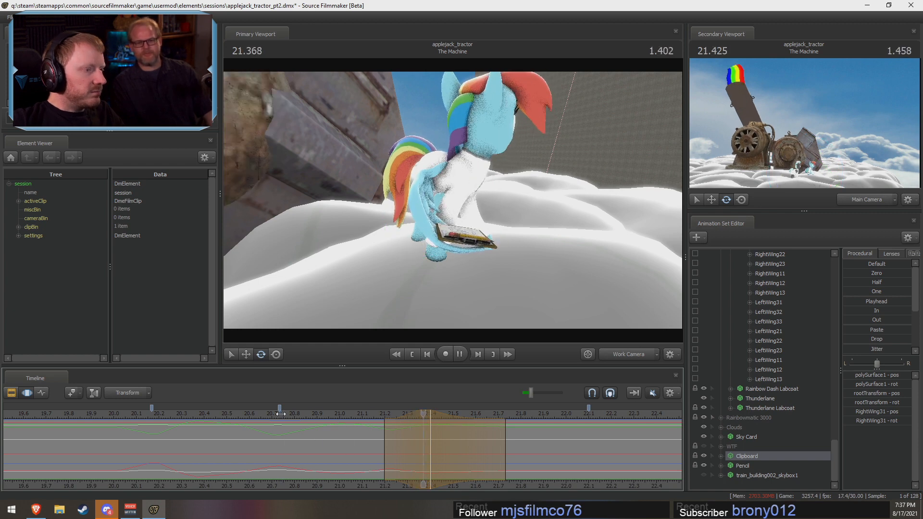
key(space)
middle_drag(559, 483, 476, 483)
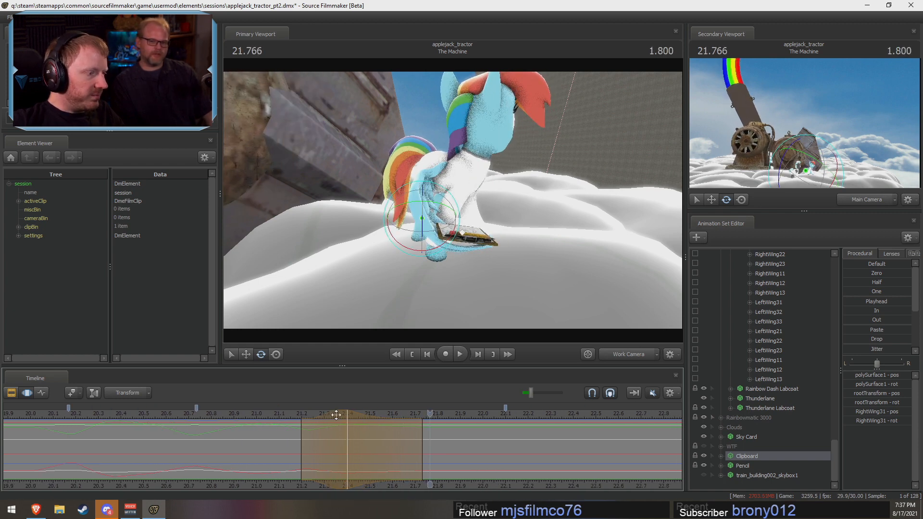
click(321, 412)
key(space)
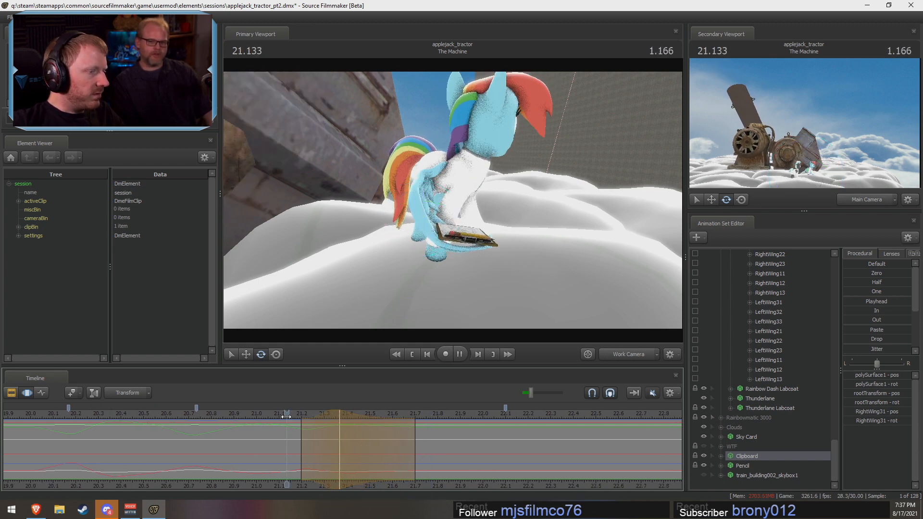
key(space)
click(91, 414)
key(space)
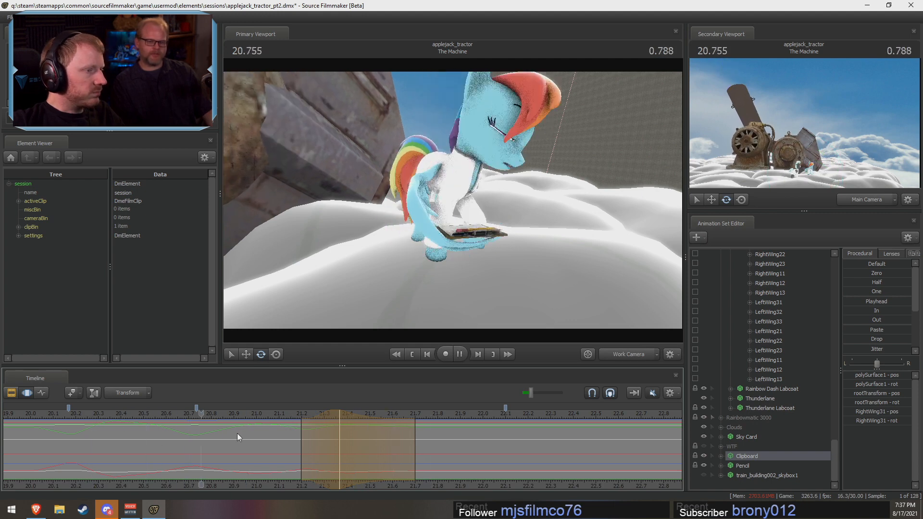
Step: Replay the wing and clipboard motion from another angle and through the Main Camera to examine the follow-through
alt+drag(596, 269, 530, 273)
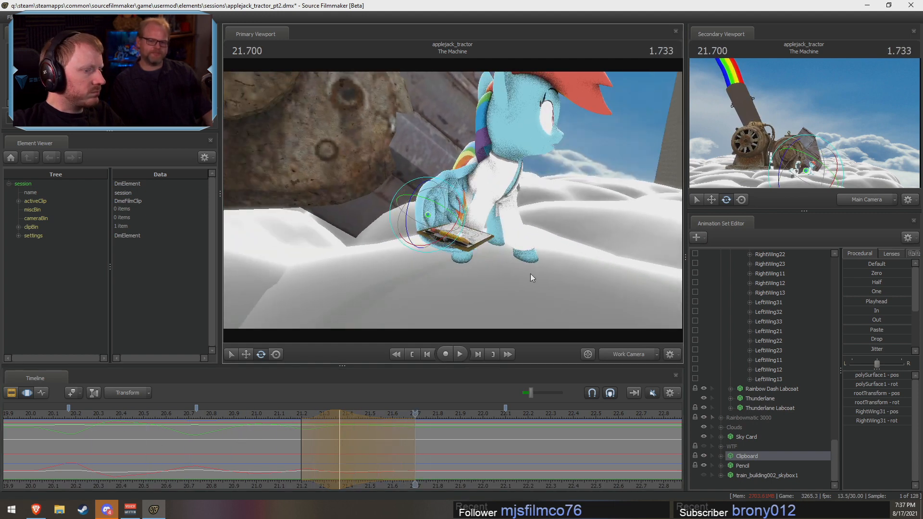
click(625, 354)
click(143, 414)
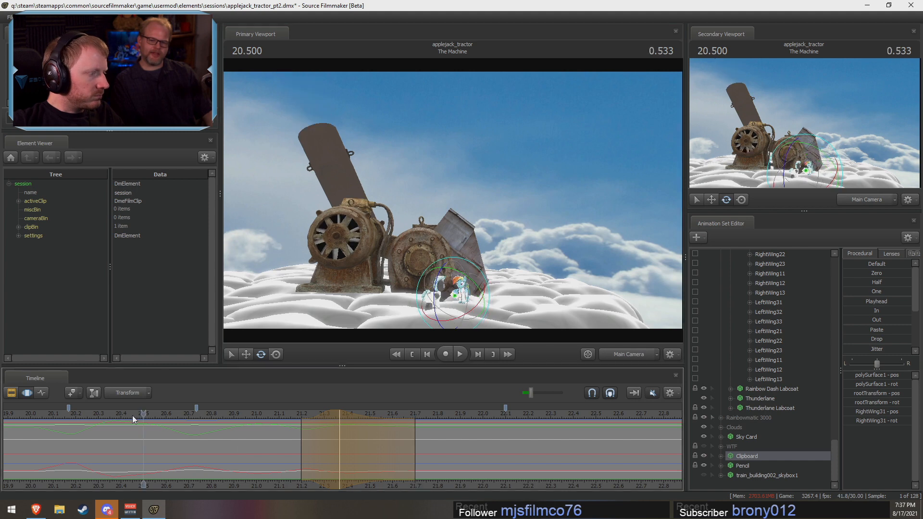
key(space)
key(space)
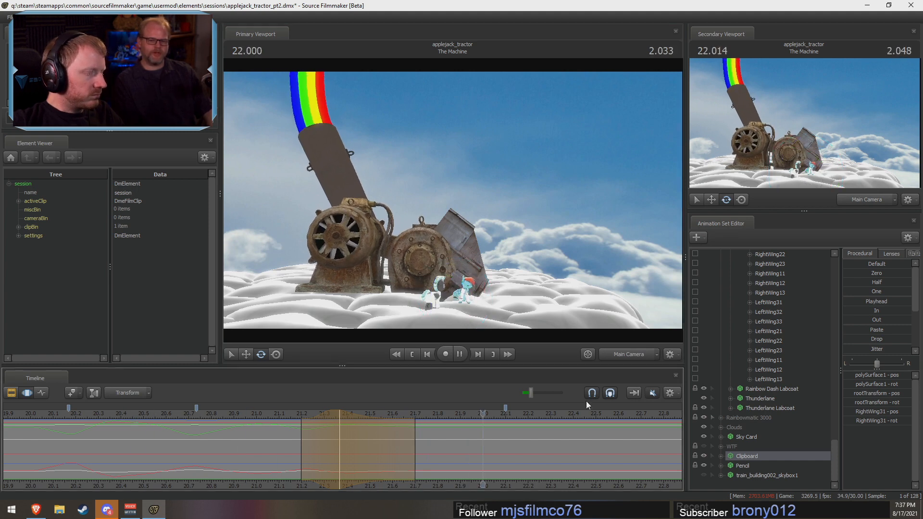
click(638, 354)
click(38, 414)
key(space)
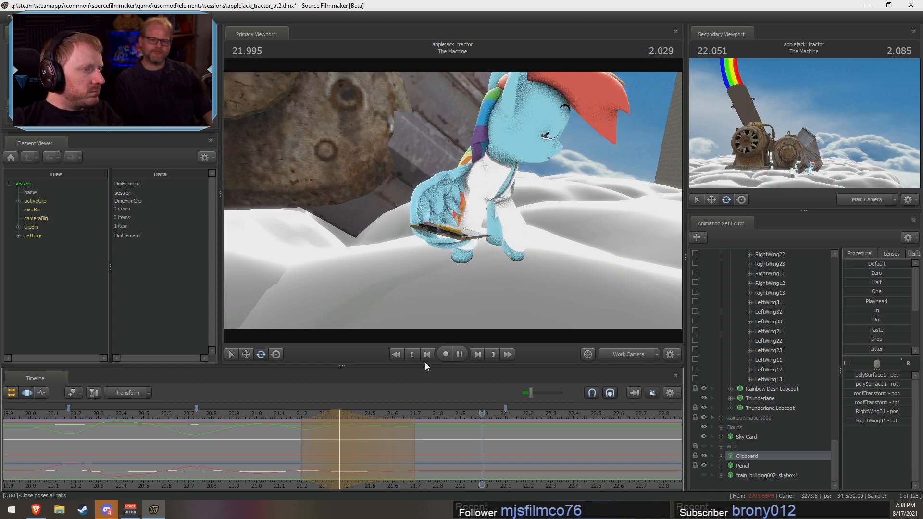
key(space)
Step: Rotate RightWing31 and the Clipboard at about 22.1 s with falloff from about 21.83 to 22.37 s, and replay it
mouse_move(501, 448)
mouse_down()
mouse_move(425, 454)
mouse_move(533, 461)
mouse_move(503, 454)
mouse_move(517, 449)
mouse_move(512, 436)
mouse_up()
drag(434, 234, 433, 458)
click(423, 414)
key(space)
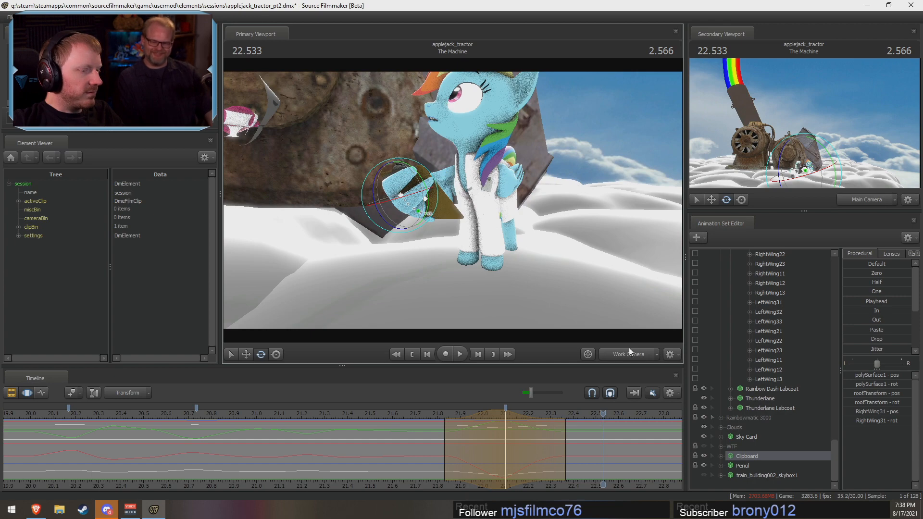
Step: Center the time selection at about 22.03 s with falloff from about 21.8 to 22.33 s
click(629, 354)
ctrl+click(631, 355)
key(w)
drag(567, 269, 576, 313)
mouse_move(465, 308)
mouse_down()
mouse_move(473, 303)
mouse_move(465, 311)
mouse_up()
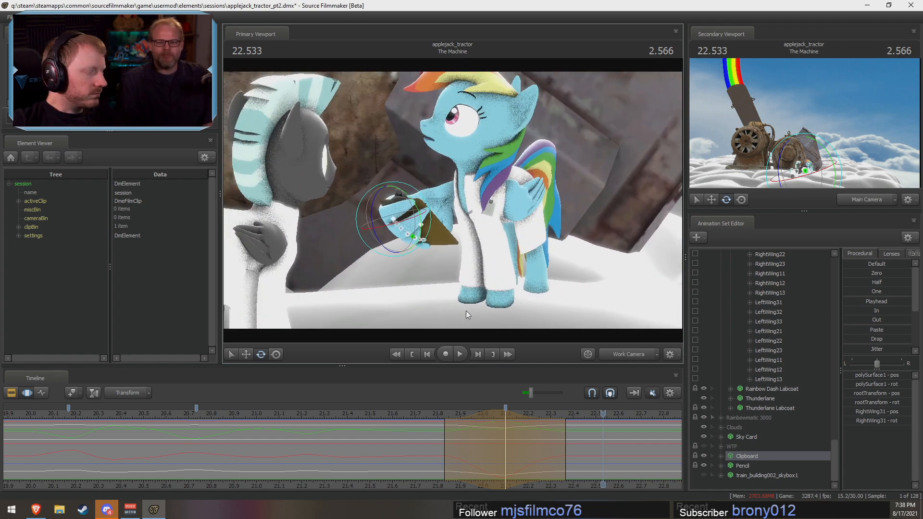
drag(426, 417, 565, 453)
shift+click(493, 450)
shift+scroll(492, 450, up, 7)
Step: Rotate RightWing1 and RightWing2 together at about 22.03 s, undoing the first attempt on RightWing2 alone, and replay the motion
click(428, 193)
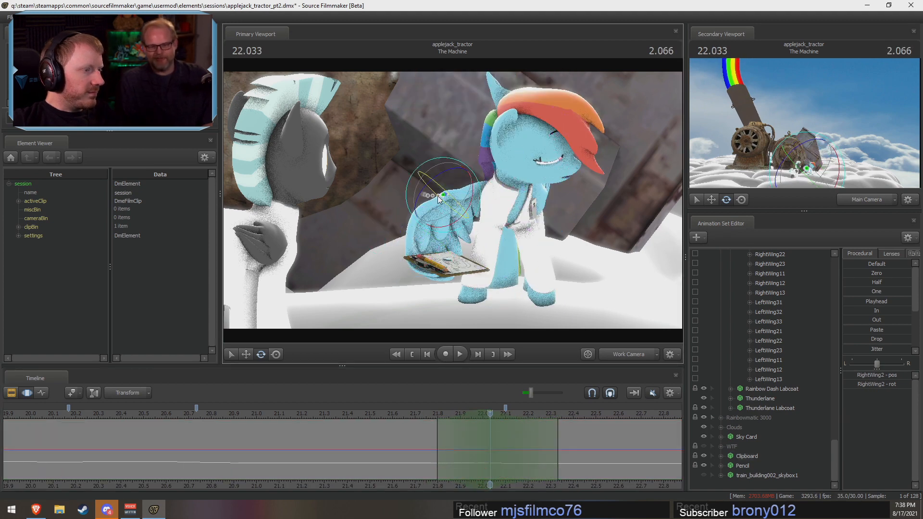
drag(427, 189, 427, 187)
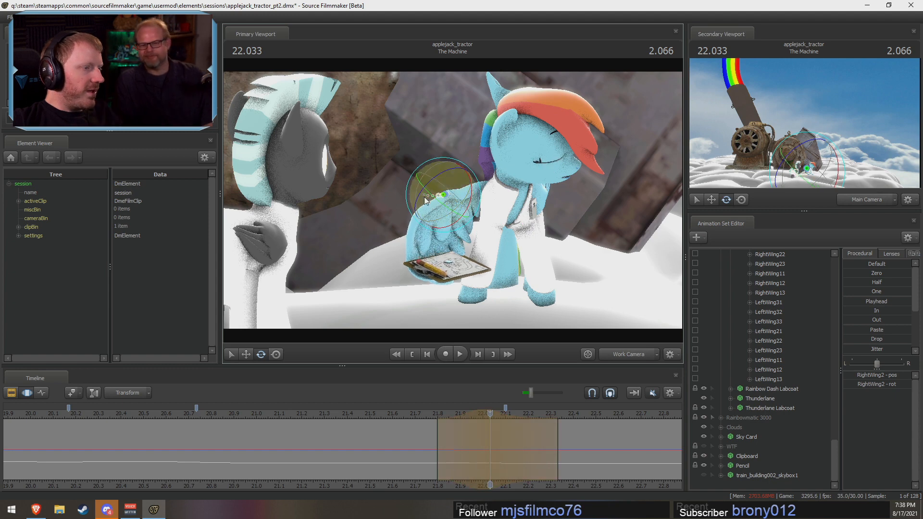
key(ctrl+z)
ctrl+click(487, 181)
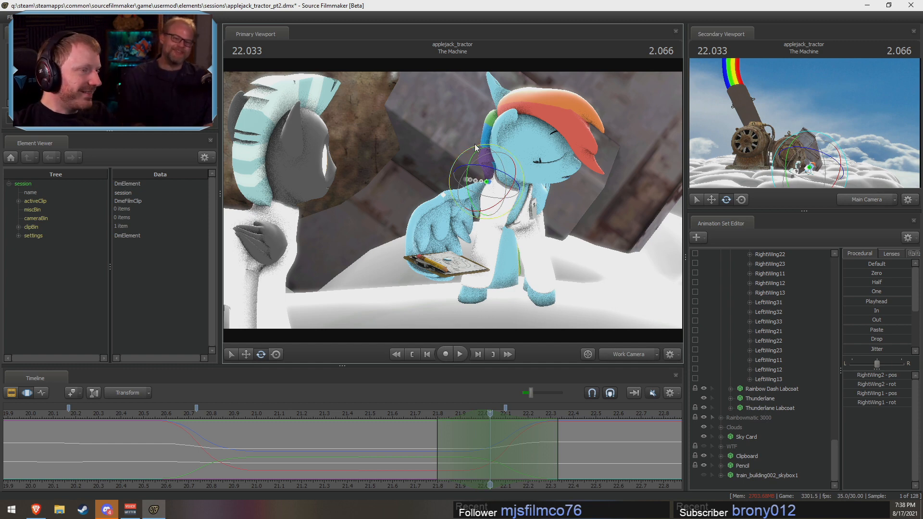
drag(471, 147, 470, 148)
click(429, 413)
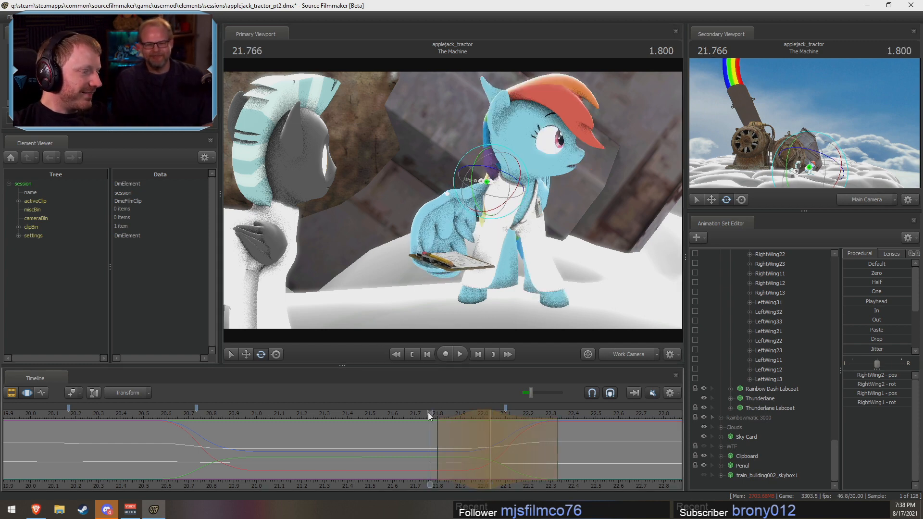
key(space)
key(space)
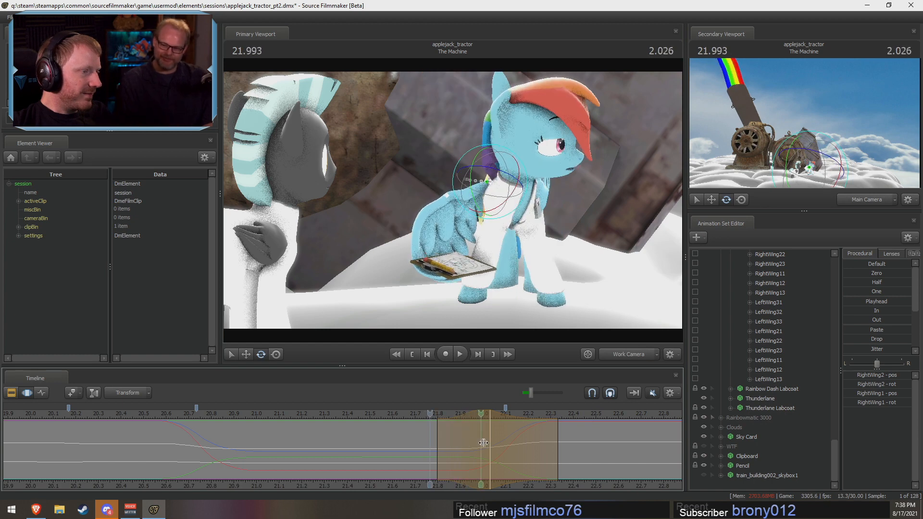
Step: Rotate RightWing2 slightly at 22.1 s with falloff from about 21.93 to 22.27 s, and replay the motion
shift+click(504, 441)
shift+scroll(503, 441, up, 5)
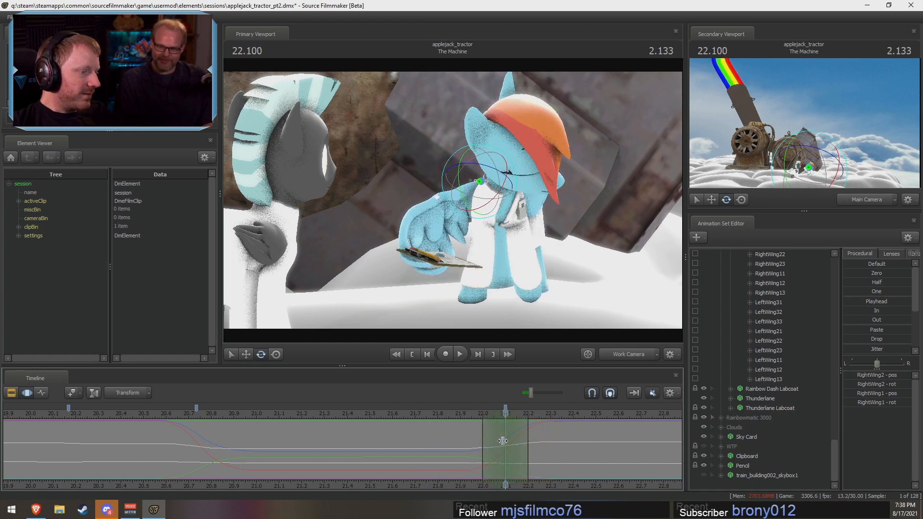
ctrl+click(436, 193)
drag(427, 223, 431, 225)
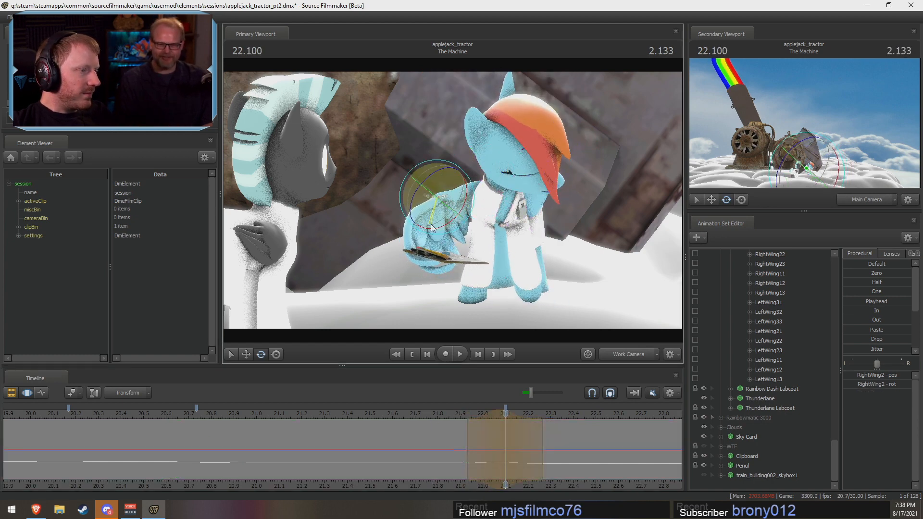
click(425, 416)
key(space)
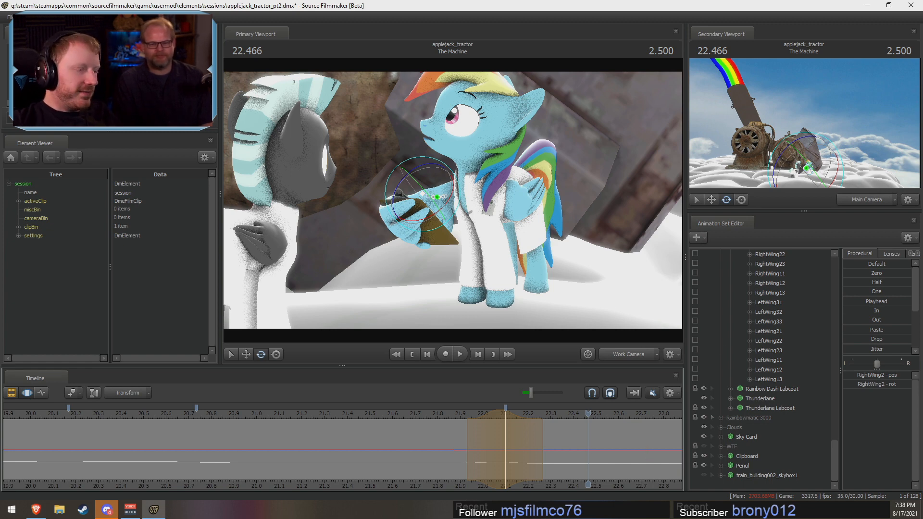
Step: Replay Rainbow Dash's wing and clipboard motion through the Work Camera from about 19.3 s
scroll(478, 476, down, 5)
drag(423, 417, 198, 419)
key(space)
key(space)
key(space)
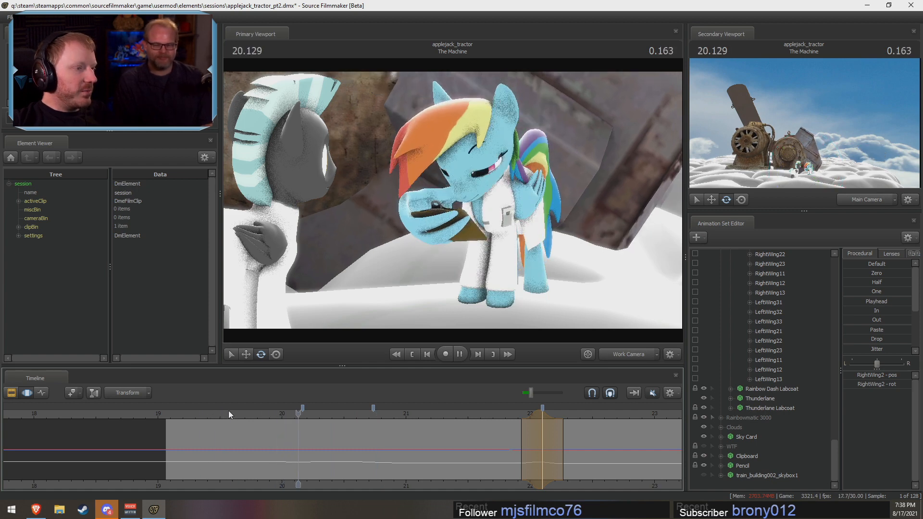
key(space)
Step: Play The Machine shot from its start through the Main Camera to review the acting at its final framing
key(F2)
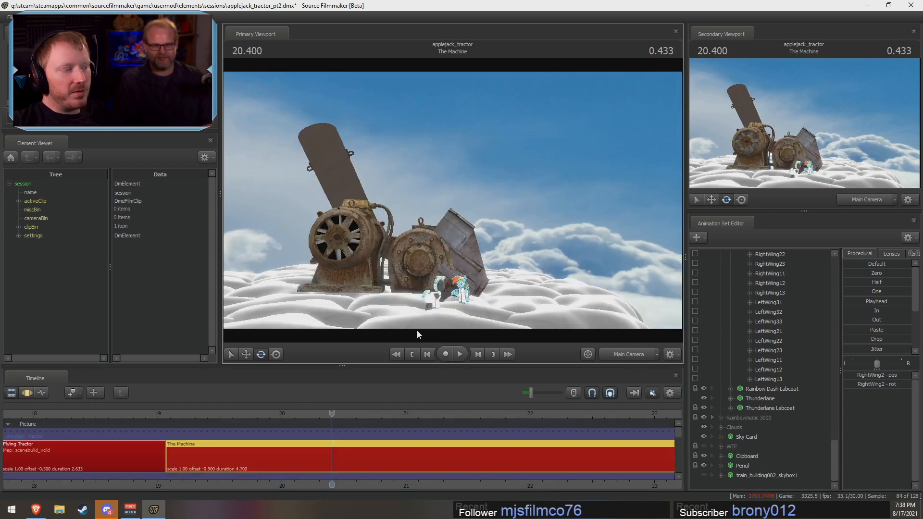
click(189, 411)
key(space)
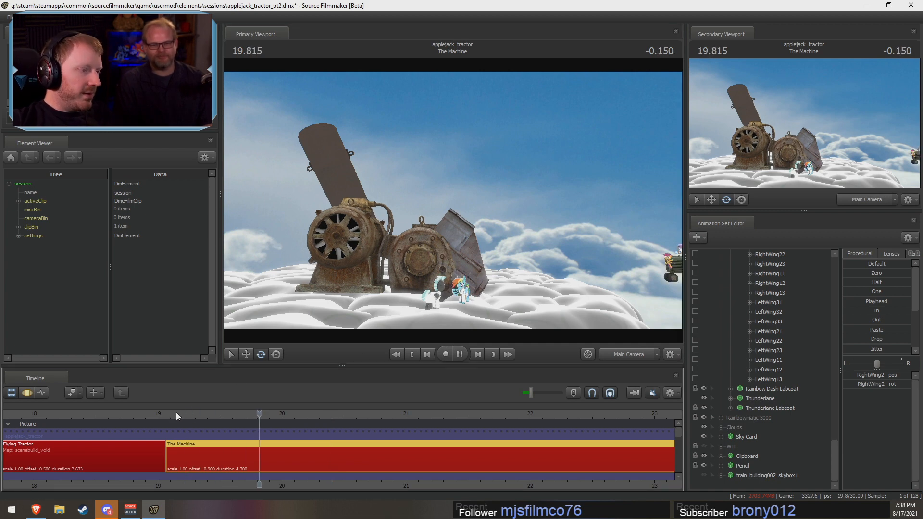
key(space)
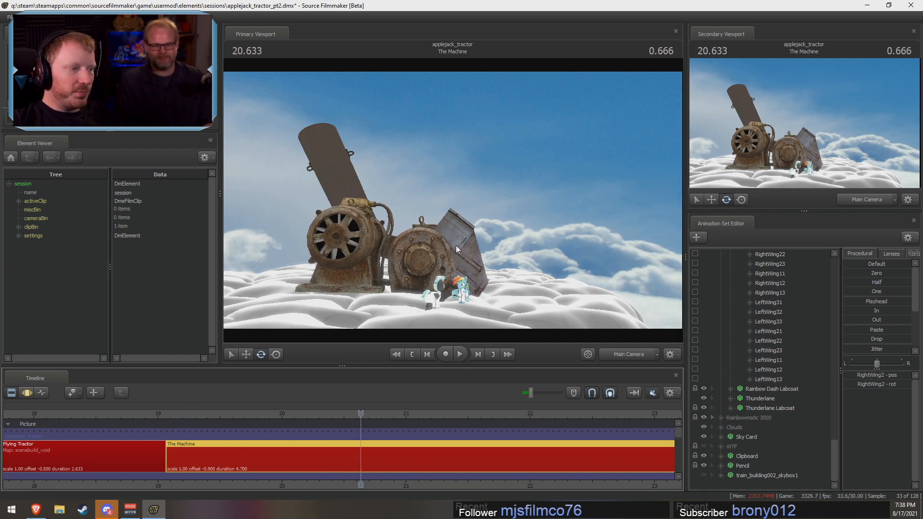
key(space)
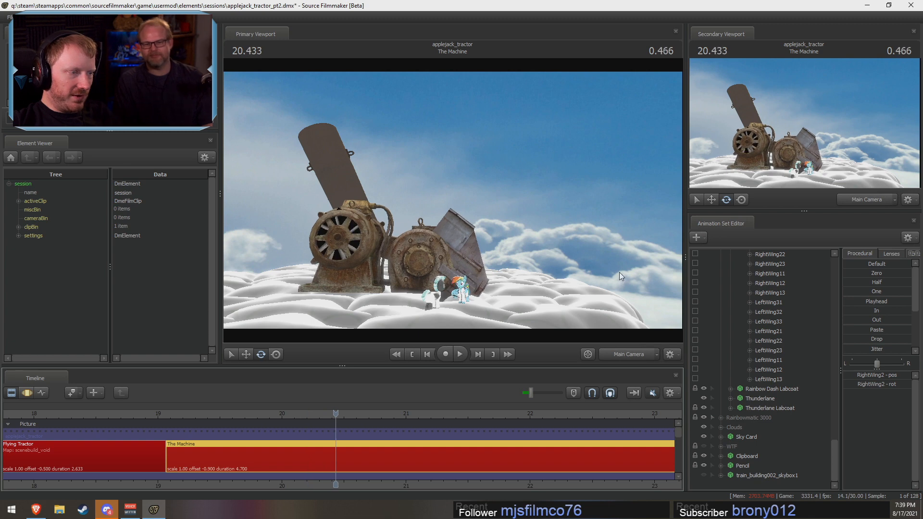
key(space)
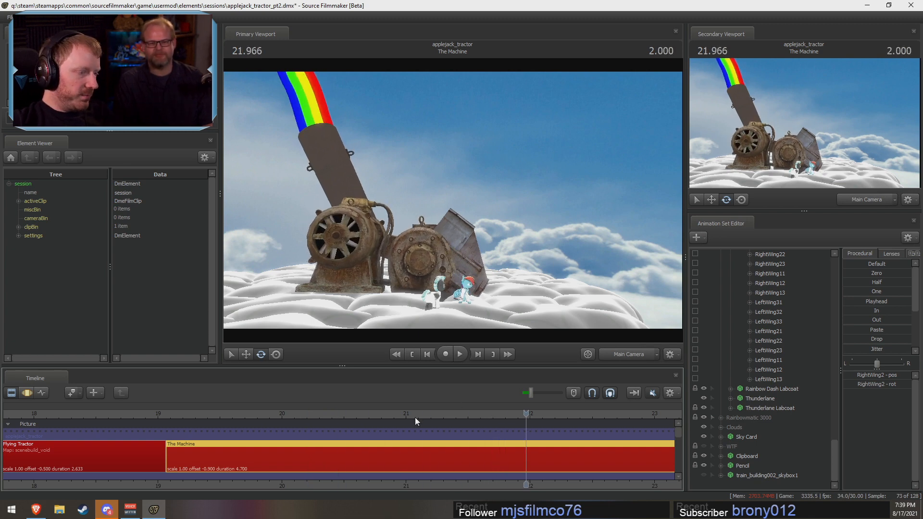
Step: Compare the end of The Machine with the opening of Close Up for Science by scrubbing between about 22.8 and 24.1 s
click(294, 416)
click(637, 355)
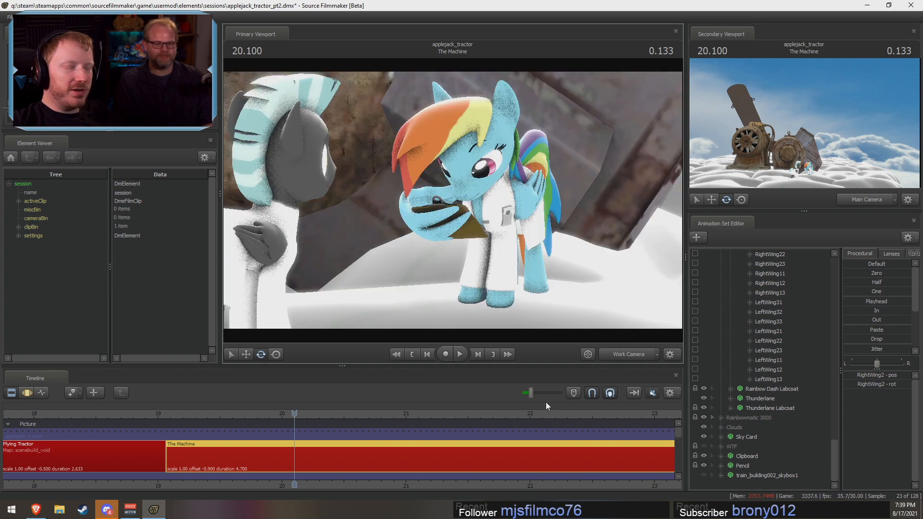
key(j)
key(F3)
scroll(562, 439, down, 2)
key(F2)
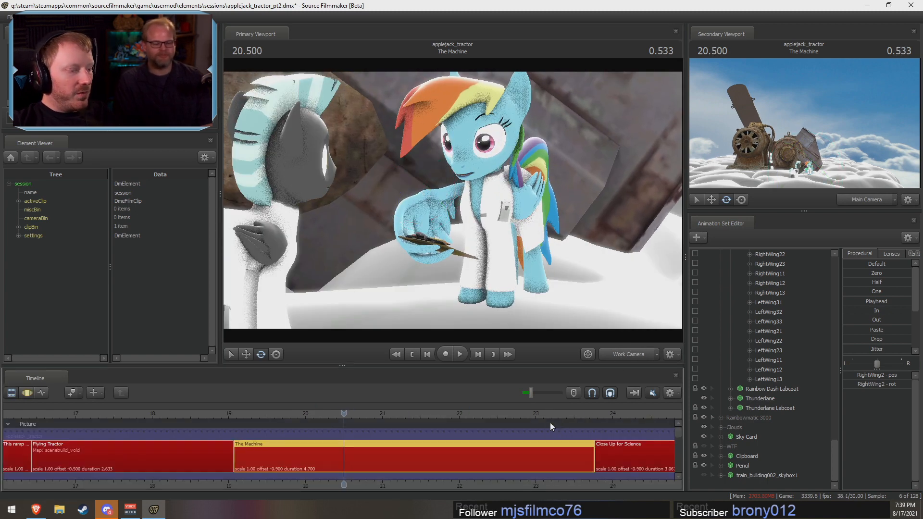
key(F3)
drag(606, 409, 618, 407)
click(628, 355)
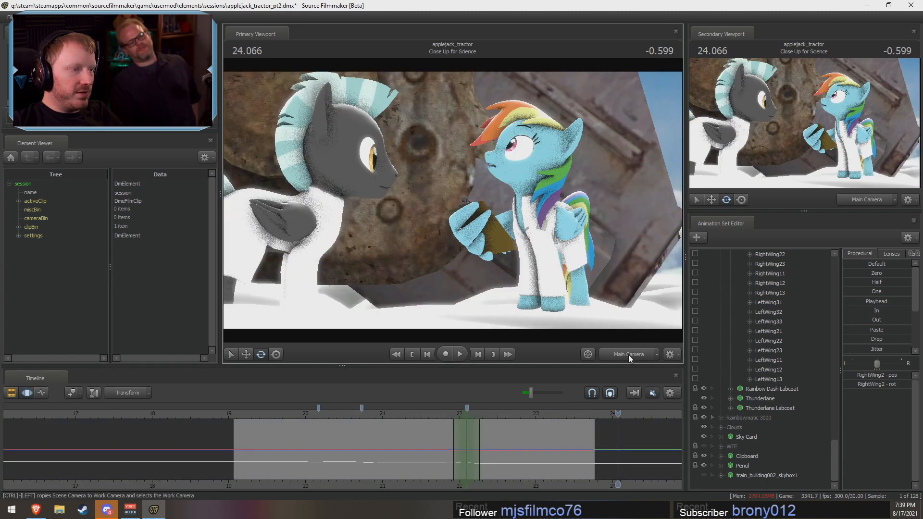
click(516, 412)
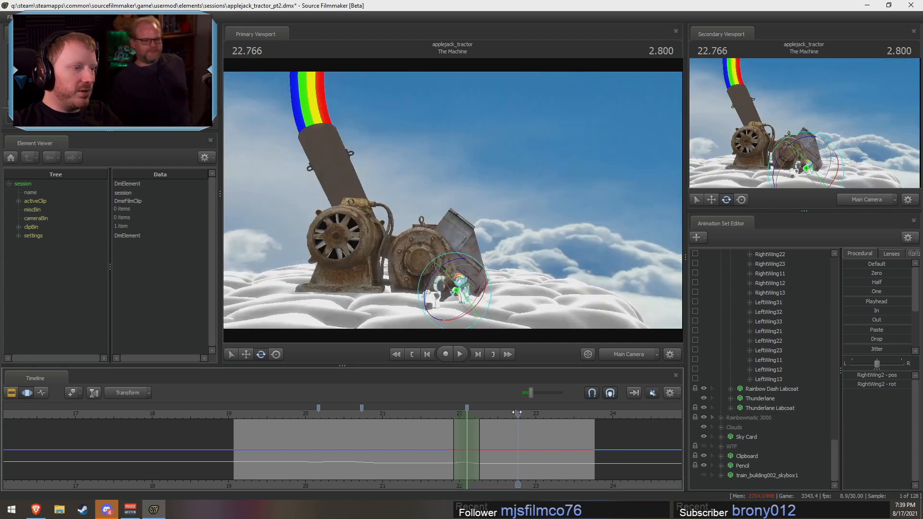
drag(517, 412, 573, 412)
click(628, 355)
Step: Play back the end of The Machine, then check its first and last frames through the Main and Work Cameras
click(468, 414)
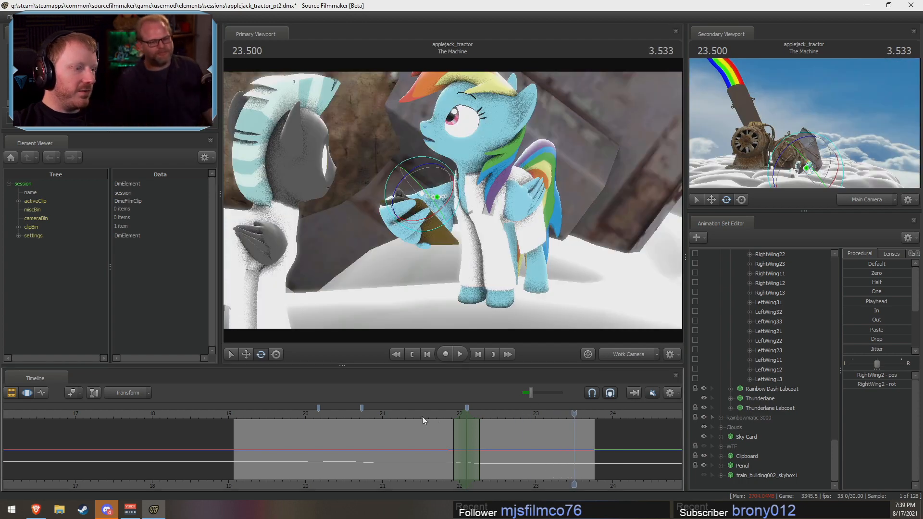
key(space)
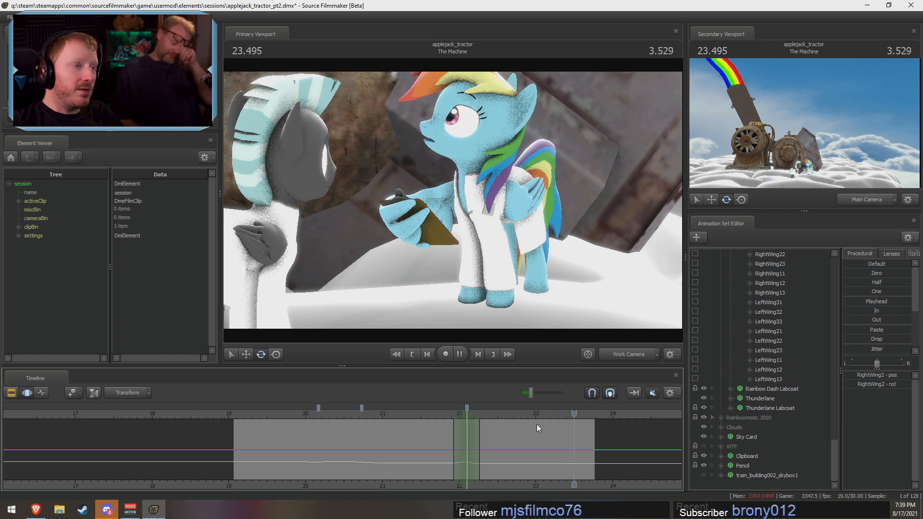
key(space)
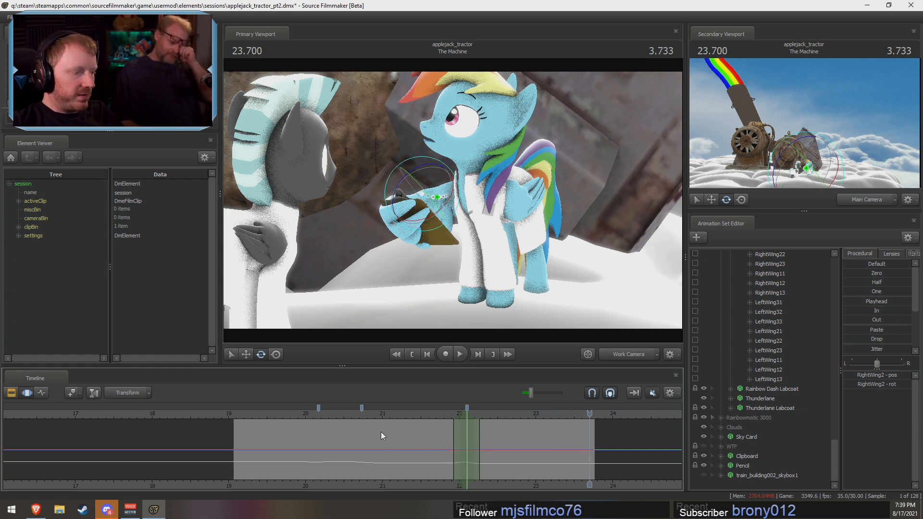
click(249, 416)
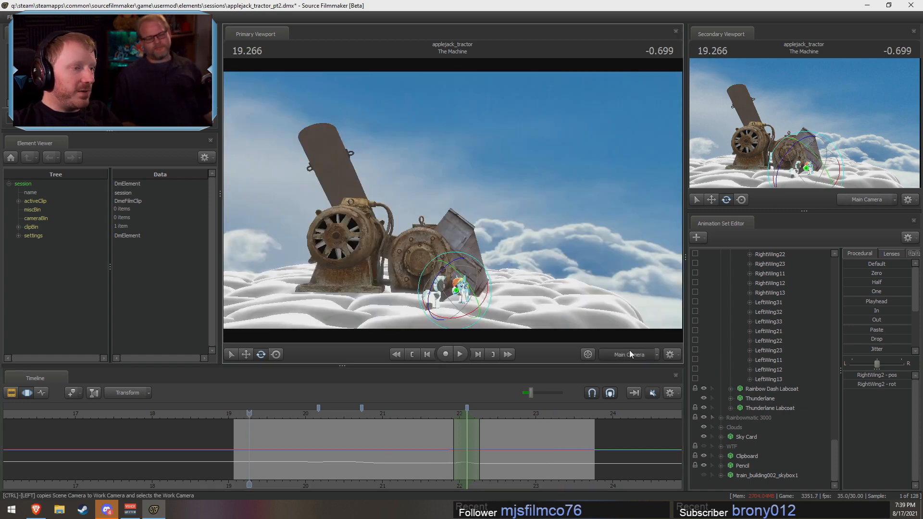
drag(620, 413, 592, 414)
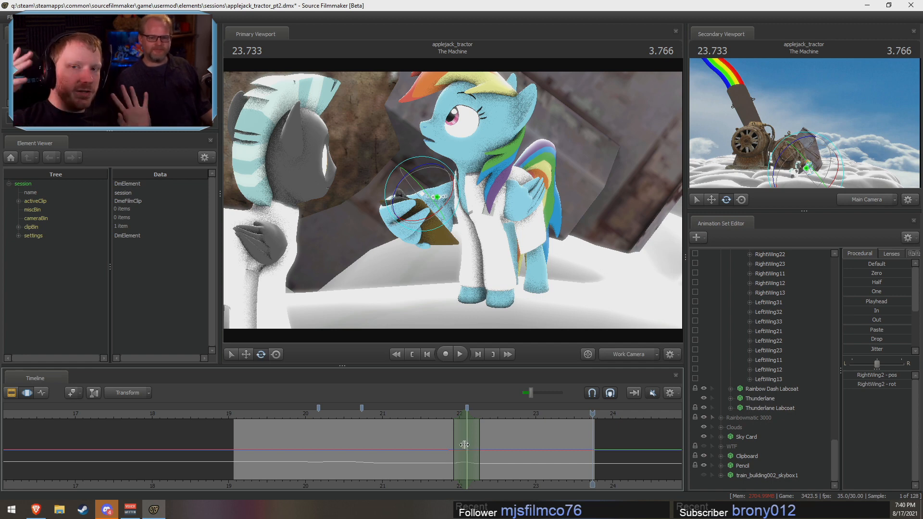
Step: Replay Rainbow Dash's turn through the Work Camera from about 21.35 s and continue into the next shot
key(F2)
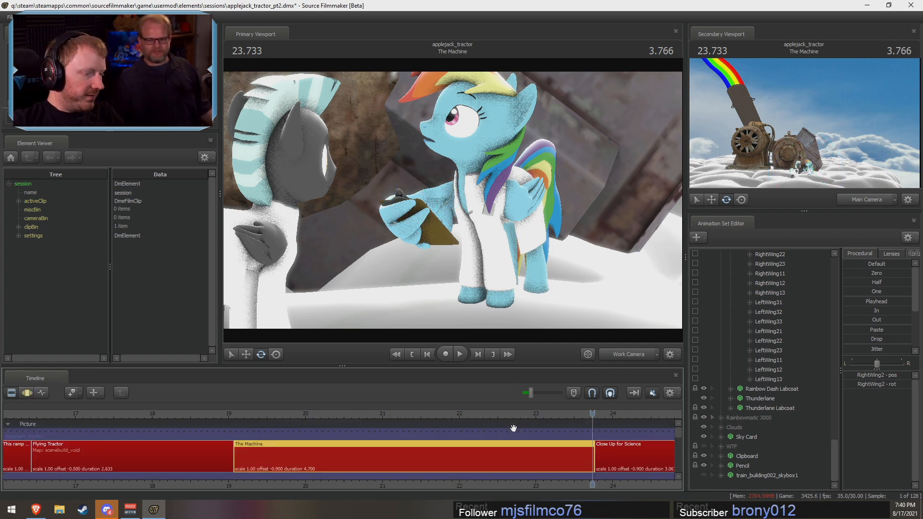
key(F3)
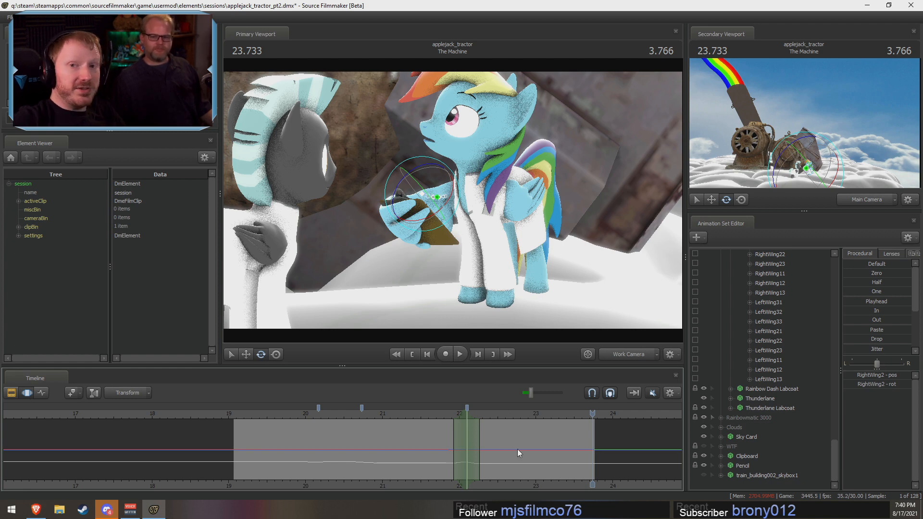
drag(420, 453, 410, 417)
key(space)
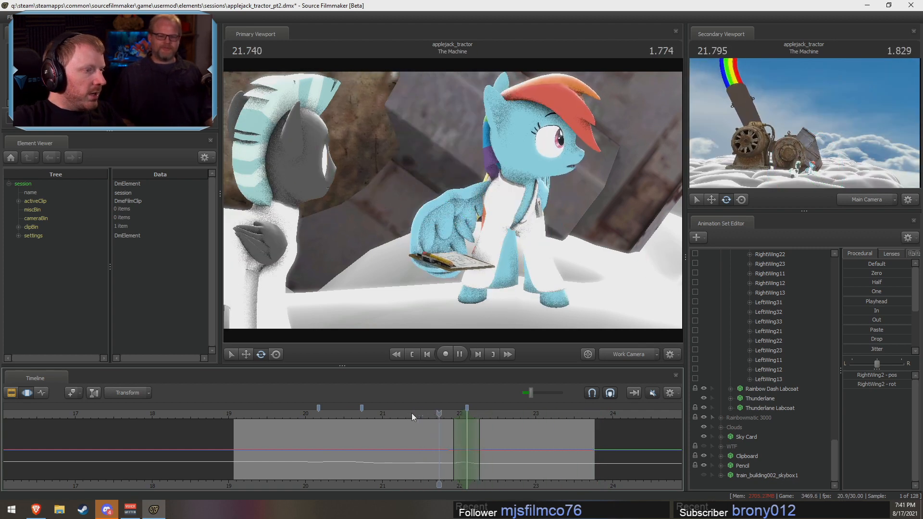
key(space)
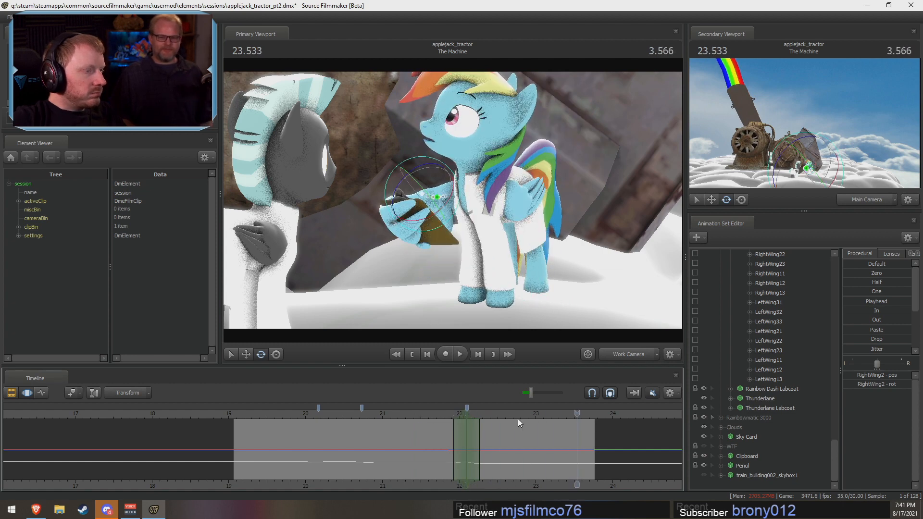
key(space)
key(space)
middle_drag(586, 487, 376, 440)
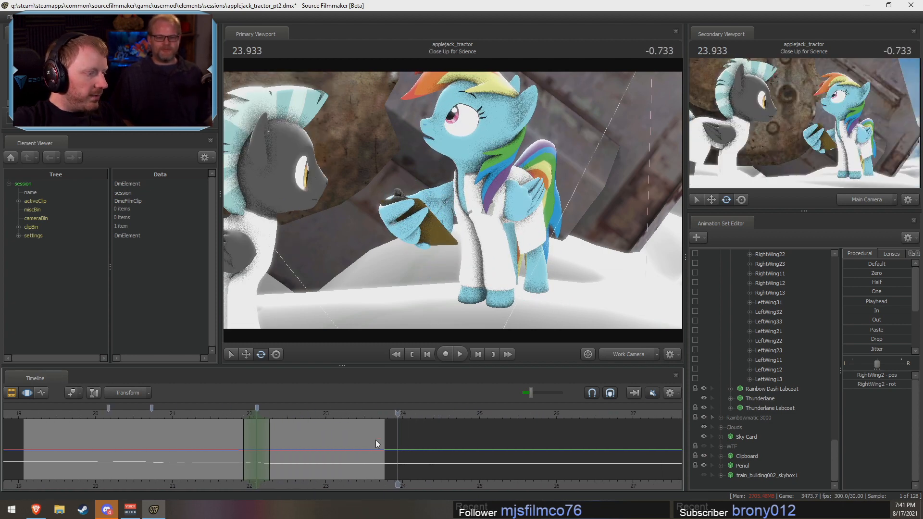
Step: Return to the start of The Machine at about 19.2 s and reposition the Work Camera to frame Thunderlane and Rainbow Dash
key(F2)
drag(342, 415, 252, 428)
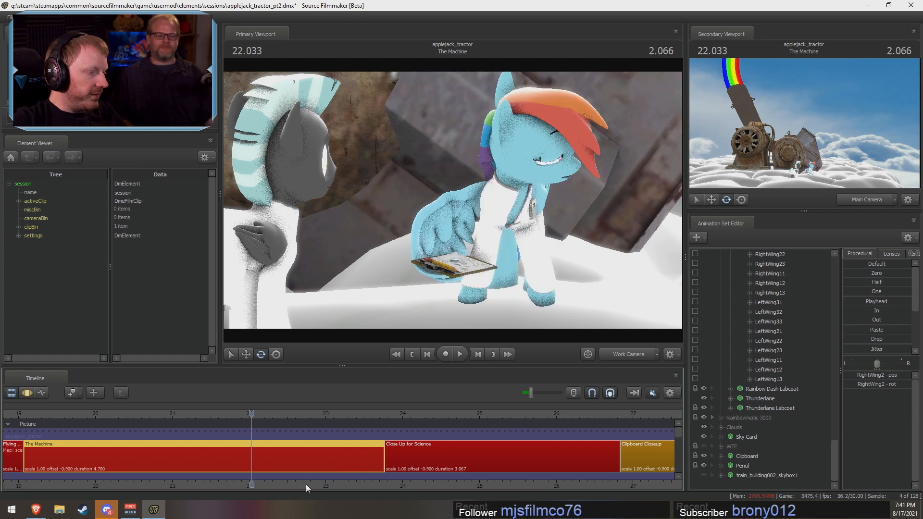
middle_drag(306, 484, 477, 457)
click(210, 417)
click(614, 351)
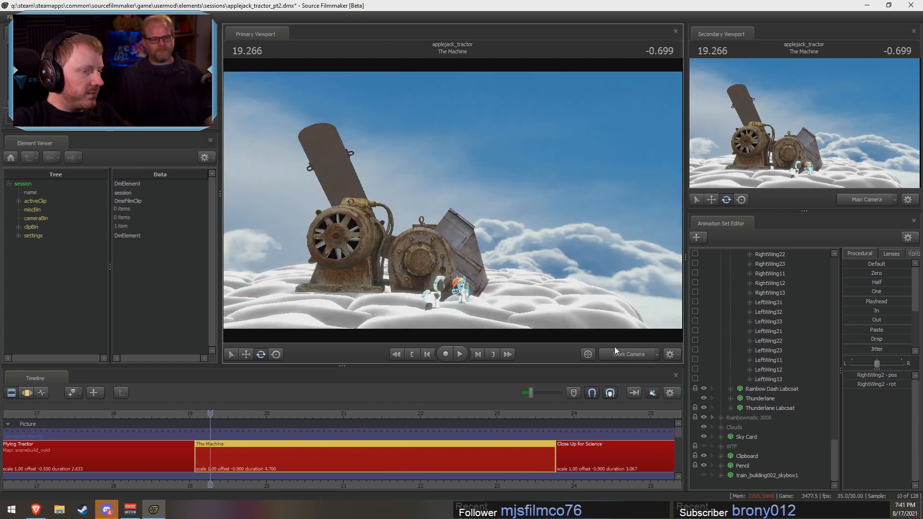
key(w)
drag(543, 269, 559, 288)
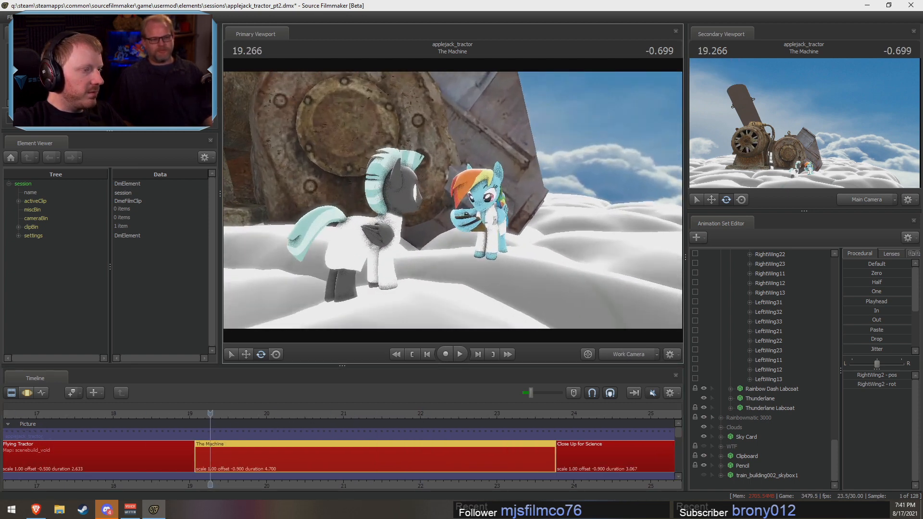
click(205, 413)
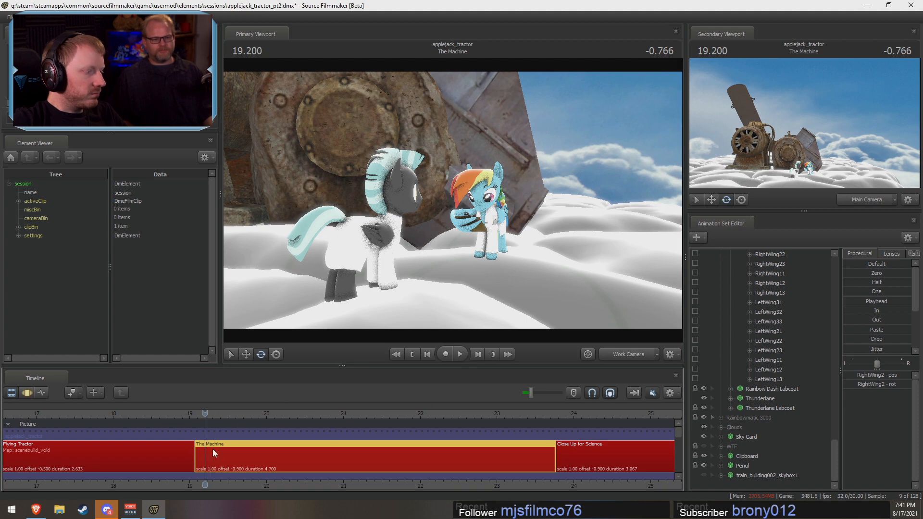
Step: Collapse the Rainbow Dash and Rainbow Wing controls in the animation set list and select the Thunderlane actor
key(F3)
scroll(732, 457, up, 15)
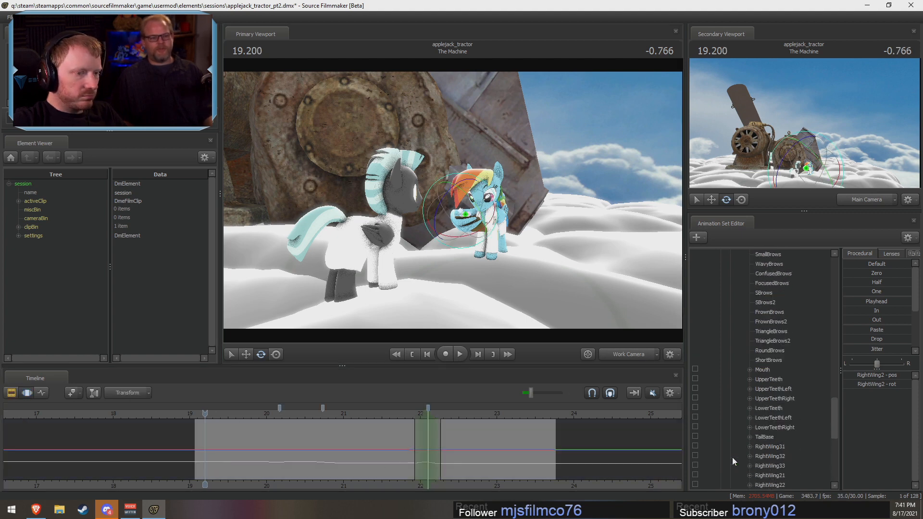
click(750, 436)
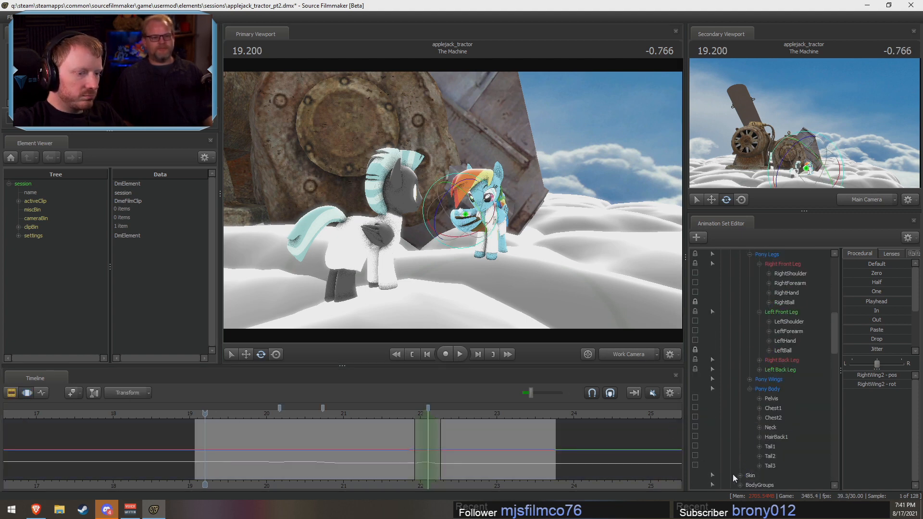
scroll(731, 413, up, 5)
scroll(736, 410, up, 9)
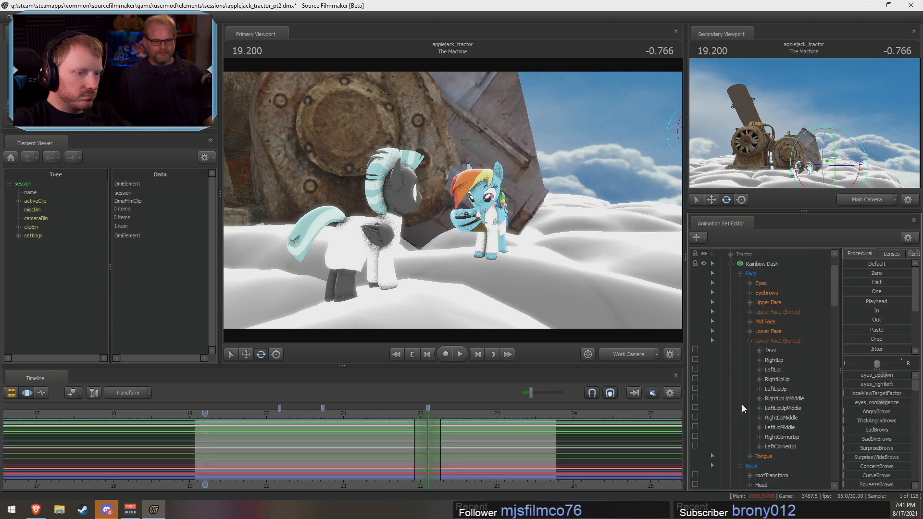
click(730, 302)
click(731, 307)
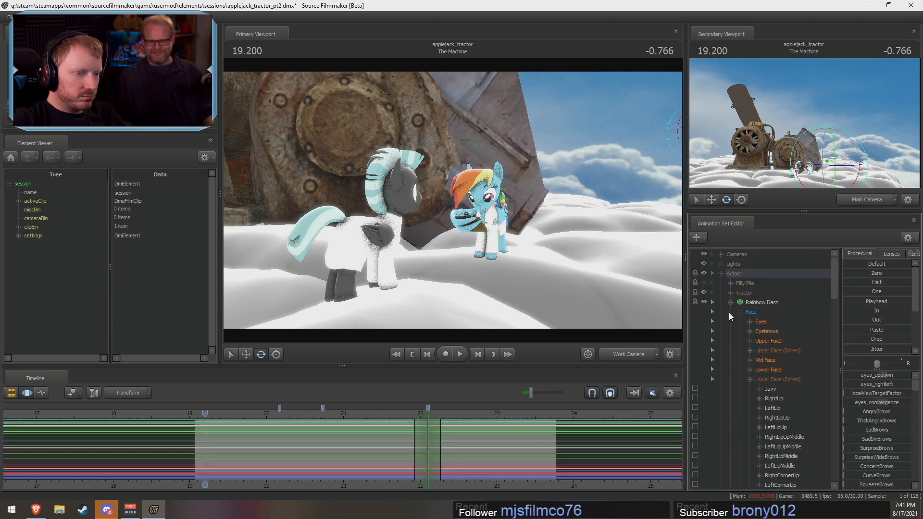
click(728, 313)
click(729, 302)
click(729, 311)
click(760, 332)
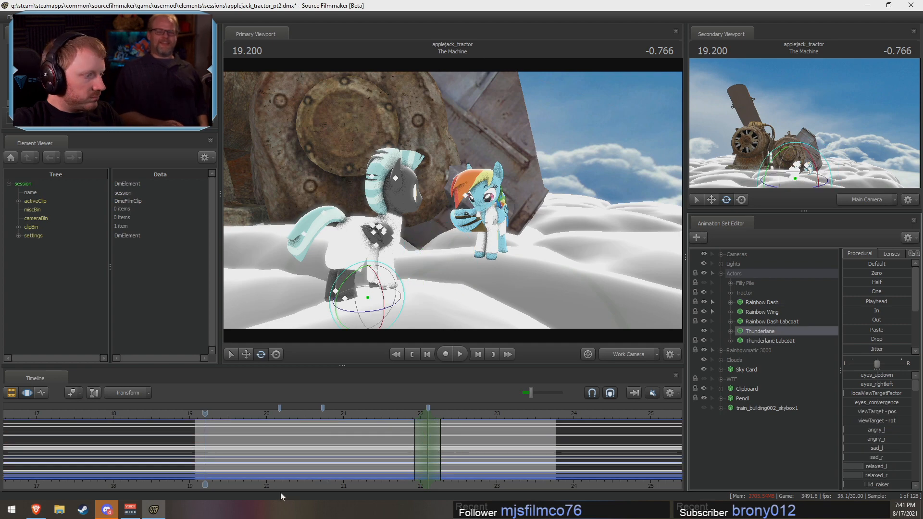
Step: Rotate Thunderlane's root to topple him from about 23.13 s onward, with falloff starting at about 22.47 s
drag(279, 440, 757, 465)
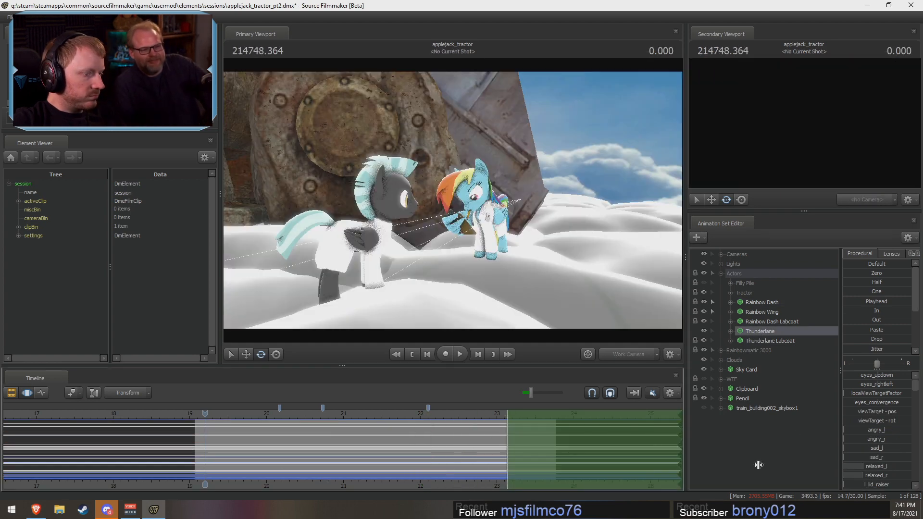
drag(489, 449, 456, 449)
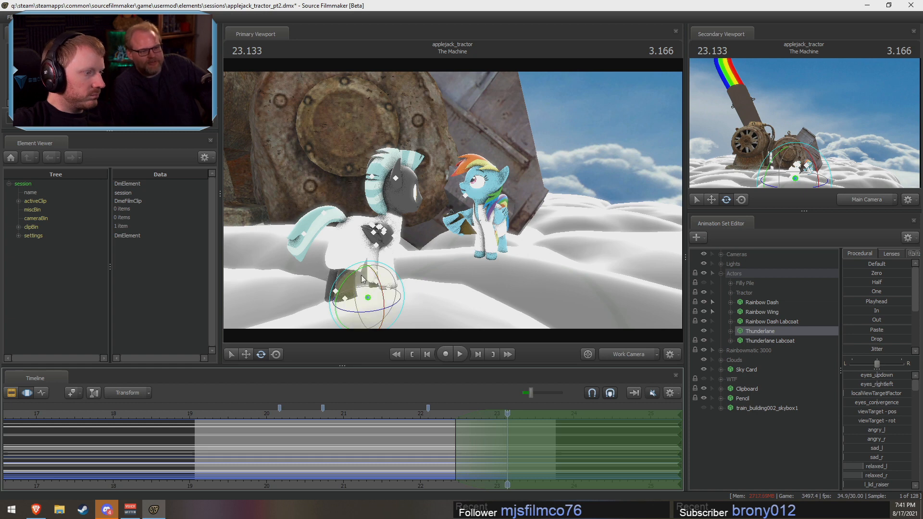
drag(380, 294, 363, 267)
key(Return)
Step: Blend the start of Thunderlane's topple with a procedural preset, using a time selection from about 21.23 to 22.8 s
shift+drag(469, 449, 360, 442)
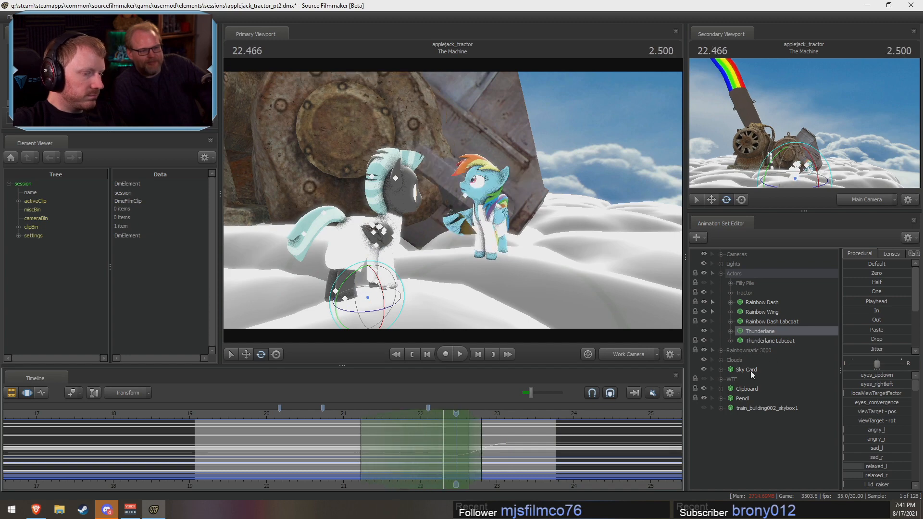
scroll(848, 349, down, 3)
drag(851, 351, 908, 351)
Step: Play The Machine from its start through the Main Camera to review Thunderlane's topple
key(F2)
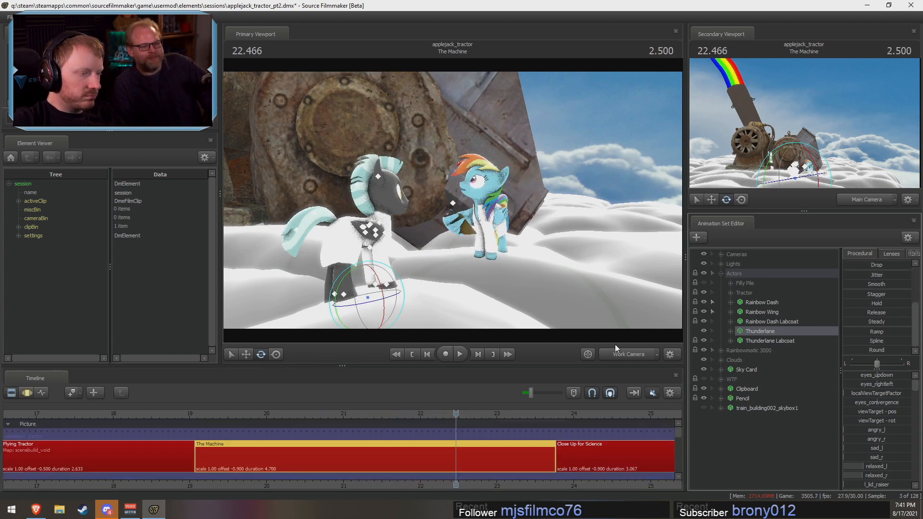
key(F3)
click(621, 354)
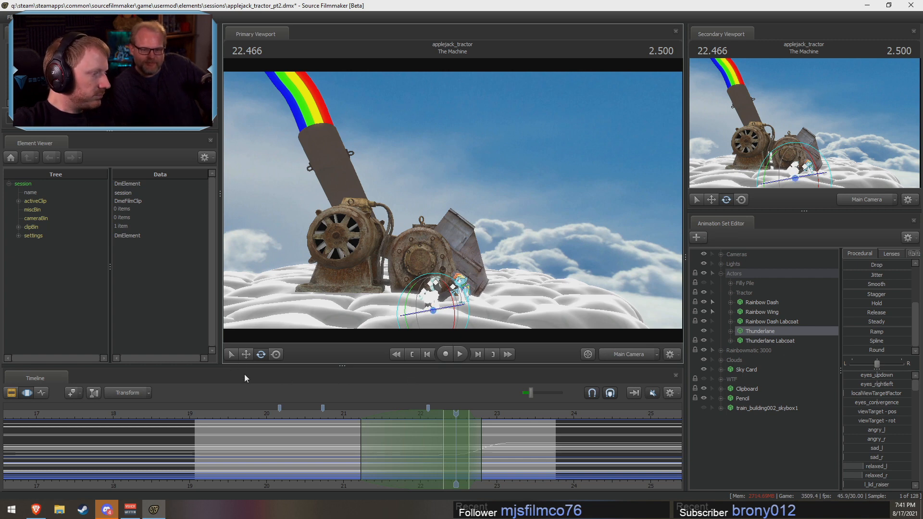
click(201, 418)
drag(199, 418, 201, 418)
key(space)
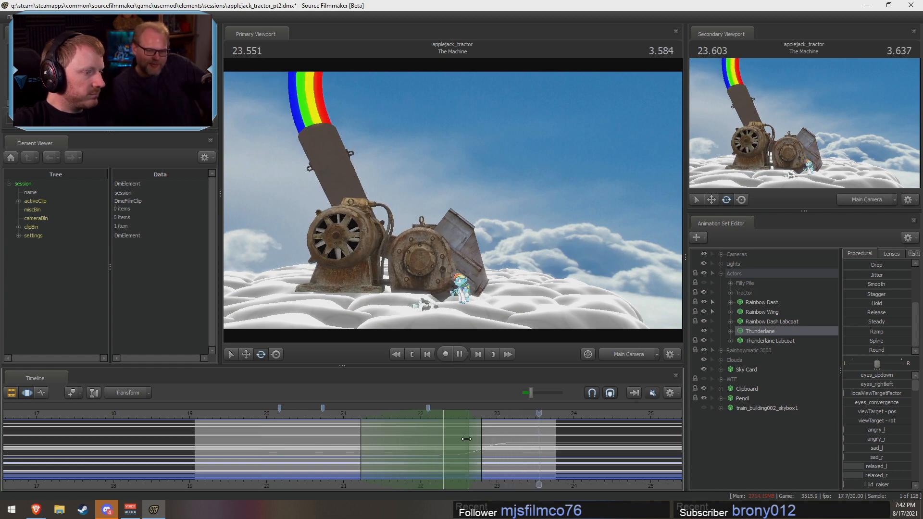
Step: Examine Thunderlane's topple in The Machine through the Work Camera by scrubbing from about 20.67 s to 23.13 s
key(space)
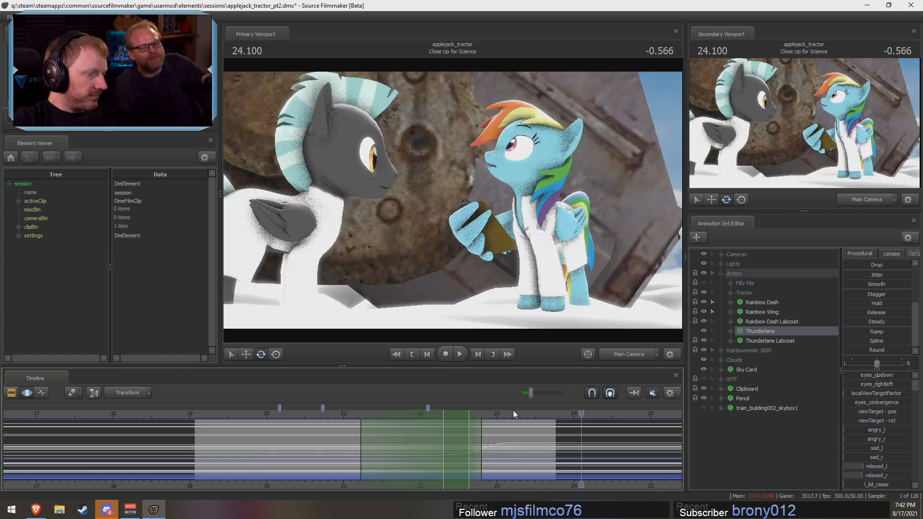
drag(498, 415, 426, 408)
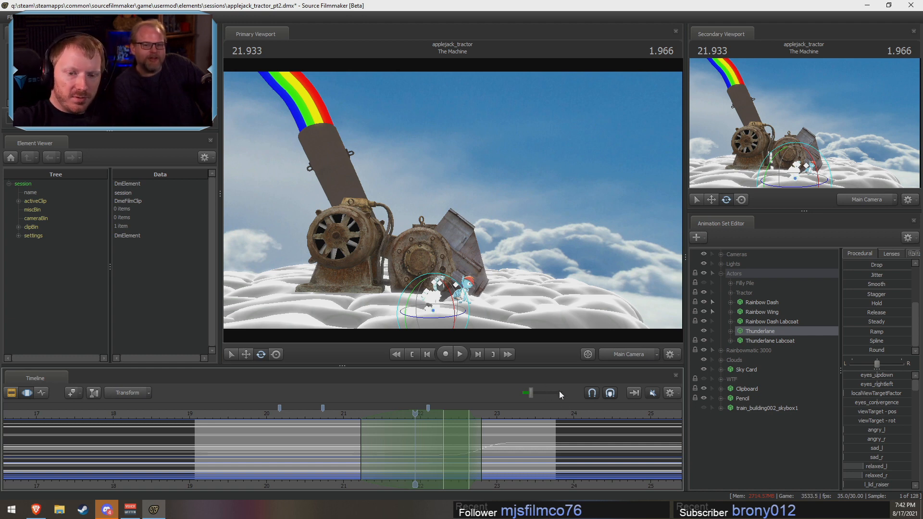
drag(297, 423, 318, 423)
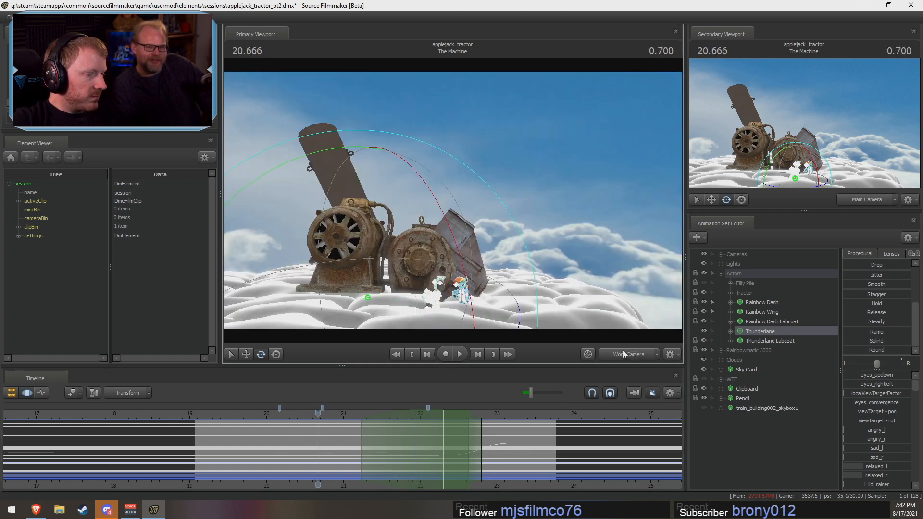
click(624, 354)
click(290, 416)
drag(289, 416, 463, 434)
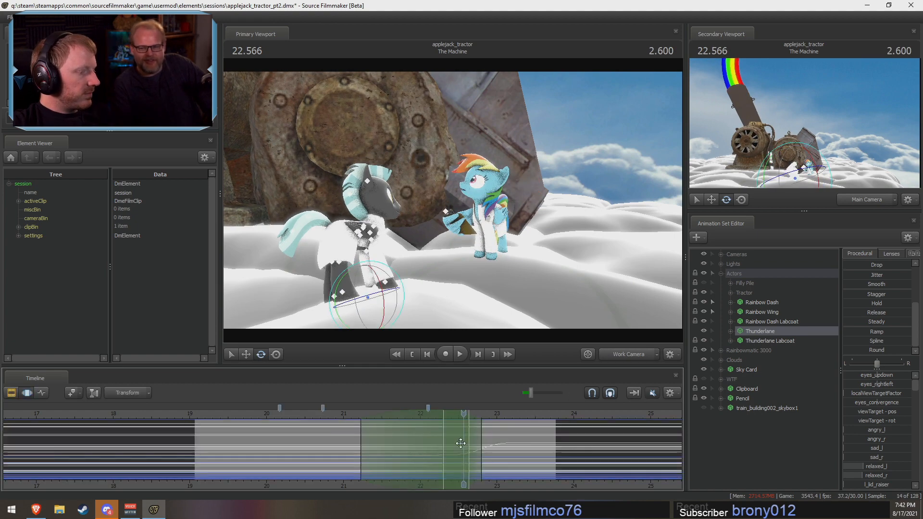
key(shift)
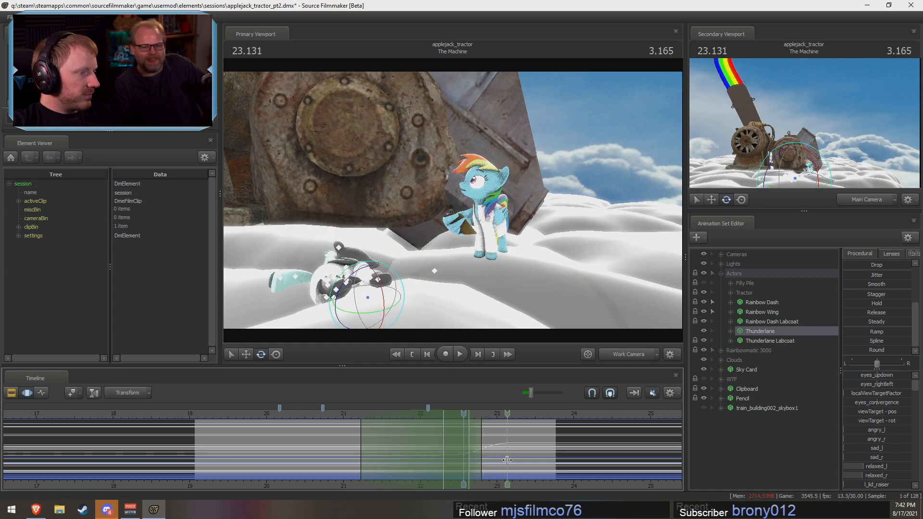
Step: Undo Thunderlane's topple and its procedural blend in The Machine, and return the playhead to about 22.13 s
key(F2)
key(F3)
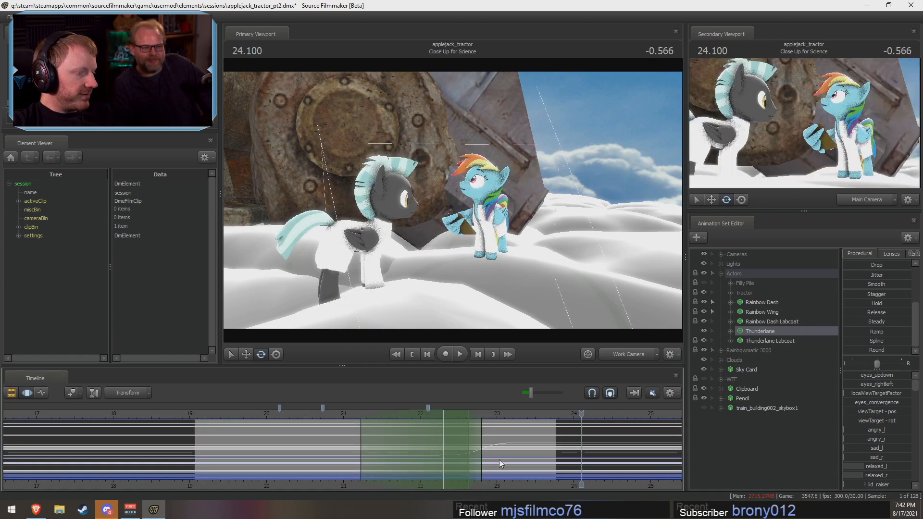
key(ctrl+z)
key(ctrl+z)
key(ctrl+z)
key(ctrl+z)
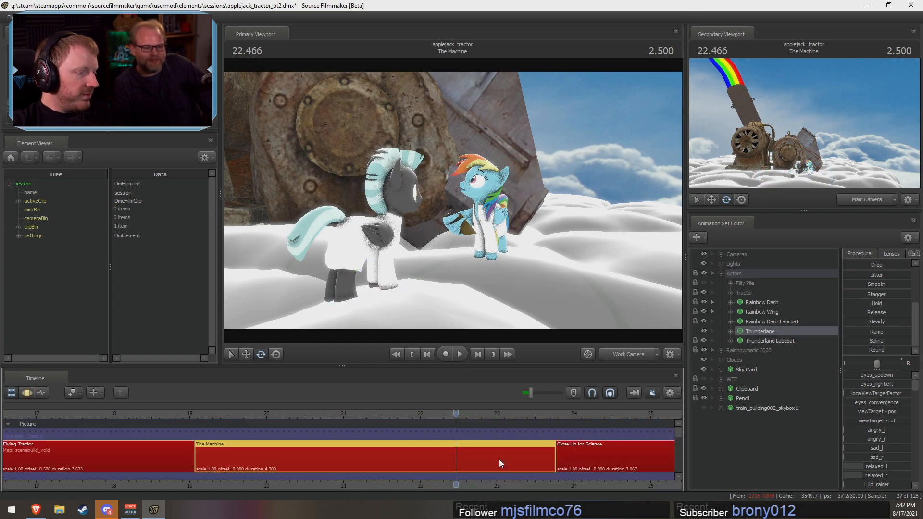
key(ctrl+z)
key(ctrl+z)
key(ctrl+z)
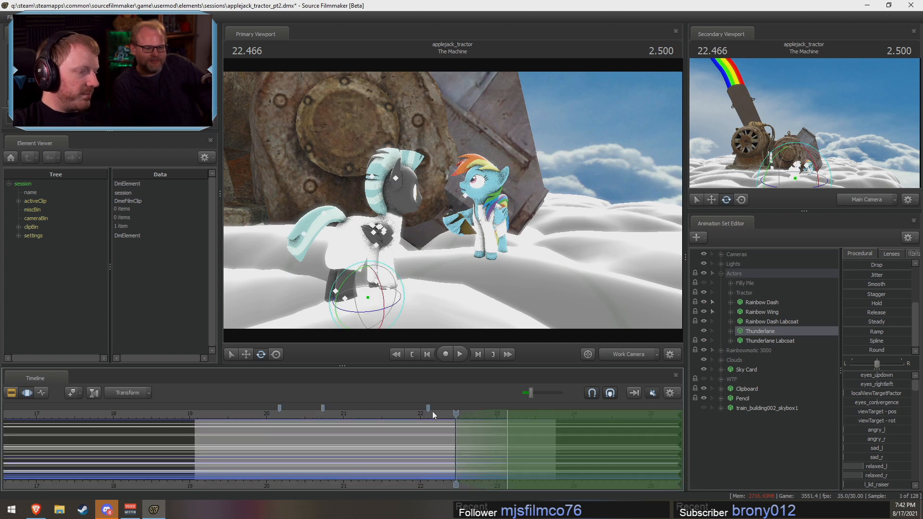
drag(432, 411, 431, 419)
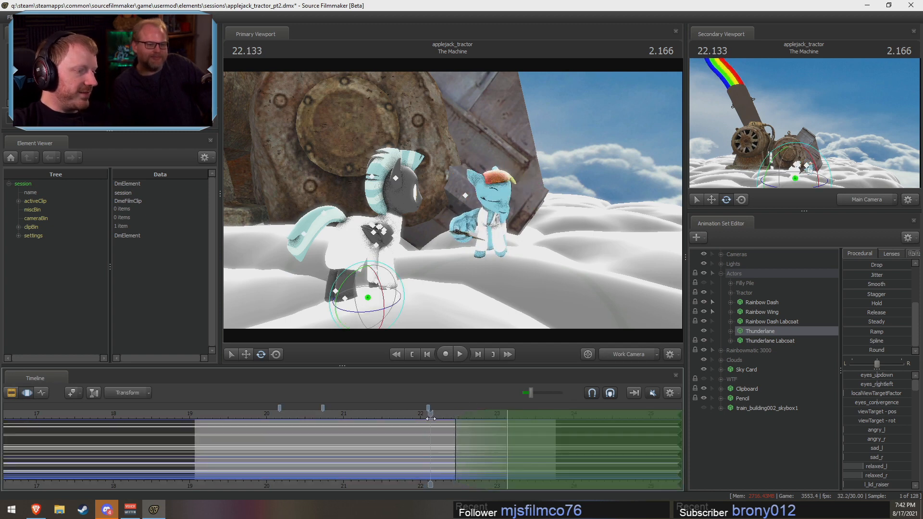
Step: Switch to the Close Up for Science shot and play it from about 23.97 s in its main camera's view
key(F2)
key(F3)
key(shift)
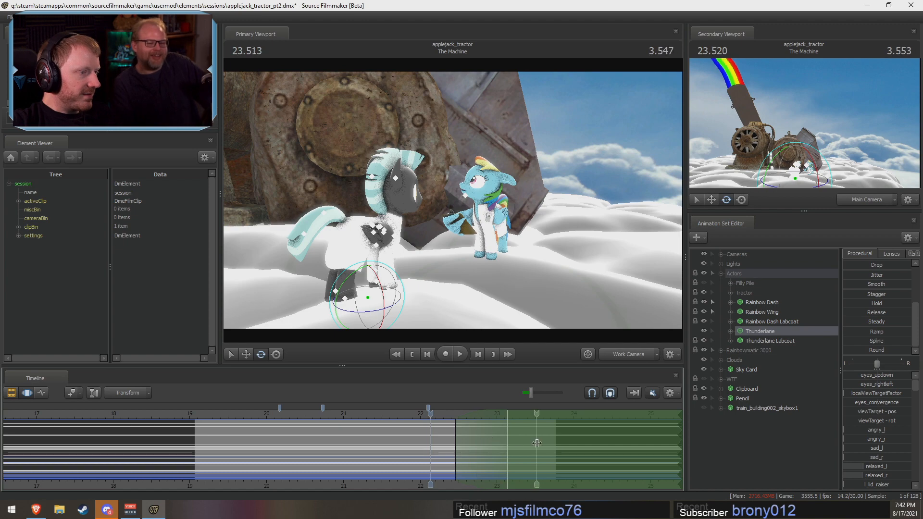
shift+click(571, 453)
key(F2)
click(582, 469)
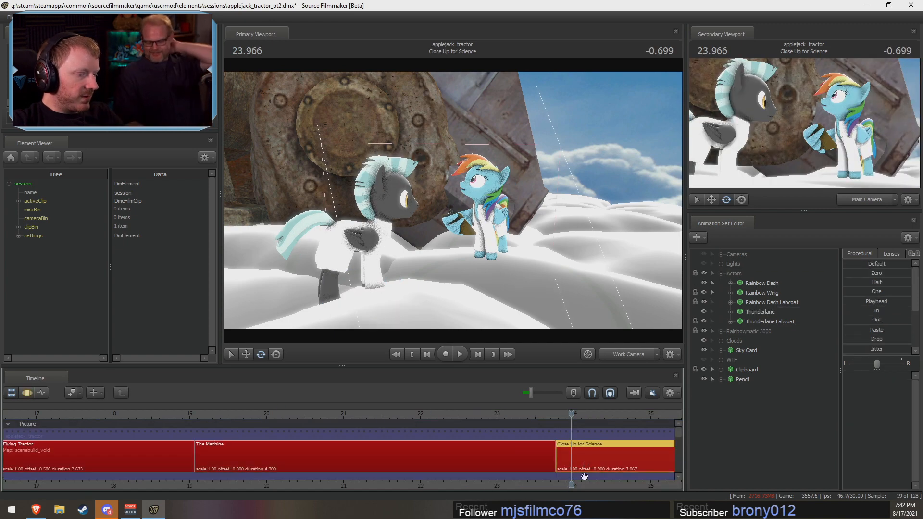
double_click(584, 475)
key(F3)
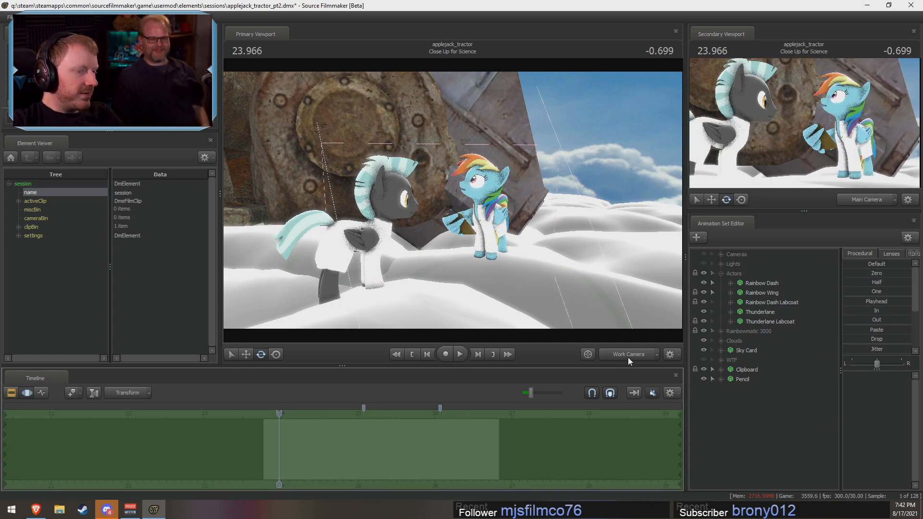
key(F2)
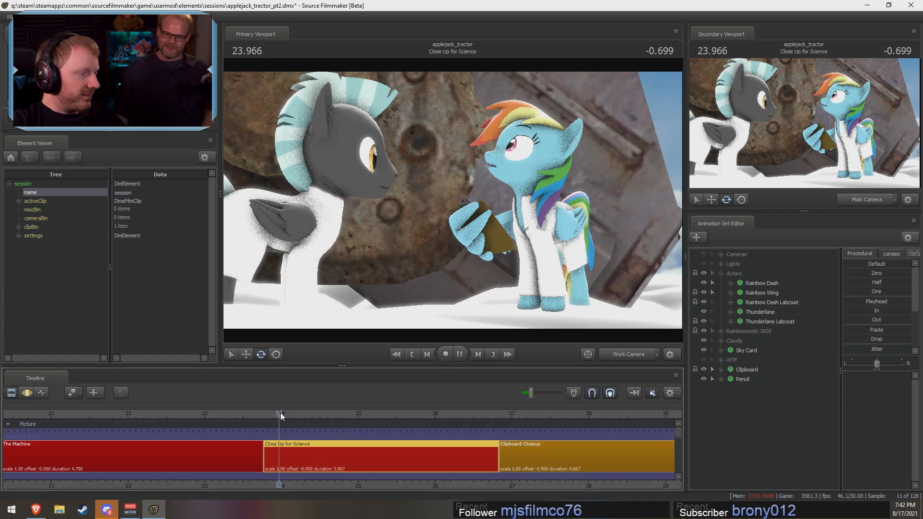
key(space)
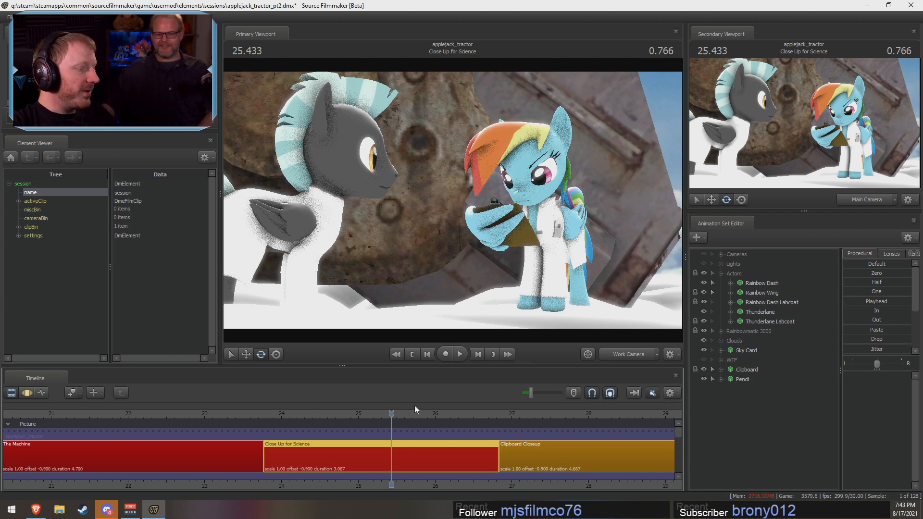
Step: Select Rainbow Dash and Rainbow Wing for motion editing and place the playhead at 25.0 s in Close Up for Science
key(F3)
key(F2)
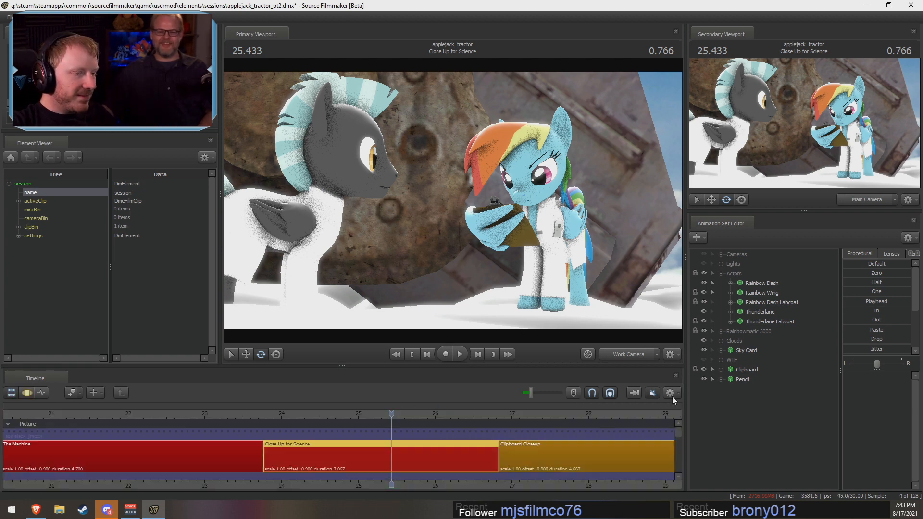
click(751, 283)
key(F3)
key(shift)
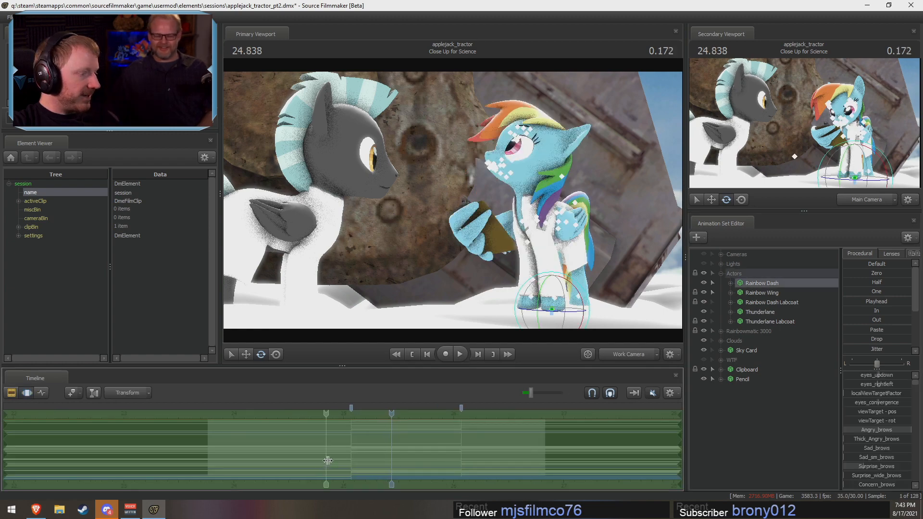
shift+click(343, 454)
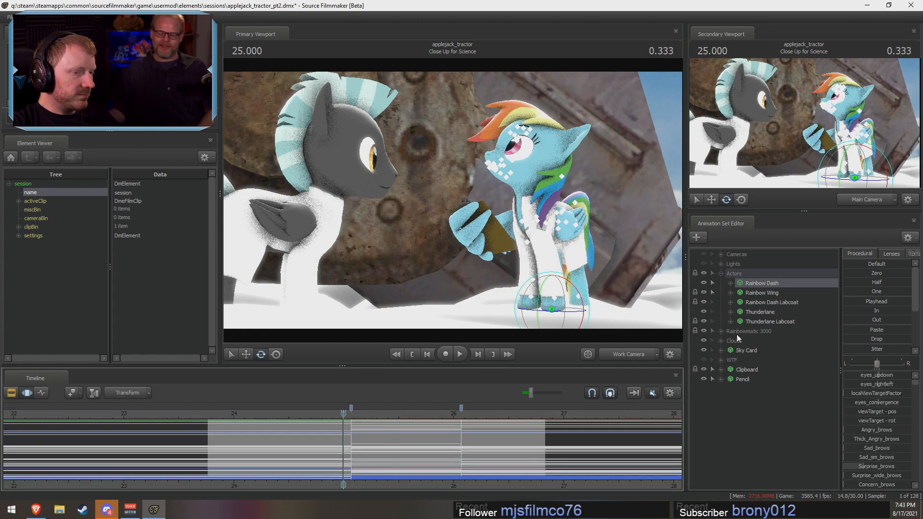
ctrl+click(772, 294)
scroll(380, 433, up, 7)
key(shift)
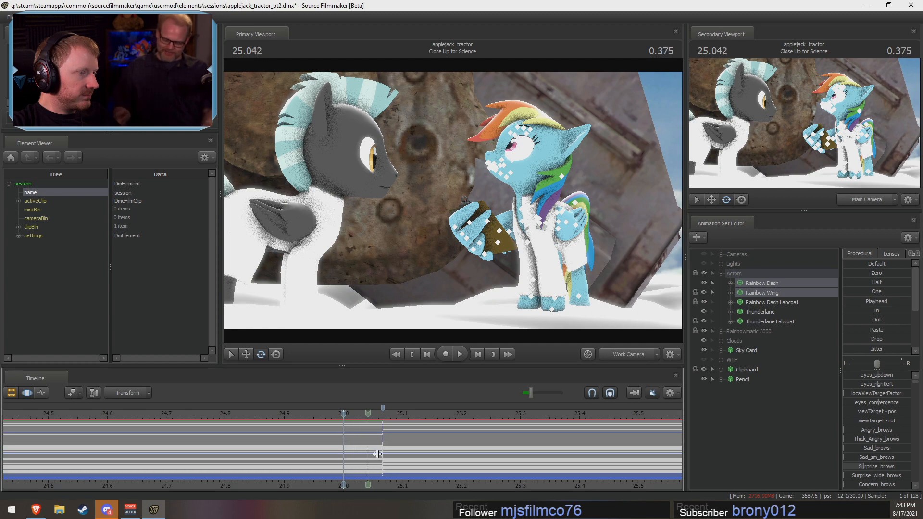
Step: Set the time selection to about 25.0 to 25.13 s, with falloff starting at about 24.83 s and ending at about 25.23 s
shift+drag(402, 457, 342, 460)
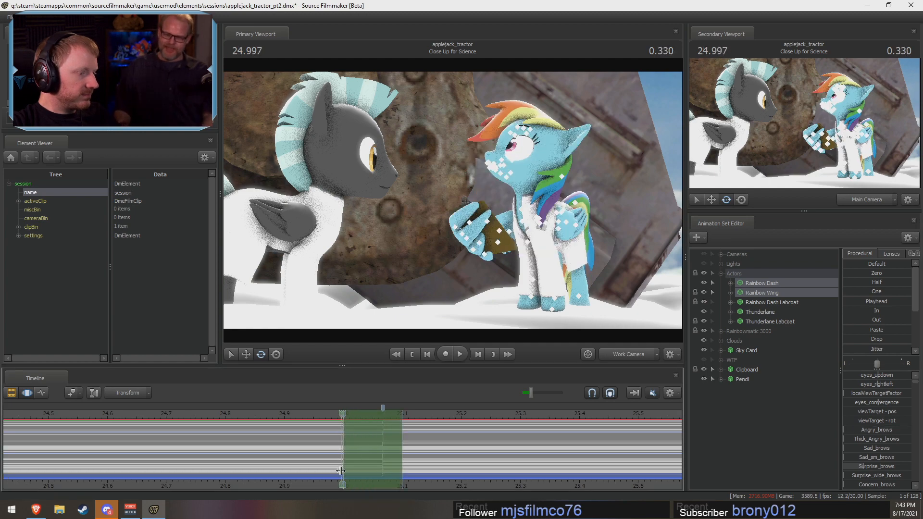
drag(402, 451, 423, 458)
ctrl+scroll(398, 461, up, 3)
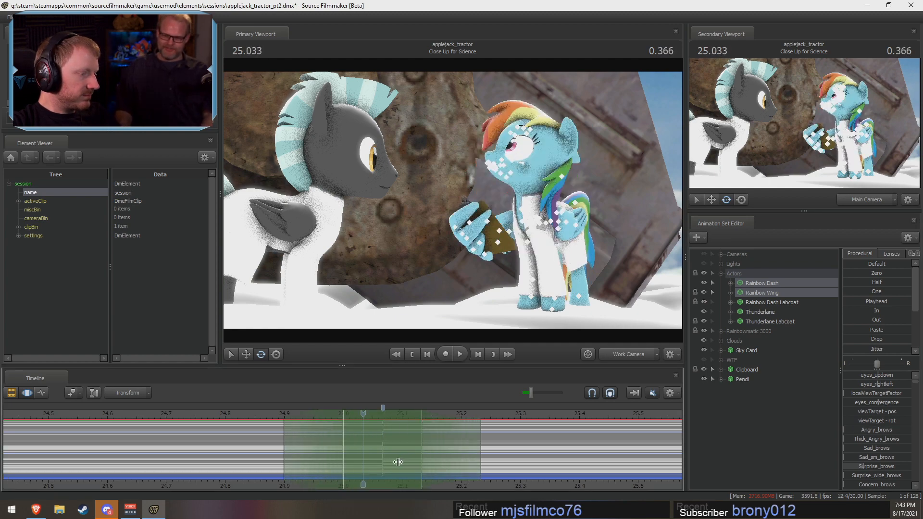
scroll(447, 469, up, 2)
scroll(447, 470, down, 5)
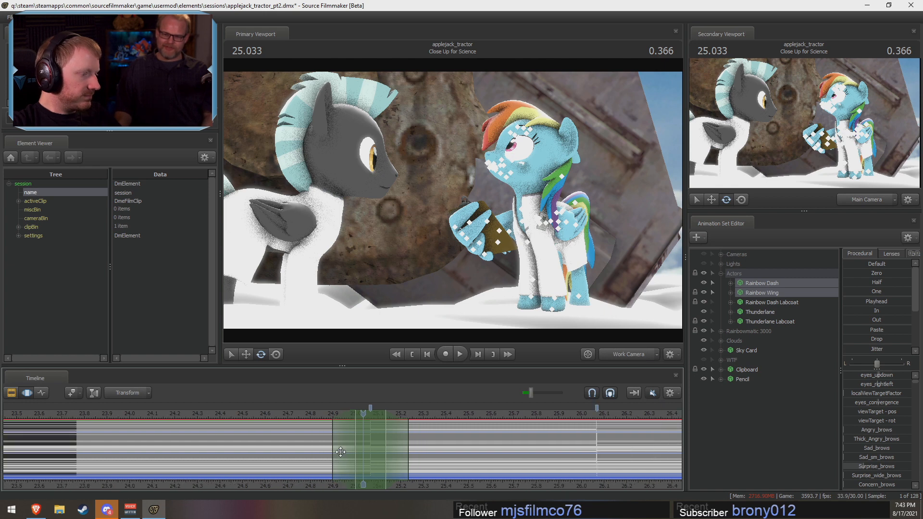
drag(330, 449, 313, 448)
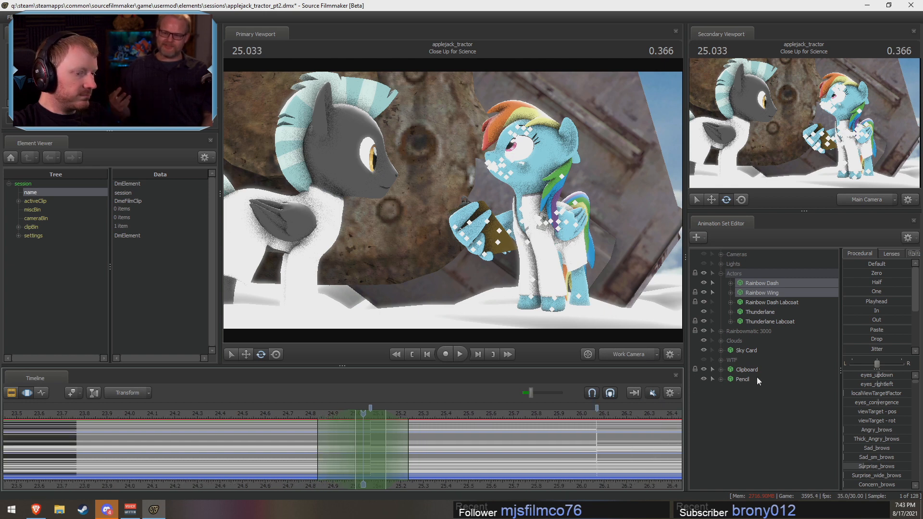
Step: Blend Rainbow Dash's and Rainbow Wing's pose change across the time selection with the Round procedural preset and scrub through it
scroll(877, 350, down, 3)
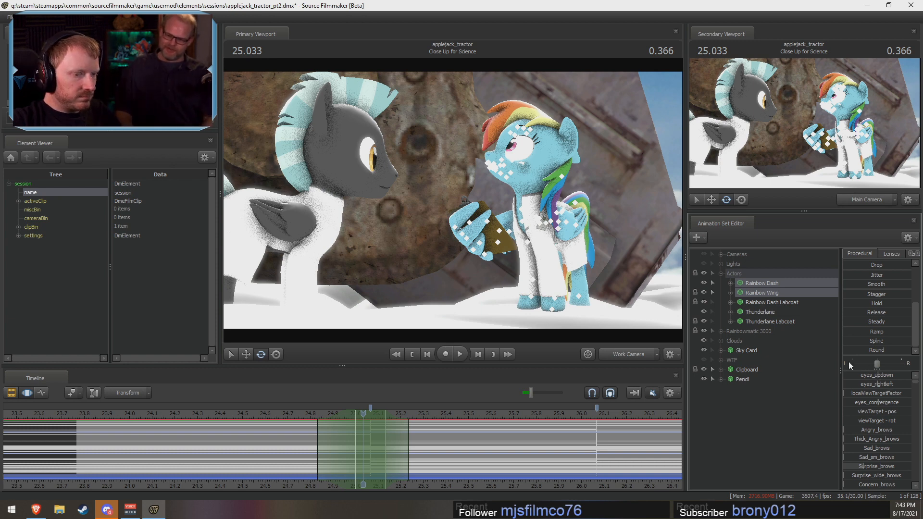
drag(847, 351, 906, 360)
key(ctrl+z)
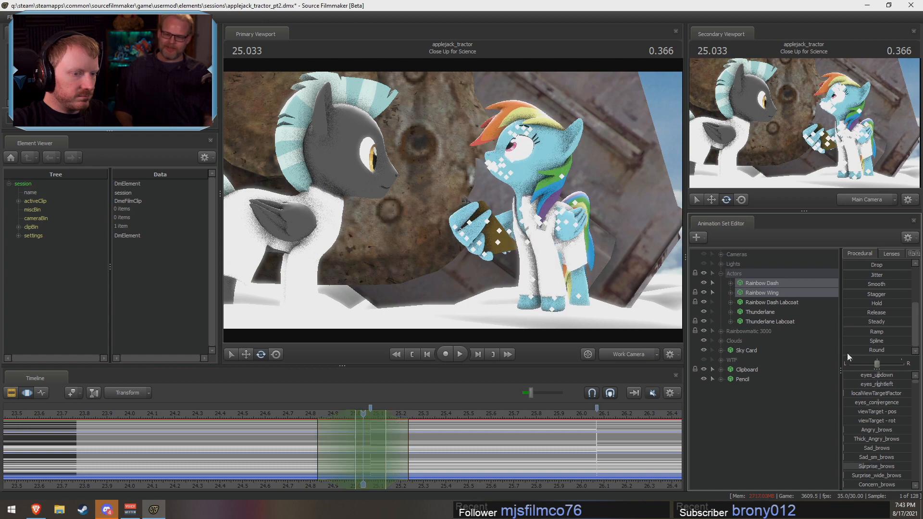
drag(845, 352, 921, 369)
mouse_move(334, 422)
mouse_down()
mouse_move(331, 432)
mouse_move(419, 439)
mouse_move(381, 439)
mouse_up()
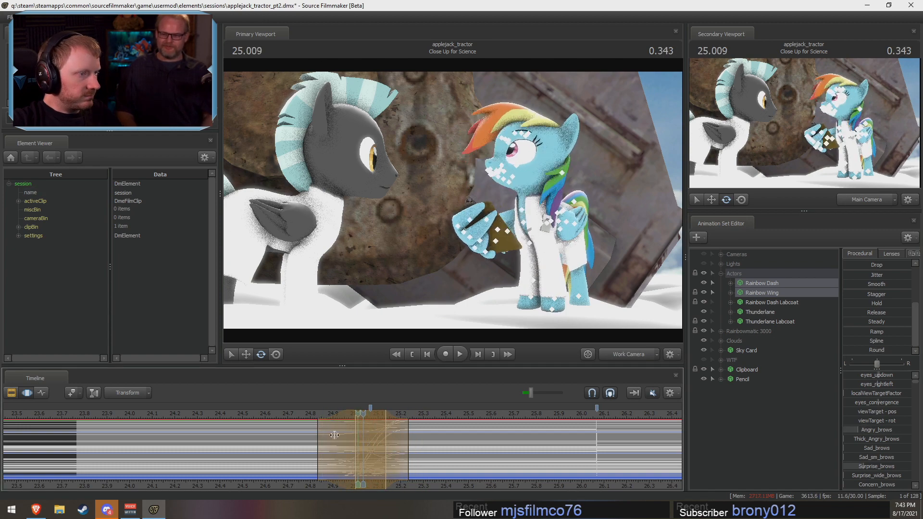
Step: Play Close Up for Science from about 24.73 s to review Rainbow Dash's blended look down at the clipboard
click(295, 415)
key(F3)
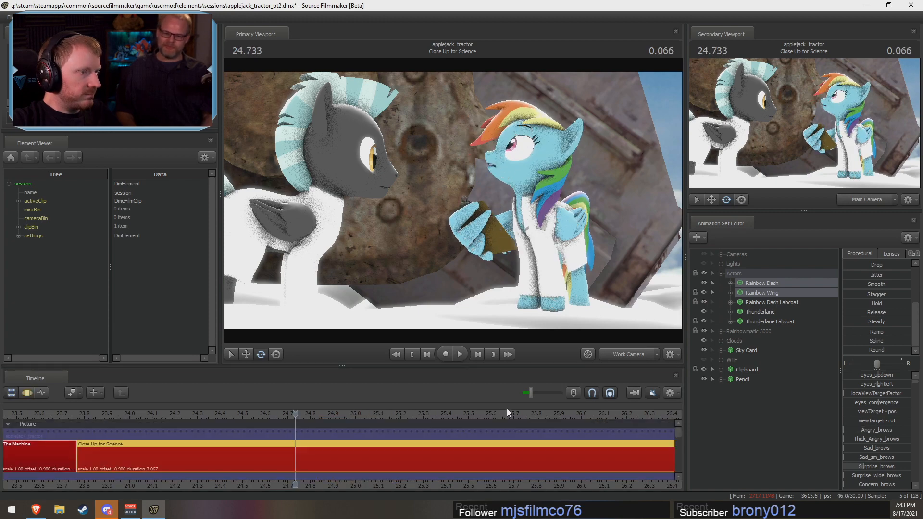
scroll(299, 426, up, 1)
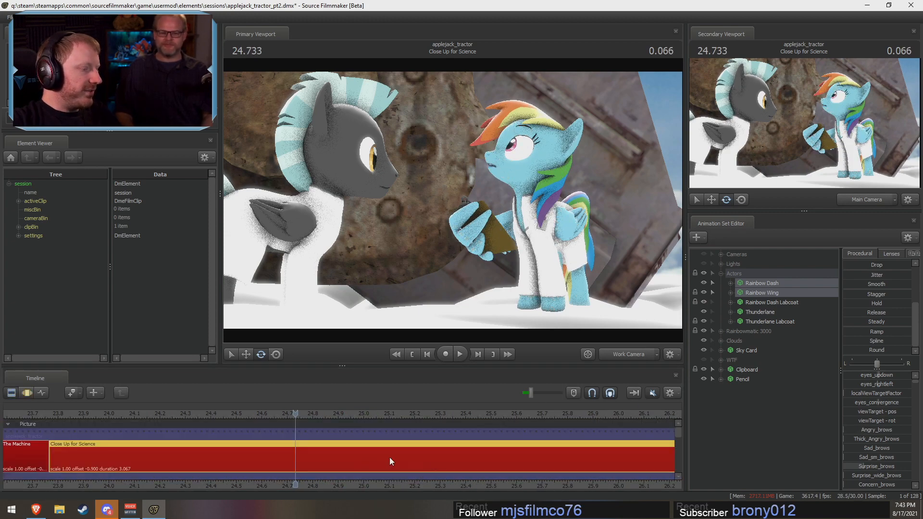
key(space)
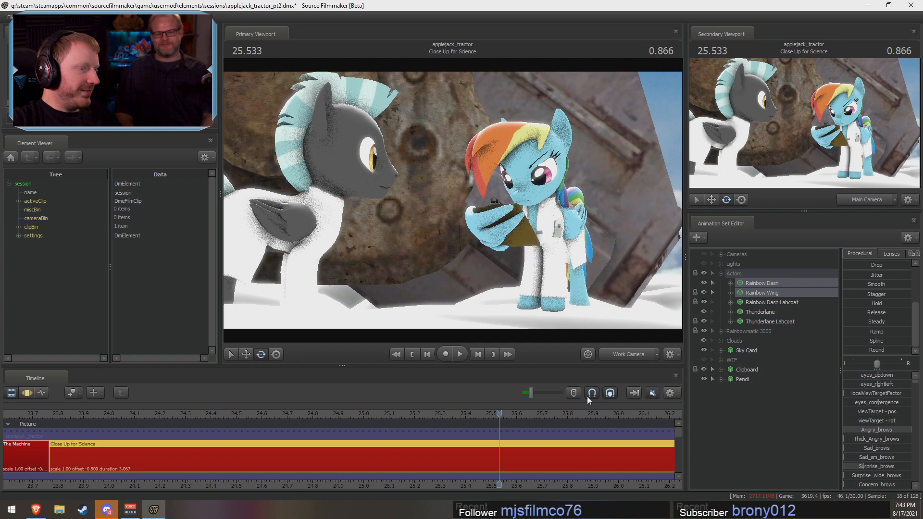
Step: Frame Rainbow Dash's face closely with the work camera and select her Lower Face controls over the entire time range
key(w)
drag(504, 230, 534, 222)
key(F3)
click(730, 283)
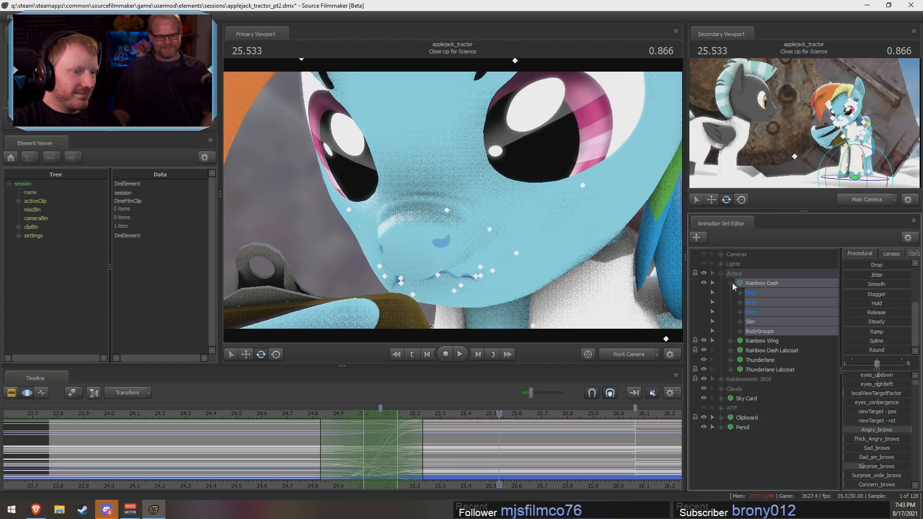
click(739, 293)
click(769, 350)
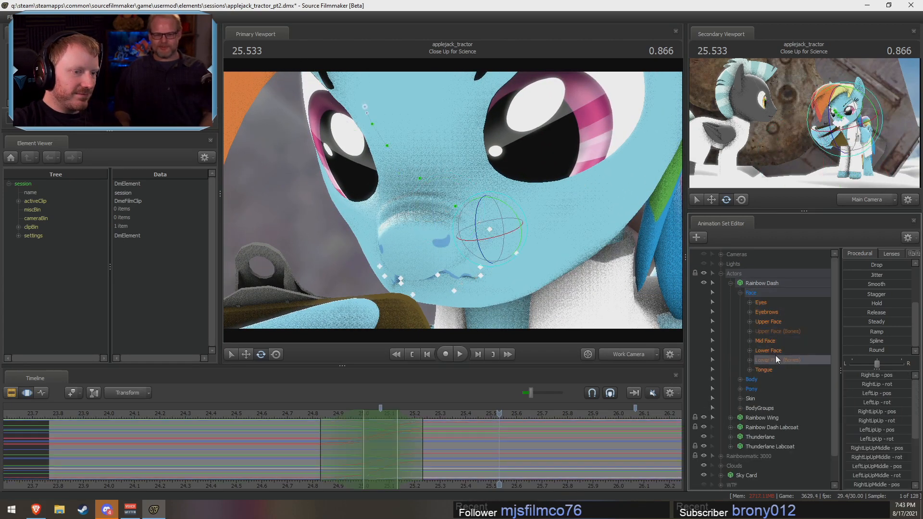
click(660, 441)
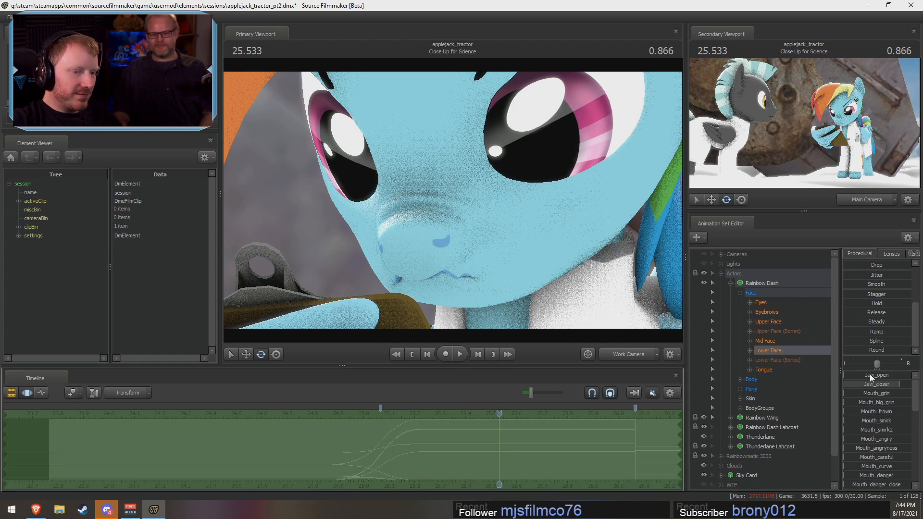
Step: Try a slight Jaw_open adjustment on Rainbow Dash's mouth and inspect it from a wider work camera view
mouse_move(854, 375)
mouse_down()
mouse_move(882, 375)
mouse_move(845, 374)
mouse_up()
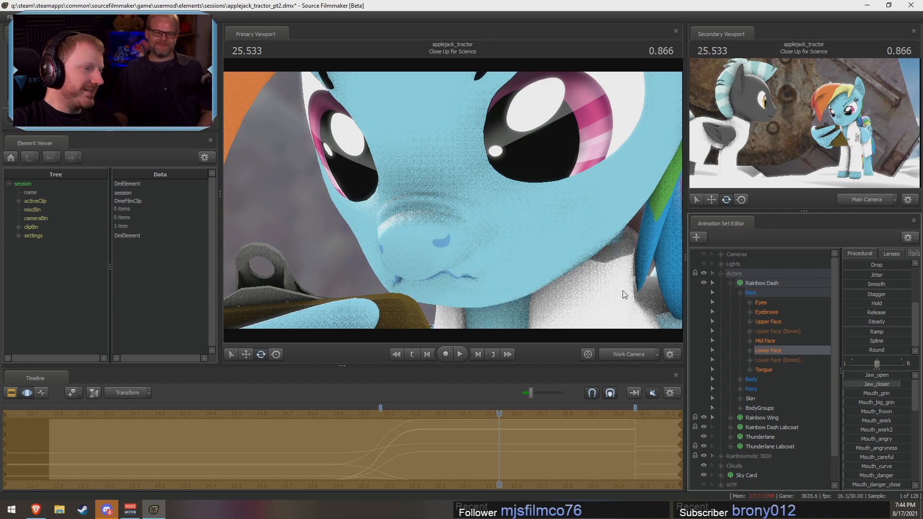
drag(624, 292, 422, 255)
key(s)
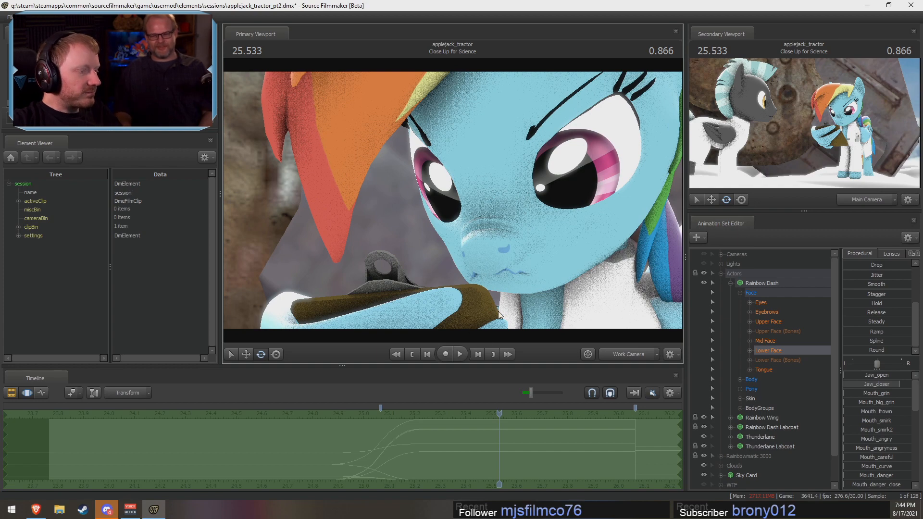
Step: Restore the time selection of about 25.0 to 25.13 s and switch the primary viewport to the Main Camera
scroll(498, 425, down, 2)
shift+drag(403, 449, 443, 454)
key(F2)
key(F3)
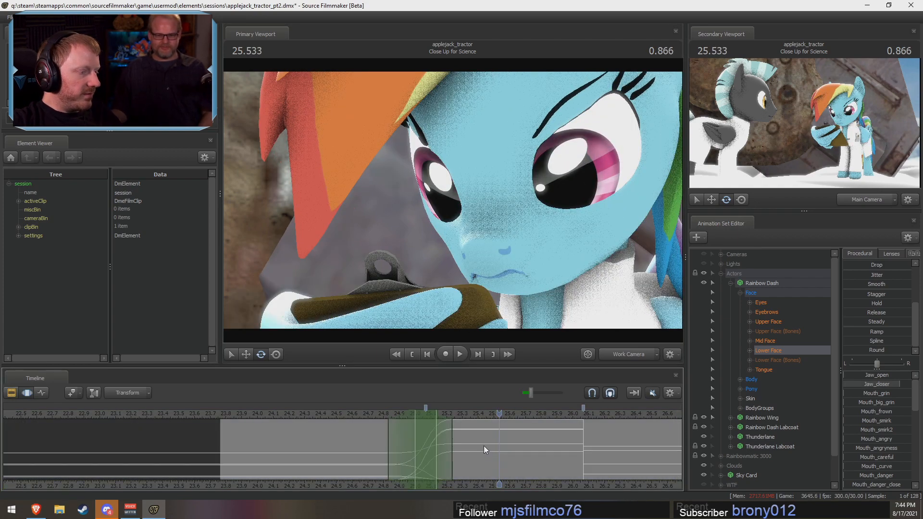
key(F2)
key(F3)
click(618, 354)
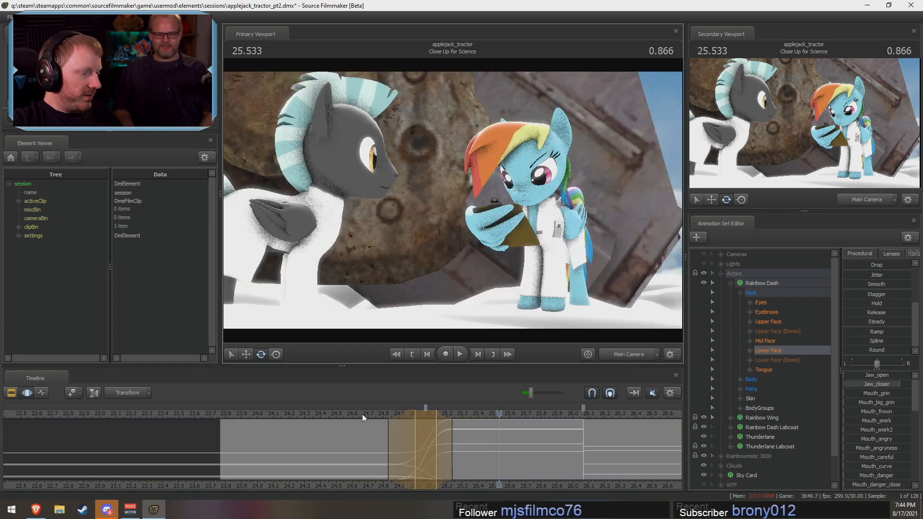
Step: Scrub and play Close Up for Science around 25.0 to 25.5 s to review Rainbow Dash's look down at the clipboard
drag(362, 414, 416, 418)
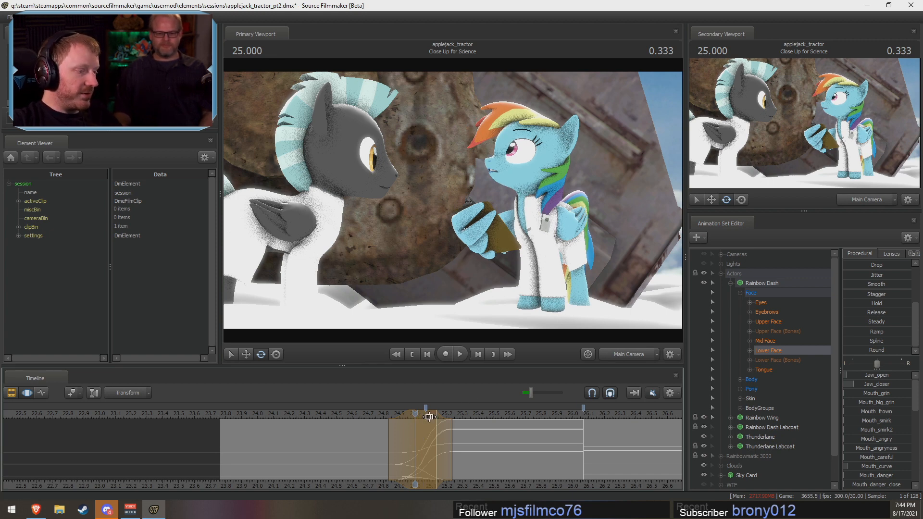
drag(394, 448, 468, 462)
key(space)
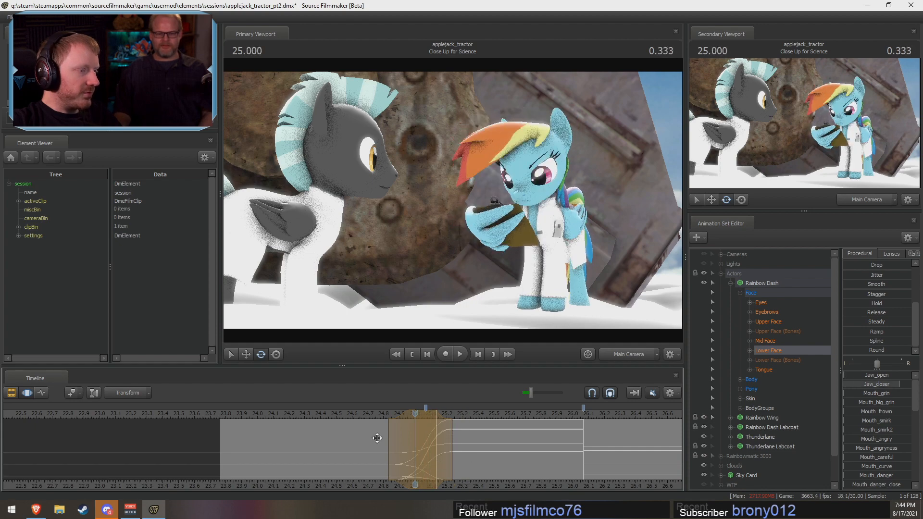
key(space)
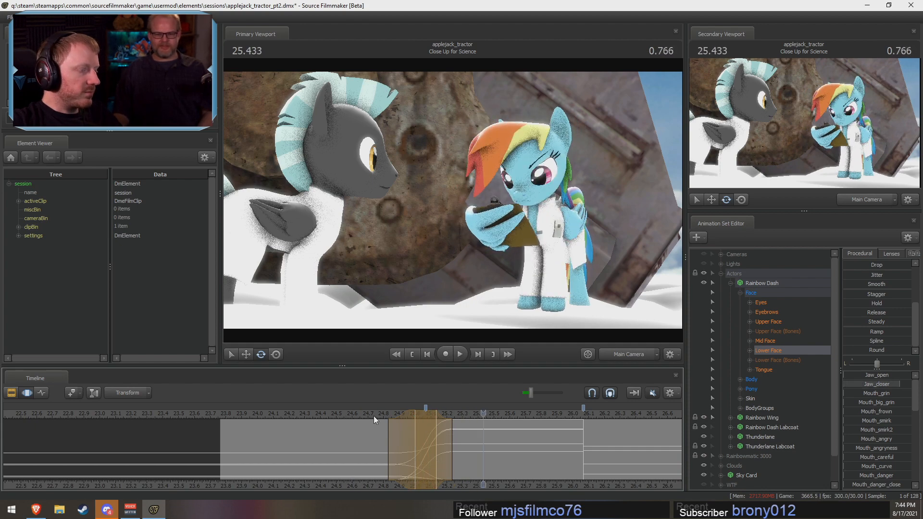
key(space)
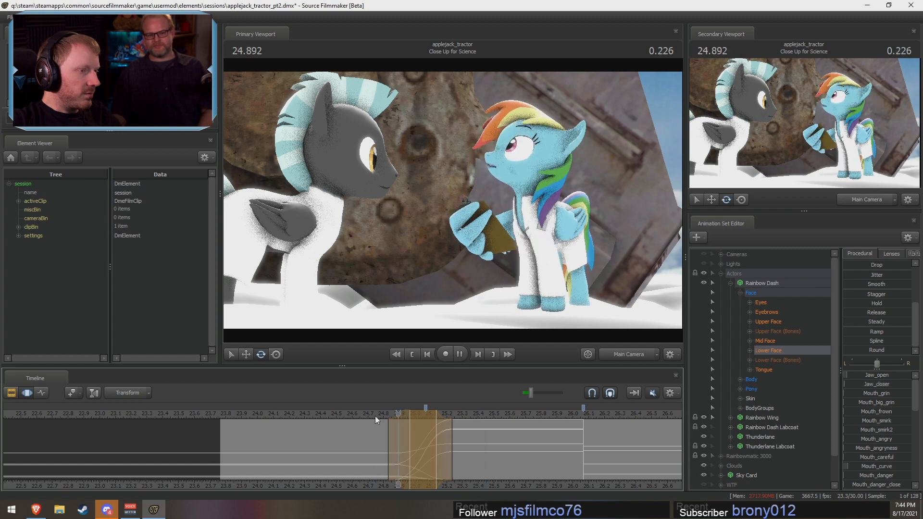
key(space)
Step: Try starting the facial blend's ease-in at about 24.9 s and replay Rainbow Dash's look down
drag(390, 425, 443, 424)
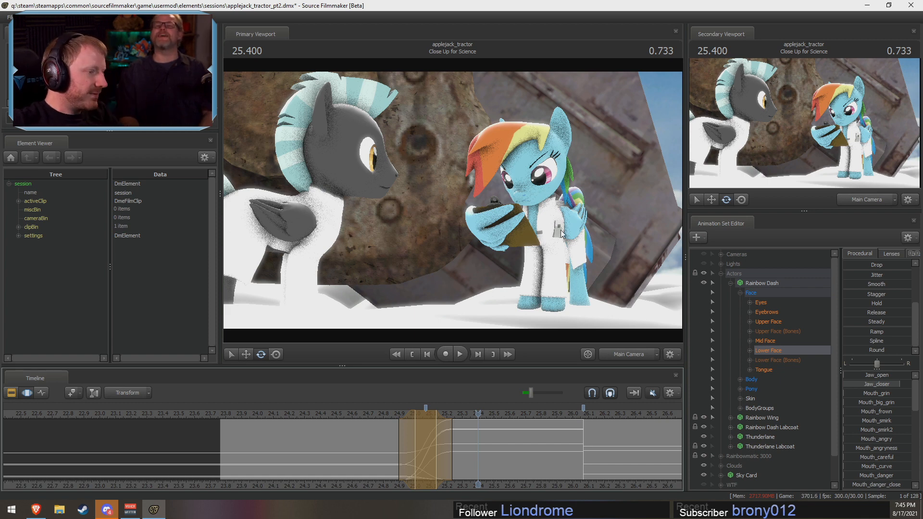
click(363, 415)
key(space)
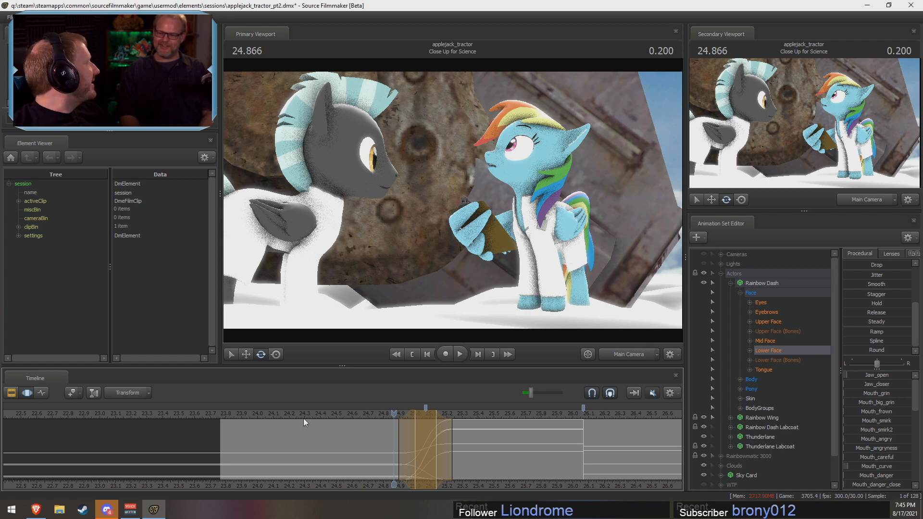
drag(344, 415, 351, 414)
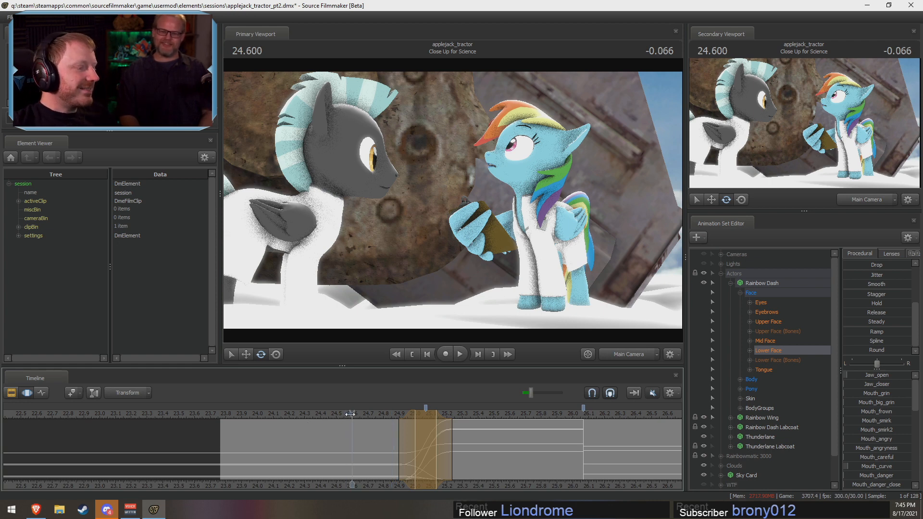
key(space)
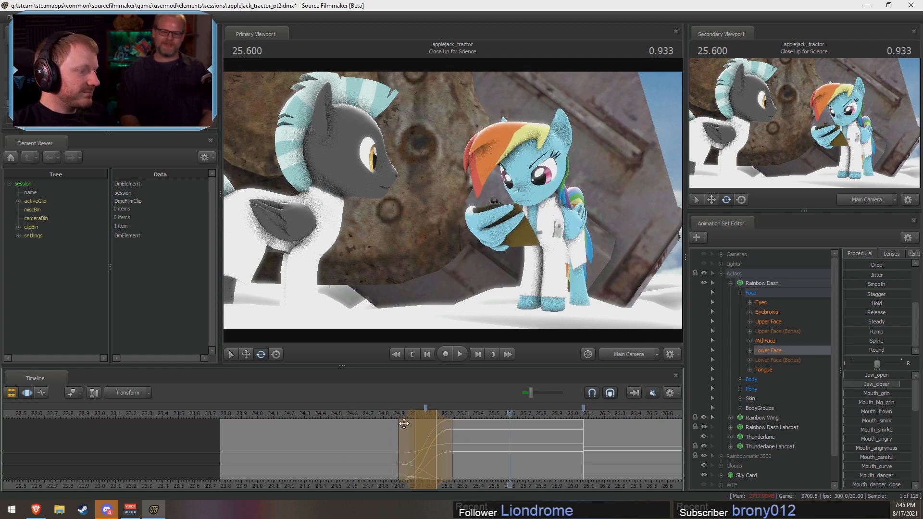
Step: Start the facial blend's ease-in at about 24.83 s and its hold at about 24.97 s, and replay the shot
drag(414, 424, 389, 420)
click(437, 433)
click(381, 415)
key(space)
click(351, 414)
key(space)
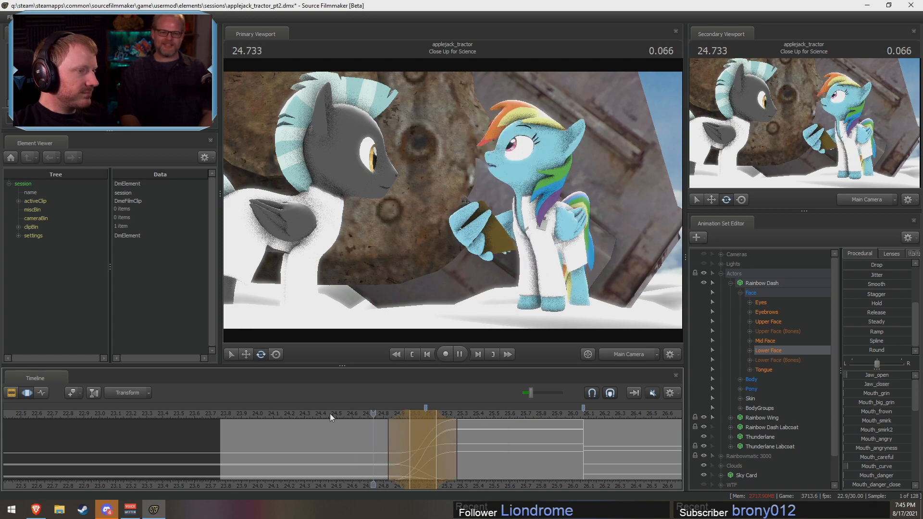
Step: End the facial blend's ease-out at about 25.23 s and replay the shot from about 24.77 s
key(space)
drag(438, 449, 439, 434)
click(380, 414)
key(space)
key(space)
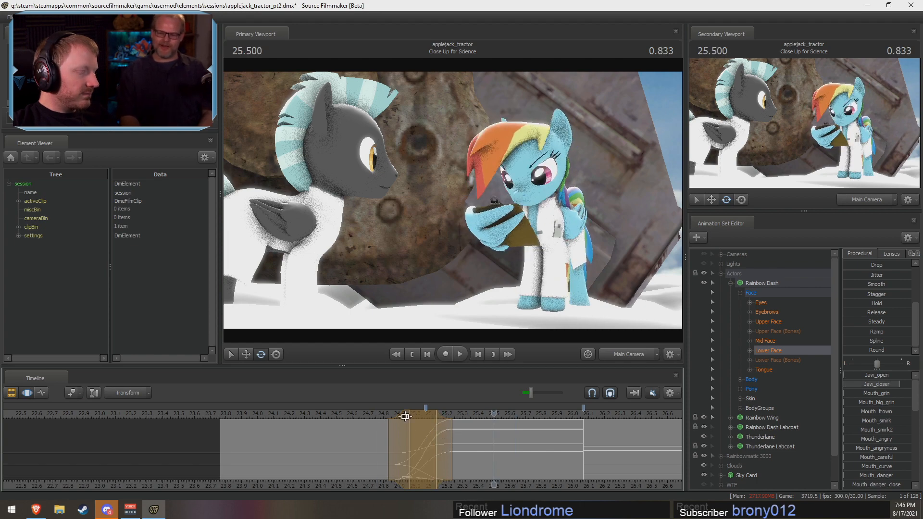
click(379, 415)
key(space)
key(space)
Step: Inspect the blend around 24.99 to 25.03 s and clear the time selection at 25.1 s
key(shift)
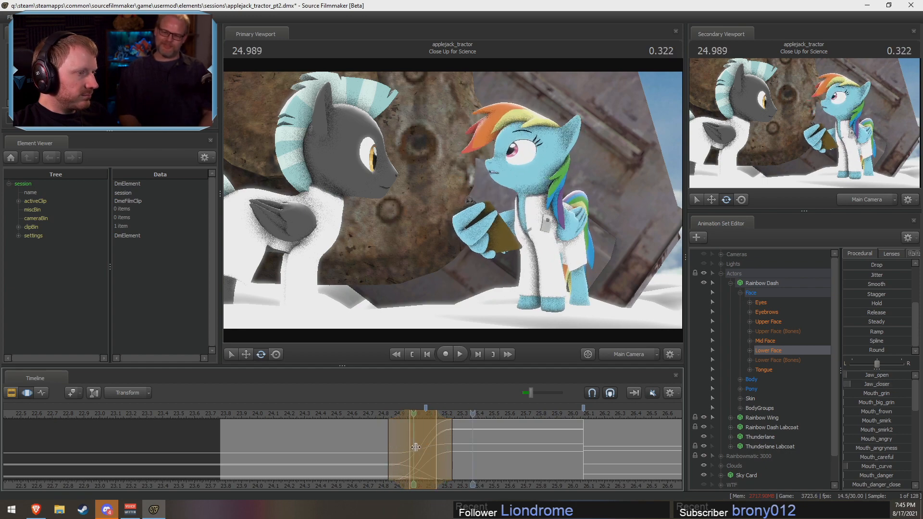
shift+click(422, 450)
scroll(419, 456, up, 6)
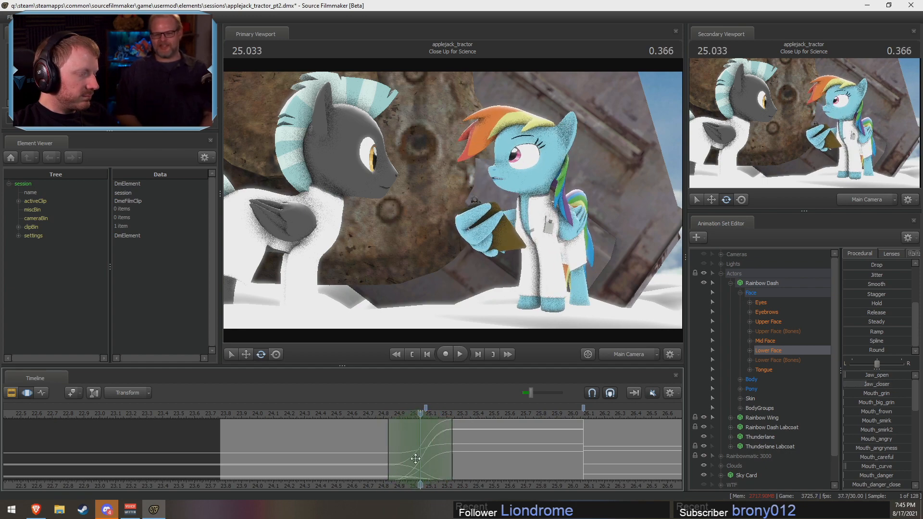
shift+click(431, 457)
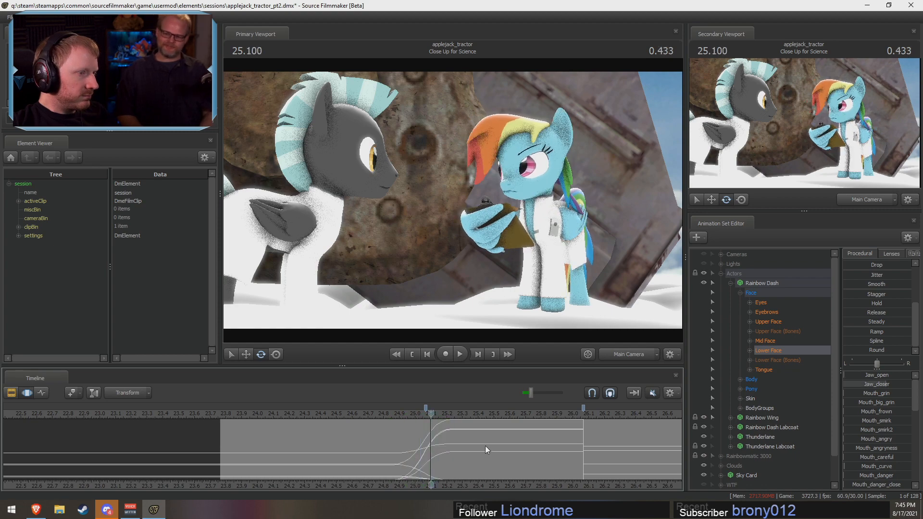
Step: Frame Rainbow Dash's face closely with the work camera and select the whole time range for editing
click(628, 353)
key(w)
drag(538, 240, 567, 208)
key(s)
key(w)
key(ctrl+a)
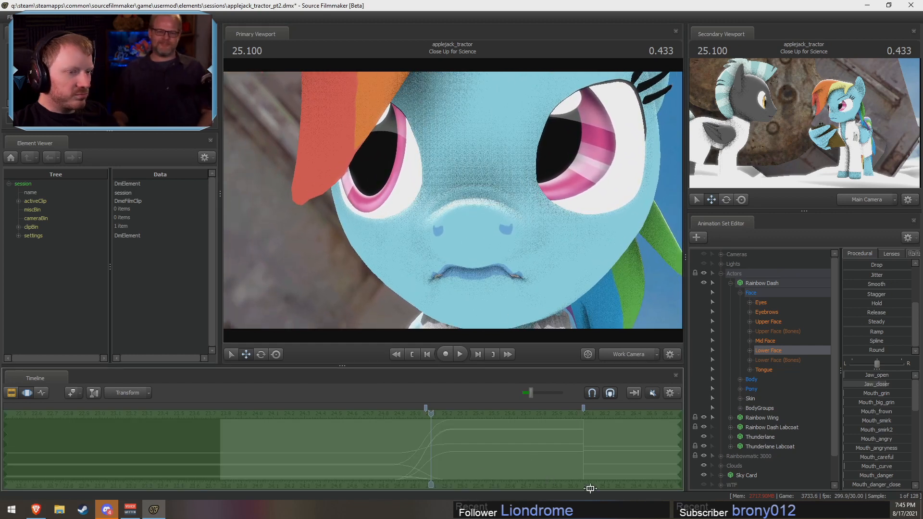
Step: Try a stronger Angry_eyes value on Rainbow Dash's Upper Face over the whole time range
click(769, 321)
scroll(870, 313, up, 3)
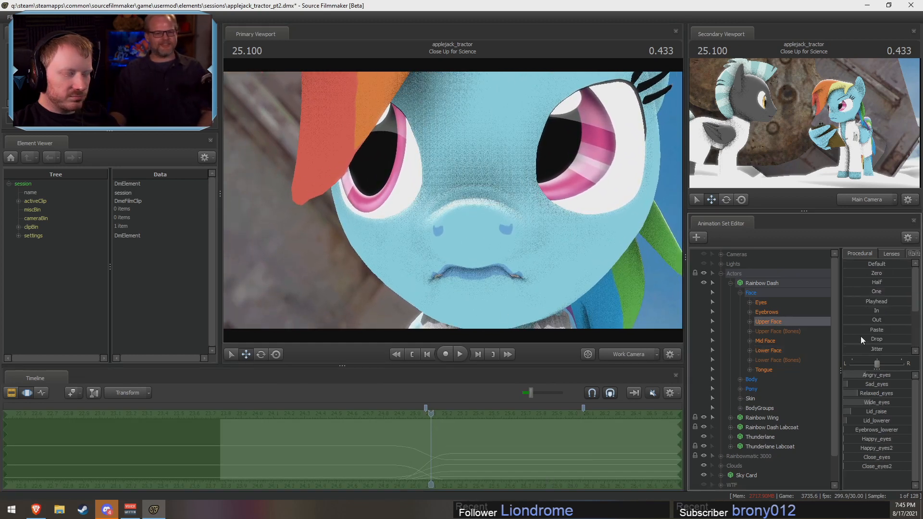
drag(860, 373, 888, 378)
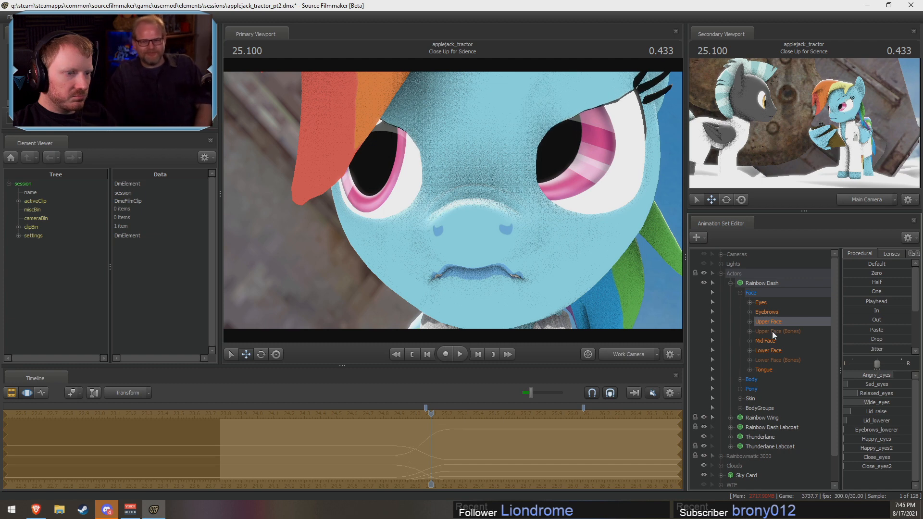
Step: Try tightening Rainbow Dash's mouth by raising Mouth_Letter_B, Mouth_puckerer and Jaw_closer in her Lower Face controls
click(767, 349)
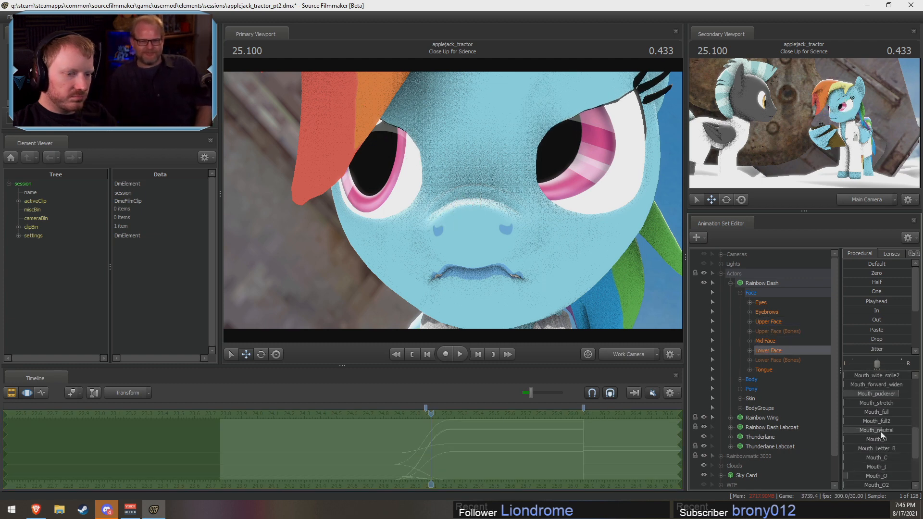
drag(879, 450, 885, 450)
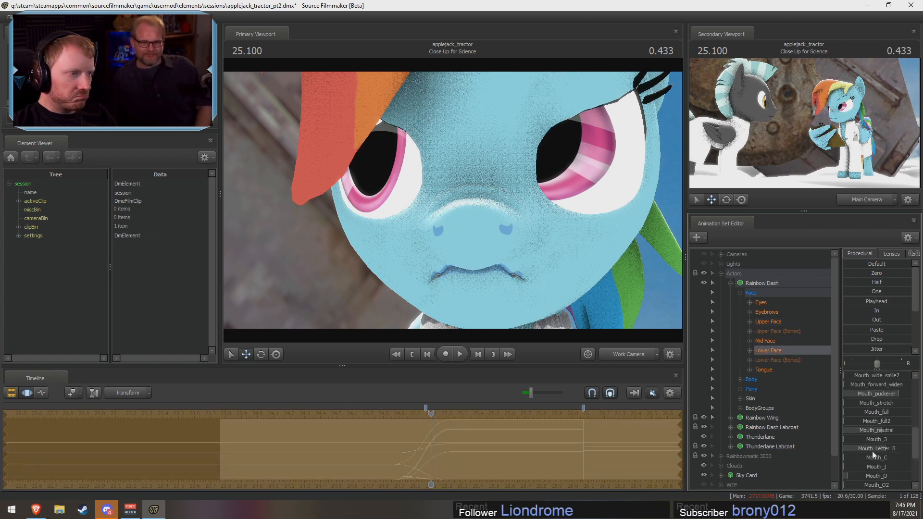
drag(873, 395, 887, 395)
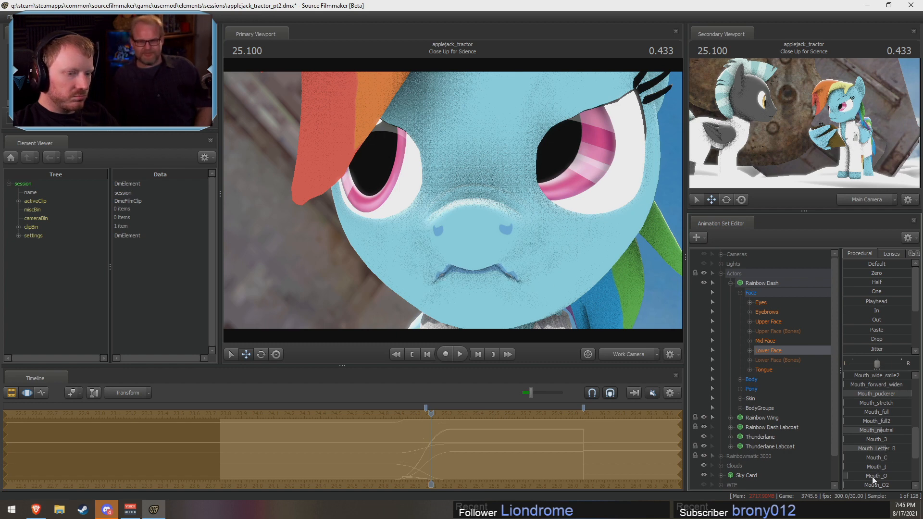
mouse_move(872, 477)
mouse_down()
mouse_move(863, 477)
mouse_move(879, 469)
mouse_up()
scroll(875, 417, up, 7)
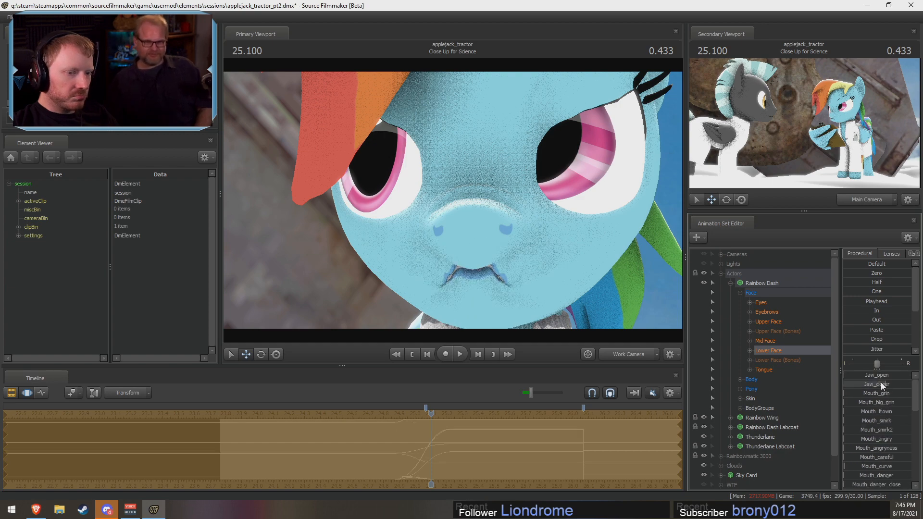
drag(883, 383, 910, 383)
Step: View Rainbow Dash's face from an angle and try redirecting her gaze with the Eyes controls
click(528, 250)
drag(529, 250, 480, 234)
key(d)
key(a)
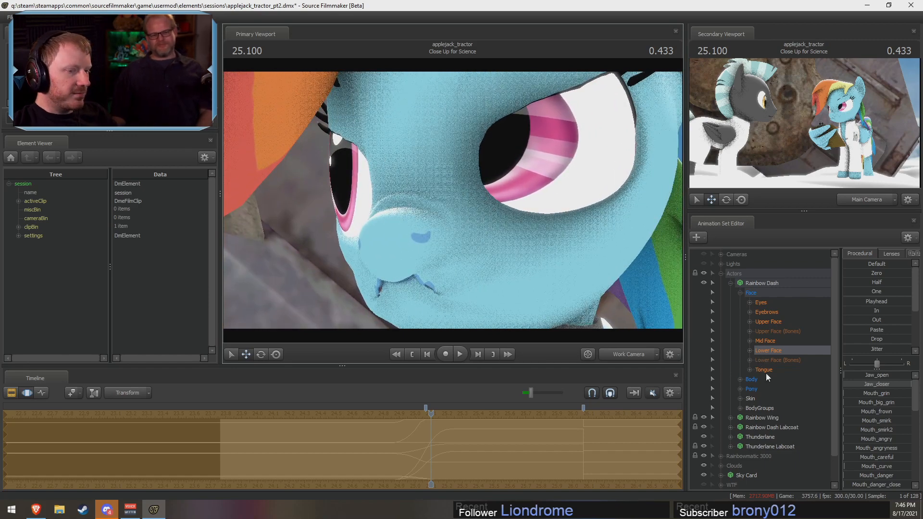
click(760, 302)
drag(877, 383, 879, 383)
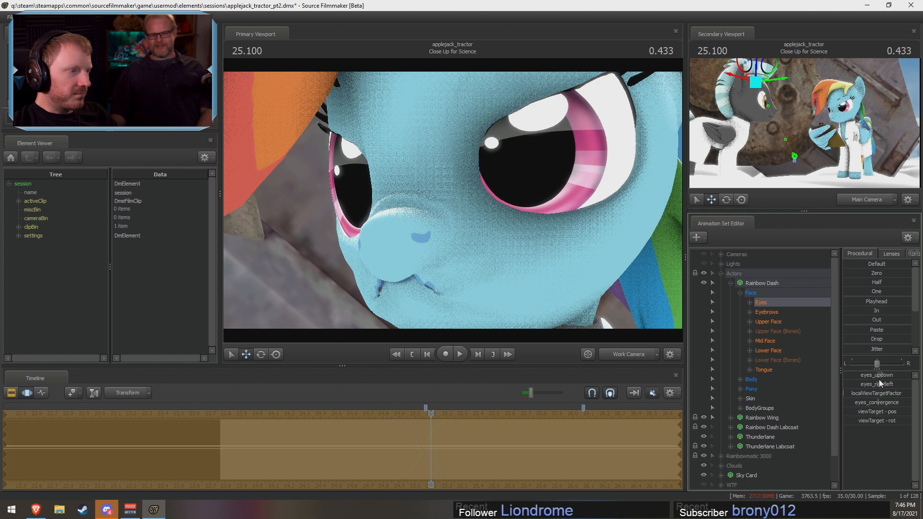
Step: Revisit Rainbow Dash's Lower Face jaw controls and inspect the exaggerated expression from a wider work camera view
click(767, 351)
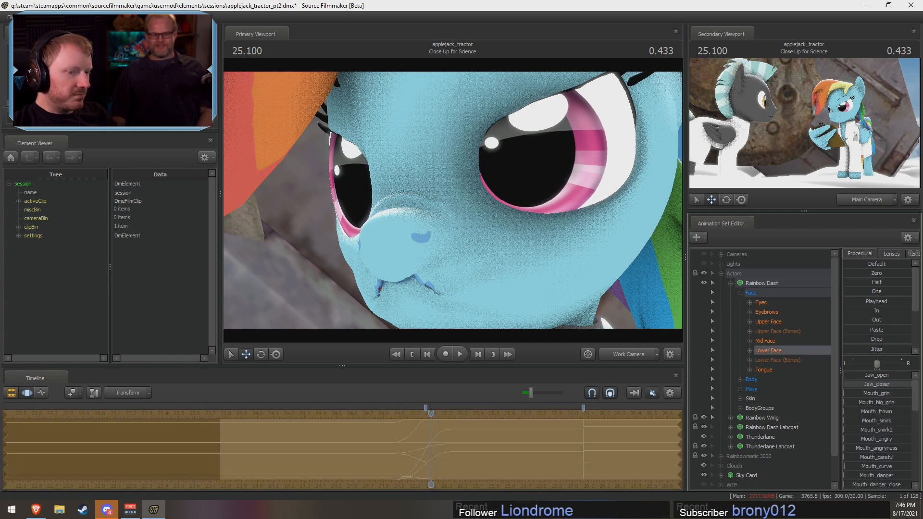
drag(860, 383, 678, 316)
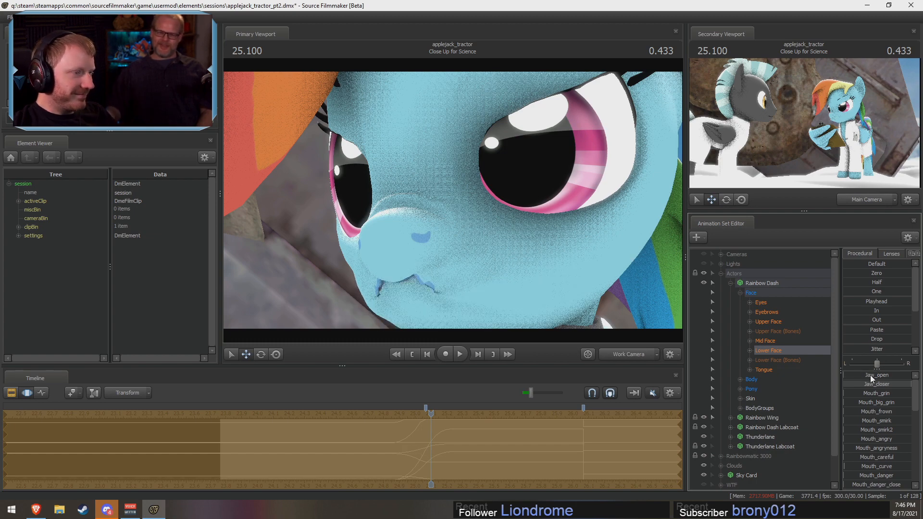
key(s)
drag(452, 200, 452, 200)
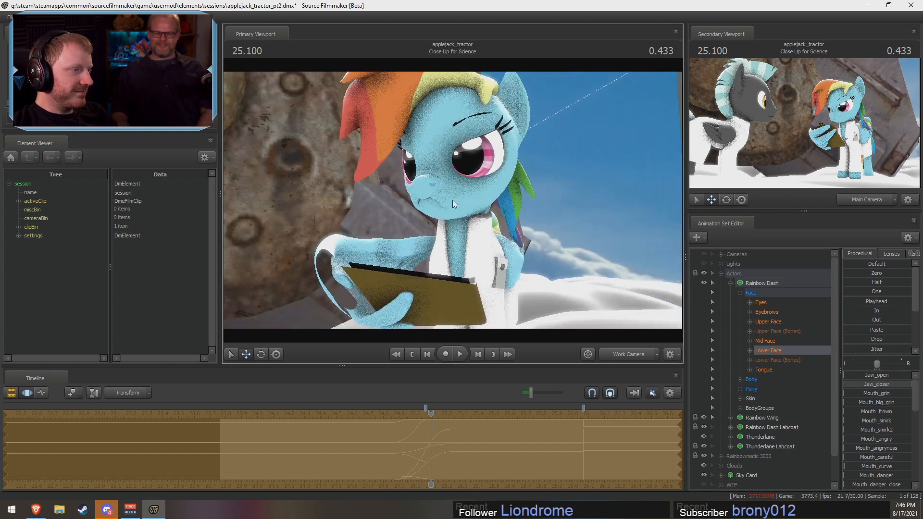
Step: Undo the experimental eye and mouth edits and restore the earlier facial blend selection around 24.97 to 25.13 s
key(ctrl+z)
key(ctrl+z)
key(ctrl+z)
key(ctrl+z)
key(ctrl+z)
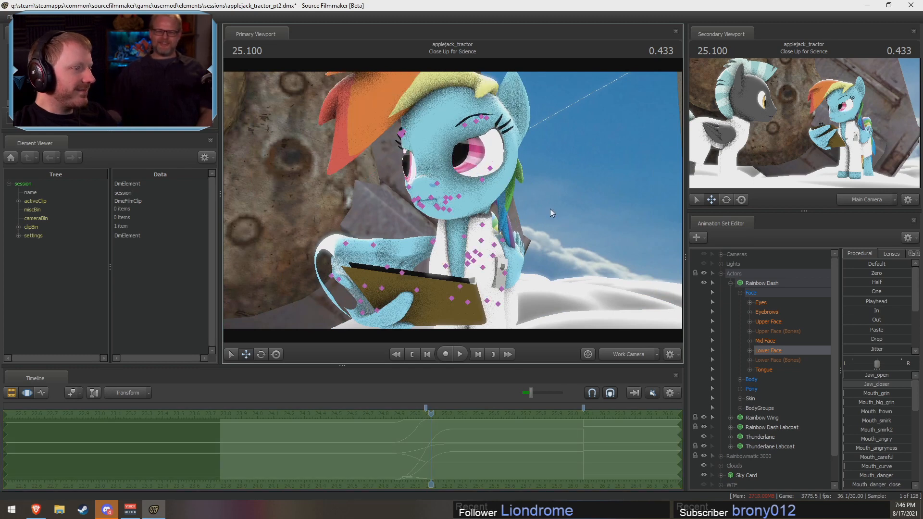
key(ctrl+z)
key(ctrl+z)
key(ctrl+z)
key(ctrl+z)
key(ctrl+z)
key(ctrl+z)
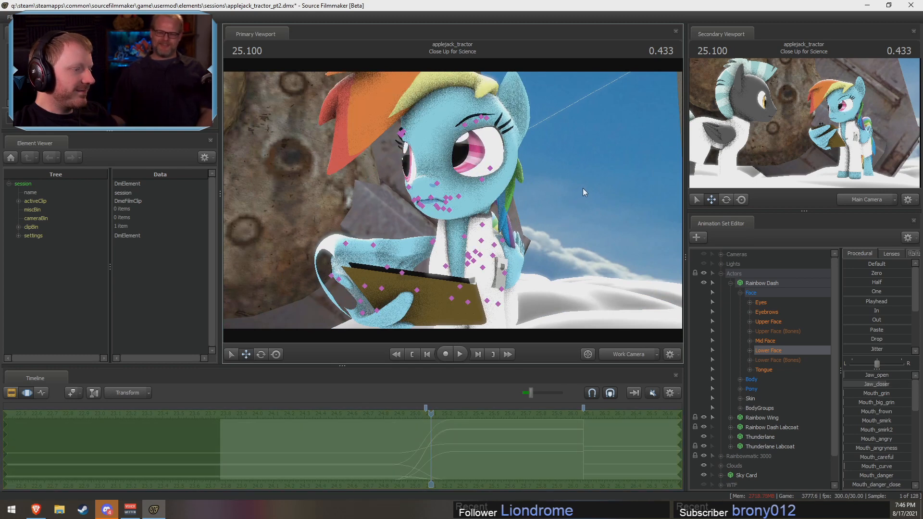
key(ctrl+z)
key(ctrl+z)
key(ctrl+z)
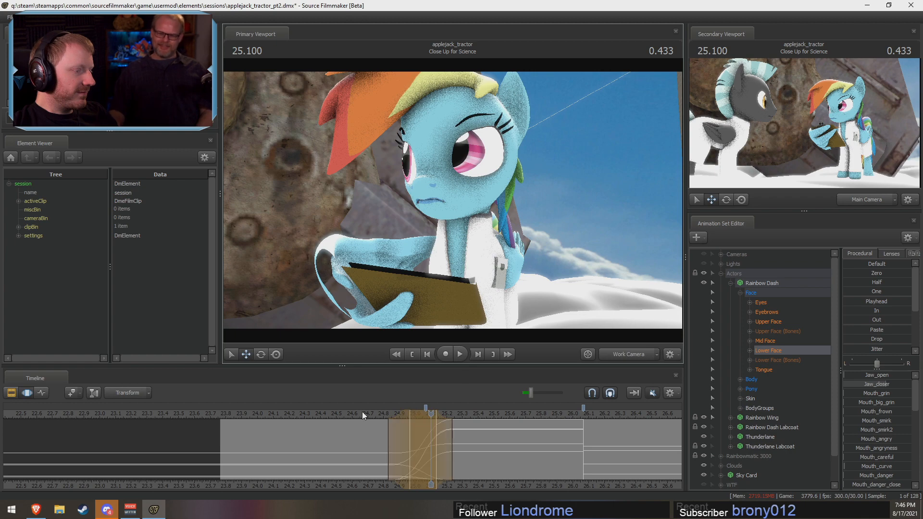
Step: Return the primary viewport to the Main Camera and commit Rainbow Dash's pending facial blend
drag(363, 416, 419, 426)
click(630, 350)
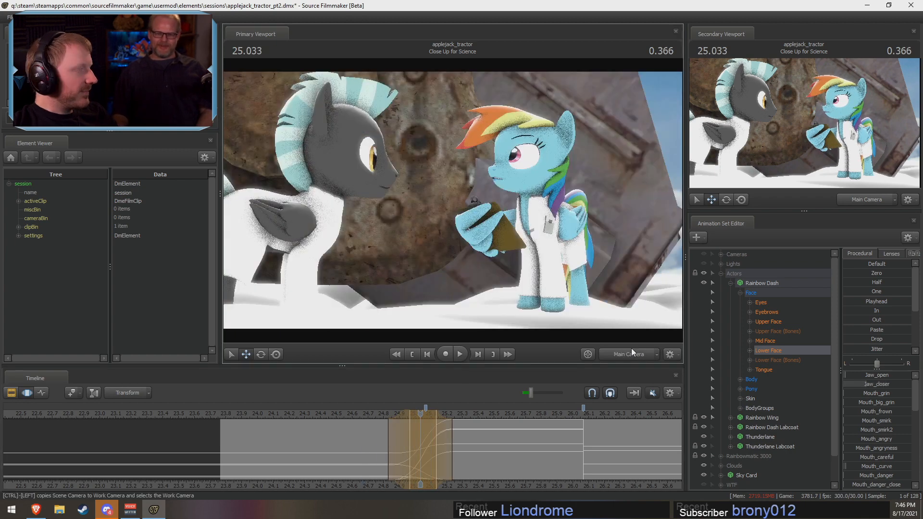
shift+drag(419, 431, 423, 452)
key(Return)
Step: Check Rainbow Dash's expression near 25.02 s and replay the shot from about 24.73 s
key(shift)
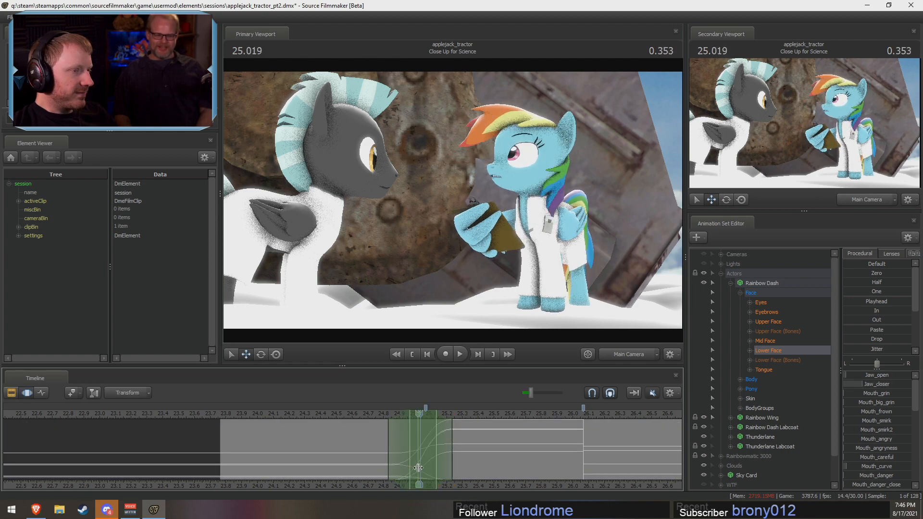
click(374, 414)
key(space)
key(space)
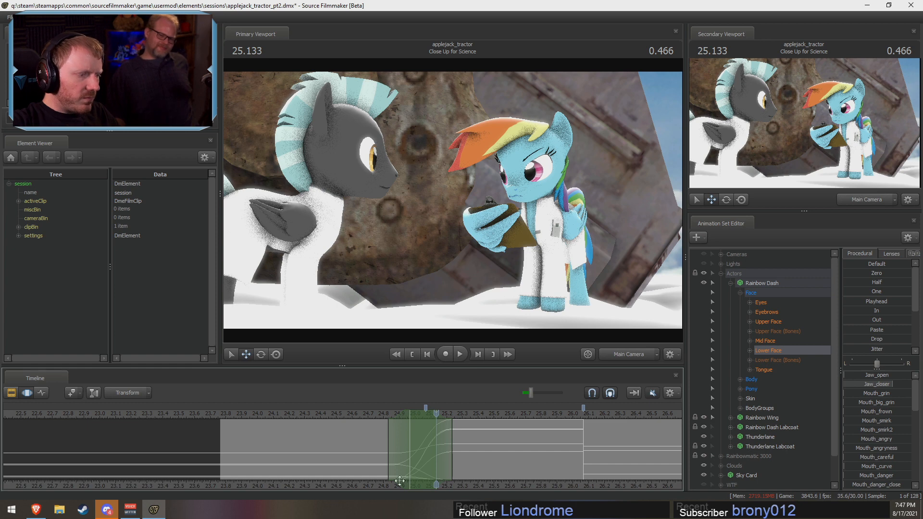
Step: Zero Rainbow Dash's Upper Face controls from about 25.00 to 25.13 s, and raise Close_eyes2 to add a blink
scroll(461, 464, up, 2)
scroll(461, 464, up, 1)
key(shift)
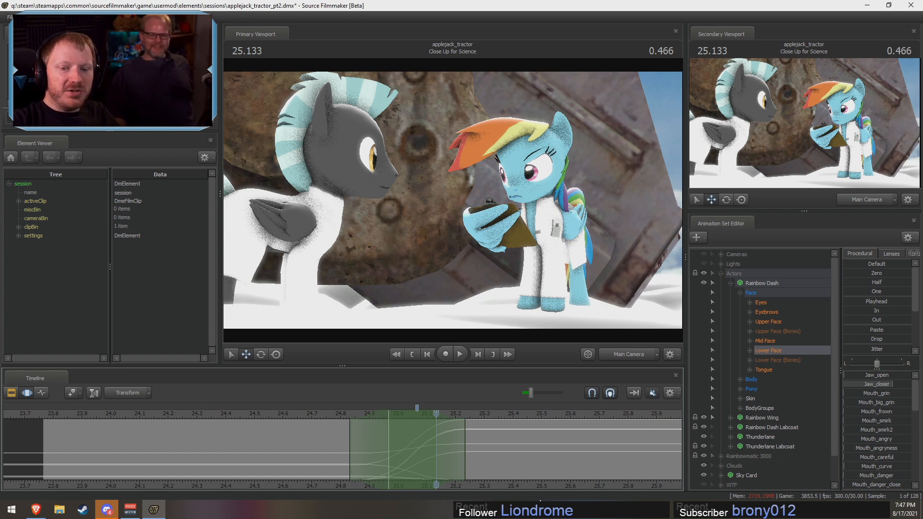
key(shift)
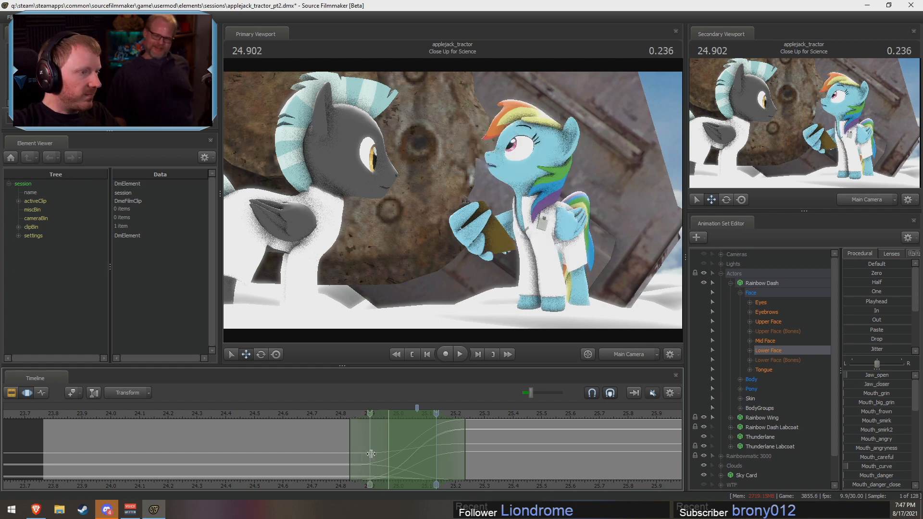
shift+drag(399, 460, 433, 467)
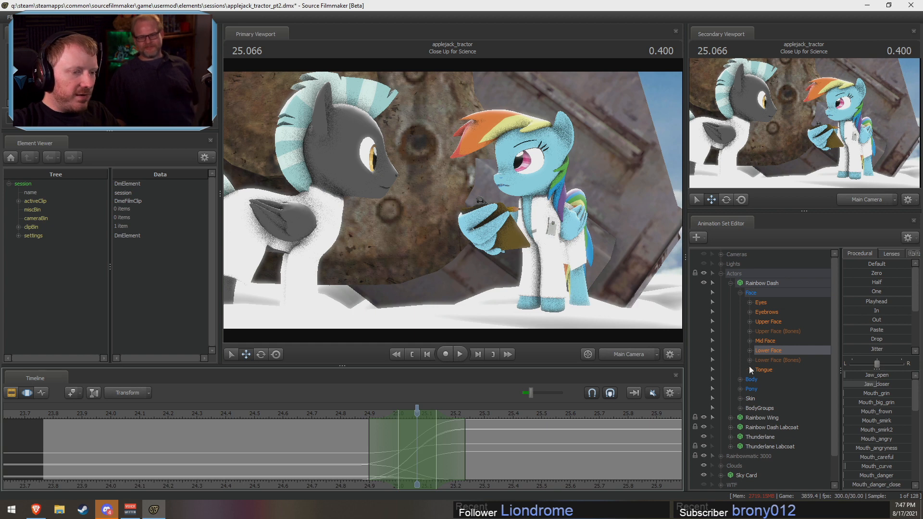
click(764, 320)
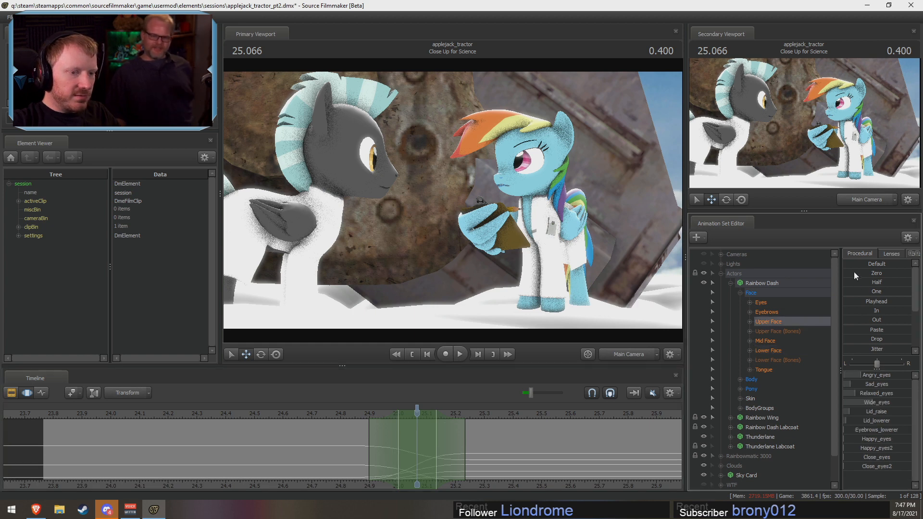
click(876, 273)
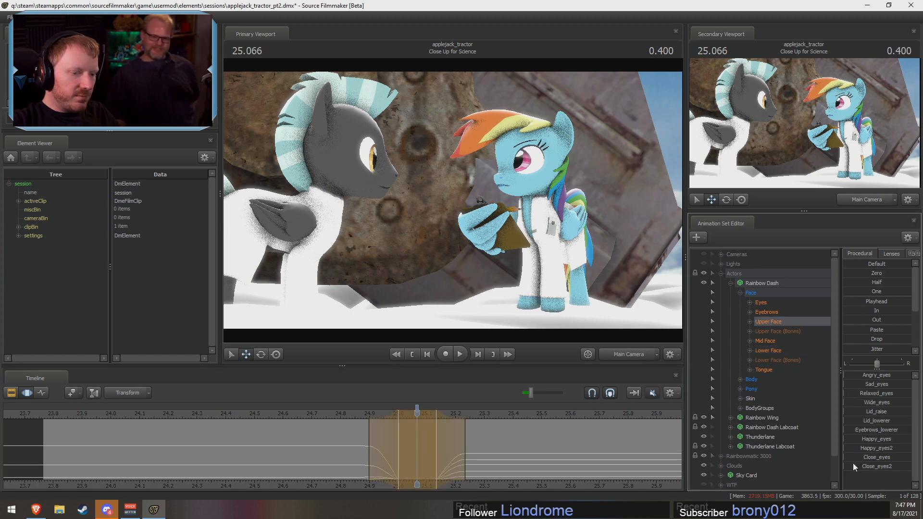
drag(861, 466, 909, 466)
Step: Shift the blink's time selection earlier to about 24.97–25.10 s and play the shot from about 24.80 s
key(shift)
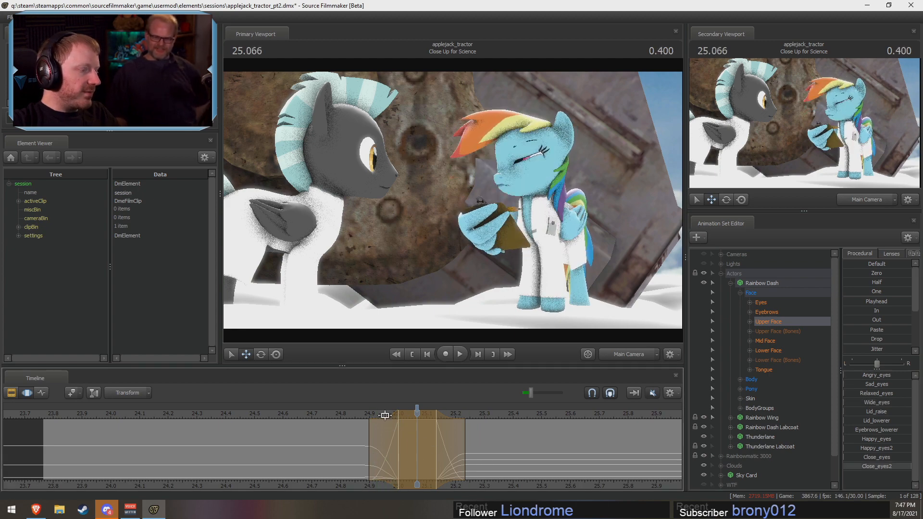
drag(385, 415, 380, 415)
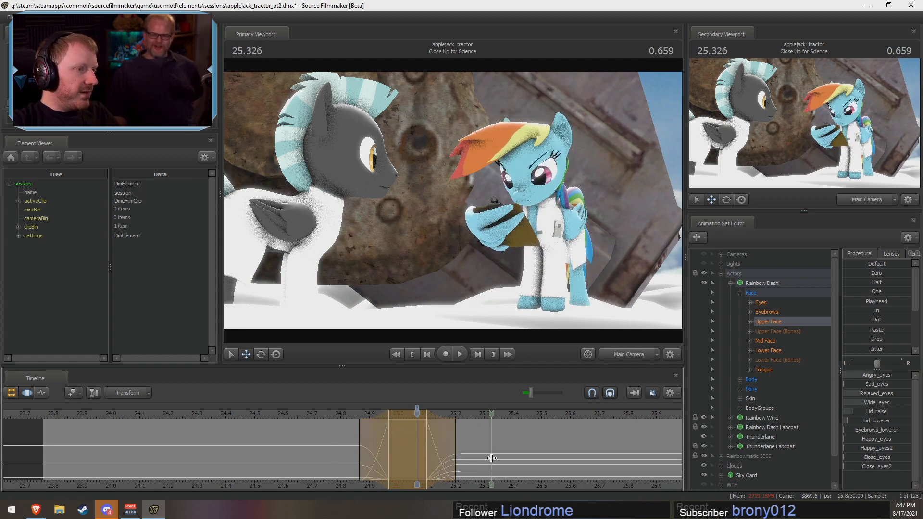
click(339, 415)
key(space)
key(space)
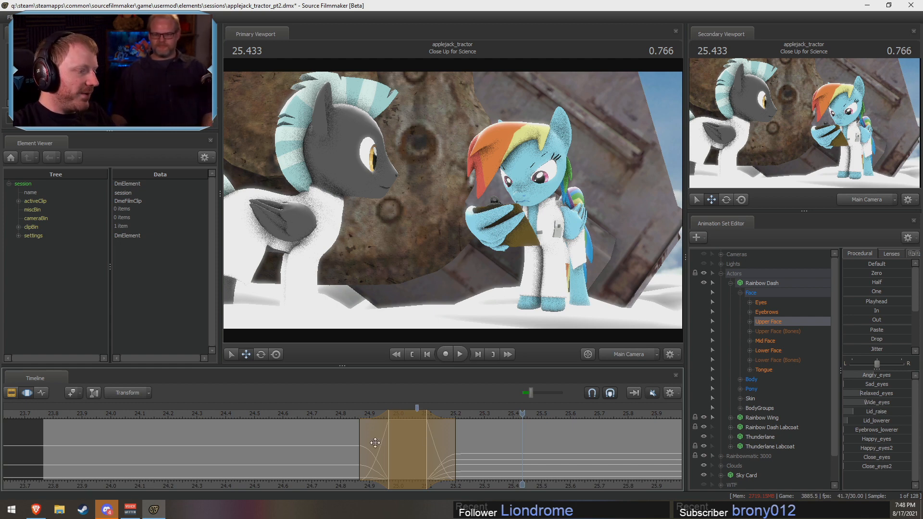
Step: Replay the blink from 24.70 s and commit the pending Upper Face edit
click(343, 416)
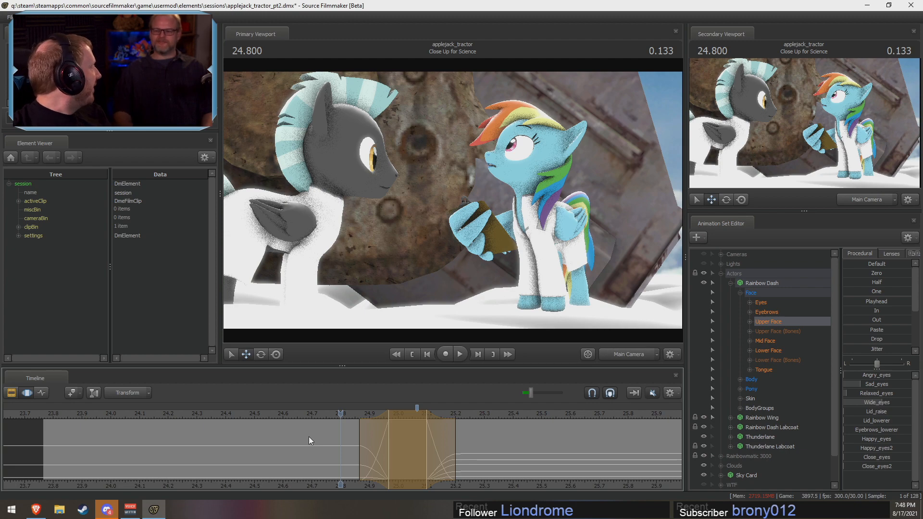
click(310, 414)
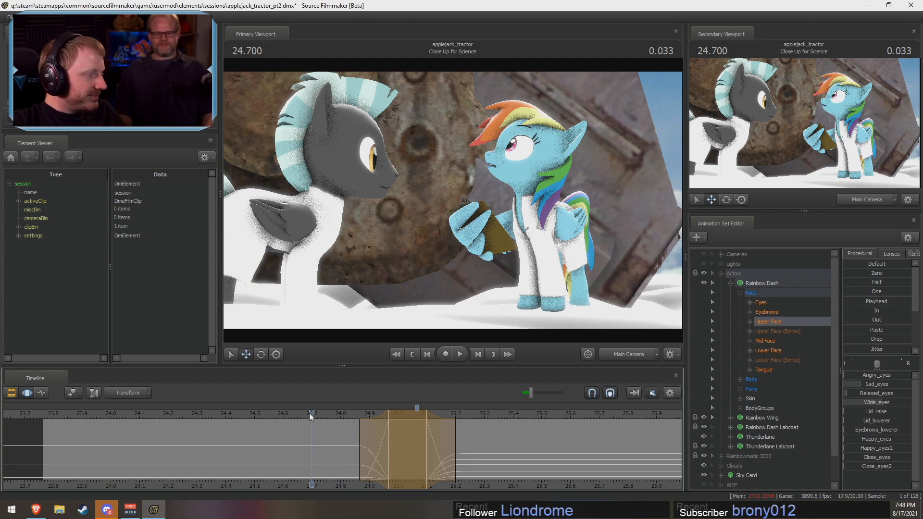
key(space)
drag(342, 457, 363, 459)
key(F2)
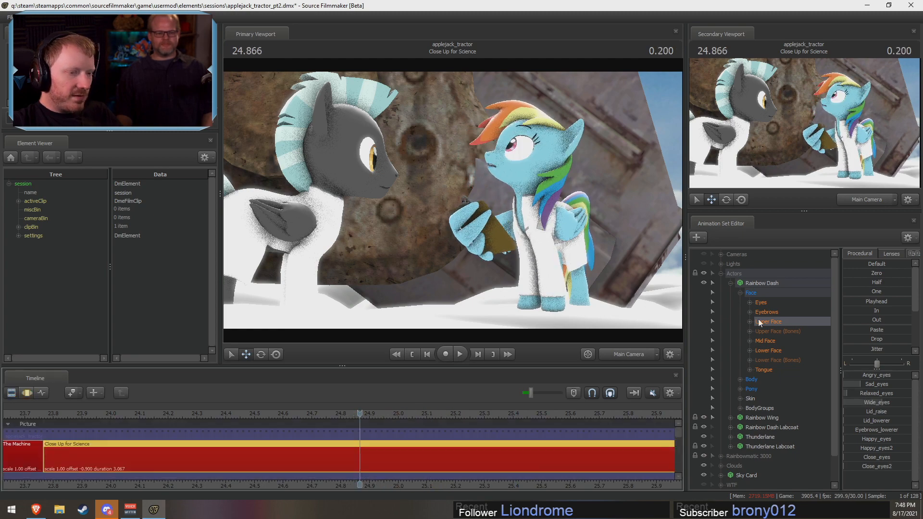
key(F3)
Step: Nudge Rainbow Dash's eyes_updown control over about 24.97–25.03 s, with a lead-in from about 24.87 s
click(761, 303)
click(765, 321)
scroll(404, 435, up, 2)
click(400, 437)
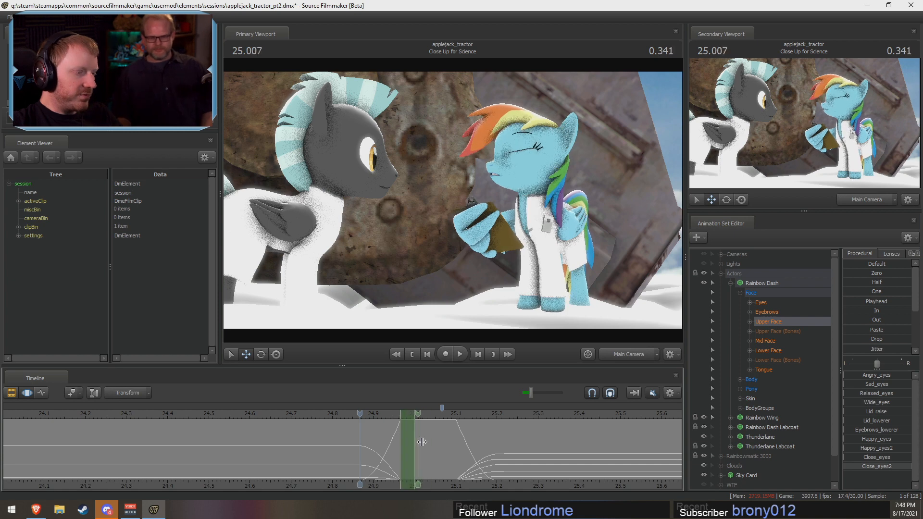
drag(393, 442, 387, 414)
click(345, 414)
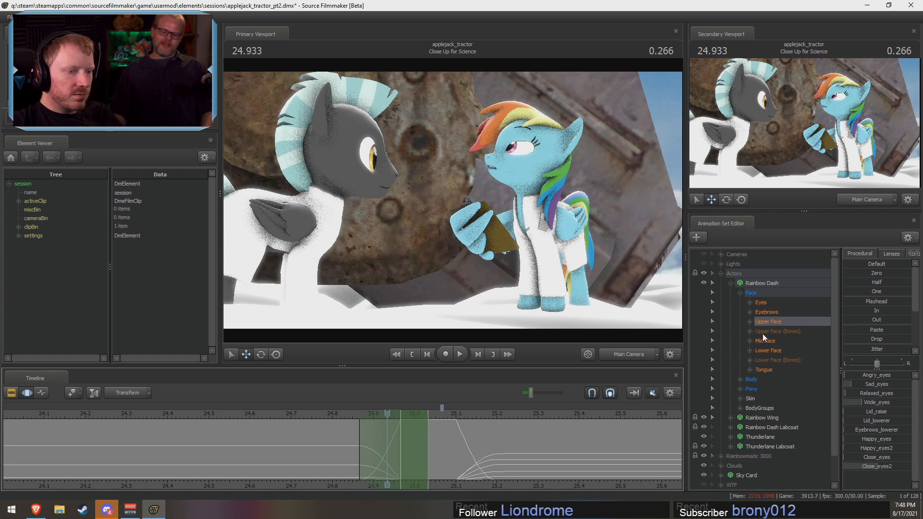
click(759, 303)
drag(860, 375, 864, 377)
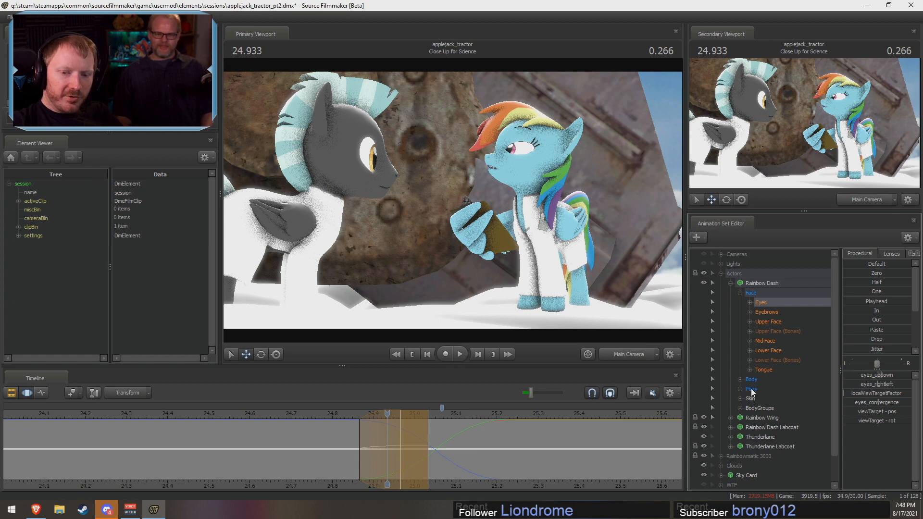
Step: Play the shot from about 24.83 s, scrub through the blink, and commit the pending Eyes adjustment
click(345, 413)
key(space)
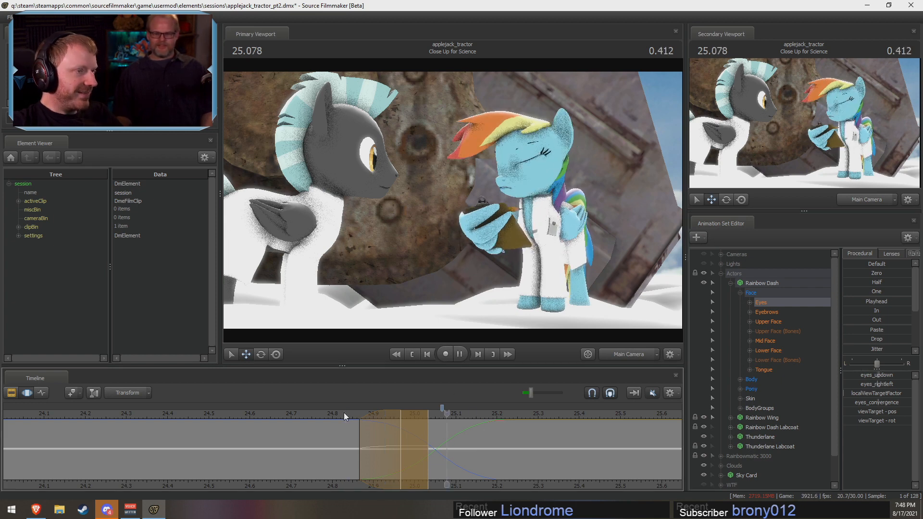
key(space)
key(shift)
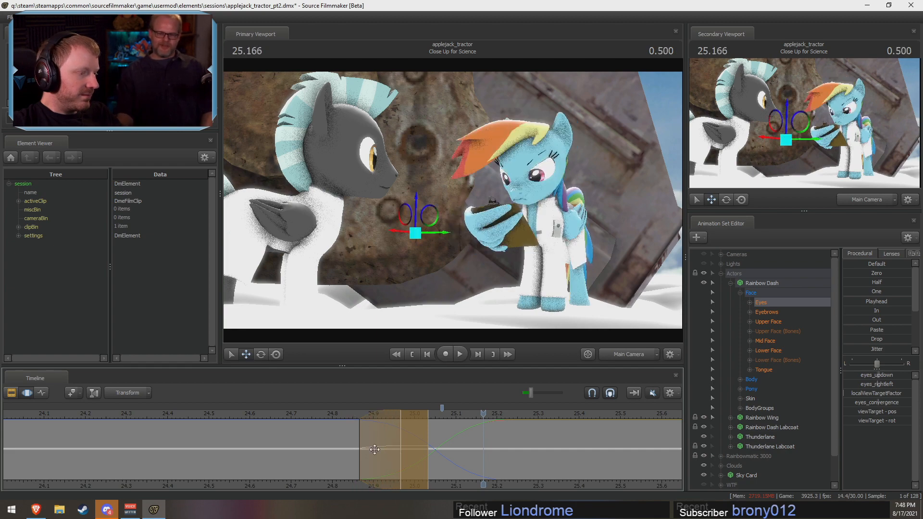
key(shift)
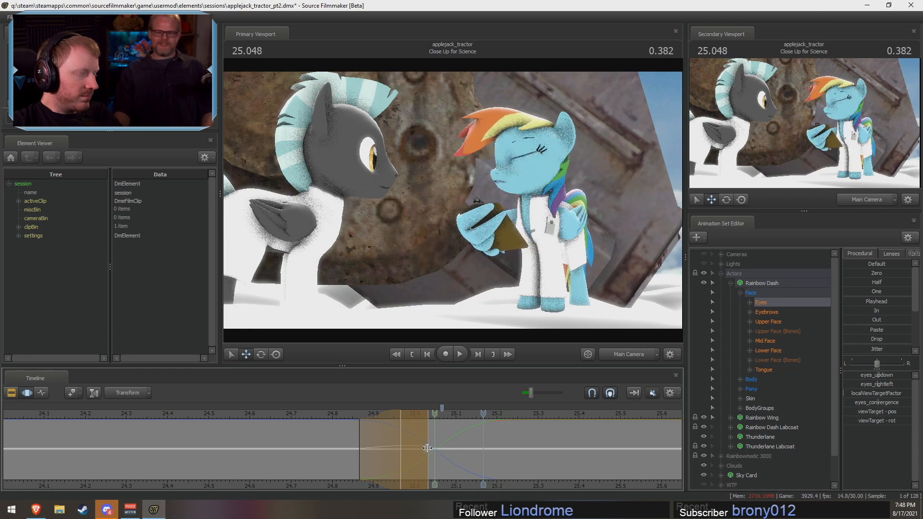
key(F2)
key(F3)
Step: Replay the shot from about 24.77 s and again from 24.80 s to examine Rainbow Dash's eye movement and blink
click(319, 413)
key(space)
key(space)
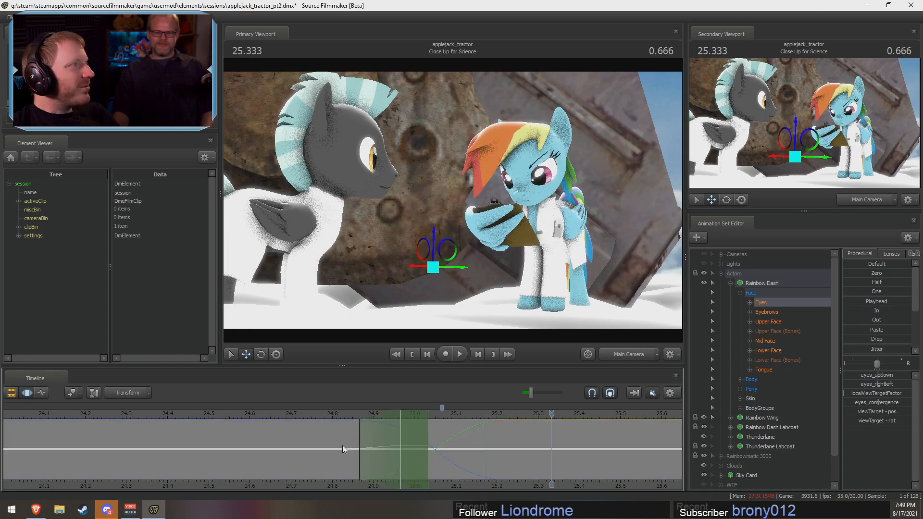
middle_drag(494, 488, 410, 491)
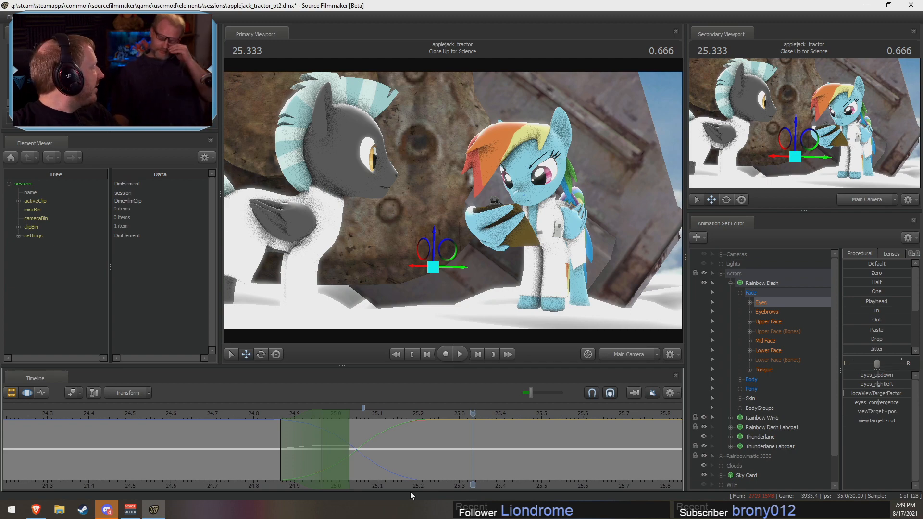
key(shift)
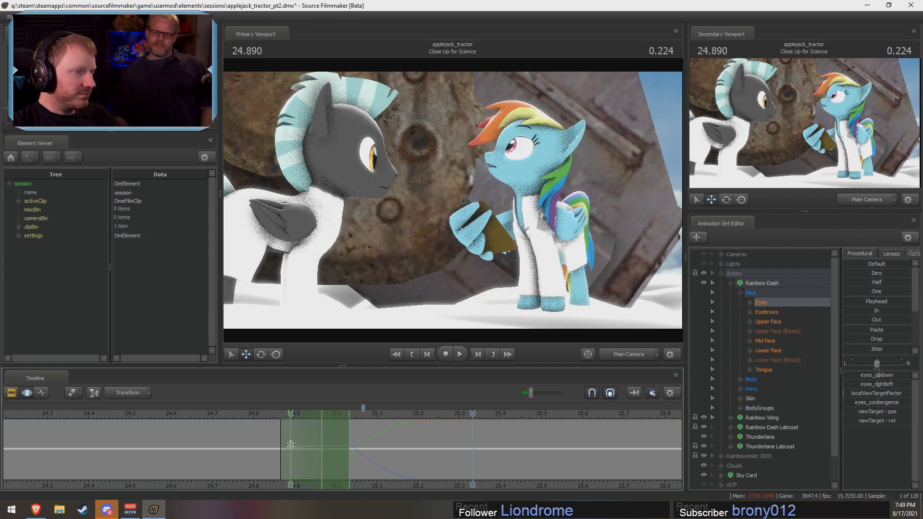
click(253, 415)
key(space)
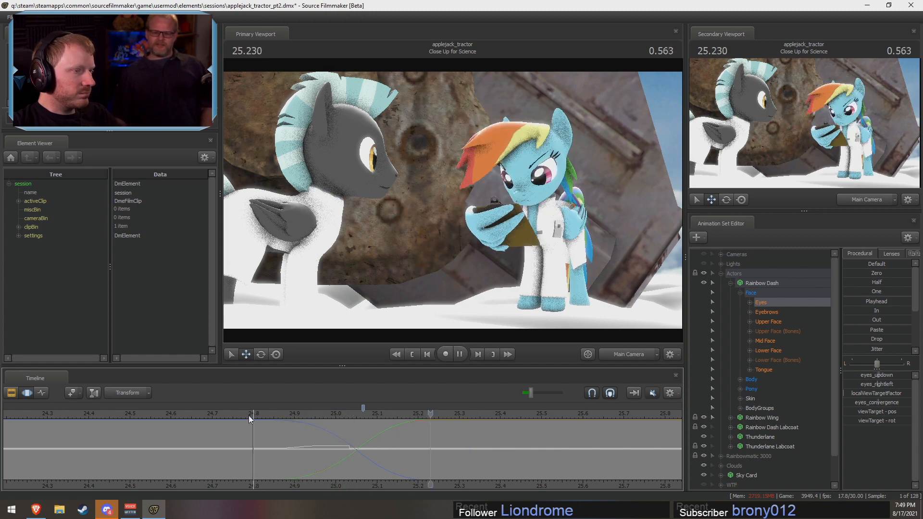
key(space)
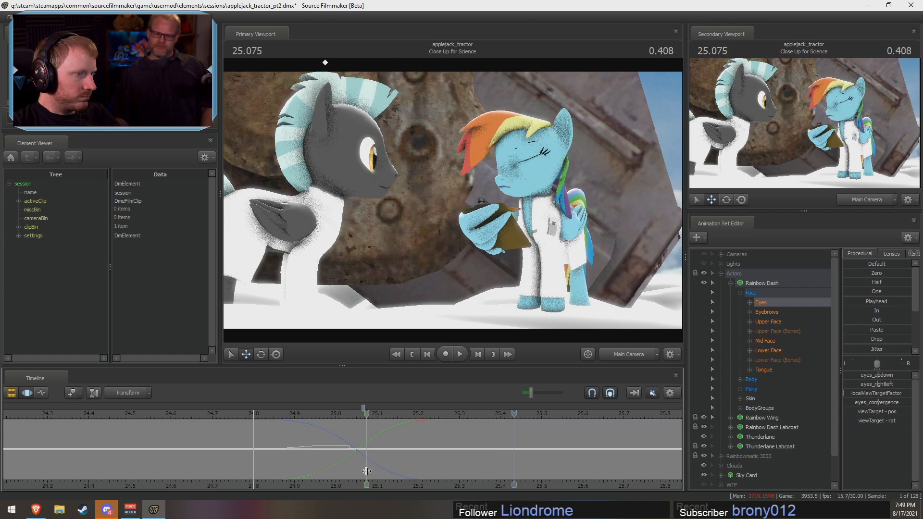
Step: Rotate Rainbow Dash's Head upward at about 25.07 s, with falloff from about 24.90 to 25.23 s
click(365, 471)
scroll(364, 471, up, 1)
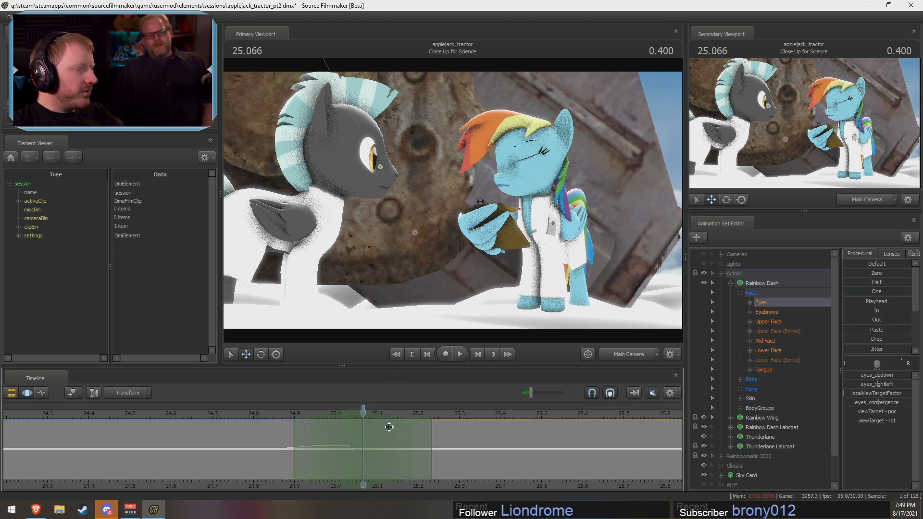
key(ctrl)
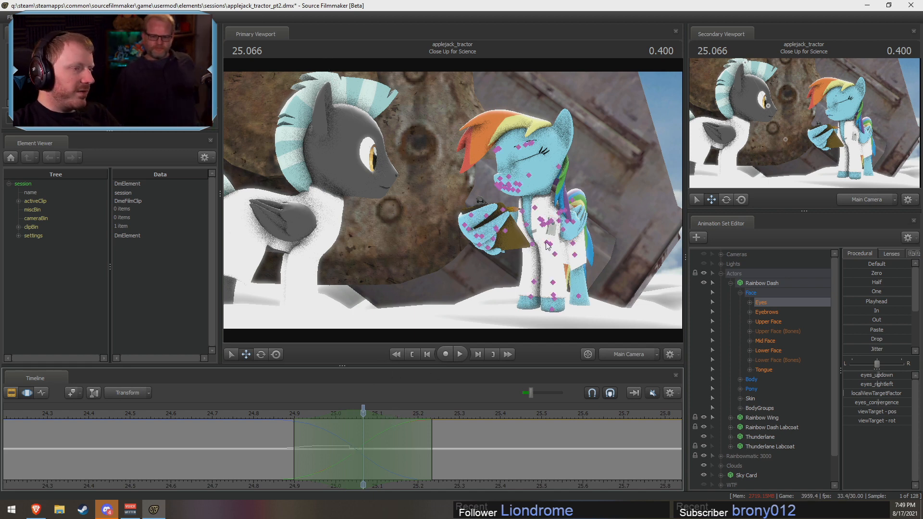
ctrl+click(535, 183)
key(e)
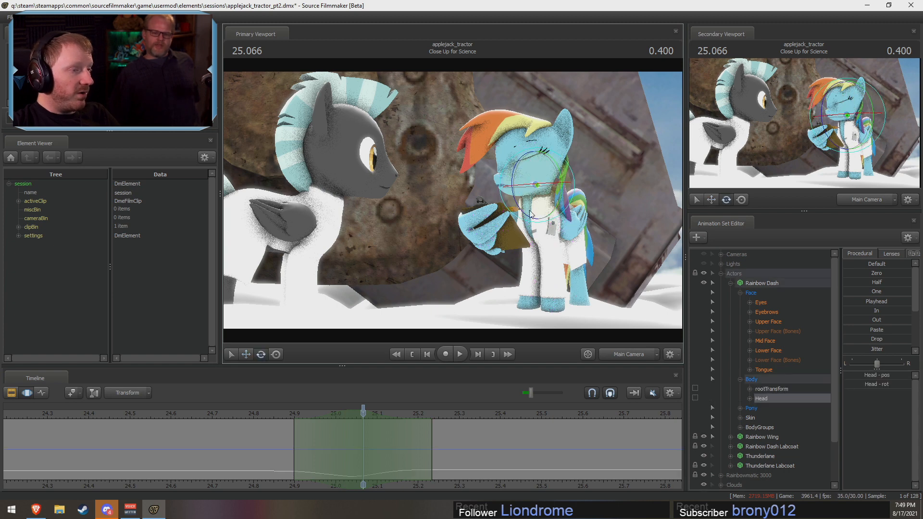
drag(526, 215, 530, 157)
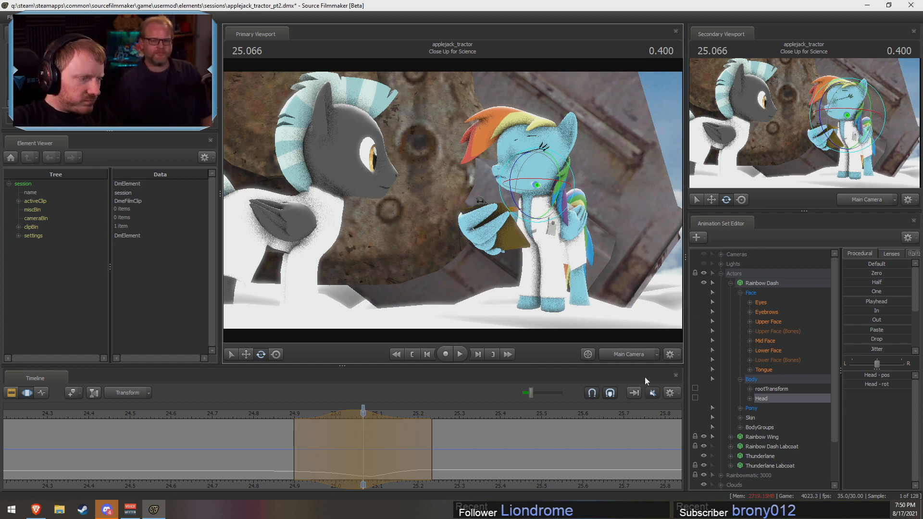
Step: Shorten the head rotation's time selection to about 24.90–25.17 s, replaying the shot from about 24.83 s to judge the timing
click(268, 422)
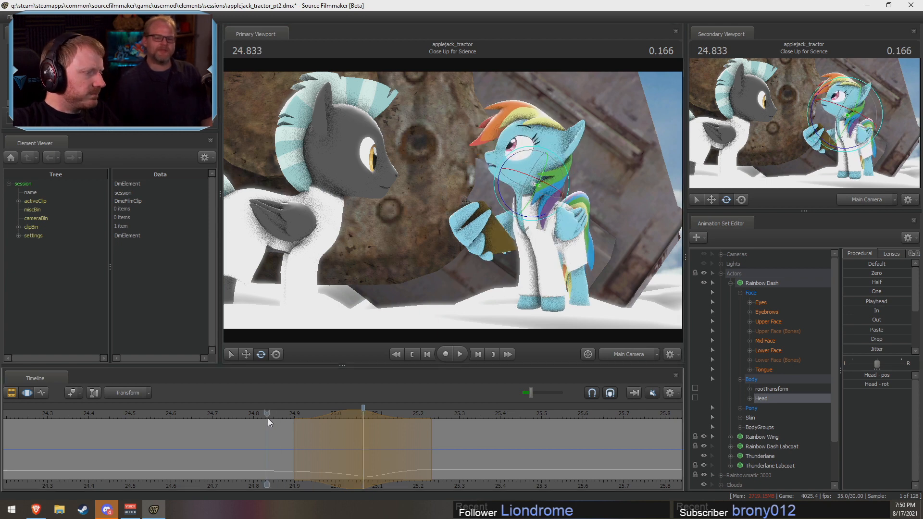
key(space)
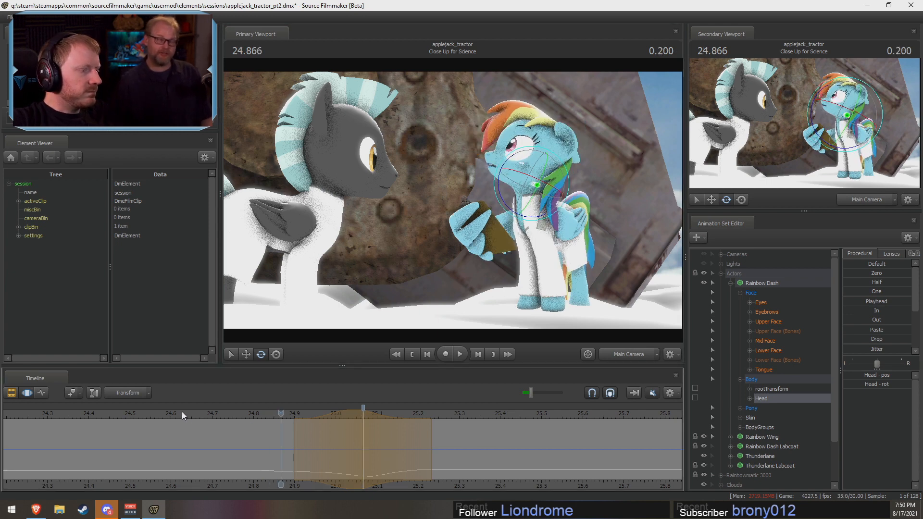
key(space)
key(shift)
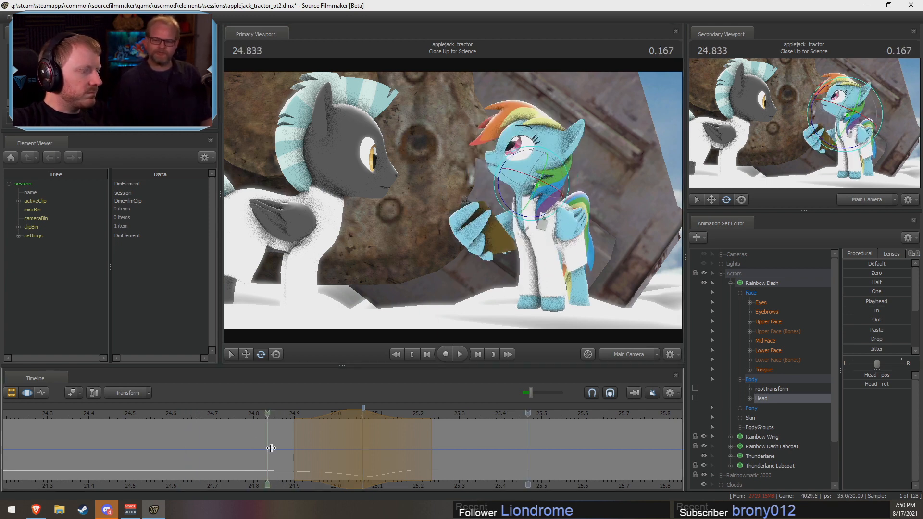
mouse_move(399, 459)
mouse_down()
mouse_move(391, 461)
mouse_move(417, 458)
mouse_move(404, 455)
mouse_up()
click(269, 413)
key(space)
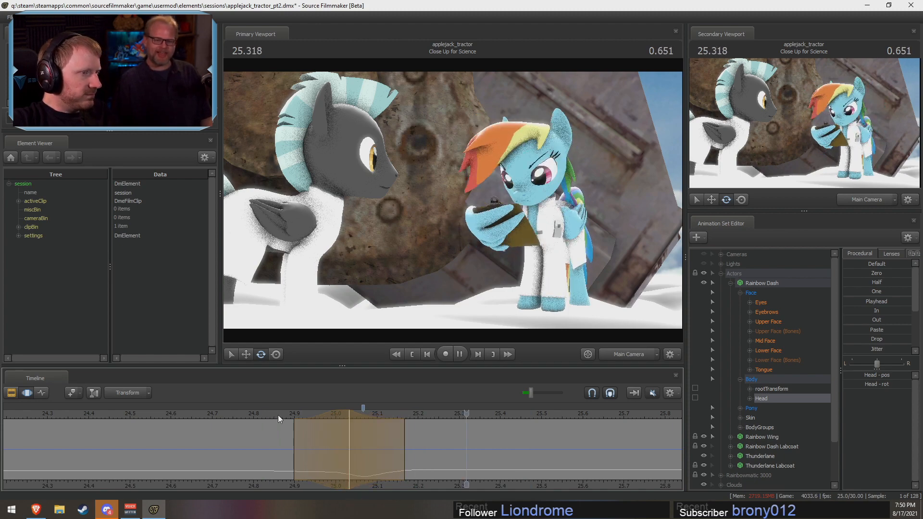
key(space)
Step: Tighten the head rotation's timing by moving its selection earlier to about 24.87–25.13 s, and replay the shot
key(shift)
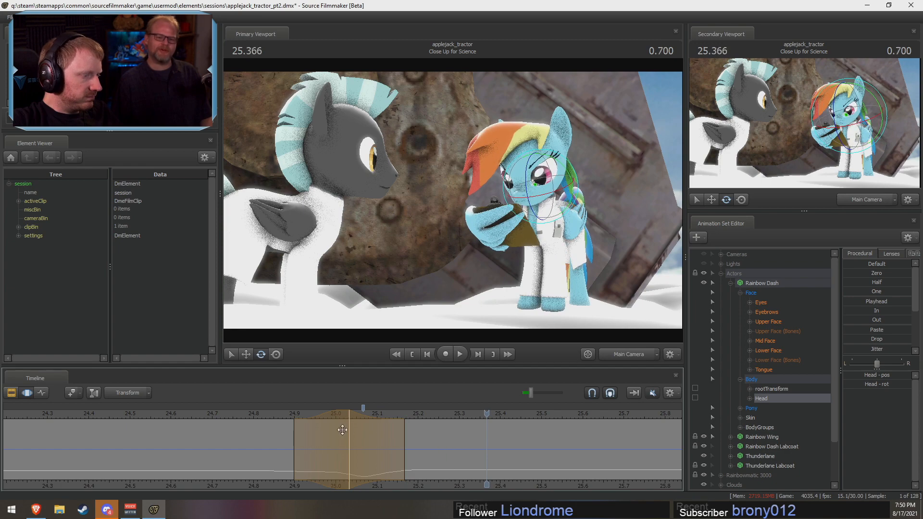
drag(331, 415, 315, 427)
key(shift)
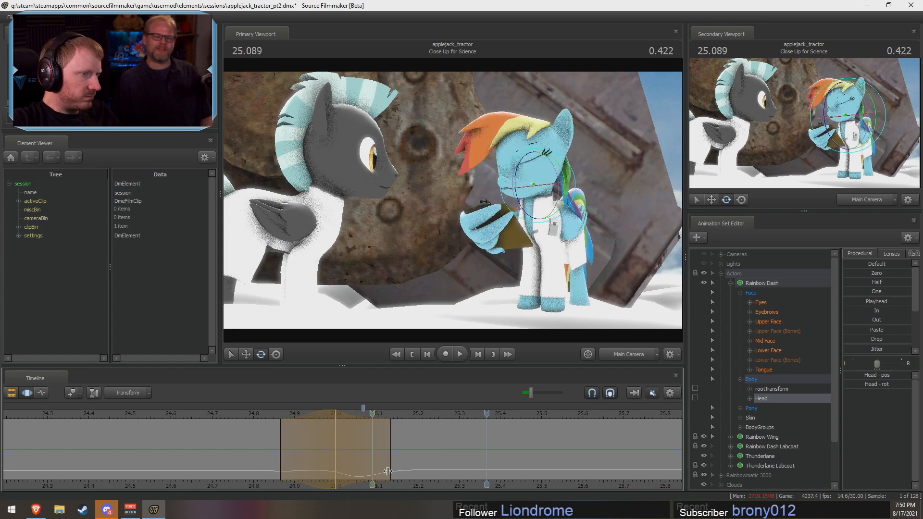
click(246, 415)
key(space)
Step: Replay the shot from about 24.47 s and commit Rainbow Dash's pending head rotation
key(space)
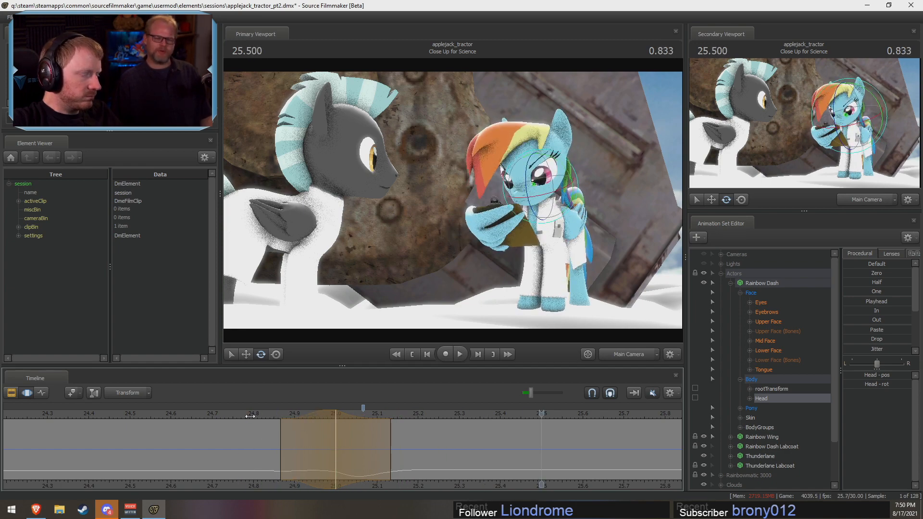
click(114, 415)
key(space)
key(shift)
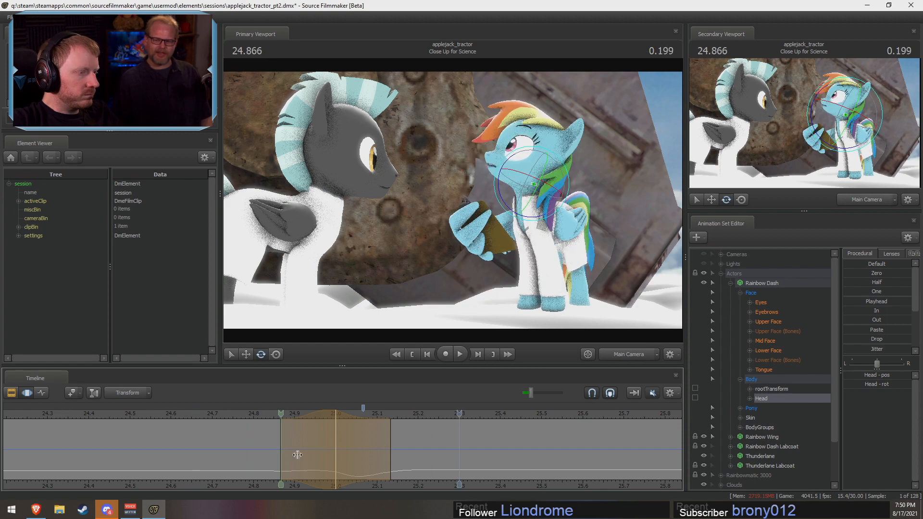
shift+drag(445, 475, 449, 475)
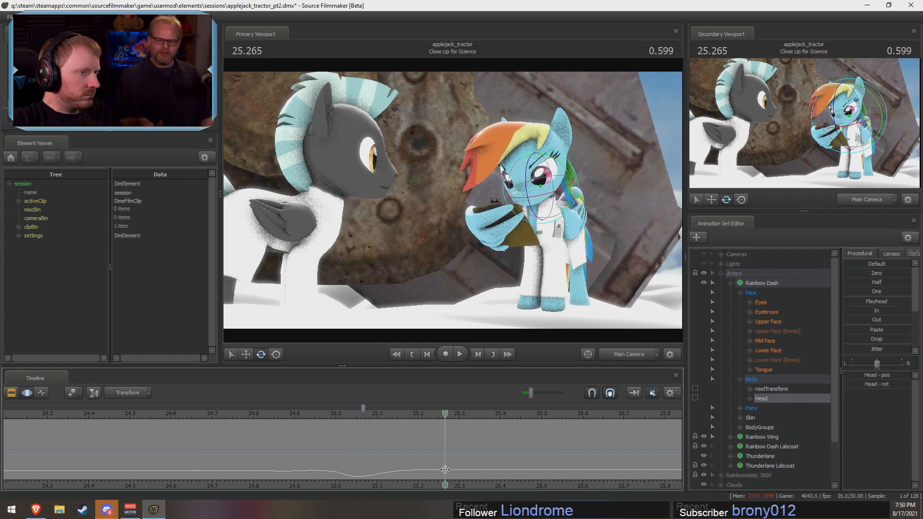
Step: Rotate Rainbow Dash's Head slightly at about 25.27 s, with falloff from about 25.00 to 25.53 s, and replay from about 24.90 s
click(445, 468)
shift+scroll(445, 468, up, 8)
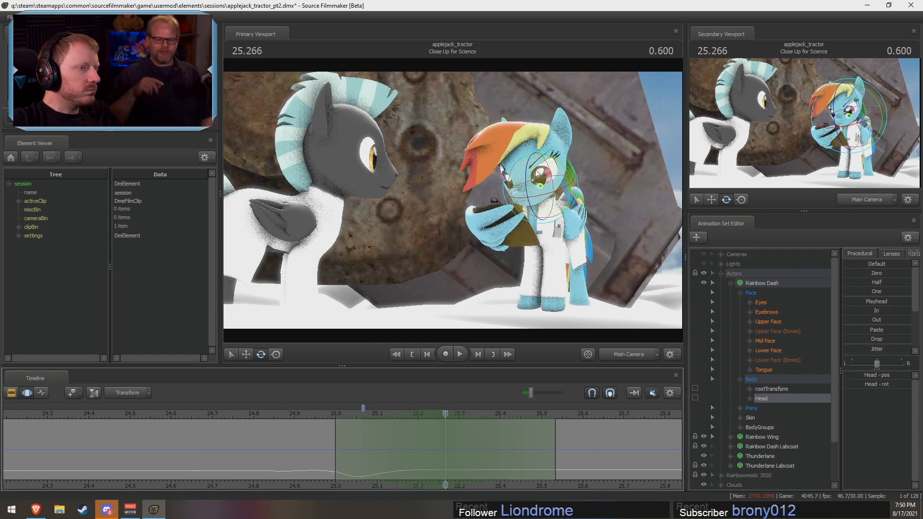
drag(540, 185, 533, 171)
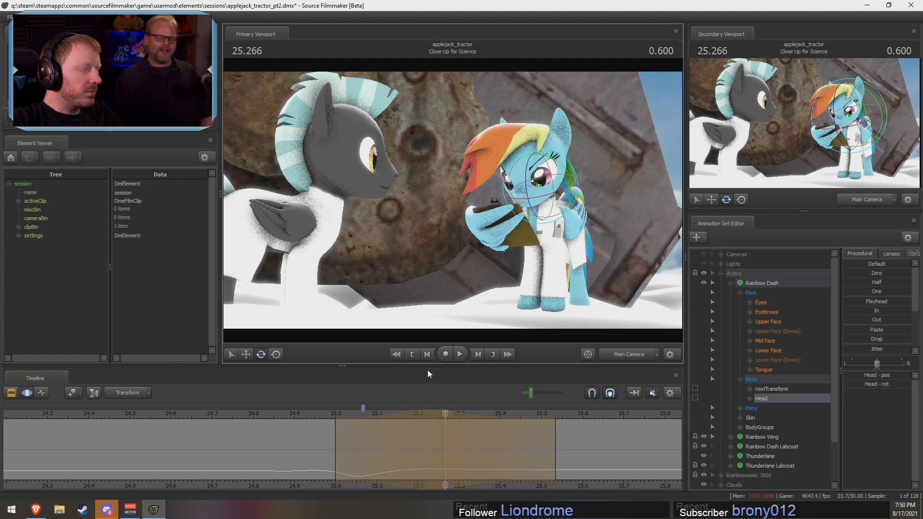
click(296, 414)
key(space)
key(space)
Step: Tighten the head rotation's time selection to about 24.97–25.43 s, replaying the shot from about 24.90 and 24.73 s
drag(504, 459, 455, 435)
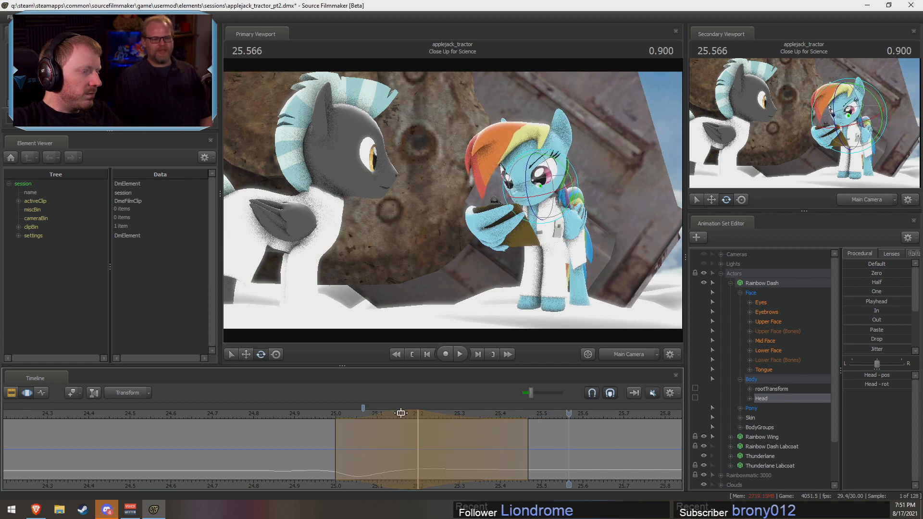
drag(399, 412, 386, 413)
click(298, 415)
key(space)
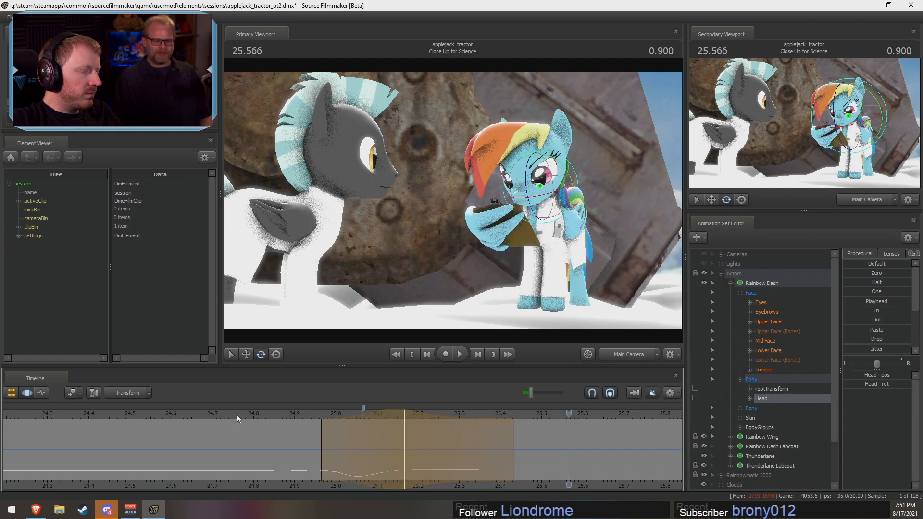
click(226, 413)
key(space)
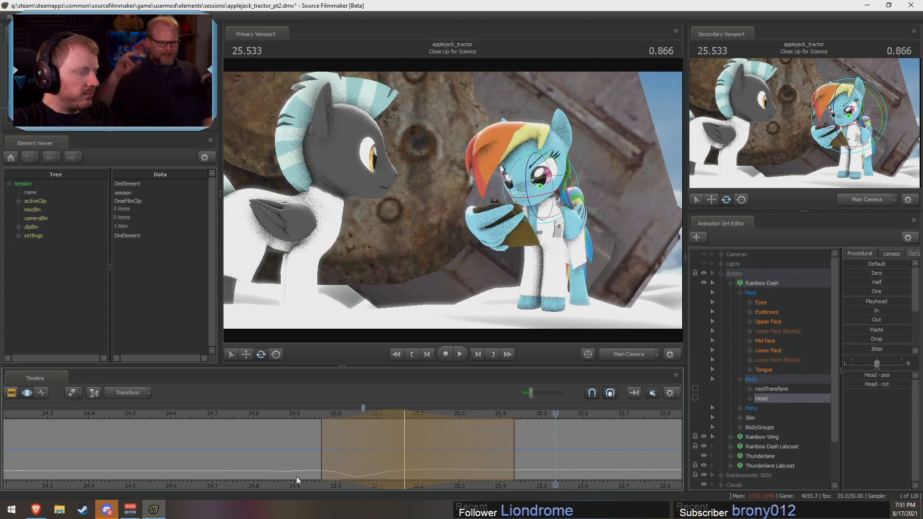
Step: Replay the head movement repeatedly from between about 24.56 and 24.80 s to judge its timing
key(shift)
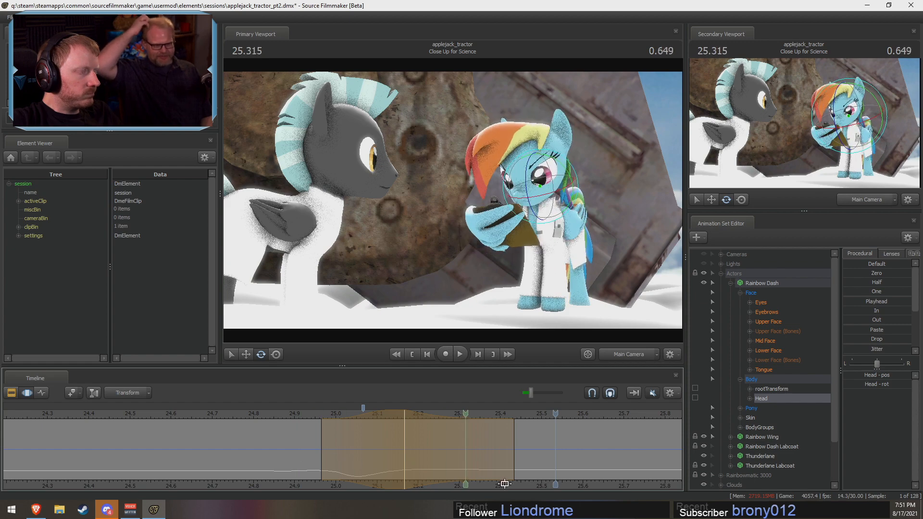
click(154, 413)
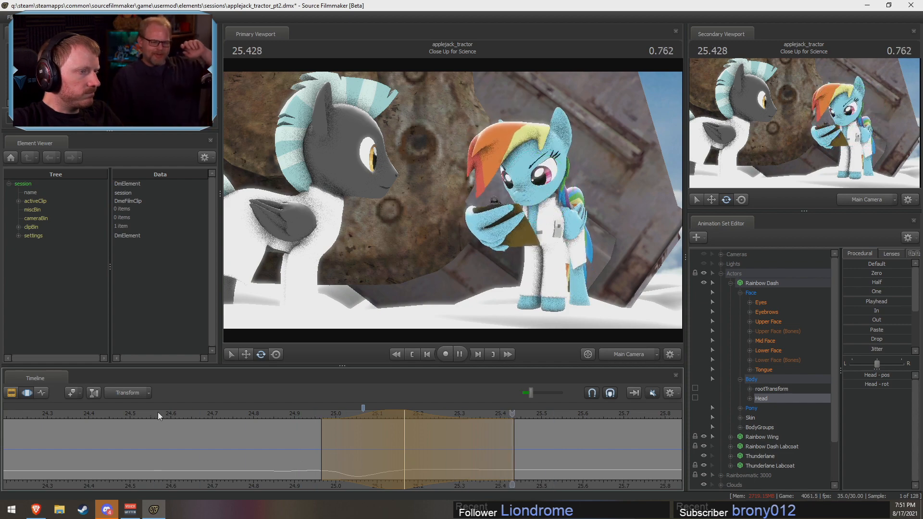
middle_drag(541, 488, 396, 461)
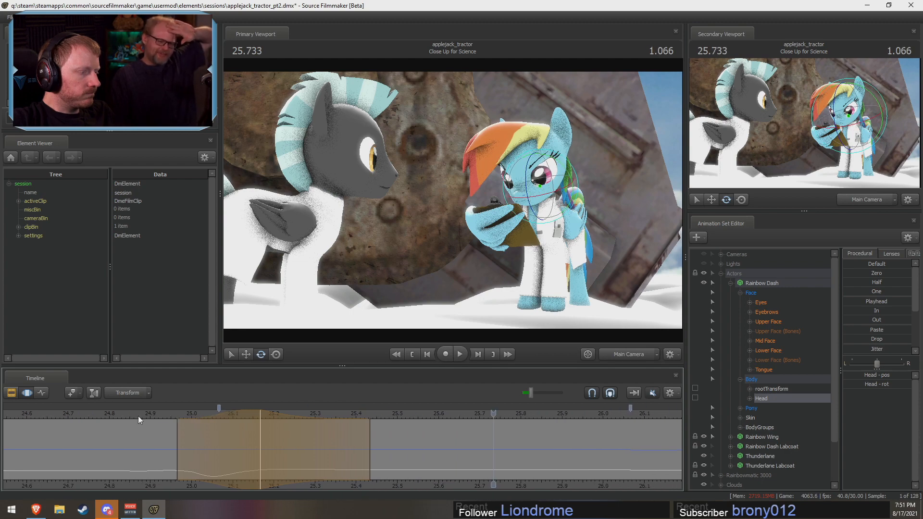
click(108, 414)
key(space)
key(space)
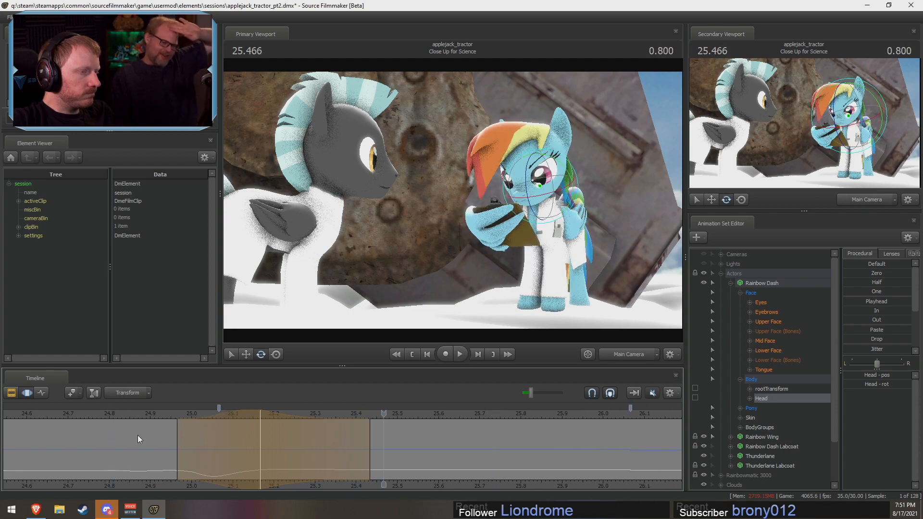
key(space)
key(space)
click(67, 416)
key(space)
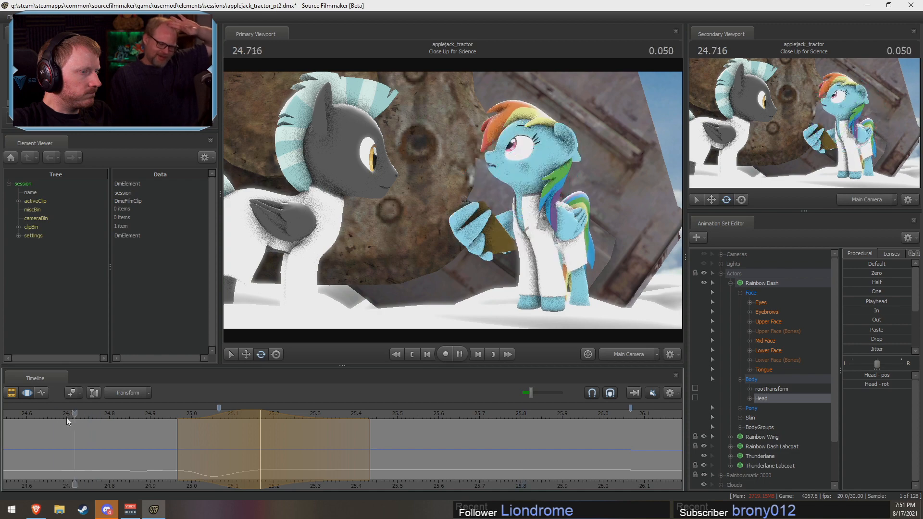
key(space)
key(z)
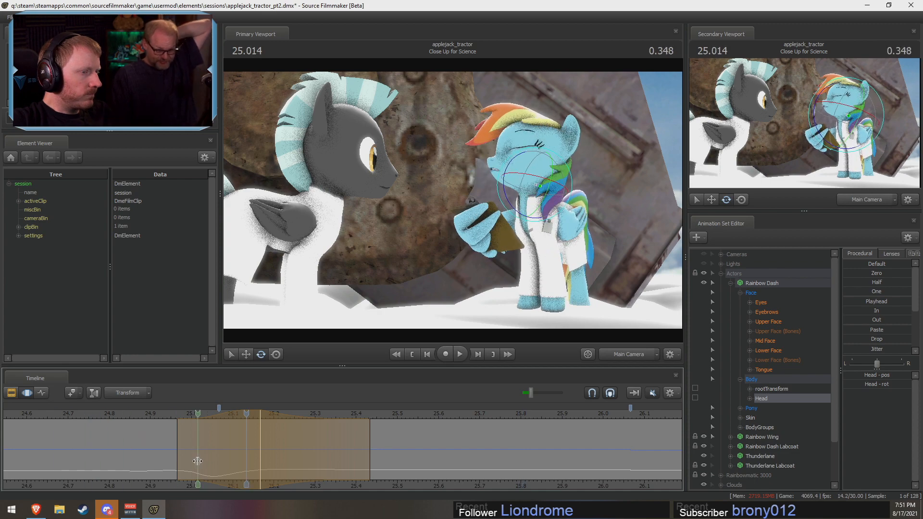
Step: Set a time selection around 25.00 s with falloff from about 24.83 to 25.23 s, and select Rainbow Dash's Pelvis in the Work Camera view
shift+click(196, 462)
shift+scroll(212, 464, up, 1)
drag(260, 461, 288, 461)
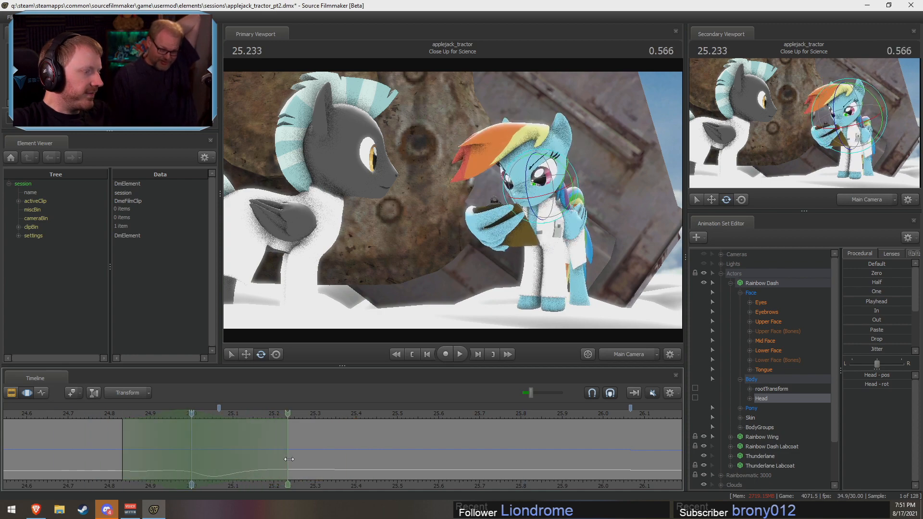
ctrl+click(626, 350)
key(d)
drag(531, 155, 533, 255)
ctrl+click(476, 182)
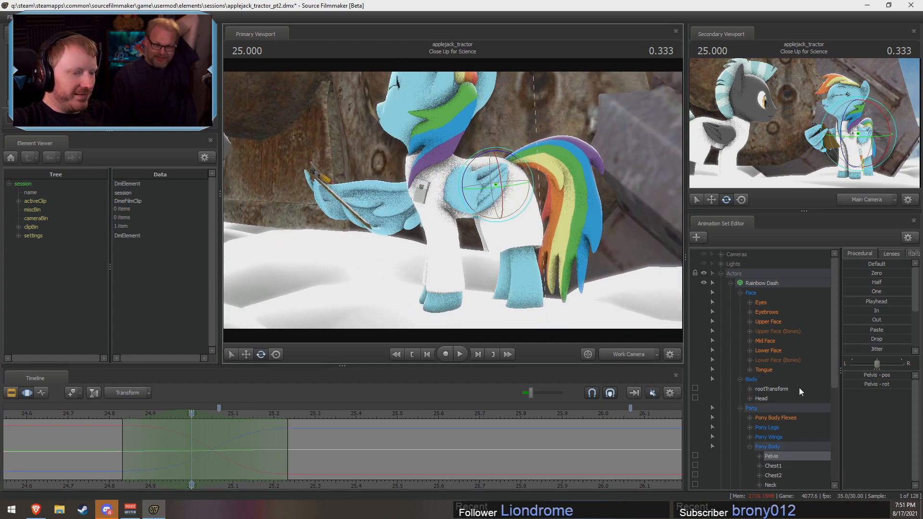
Step: Lock RightBall, LeftBall, RightFoot and LeftFoot in Rainbow Dash's leg groups to hold her hooves in place
scroll(798, 380, down, 3)
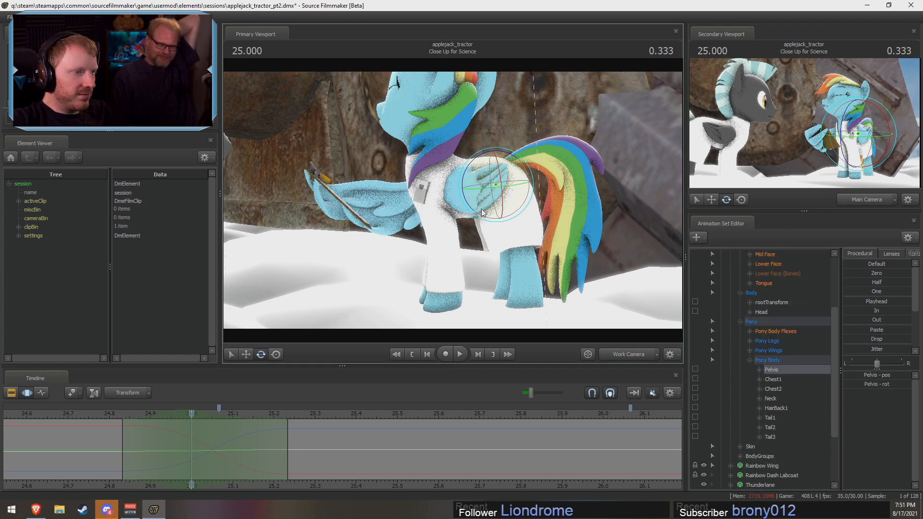
click(750, 340)
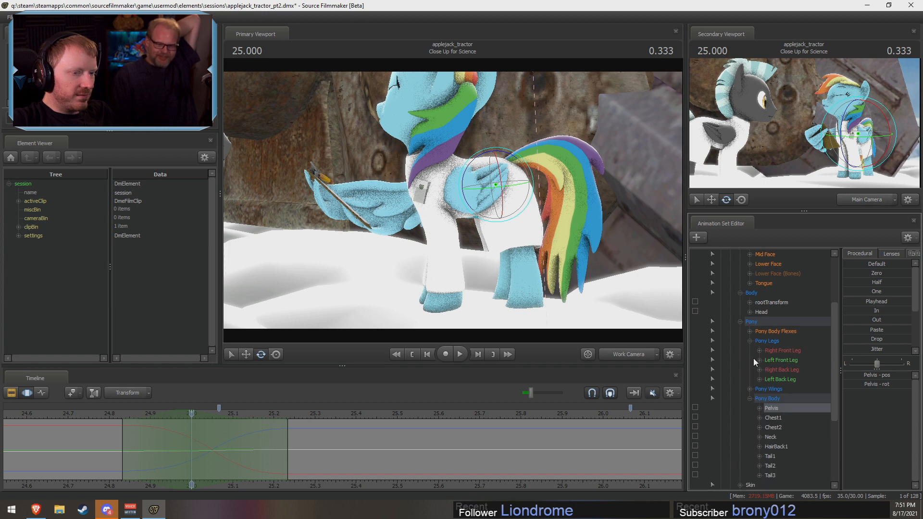
click(758, 360)
click(759, 350)
scroll(760, 362, up, 3)
scroll(758, 364, down, 5)
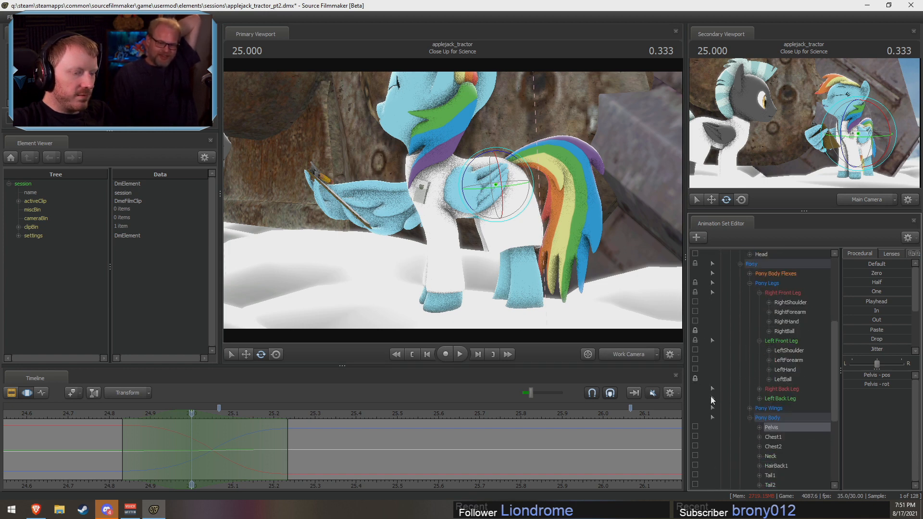
scroll(699, 413, down, 2)
click(759, 340)
click(759, 332)
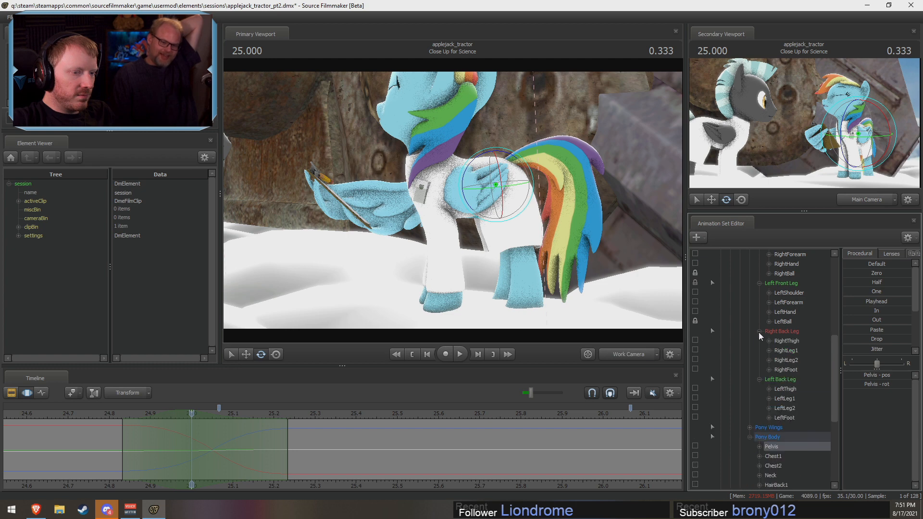
click(695, 368)
click(694, 416)
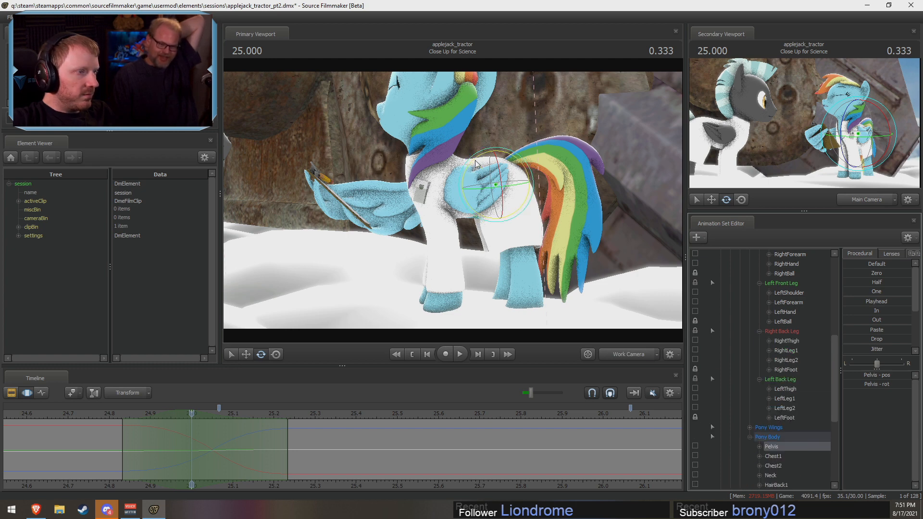
Step: Adjust the Pelvis rotation and shift it slightly forward at 25.00 s, checking the body motion from about 24.77 s
drag(475, 161, 475, 159)
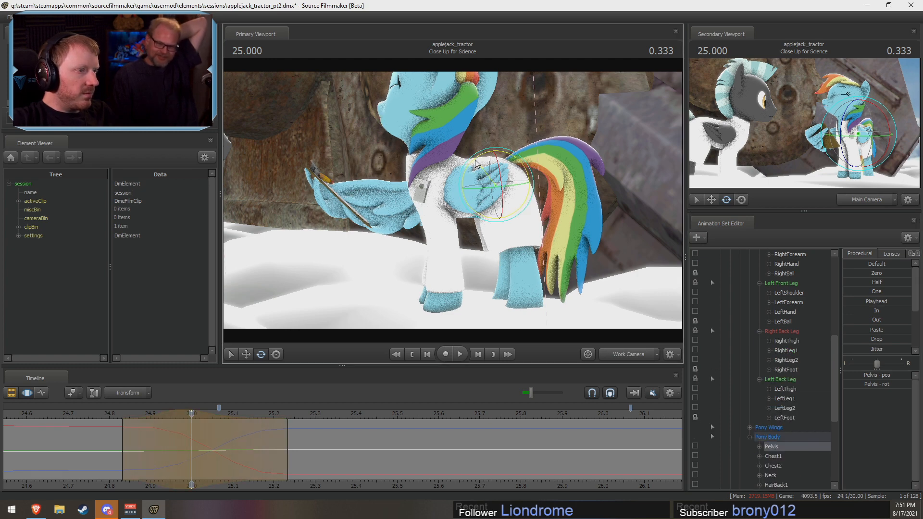
key(w)
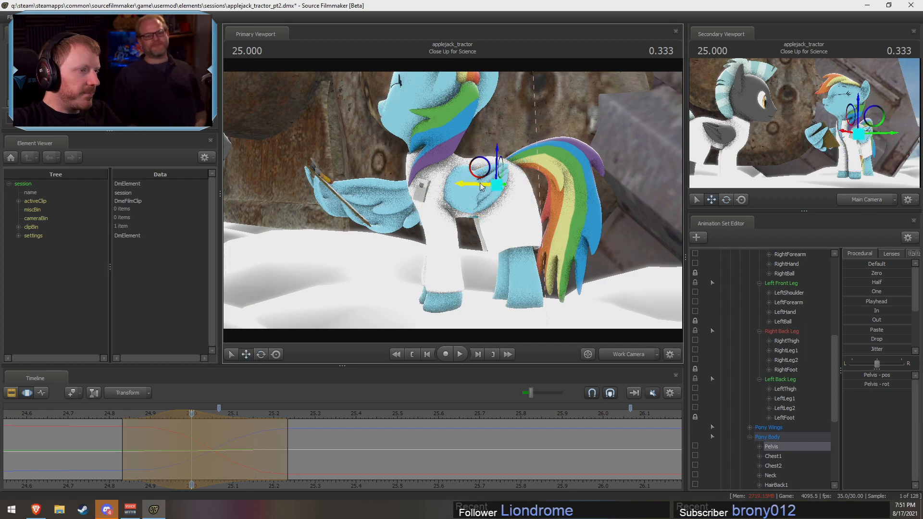
click(111, 450)
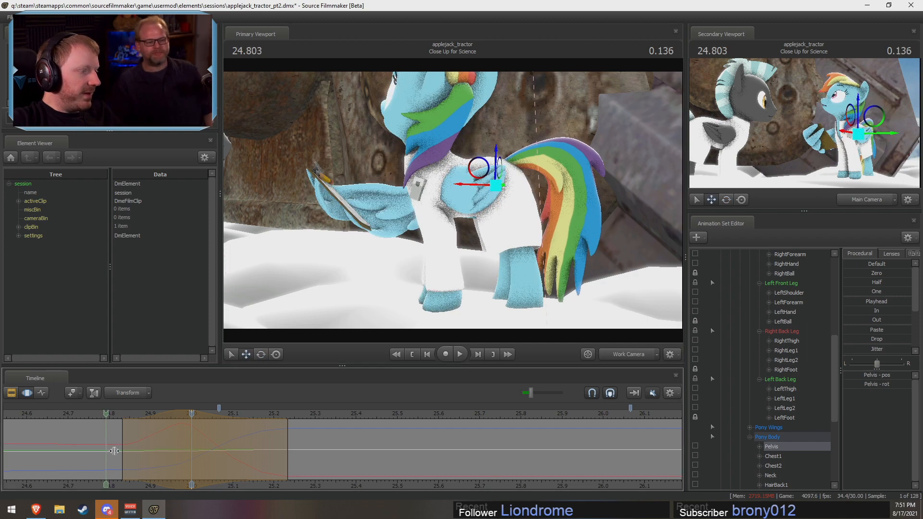
click(105, 412)
key(space)
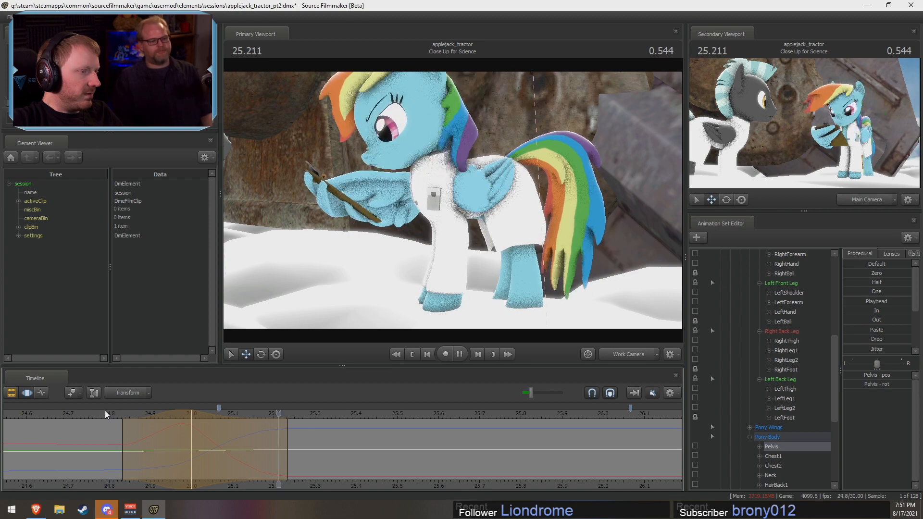
drag(105, 412, 99, 415)
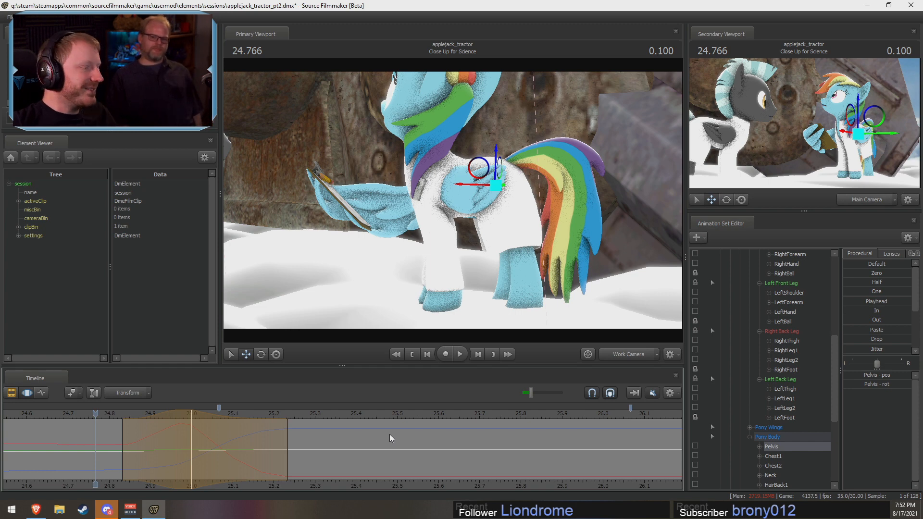
click(106, 414)
drag(106, 414, 191, 429)
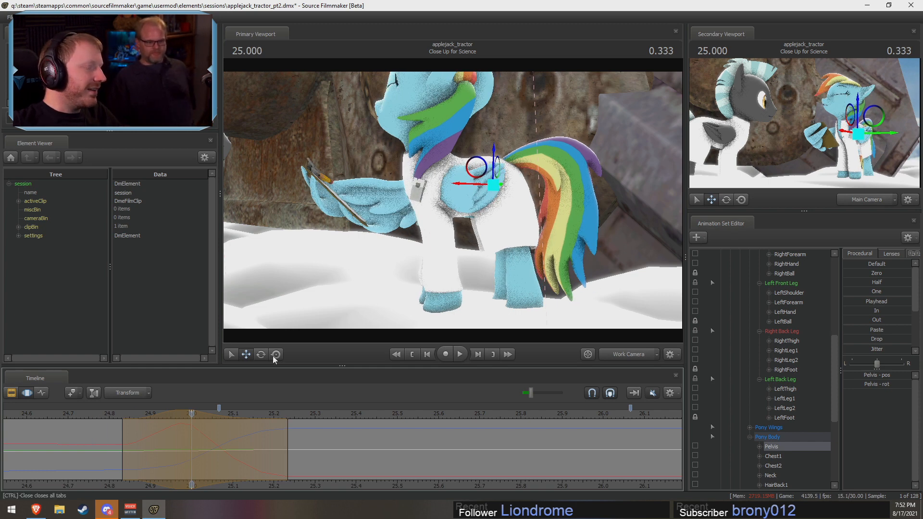
Step: Rotate Rainbow Dash's RightForearm and LeftForearm together at 25.00 s and replay the front leg motion from about 24.82 s
key(ctrl)
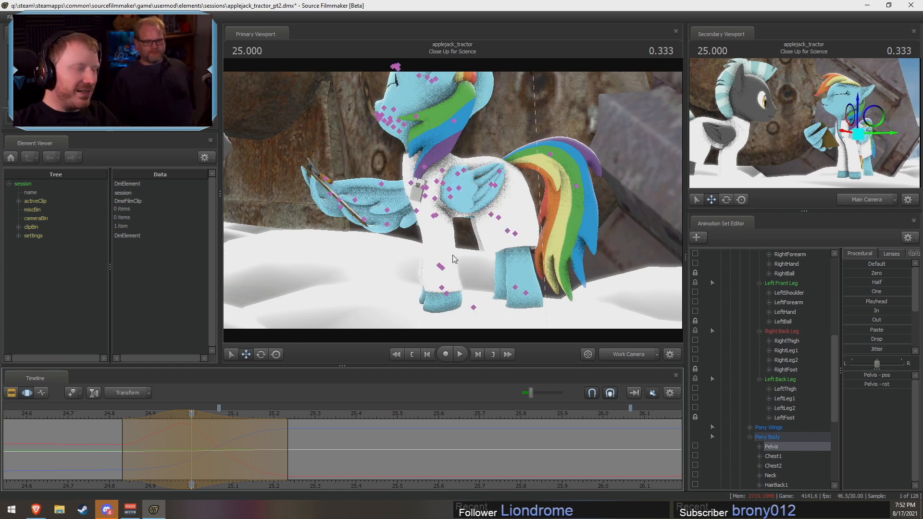
ctrl+click(427, 192)
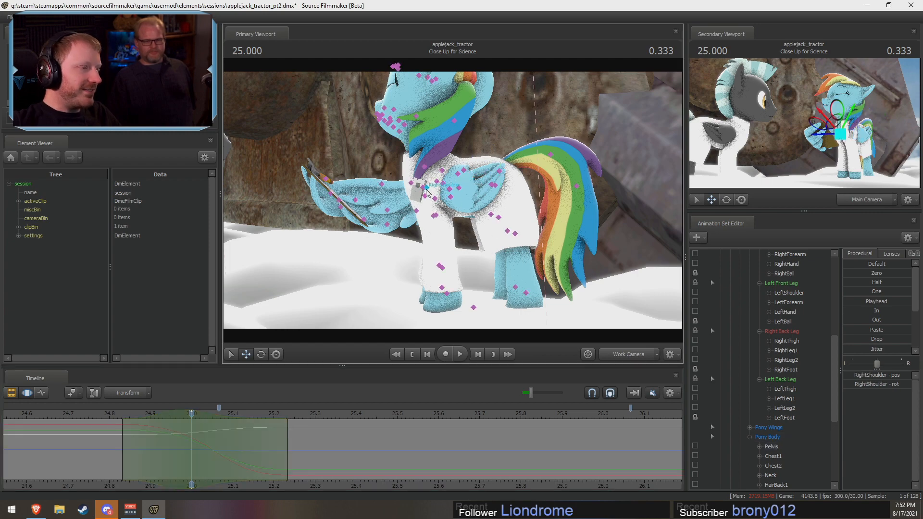
alt+drag(427, 192, 471, 226)
key(e)
ctrl+click(434, 219)
ctrl+shift+click(436, 218)
click(117, 416)
key(space)
click(123, 417)
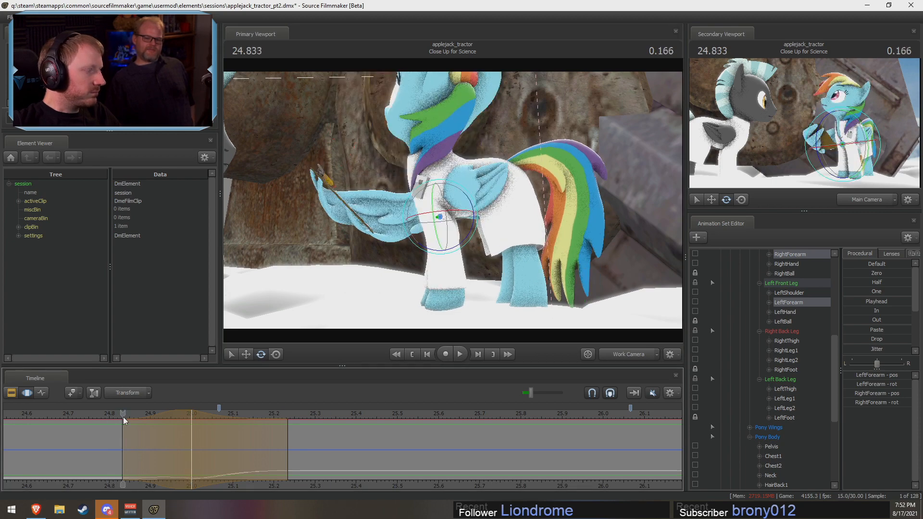
Step: Rotate Rainbow Dash's RightThigh and LeftThigh together at 25.00 s
drag(123, 417, 194, 424)
mouse_move(533, 179)
alt+mouse_down()
mouse_move(505, 181)
mouse_move(516, 179)
alt+mouse_up()
ctrl+click(489, 184)
ctrl+shift+click(495, 183)
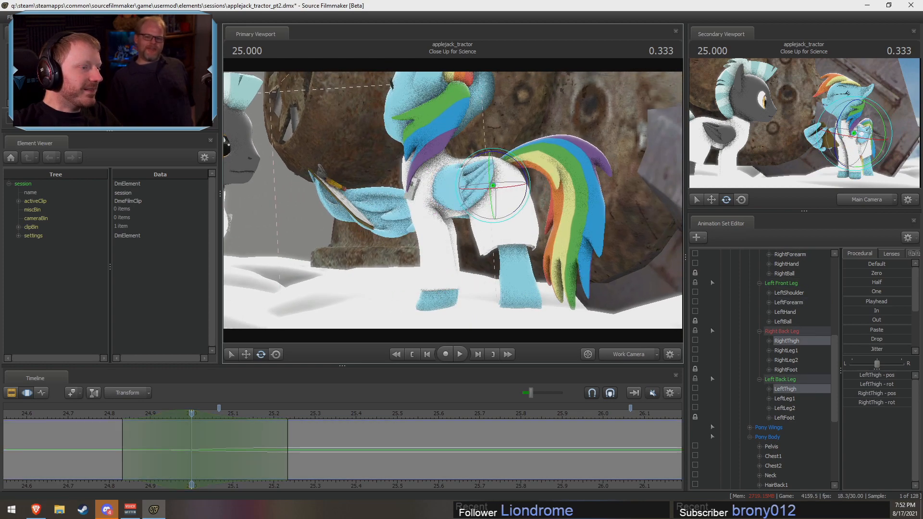
drag(522, 217, 525, 218)
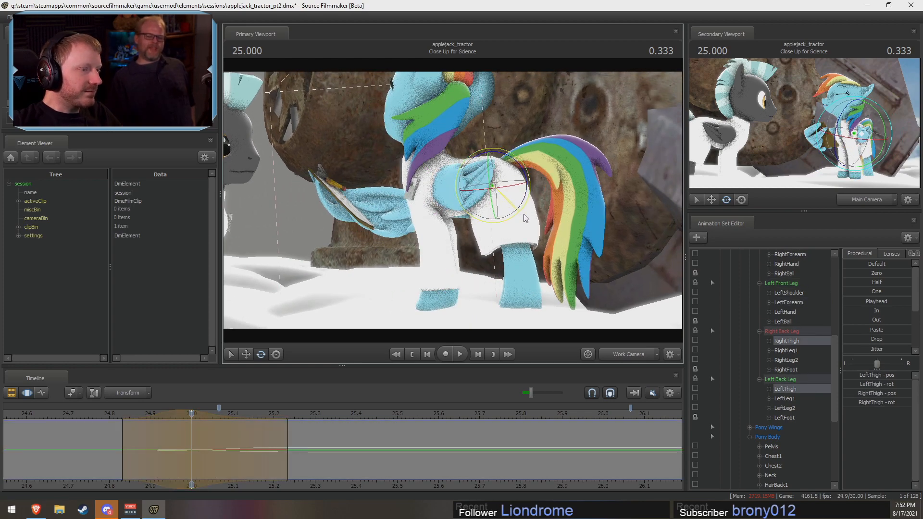
Step: Commit the thigh rotation and replay the body motion from 24.80 s, checking it from different angles
click(109, 413)
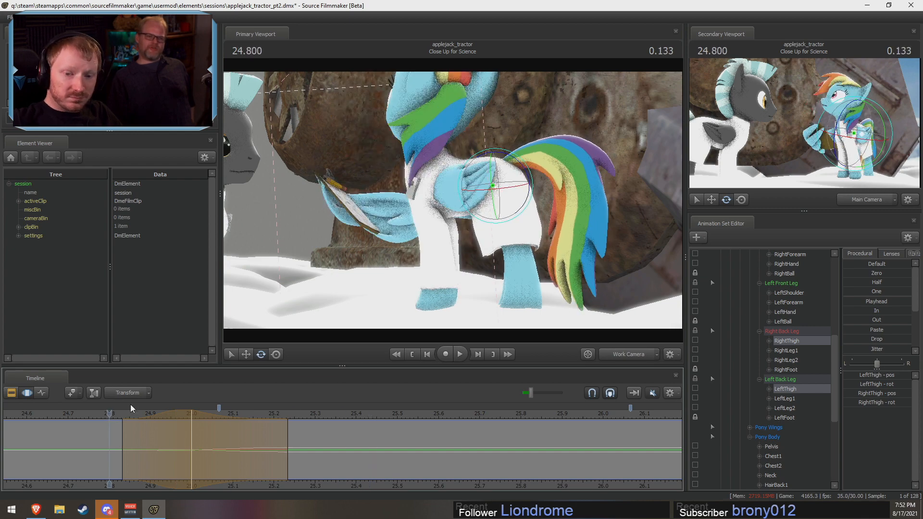
key(F2)
key(F3)
alt+drag(384, 241, 454, 208)
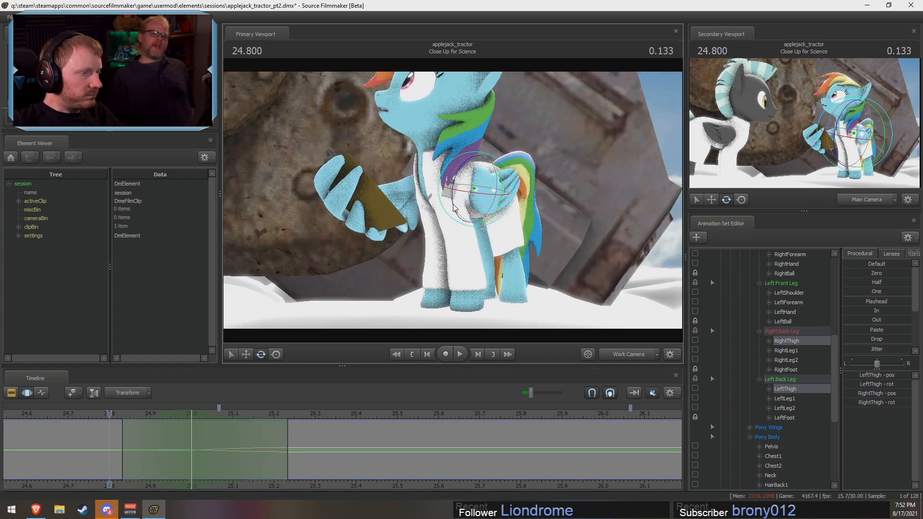
key(space)
key(space)
alt+drag(356, 331, 436, 376)
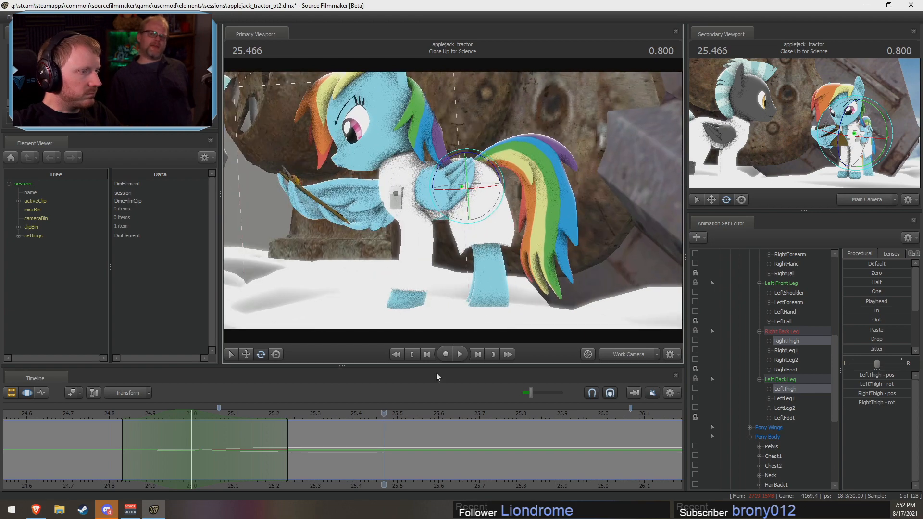
Step: Centre the time selection at about 25.27 s and lock Rainbow Dash's LeftThigh and RightThigh
shift+click(274, 462)
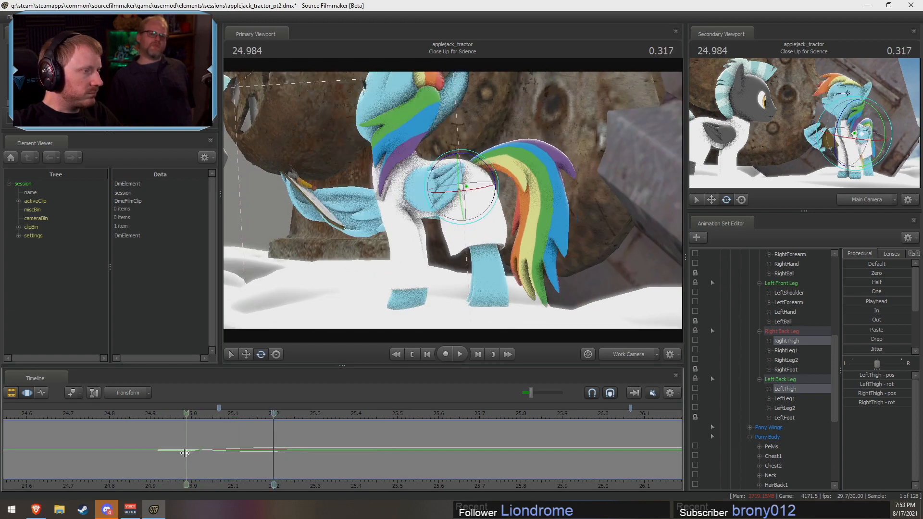
shift+click(299, 469)
scroll(300, 470, up, 8)
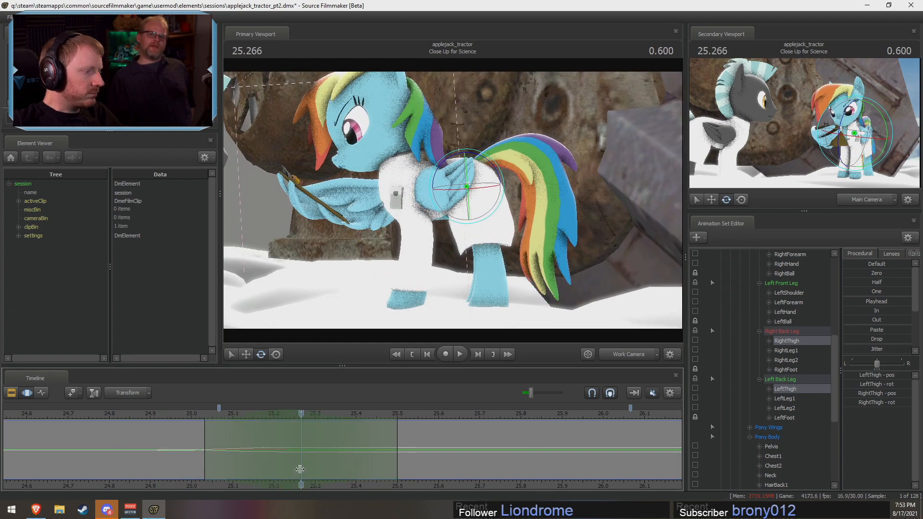
scroll(315, 466, down, 1)
drag(389, 460, 417, 462)
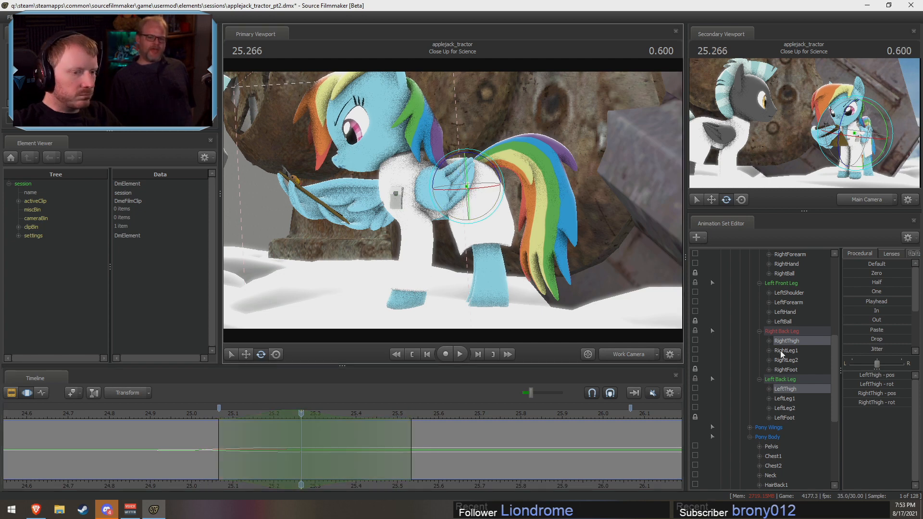
scroll(720, 414, down, 1)
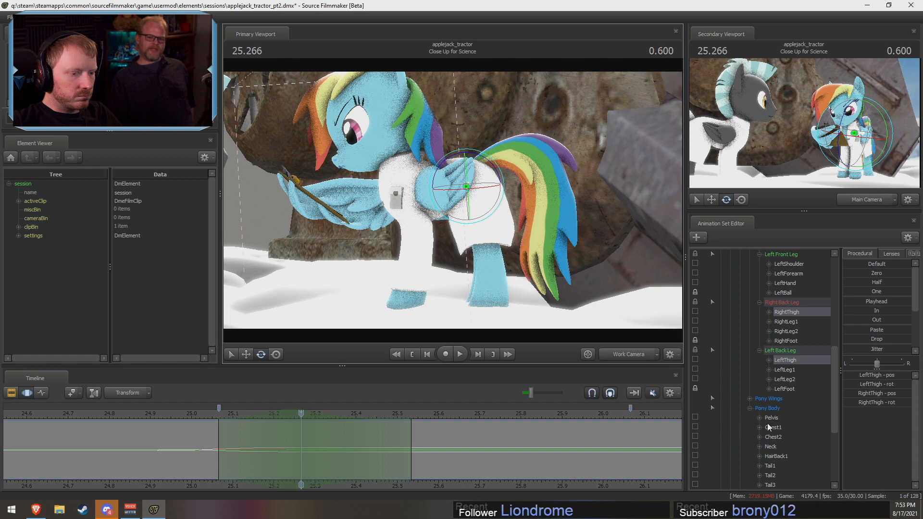
click(695, 359)
click(694, 311)
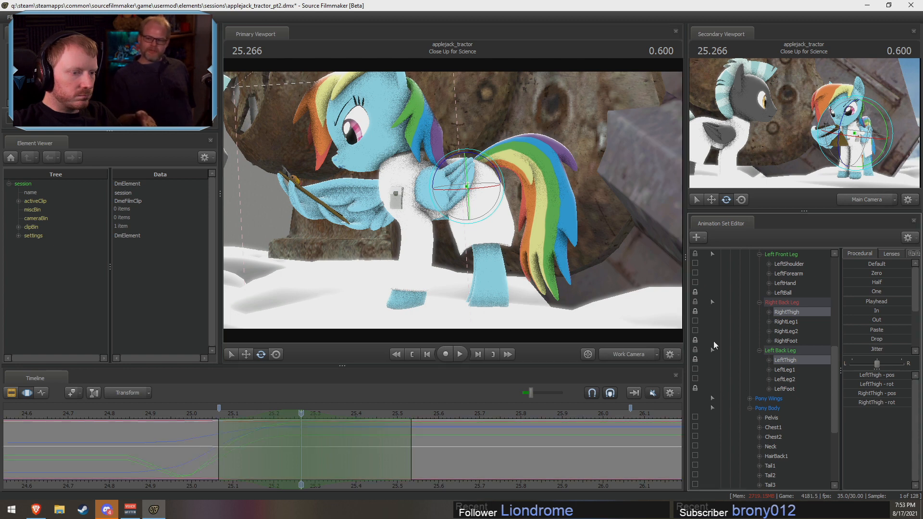
Step: Rotate Rainbow Dash's Pelvis at about 25.27 s, undoing the rotations that do not suit the settling pose
click(774, 419)
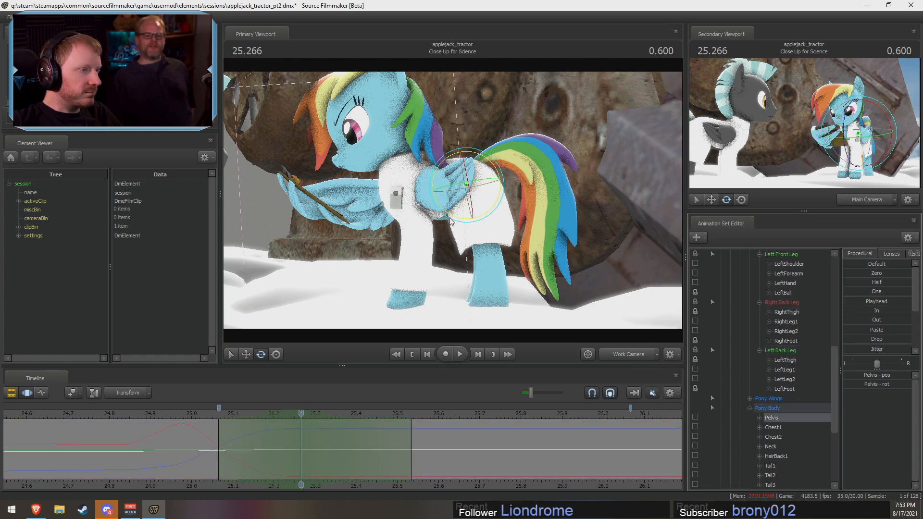
drag(450, 217, 431, 263)
key(ctrl+z)
drag(508, 248, 379, 376)
key(ctrl+z)
drag(486, 243, 486, 244)
Step: Replay the pelvis motion from about 24.90 s, viewing it up close and through the main camera framing
click(197, 416)
key(space)
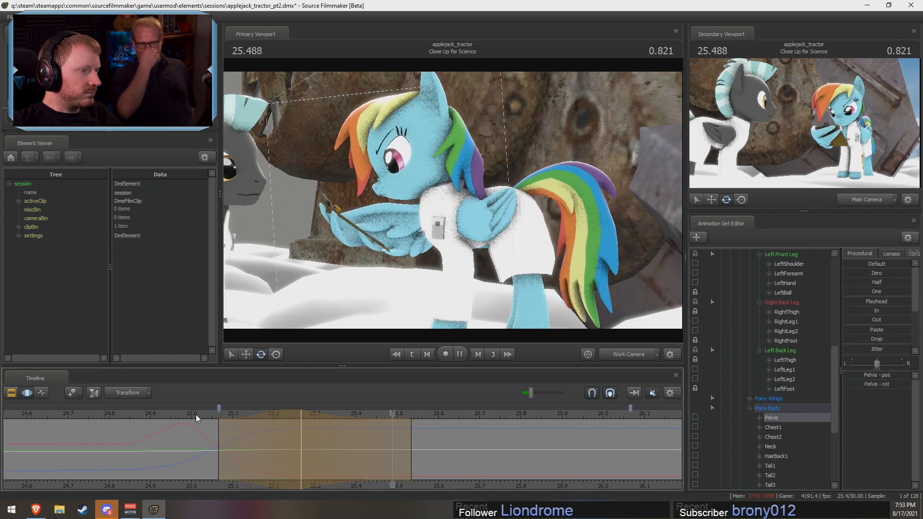
click(198, 416)
key(space)
drag(207, 416, 150, 416)
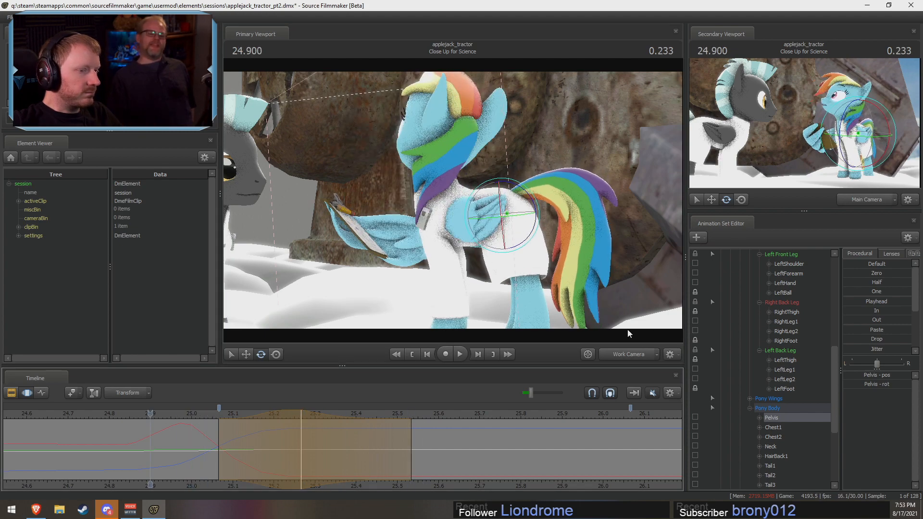
key(space)
Step: Readjust the Pelvis motion around 25.23 s, extend the time selection to 25.60 s and replay it
key(space)
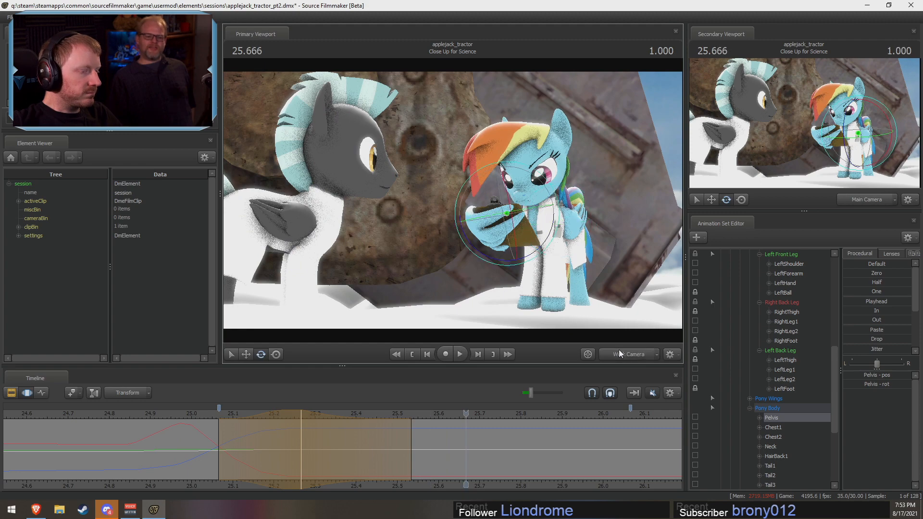
key(space)
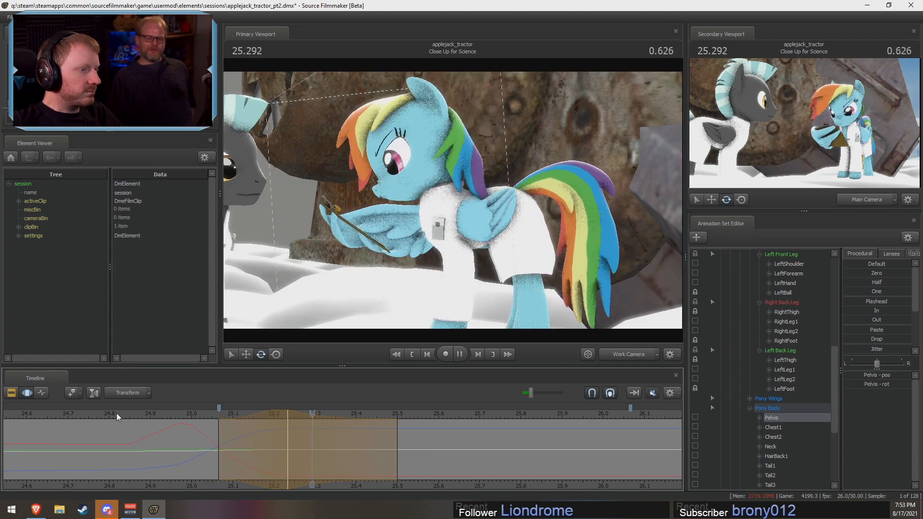
key(space)
key(space)
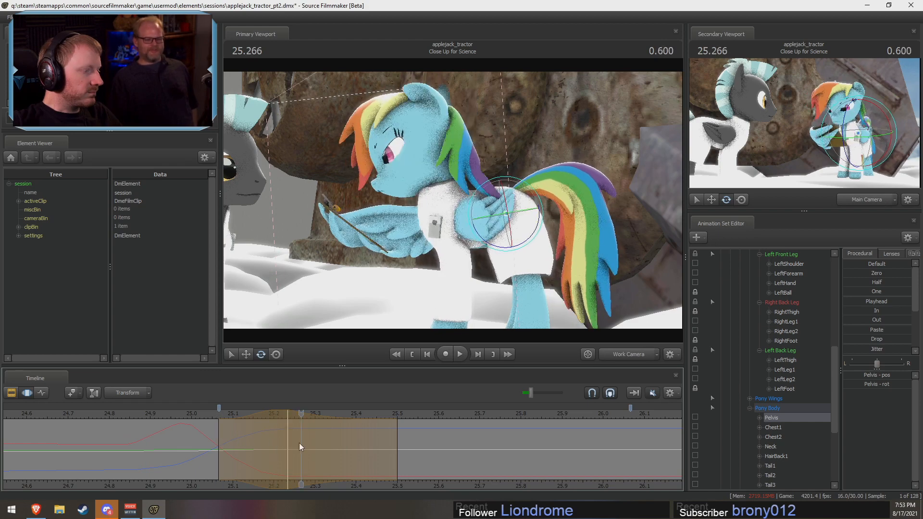
key(space)
key(space)
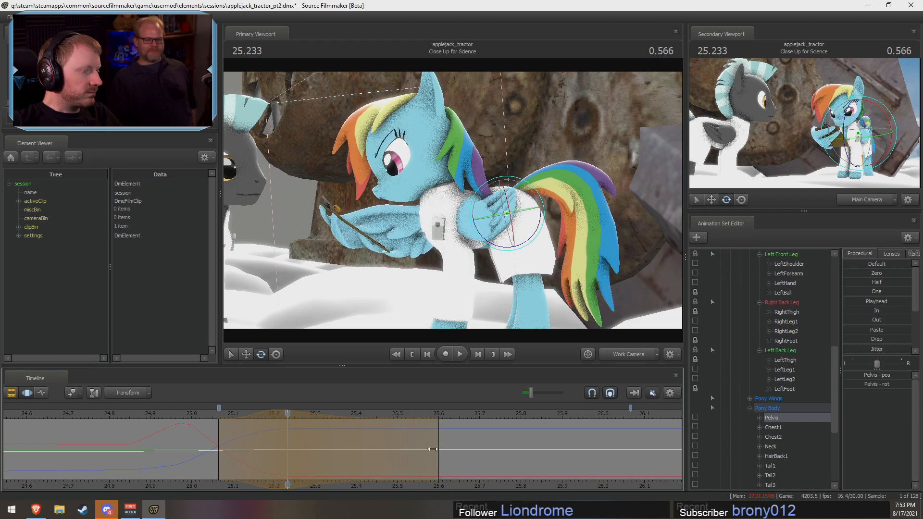
key(space)
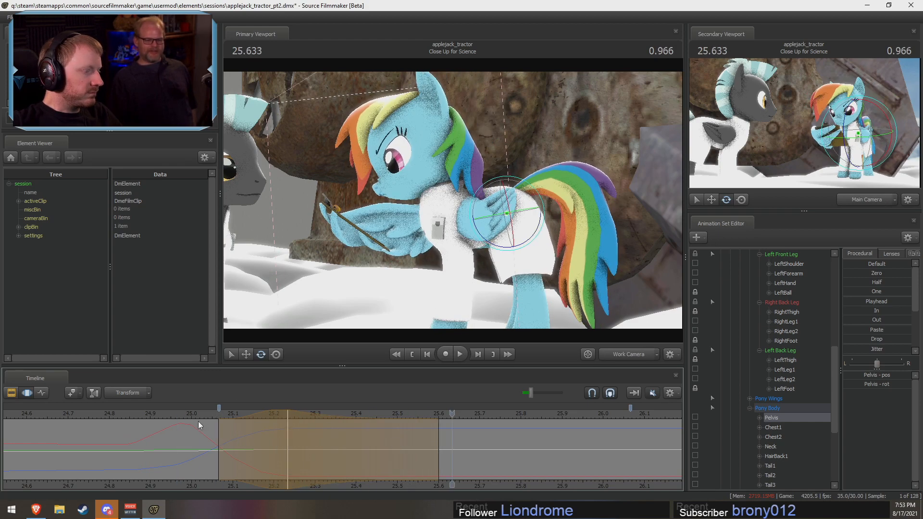
drag(312, 429, 287, 429)
Step: Rotate Rainbow Dash's LeftShoulder and RightShoulder together at 25.23 s, undoing an unsuitable rotation along the way
drag(442, 190, 455, 206)
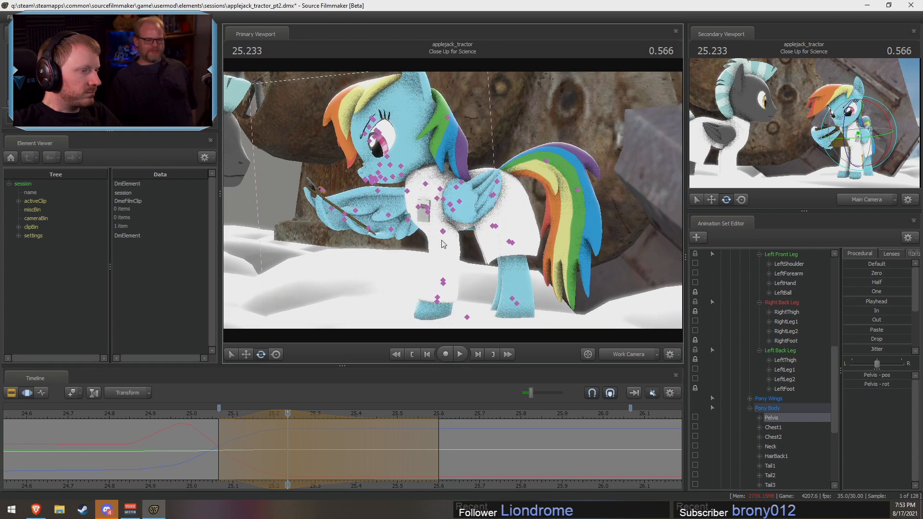
click(426, 212)
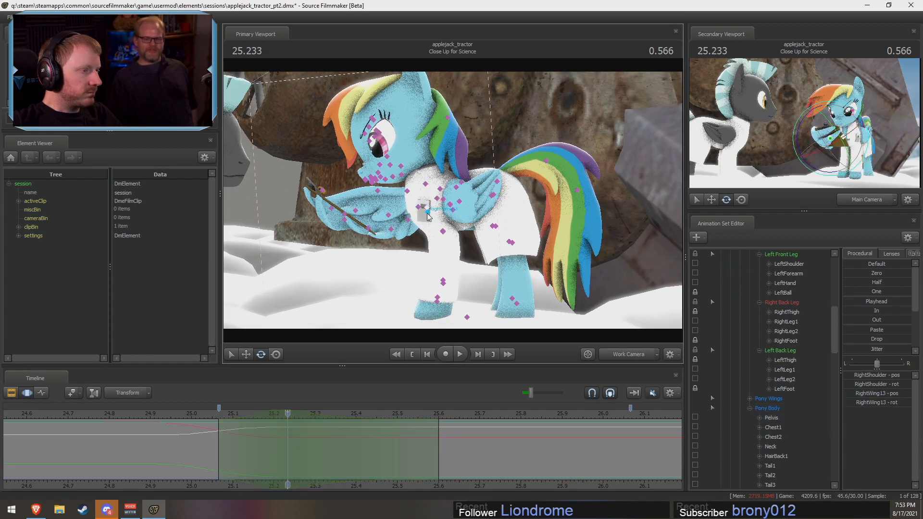
click(425, 209)
alt+drag(408, 245, 434, 244)
key(ctrl+z)
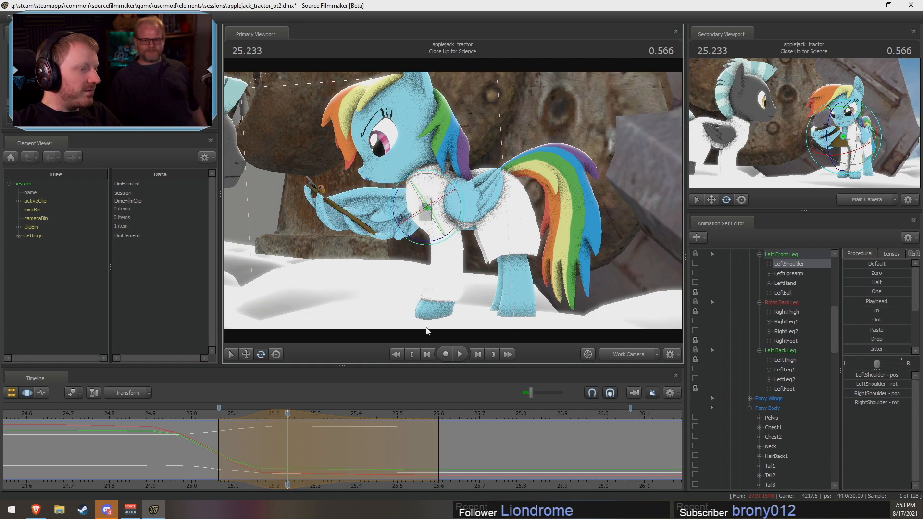
mouse_move(288, 443)
mouse_down()
mouse_move(209, 440)
mouse_move(292, 447)
mouse_up()
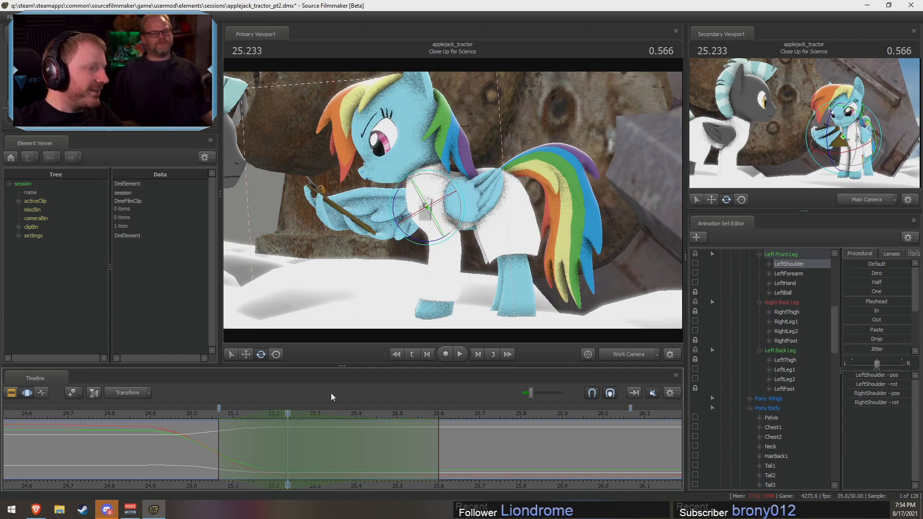
drag(232, 434, 286, 431)
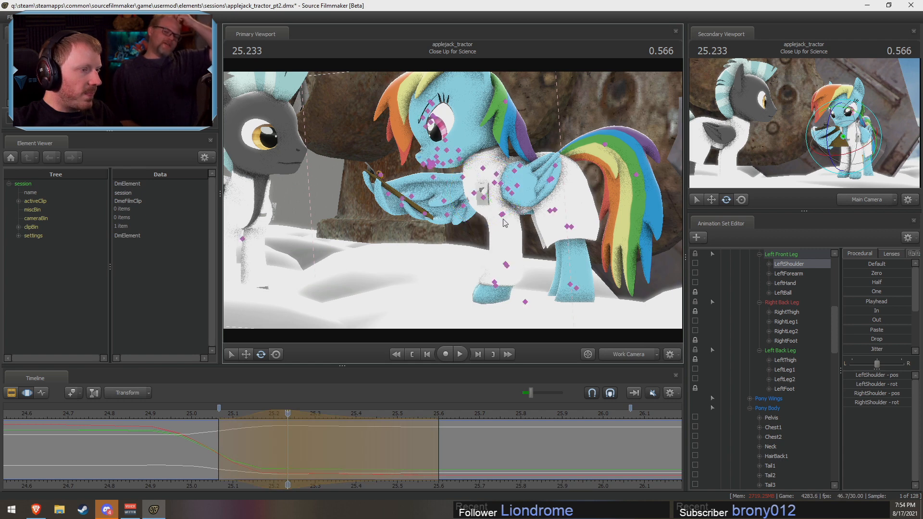
Step: Rotate the RightForearm and LeftForearm together at 25.23 s and replay the front legs from about 24.97 s and 24.86 s
click(494, 232)
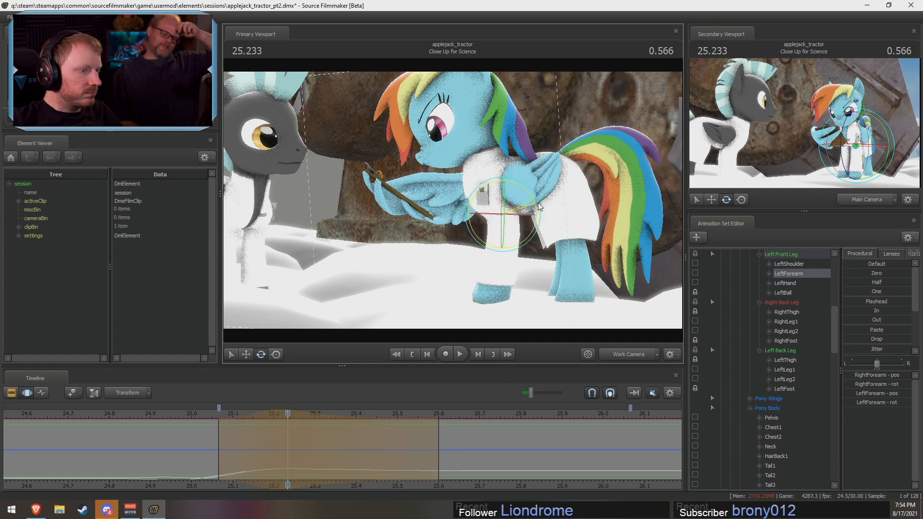
click(201, 416)
key(space)
key(space)
click(173, 412)
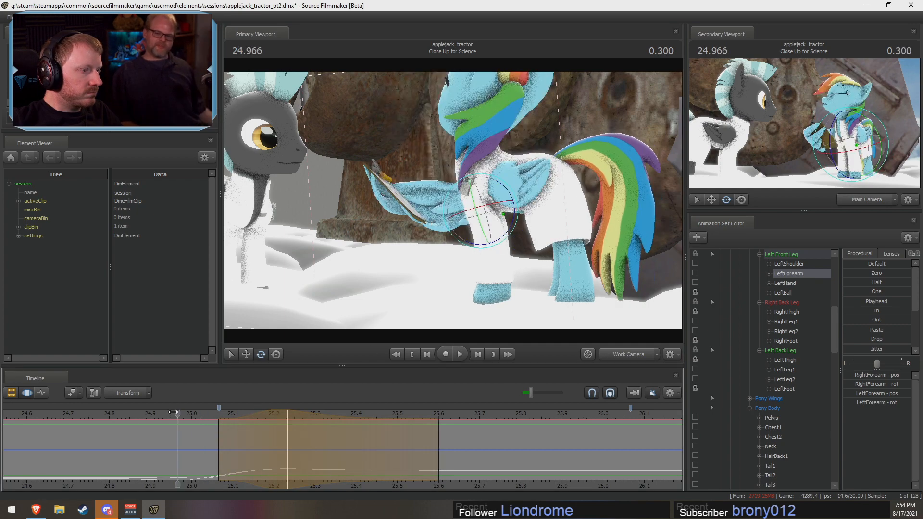
key(space)
click(131, 413)
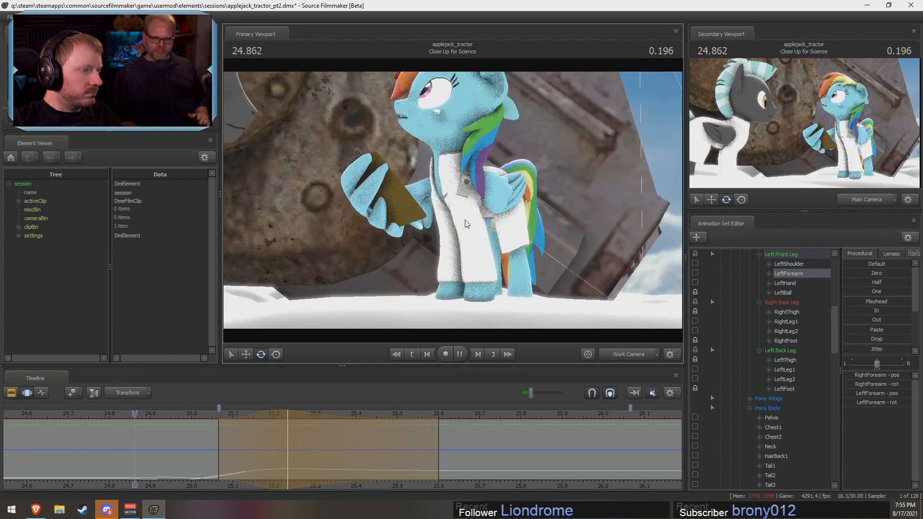
key(space)
Step: Replay the full look-down motion from about 24.0 s and 24.84 s, checking the legs from the front and the side
click(43, 417)
key(space)
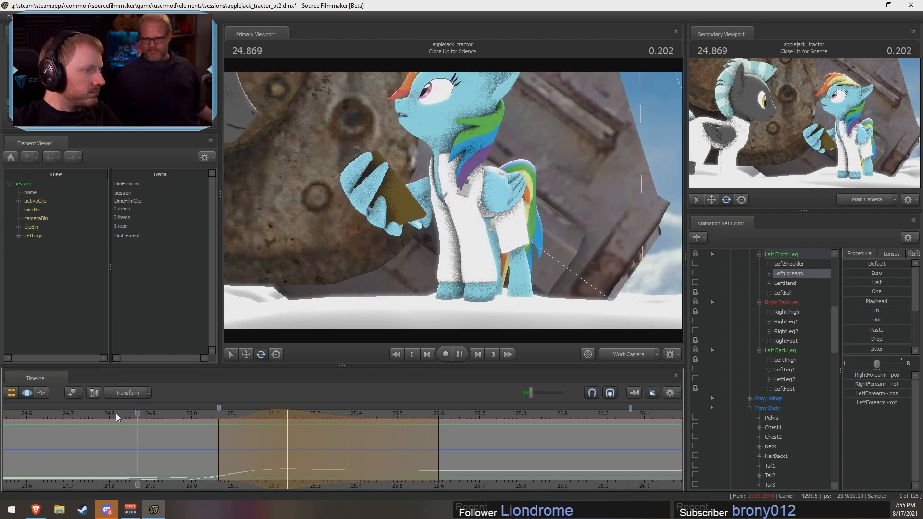
key(space)
scroll(147, 415, down, 5)
click(40, 416)
key(space)
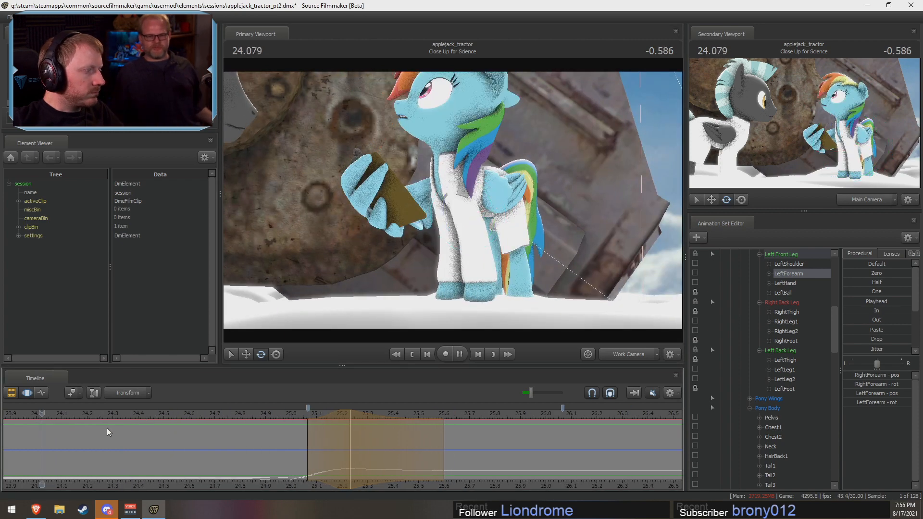
key(space)
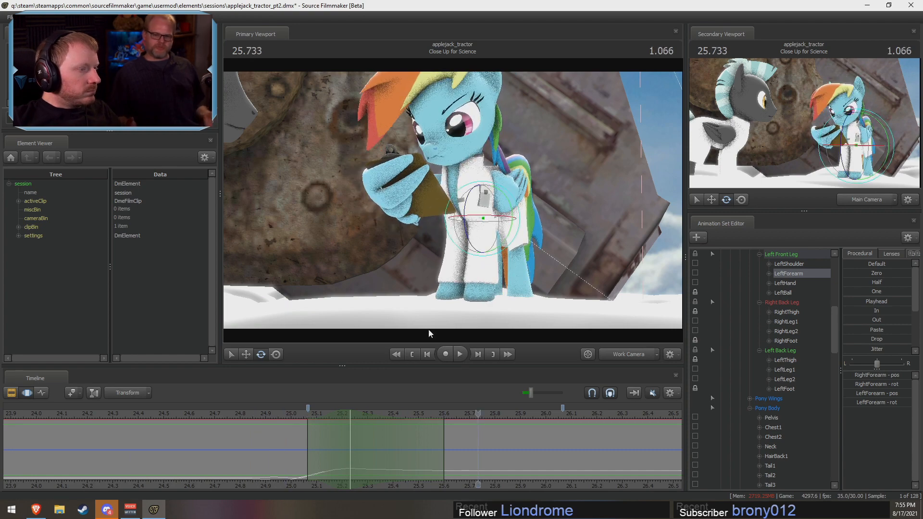
alt+drag(429, 330, 312, 385)
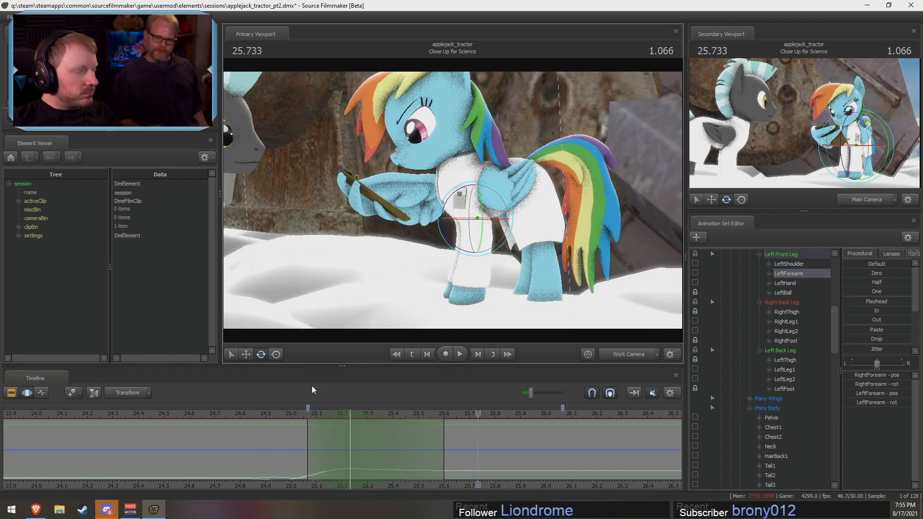
click(248, 419)
key(space)
key(space)
click(251, 448)
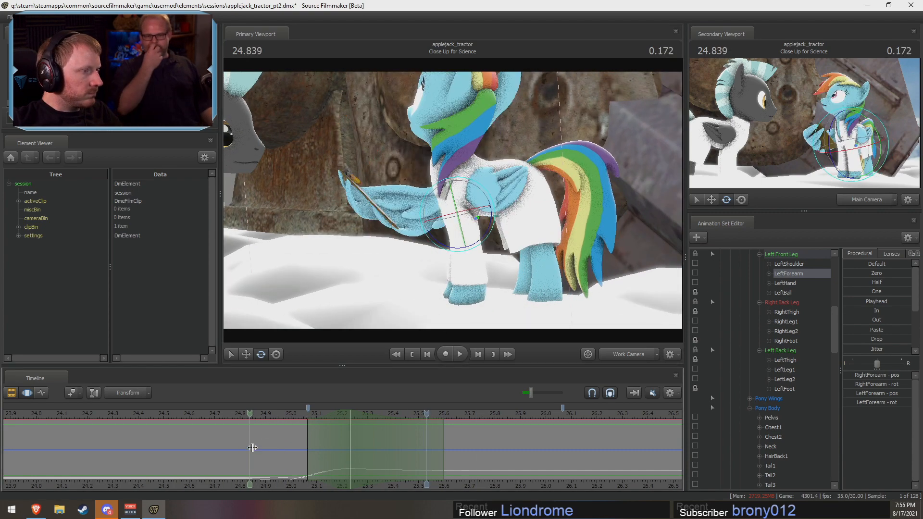
Step: Rotate Rainbow Dash's Head at 25.13 s within a 25.00 to 25.27 s selection and replay from about 24.80 s
drag(252, 447, 321, 458)
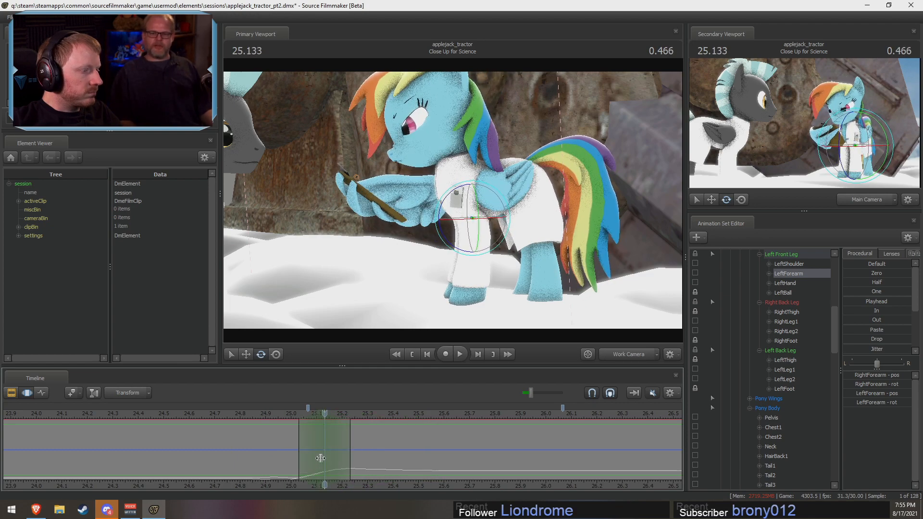
ctrl+click(458, 143)
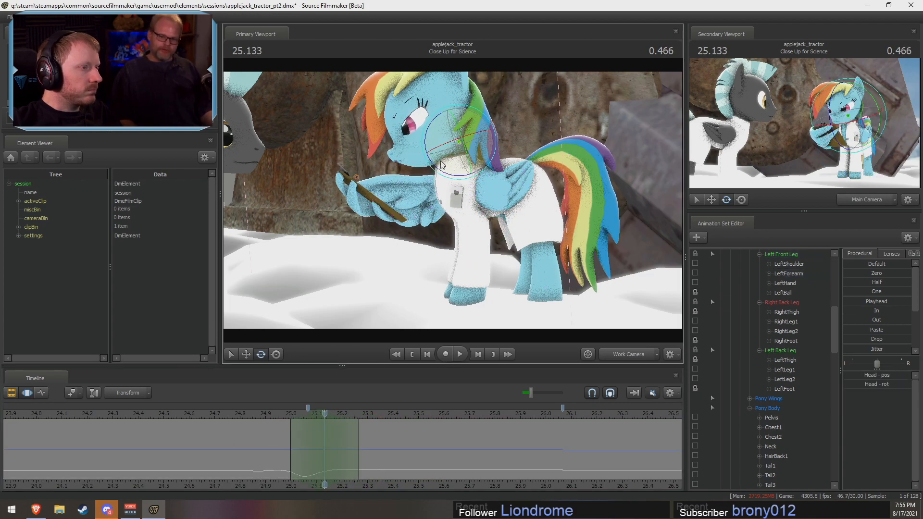
click(242, 413)
key(space)
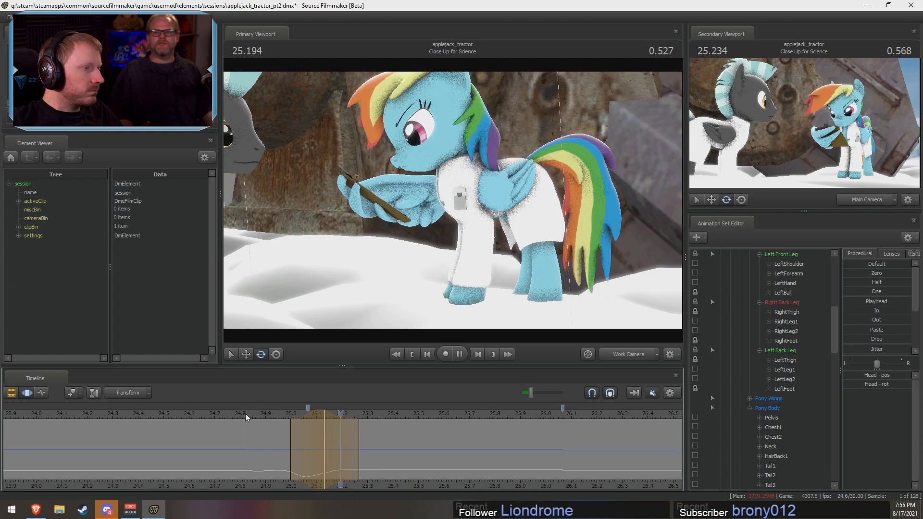
Step: Replay the look-down through the Main Camera from about 24.80 s and commit the head rotation
click(623, 356)
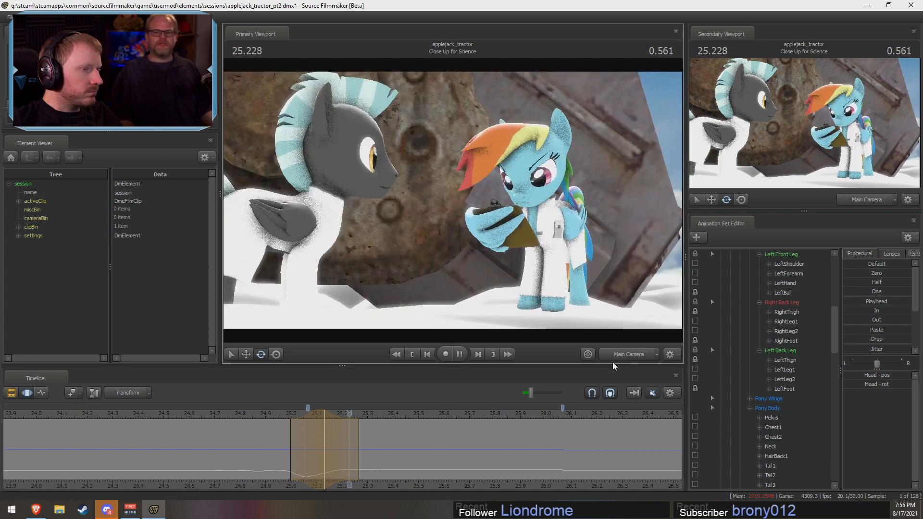
click(234, 414)
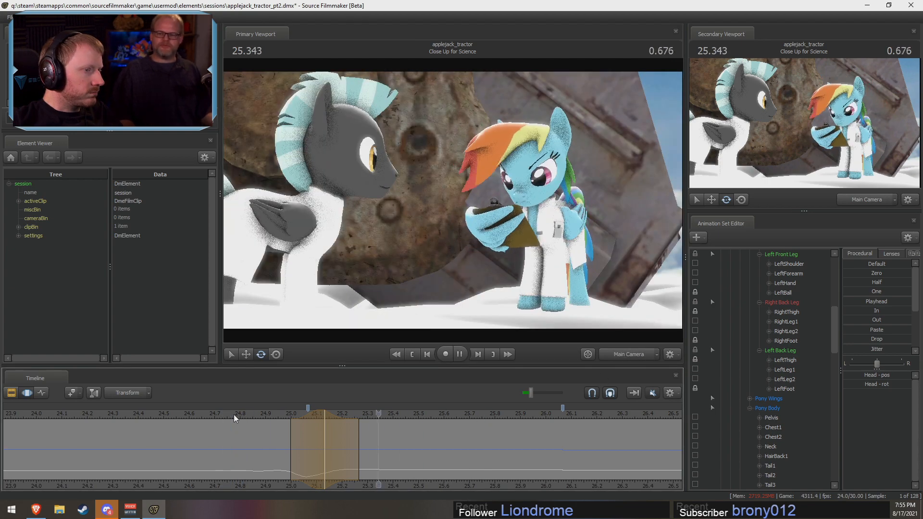
key(space)
middle_drag(308, 430, 277, 431)
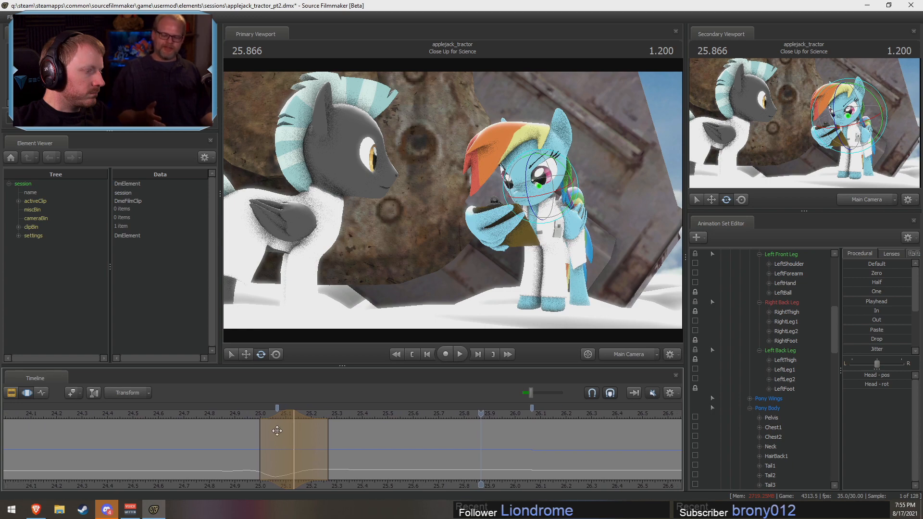
ctrl+scroll(276, 431, down, 1)
mouse_move(283, 415)
mouse_down()
mouse_move(267, 416)
mouse_move(281, 413)
mouse_up()
click(236, 414)
key(space)
click(233, 415)
click(209, 414)
key(space)
ctrl+scroll(281, 412, up, 1)
key(space)
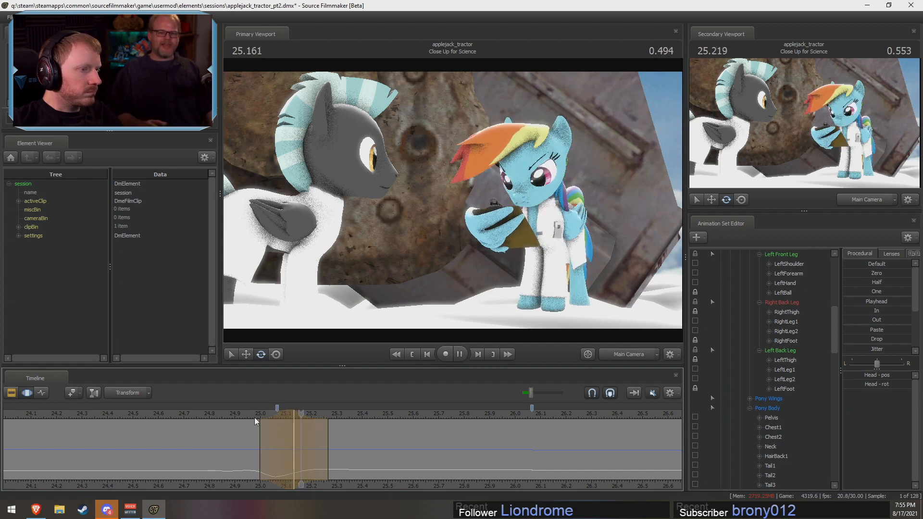
key(space)
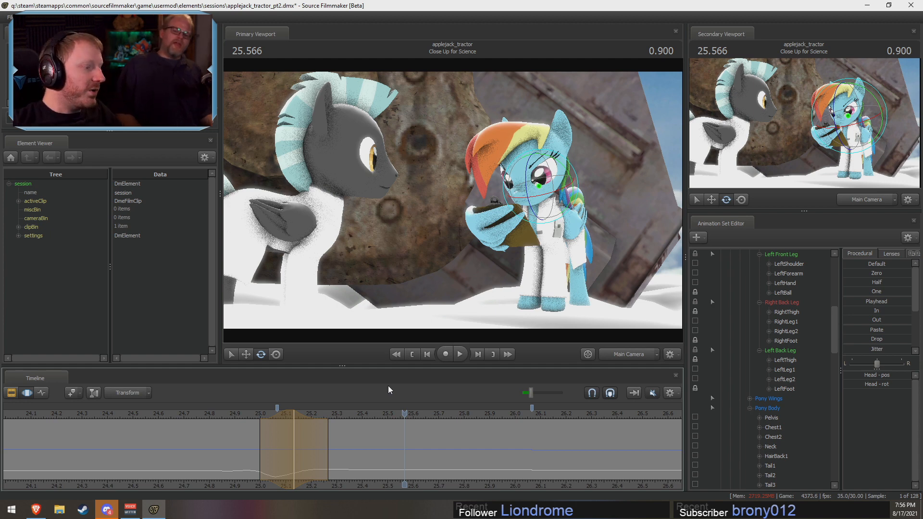
click(274, 447)
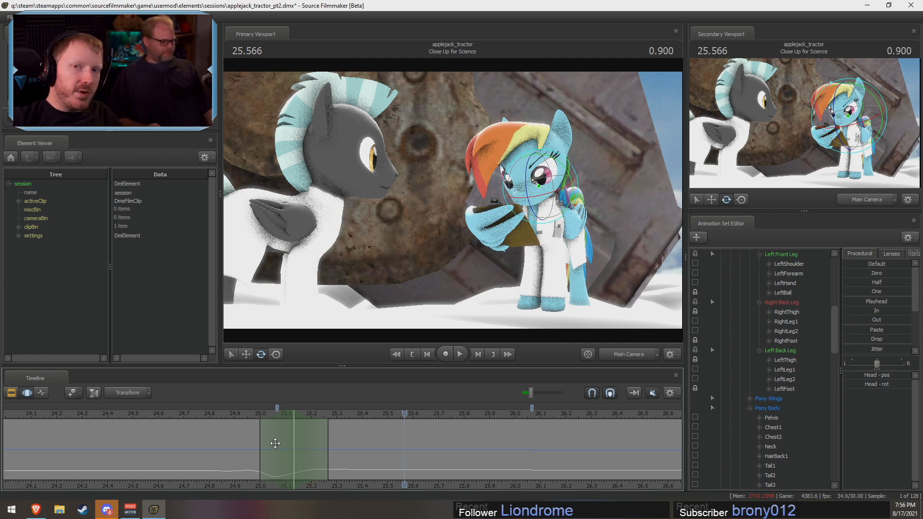
Step: Scrub around 25.04 s and replay Rainbow Dash's look-down from about 24.25 s and 24.65 s
scroll(279, 449, down, 3)
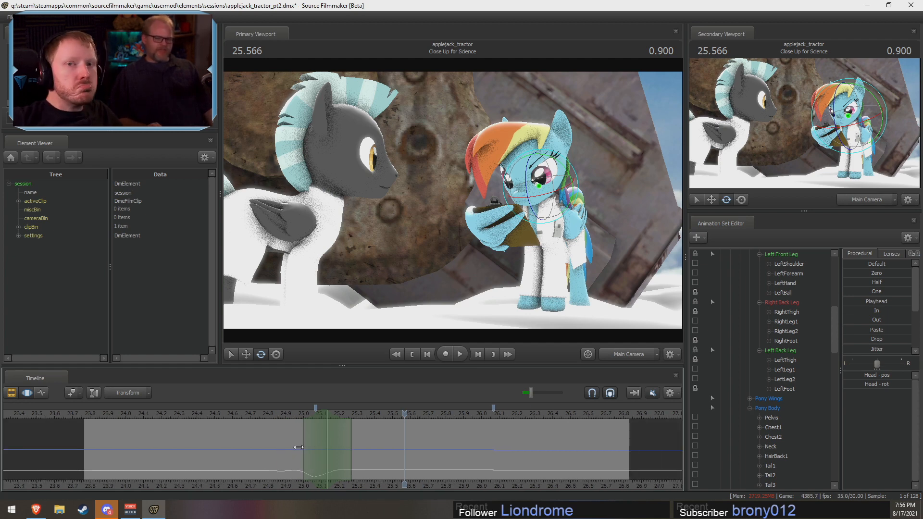
key(F2)
key(F3)
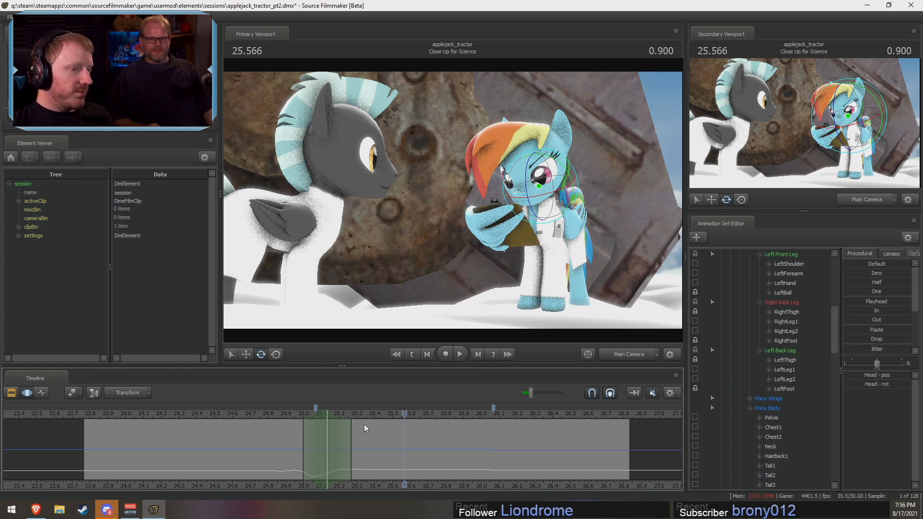
drag(292, 436, 315, 456)
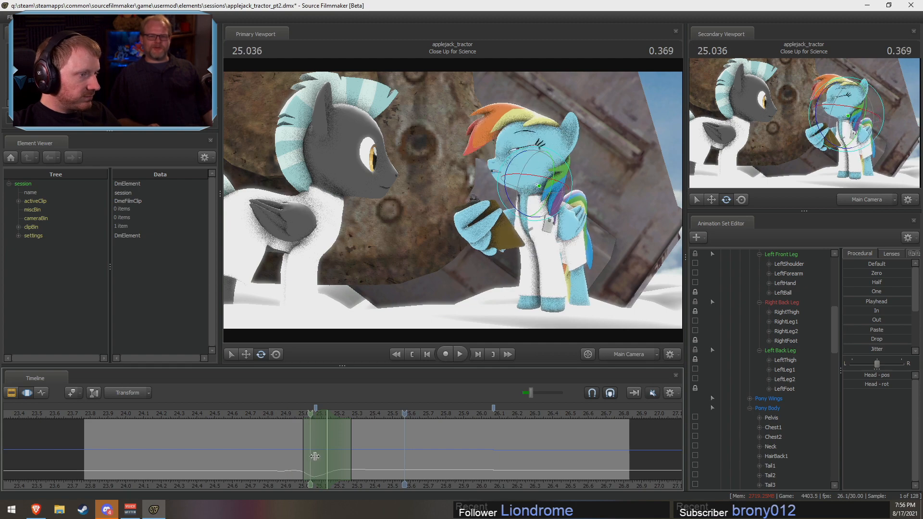
key(space)
click(168, 416)
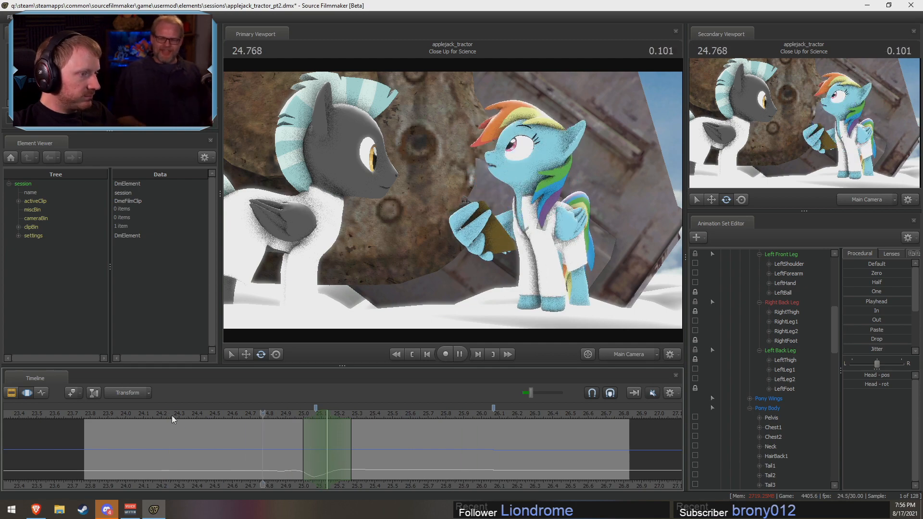
click(171, 415)
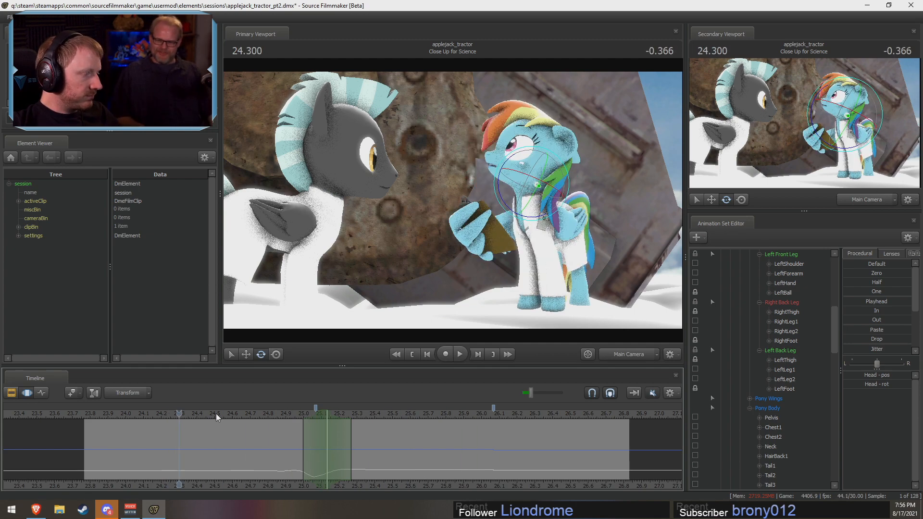
click(240, 414)
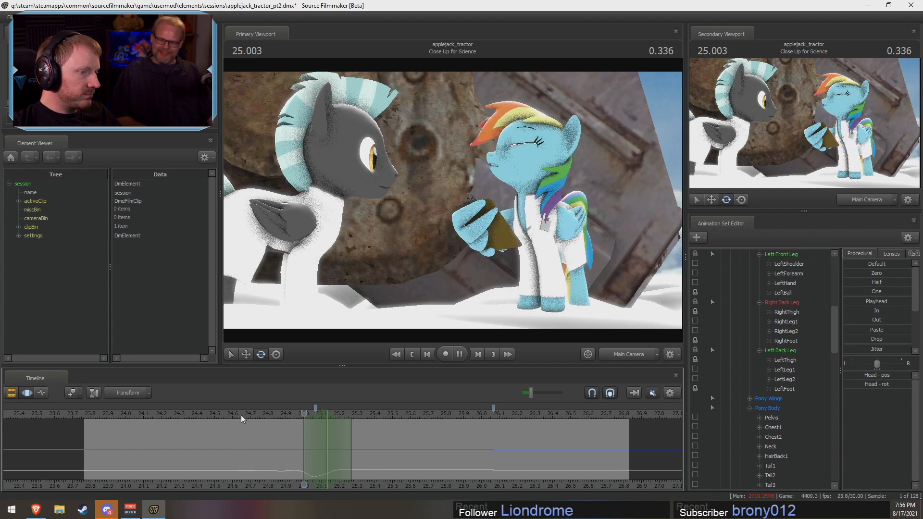
key(space)
Step: Select all time up to 24.90 s with a falloff to about 25.07 s, and rotate Rainbow Dash's LeftLeg2 slightly
drag(119, 450, 5, 447)
drag(287, 443, 303, 465)
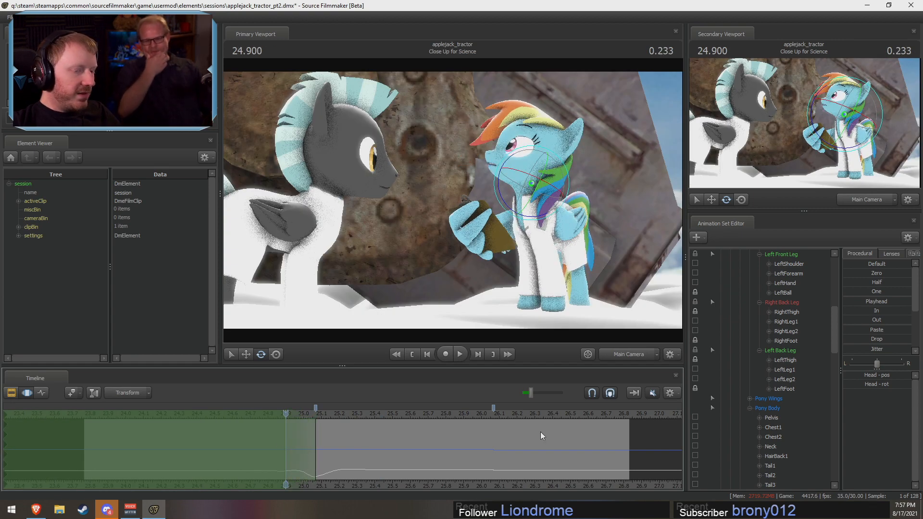
scroll(760, 339, up, 2)
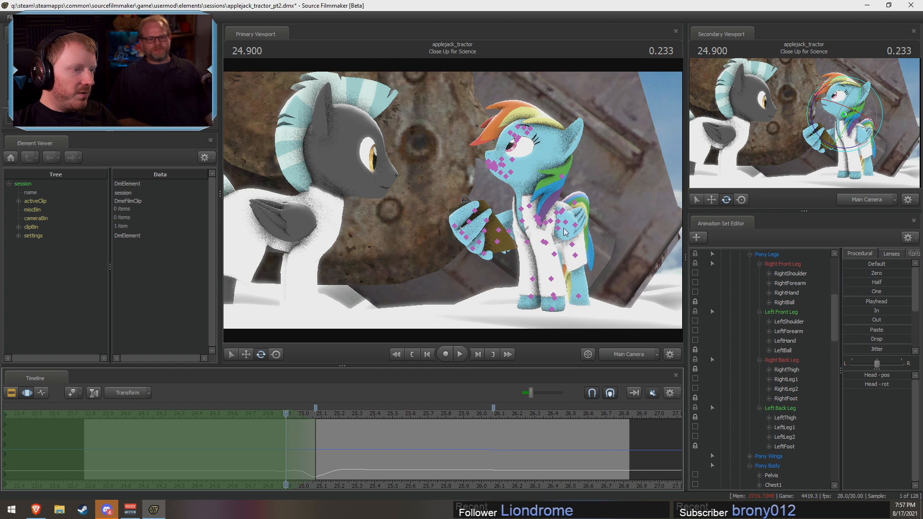
click(578, 258)
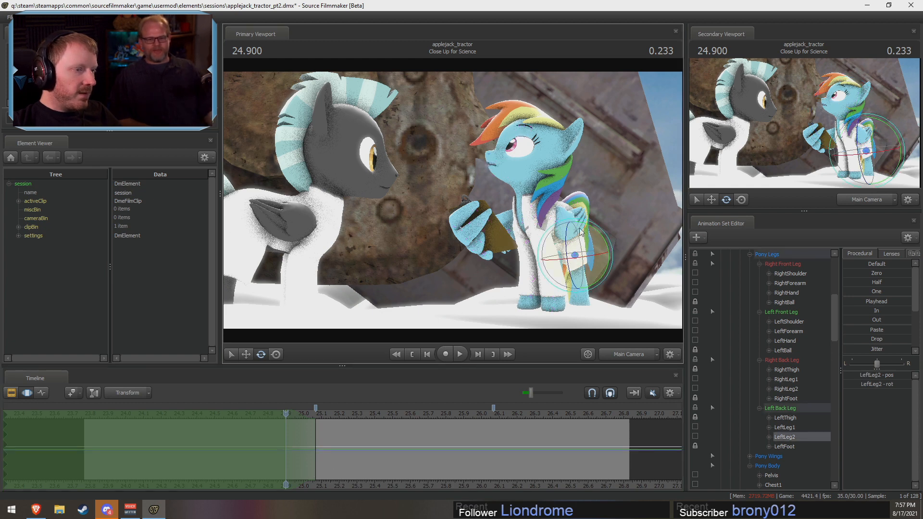
drag(584, 225, 589, 232)
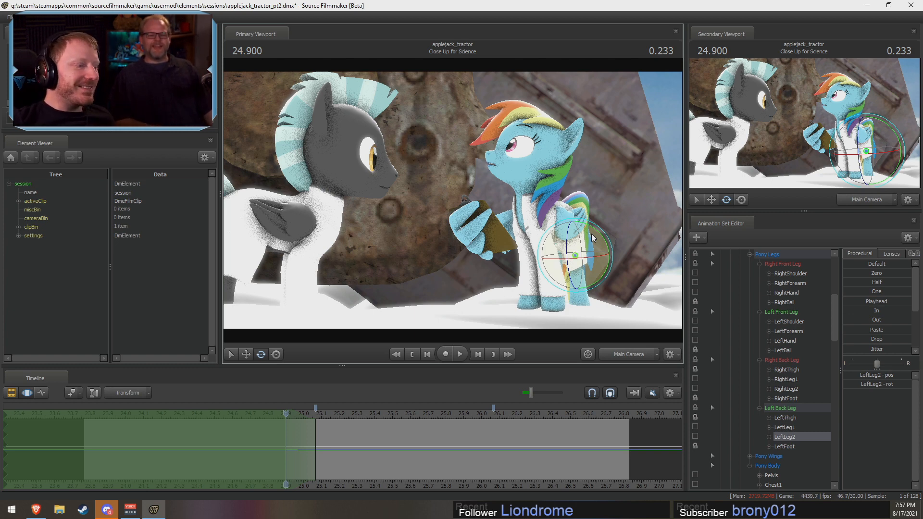
Step: Replay the Close Up for Science shot from 24.43 s, then from about 23.80 s and 24.60 s, to check the full look-down
key(F2)
drag(286, 413, 203, 414)
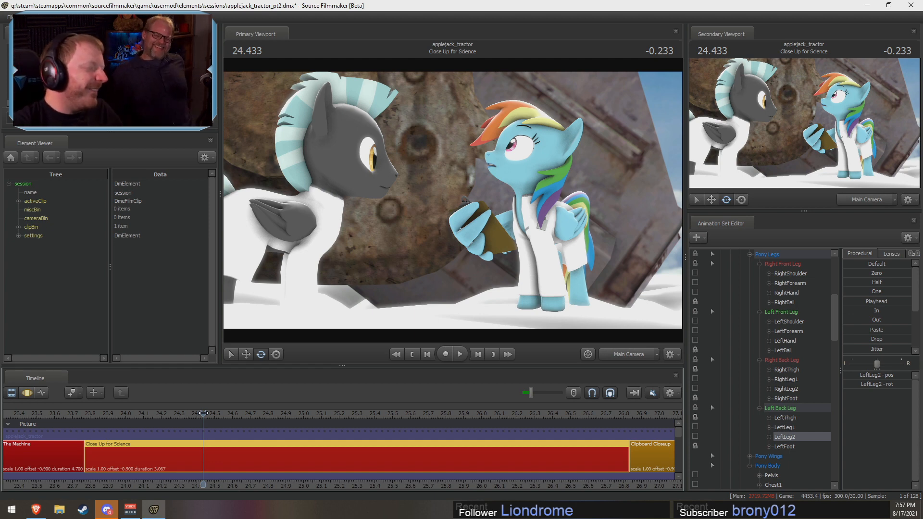
key(F3)
key(shift)
key(F2)
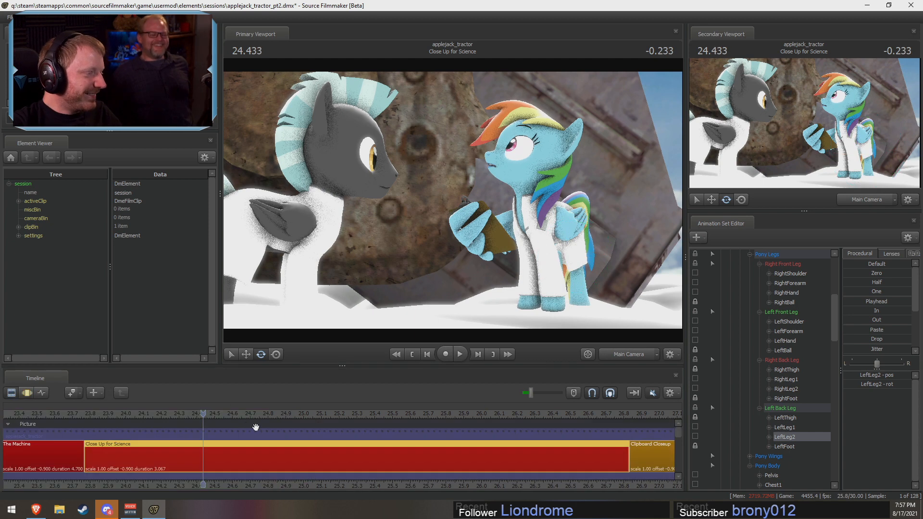
key(space)
click(116, 416)
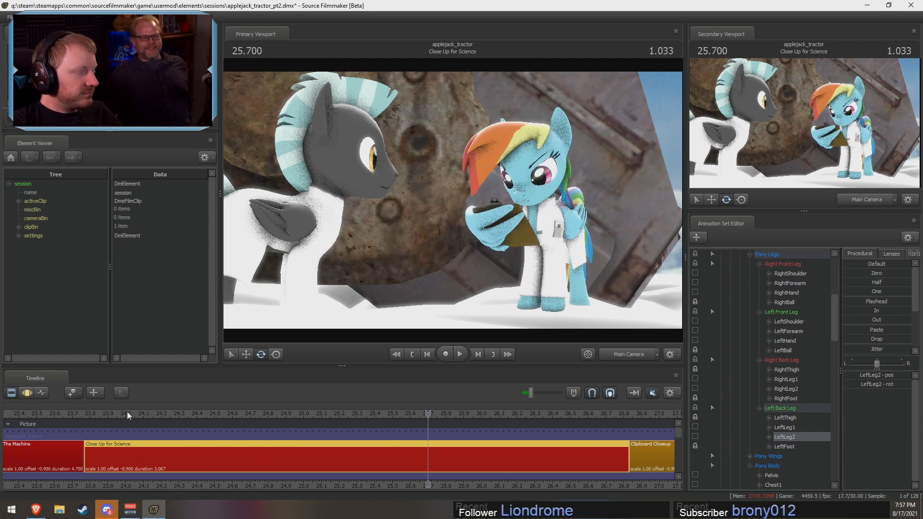
click(91, 415)
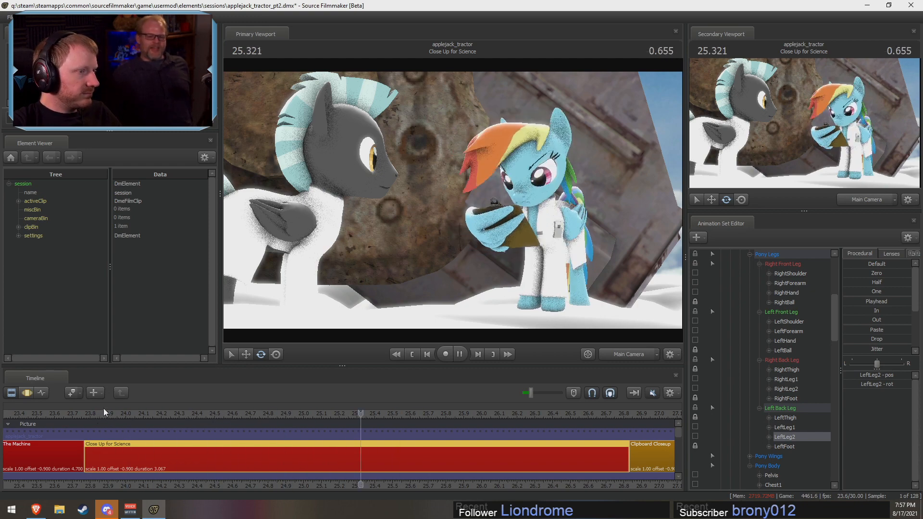
key(space)
click(234, 415)
key(space)
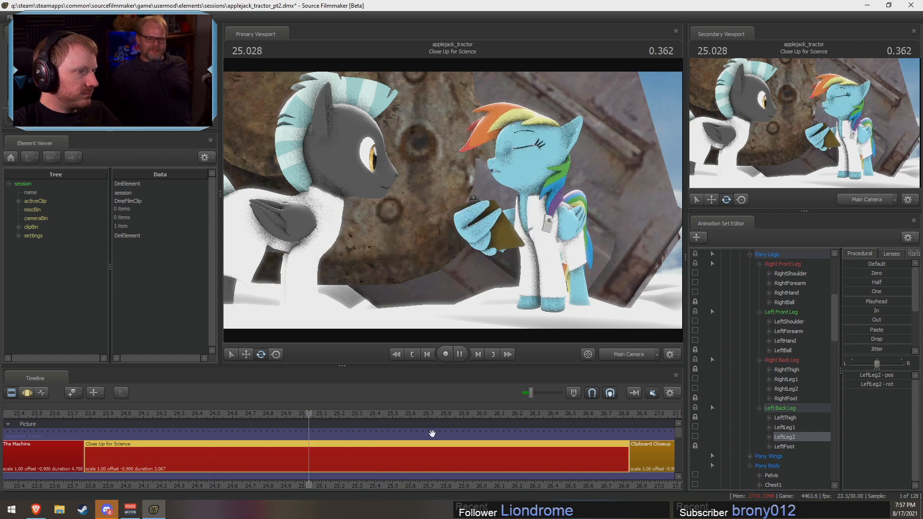
key(space)
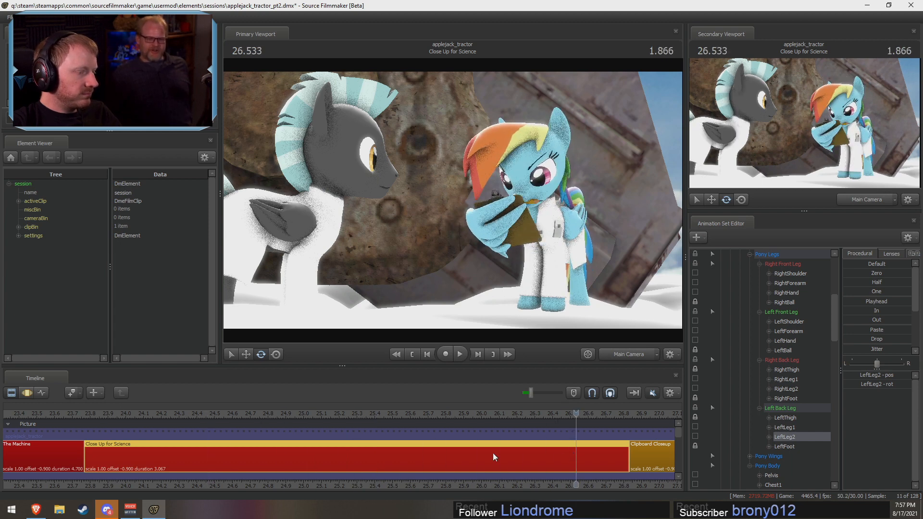
Step: Replay the end of the shot from about 25.80 s and 25.58 s to check how Rainbow Dash settles with the clipboard
click(446, 413)
key(space)
key(space)
click(406, 412)
key(space)
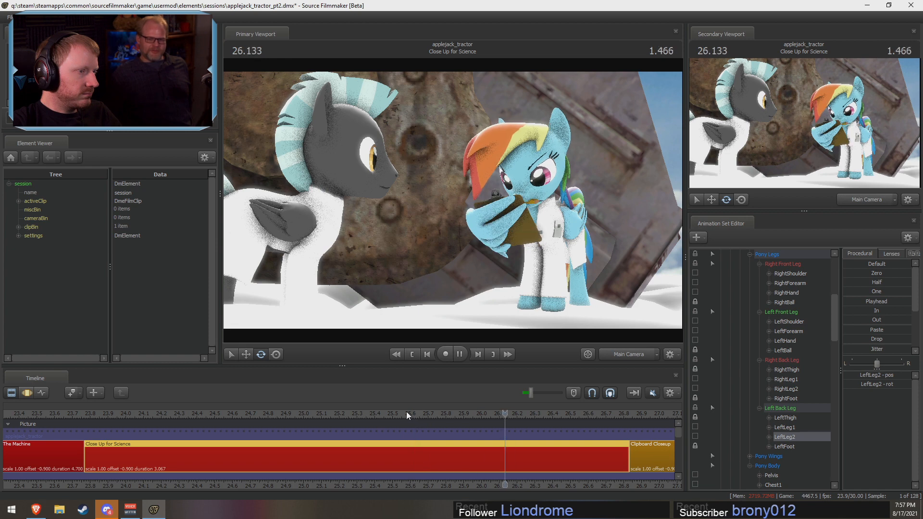
key(space)
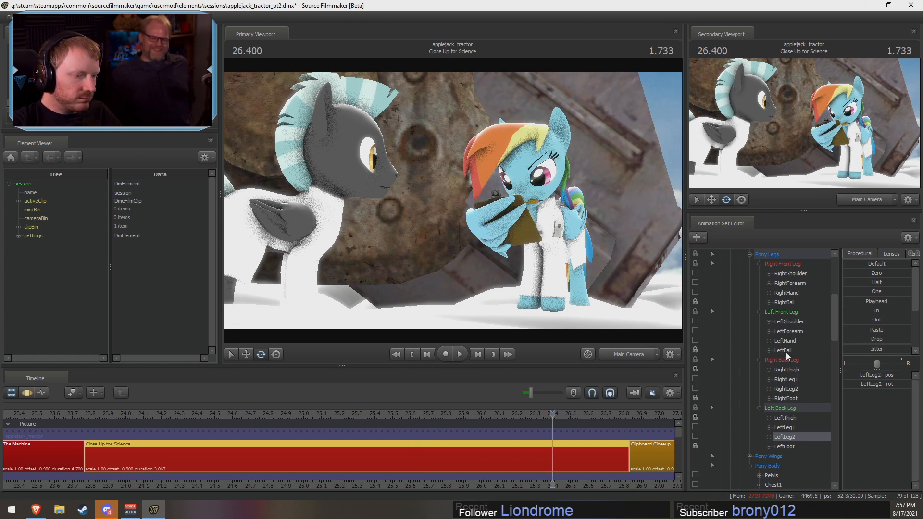
Step: Select the whole Rainbow Dash animation set and mark a time selection from about 26.03 to 26.13 s
scroll(795, 346, up, 6)
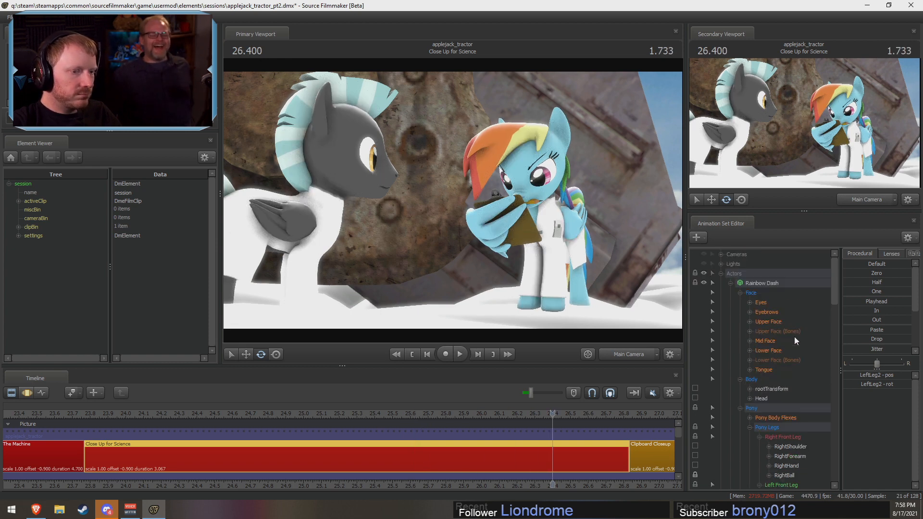
click(772, 283)
scroll(554, 431, up, 4)
key(F3)
mouse_move(423, 453)
mouse_down()
mouse_move(393, 443)
mouse_move(429, 449)
mouse_up()
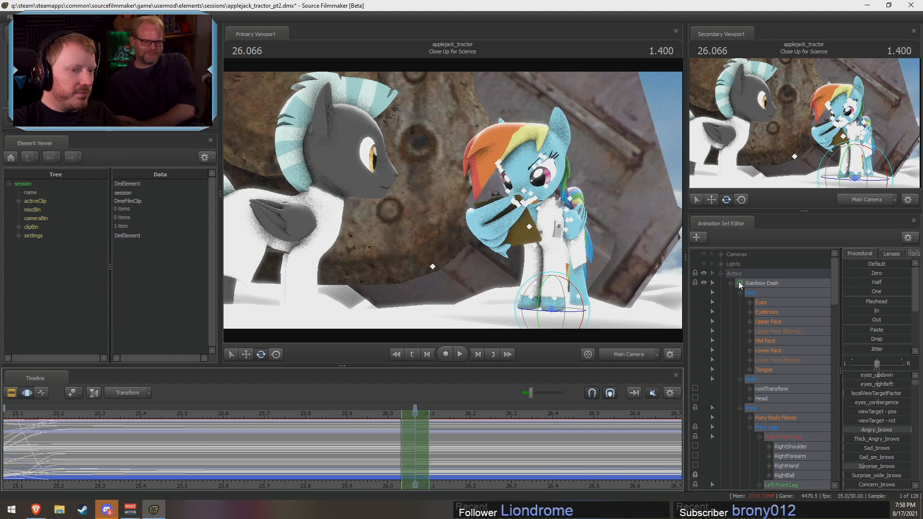
click(763, 281)
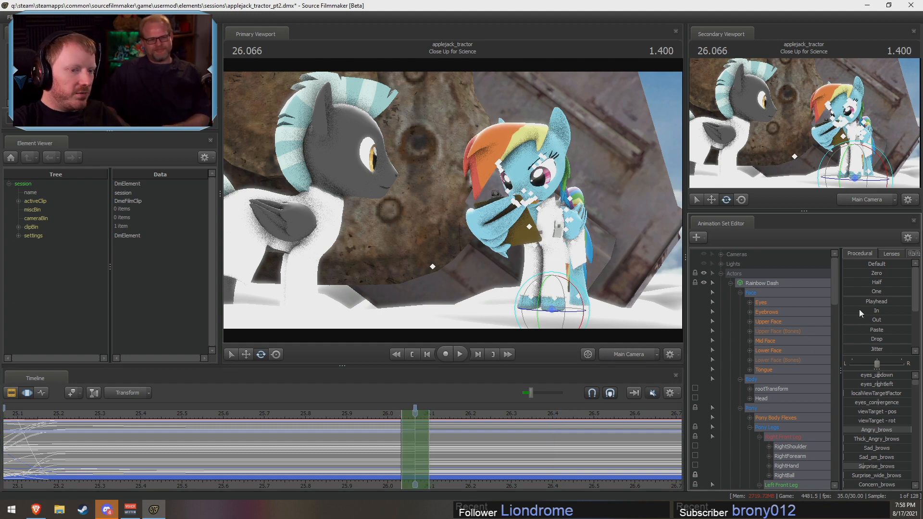
drag(416, 409, 437, 423)
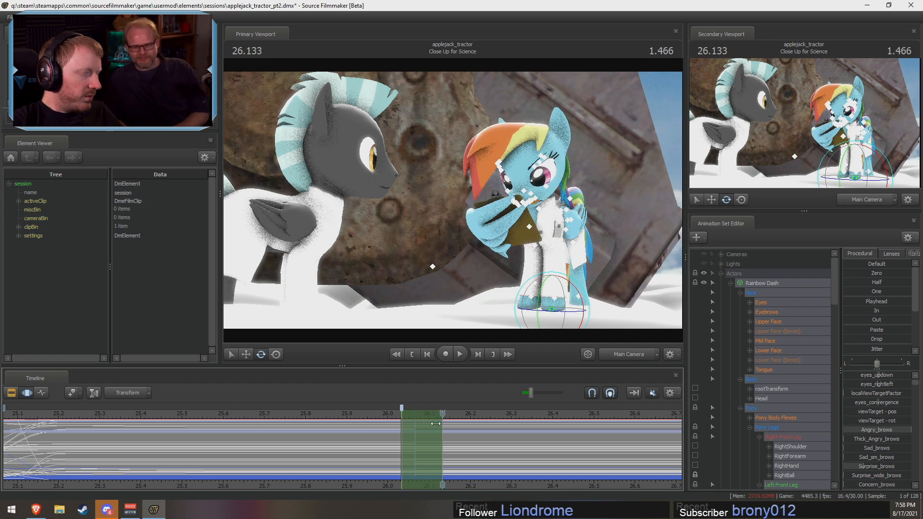
Step: Try the In preset on Rainbow Dash over the selected time range and apply the Out preset instead
click(855, 311)
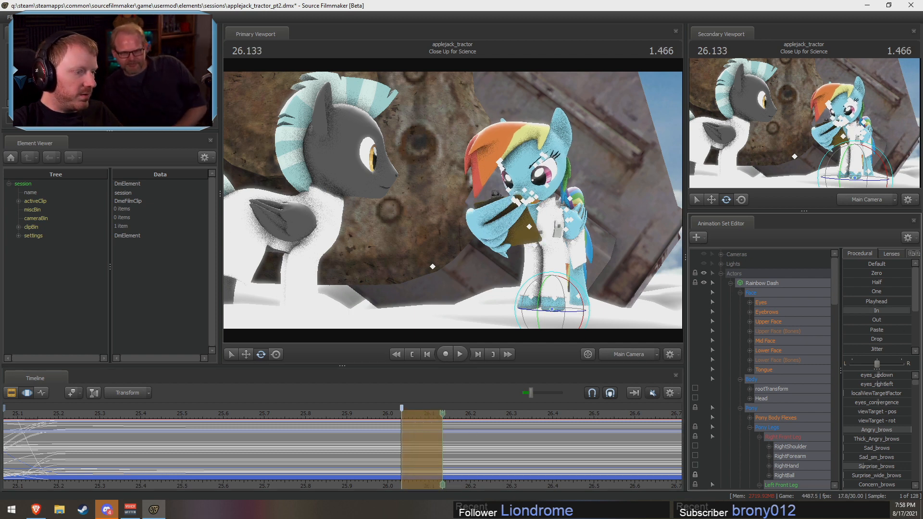
drag(909, 311, 912, 311)
click(848, 319)
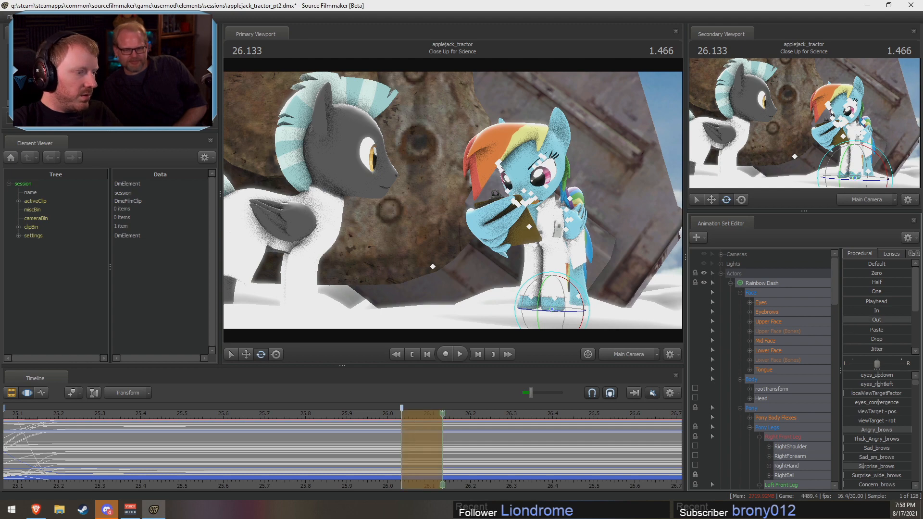
Step: Collapse Rainbow Dash's controls, select the Rainbow Wing animation set and apply the Out preset over the same time range
click(730, 283)
click(791, 293)
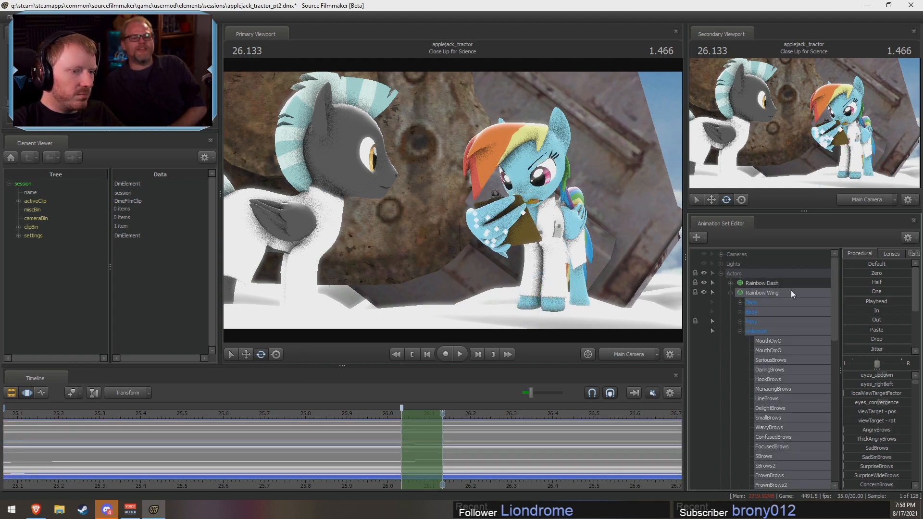
drag(852, 320, 919, 317)
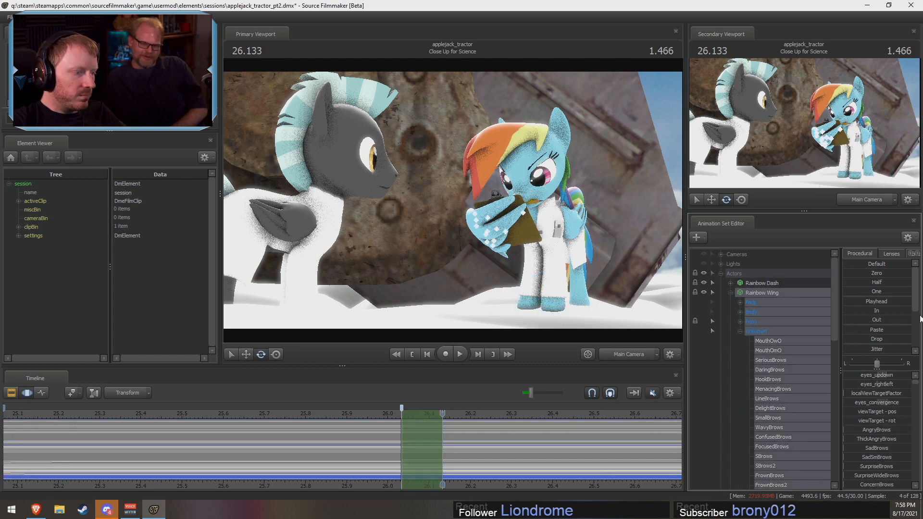
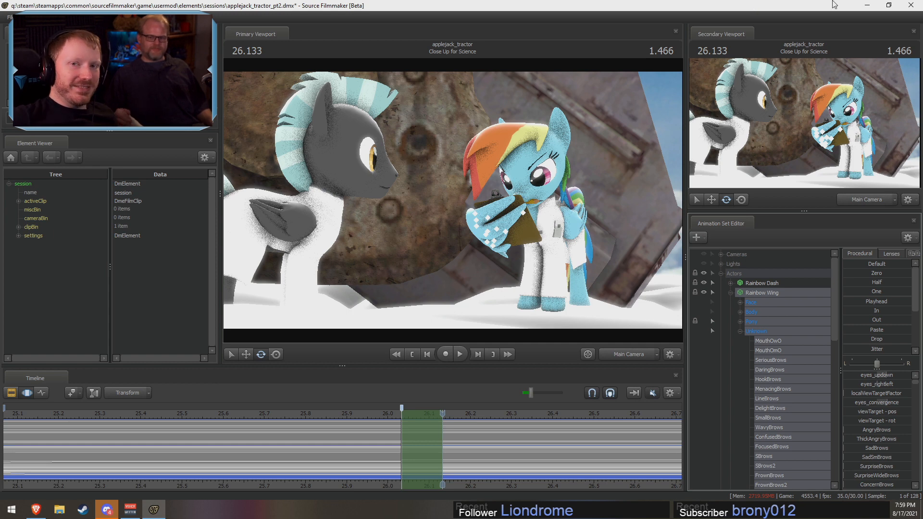
Step: Select the Pencil animation set and apply the In preset over the marked time range
drag(395, 441, 380, 453)
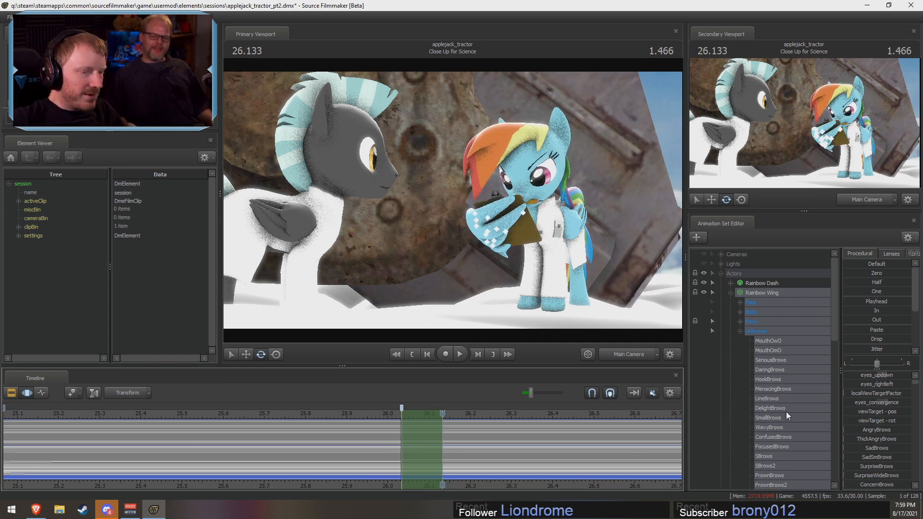
scroll(786, 436, down, 10)
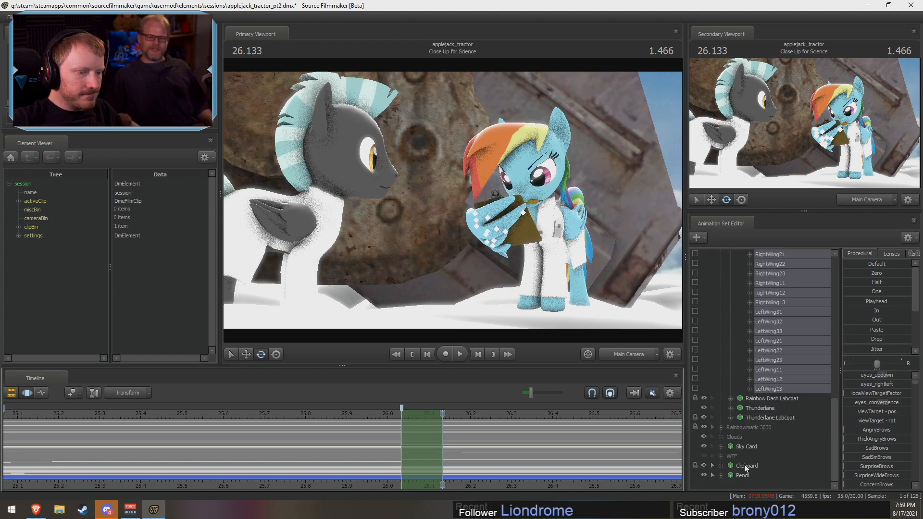
click(742, 474)
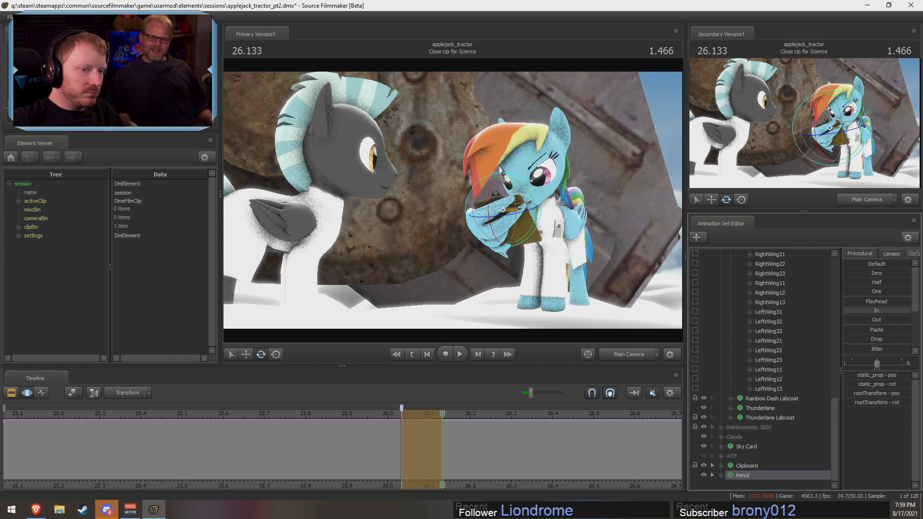
click(417, 448)
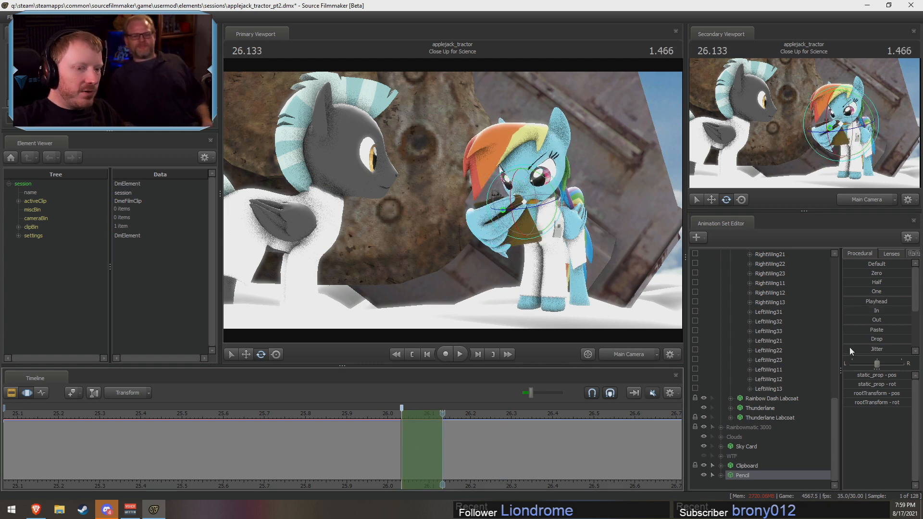
mouse_move(849, 319)
mouse_down()
mouse_move(921, 327)
mouse_move(921, 335)
mouse_up()
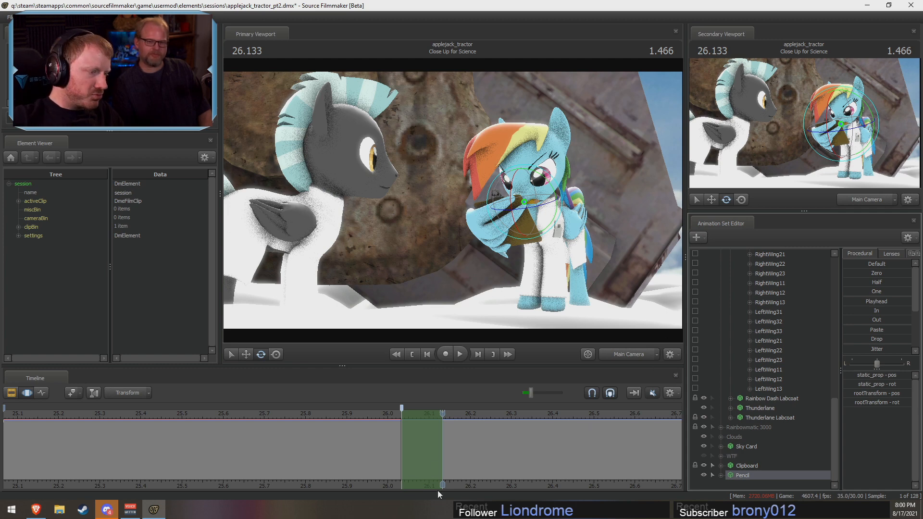
Step: Move the playhead to 26.033 s, switch the primary viewport to the Work Camera, frame Rainbow Dash up close and clear the selection
mouse_move(442, 459)
mouse_down()
mouse_move(389, 445)
mouse_move(449, 449)
mouse_up()
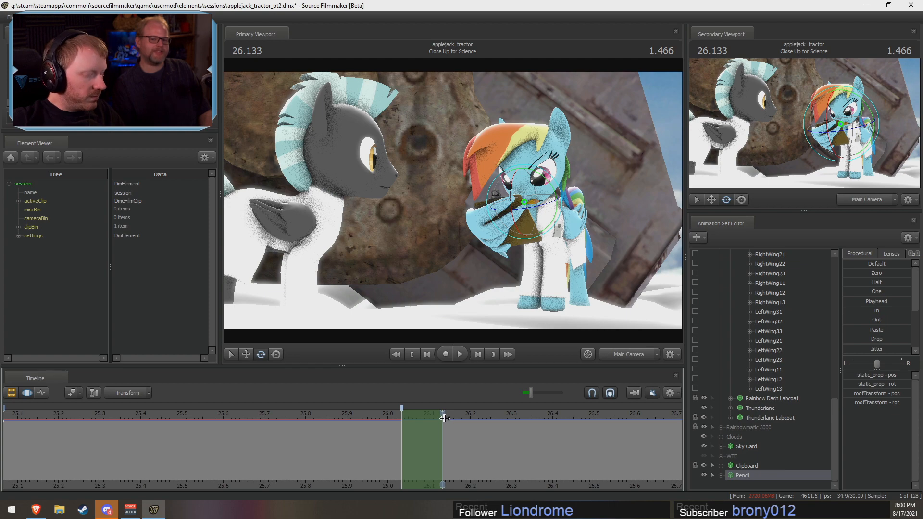
drag(394, 414, 402, 414)
click(646, 357)
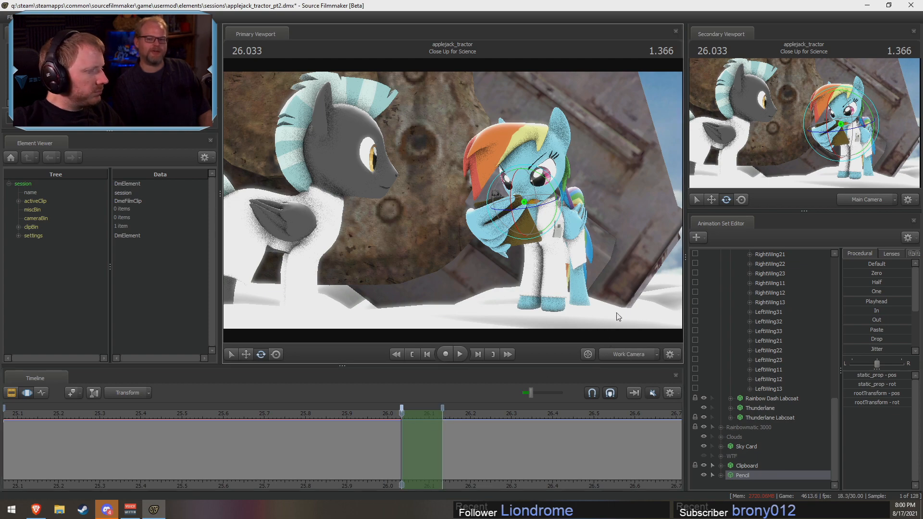
alt+drag(617, 316, 576, 318)
drag(452, 200, 455, 202)
drag(313, 282, 510, 185)
key(w)
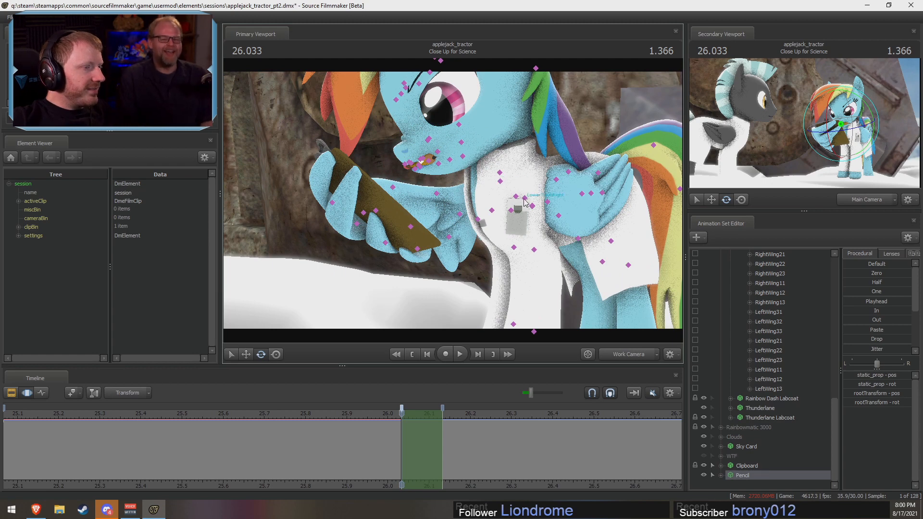
click(560, 202)
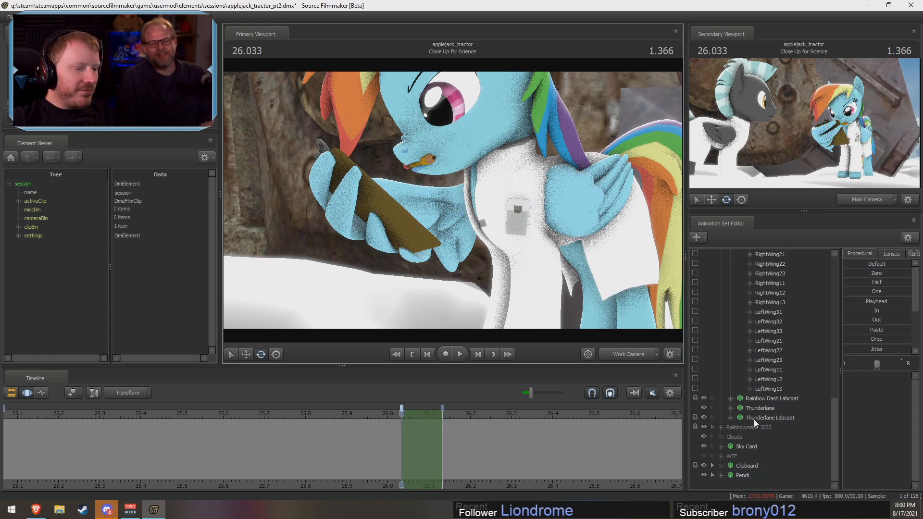
Step: Collapse Rainbow Wing's Unknown group and expand its Pony and Pony Legs groups
scroll(769, 384, up, 7)
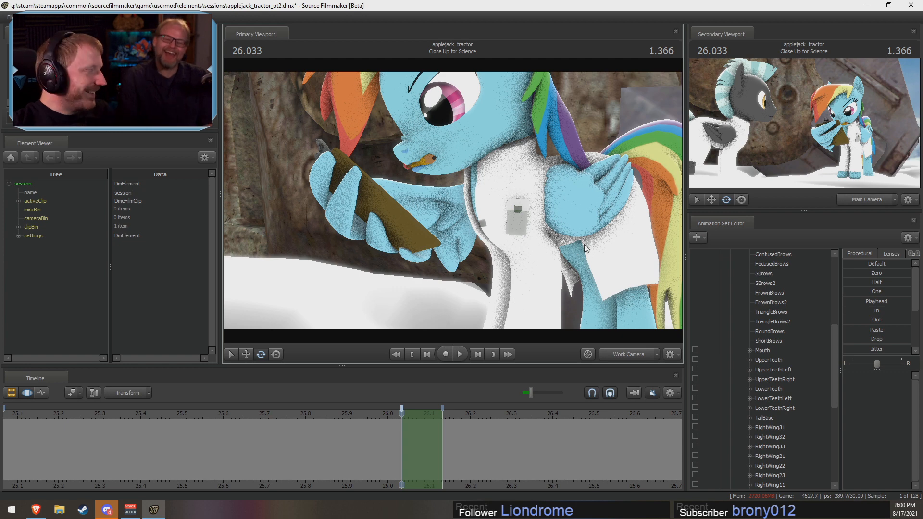
scroll(742, 335, up, 6)
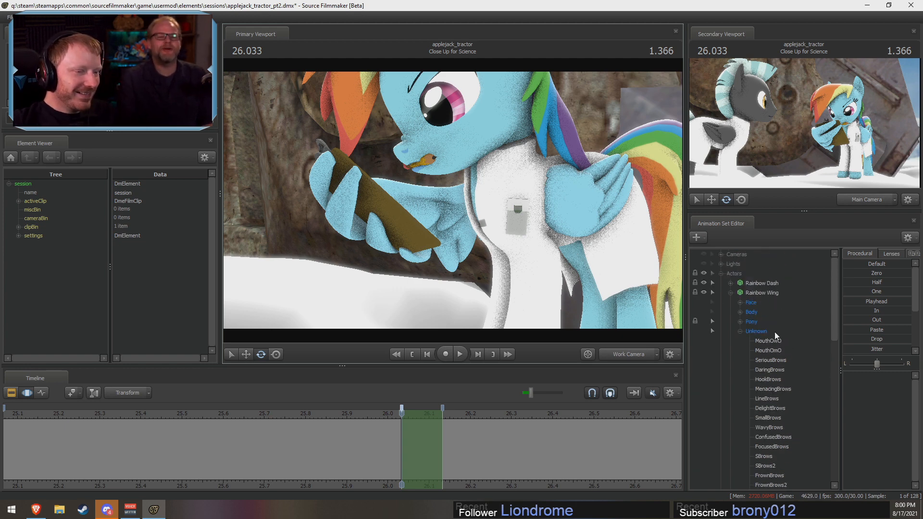
click(740, 332)
click(741, 322)
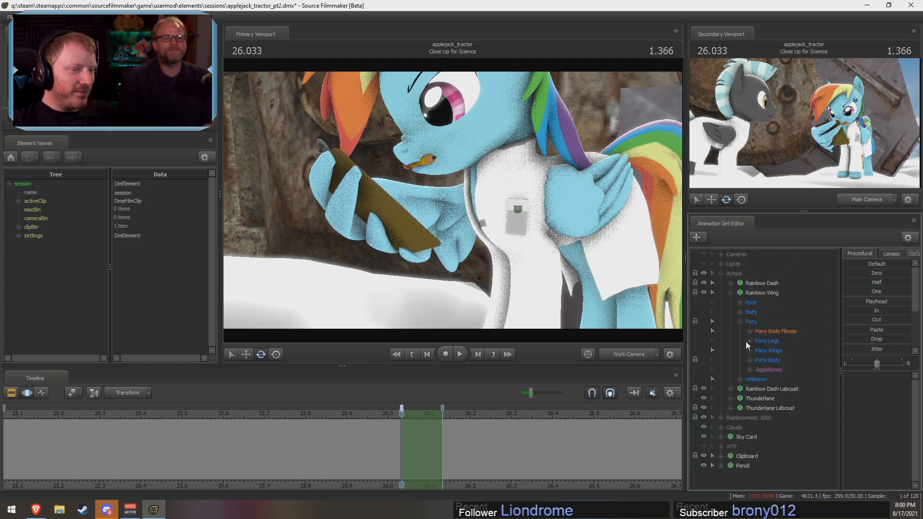
click(749, 341)
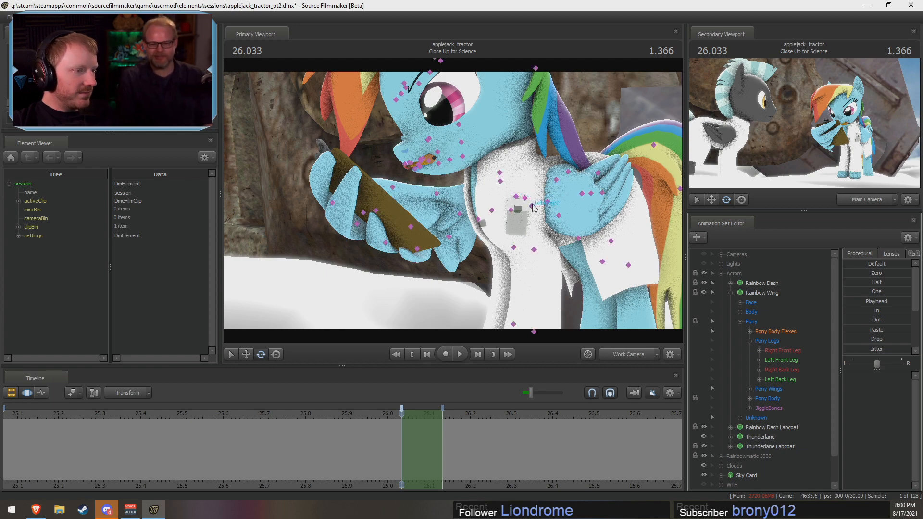
Step: Lock Rainbow Dash's LeftShoulder and RightShoulder controls and select her Chest2 control
drag(502, 246, 500, 249)
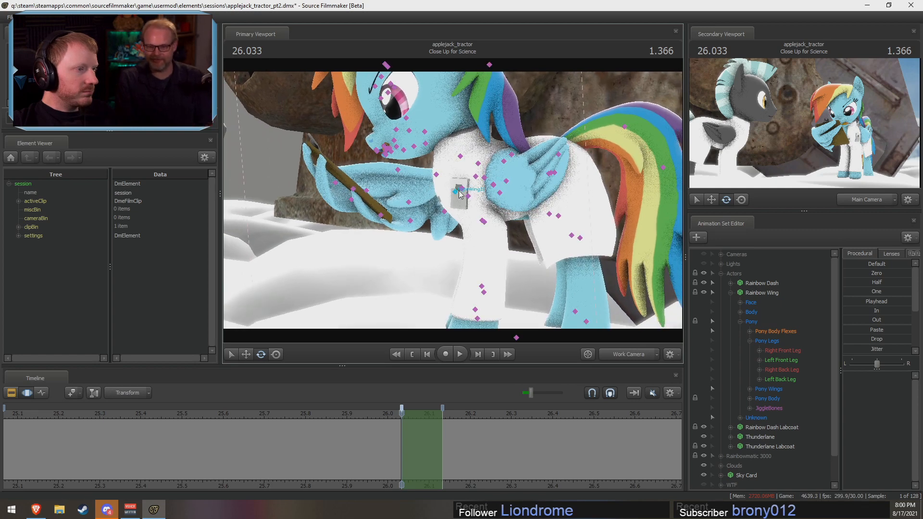
click(459, 193)
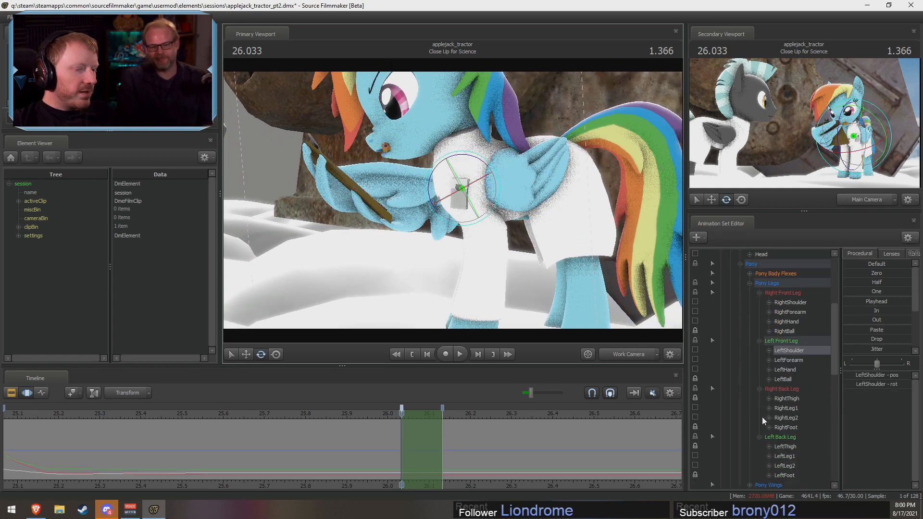
scroll(762, 417, down, 3)
click(771, 426)
click(771, 434)
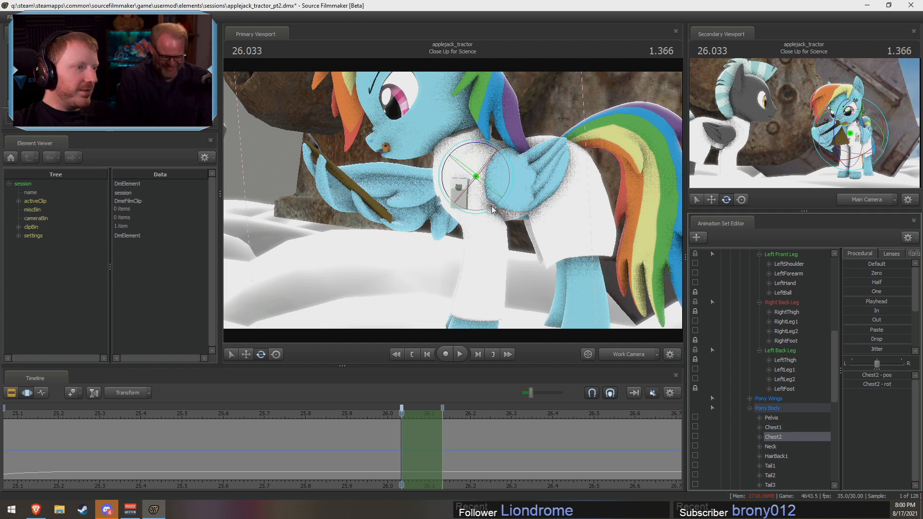
scroll(778, 369, up, 2)
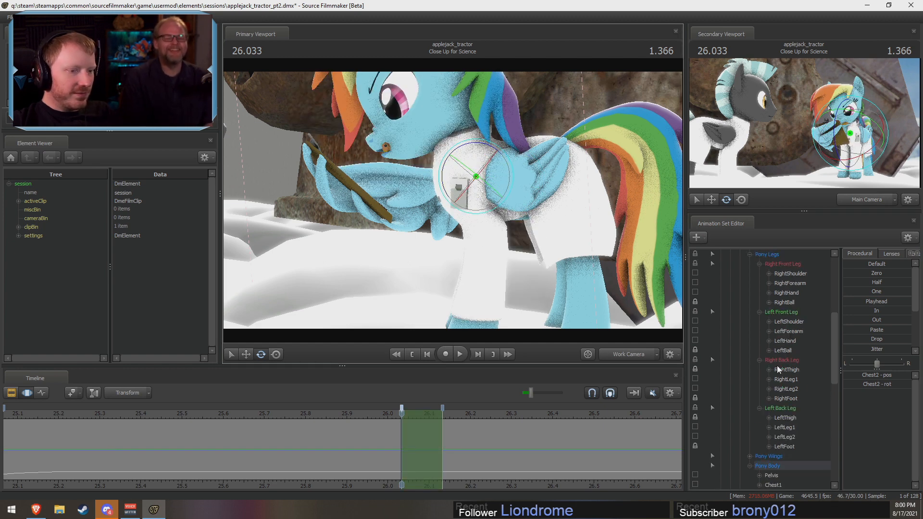
click(694, 321)
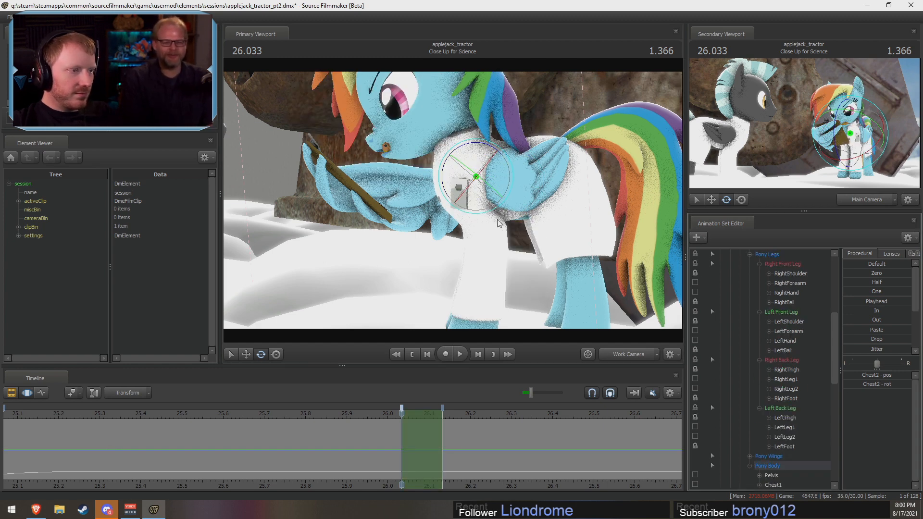
Step: Undo a trial rotation of Chest2, then rotate Rainbow Dash's Chest2 forward with the Pencil included in the selection
drag(496, 155, 484, 150)
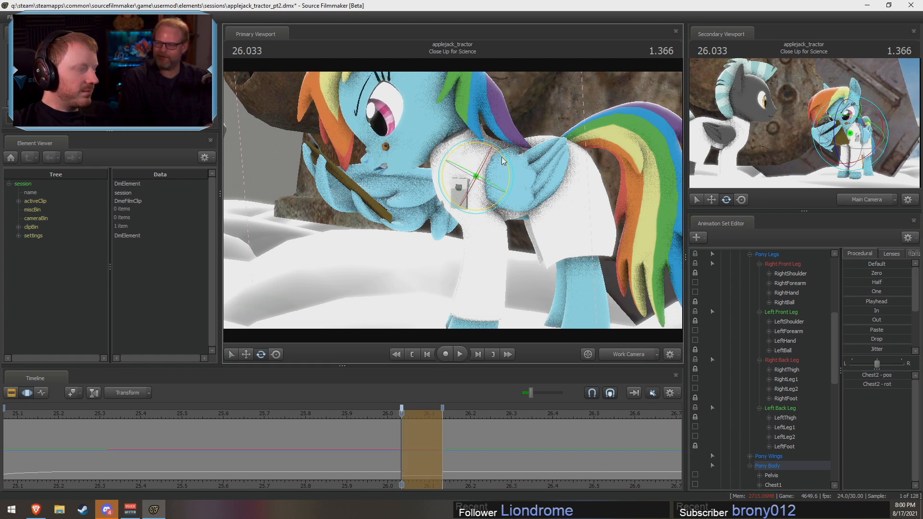
key(ctrl+z)
scroll(771, 428, down, 8)
ctrl+click(745, 473)
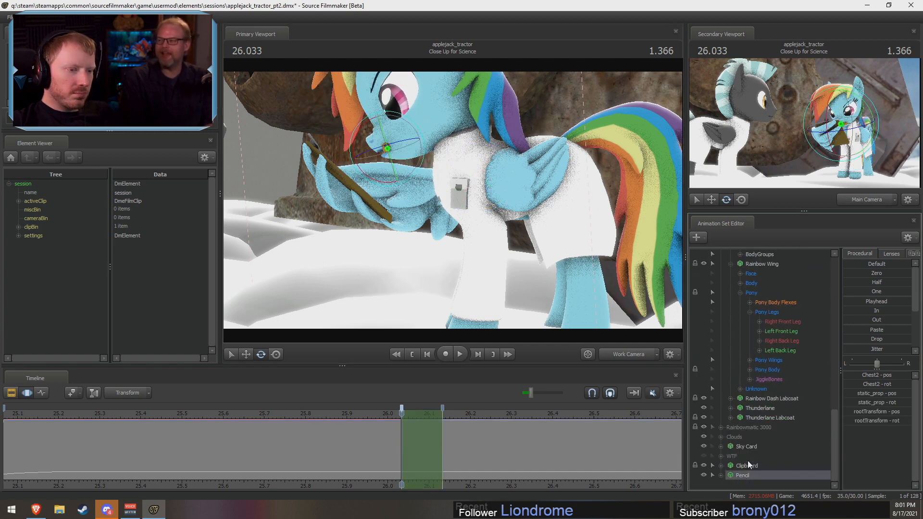
scroll(764, 433, up, 7)
ctrl+click(780, 388)
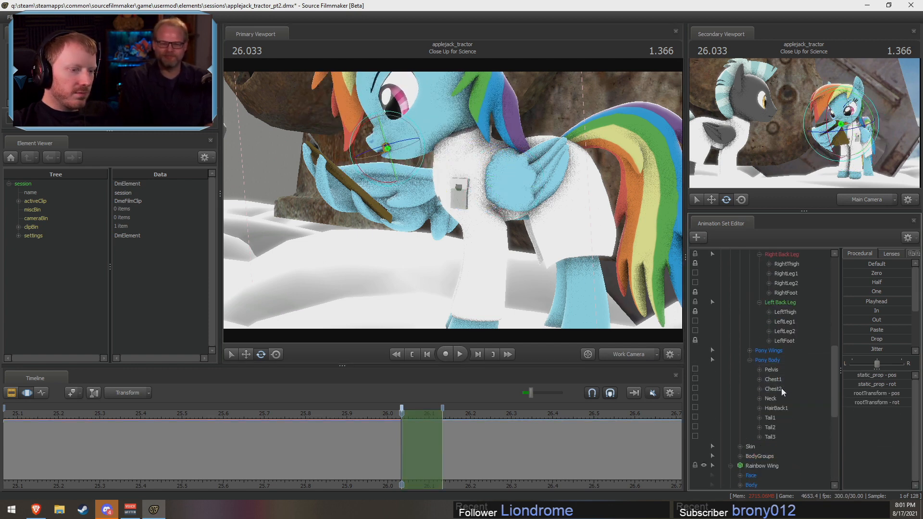
ctrl+click(781, 388)
drag(466, 144, 461, 146)
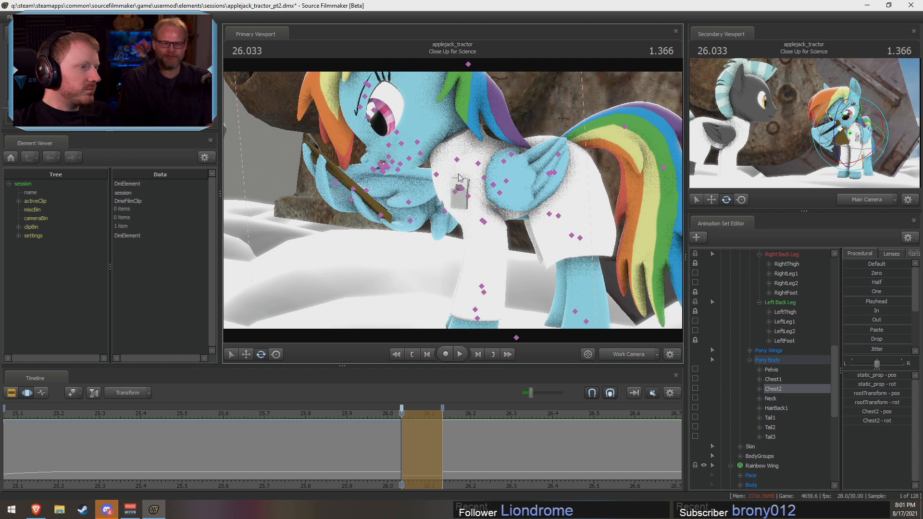
key(ctrl)
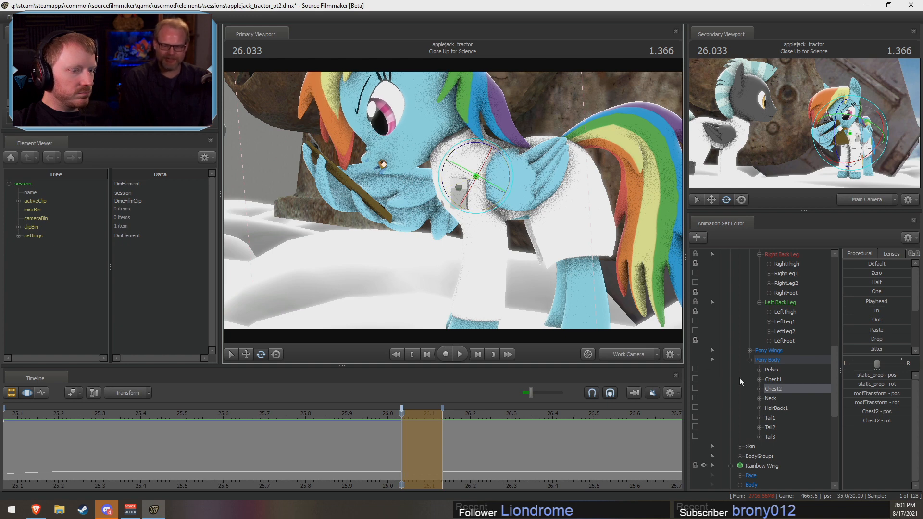
Step: Rotate Rainbow Dash's Neck downward and tilt her Head back up, keeping the Pencil in each selection
click(773, 398)
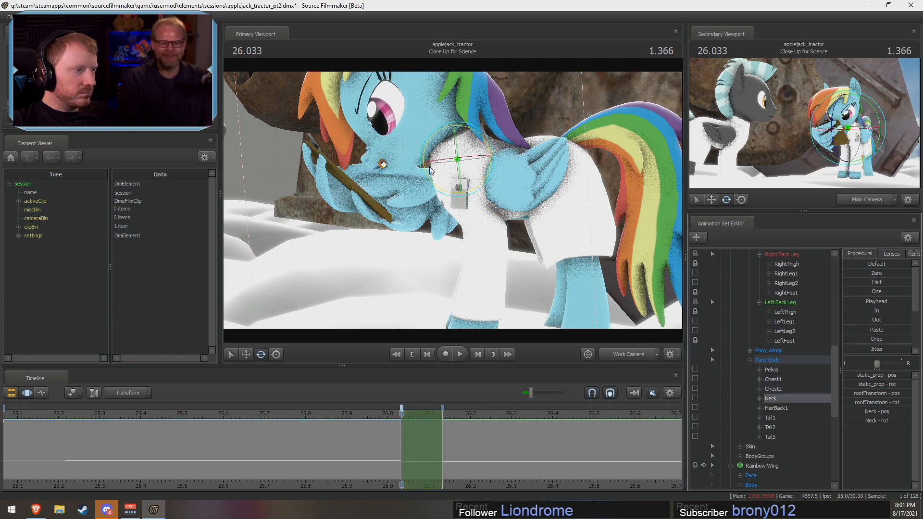
drag(431, 138, 428, 143)
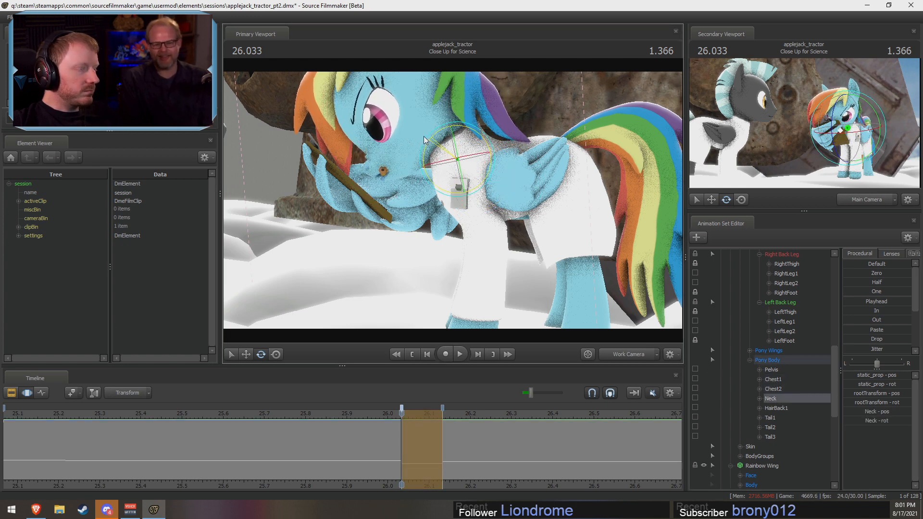
scroll(764, 349, up, 4)
scroll(764, 342, up, 5)
scroll(769, 404, down, 2)
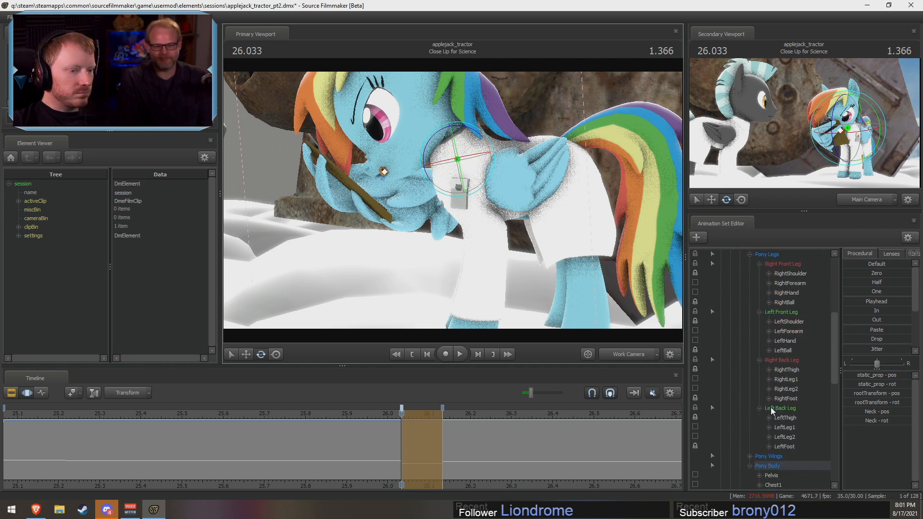
click(773, 447)
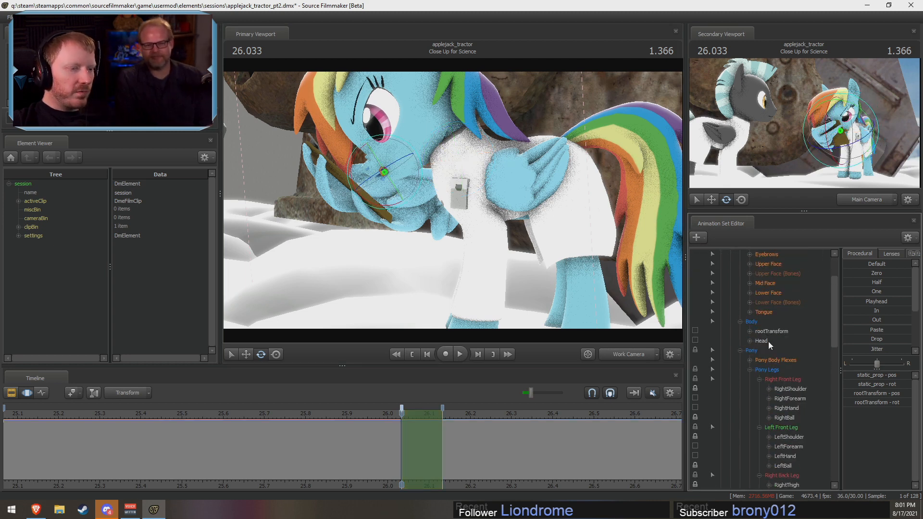
click(768, 341)
drag(437, 144, 423, 151)
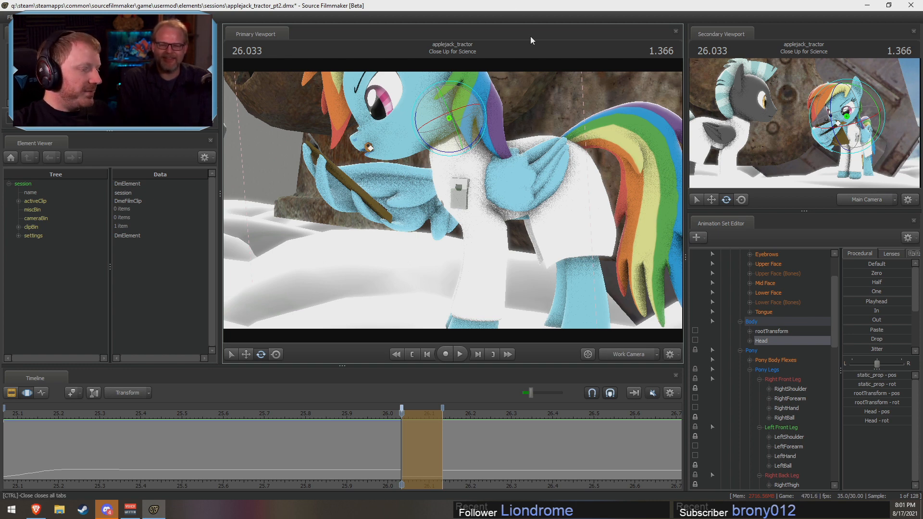
Step: At 26.066, rotate the RightWing1 control so the wing holding the clipboard swings into a new angle
drag(372, 416, 416, 427)
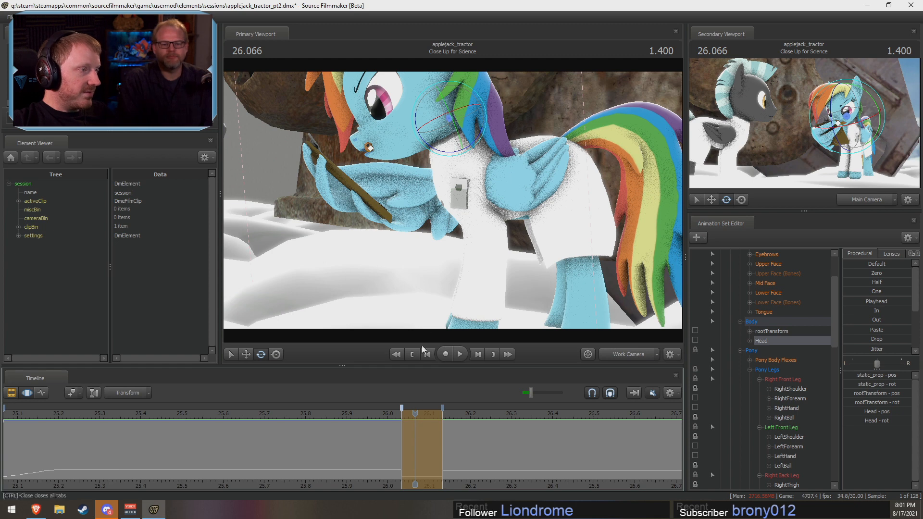
drag(471, 193, 454, 189)
key(ctrl)
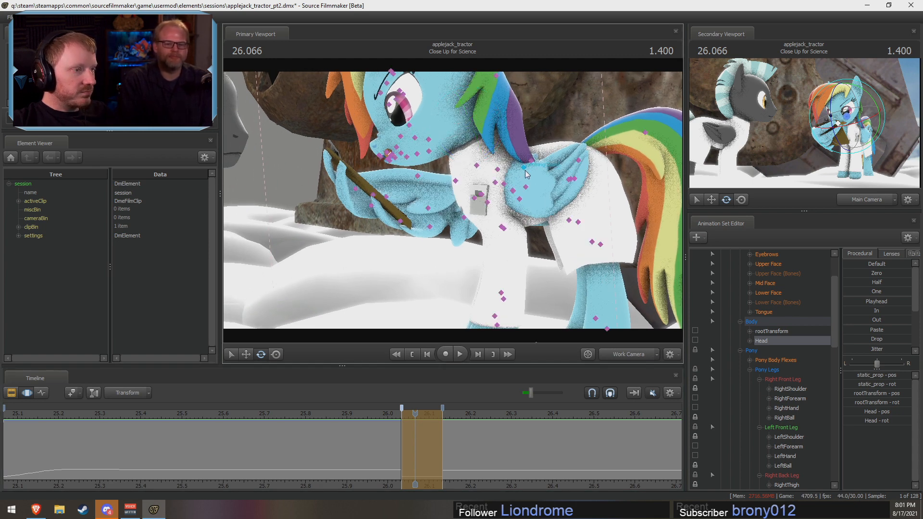
scroll(739, 339, up, 2)
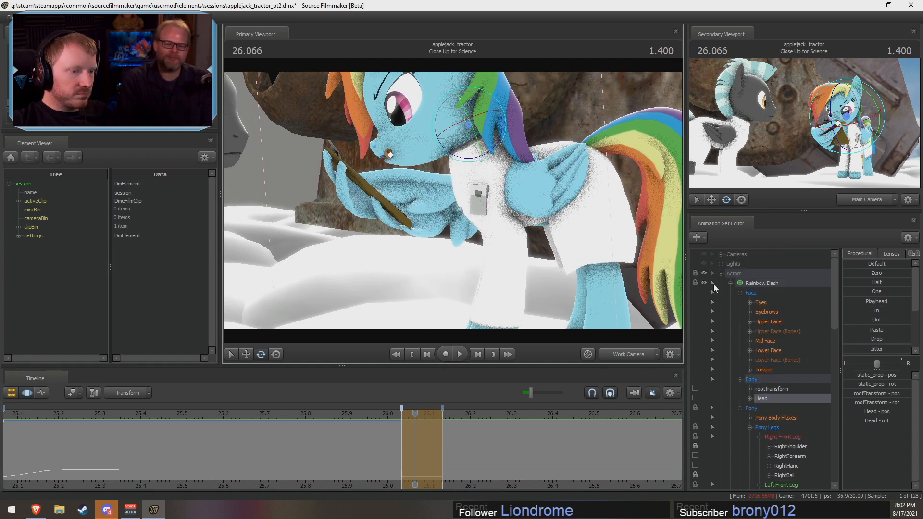
click(525, 187)
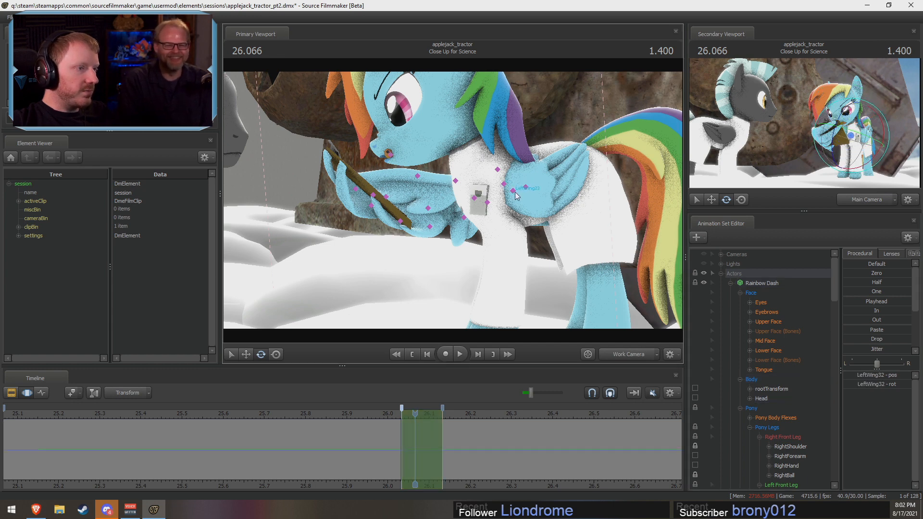
alt+drag(515, 192, 530, 219)
key(ctrl)
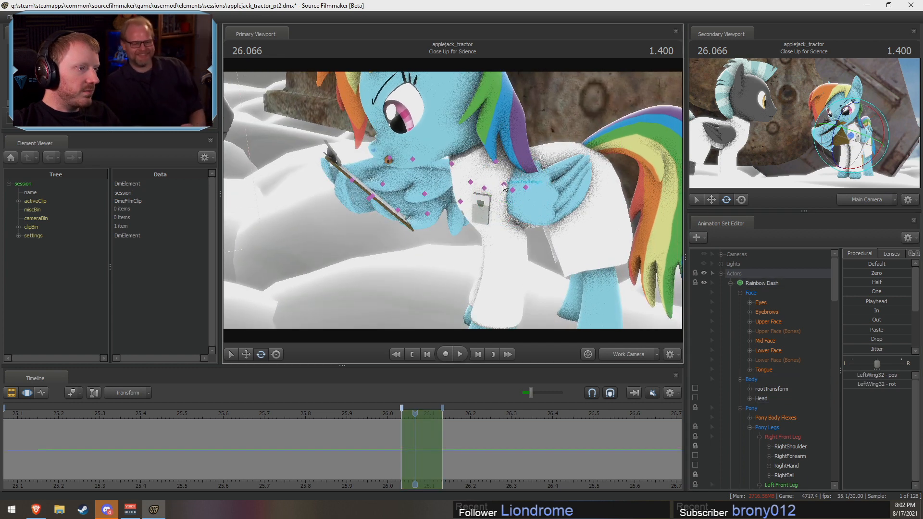
ctrl+click(496, 162)
alt+drag(496, 161, 442, 190)
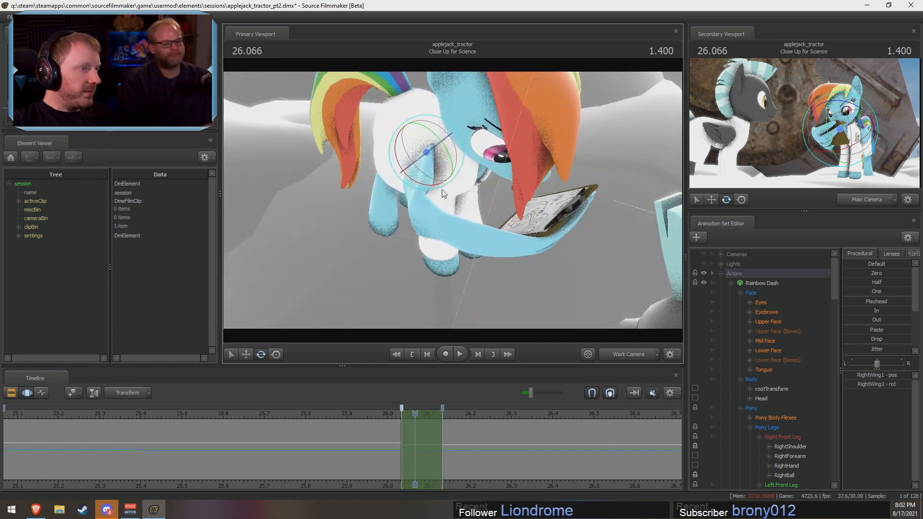
drag(447, 138, 375, 139)
alt+drag(461, 161, 512, 217)
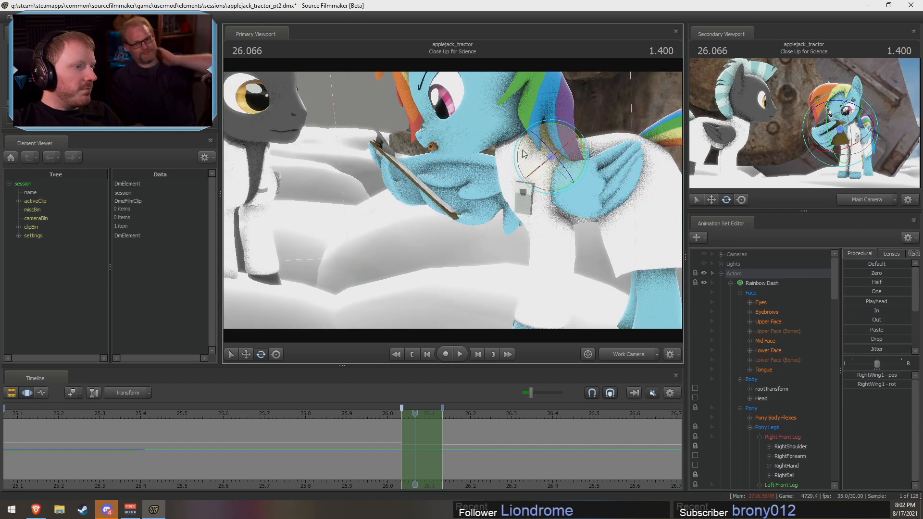
drag(530, 146, 566, 128)
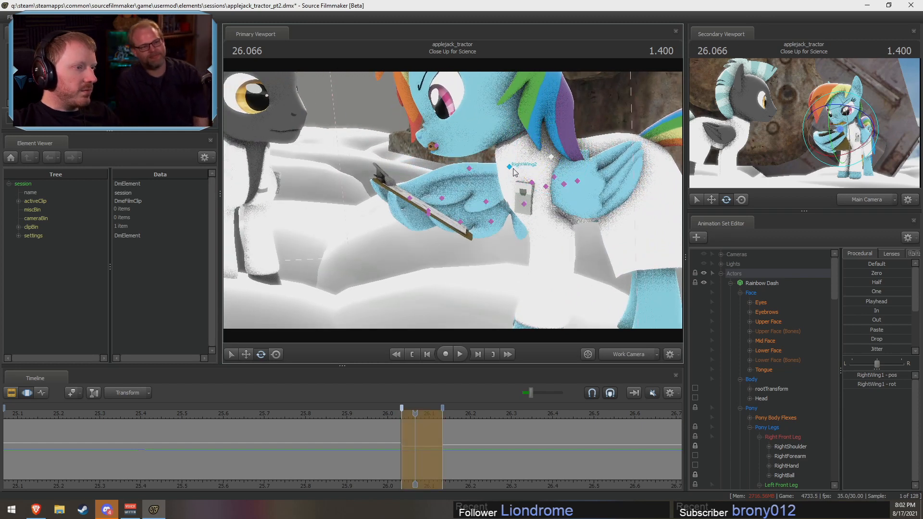
Step: Rotate the RightWing2 control to adjust the bend of the wing holding the clipboard
ctrl+click(531, 186)
mouse_move(525, 150)
mouse_down()
mouse_move(547, 153)
mouse_move(522, 147)
mouse_move(510, 159)
mouse_up()
key(ctrl+z)
ctrl+click(511, 169)
drag(510, 159, 567, 193)
alt+drag(414, 192, 453, 200)
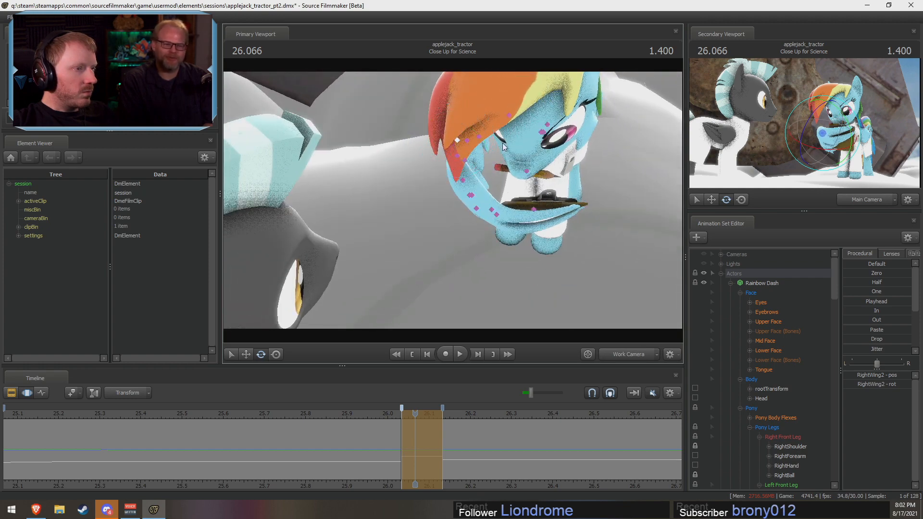
click(508, 115)
mouse_move(516, 129)
mouse_down()
mouse_move(515, 139)
mouse_move(519, 106)
mouse_up()
key(ctrl+z)
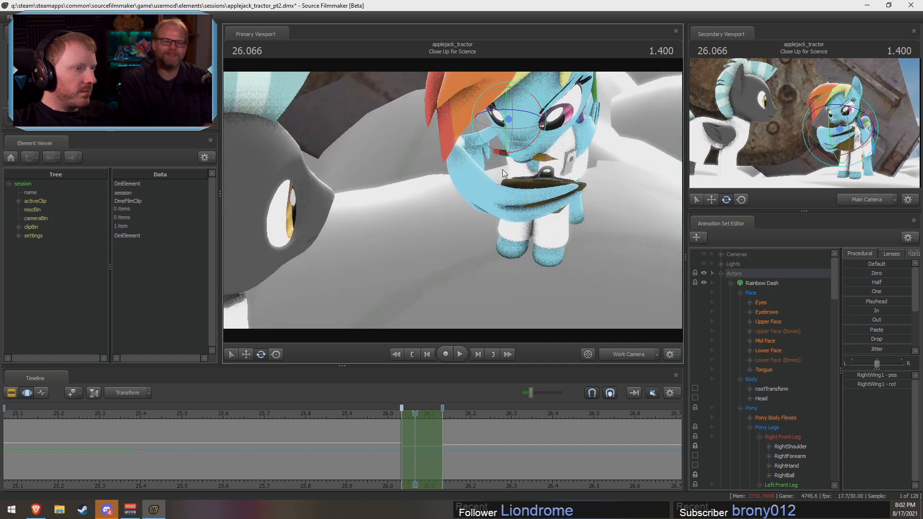
Step: Rotate RightWing2 further to bring the wing and clipboard up toward Rainbow Dash's face
drag(525, 139, 442, 193)
ctrl+click(473, 142)
ctrl+click(456, 136)
drag(510, 118, 504, 114)
alt+drag(500, 130, 496, 111)
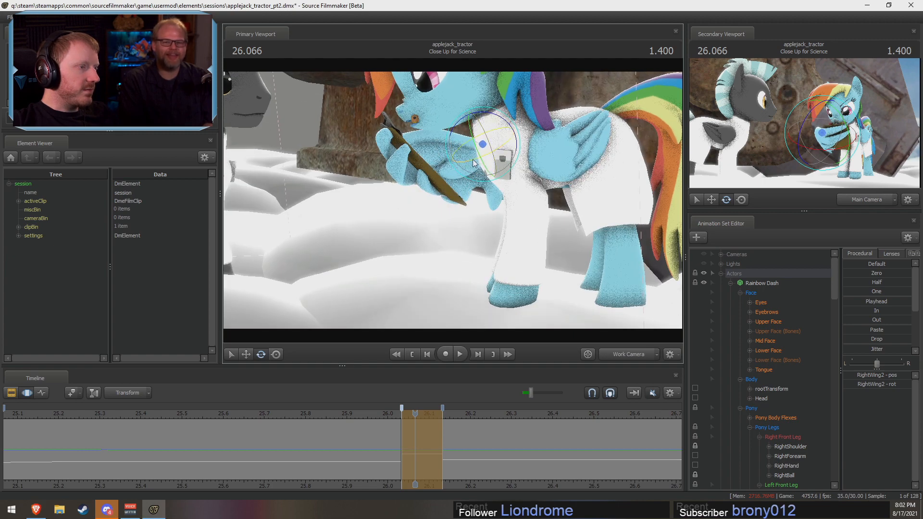
Step: Pick out the RightWing3 control among the wing feather controls and rotate it to curl the wing tip
drag(469, 157, 453, 201)
ctrl+click(472, 211)
ctrl+click(452, 199)
ctrl+click(464, 211)
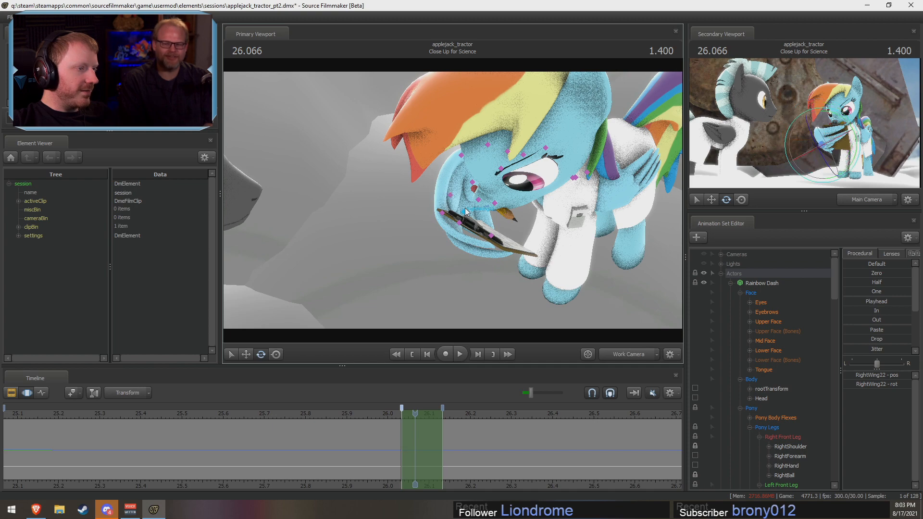
alt+drag(396, 217, 476, 195)
ctrl+shift+click(446, 195)
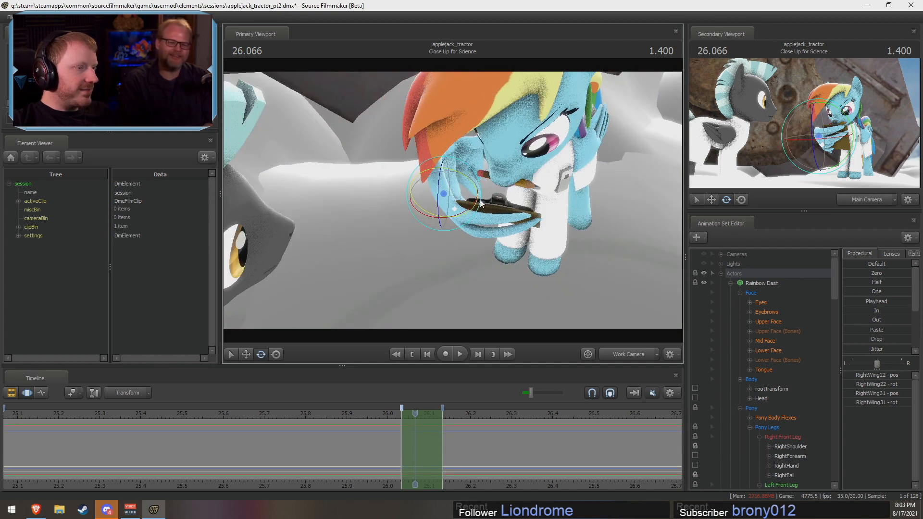
ctrl+click(446, 182)
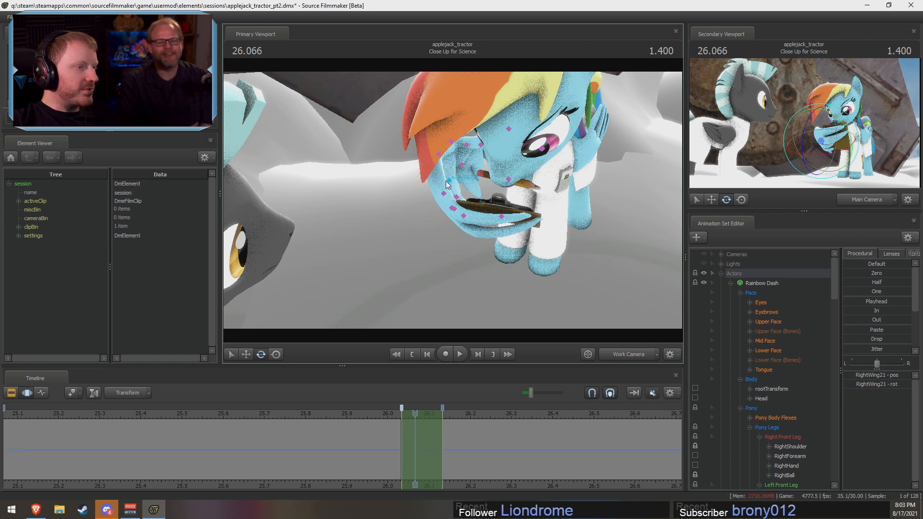
ctrl+click(439, 154)
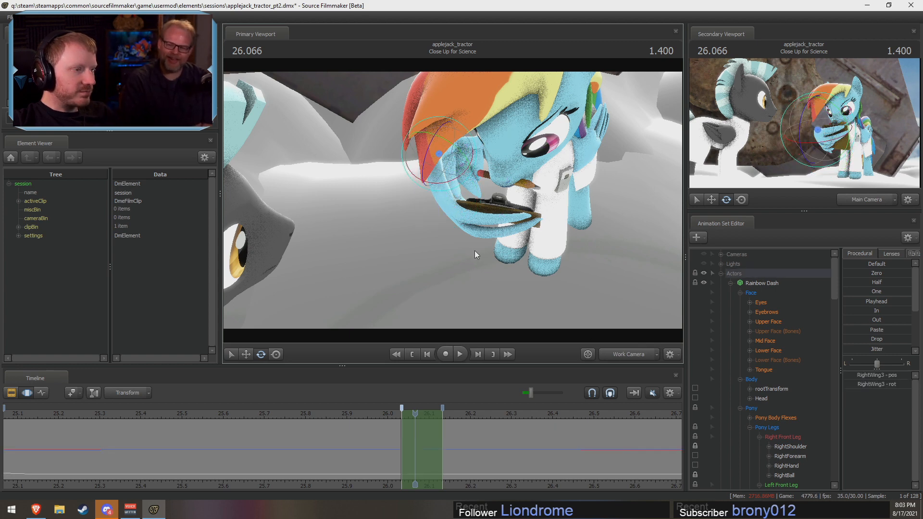
drag(475, 180, 474, 172)
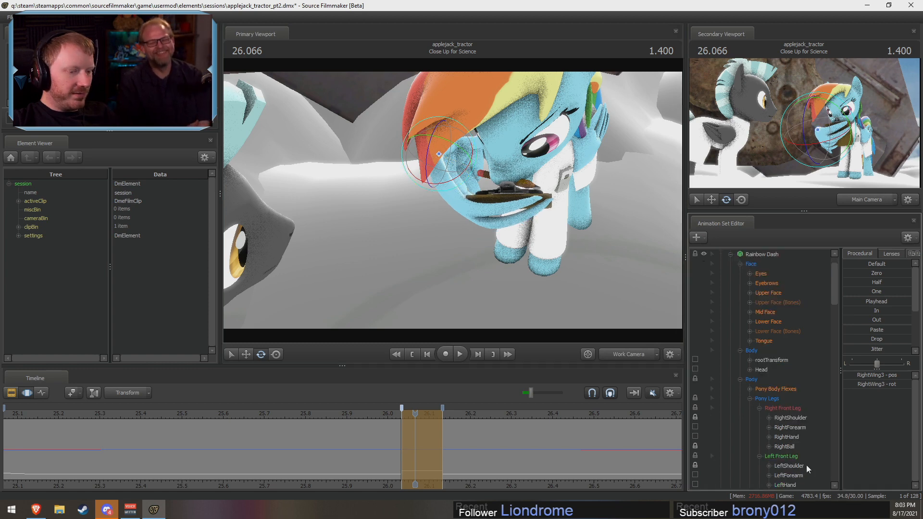
Step: Select RightWing31 and the Clipboard with RightWing23 as the pivot, and rotate them together to tilt the clipboard and feathers
scroll(797, 465, down, 15)
scroll(774, 466, down, 8)
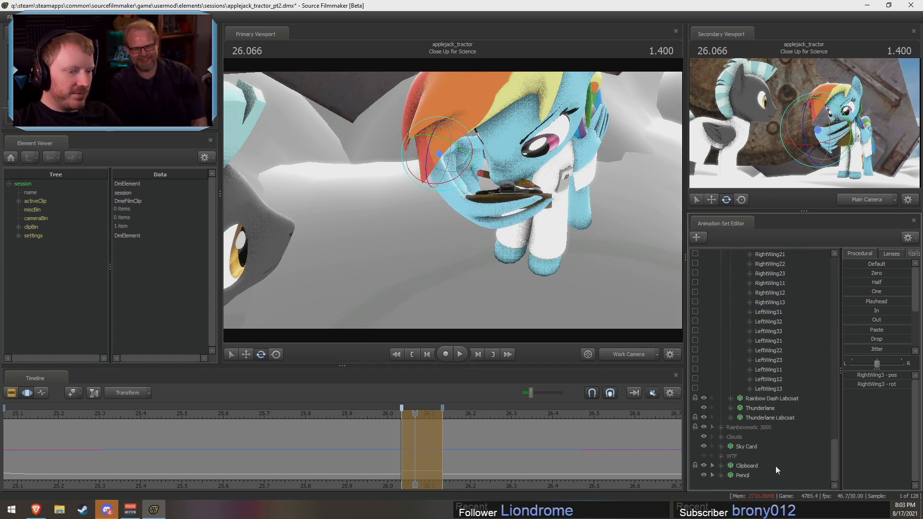
click(745, 467)
scroll(751, 462, up, 12)
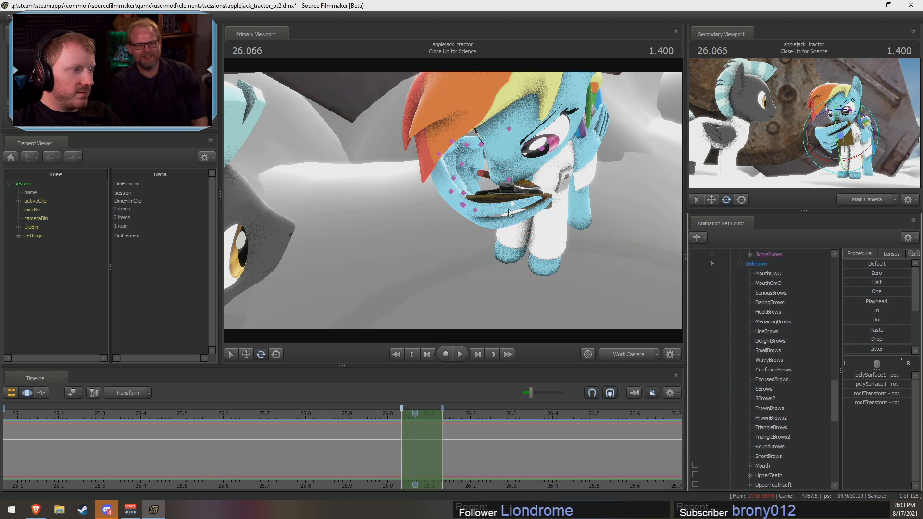
click(465, 194)
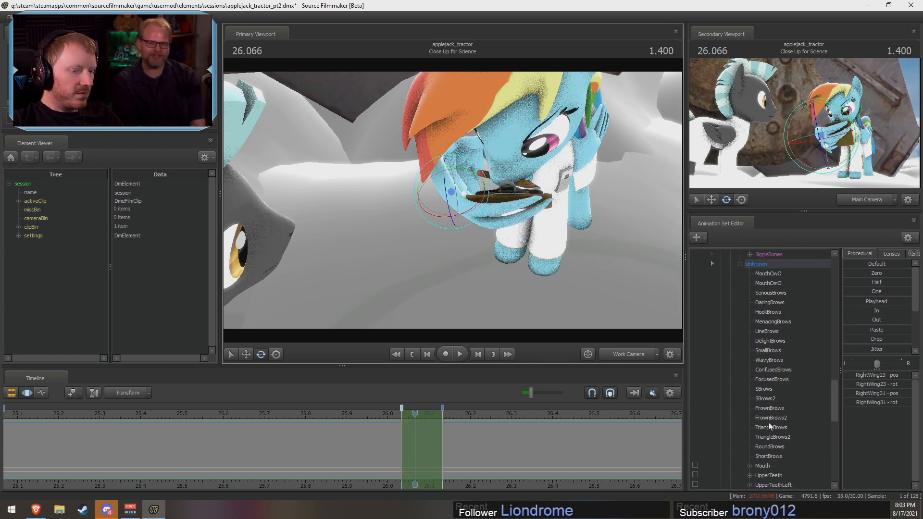
scroll(774, 428, down, 10)
ctrl+click(746, 466)
scroll(759, 451, up, 5)
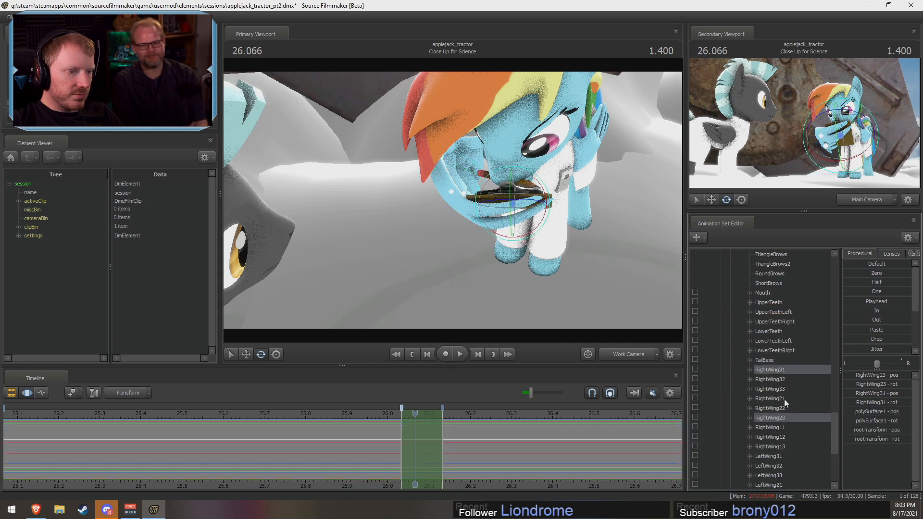
ctrl+double_click(771, 421)
drag(494, 193, 531, 179)
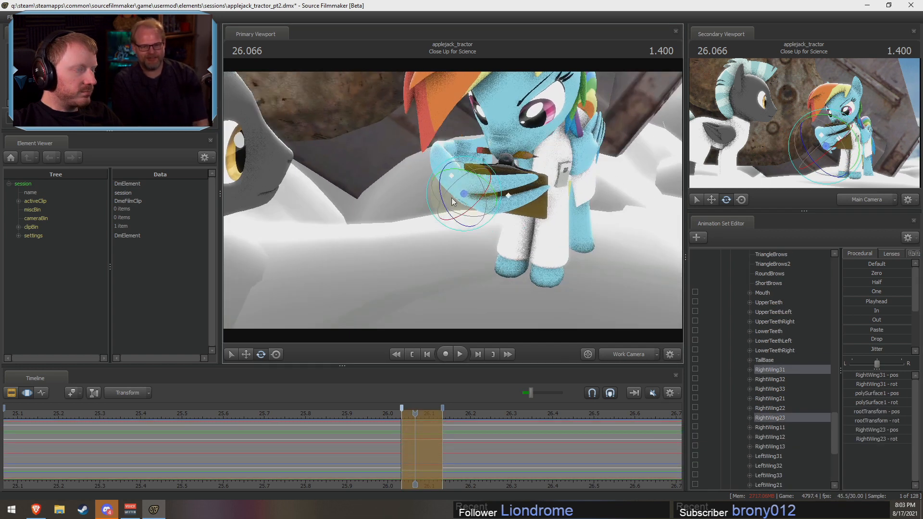
drag(493, 208, 495, 153)
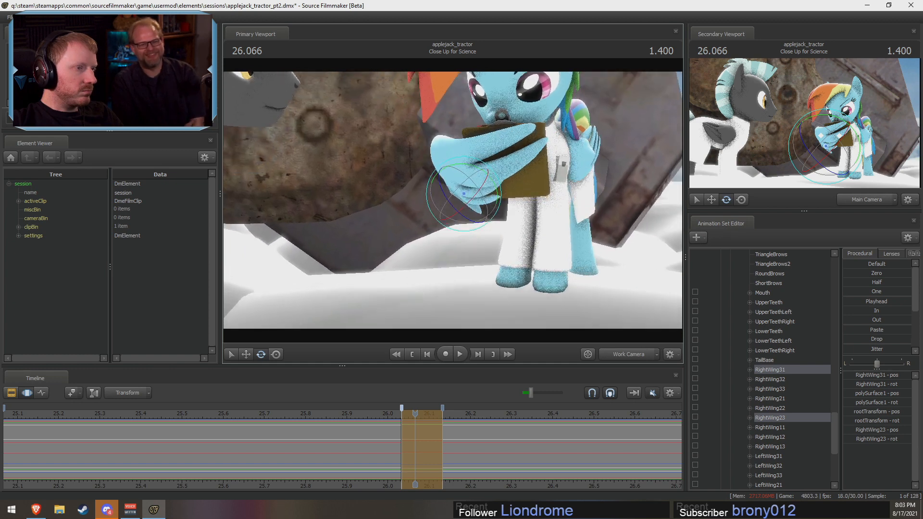
Step: Switch the primary viewport to the Main Camera and play back Rainbow Dash's wing and clipboard motion several times
key(space)
key(space)
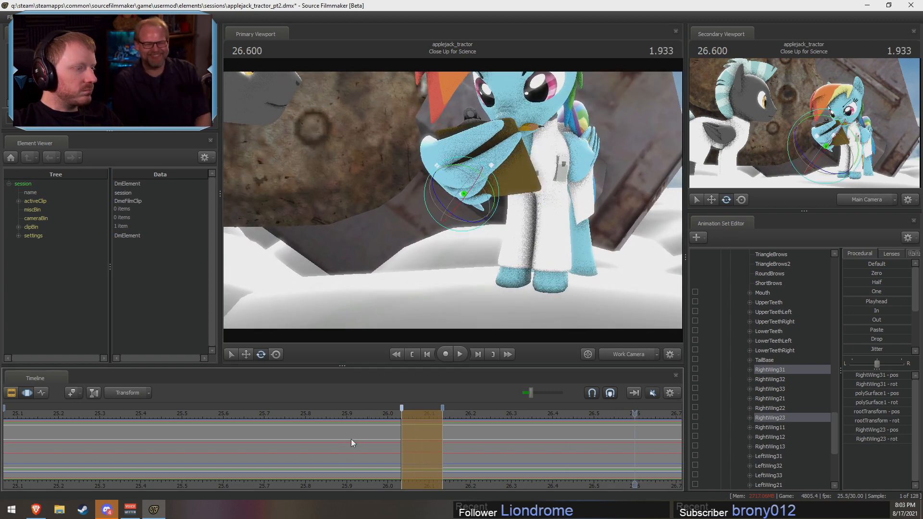
key(shift)
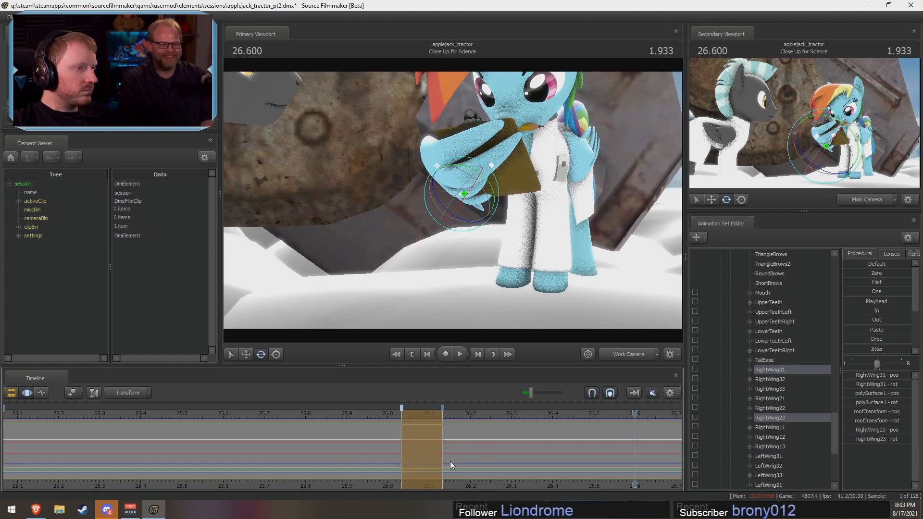
click(307, 415)
click(614, 351)
key(space)
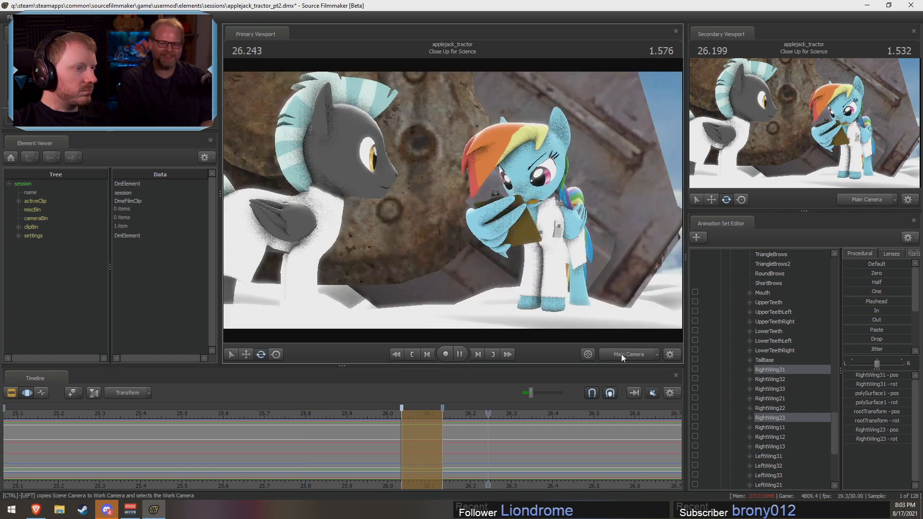
key(space)
drag(559, 484, 557, 484)
click(386, 413)
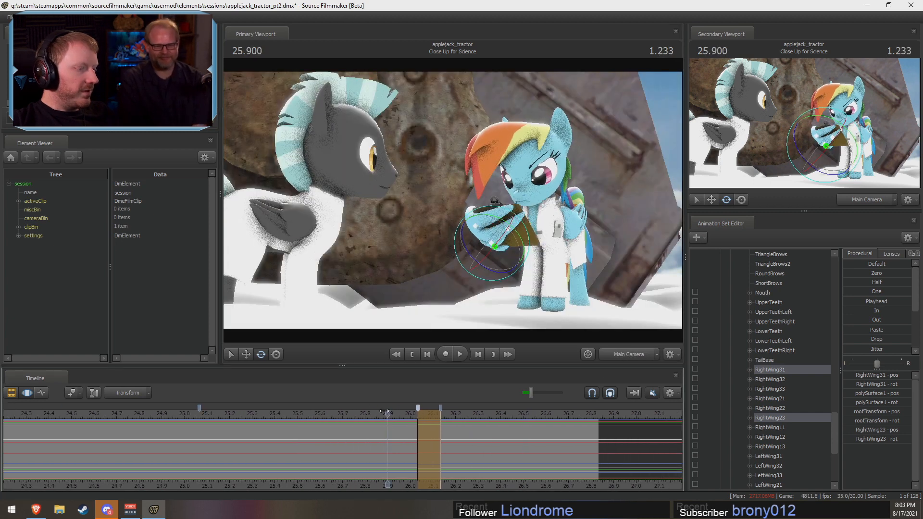
key(shift)
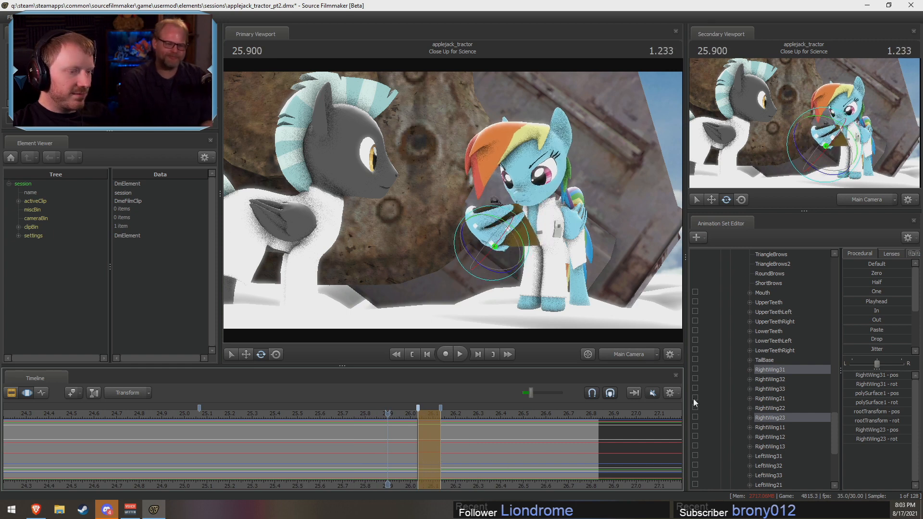
click(319, 412)
key(space)
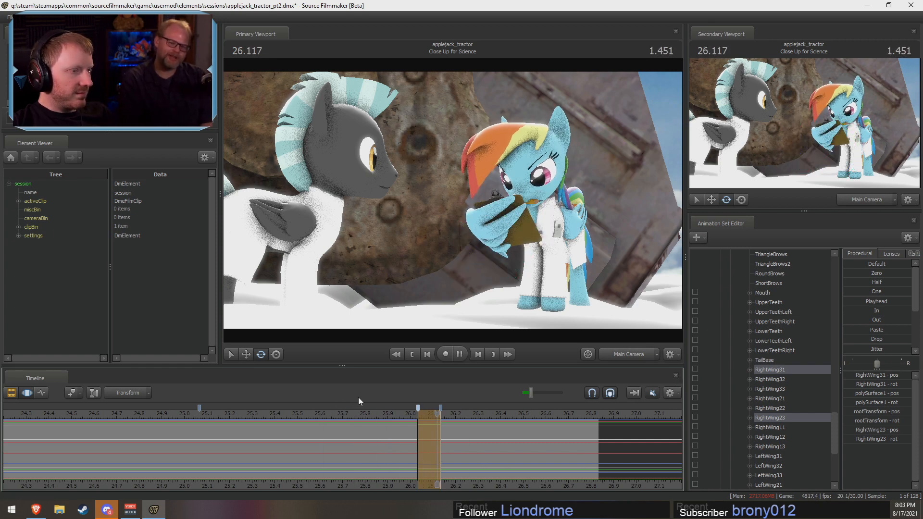
key(space)
Step: Select all controls of Rainbow Wing and Rainbow Dash and span the time selection from about 25.97 to 26.23
scroll(763, 365, up, 10)
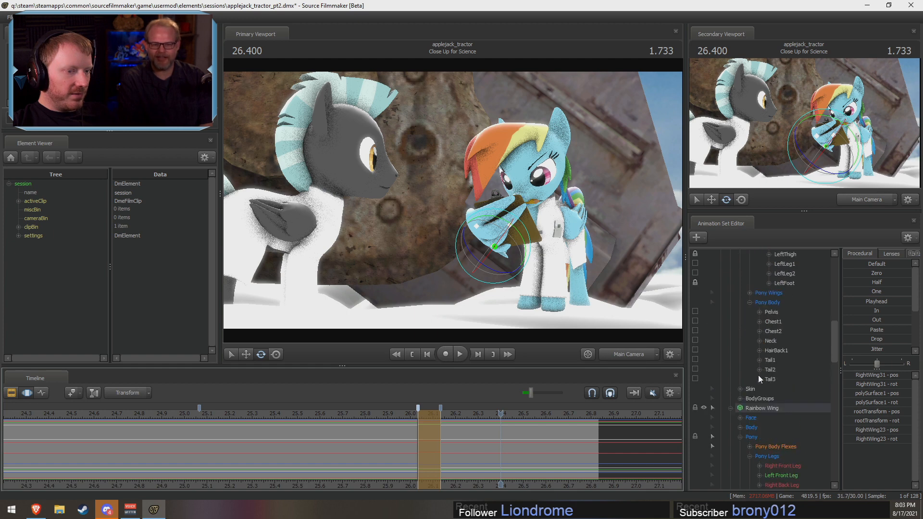
click(761, 408)
scroll(759, 401, up, 10)
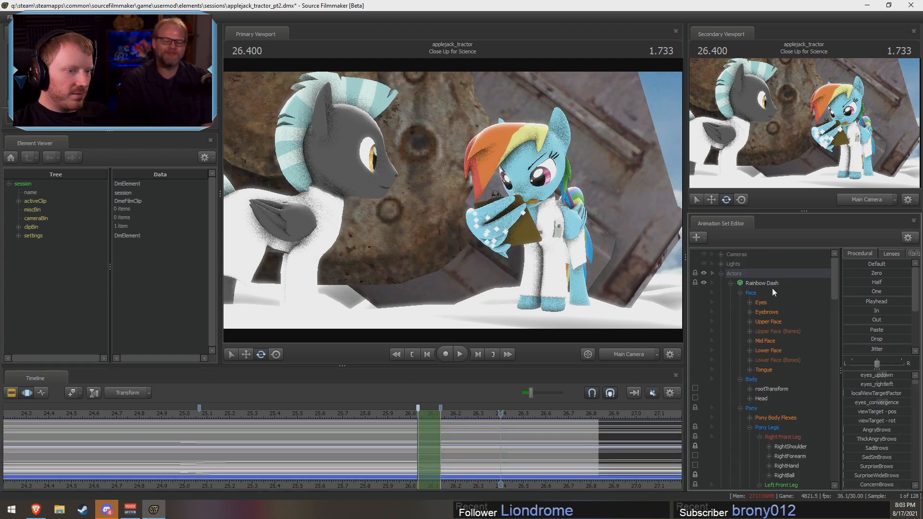
click(772, 284)
drag(441, 435, 462, 409)
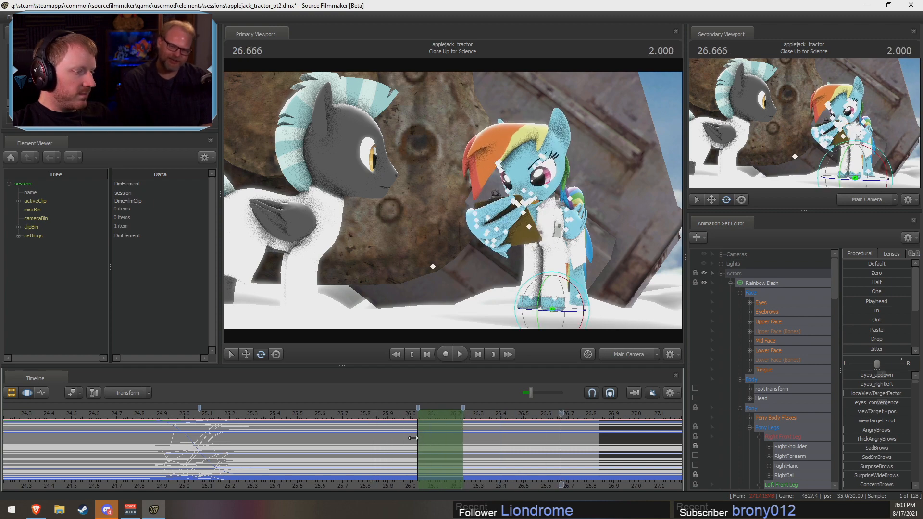
mouse_move(413, 437)
mouse_down()
mouse_move(391, 441)
mouse_move(411, 428)
mouse_move(404, 433)
mouse_move(402, 412)
mouse_up()
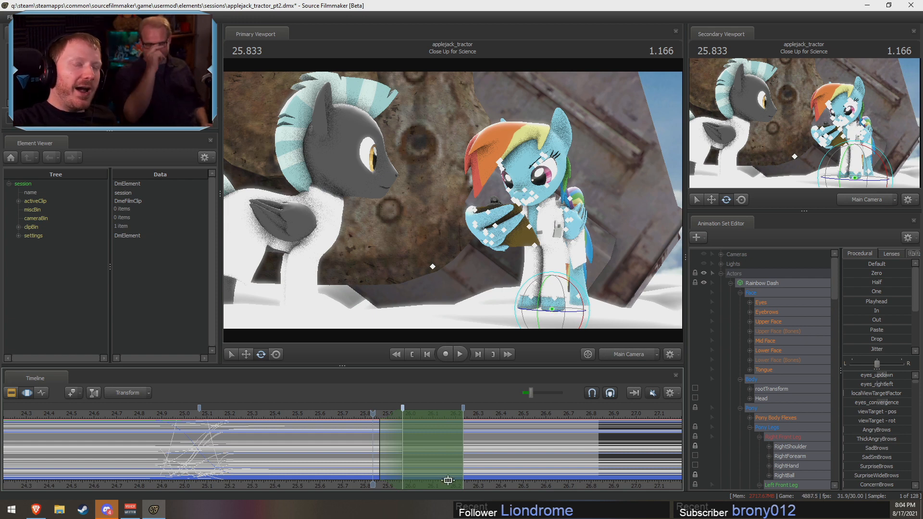
Step: Play back the end of the Close Up for Science shot to check the timing of Rainbow Dash's settle
key(shift)
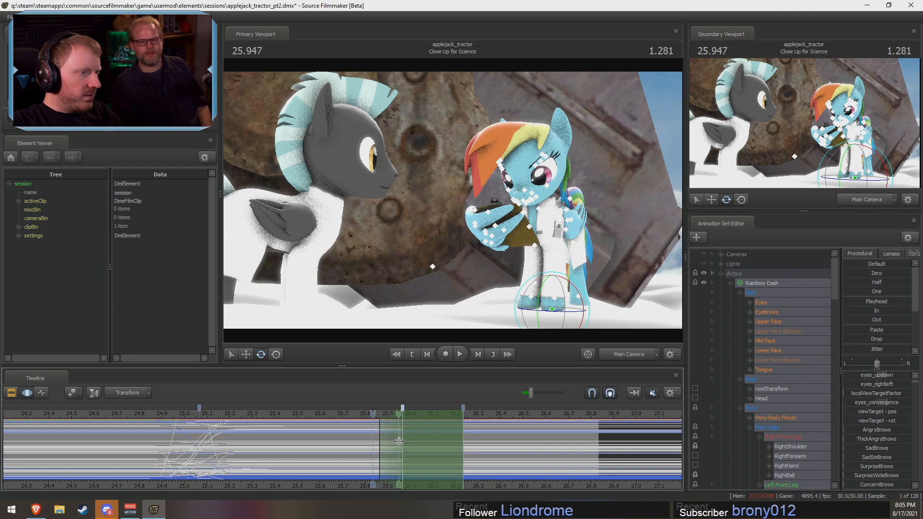
key(space)
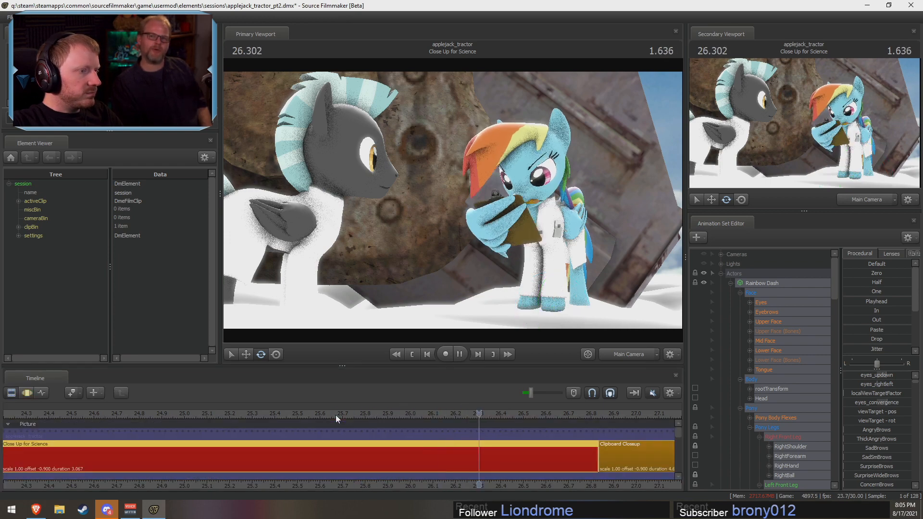
key(space)
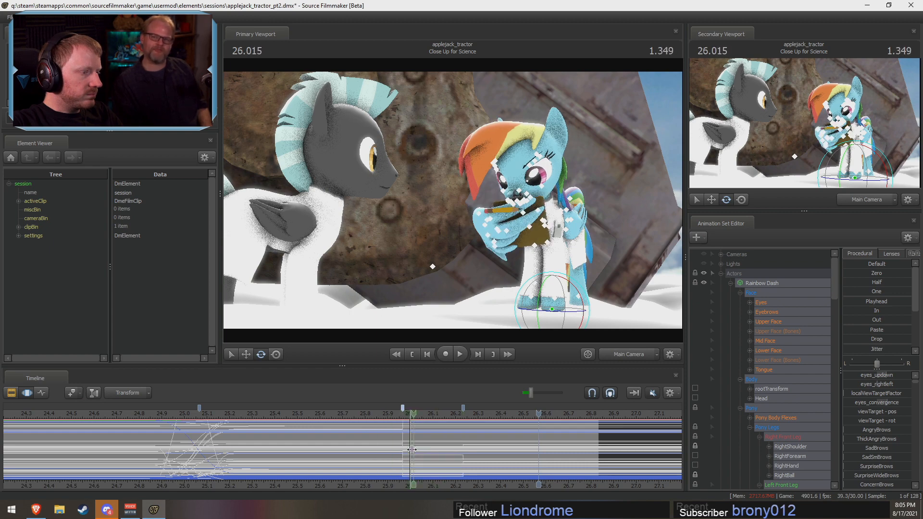
Step: Select the Pencil, switch the primary viewport to the Work Camera and view the Pencil from above between 26.066 and 26.133
scroll(791, 449, down, 5)
scroll(789, 448, down, 10)
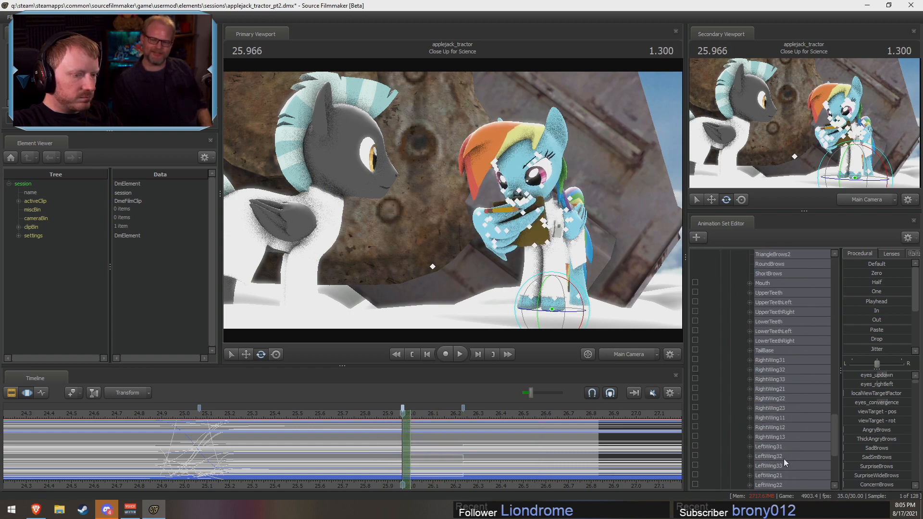
click(745, 475)
mouse_move(410, 430)
mouse_down()
mouse_move(458, 430)
mouse_move(433, 430)
mouse_move(425, 419)
mouse_move(442, 428)
mouse_move(425, 429)
mouse_up()
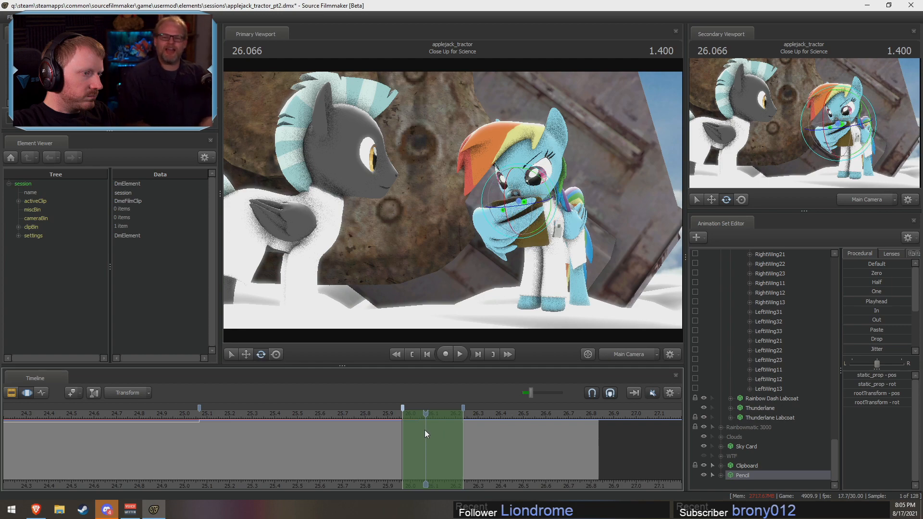
click(646, 356)
alt+drag(486, 216, 441, 399)
mouse_move(425, 432)
mouse_down()
mouse_move(400, 433)
mouse_move(436, 435)
mouse_move(412, 435)
mouse_move(425, 434)
mouse_up()
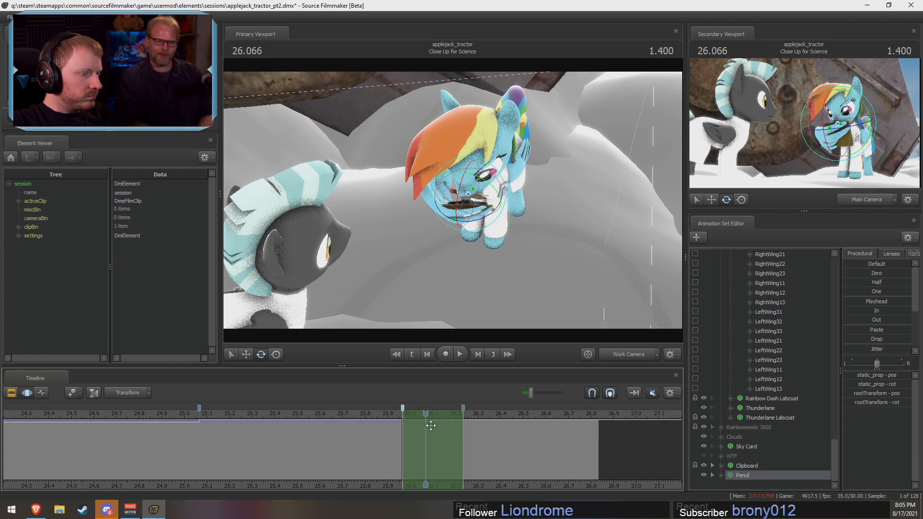
key(Right)
key(Right)
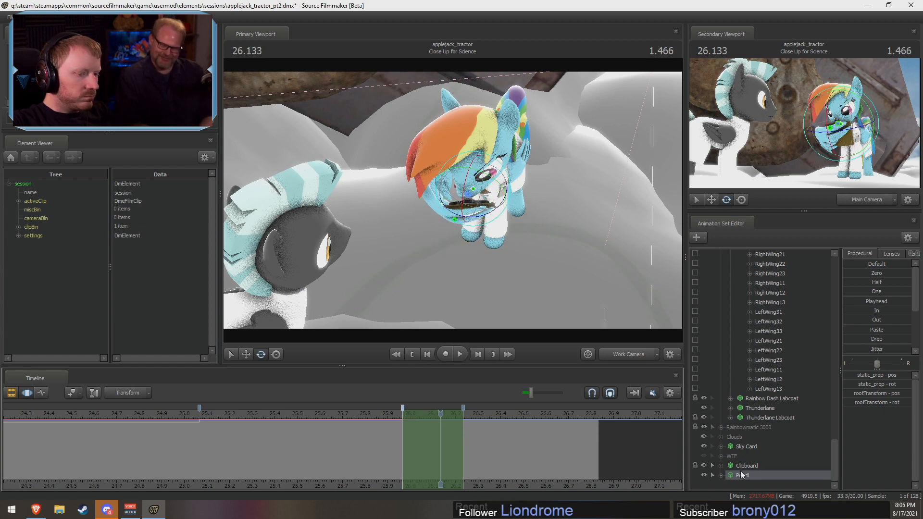
Step: Add the Clipboard to the Pencil selection and apply the Playhead preset to both at 26.100
ctrl+click(741, 468)
drag(437, 418, 455, 438)
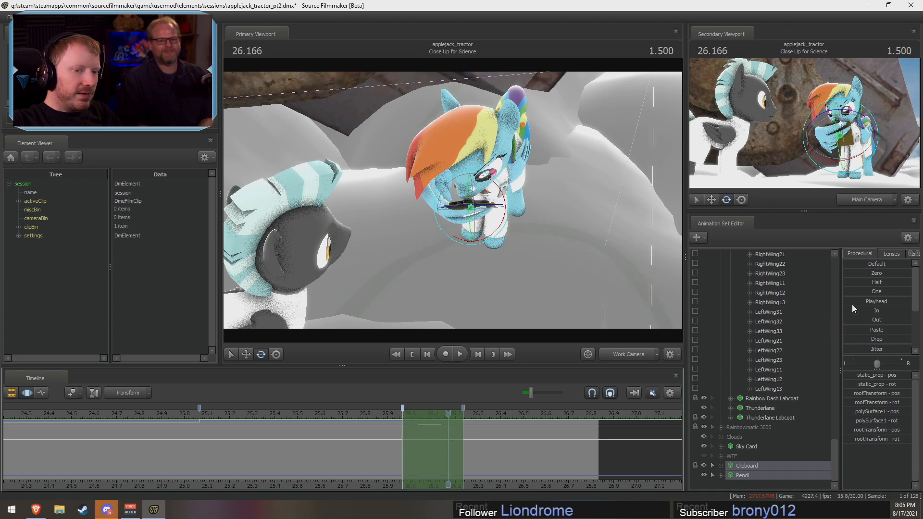
alt+drag(519, 260, 506, 195)
drag(384, 427, 447, 432)
alt+drag(417, 199, 418, 235)
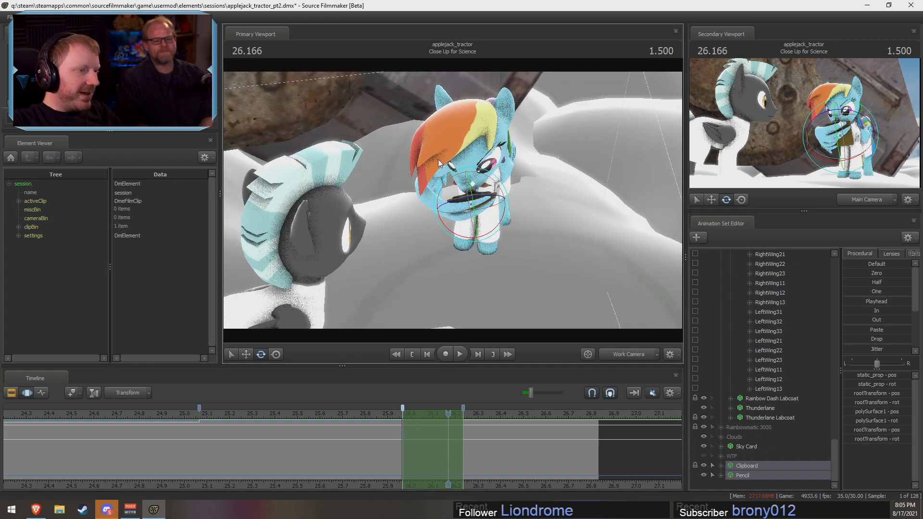
drag(533, 269, 473, 224)
key(Left)
key(Left)
key(Left)
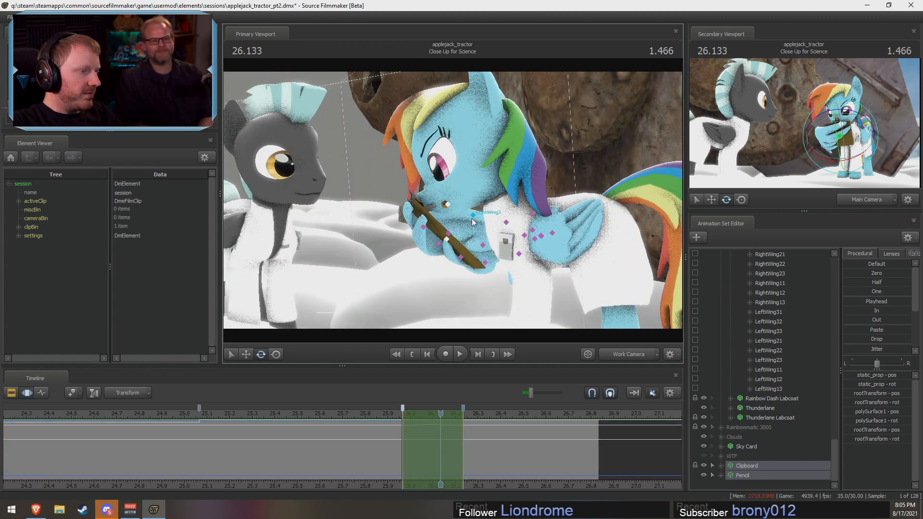
mouse_move(425, 420)
mouse_down()
mouse_move(409, 420)
mouse_move(449, 419)
mouse_move(430, 420)
mouse_up()
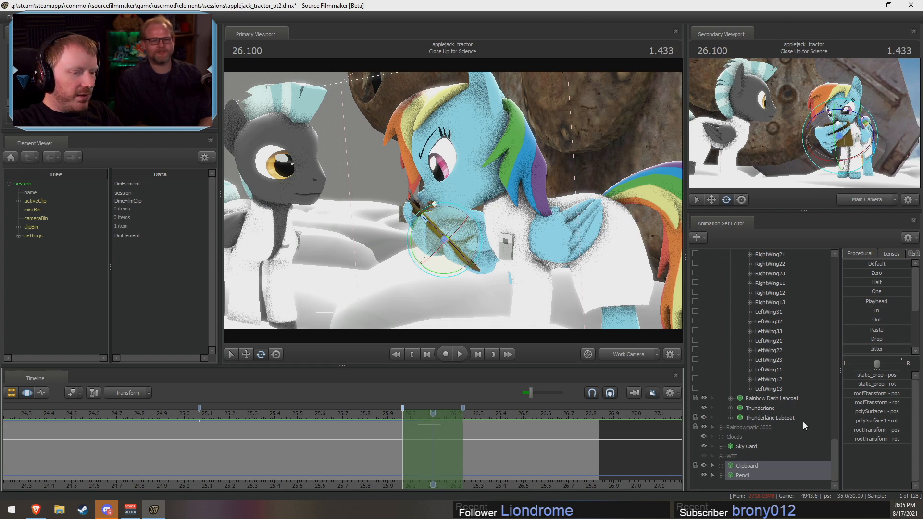
drag(864, 302, 908, 302)
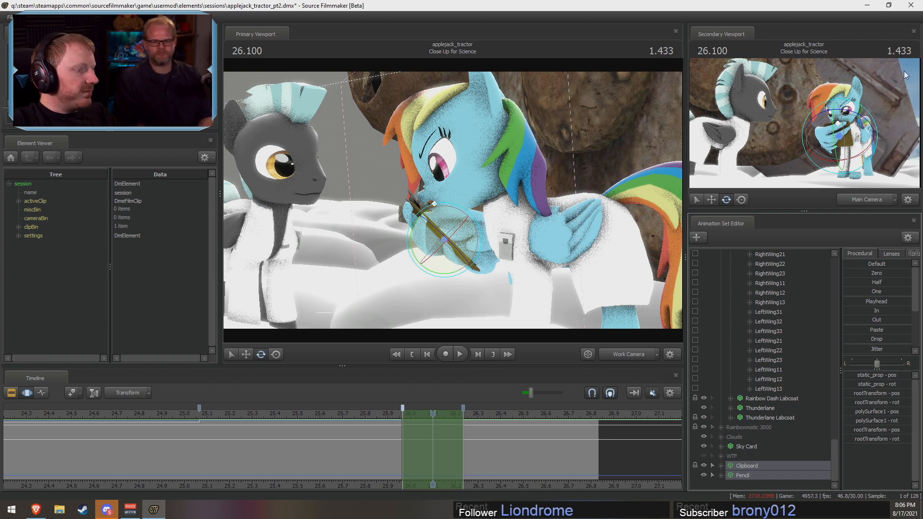
Step: Play back the end of the shot from the Work Camera to check the Clipboard and Pencil motion
alt+drag(508, 203, 453, 200)
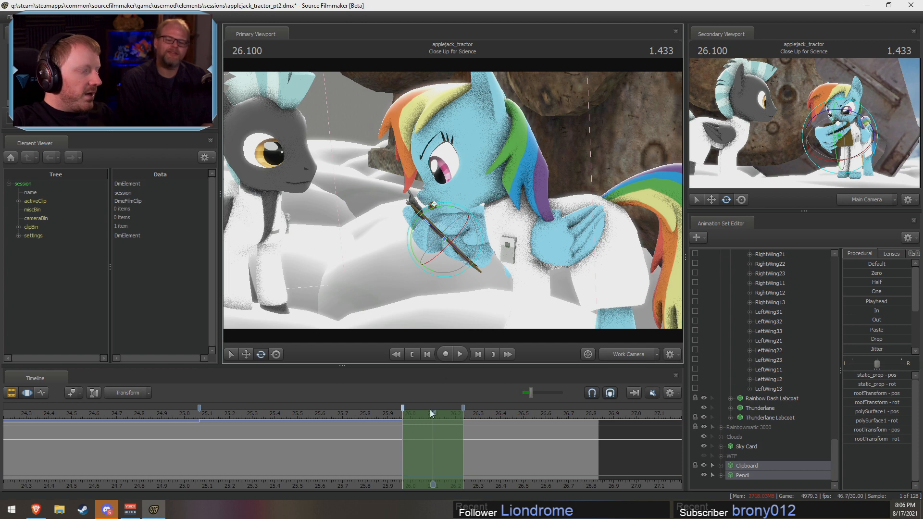
key(space)
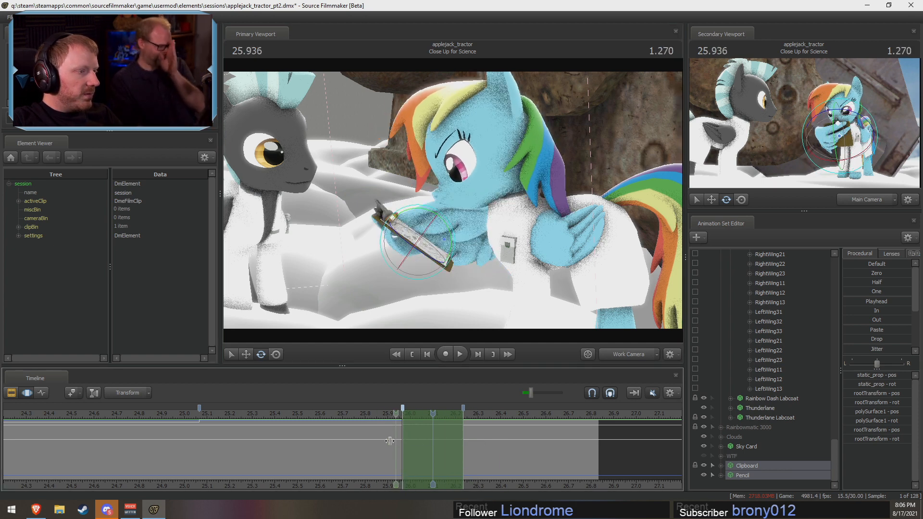
key(space)
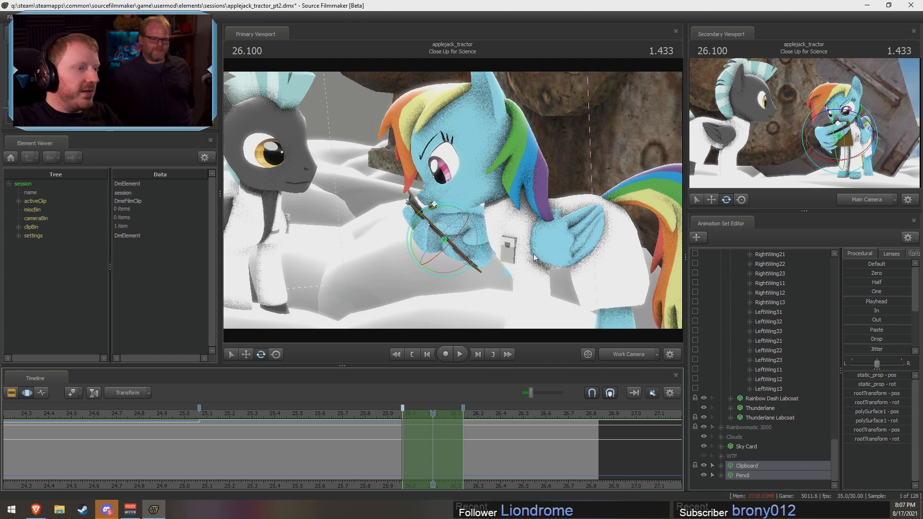
Step: Expand Rainbow Wing's Right Front Leg and Left Front Leg groups and collapse its Unknown group
scroll(768, 444, up, 1)
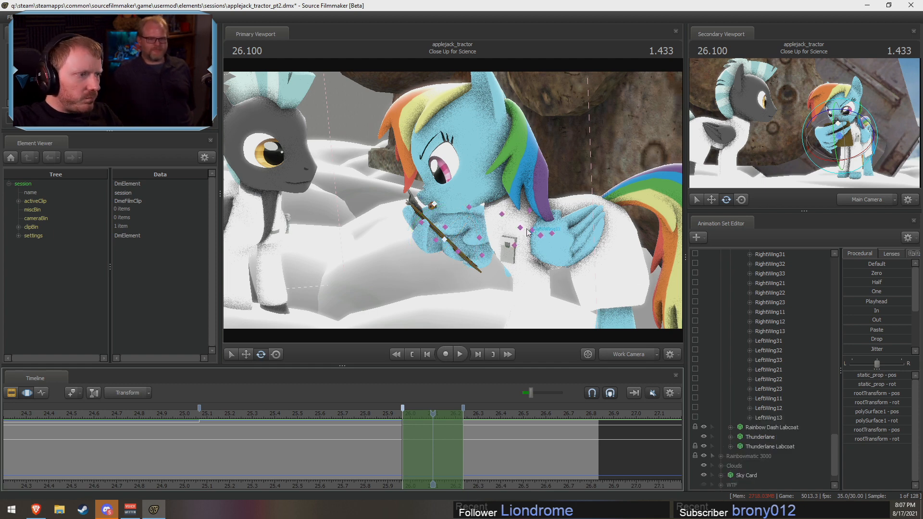
scroll(742, 355, up, 11)
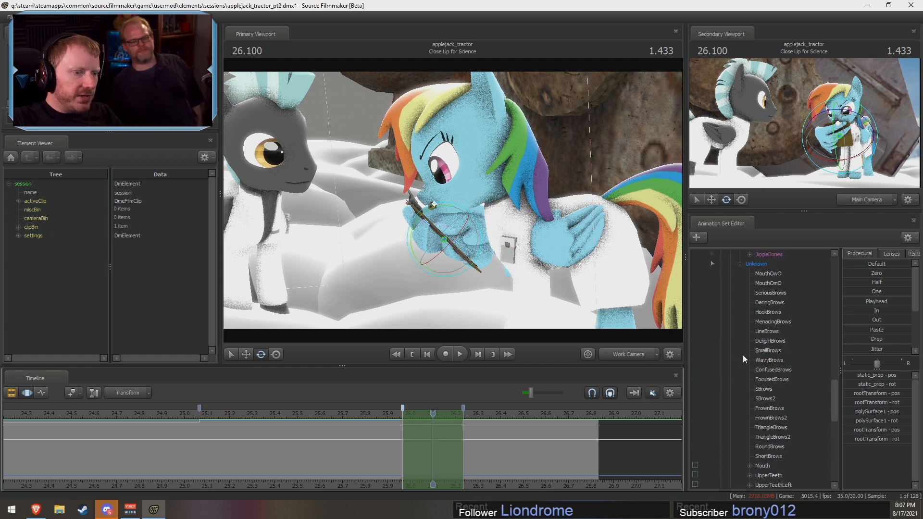
scroll(765, 397, up, 6)
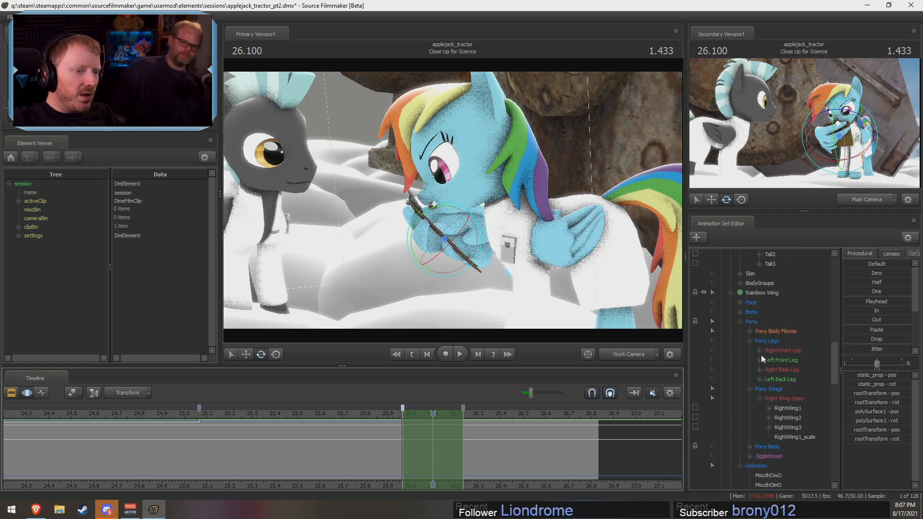
click(759, 358)
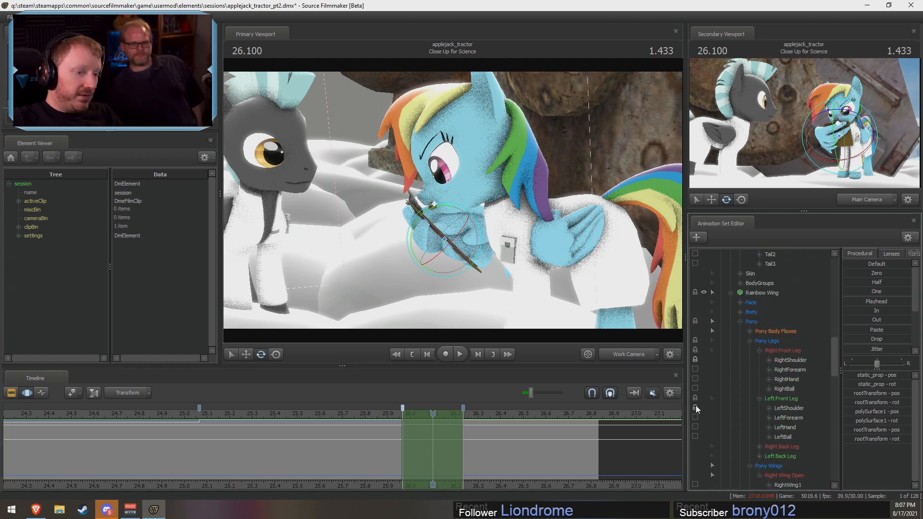
scroll(743, 408, down, 12)
scroll(754, 390, down, 10)
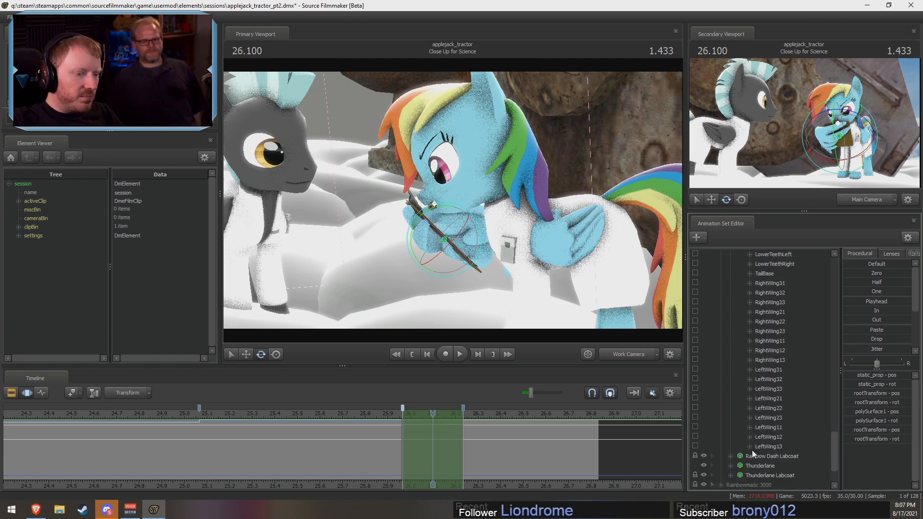
scroll(751, 450, up, 10)
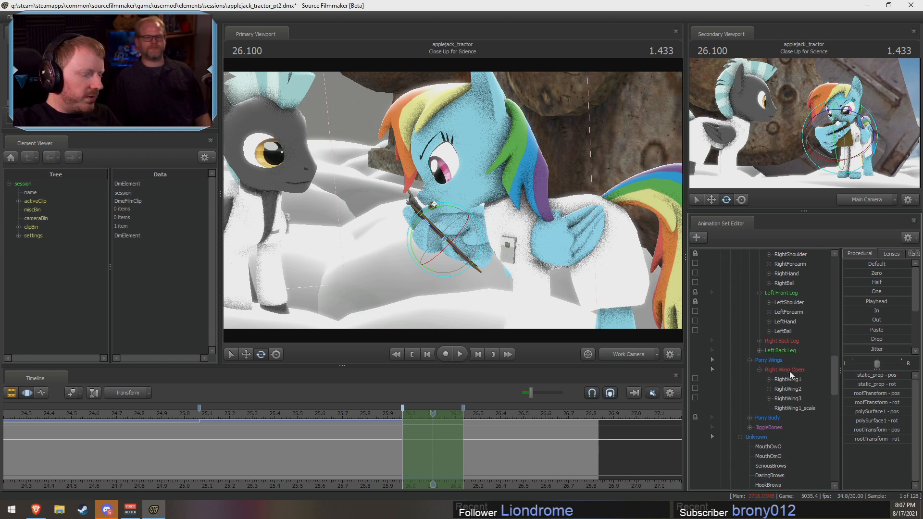
scroll(789, 371, down, 15)
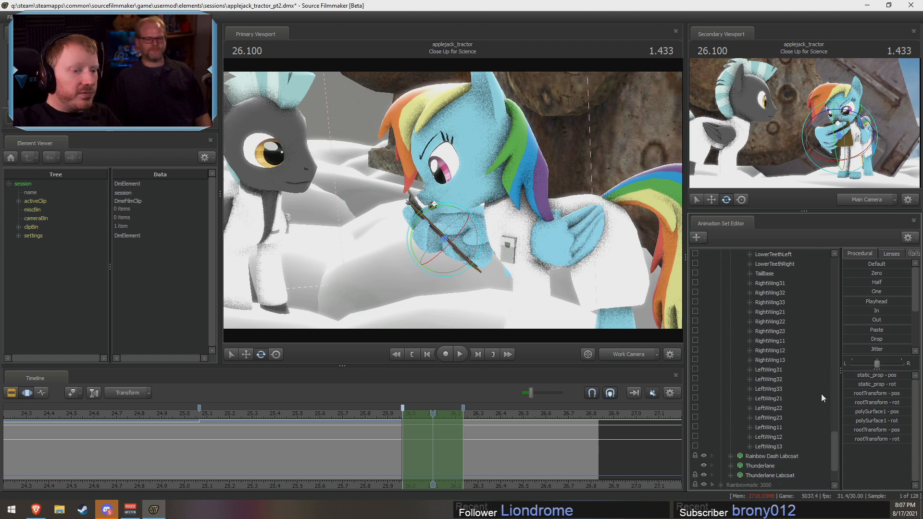
scroll(838, 442, up, 10)
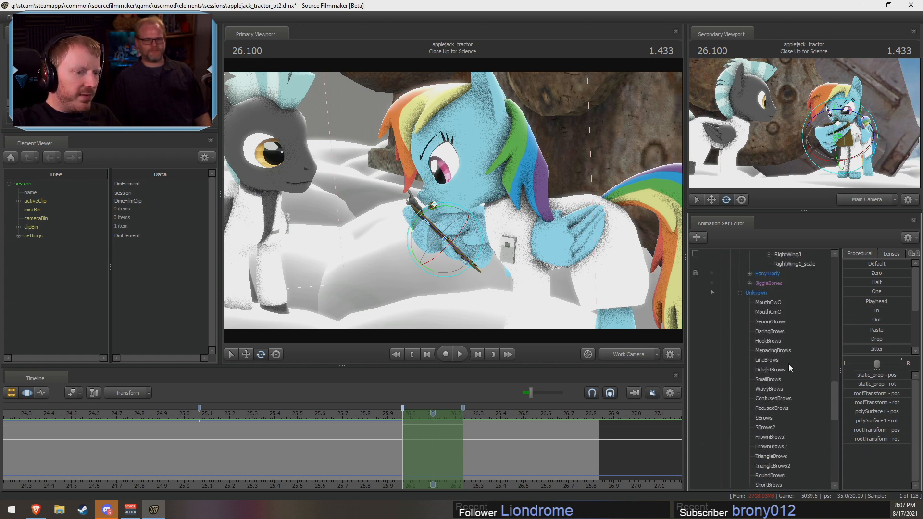
click(740, 294)
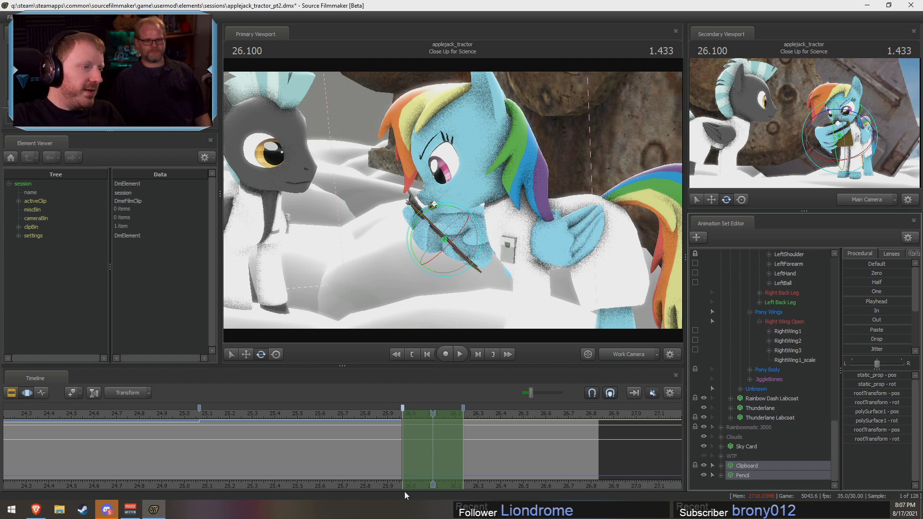
key(ctrl)
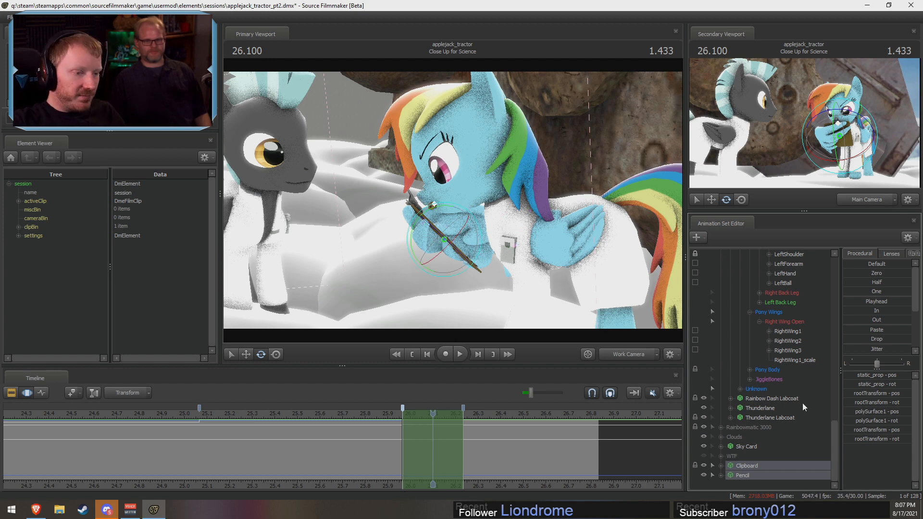
Step: Select Rainbow Dash's Neck and view her from the front in the Work Camera
scroll(799, 413, up, 5)
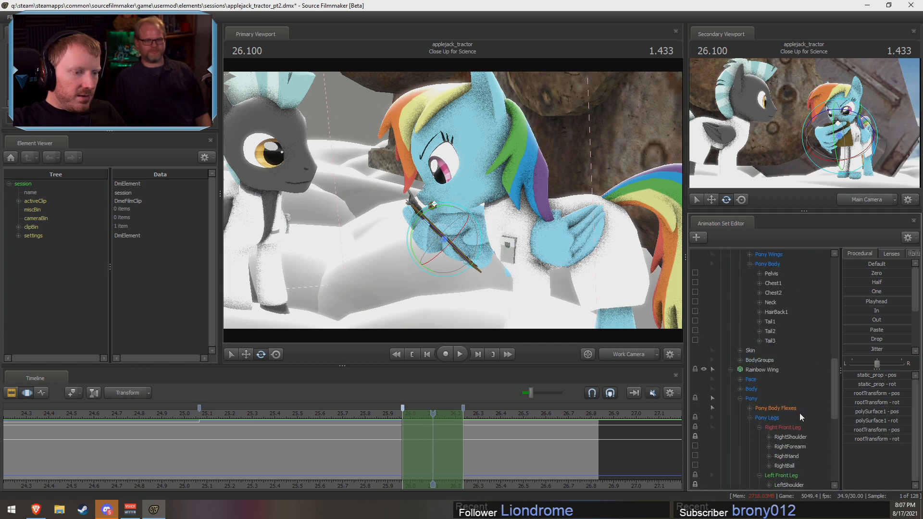
scroll(795, 413, up, 2)
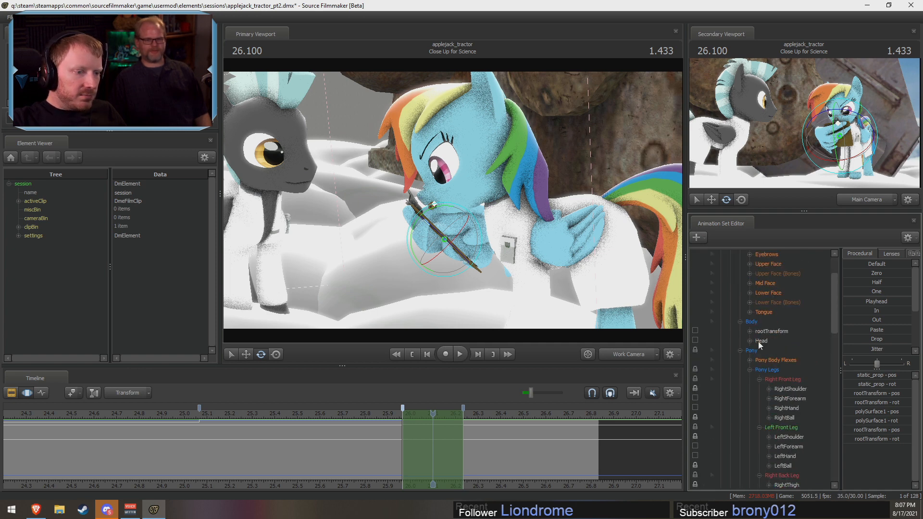
click(759, 340)
scroll(784, 413, down, 7)
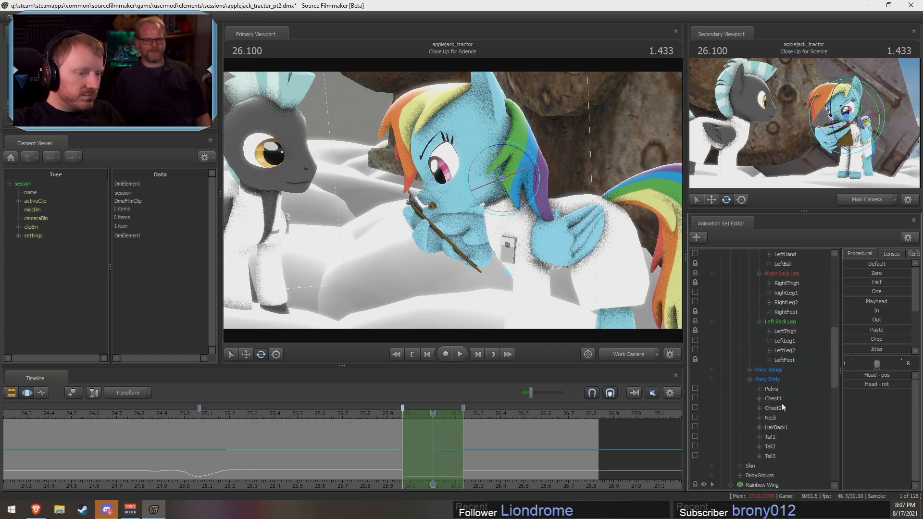
click(771, 416)
mouse_move(540, 201)
mouse_down()
mouse_move(659, 204)
mouse_move(558, 202)
mouse_up()
Step: Remove the locks from Rainbow Wing's LeftShoulder and RightShoulder
key(ctrl+z)
scroll(738, 413, down, 6)
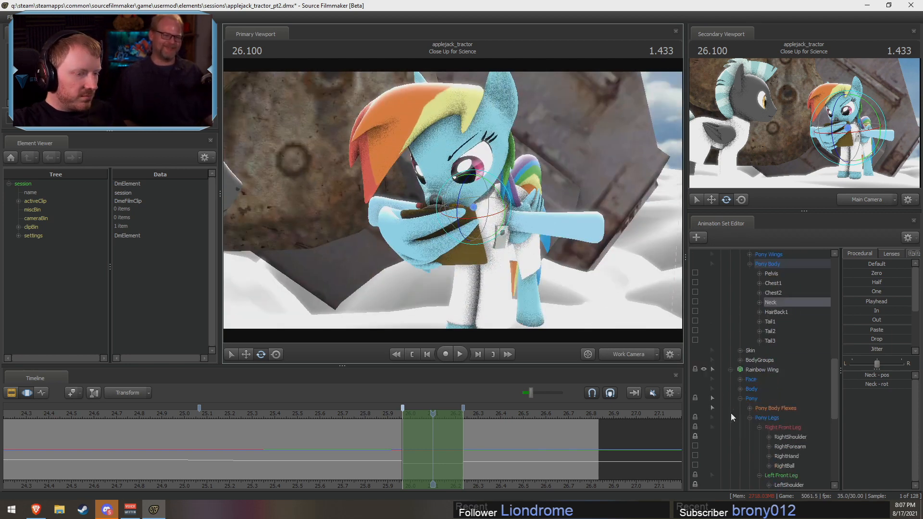
key(ctrl+z)
key(ctrl+z)
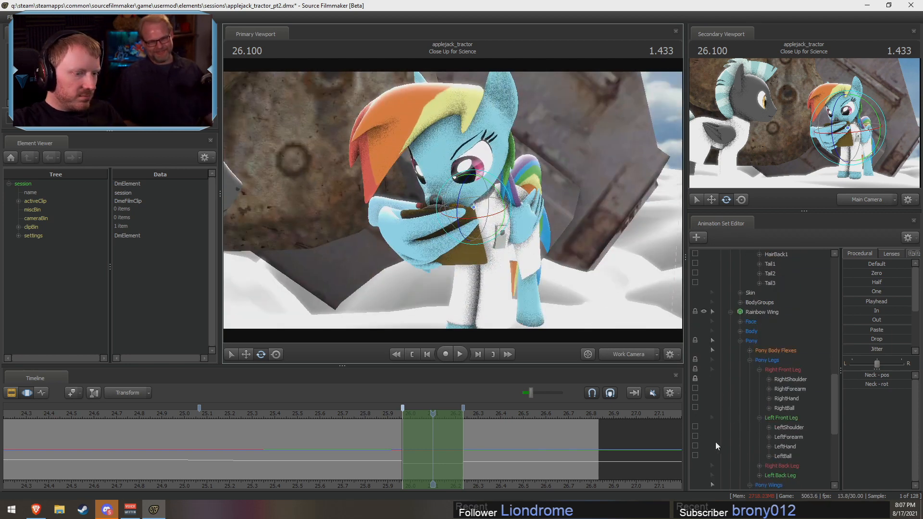
alt+drag(542, 222, 466, 222)
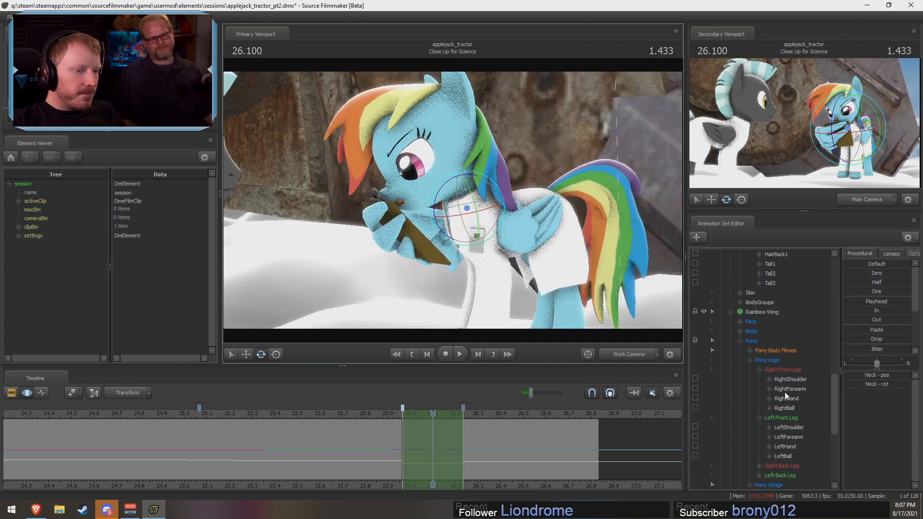
Step: Collapse Rainbow Wing's Pony group and look over the locks on Rainbow Dash's leg controls
scroll(784, 392, up, 3)
scroll(783, 392, down, 1)
click(741, 399)
scroll(745, 401, up, 6)
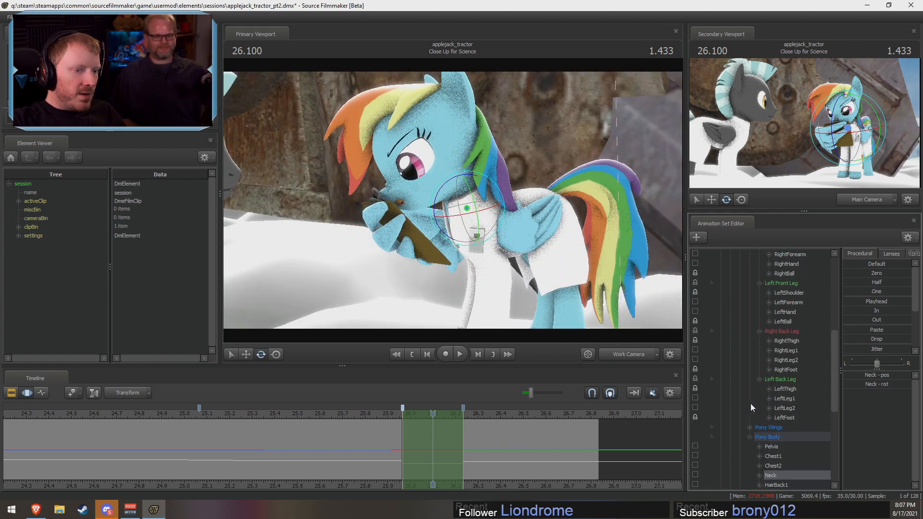
scroll(769, 366, up, 2)
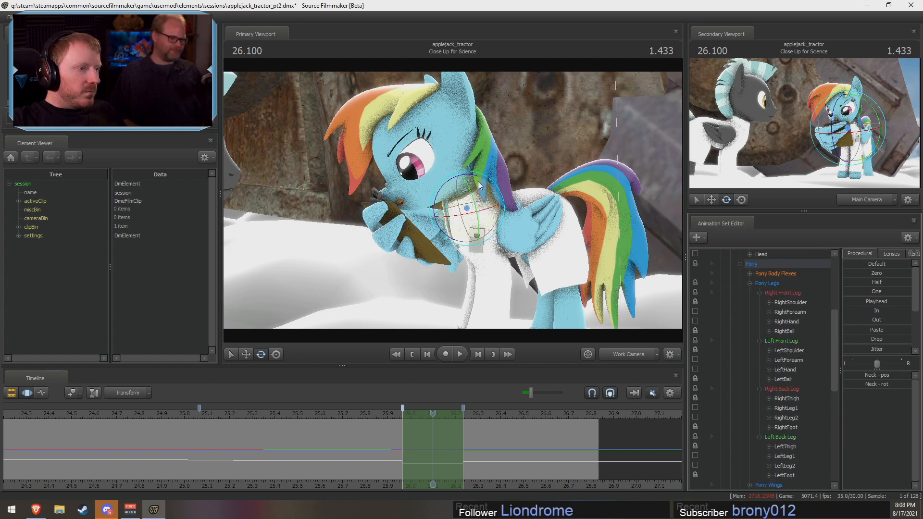
scroll(781, 439, down, 9)
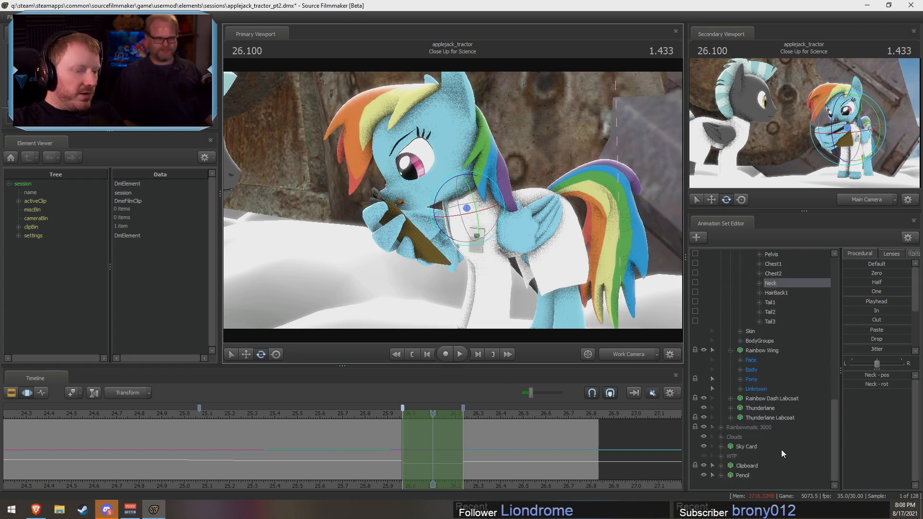
Step: Select the Pencil together with Rainbow Dash's Neck and rotate the neck at 26.100 in the Work Camera
ctrl+click(743, 475)
alt+drag(535, 262, 490, 264)
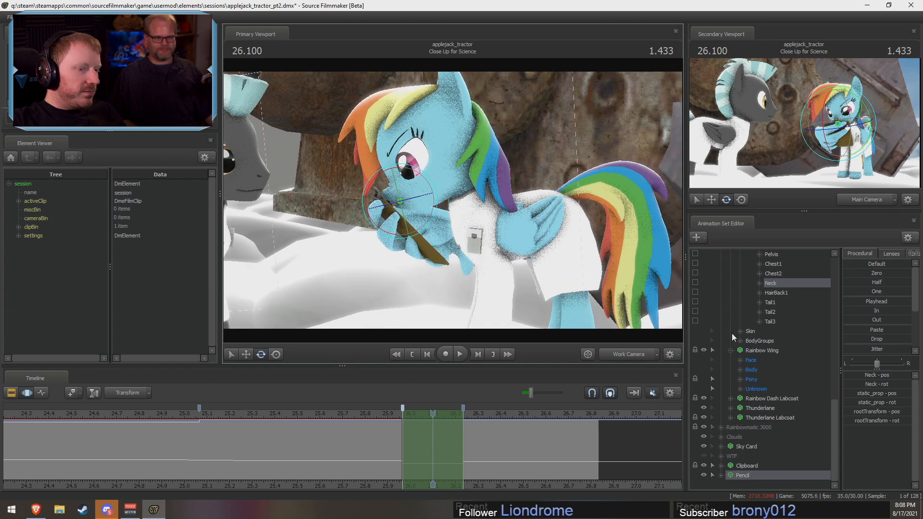
scroll(771, 357, up, 8)
scroll(777, 365, down, 6)
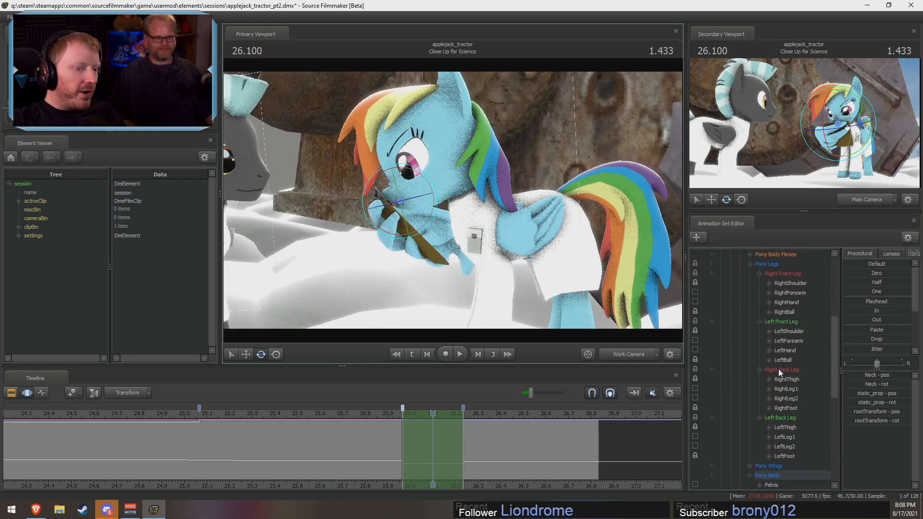
ctrl+click(778, 342)
ctrl+click(778, 342)
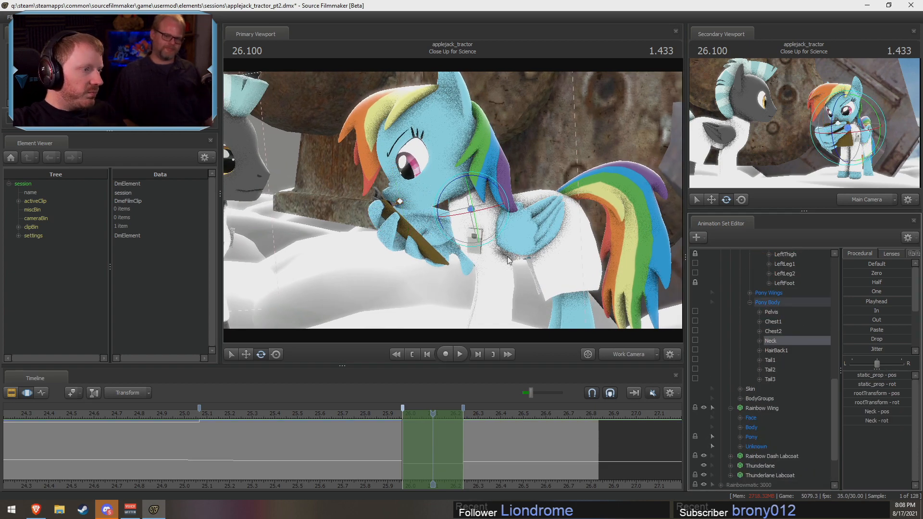
drag(509, 261, 564, 234)
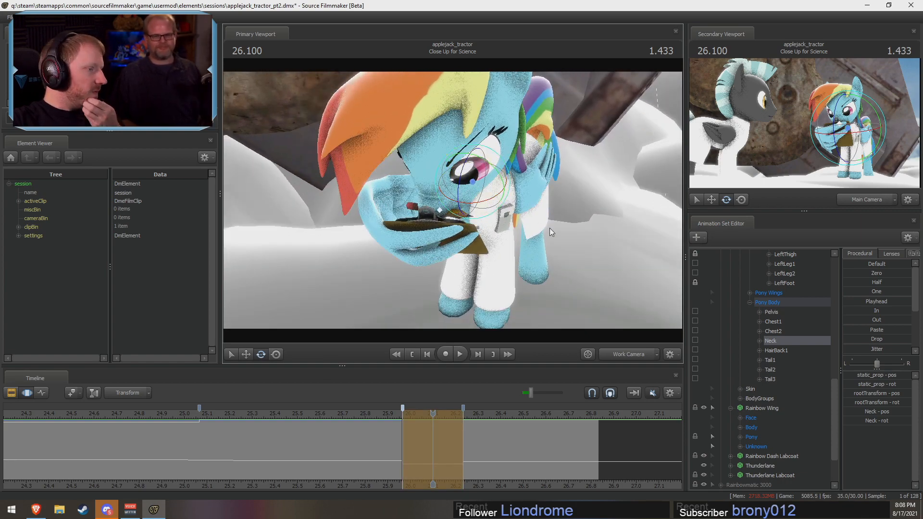
alt+drag(443, 195, 434, 191)
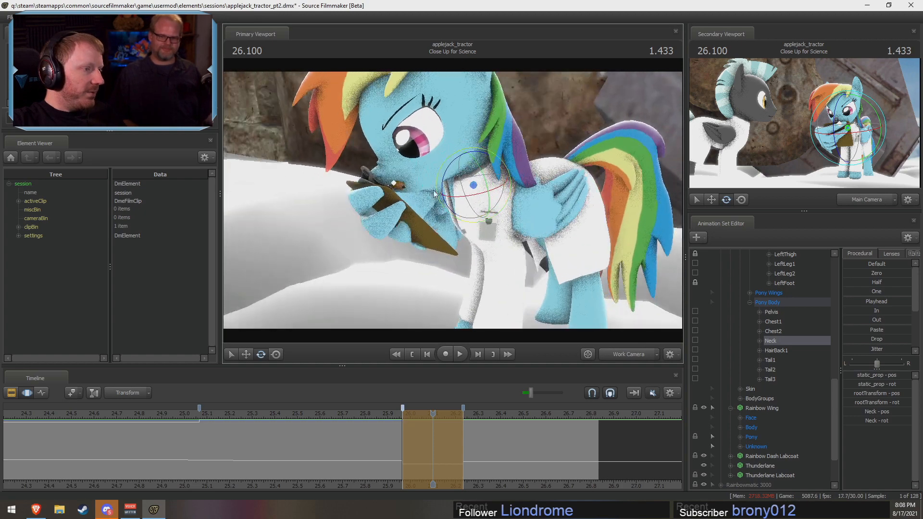
Step: Select the Pencil together with Rainbow Dash's Chest2 and rotate the chest in the 26.100 pose
click(772, 331)
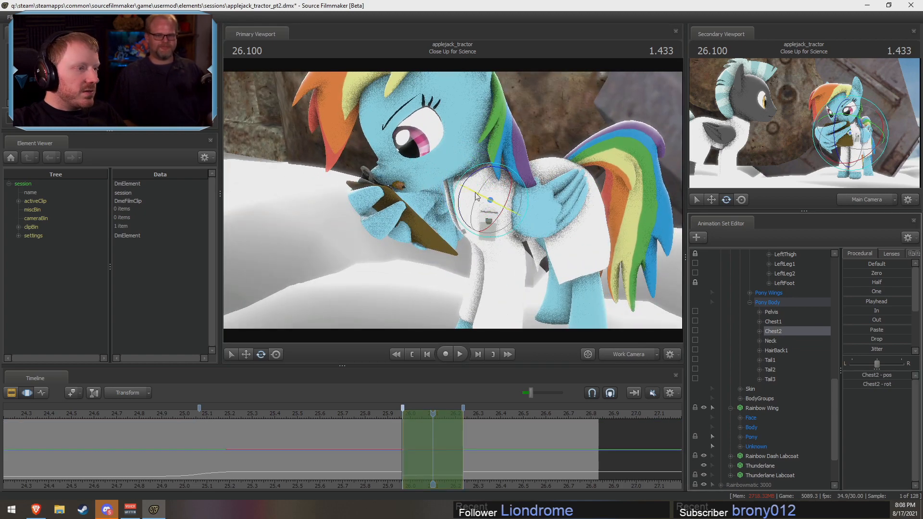
drag(472, 172, 473, 171)
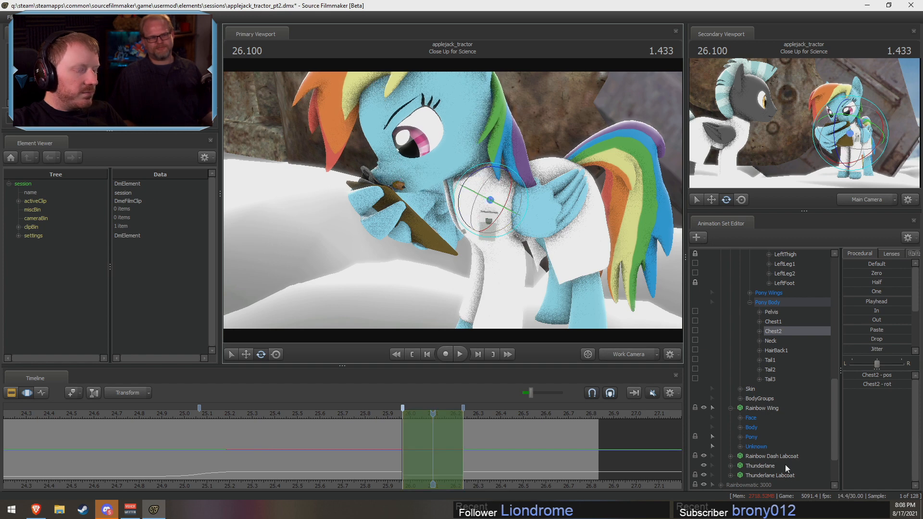
scroll(785, 464, down, 2)
click(760, 474)
scroll(758, 446, up, 3)
click(779, 356)
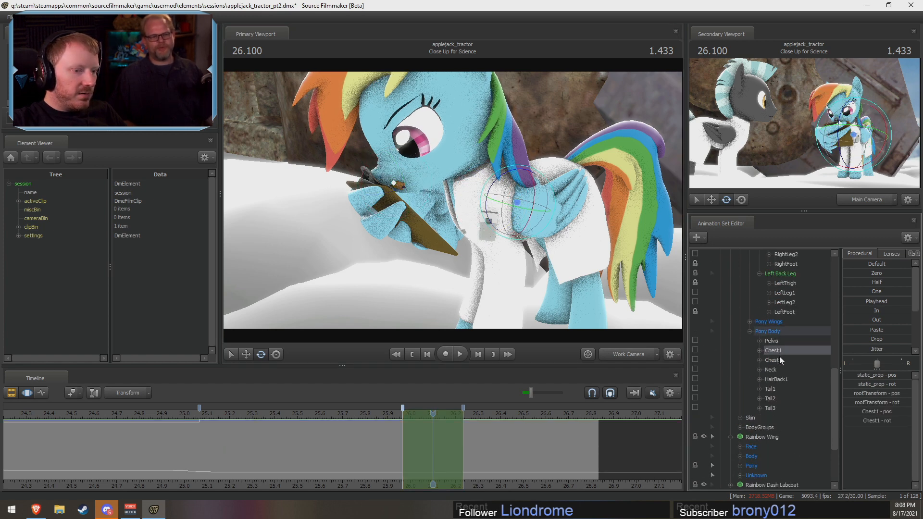
alt+drag(480, 183, 471, 175)
Step: Select the Pencil together with Rainbow Dash's Head and rotate the head in the 26.100 pose
scroll(704, 368, up, 5)
scroll(772, 383, up, 6)
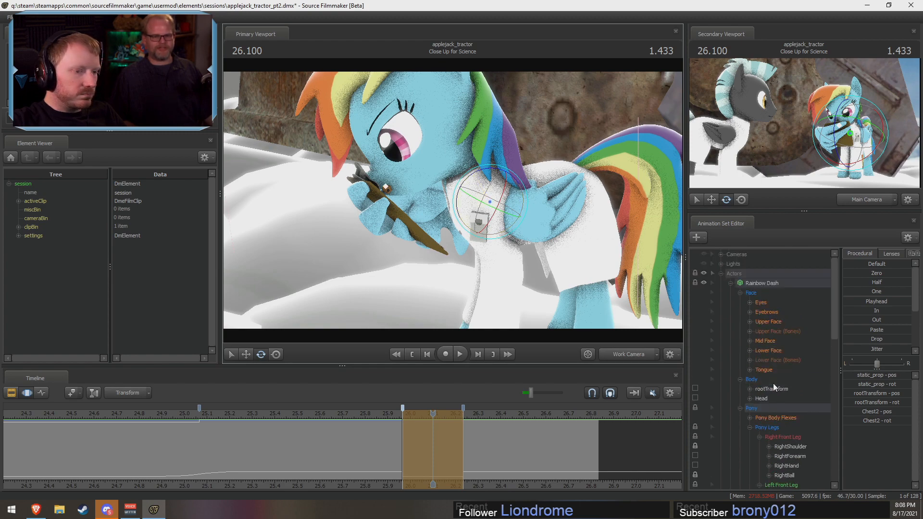
click(769, 398)
alt+drag(475, 200, 452, 202)
drag(464, 120, 469, 115)
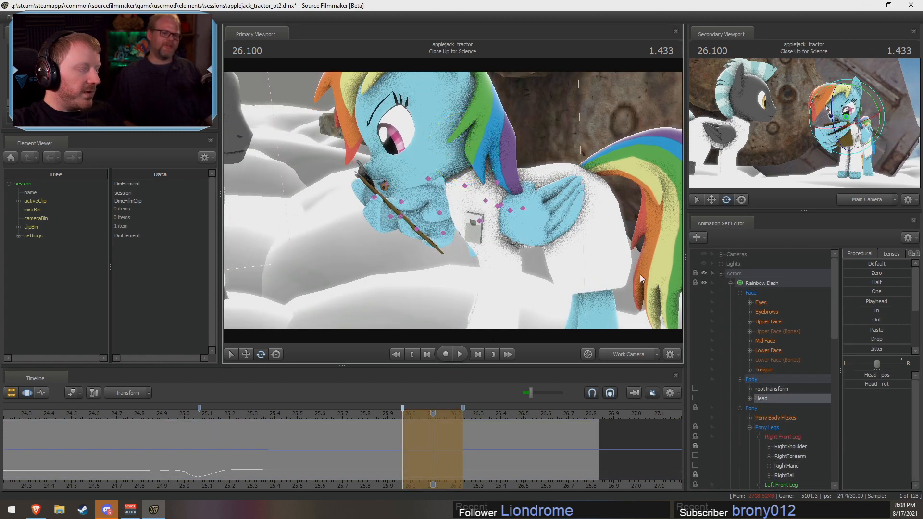
scroll(766, 373, down, 15)
click(751, 473)
scroll(754, 457, up, 15)
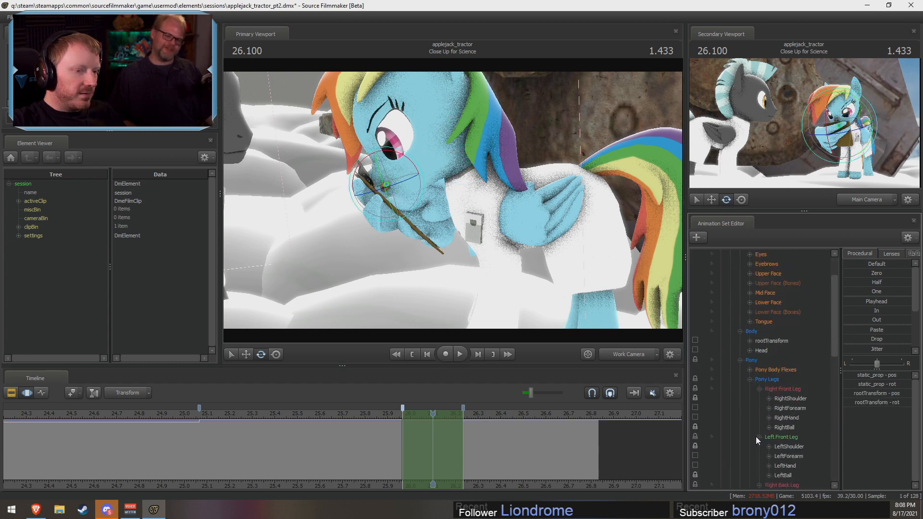
click(764, 398)
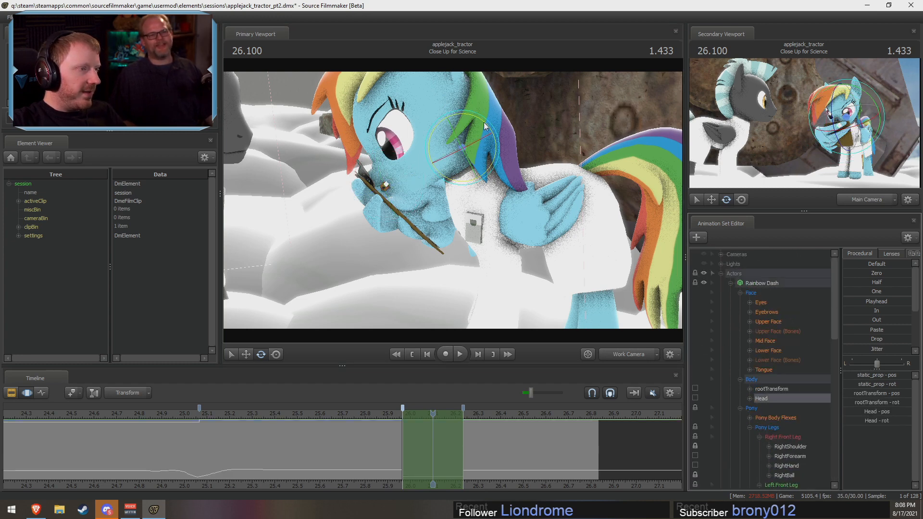
drag(483, 122, 577, 103)
Step: Switch to the Main Camera and play back Rainbow Dash's motion from just before 25.0 to check the settle
click(635, 354)
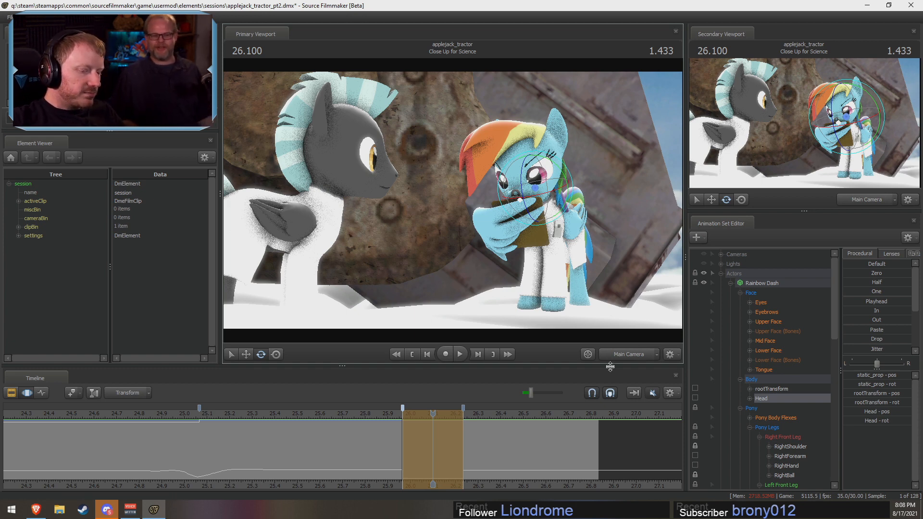
key(space)
click(337, 415)
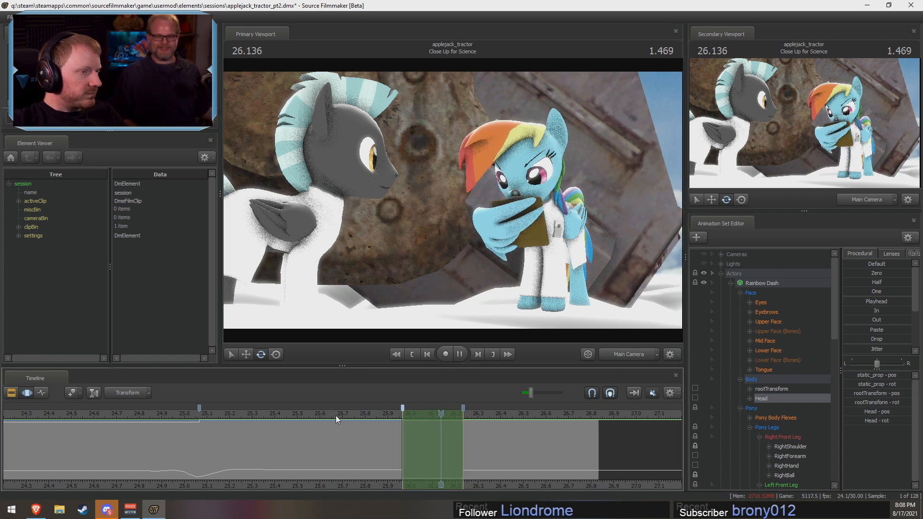
click(168, 420)
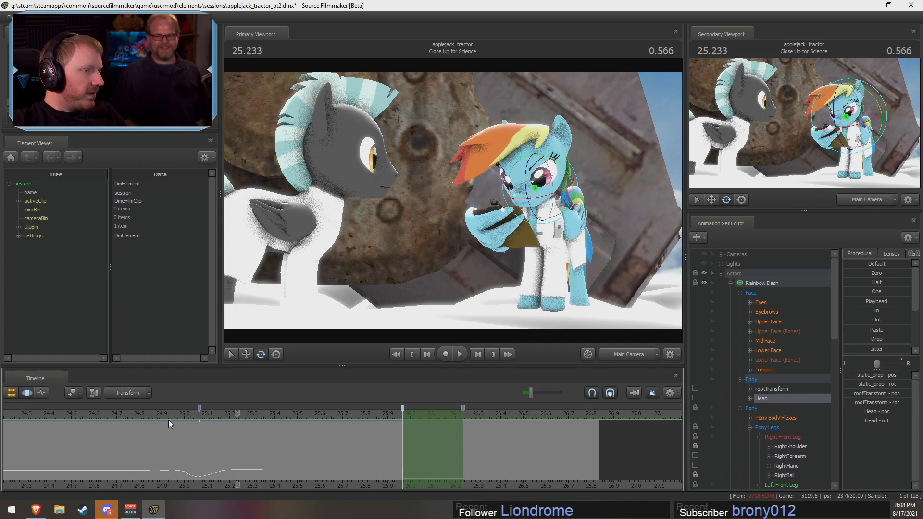
click(160, 415)
key(space)
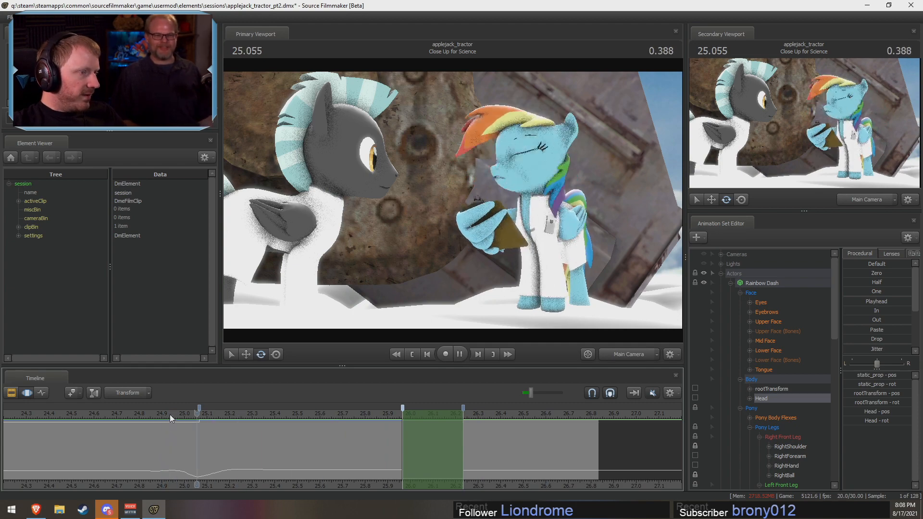
key(space)
click(168, 414)
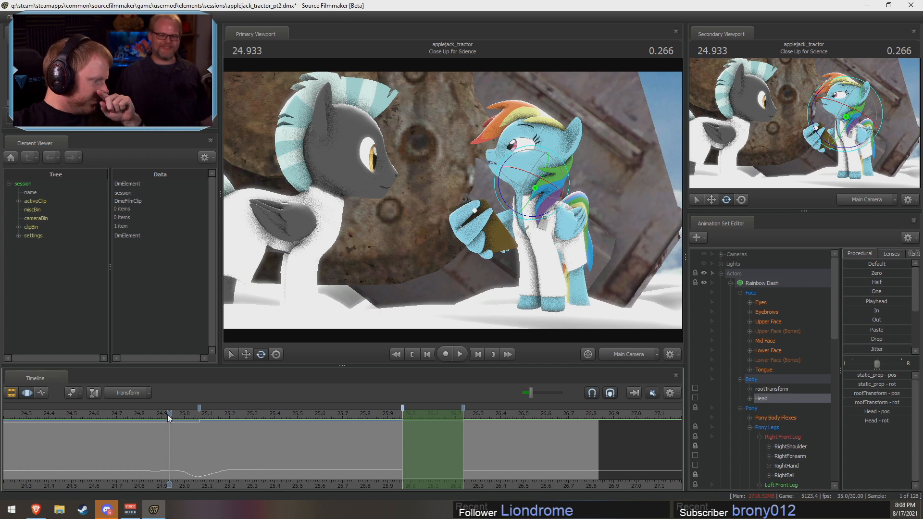
Step: Collapse Rainbow Dash's control tree and compare her poses at frames between 25.766 and 26.100
click(730, 283)
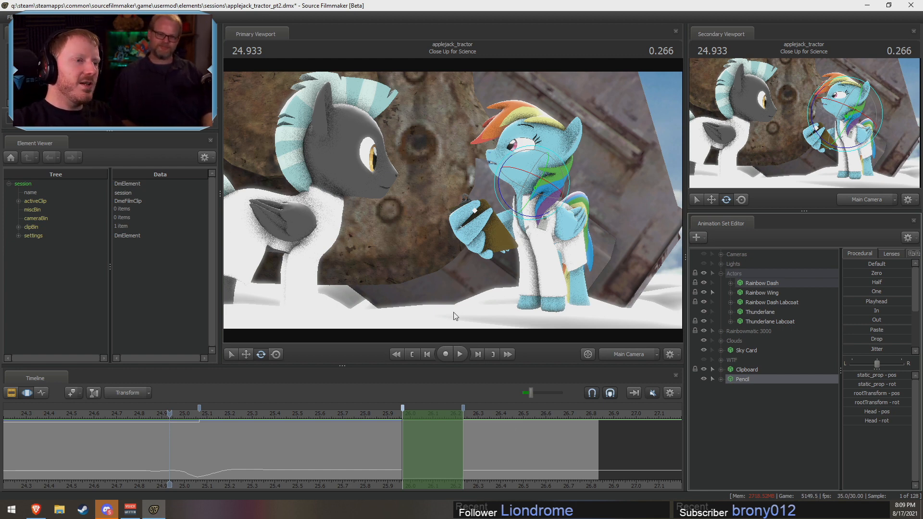
click(357, 413)
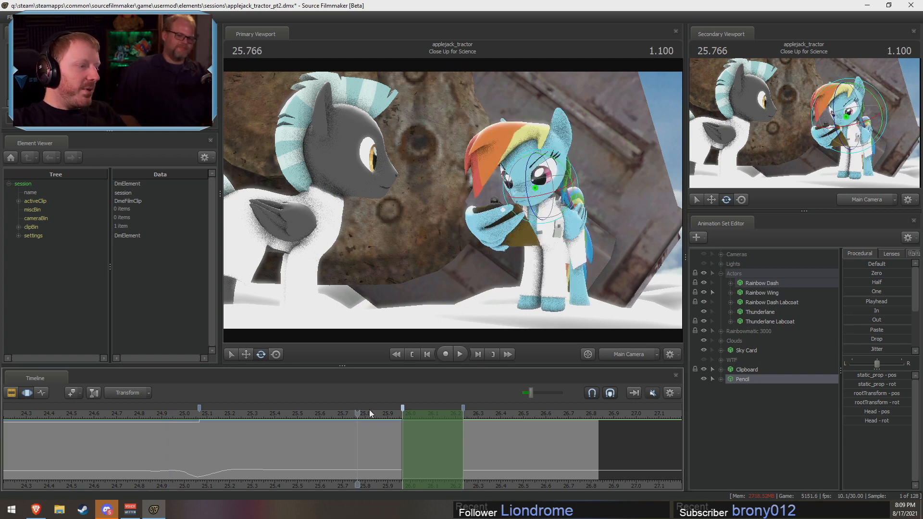
click(387, 413)
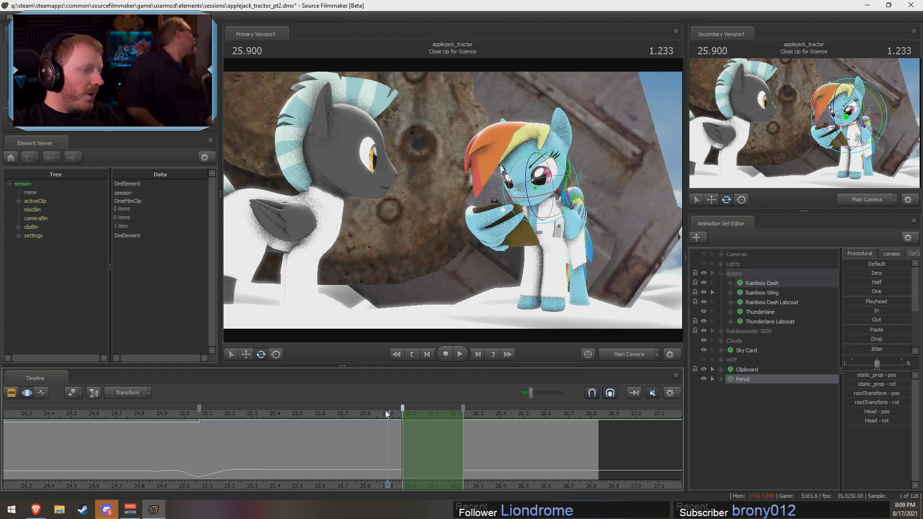
drag(388, 412, 401, 439)
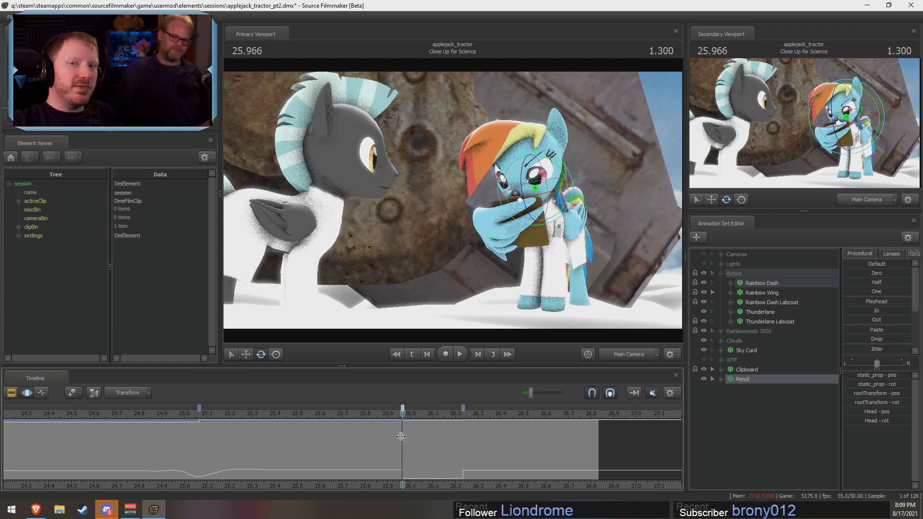
drag(401, 443, 505, 451)
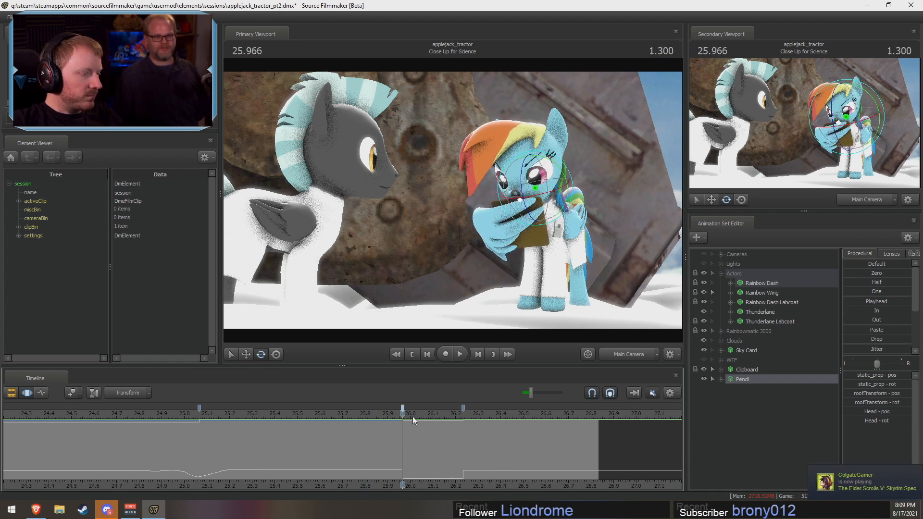
shift+drag(404, 440, 464, 447)
Step: Switch to the Work Camera and examine Rainbow Dash's wing and clipboard pose from the side at 26.100
click(608, 356)
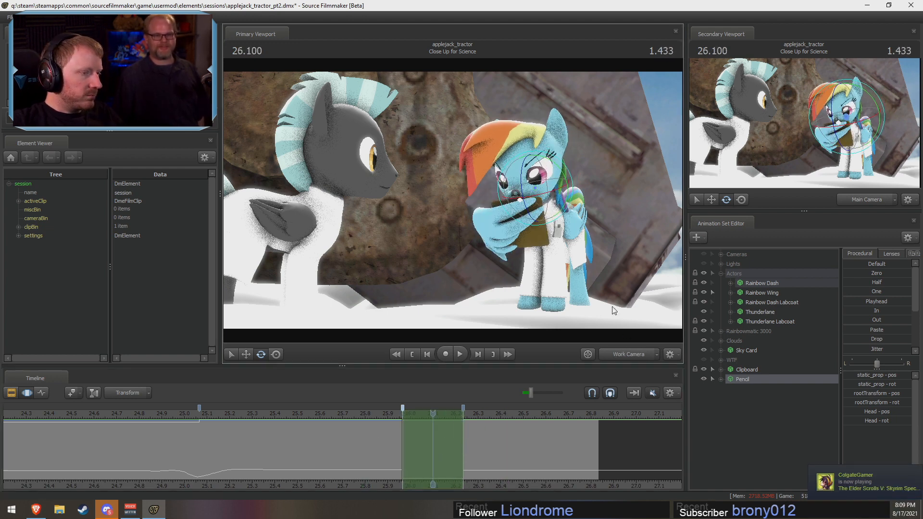
drag(614, 309, 452, 200)
mouse_move(411, 431)
mouse_down()
mouse_move(357, 431)
mouse_move(500, 443)
mouse_move(404, 445)
mouse_up()
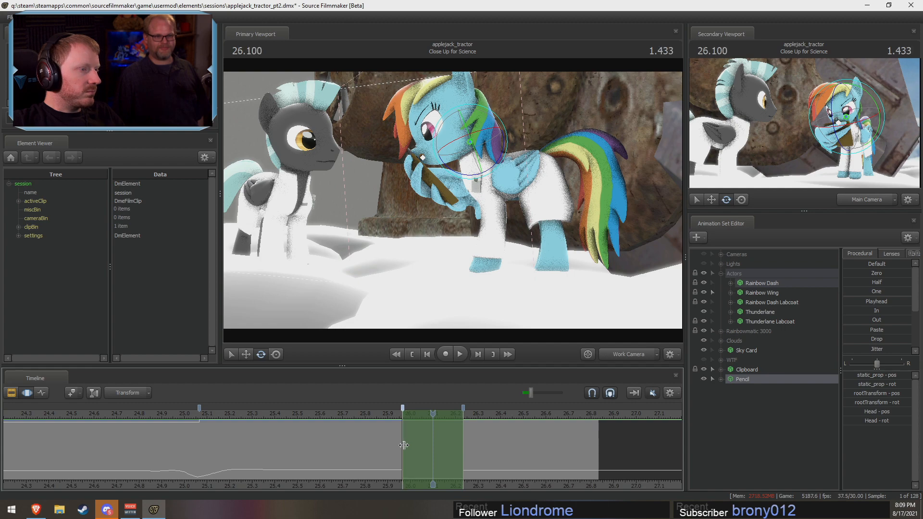
drag(589, 301, 513, 205)
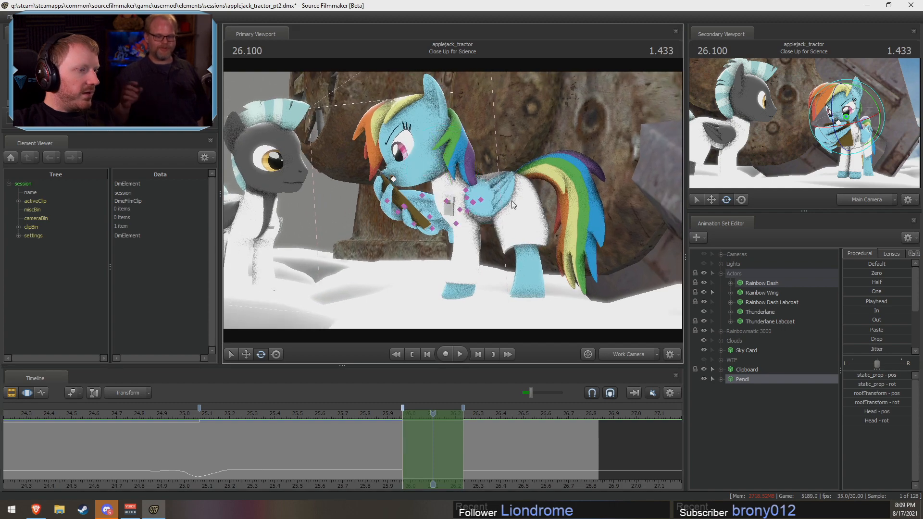
click(479, 199)
mouse_move(416, 428)
mouse_down()
mouse_move(381, 427)
mouse_move(414, 423)
mouse_move(395, 421)
mouse_move(420, 410)
mouse_up()
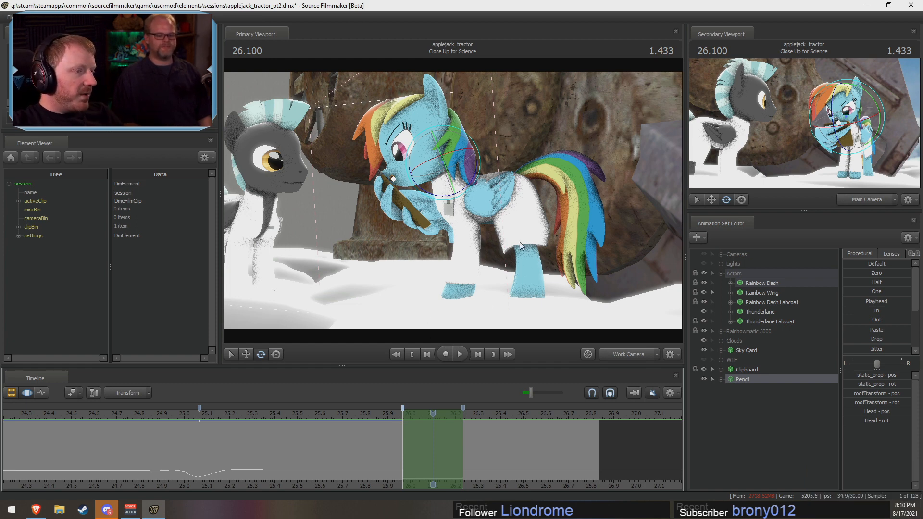
Step: Zoom the timeline out, close Source Filmmaker and minimize the Voicemeeter mixer
scroll(307, 416, down, 3)
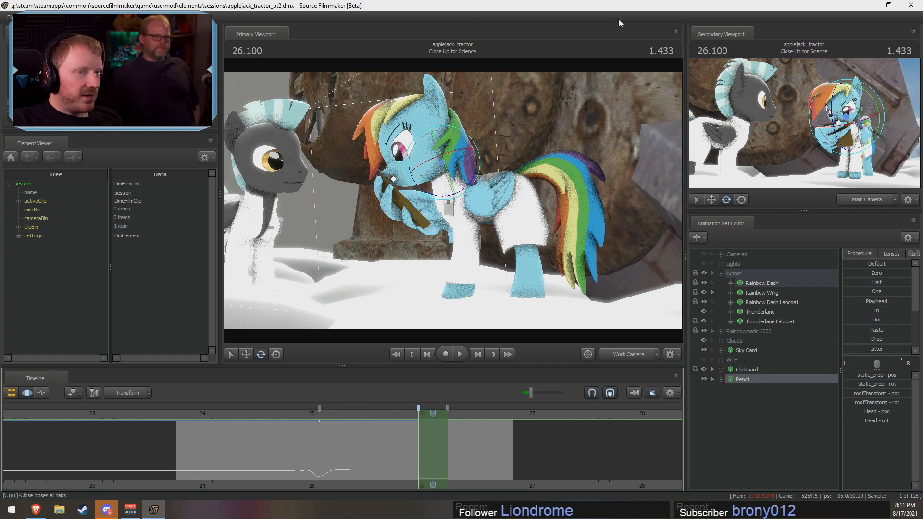
click(915, 3)
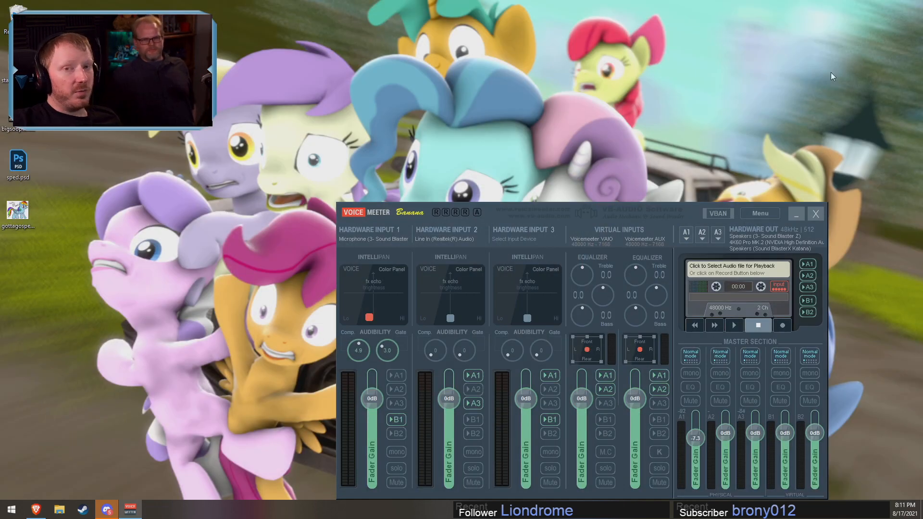
click(795, 214)
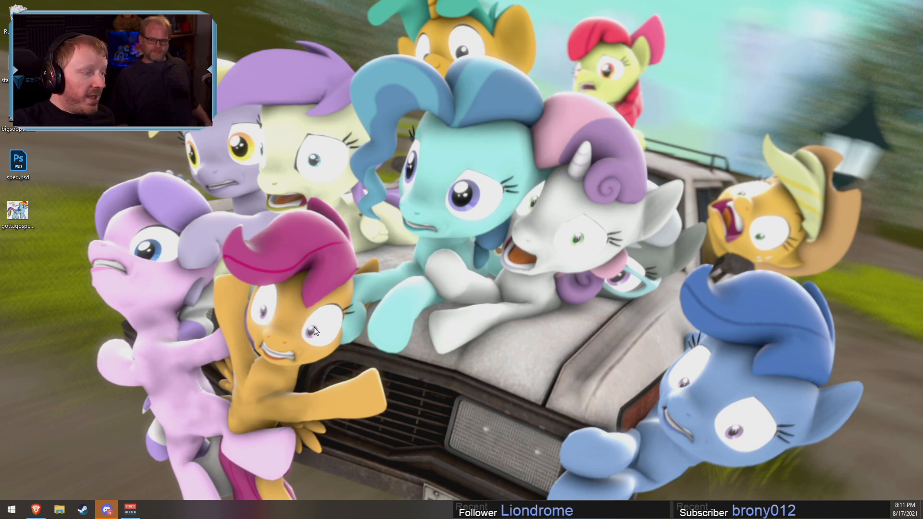
Step: Bring up the Brave browser, close its Twitter tab and minimize the window
click(36, 509)
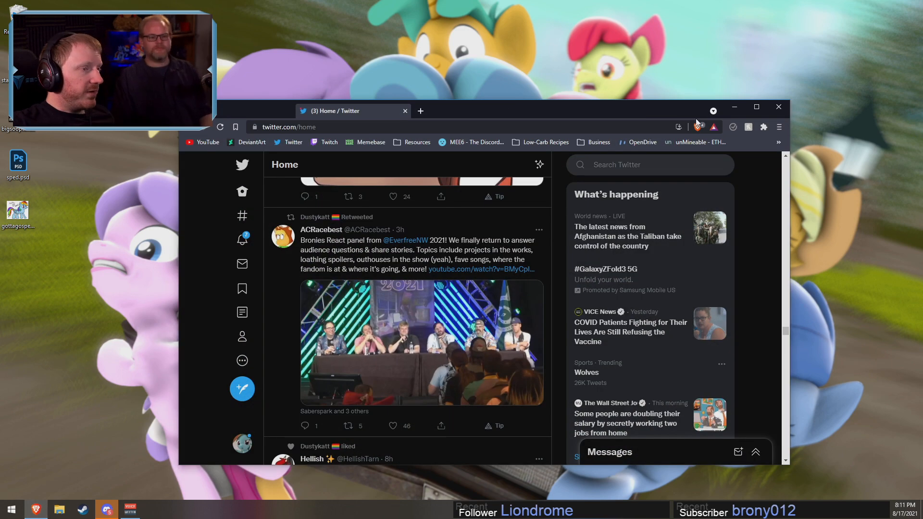
click(402, 113)
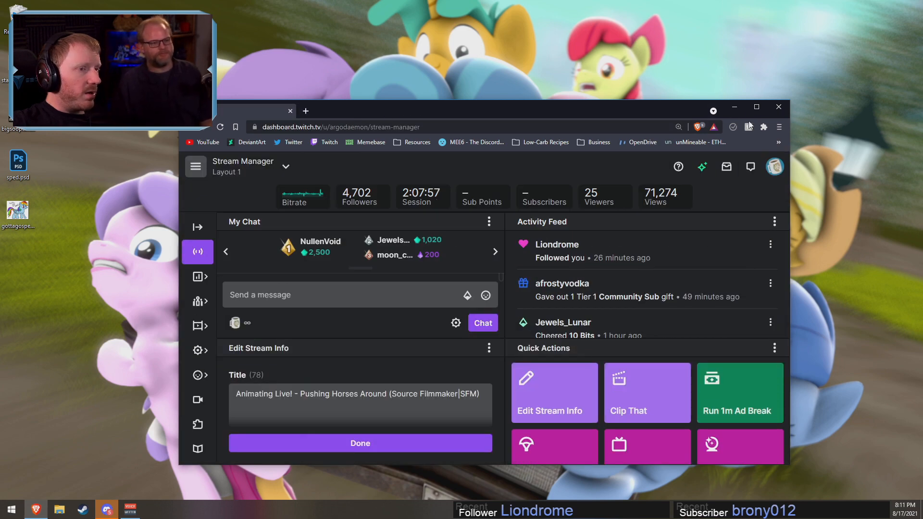
click(734, 108)
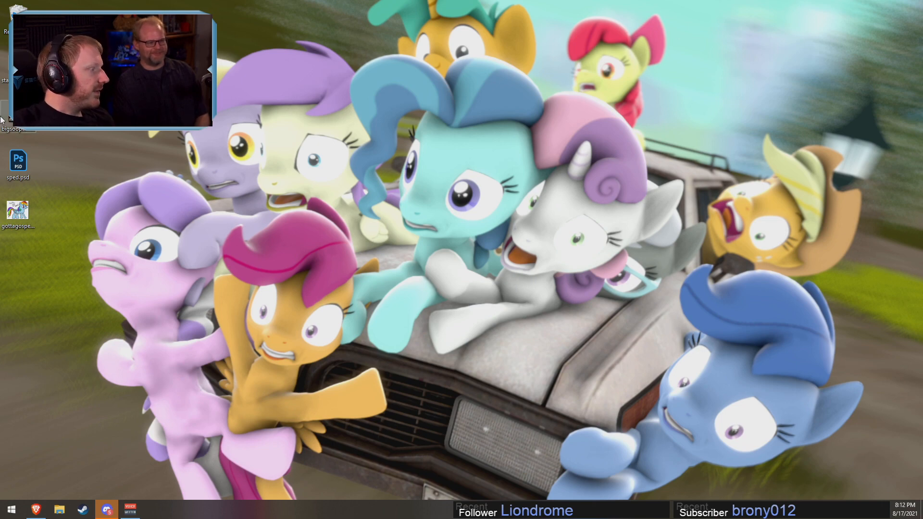
Step: Open gottagosped.png from the desktop in Photos and go on to the picture lookslikefun.png
double_click(20, 213)
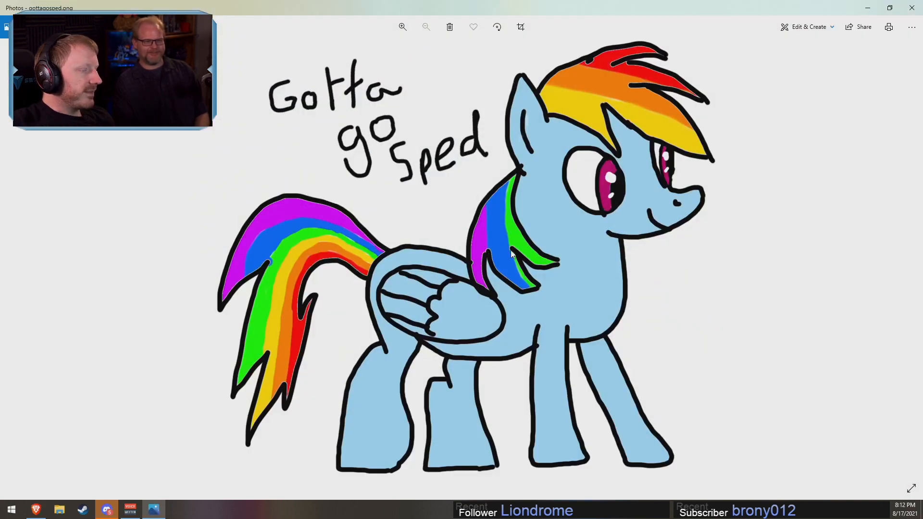
drag(466, 3, 331, 0)
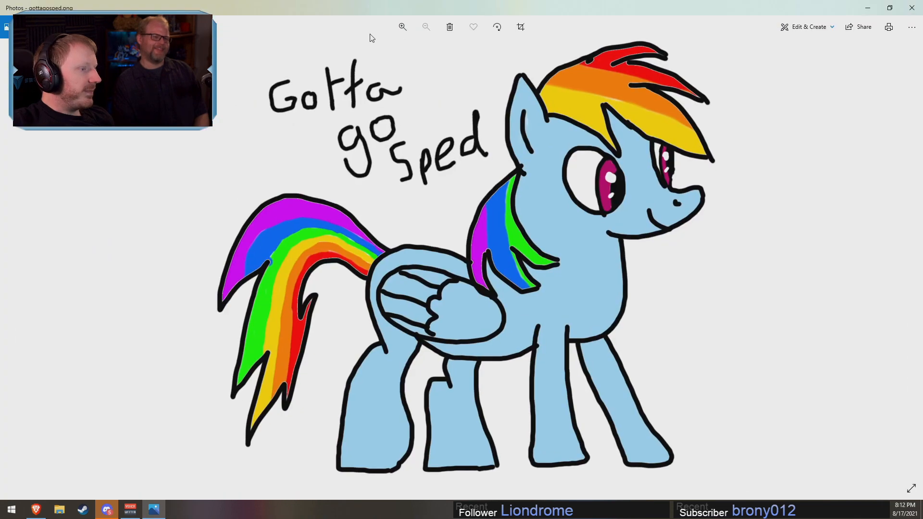
key(Right)
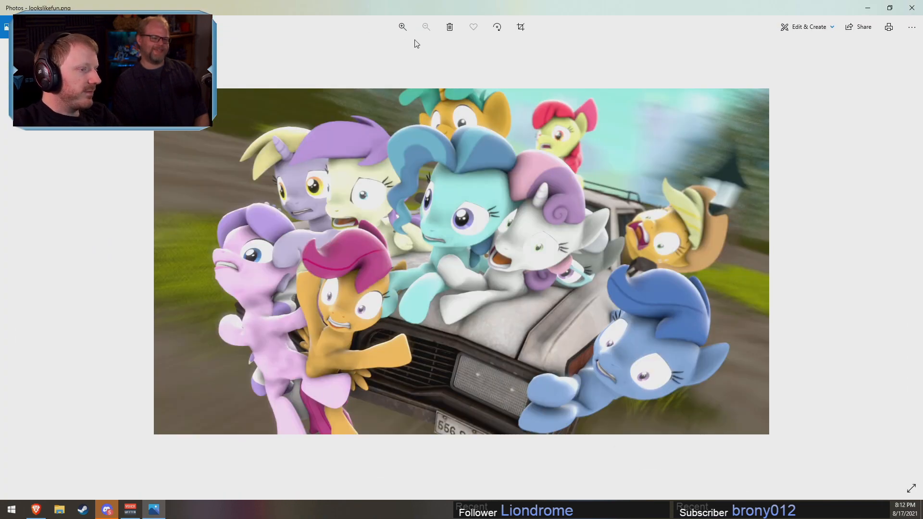
Step: Page past bigsooptime.png to the picture gottagosped.png and snap the Photos window to half of the screen
key(Right)
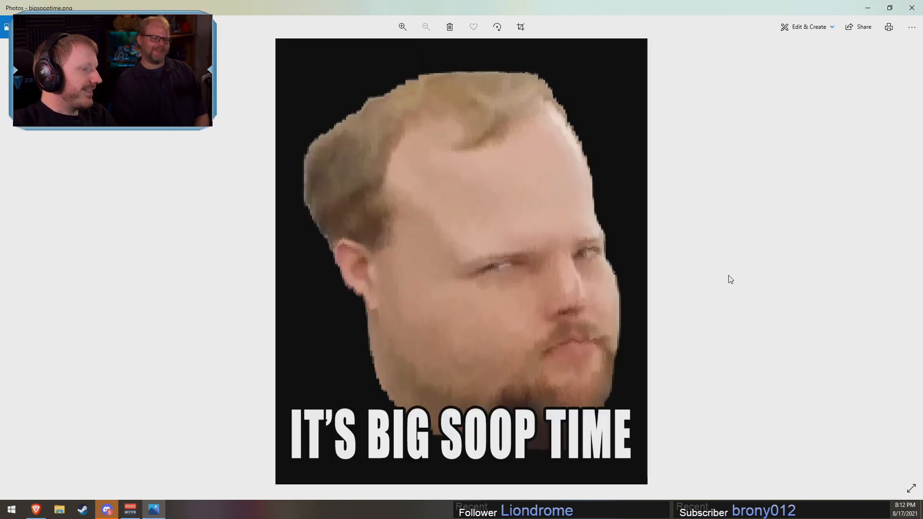
key(Right)
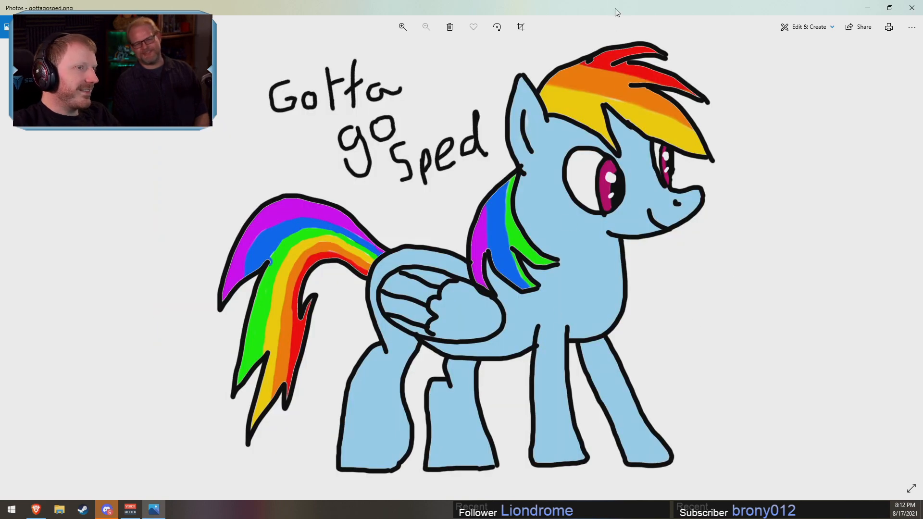
drag(615, 8, 920, 168)
click(687, 109)
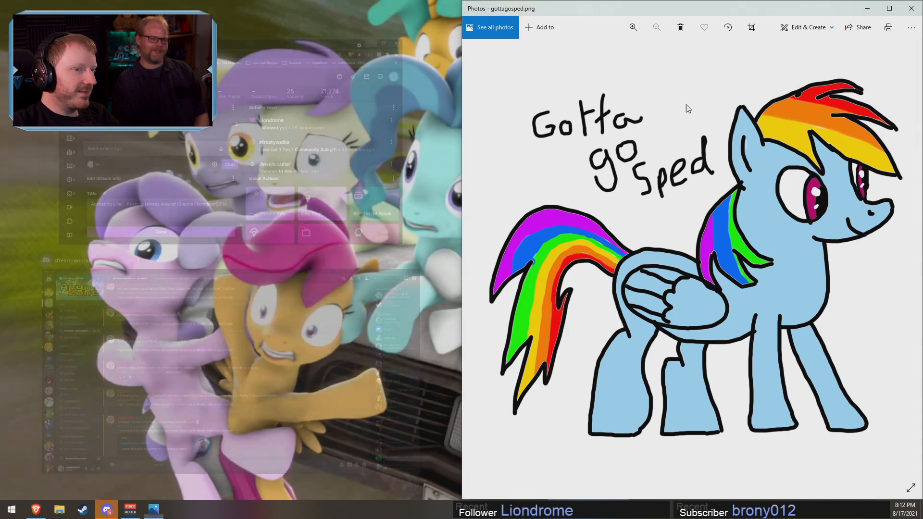
Step: Unsnap the Photos window showing gottagosped.png, move it over the middle of the desktop and close it
drag(785, 10, 437, 399)
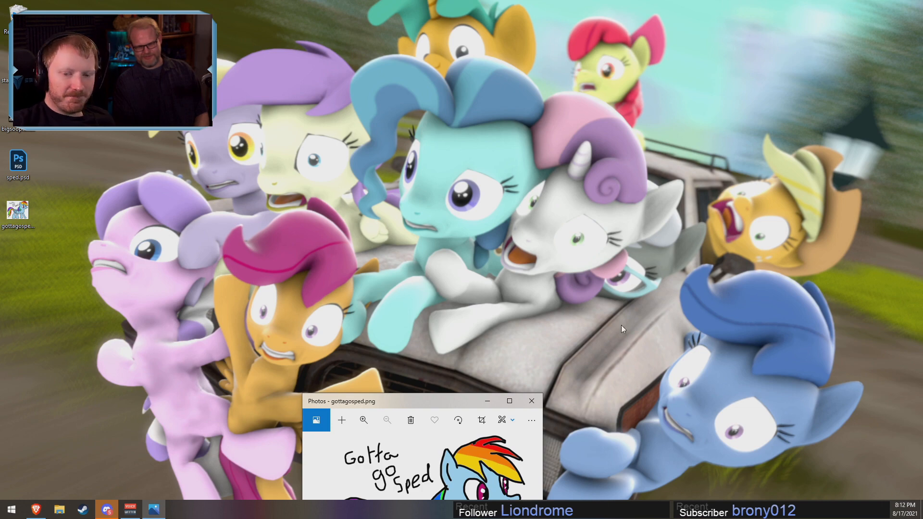
drag(428, 399, 425, 103)
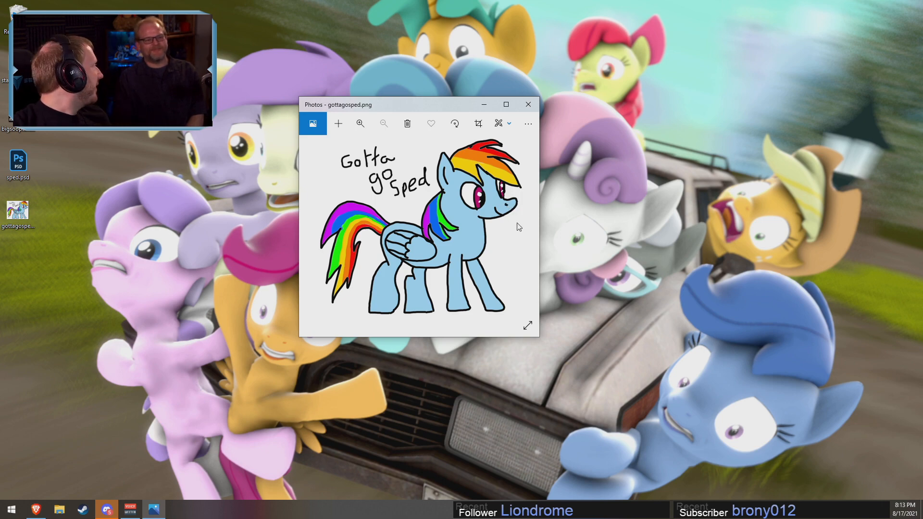
click(528, 105)
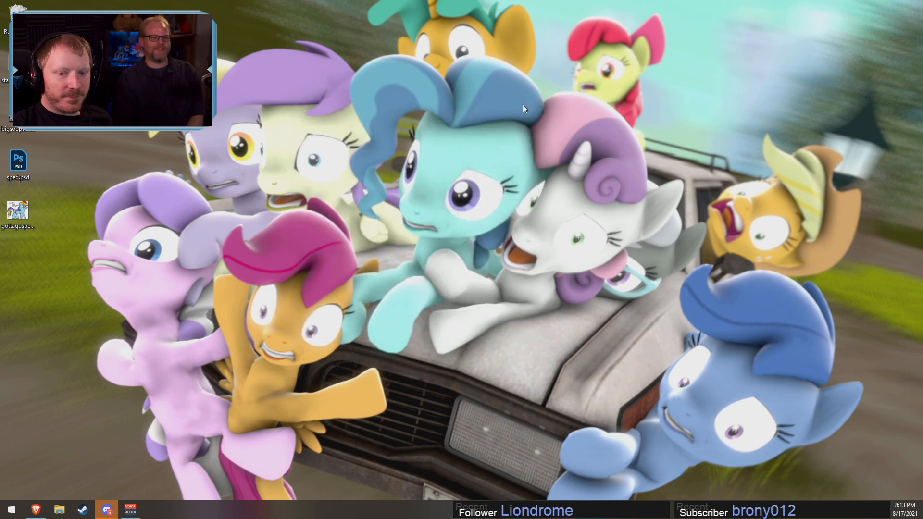